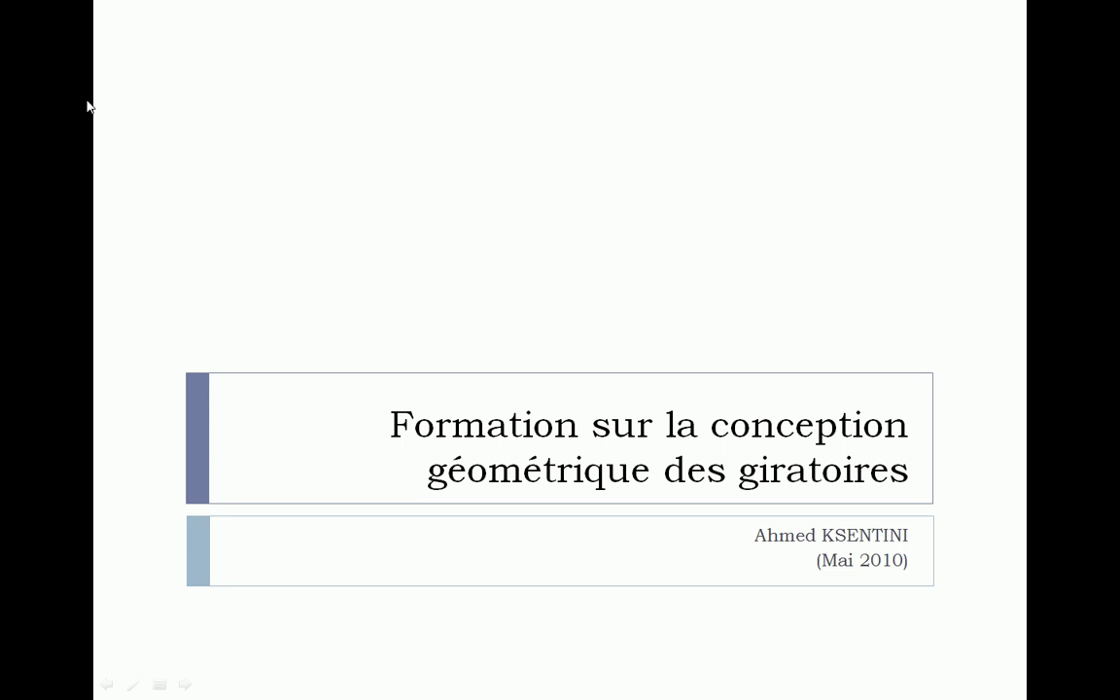
Advance the slideshow to the APPELATIONS slide naming the roundabout parts.
left_click(87, 107)
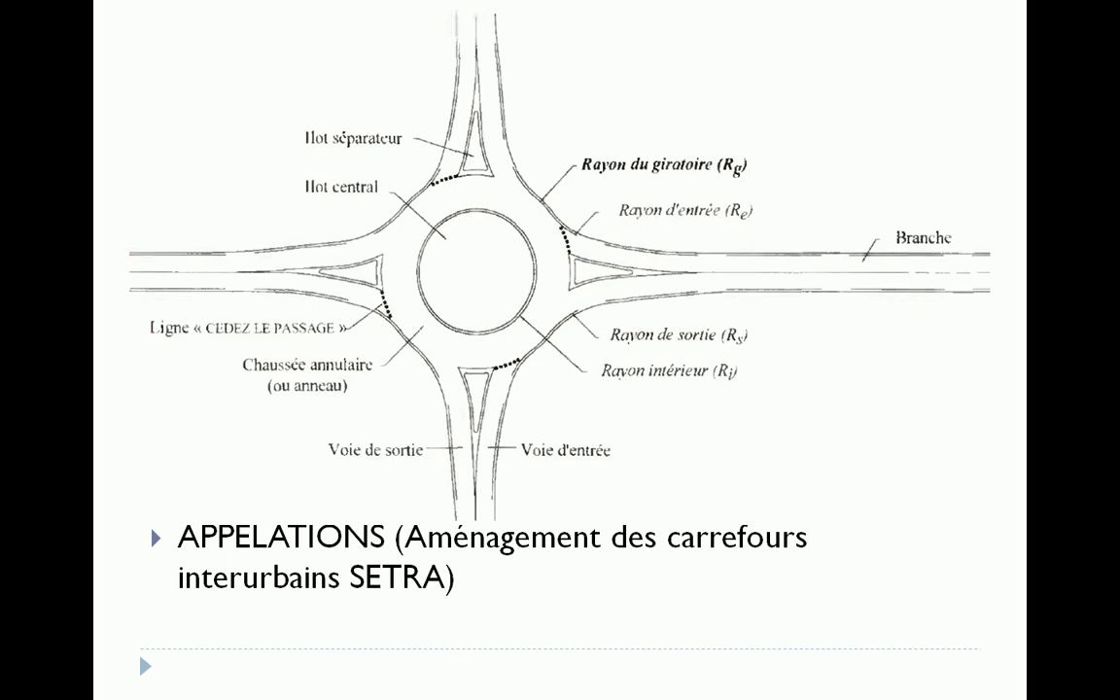
Advance to Fig. 10, the typical branch layout for Rg = 20 m.
key("Right")
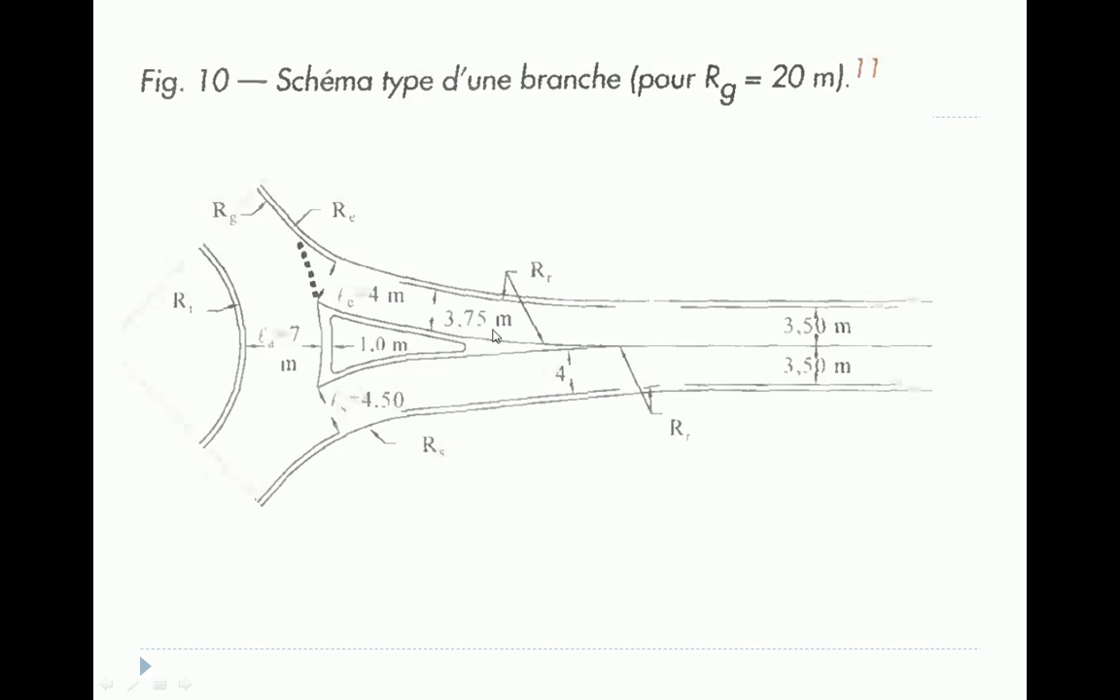
Show the Tableau 1 entry/exit lane parameters, then return to Fig. 10.
left_click(588, 523)
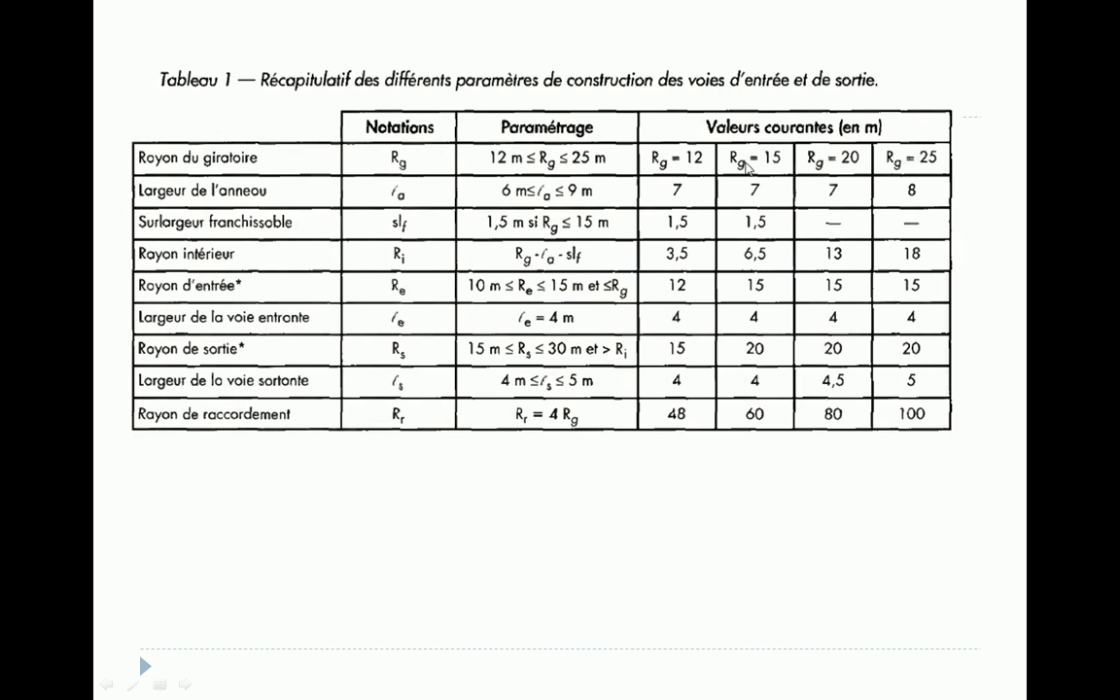
left_click(912, 172)
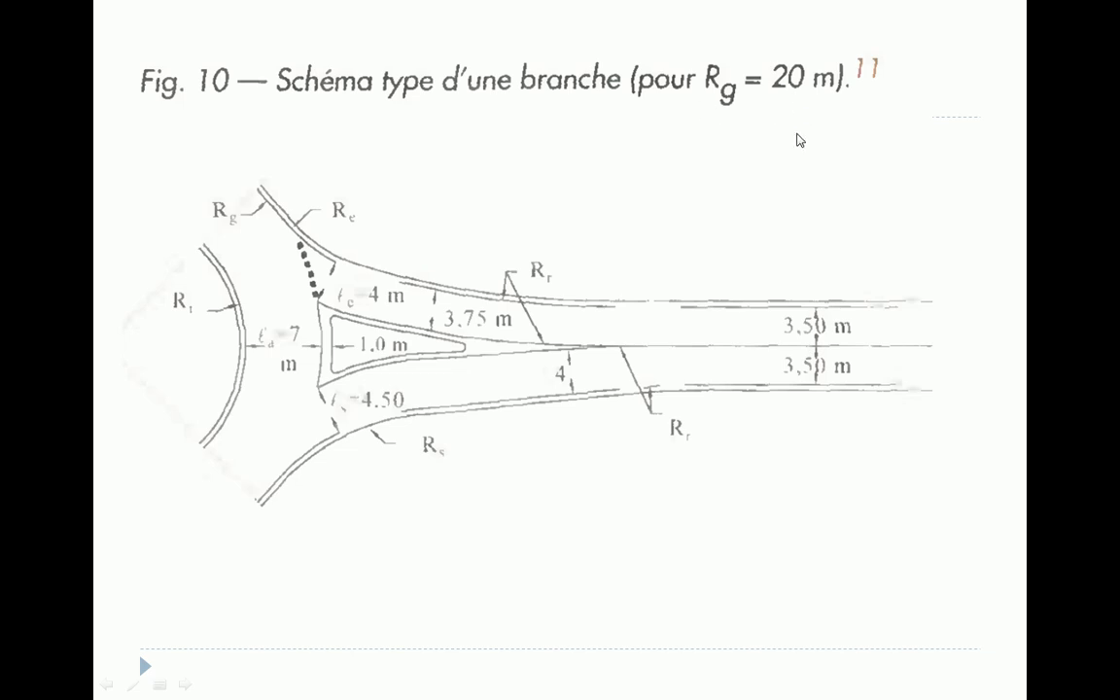
scroll(799, 140, "up", 1)
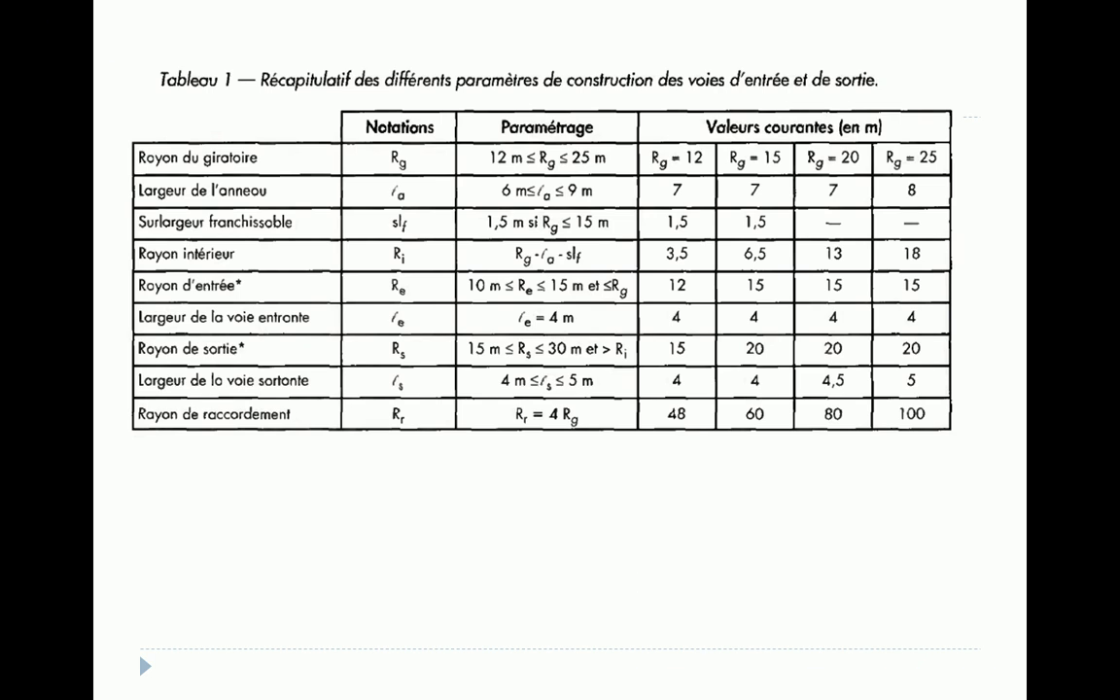
Advance to Fig. 12 on separator islands for roundabouts with Rg ≥ 15 m.
key("Right")
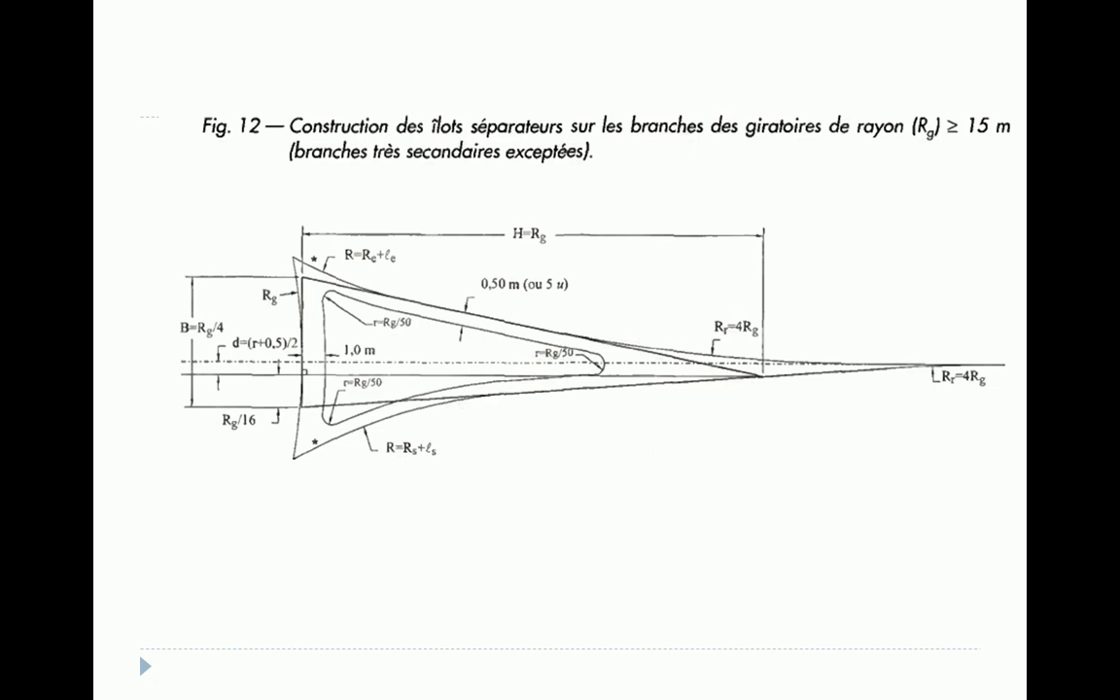
Move on to the Fig. 13 and Tableau 2 slide for islands with Rg < 15 m.
key("Right")
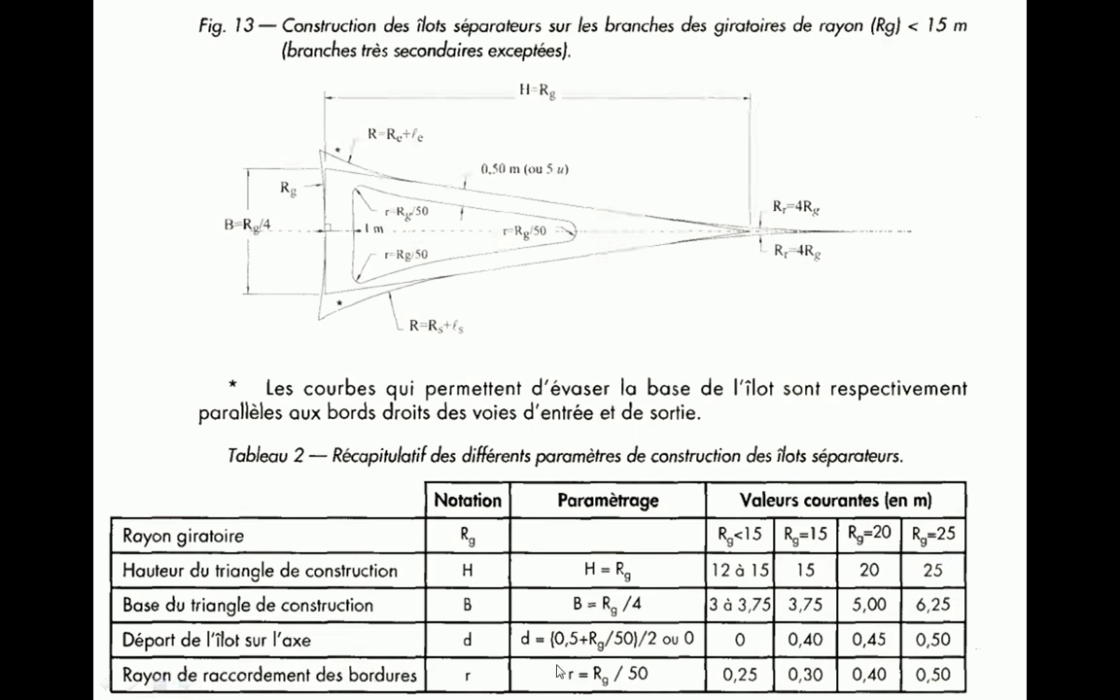
End the slideshow on Fig. 13 and switch to Giratoire.dwg in AutoCAD 2008.
left_click(880, 674)
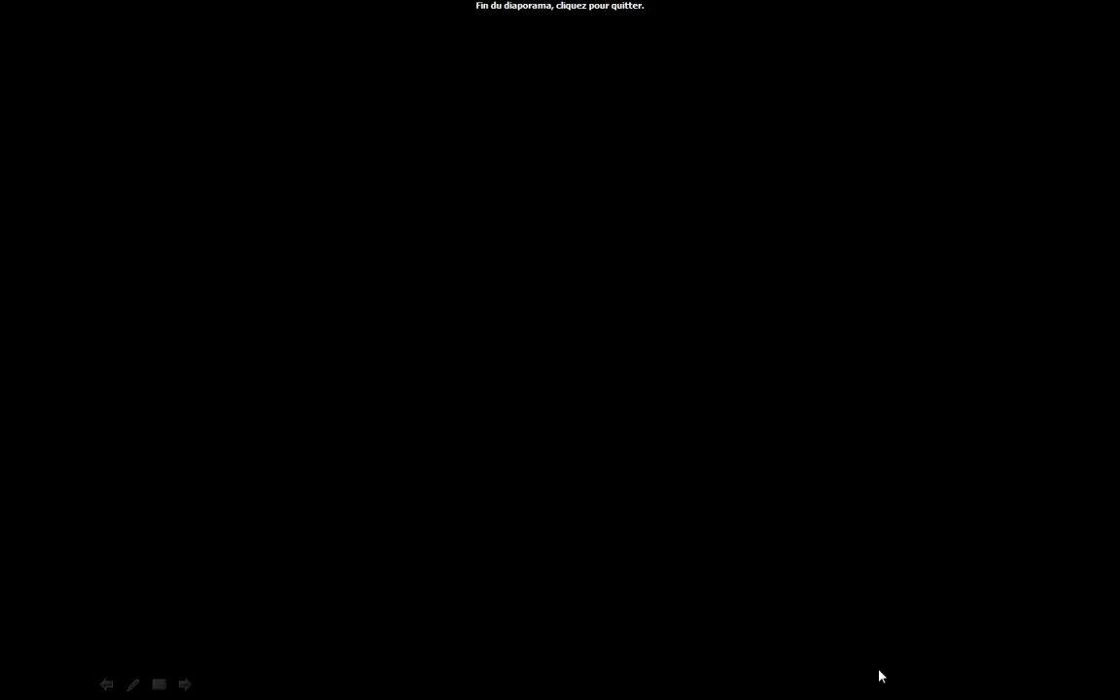
key("Left")
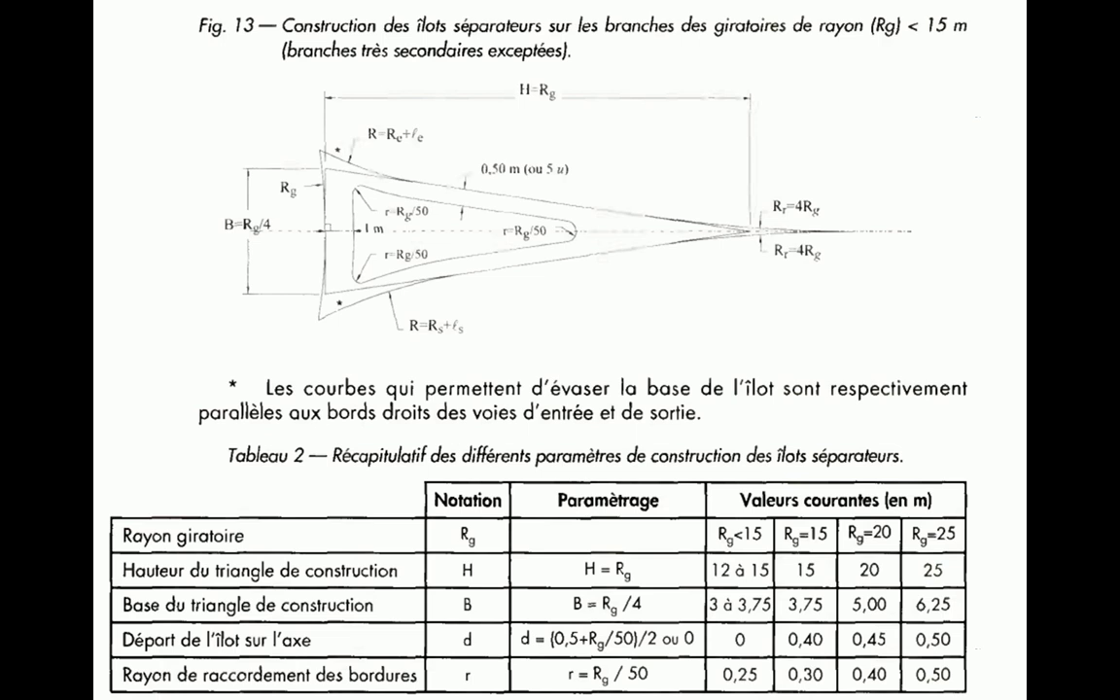
key("Escape")
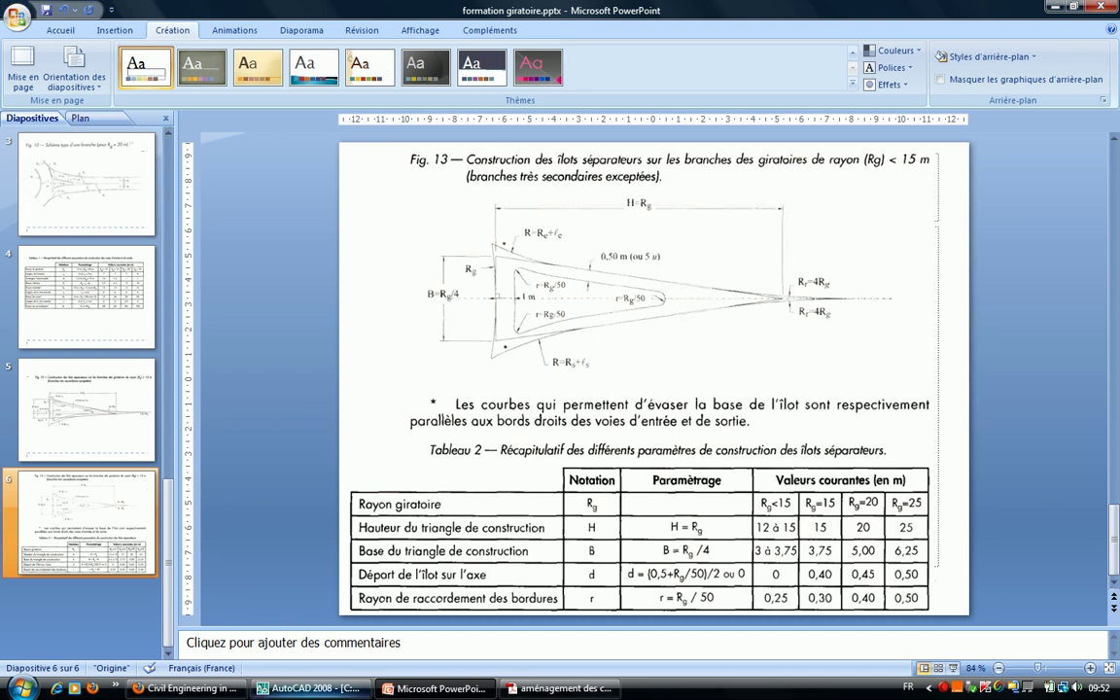
left_click(309, 689)
scroll(504, 327, "up", 2)
middle_click_drag(537, 325, 473, 372)
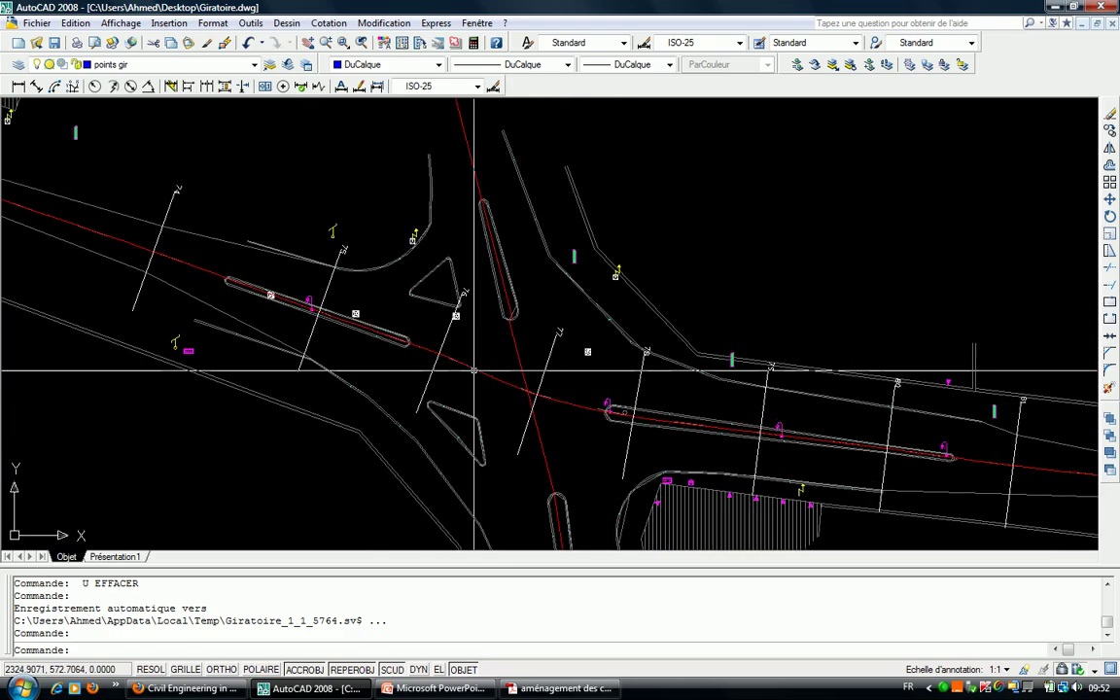
scroll(491, 350, "down", 3)
scroll(515, 321, "up", 1)
scroll(511, 340, "up", 2)
scroll(427, 336, "up", 1)
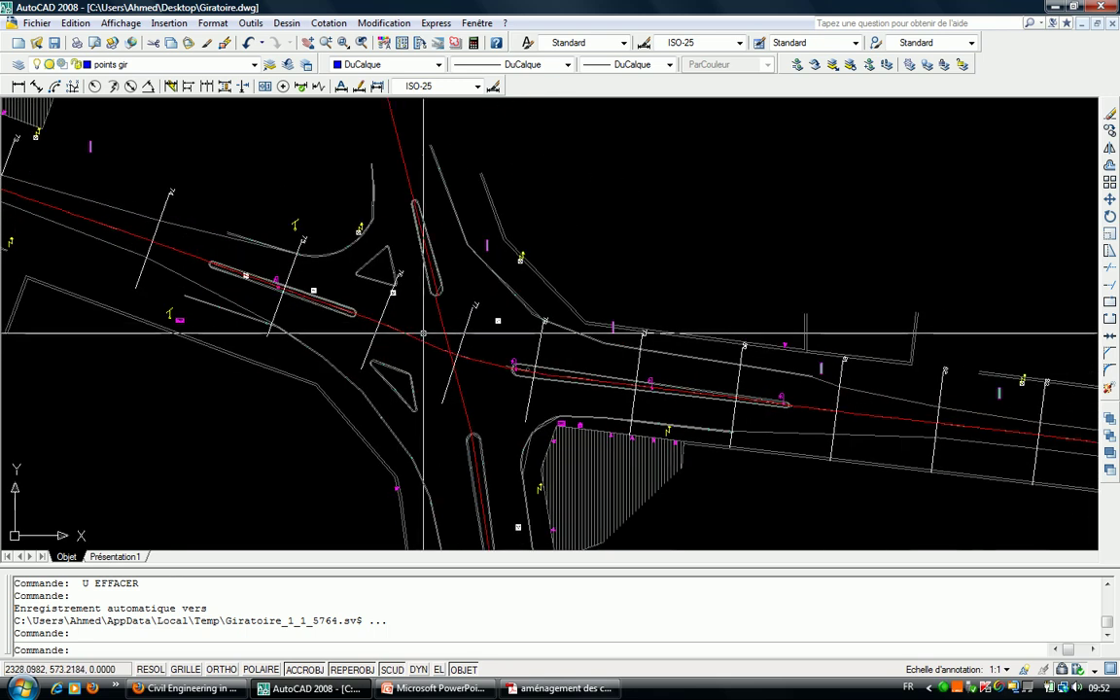
scroll(433, 291, "down", 2)
scroll(437, 287, "up", 1)
scroll(439, 262, "up", 4)
scroll(466, 282, "down", 2)
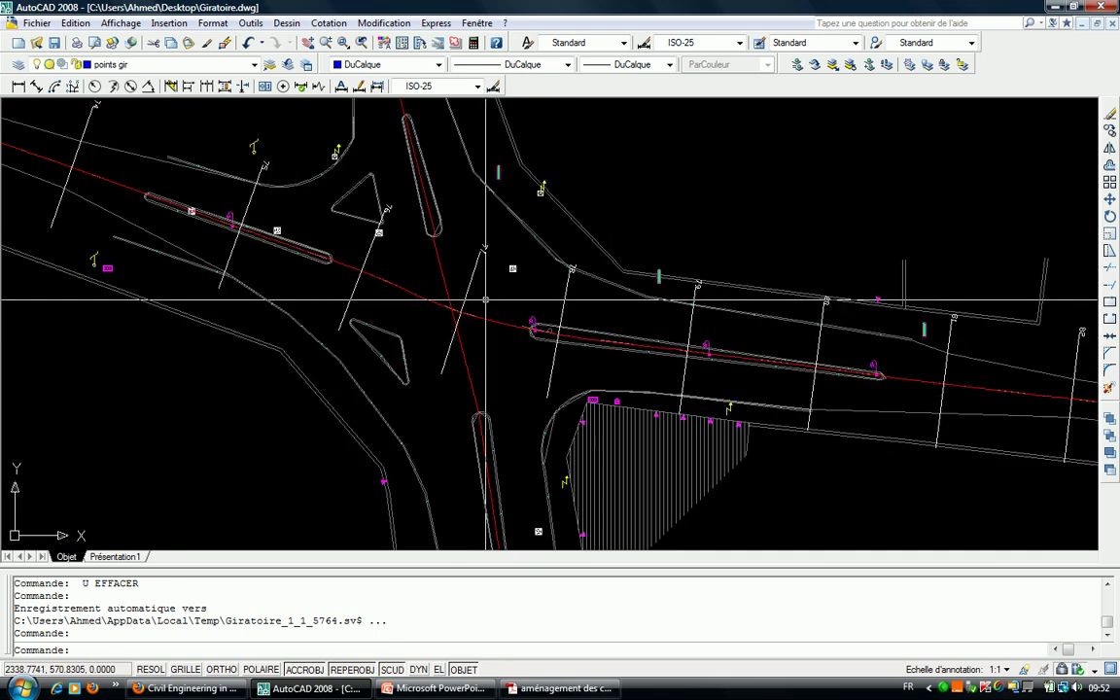
middle_click_drag(486, 300, 523, 410)
scroll(481, 389, "down", 3)
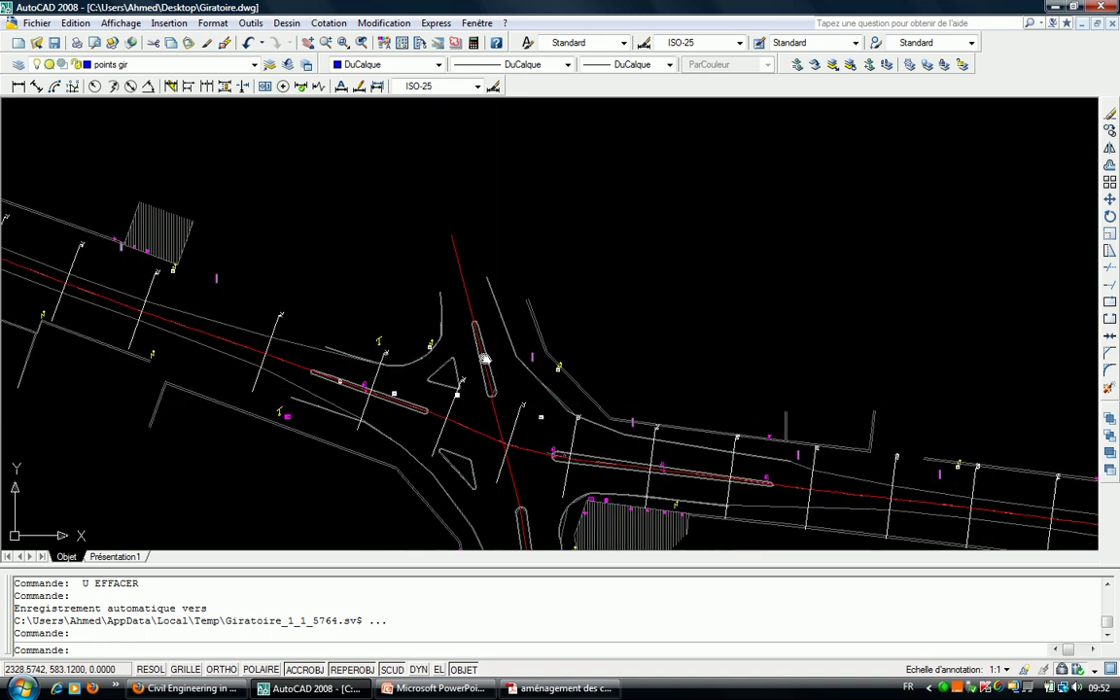
middle_click_drag(480, 407, 466, 282)
left_click(471, 151)
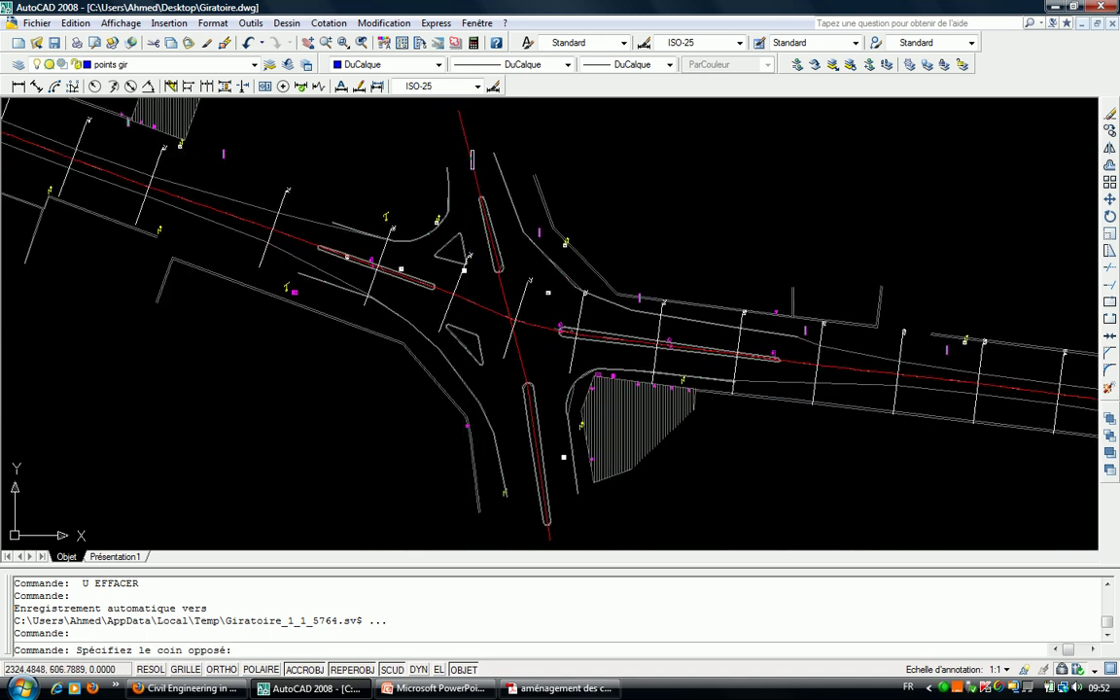
key("Escape")
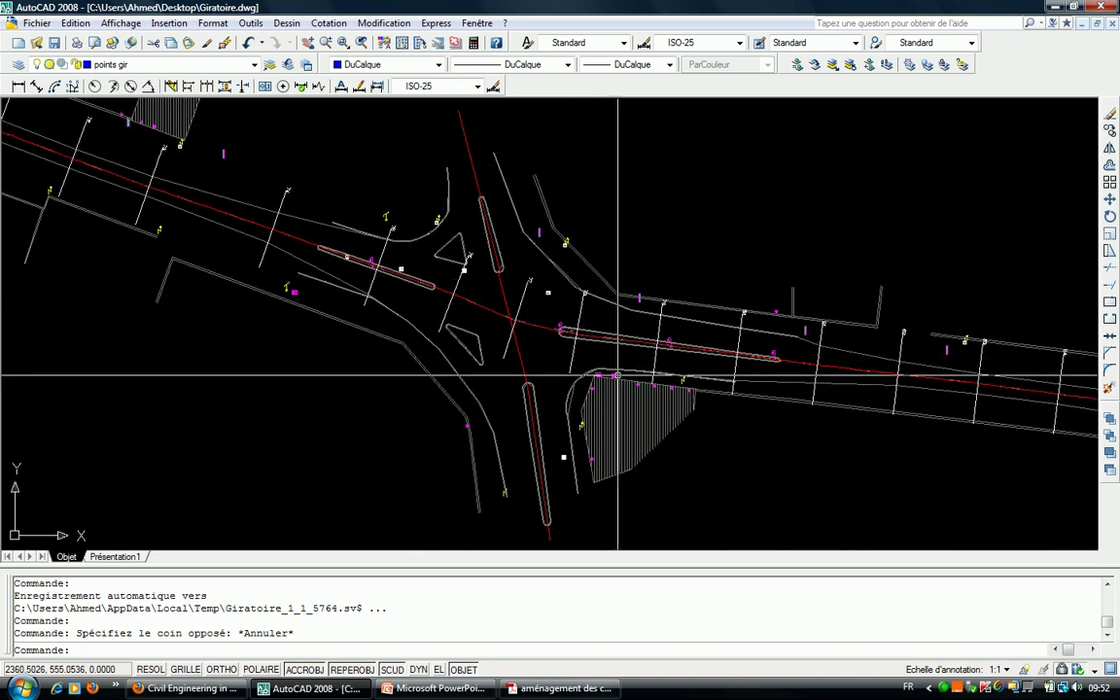
scroll(513, 300, "up", 1)
scroll(500, 282, "up", 1)
scroll(487, 288, "up", 1)
scroll(487, 302, "down", 3)
scroll(487, 302, "up", 2)
mouse_move(487, 300)
middle_mouse_down()
mouse_move(489, 381)
mouse_move(495, 376)
middle_mouse_up()
scroll(520, 407, "up", 1)
scroll(499, 382, "up", 2)
scroll(475, 329, "up", 2)
scroll(445, 253, "down", 1)
scroll(474, 325, "down", 3)
scroll(461, 294, "down", 2)
scroll(461, 293, "up", 6)
scroll(475, 324, "down", 2)
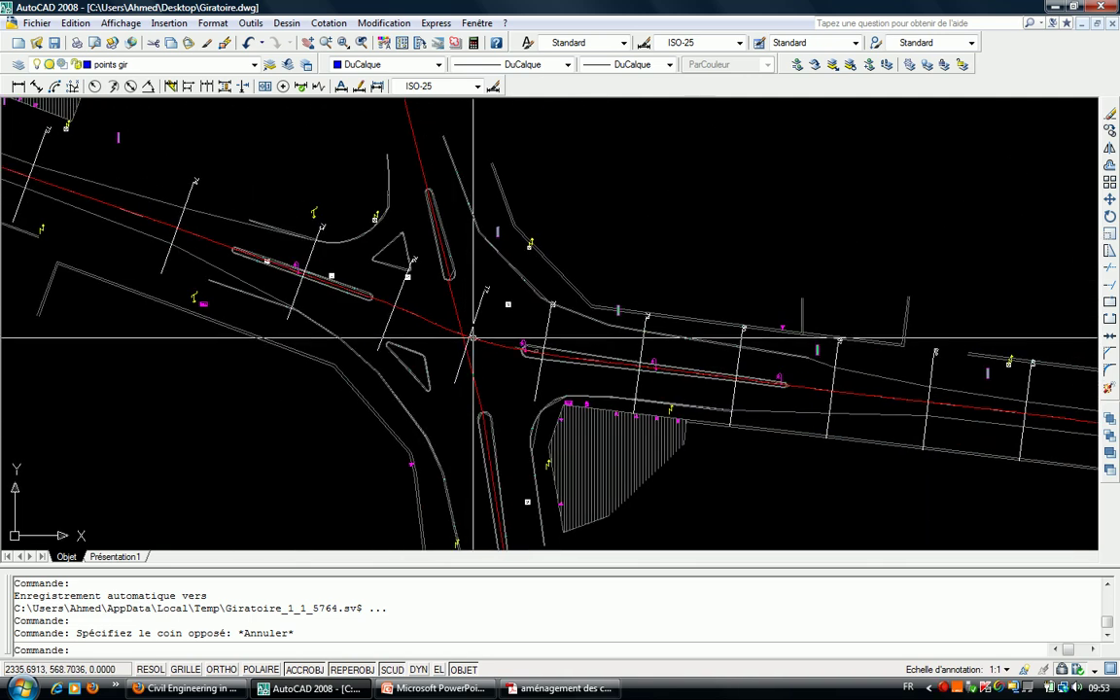
scroll(473, 337, "up", 2)
Zoom in, then abandon the CERCLE circle command.
scroll(454, 333, "up", 3)
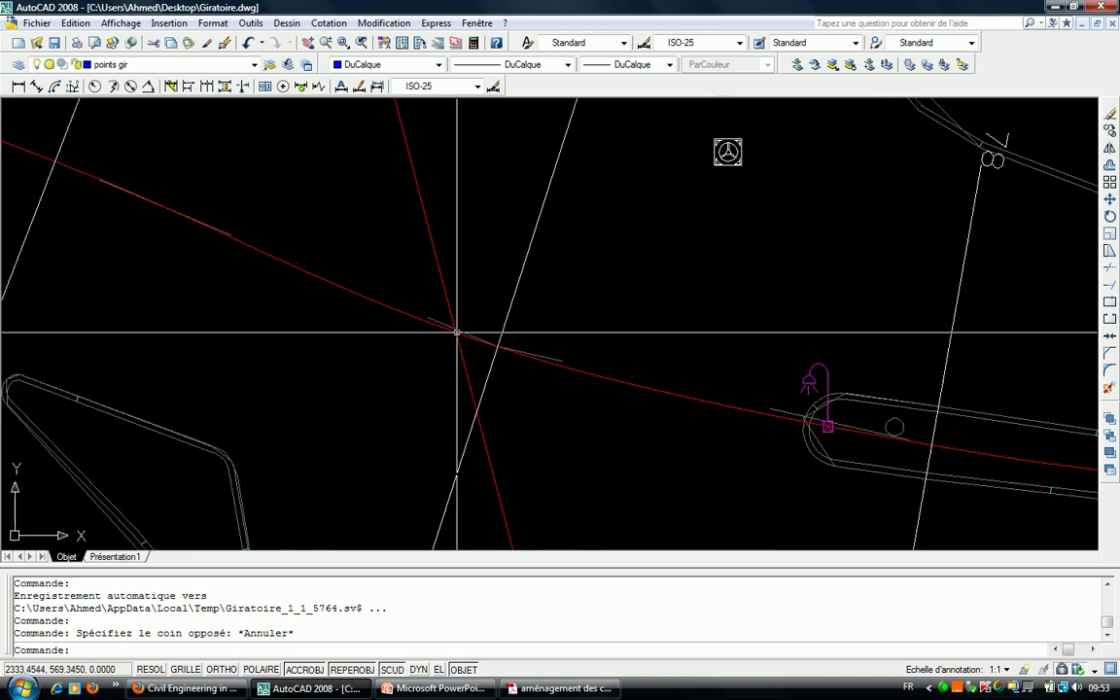
type("c")
key("Return")
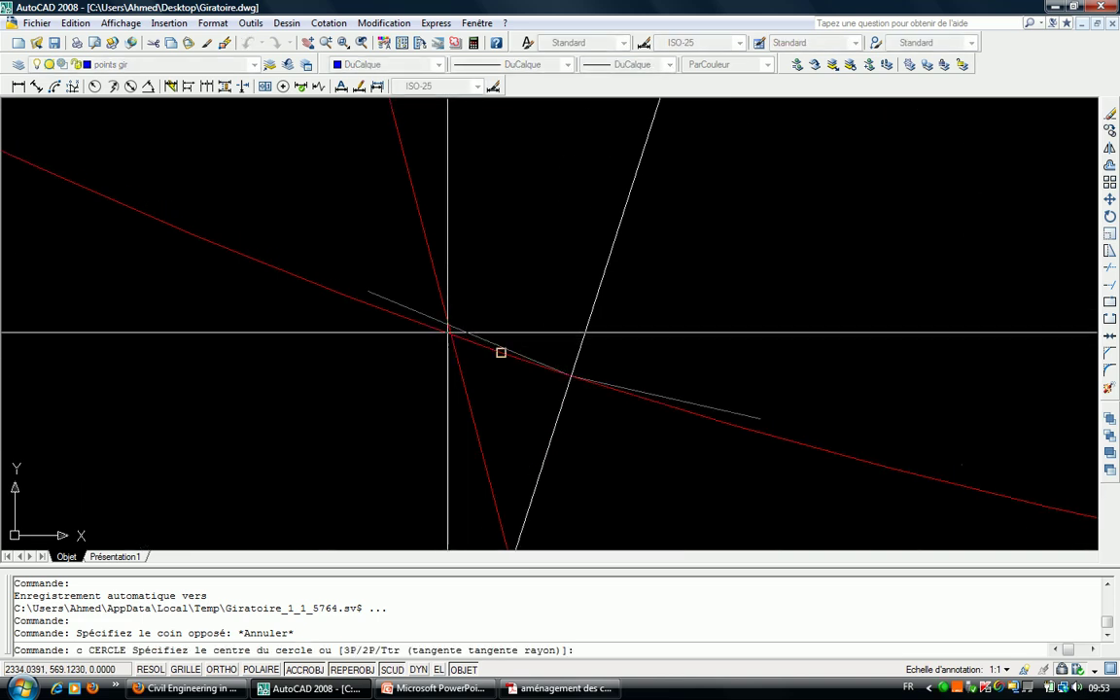
key("Escape")
key("Escape")
key("Escape")
key("Escape")
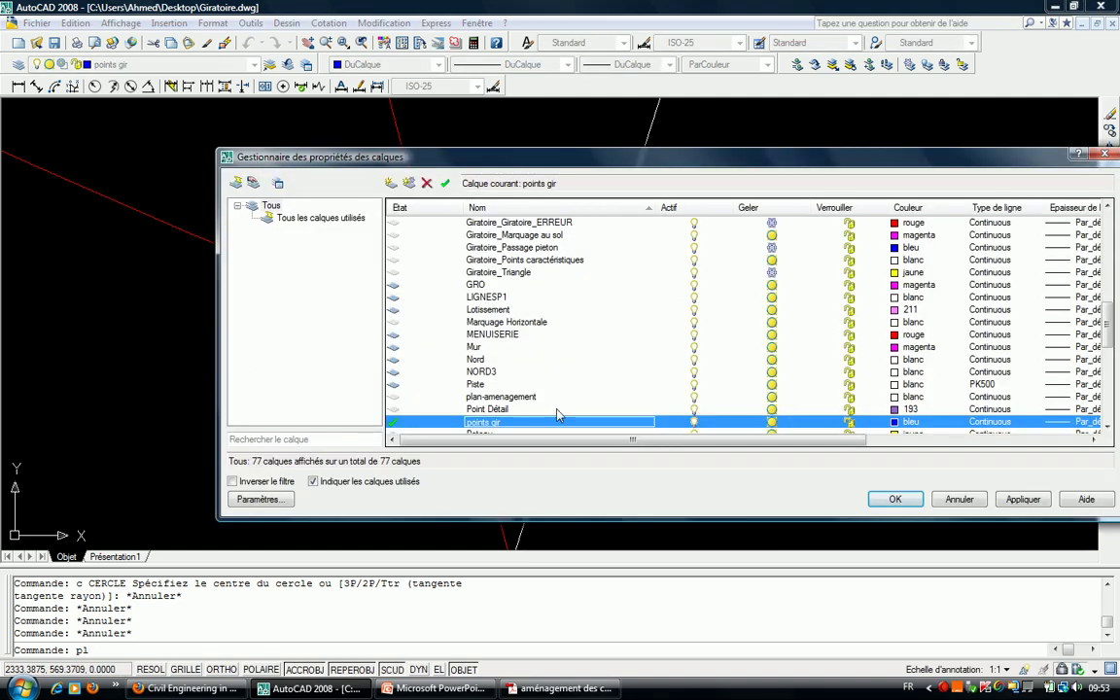
Make Signalisation Routière the current layer in the layer manager and apply.
scroll(556, 420, "down", 1)
scroll(554, 423, "down", 2)
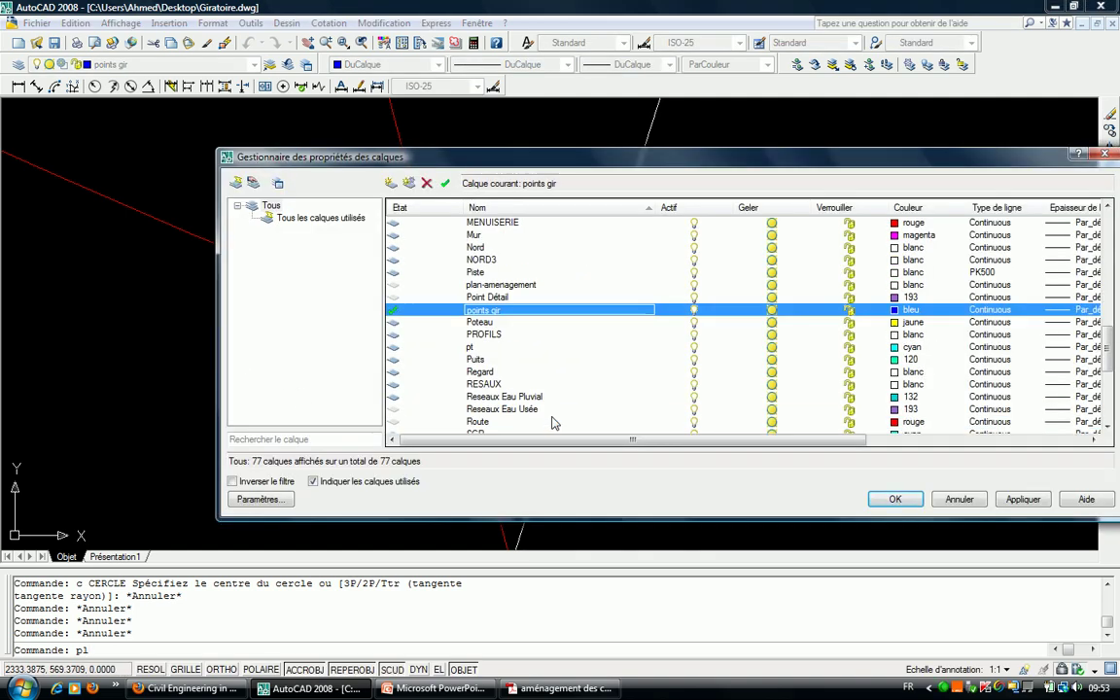
scroll(552, 422, "down", 3)
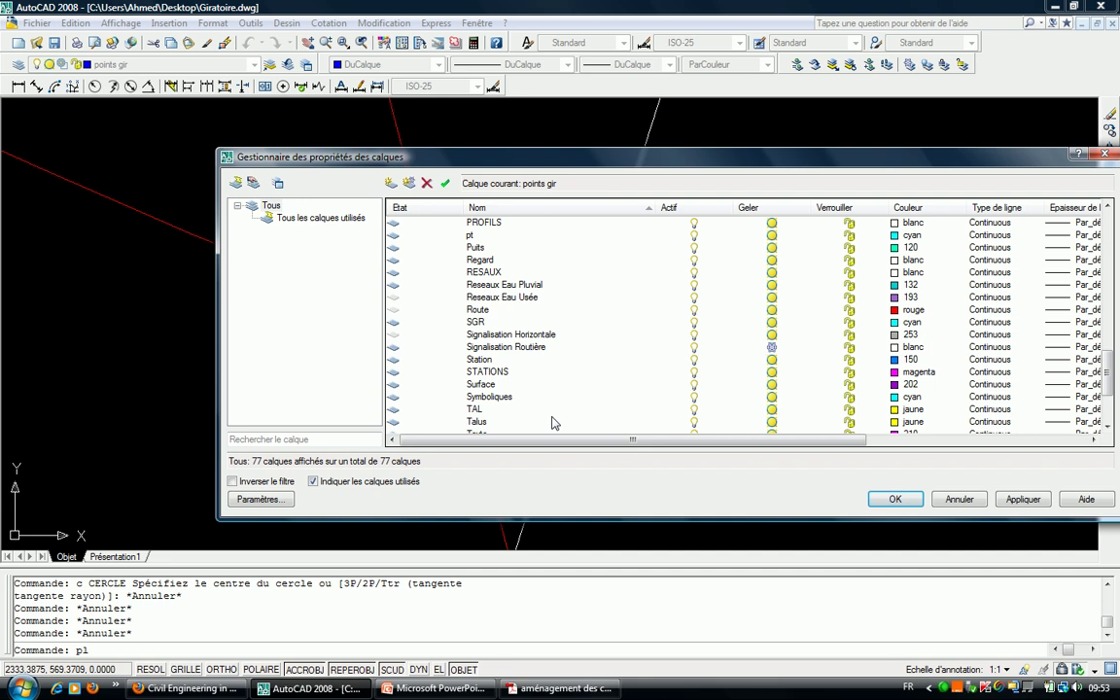
left_click(525, 335)
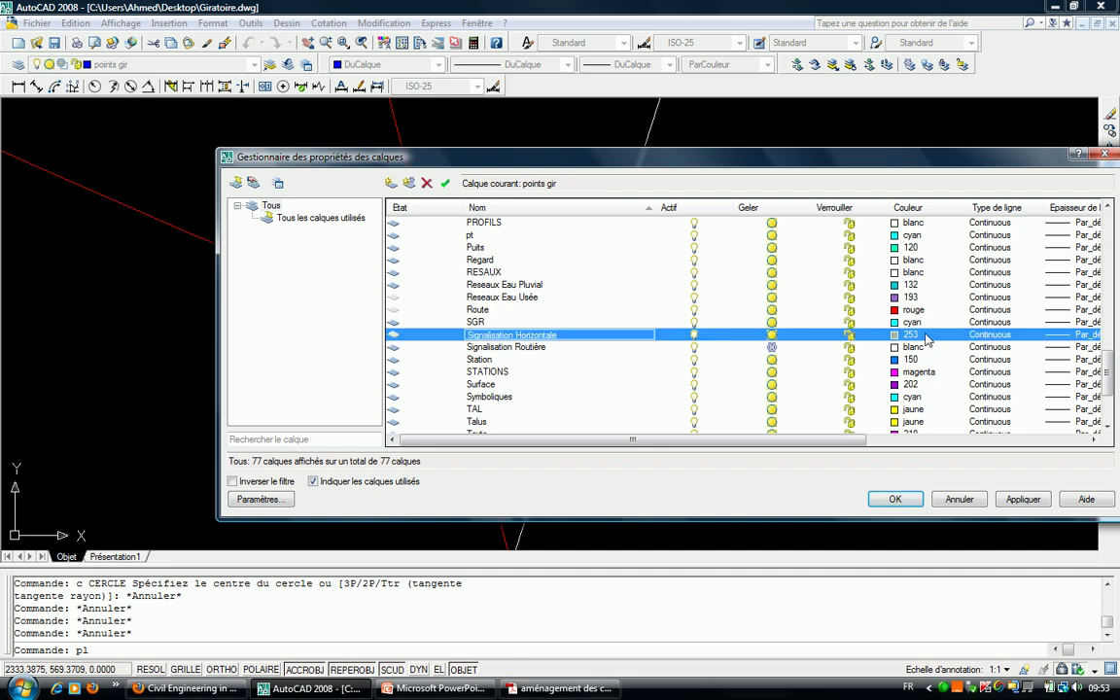
left_click(508, 348)
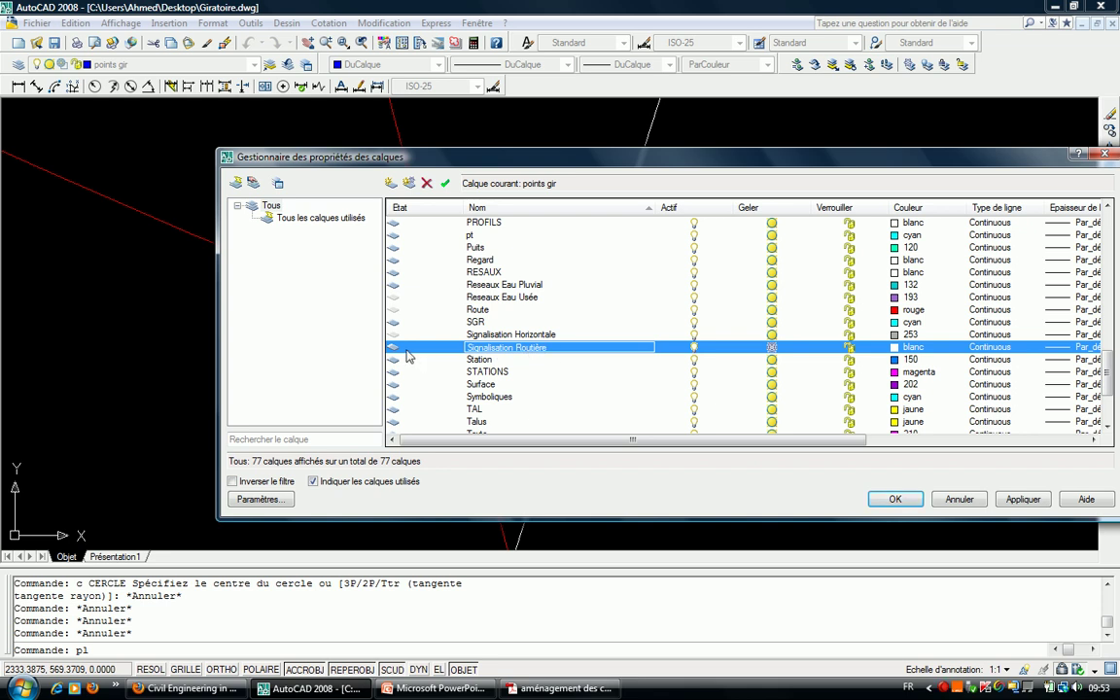
double_click(408, 354)
left_click(781, 395)
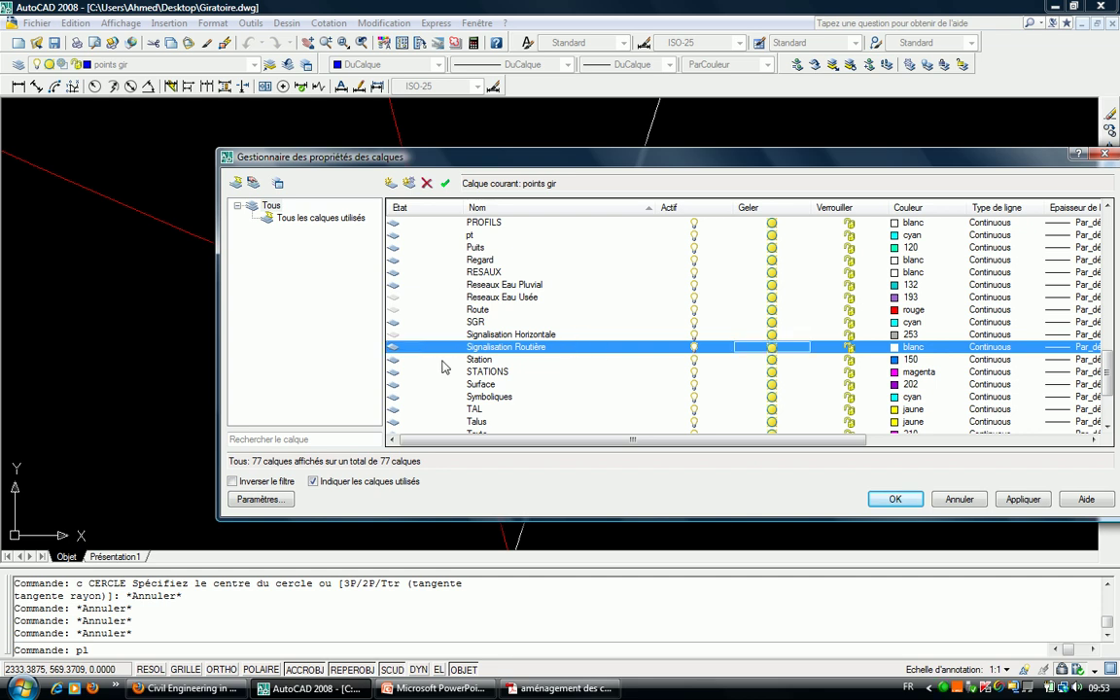
double_click(398, 350)
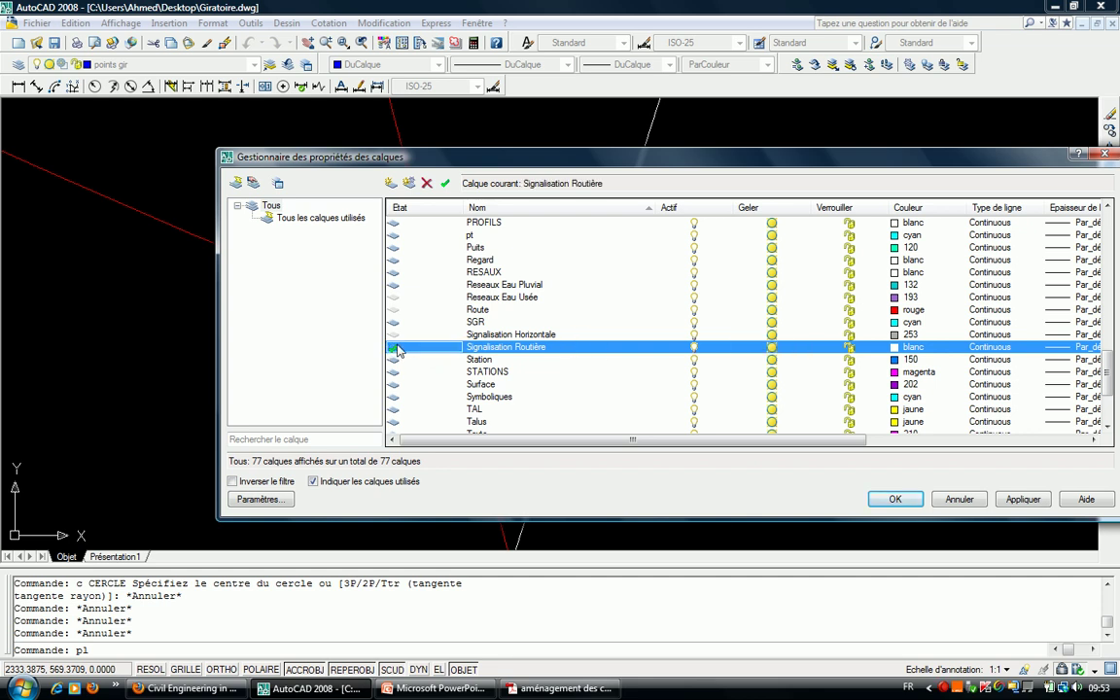
left_click(894, 498)
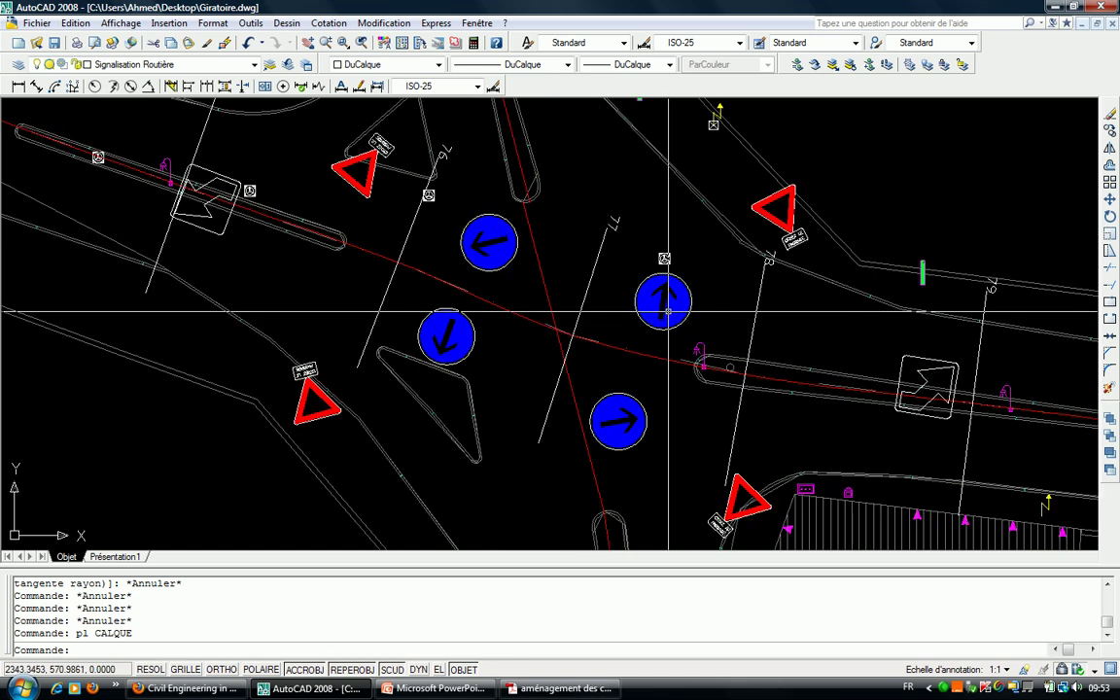
Undo the layer change and pan to bring the whole intersection into view.
scroll(664, 311, "down", 2)
middle_click_drag(649, 312, 587, 333)
type("u")
key("Return")
key("Return")
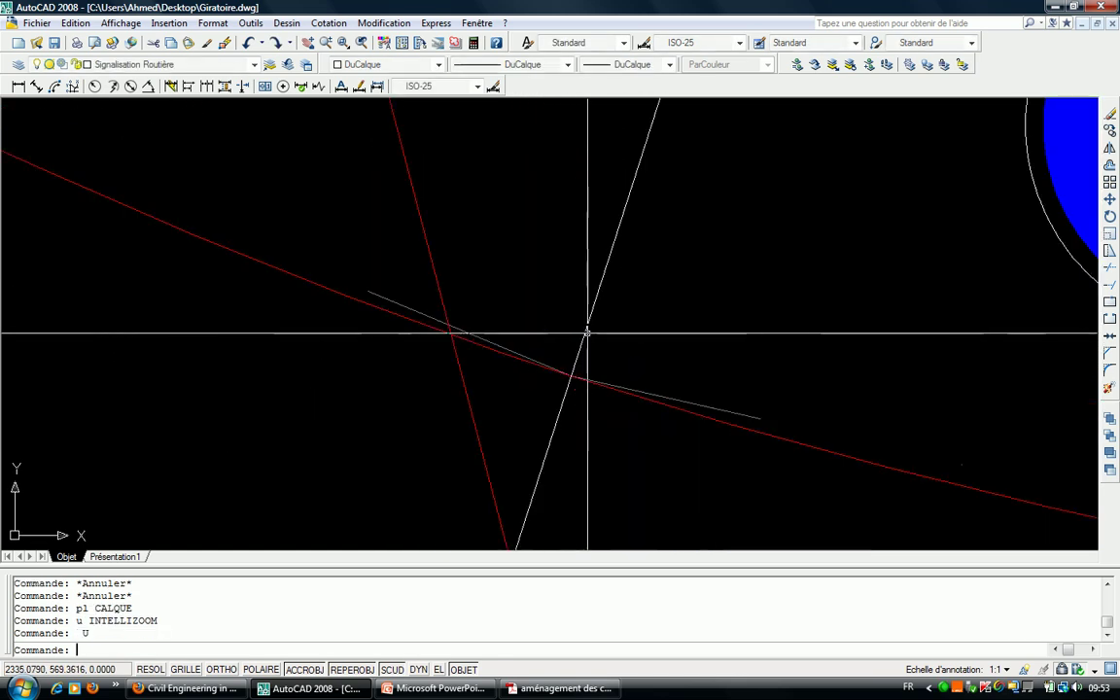
scroll(587, 333, "down", 3)
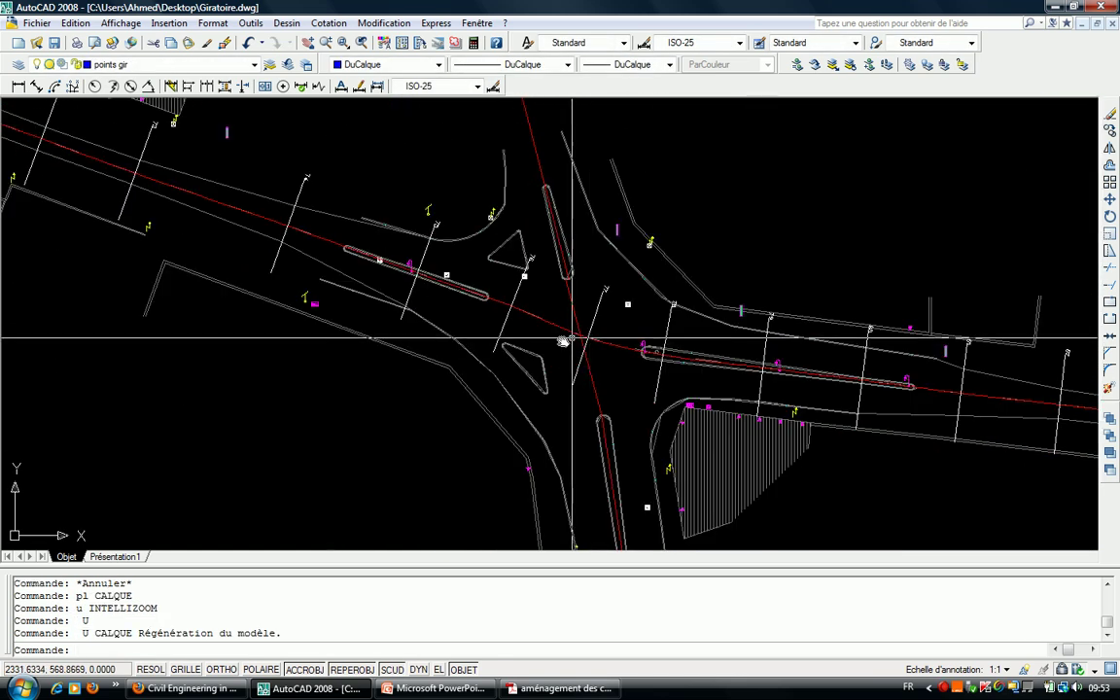
middle_click_drag(587, 334, 461, 357)
type("l")
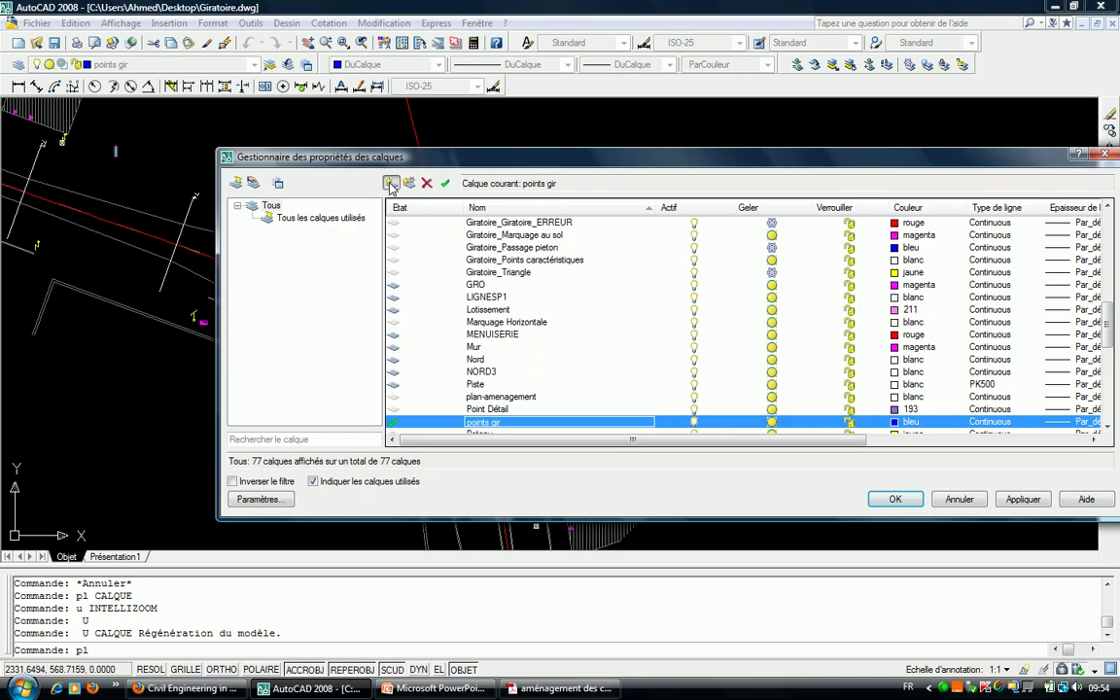
Add the layer peinture with white colour and apply it as current.
left_click(390, 184)
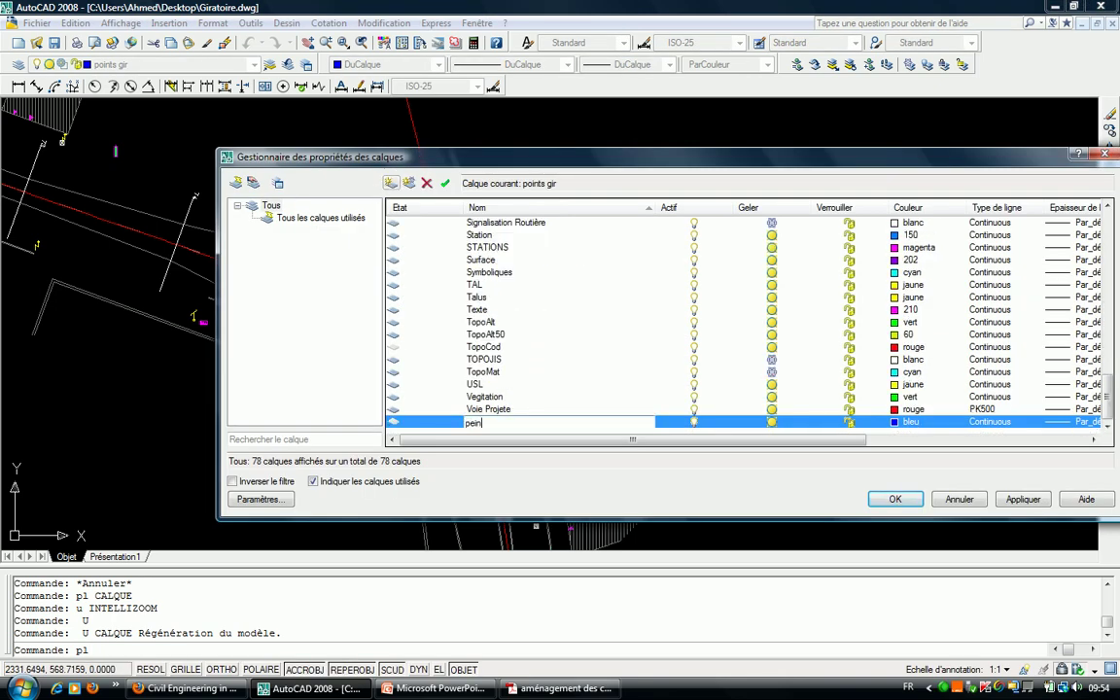
type("peinture")
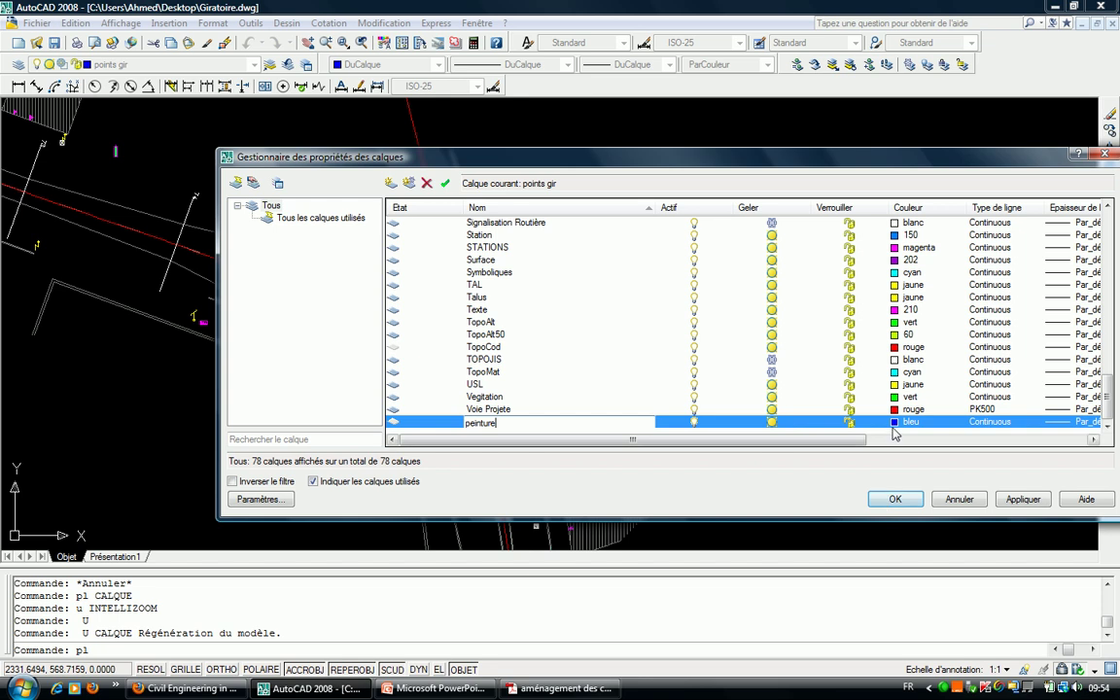
left_click(900, 422)
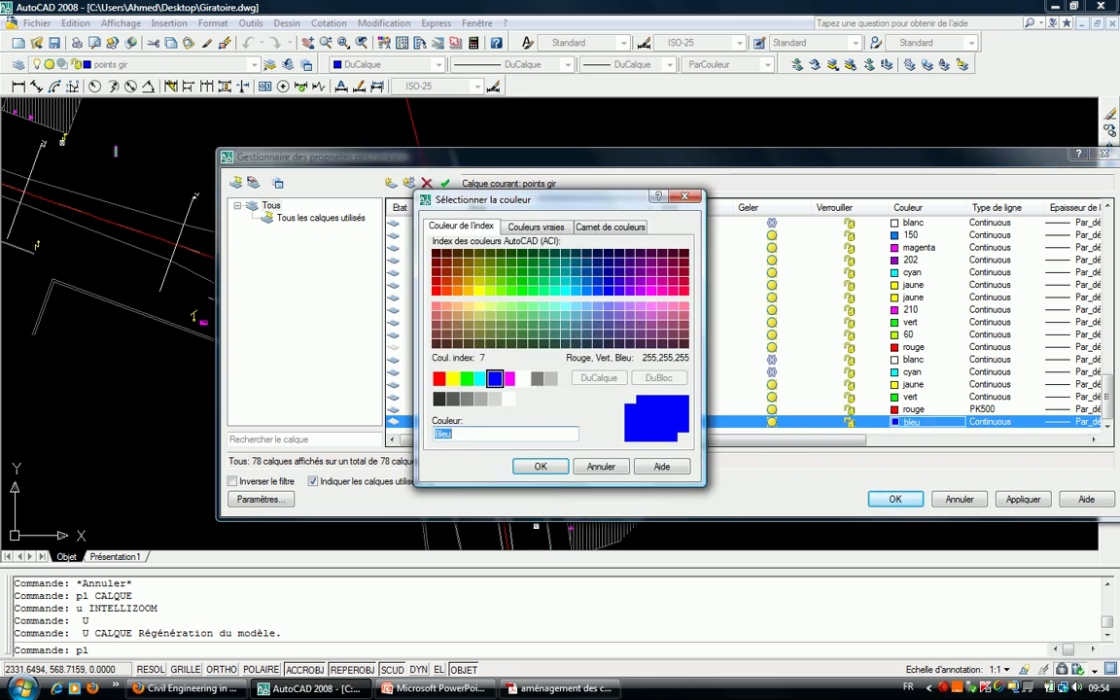
left_click(509, 378)
left_click(508, 398)
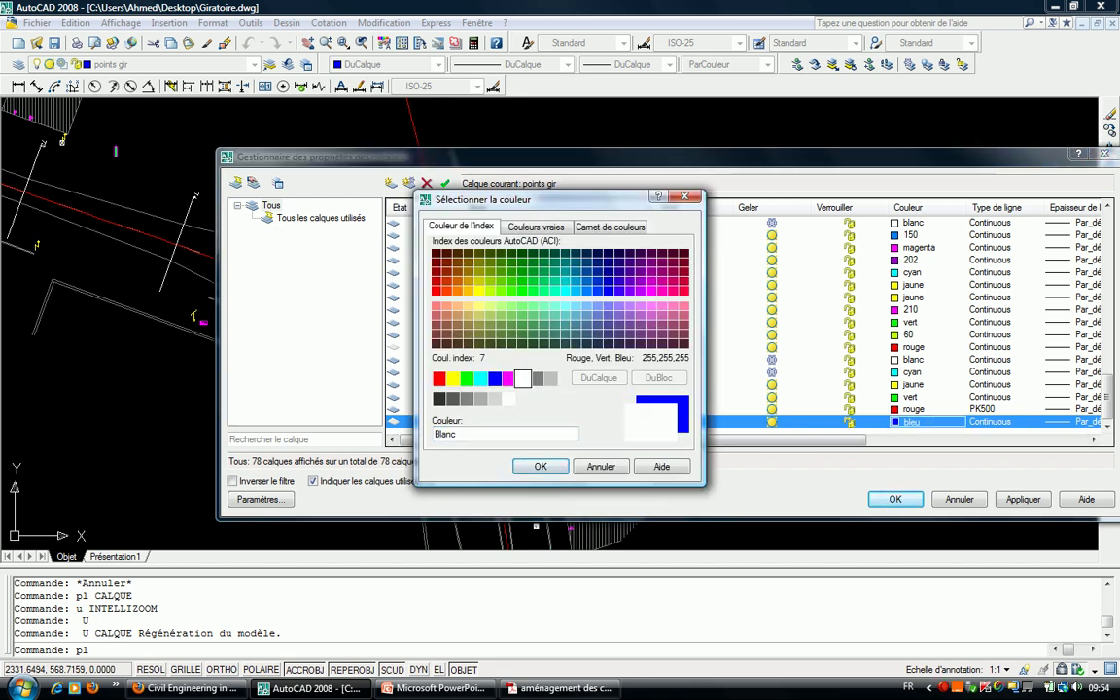
left_click(540, 466)
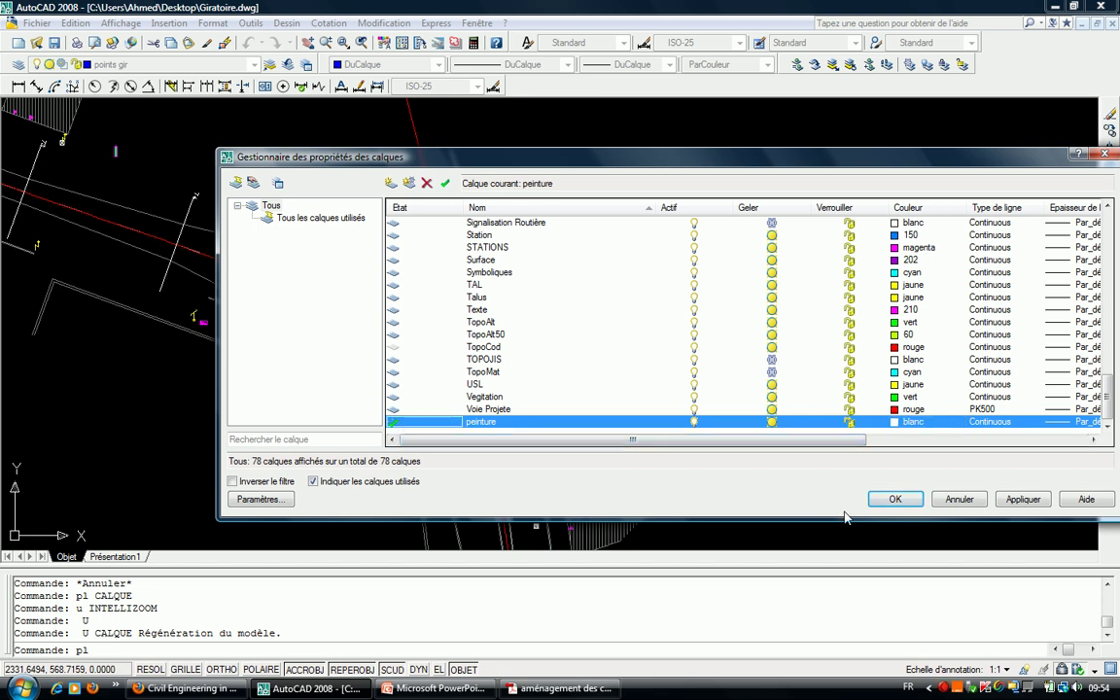
left_click(895, 501)
scroll(479, 352, "up", 3)
scroll(479, 352, "up", 2)
scroll(480, 352, "up", 2)
type("c")
key("Return")
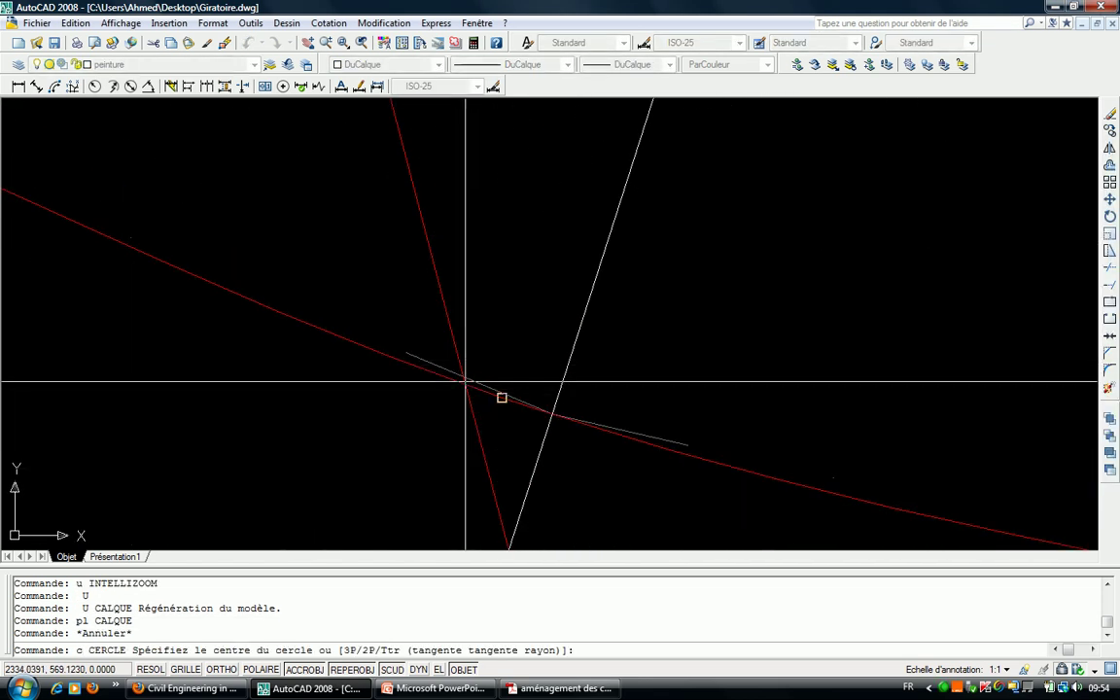
right_click(466, 382, "shift")
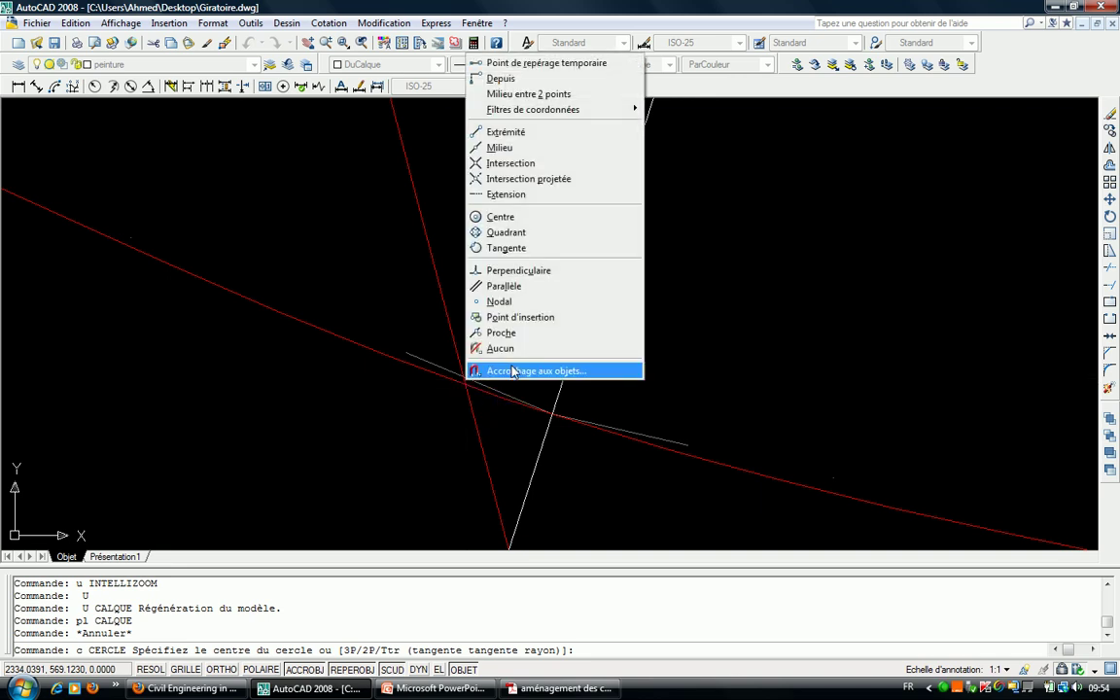
left_click(537, 164)
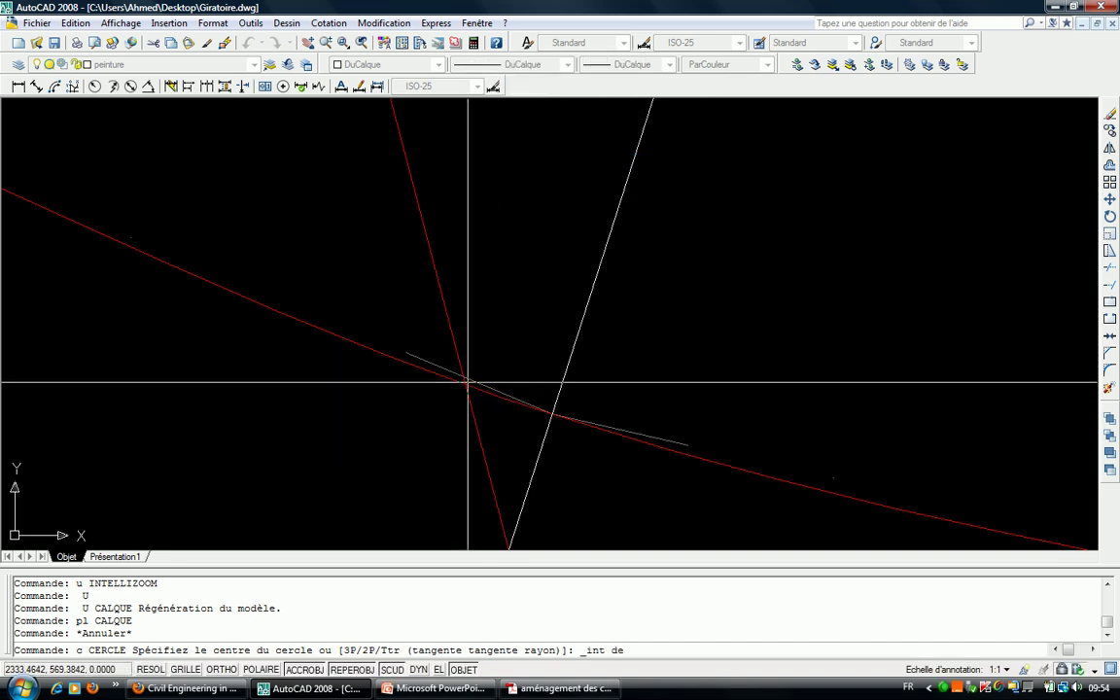
key("Escape")
type("rg")
key("Return")
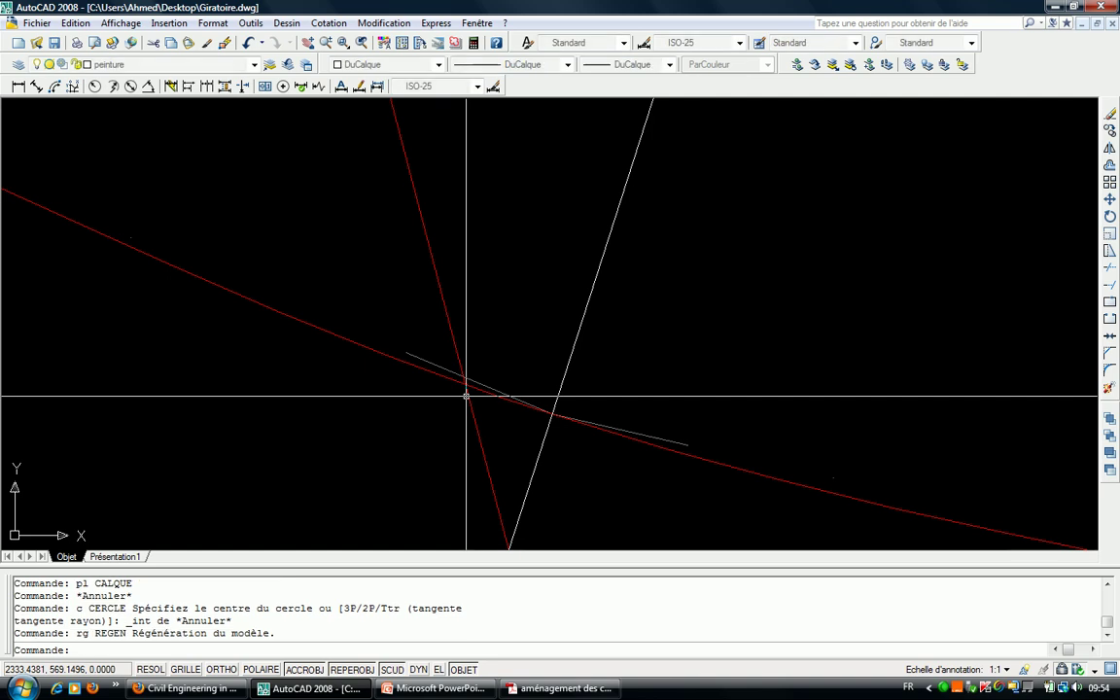
type("c")
key("Return")
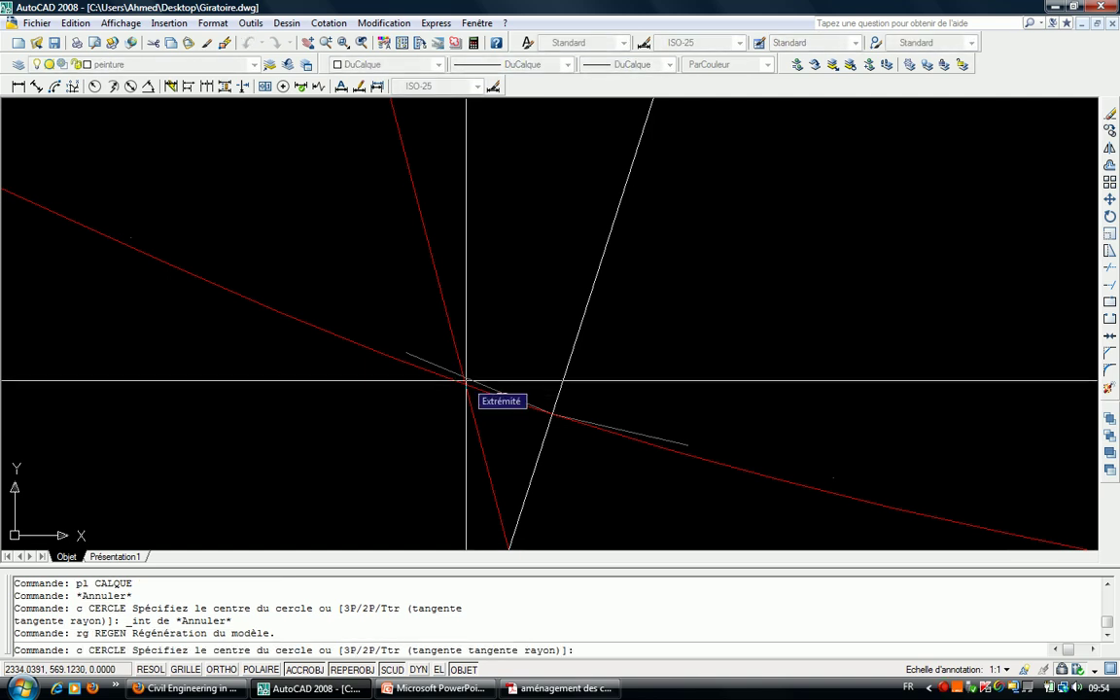
right_click(359, 678)
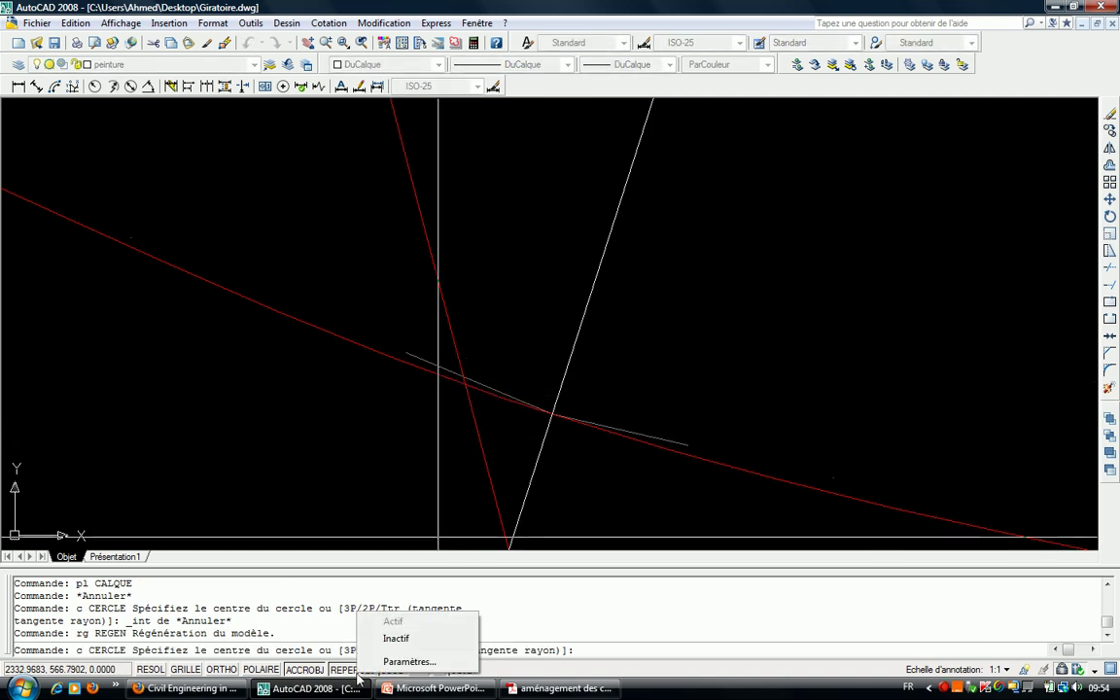
right_click(312, 670)
left_click(360, 662)
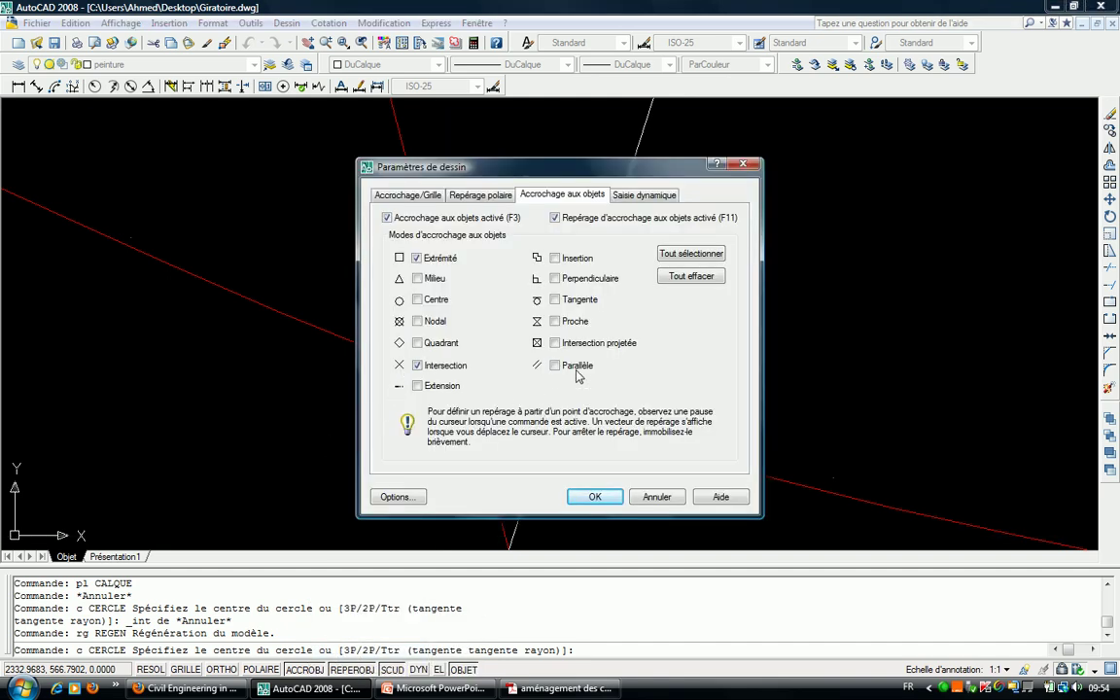
left_click(588, 496)
key("Escape")
key("Escape")
type("c")
key("Return")
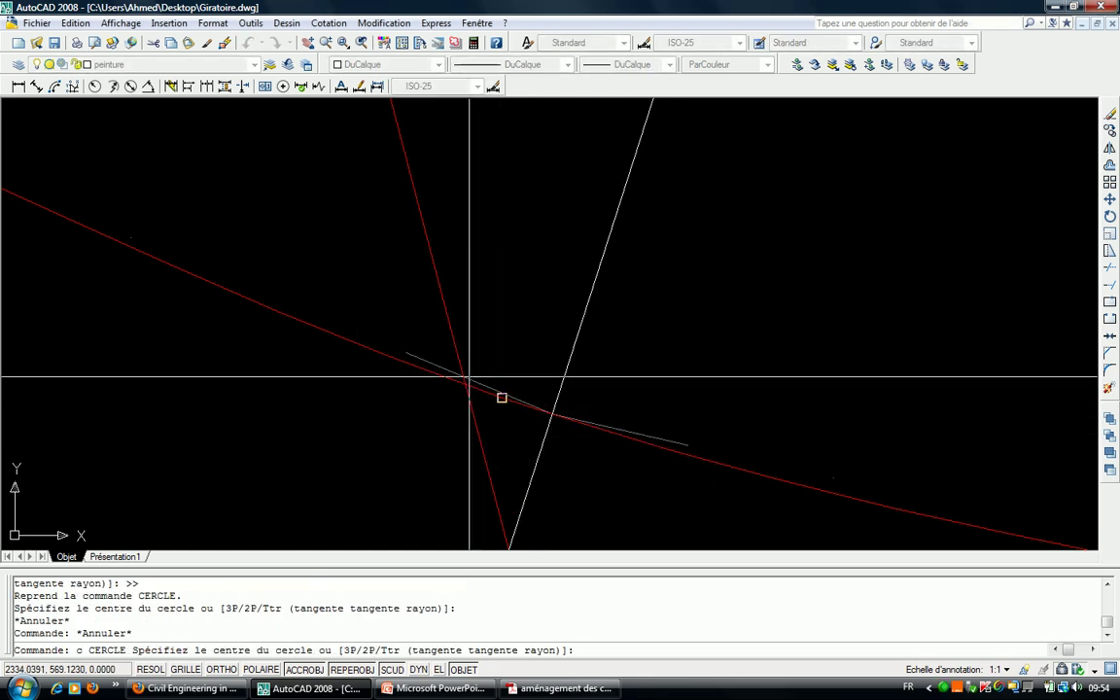
right_click(469, 376, "shift")
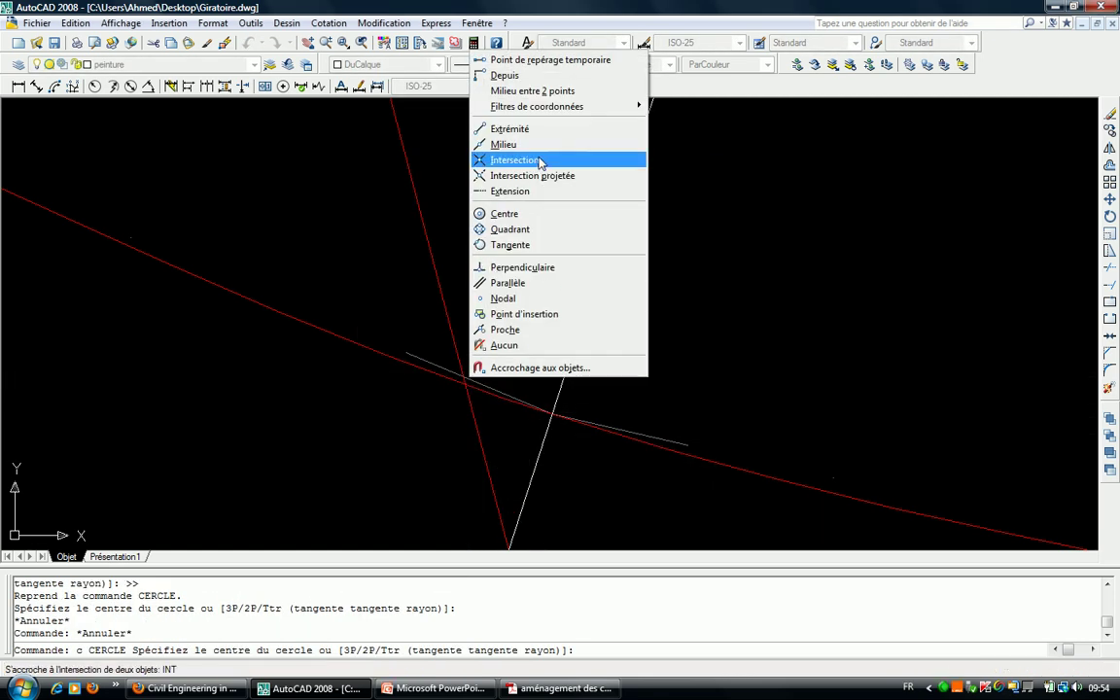
left_click(486, 154)
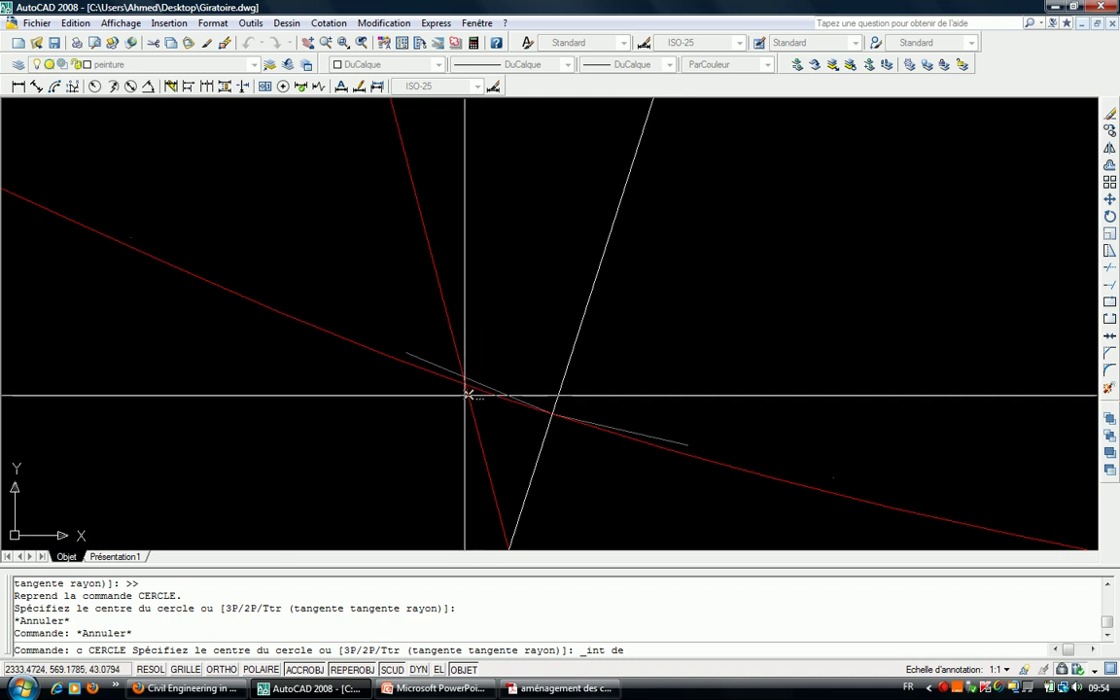
left_click(468, 395)
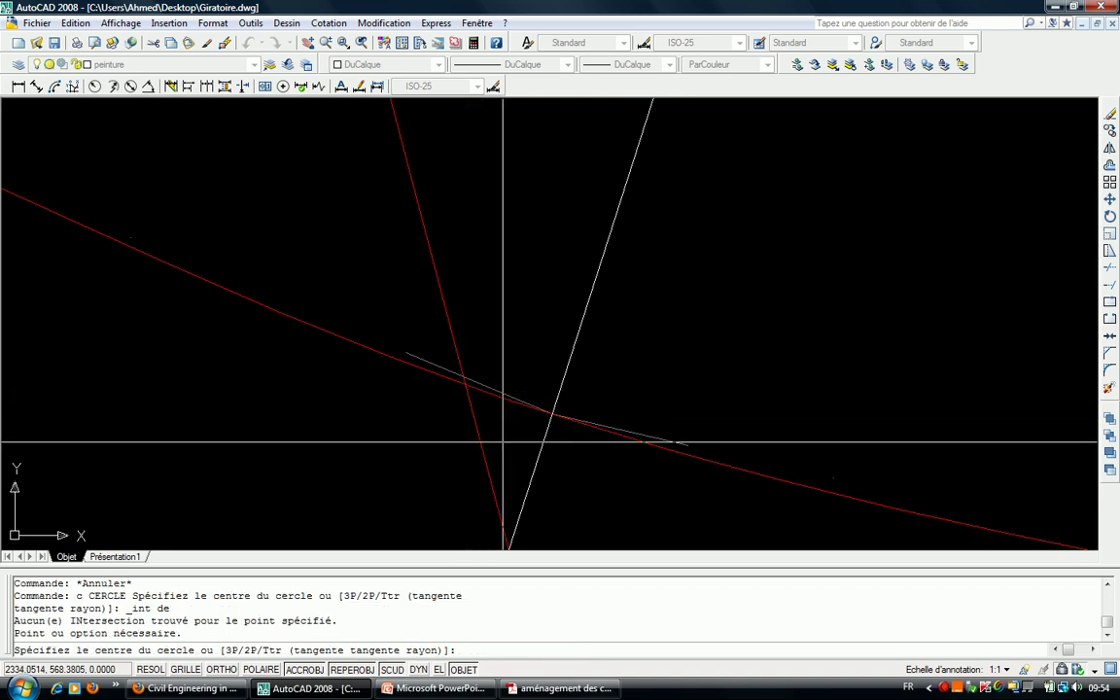
left_click(495, 430)
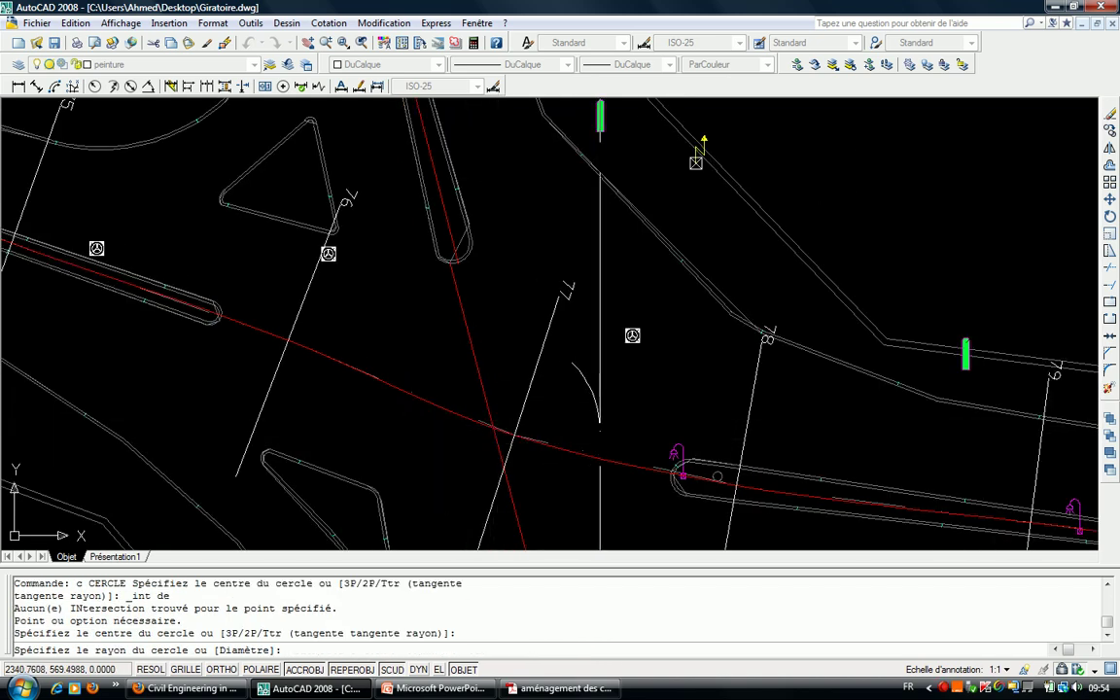
key("Escape")
key("Escape")
scroll(492, 437, "up", 3)
scroll(505, 389, "up", 2)
left_click(494, 385)
scroll(533, 393, "up", 2)
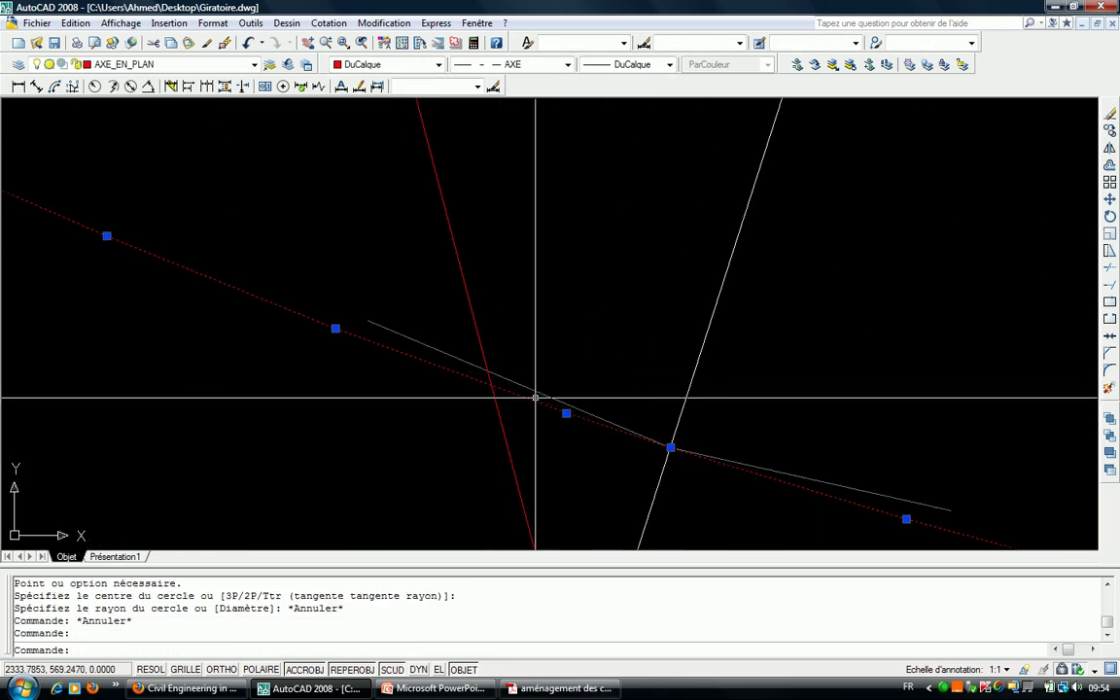
scroll(443, 382, "up", 2)
key("Escape")
key("Escape")
Draw two diagonal helper lines forming an X through the red axes' intersection.
type("l")
key("Return")
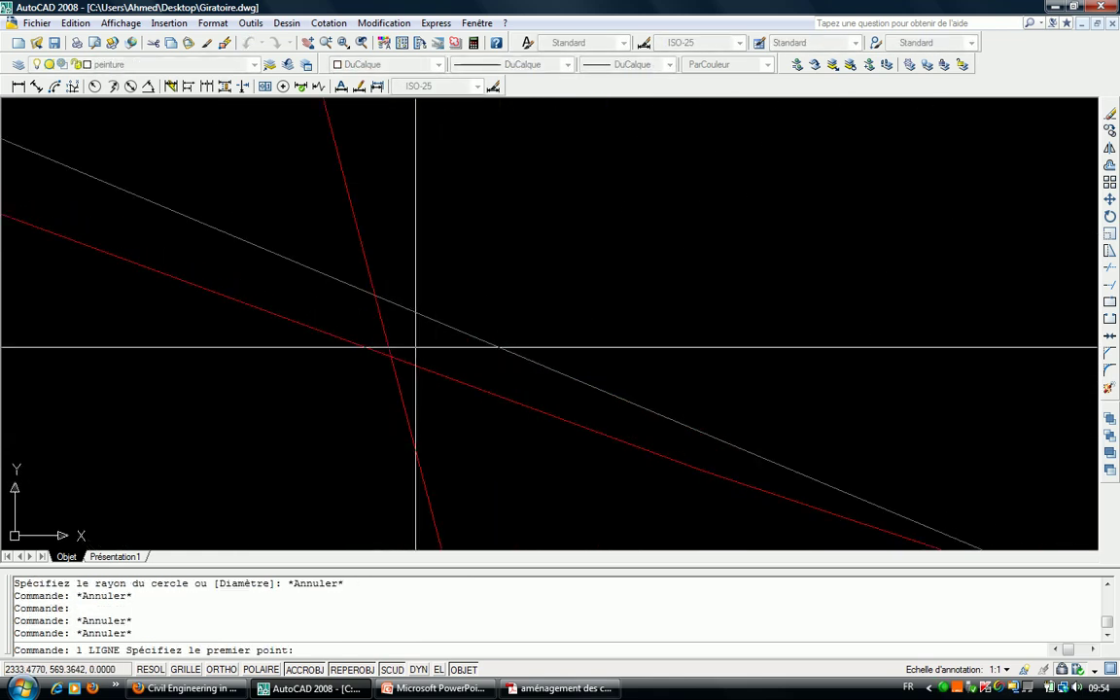
left_click(529, 247)
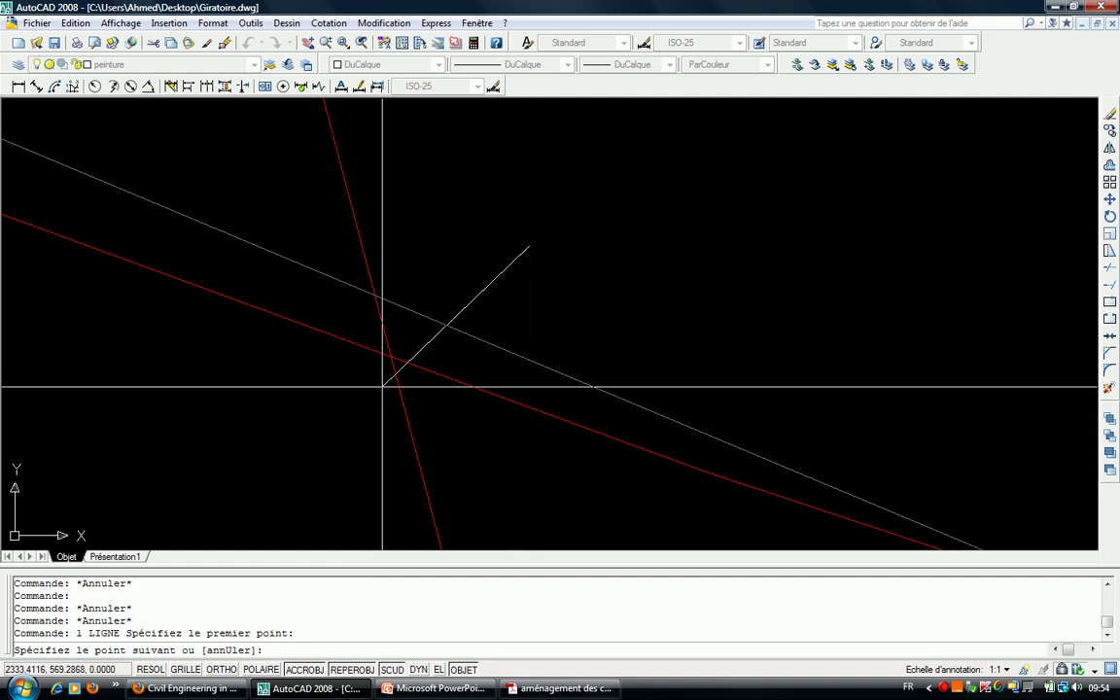
left_click(263, 460)
key("Escape")
key("Escape")
key("Escape")
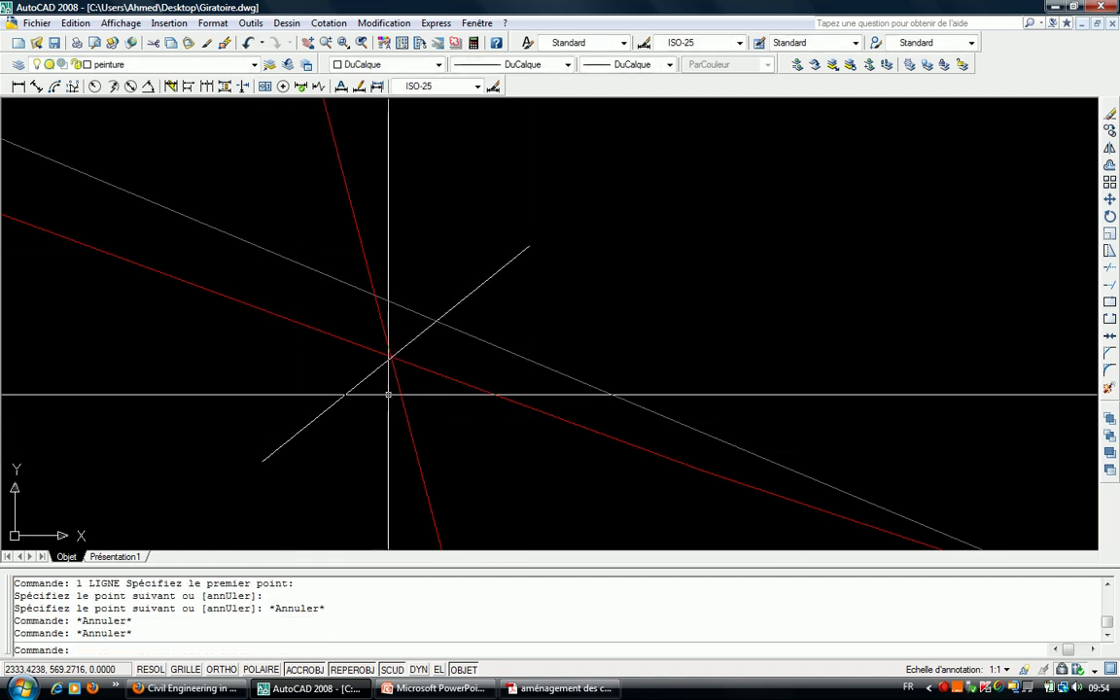
key("Return")
left_click(243, 173)
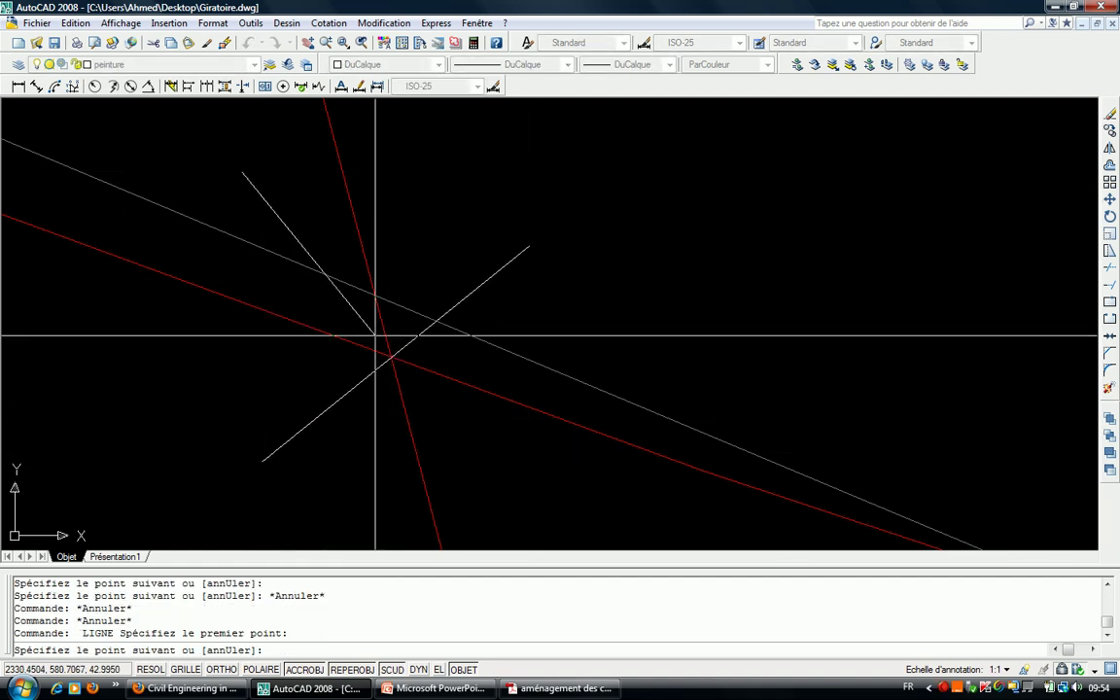
left_click(489, 480)
key("Escape")
key("Escape")
type("c")
key("Return")
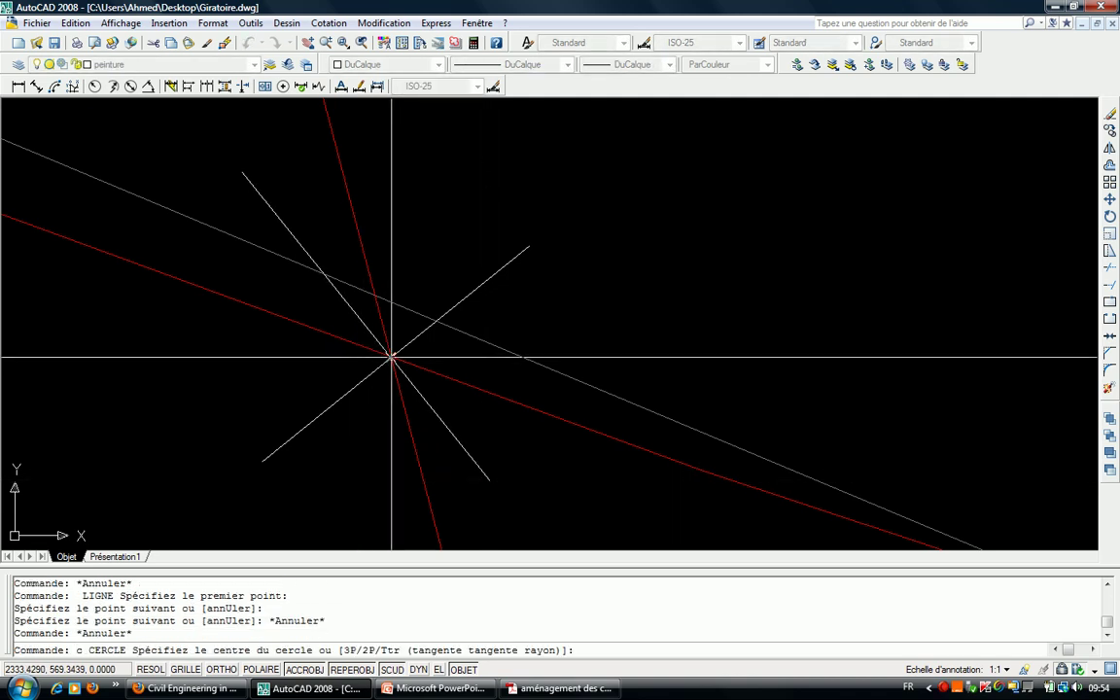
Draw a circle of radius 13 centred on the helper lines' crossing point.
left_click(390, 358)
scroll(520, 337, "down", 2)
scroll(530, 387, "down", 2)
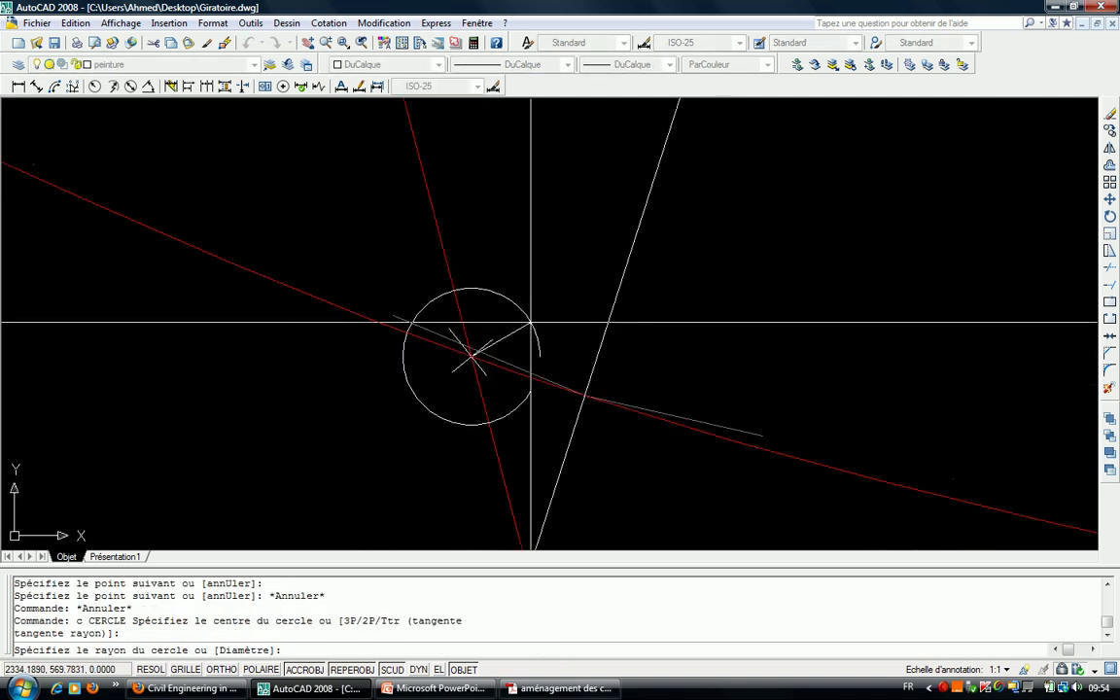
scroll(525, 317, "down", 2)
scroll(525, 315, "down", 2)
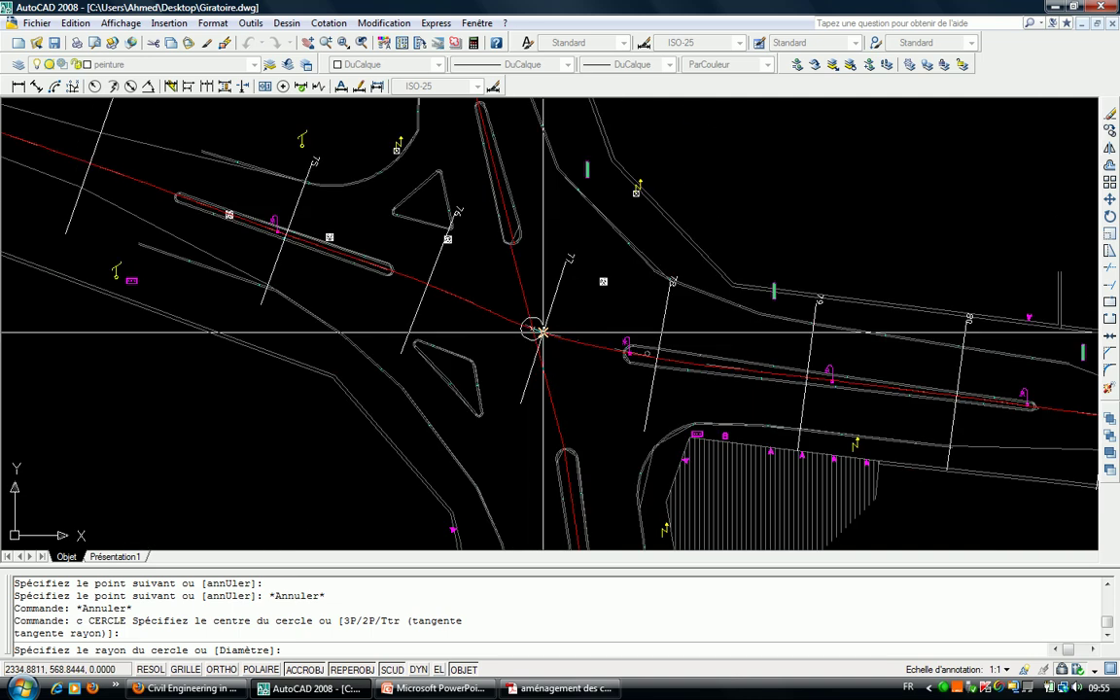
scroll(547, 309, "up", 2)
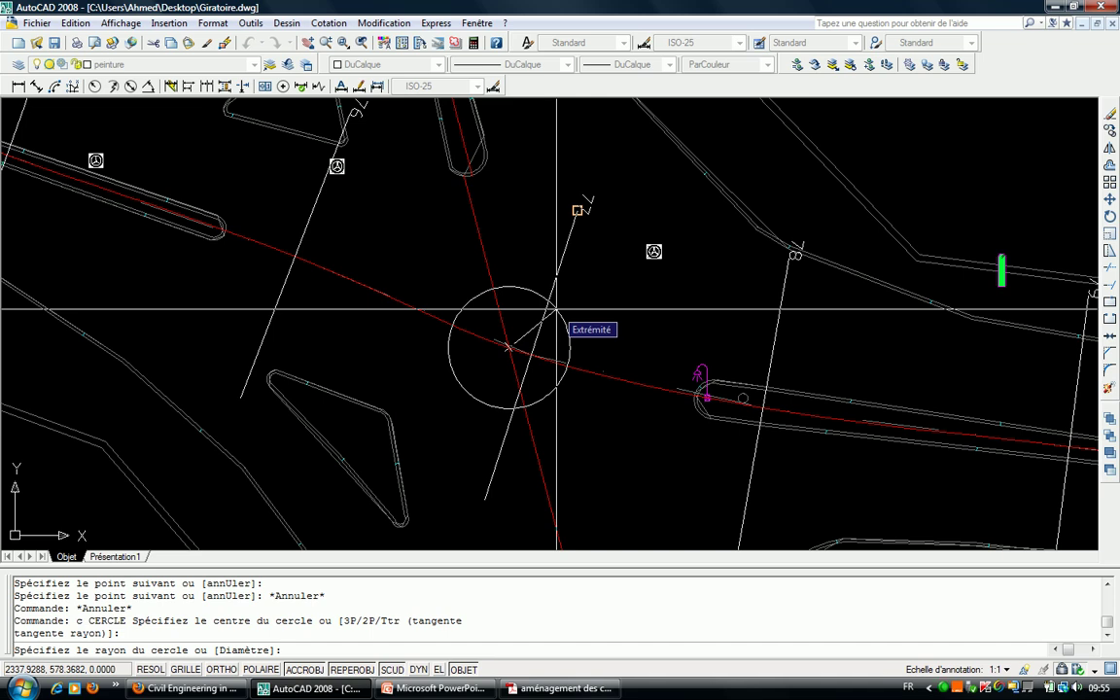
type("13")
key("Return")
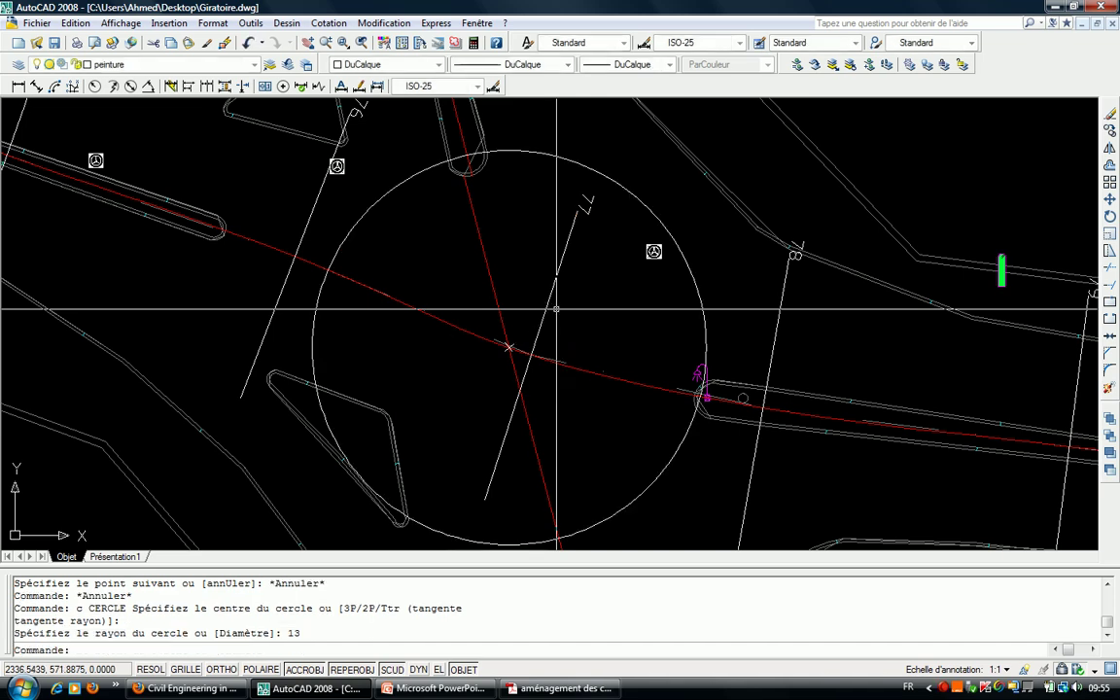
scroll(556, 309, "up", 3)
scroll(486, 379, "up", 2)
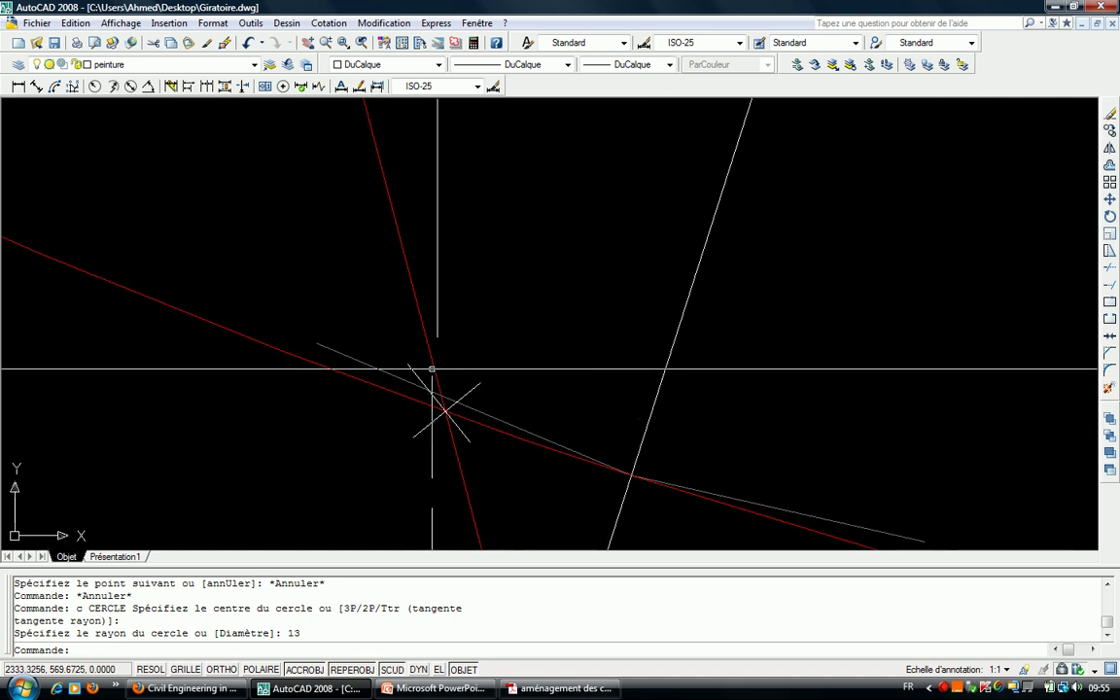
Window-select the two crossing helper lines and delete them, leaving the circle.
key("Escape")
left_click(381, 310)
left_click(506, 479)
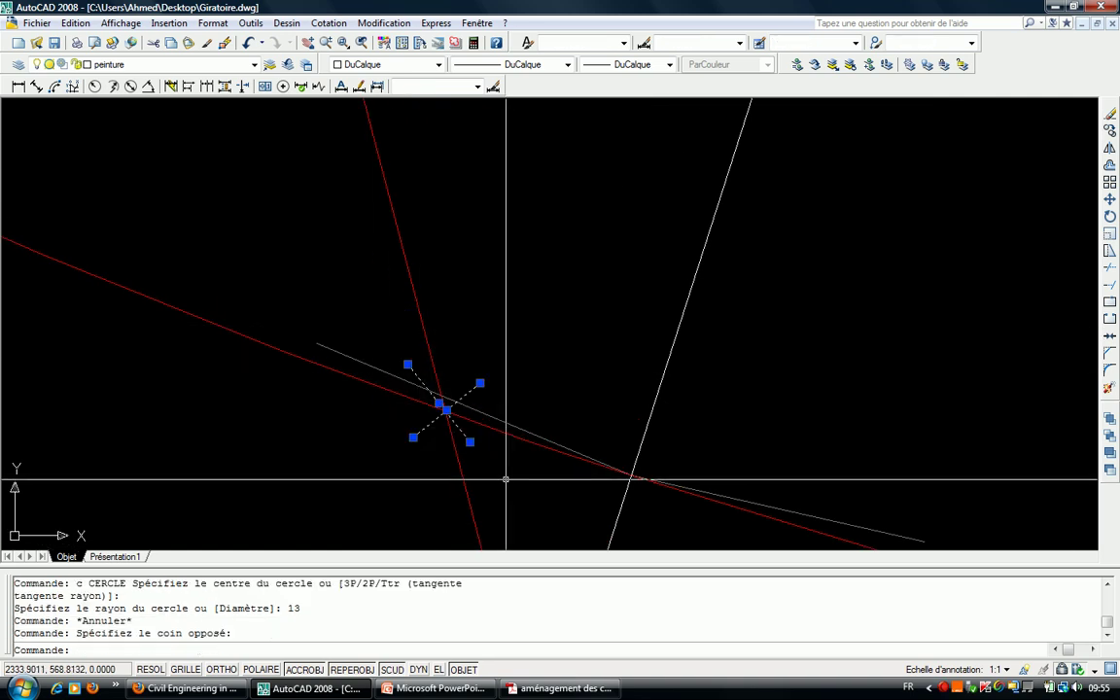
scroll(433, 408, "up", 2)
key("Delete")
scroll(457, 400, "down", 5)
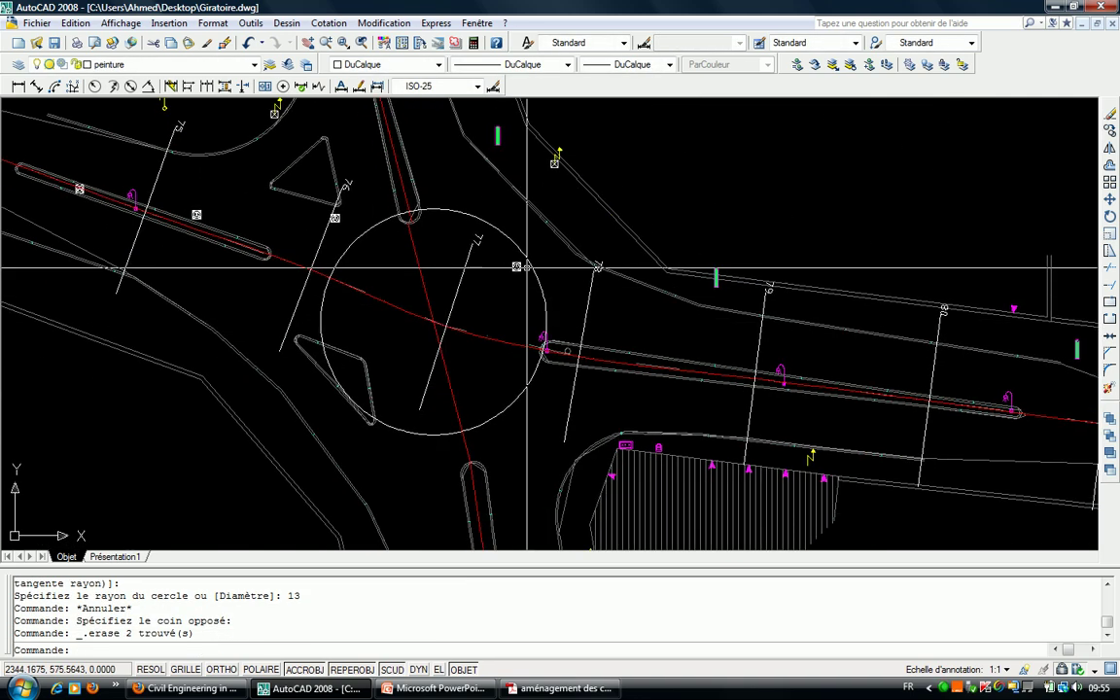
scroll(527, 267, "up", 2)
key("Escape")
left_click(482, 222)
key("Escape")
key("Escape")
key("Escape")
scroll(515, 321, "down", 1)
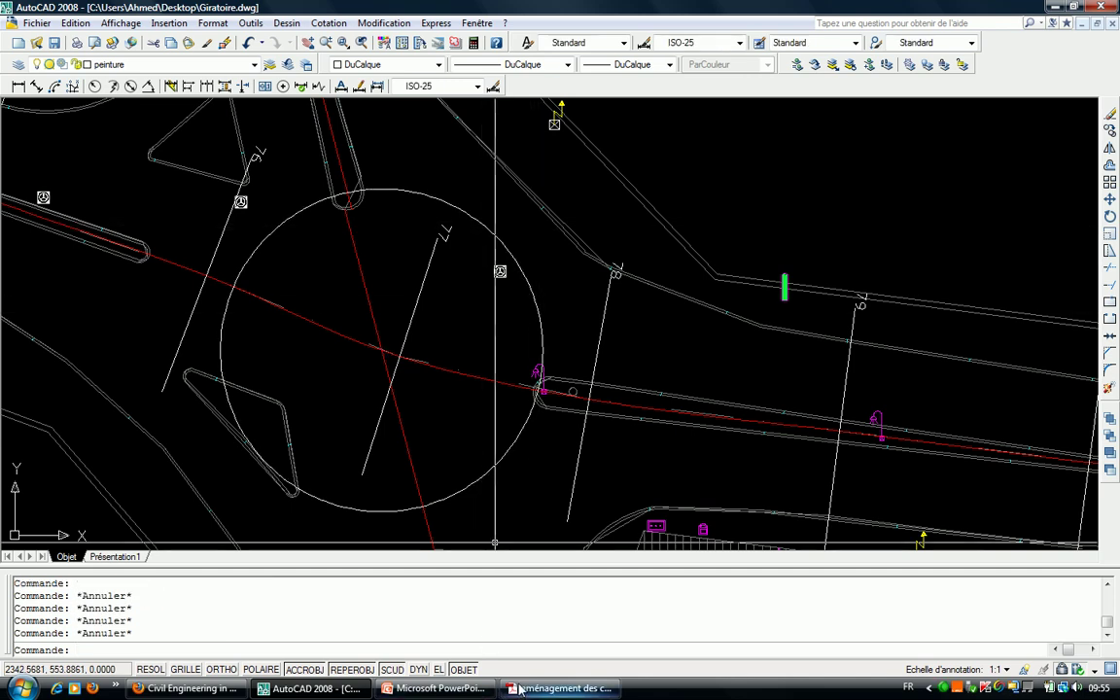
key("alt+Tab")
scroll(566, 491, "up", 1)
scroll(565, 486, "up", 1)
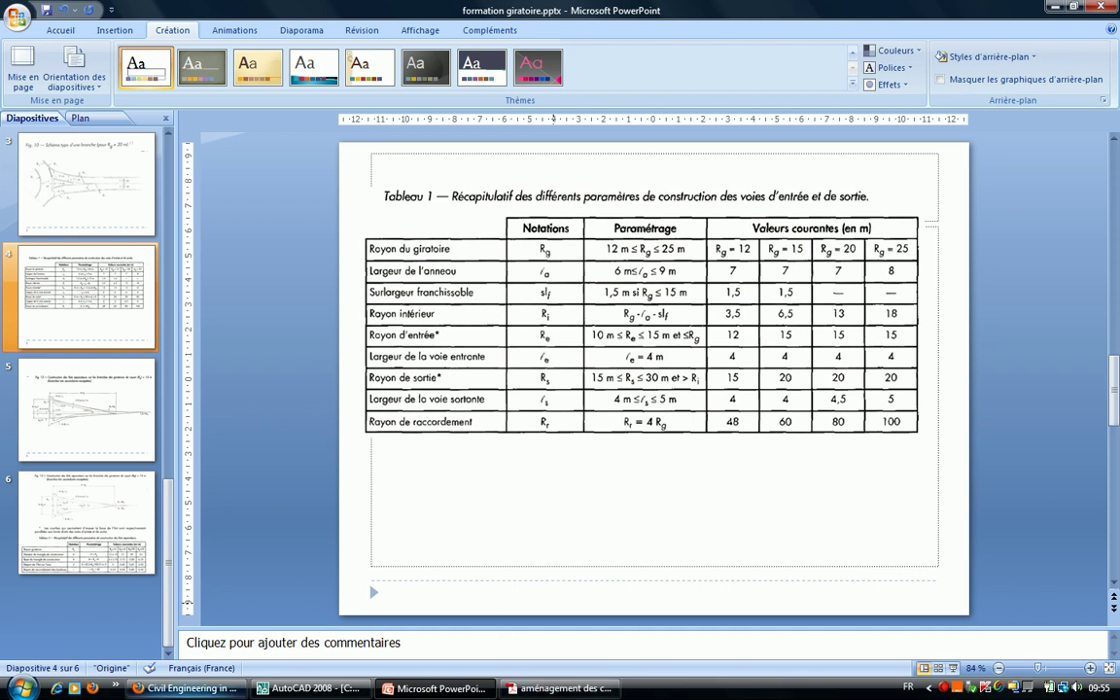
left_click(185, 688)
left_click(309, 688)
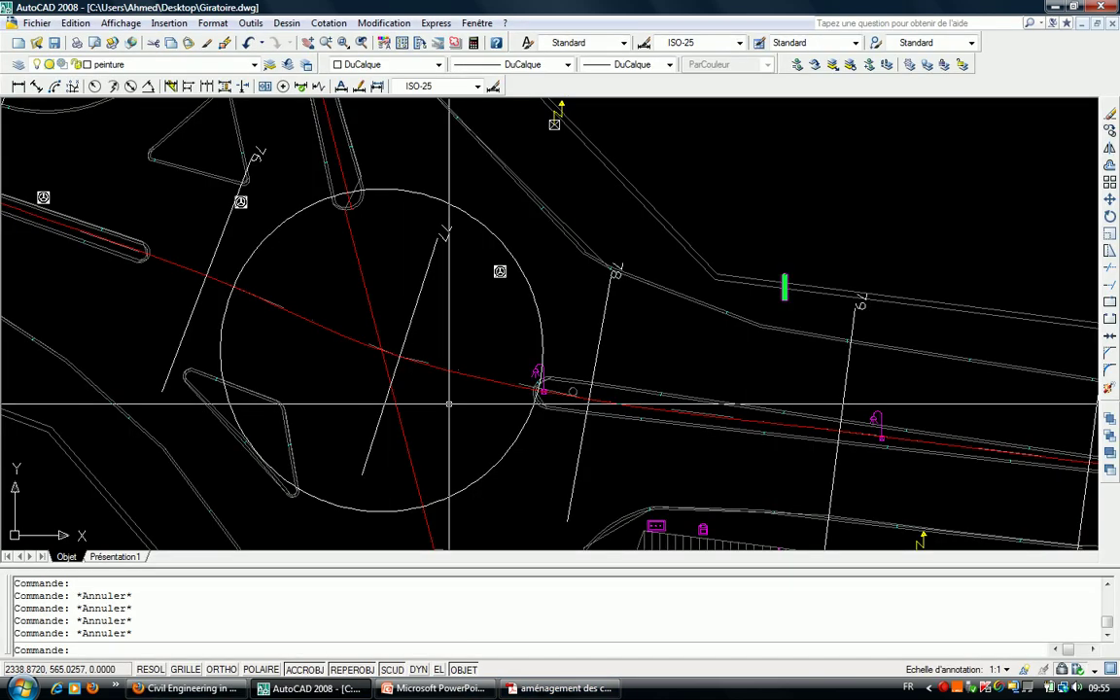
Offset the inner circle 7 units outward with DC to form the ring's outer edge.
type("dc")
key("Return")
type("7")
key("Return")
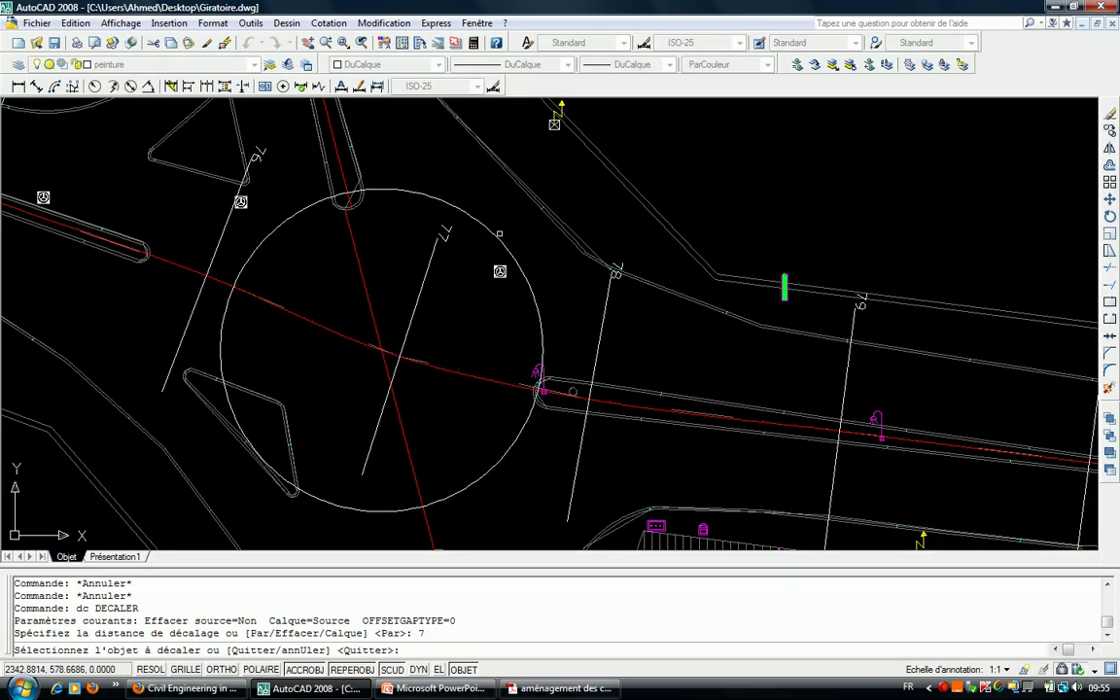
left_click(447, 211)
left_click(541, 185)
scroll(541, 186, "down", 2)
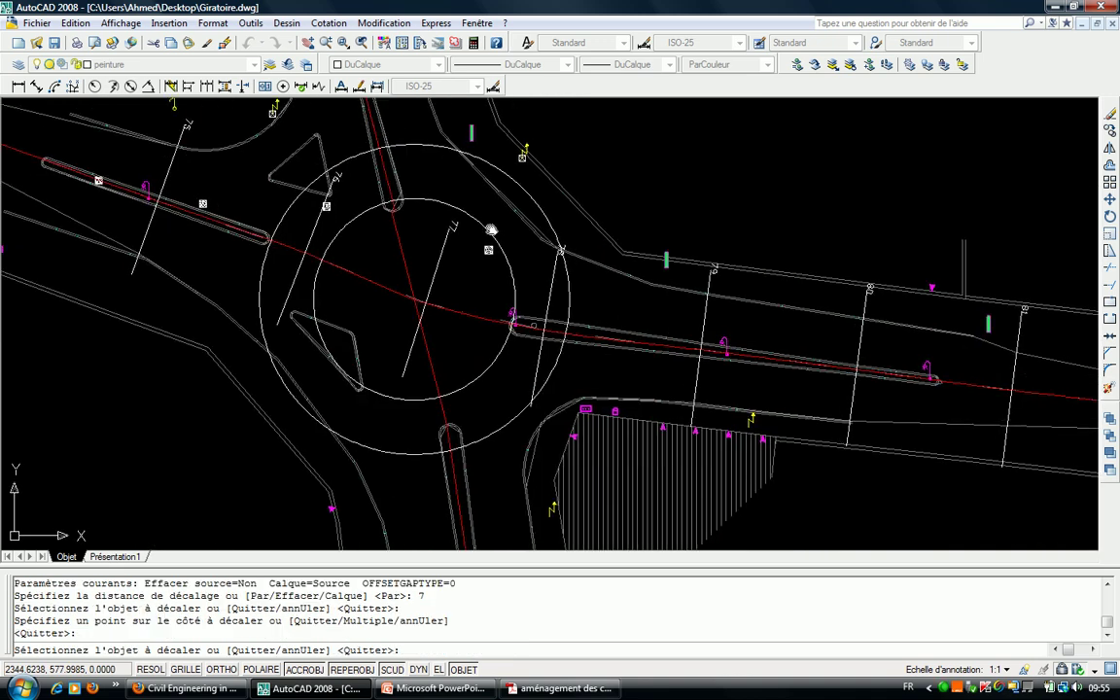
scroll(516, 171, "up", 1)
key("Escape")
Re-frame the view around the roundabout's two concentric circles.
left_click(516, 171)
left_click(291, 321)
key("Escape")
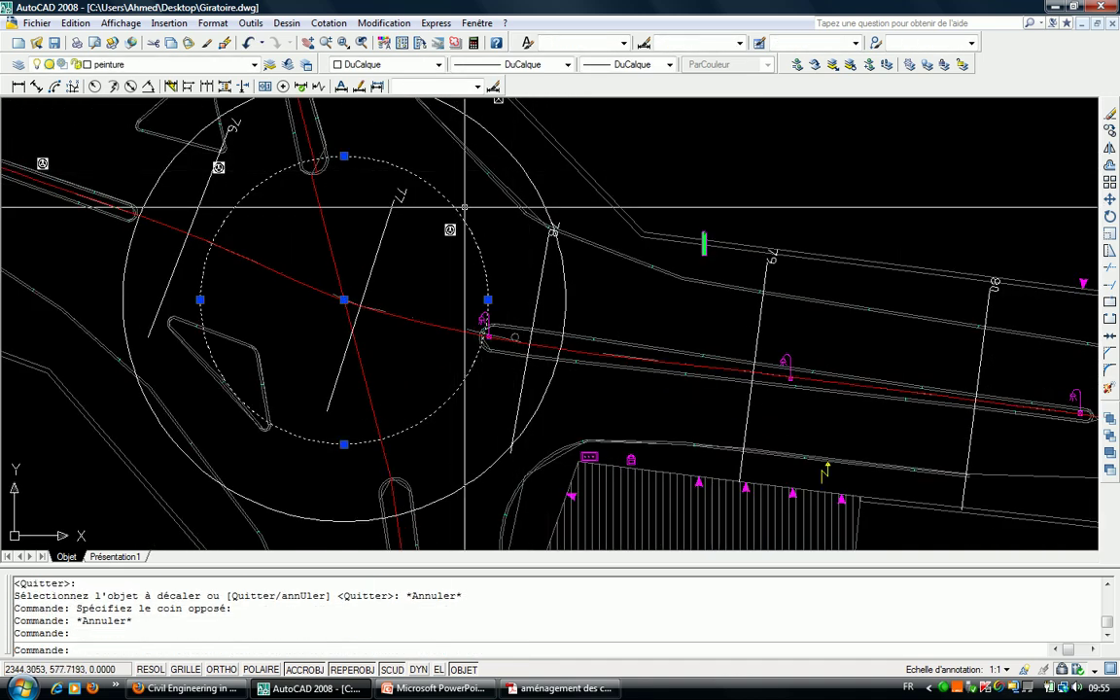
key("Escape")
middle_click_drag(530, 185, 553, 284)
scroll(523, 235, "down", 4)
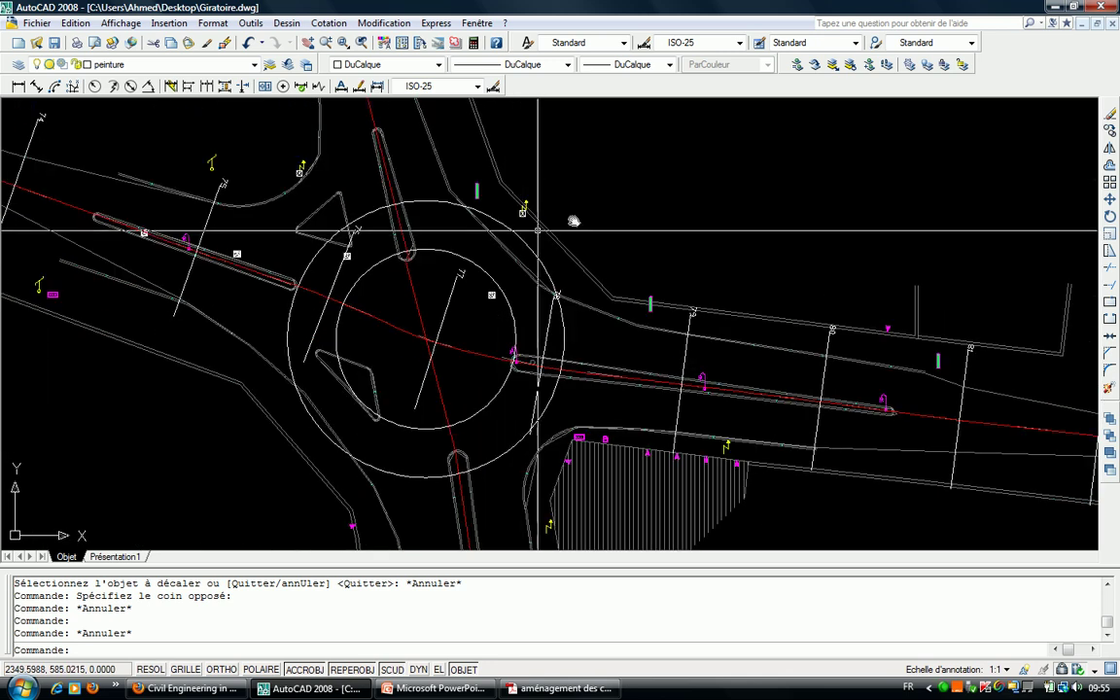
scroll(525, 243, "up", 1)
scroll(516, 260, "up", 1)
scroll(517, 260, "down", 2)
scroll(516, 260, "down", 2)
scroll(516, 260, "up", 3)
mouse_move(494, 308)
middle_mouse_down()
mouse_move(515, 323)
mouse_move(543, 211)
middle_mouse_up()
scroll(518, 316, "up", 3)
scroll(519, 309, "down", 2)
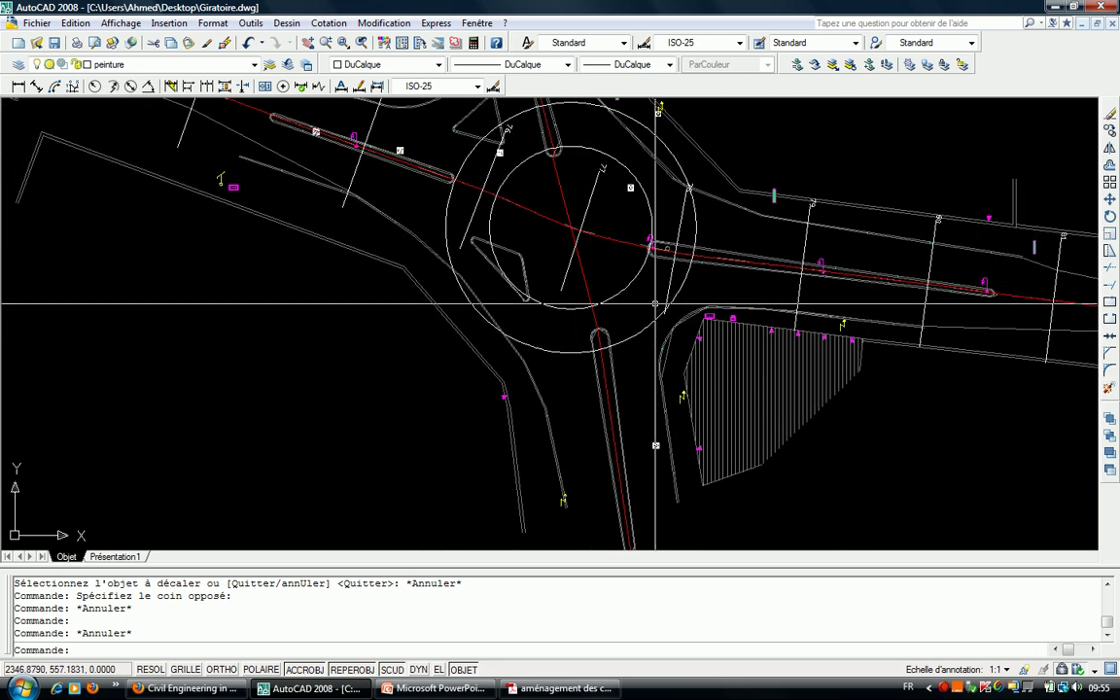
middle_click_drag(737, 258, 589, 304)
scroll(589, 305, "up", 1)
scroll(591, 311, "up", 1)
scroll(512, 315, "up", 1)
scroll(511, 316, "up", 1)
middle_click_drag(510, 316, 503, 289)
key("Escape")
key("Escape")
key("Escape")
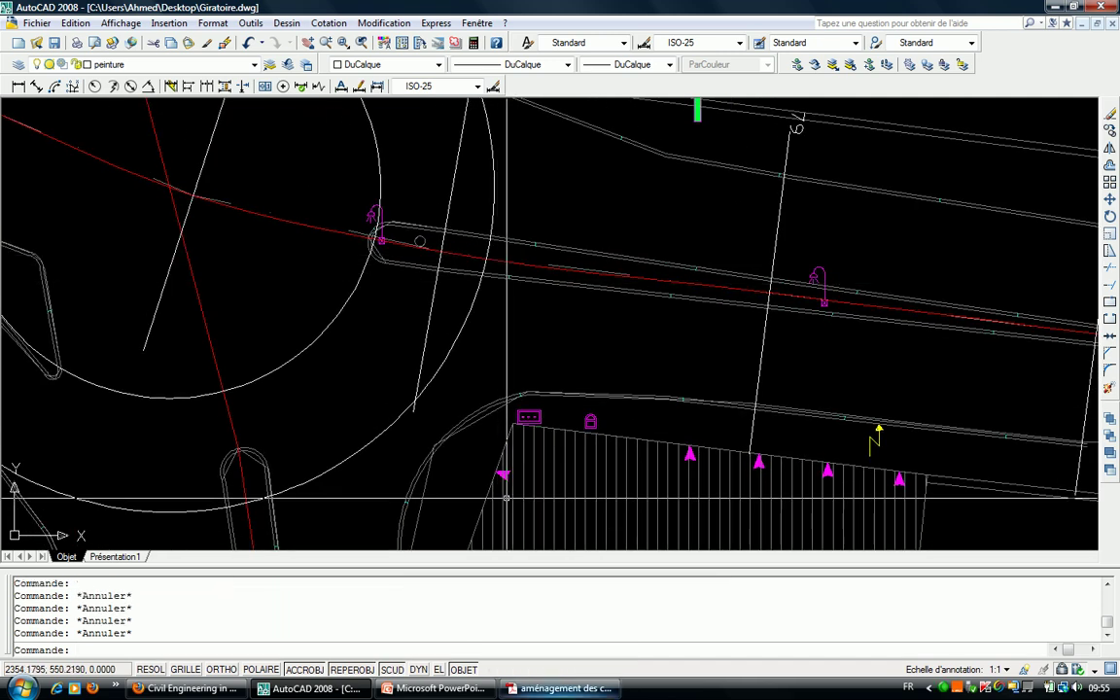
Consult the SETRA PDF and slide 5, Fig. 12, on separator islands for Rg ≥ 15 m.
left_click(531, 688)
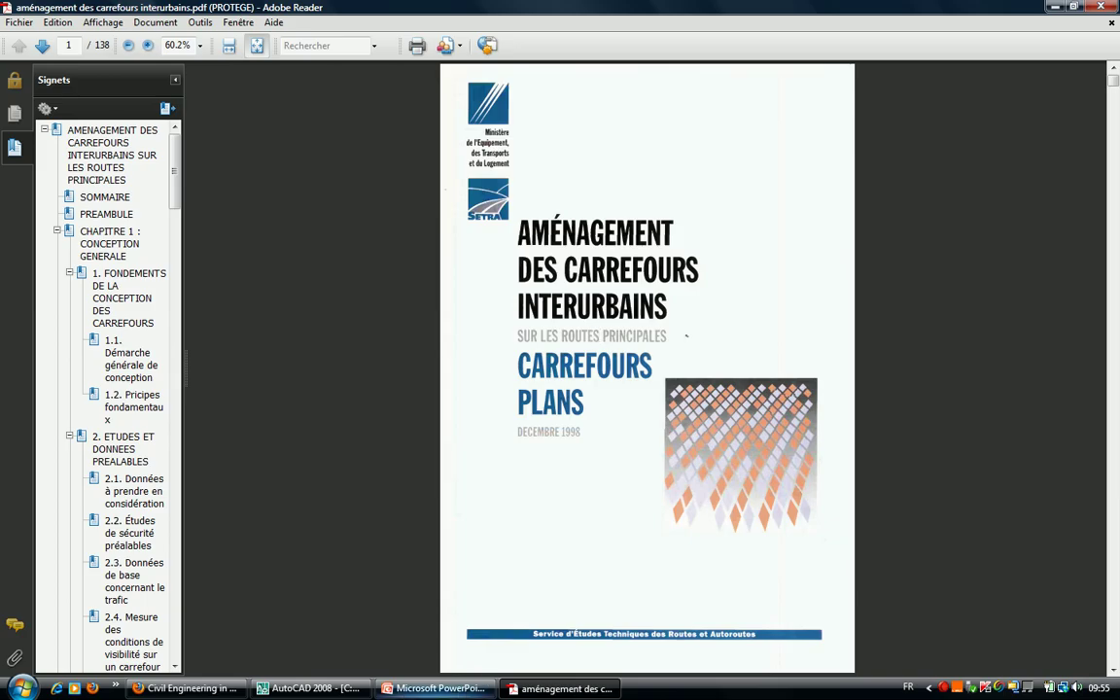
left_click(437, 688)
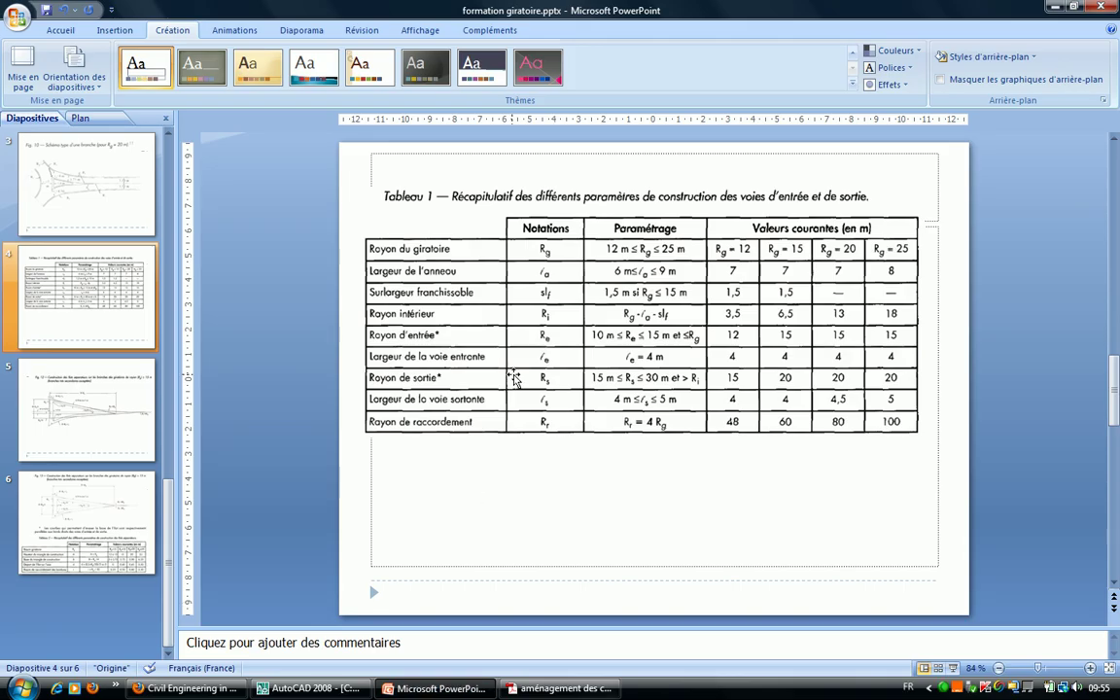
scroll(513, 377, "up", 1)
scroll(514, 378, "up", 1)
scroll(513, 377, "down", 2)
scroll(513, 377, "down", 1)
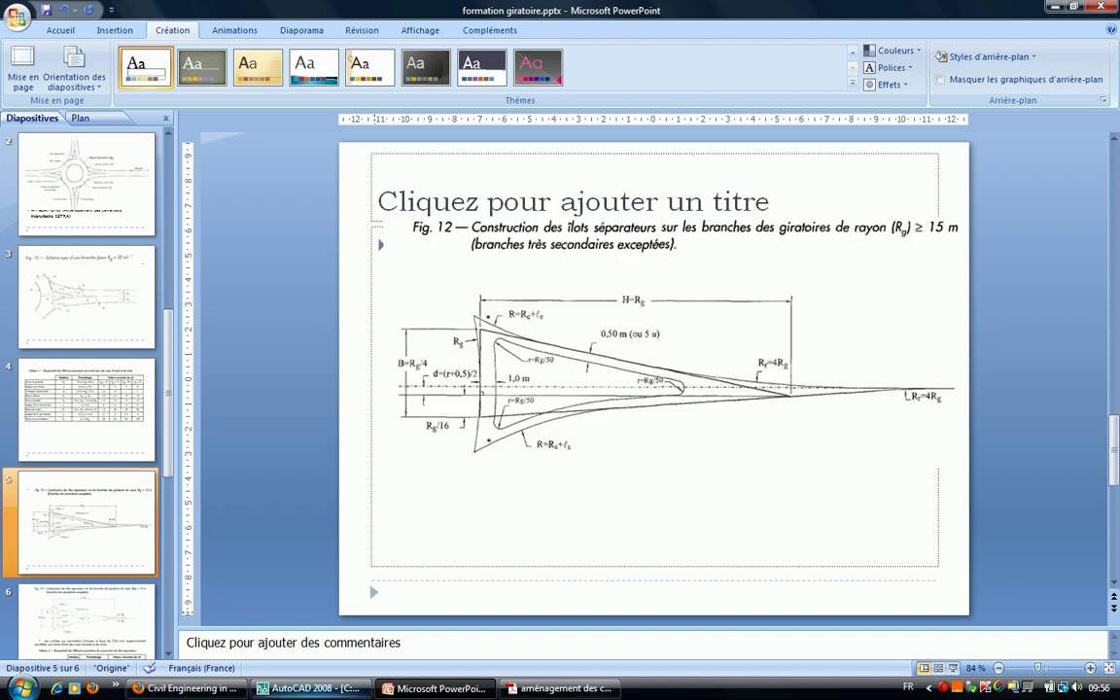
left_click(313, 688)
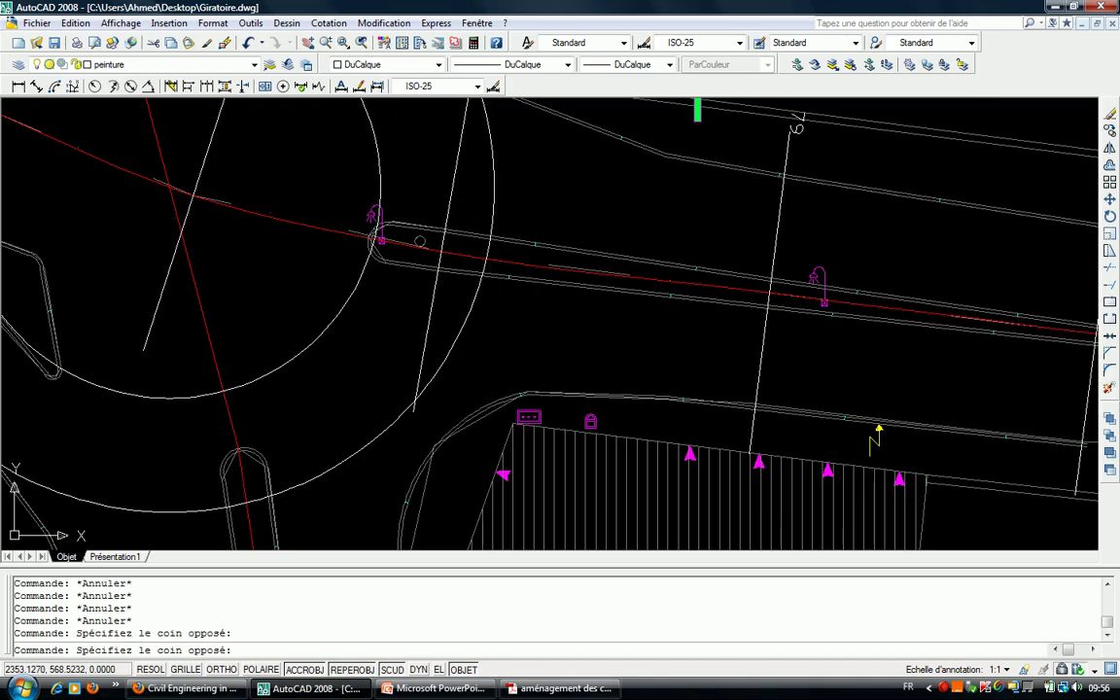
List the outer ring circle's properties to confirm its radius of 20.
left_click(484, 196)
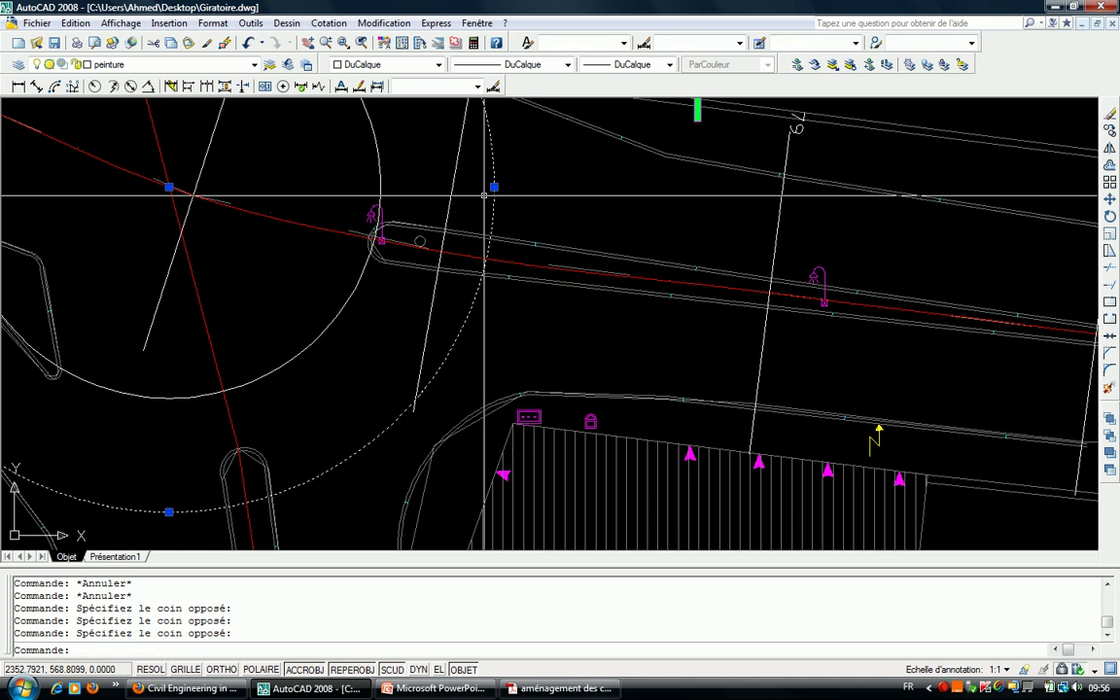
type("ls")
key("Return")
key("F2")
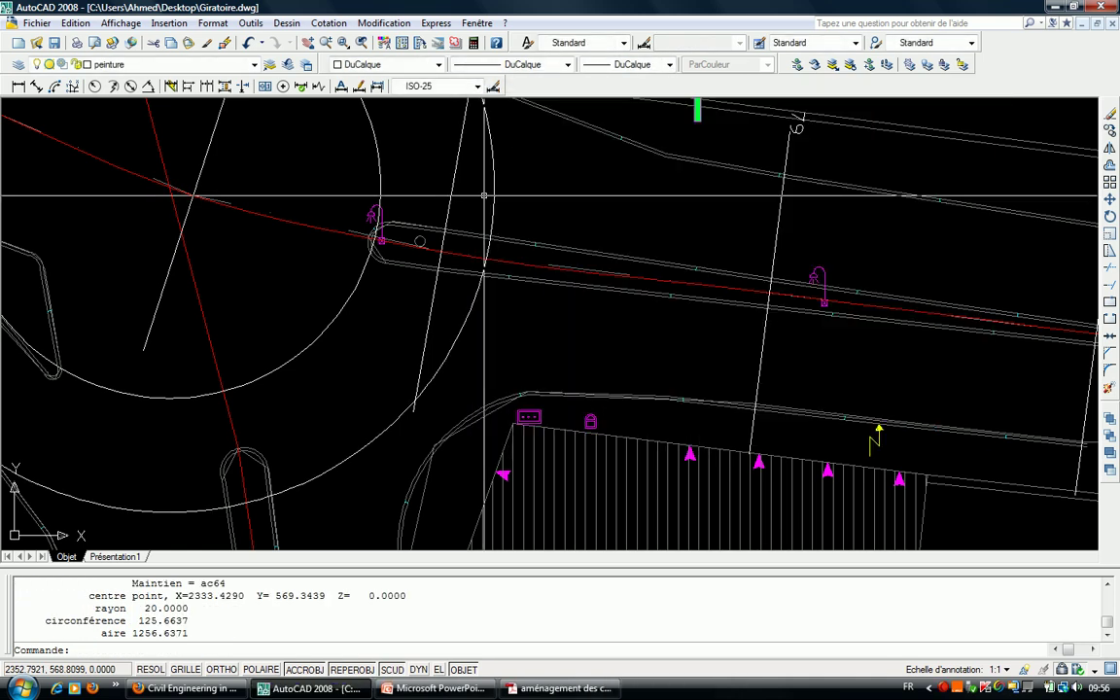
key("Escape")
key("Escape")
key("Escape")
Offset the ring circle 20 units outward as a concentric construction circle.
key("Return")
type("20")
key("Return")
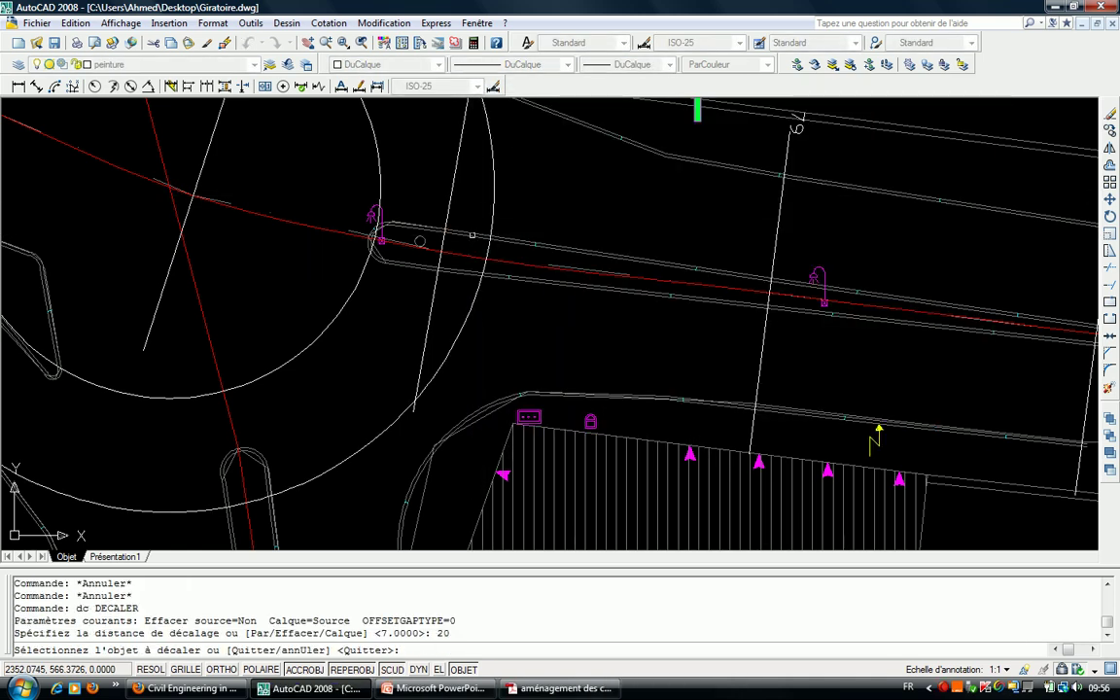
left_click(492, 185)
left_click(506, 194)
scroll(544, 199, "down", 4)
scroll(590, 202, "down", 1)
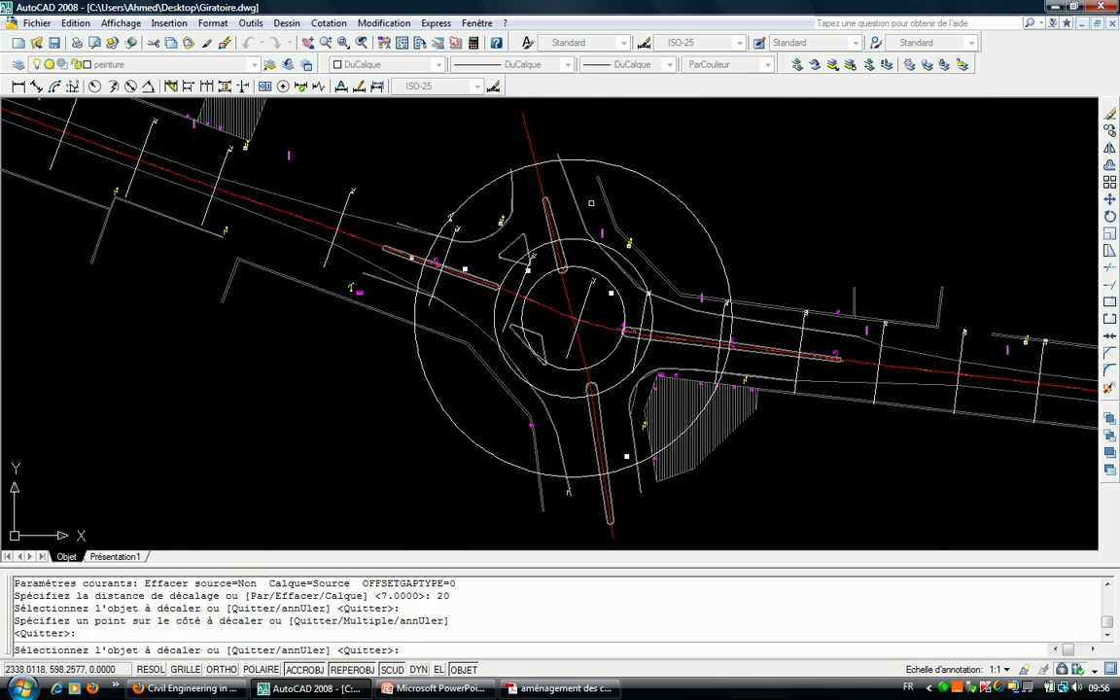
scroll(590, 203, "up", 2)
scroll(590, 203, "up", 1)
key("Escape")
key("Escape")
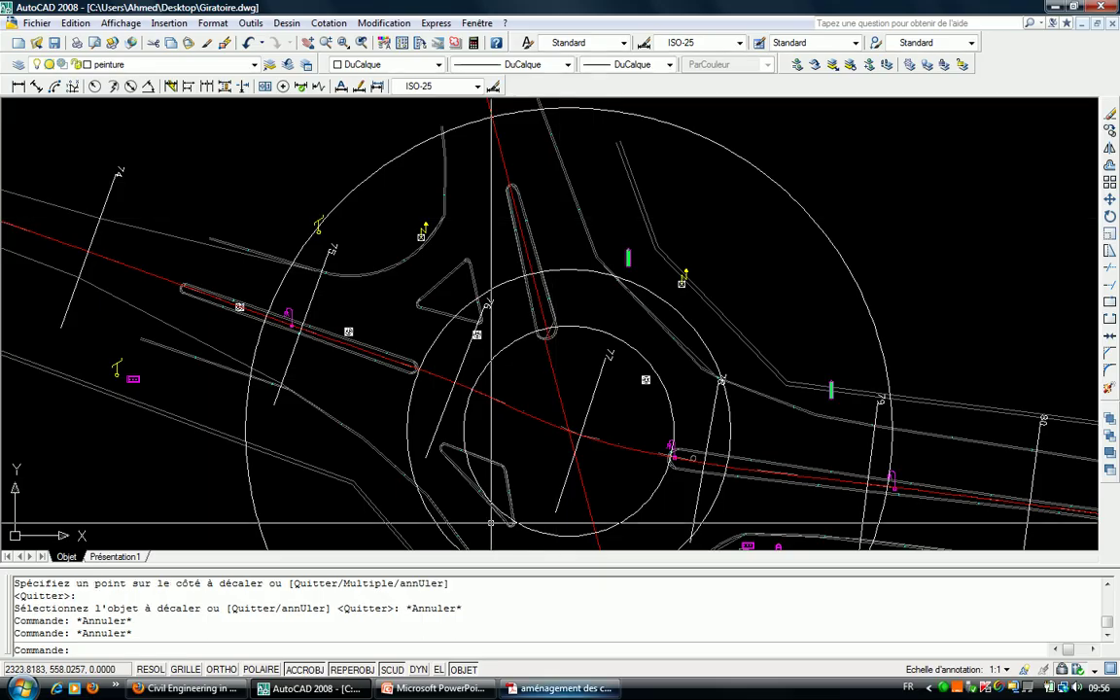
key("alt+Tab")
key("alt+Tab")
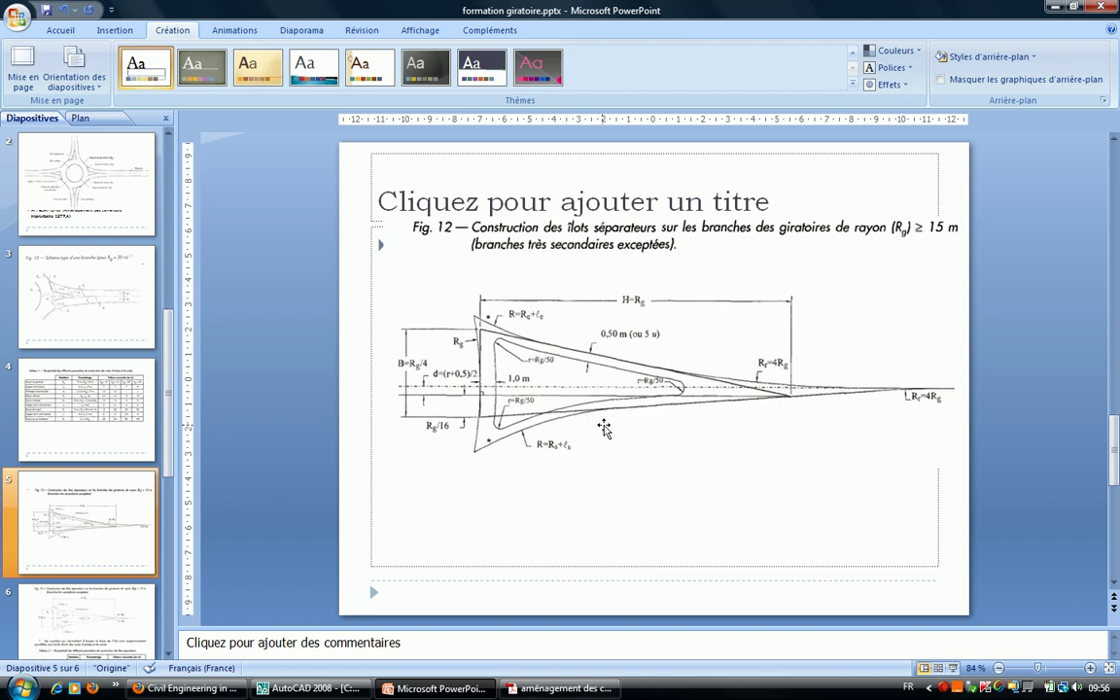
Zoom slide 5 to 125% to read Fig. 12, then return to 84% and scroll to slide 6.
scroll(649, 364, "up", 2, "ctrl")
scroll(648, 365, "up", 2, "ctrl")
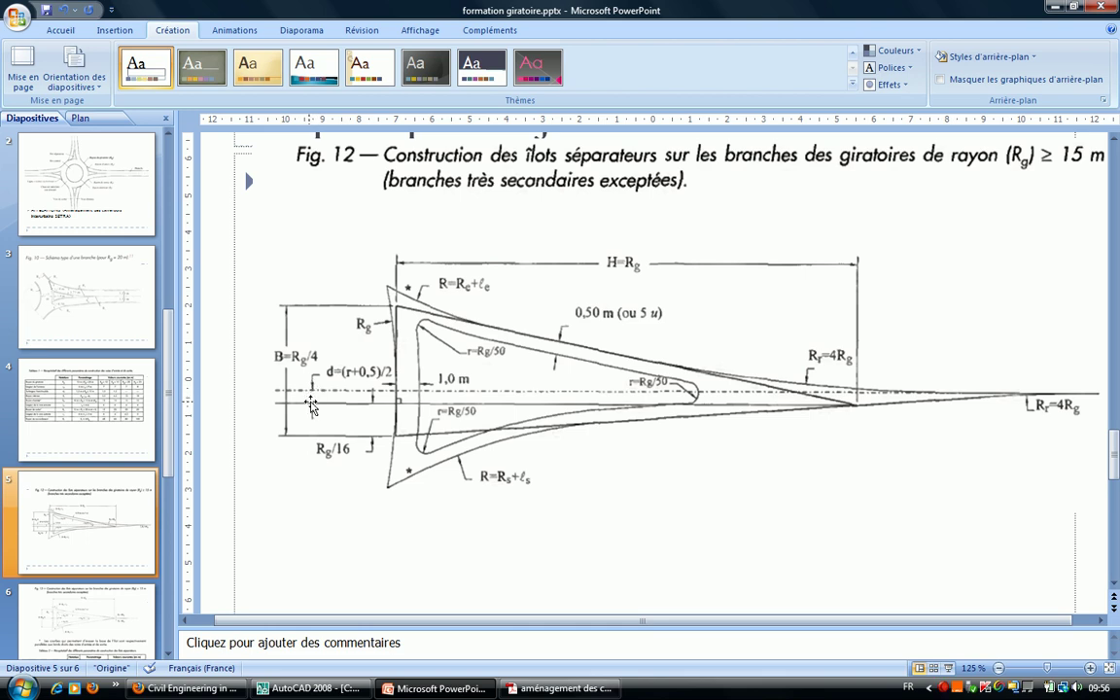
scroll(375, 386, "down", 3, "ctrl")
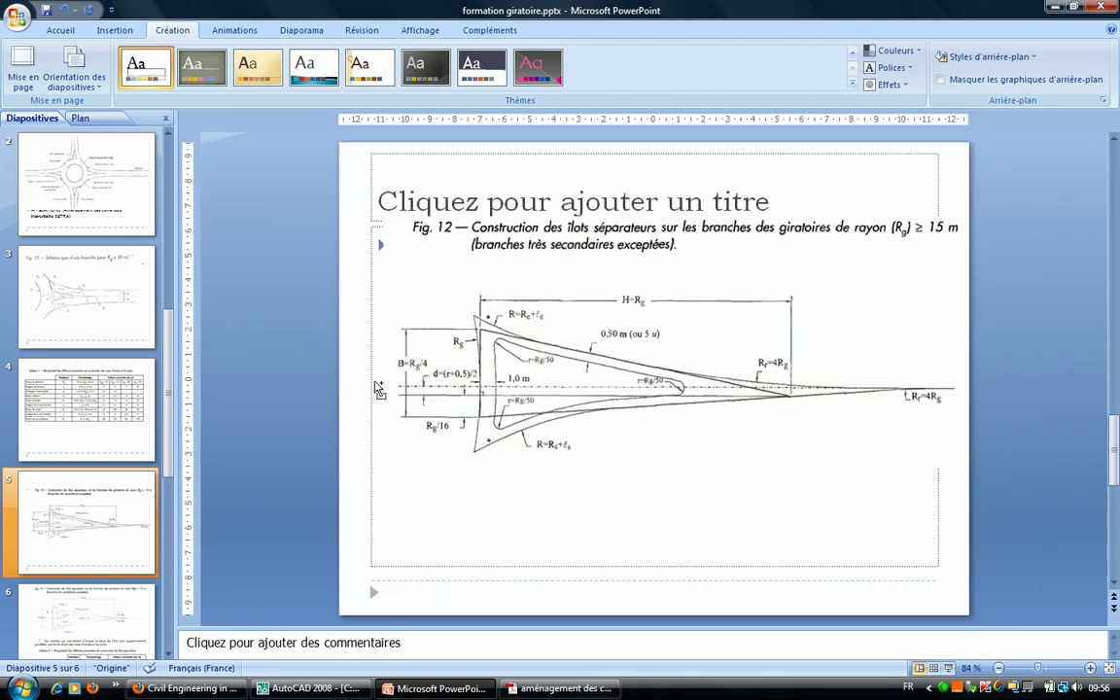
scroll(376, 387, "down", 2)
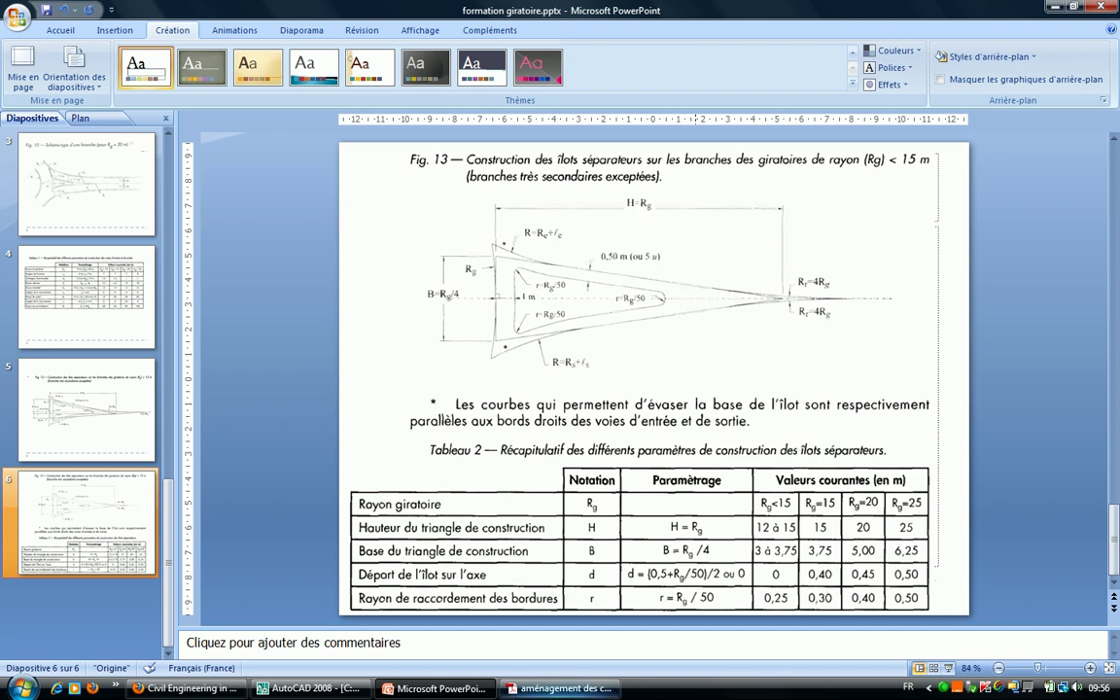
Offset the red north branch axis by 0.45 to one side.
key("alt+Tab")
middle_click_drag(554, 342, 370, 341)
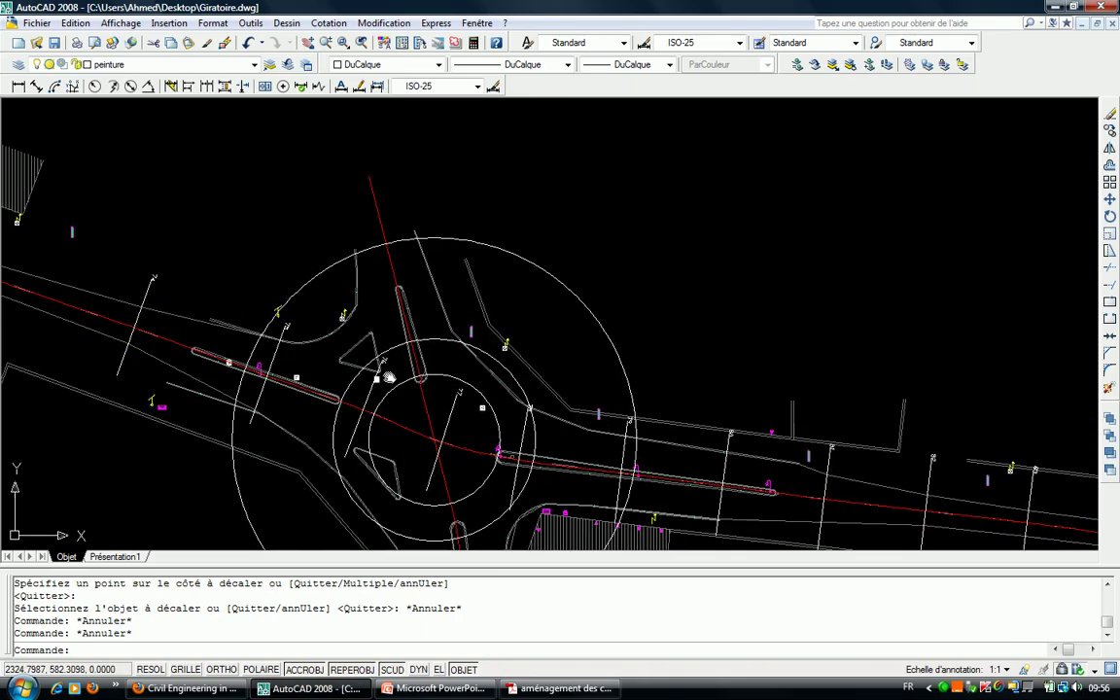
scroll(371, 341, "down", 1)
type("dc")
key("Return")
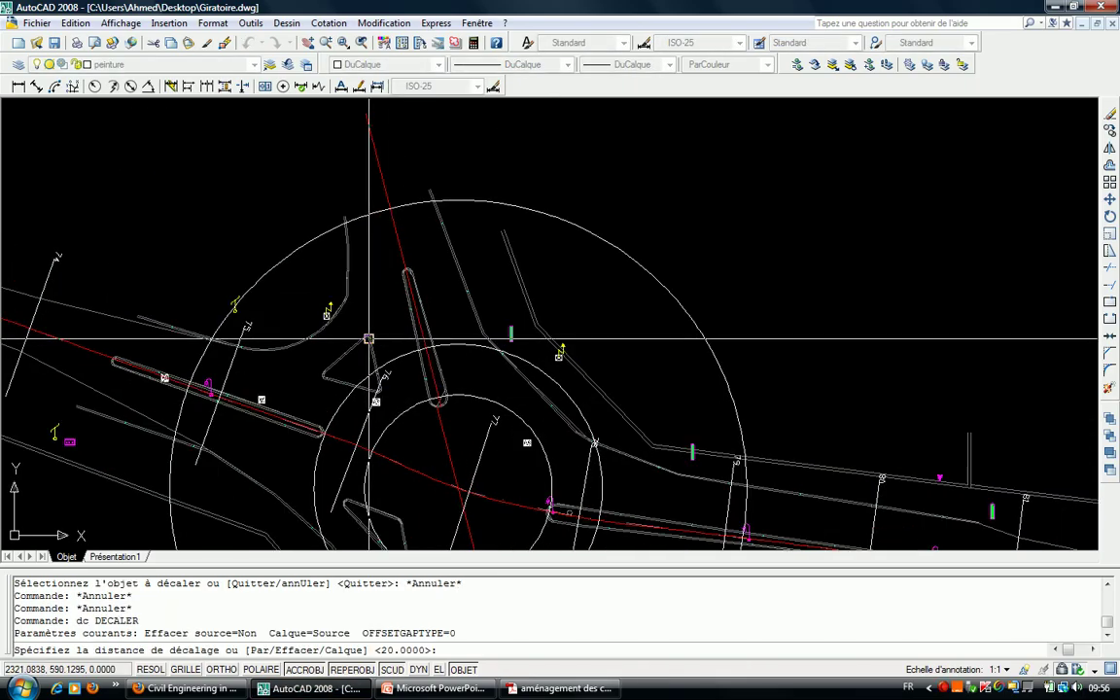
type("0.45")
key("Return")
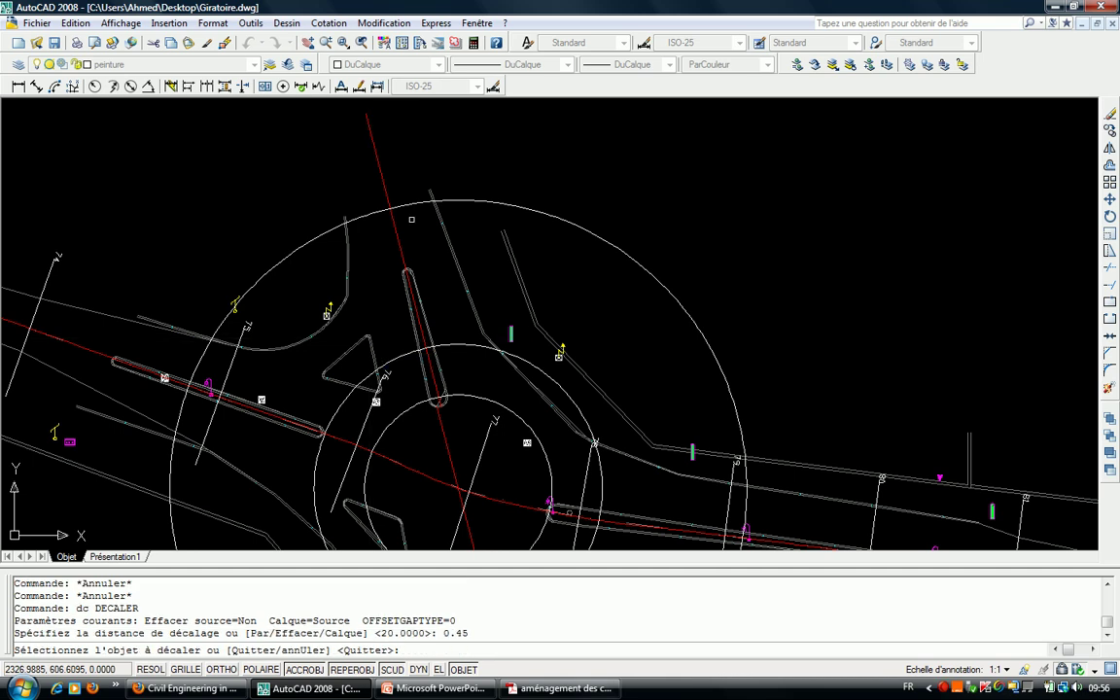
left_click(397, 250)
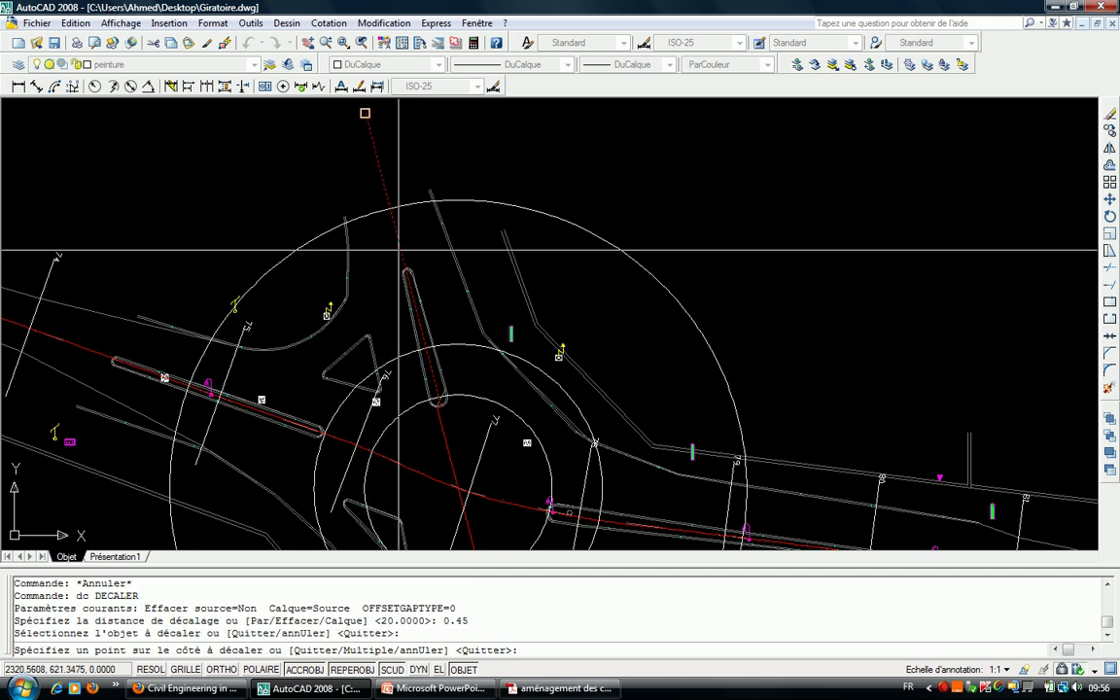
left_click(654, 162)
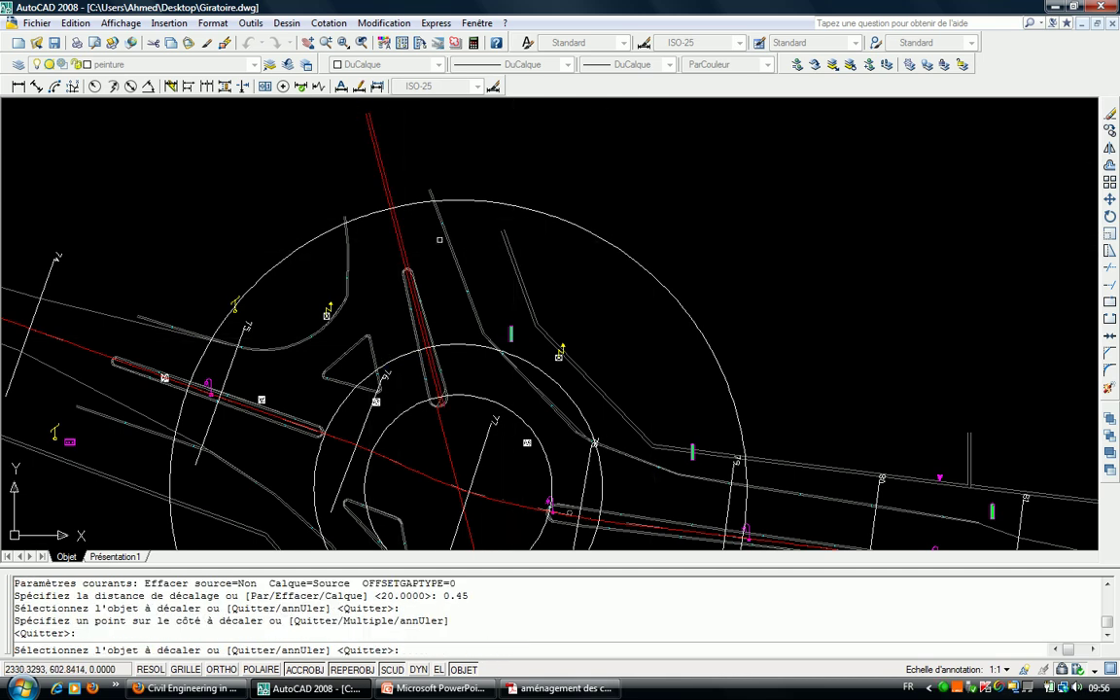
scroll(440, 239, "up", 2)
key("Escape")
mouse_move(408, 255)
middle_mouse_down()
mouse_move(411, 236)
mouse_move(346, 116)
middle_mouse_up()
scroll(409, 236, "down", 5)
scroll(442, 284, "up", 5)
scroll(419, 279, "up", 1)
Offset the south branch, east-west road axis and upper axis by the same 0.45.
key("Return")
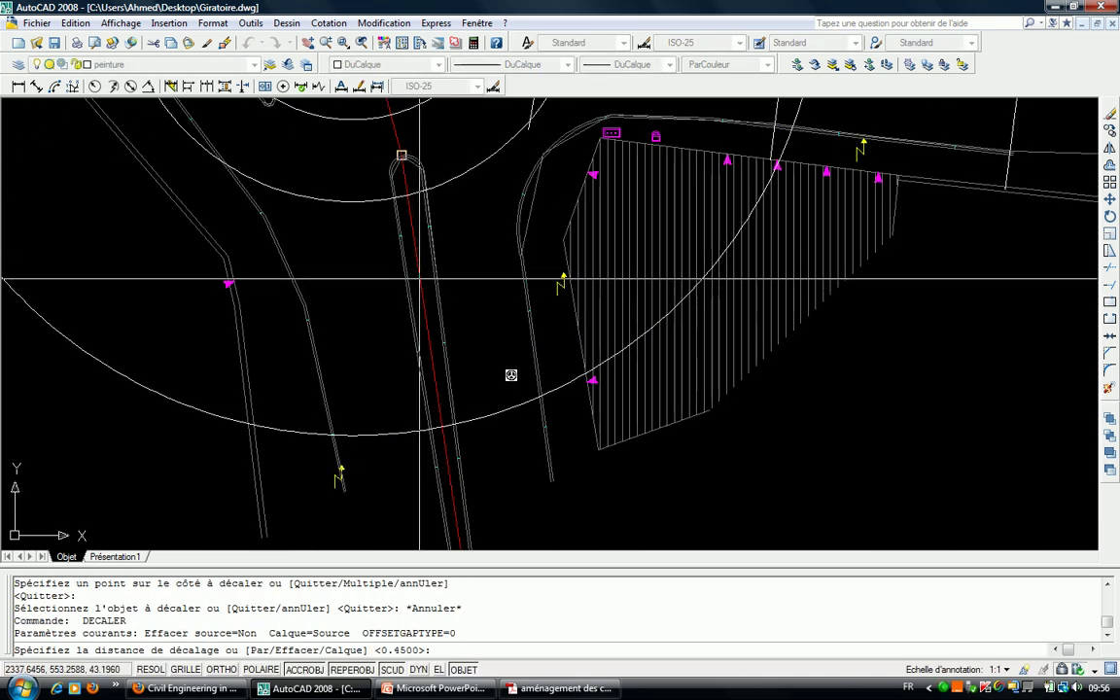
key("Return")
left_click(418, 277)
left_click(349, 268)
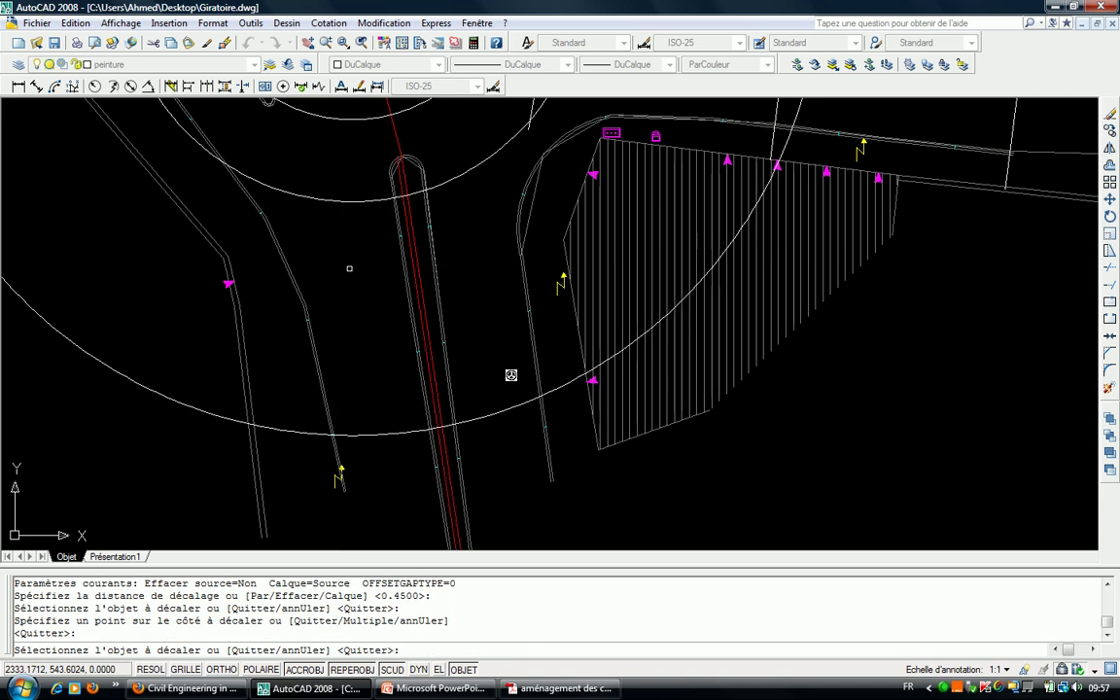
mouse_move(349, 268)
middle_mouse_down()
mouse_move(432, 321)
mouse_move(389, 280)
middle_mouse_up()
left_click(433, 287)
left_click(432, 316)
scroll(433, 316, "down", 2)
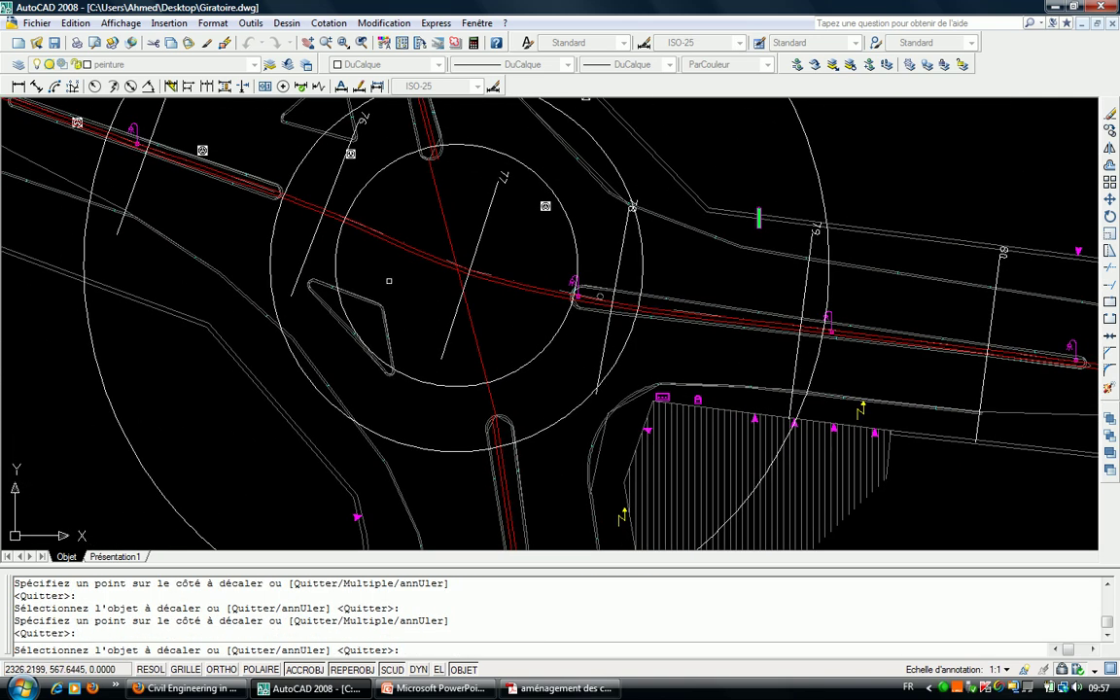
scroll(328, 210, "up", 1)
scroll(262, 187, "up", 2)
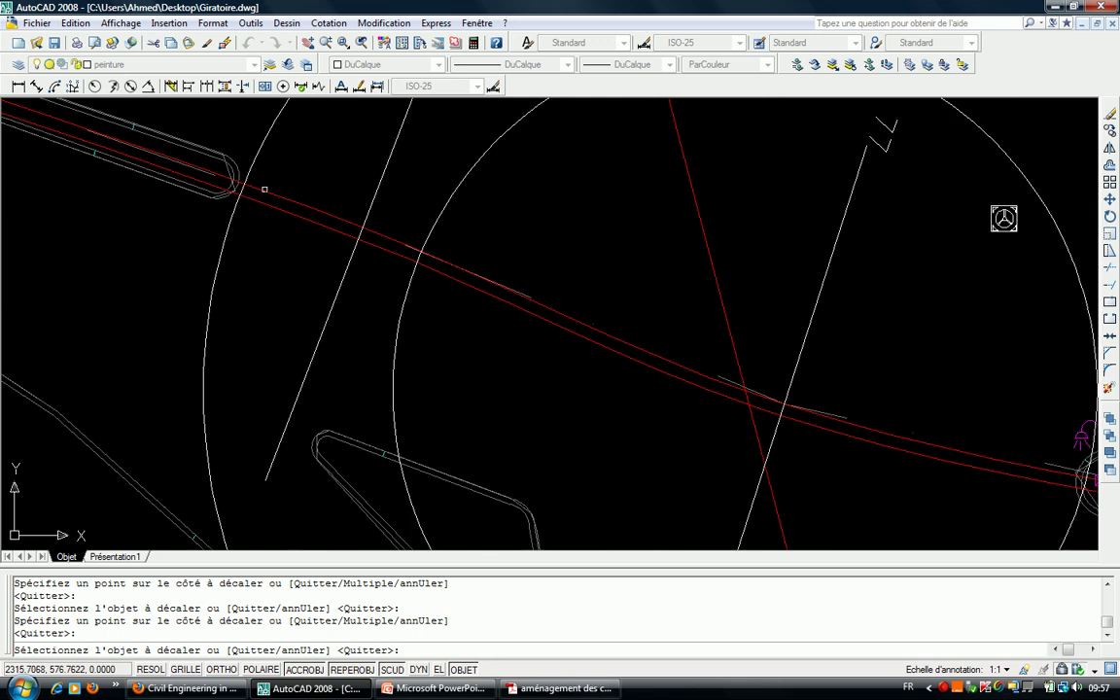
left_click(265, 189)
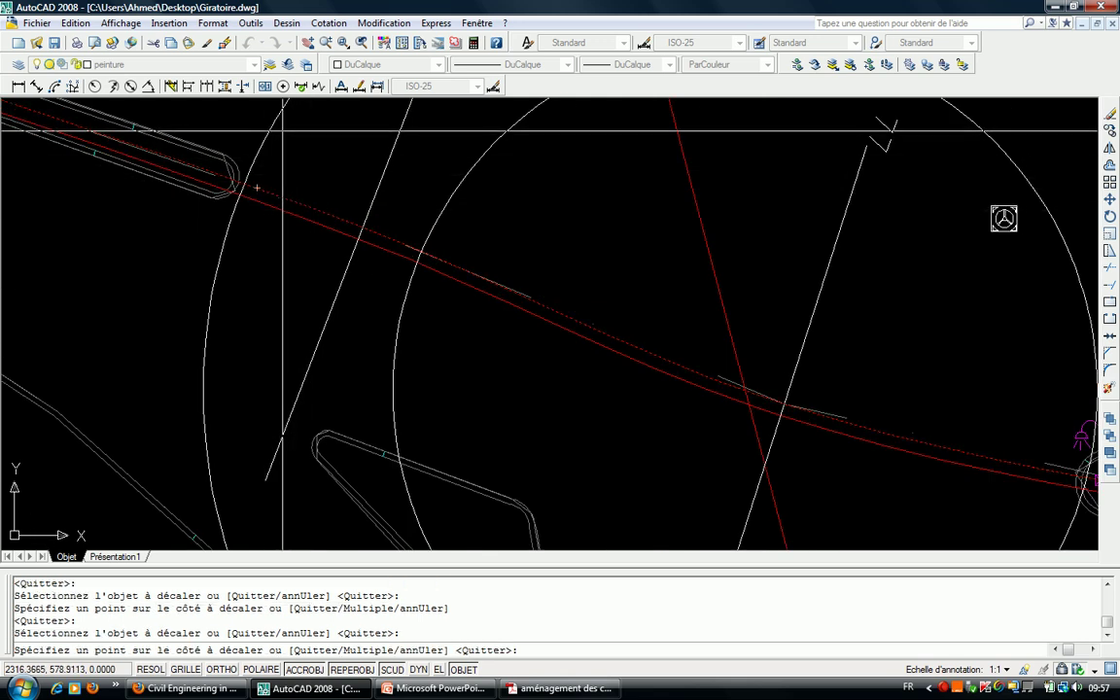
left_click(282, 129)
scroll(282, 136, "down", 2)
scroll(282, 136, "down", 2)
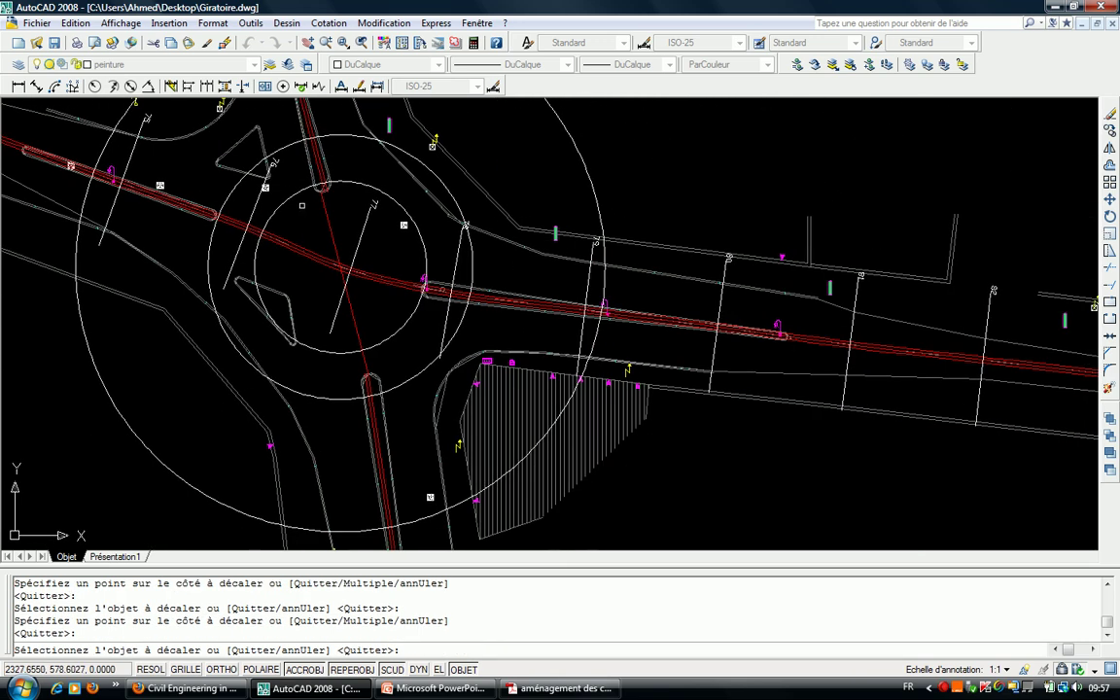
key("Escape")
key("Escape")
Show slide 5's Fig. 12 at 150%, with its d=(r+0,5)/2 and Rg/16 dimensions.
left_click(440, 688)
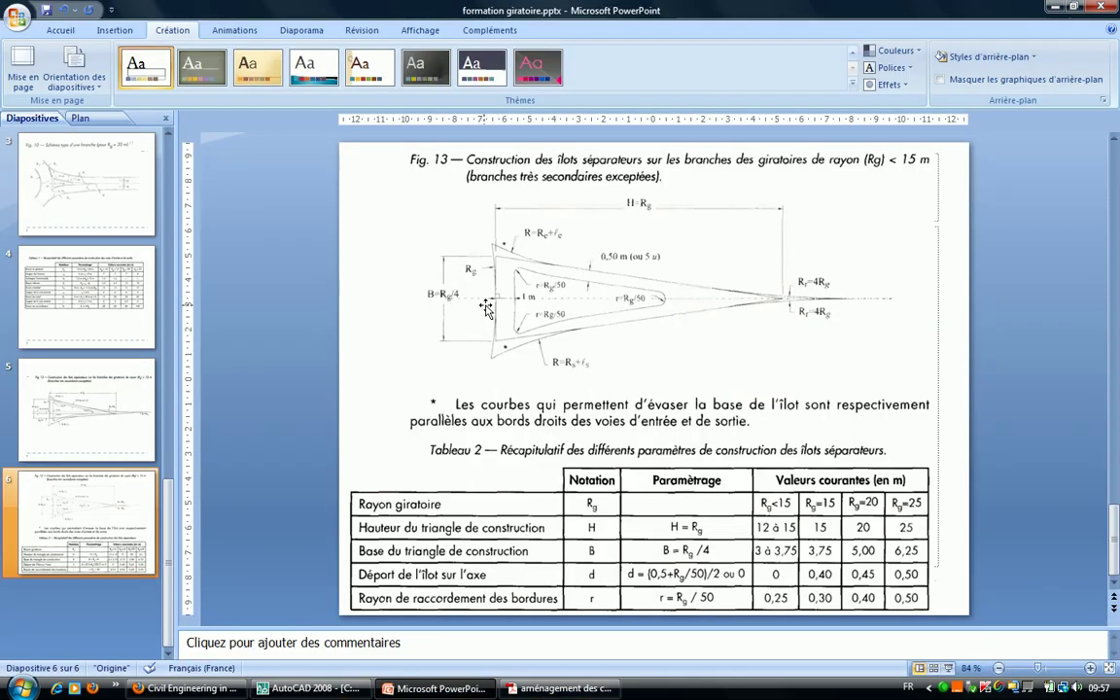
scroll(486, 308, "up", 2, "ctrl")
scroll(490, 312, "down", 2, "ctrl")
scroll(488, 308, "up", 2)
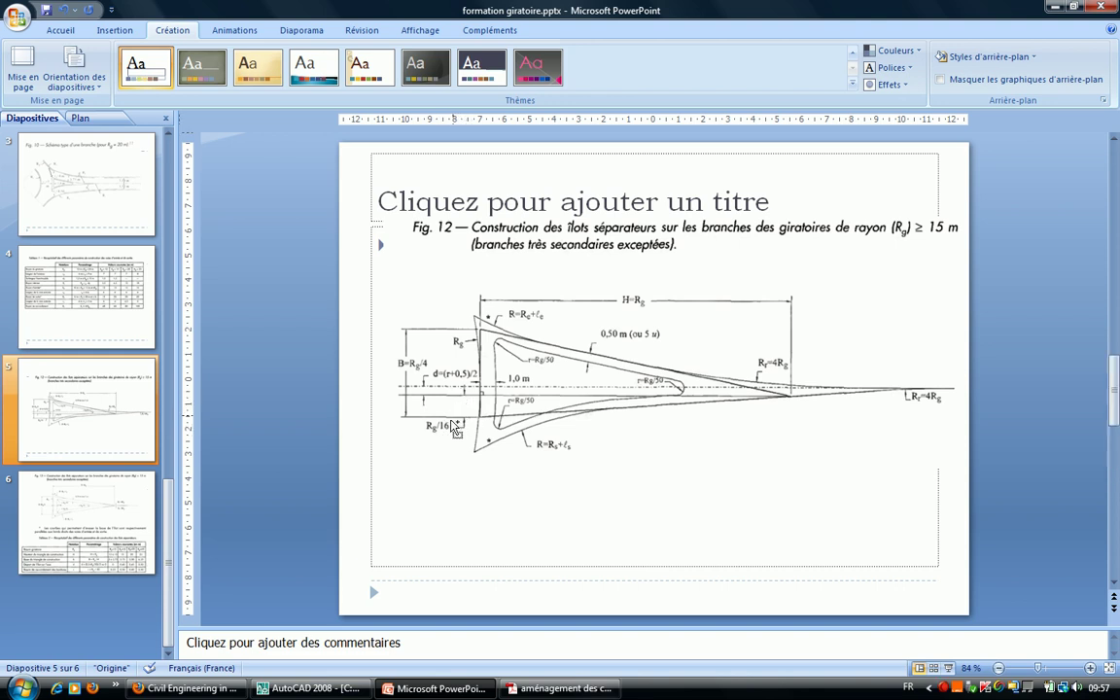
scroll(466, 403, "up", 1)
scroll(467, 425, "up", 1)
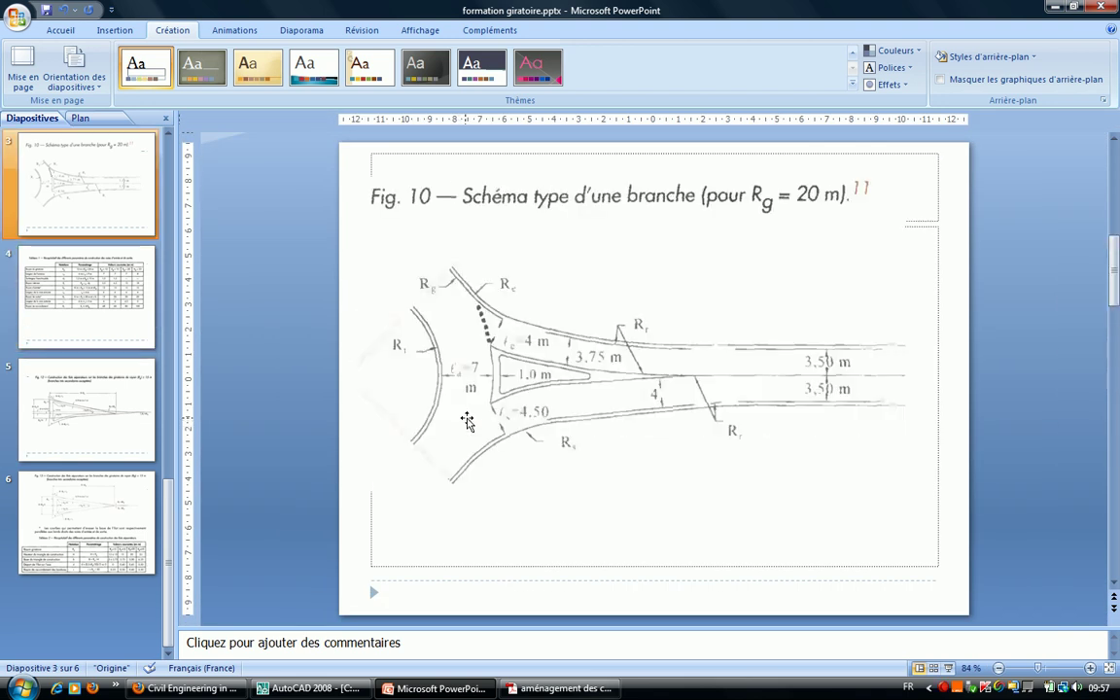
scroll(477, 424, "up", 1)
scroll(486, 426, "down", 1)
scroll(490, 425, "down", 1)
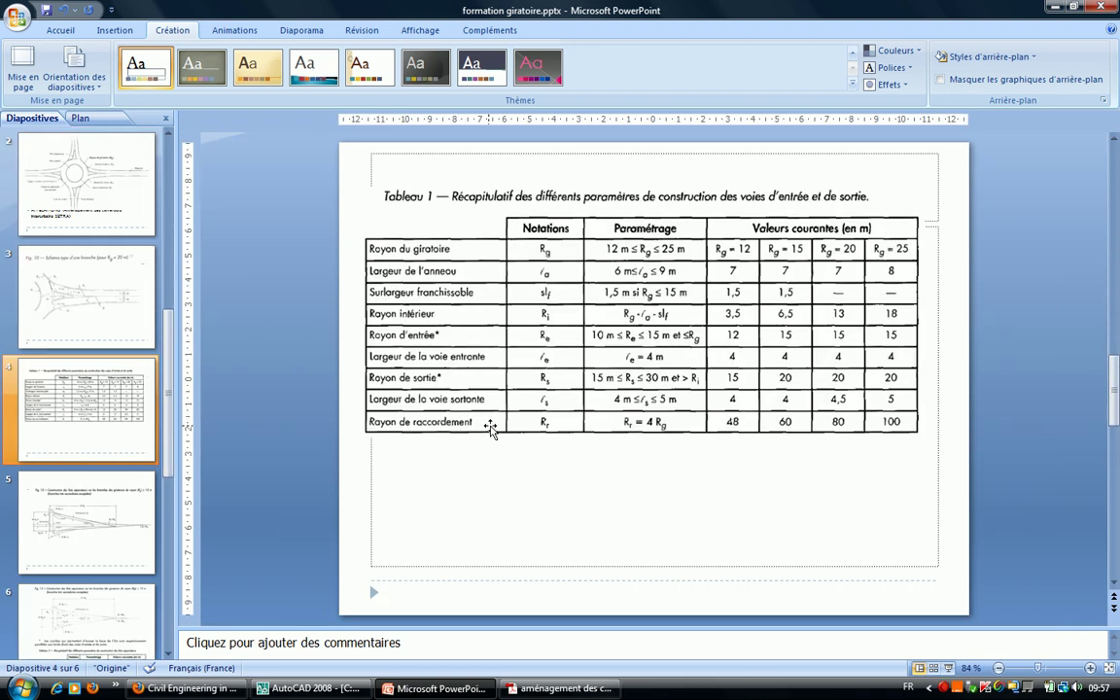
scroll(490, 427, "down", 1)
scroll(493, 432, "up", 2, "ctrl")
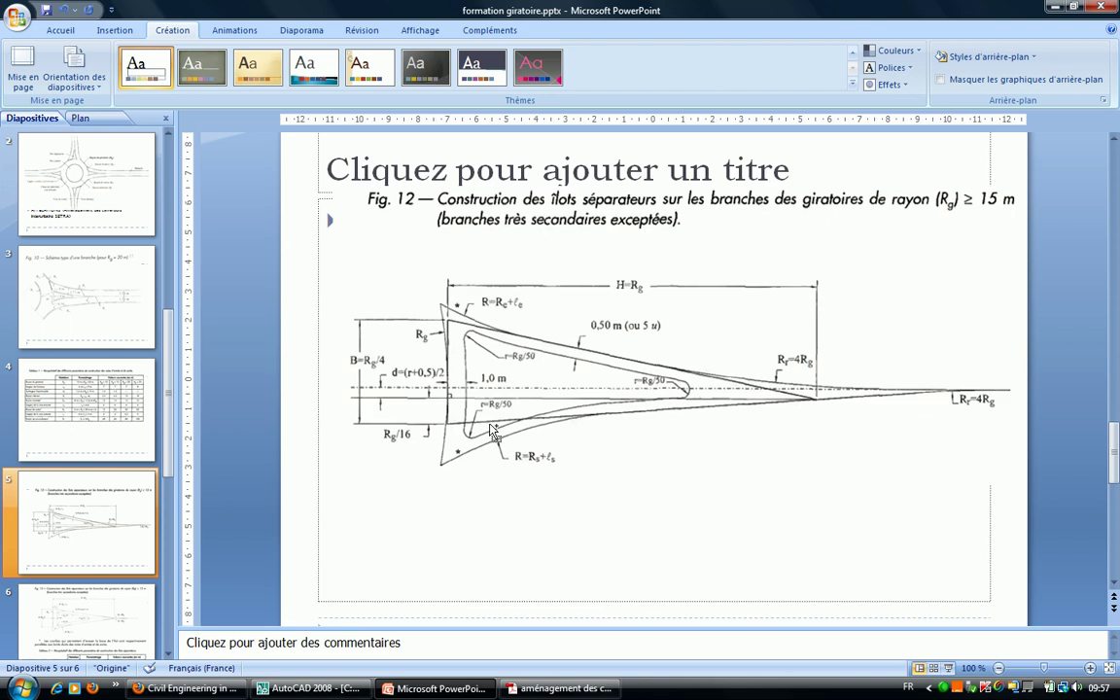
scroll(409, 398, "up", 3, "ctrl")
scroll(347, 372, "up", 2, "ctrl")
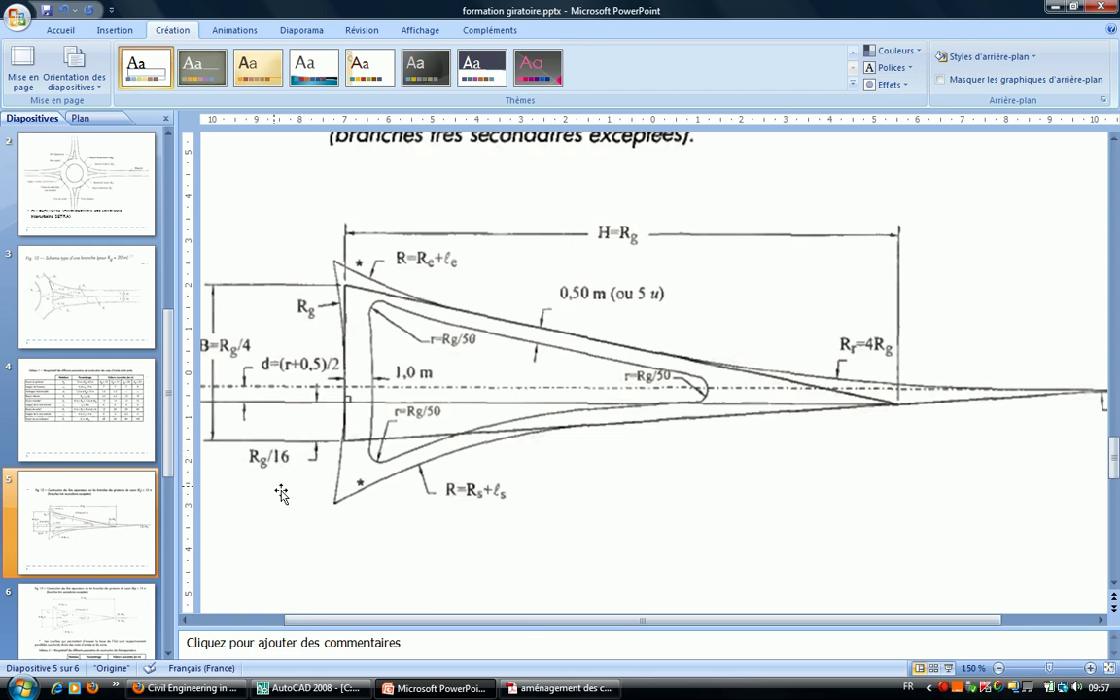
Compute 20/16 = 1.25 with the CAL calculator.
left_click(307, 688)
type("cal")
key("Return")
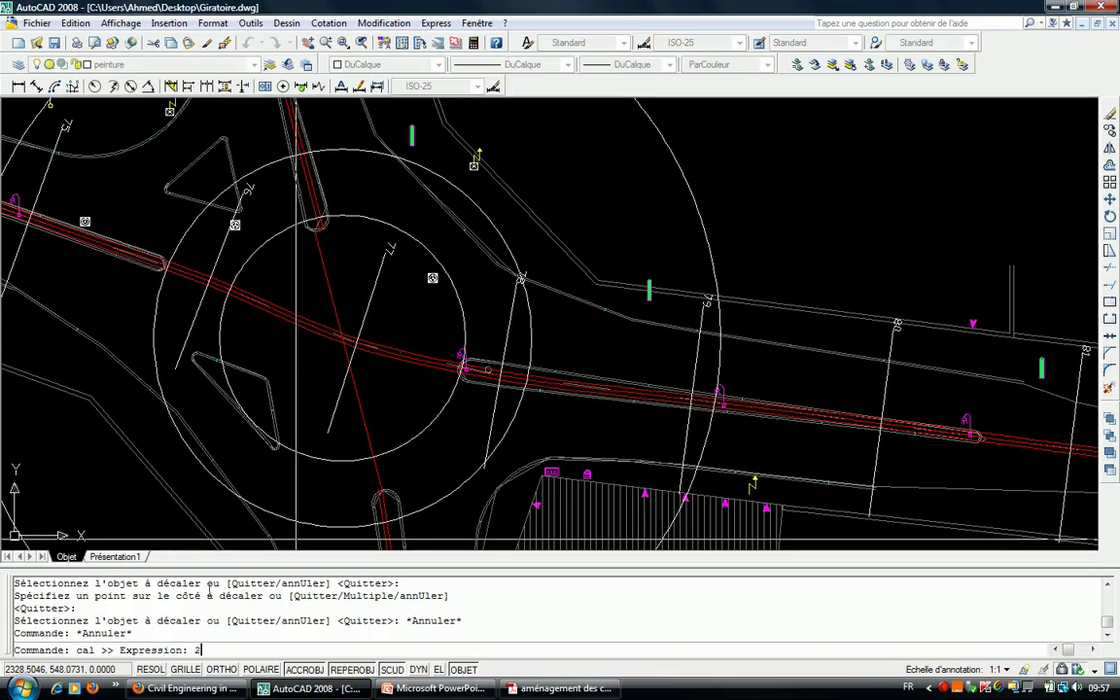
type("0/16")
key("Return")
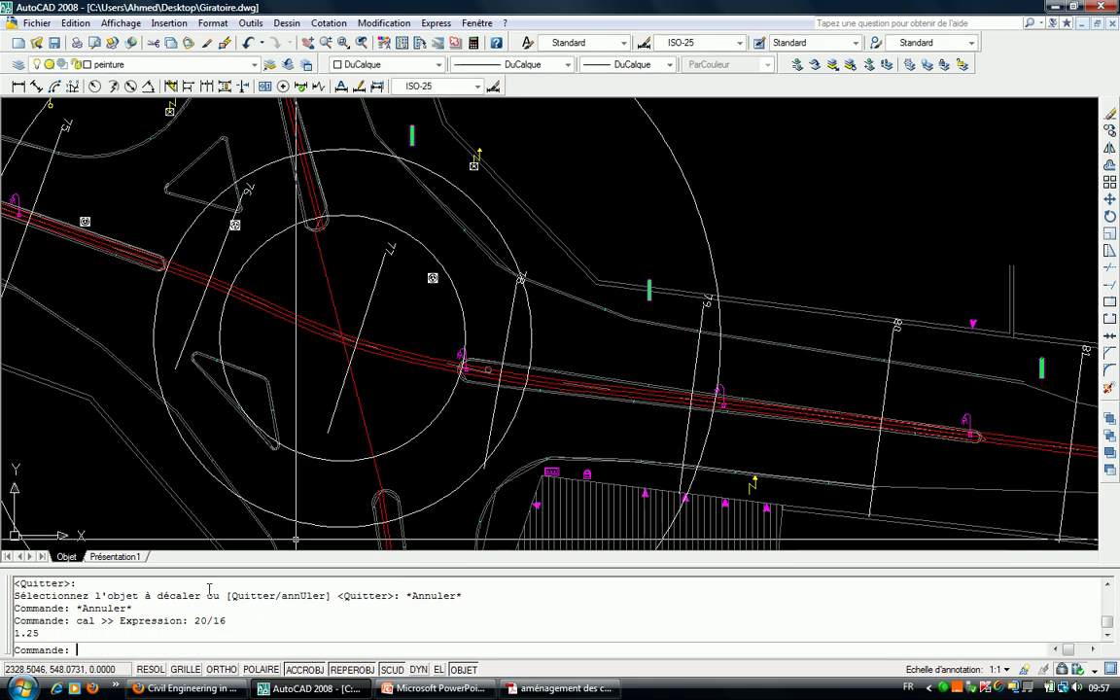
key("Escape")
key("Escape")
key("Escape")
key("Escape")
Offset two red road lines by 1.25, placing one copy below the road line.
type("dc")
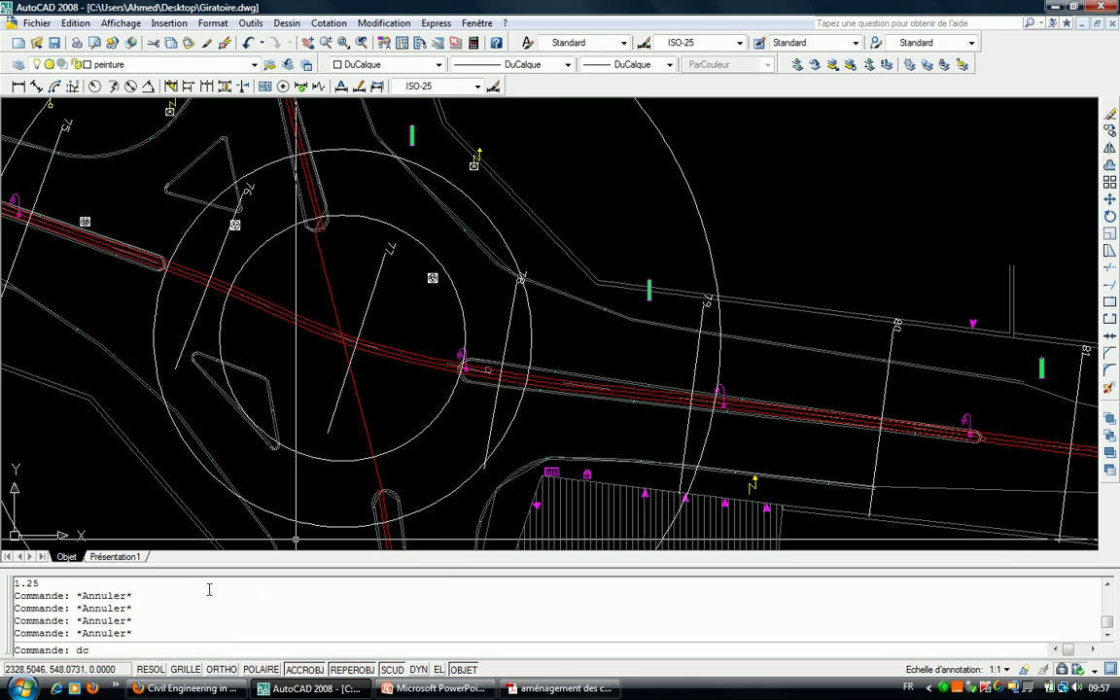
key("Return")
type("1.")
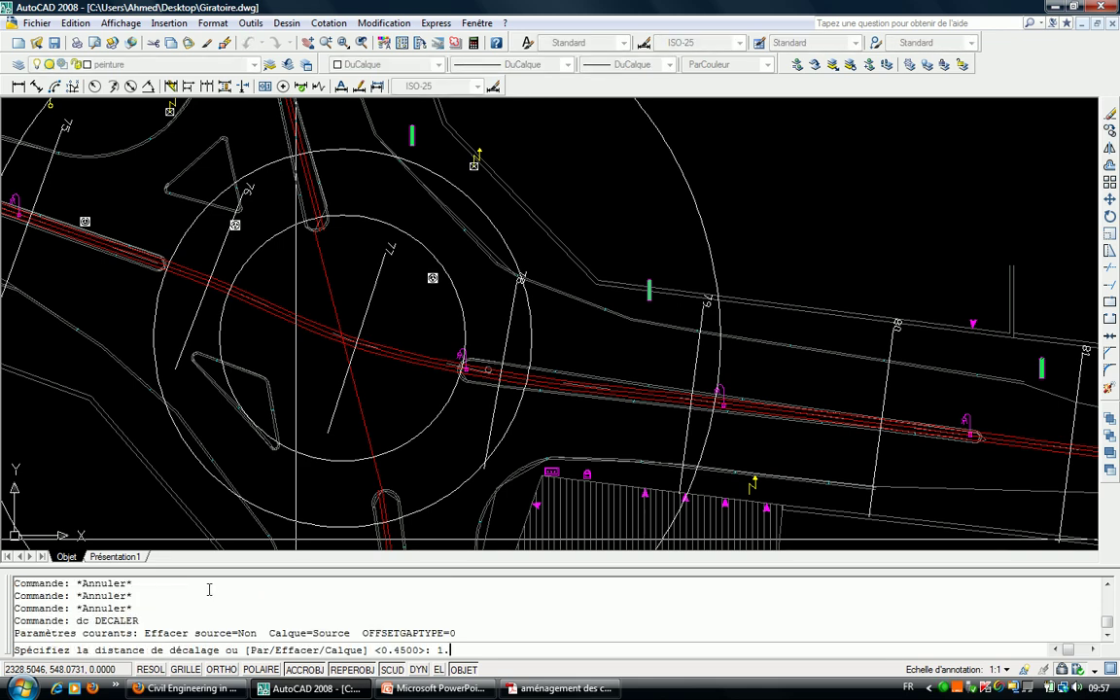
key("Return")
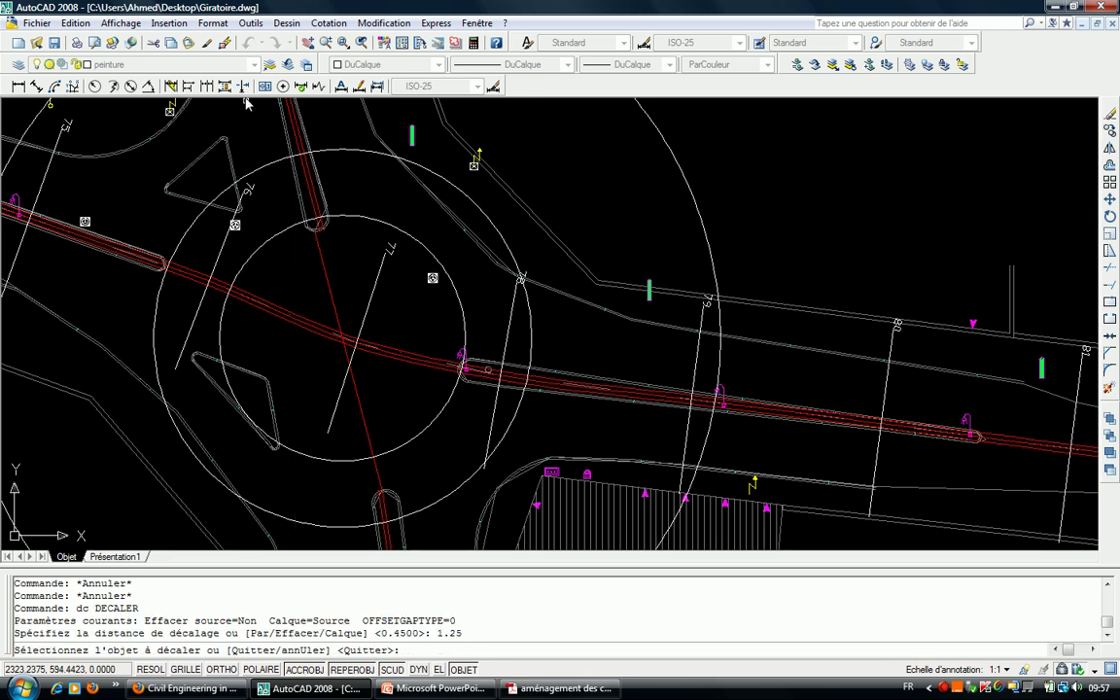
scroll(306, 176, "up", 5)
left_click(342, 164)
left_click(408, 209)
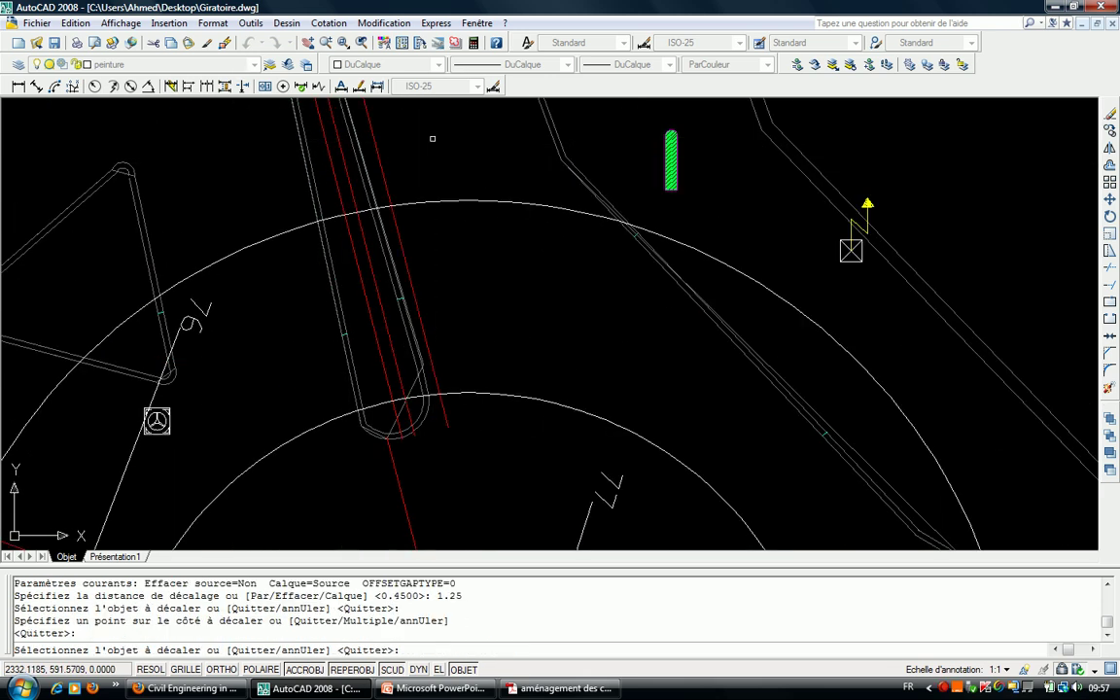
scroll(467, 311, "down", 5)
scroll(633, 441, "up", 3)
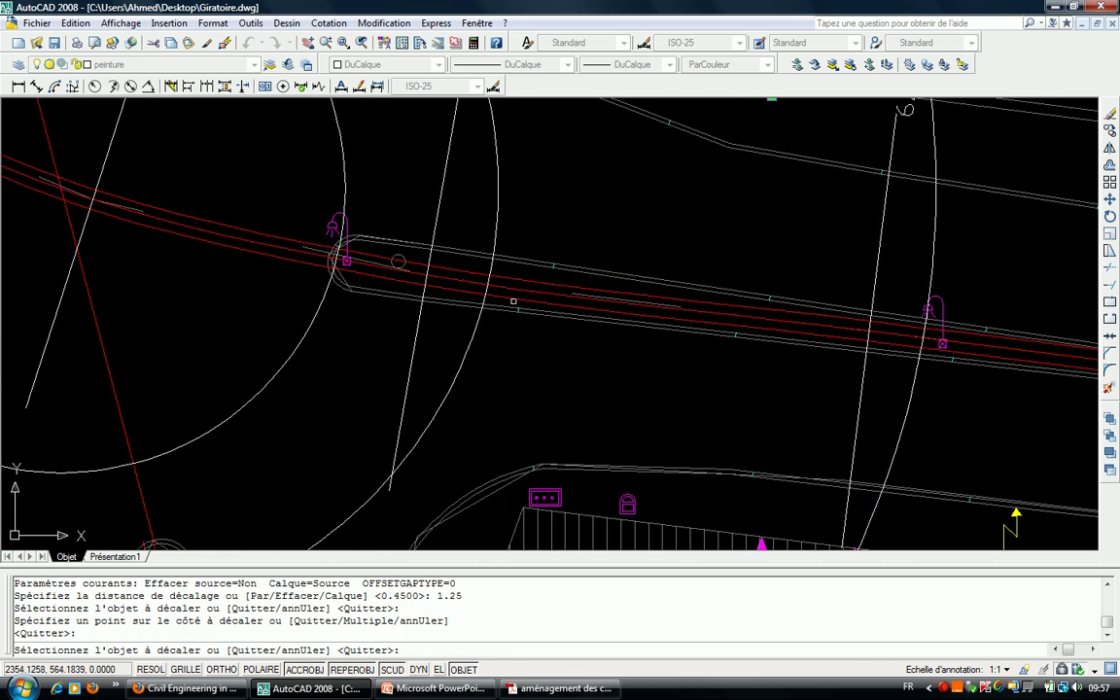
left_click(512, 299)
left_click(513, 361)
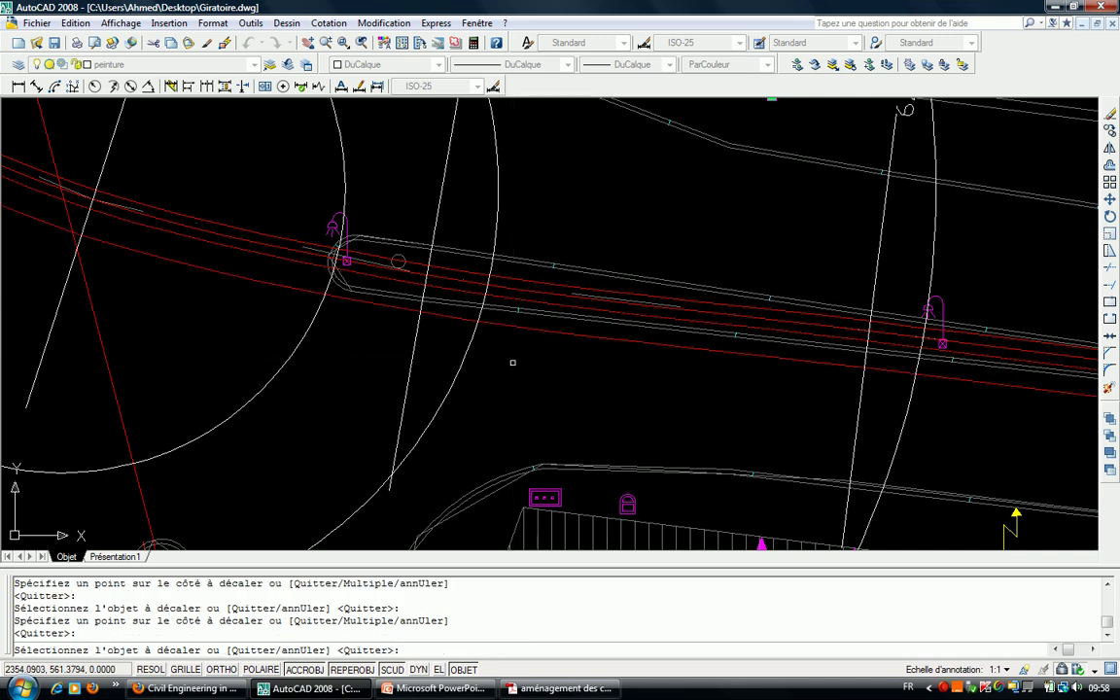
key("Escape")
Trim two red offset lines back to the ring arc with AJUSTER.
type("aj")
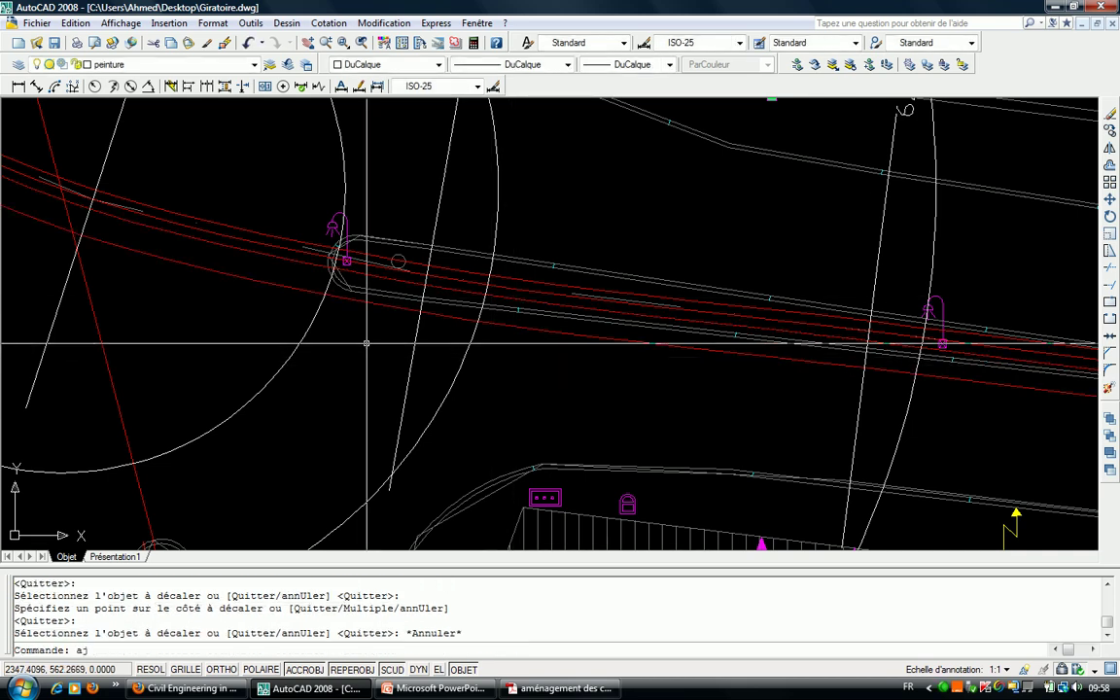
key("Return")
left_click(312, 346)
left_click(276, 324)
key("Return")
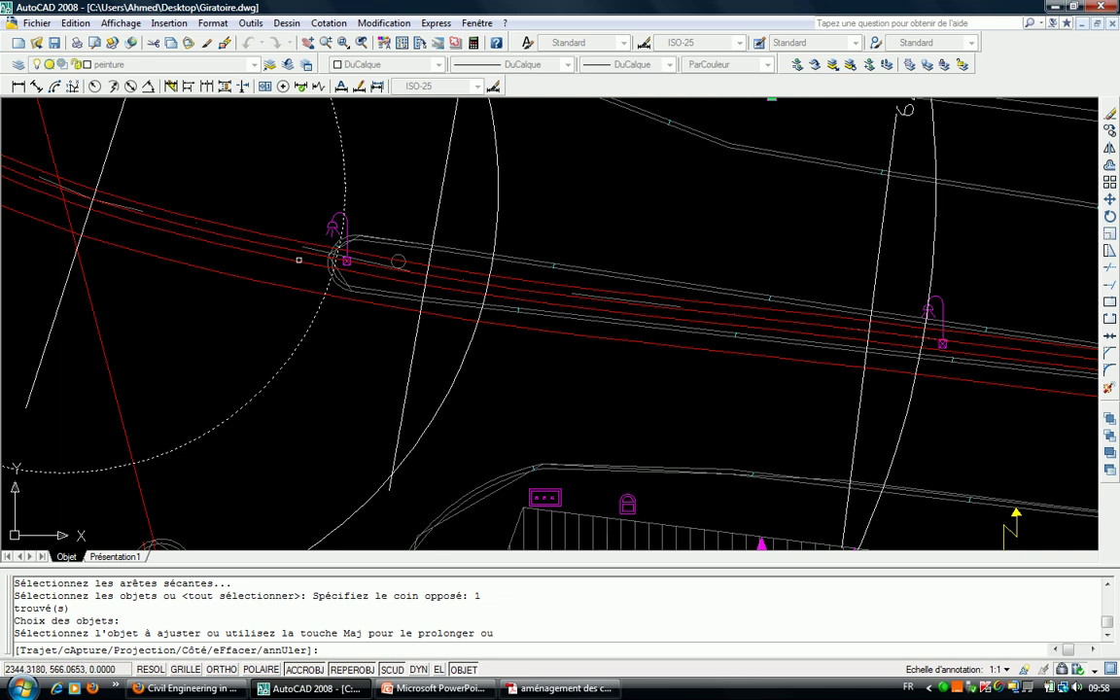
left_click(270, 234)
left_click(270, 260)
scroll(457, 321, "down", 4)
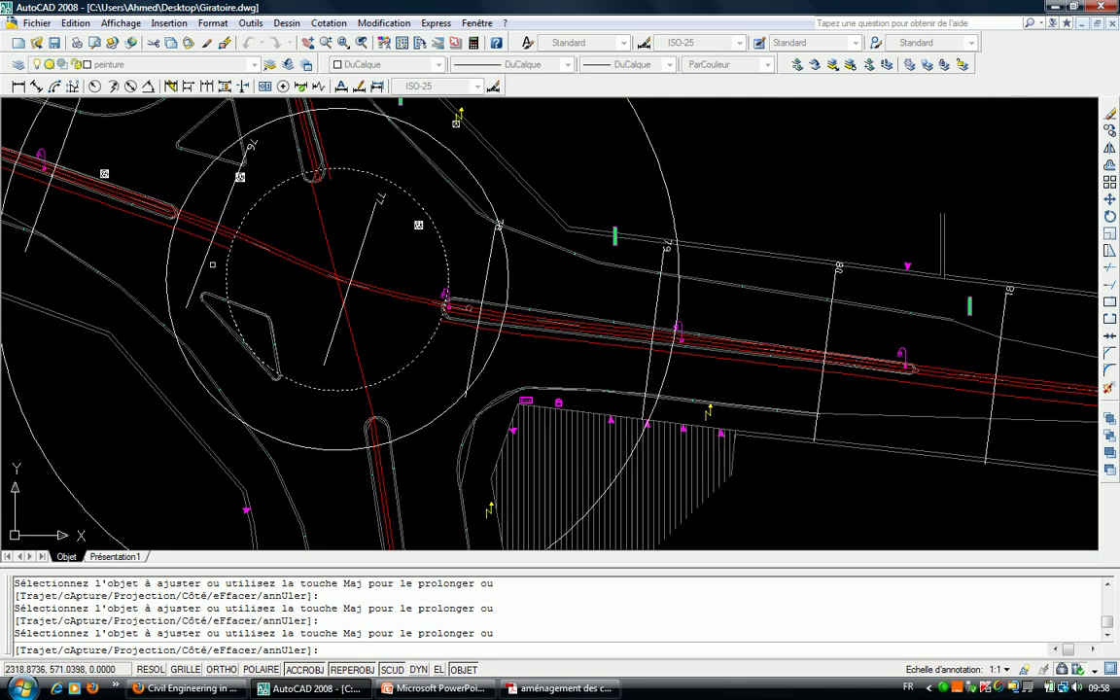
scroll(212, 264, "up", 3)
key("Escape")
Delete the two leftover red axis polylines on the left.
left_click(225, 234)
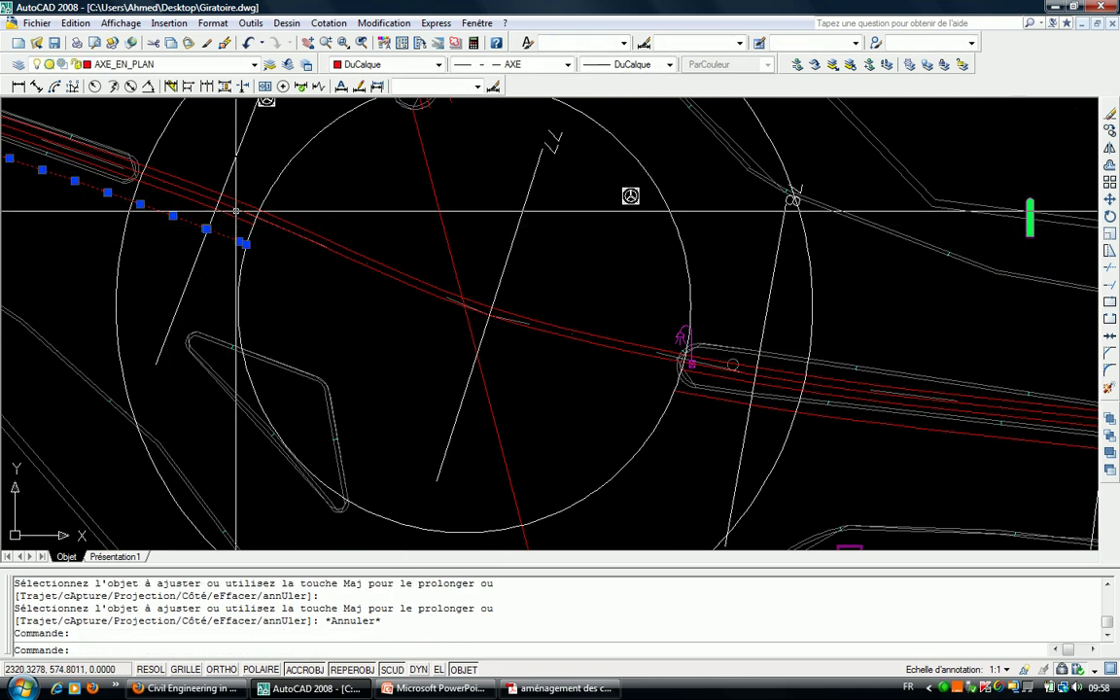
left_click(229, 195)
key("Escape")
left_click(222, 204)
left_click(223, 238)
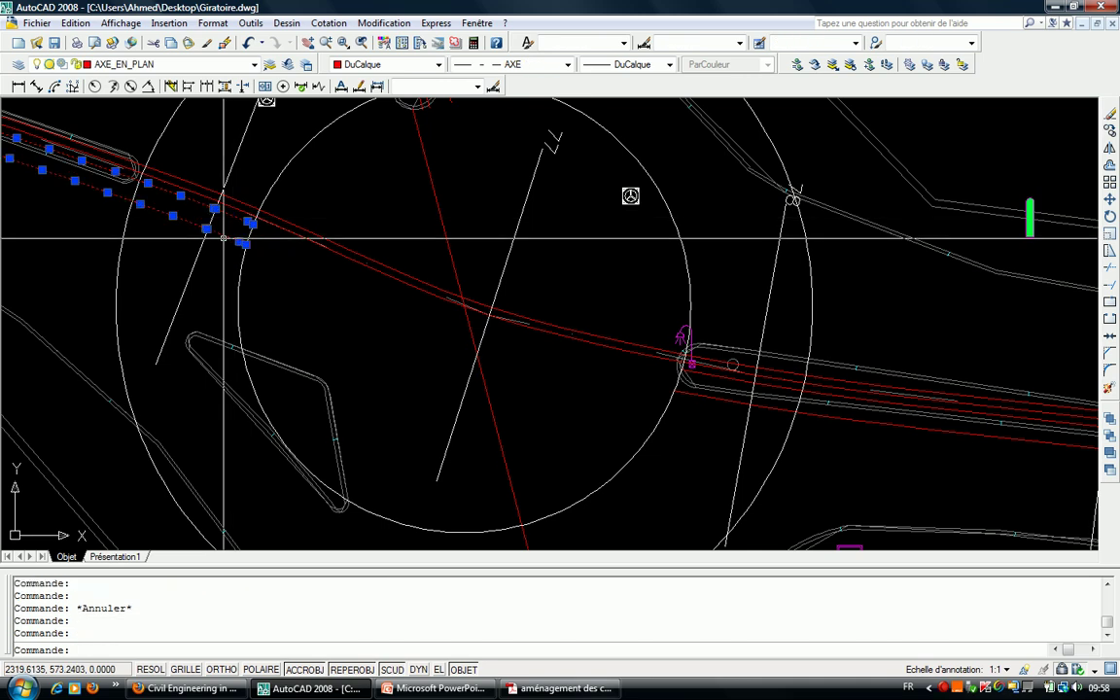
key("Delete")
Offset two red lines by 1.25 near the hatched area south of the ring.
middle_click_drag(630, 192, 387, 292)
scroll(409, 321, "up", 2)
key("Escape")
key("Escape")
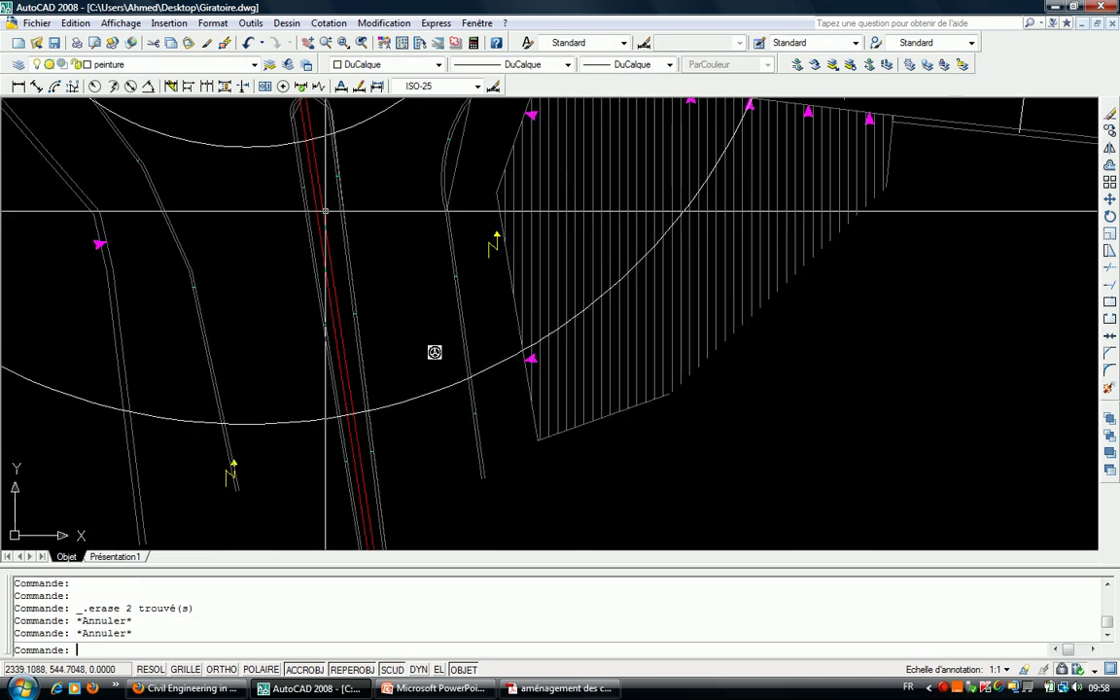
type("dc")
key("Return")
key("Return")
left_click(292, 183)
left_click(302, 182)
scroll(327, 263, "down", 4)
scroll(182, 212, "up", 5)
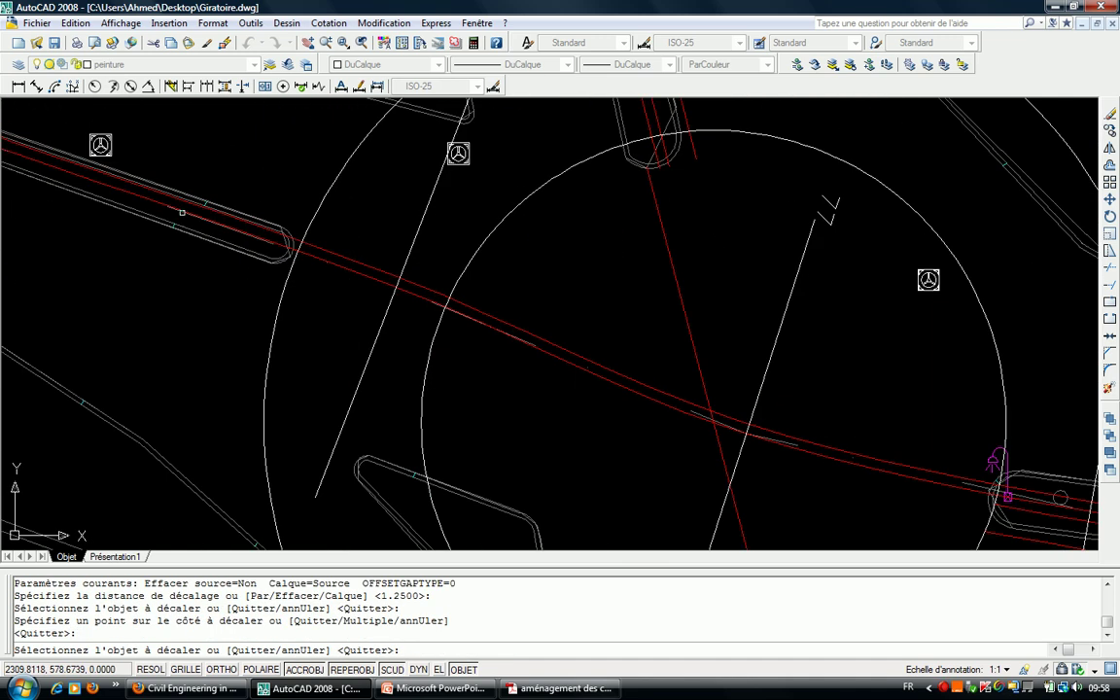
left_click(325, 253)
left_click(326, 224)
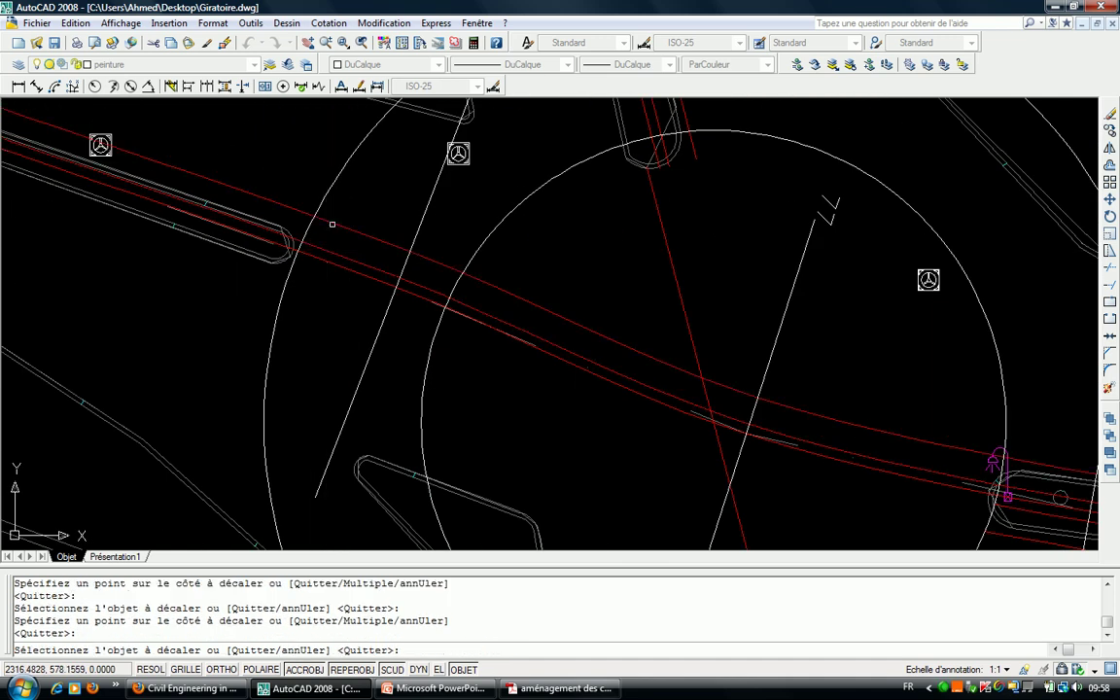
key("Escape")
key("Escape")
Trim the new red line segments past the ring arc.
scroll(326, 225, "up", 2)
type("a")
key("Return")
left_click(305, 162)
left_click(279, 172)
key("Return")
left_click(342, 225)
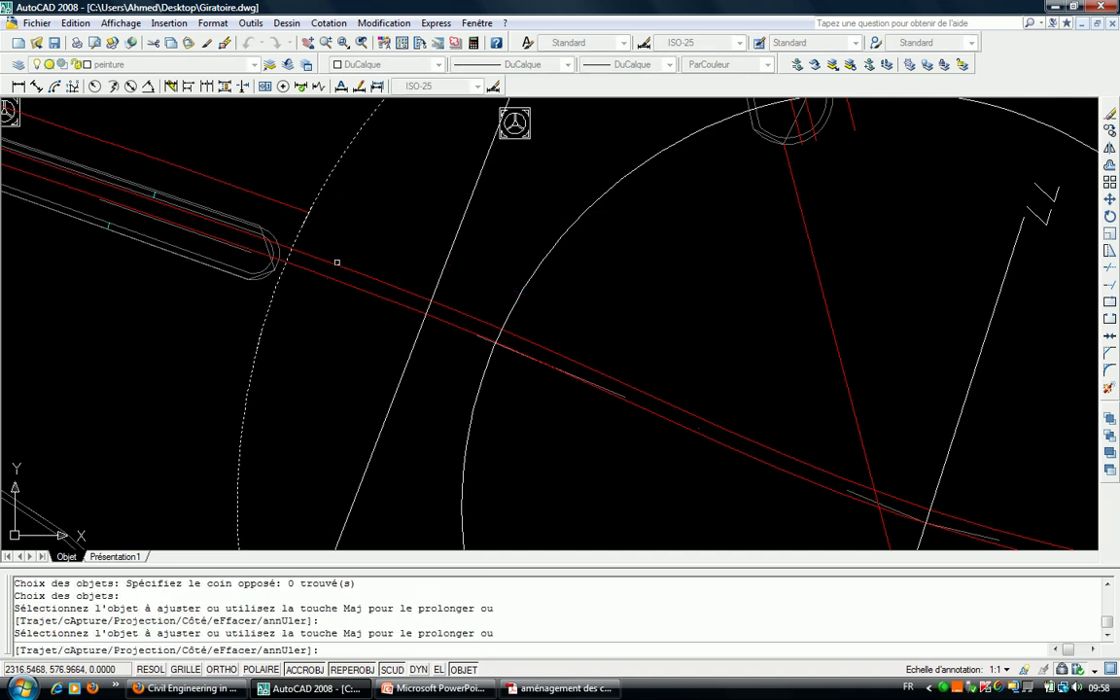
left_click(336, 262)
scroll(328, 242, "down", 3)
scroll(486, 253, "up", 2)
scroll(519, 250, "up", 2)
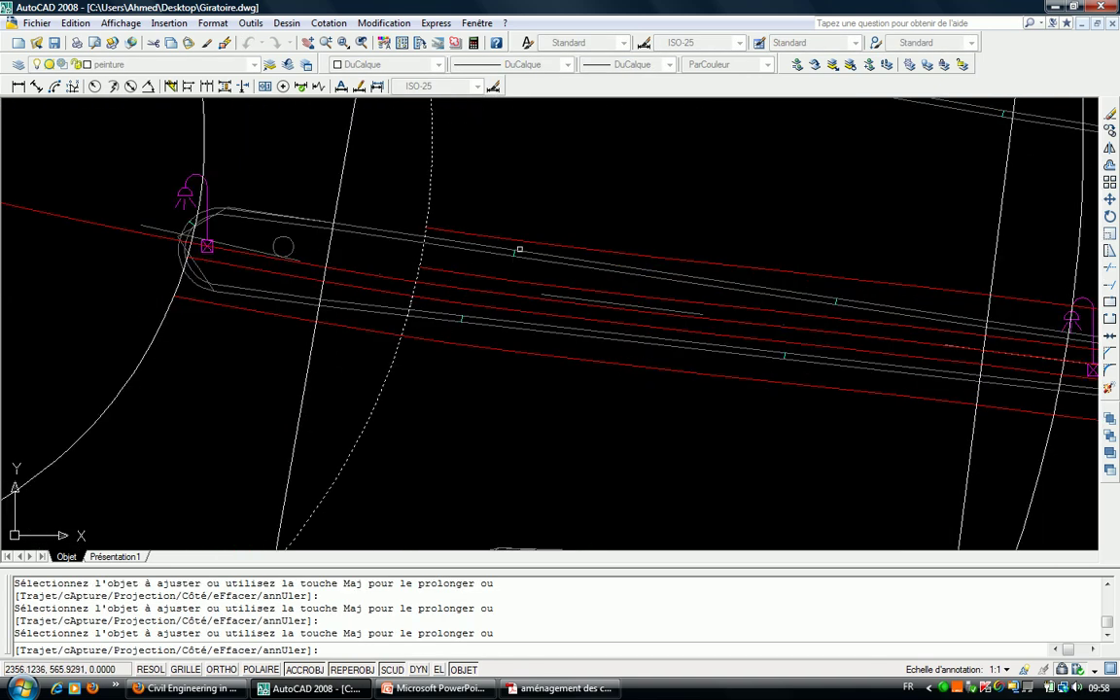
key("Escape")
Delete the upper and lower dashed red lines, then bring back the reference slide.
left_click(463, 233)
left_click(457, 273)
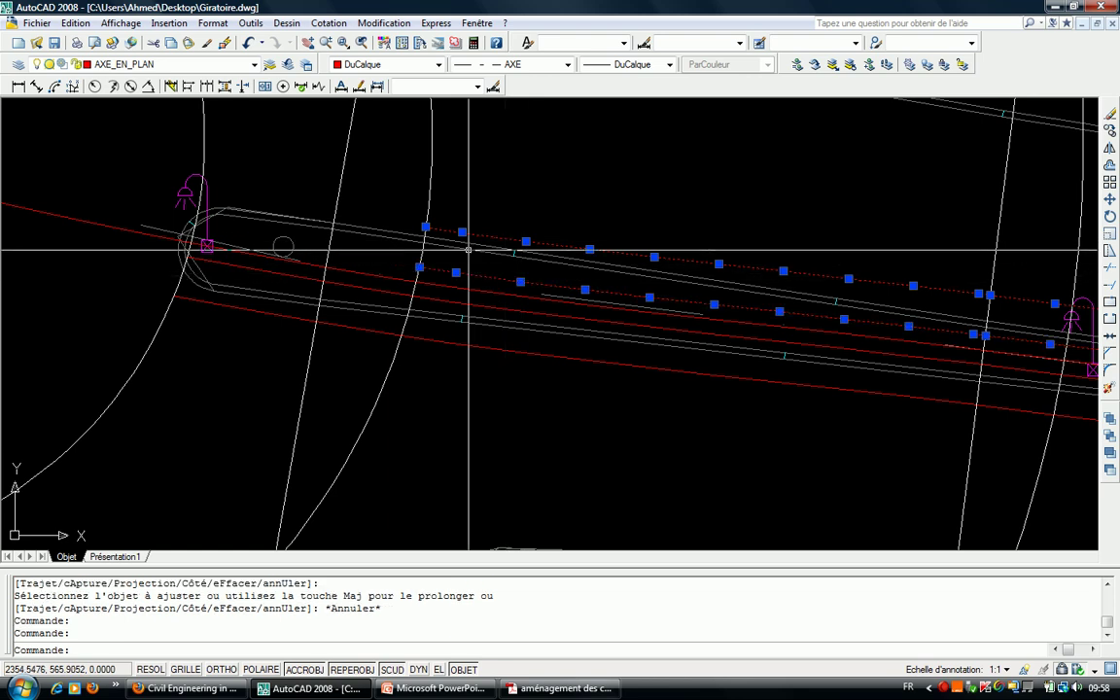
key("Delete")
scroll(468, 249, "down", 3)
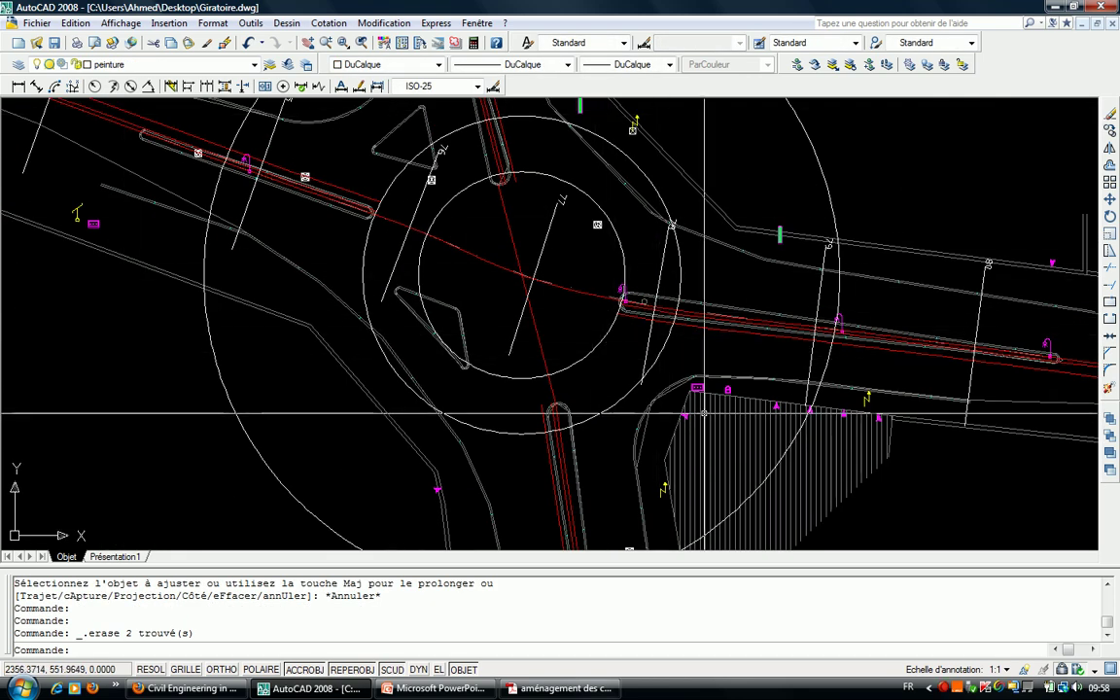
scroll(625, 322, "up", 5)
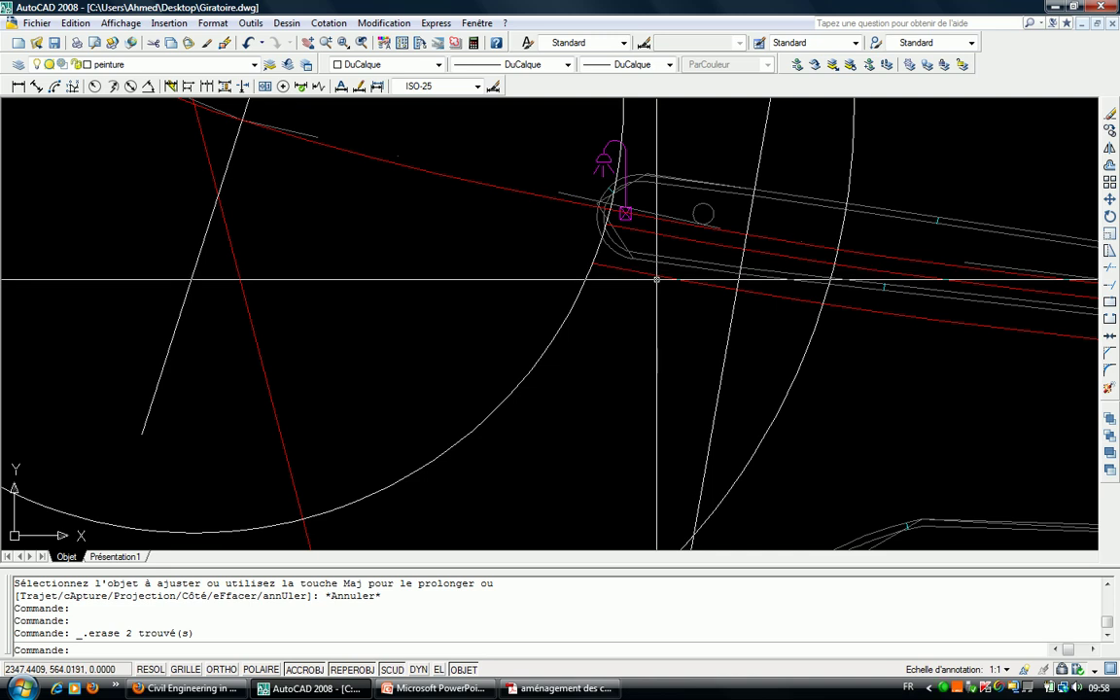
scroll(657, 271, "down", 5)
key("Escape")
left_click(470, 692)
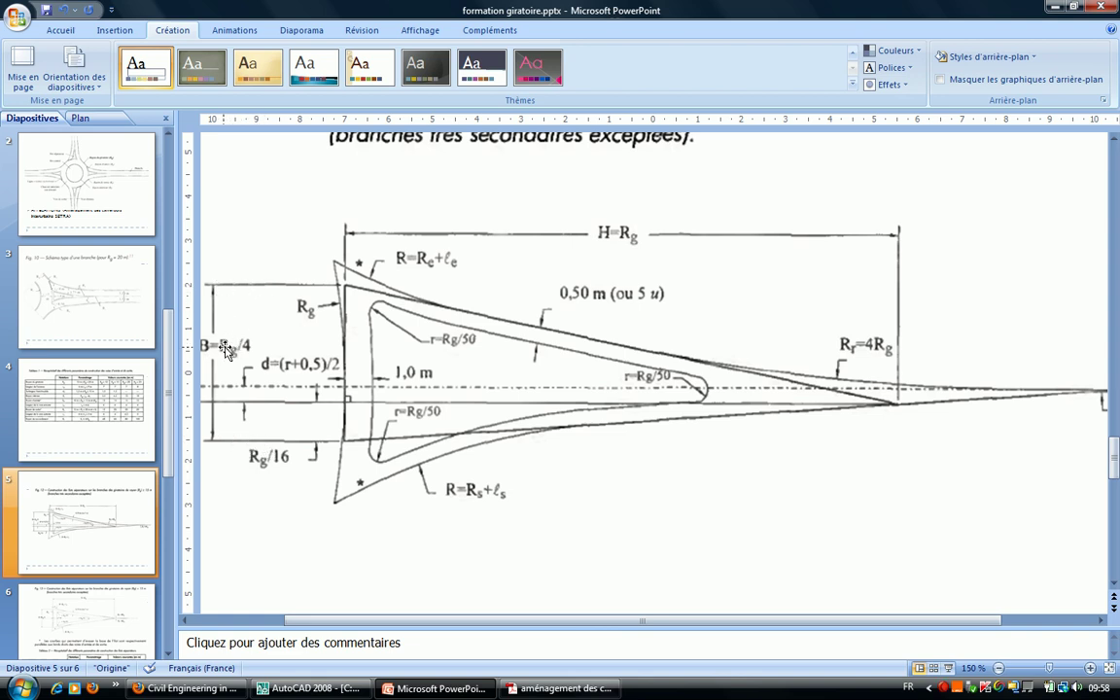
Pass through the design guide PDF and return to Giratoire.dwg in AutoCAD.
left_click(544, 688)
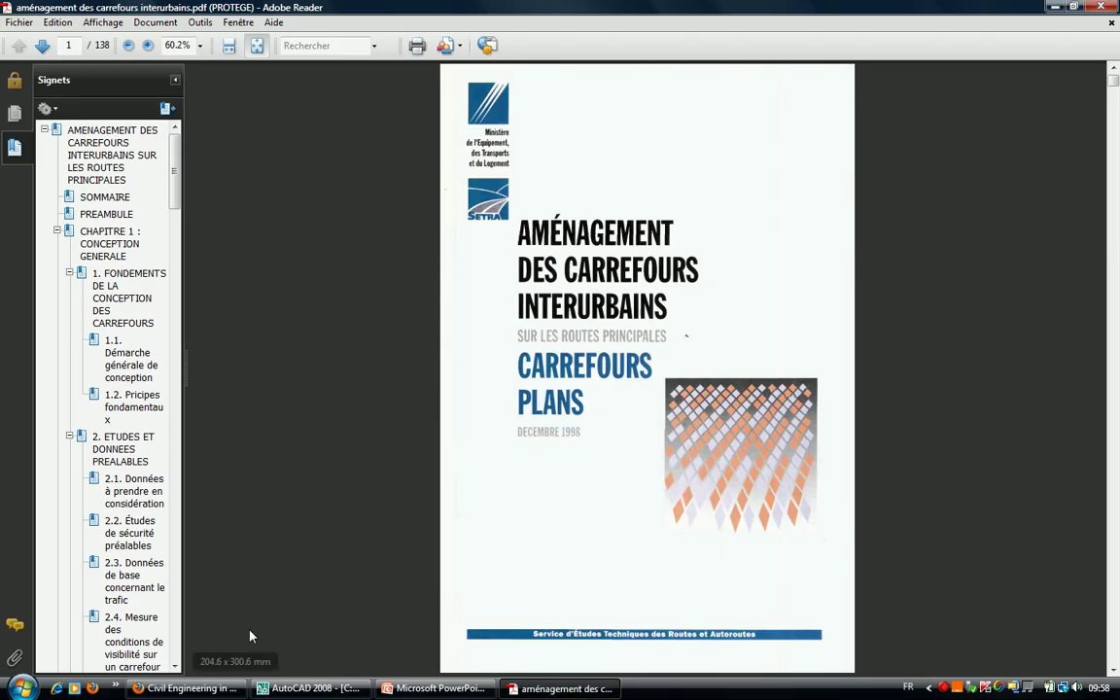
left_click(292, 689)
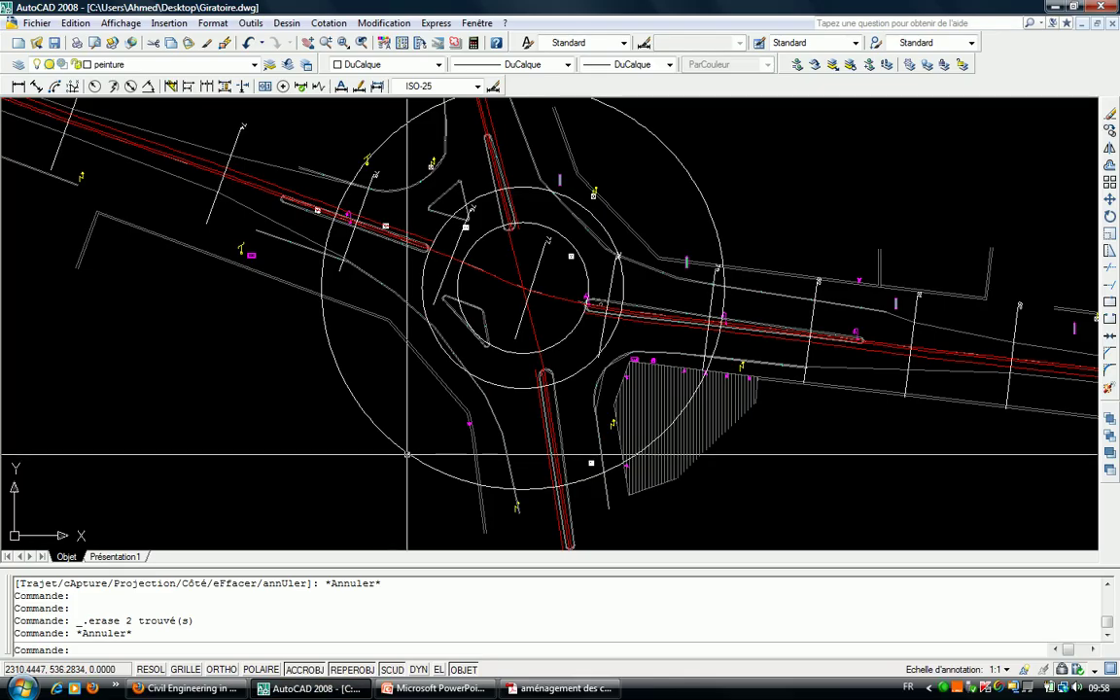
type("dc")
Offset the first red axis line by 5 units.
key("Return")
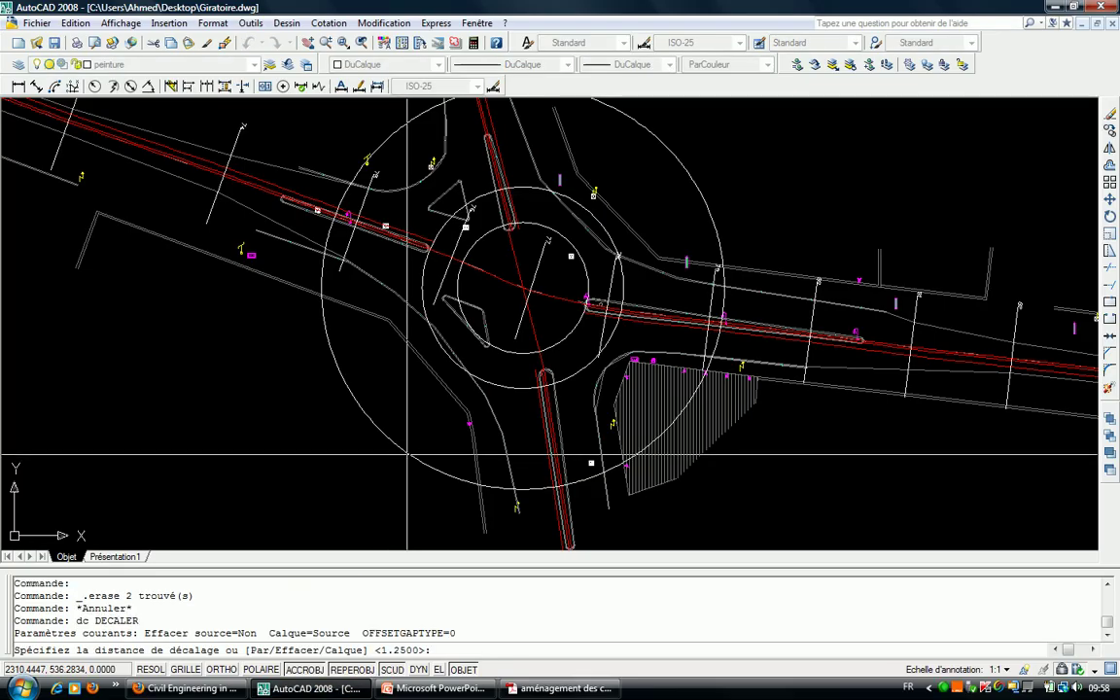
type("5")
key("Return")
scroll(666, 316, "up", 3)
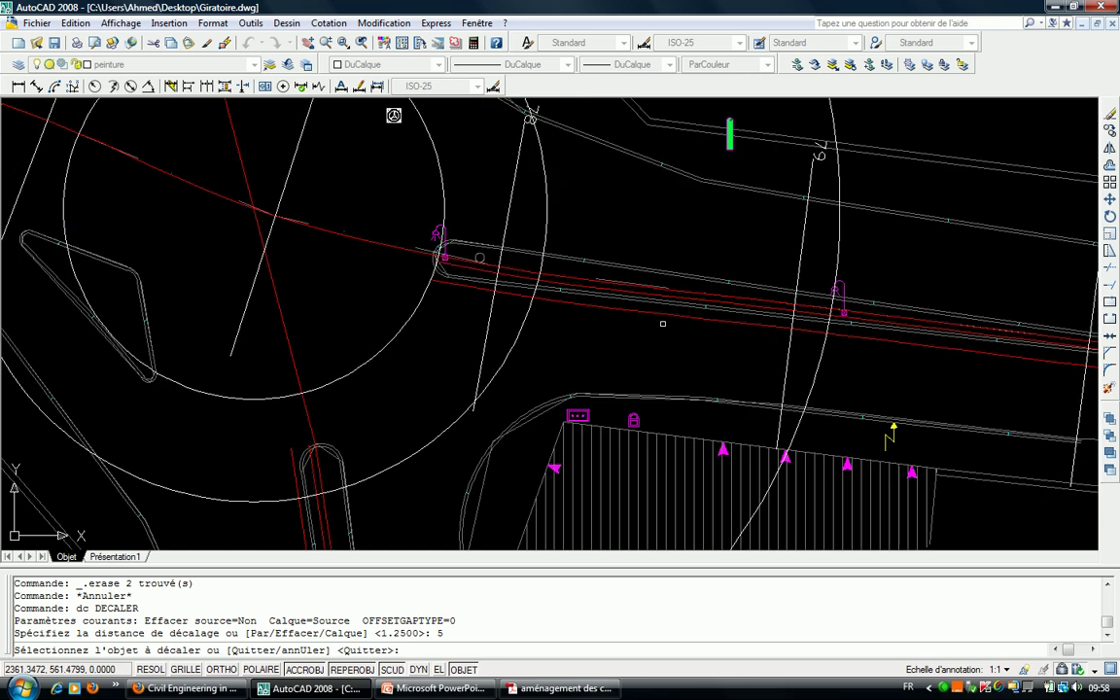
left_click(671, 314)
left_click(670, 314)
scroll(671, 314, "down", 3)
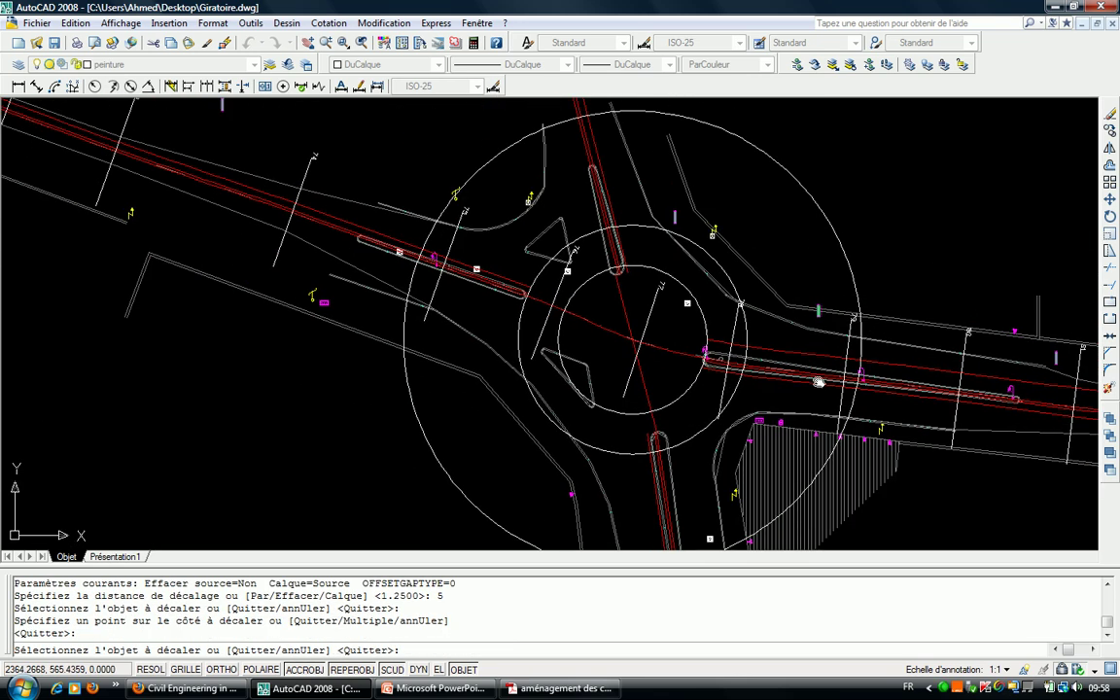
scroll(671, 314, "down", 1)
Offset two more red axis lines by 5 units, placing one copy to the right.
left_click(592, 150)
left_click(502, 206)
middle_click_drag(485, 341, 567, 272)
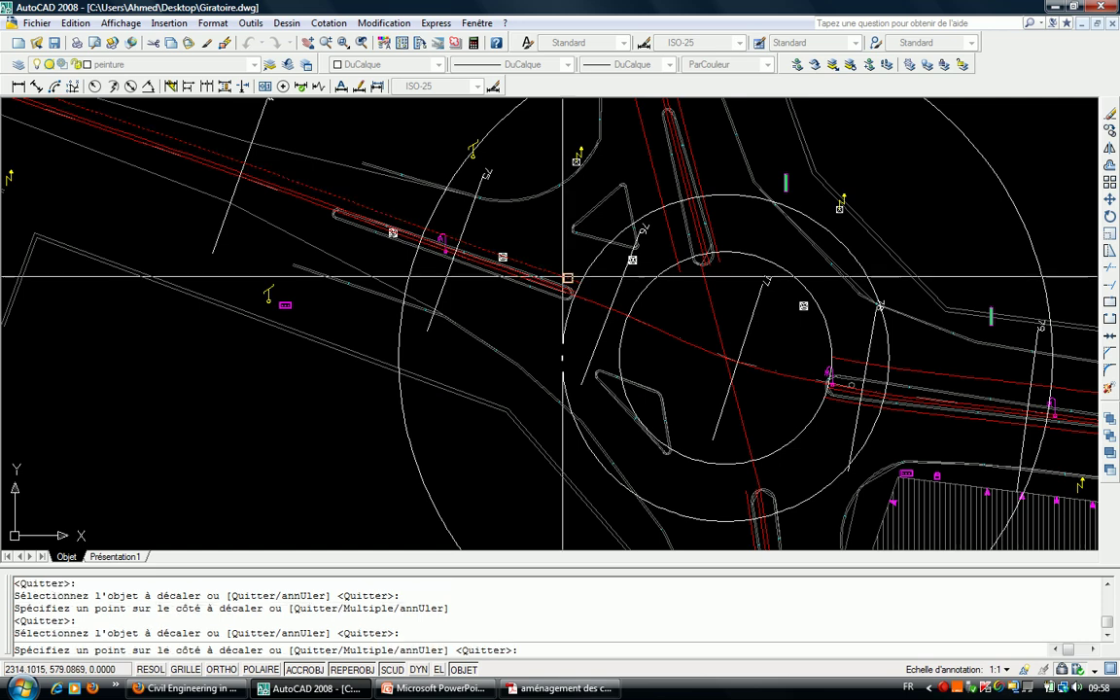
scroll(566, 272, "down", 3)
scroll(570, 338, "up", 3)
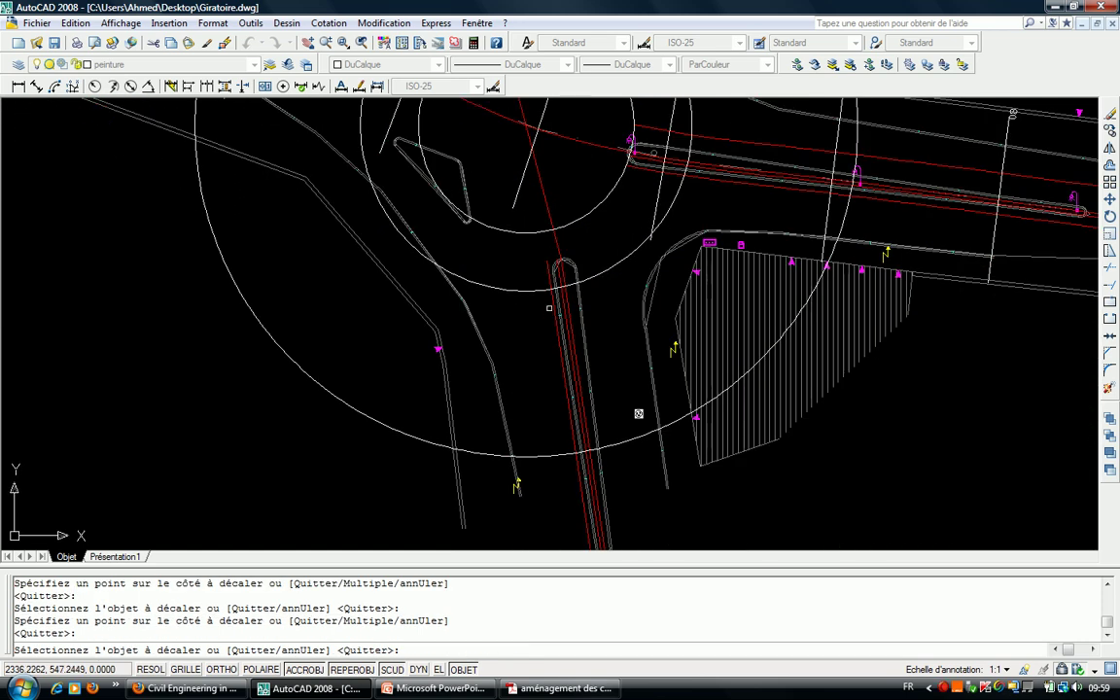
left_click(559, 292)
left_click(623, 254)
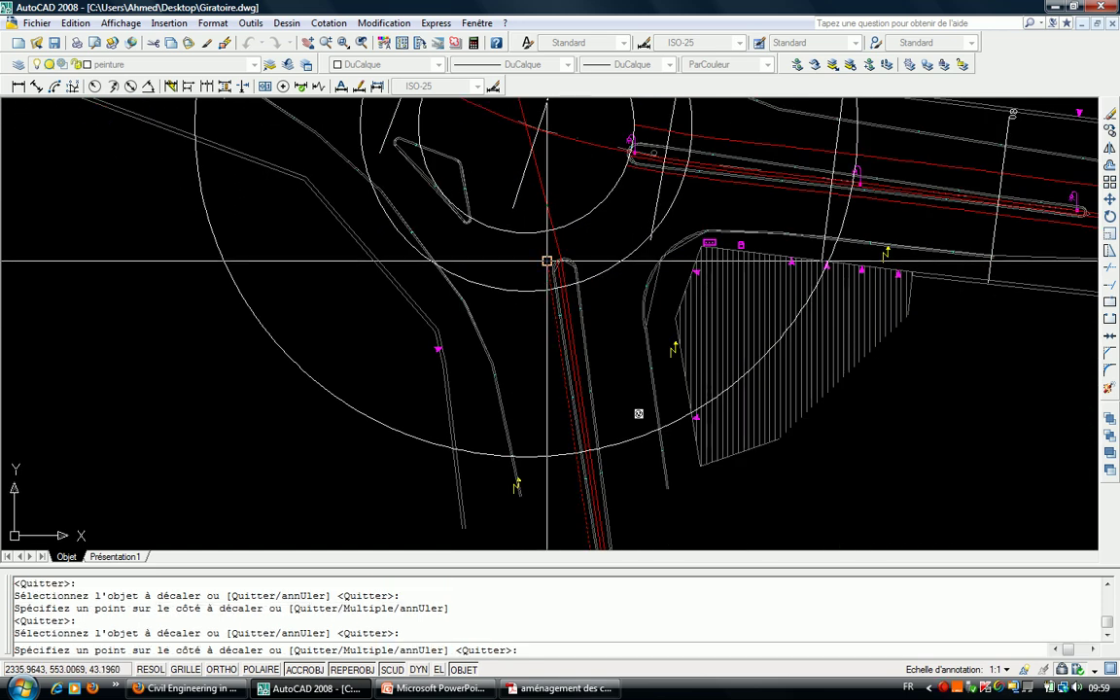
key("Escape")
key("Escape")
scroll(592, 354, "down", 3)
scroll(594, 363, "up", 1)
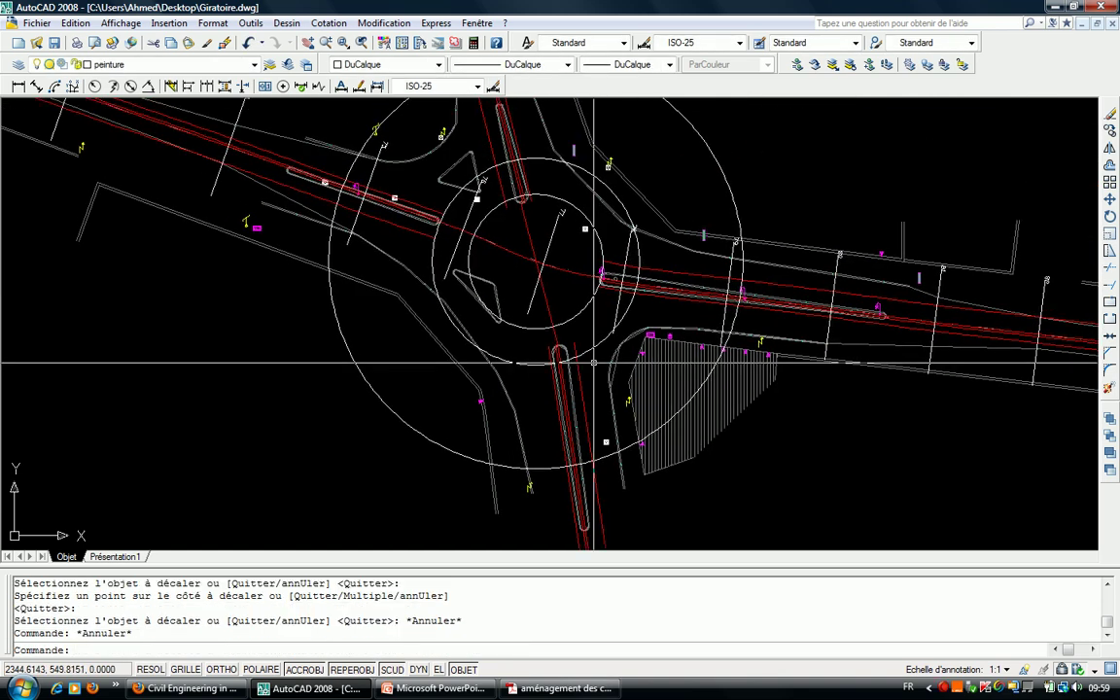
scroll(594, 362, "up", 1)
scroll(583, 370, "down", 5)
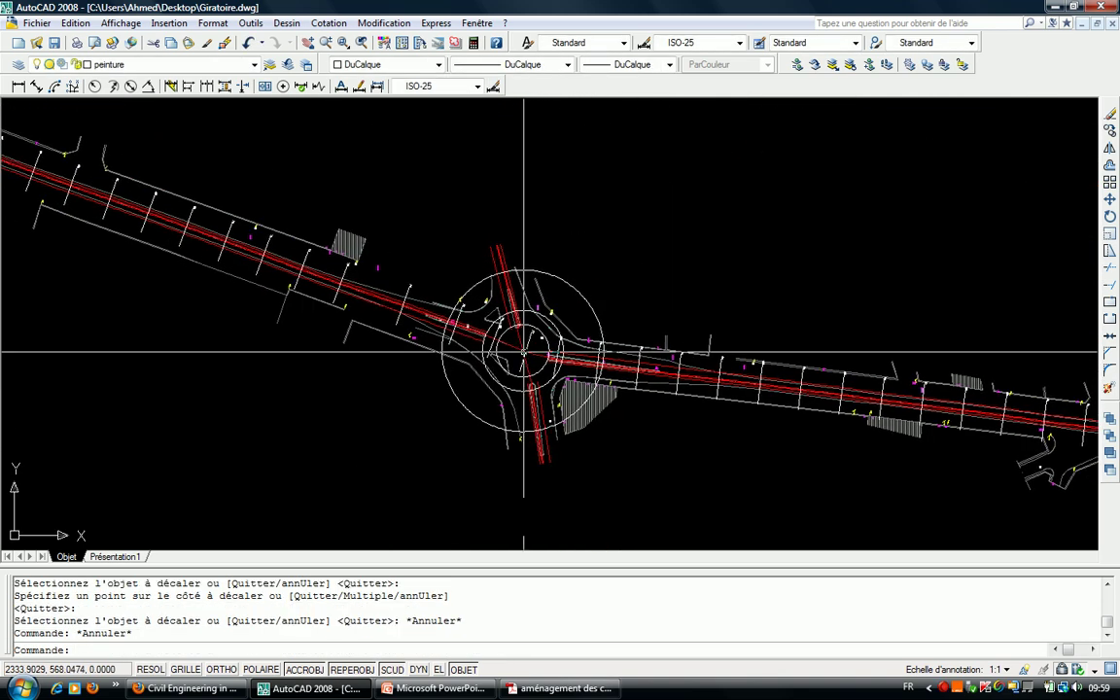
scroll(575, 377, "up", 4)
scroll(564, 375, "up", 2)
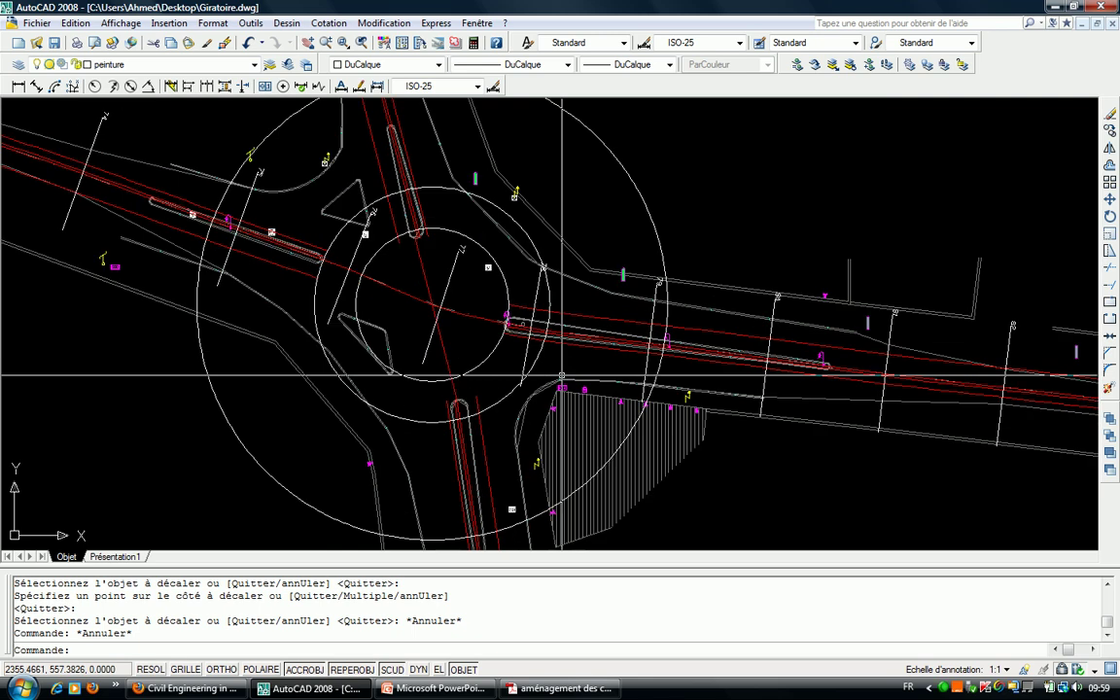
scroll(562, 375, "up", 3)
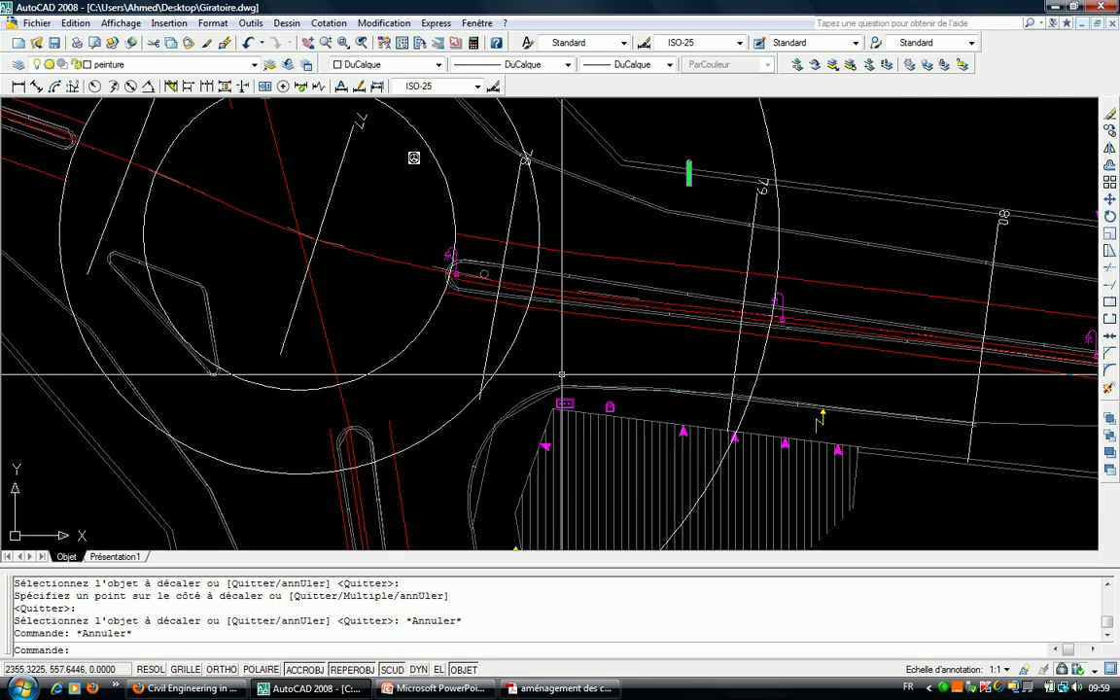
key("Escape")
key("Escape")
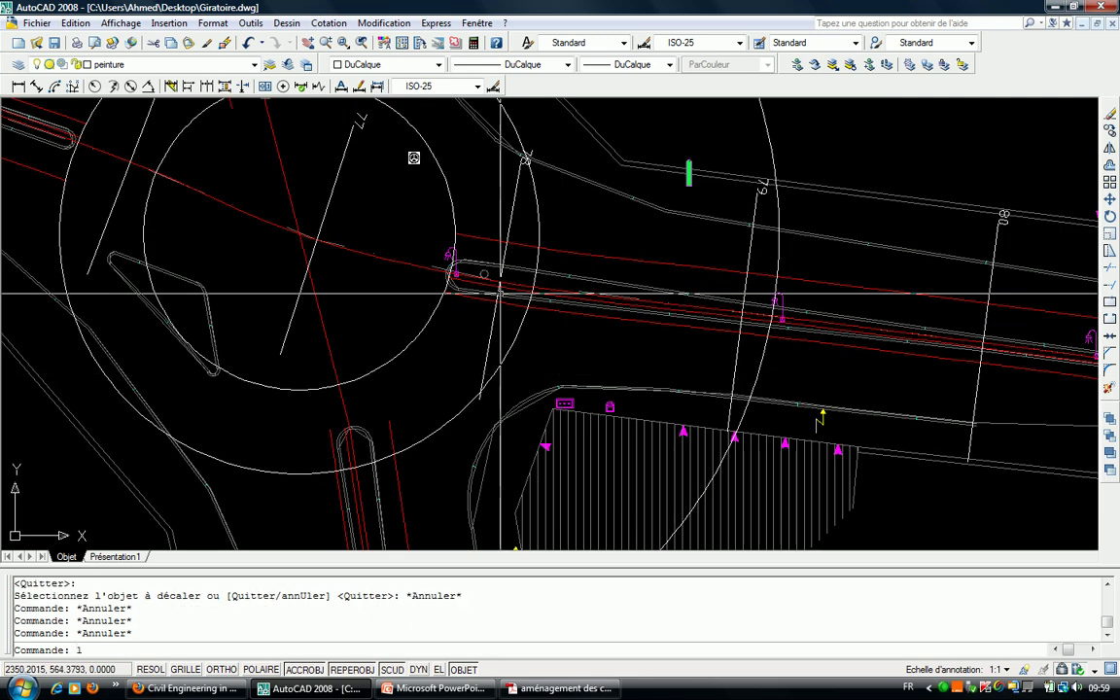
Draw the first island edge line from the ring intersection to the offset line.
scroll(471, 252, "up", 4)
key("Return")
left_click(423, 194)
scroll(562, 225, "down", 3)
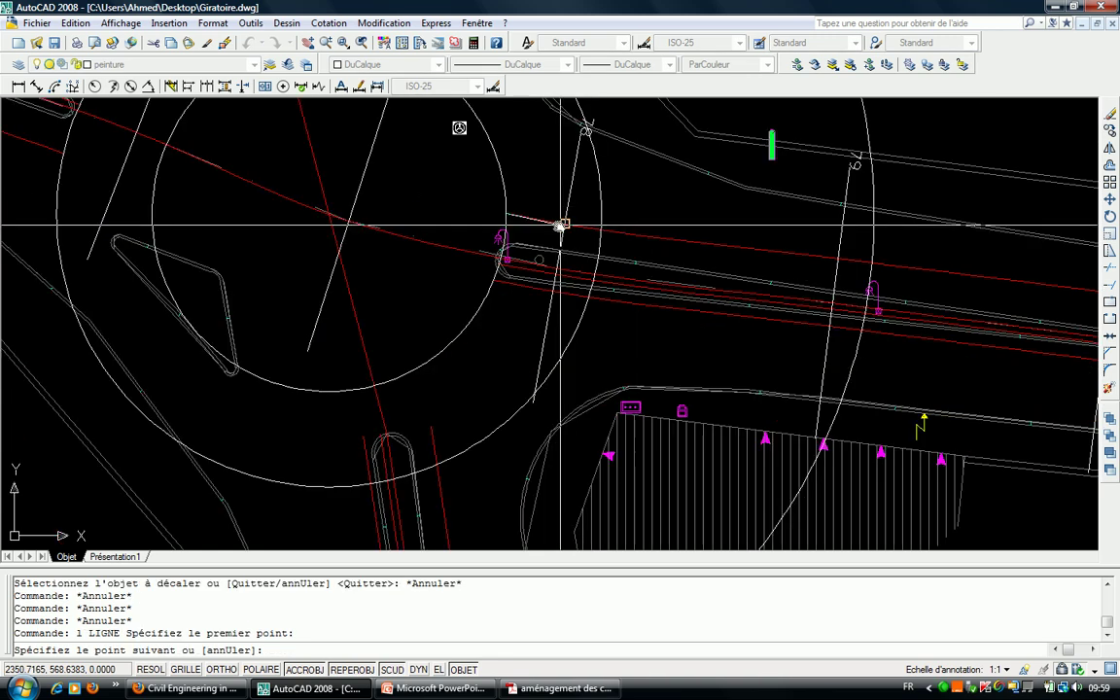
scroll(707, 294, "up", 3)
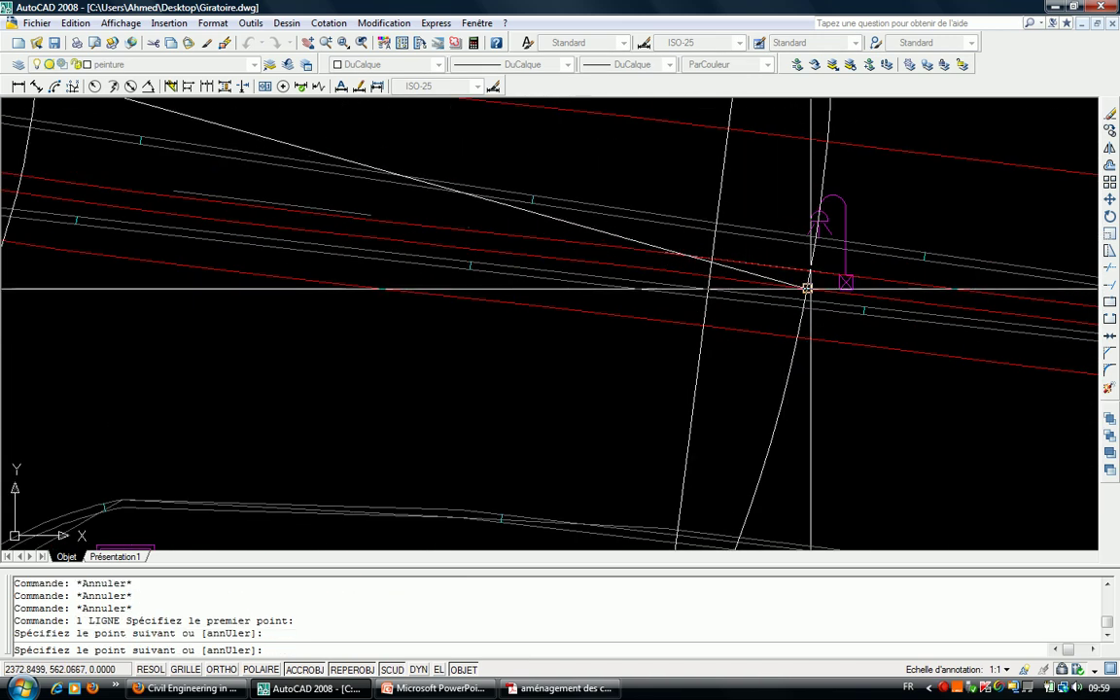
middle_click_drag(807, 289, 205, 175)
middle_click_drag(372, 297, 506, 456)
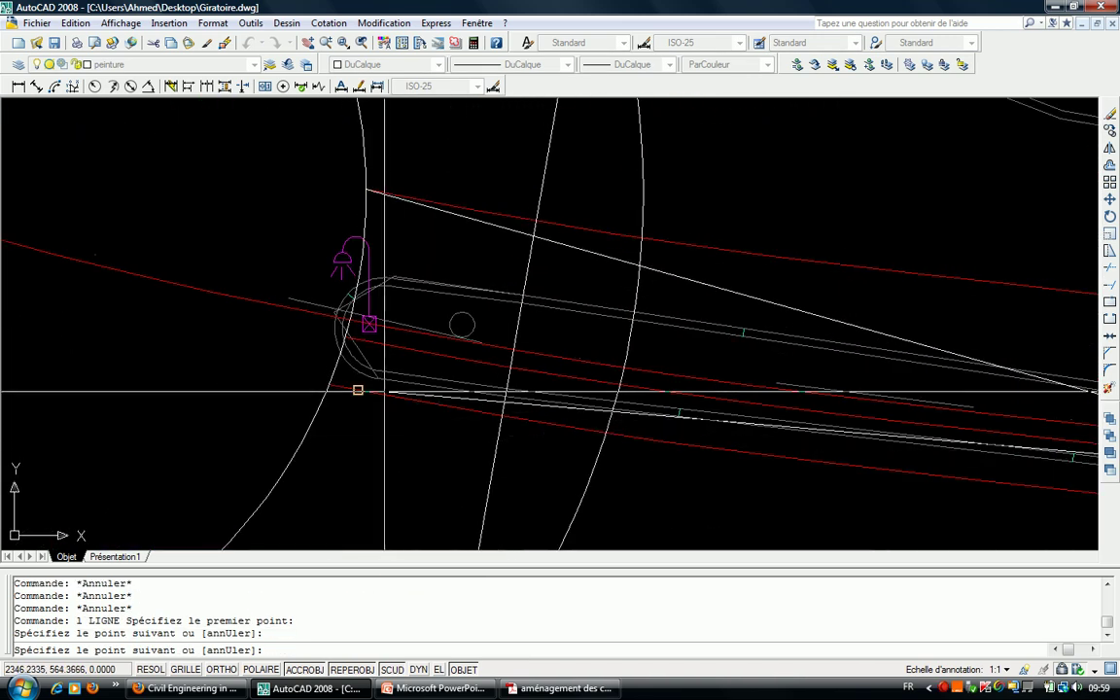
left_click(328, 386)
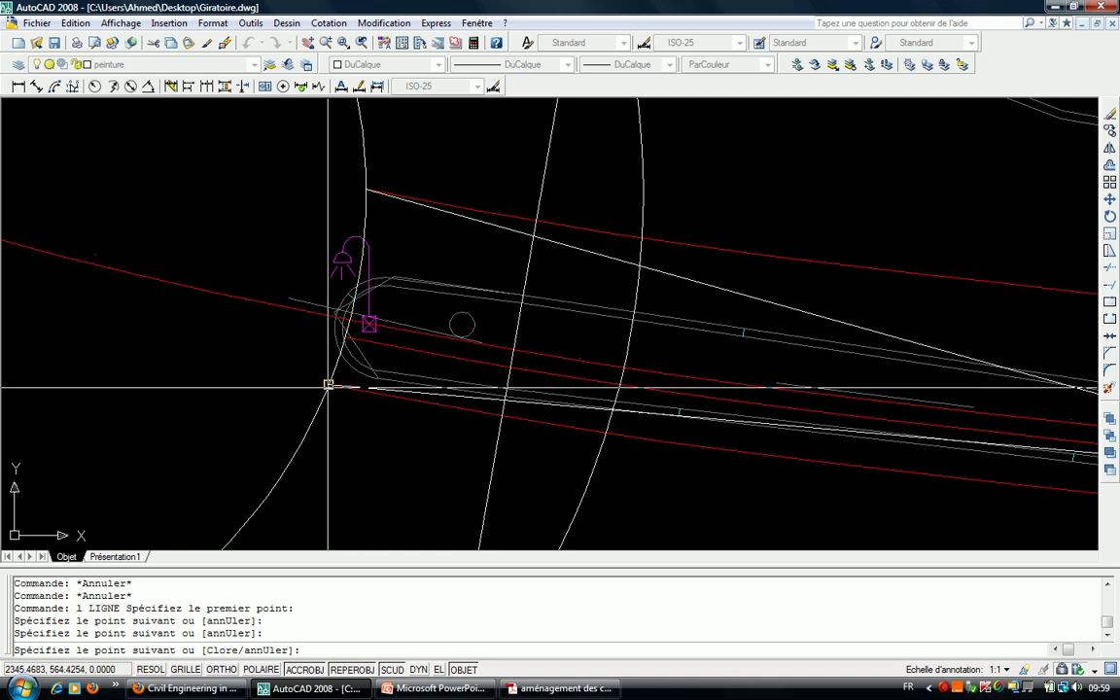
scroll(369, 380, "down", 3)
key("Escape")
scroll(394, 226, "up", 2)
scroll(391, 220, "up", 2)
Draw the second island edge line from the ring crossing, then show the island diagram slide.
key("Return")
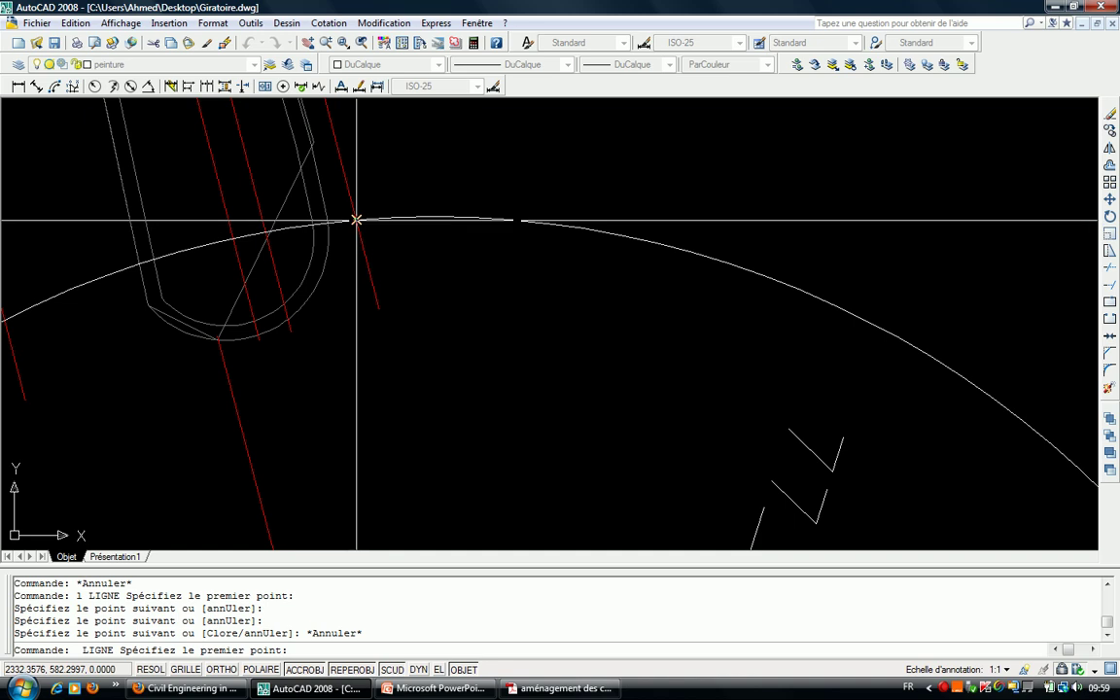
left_click(356, 220)
scroll(379, 282, "down", 3)
scroll(396, 313, "down", 2)
scroll(360, 161, "up", 3)
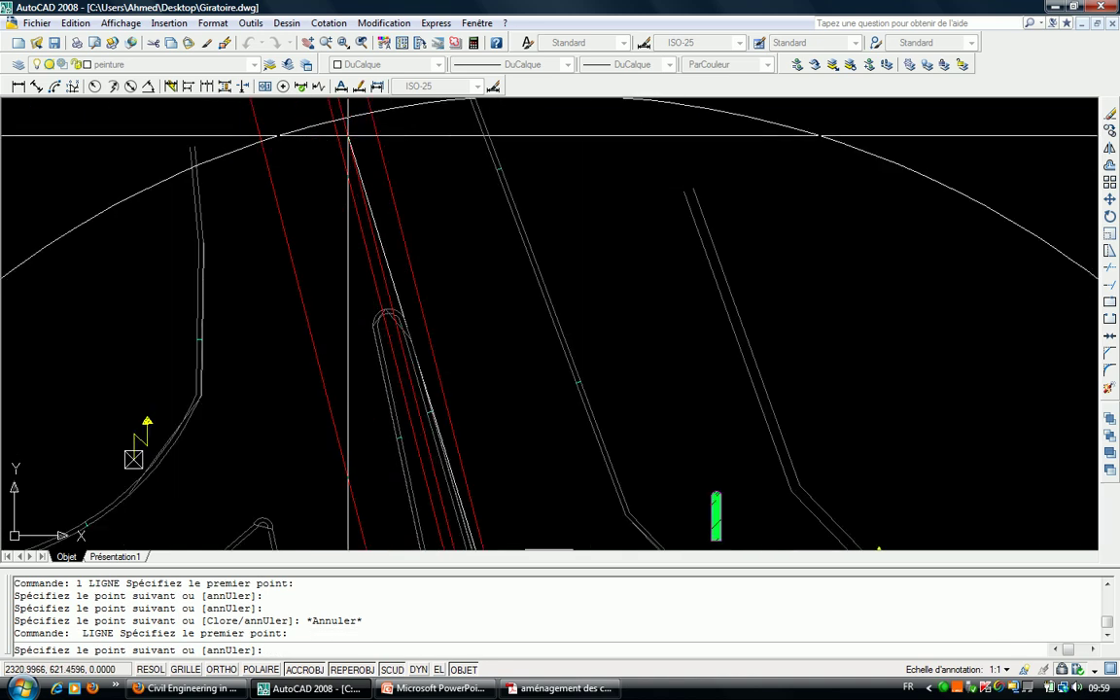
left_click(343, 118)
scroll(343, 170, "down", 2)
scroll(366, 272, "up", 3)
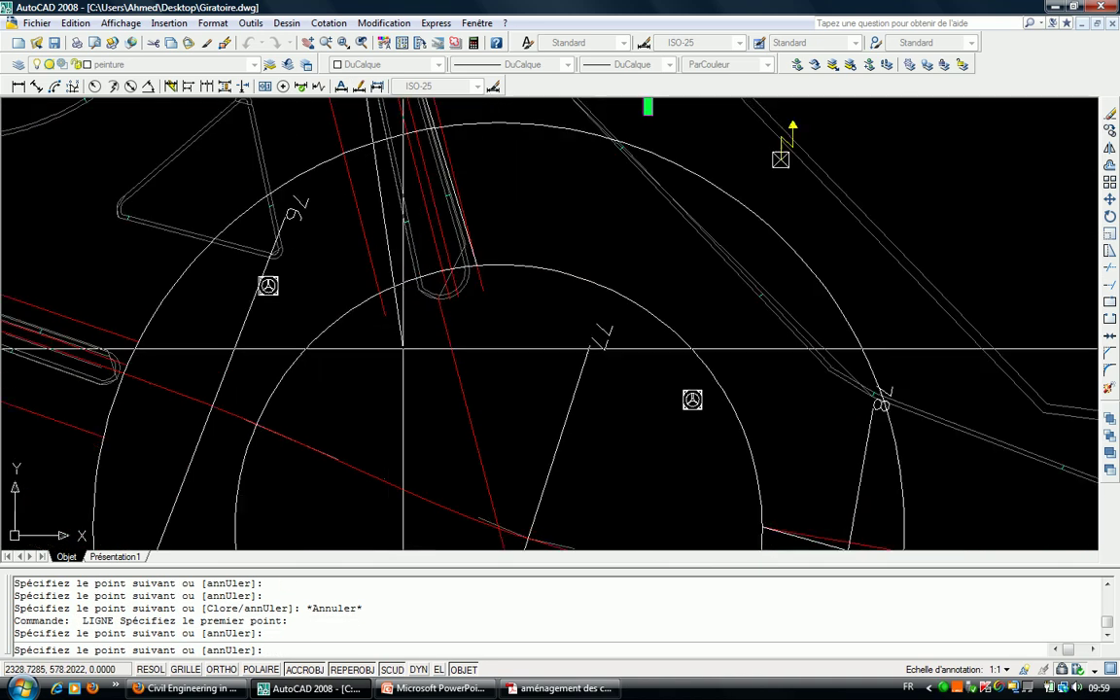
scroll(365, 273, "up", 2)
left_click(367, 272)
key("Escape")
scroll(412, 262, "down", 2)
scroll(453, 234, "up", 2)
scroll(453, 235, "up", 3)
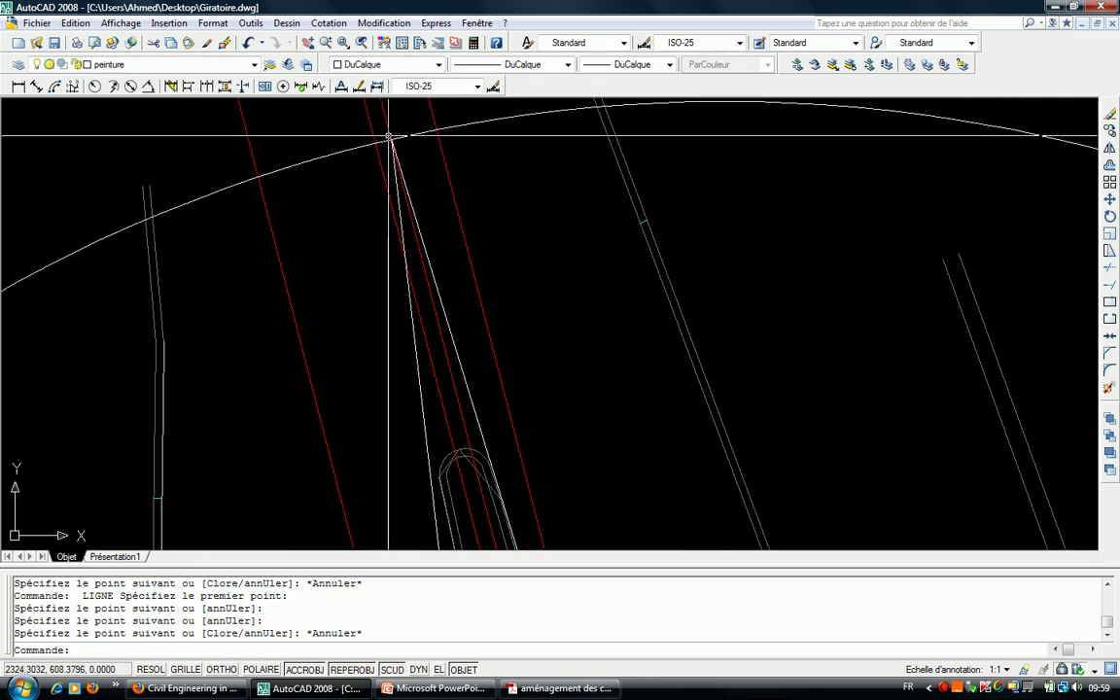
left_click(432, 688)
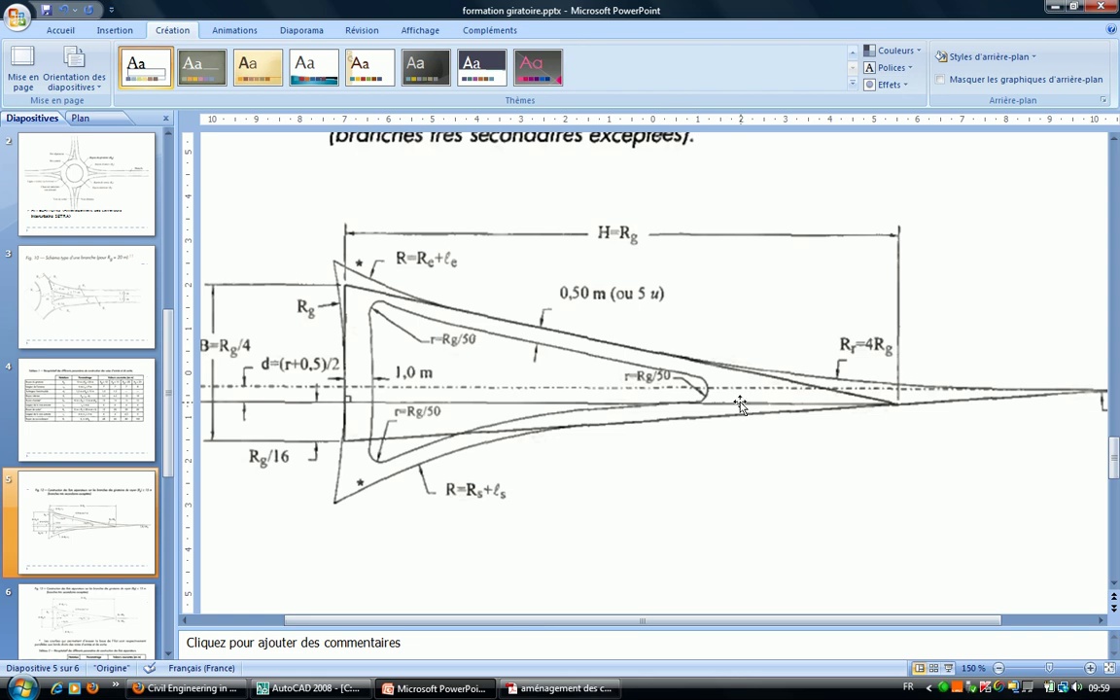
After checking the Fig. 12 island dimensions, go back to Giratoire.dwg in AutoCAD.
left_click(309, 688)
scroll(420, 267, "down", 3)
scroll(374, 392, "up", 3)
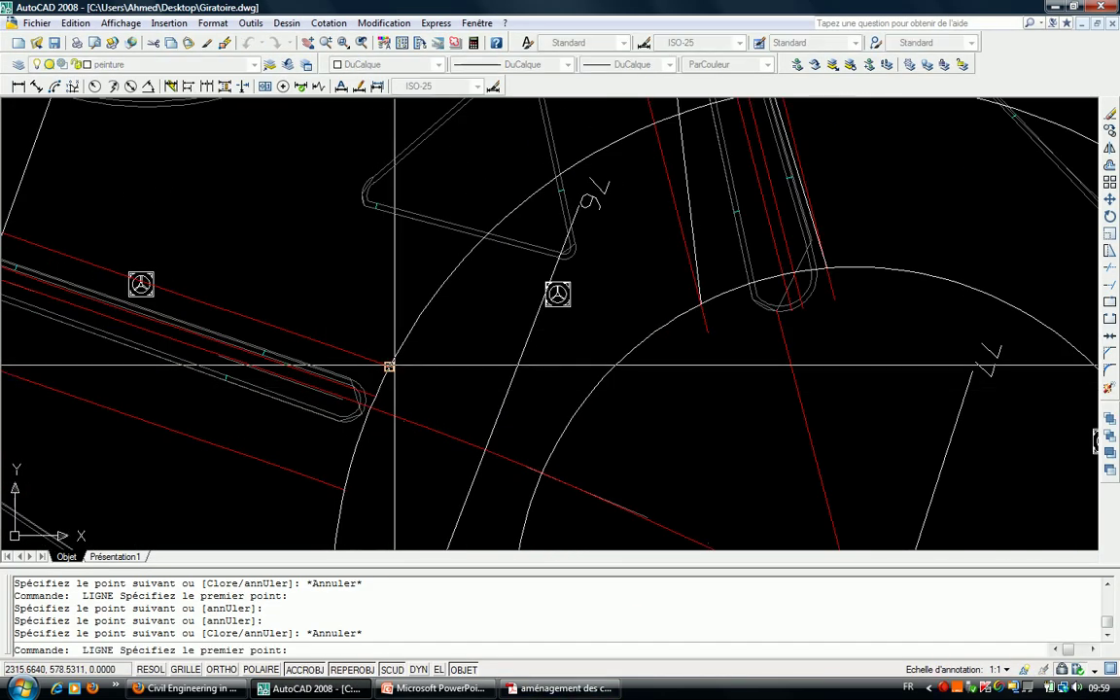
Extend the red offset lines up to the ring arc.
key("Return")
scroll(387, 368, "down", 3)
scroll(387, 368, "up", 5)
left_click(433, 358)
key("Escape")
key("Return")
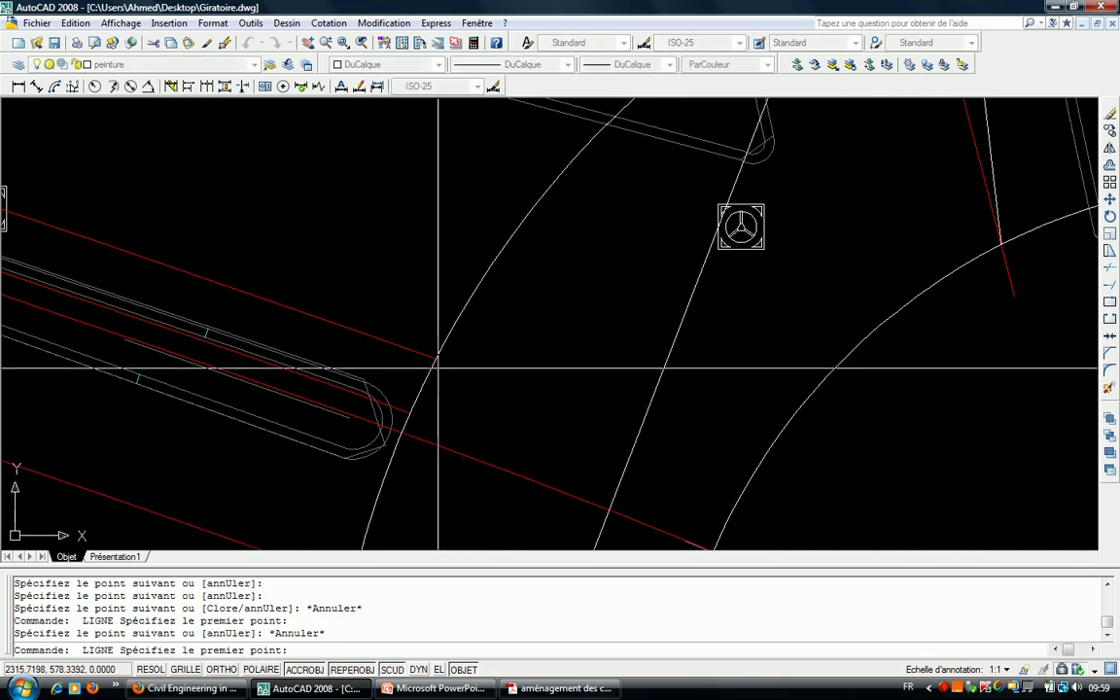
key("Escape")
key("Escape")
type("r")
key("Return")
key("Return")
left_click_drag(475, 316, 395, 347)
middle_click_drag(395, 347, 429, 208)
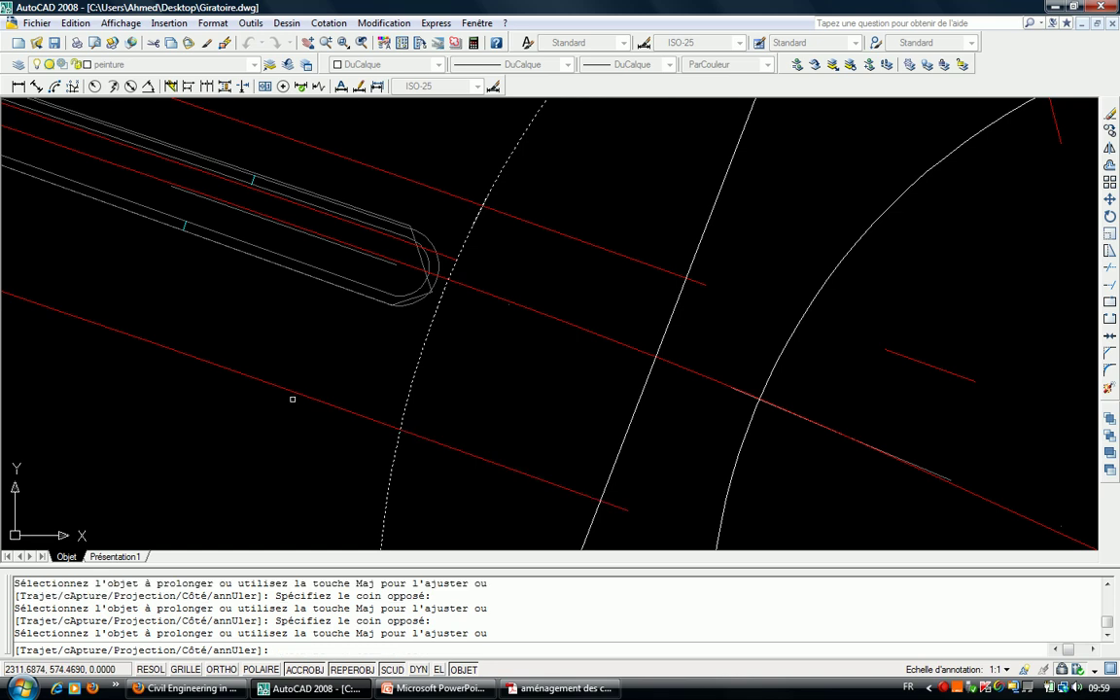
key("Escape")
Trim the red line ends that run beyond the ring arc.
type("aj")
key("Return")
left_click_drag(570, 119, 469, 149)
key("Return")
left_click_drag(572, 187, 547, 230)
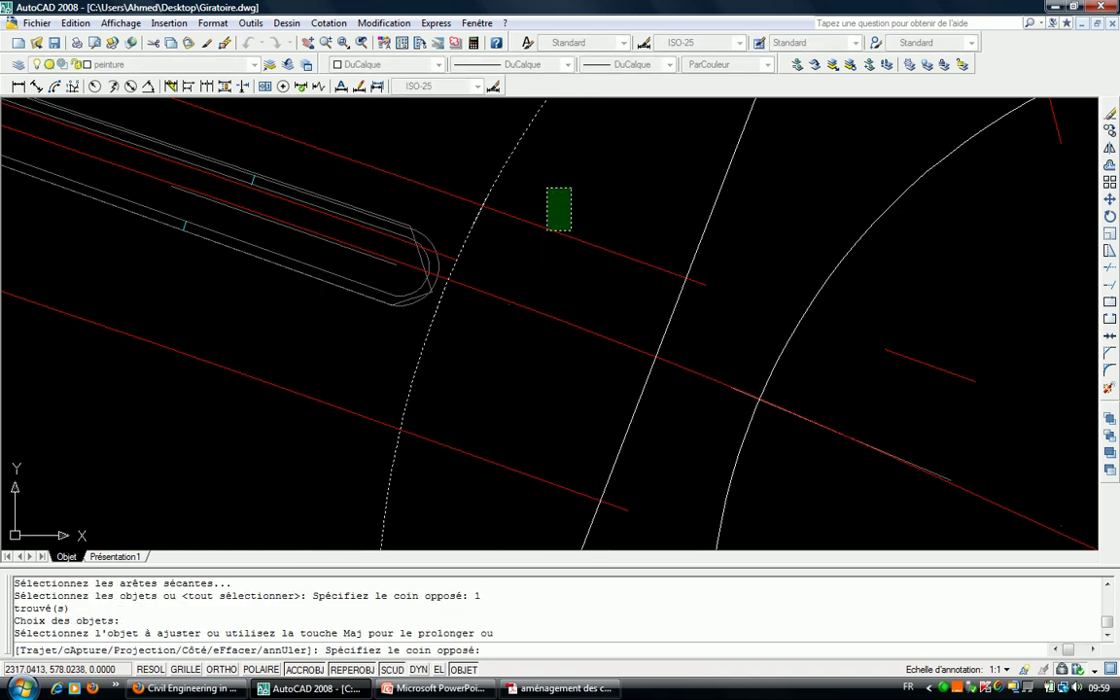
left_click_drag(417, 375, 365, 457)
key("Escape")
key("Escape")
key("Escape")
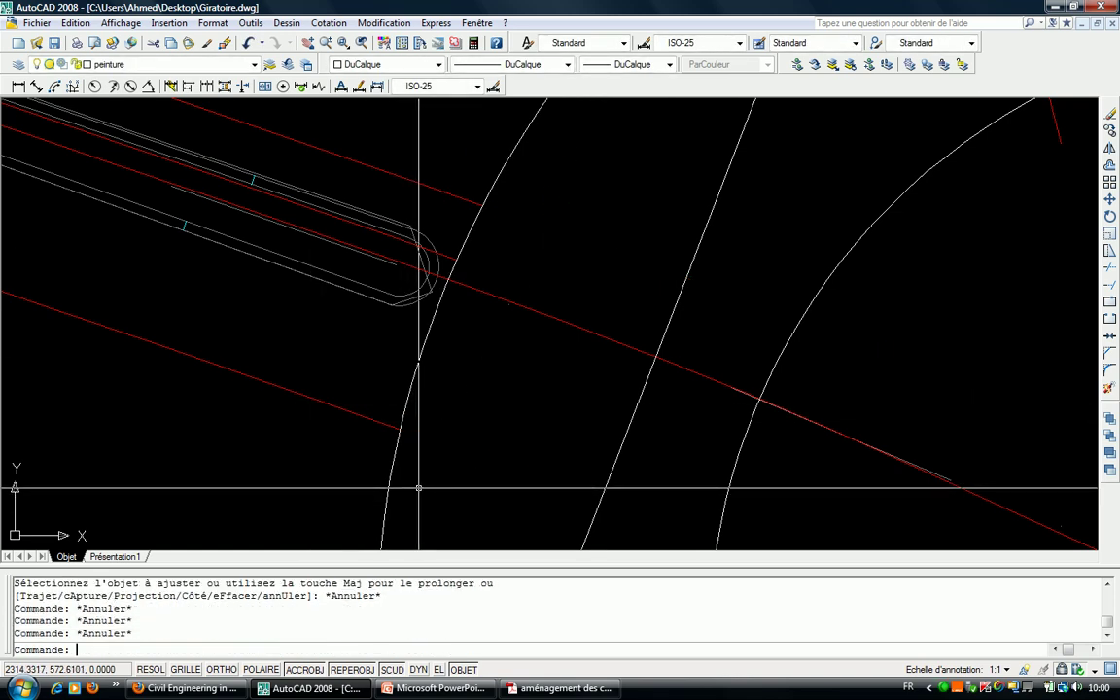
Draw a line from near the rounded road end to a second point across the plan.
type("l")
key("Return")
left_click(425, 245)
scroll(425, 245, "down", 2)
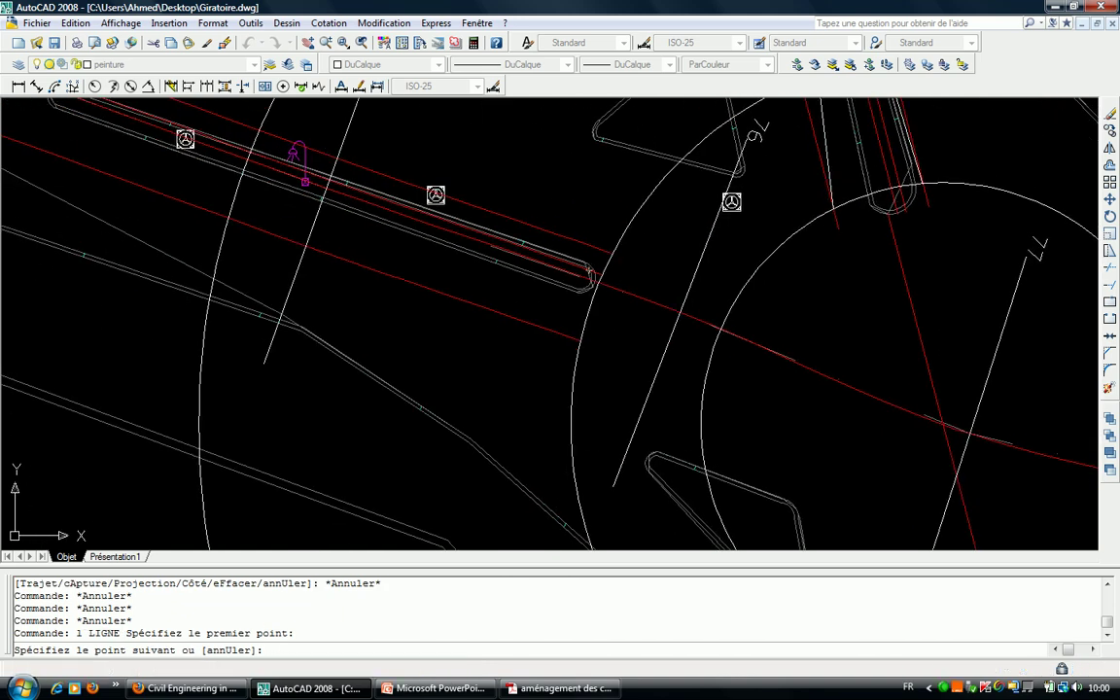
scroll(283, 146, "up", 3)
scroll(284, 133, "up", 2)
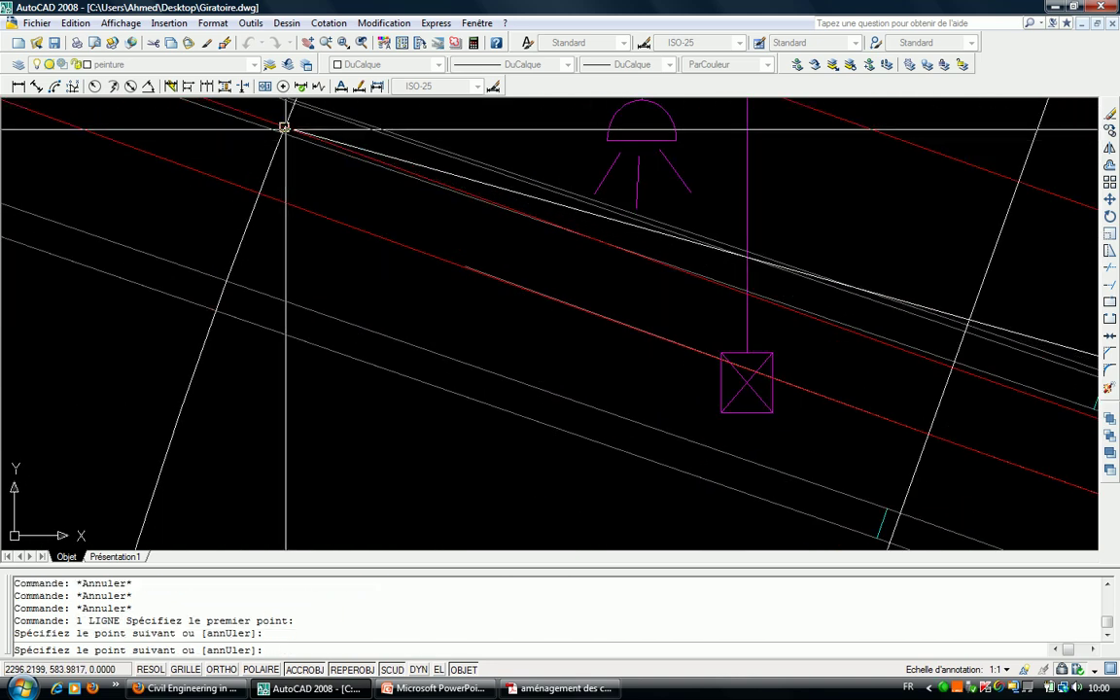
scroll(284, 127, "down", 5)
middle_click_drag(345, 263, 240, 207)
left_click(647, 432)
key("Escape")
Start an island line at the apparent intersection of the ring arc and a red offset line.
scroll(647, 431, "down", 3)
middle_click_drag(583, 457, 553, 310)
scroll(552, 310, "up", 4)
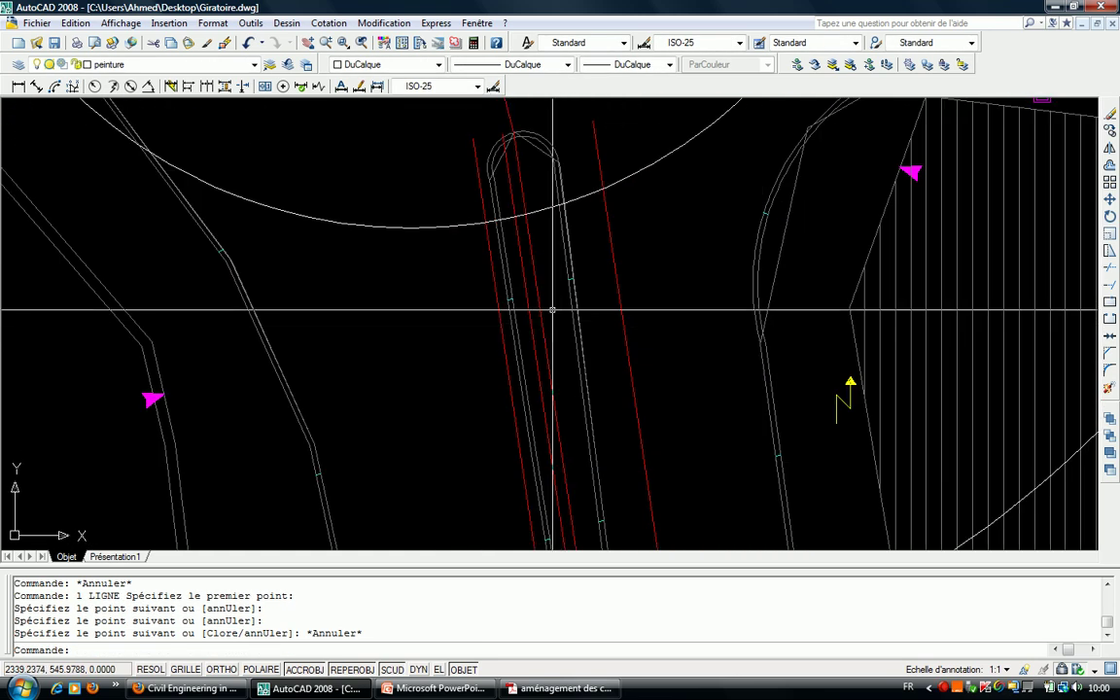
scroll(483, 209, "up", 3)
key("Return")
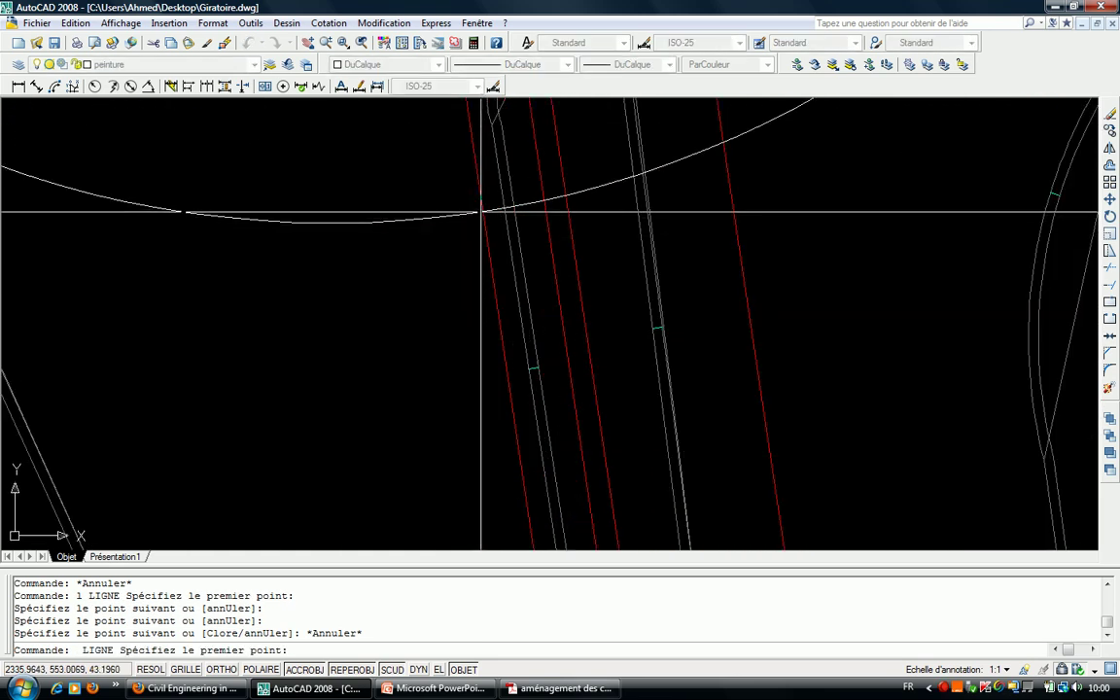
key("Escape")
key("Return")
key("Escape")
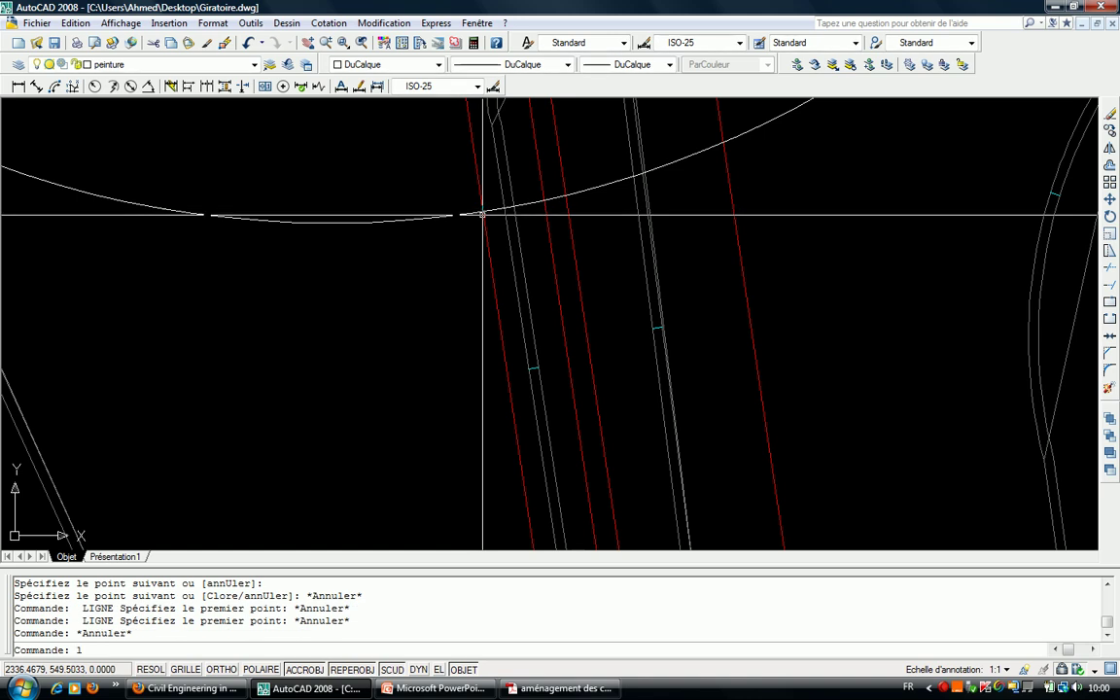
key("Return")
scroll(485, 213, "up", 2)
right_click(487, 217, "shift")
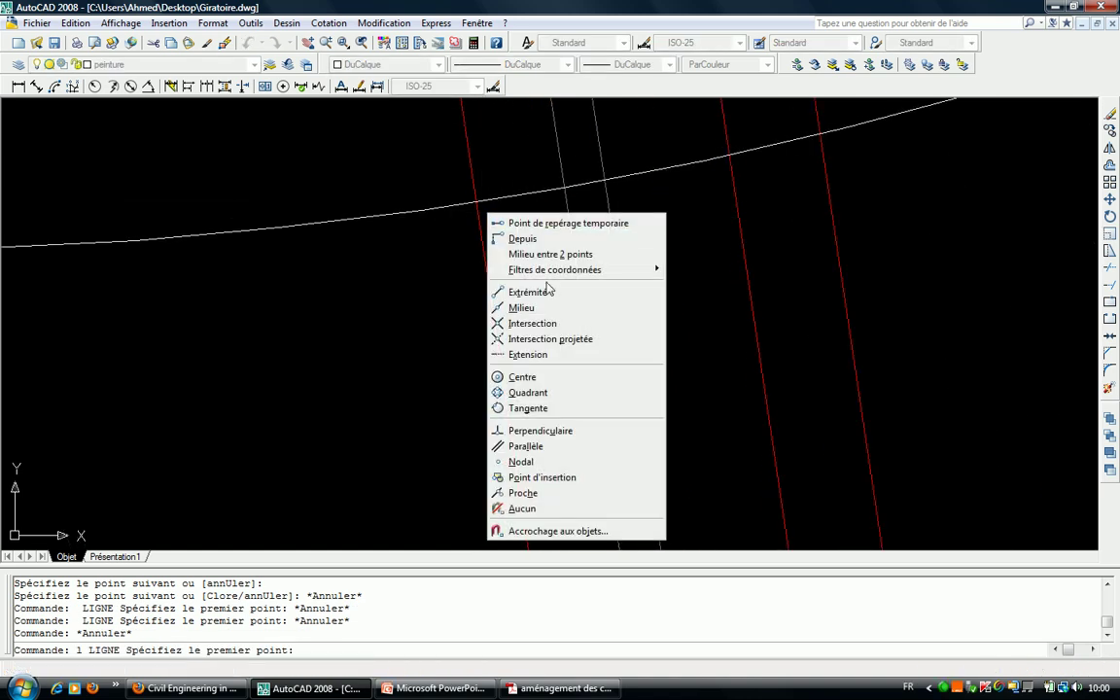
left_click(551, 339)
left_click(474, 200)
middle_click_drag(475, 200, 416, 88)
scroll(457, 228, "down", 3)
scroll(482, 307, "up", 2)
scroll(505, 340, "up", 2)
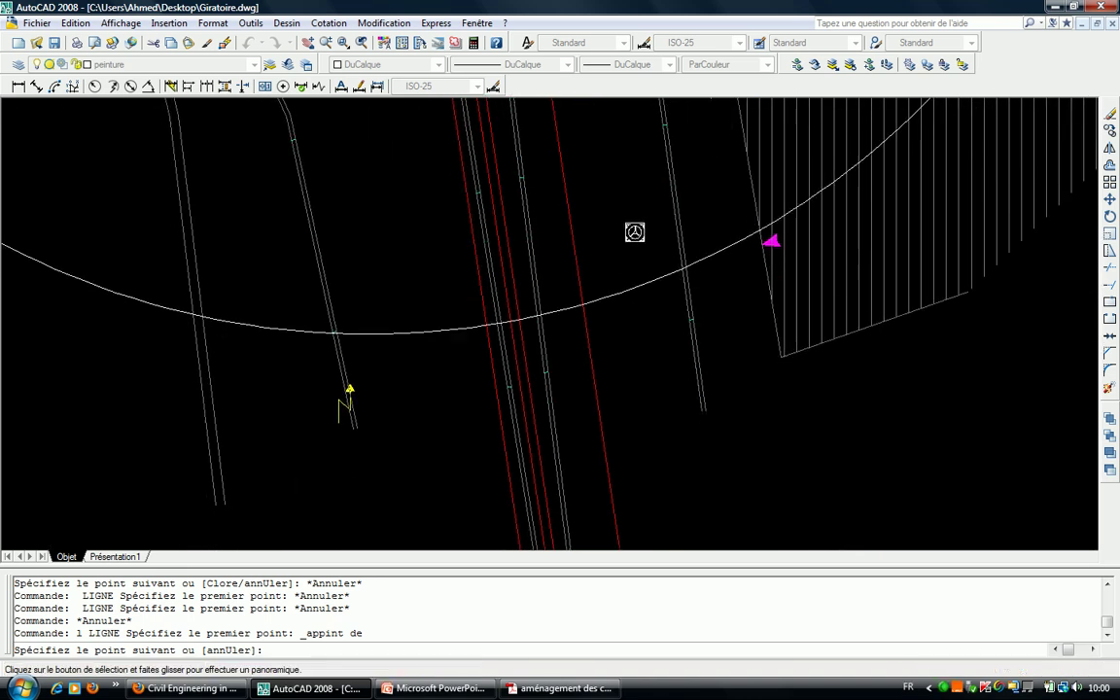
scroll(505, 340, "up", 2)
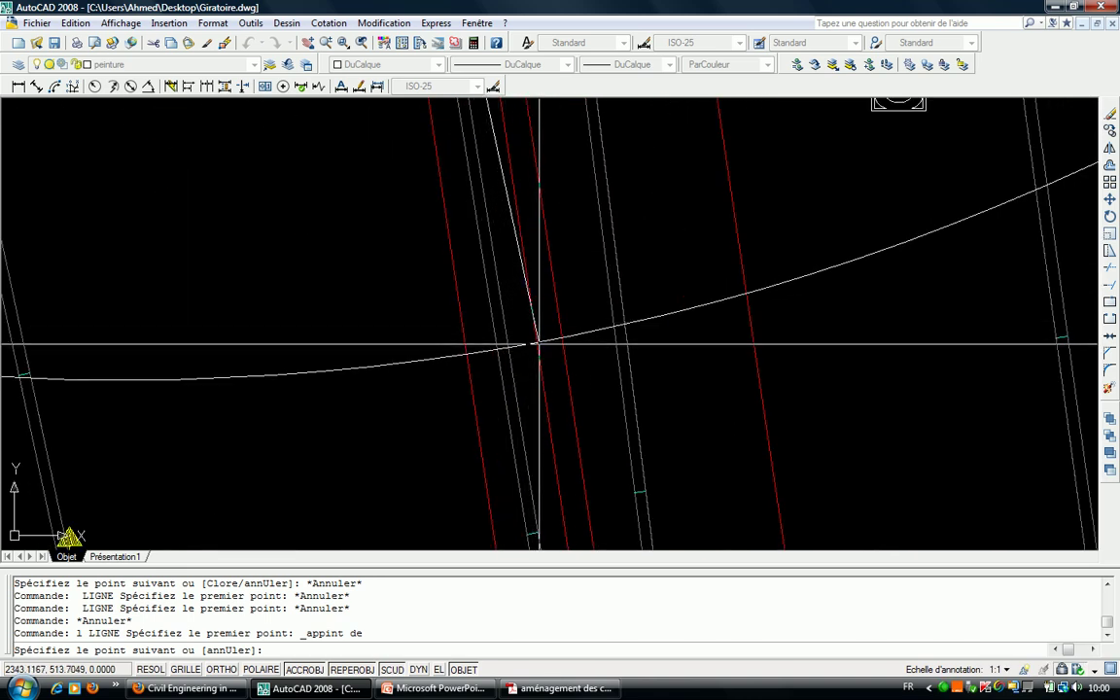
Continue the line to the next apparent intersections toward the island, then end it.
right_click(539, 343, "shift")
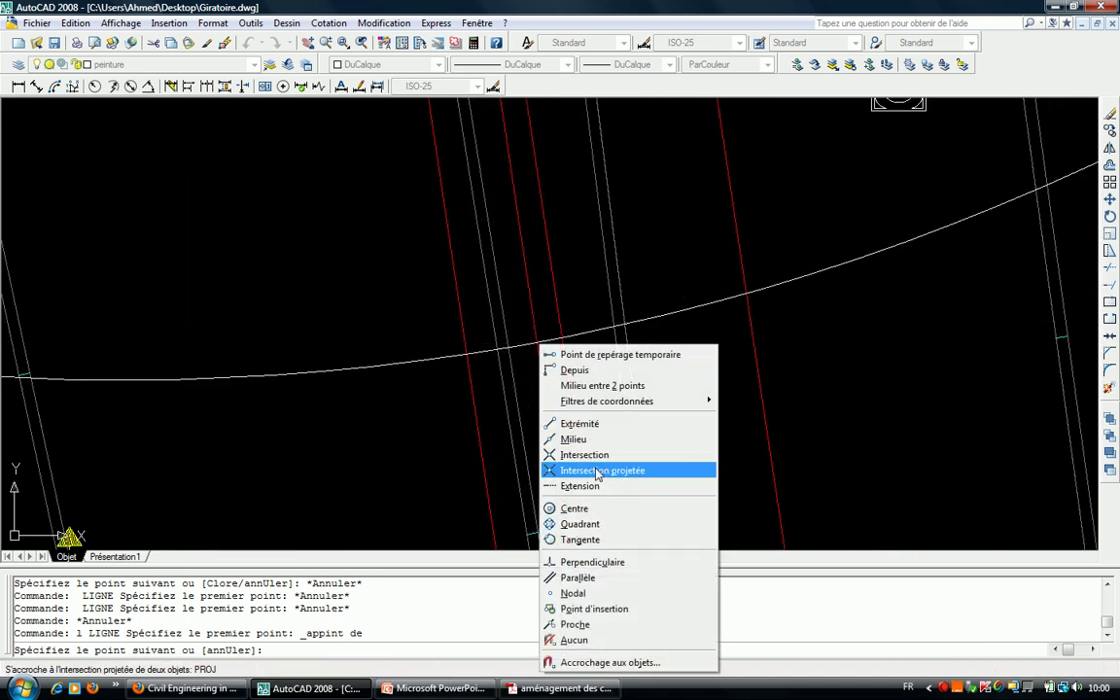
left_click(597, 471)
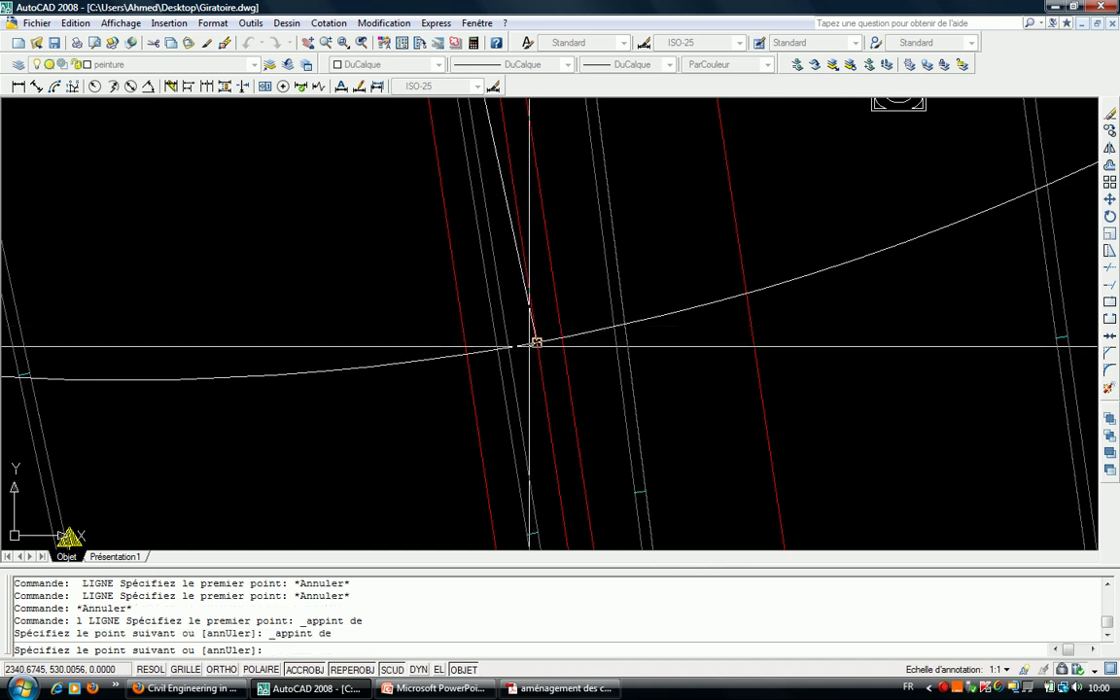
scroll(537, 343, "down", 2)
scroll(552, 445, "up", 2)
right_click(476, 237, "shift")
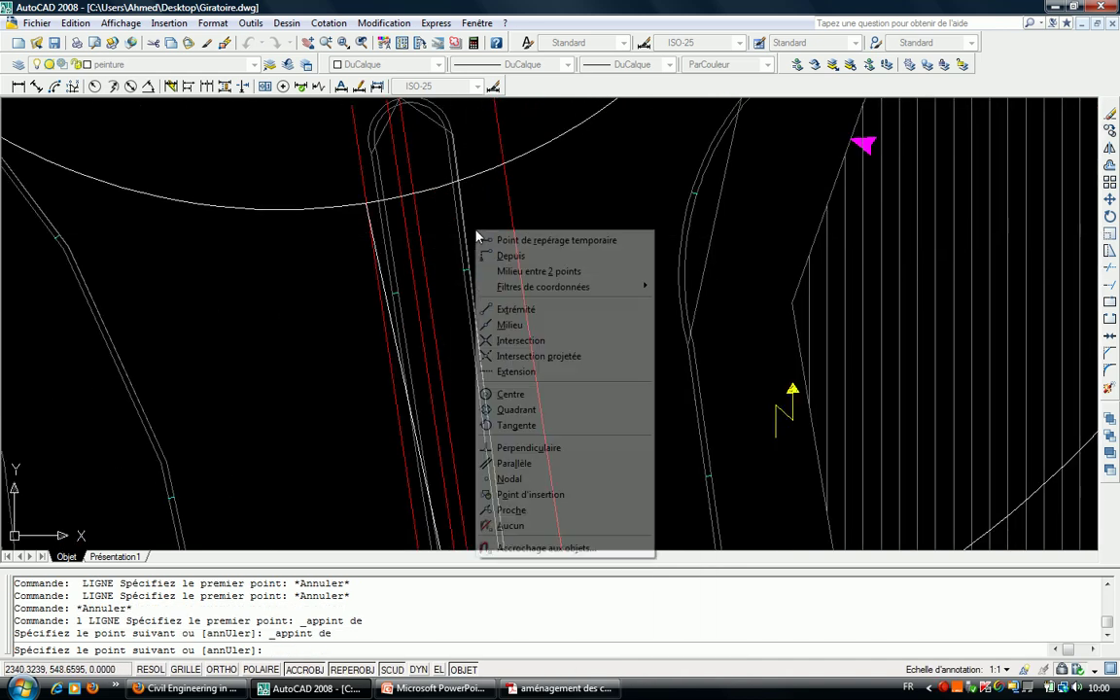
left_click(545, 358)
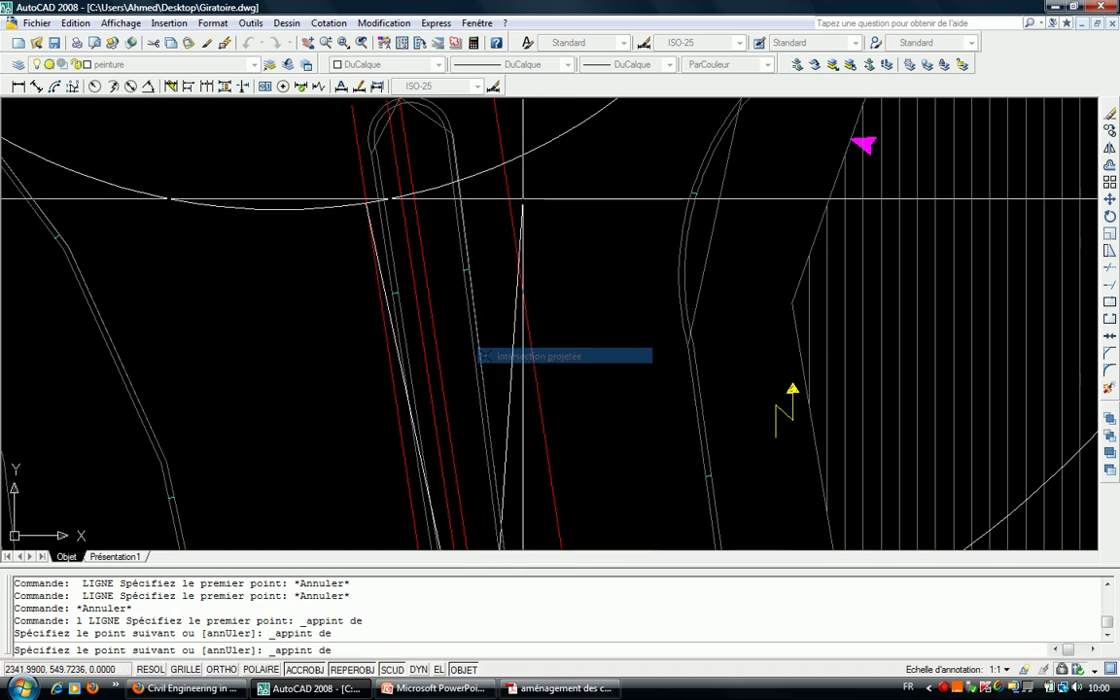
key("Escape")
scroll(503, 162, "down", 3)
scroll(475, 283, "up", 3)
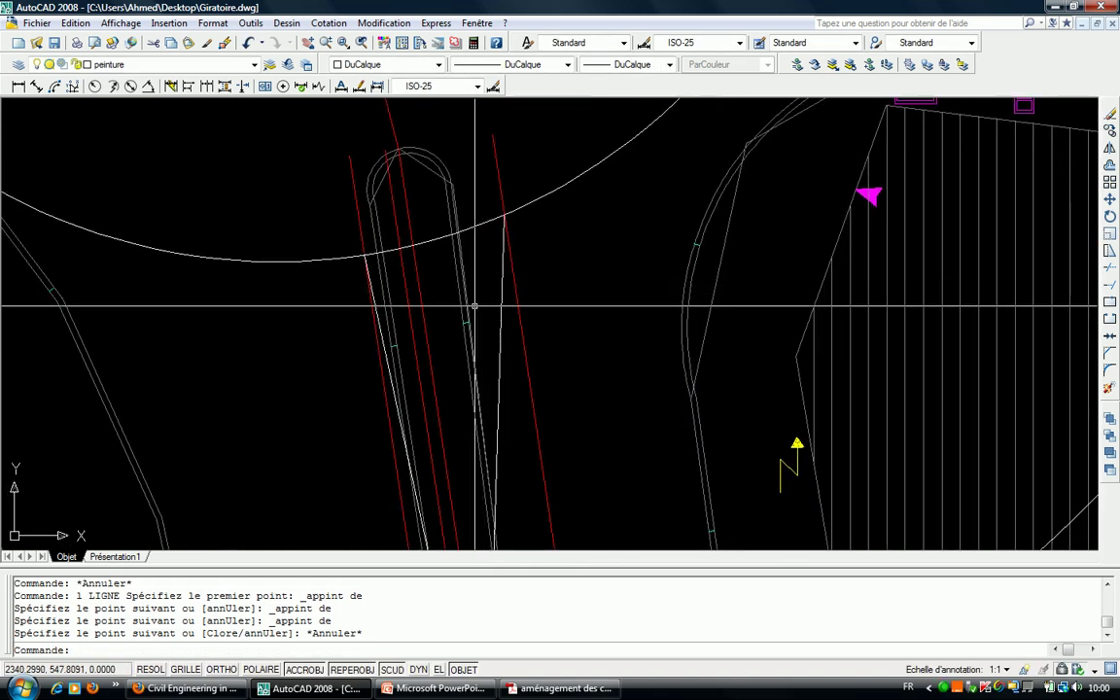
Erase the three construction lines and the helper arc.
middle_click_drag(484, 292, 458, 209)
scroll(458, 209, "down", 3)
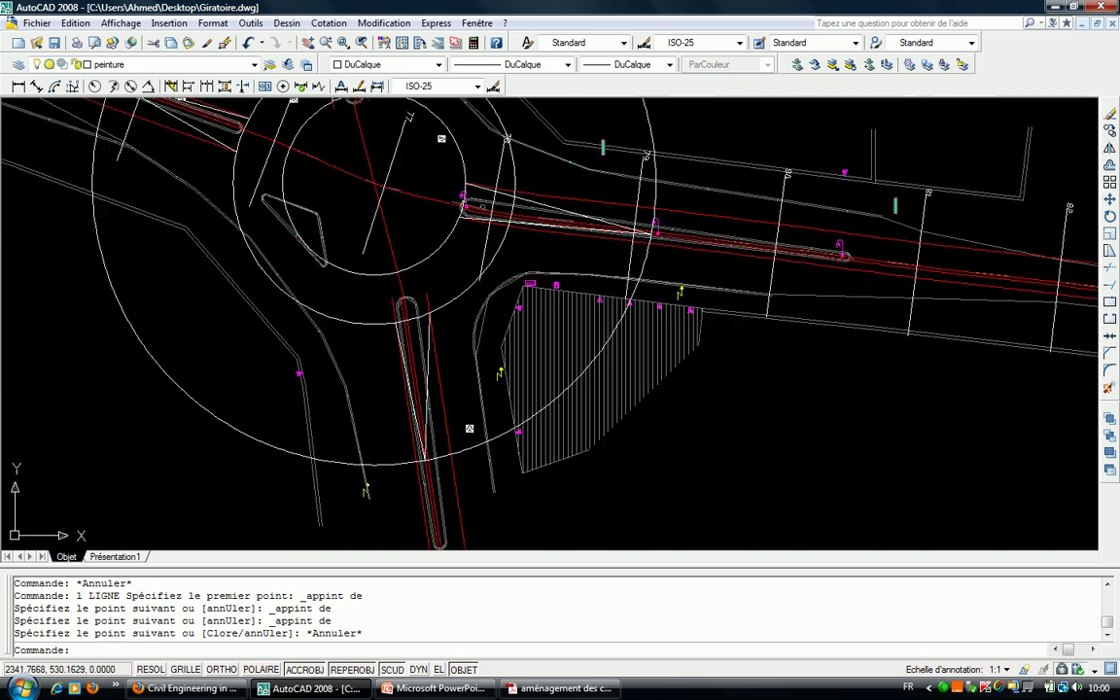
scroll(542, 213, "up", 3)
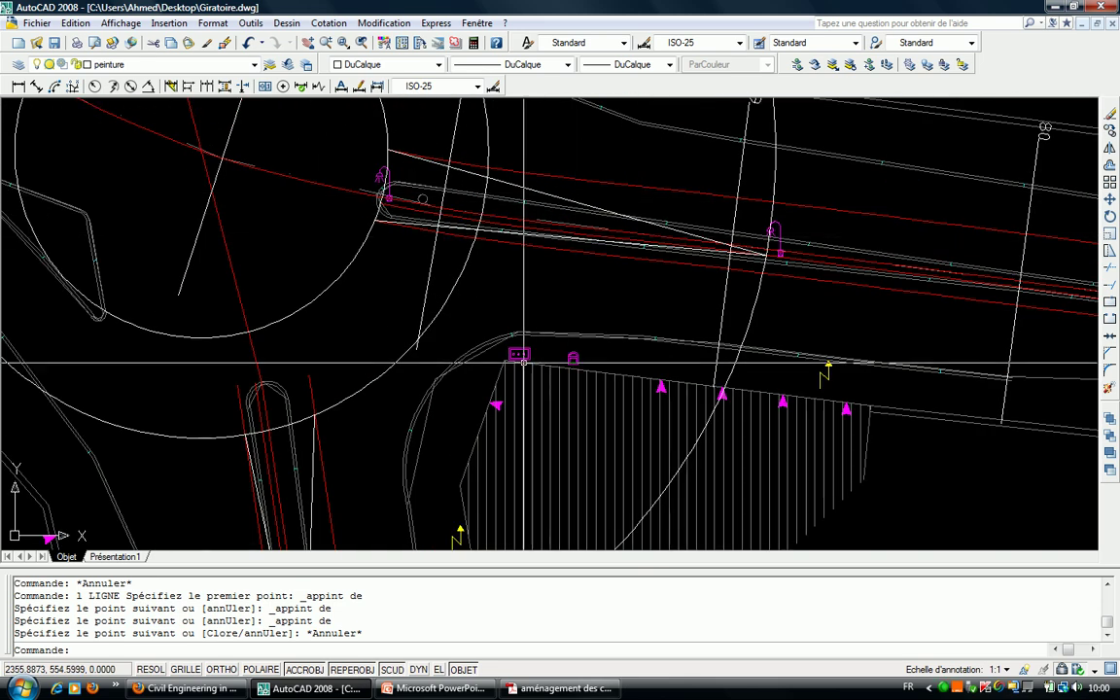
middle_click_drag(524, 362, 620, 330)
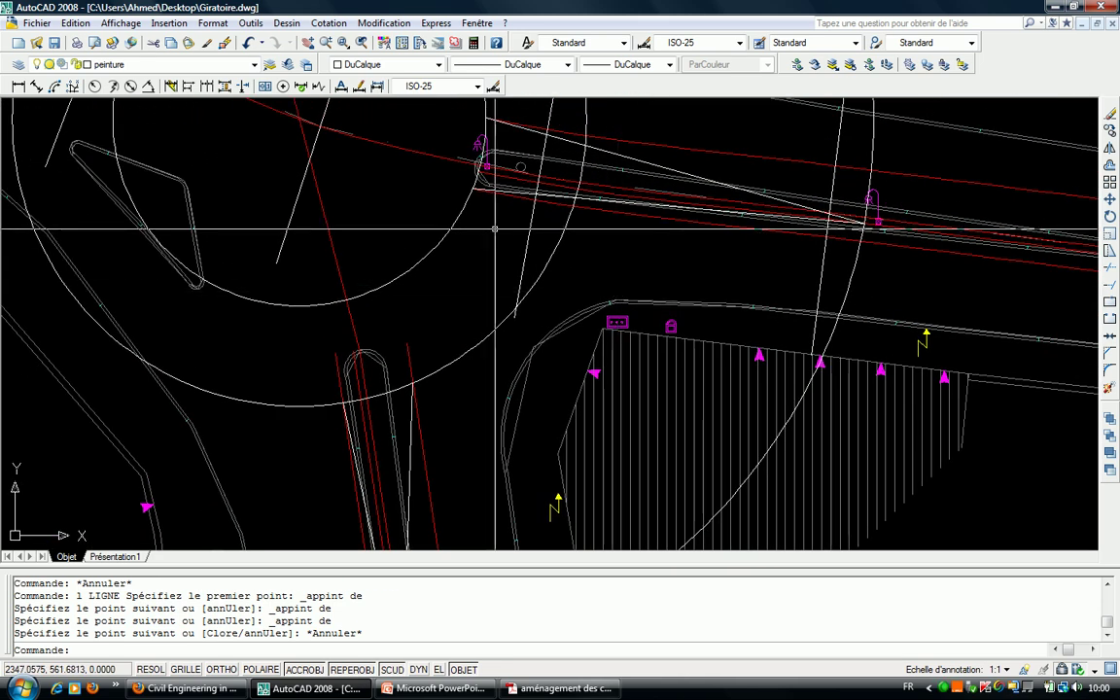
scroll(494, 228, "down", 3)
scroll(507, 375, "up", 3)
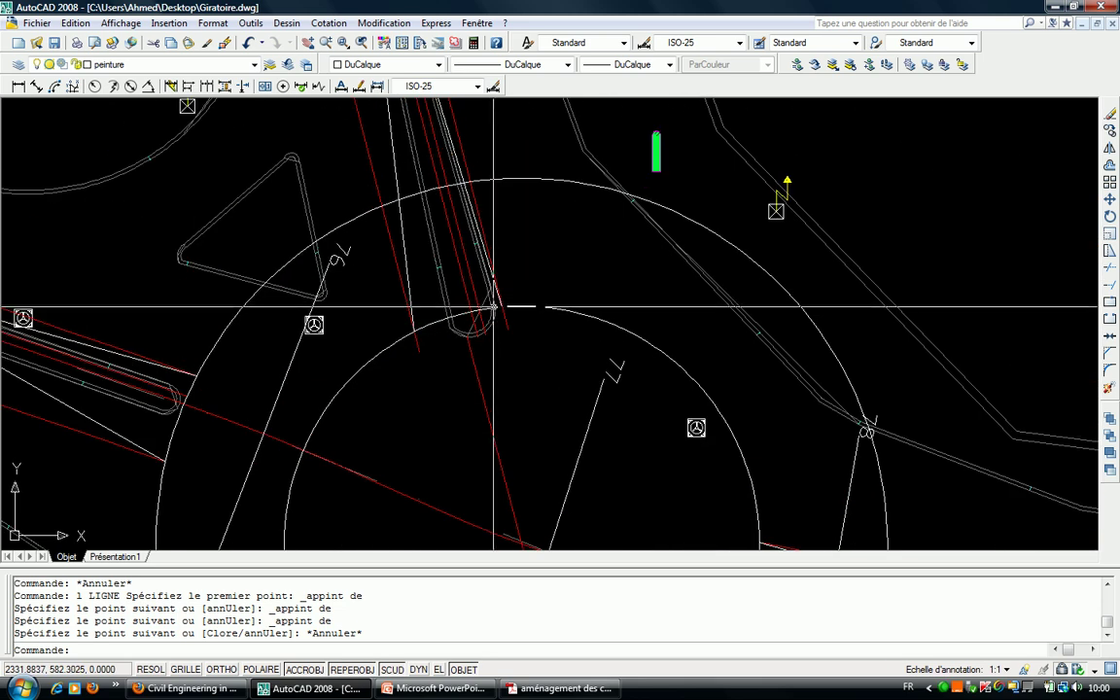
scroll(412, 316, "up", 2)
scroll(437, 360, "up", 2)
scroll(482, 155, "up", 2)
scroll(403, 120, "up", 2)
left_click(420, 124)
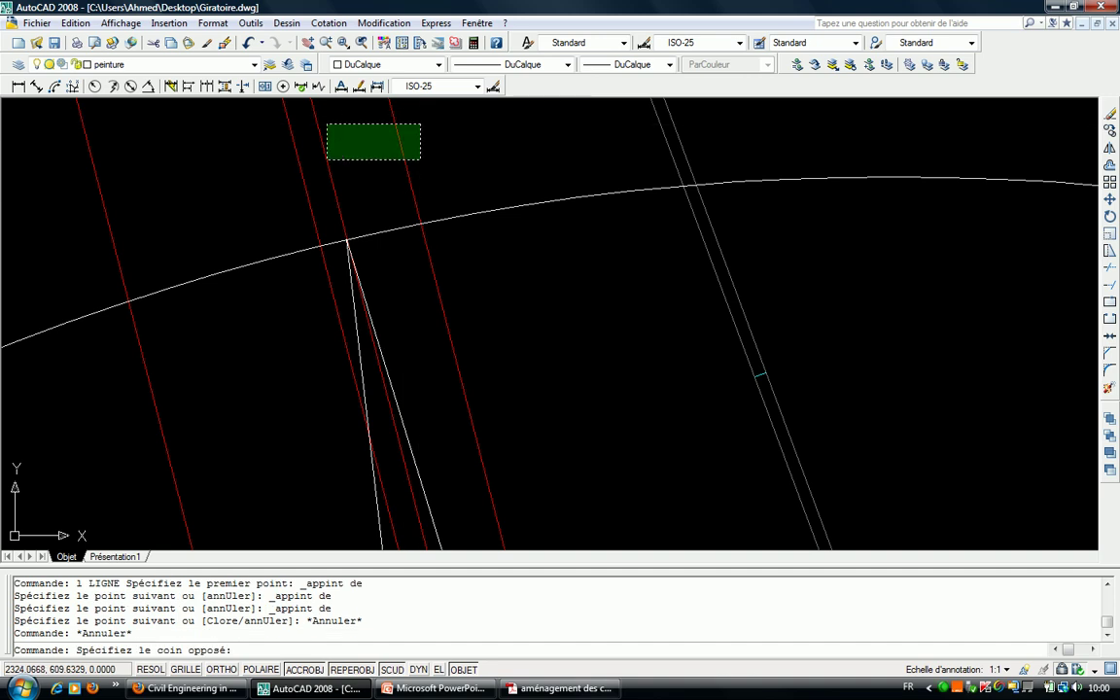
left_click(309, 167)
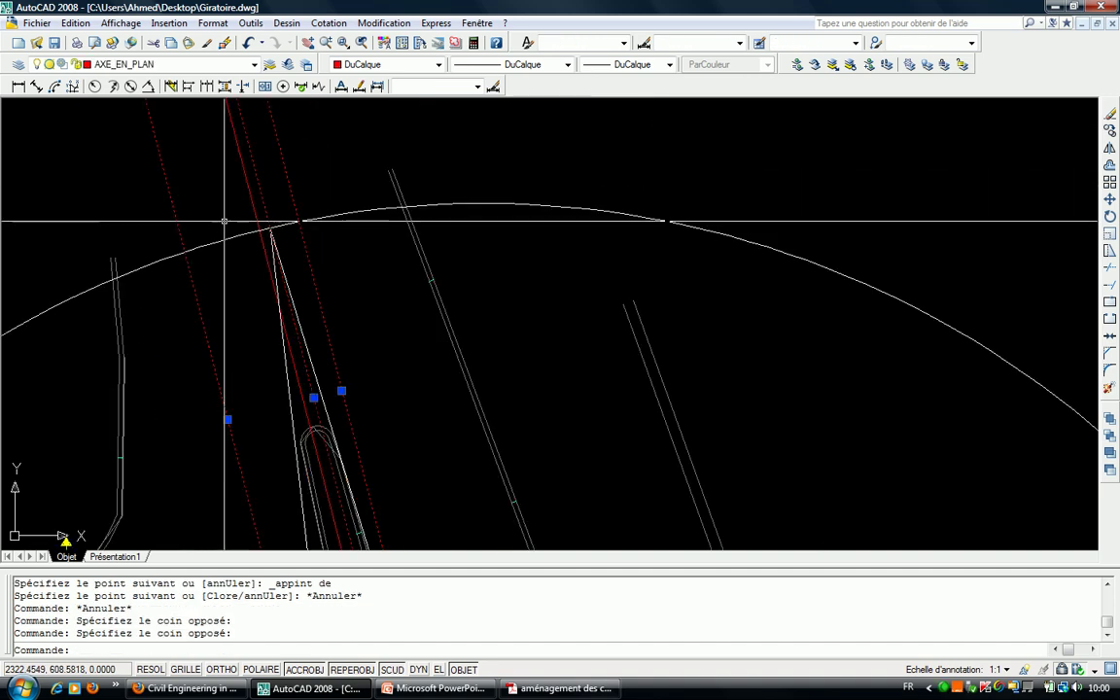
scroll(271, 140, "down", 2)
key("Delete")
left_click(267, 224)
left_click(210, 157)
key("Delete")
Erase the dotted axis line and a second red line.
scroll(242, 218, "down", 5)
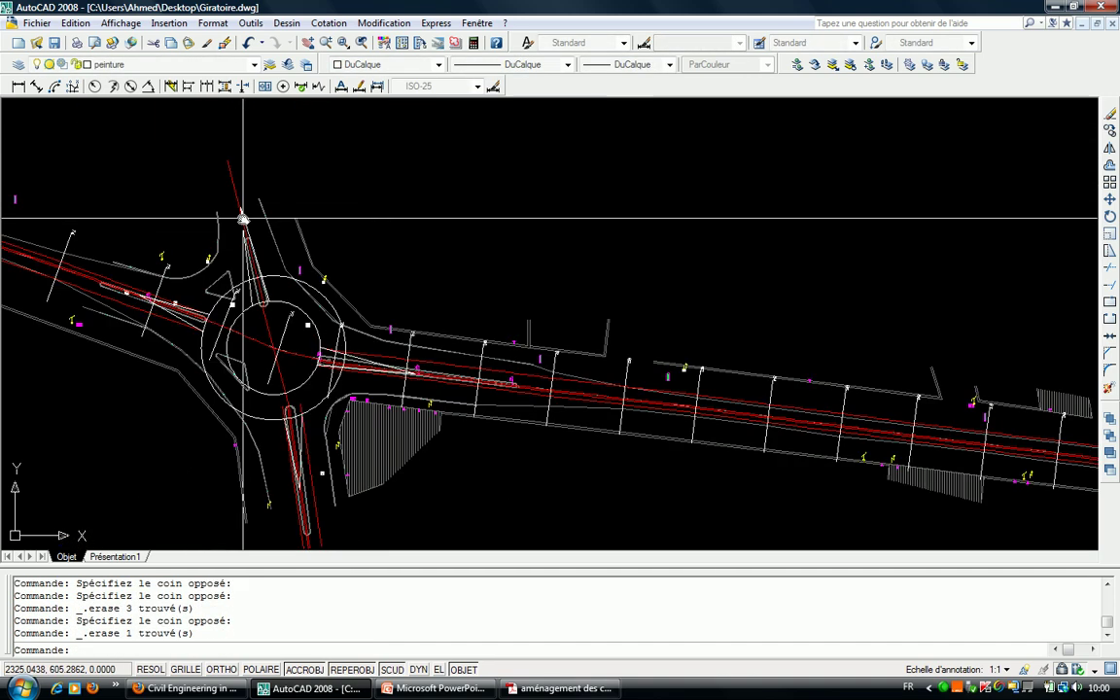
scroll(225, 190, "up", 3)
scroll(224, 190, "up", 2)
left_click(272, 173)
left_click(224, 122)
key("Delete")
left_click(291, 243)
left_click(233, 281)
key("Delete")
Erase three red axis offset lines.
scroll(233, 282, "down", 3)
scroll(97, 282, "up", 2)
scroll(474, 300, "down", 3)
scroll(565, 470, "up", 3)
scroll(522, 440, "up", 2)
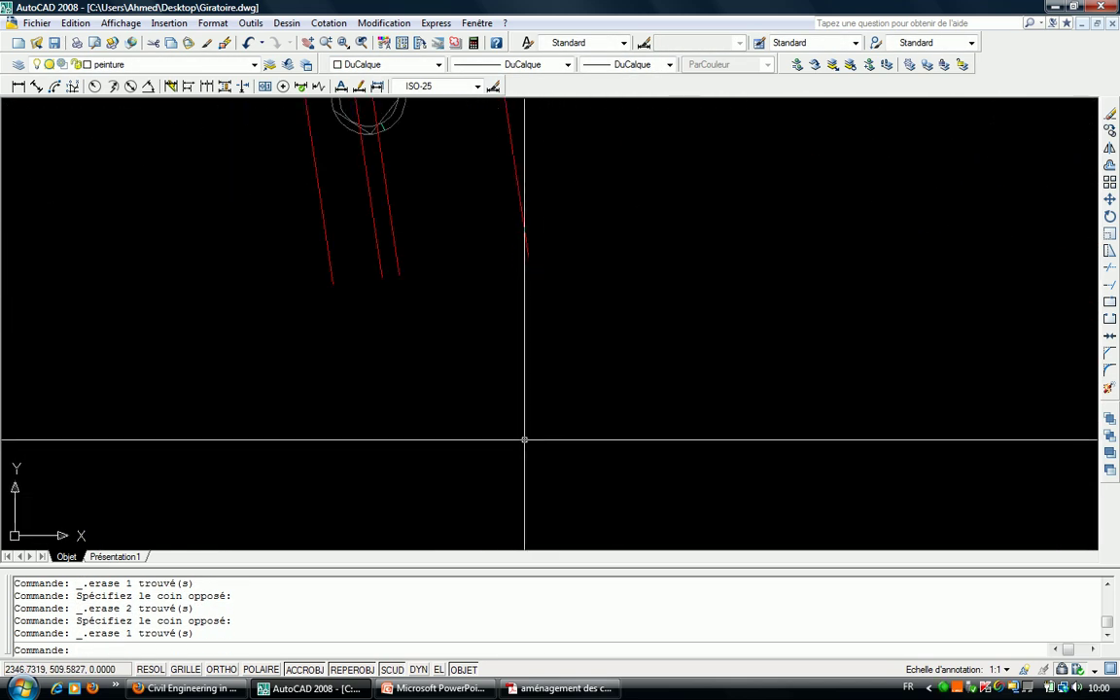
left_click(587, 429)
left_click(399, 244)
scroll(420, 337, "down", 2)
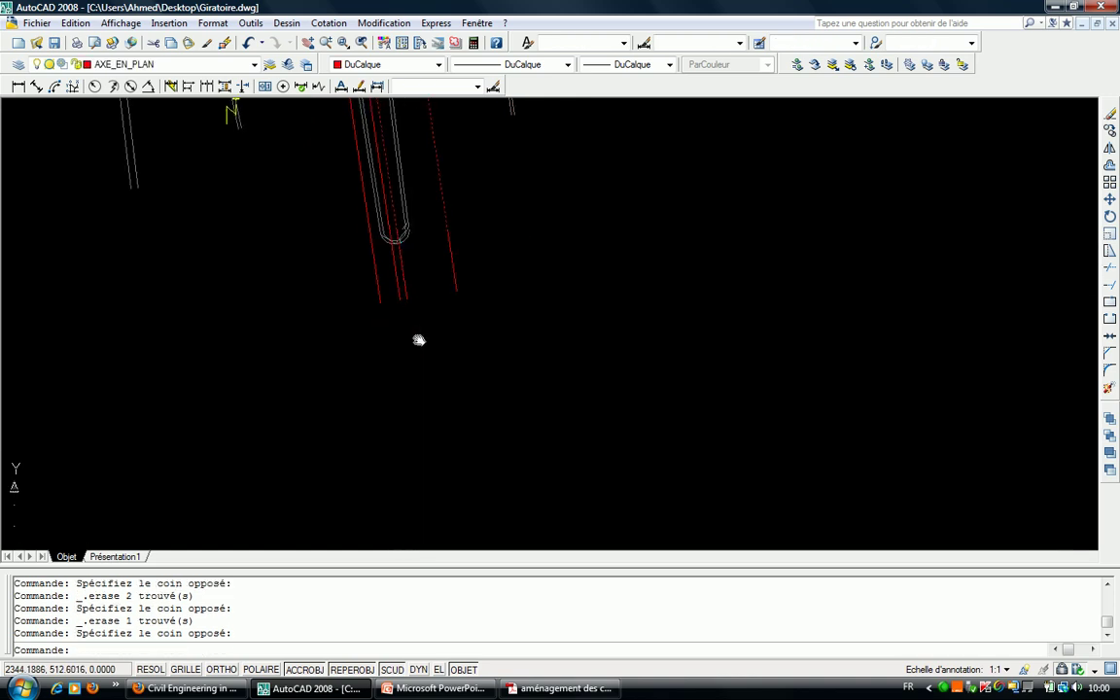
scroll(459, 499, "down", 2)
key("Escape")
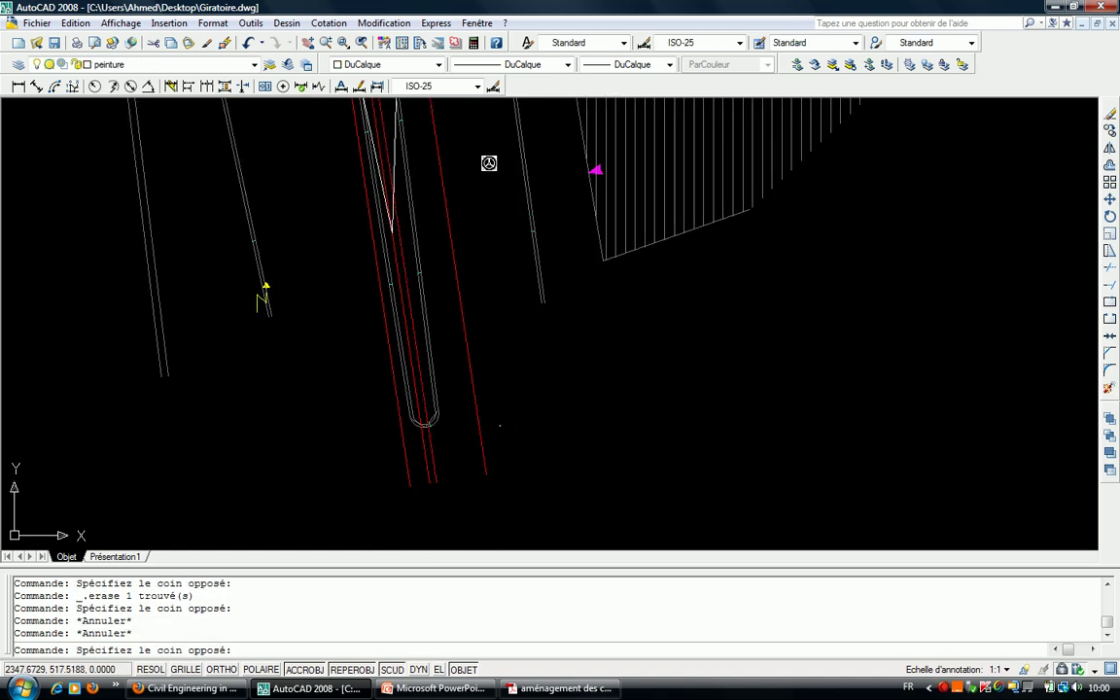
left_click(416, 455)
left_click(426, 444)
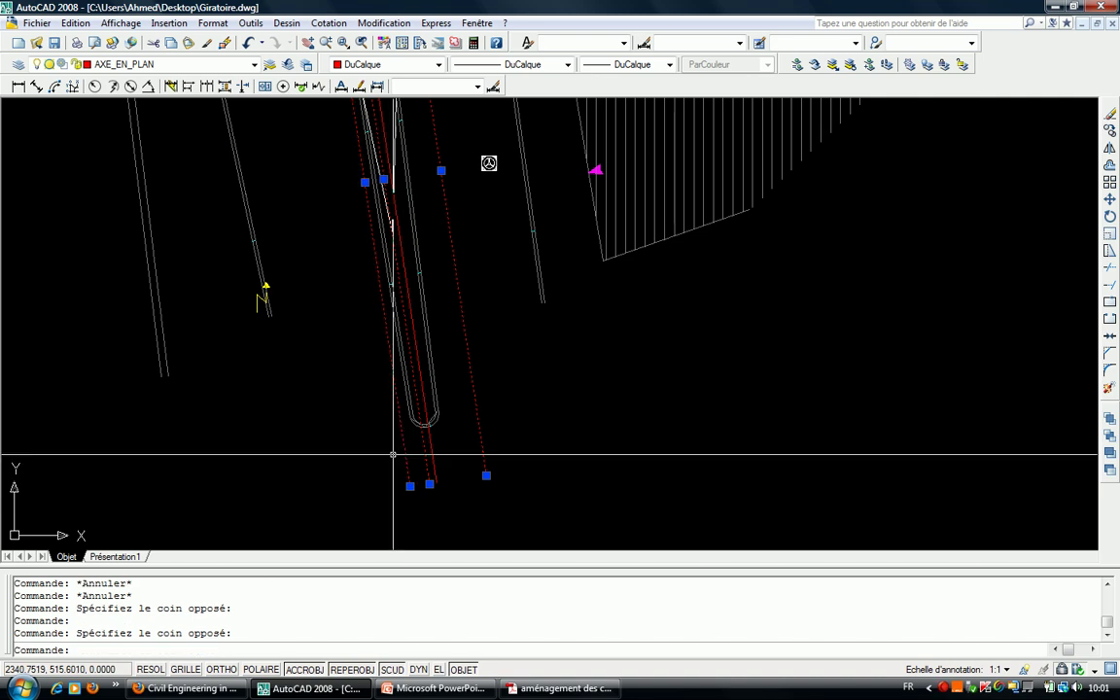
key("Delete")
Erase the remaining leftover red lines, including the one through the ring.
scroll(399, 418, "down", 5)
scroll(480, 321, "up", 3)
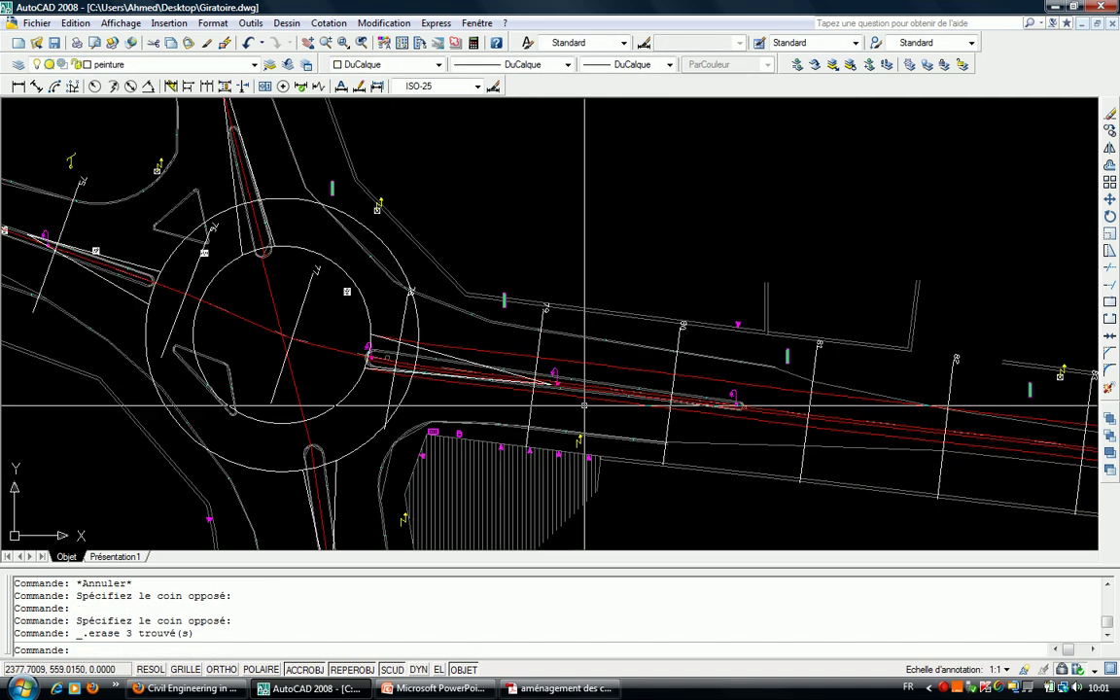
scroll(473, 316, "up", 2)
left_click(473, 316)
key("Delete")
left_click(434, 396)
key("Delete")
scroll(416, 369, "up", 3)
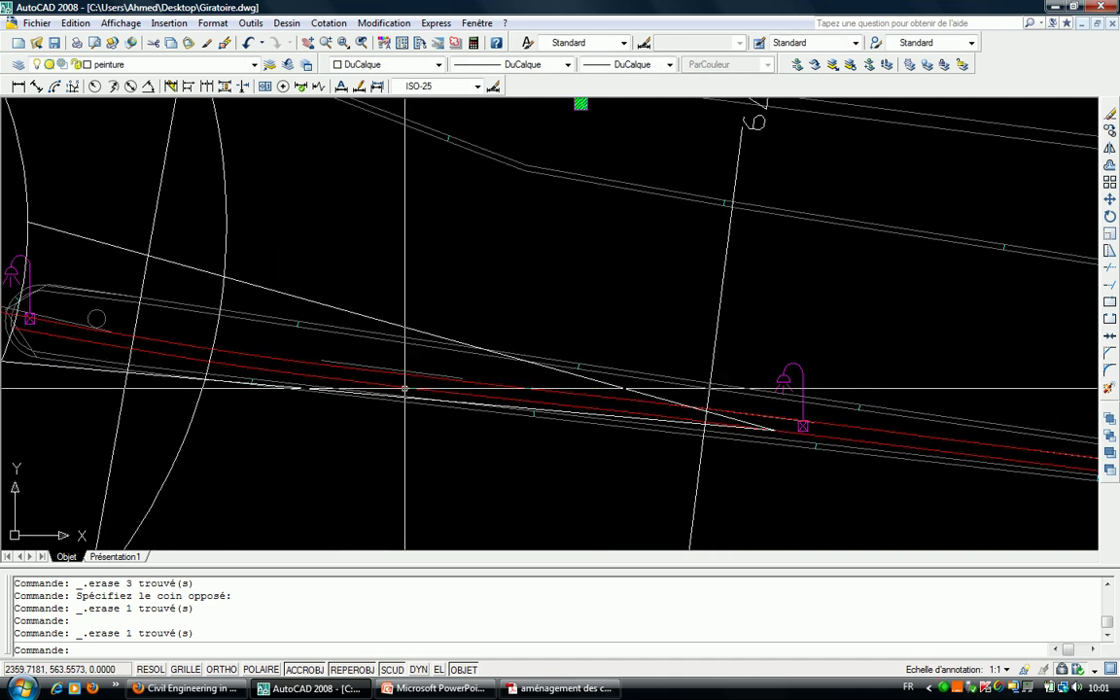
key("Delete")
scroll(406, 388, "down", 3)
scroll(334, 309, "up", 3)
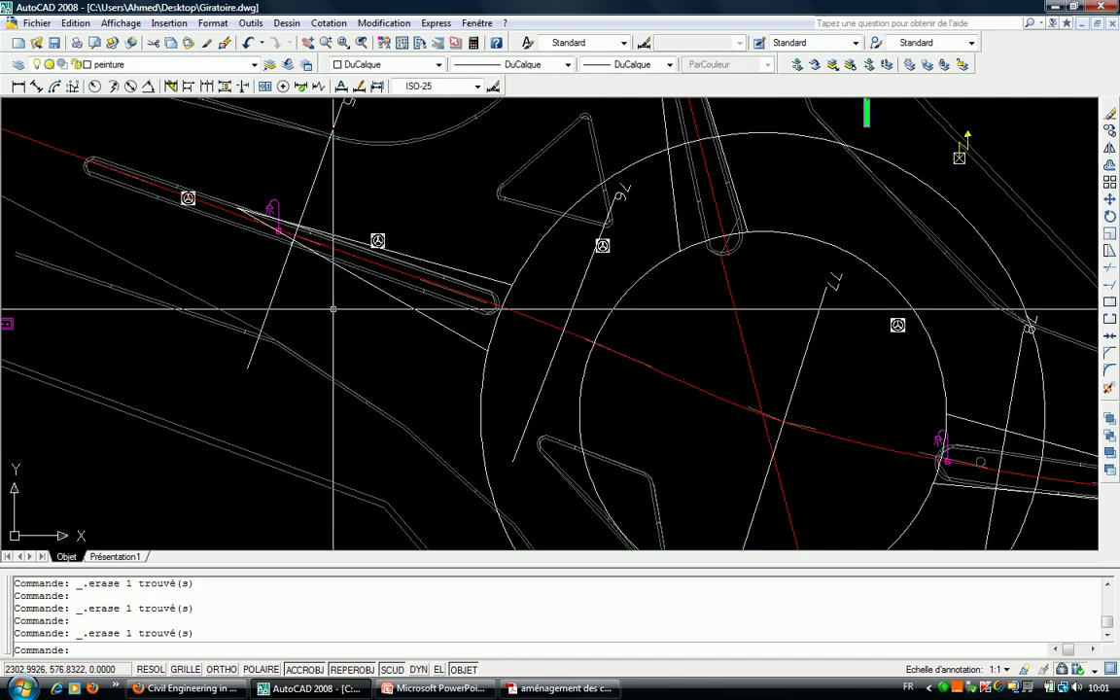
Zoom and pan to centre the roundabout around the east separator island.
scroll(333, 309, "down", 3)
scroll(393, 188, "up", 3)
scroll(392, 187, "up", 2)
scroll(456, 172, "up", 2)
scroll(342, 189, "down", 3)
scroll(433, 306, "up", 2)
scroll(368, 332, "up", 2)
scroll(400, 342, "up", 2)
scroll(378, 342, "down", 3)
scroll(388, 321, "up", 2)
scroll(396, 303, "up", 2)
scroll(396, 304, "up", 2)
scroll(395, 304, "down", 3)
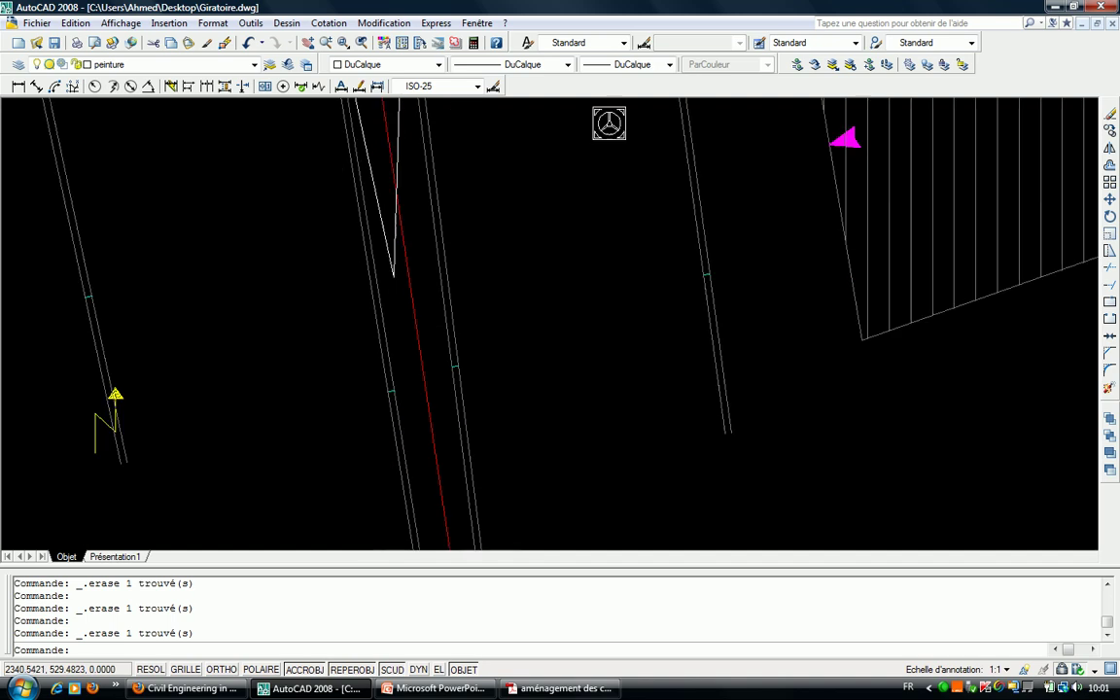
scroll(409, 388, "up", 2)
scroll(337, 277, "up", 2)
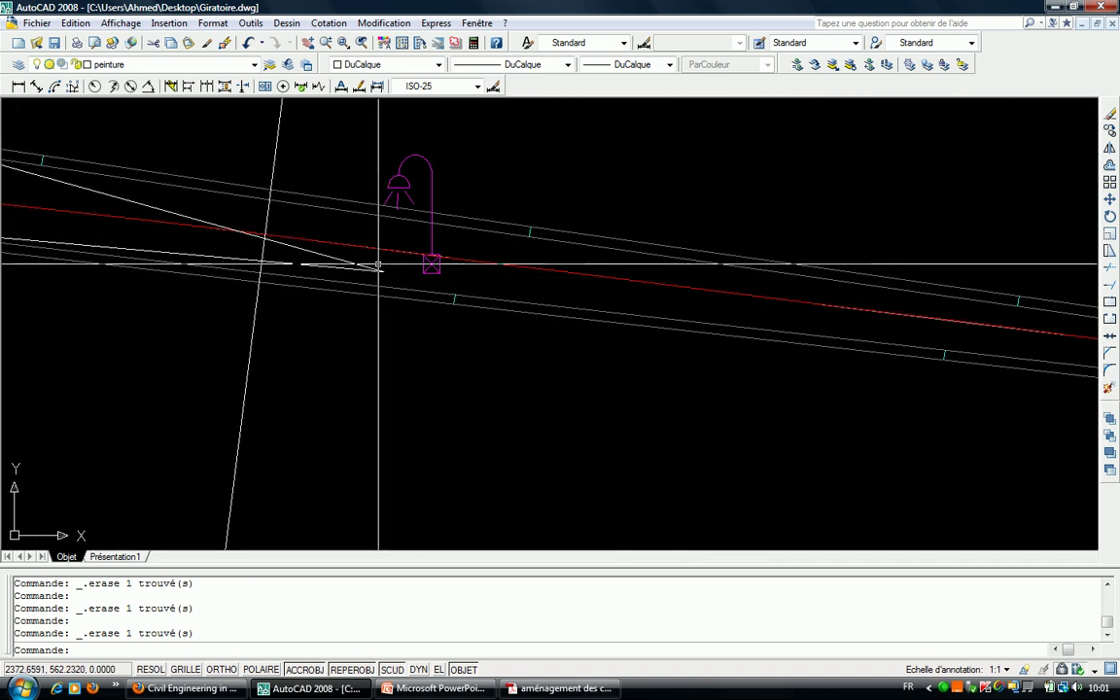
scroll(380, 264, "down", 2)
scroll(525, 242, "down", 2)
middle_click_drag(590, 280, 645, 264)
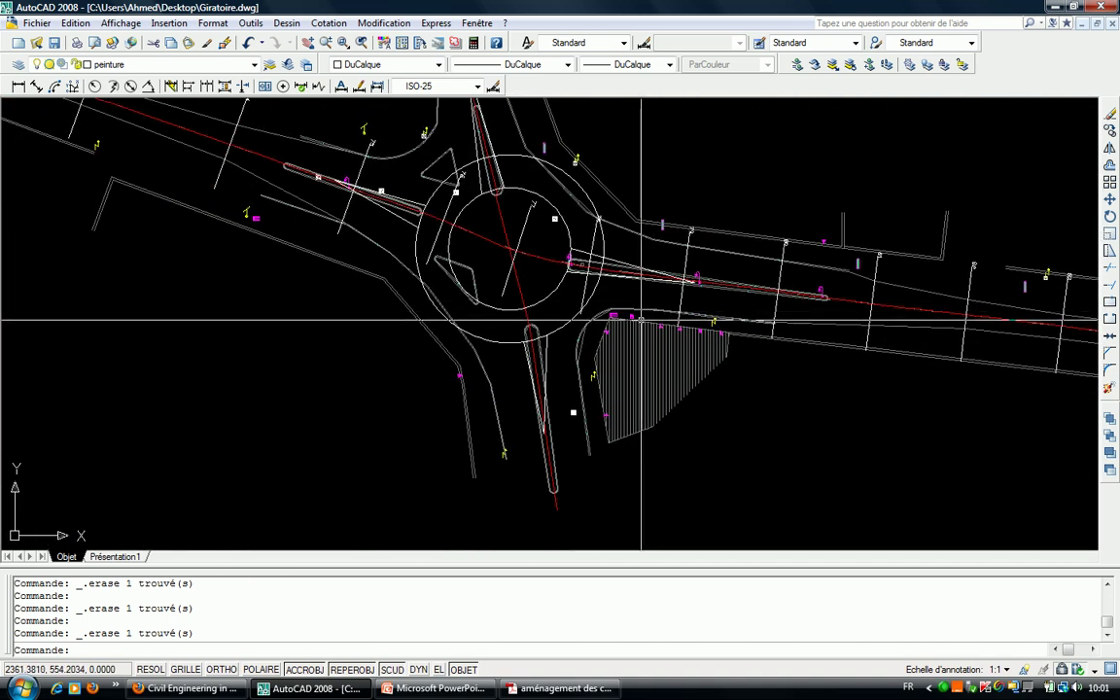
scroll(460, 242, "up", 1)
scroll(465, 236, "up", 2)
middle_click_drag(528, 245, 512, 290)
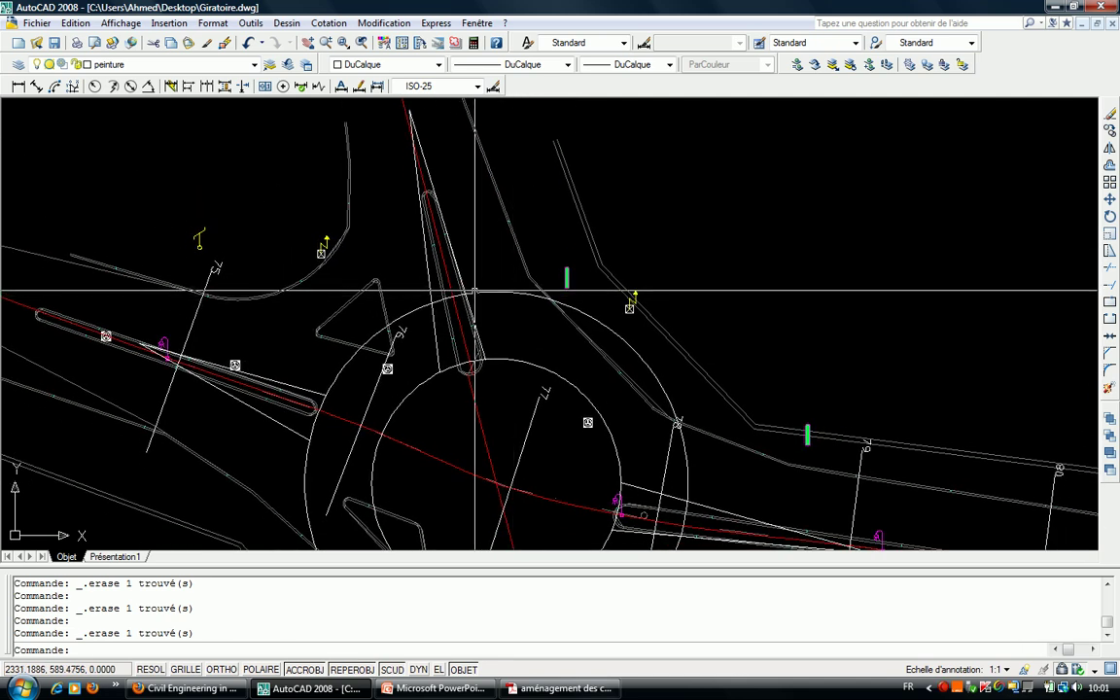
middle_click_drag(461, 321, 505, 170)
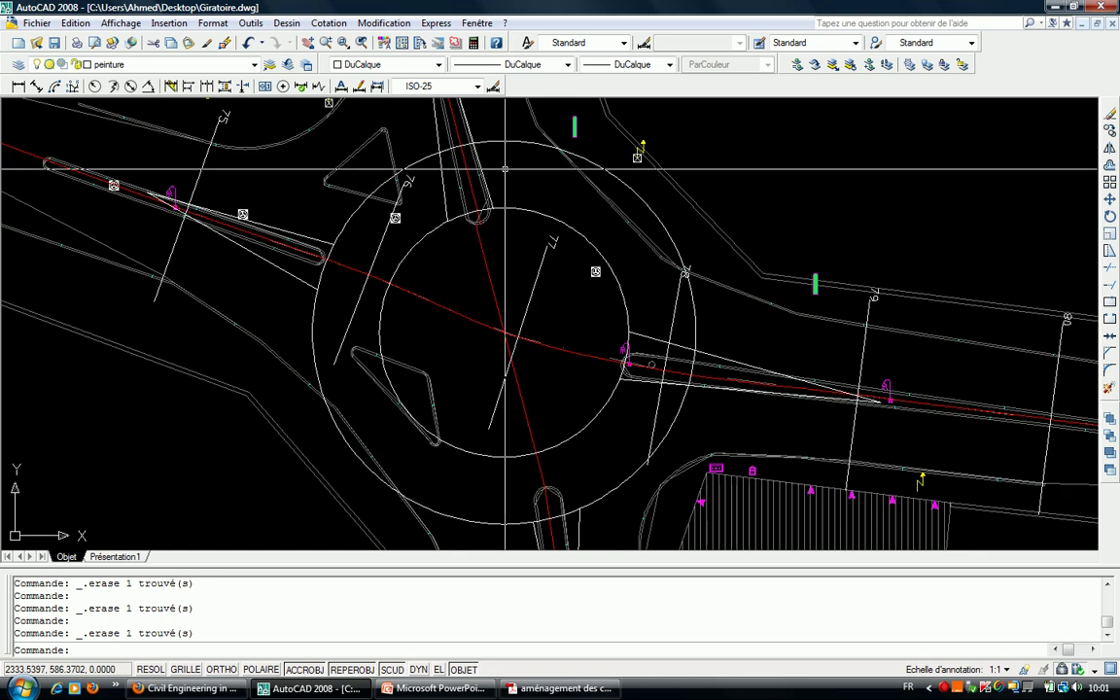
middle_click_drag(724, 381, 575, 331)
scroll(552, 317, "up", 3)
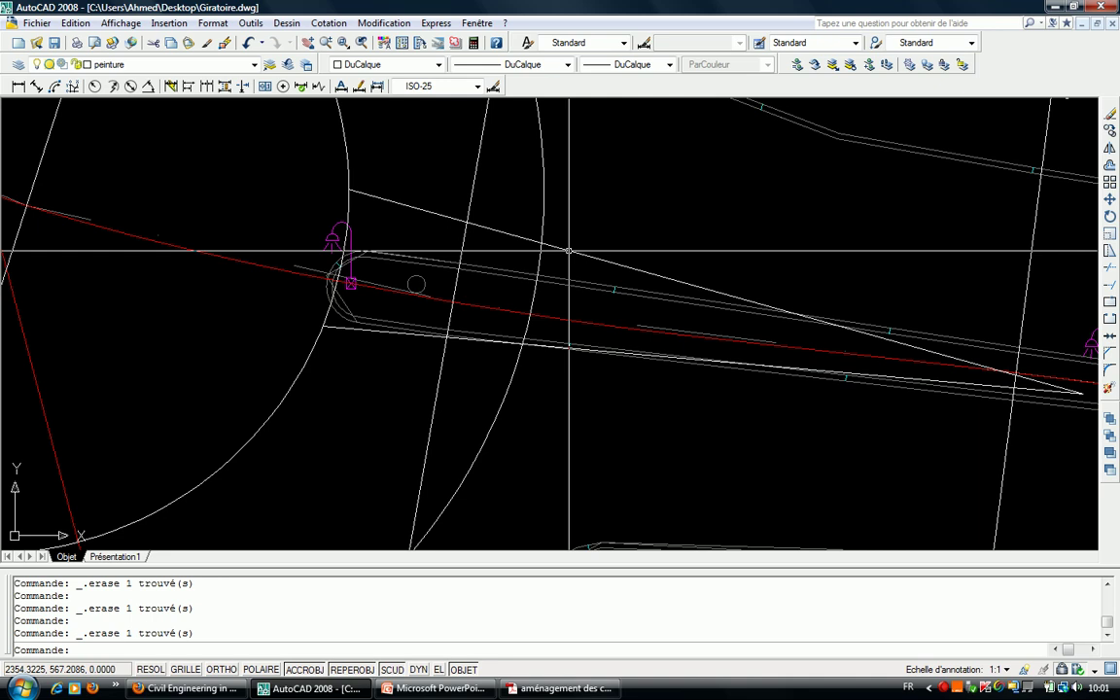
Undo the last two erasures with Ctrl+Z to restore the red offset lines.
key("ctrl+z")
key("ctrl+z")
key("ctrl+z")
key("ctrl+z")
key("ctrl+z")
key("ctrl+z")
key("ctrl+z")
key("ctrl+z")
key("ctrl+z")
key("ctrl+z")
key("ctrl+z")
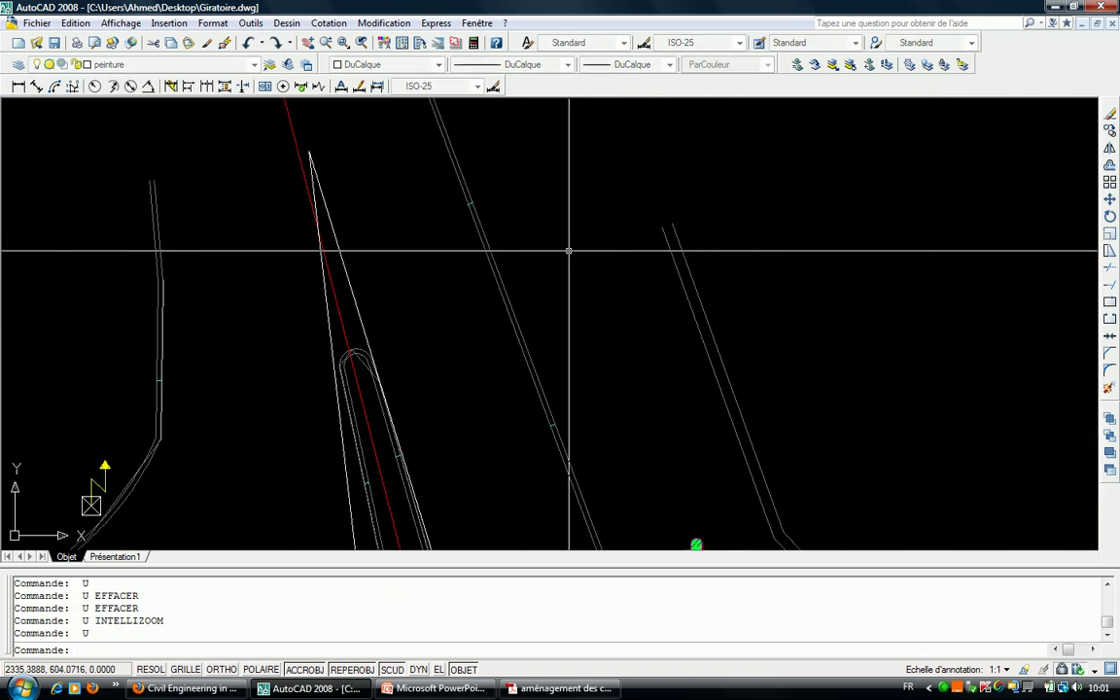
key("ctrl+z")
scroll(569, 250, "down", 5)
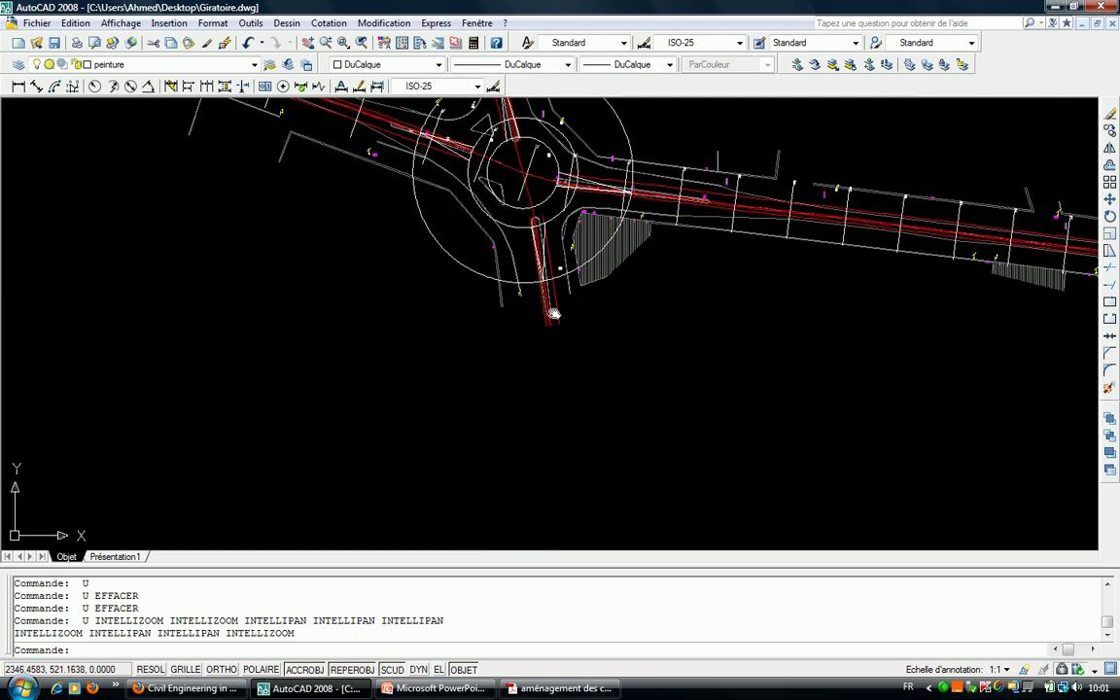
scroll(681, 311, "up", 2)
scroll(739, 326, "up", 1)
scroll(759, 332, "up", 1)
Stretch the slanted east island line's endpoint onto the outer ring circle.
scroll(758, 333, "up", 4)
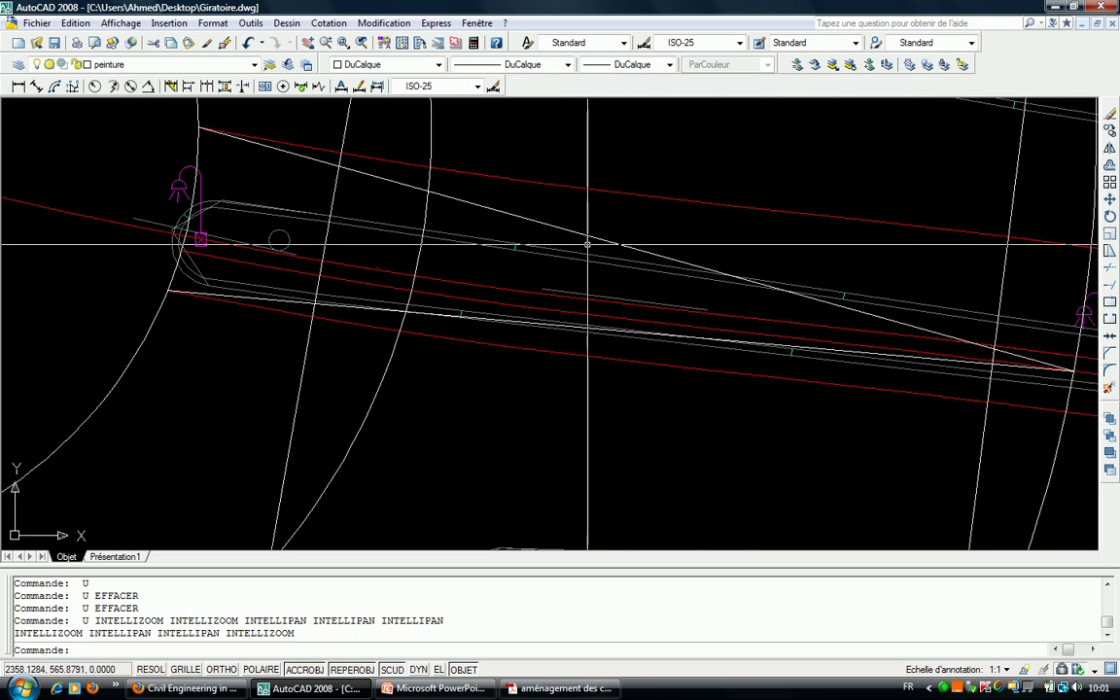
left_click(572, 231)
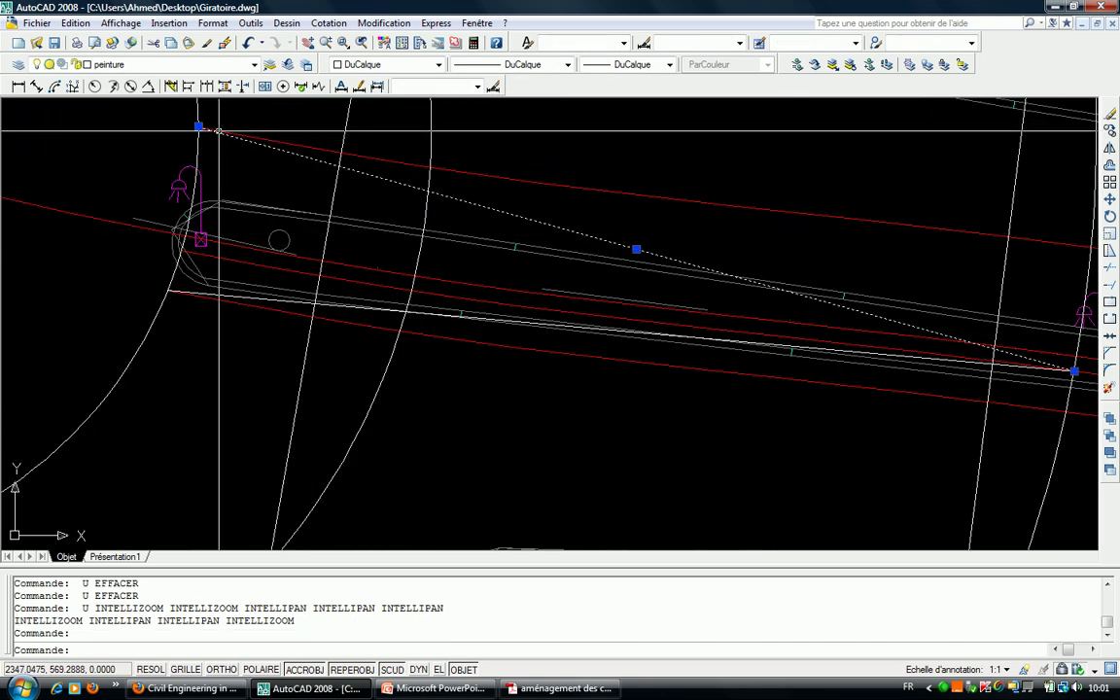
scroll(219, 129, "down", 5)
scroll(320, 194, "up", 2)
scroll(376, 233, "up", 1)
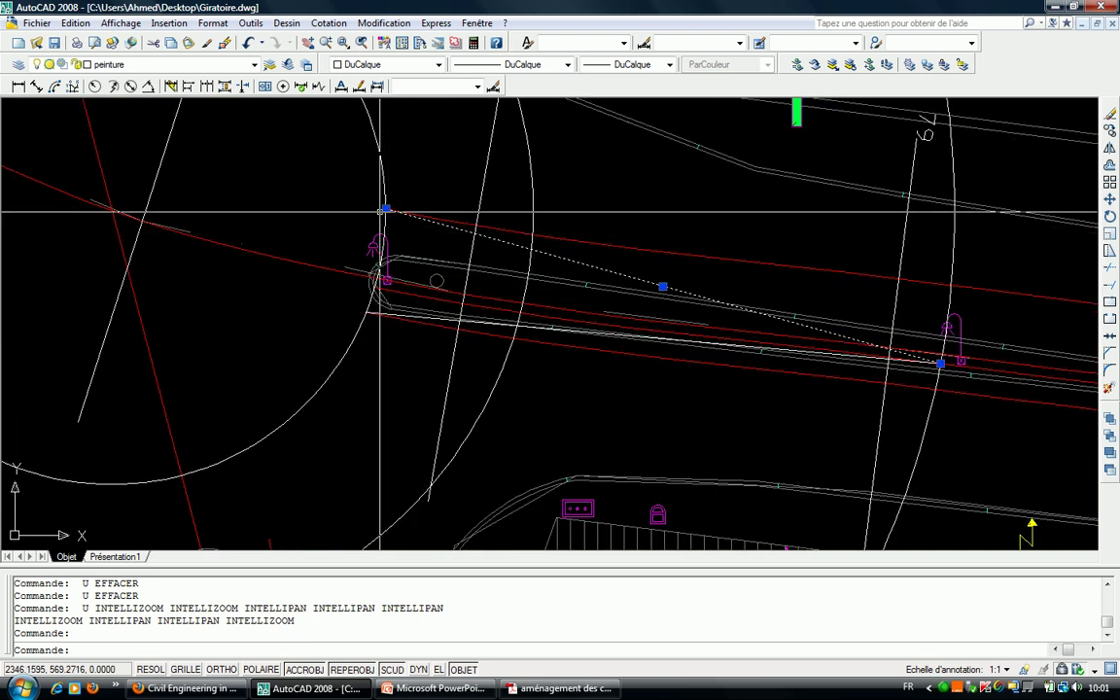
left_click(387, 209)
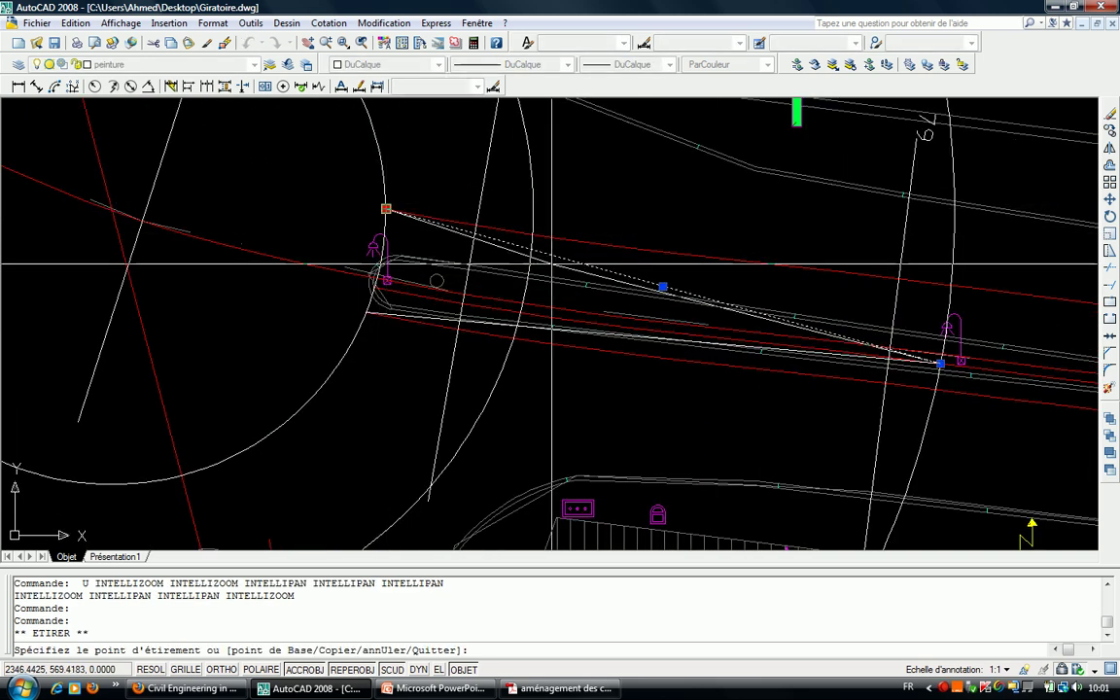
left_click(532, 234)
left_click(411, 320)
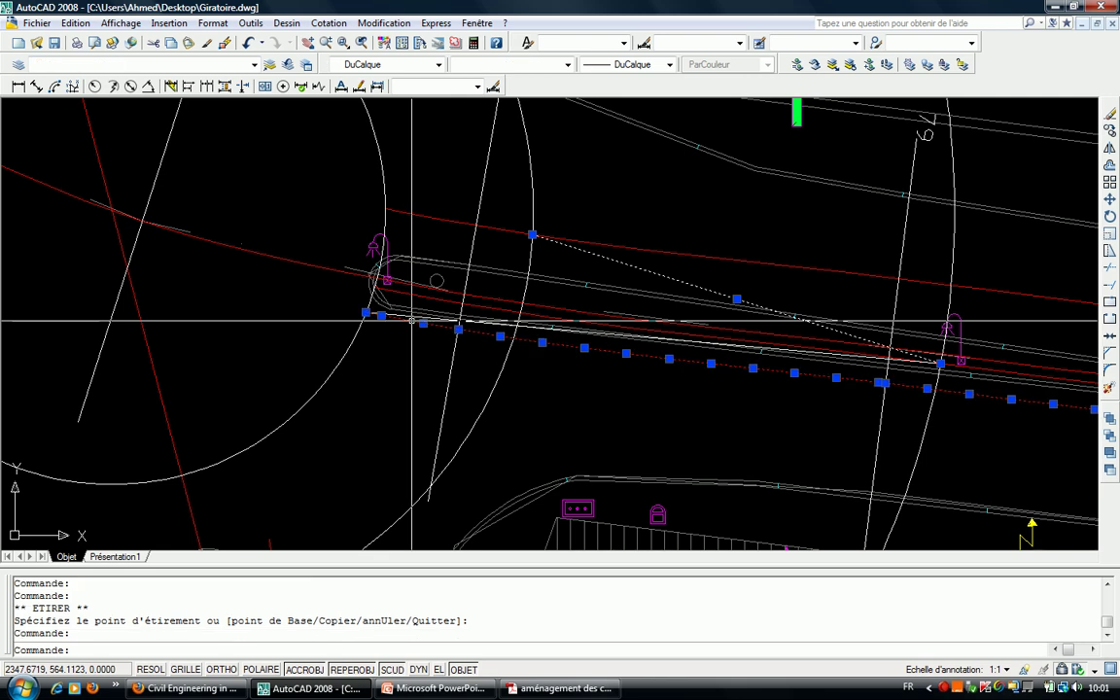
key("Escape")
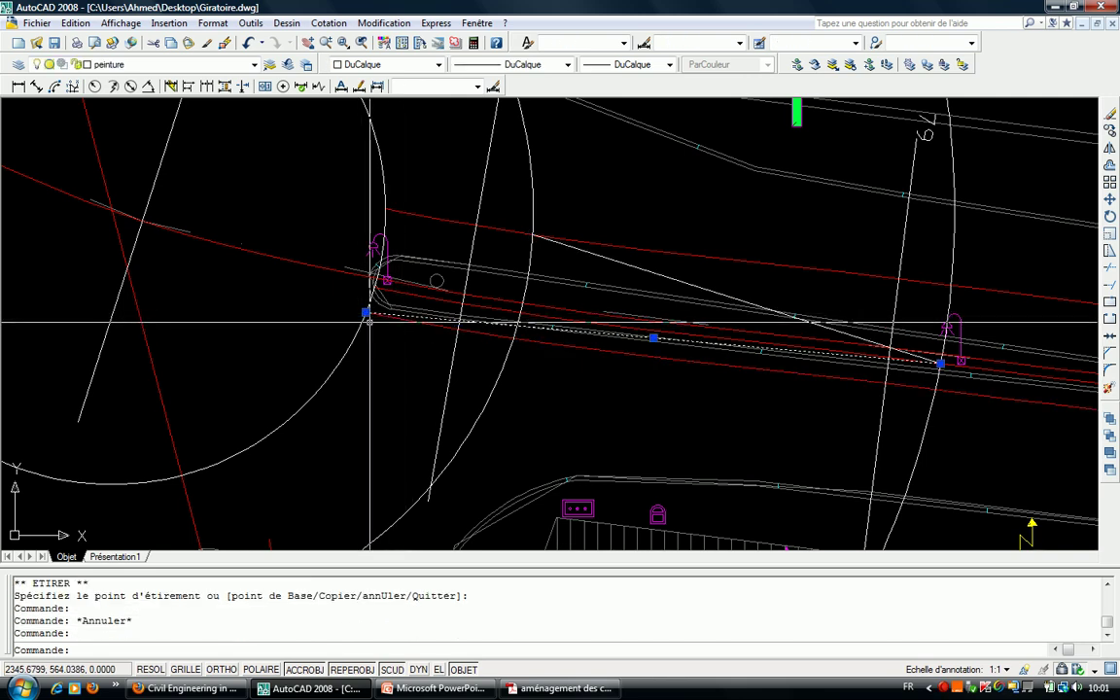
Move the lower island line's endpoint to a new point.
left_click(366, 312)
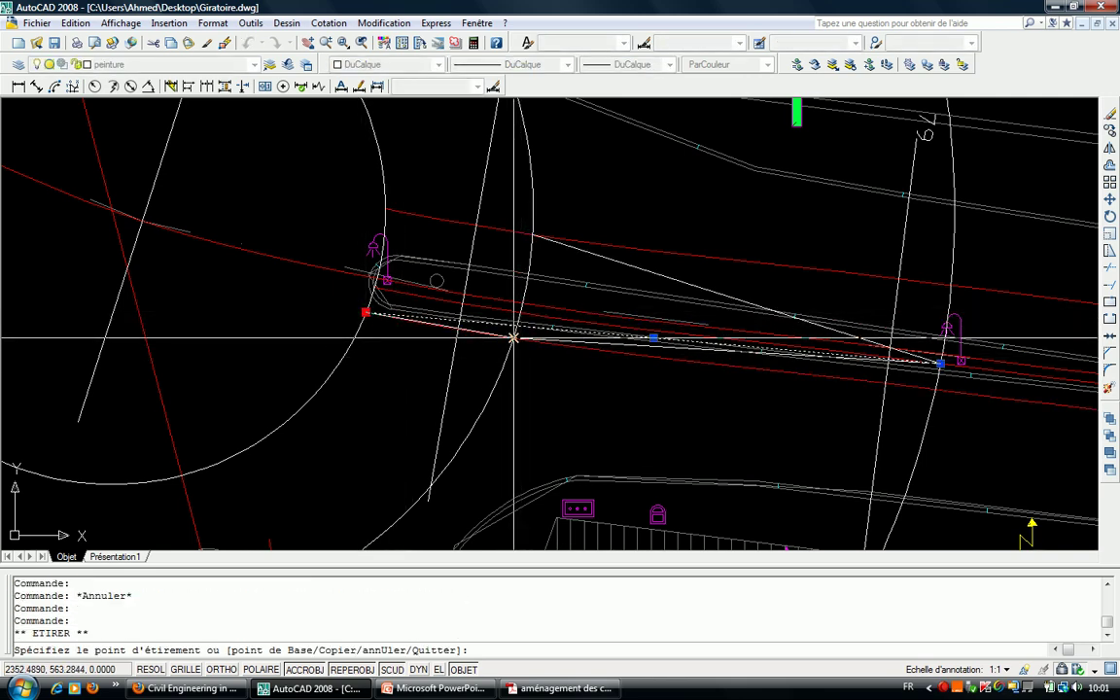
left_click(512, 338)
key("Escape")
scroll(553, 268, "down", 4)
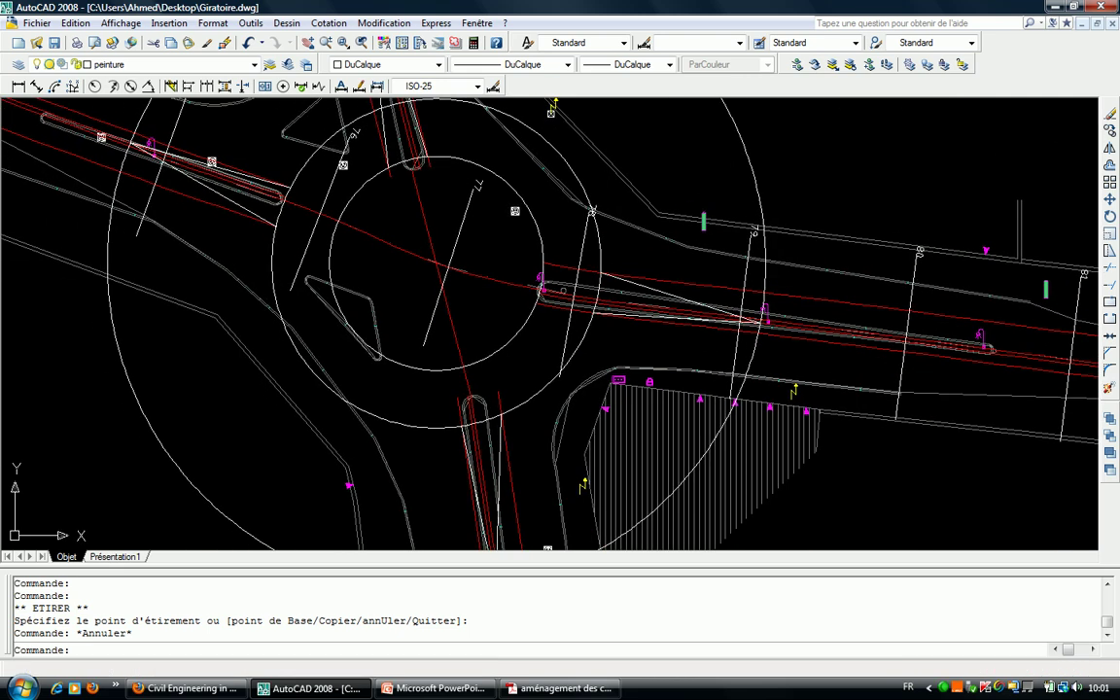
scroll(441, 209, "up", 5)
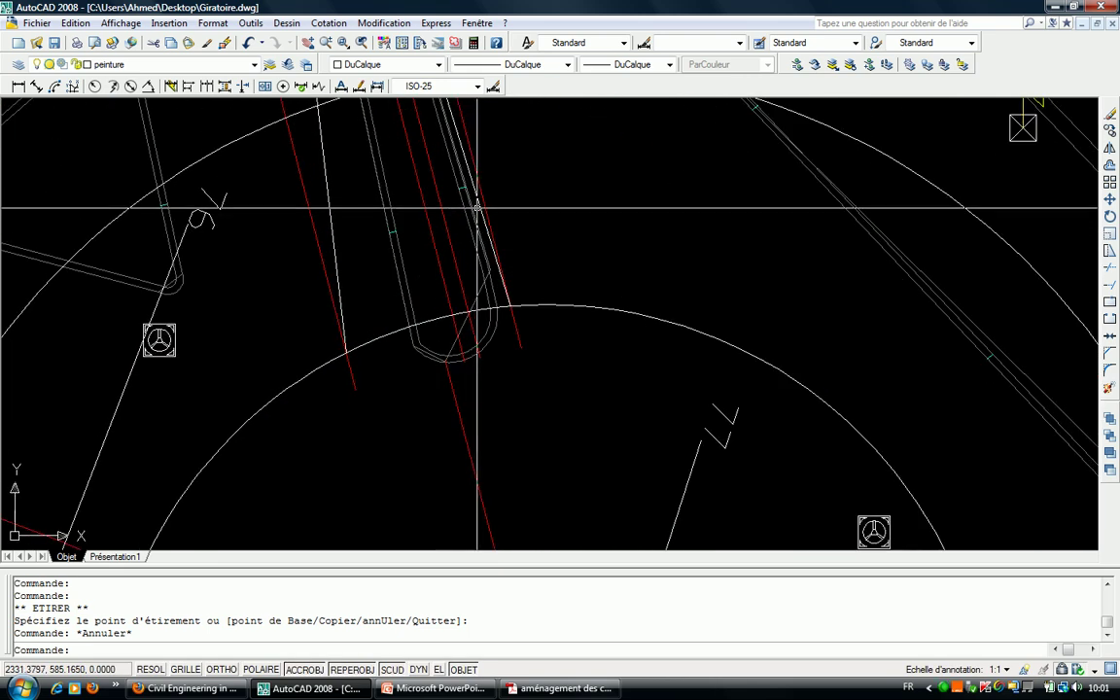
Attempt to stretch the south island's slanted line end, then cancel the stretch.
left_click(477, 207)
left_click(511, 305)
scroll(433, 255, "down", 2)
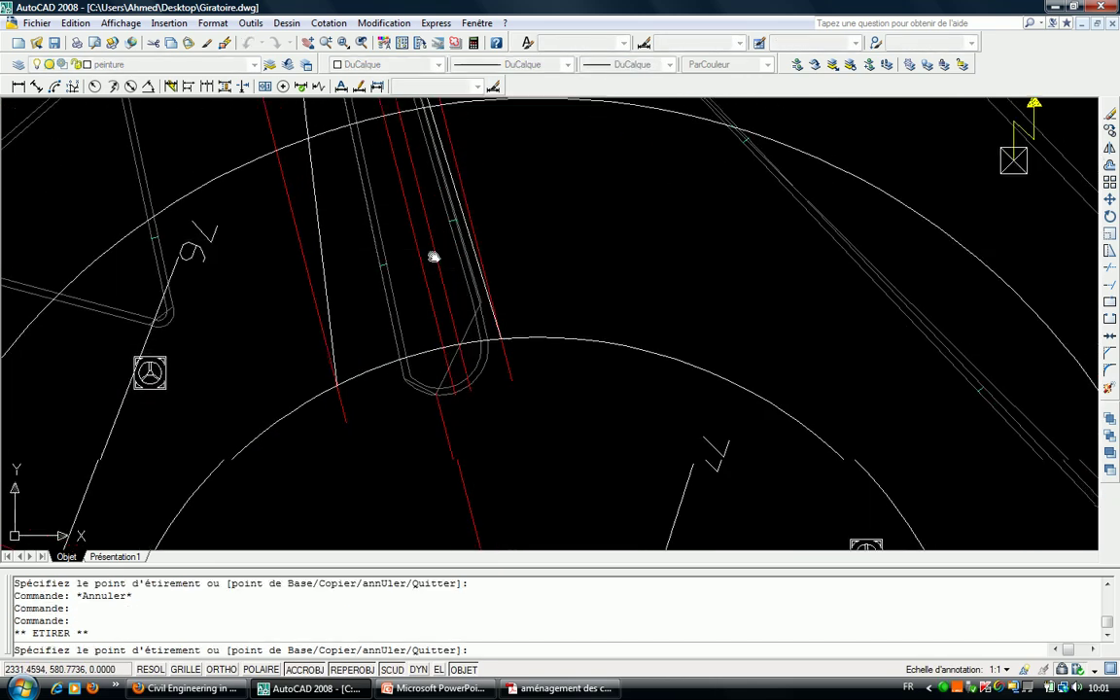
scroll(479, 482, "up", 4)
scroll(399, 239, "down", 3)
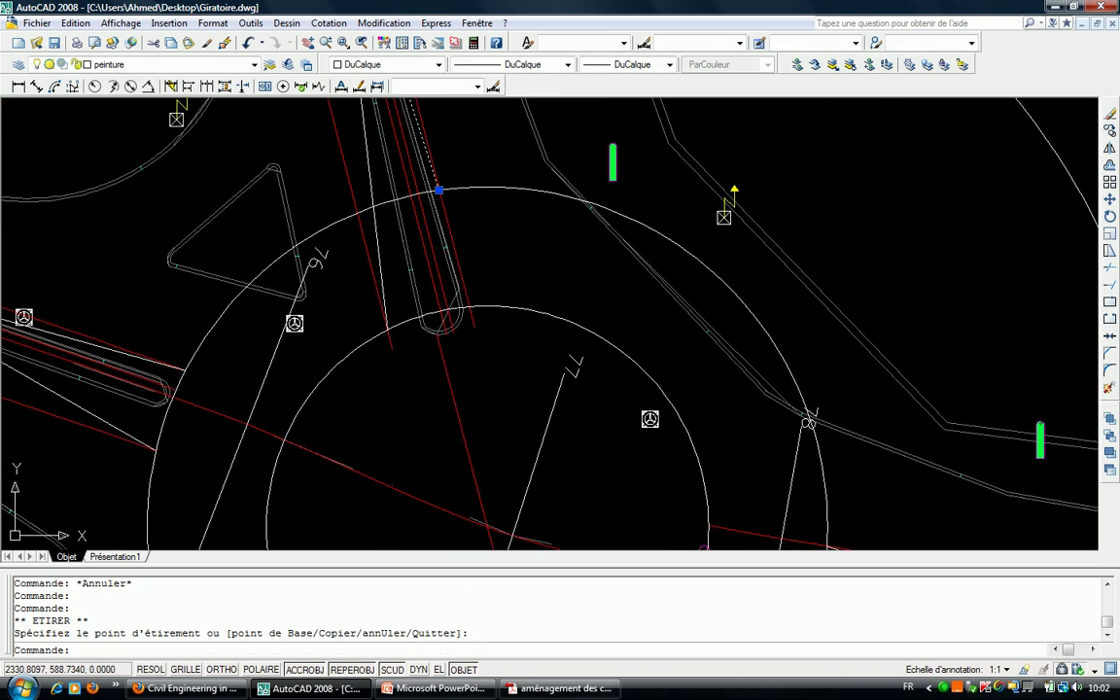
middle_click_drag(386, 301, 391, 281)
left_click(392, 313)
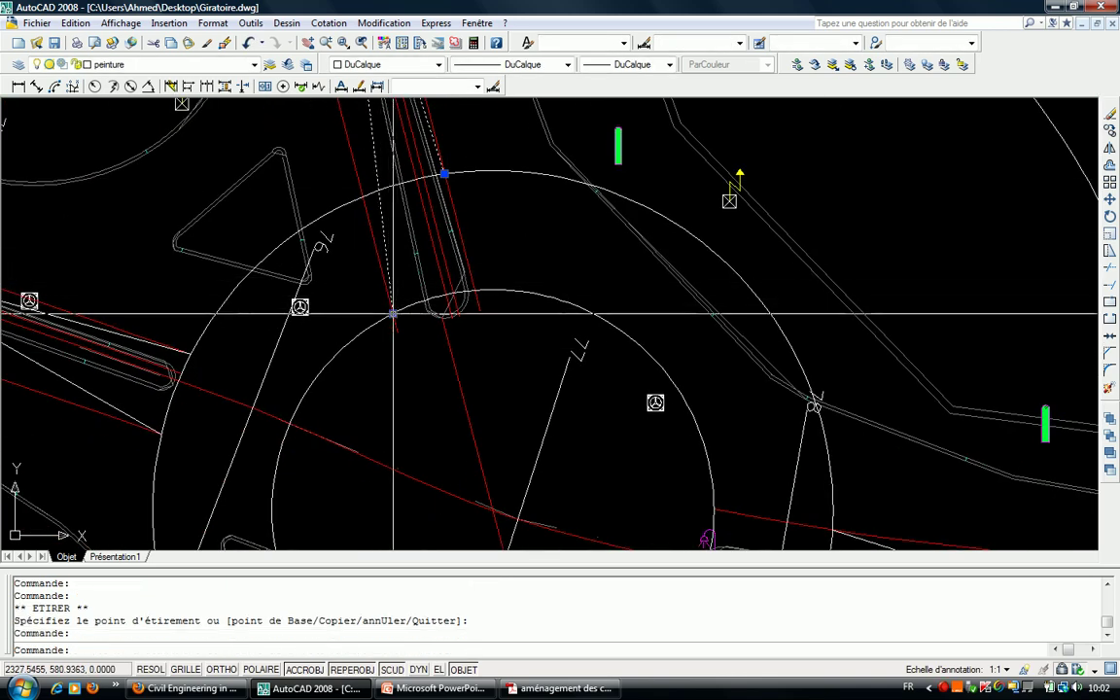
key("Escape")
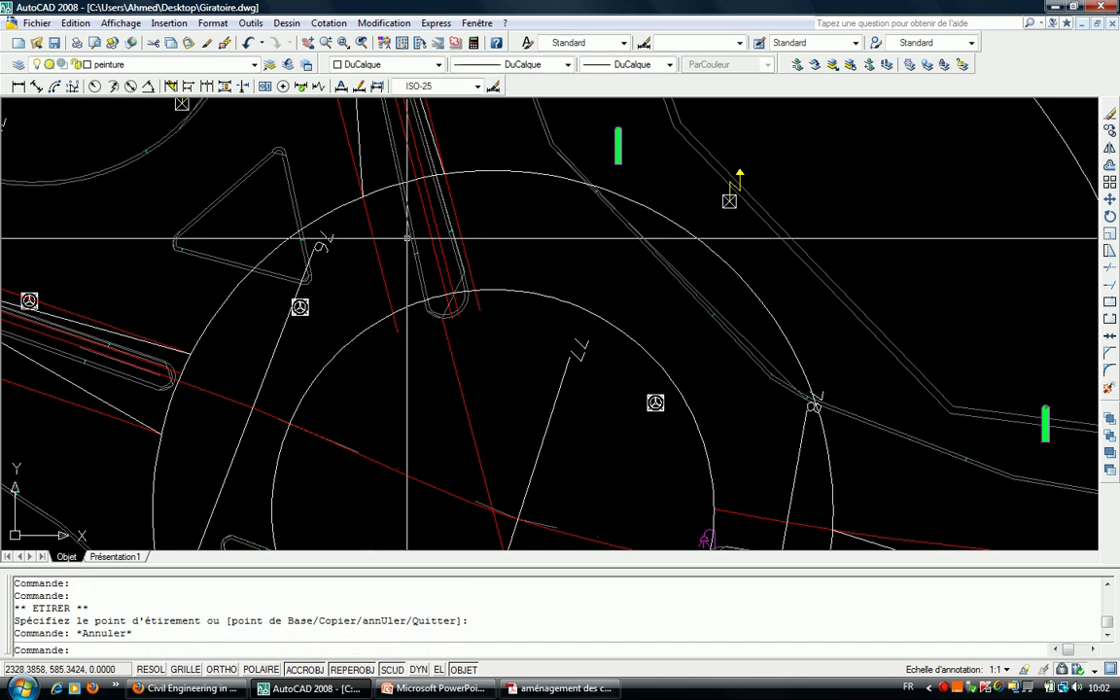
Reframe the view to show the whole roundabout and hatched area.
scroll(363, 192, "down", 3)
scroll(397, 139, "up", 2)
scroll(413, 220, "up", 3)
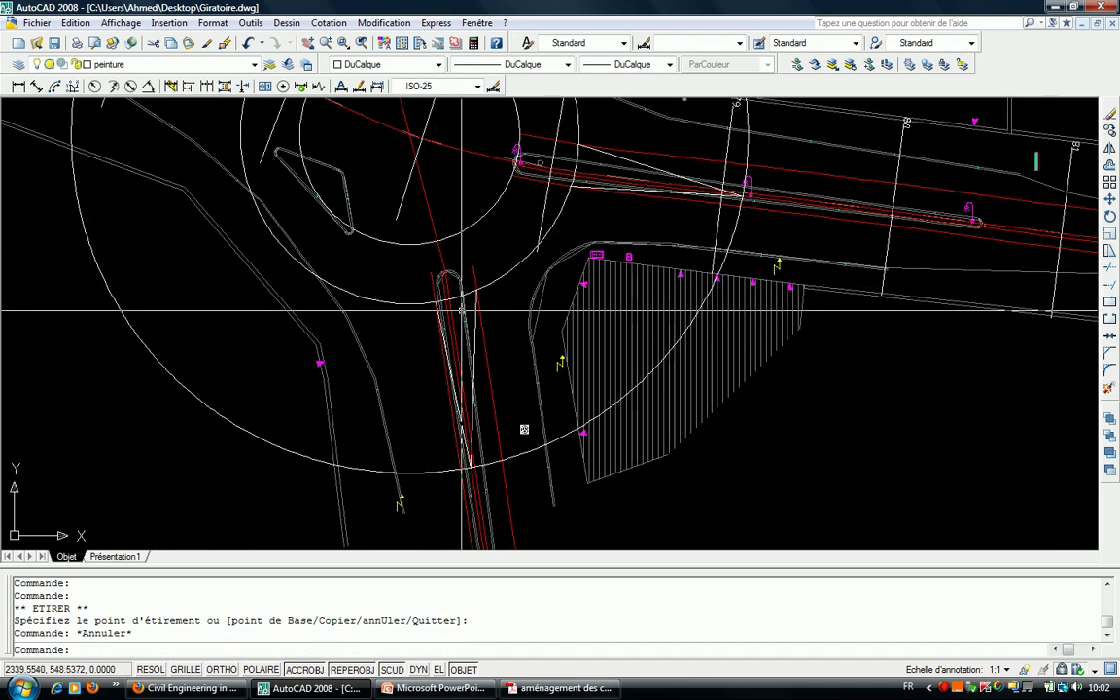
middle_click_drag(462, 311, 536, 496)
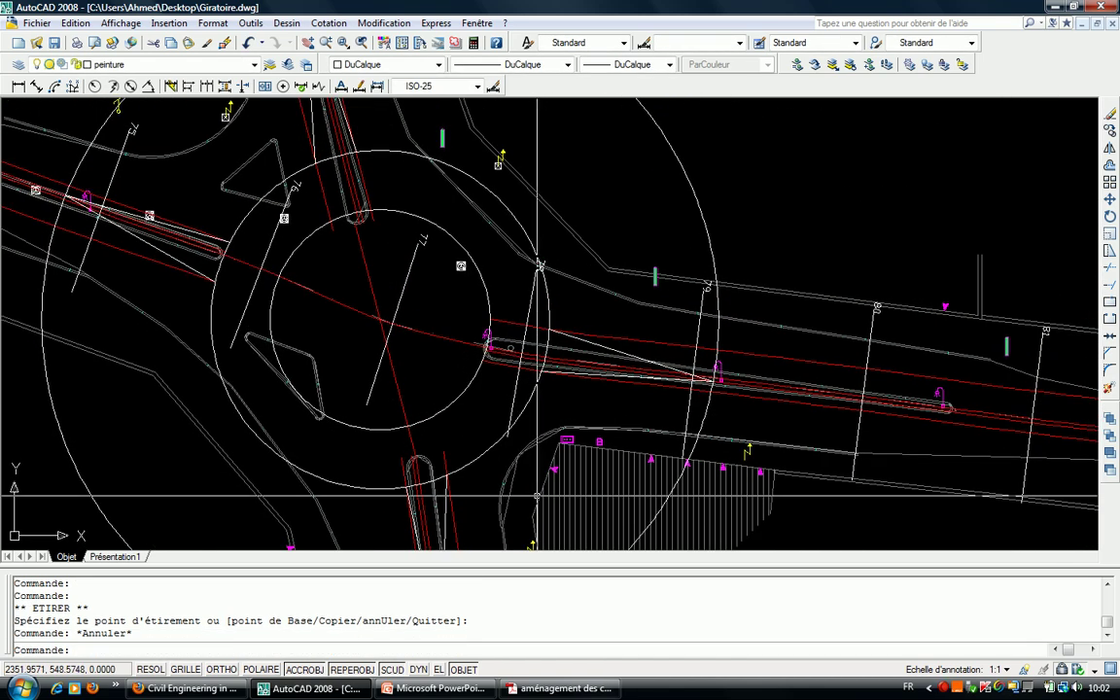
key("Escape")
left_click(623, 243)
left_click(662, 291)
key("Delete")
scroll(522, 328, "up", 2)
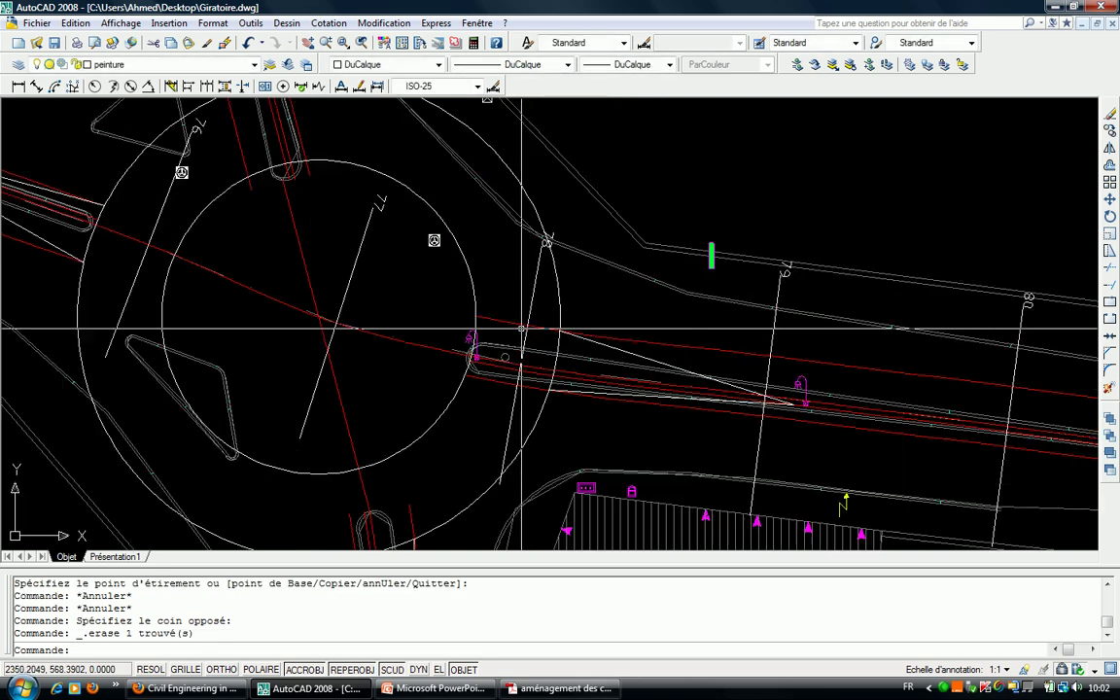
scroll(523, 328, "up", 2)
left_click(437, 295)
left_click(437, 324)
key("Delete")
middle_click_drag(437, 325, 438, 220)
left_click(433, 293)
key("Delete")
left_click(426, 331)
key("Delete")
scroll(428, 320, "down", 3)
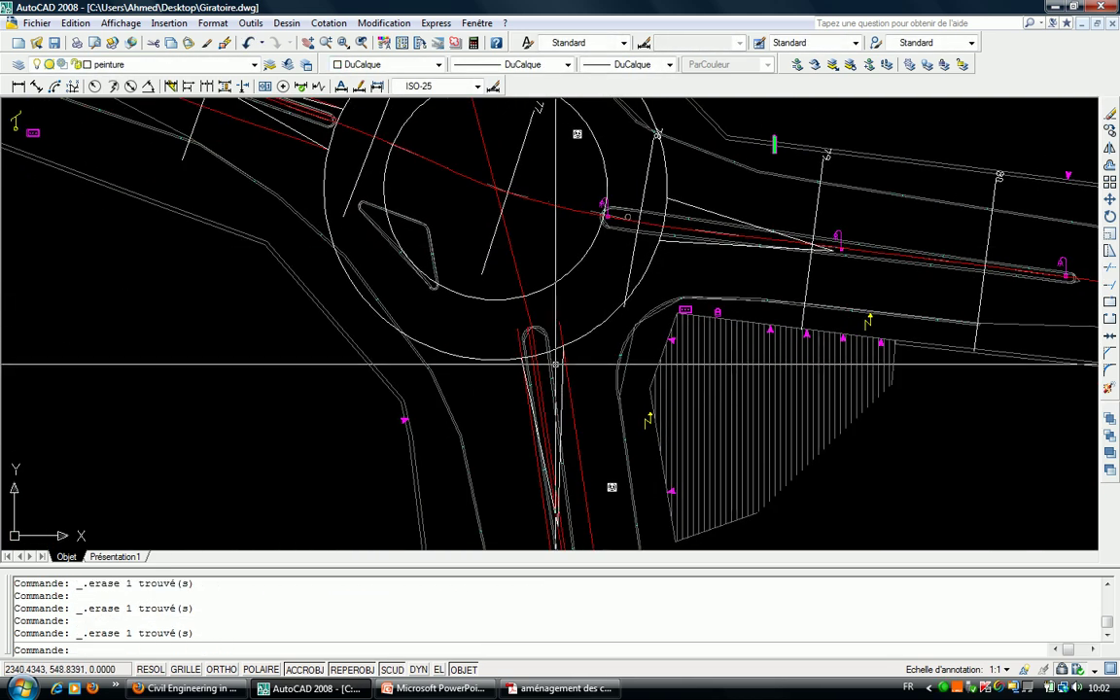
scroll(555, 364, "up", 3)
left_click(583, 369)
key("Delete")
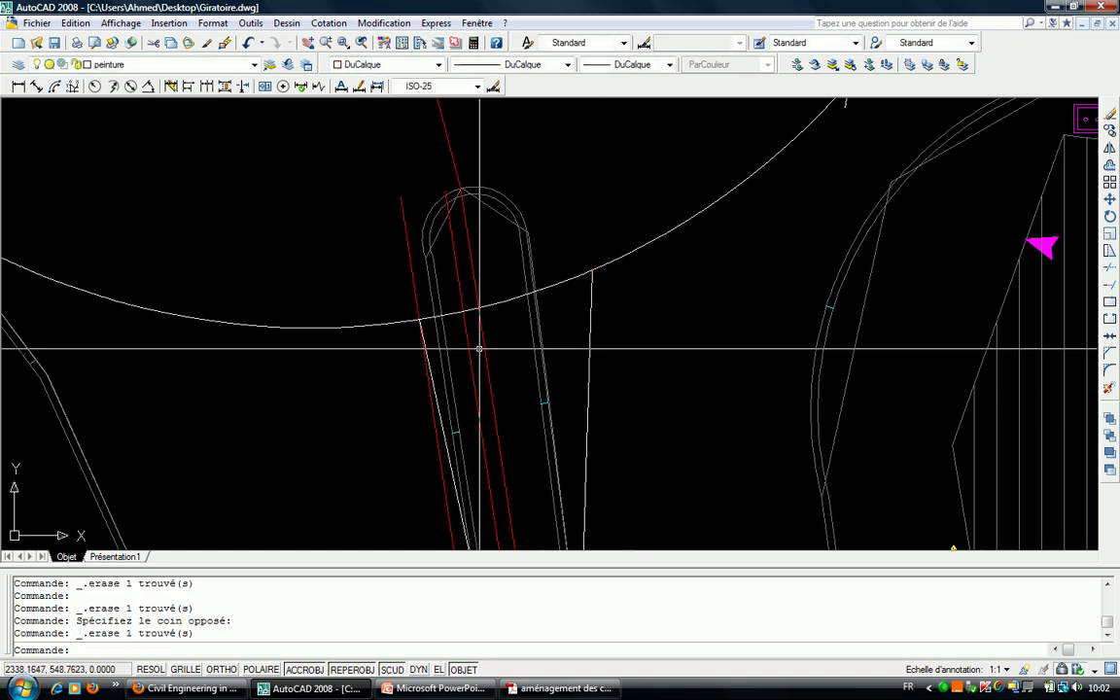
scroll(431, 238, "down", 2)
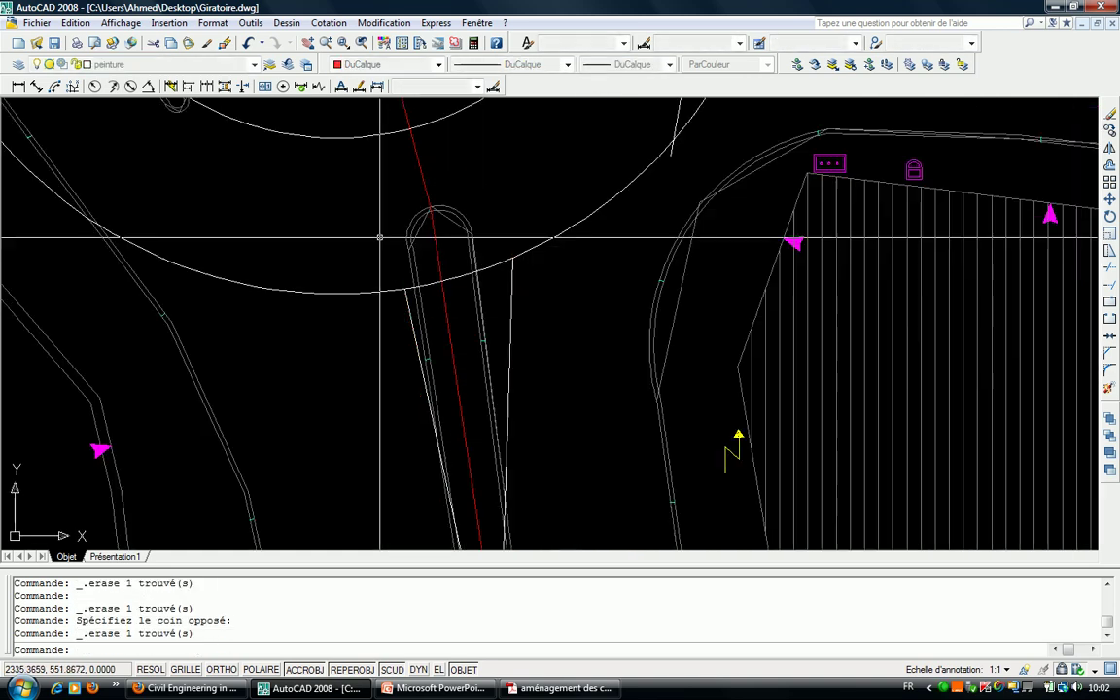
scroll(432, 236, "down", 2)
scroll(369, 198, "up", 3)
left_click(409, 277)
middle_click_drag(409, 276, 395, 382)
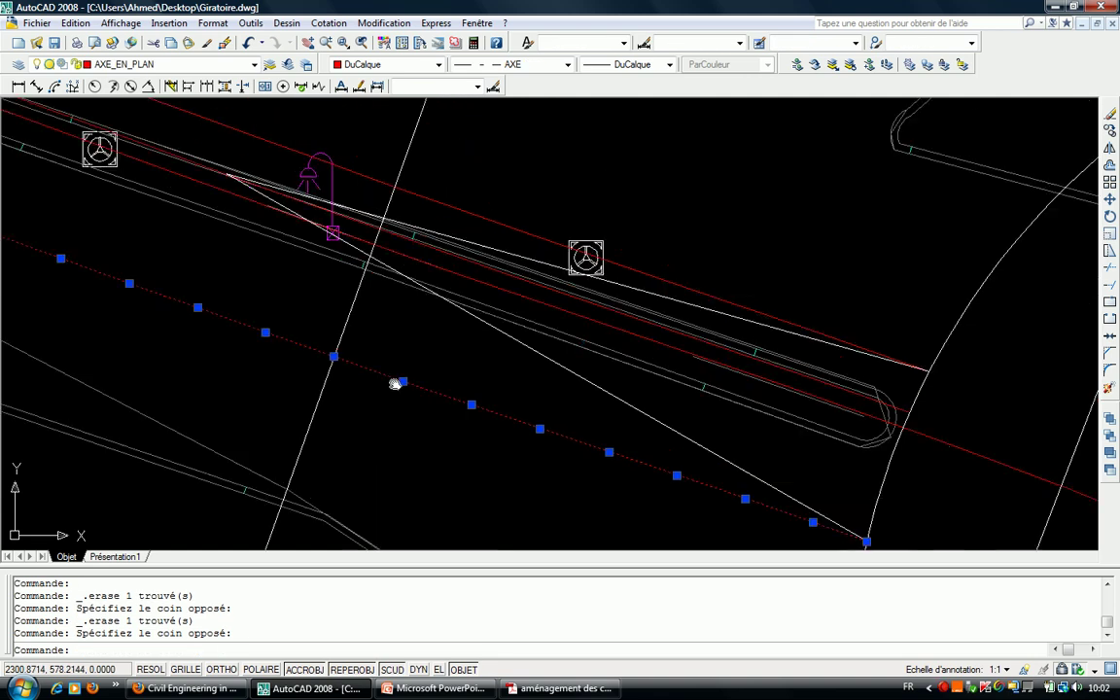
middle_click_drag(164, 118, 294, 232)
key("Delete")
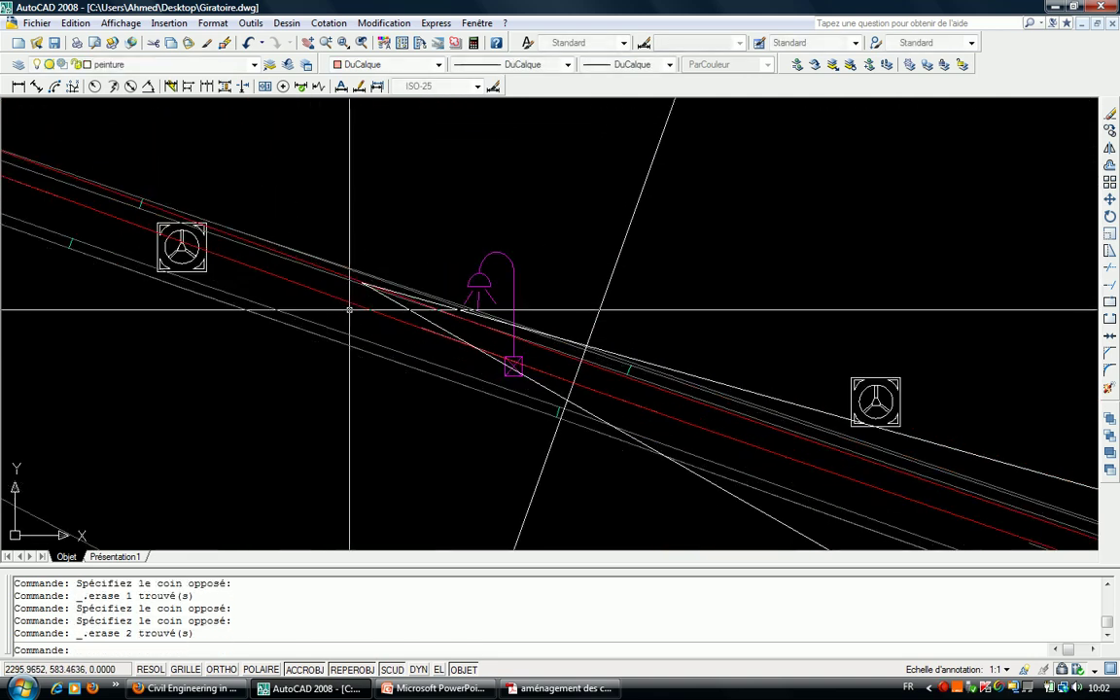
scroll(357, 301, "down", 2)
scroll(358, 328, "down", 2)
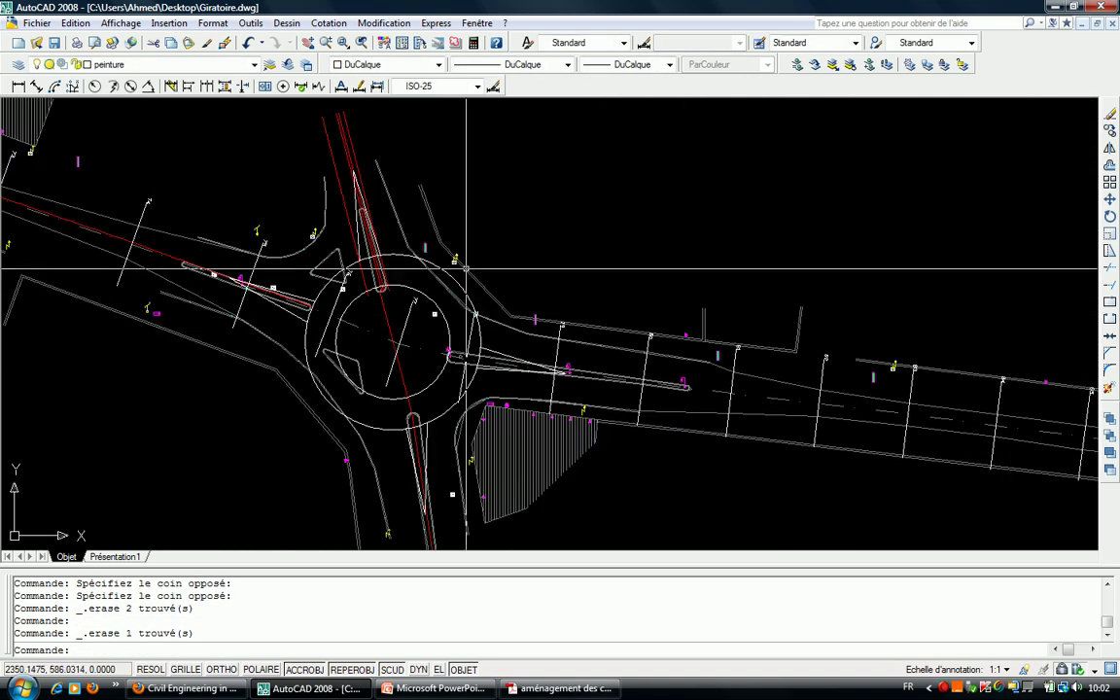
scroll(444, 327, "up", 2)
scroll(447, 311, "up", 1)
scroll(483, 184, "up", 1)
scroll(476, 272, "down", 3)
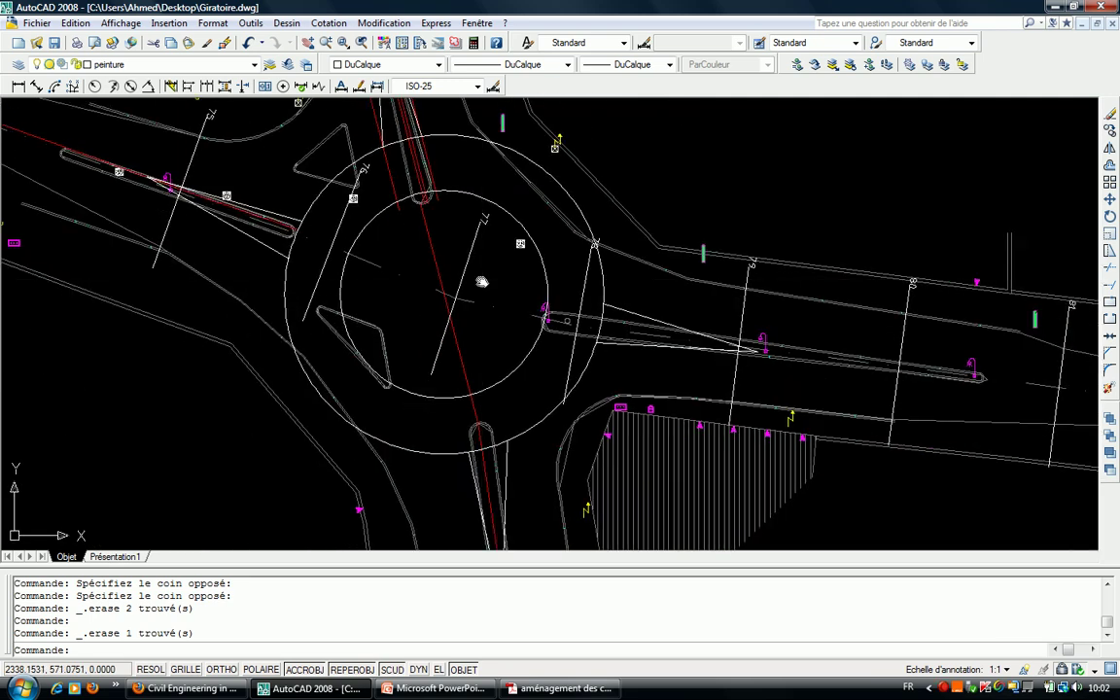
scroll(545, 291, "down", 1)
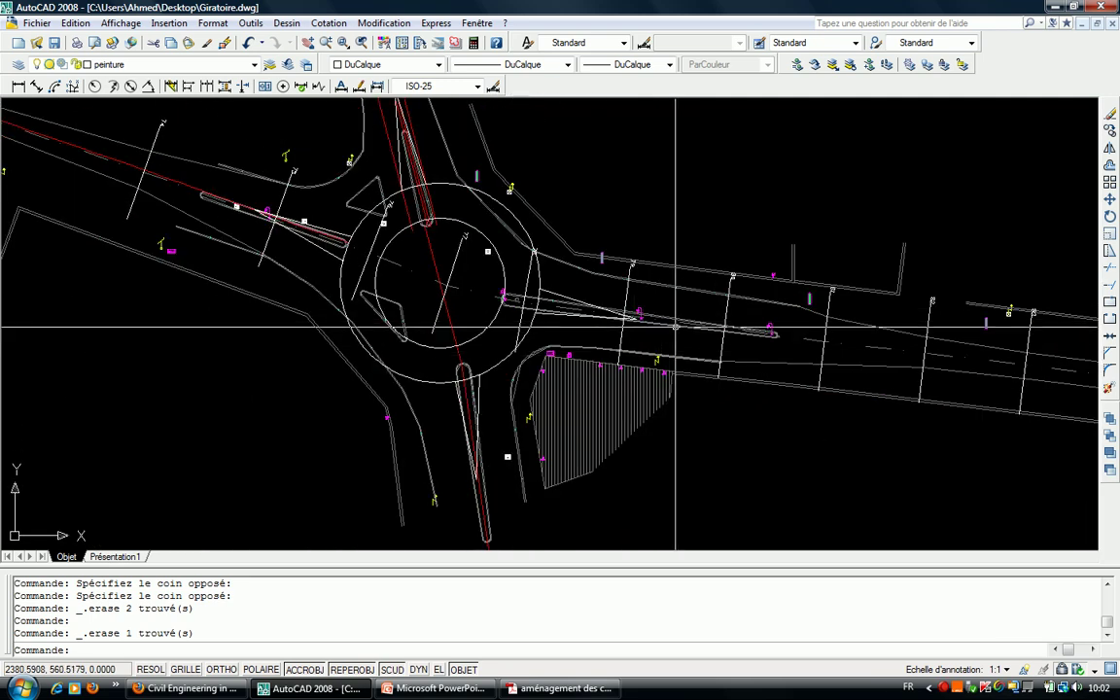
type("u")
key("Return")
key("Return")
key("Return")
key("Return")
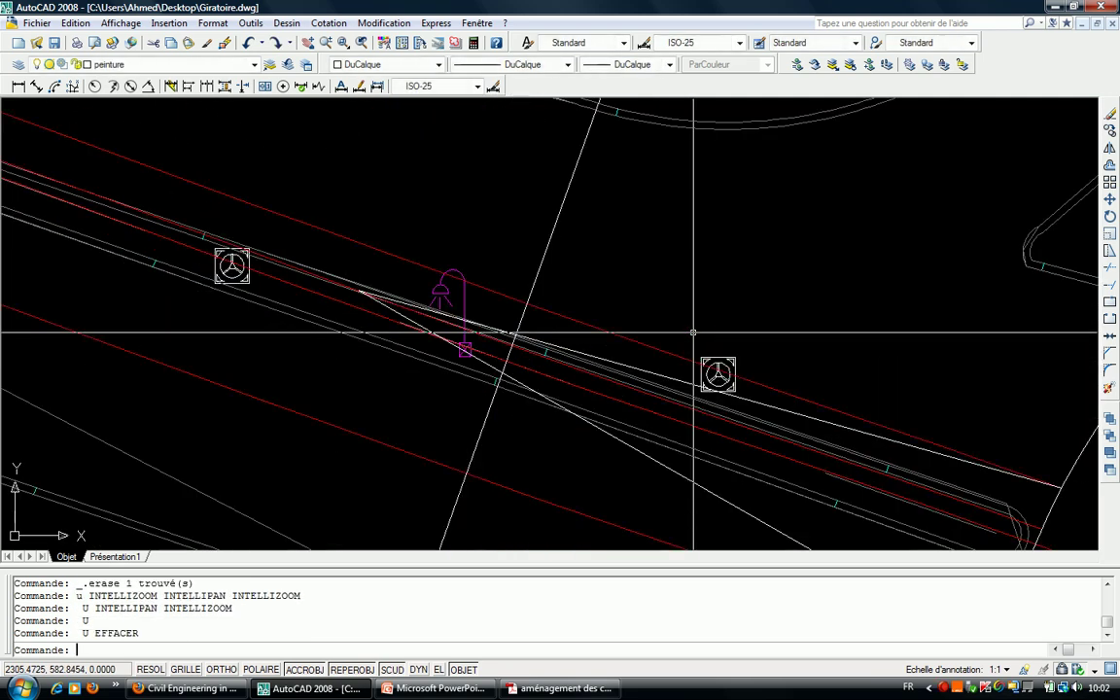
key("Return")
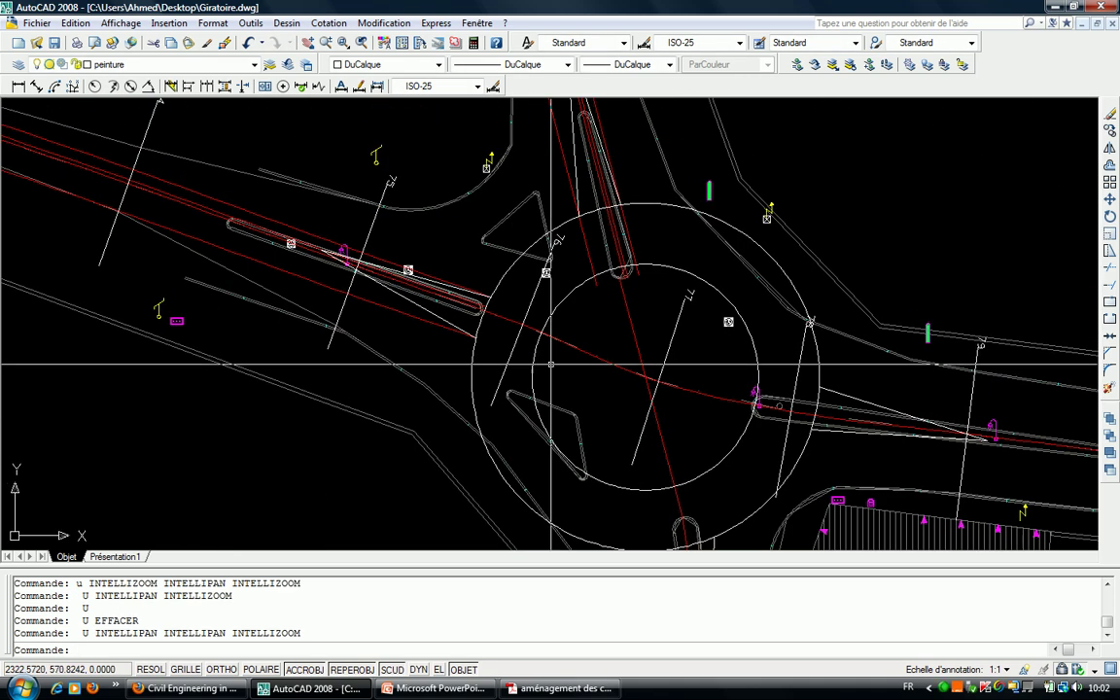
key("Escape")
left_click(377, 227)
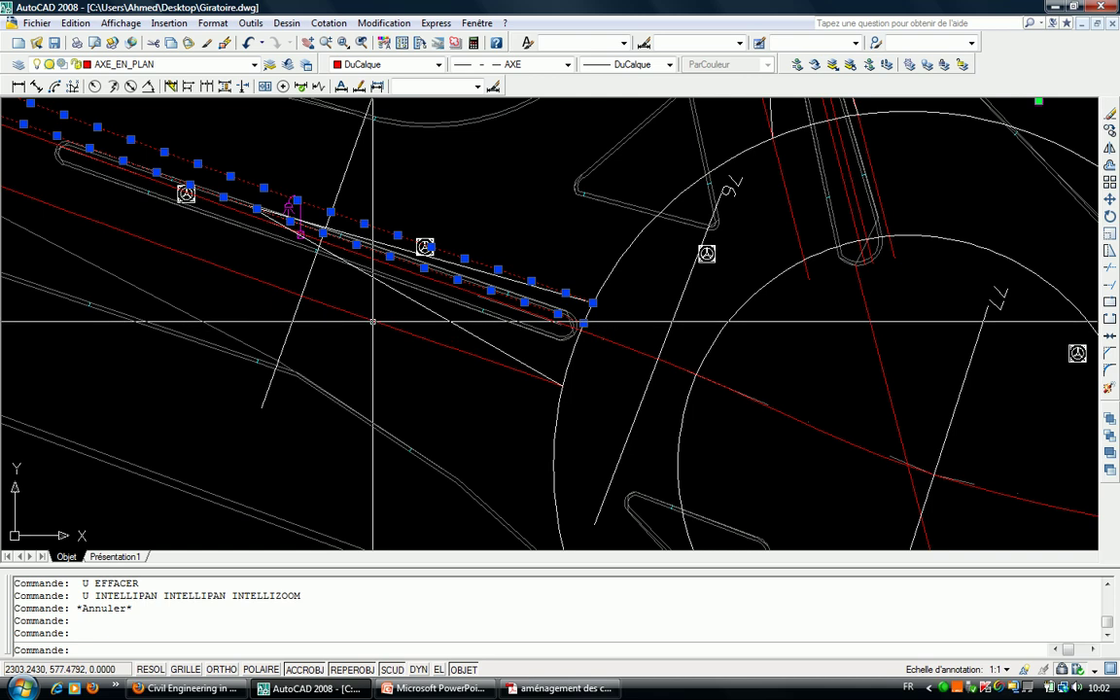
key("Delete")
scroll(375, 321, "down", 5)
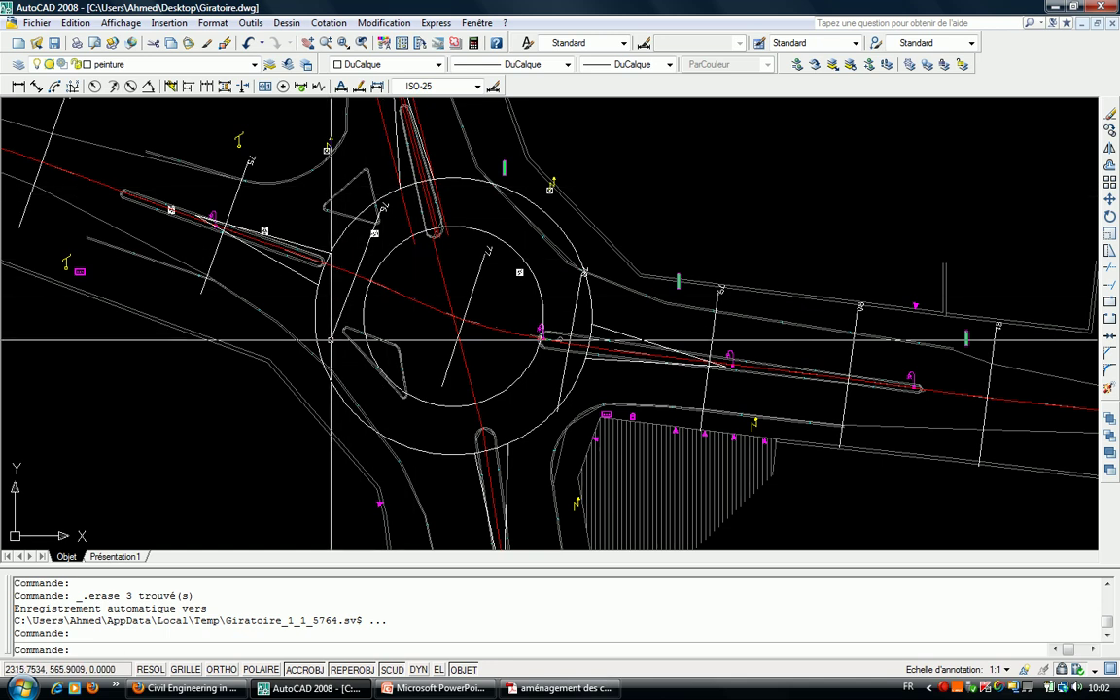
middle_click_drag(556, 364, 562, 310)
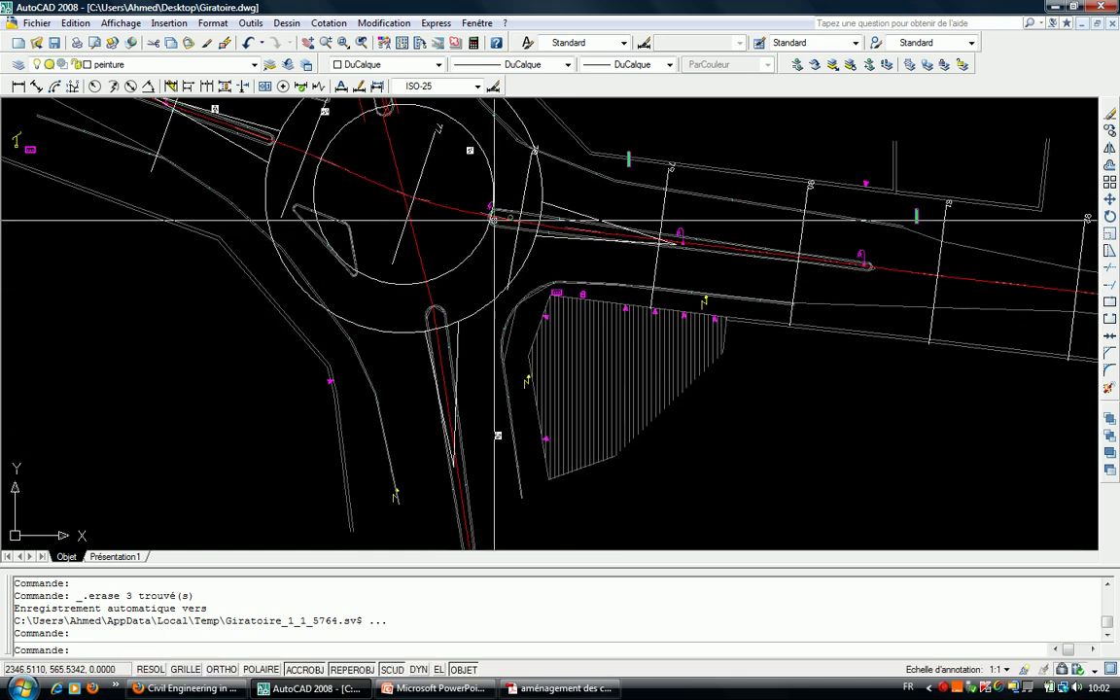
scroll(562, 310, "up", 1)
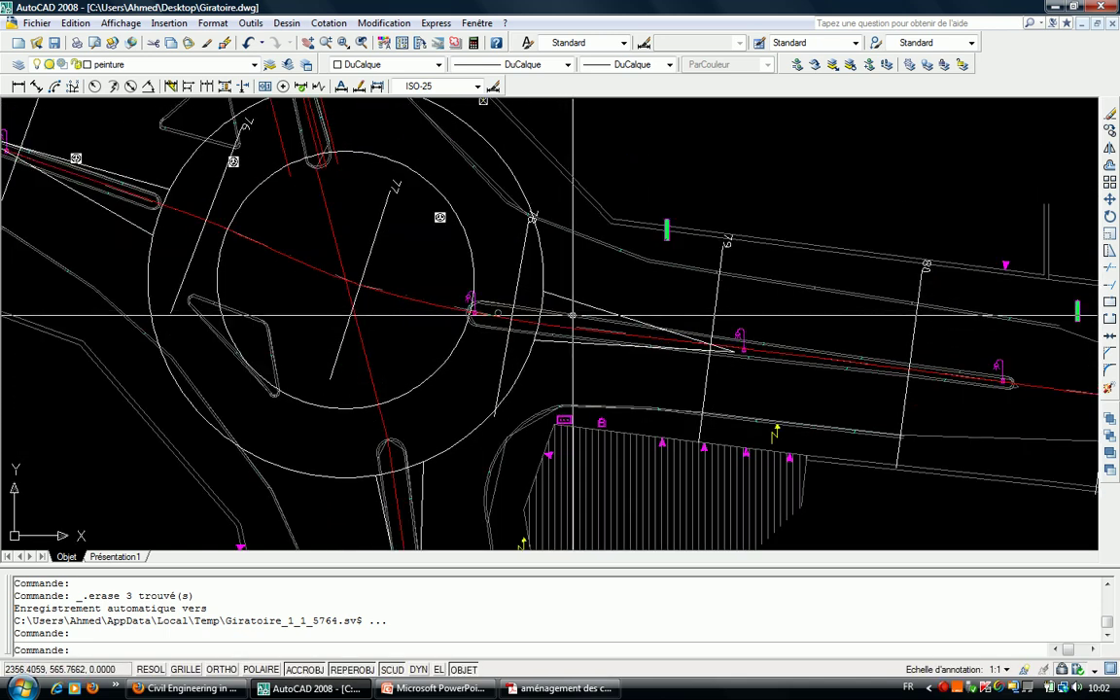
scroll(578, 316, "up", 1)
scroll(570, 497, "up", 1)
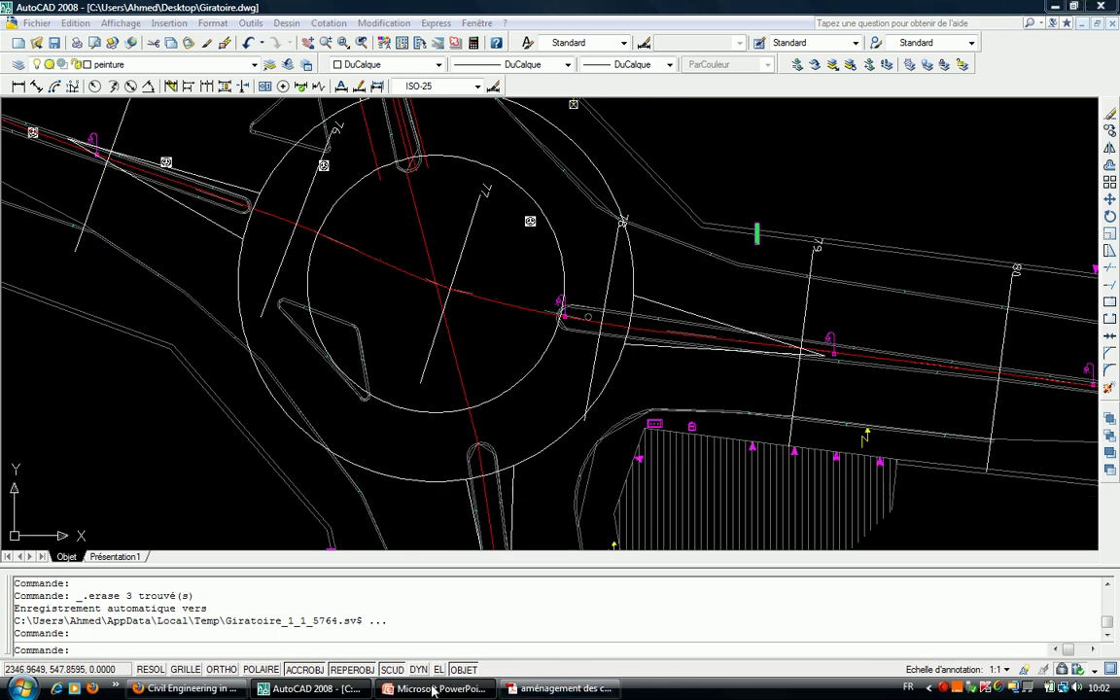
key("alt+Tab")
Browse slides 5, 6 and 4 on island figures and lane parameters, then return to AutoCAD.
scroll(623, 415, "up", 3, "ctrl")
scroll(628, 420, "down", 2, "ctrl")
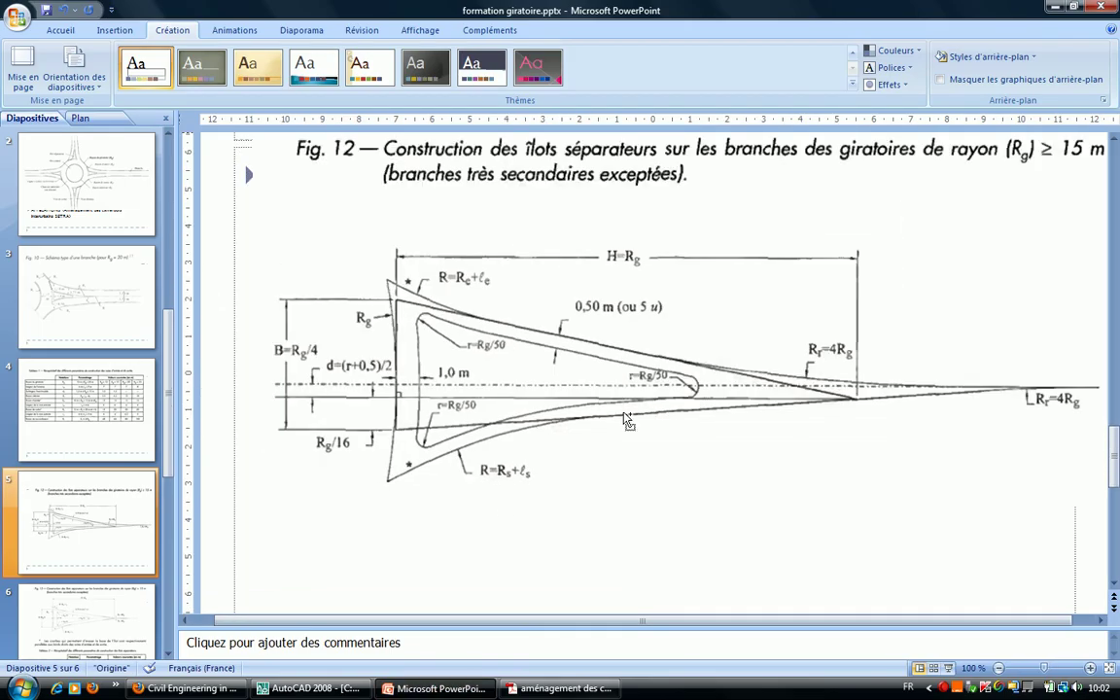
scroll(627, 420, "down", 2, "ctrl")
scroll(623, 415, "down", 1)
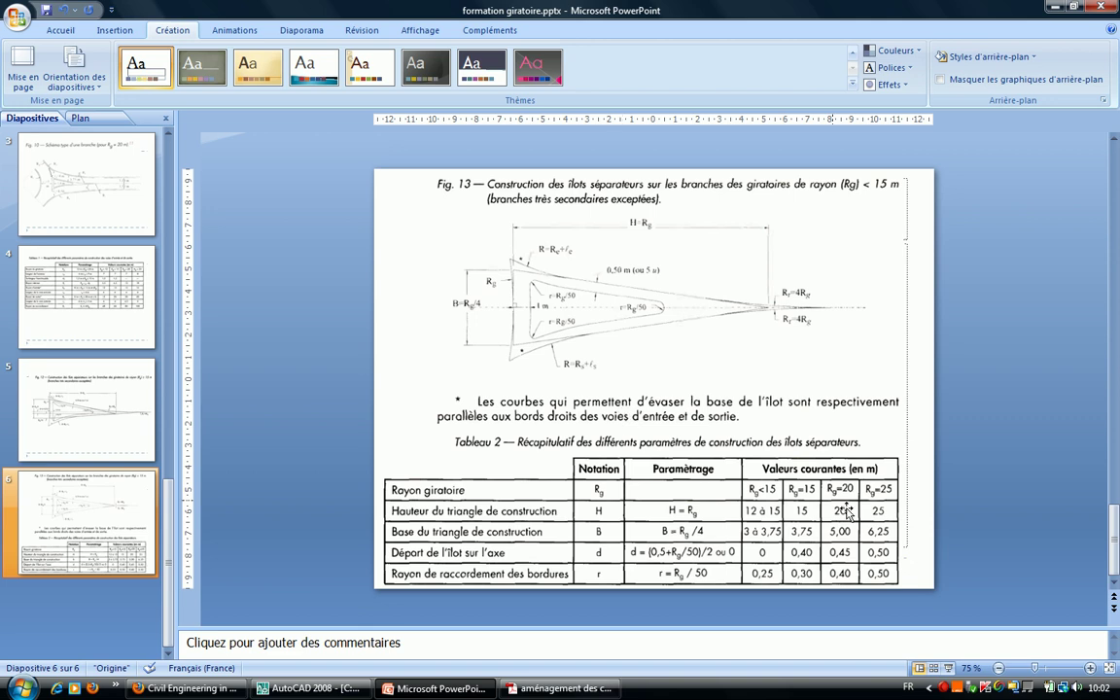
scroll(840, 498, "up", 1)
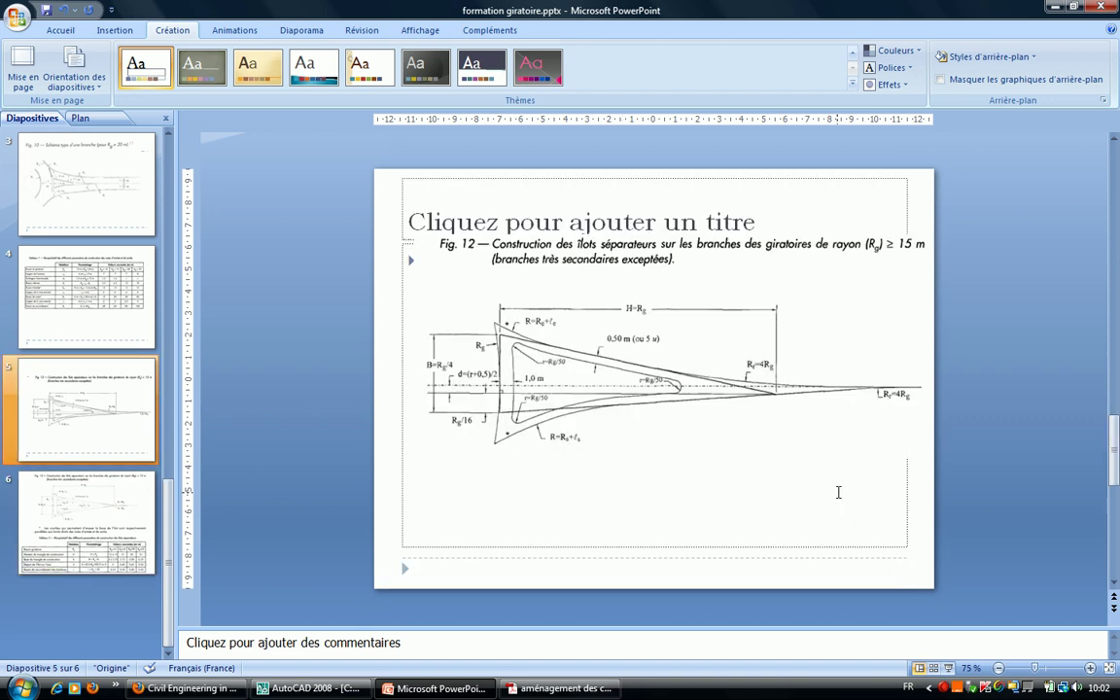
scroll(984, 421, "up", 1)
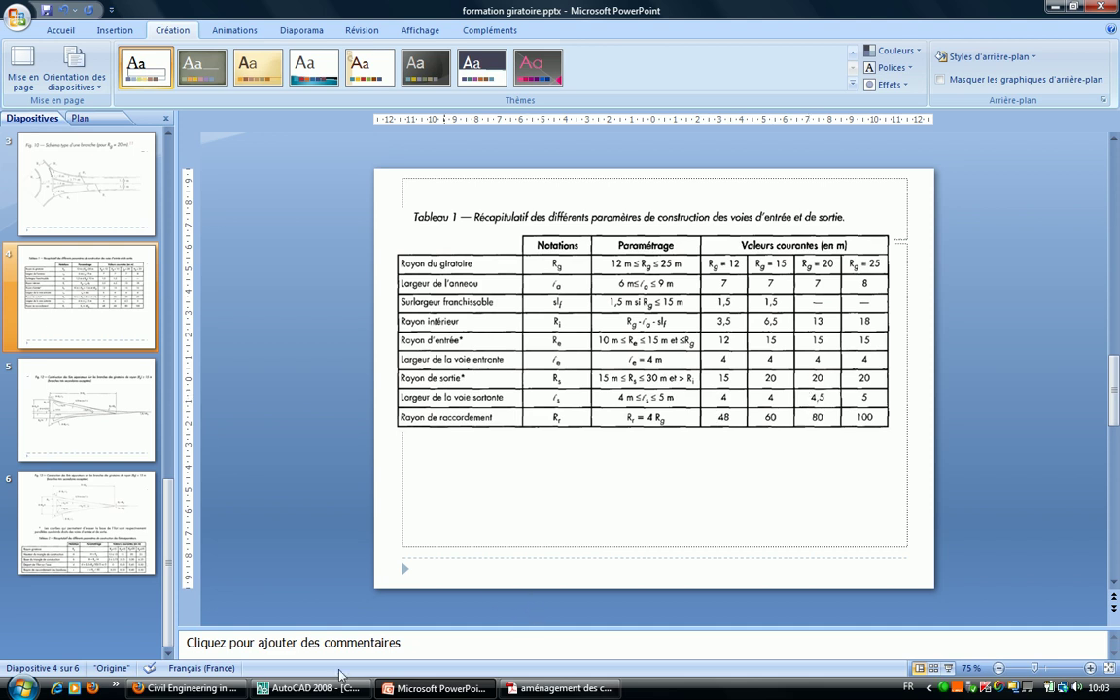
left_click(310, 688)
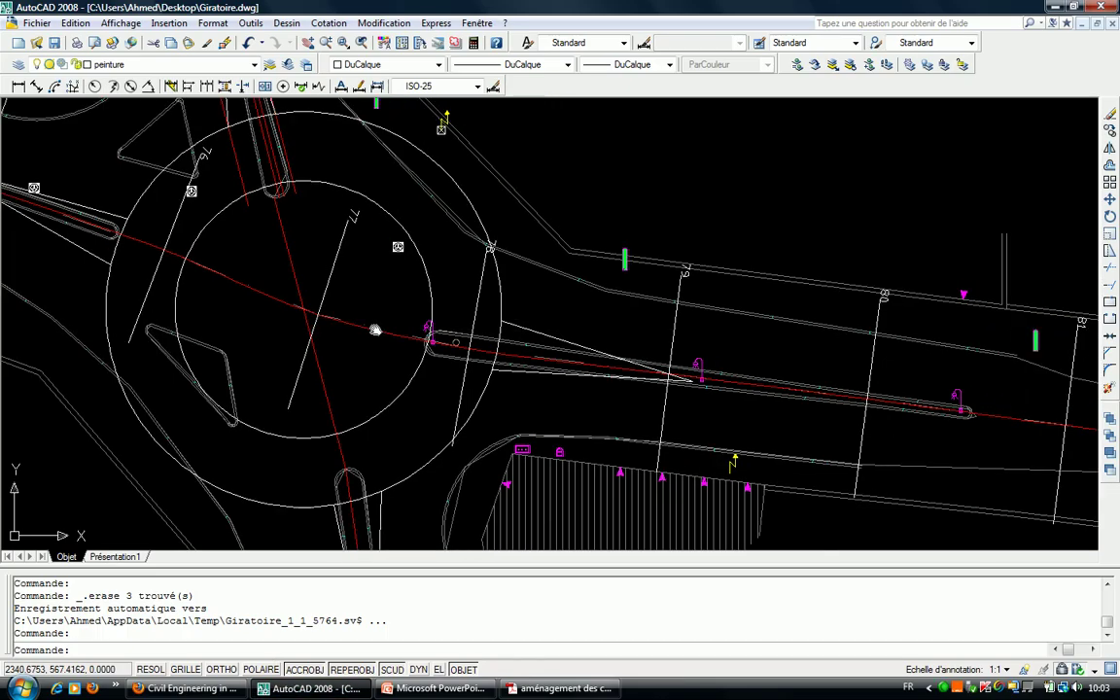
Start the DECALER (dc) offset with a distance of 4.
scroll(525, 331, "up", 5)
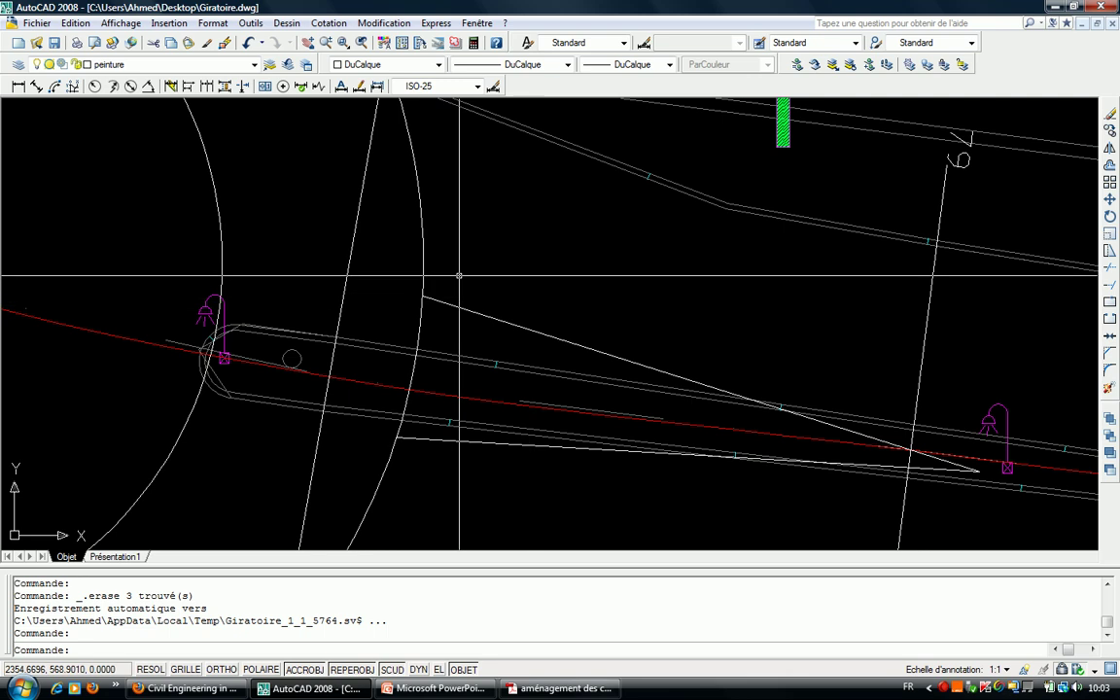
type("dc")
key("Return")
type("4")
key("Return")
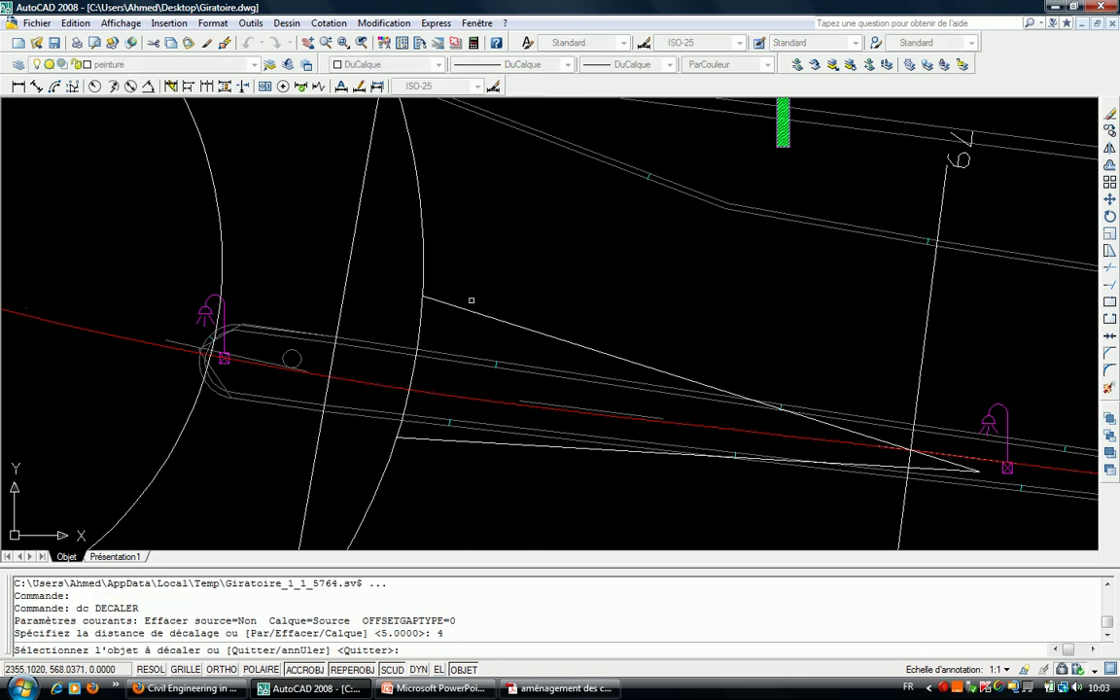
key("Escape")
type("dc")
key("Return")
type("4")
key("Return")
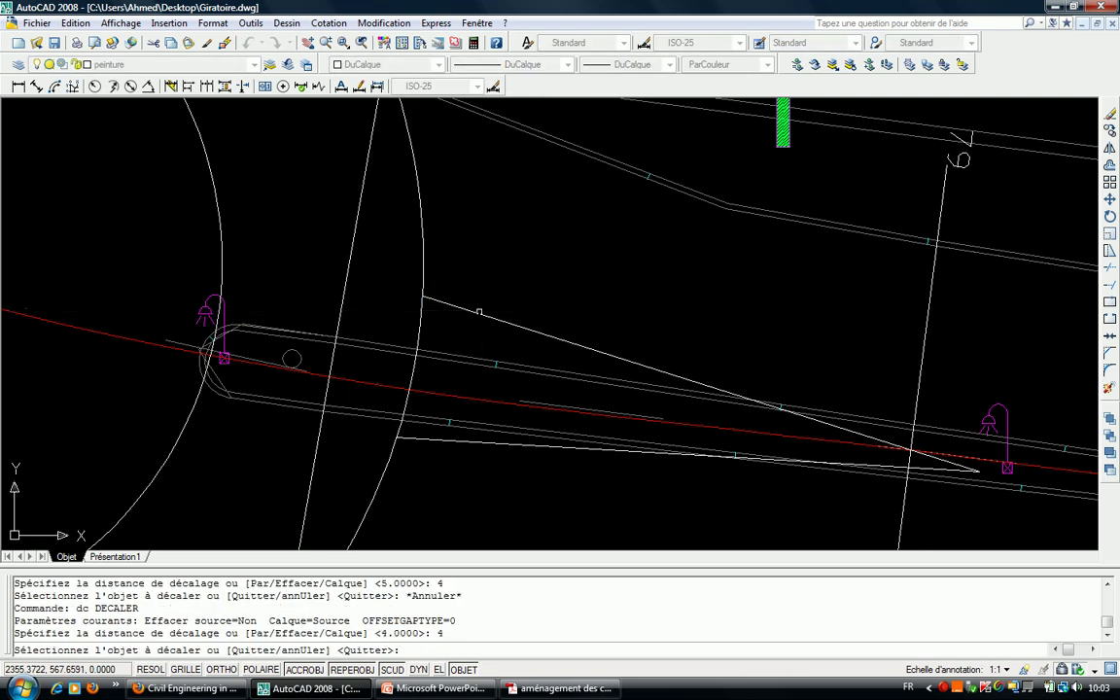
Offset two separator-island edges 4 m to their outer sides.
left_click(482, 315)
left_click(486, 291)
scroll(531, 203, "down", 3)
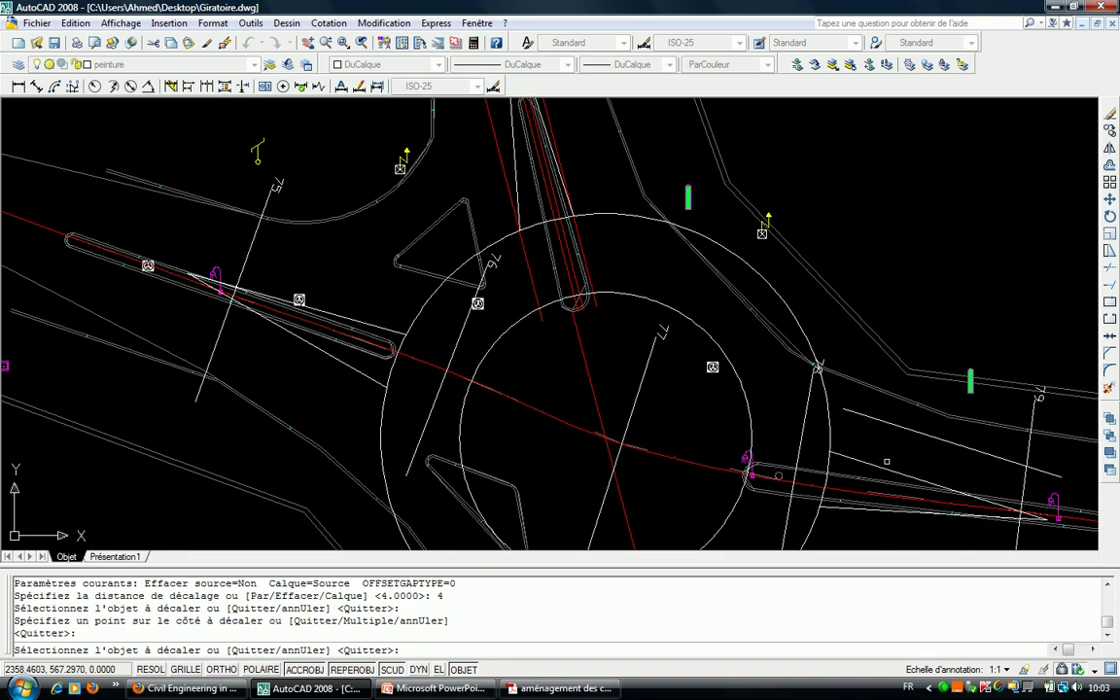
scroll(531, 203, "up", 2)
left_click(445, 150)
left_click(406, 150)
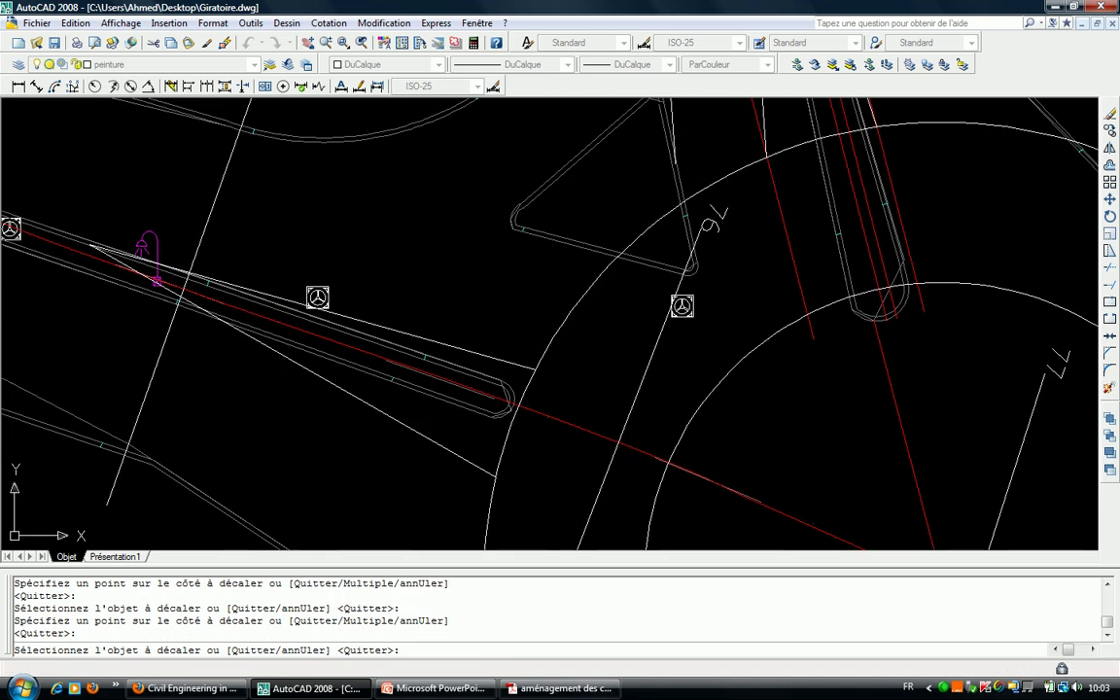
Offset the western branch island edge 4 m outward, then end the offset.
middle_click_drag(424, 403, 512, 309)
left_click(505, 334)
left_click(508, 390)
mouse_move(507, 390)
middle_mouse_down()
mouse_move(597, 398)
mouse_move(460, 232)
middle_mouse_up()
scroll(460, 232, "up", 1)
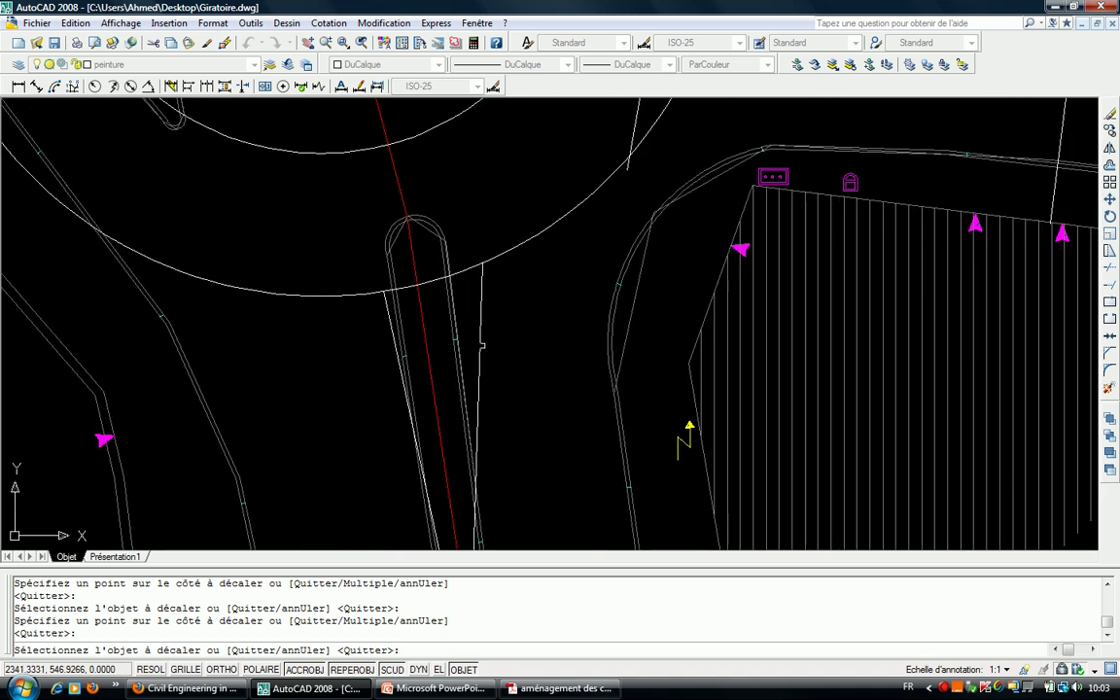
left_click(475, 333)
scroll(477, 331, "down", 3)
scroll(478, 331, "down", 2)
scroll(647, 310, "up", 3)
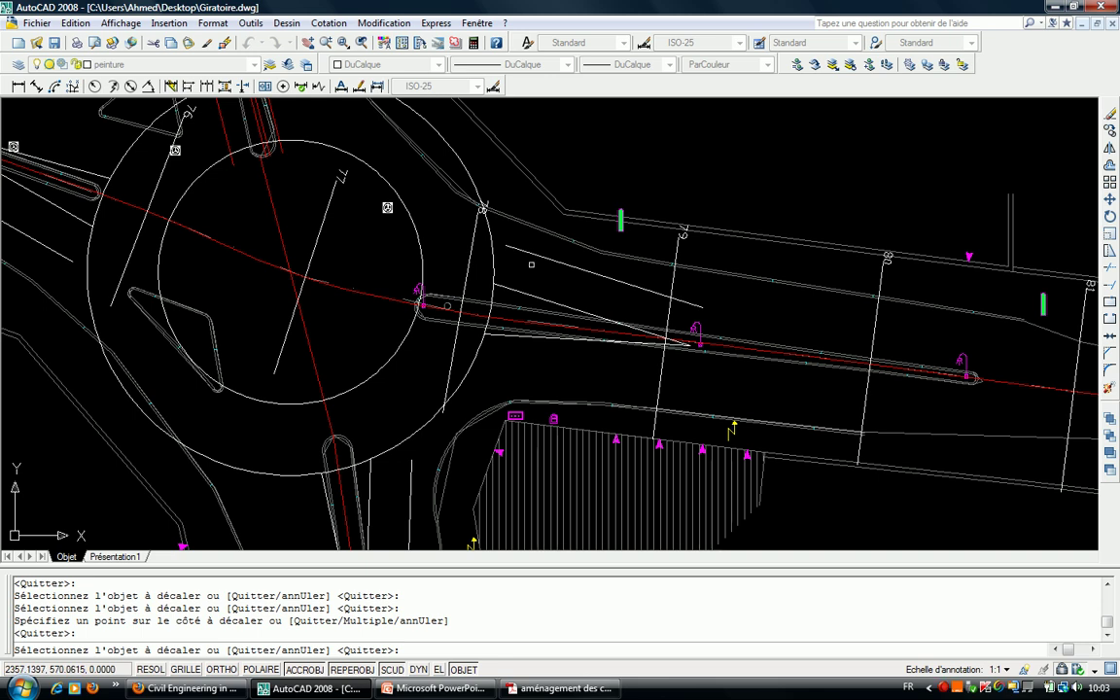
key("Escape")
key("Escape")
Restart the offset and check the lane parameter table in PowerPoint before returning.
key("Return")
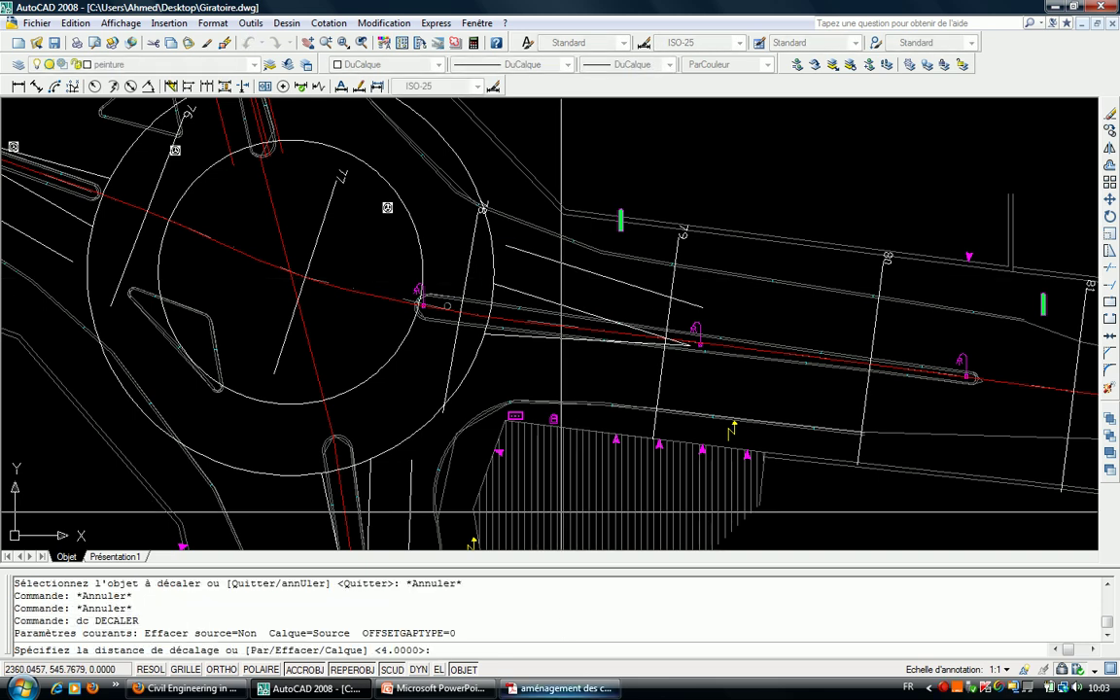
key("alt+Tab")
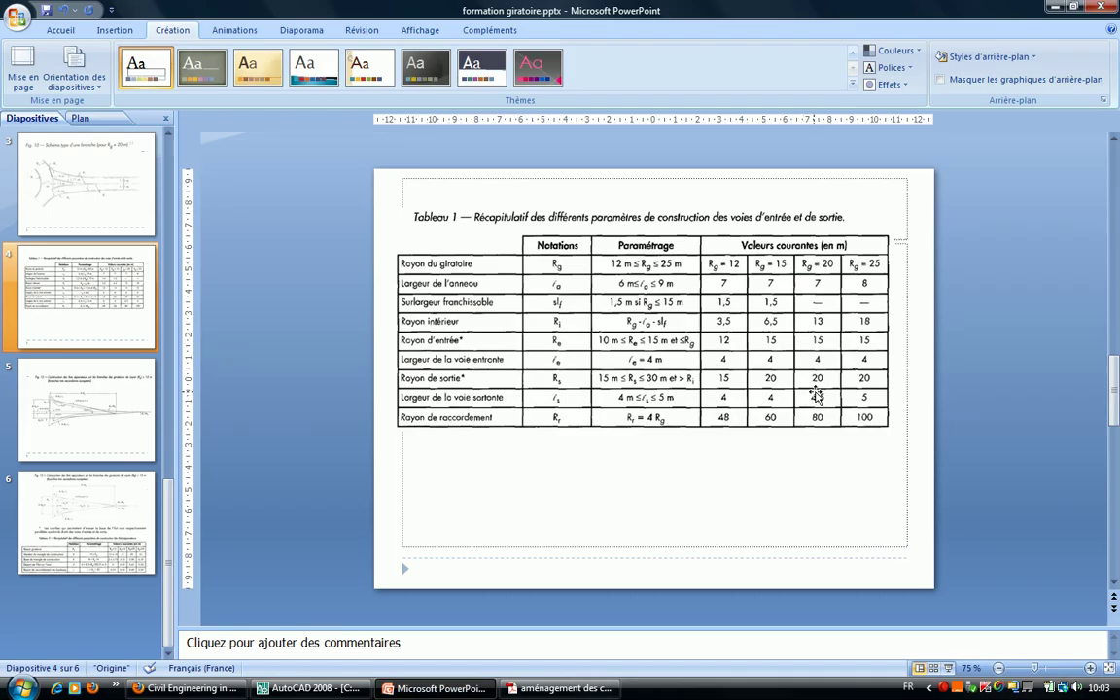
left_click(309, 688)
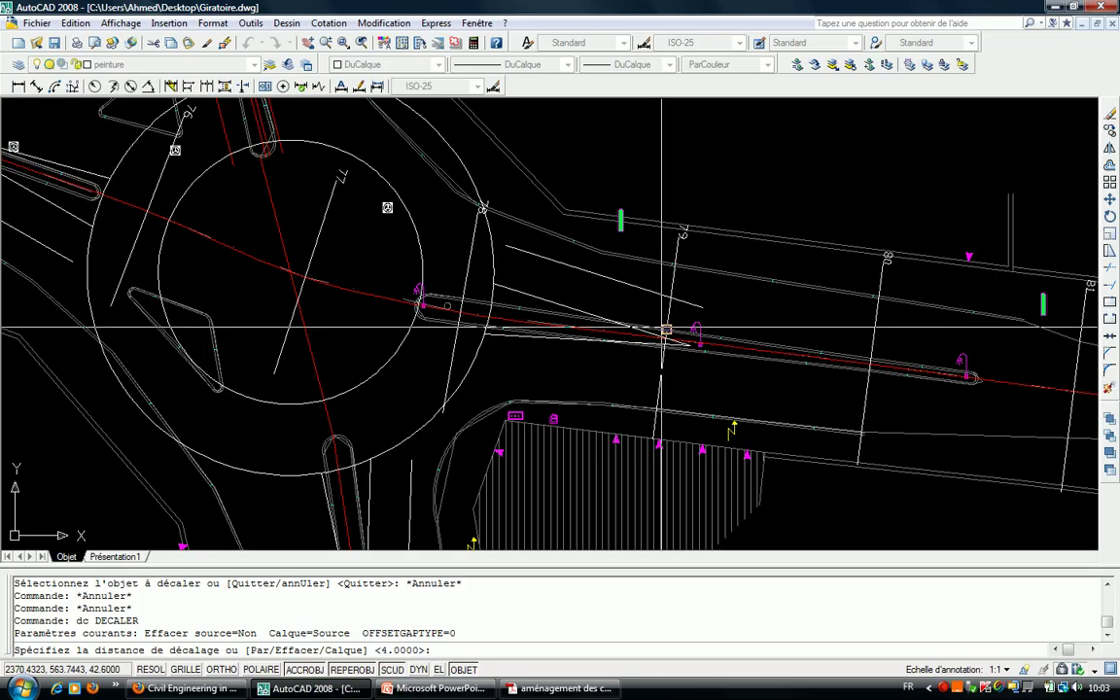
type("4.5")
Offset two island edges 4.5 m outward for the exit lanes.
key("Return")
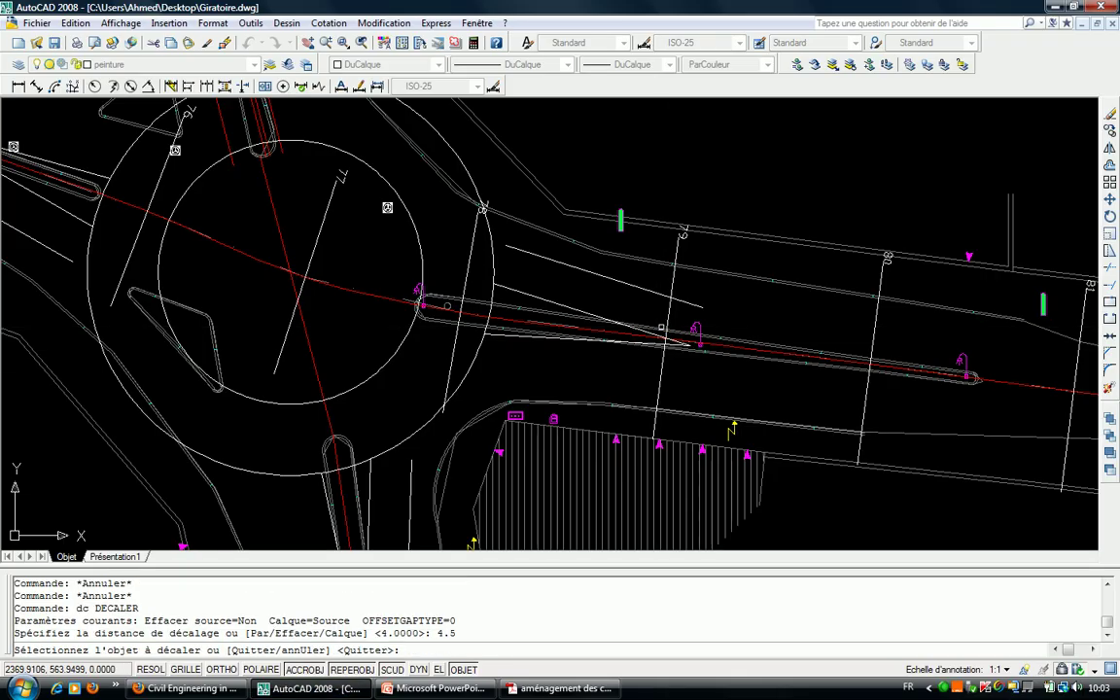
left_click(503, 336)
left_click(524, 371)
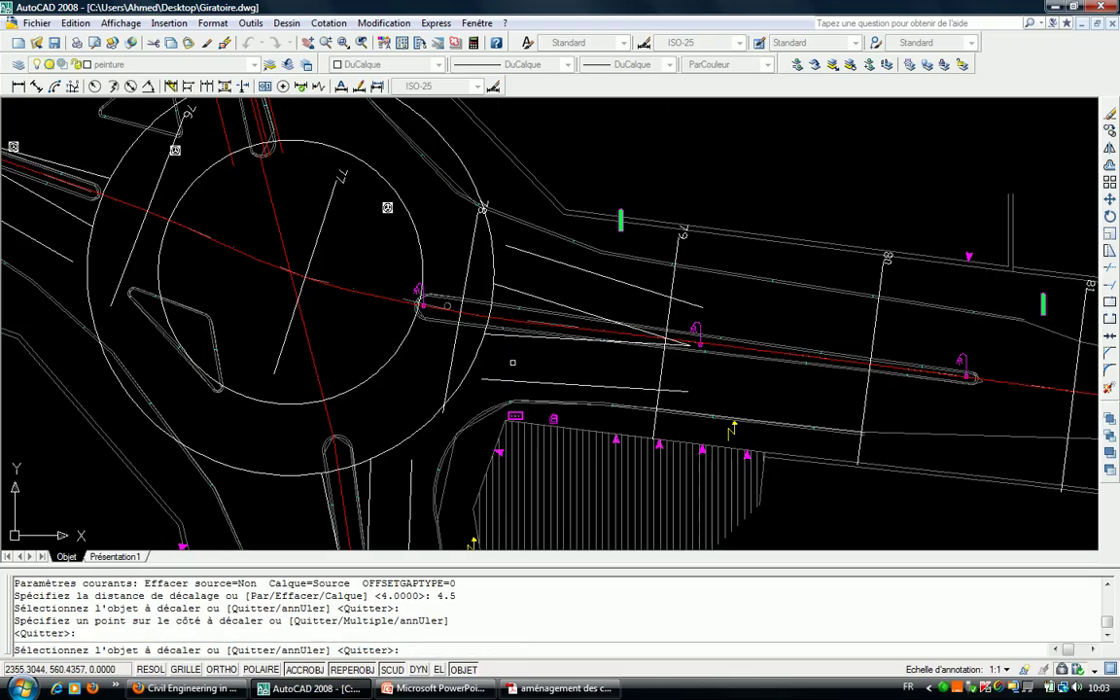
middle_click_drag(524, 371, 583, 194)
left_click(383, 306)
left_click(390, 321)
Re-centre the roundabout, end the offset, and bring up the SETRA reference slides.
scroll(438, 292, "down", 3)
scroll(457, 263, "up", 2)
scroll(476, 235, "up", 2)
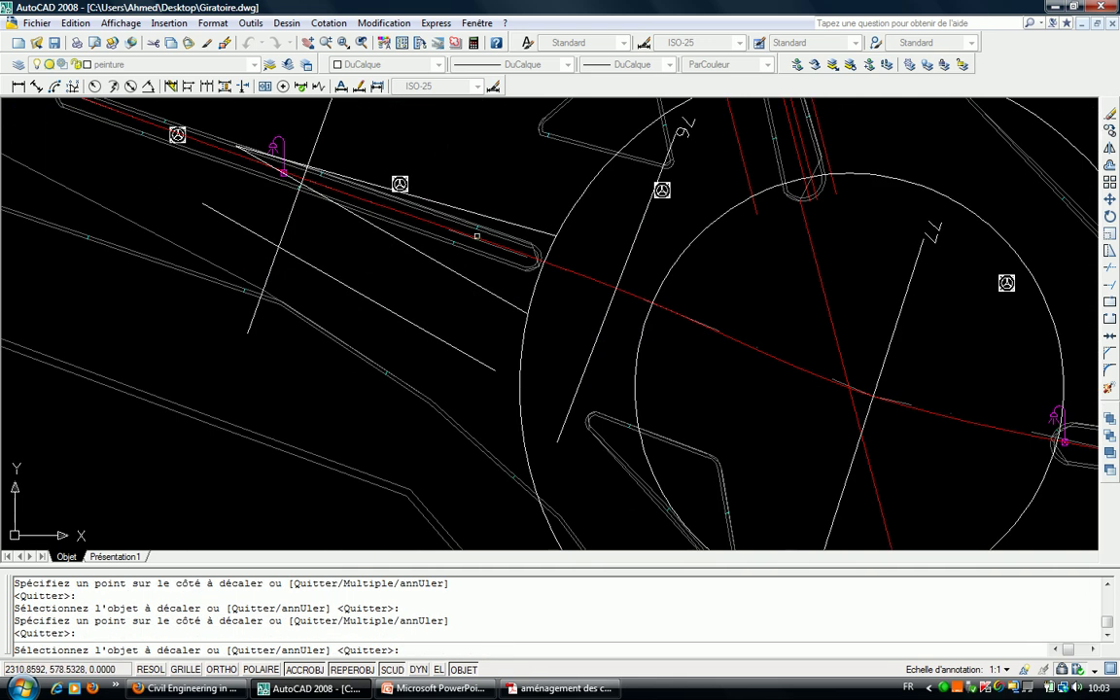
middle_click_drag(459, 180, 249, 282)
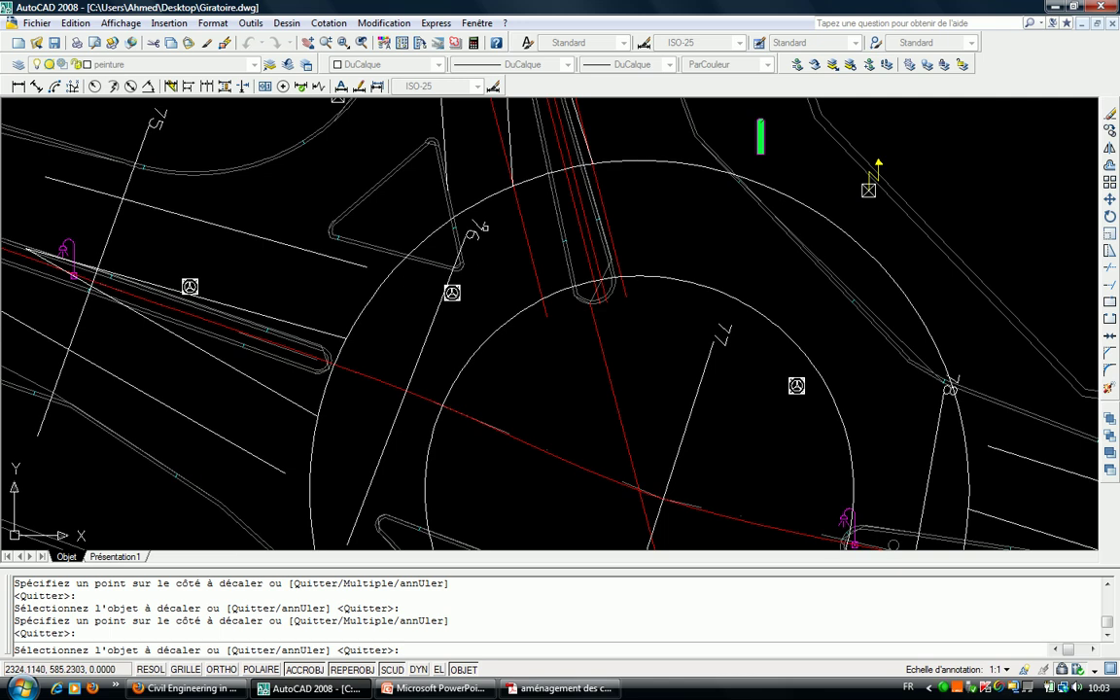
middle_click_drag(522, 200, 432, 236)
scroll(489, 172, "up", 3)
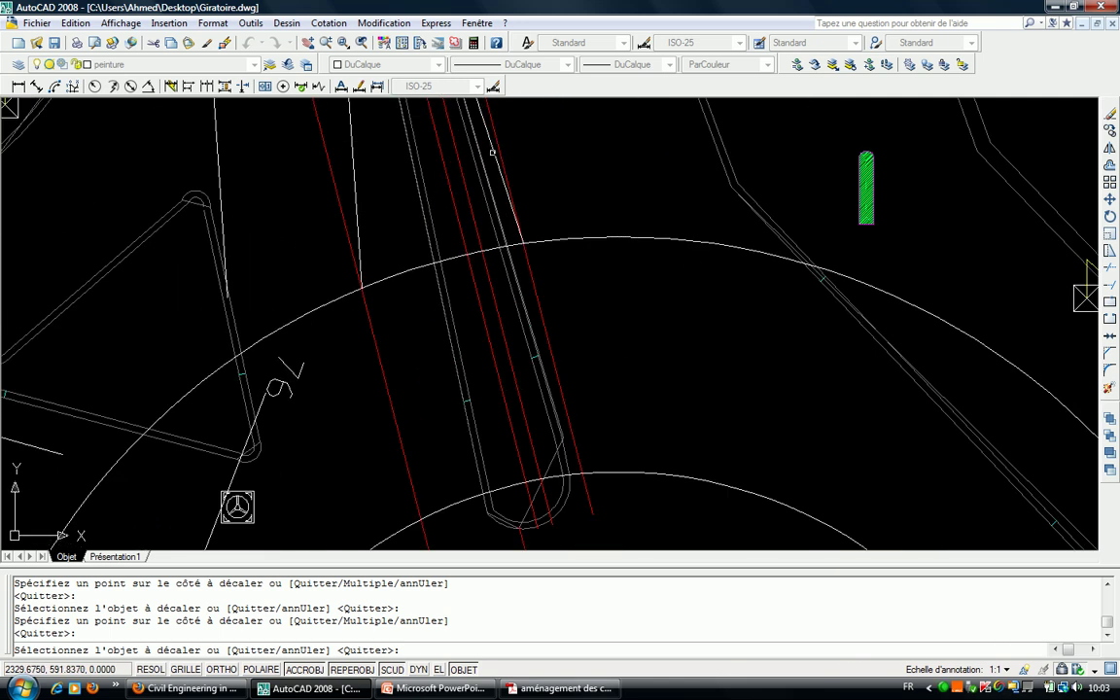
scroll(575, 210, "down", 5)
mouse_move(591, 296)
middle_mouse_down()
mouse_move(514, 201)
mouse_move(533, 357)
middle_mouse_up()
scroll(524, 229, "down", 2)
key("Escape")
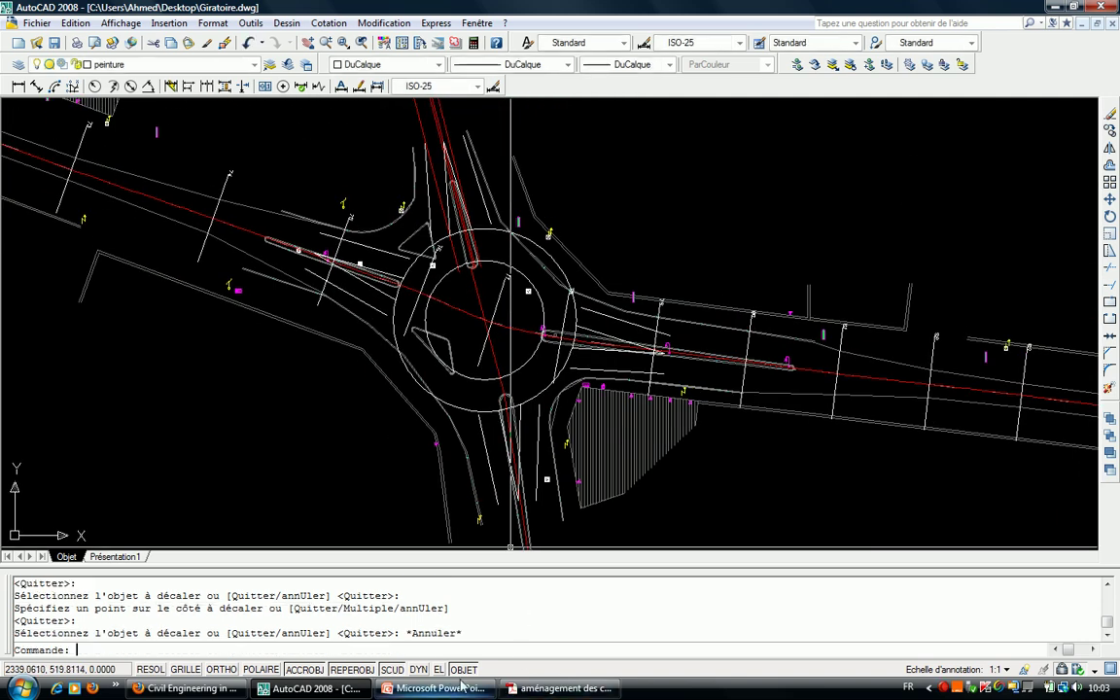
left_click(435, 689)
scroll(590, 399, "up", 1)
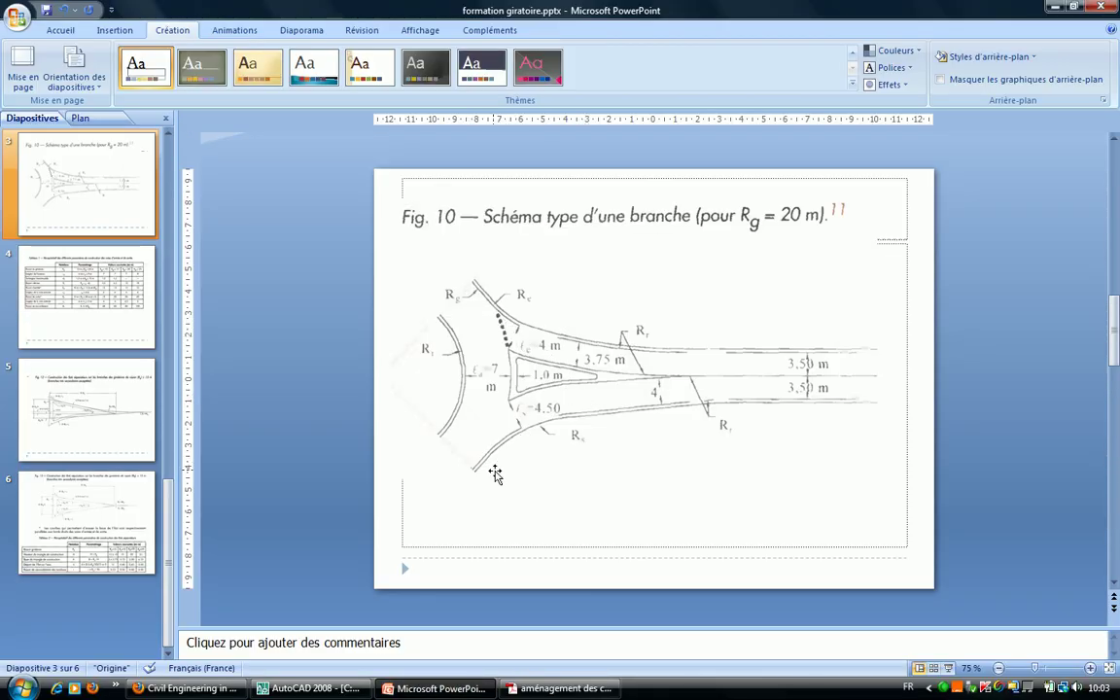
Look over the Fig. 10 and Tableau 1 lane-width slides, then return to AutoCAD.
scroll(526, 418, "down", 1)
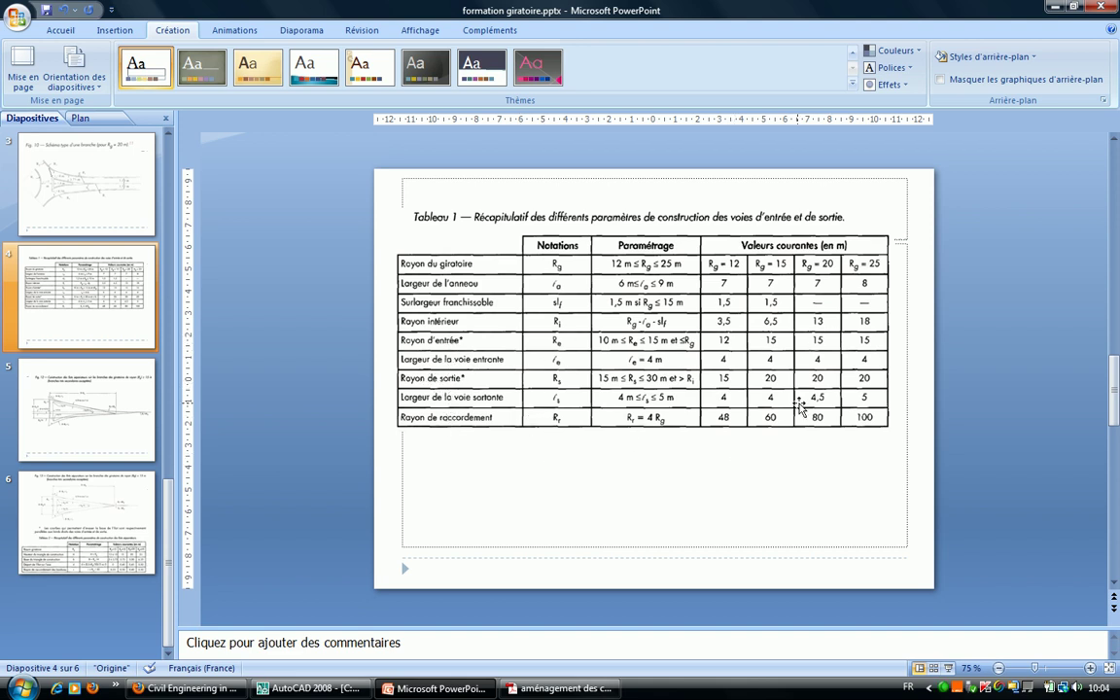
left_click(309, 688)
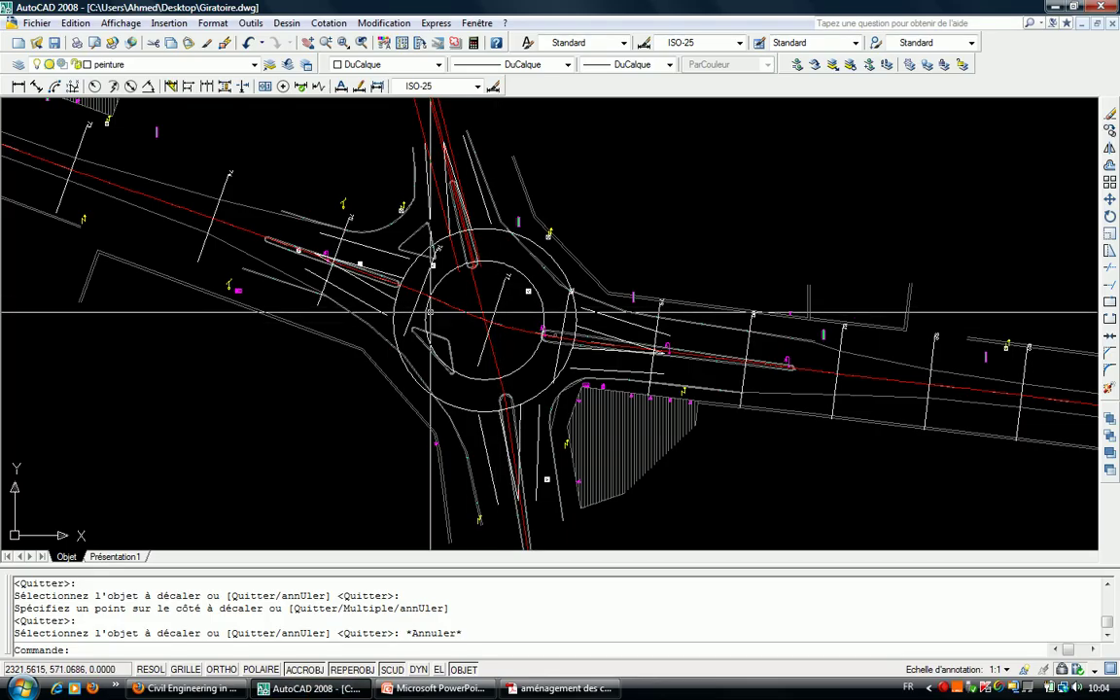
Draw a radius-15 Ttr circle tangent to the sloped island line and outer ring curve.
scroll(590, 321, "up", 5)
scroll(528, 320, "up", 2)
scroll(528, 321, "up", 1)
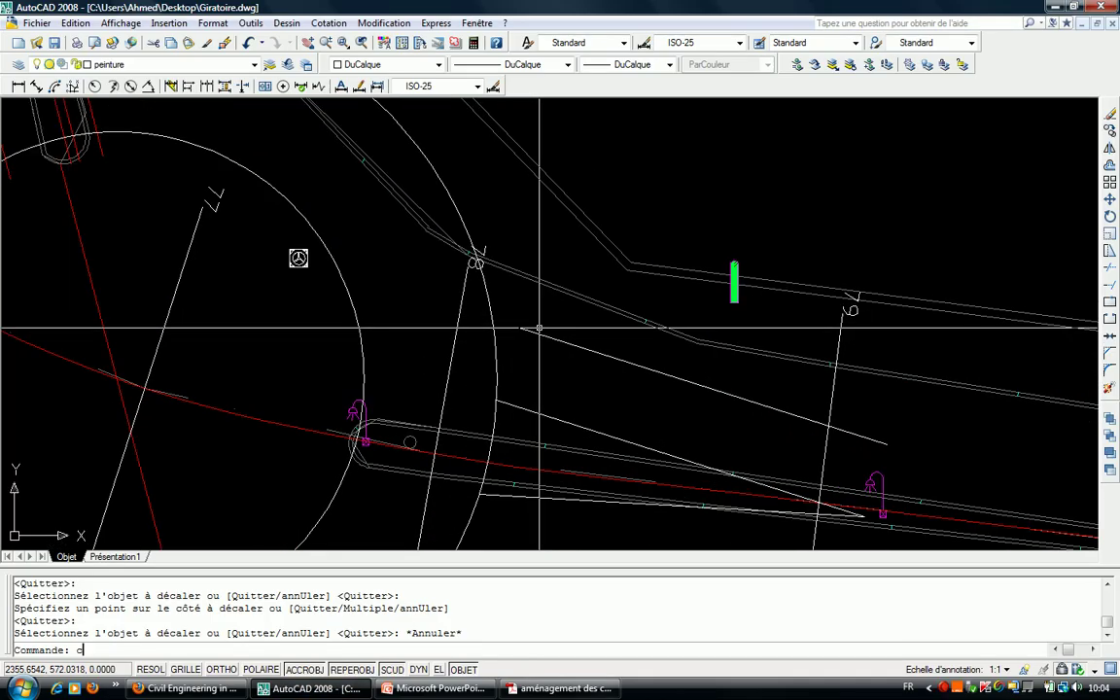
key("Return")
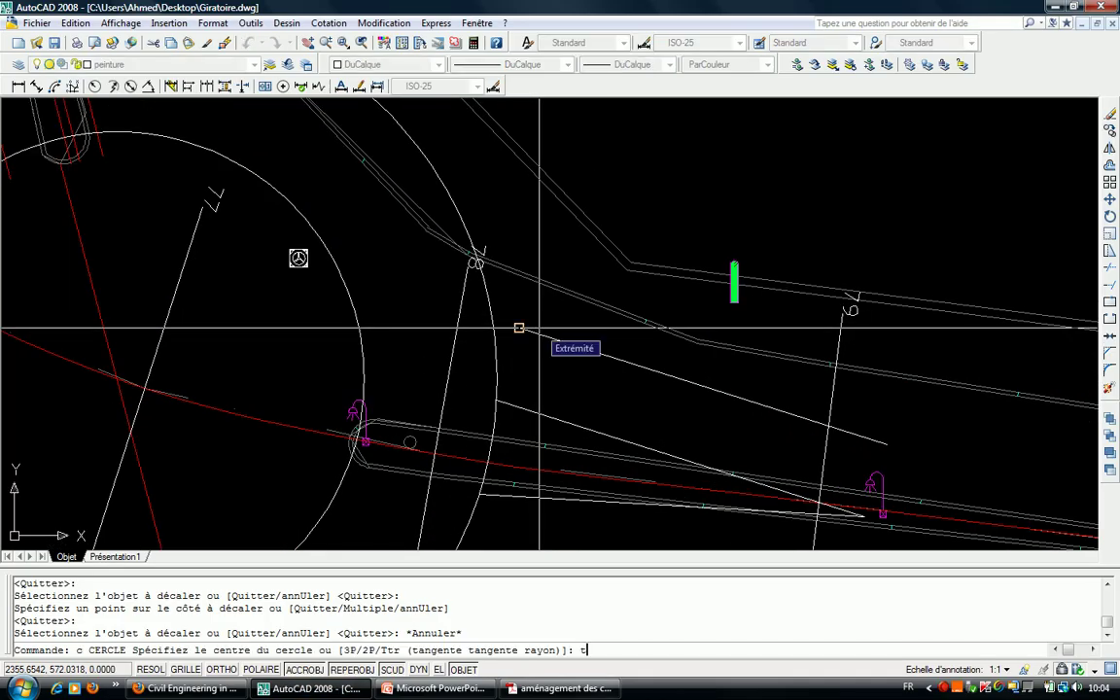
key("Return")
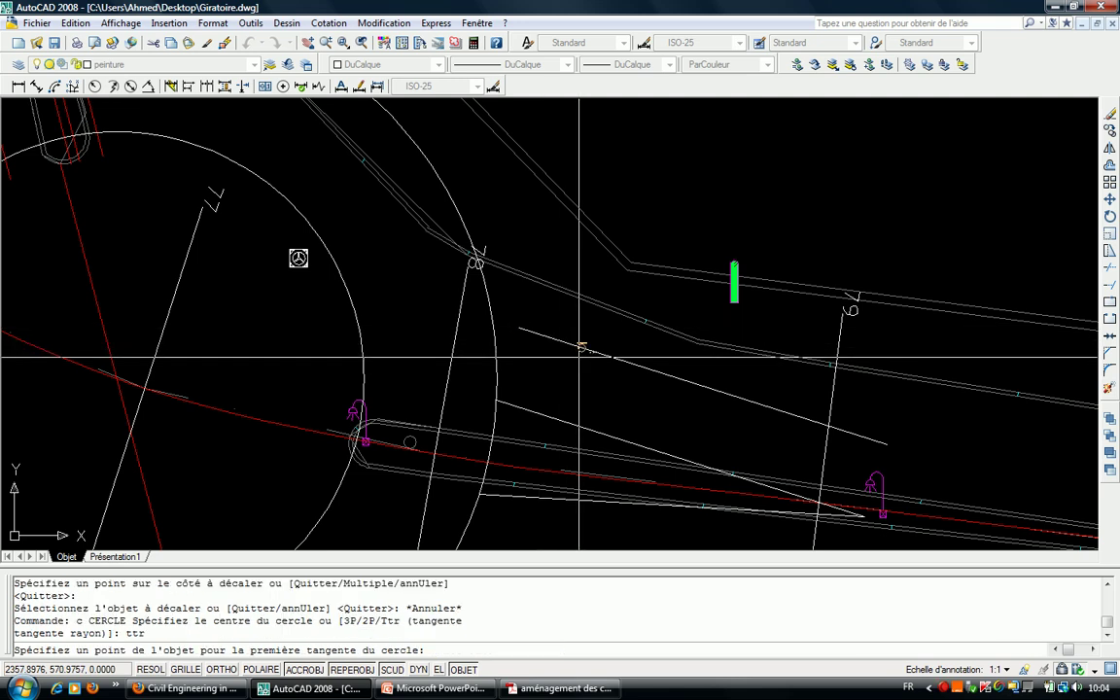
left_click(586, 347)
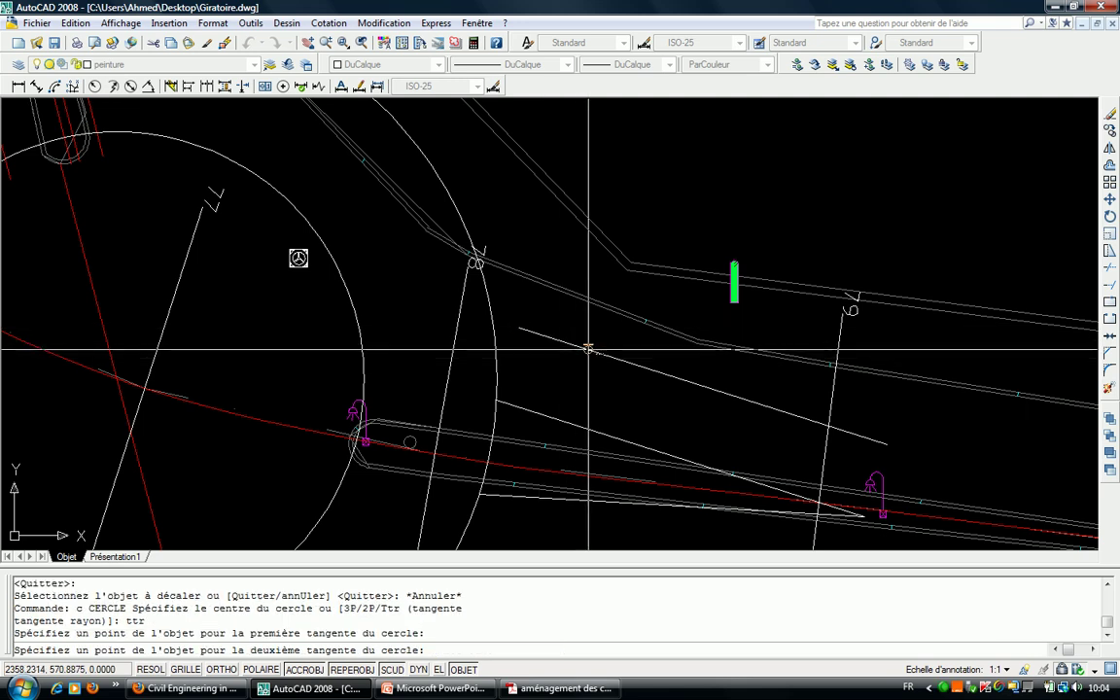
left_click(433, 188)
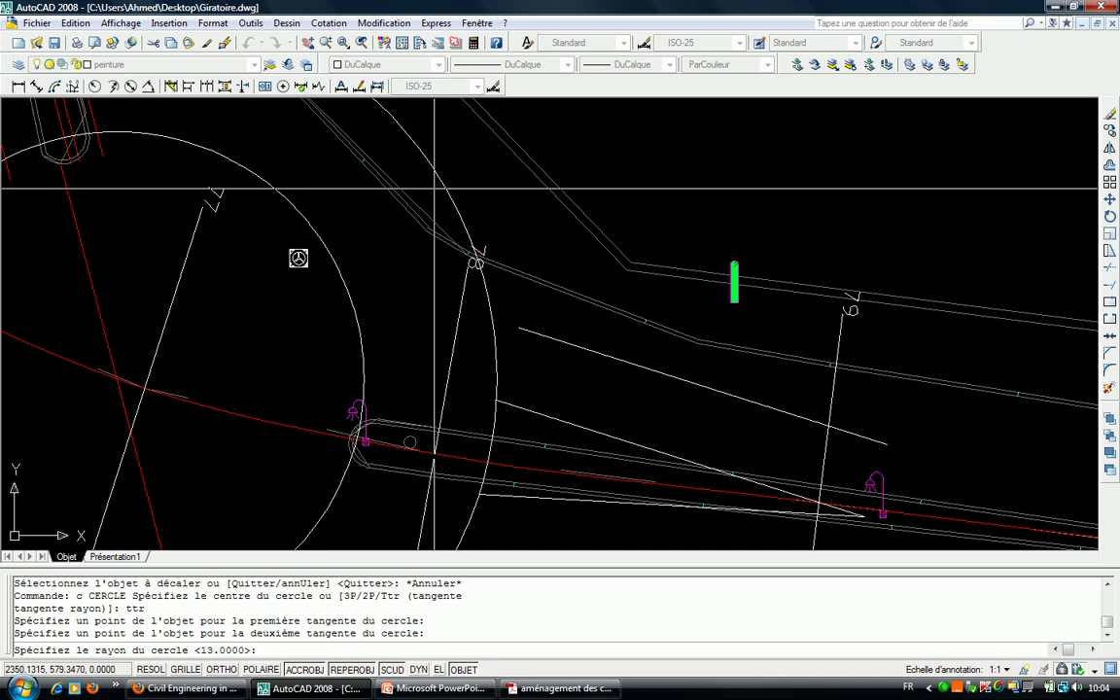
type("15")
key("Return")
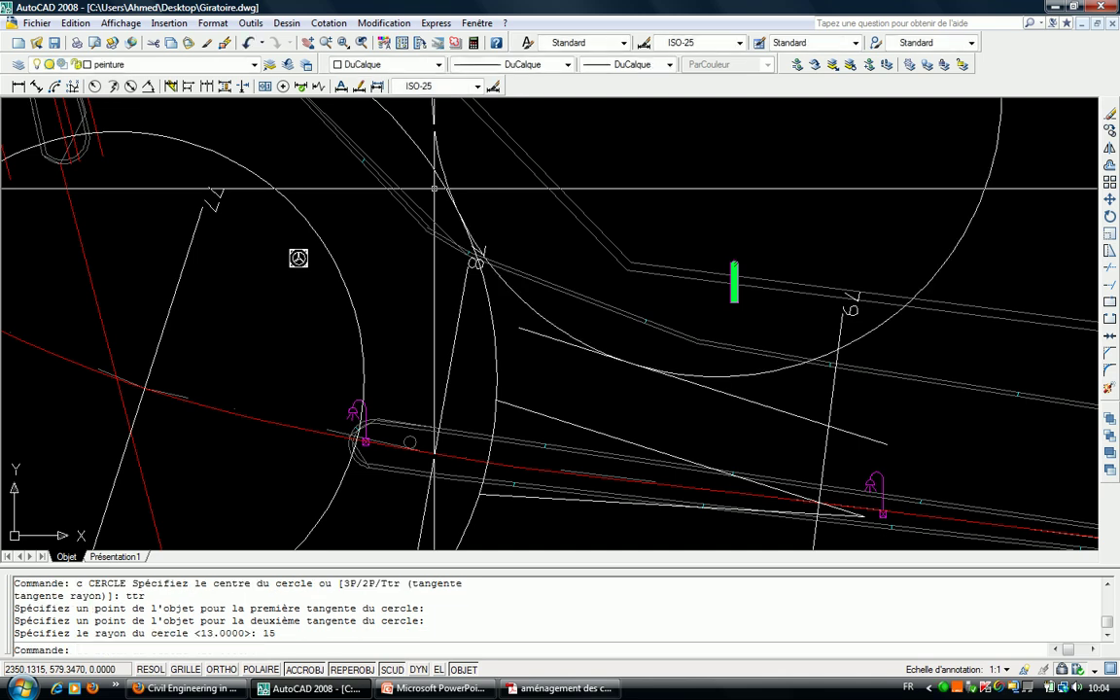
key("Escape")
Trim the unwanted part of the circle using the circle and sloped line as edges.
type("j")
key("Return")
left_click(431, 165)
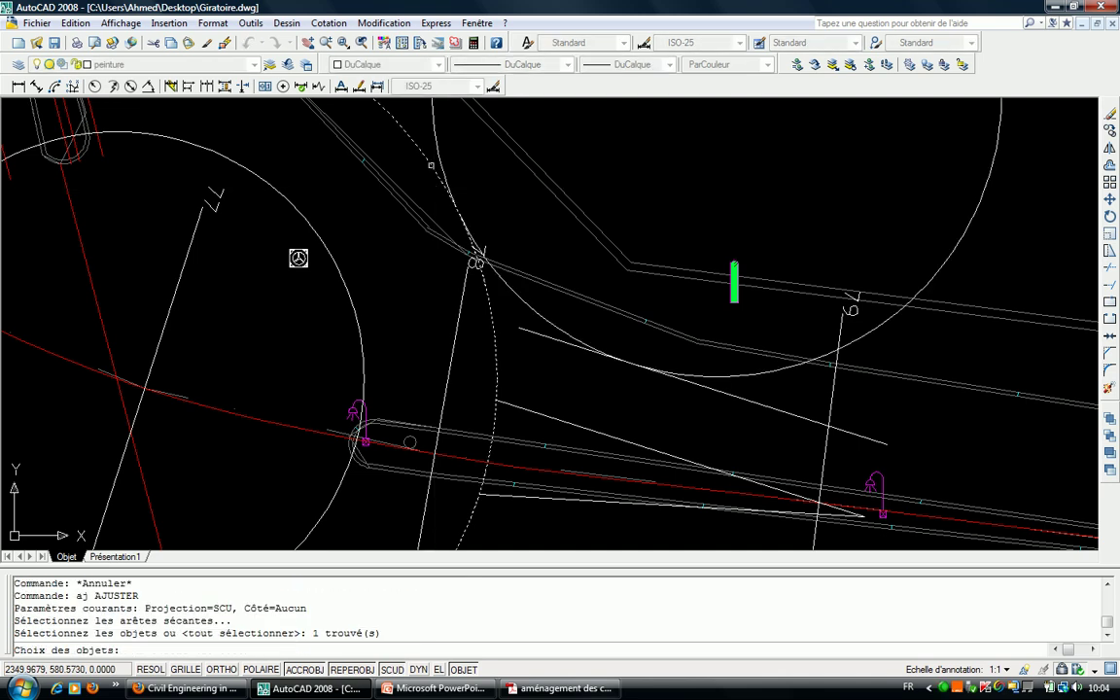
left_click(536, 335)
key("Return")
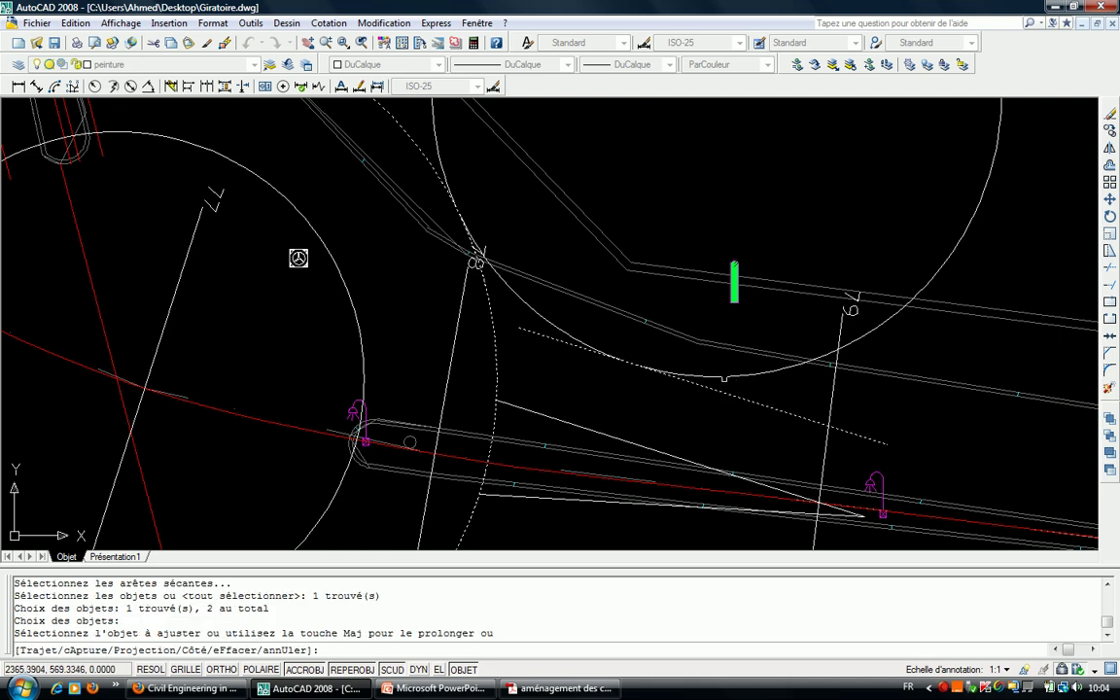
left_click(650, 337)
key("Escape")
Trim the sloped island line back to the new radius-15 arc.
key("Return")
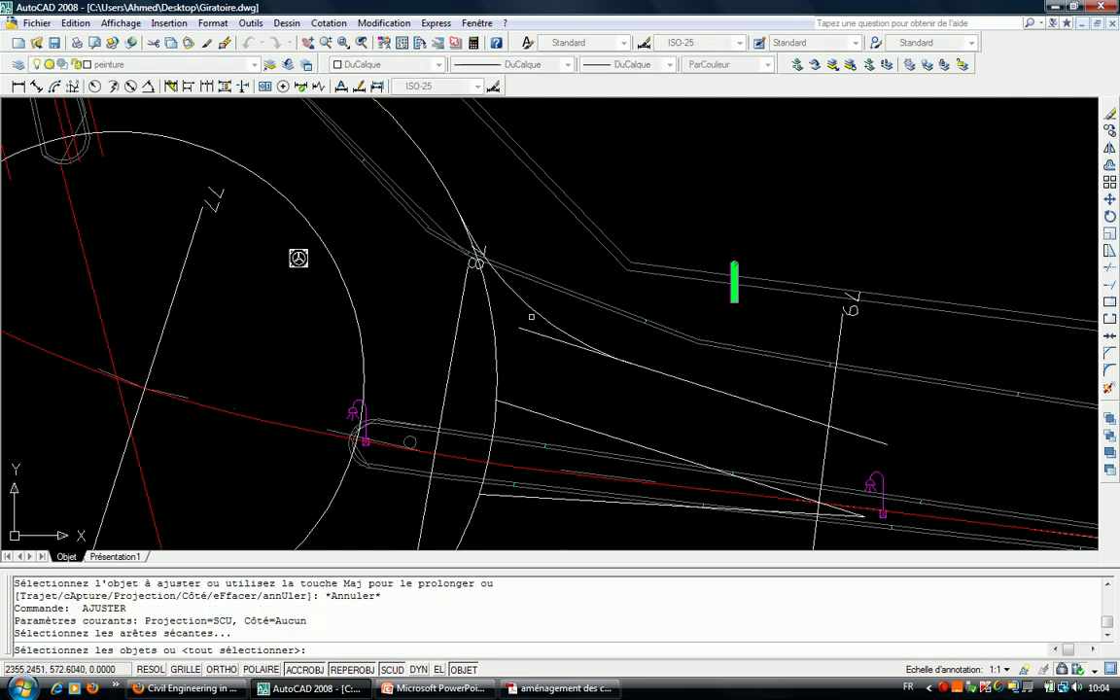
left_click(532, 311)
key("Return")
left_click(480, 303)
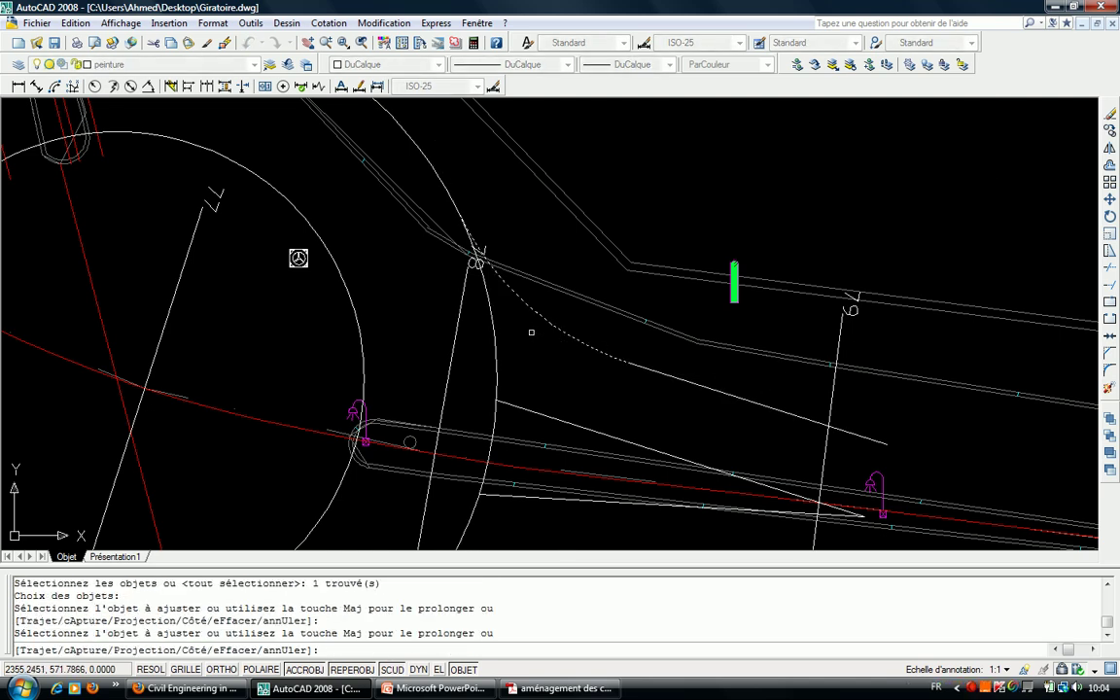
key("Escape")
scroll(569, 320, "down", 2)
middle_click_drag(570, 320, 710, 331)
scroll(557, 341, "up", 3)
Attempt a radius-20 tangent-tangent-radius circle, which fails and is cancelled.
key("Escape")
key("Escape")
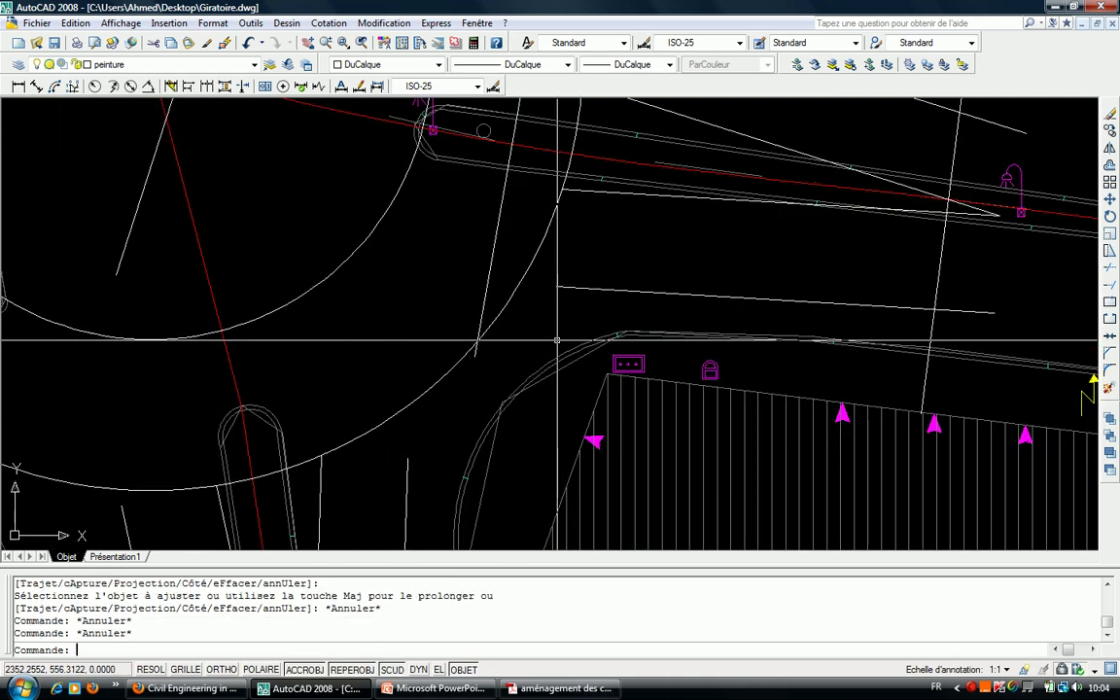
key("Escape")
key("Return")
type("t")
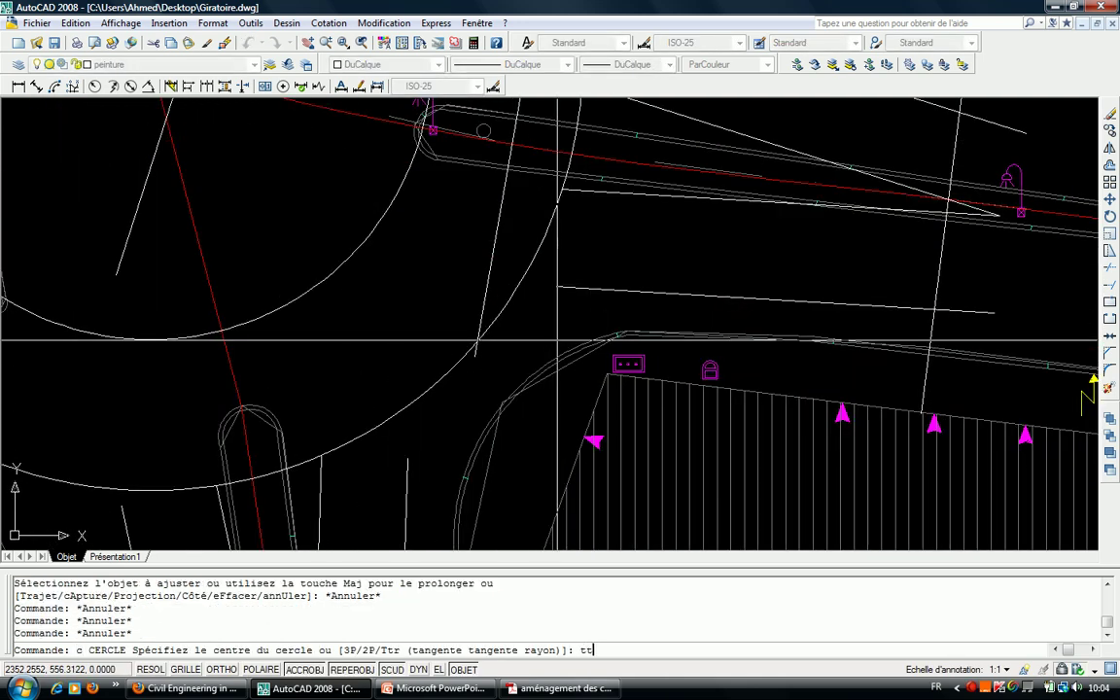
type("r")
key("Return")
type("20")
key("Return")
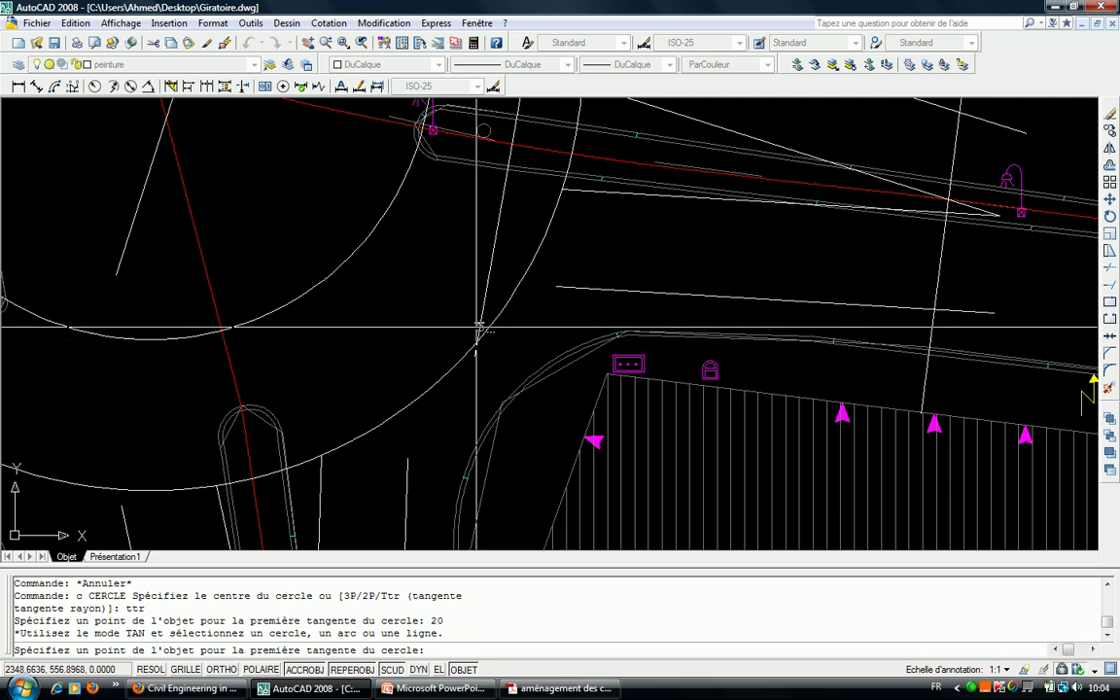
key("Escape")
Draw a radius-20 circle tangent to the ring curve and the straight island line.
type("c")
key("Return")
type("ttr")
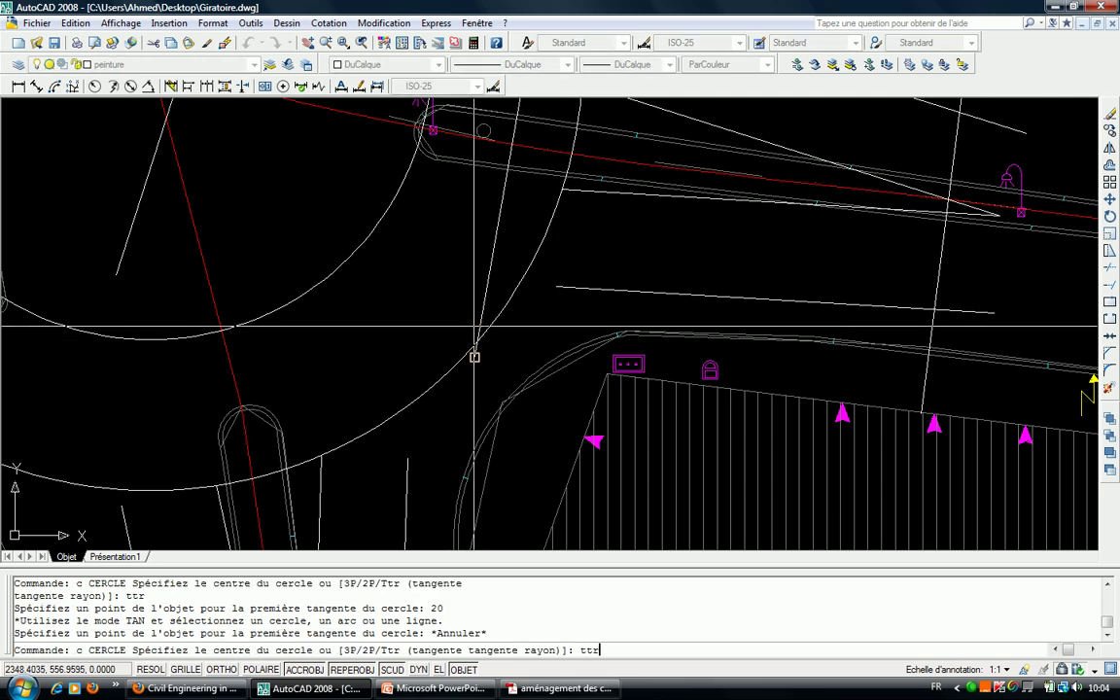
key("Return")
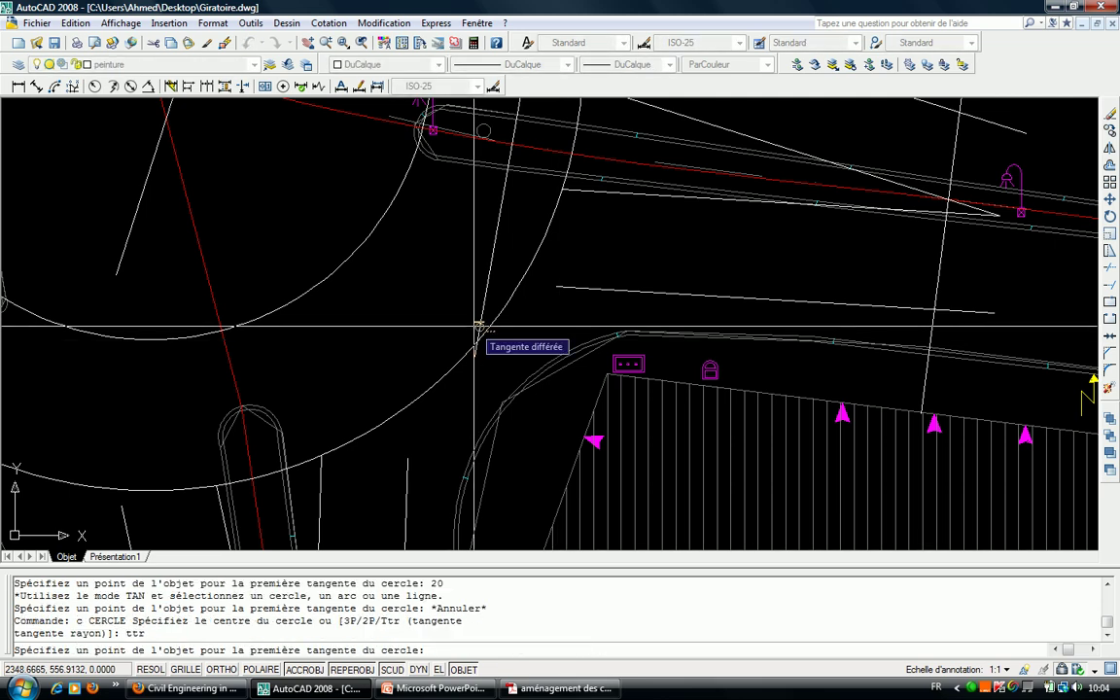
left_click(495, 317)
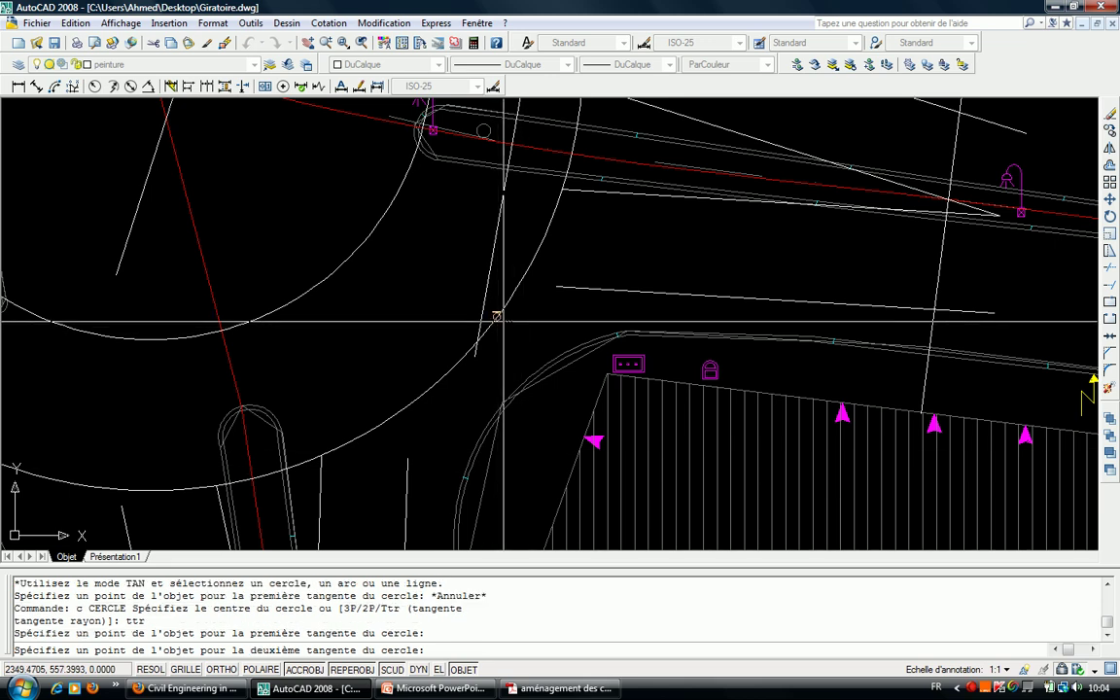
left_click(596, 295)
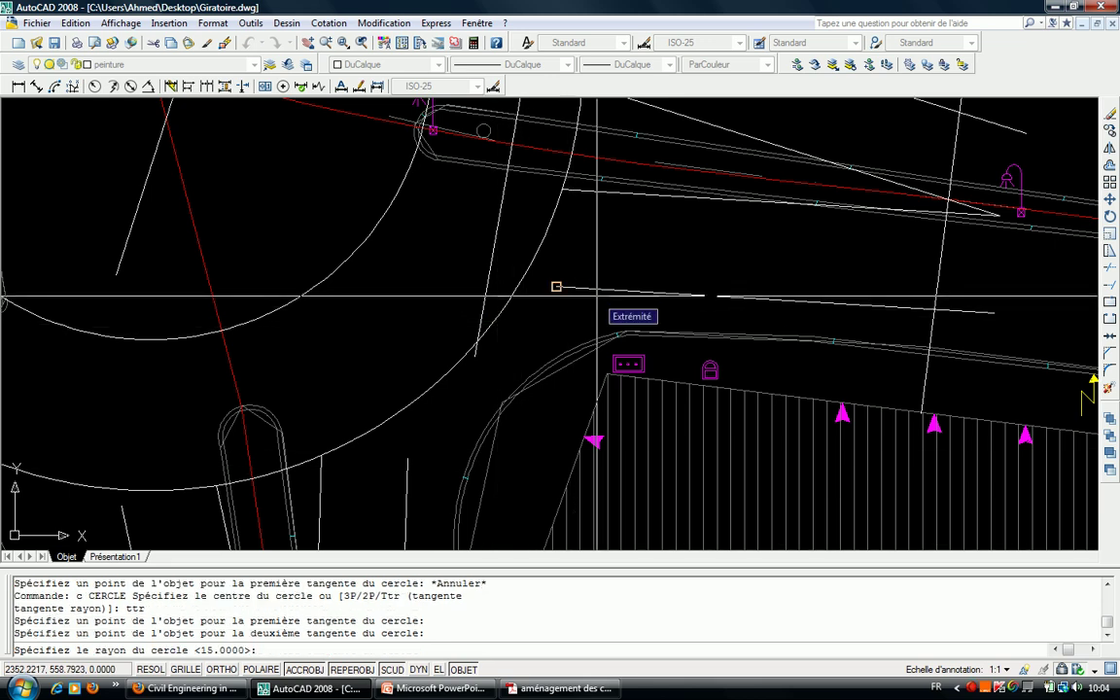
type("20")
key("Return")
key("Escape")
key("Escape")
key("Escape")
key("Escape")
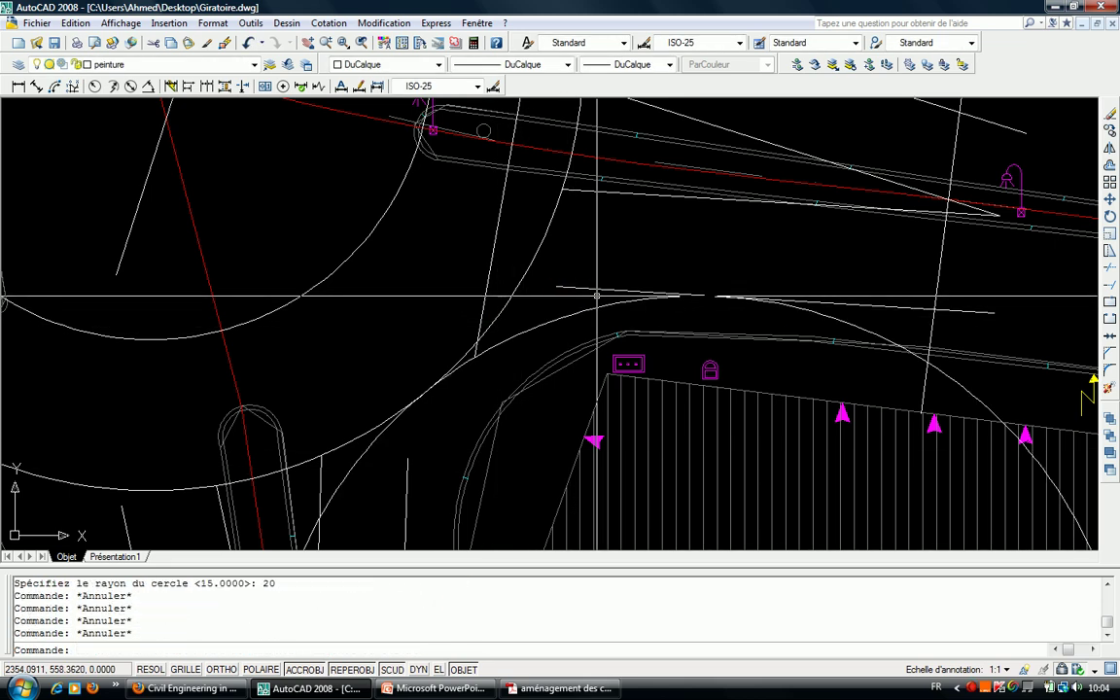
type("aj")
key("Return")
Attempt to trim the radius-20 circle against itself as cutting edge, then cancel the failed trim.
left_click(584, 307)
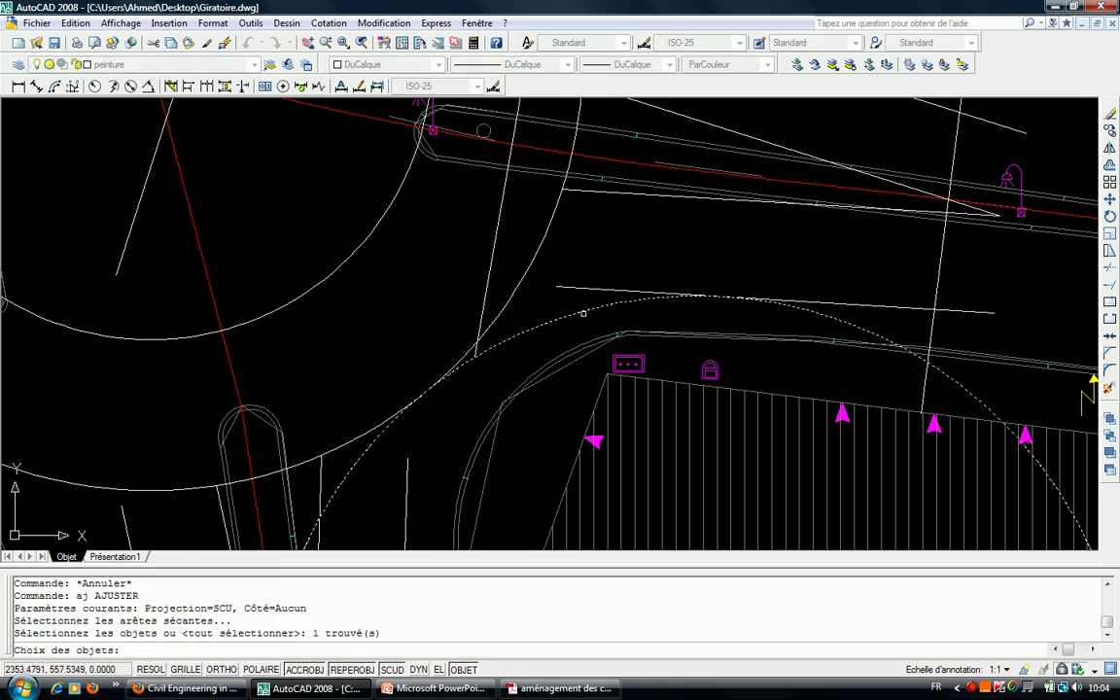
key("Return")
left_click(525, 280)
left_click(499, 260)
left_click(498, 261)
left_click(571, 279)
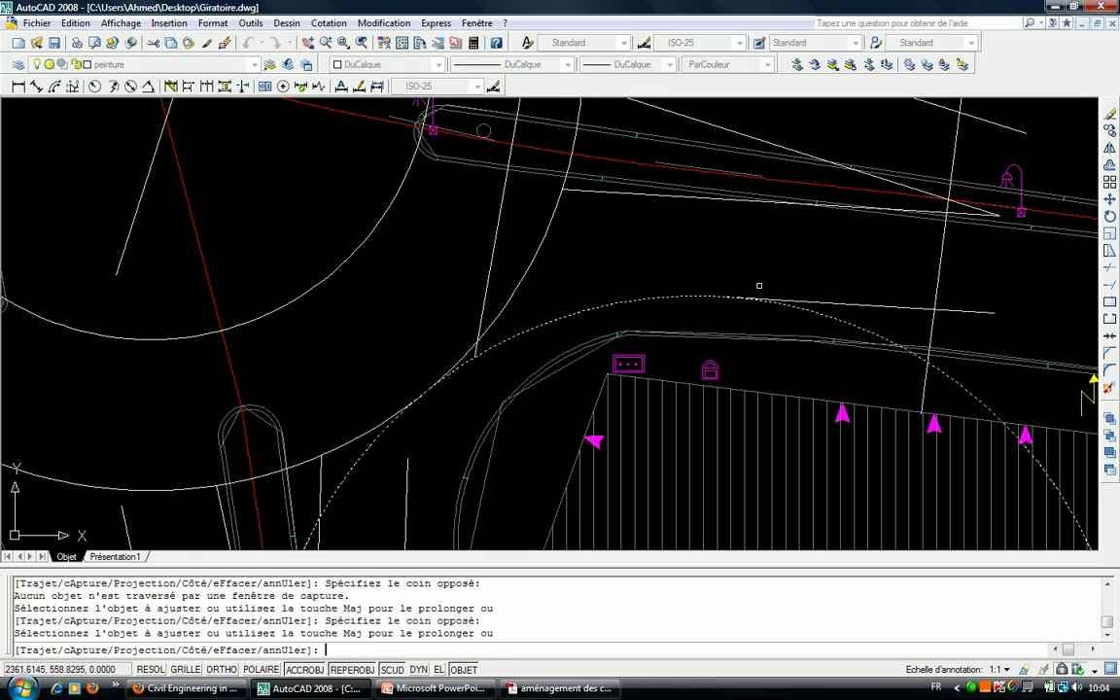
key("Escape")
key("Escape")
key("Escape")
Consult the AutoCAD help page on trimming, then close it.
key("F1")
left_click(688, 693)
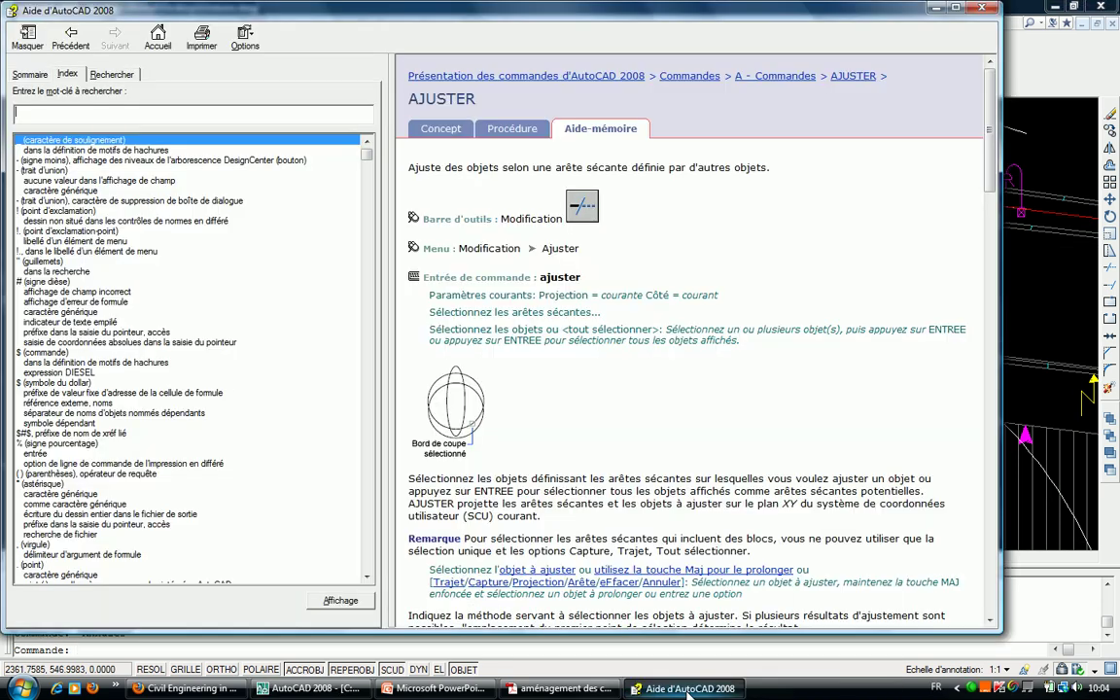
left_click(905, 8)
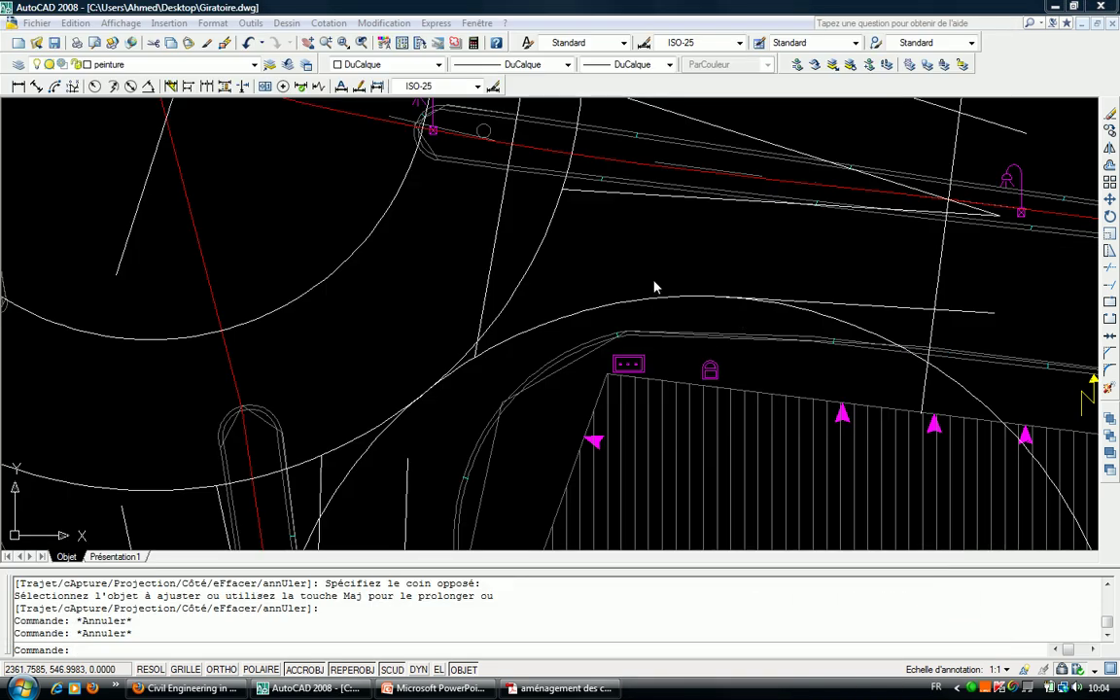
key("Escape")
key("Escape")
Trim the radius-20 circle with AJUSTER, using the circle and outer ring as cutting edges.
type("j")
key("Return")
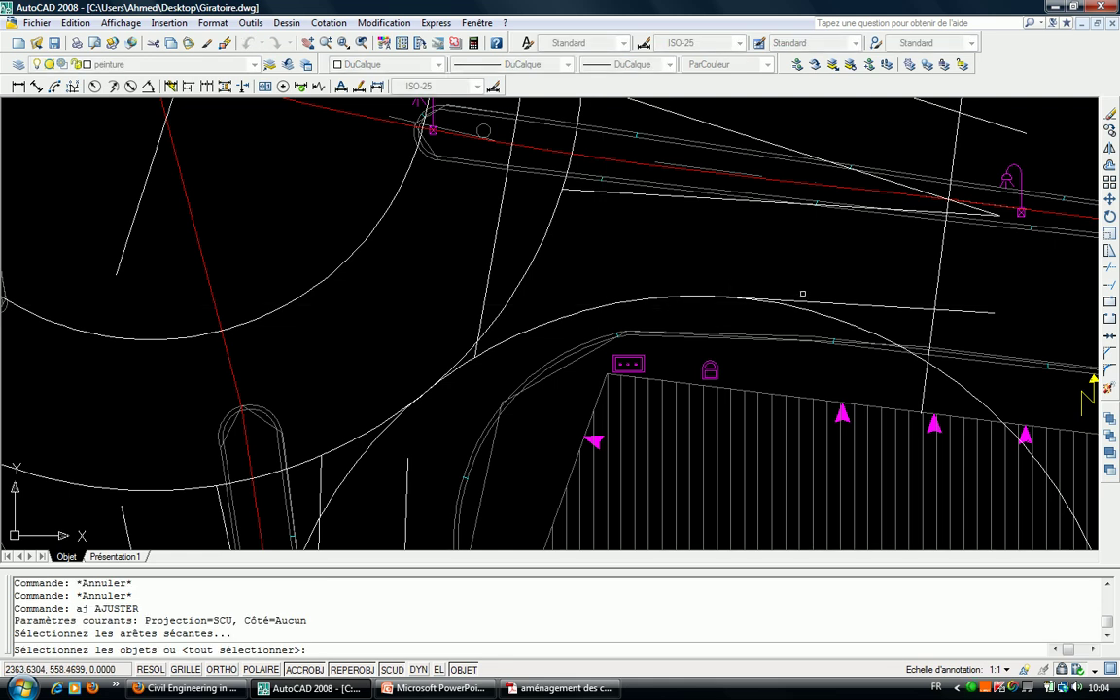
left_click(541, 232)
left_click(470, 229)
left_click(460, 292)
key("Return")
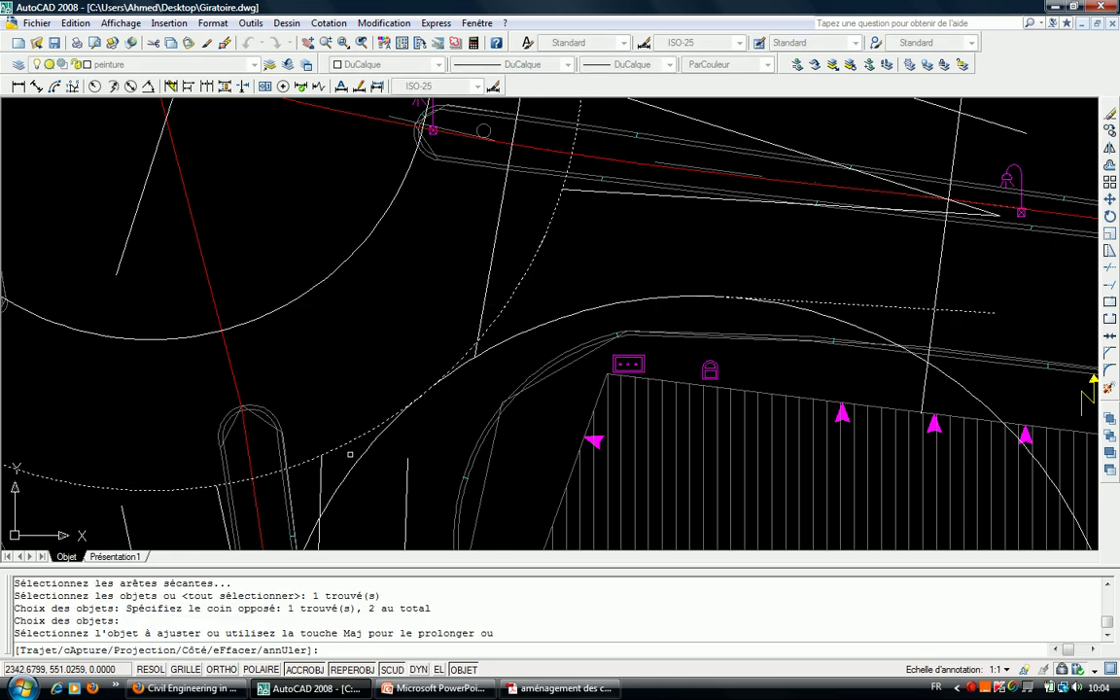
scroll(680, 223, "down", 2)
scroll(702, 263, "down", 2)
scroll(657, 392, "up", 2)
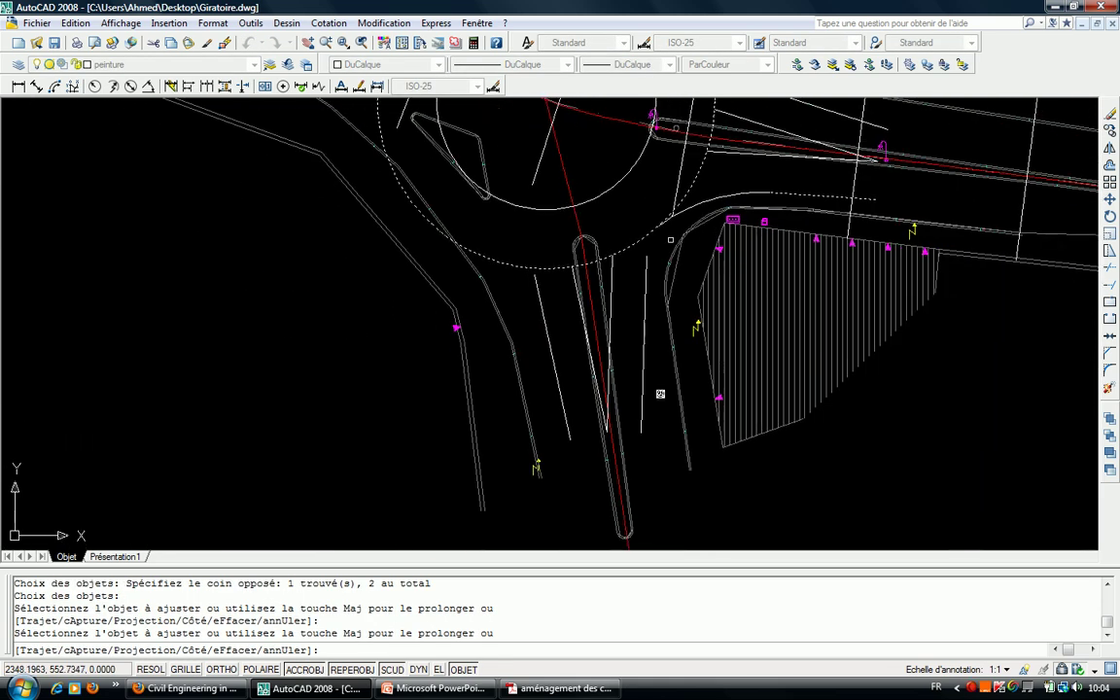
scroll(608, 364, "up", 2)
key("Escape")
Select the new exit arc to verify it with grips, then deselect it.
middle_click_drag(607, 365, 507, 312)
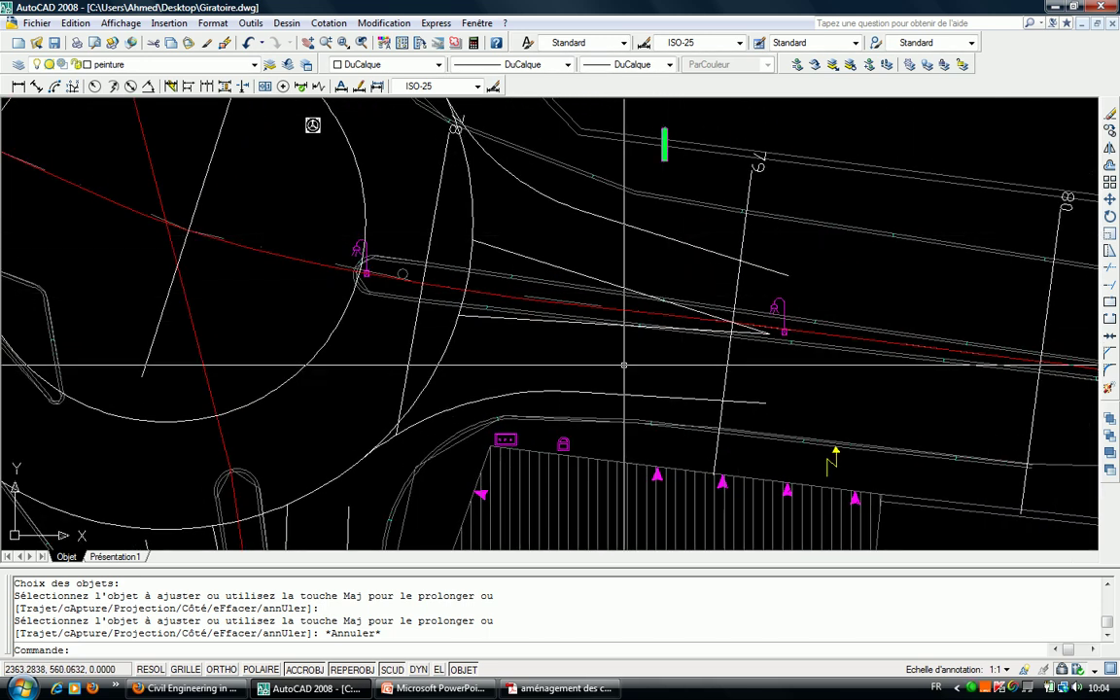
left_click(545, 397)
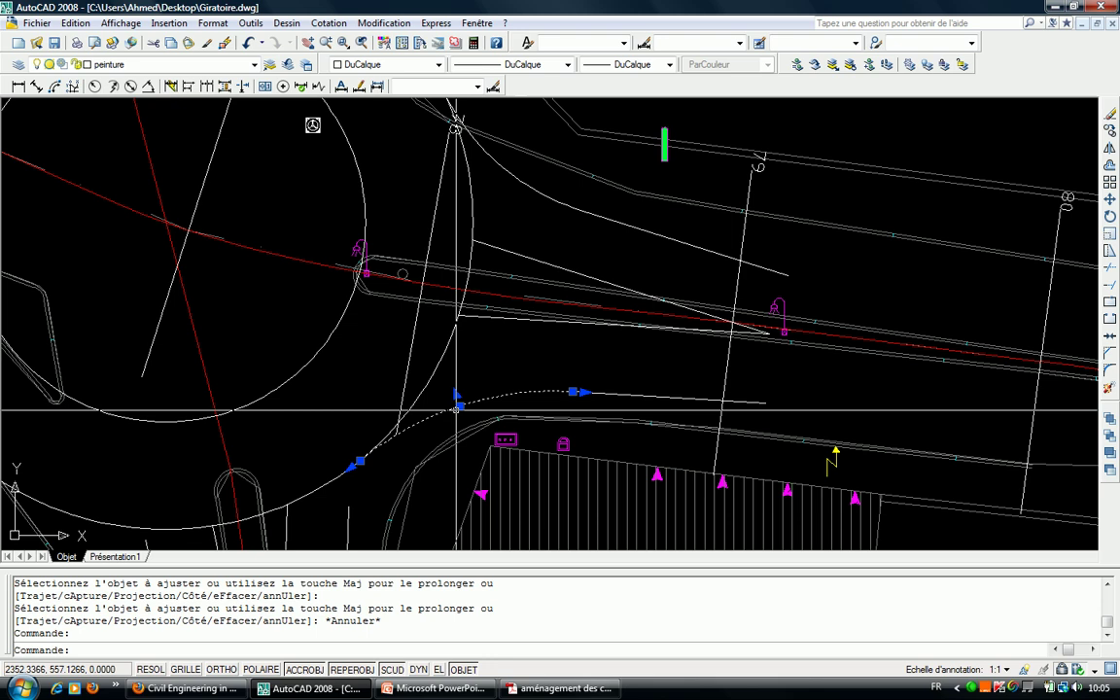
key("Escape")
left_click(517, 176)
key("Escape")
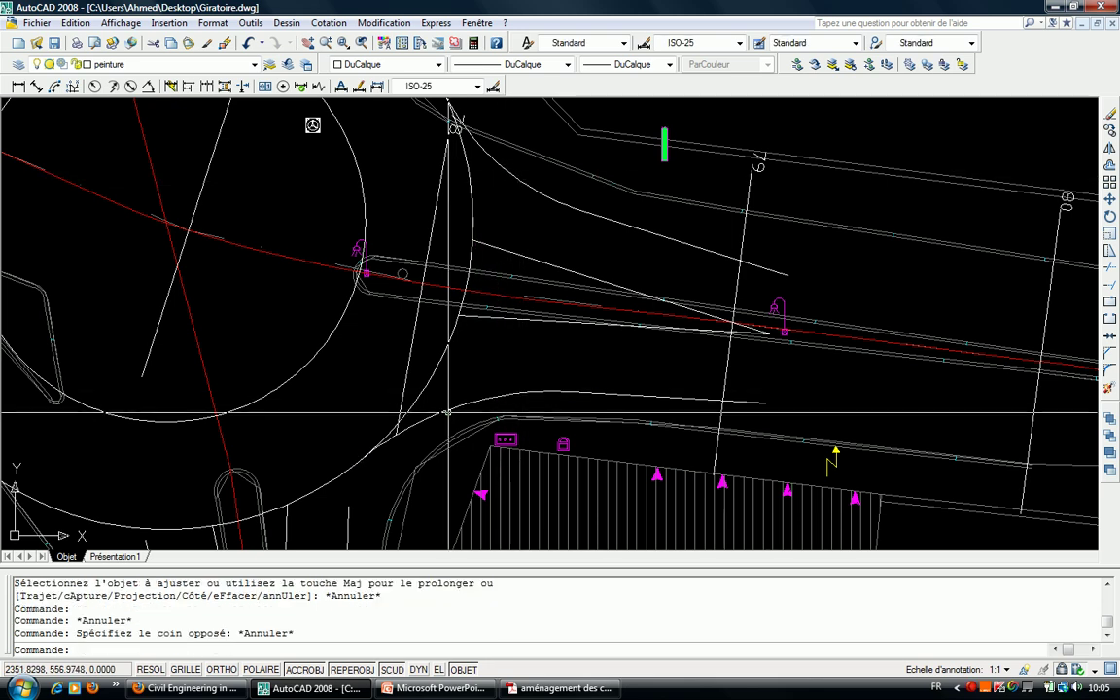
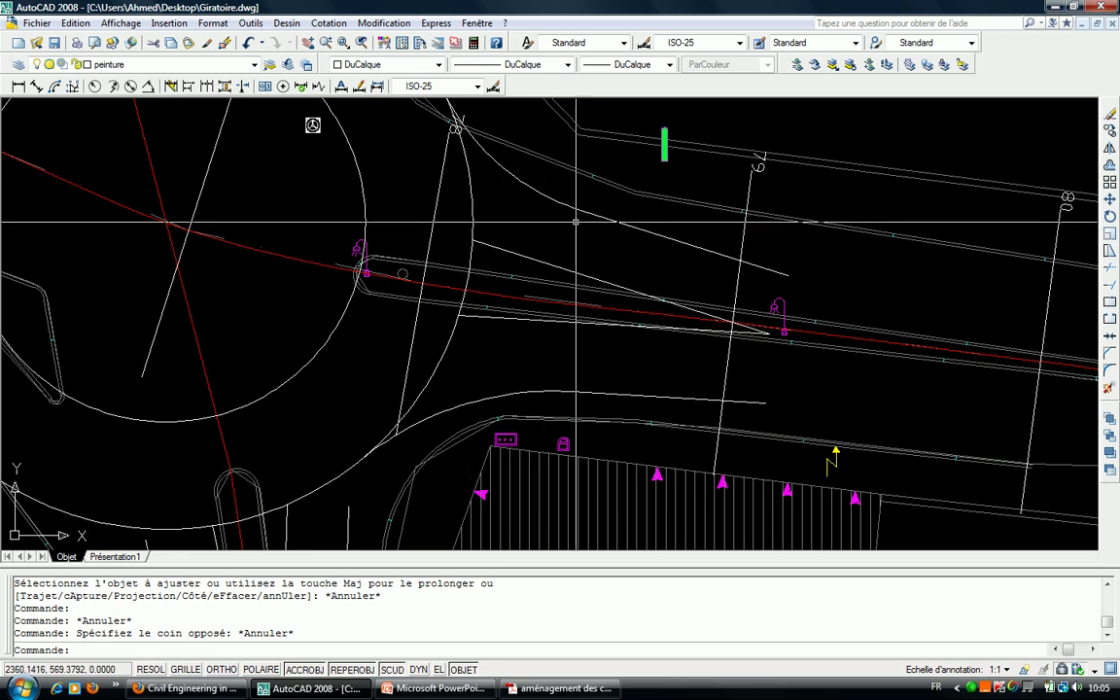
Draw a radius-20 circle tangent to the roundabout's outer arc and the slanted south-west curb line.
middle_click_drag(577, 223, 618, 286)
middle_click_drag(431, 384, 511, 335)
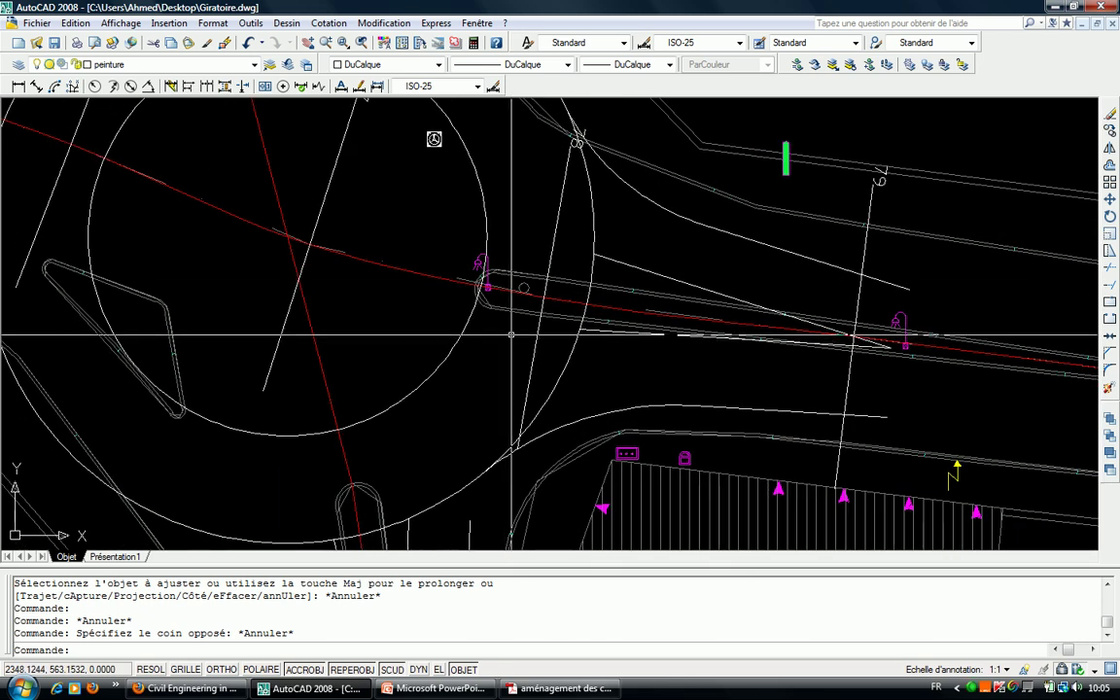
middle_click_drag(492, 130, 573, 252)
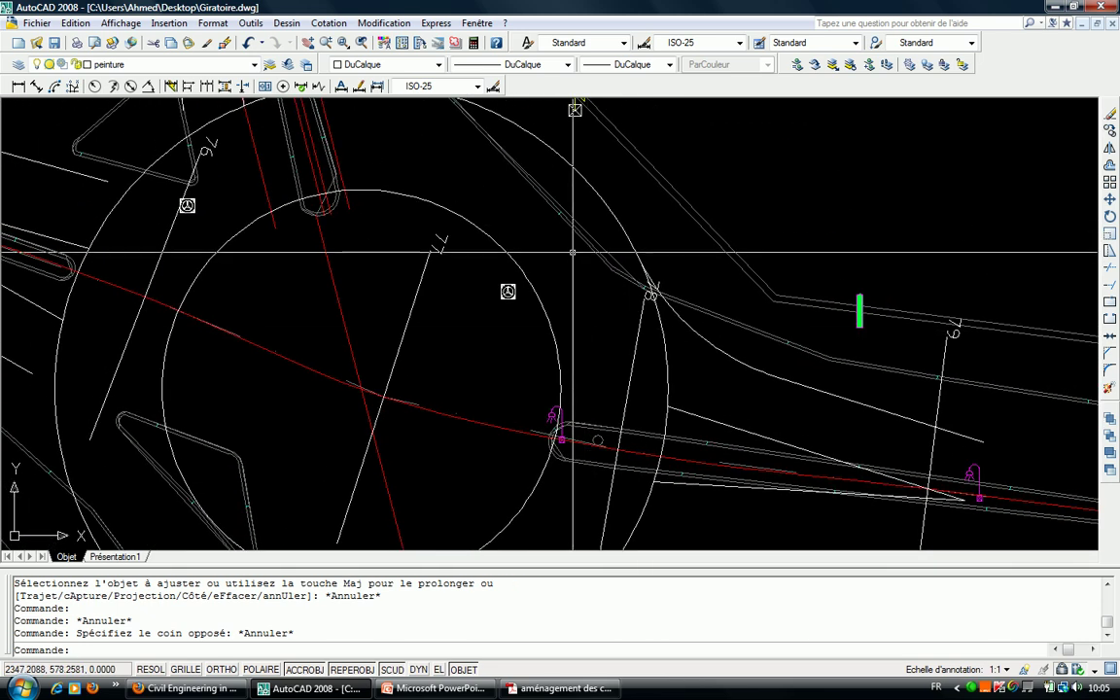
scroll(572, 251, "down", 2)
middle_click_drag(515, 540, 501, 420)
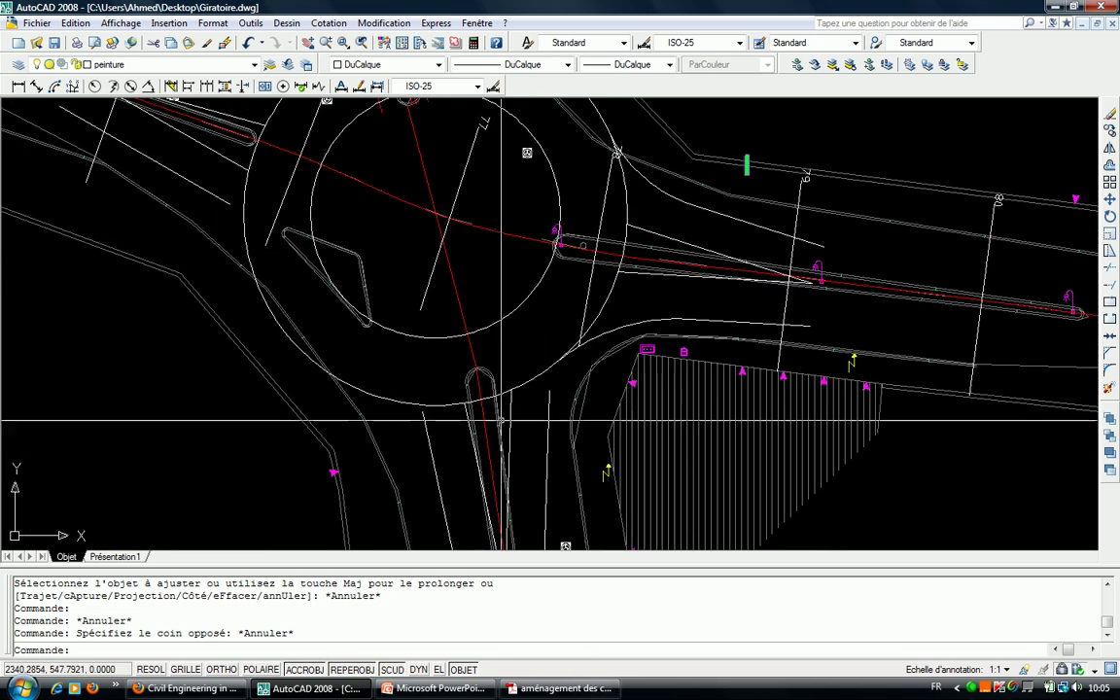
scroll(501, 420, "up", 1)
scroll(512, 405, "up", 1)
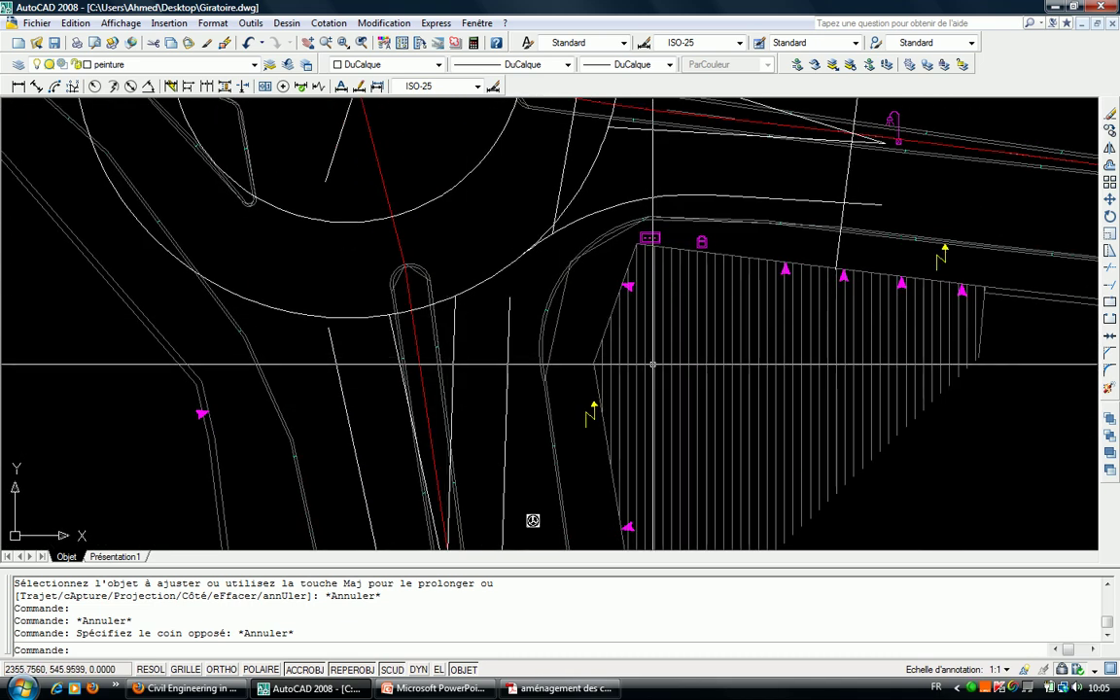
scroll(652, 365, "up", 1)
scroll(622, 335, "up", 1)
key("Escape")
key("Escape")
key("Escape")
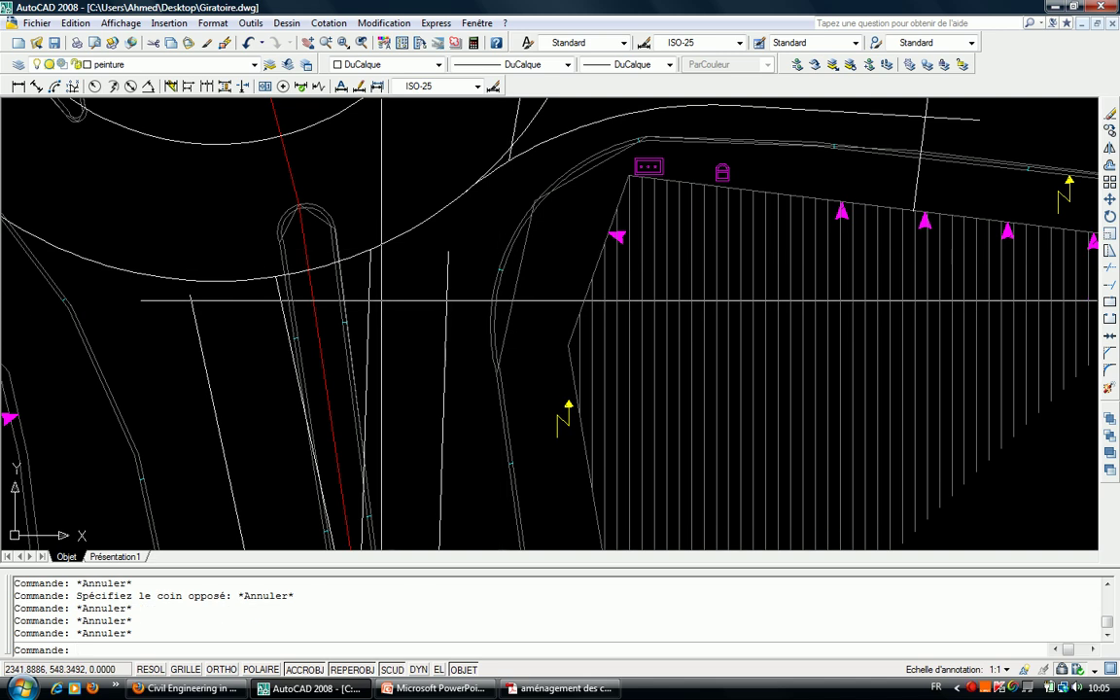
middle_click_drag(189, 355, 545, 295)
type("c")
key("Return")
type("tr")
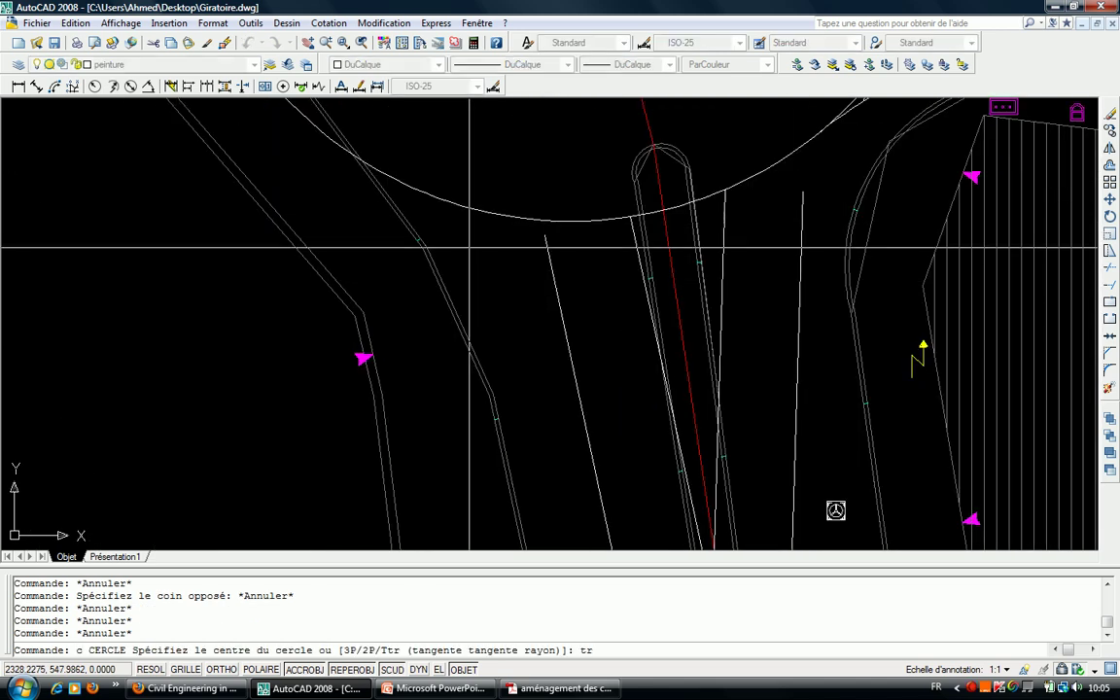
type("tr")
key("Return")
left_click(450, 195)
left_click(563, 289)
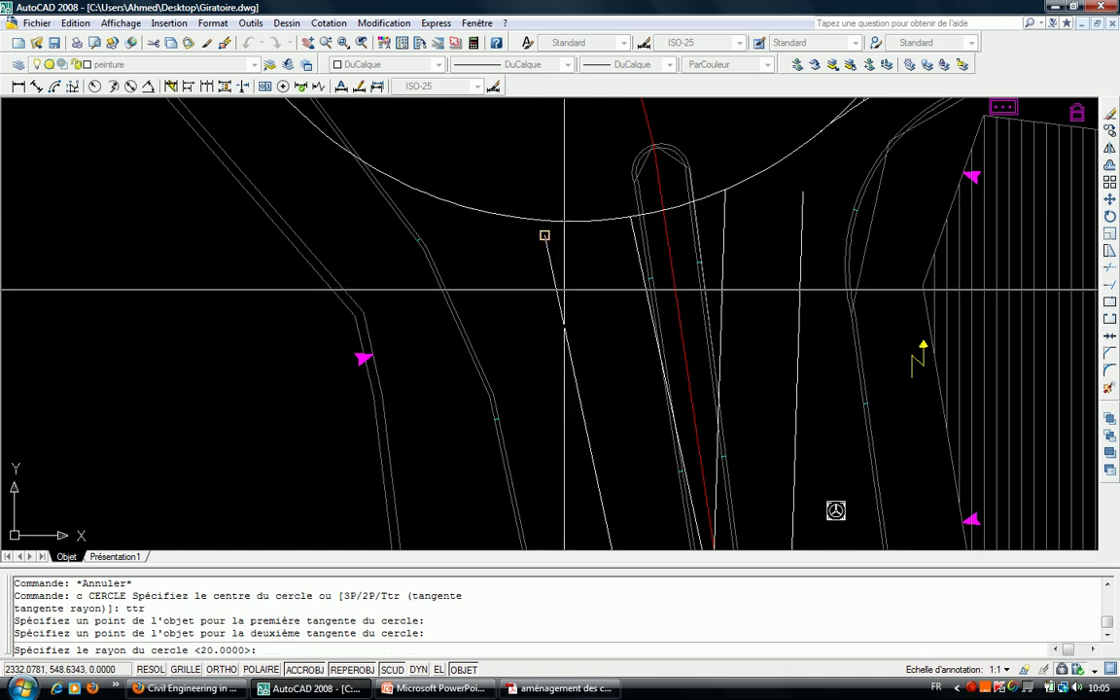
type("0")
key("Return")
Trim the slanted curb line's upper part back to the new circle.
type("aj")
key("Return")
left_click(544, 275)
left_click(488, 292)
key("Return")
left_click(551, 262)
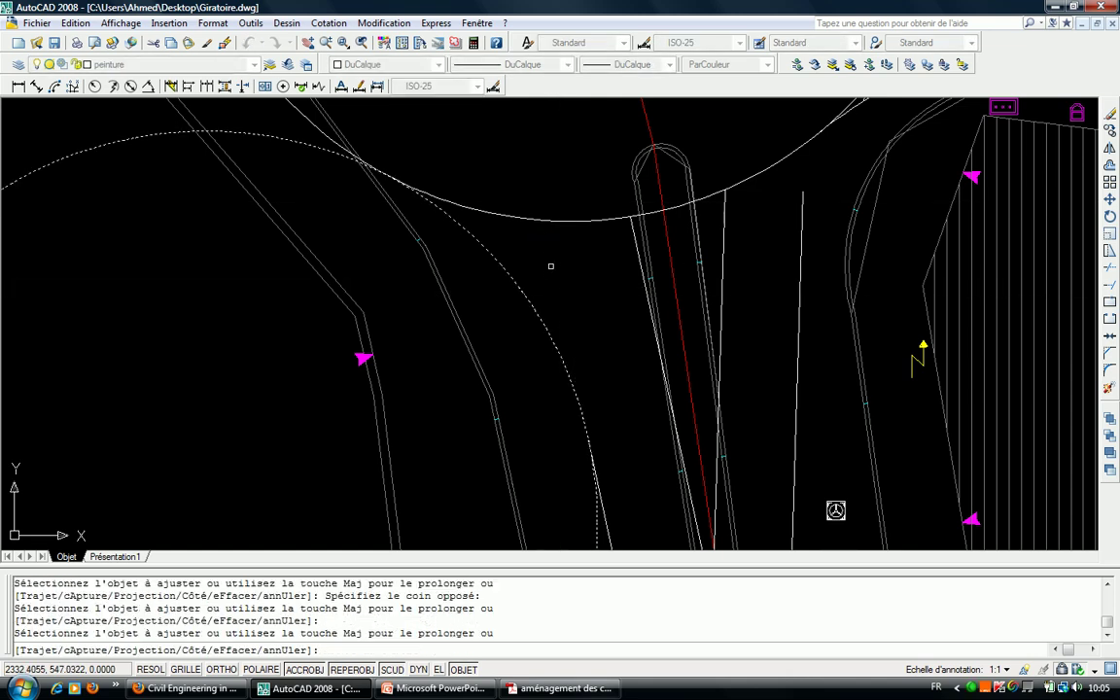
key("Escape")
Trim off the circle's top-left portion, using the curb curve and circle as cutting edges.
key("Return")
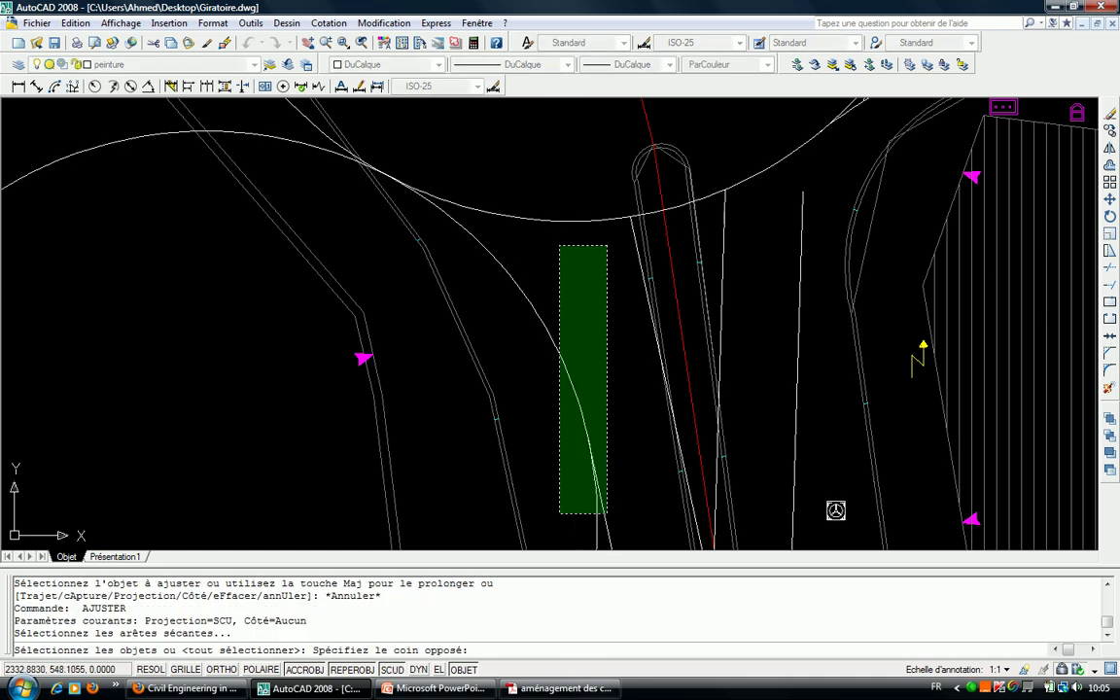
left_click(607, 534)
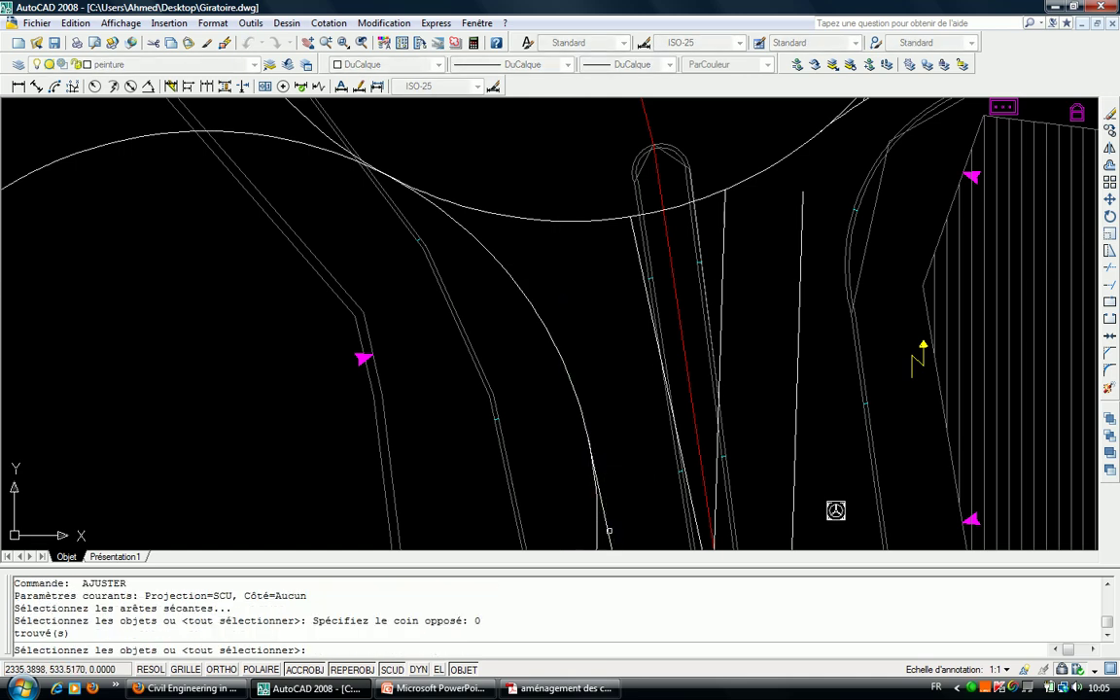
left_click(609, 530)
left_click(539, 167)
left_click(543, 241)
key("Return")
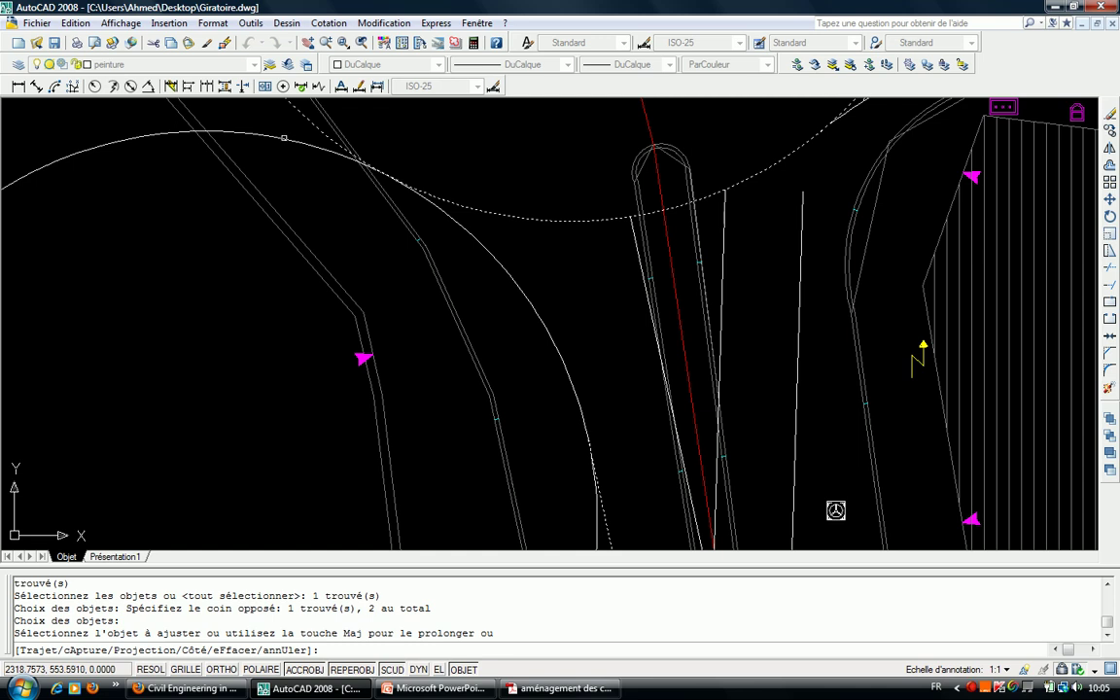
left_click(284, 138)
scroll(291, 146, "down", 5)
scroll(397, 249, "up", 3)
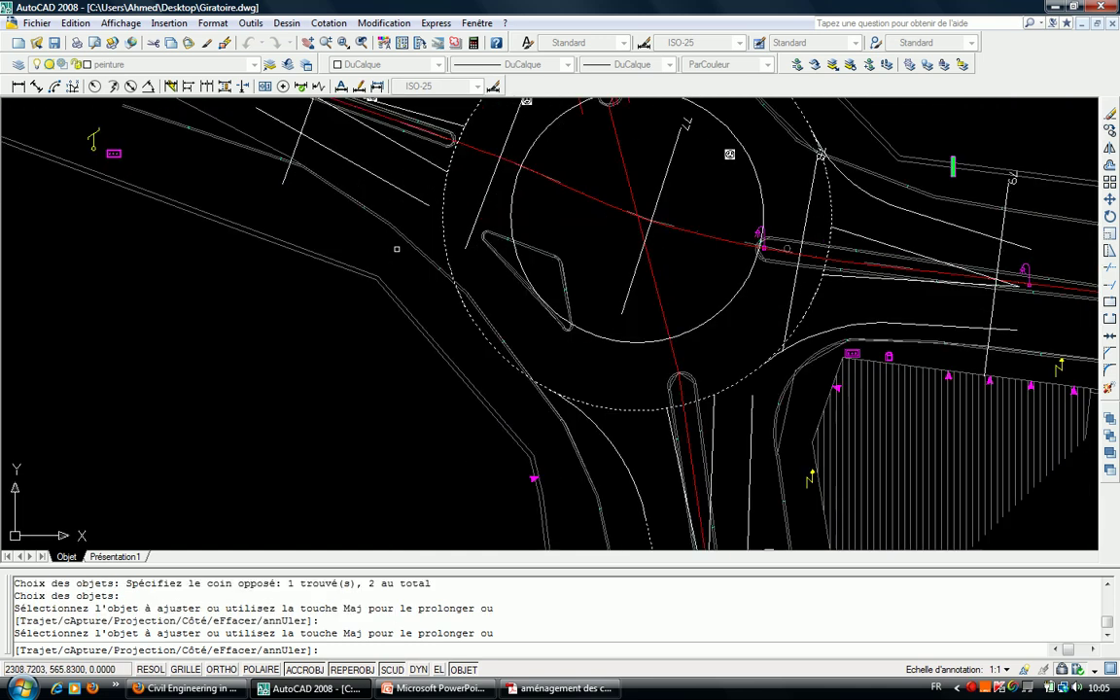
key("Escape")
Draw a radius-15 circle tangent to the roundabout ring and the approach line.
type("c")
key("Return")
type("ttr")
key("Return")
left_click(417, 199)
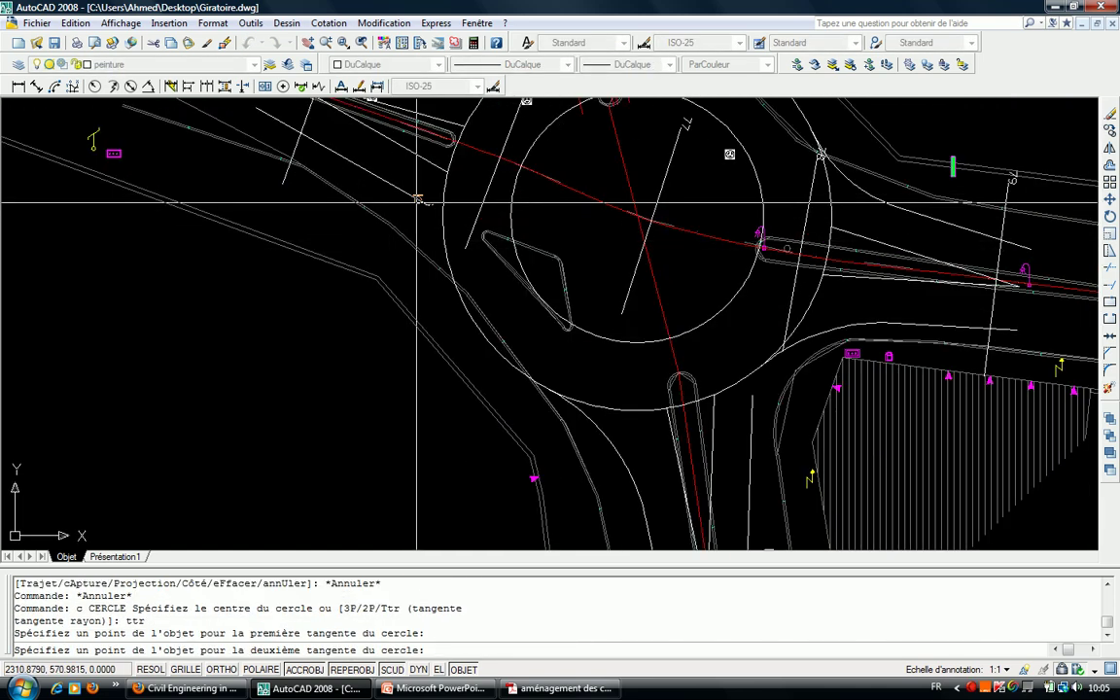
left_click(450, 249)
type("15")
key("Return")
Trim at the radius-15 circle, with the ring and top-left line as cutting edges.
key("Escape")
type("a")
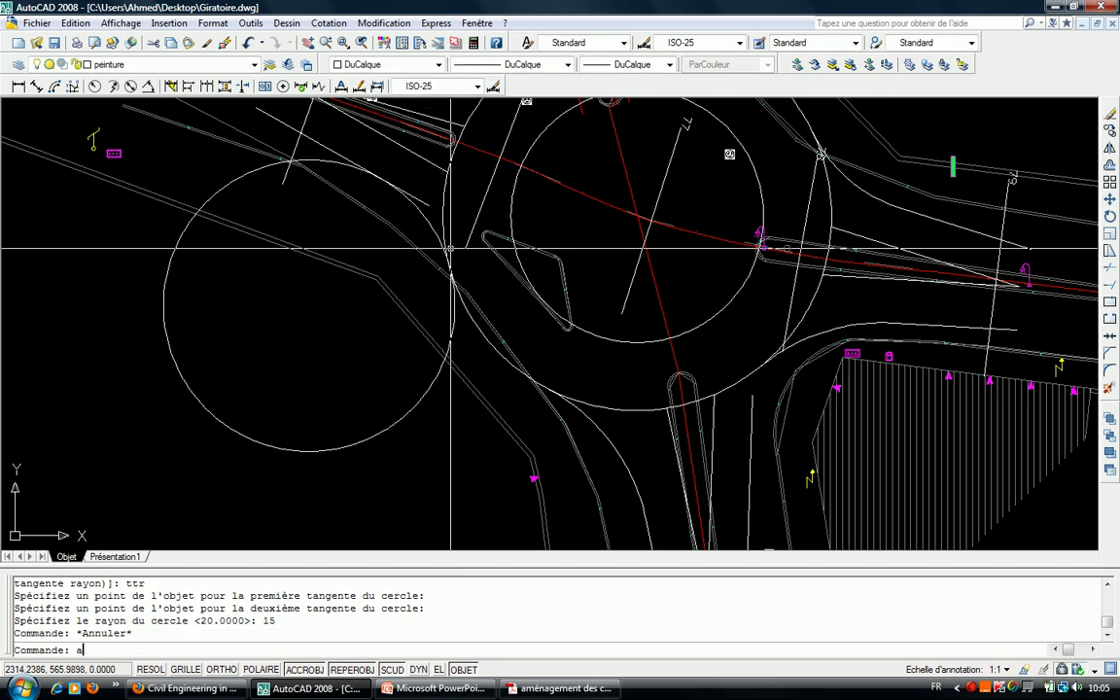
type("j")
key("Return")
left_click(384, 182)
left_click(443, 229)
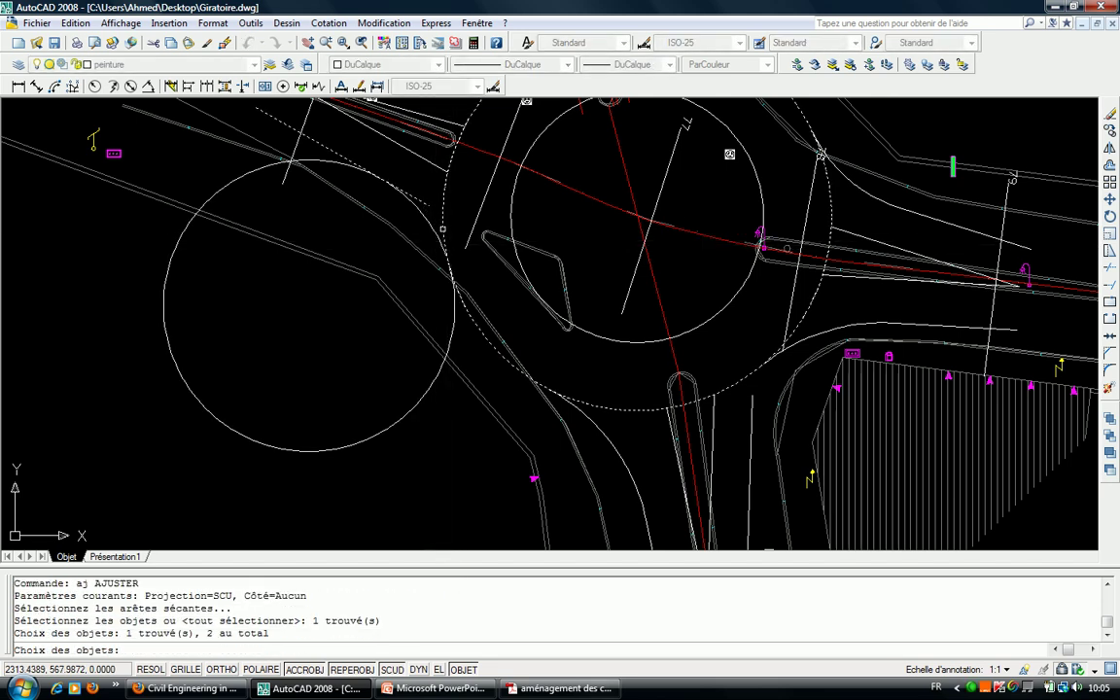
key("Return")
left_click(175, 365)
key("Escape")
scroll(418, 243, "up", 5)
key("Return")
left_click(389, 230)
left_click(409, 264)
key("Return")
scroll(443, 224, "down", 10)
scroll(457, 260, "up", 2)
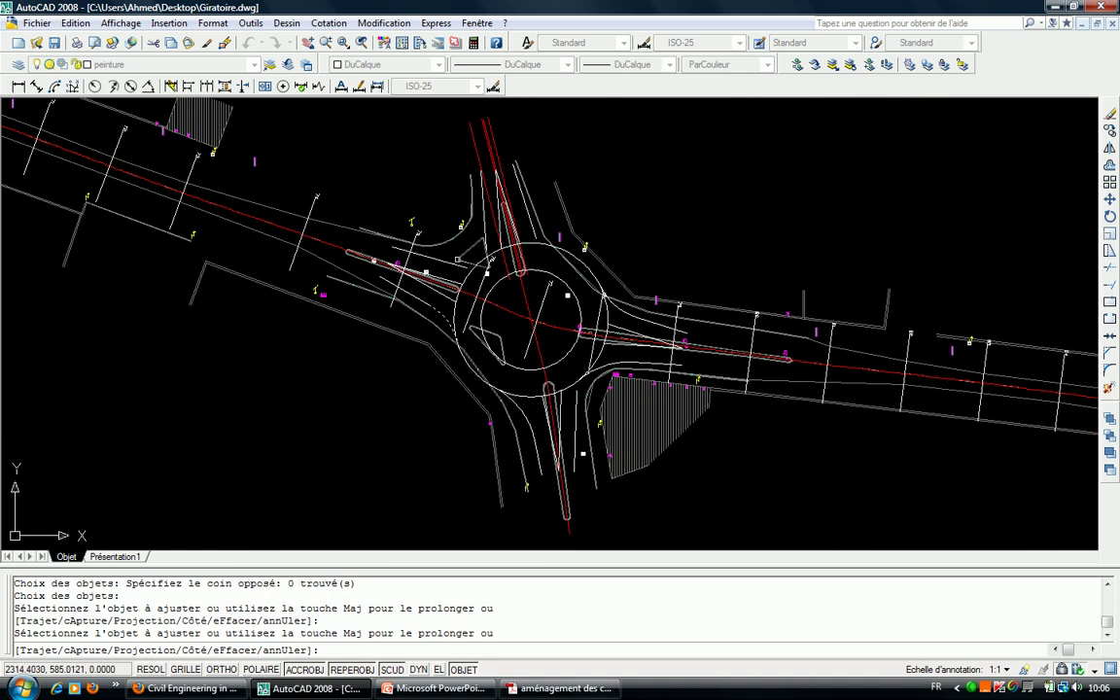
scroll(457, 260, "up", 6)
key("Escape")
key("Escape")
Add another radius-20 circle tangent to two objects at the approach.
type("c")
key("Return")
type("ttr")
key("Return")
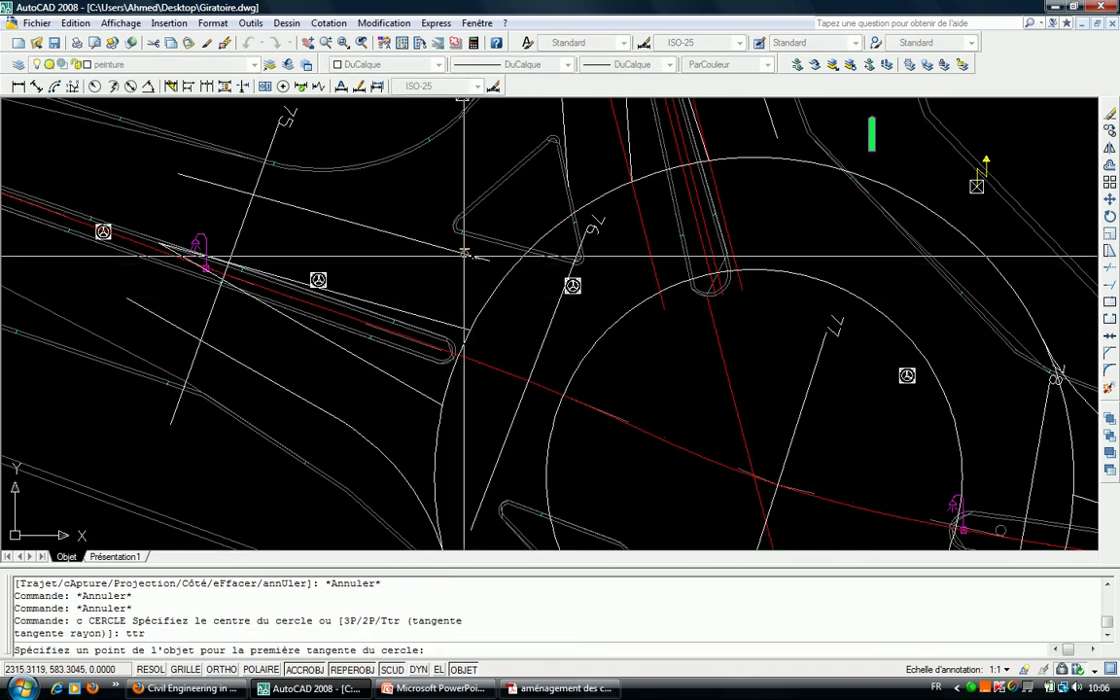
left_click(464, 255)
left_click(557, 240)
type("20")
key("Return")
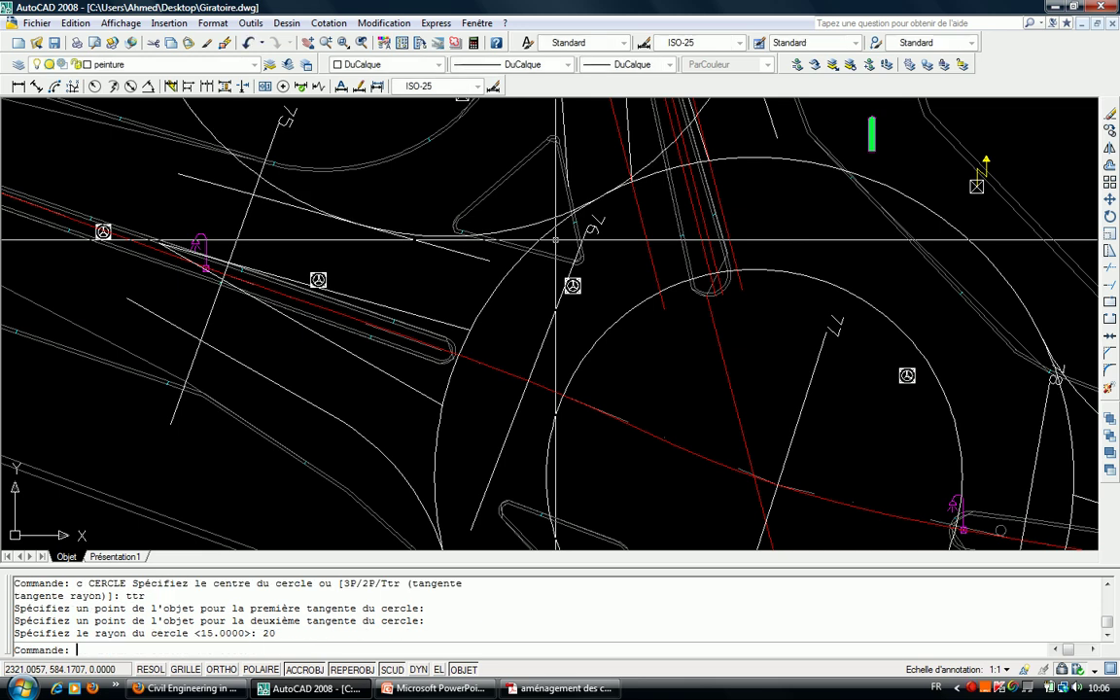
Trim at the radius-20 circle, with the large circle, thin line and curve as cutting edges.
key("Escape")
type("aj")
key("Return")
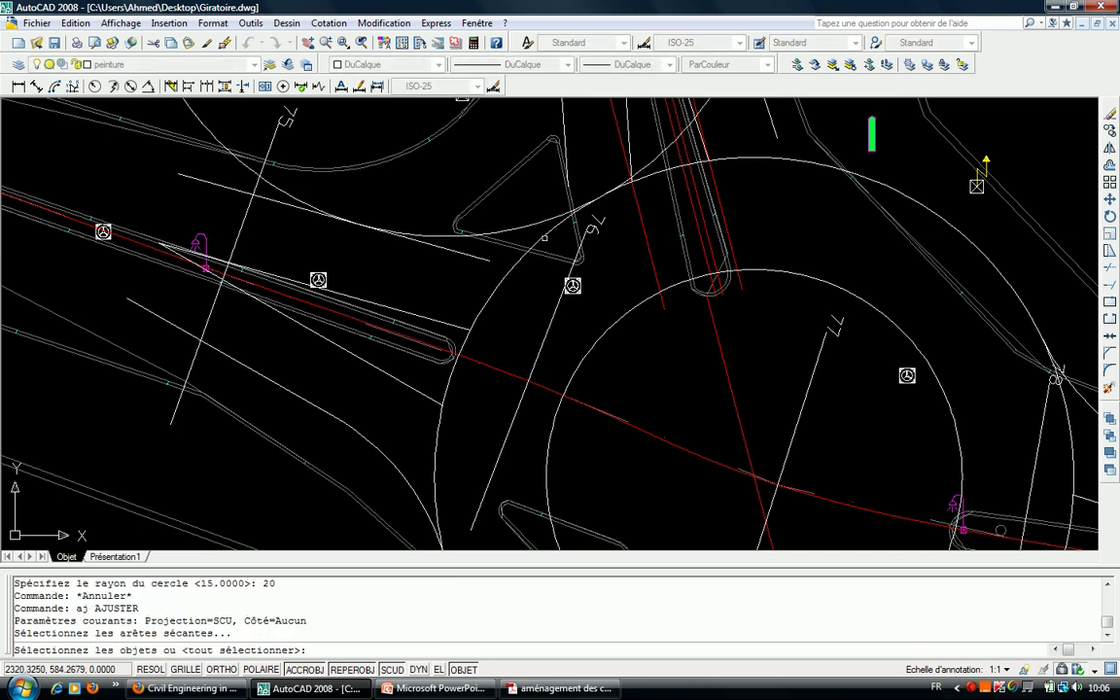
left_click(544, 237)
left_click(480, 259)
key("Return")
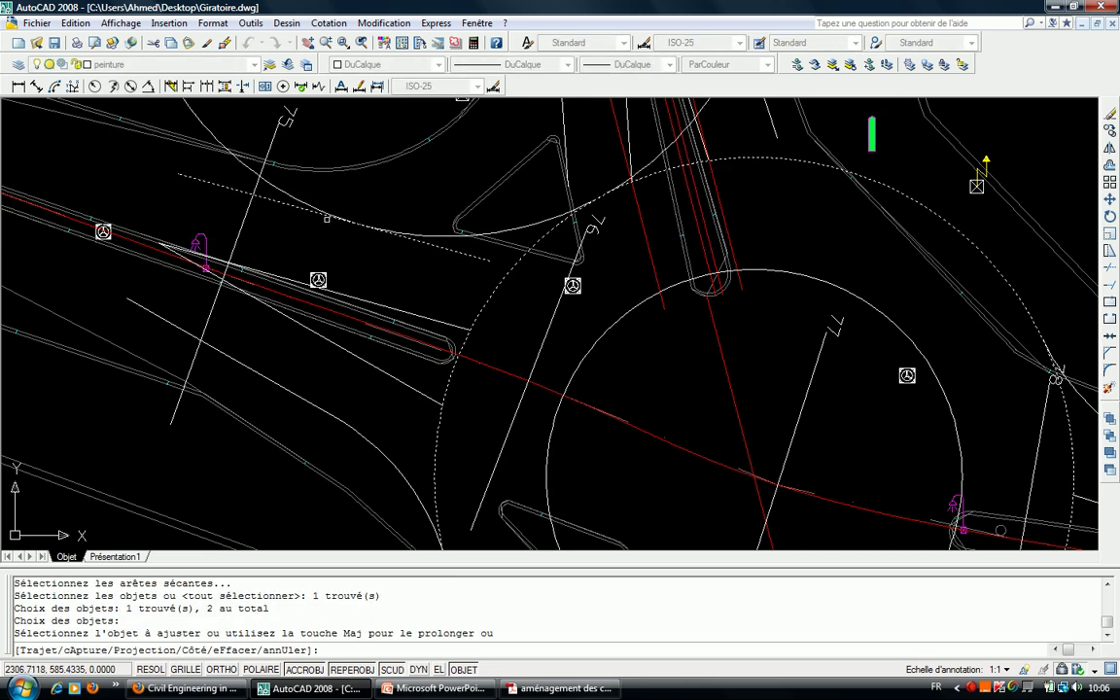
key("Escape")
key("Return")
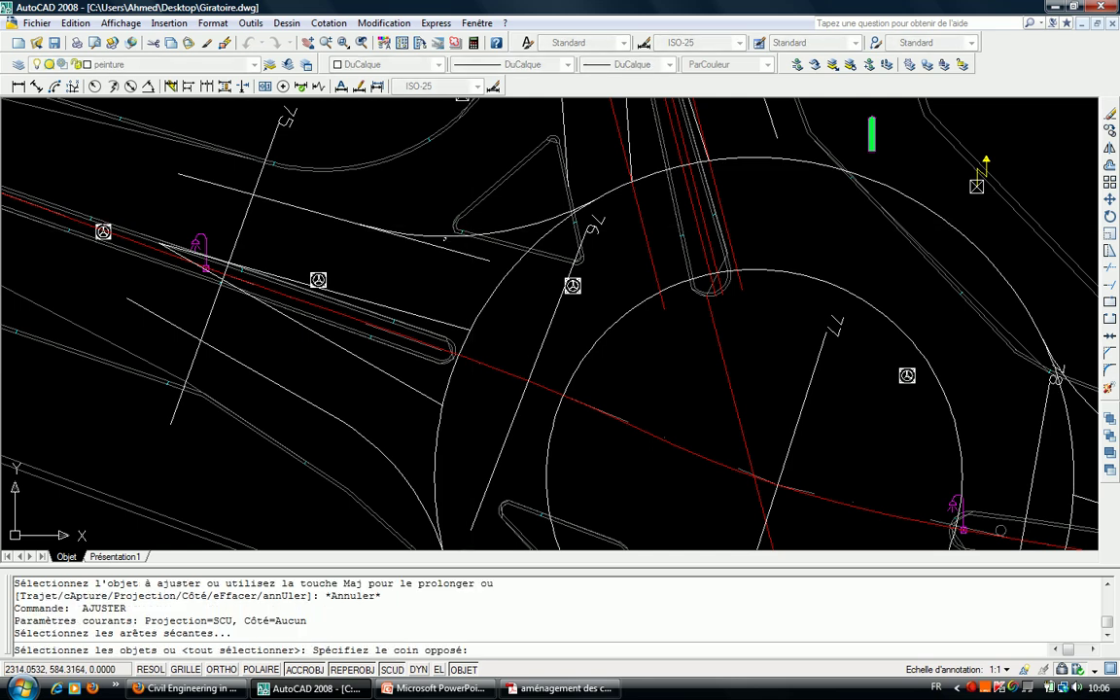
left_click(446, 243)
key("Return")
key("Escape")
scroll(471, 262, "down", 3)
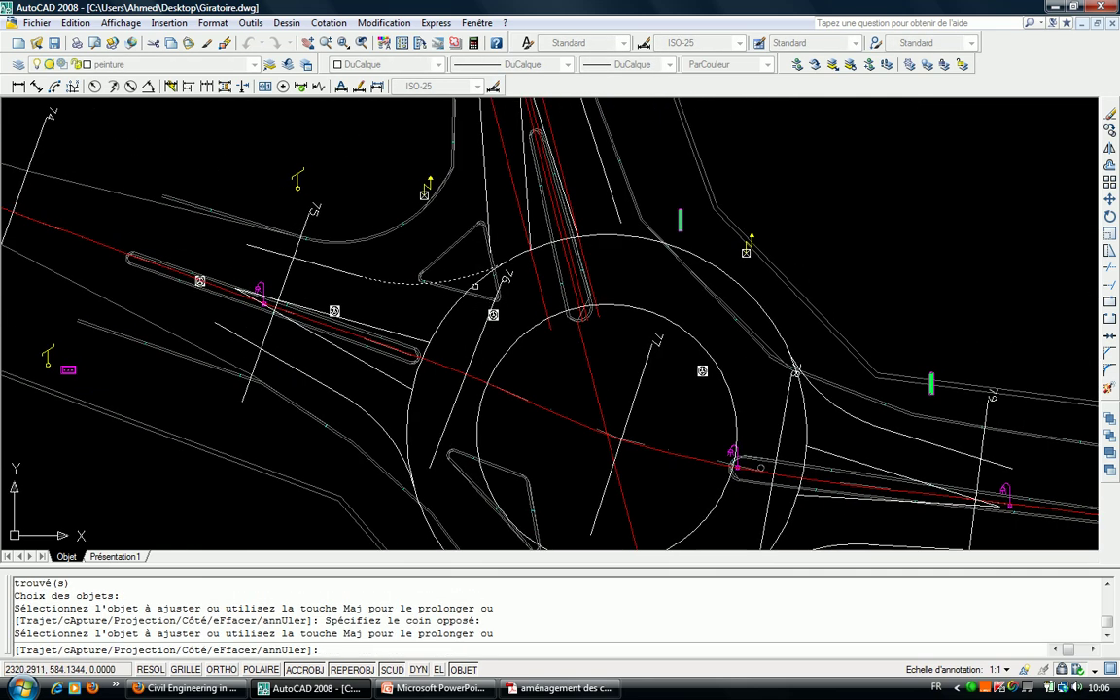
scroll(470, 263, "up", 4)
key("Escape")
key("Escape")
Draw a radius-15 tangent-tangent-radius circle between two more curb objects.
type("c")
key("Return")
type("ttr")
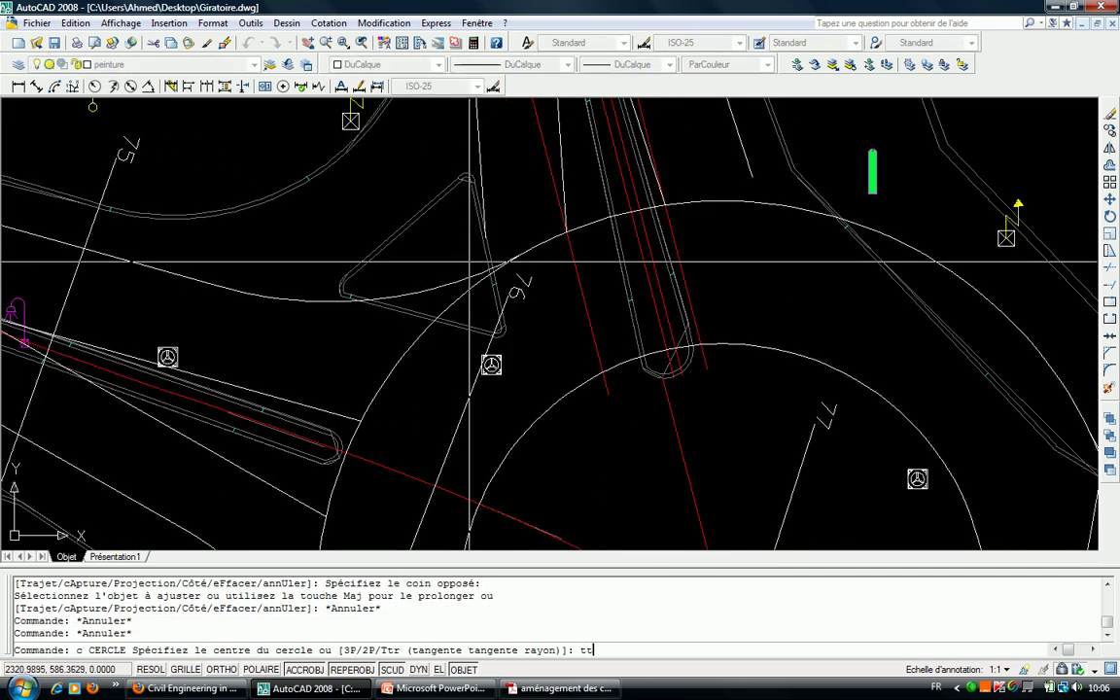
key("Return")
left_click(475, 130)
left_click(415, 348)
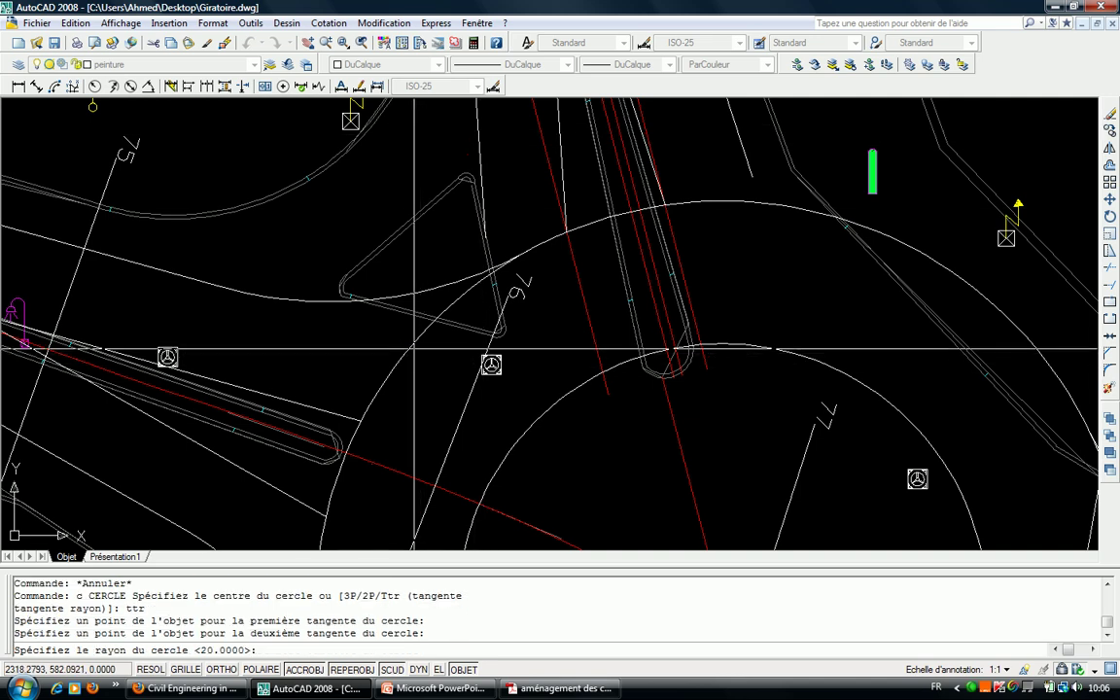
type("15")
key("Return")
At the north-west approach, begin trimming with the new circle as cutting edge.
middle_click_drag(468, 279, 506, 292)
scroll(506, 292, "down", 3)
scroll(506, 291, "up", 2)
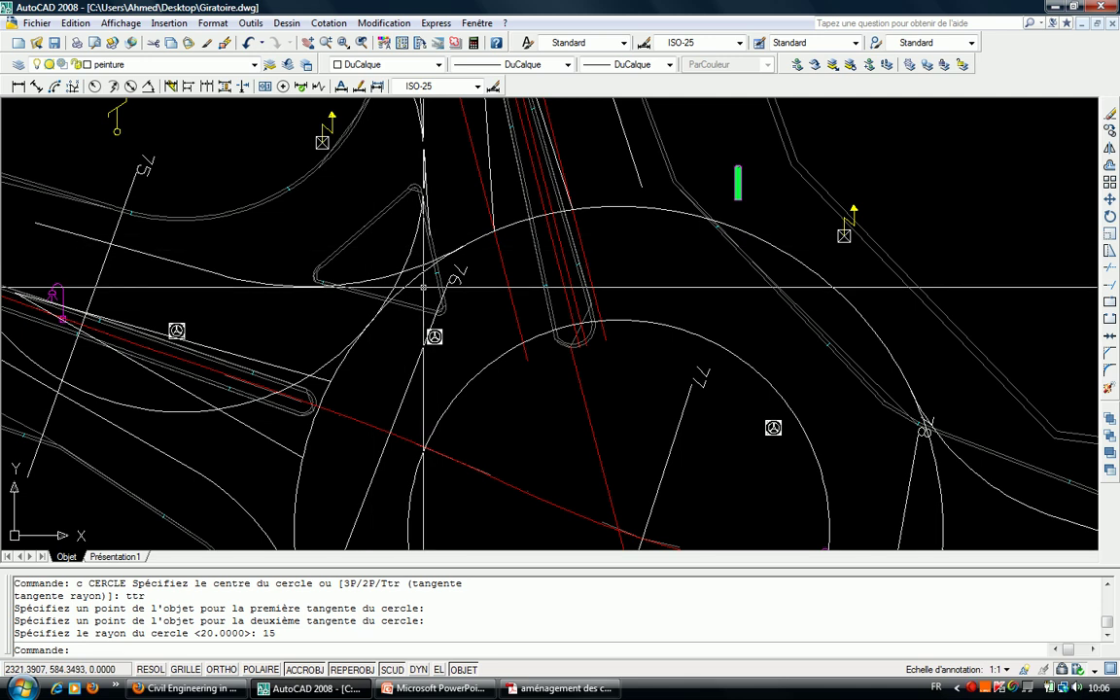
key("Escape")
Trim away the unwanted curb segment, using the vertical line as cutting edge.
key("Escape")
type("aj")
key("Return")
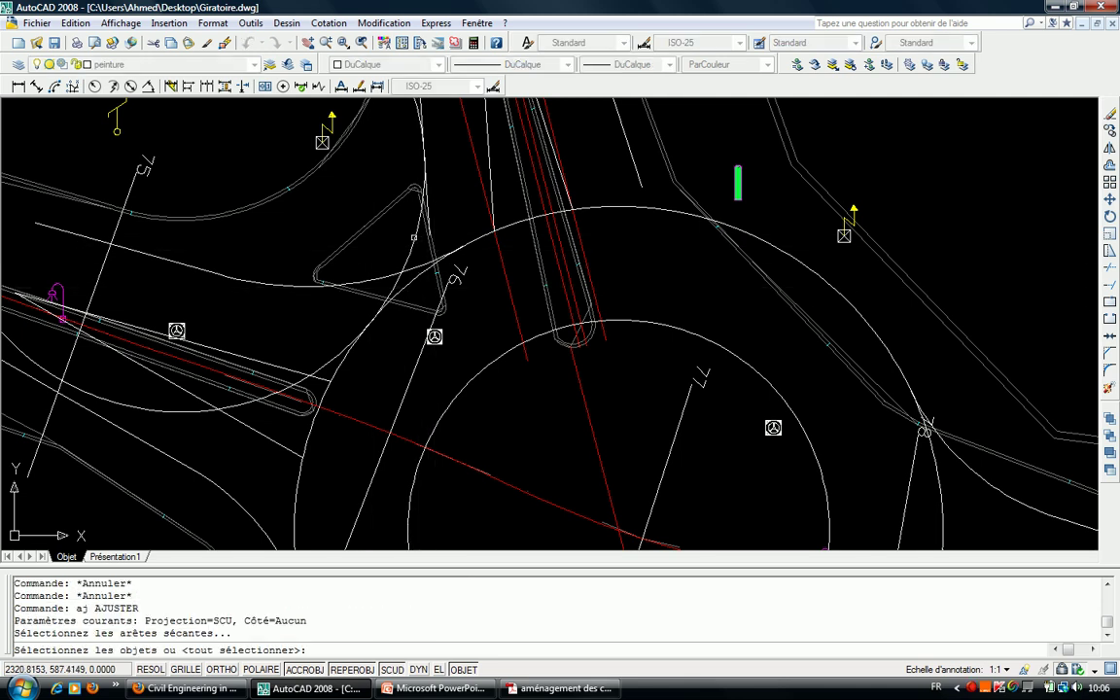
left_click(433, 227)
key("Return")
key("Escape")
key("Return")
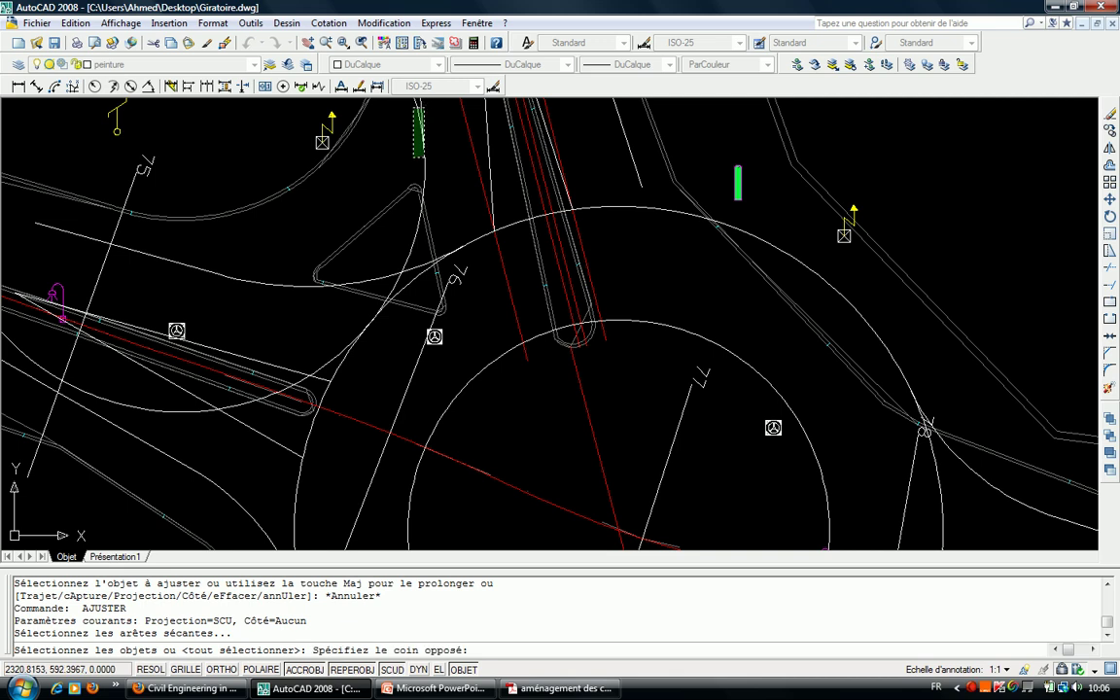
left_click(439, 213)
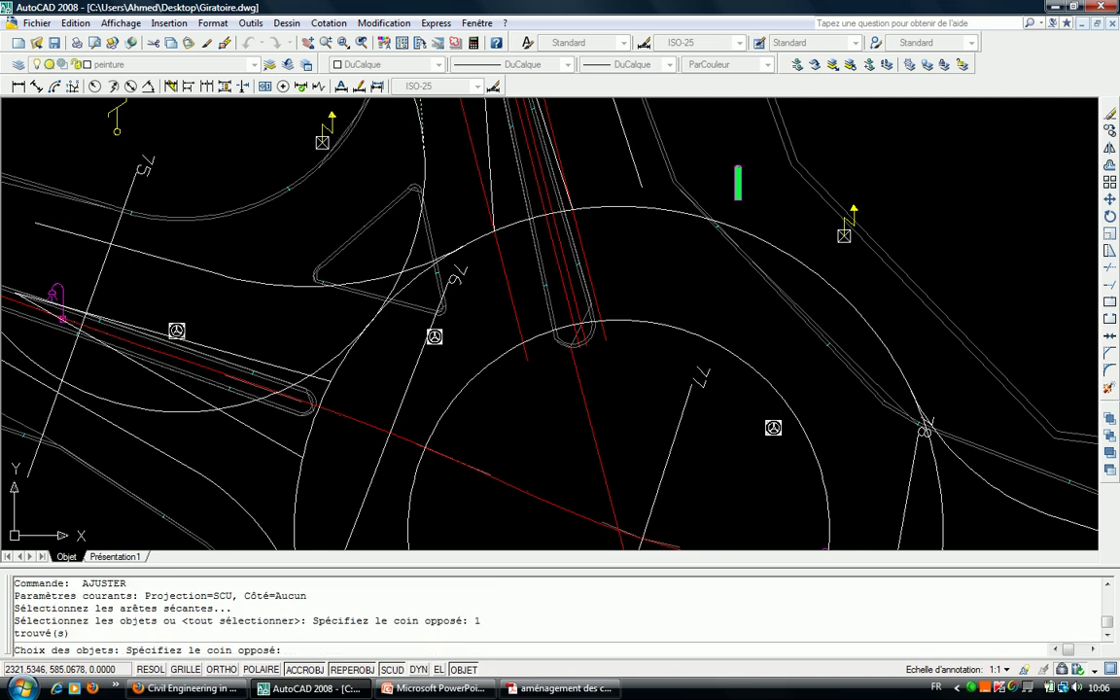
left_click(375, 248)
key("Return")
left_click(297, 325)
scroll(463, 361, "down", 3)
middle_click_drag(464, 362, 505, 311)
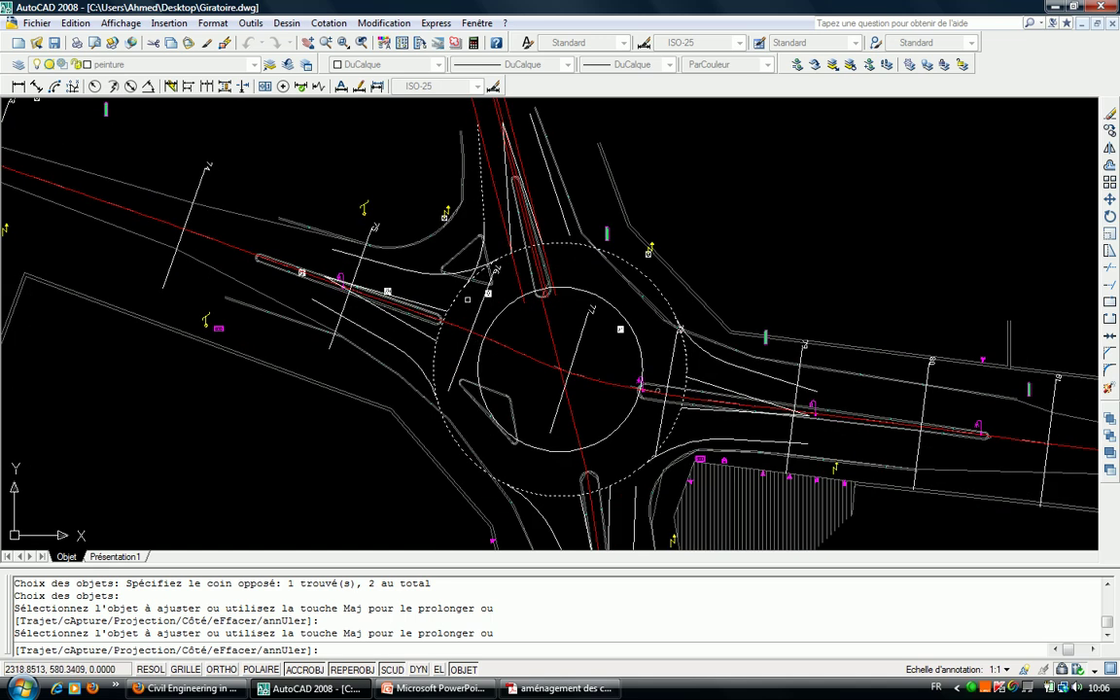
scroll(492, 209, "up", 2)
scroll(492, 209, "up", 2)
scroll(492, 209, "up", 1)
key("Escape")
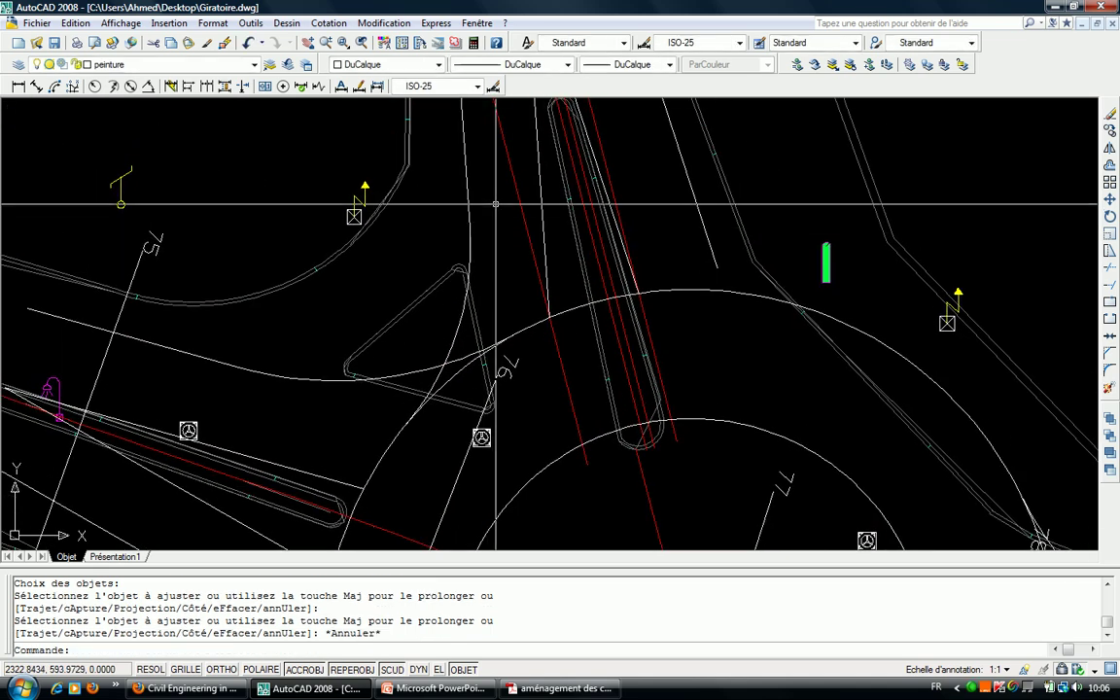
Pan the view over to the splitter island area.
middle_click_drag(500, 407, 508, 278)
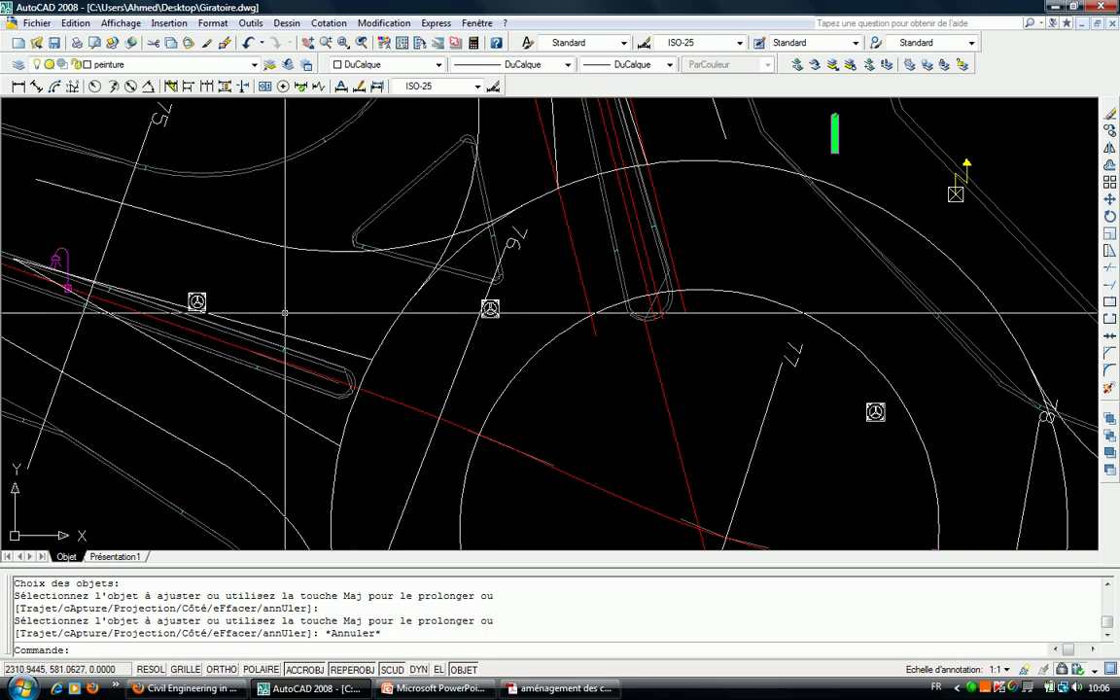
key("Escape")
middle_click_drag(462, 207, 448, 266)
key("Escape")
key("Escape")
key("Escape")
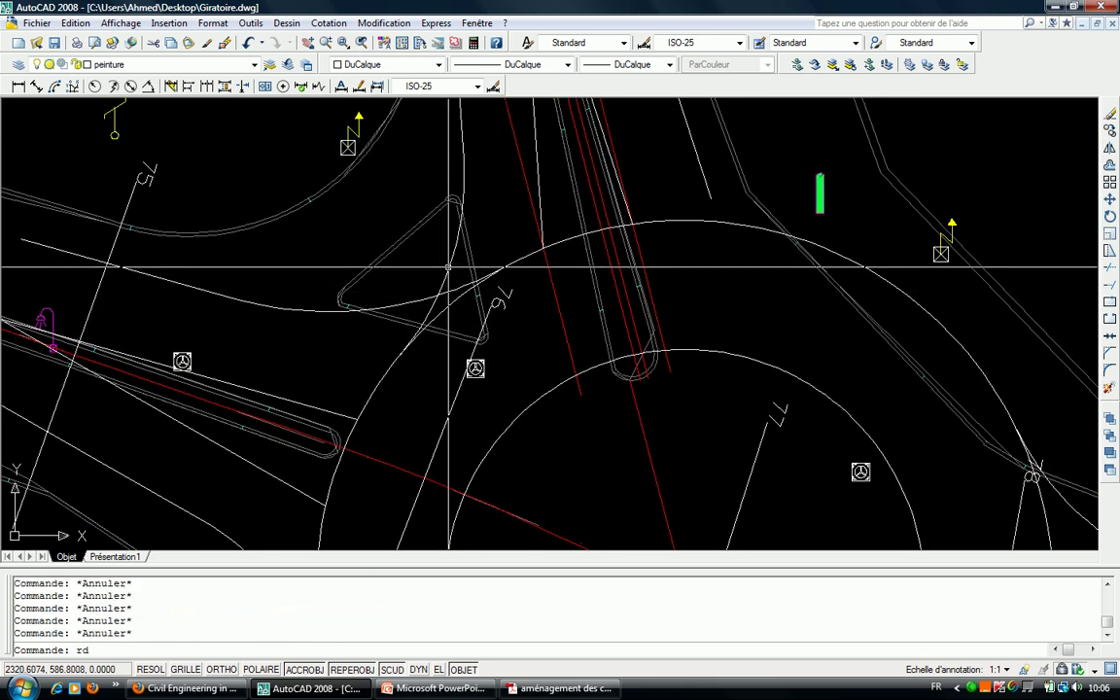
Fillet the vertical curb line with the left approach line at radius 14.
key("Return")
middle_click_drag(467, 172, 477, 269)
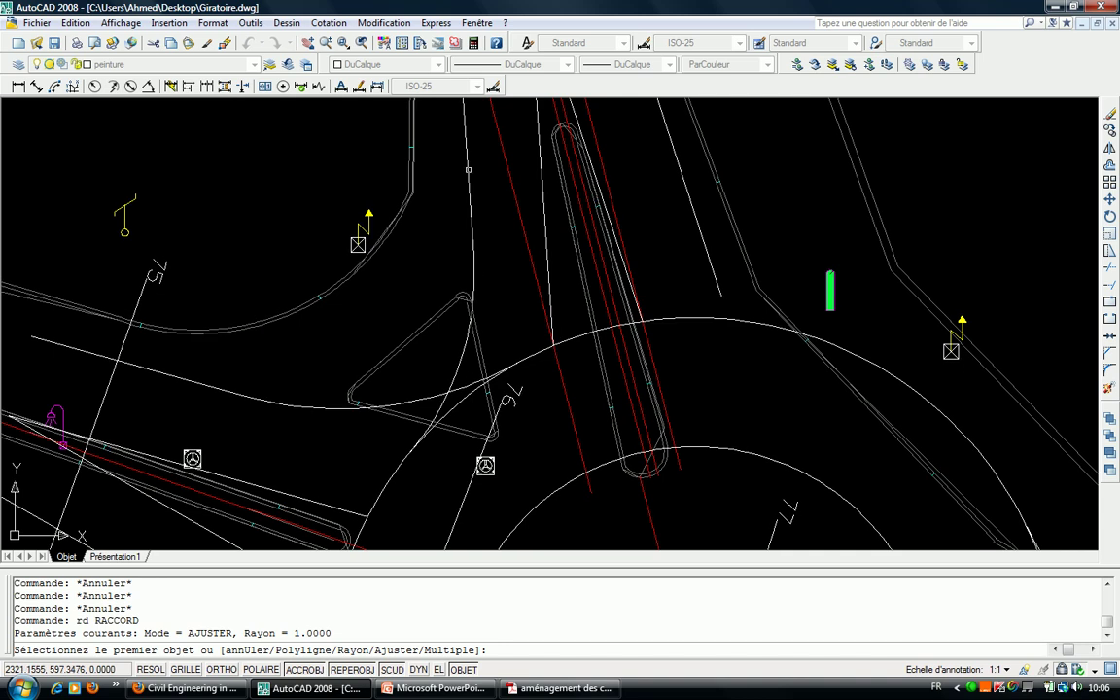
left_click(467, 169)
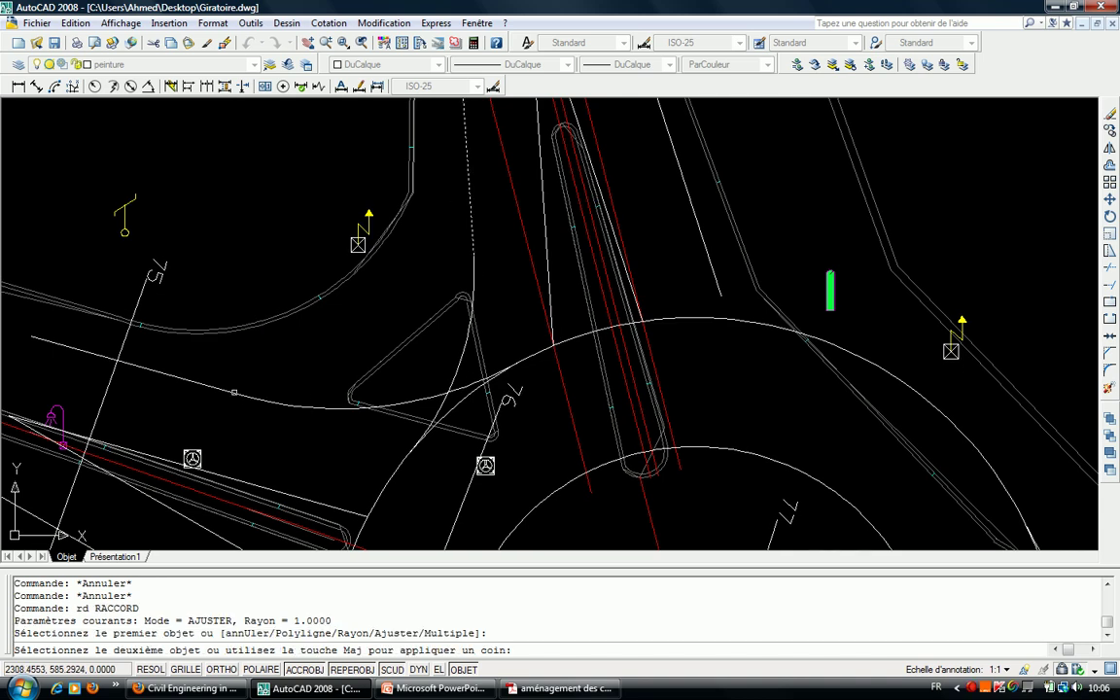
key("Escape")
key("Escape")
key("Escape")
type("rd")
key("Return")
type("r")
key("Return")
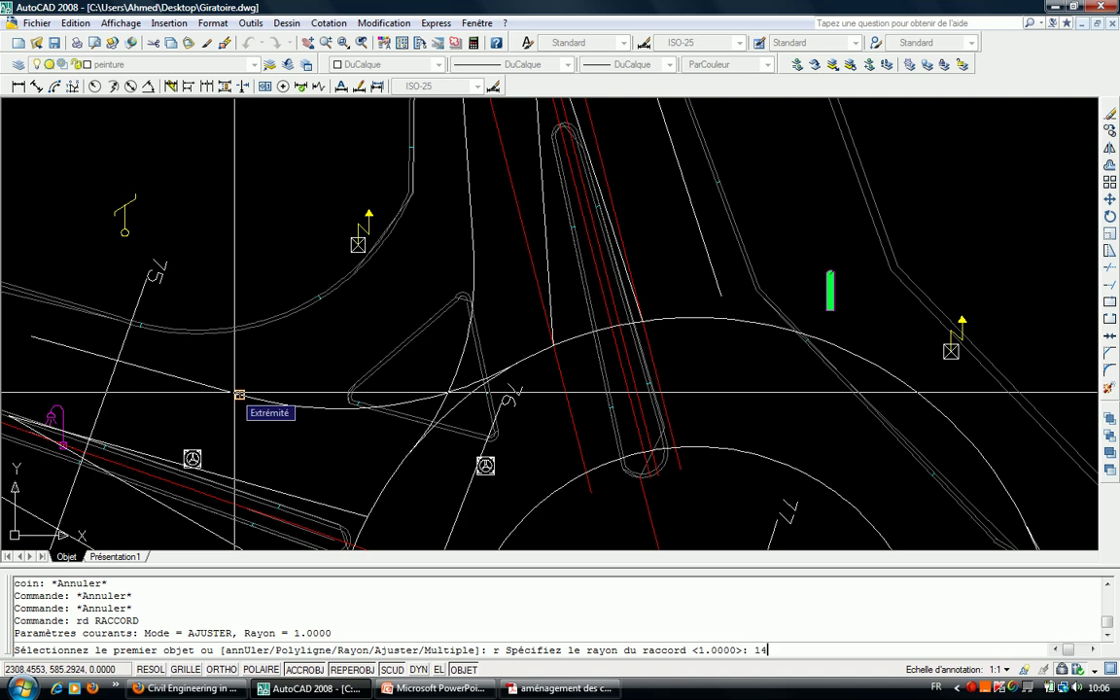
key("Return")
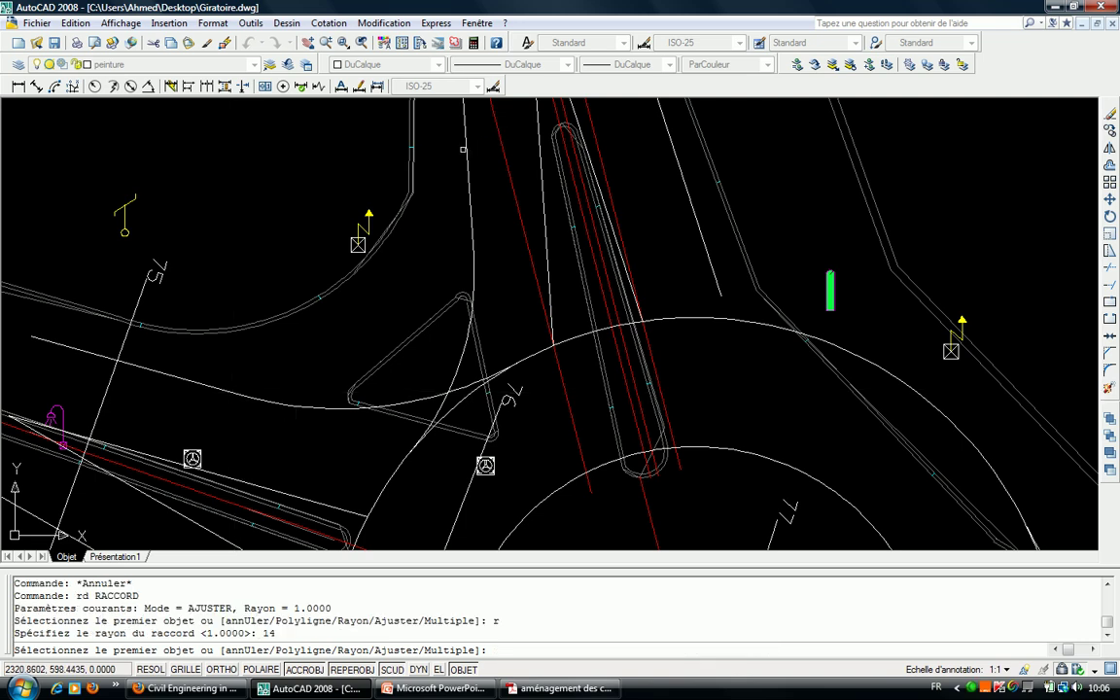
left_click(465, 148)
left_click(259, 400)
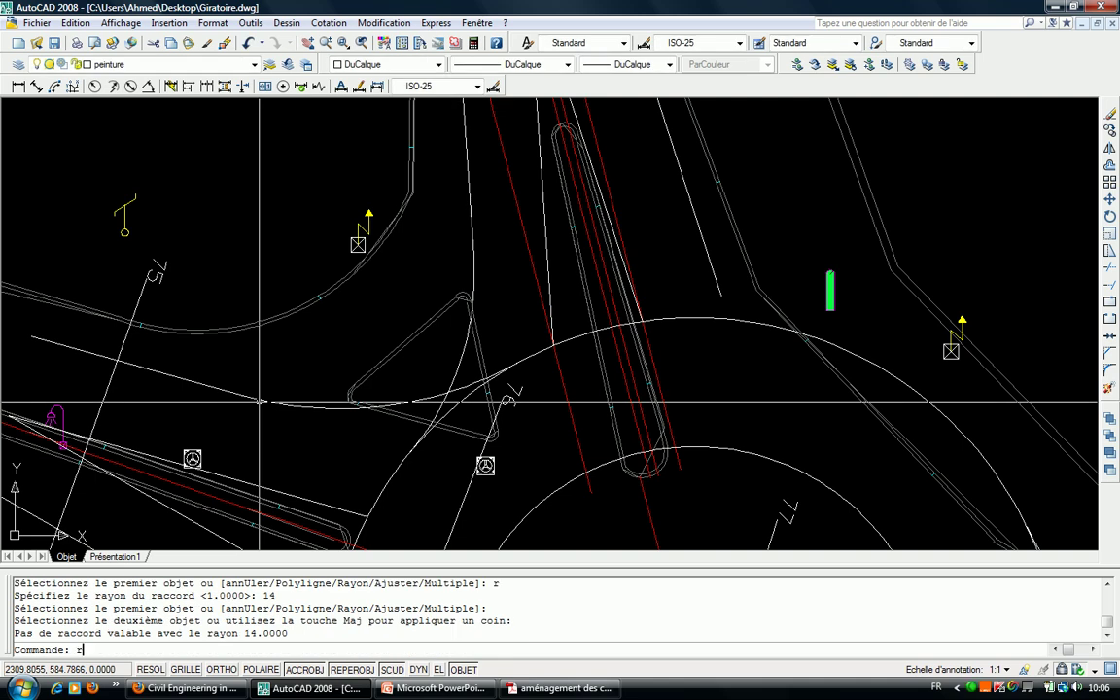
Redo the radius-14 fillet starting from the approach line, then undo it.
key("Return")
left_click(181, 377)
key("Escape")
key("Return")
left_click(182, 377)
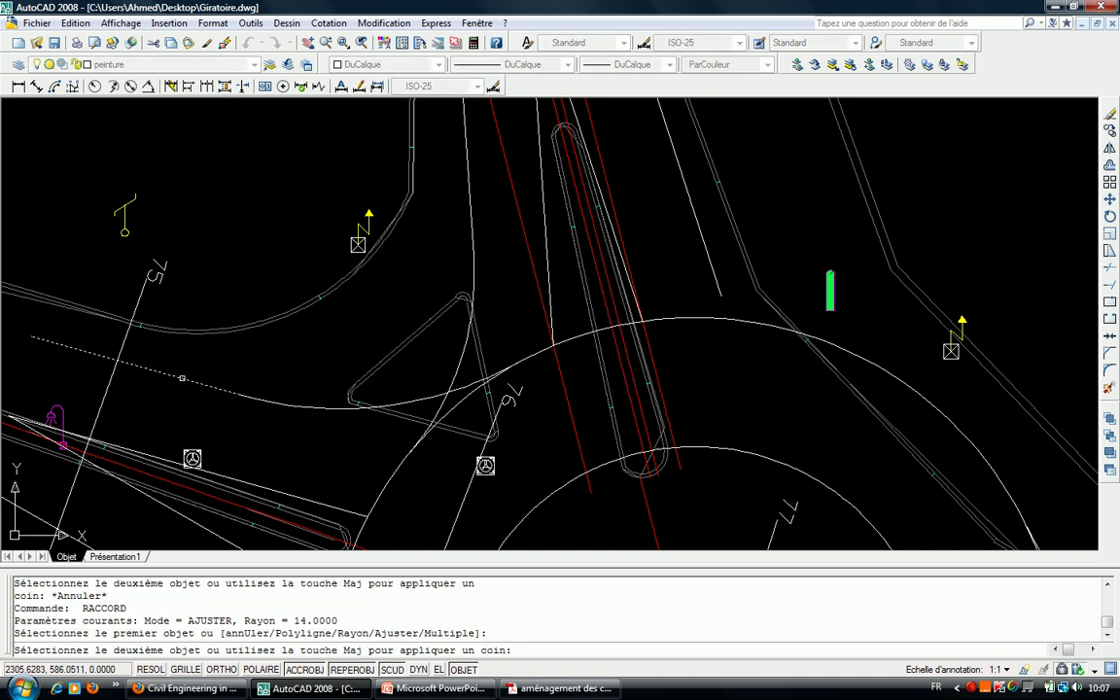
left_click(466, 112)
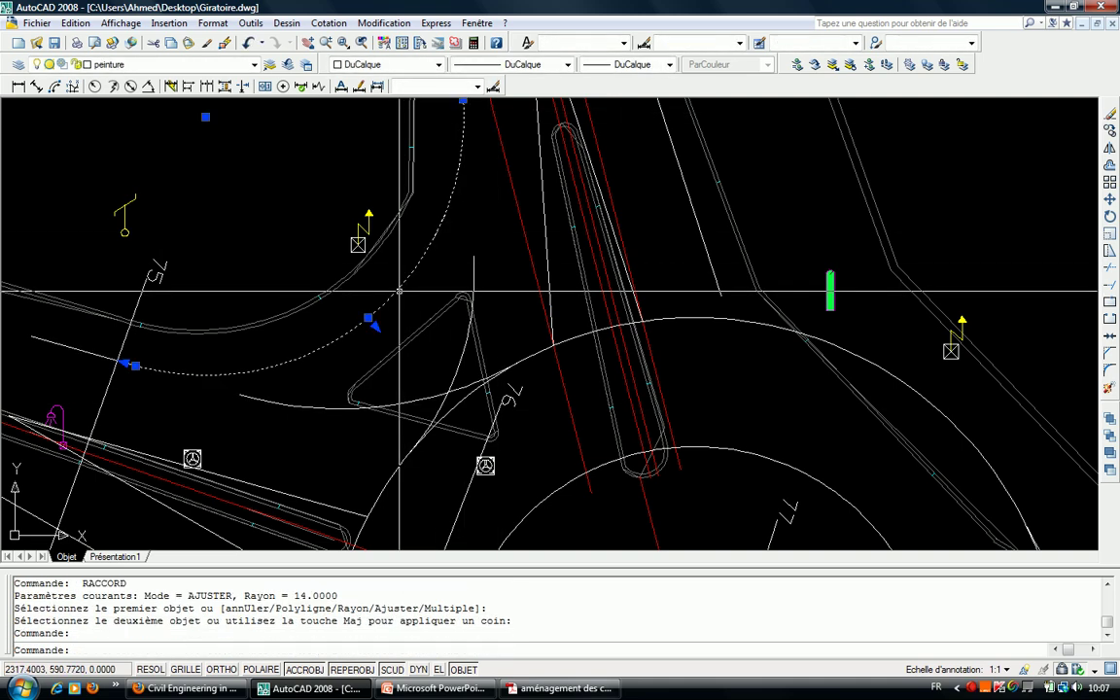
type("u")
key("Return")
key("Escape")
key("Escape")
type("rd RACCORD")
key("Return")
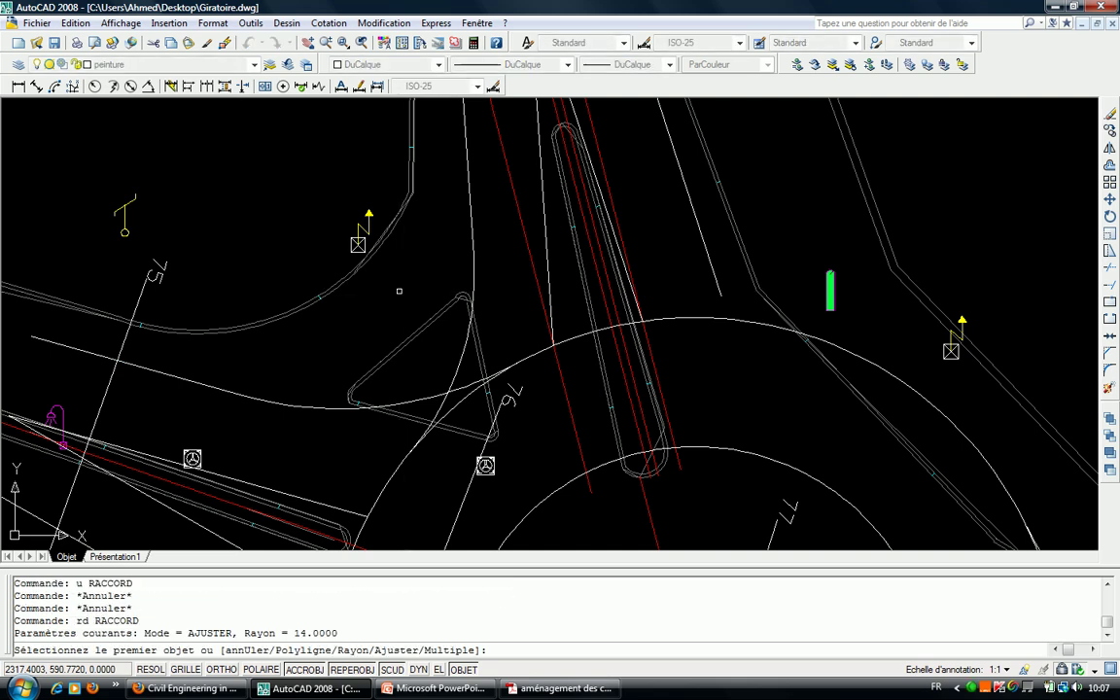
type("r")
key("Return")
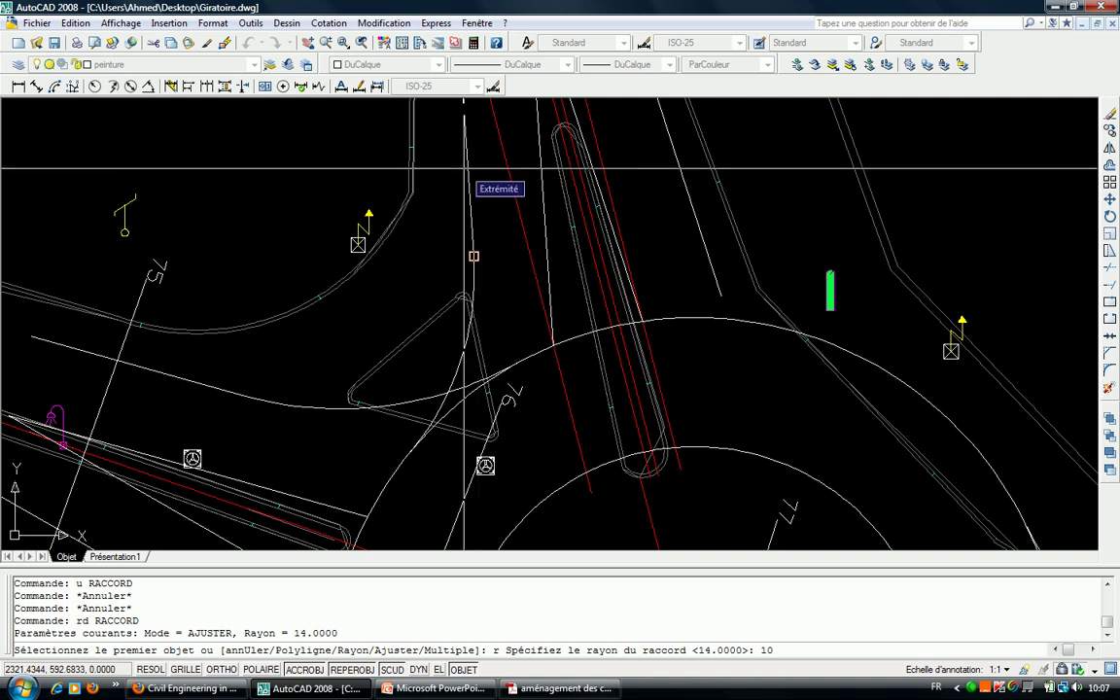
key("Escape")
key("Escape")
key("Escape")
Try a radius-10 fillet between the vertical curb and sloping line, then erase the arc.
type("rd")
key("Return")
type("r")
key("Return")
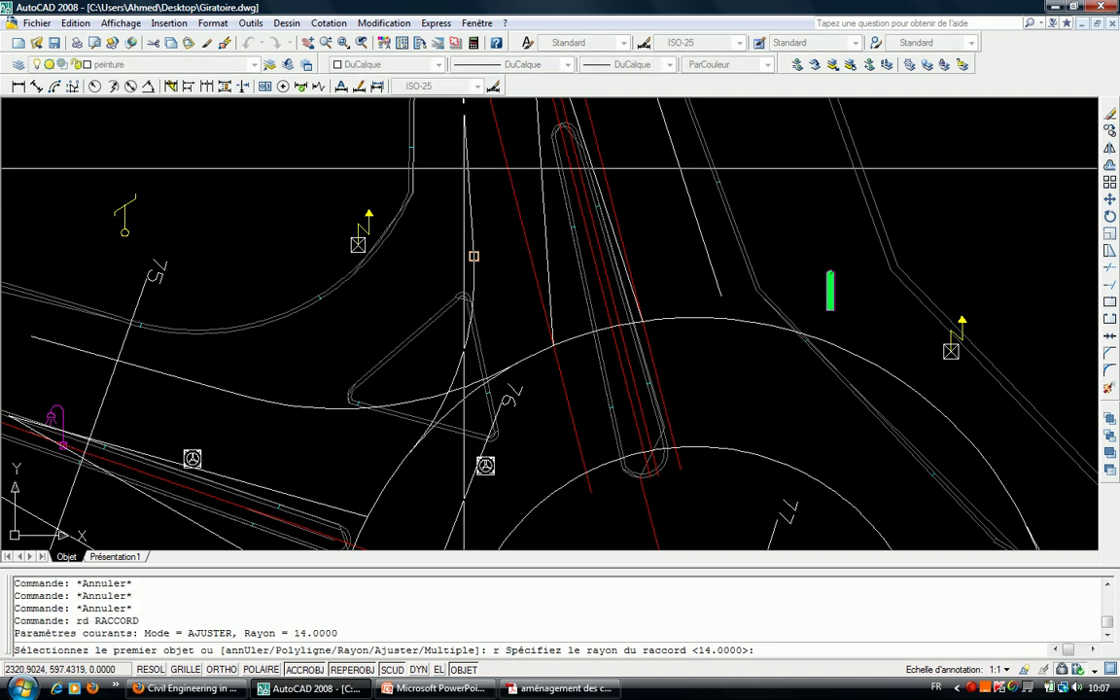
type("10")
key("Return")
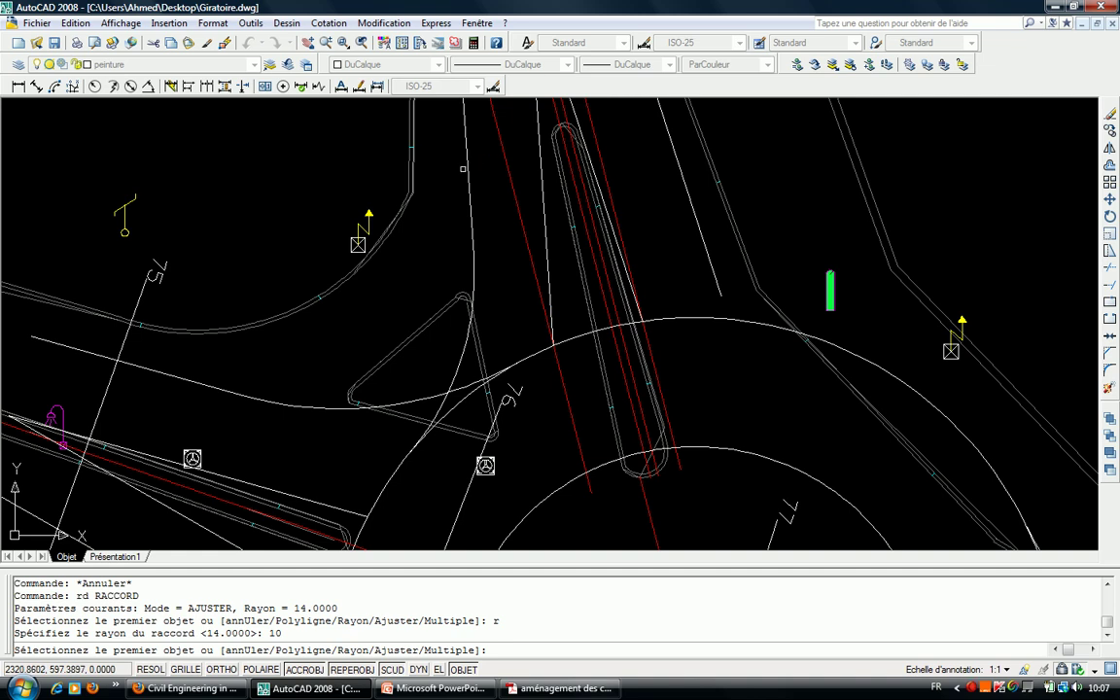
left_click(469, 167)
left_click(172, 382)
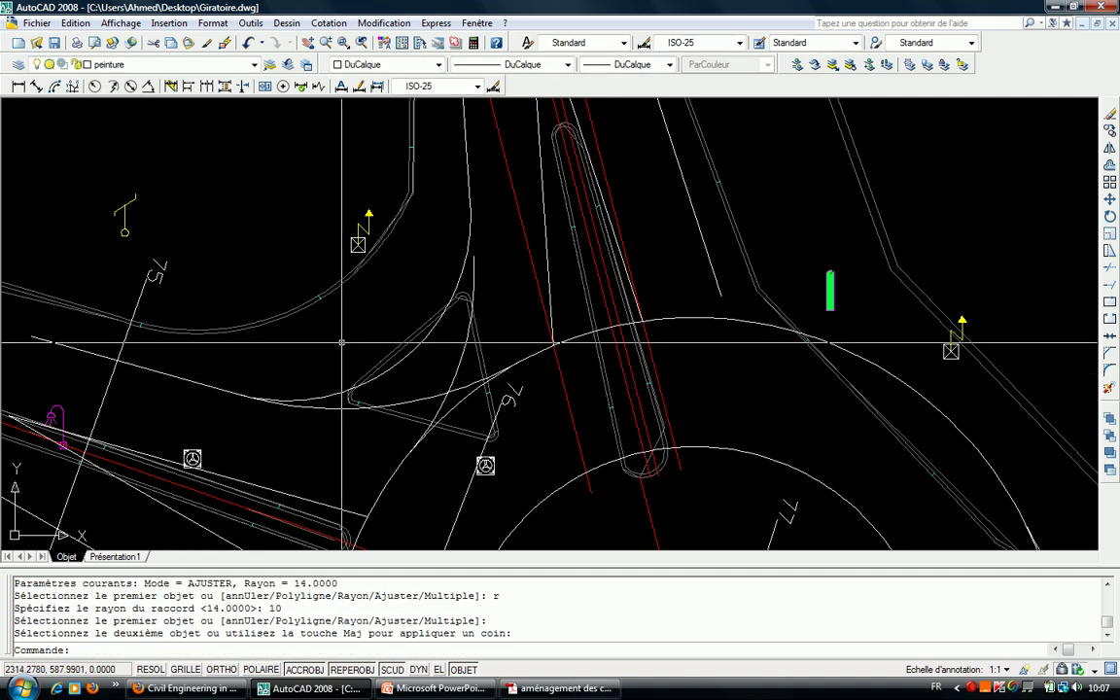
key("Escape")
left_click(396, 364)
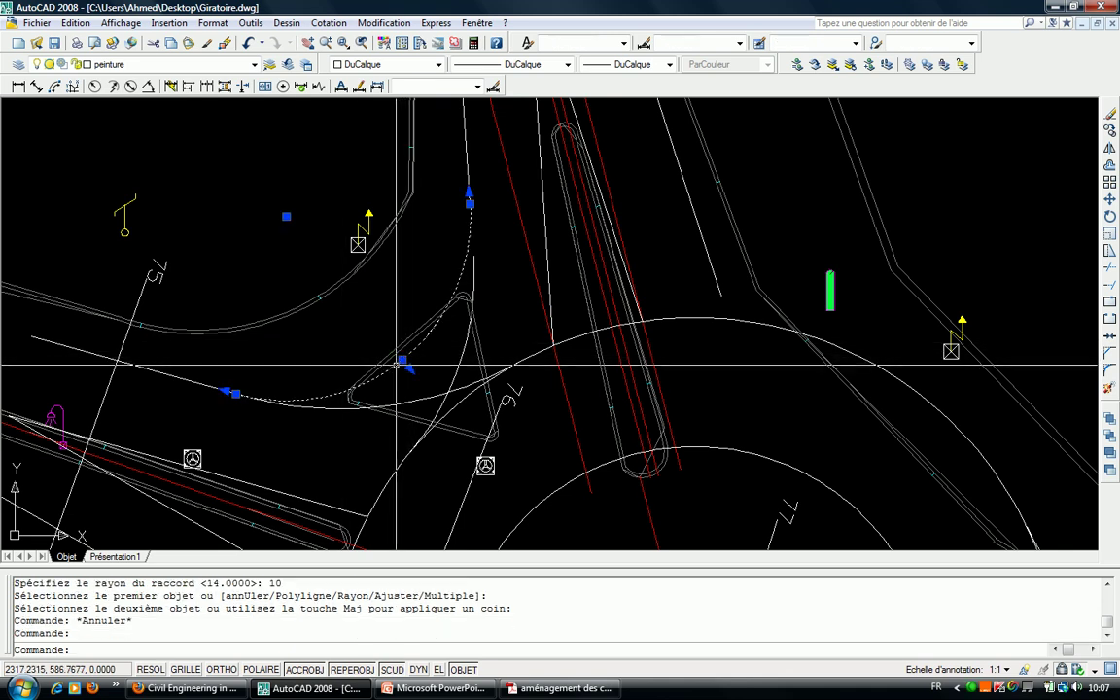
key("Delete")
Pan and zoom around the roundabout to bring the splitter island back into view.
key("Return")
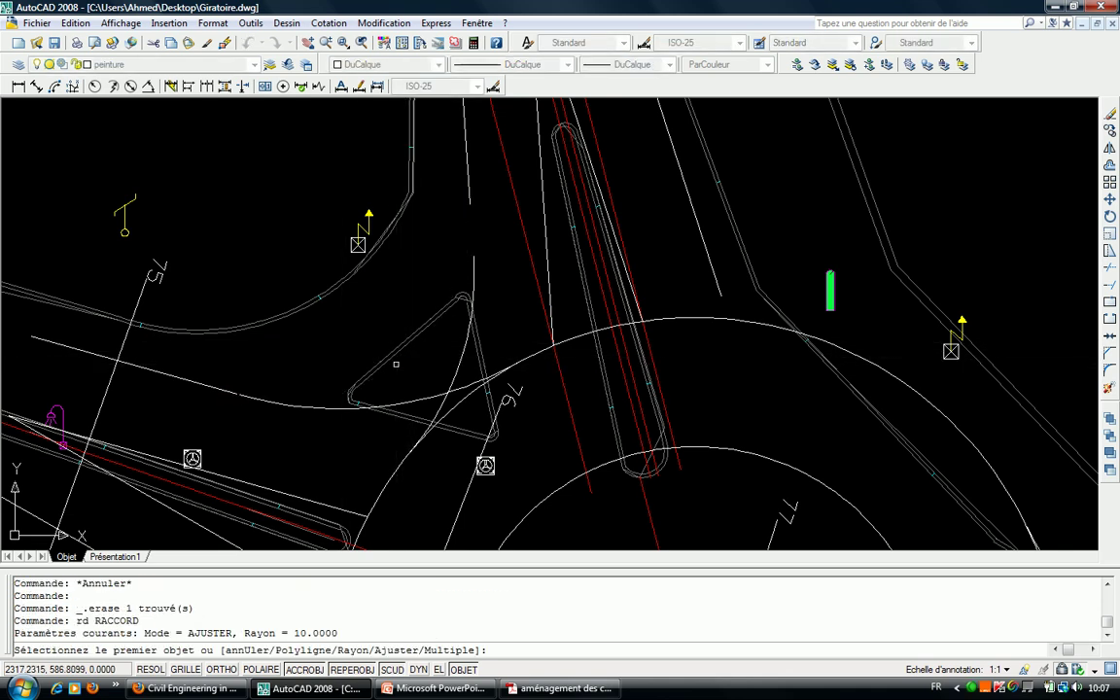
scroll(432, 234, "down", 4)
scroll(346, 217, "up", 3)
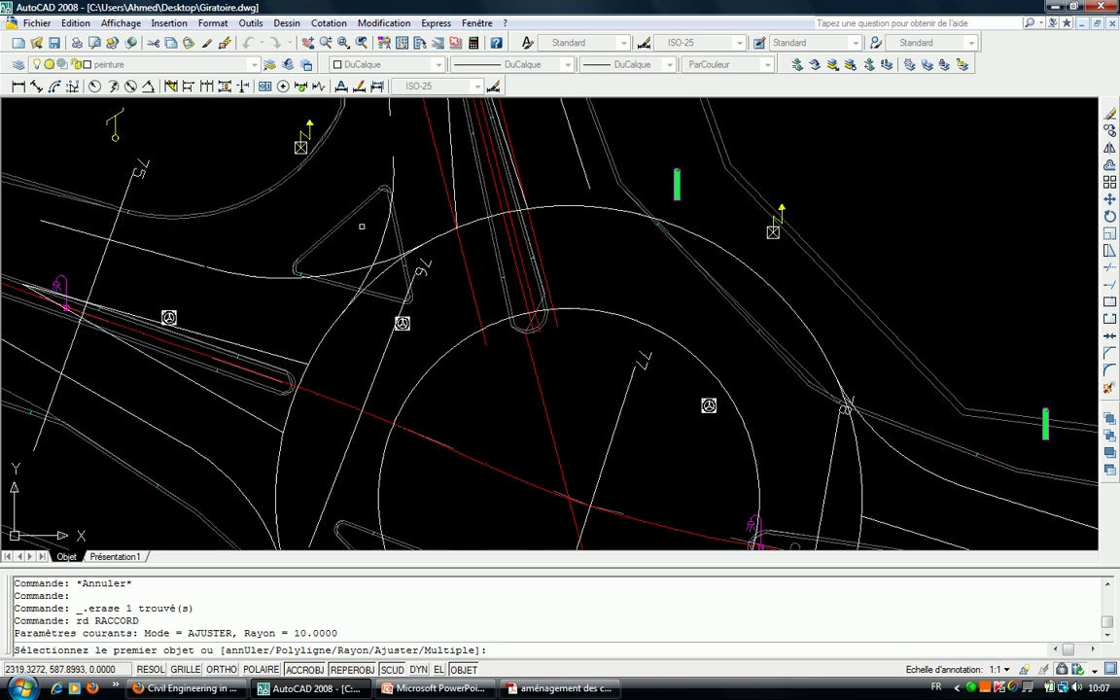
scroll(367, 211, "up", 2)
middle_click_drag(363, 251, 428, 246)
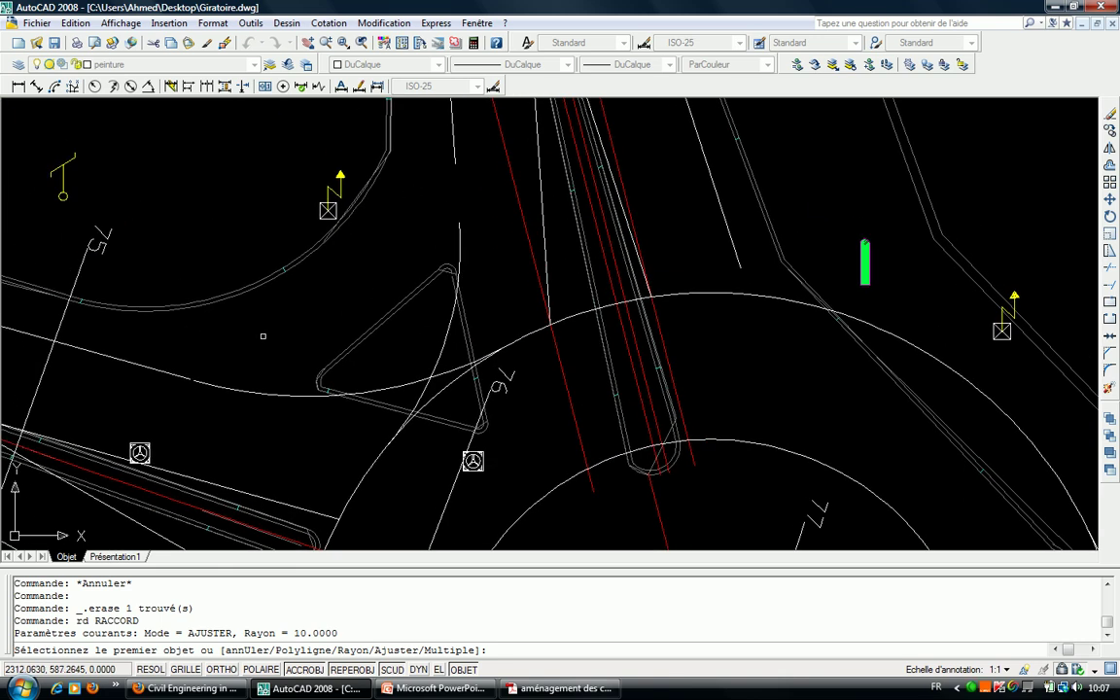
mouse_move(200, 338)
middle_mouse_down()
mouse_move(369, 282)
mouse_move(485, 199)
middle_mouse_up()
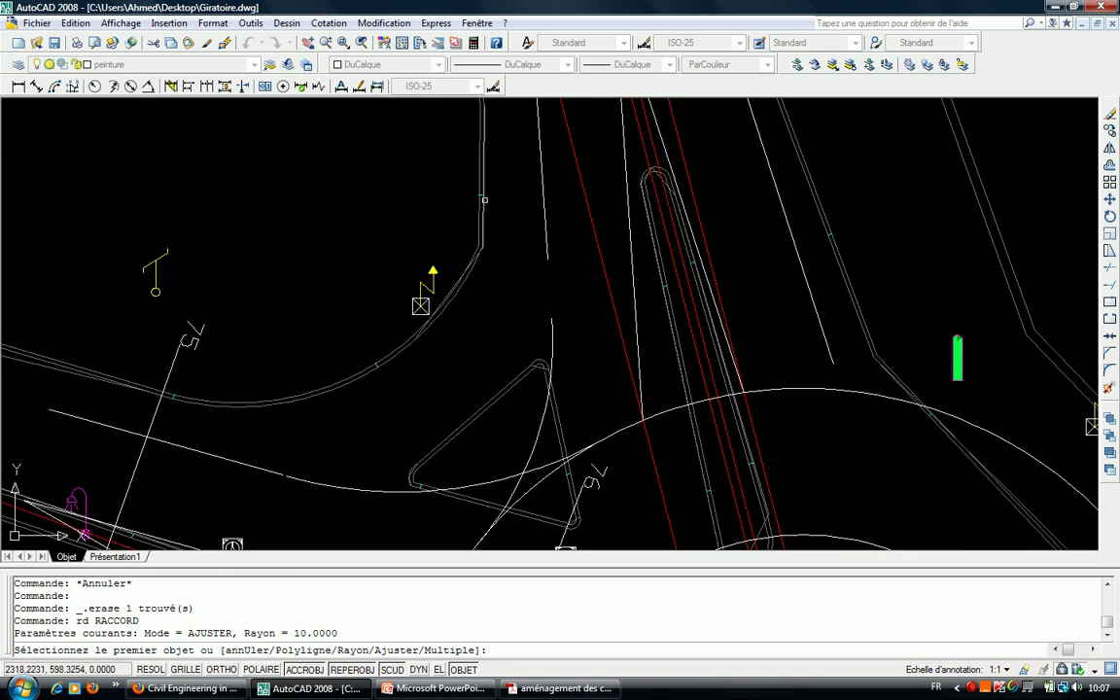
mouse_move(159, 423)
middle_mouse_down()
mouse_move(438, 317)
mouse_move(690, 144)
middle_mouse_up()
scroll(438, 317, "down", 2)
middle_click_drag(533, 333, 403, 291)
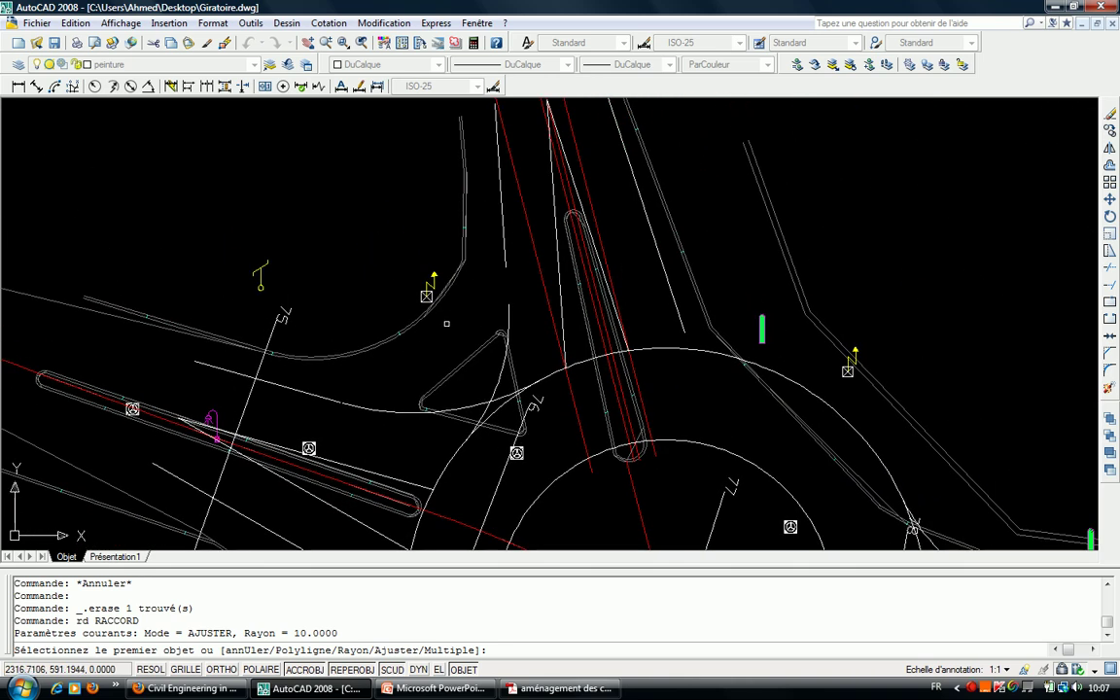
scroll(403, 291, "up", 2)
Try a radius-8 fillet between the vertical curb line and lower curve, then erase it.
key("Escape")
key("Escape")
type("rd")
key("Return")
type("r")
key("Return")
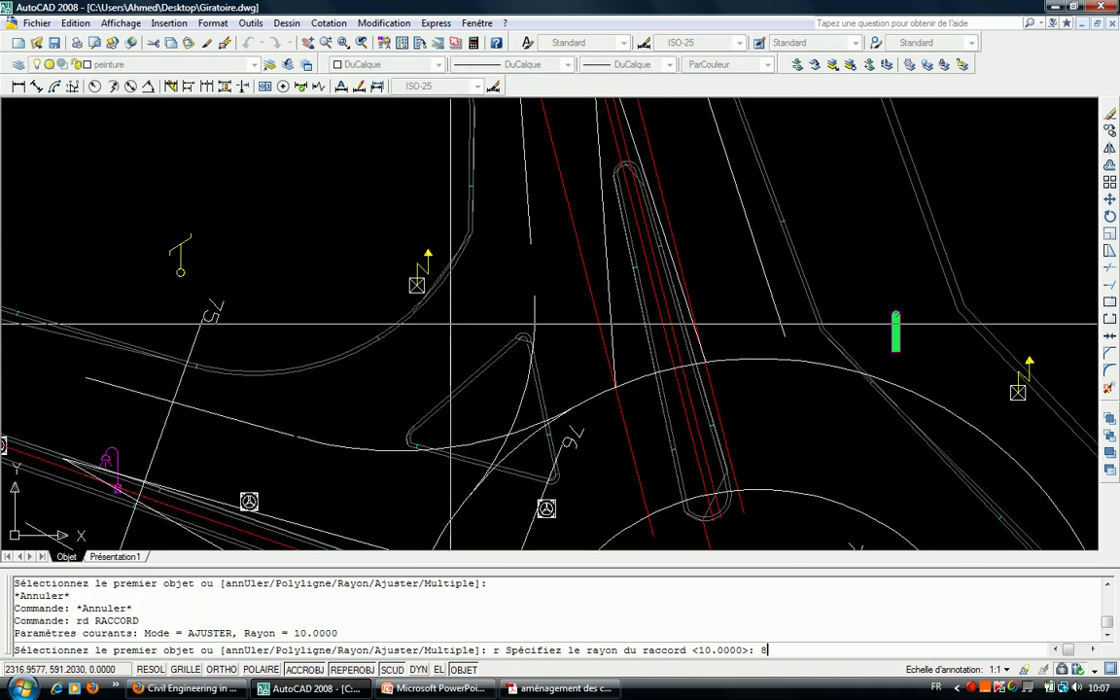
type("8")
key("Return")
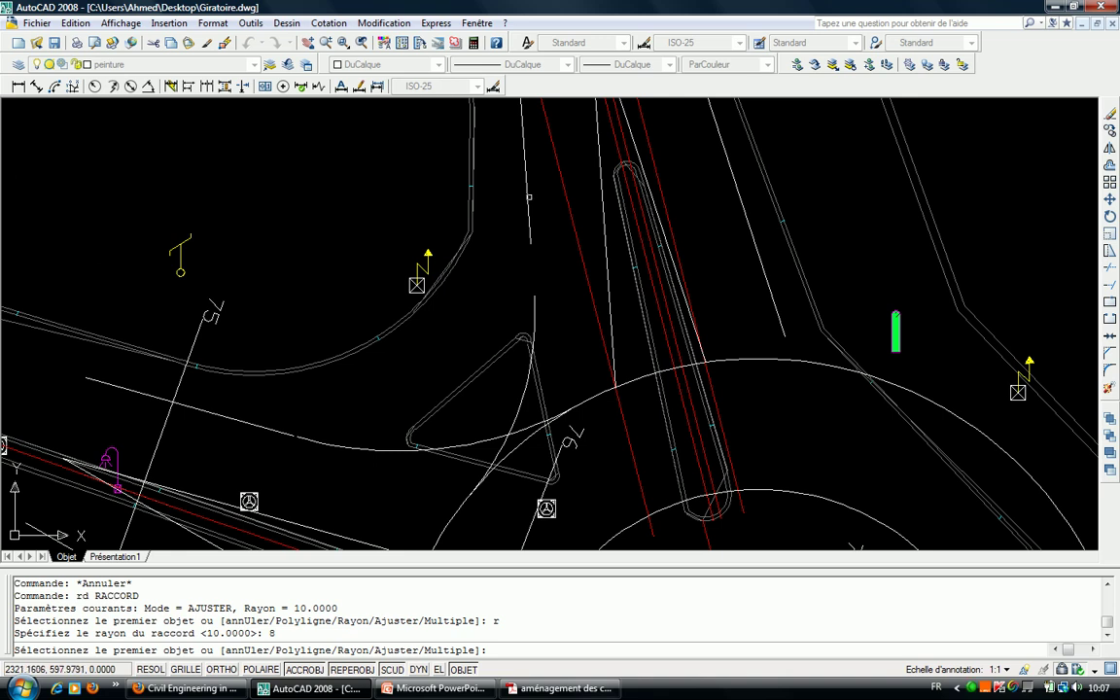
left_click(528, 198)
left_click(273, 429)
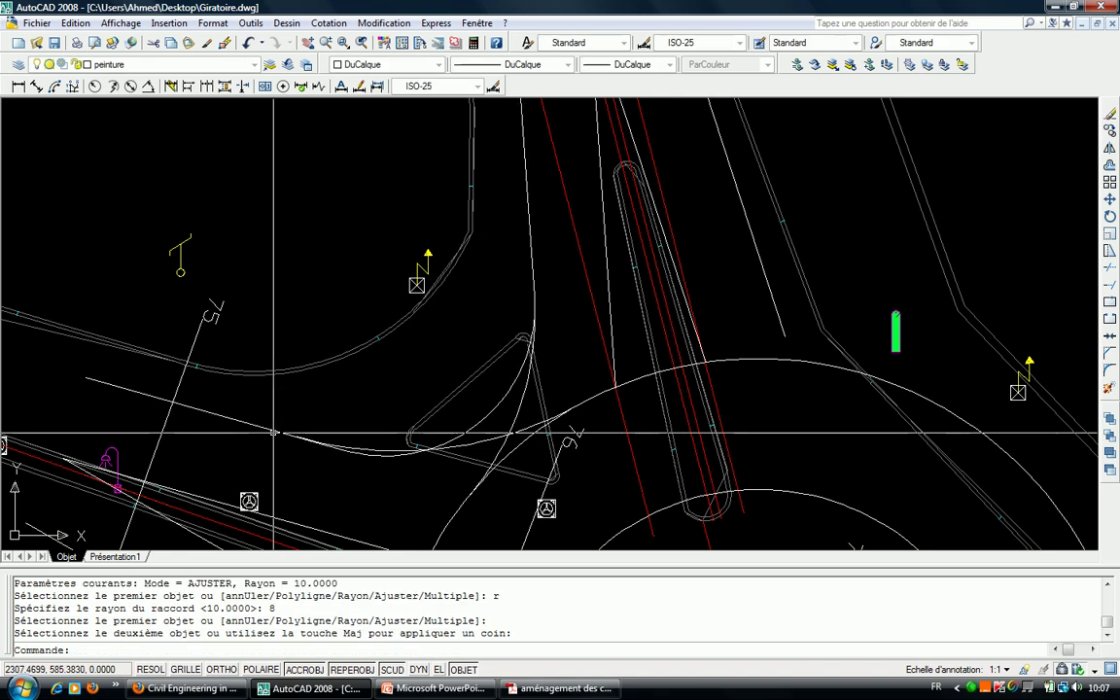
key("Escape")
left_click(480, 424)
key("Delete")
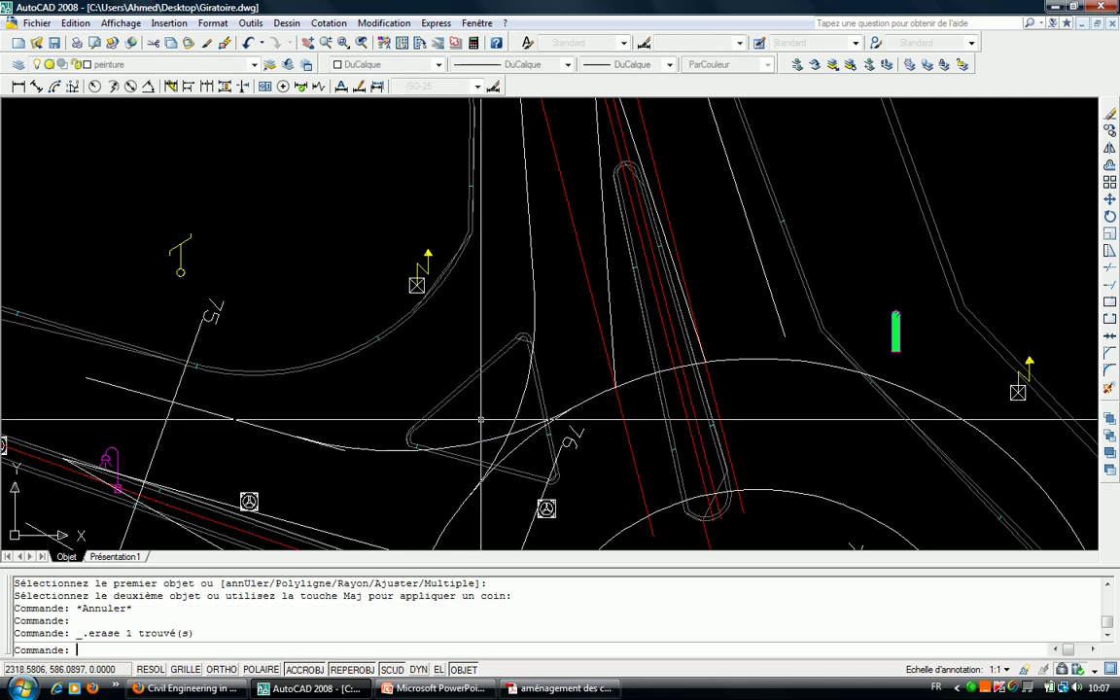
Set the fillet radius to 5 and pick the vertical curb line at the splitter-island entry.
type("rd RACCORD")
key("Return")
type("r")
key("Return")
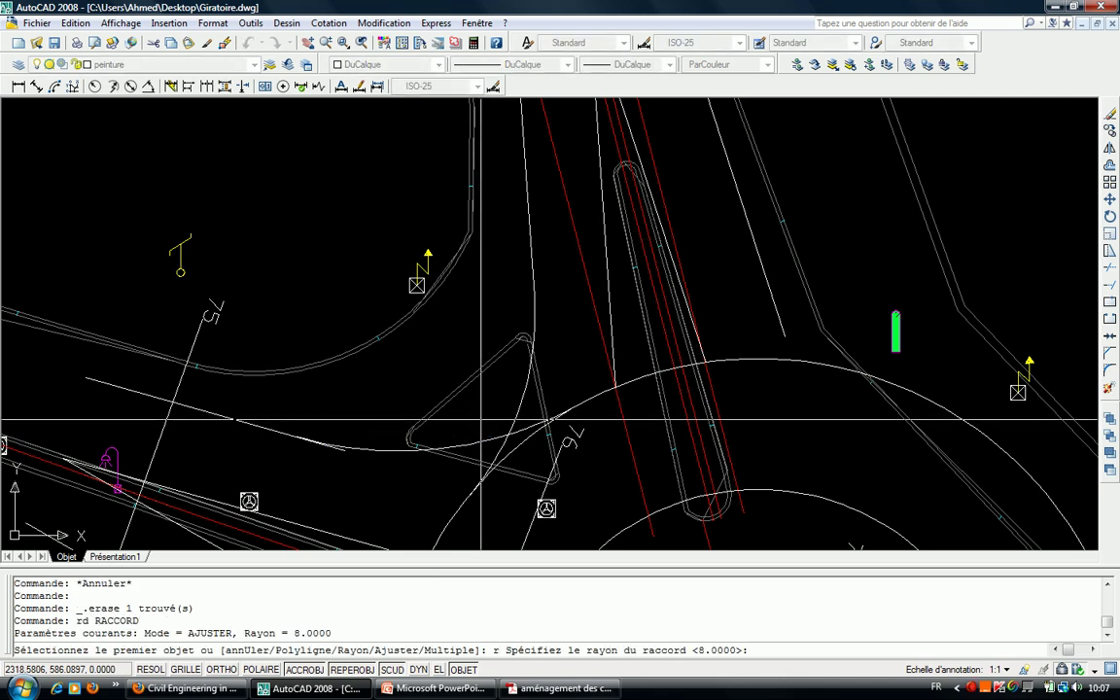
type("5")
key("Return")
left_click(528, 181)
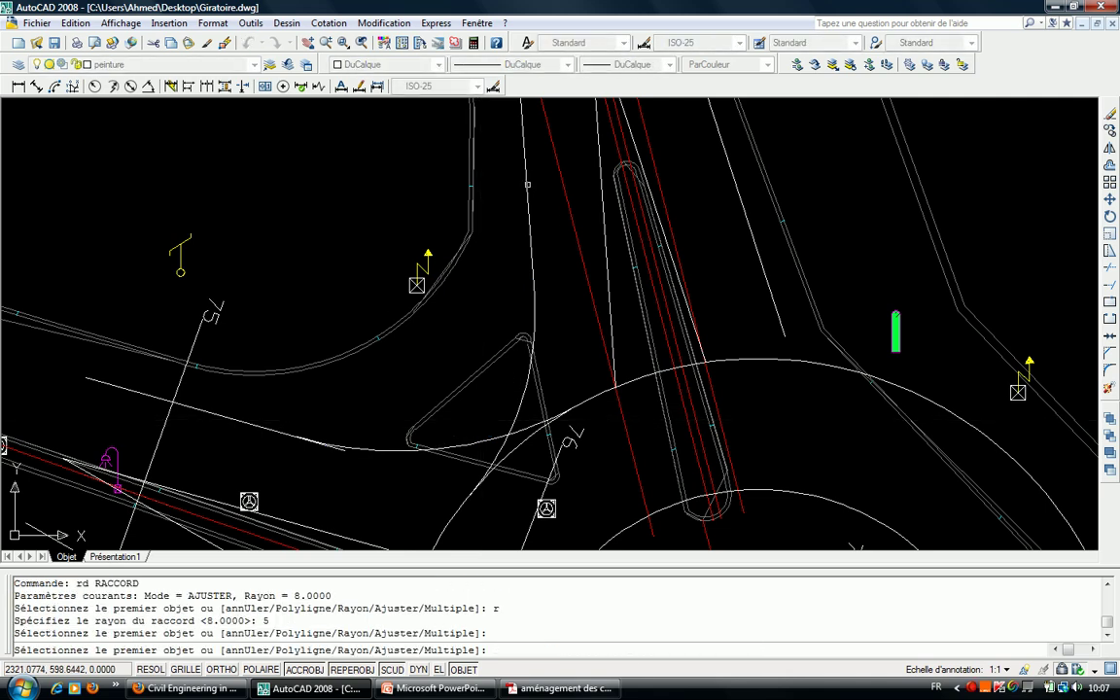
key("Escape")
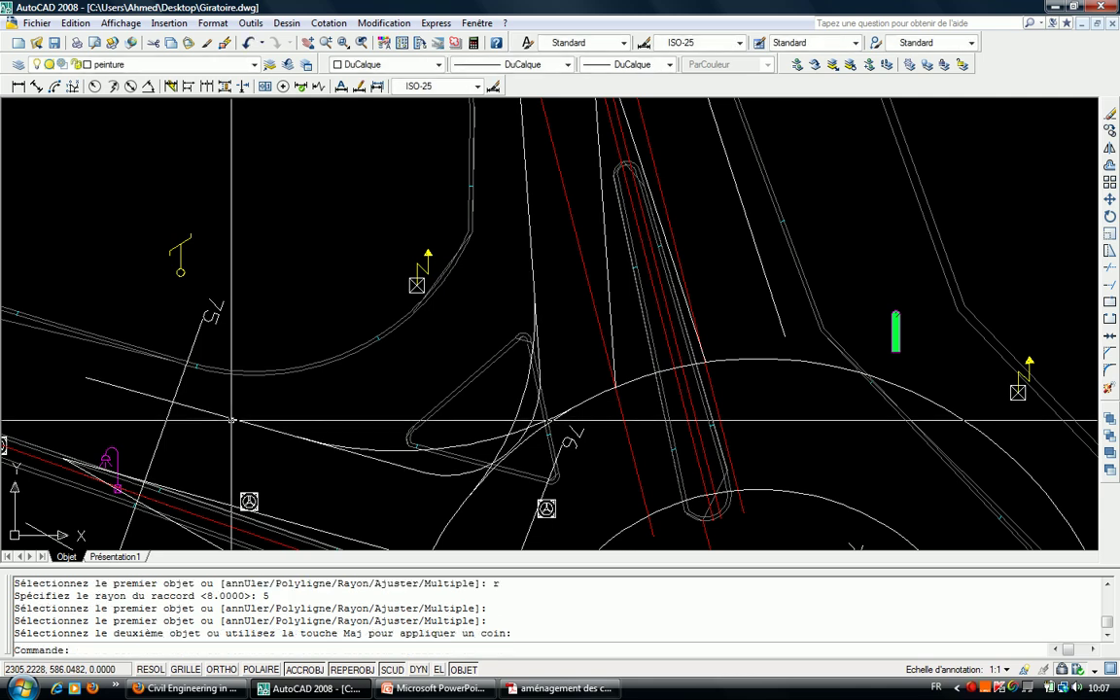
scroll(501, 439, "up", 3)
Delete the long arc and the curve meeting it from the top.
left_click(501, 439)
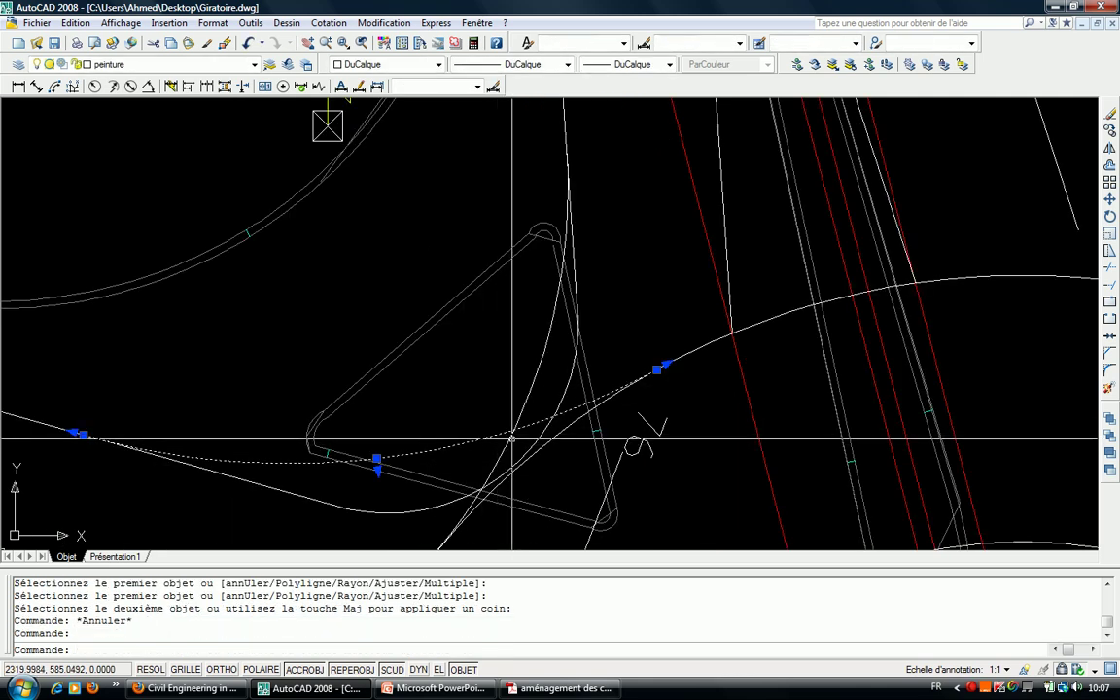
left_click(513, 439)
key("Delete")
scroll(512, 438, "down", 2)
scroll(512, 438, "down", 2)
scroll(525, 332, "down", 2)
scroll(536, 275, "down", 1)
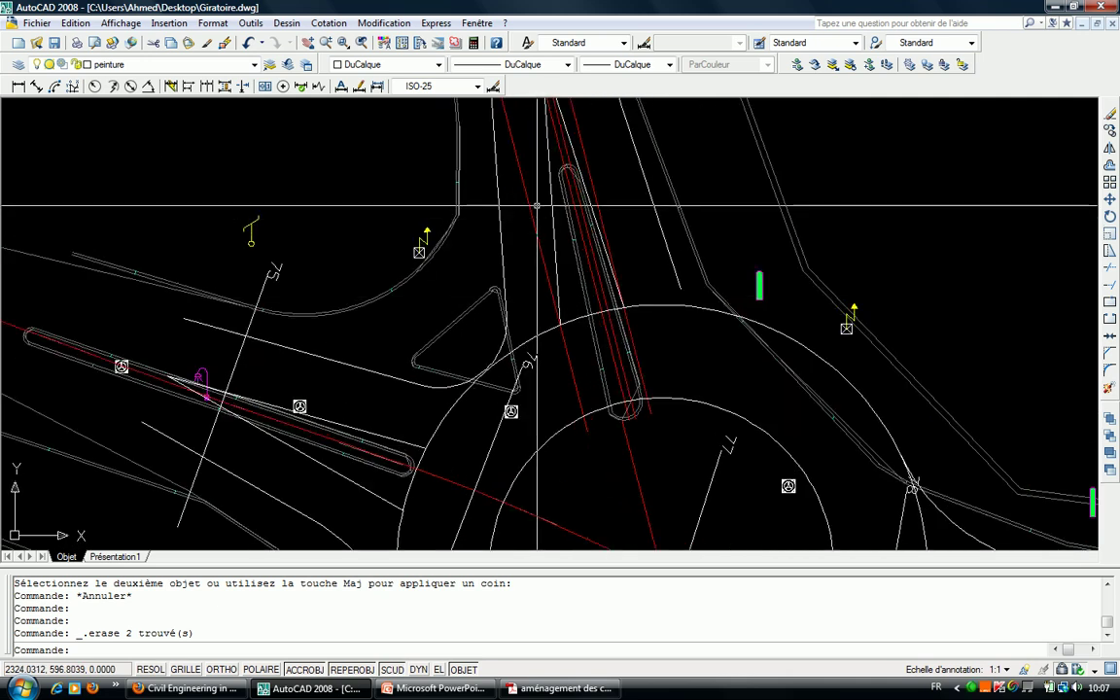
scroll(507, 403, "up", 3)
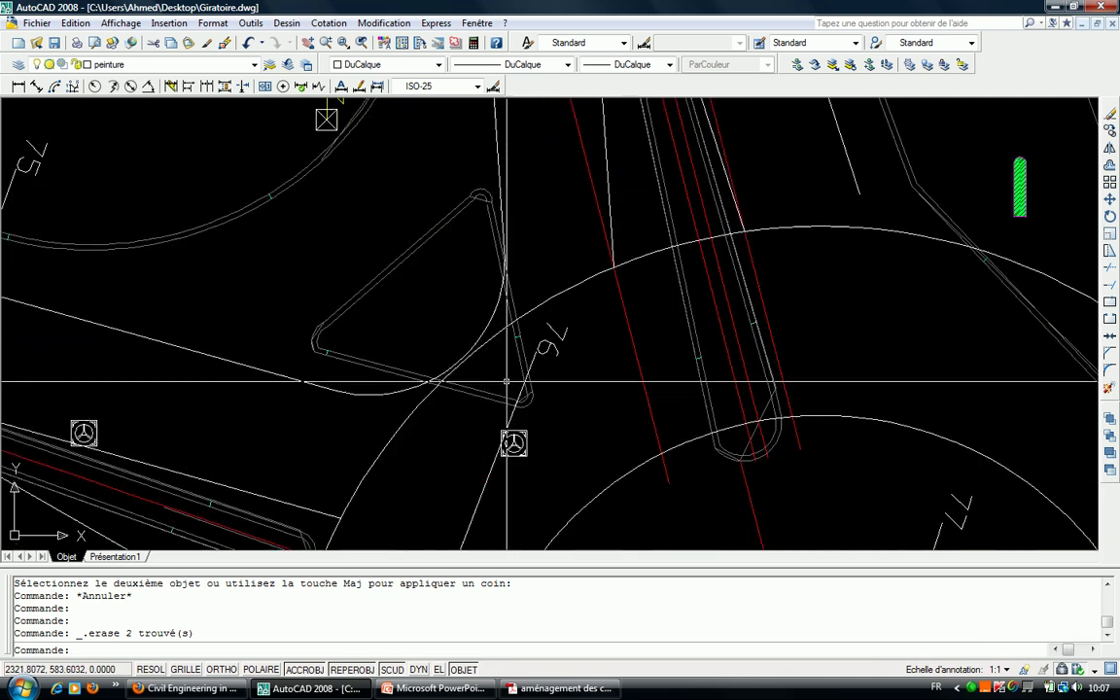
left_click(476, 339)
key("Escape")
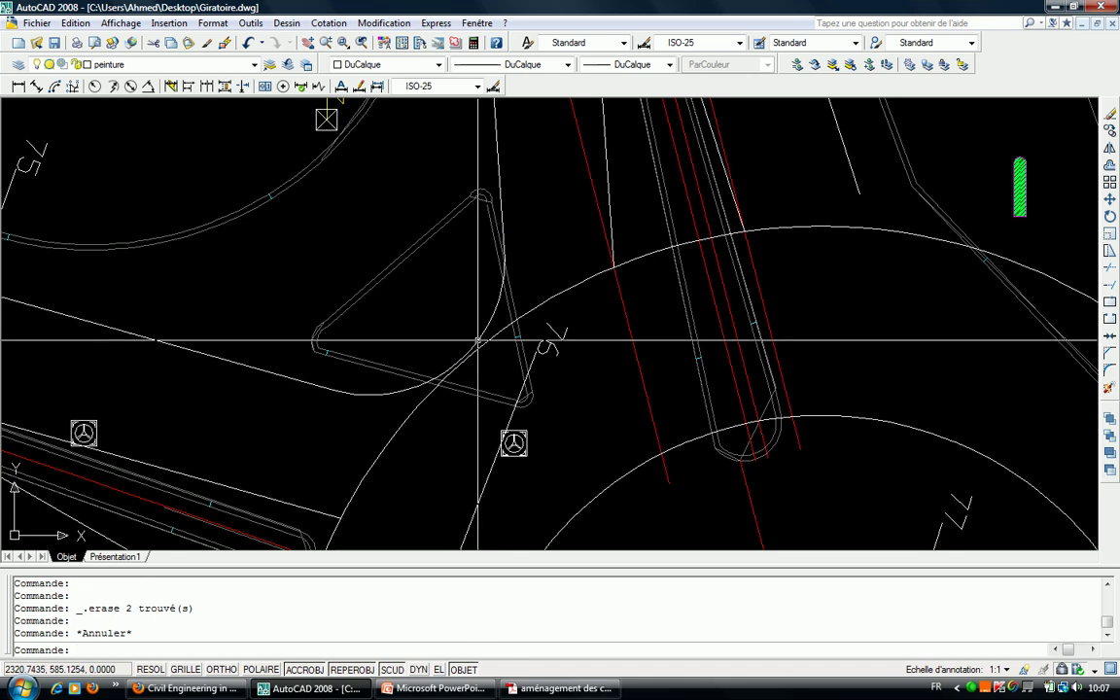
Pan and zoom to the lower-right approach beside the hatched area.
scroll(505, 339, "down", 3)
scroll(528, 338, "up", 3)
scroll(527, 337, "down", 3)
mouse_move(525, 358)
middle_mouse_down()
mouse_move(534, 434)
mouse_move(533, 243)
middle_mouse_up()
scroll(534, 435, "down", 2)
scroll(533, 243, "up", 3)
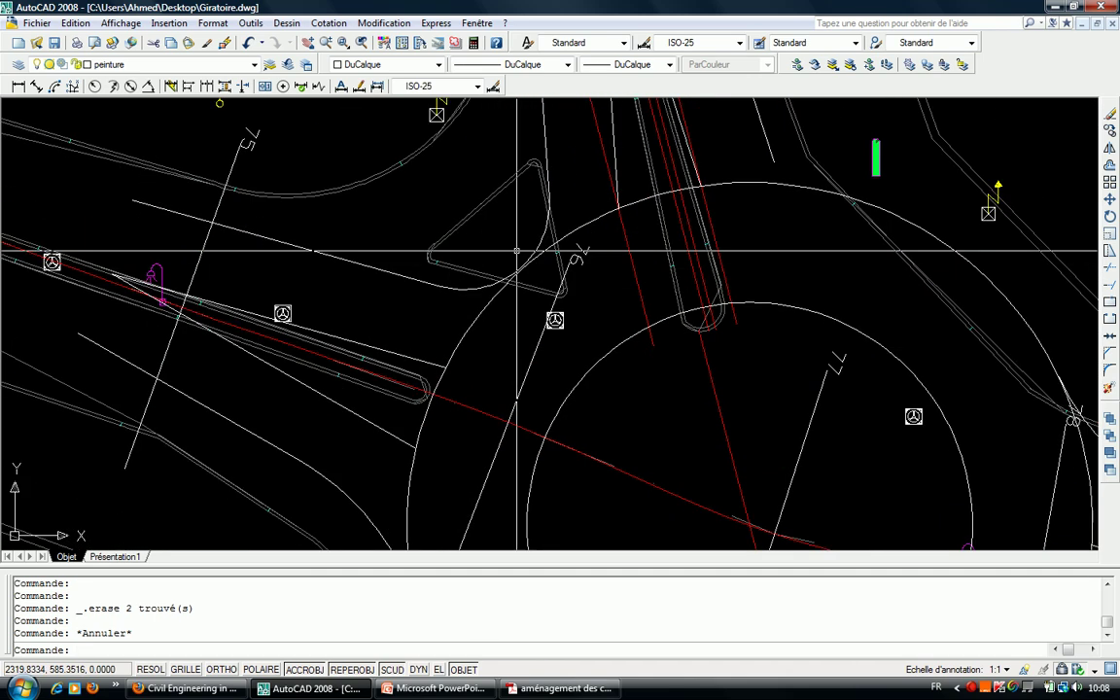
scroll(533, 243, "up", 2)
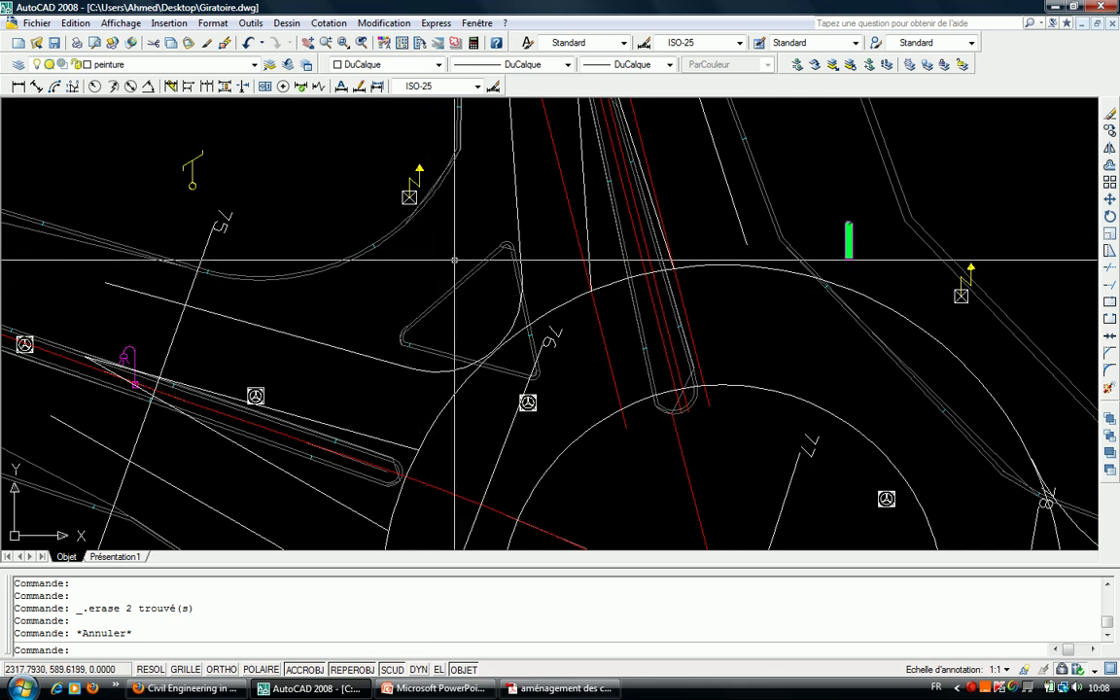
scroll(442, 241, "down", 2)
middle_click_drag(457, 246, 435, 287)
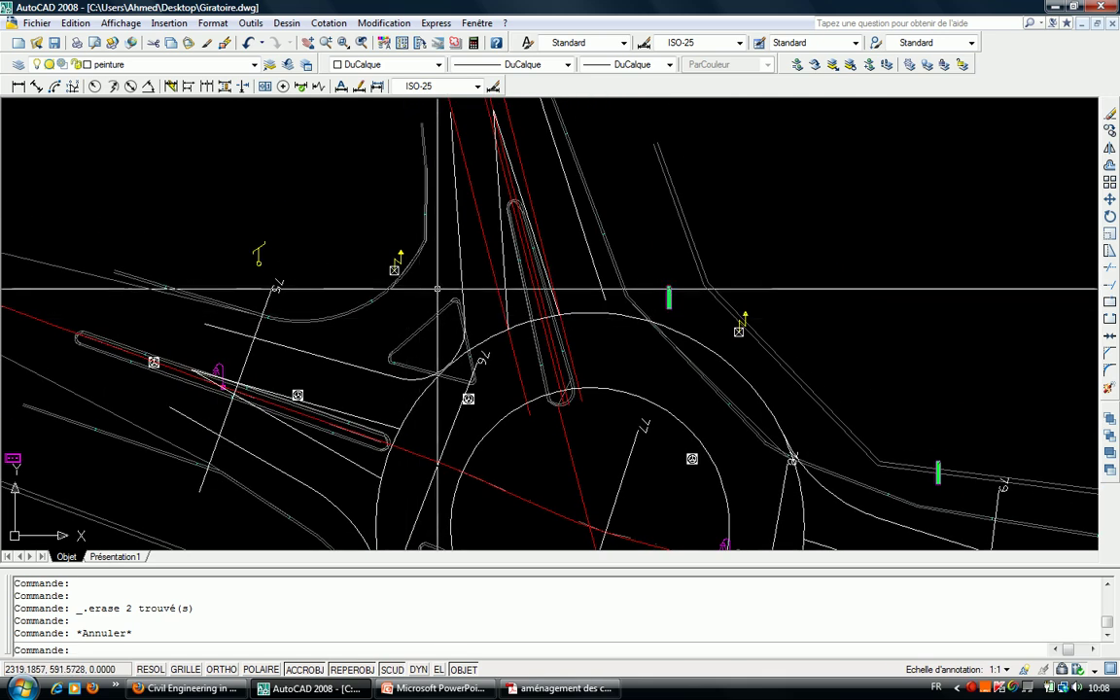
mouse_move(393, 393)
middle_mouse_down()
mouse_move(361, 282)
mouse_move(580, 347)
middle_mouse_up()
scroll(361, 294, "down", 2)
scroll(360, 282, "up", 2)
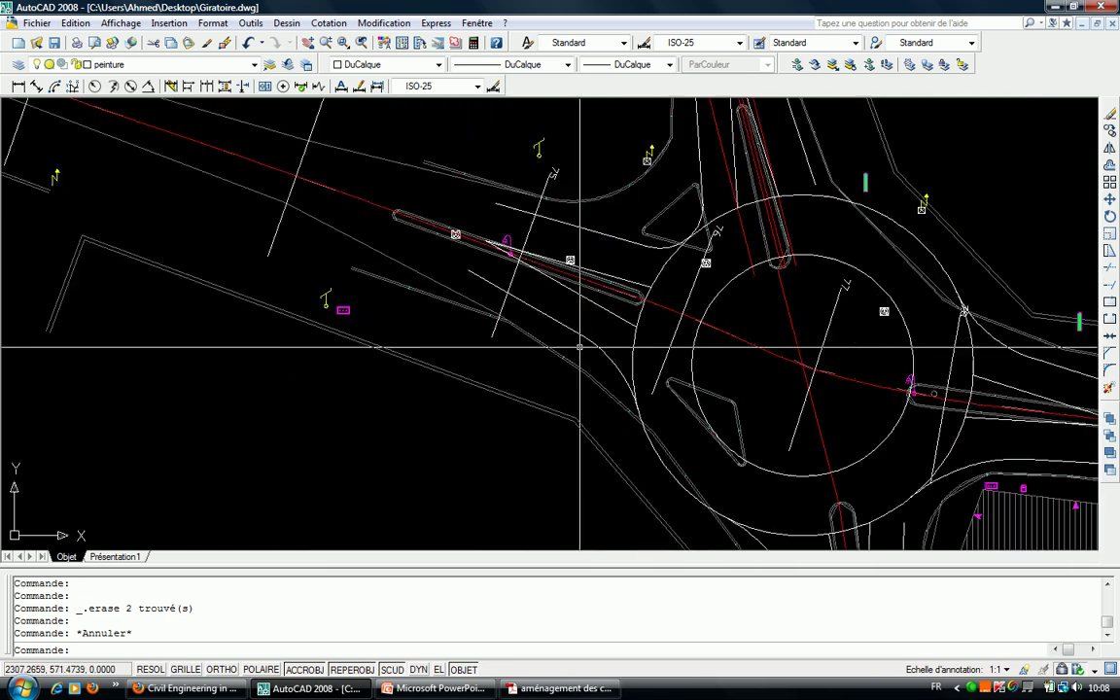
scroll(579, 348, "down", 2)
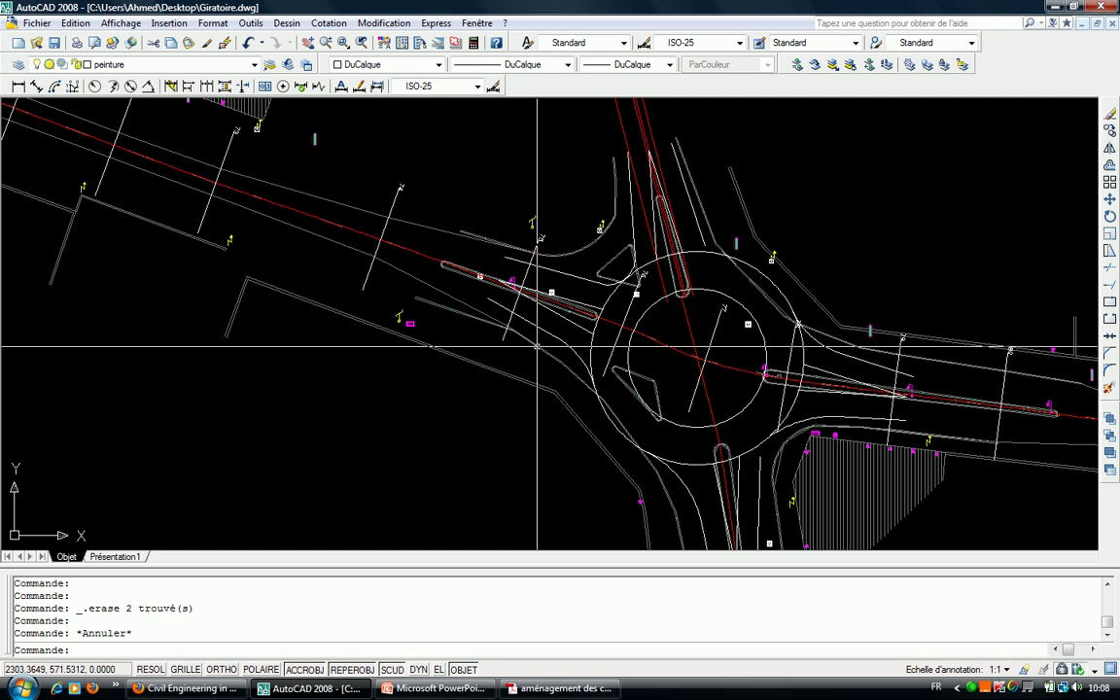
middle_click_drag(537, 346, 274, 342)
scroll(504, 518, "up", 3)
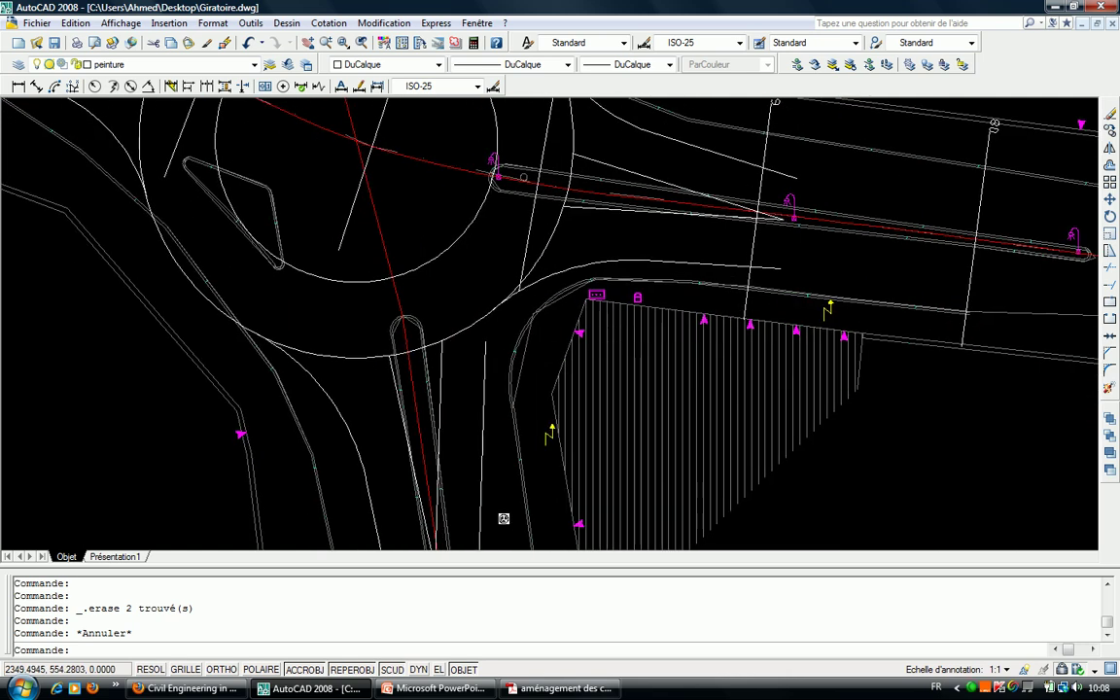
scroll(527, 266, "up", 2)
scroll(520, 272, "down", 3)
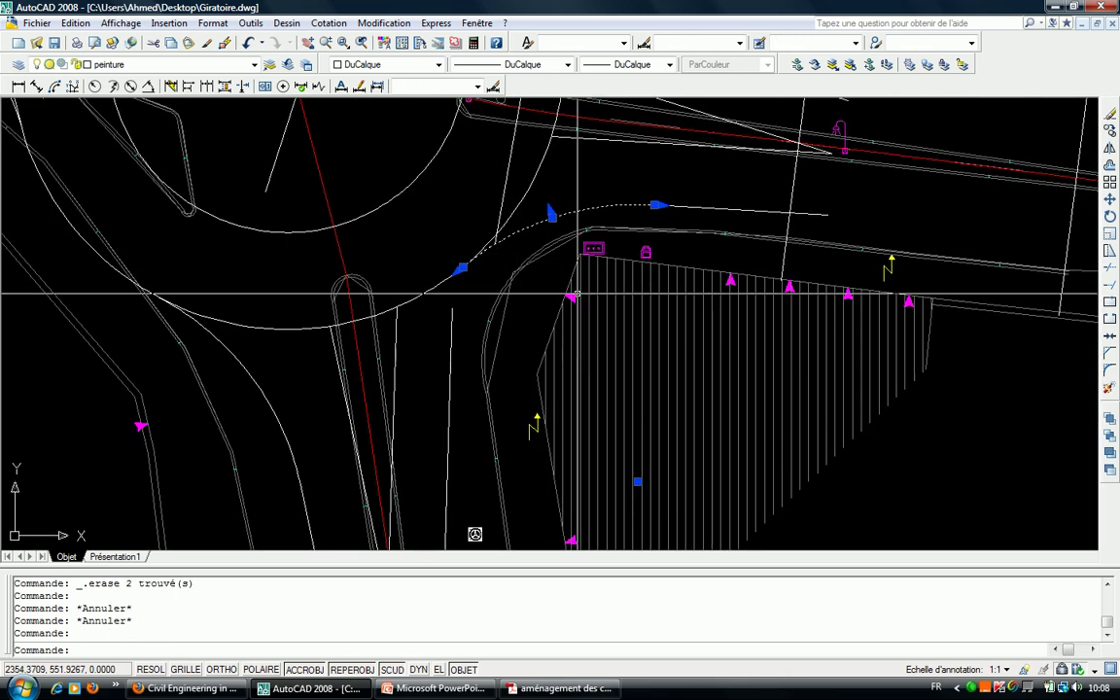
Delete the curved curb line, then try a radius-10 fillet at the vertical/horizontal corner and erase it.
key("Delete")
type("rd")
key("Return")
type("r")
key("Return")
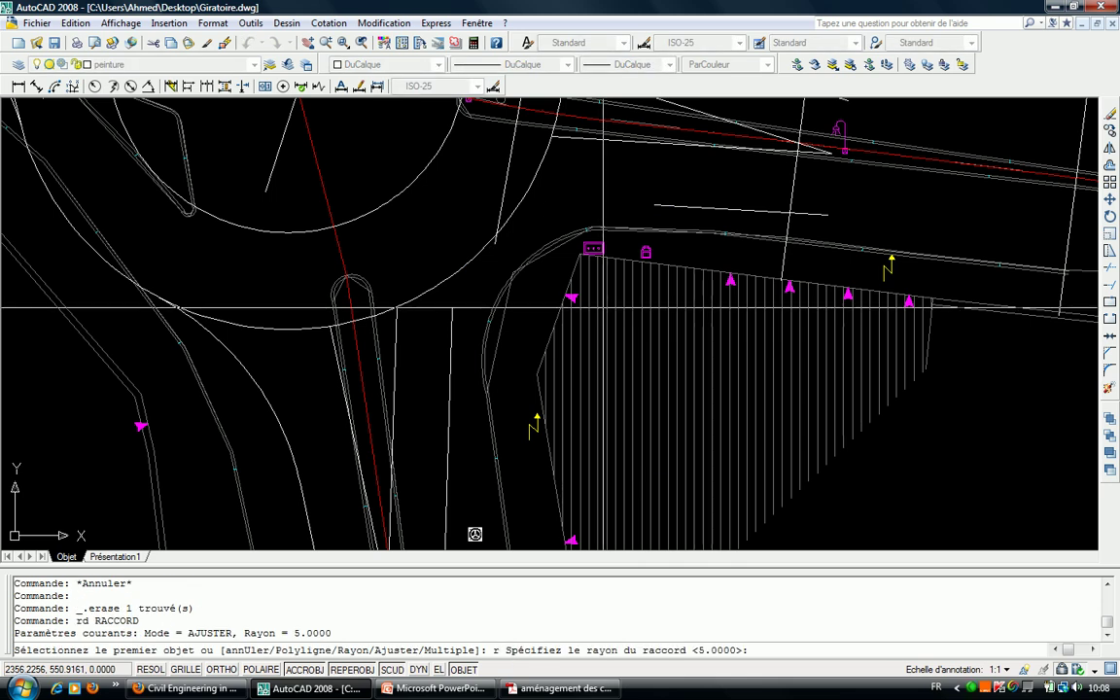
type("10")
key("Return")
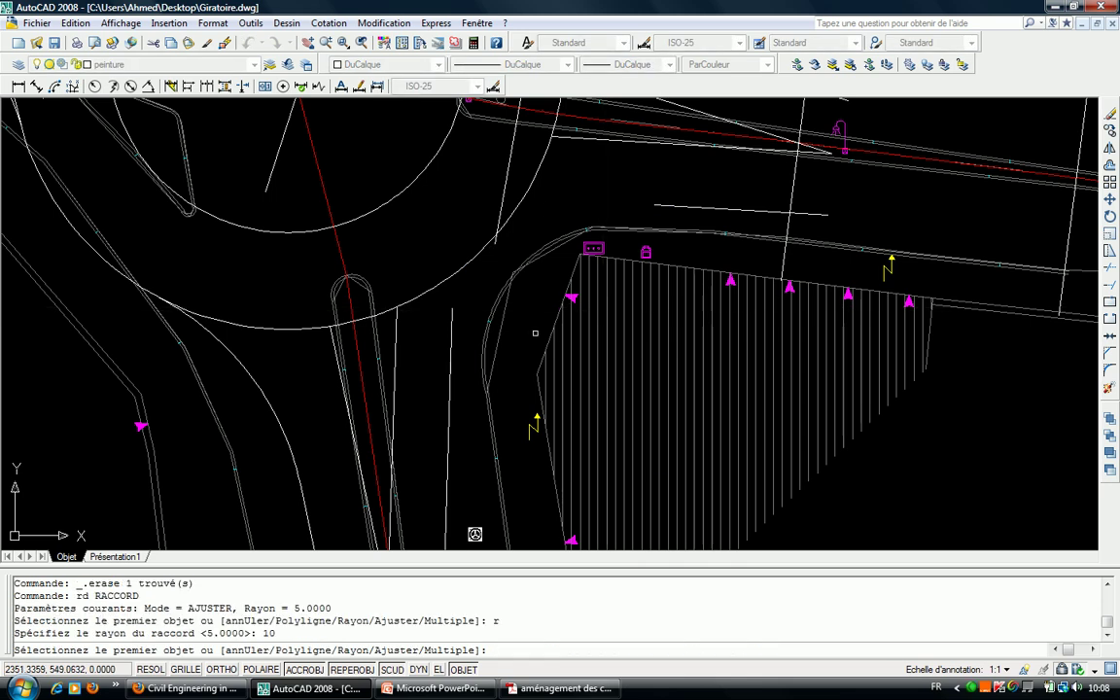
left_click(451, 362)
left_click(687, 207)
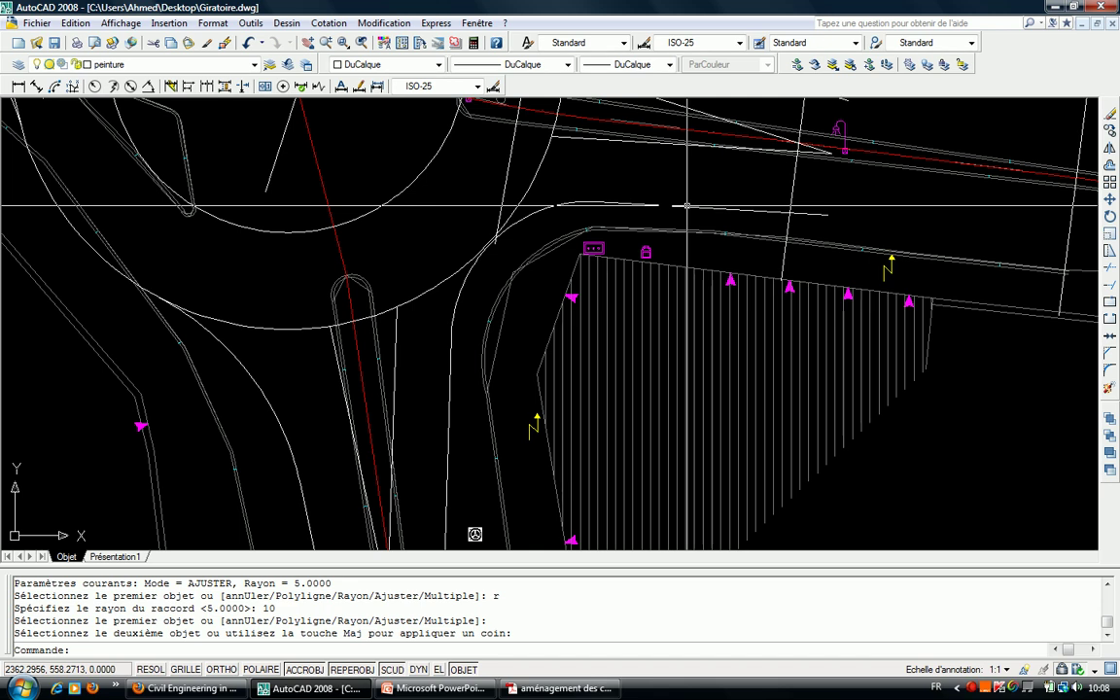
key("Escape")
left_click(528, 212)
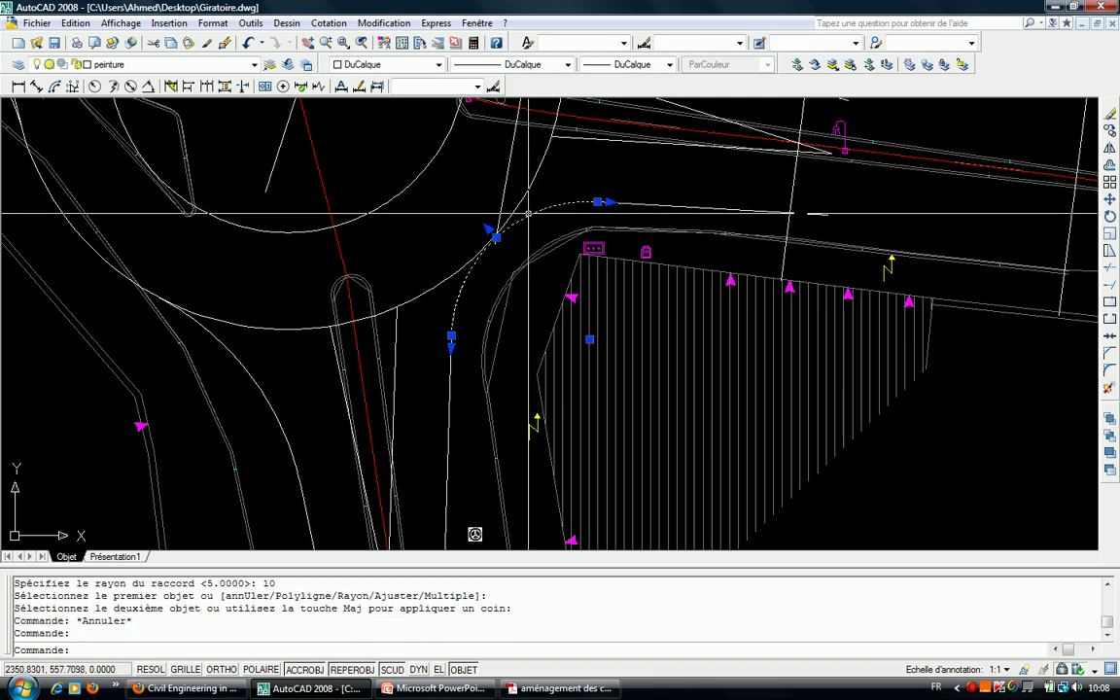
key("Delete")
Try a radius-12 fillet between the vertical and horizontal lines, then delete the arc.
type("rd")
key("Return")
type("r")
key("Return")
type("12")
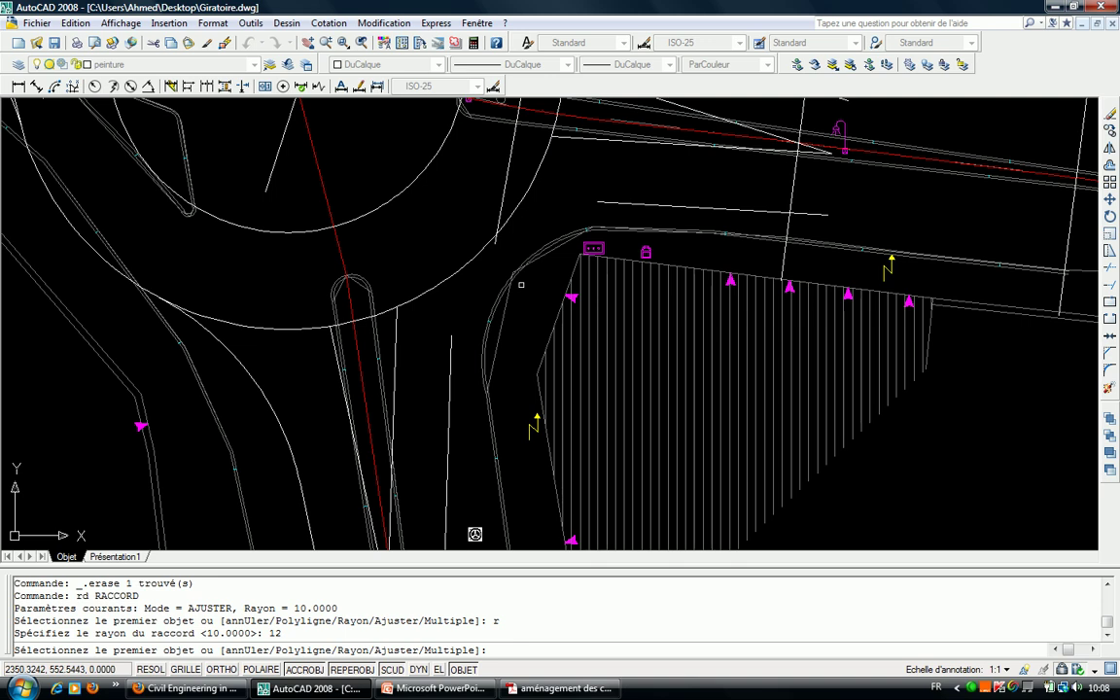
left_click(449, 368)
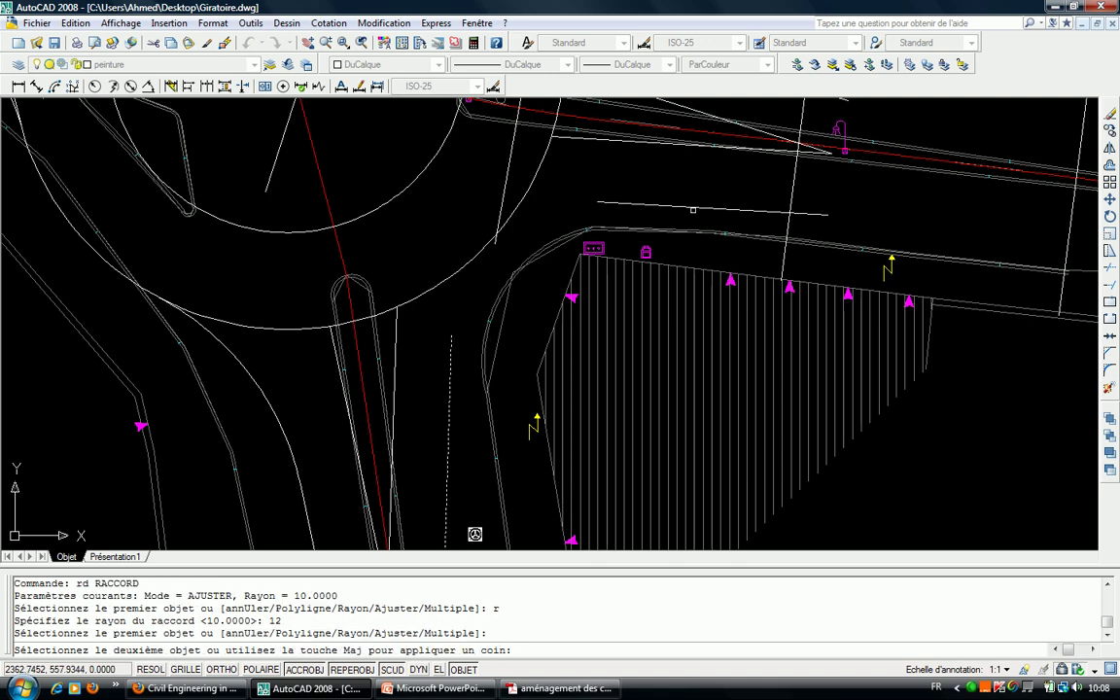
left_click(692, 209)
key("Escape")
left_click(465, 296)
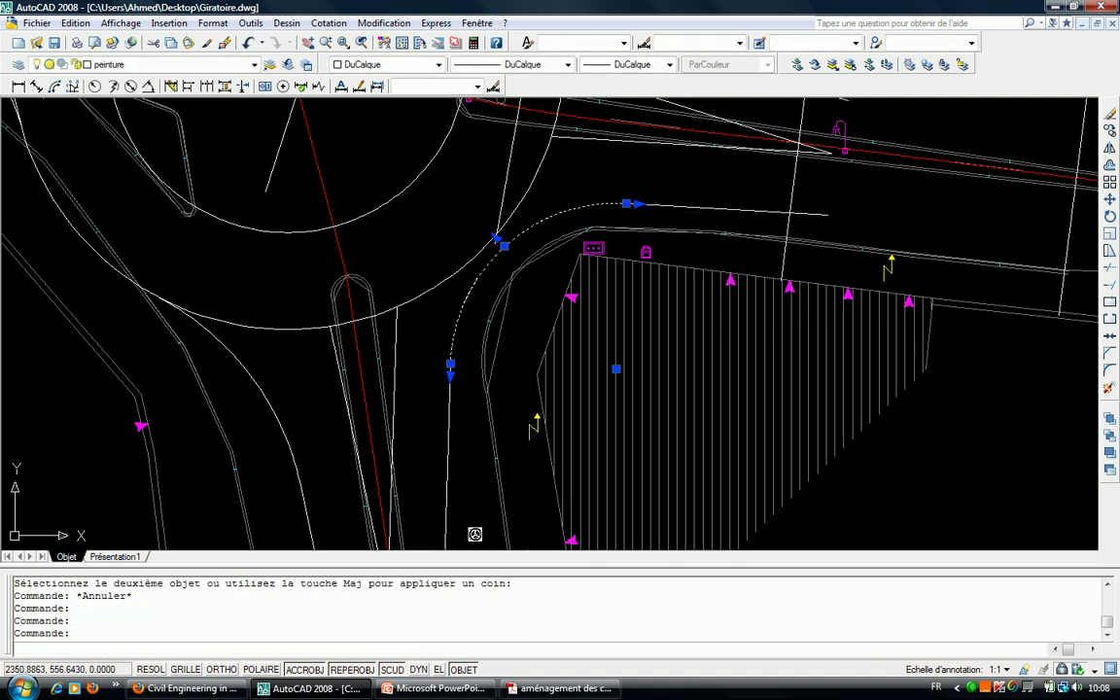
key("ctrl+1")
key("Delete")
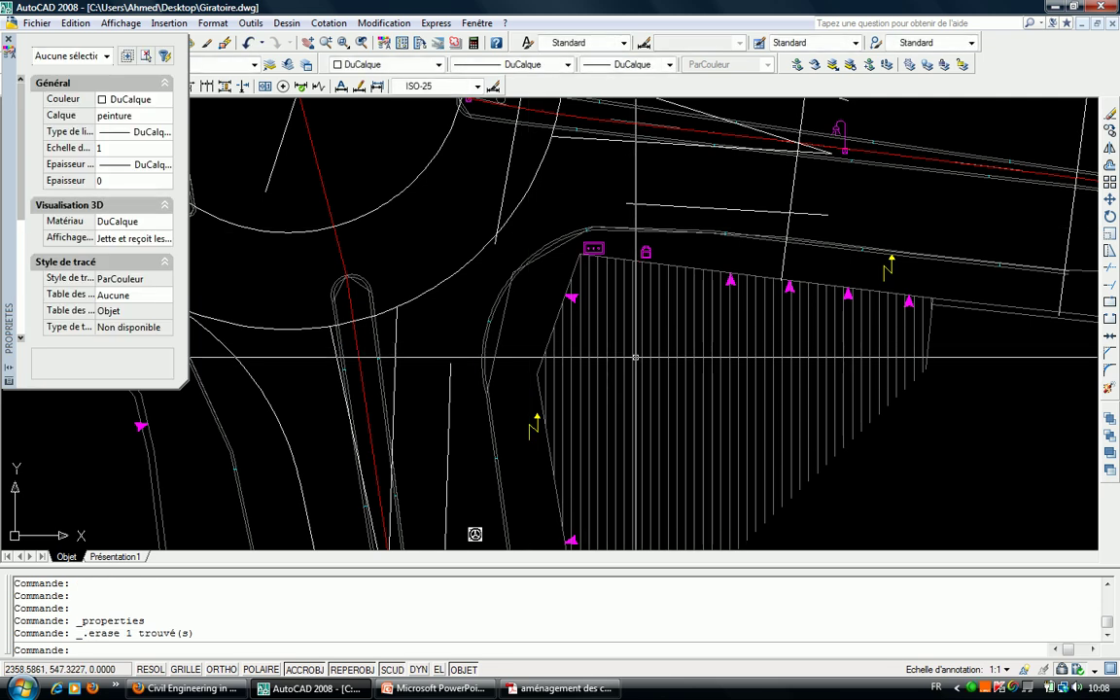
Fillet the vertical curb line and horizontal road line at radius 15.
type("rd")
key("Return")
type("r")
key("Return")
type("15")
key("Return")
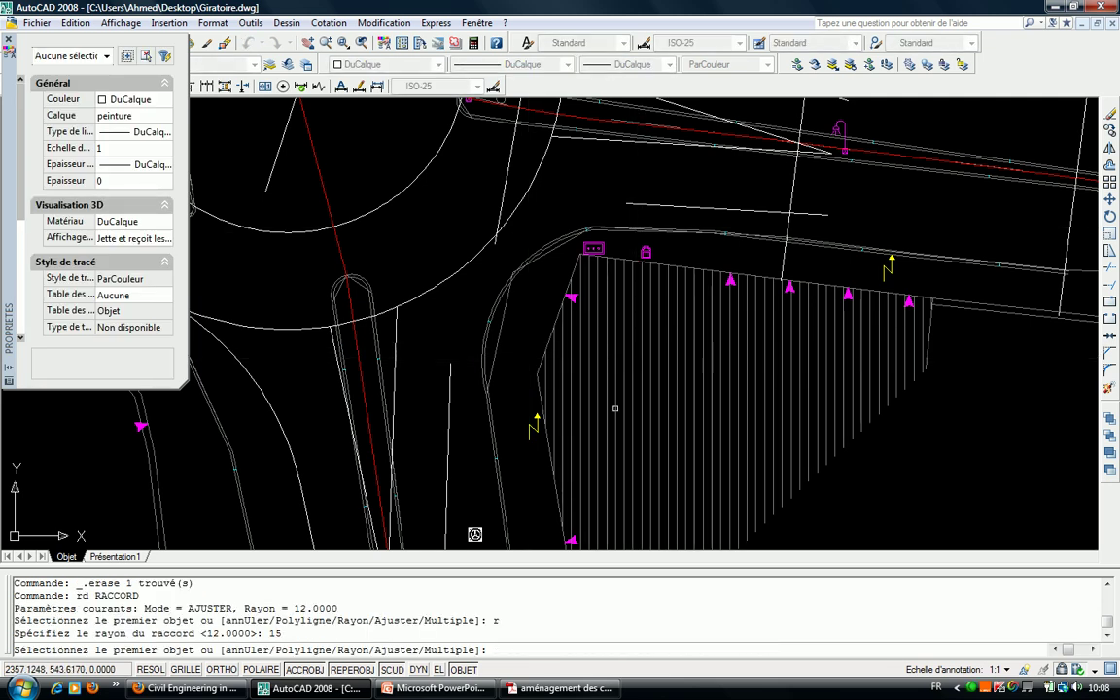
left_click(448, 373)
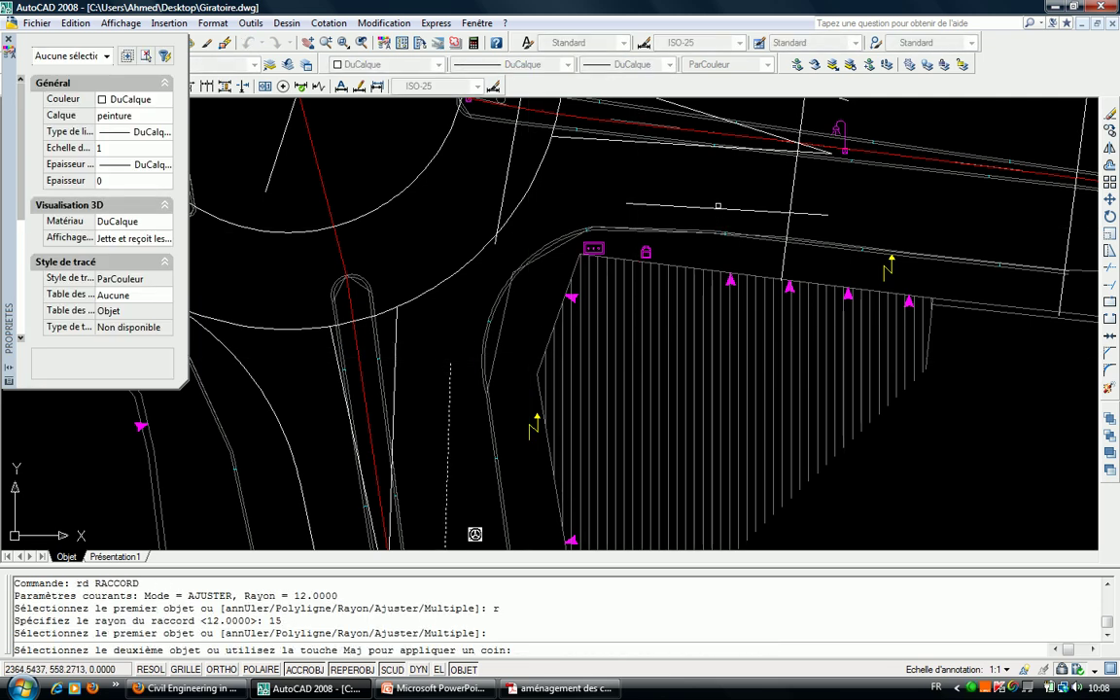
left_click(718, 206)
key("Escape")
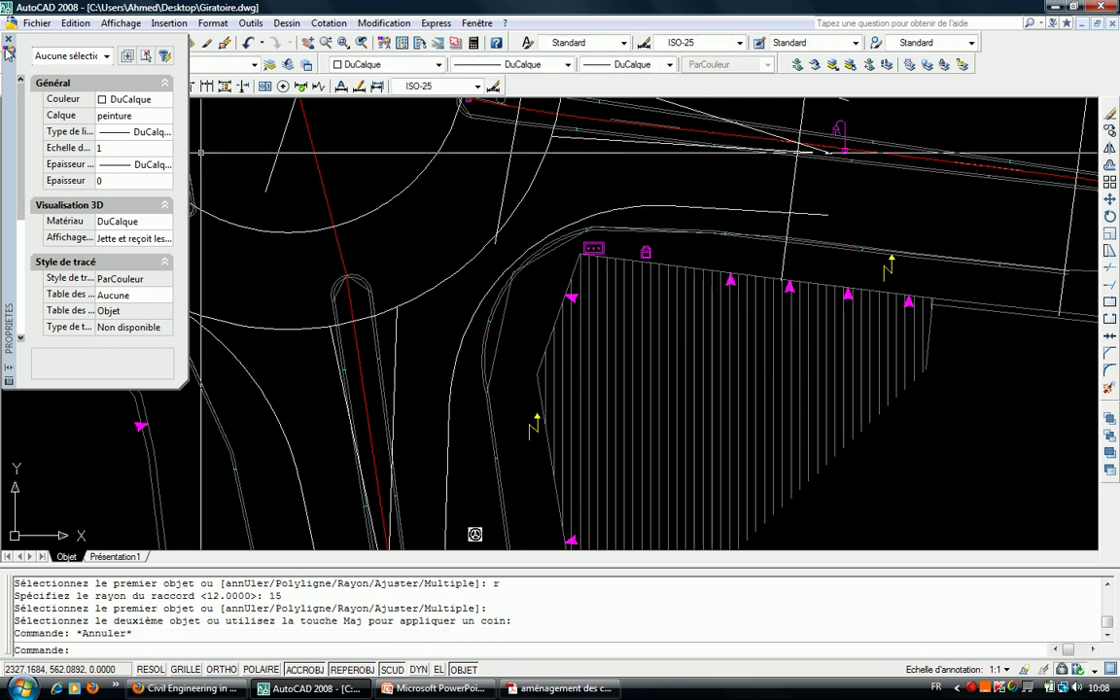
left_click(7, 41)
scroll(585, 224, "down", 3)
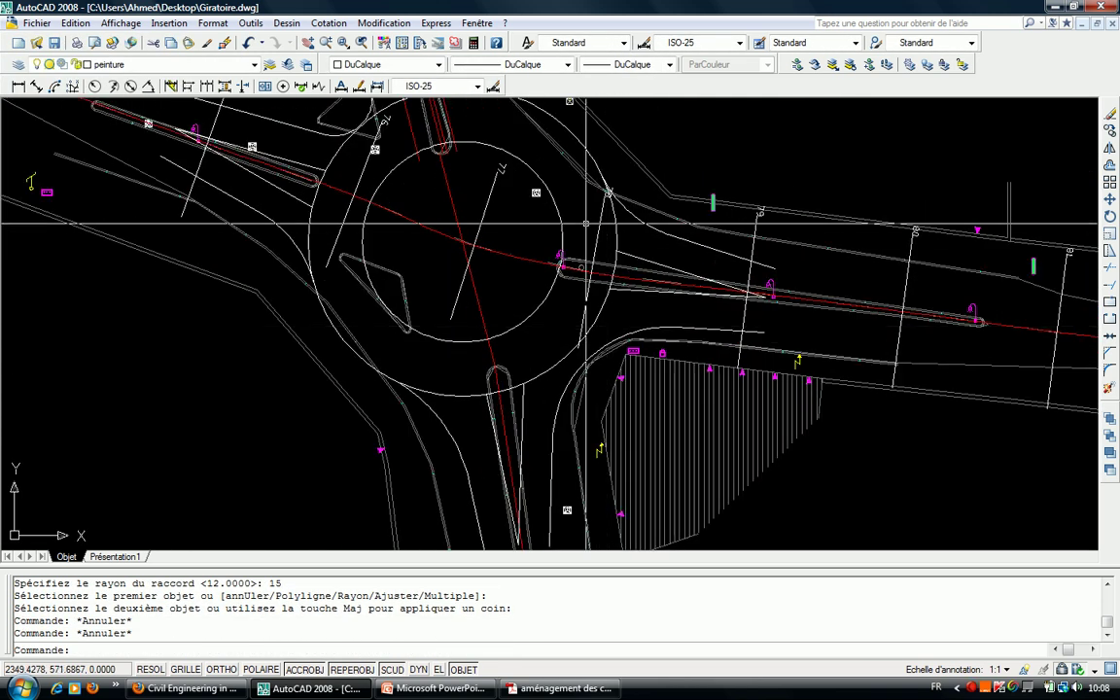
Turn off the PROFILS layer and dismiss the layer warning.
scroll(585, 224, "up", 4)
key("Escape")
left_click_drag(457, 320, 369, 282)
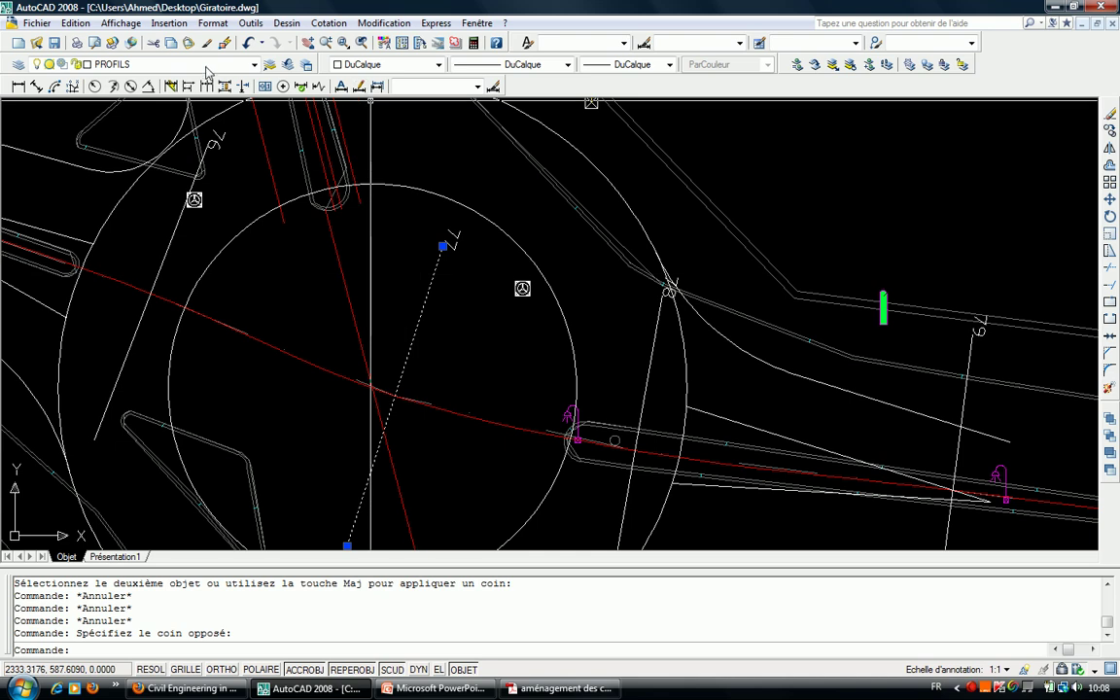
left_click(195, 66)
left_click(51, 130)
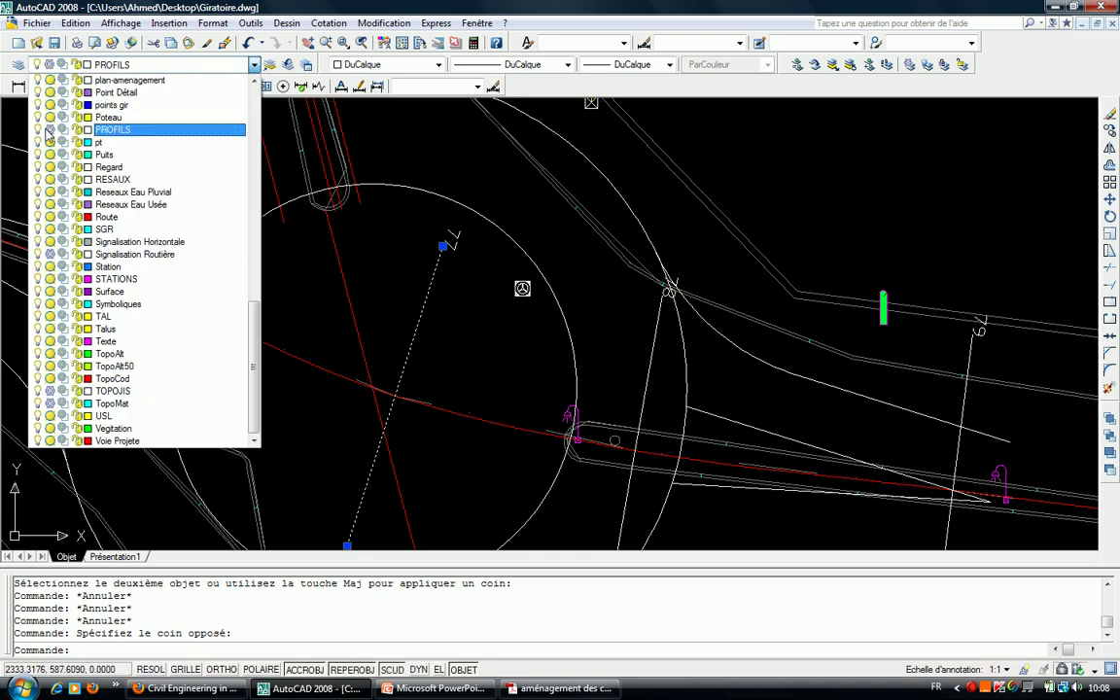
left_click(671, 378)
Delete the three red AXE_EN_PLAN lines along the north approach.
scroll(674, 279, "down", 3)
scroll(498, 165, "up", 2)
scroll(498, 165, "up", 3)
scroll(498, 165, "up", 2)
left_click(498, 164)
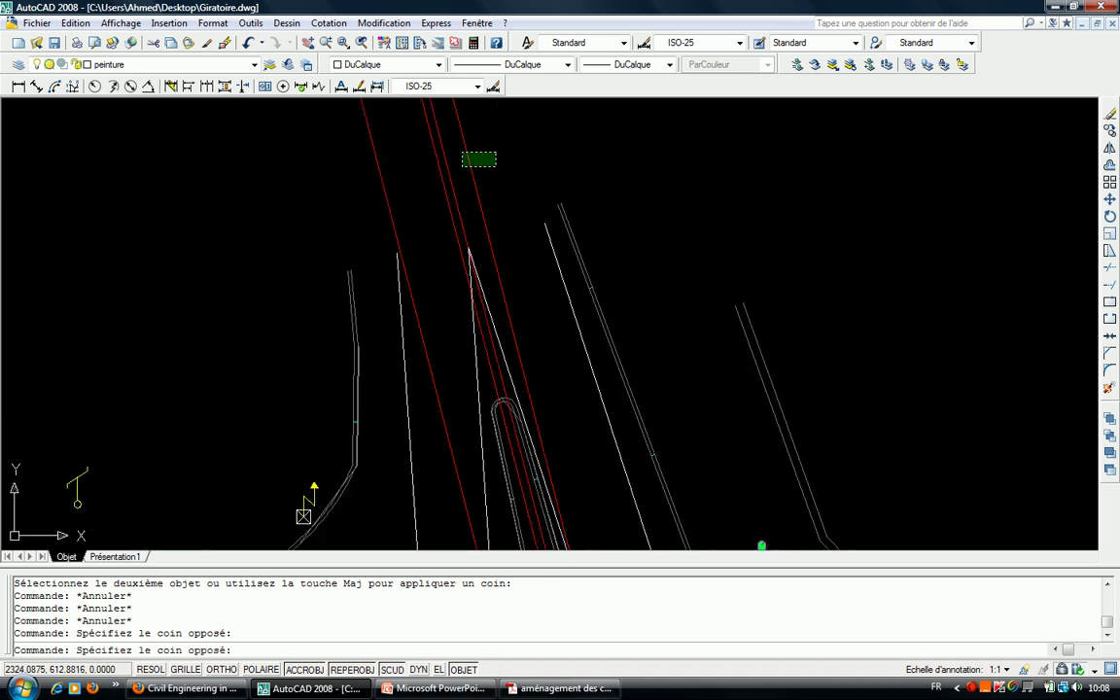
left_click(448, 174)
left_click(388, 167)
left_click(342, 167)
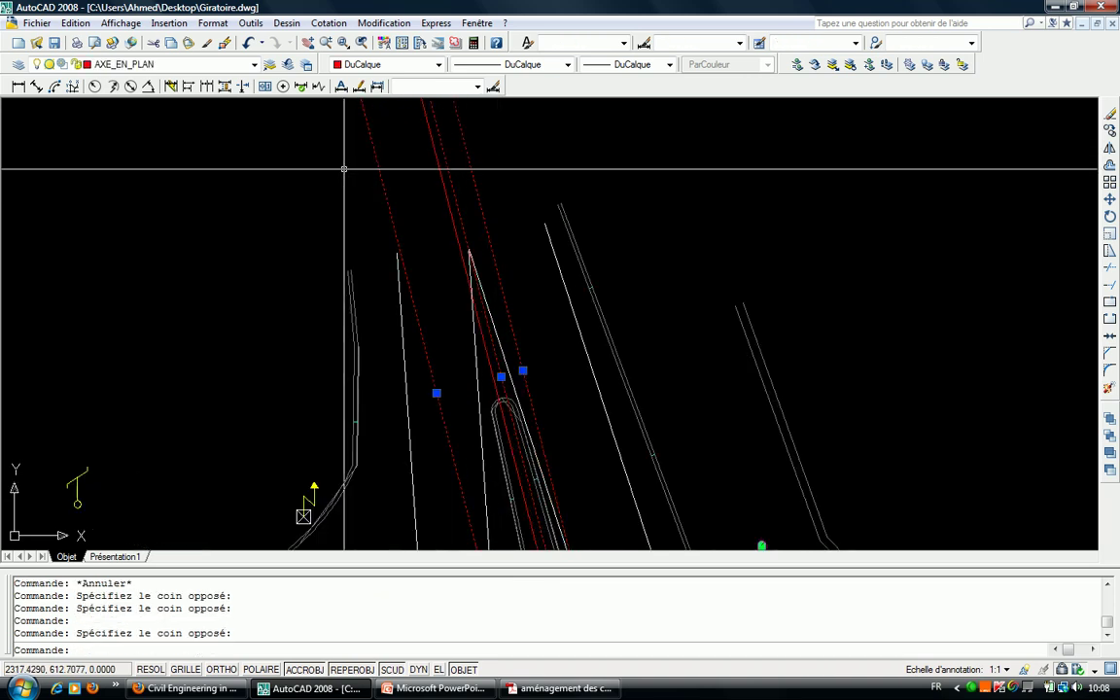
key("Delete")
Pan the view to bring the roundabout's north-east edge into view.
scroll(455, 230, "down", 3)
scroll(620, 295, "up", 3)
scroll(620, 295, "up", 1)
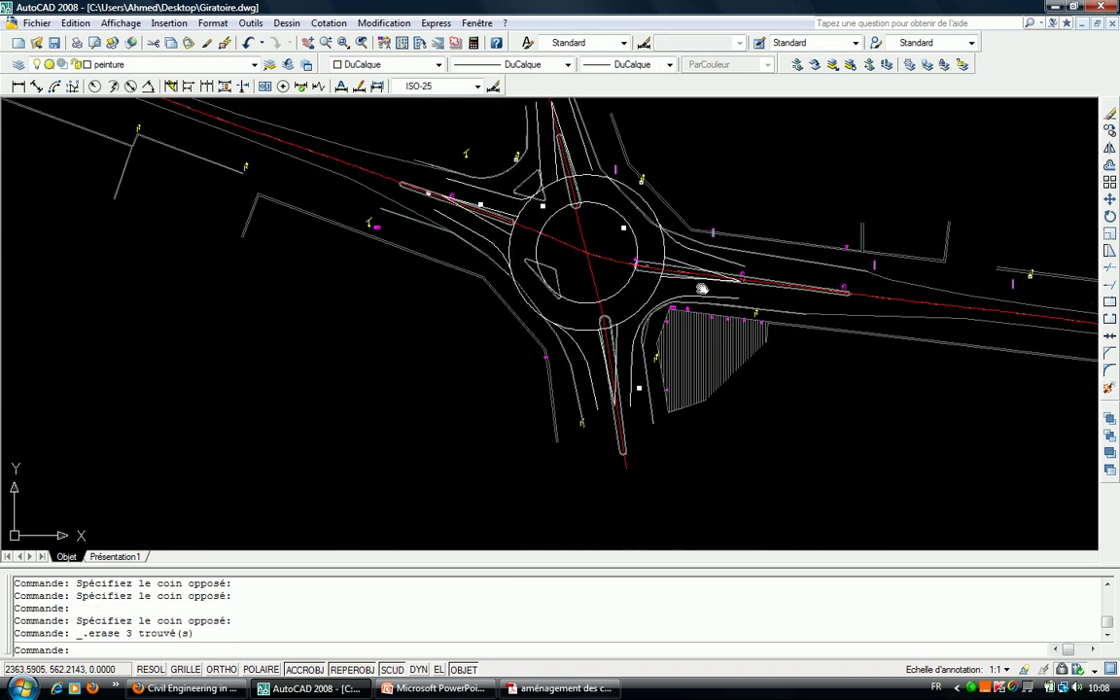
scroll(682, 312, "up", 1)
middle_click_drag(683, 312, 750, 254)
middle_click_drag(698, 342, 732, 248)
mouse_move(553, 490)
middle_mouse_down()
mouse_move(570, 457)
mouse_move(632, 430)
middle_mouse_up()
middle_click_drag(615, 317, 633, 382)
middle_click_drag(583, 291, 622, 501)
Draw a radius-20 tangent-tangent-radius circle touching two objects at the north-east entry.
scroll(722, 299, "up", 4)
key("Escape")
key("Escape")
type("c")
key("Return")
type("t")
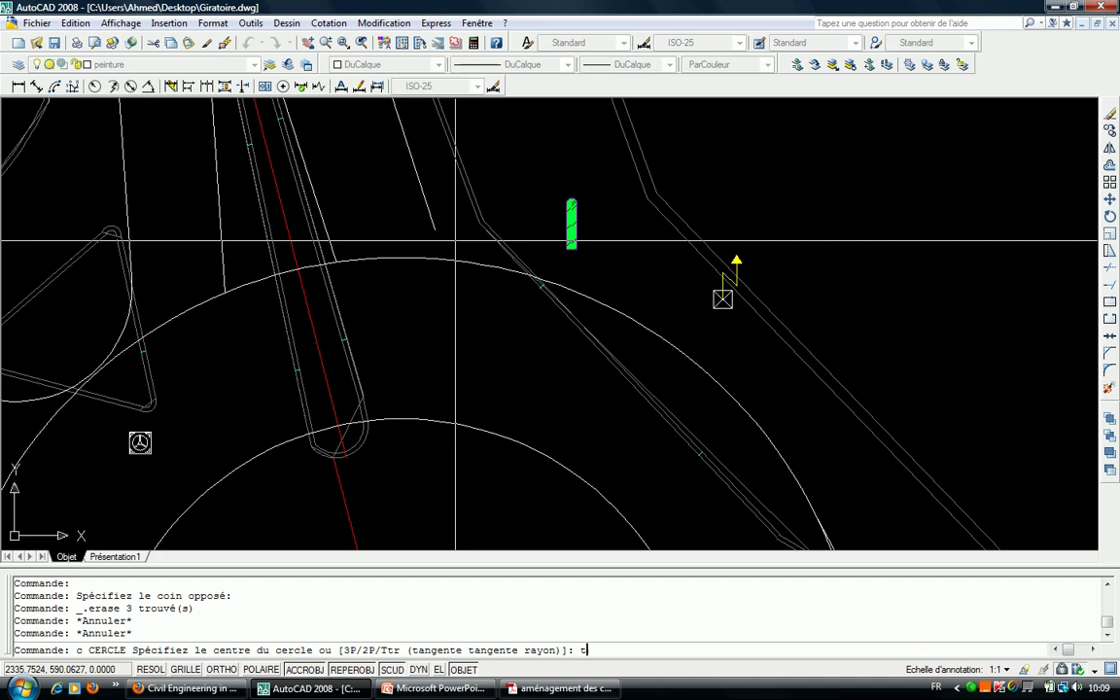
type("tr")
key("Return")
left_click(427, 221)
left_click(494, 262)
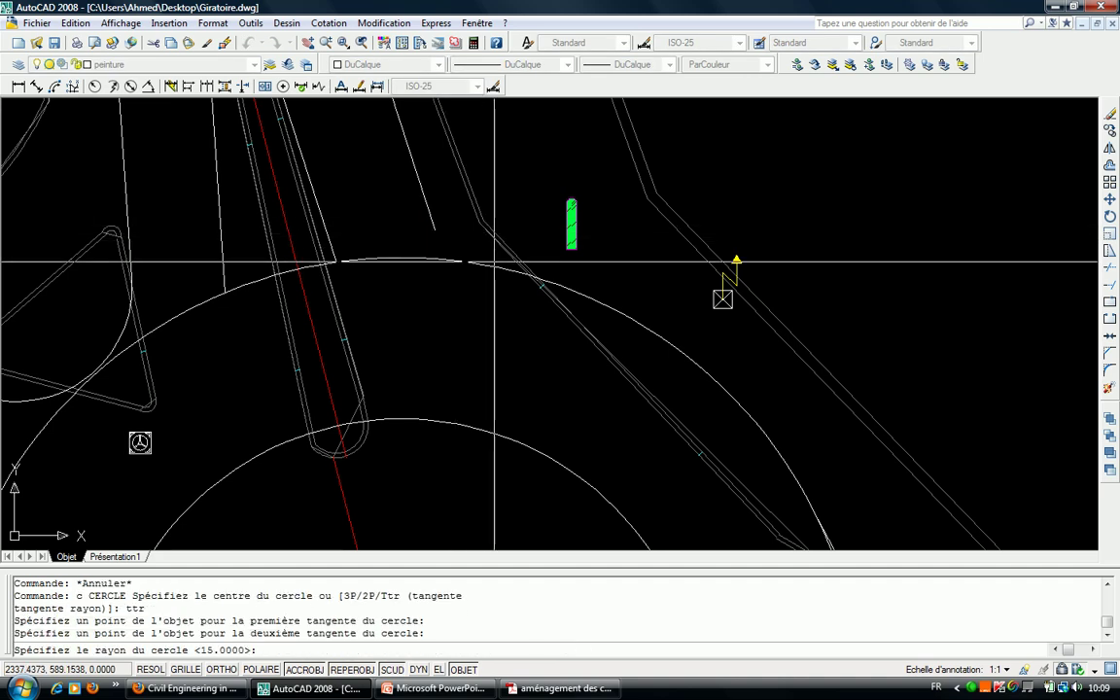
key("Return")
key("Escape")
Trim the large upper circle, using the roundabout circle and a curb line as cutting edges.
type("j")
key("Return")
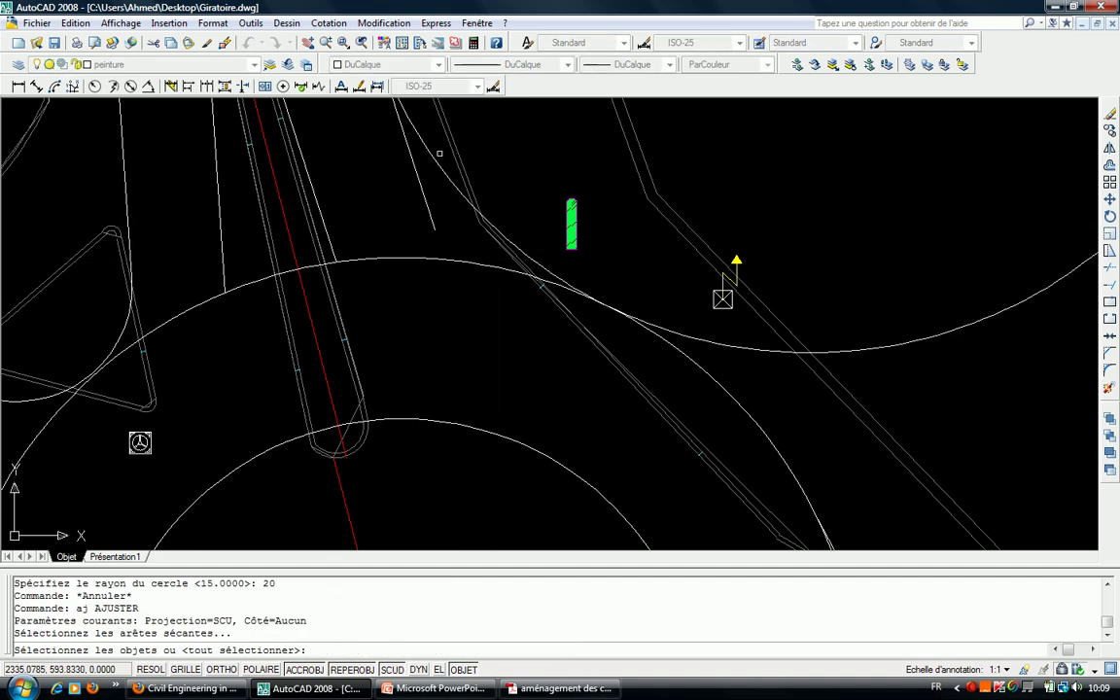
left_click(439, 163)
key("Return")
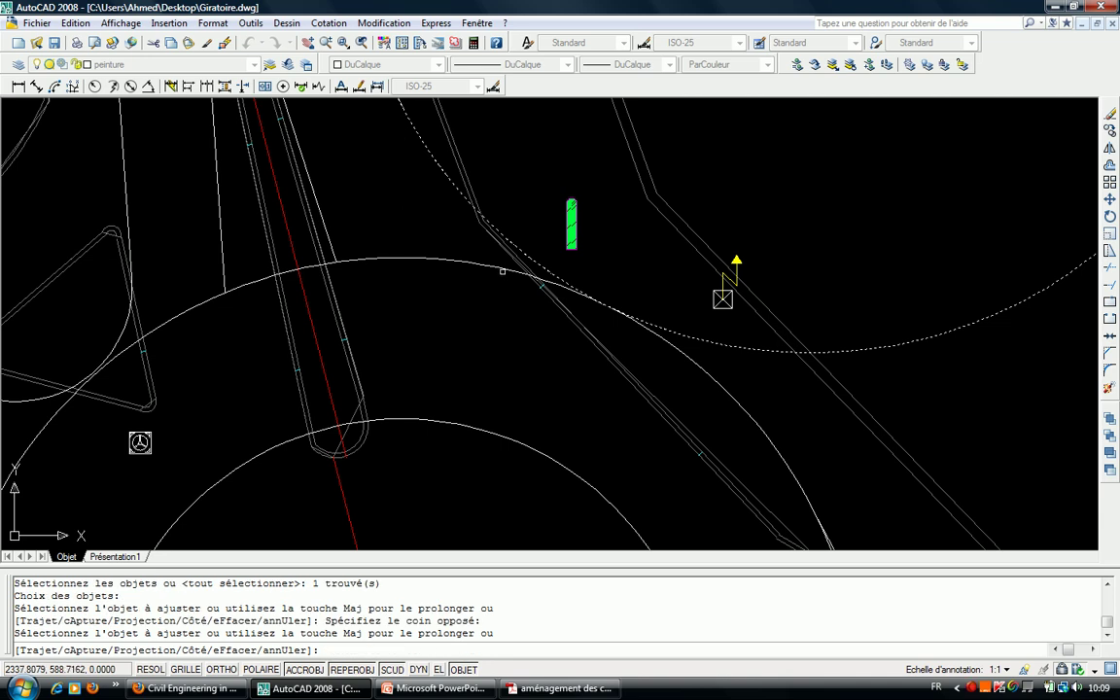
key("Escape")
key("Return")
left_click(501, 271)
scroll(502, 271, "down", 2)
scroll(501, 271, "down", 2)
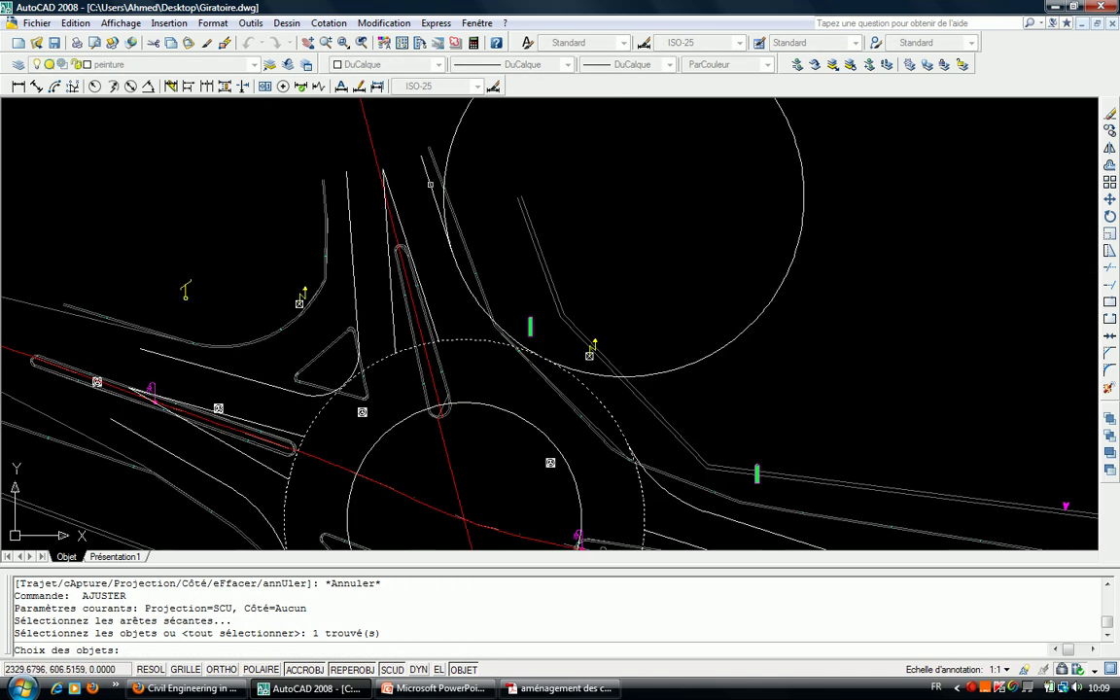
left_click(430, 183)
key("Return")
left_click(452, 143)
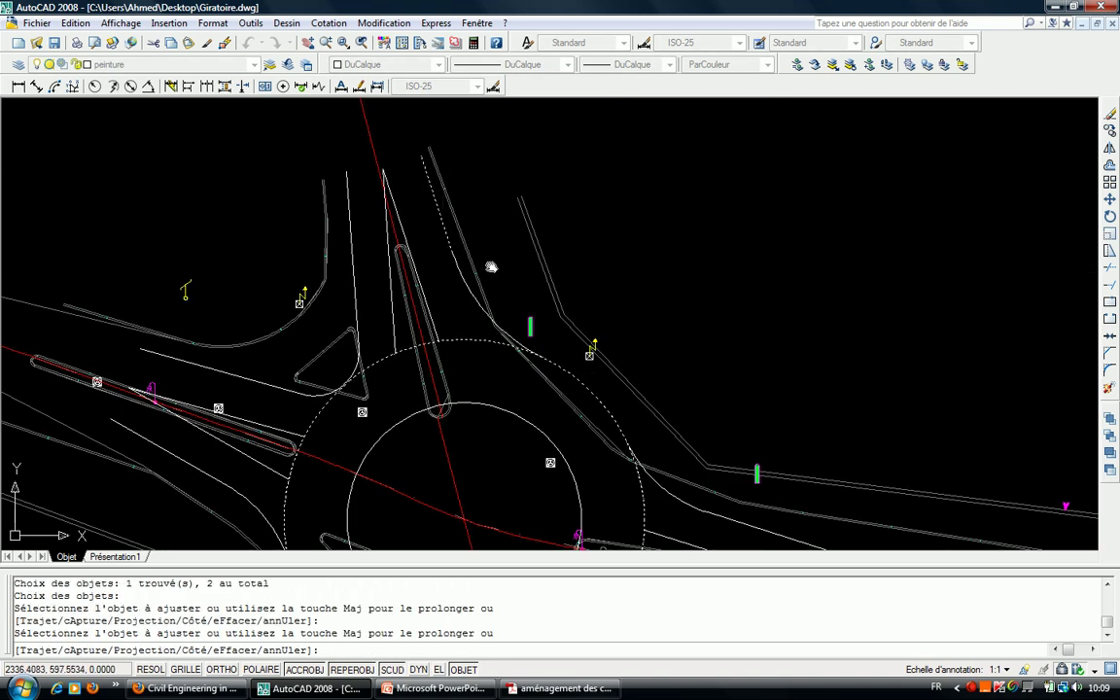
key("Escape")
key("Escape")
mouse_move(517, 394)
middle_mouse_down()
mouse_move(556, 367)
mouse_move(520, 289)
mouse_move(422, 261)
middle_mouse_up()
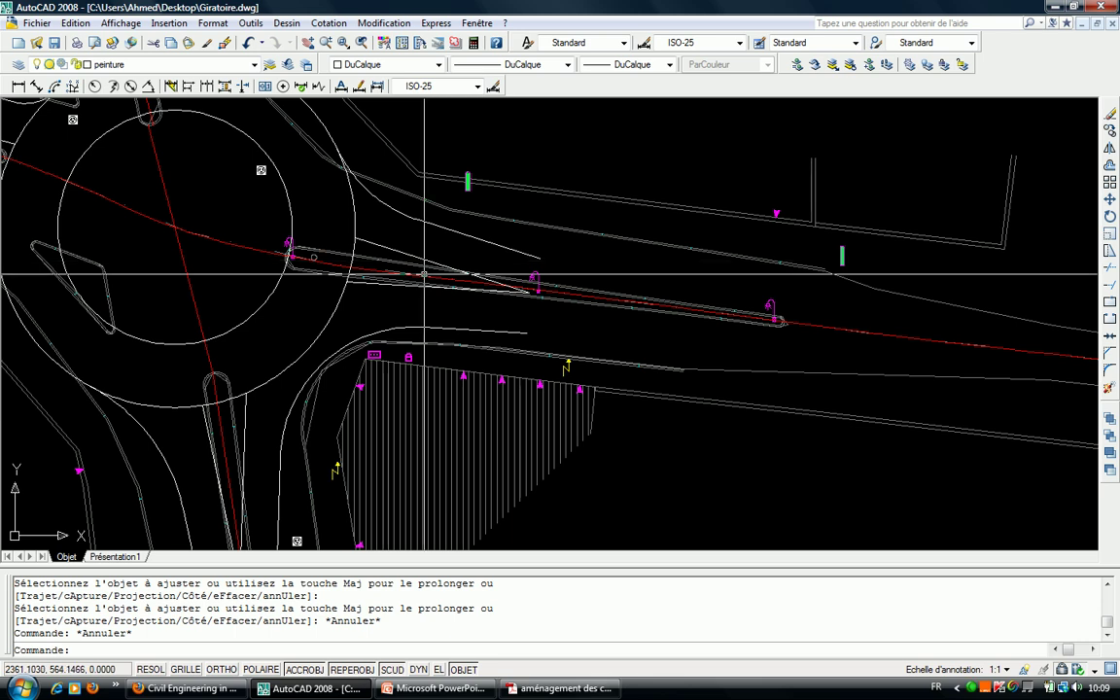
mouse_move(232, 359)
middle_mouse_down()
mouse_move(630, 223)
mouse_move(631, 368)
middle_mouse_up()
middle_click_drag(476, 392, 425, 350)
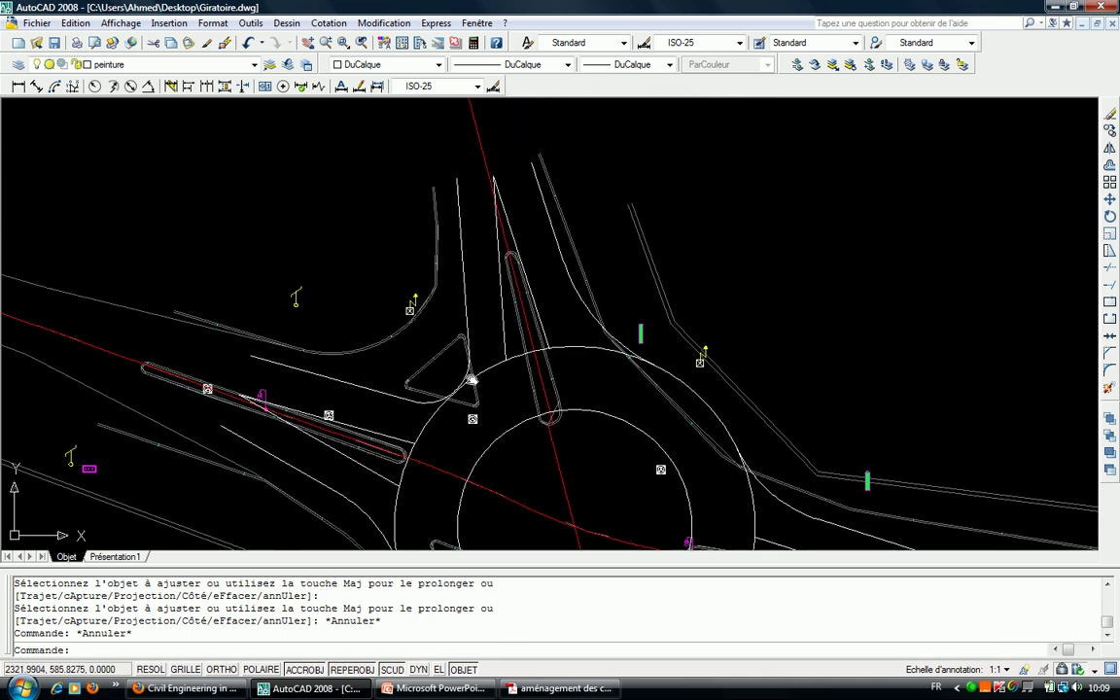
scroll(506, 328, "down", 2)
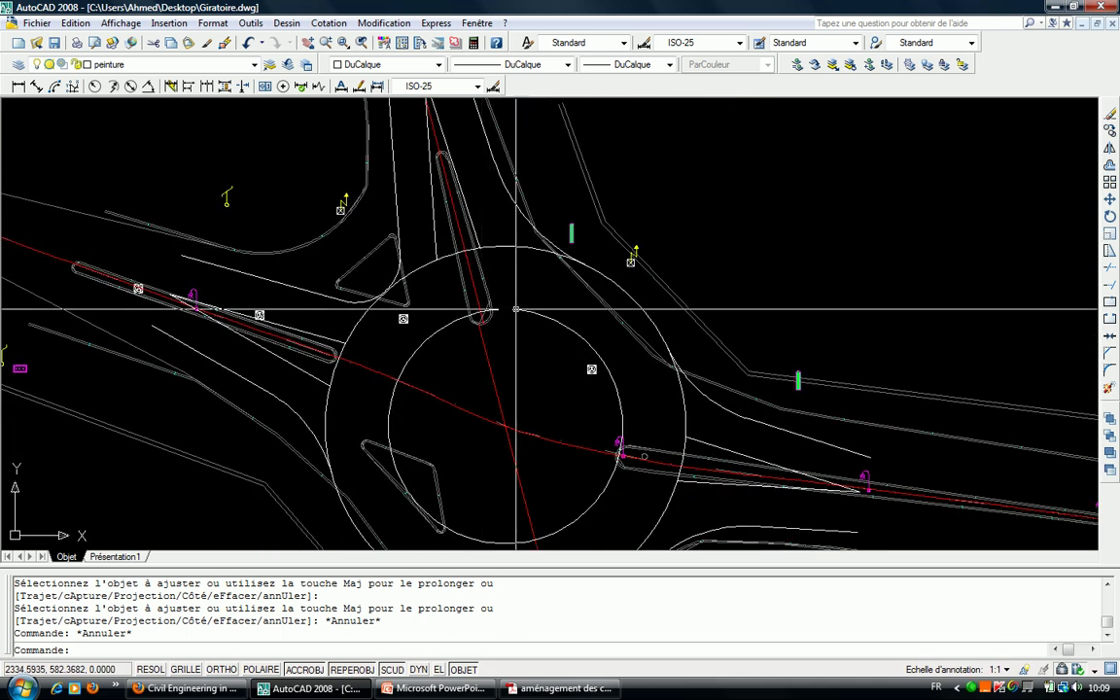
middle_click_drag(644, 369, 672, 297)
scroll(672, 298, "up", 3)
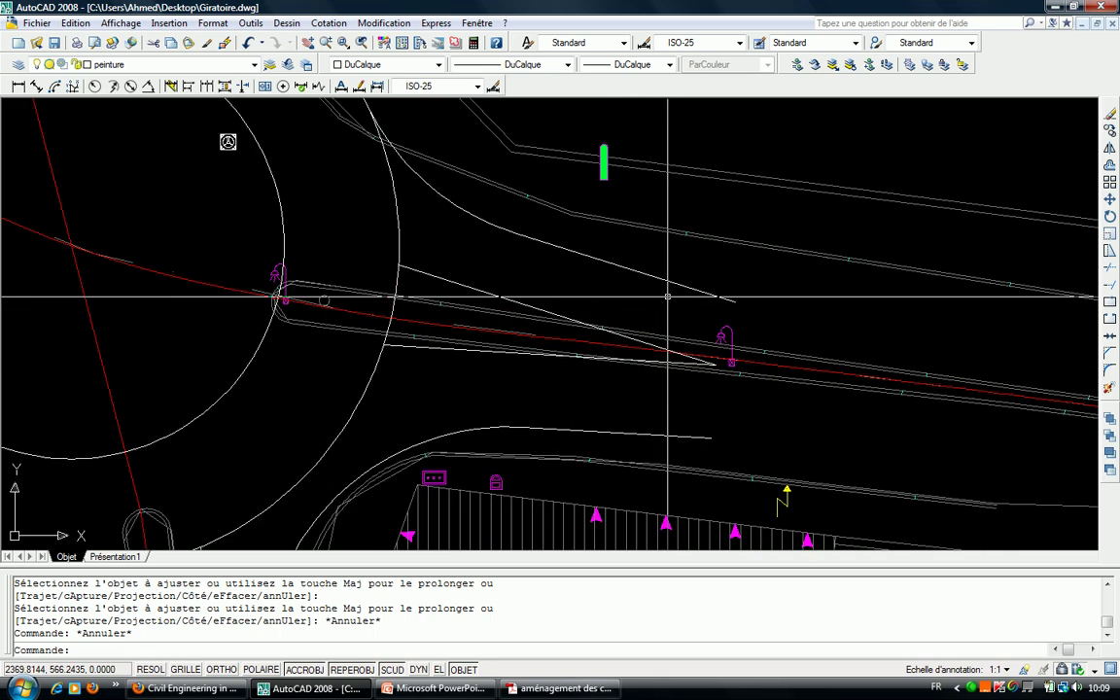
scroll(656, 275, "up", 2)
left_click(656, 273)
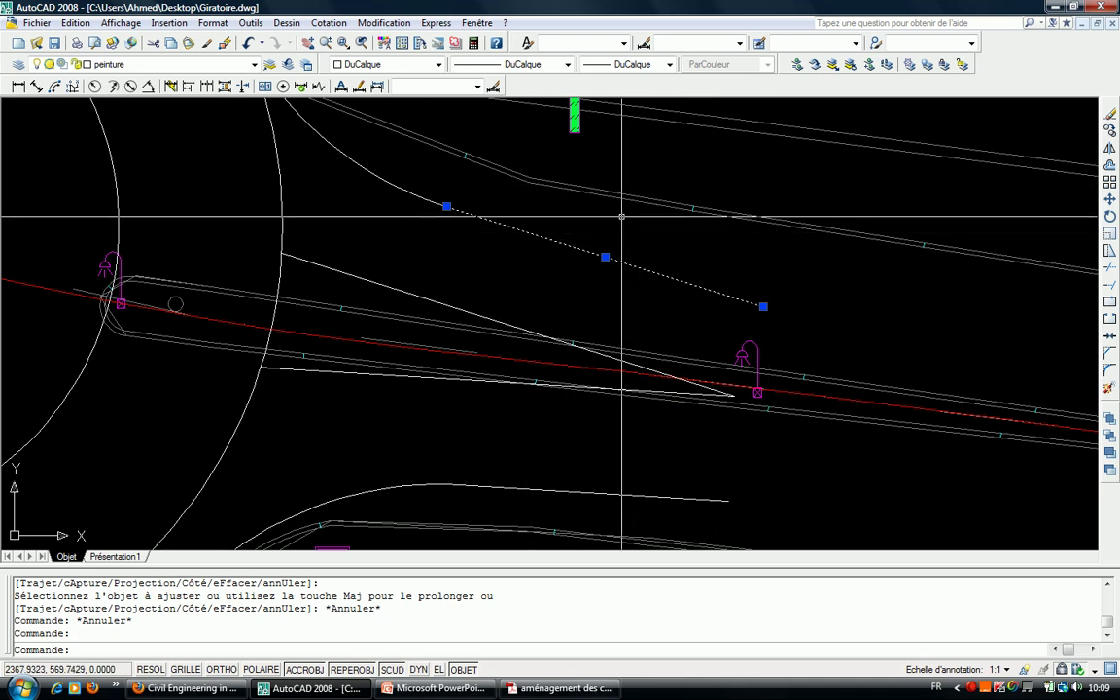
Start moving the short diagonal line, then cancel the move.
scroll(537, 276, "down", 2)
key("Escape")
key("Escape")
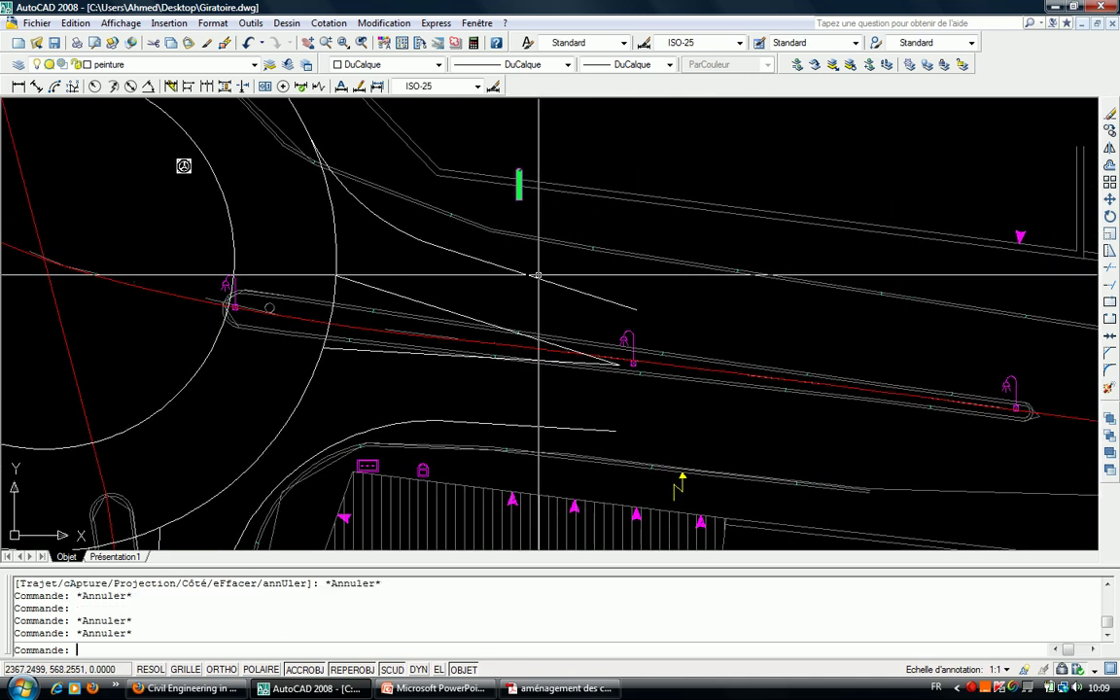
type("dp")
key("Return")
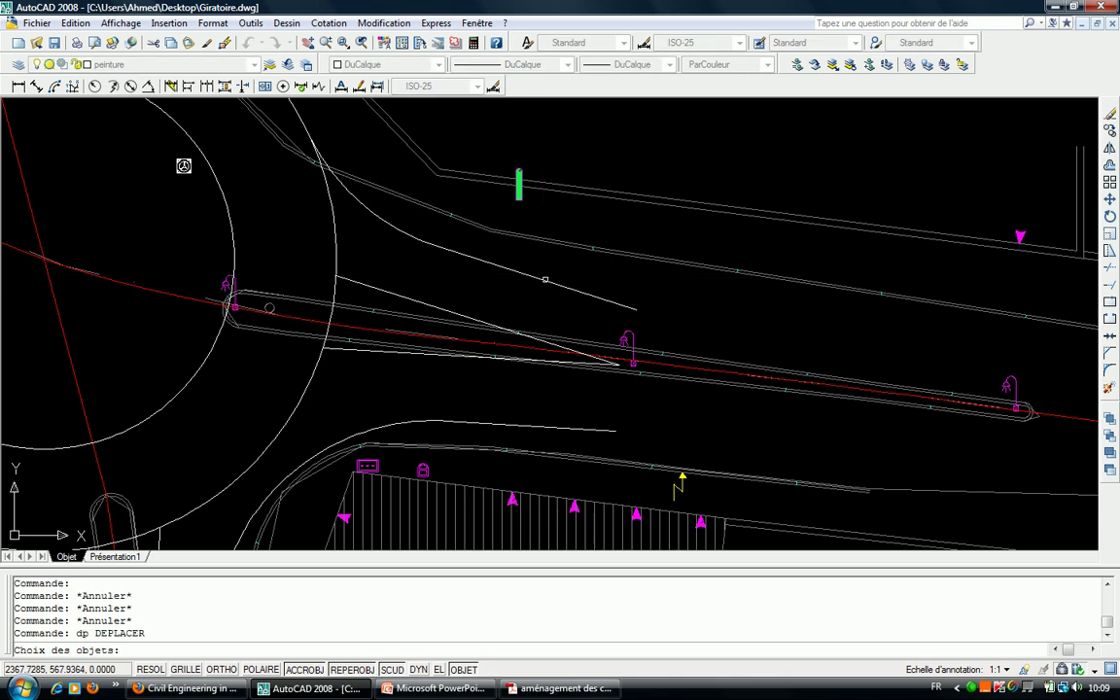
left_click(546, 280)
key("Return")
left_click(737, 311)
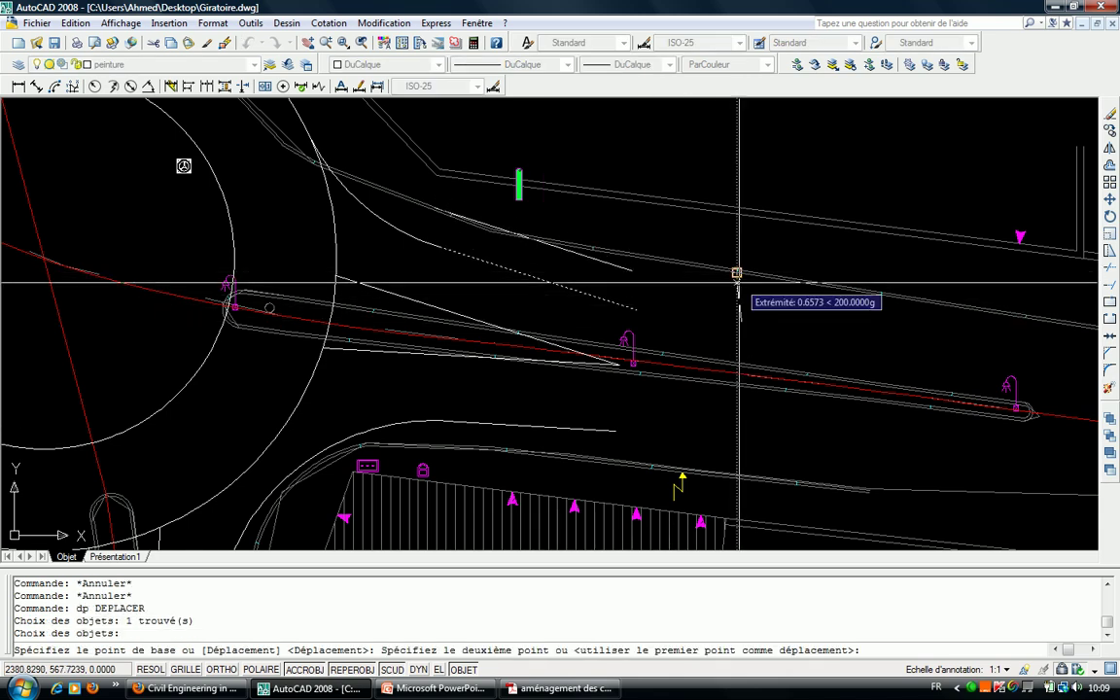
scroll(740, 281, "up", 2)
scroll(763, 275, "up", 2)
scroll(750, 280, "up", 1)
key("Escape")
Window-select the diagonal line and restart the move, cancelling it again.
scroll(645, 251, "down", 1)
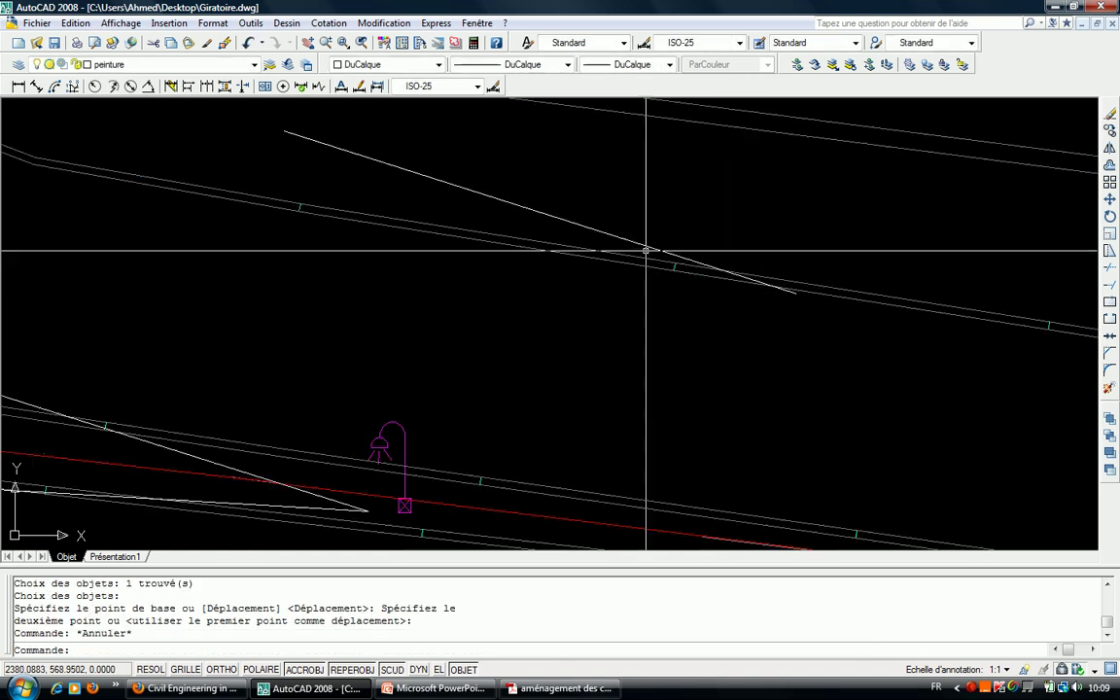
scroll(645, 251, "down", 2)
left_click(564, 238)
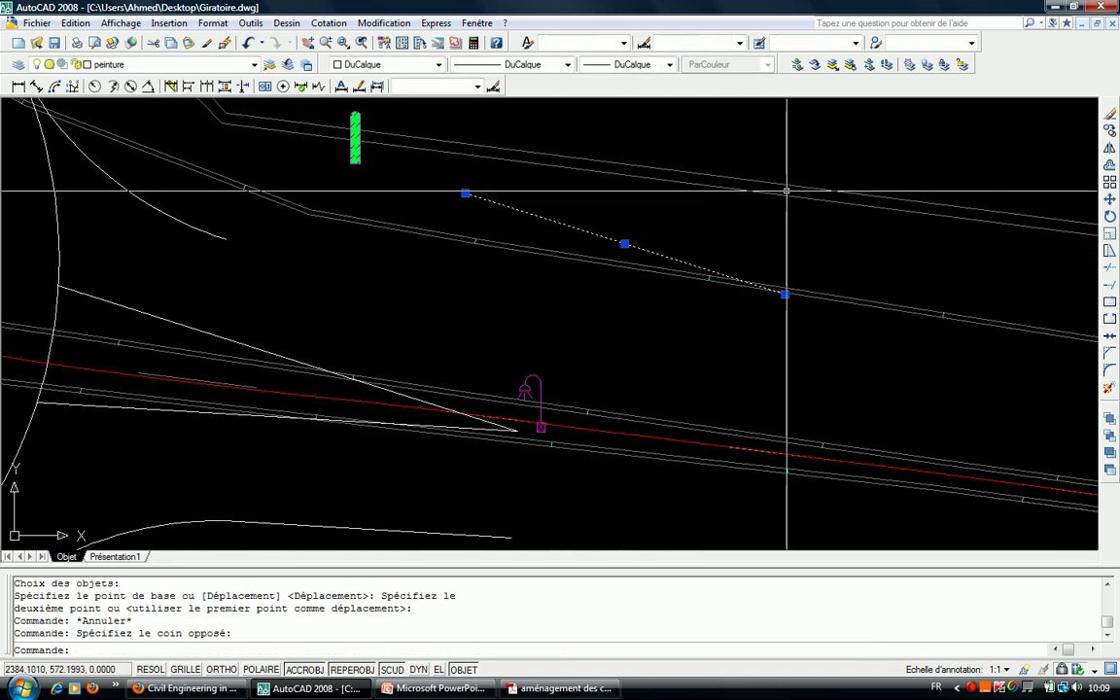
key("space")
left_click(966, 134)
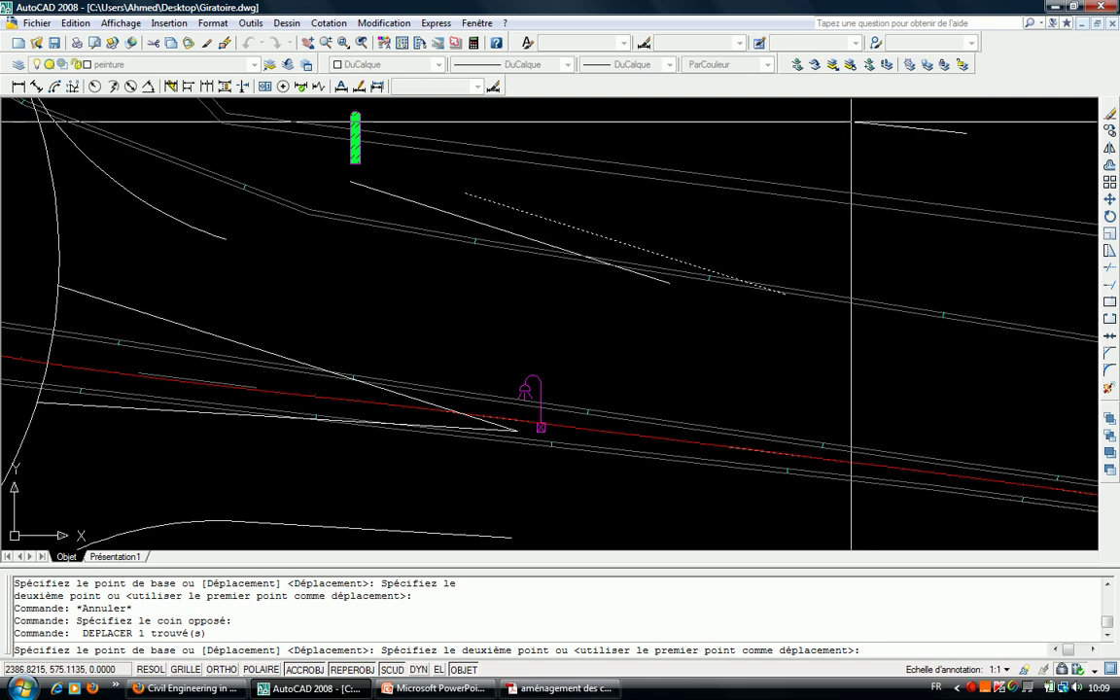
key("Escape")
Erase the old curb arc and draw a radius-15 circle tangent to both curb lines.
middle_click_drag(236, 287, 644, 382)
left_click(529, 283)
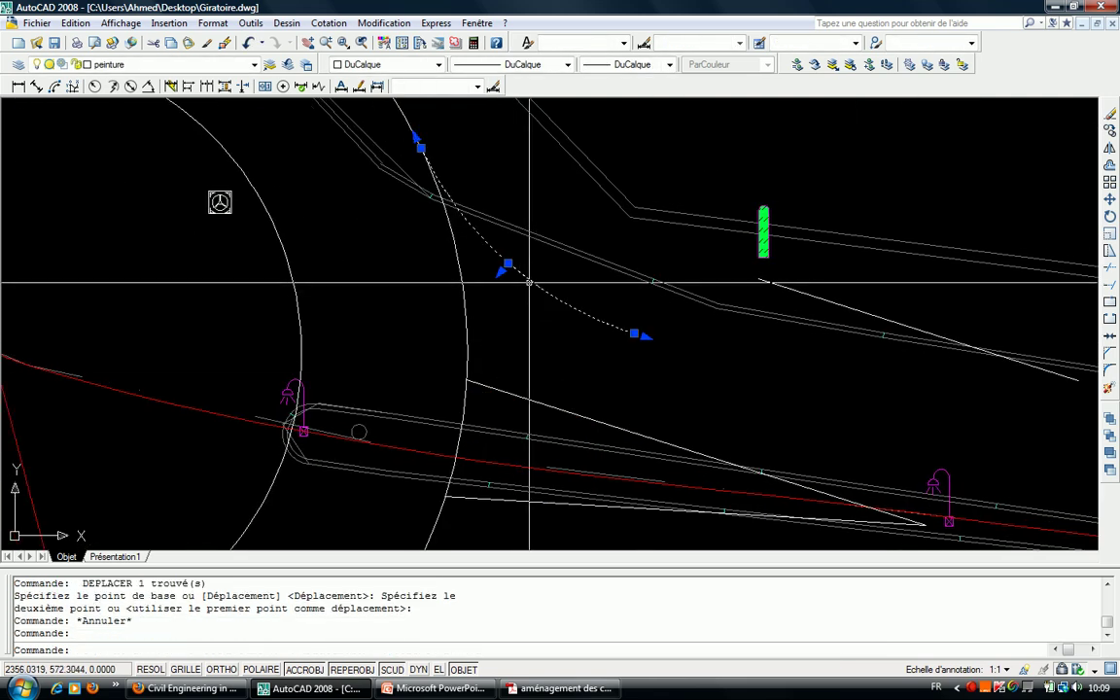
key("Delete")
type("c")
key("Return")
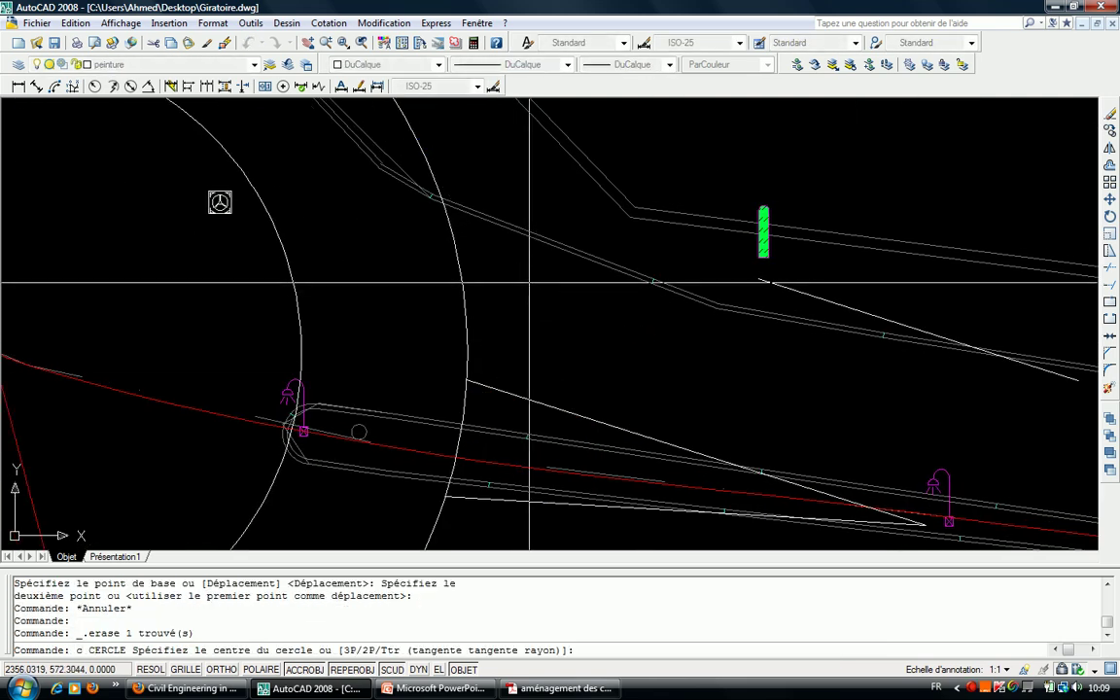
key("Return")
left_click(817, 300)
scroll(817, 300, "up", 3)
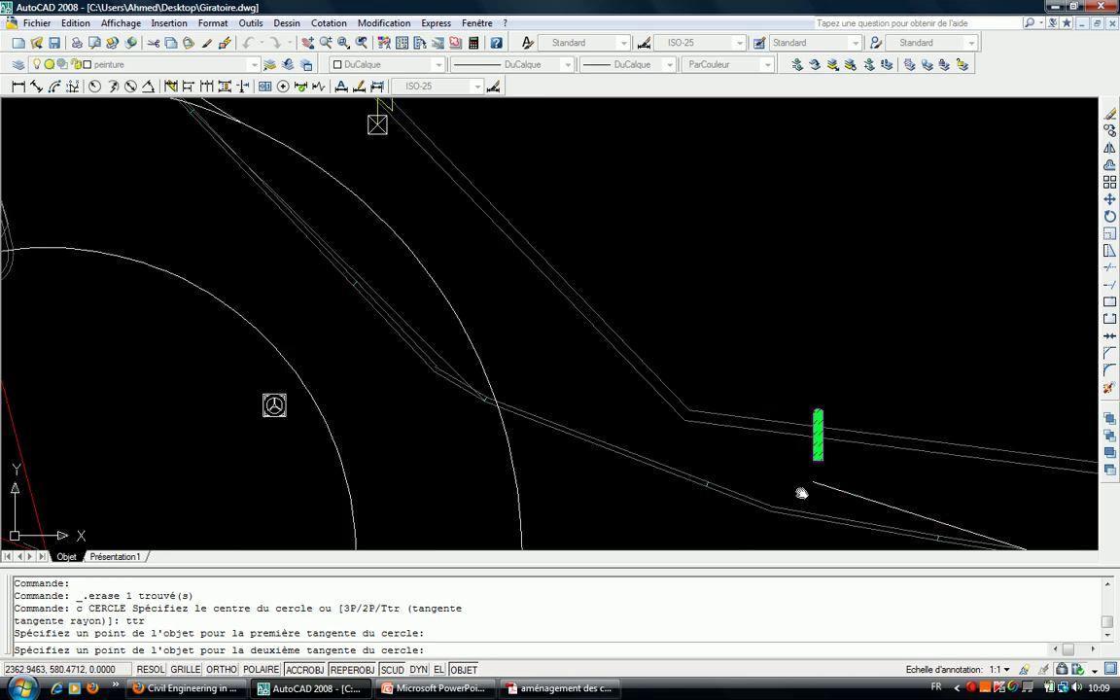
left_click(458, 314)
type("15")
key("Return")
key("Escape")
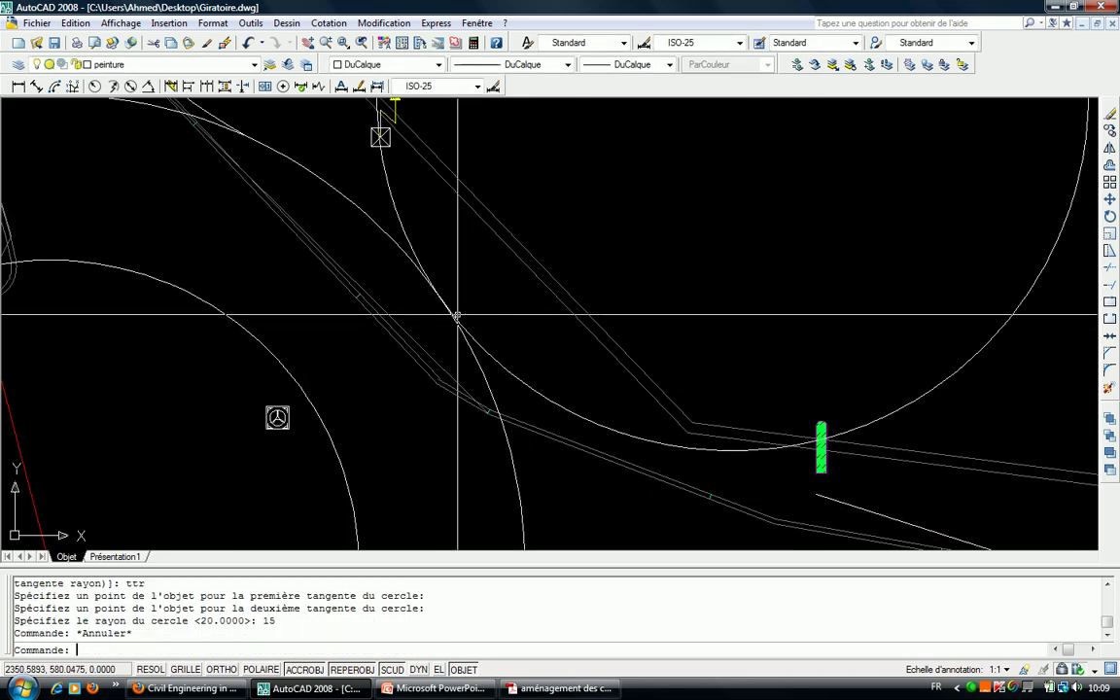
Extend the lower-right curb line up to the radius-15 tangent circle.
type("pr")
key("Return")
left_click(932, 355)
left_click(963, 358)
key("Return")
left_click(878, 520)
key("Escape")
Trim the excess lines using the lower-right line and the circle as cutting edges.
type("a")
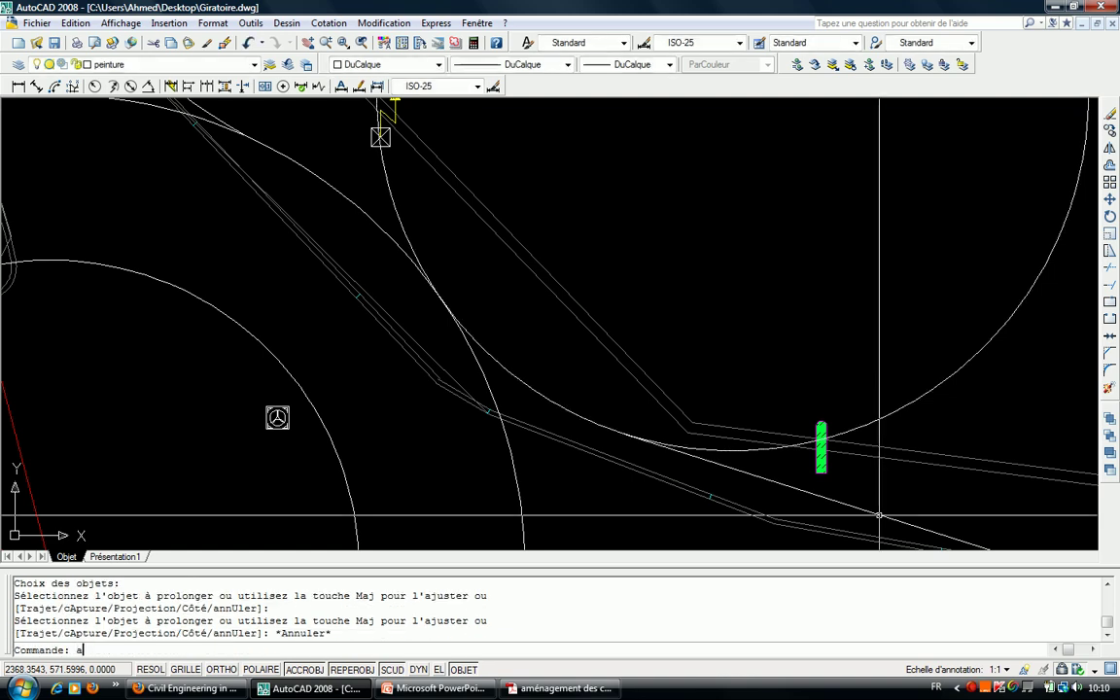
type("j")
key("Return")
left_click(879, 515)
left_click(489, 387)
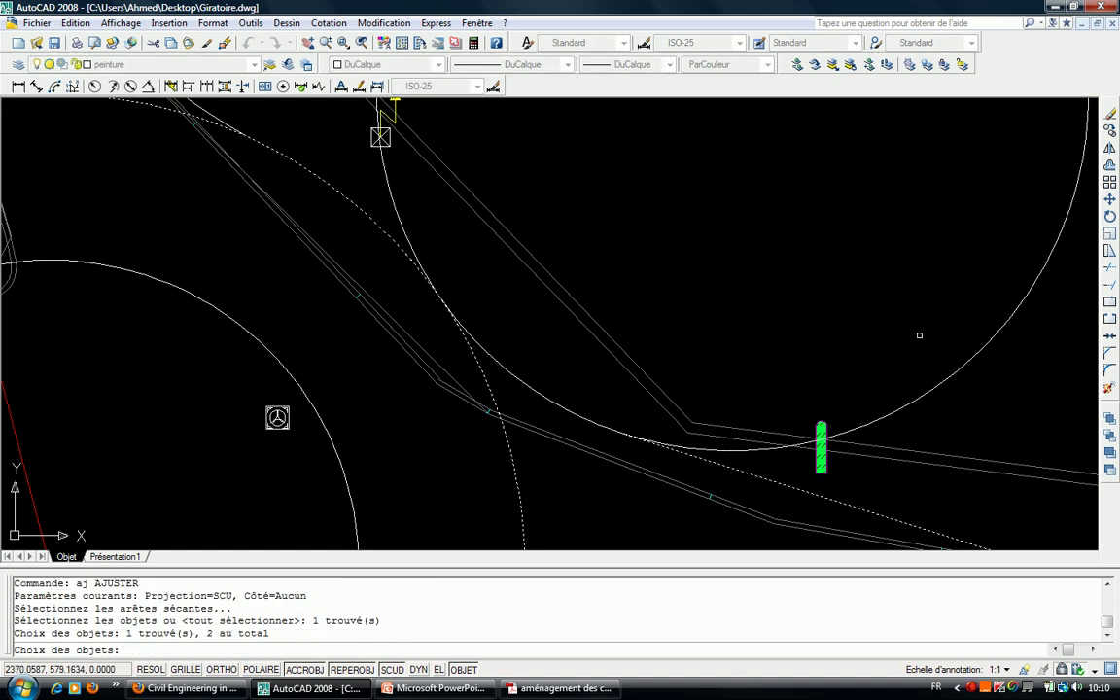
key("Return")
left_click(1022, 357)
left_click(877, 334)
scroll(773, 256, "down", 4)
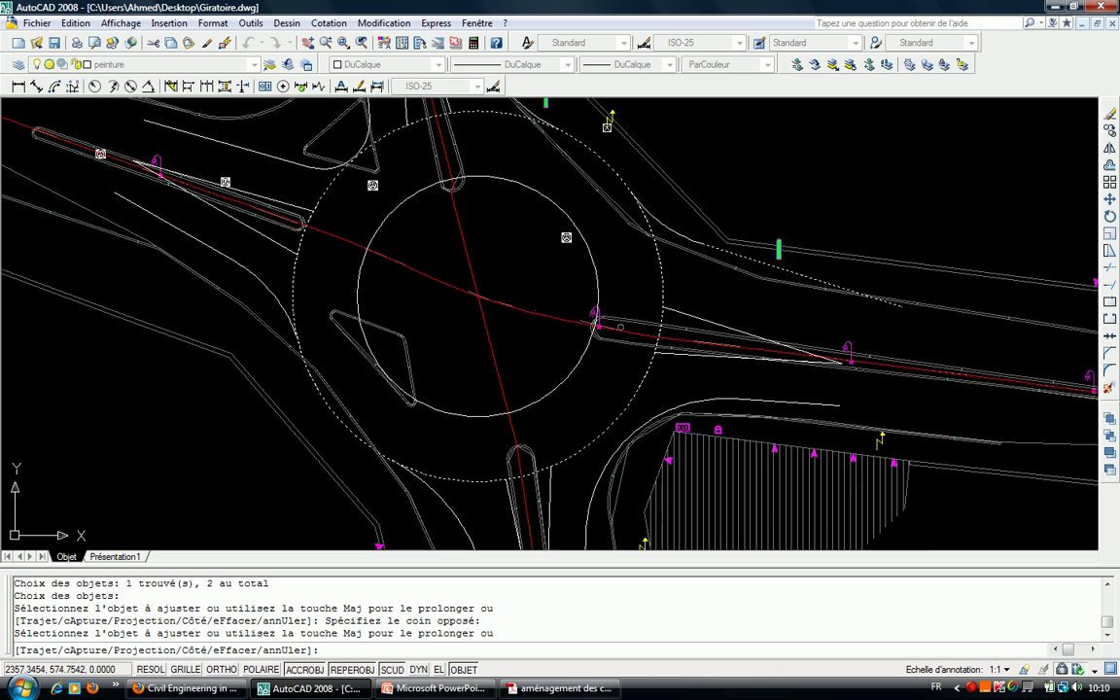
middle_click_drag(773, 255, 645, 275)
scroll(646, 276, "up", 2)
key("Escape")
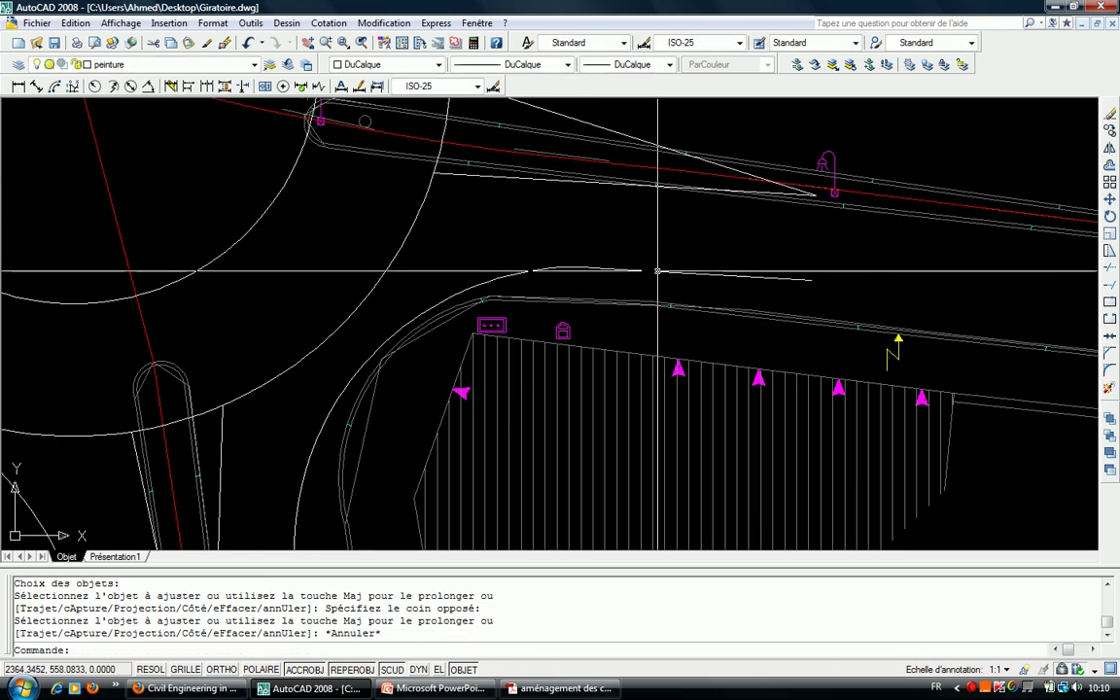
left_click(658, 271)
type("p")
key("Return")
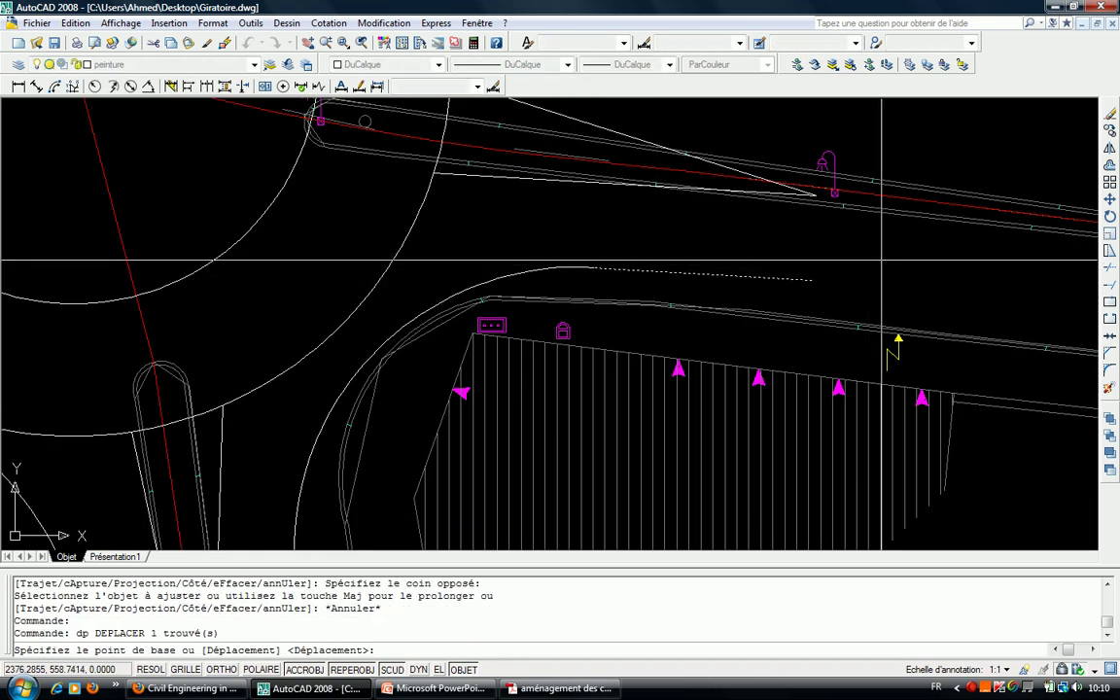
left_click(880, 255)
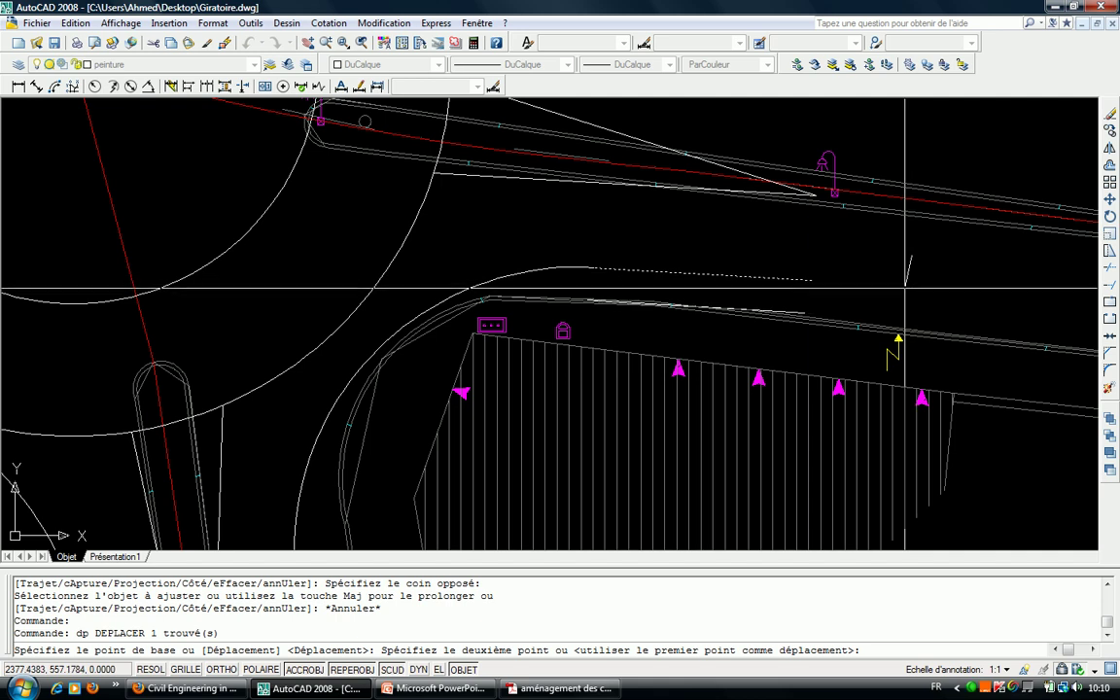
key("Escape")
middle_click_drag(546, 261, 607, 237)
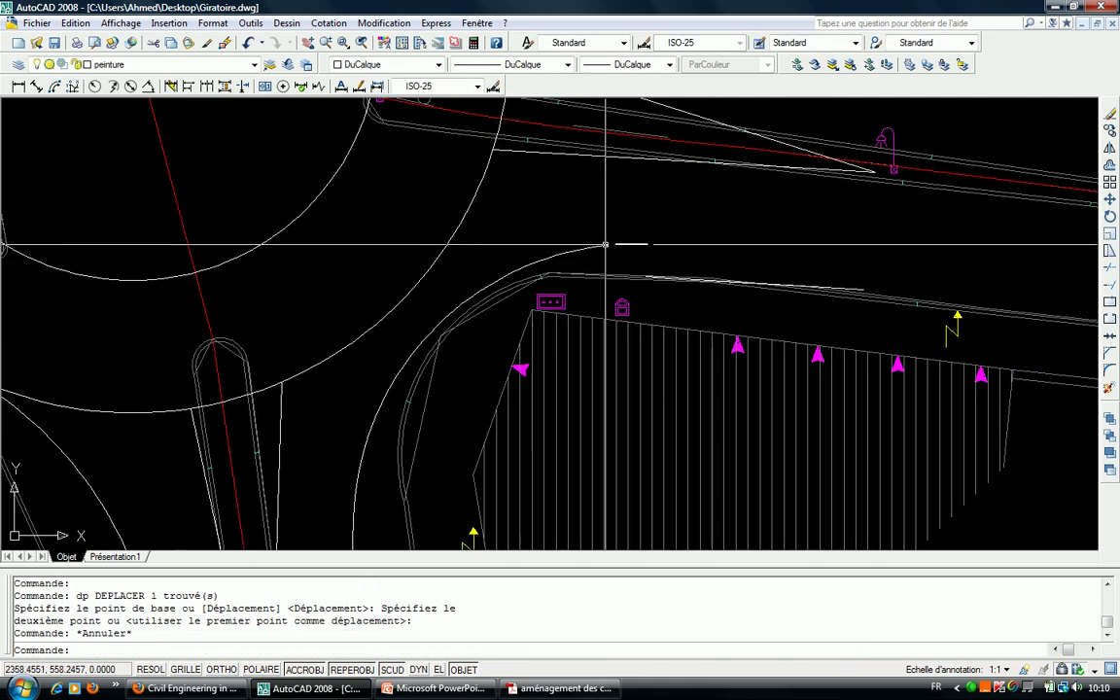
left_click(605, 245)
key("Delete")
type("rd")
key("Return")
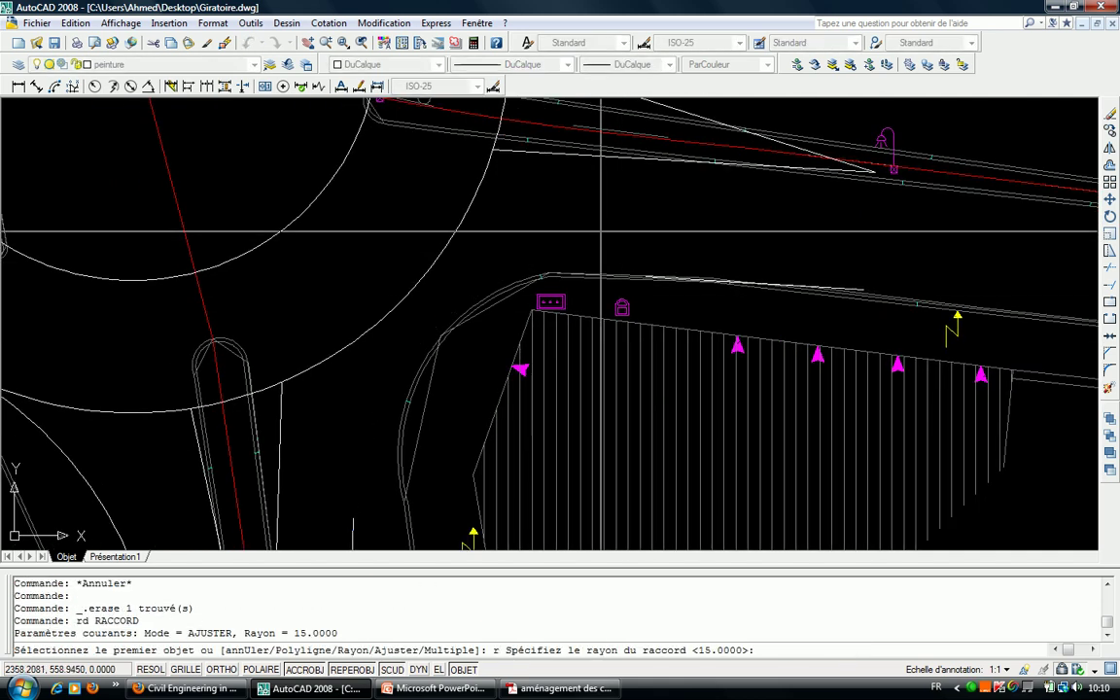
type("5")
key("Return")
scroll(613, 300, "up", 3)
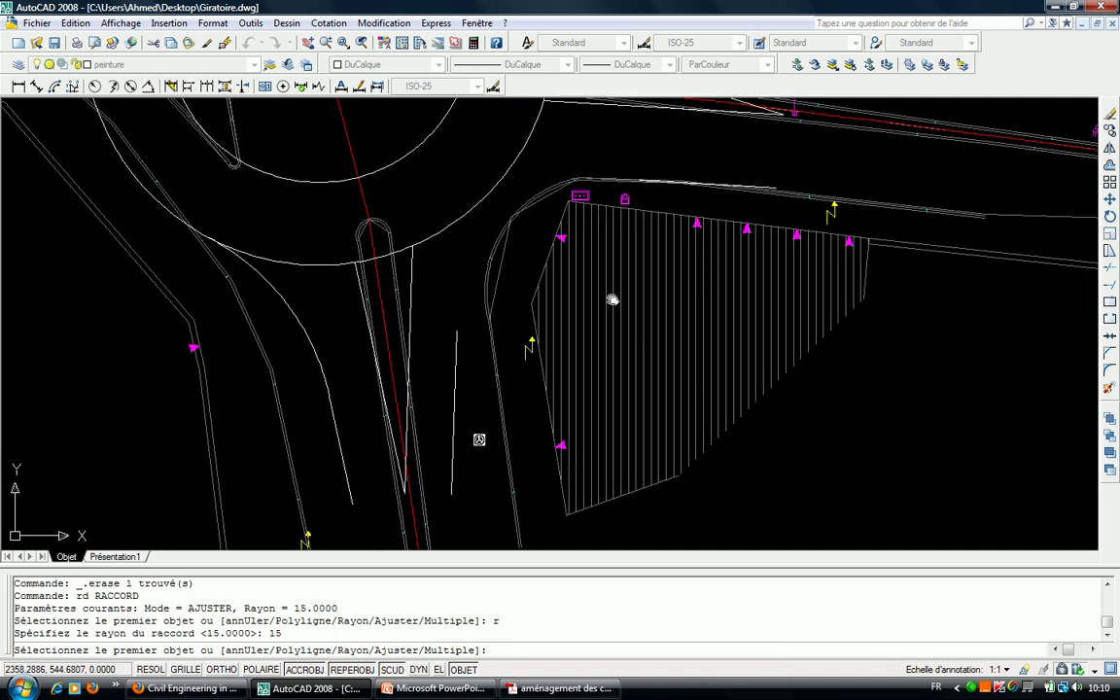
scroll(499, 308, "up", 3)
key("Escape")
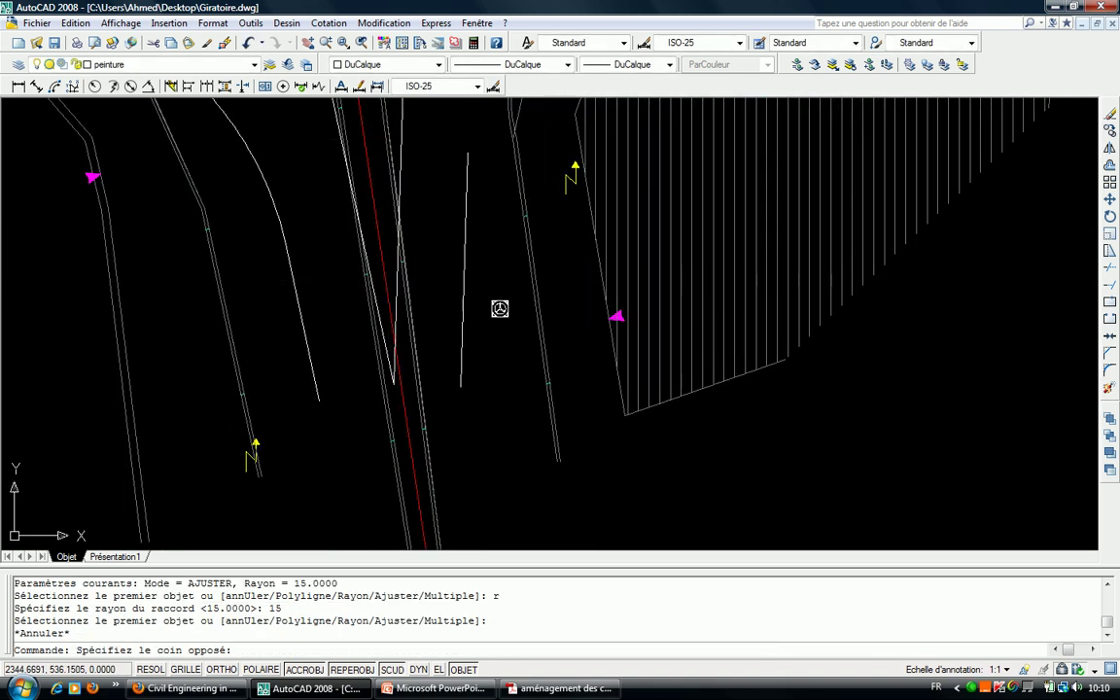
left_click(470, 278)
left_click(466, 278)
middle_click_drag(465, 278, 478, 401)
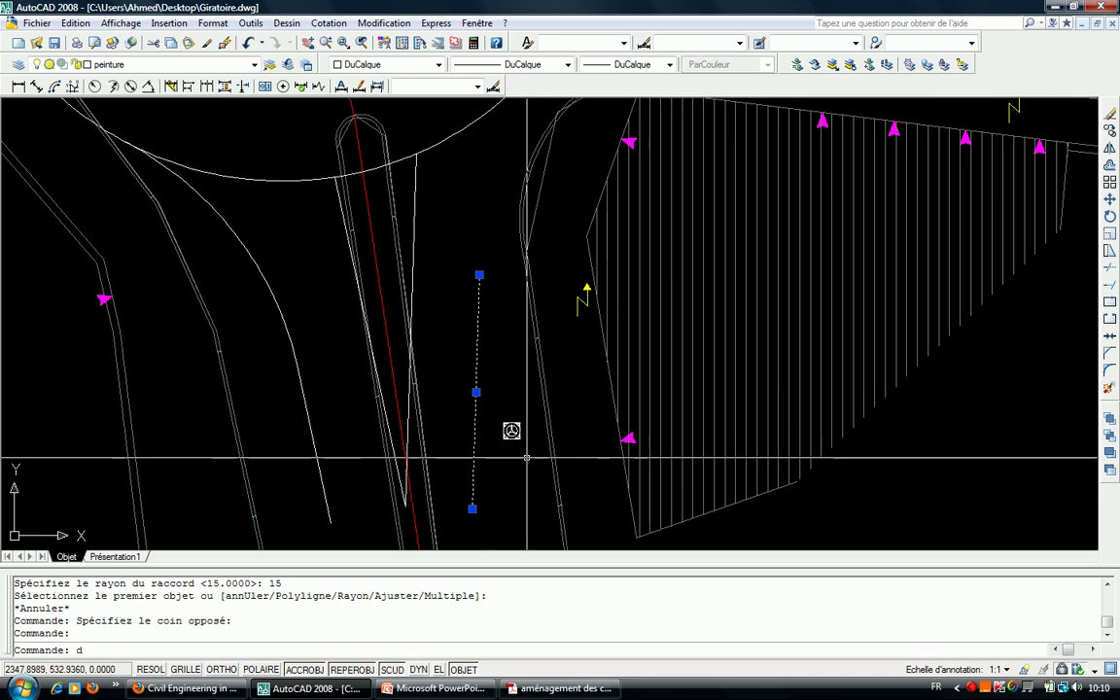
type("dp")
key("Return")
left_click(510, 430)
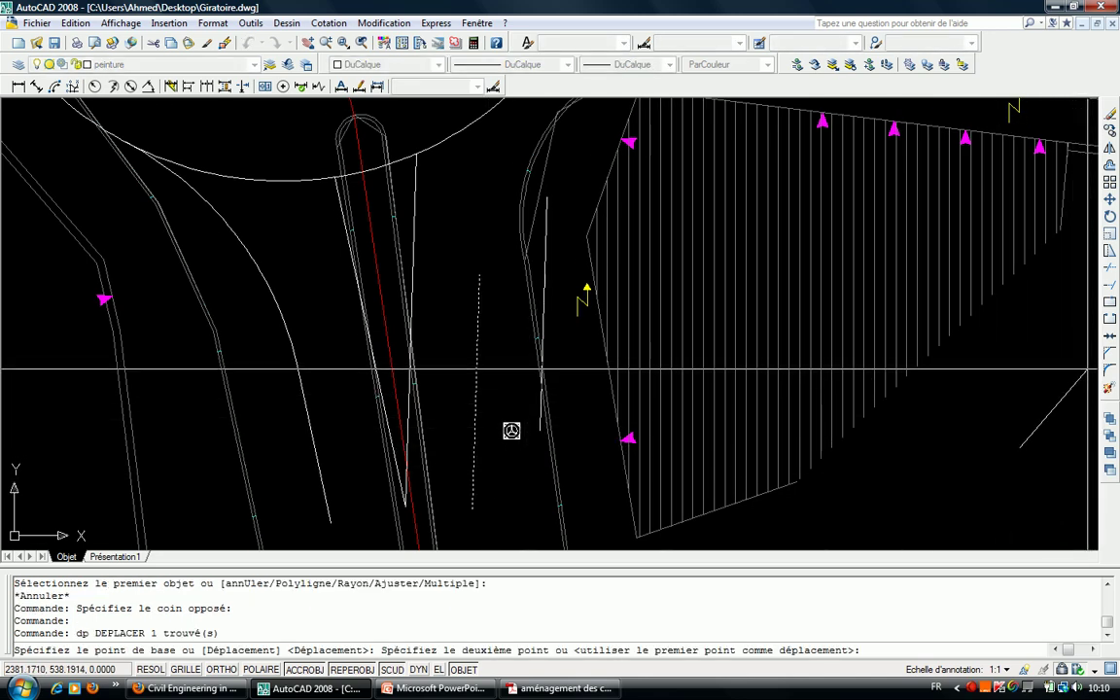
key("Escape")
middle_click_drag(618, 332, 595, 418)
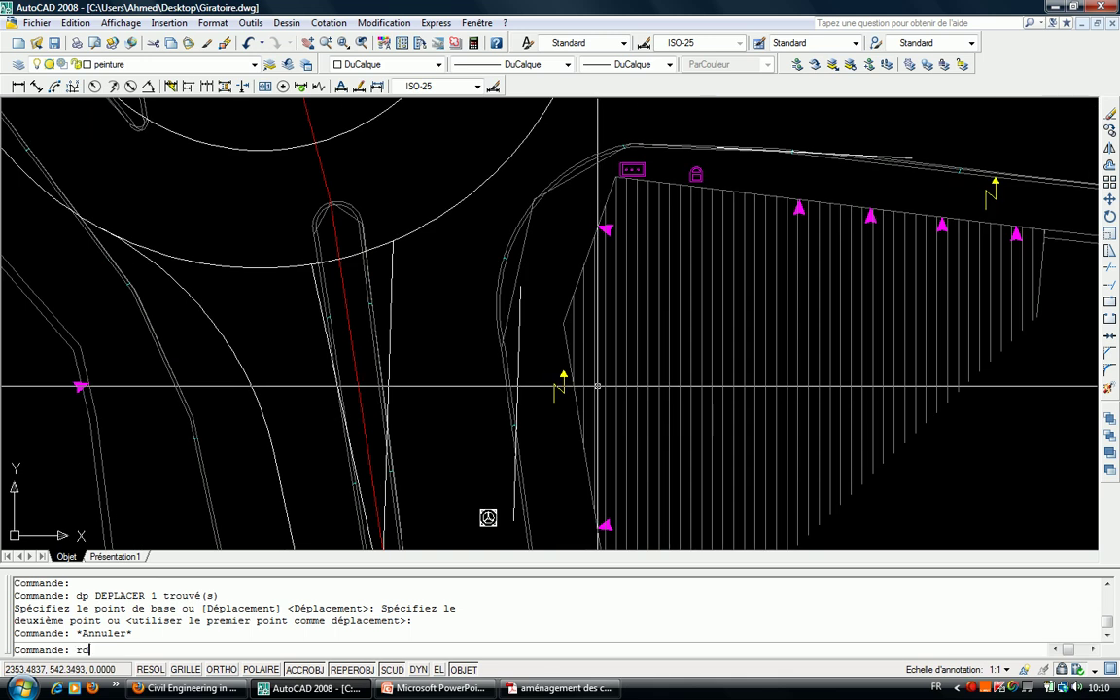
key("Return")
type("r")
key("Return")
key("Return")
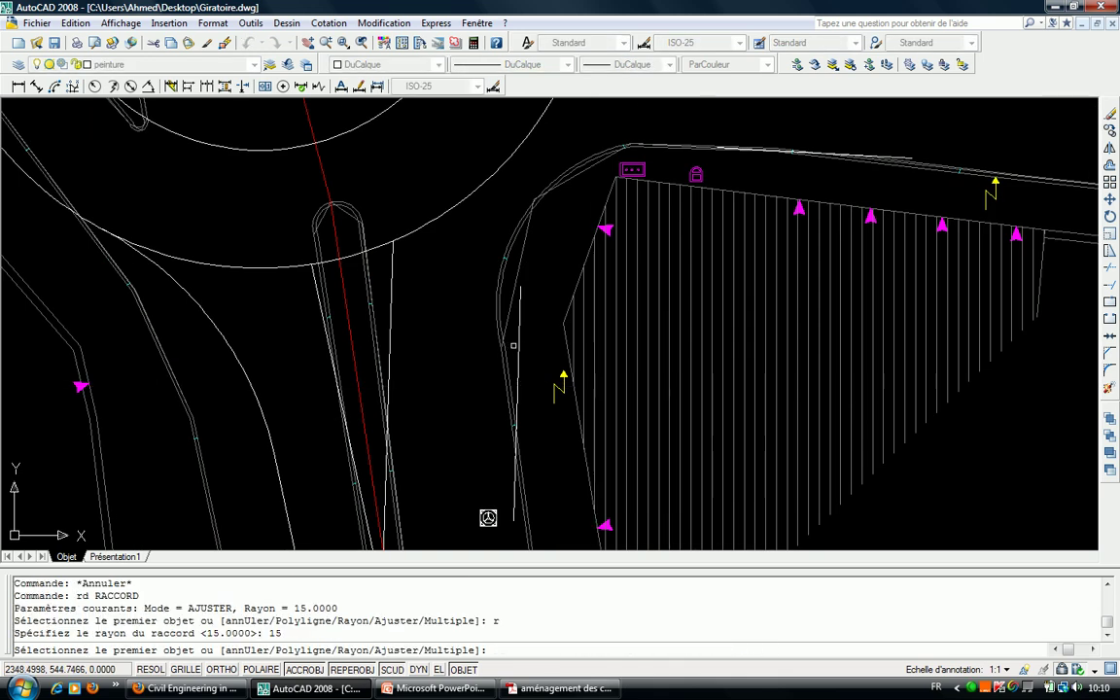
left_click(513, 345)
left_click(816, 156)
key("Escape")
left_click(679, 166)
key("Delete")
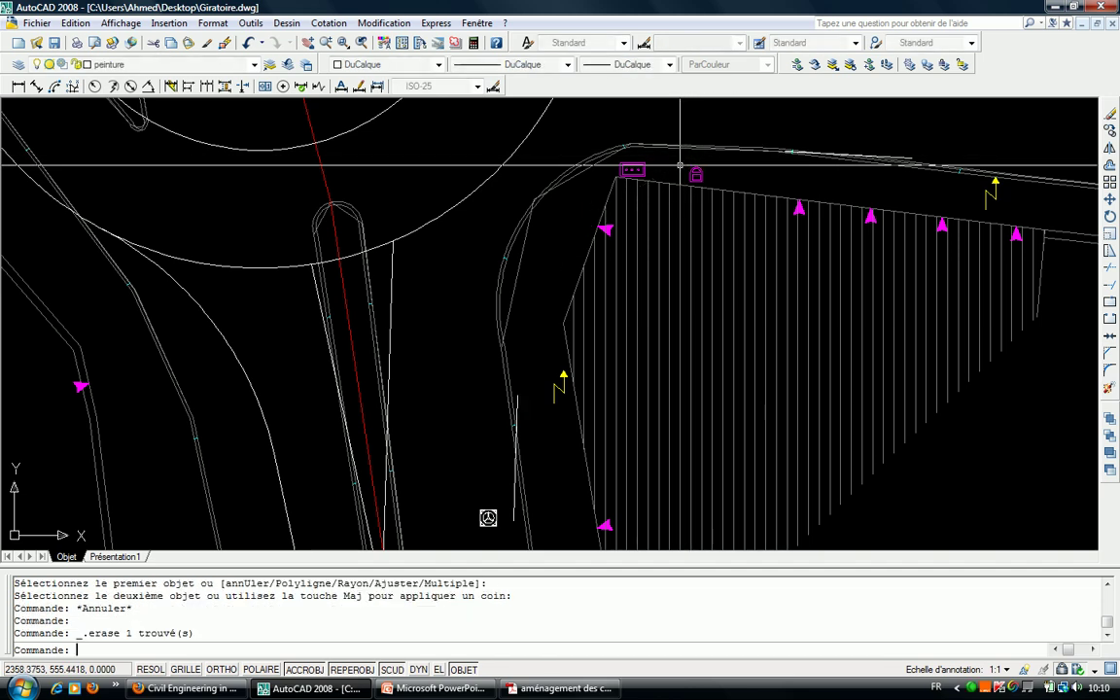
type("rd")
key("Return")
type("r")
key("Return")
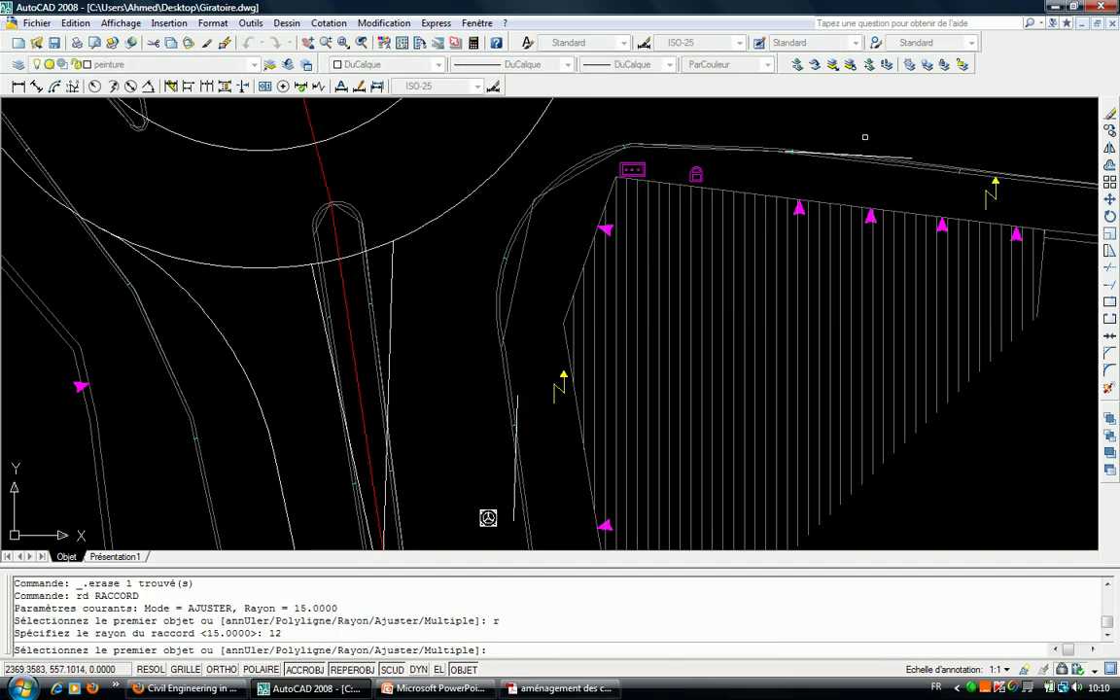
left_click(862, 155)
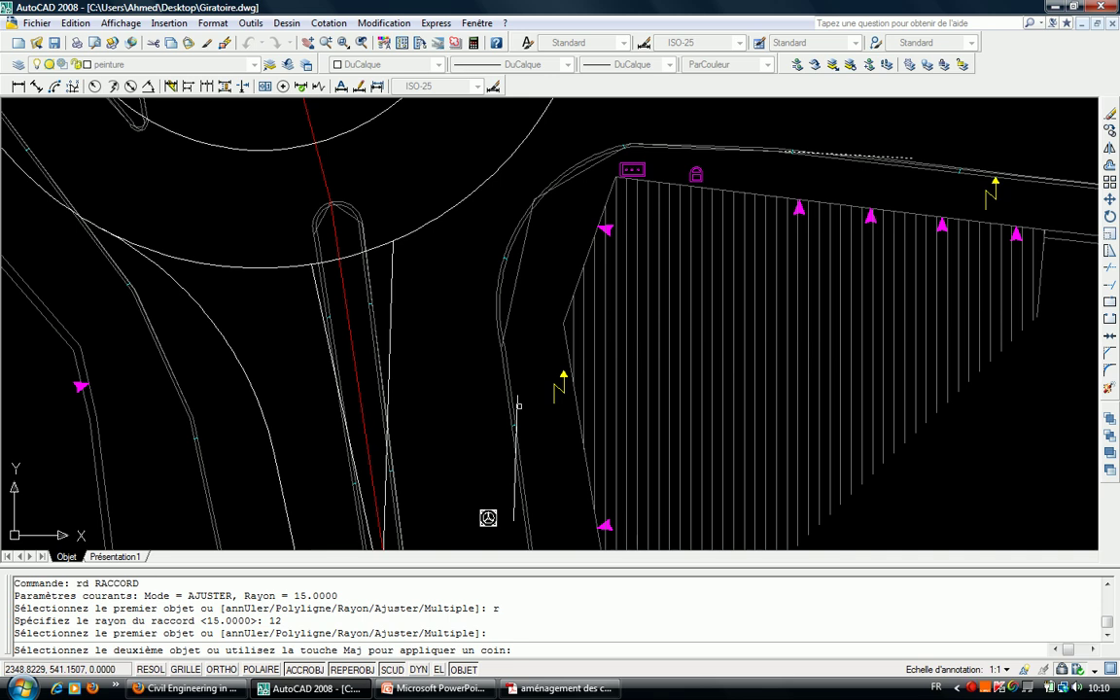
left_click(518, 406)
key("Escape")
left_click(518, 405)
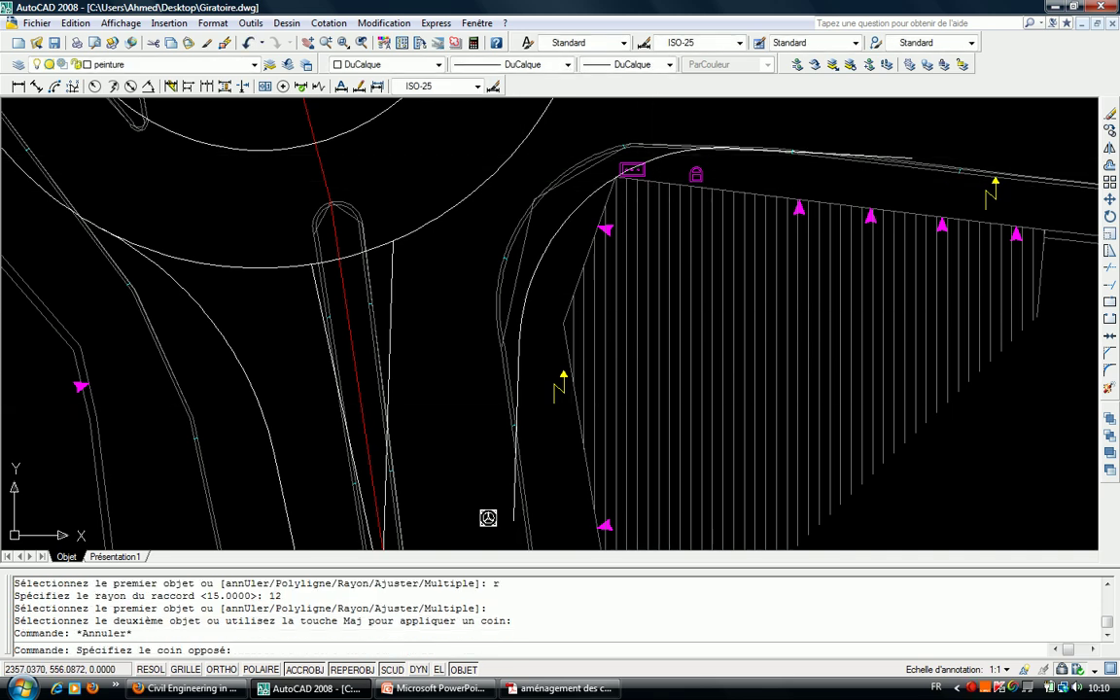
left_click(652, 166)
key("Delete")
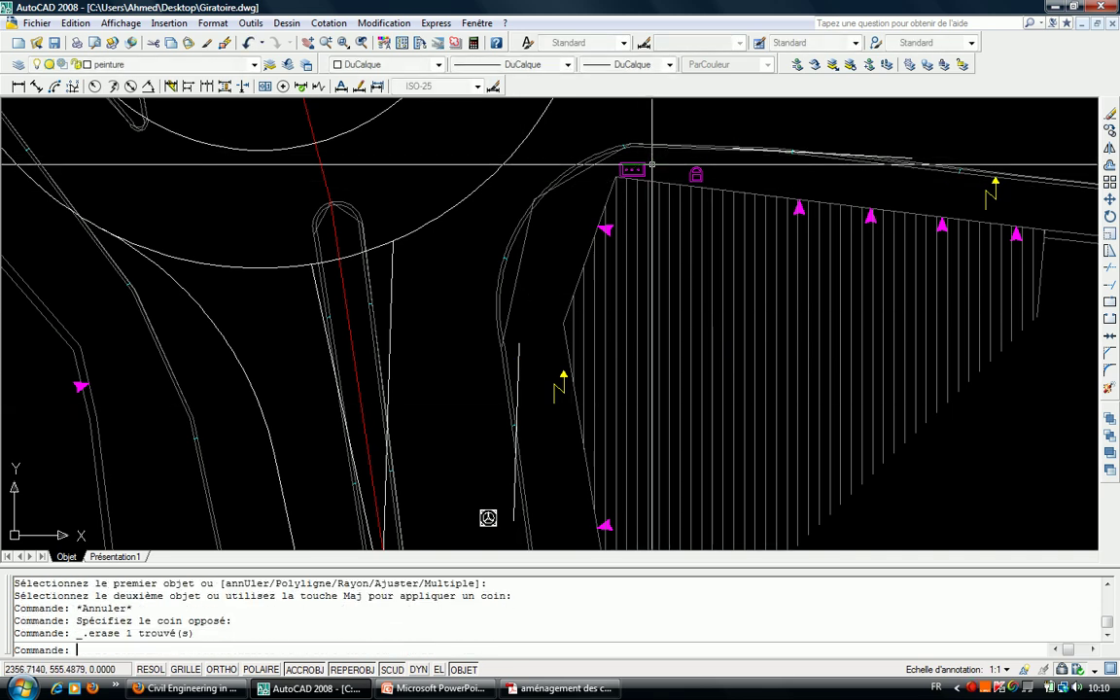
type("rd")
key("Return")
type("r")
key("Return")
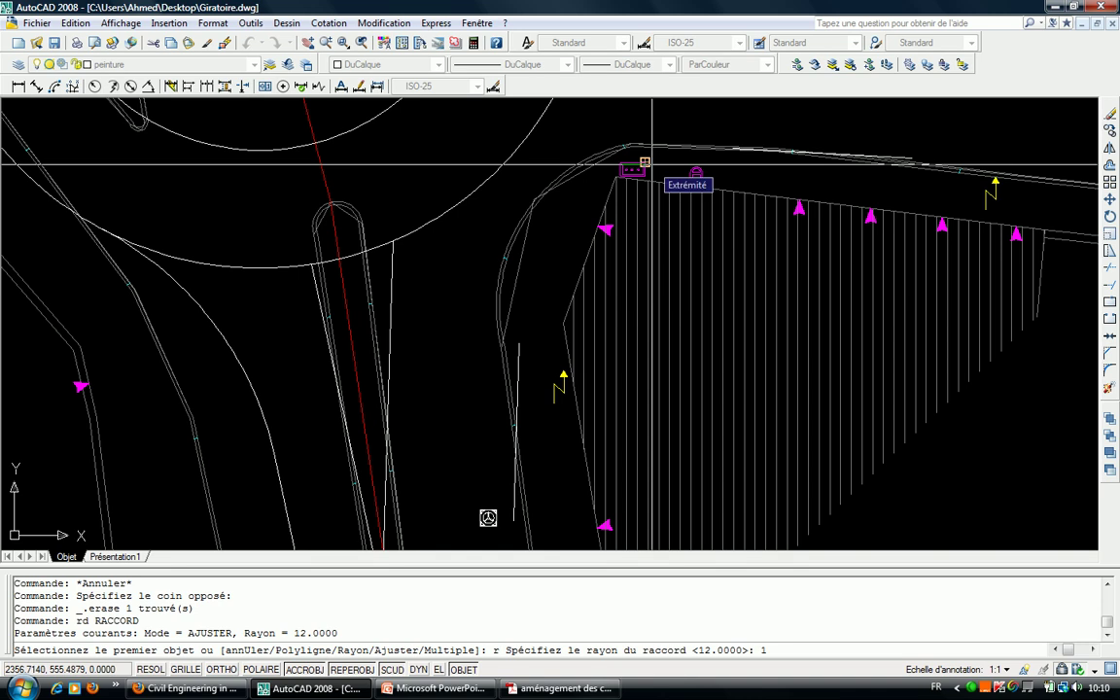
type("0")
key("Return")
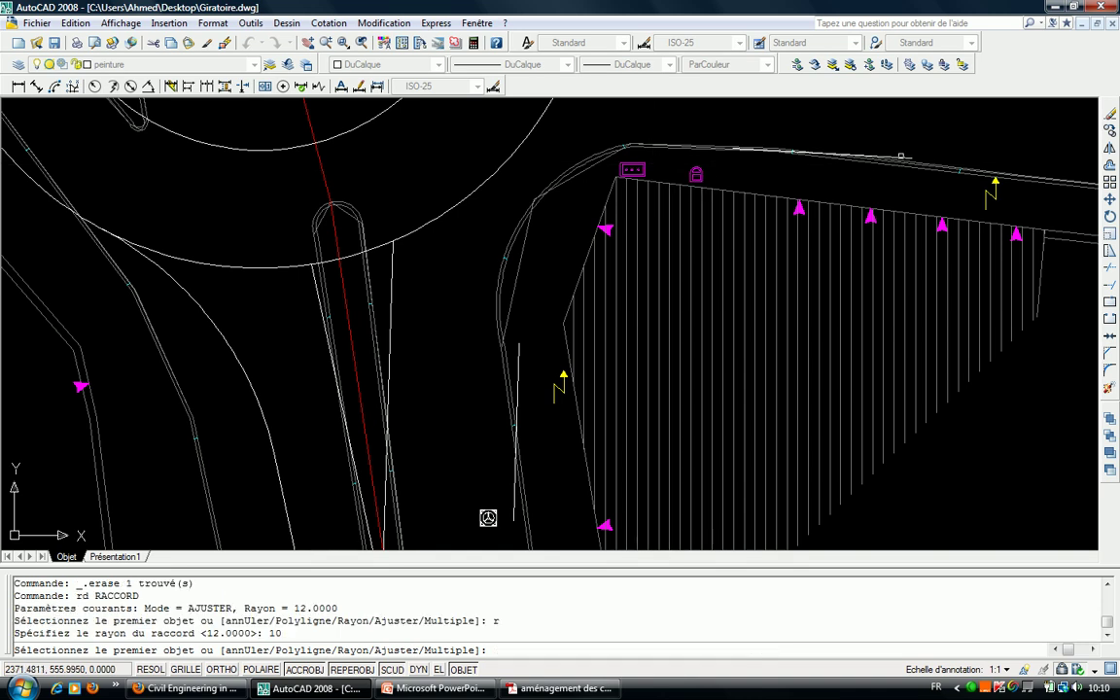
left_click(901, 156)
key("Escape")
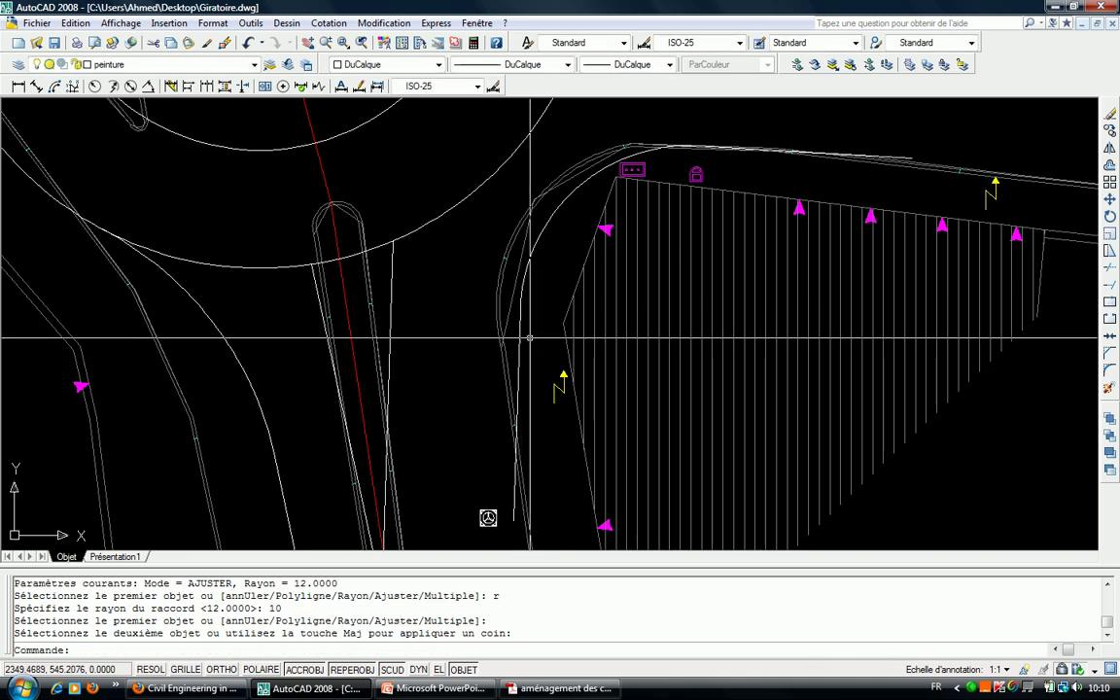
scroll(595, 270, "down", 2)
middle_click_drag(595, 271, 610, 247)
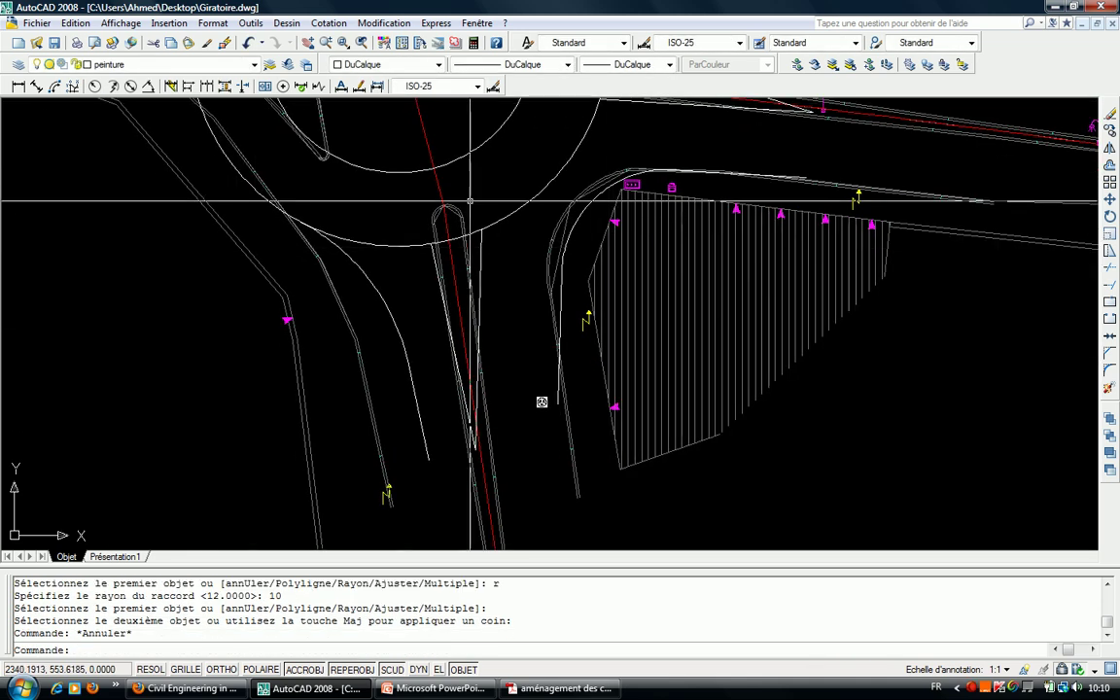
scroll(680, 175, "up", 3)
scroll(608, 263, "up", 2)
scroll(609, 262, "down", 2)
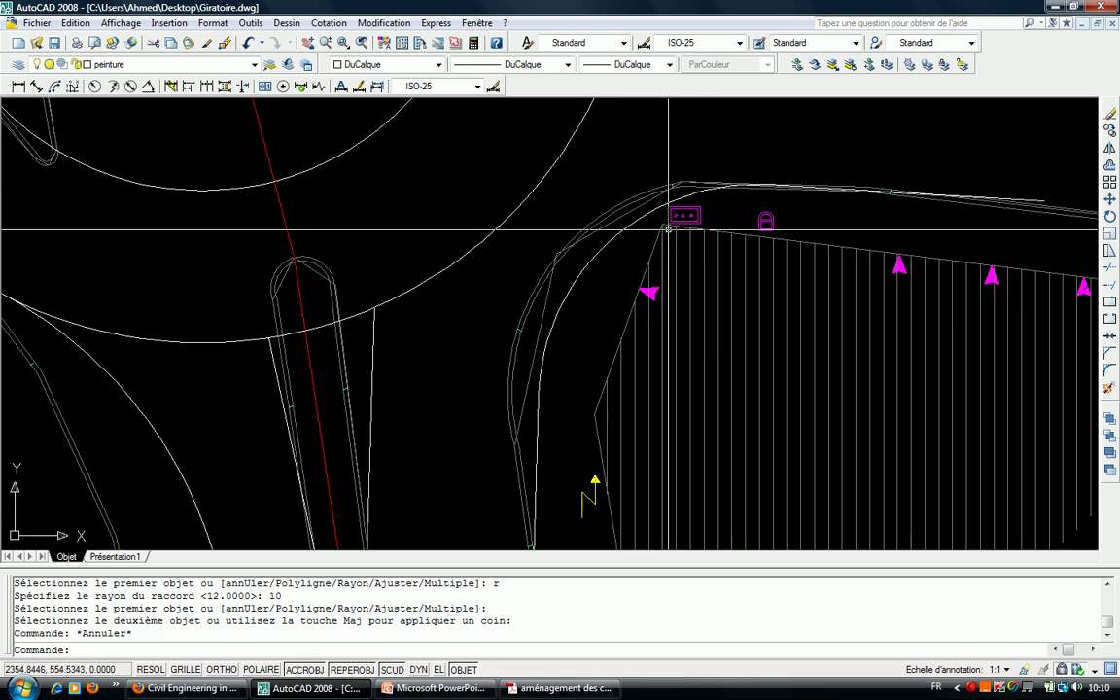
scroll(583, 292, "down", 2)
scroll(602, 282, "down", 1)
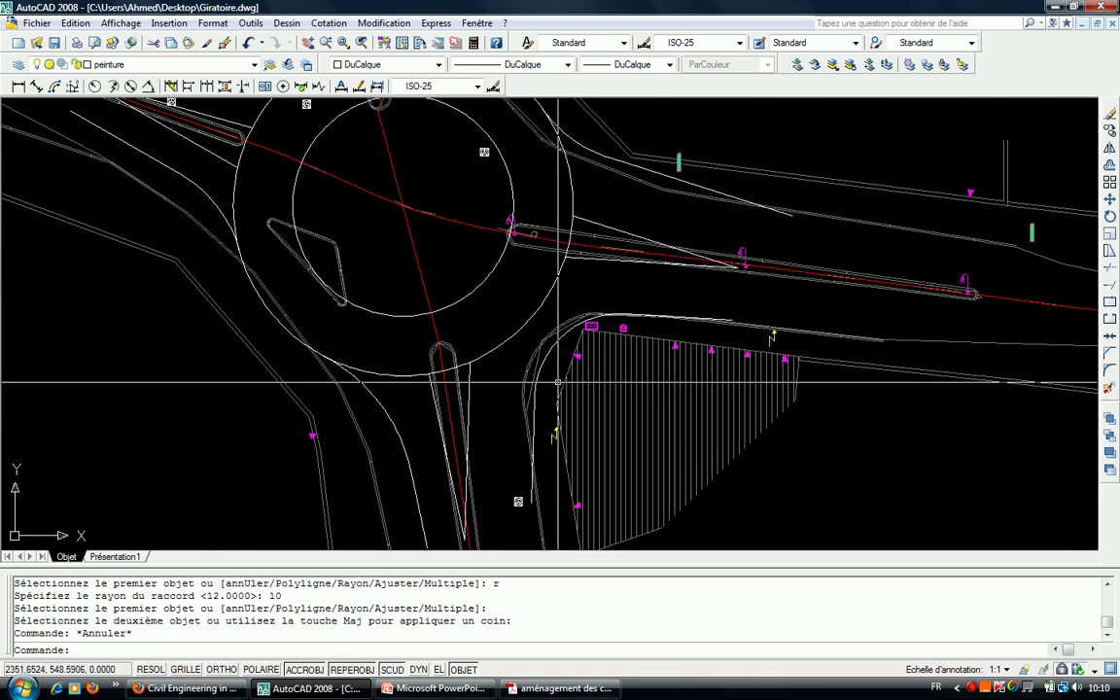
middle_click_drag(649, 255, 668, 442)
scroll(622, 389, "up", 2)
scroll(555, 184, "up", 2)
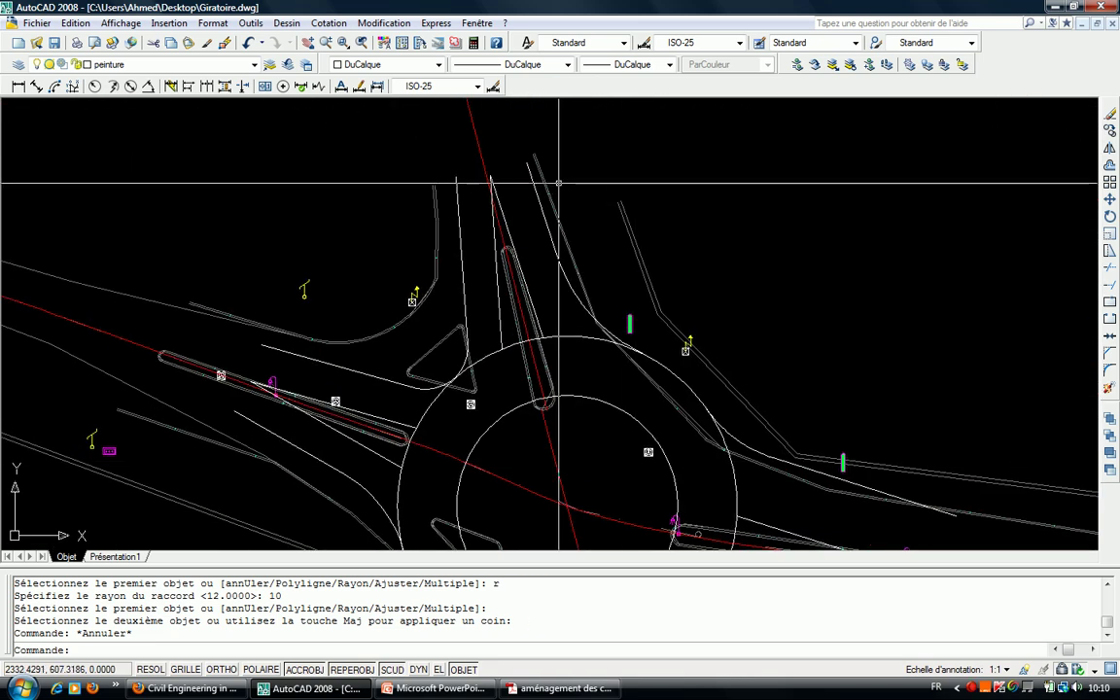
scroll(549, 234, "up", 2)
key("Escape")
Erase the old curb arc at the north entry.
left_click(524, 220)
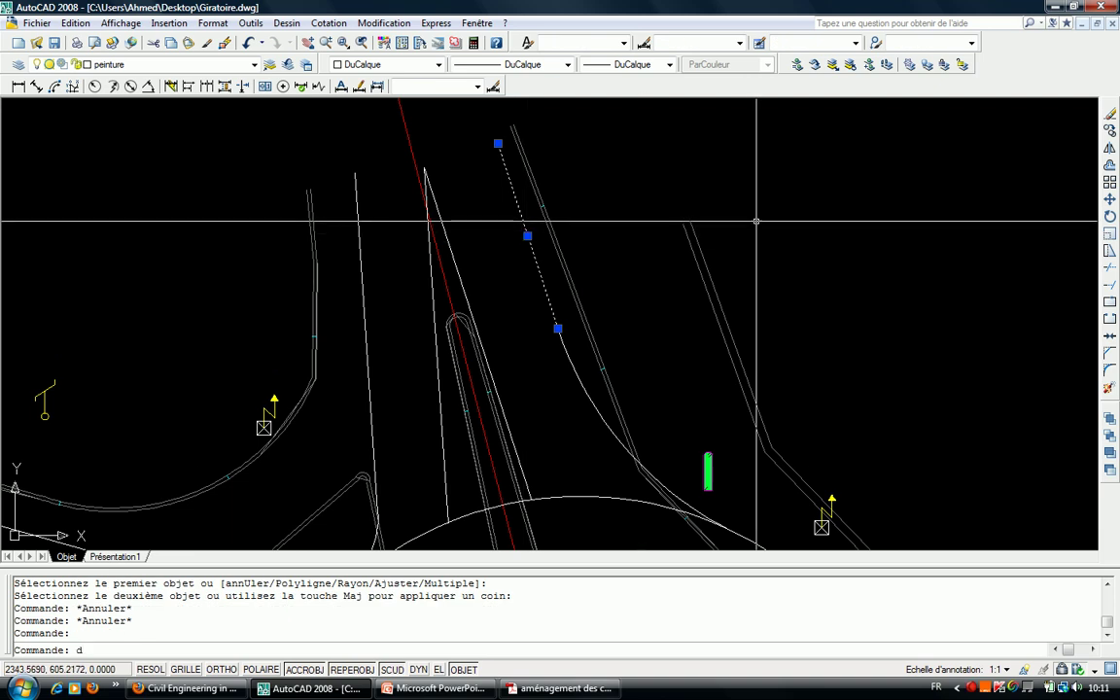
type("dp")
key("Return")
left_click(825, 172)
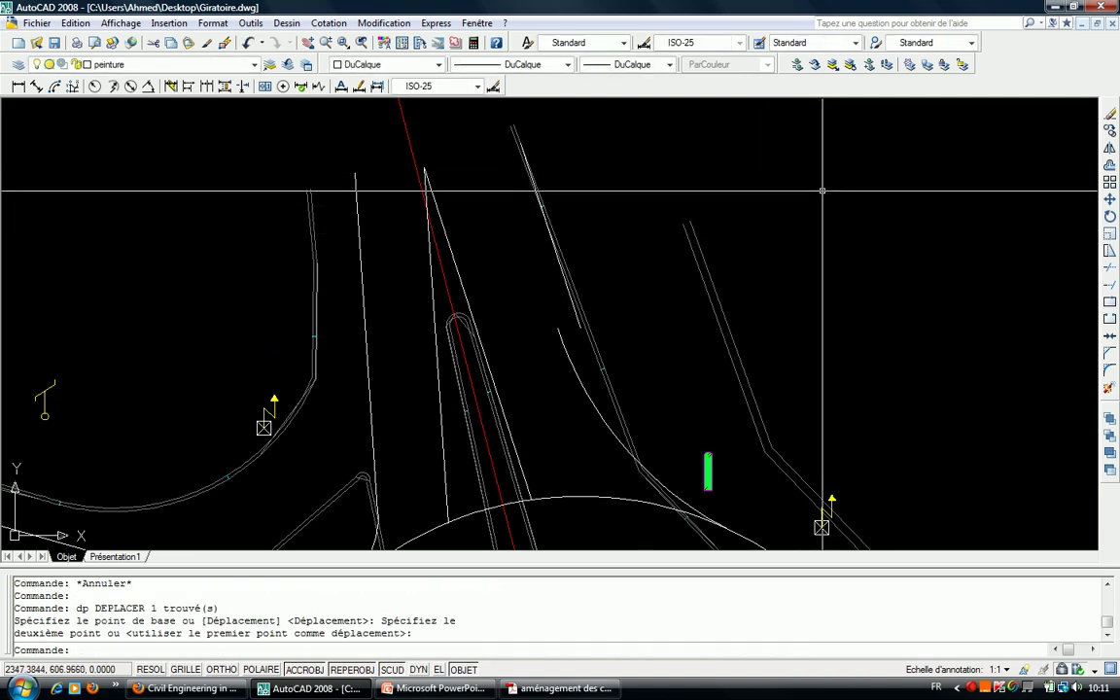
middle_click_drag(596, 408, 530, 255)
key("Escape")
key("Delete")
Draw a radius-20 circle tangent to both north-entry curb lines.
type("ro")
key("Escape")
type("c")
key("Return")
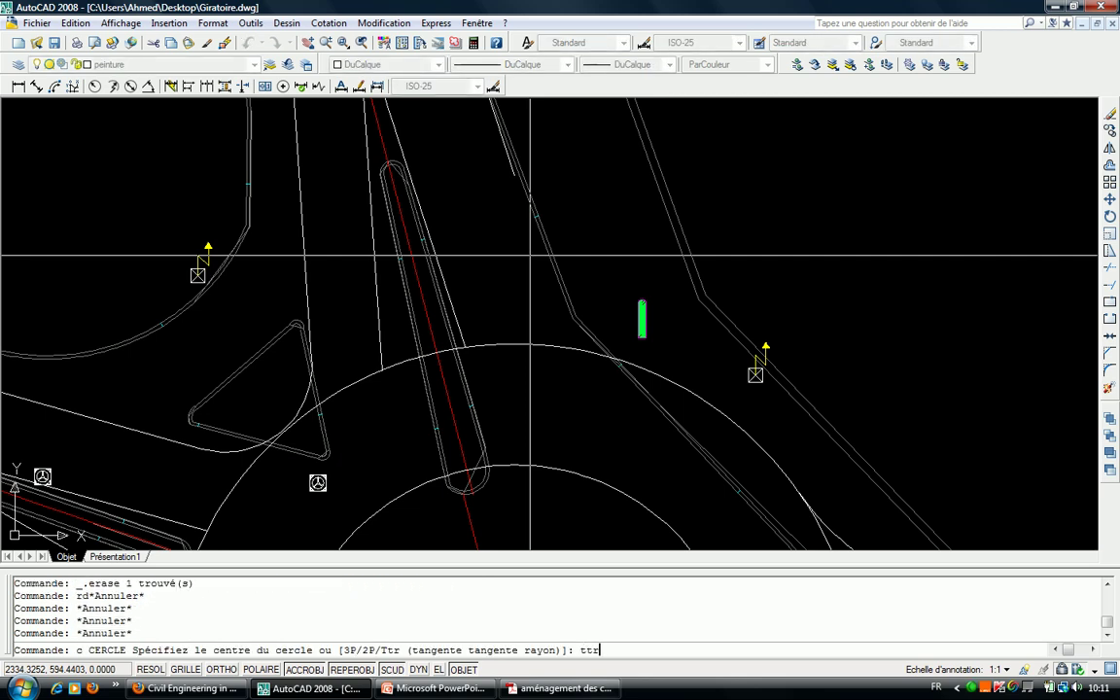
key("Return")
left_click(643, 366)
scroll(515, 186, "up", 3)
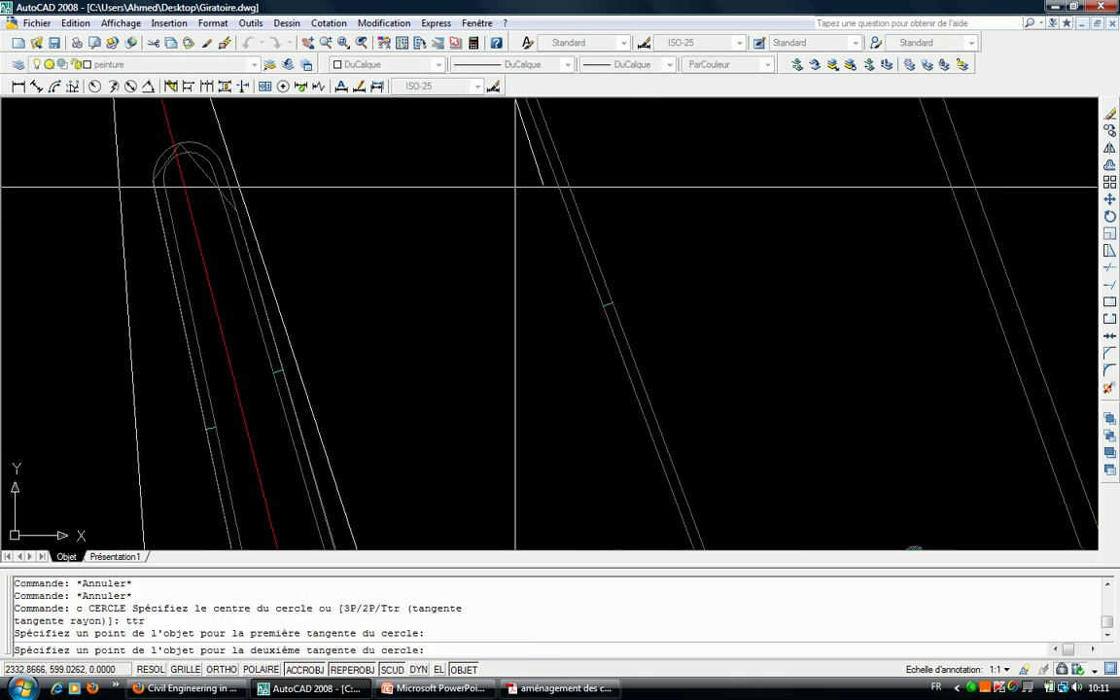
scroll(516, 185, "up", 2)
left_click(552, 171)
key("Return")
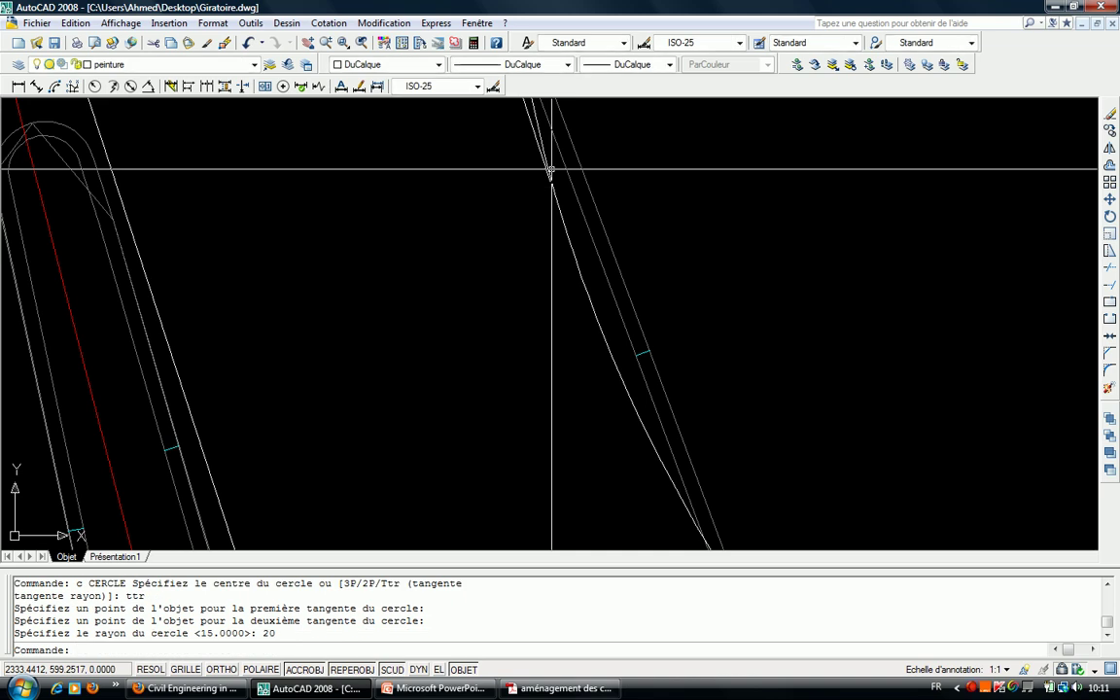
scroll(512, 312, "down", 3)
middle_click_drag(512, 312, 431, 299)
key("Escape")
key("Escape")
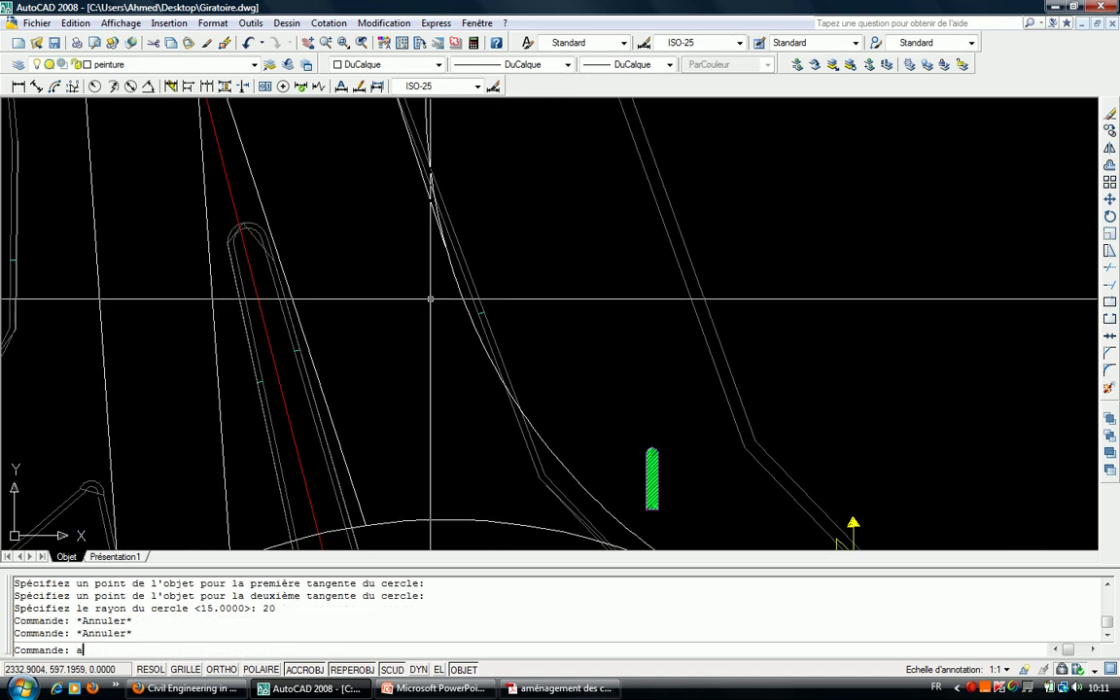
Try trimming the new circle against the roundabout circle, then cancel.
type("j")
key("Return")
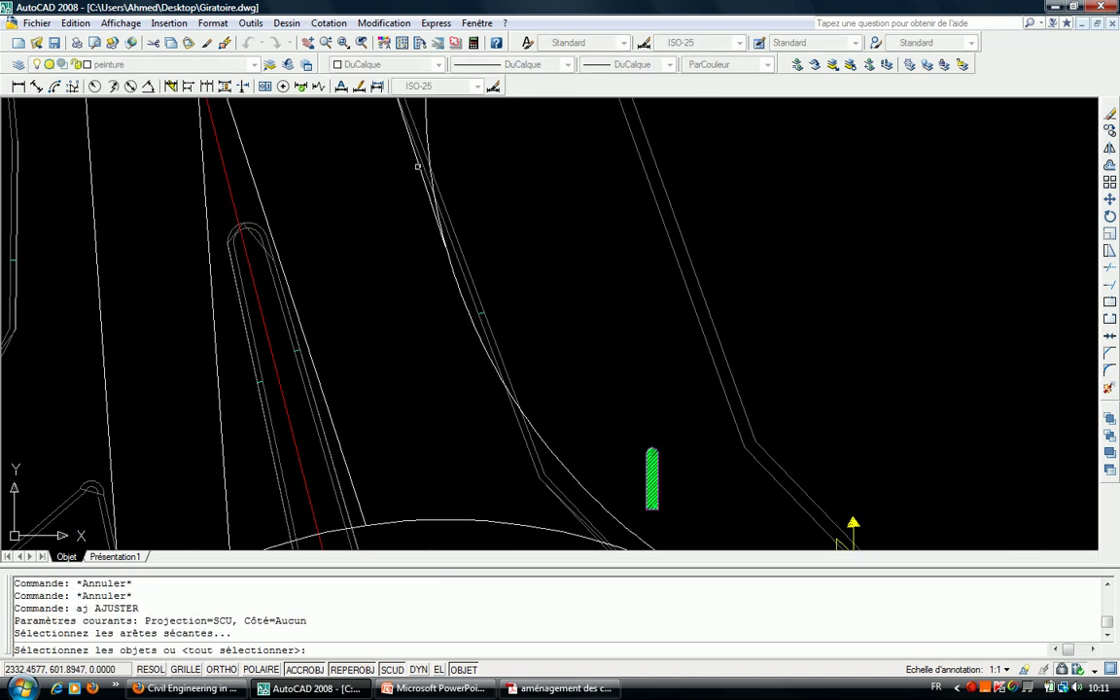
scroll(421, 233, "down", 2)
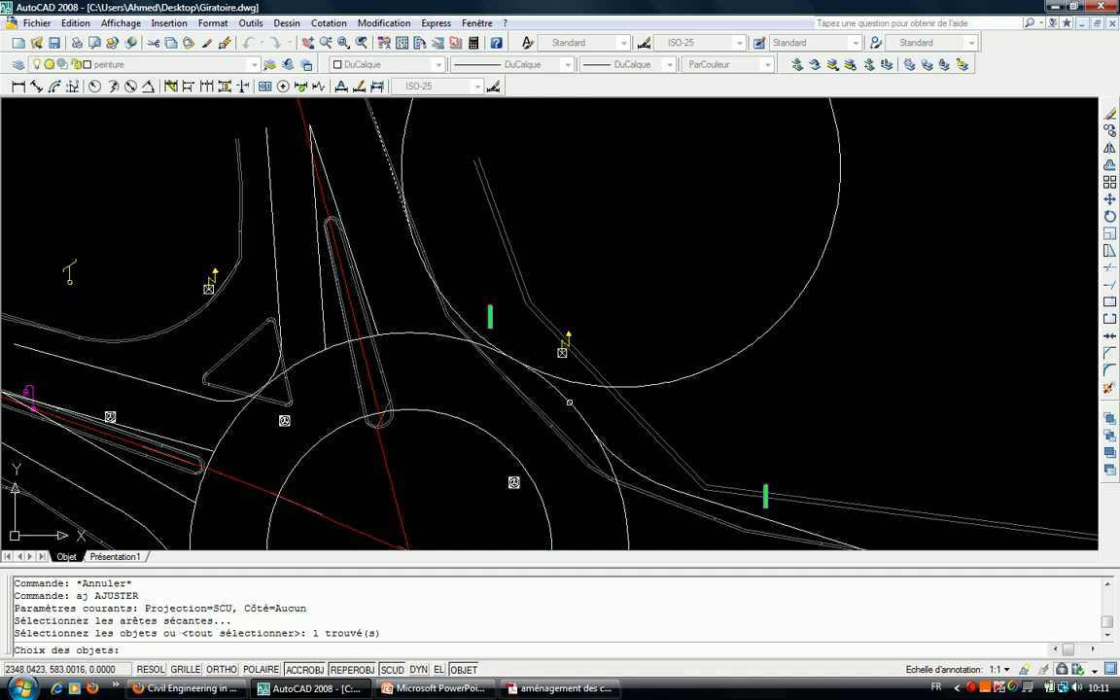
left_click(568, 372)
key("Return")
left_click(563, 379)
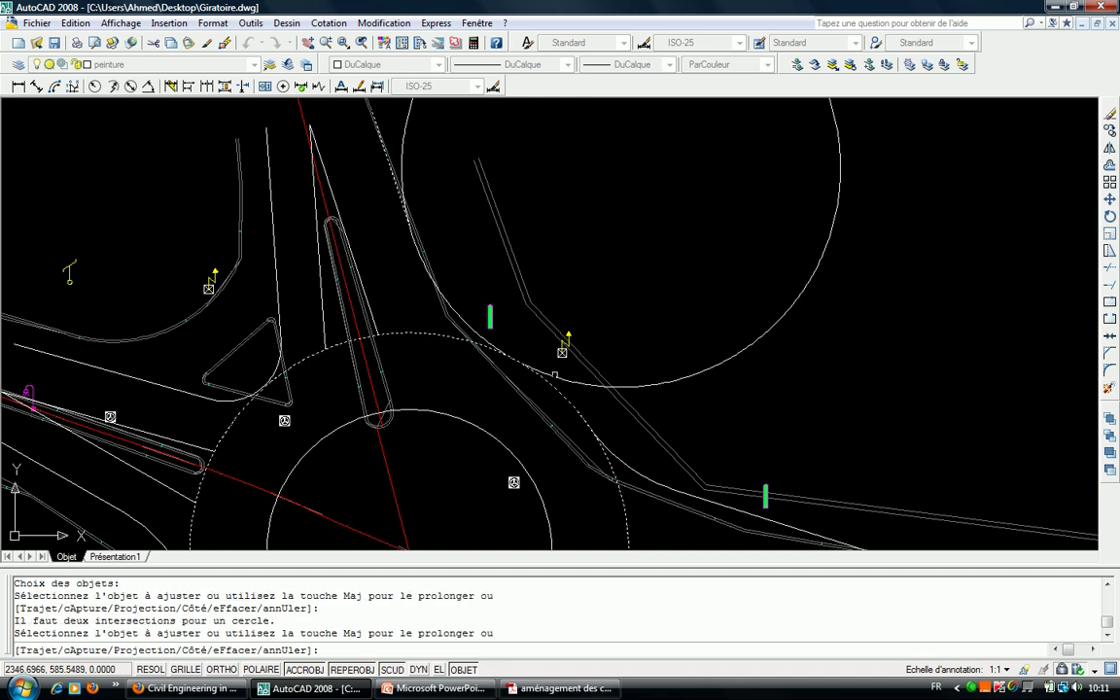
key("Escape")
key("Escape")
Start an extend with the upper circle as boundary, then cancel it.
type("pr")
key("Return")
left_click(493, 338)
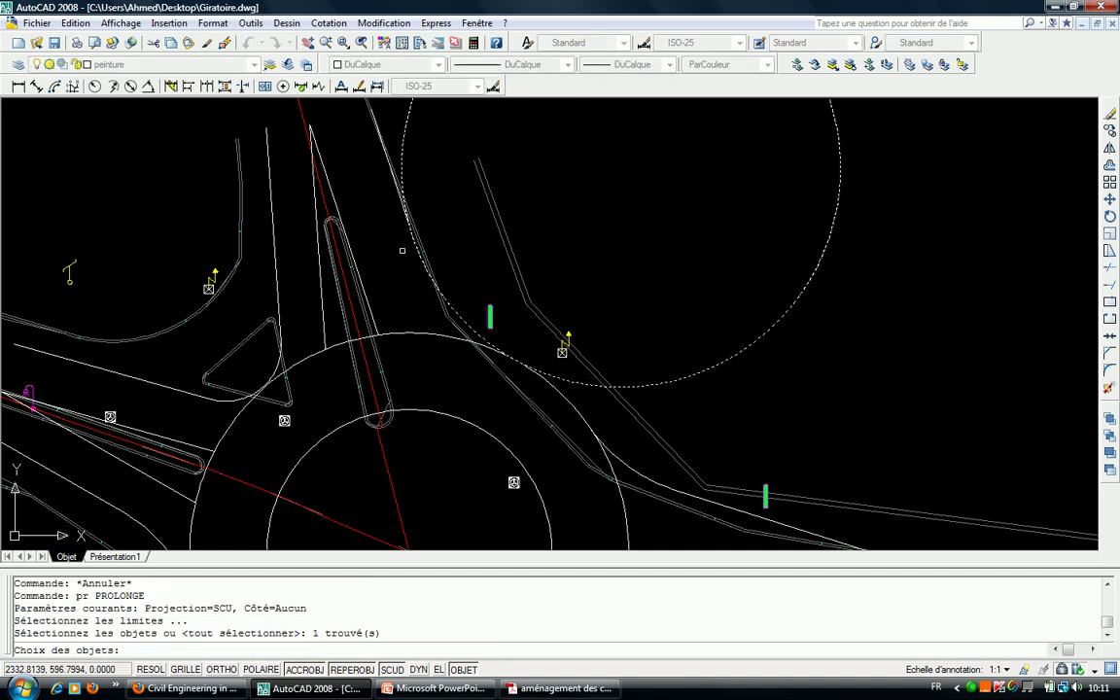
scroll(401, 251, "up", 2)
scroll(389, 224, "up", 2)
key("Return")
scroll(393, 219, "down", 4)
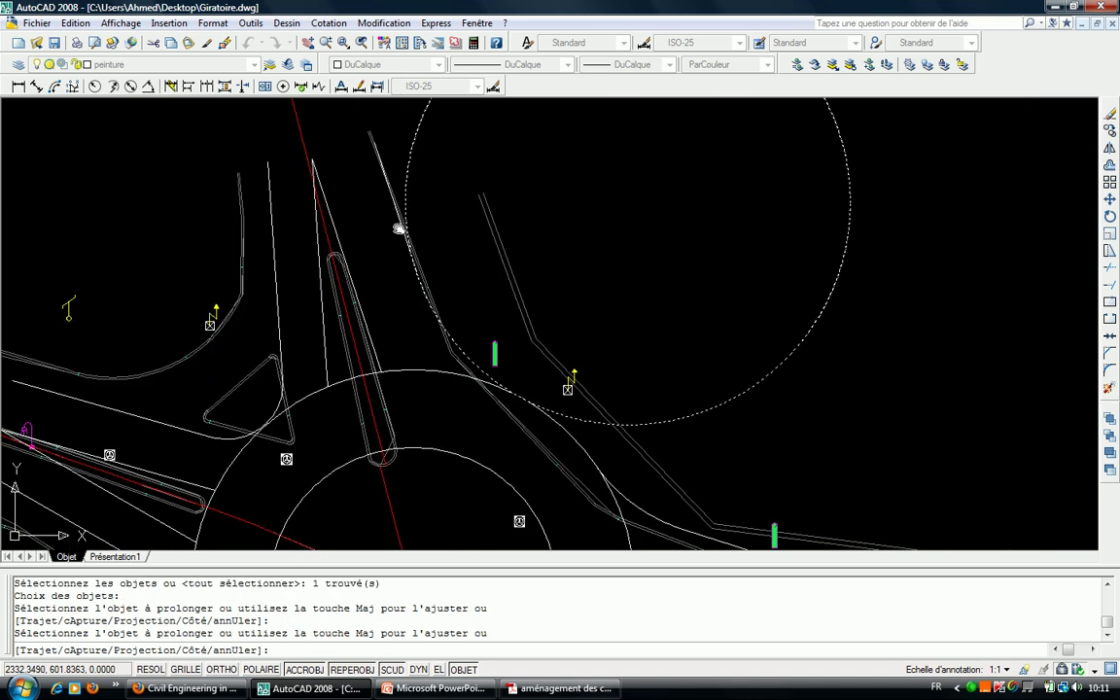
key("Escape")
Trim the radius-20 circle back to a short curb arc between the cutting edges.
type("j")
key("Return")
scroll(399, 229, "up", 3)
left_click(399, 242)
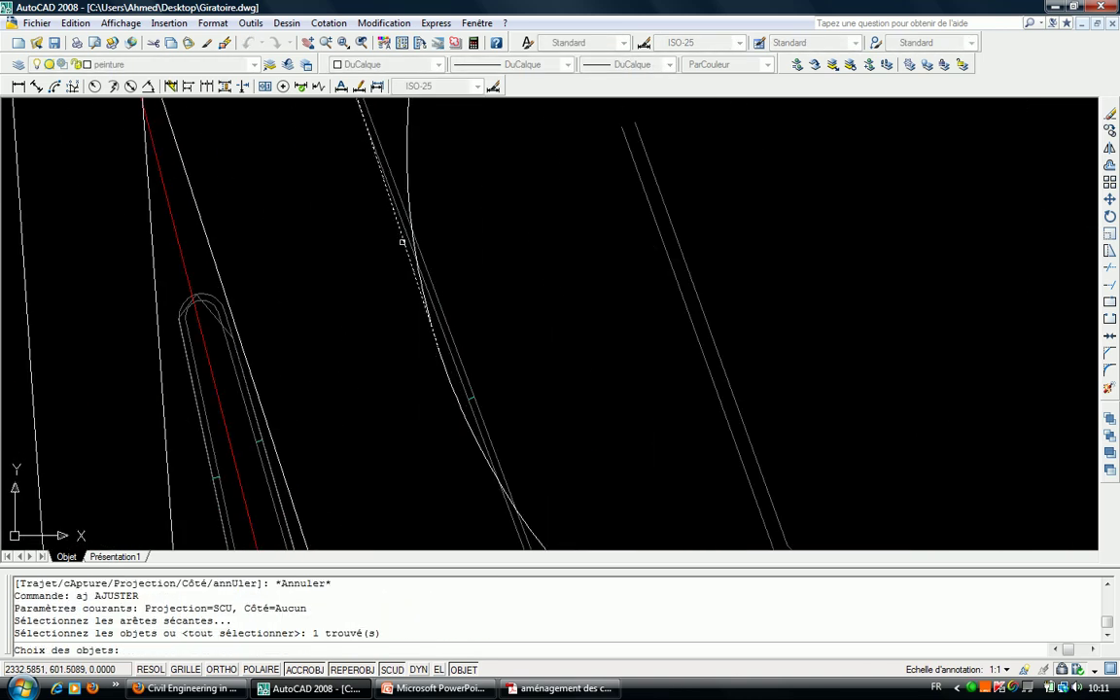
scroll(541, 417, "down", 5)
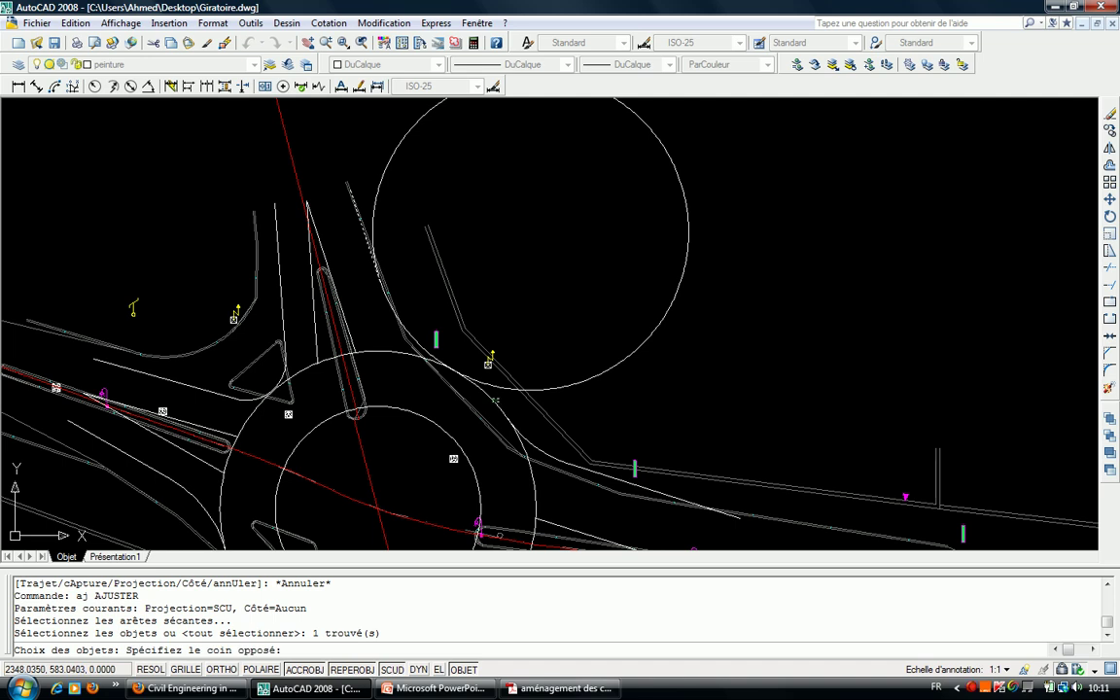
left_click(494, 397)
key("Return")
left_click(495, 387)
scroll(495, 387, "up", 2)
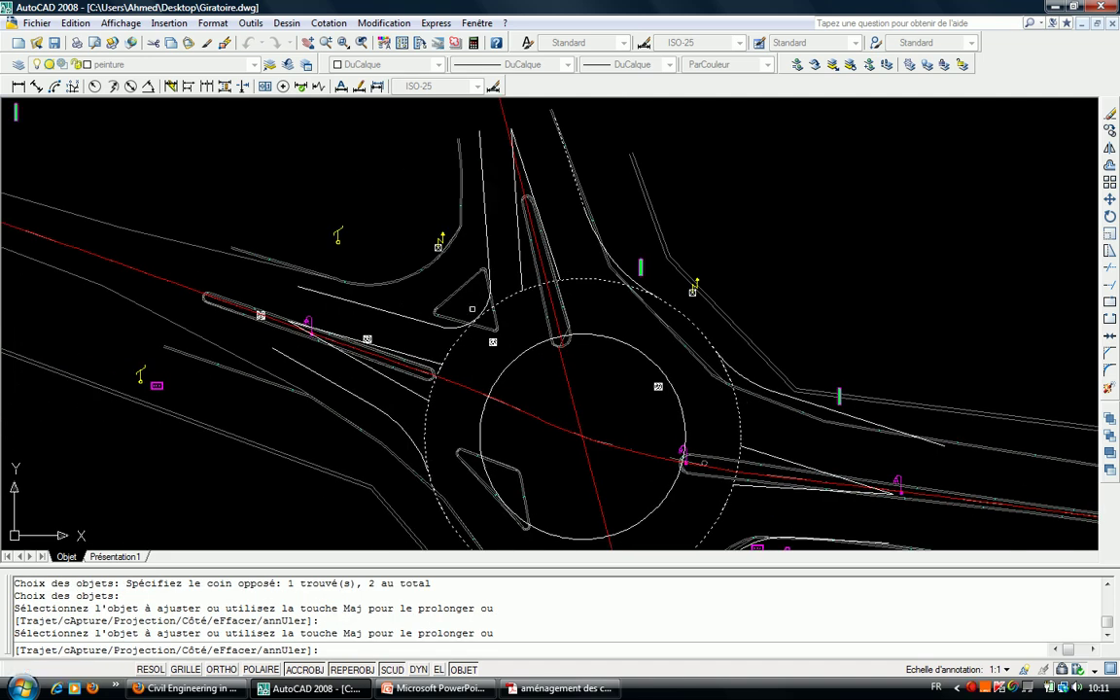
key("Escape")
key("Escape")
scroll(506, 258, "up", 1)
key("Escape")
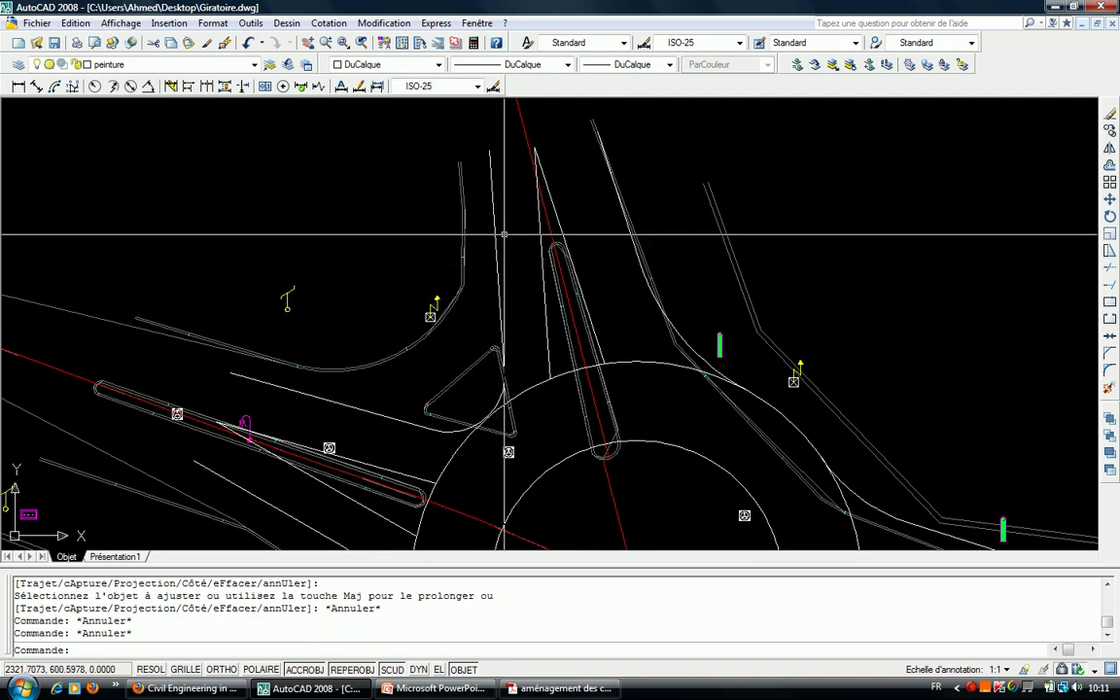
left_click_drag(504, 233, 468, 234)
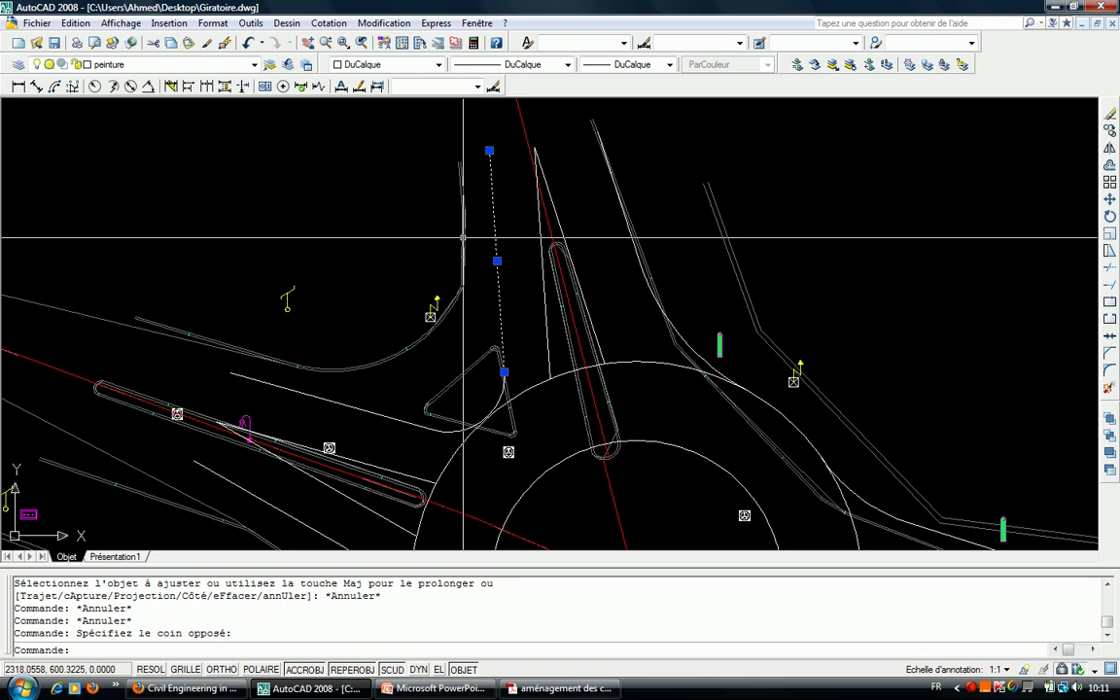
type("dp")
key("Return")
left_click(907, 199)
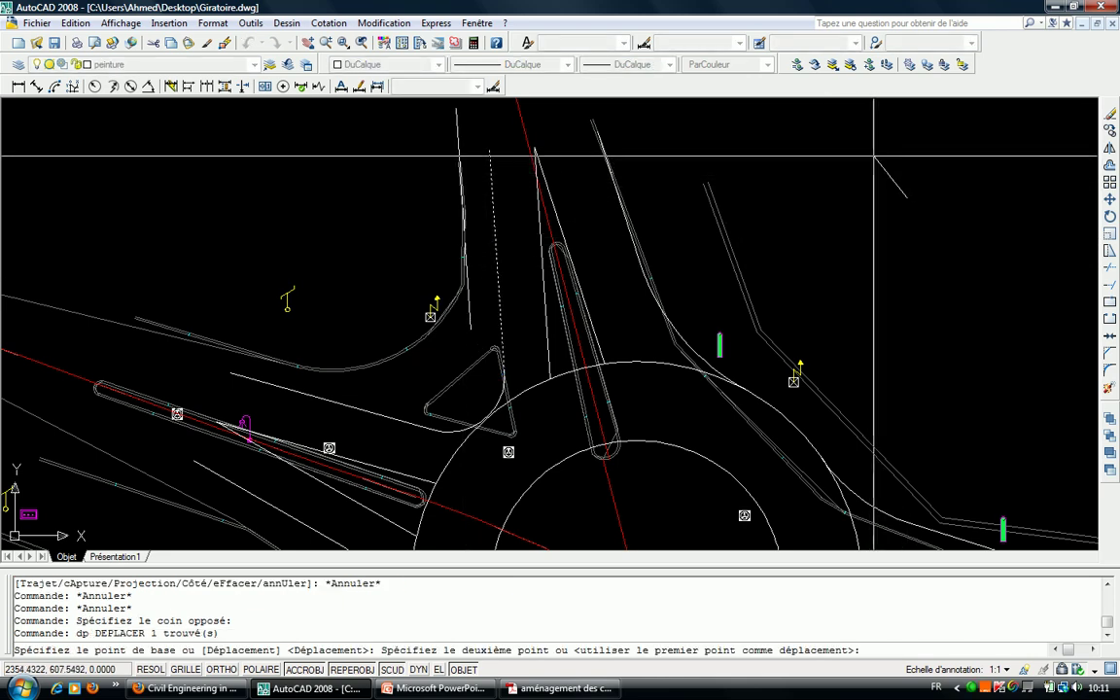
key("Escape")
left_click(305, 399)
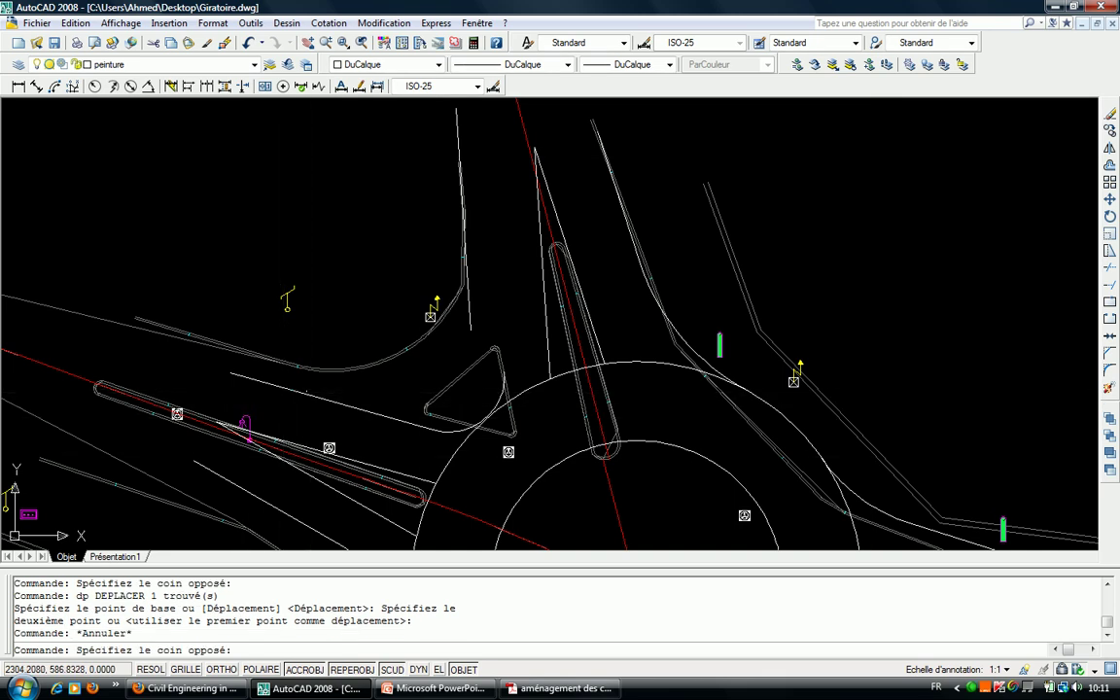
left_click(714, 381)
key("Escape")
left_click(438, 438)
left_click(253, 388)
key("Return")
left_click(231, 372)
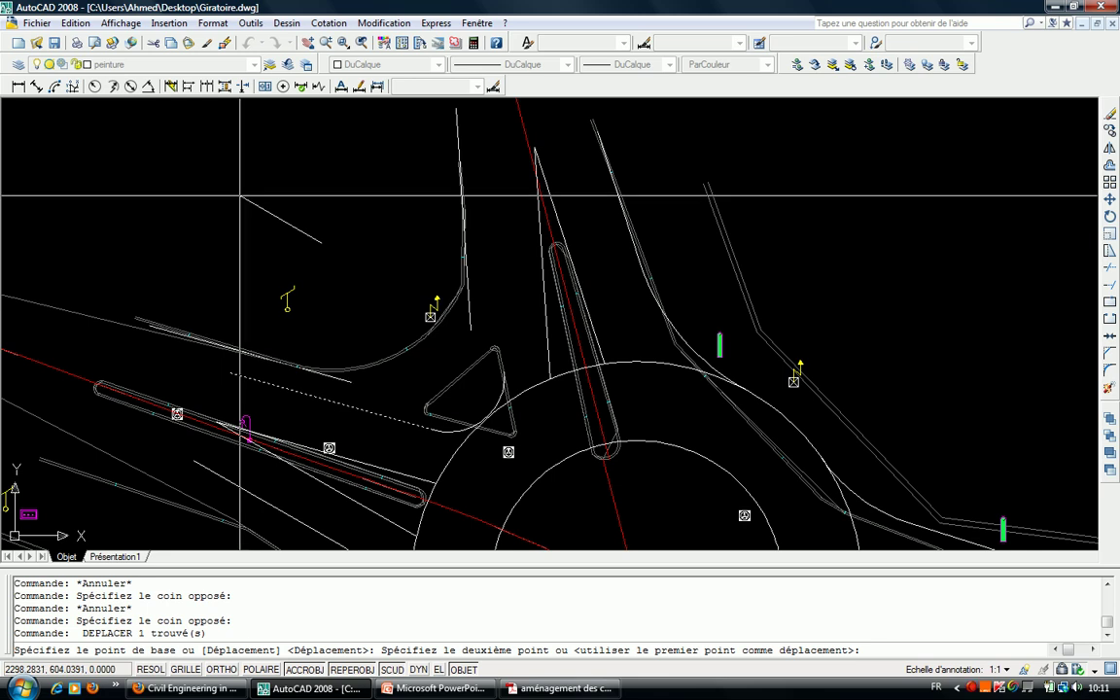
key("Escape")
middle_click_drag(284, 315, 368, 137)
left_click(332, 317)
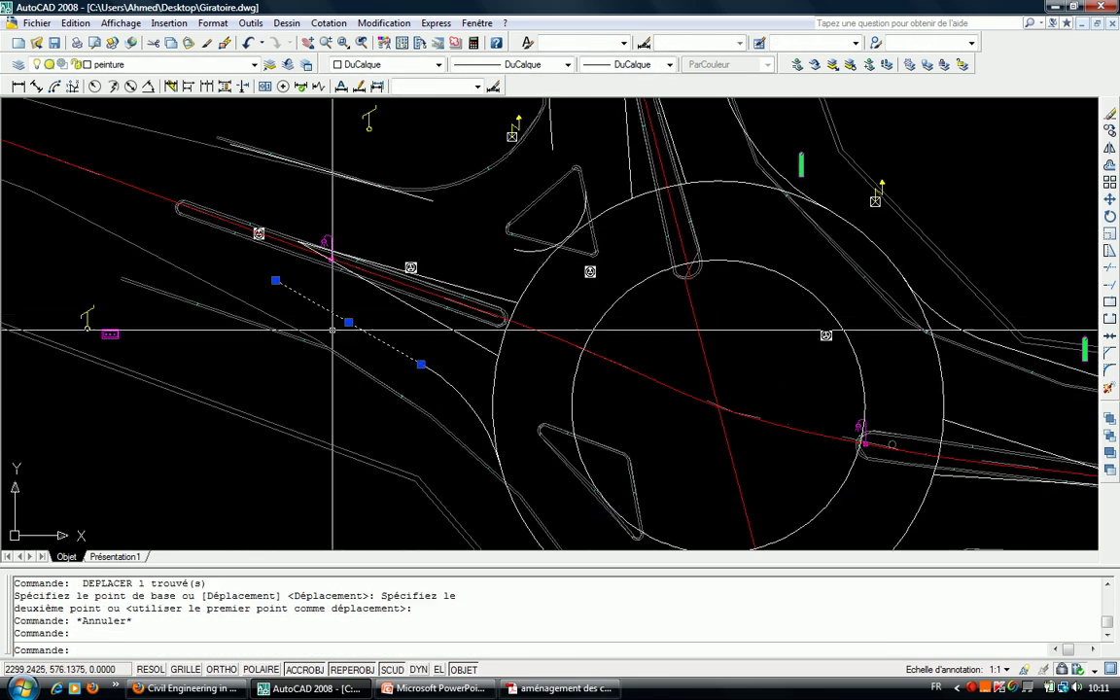
key("Return")
left_click(313, 408)
scroll(275, 409, "up", 5)
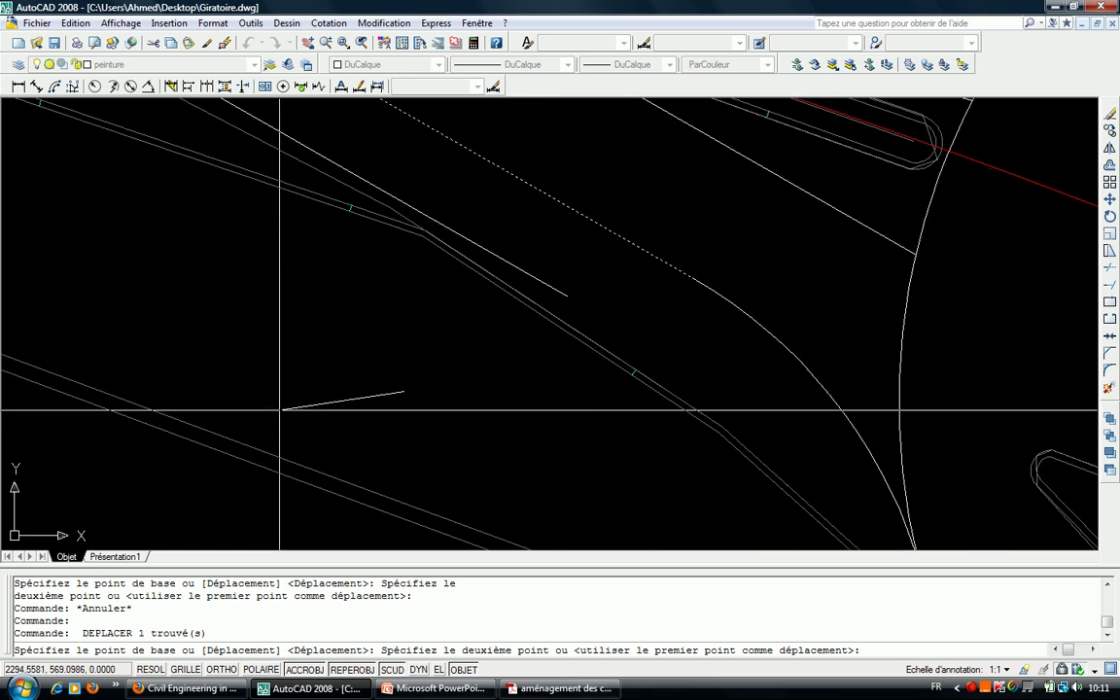
key("Escape")
scroll(291, 428, "down", 5)
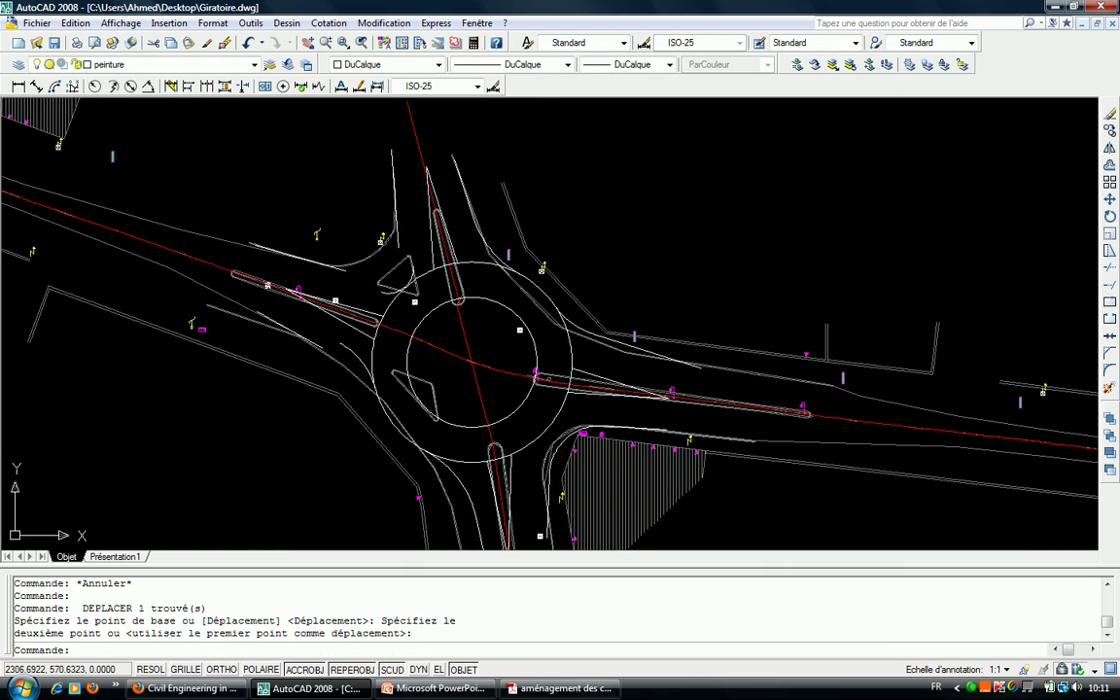
scroll(416, 348, "up", 3)
Erase the old arc at the west approach.
left_click(416, 348)
left_click(373, 358)
key("Delete")
Draw a radius-15 circle tangent to the approach edge and the outer ring.
type("c")
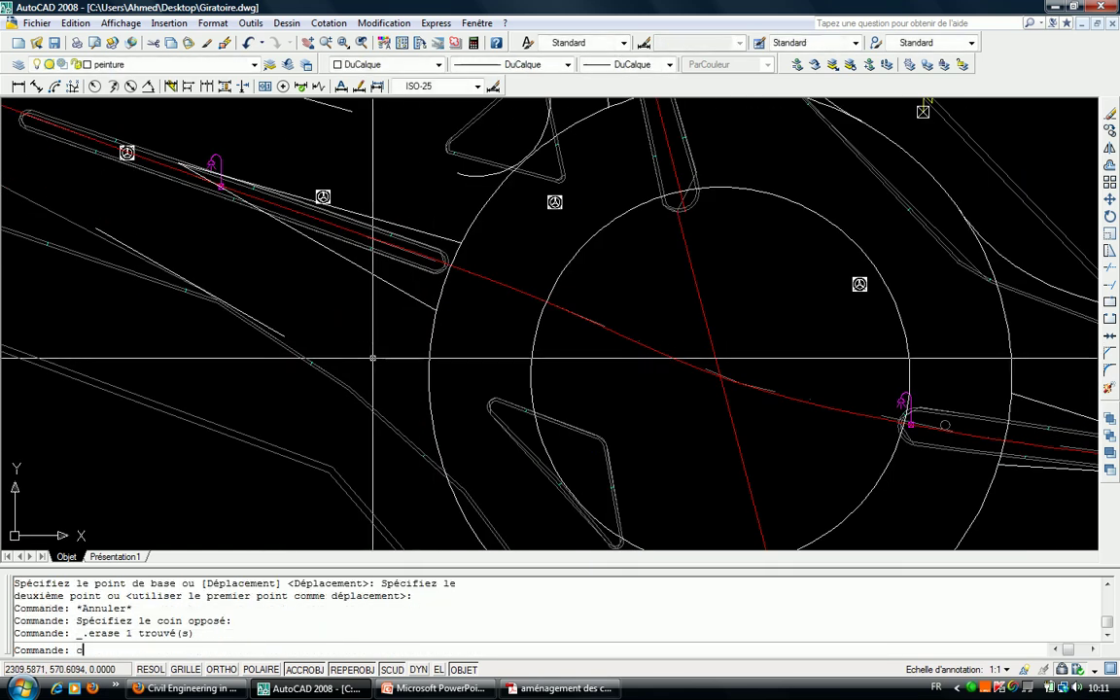
type("ttr")
key("Return")
key("Escape")
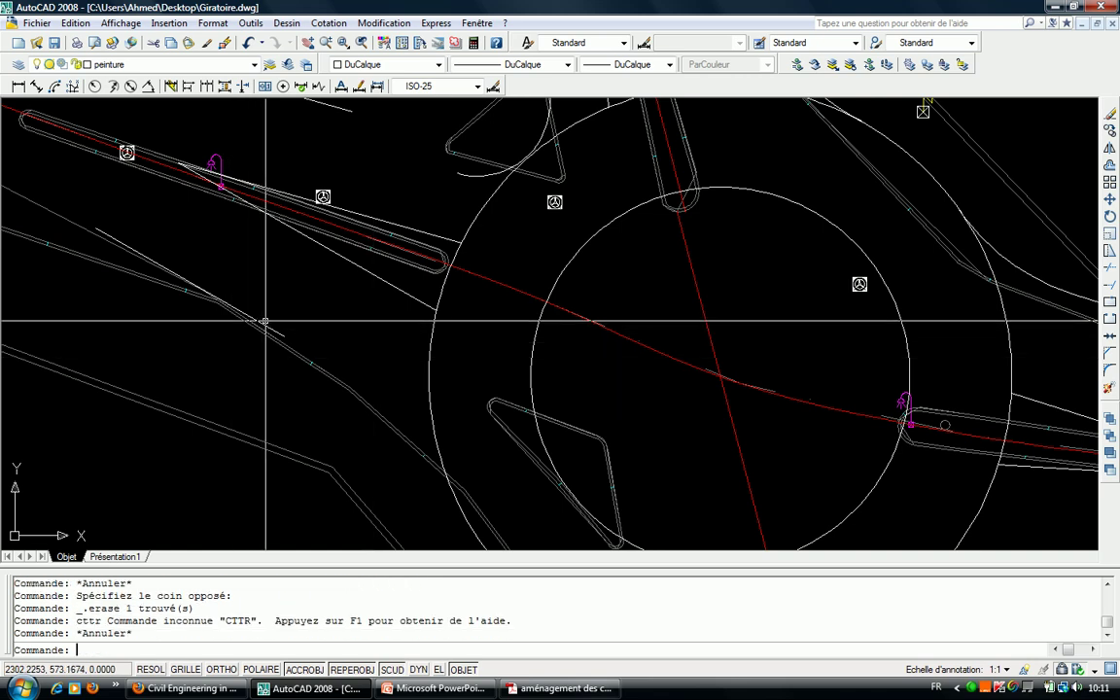
type("c")
key("Return")
type("ttr")
key("Return")
left_click(265, 321)
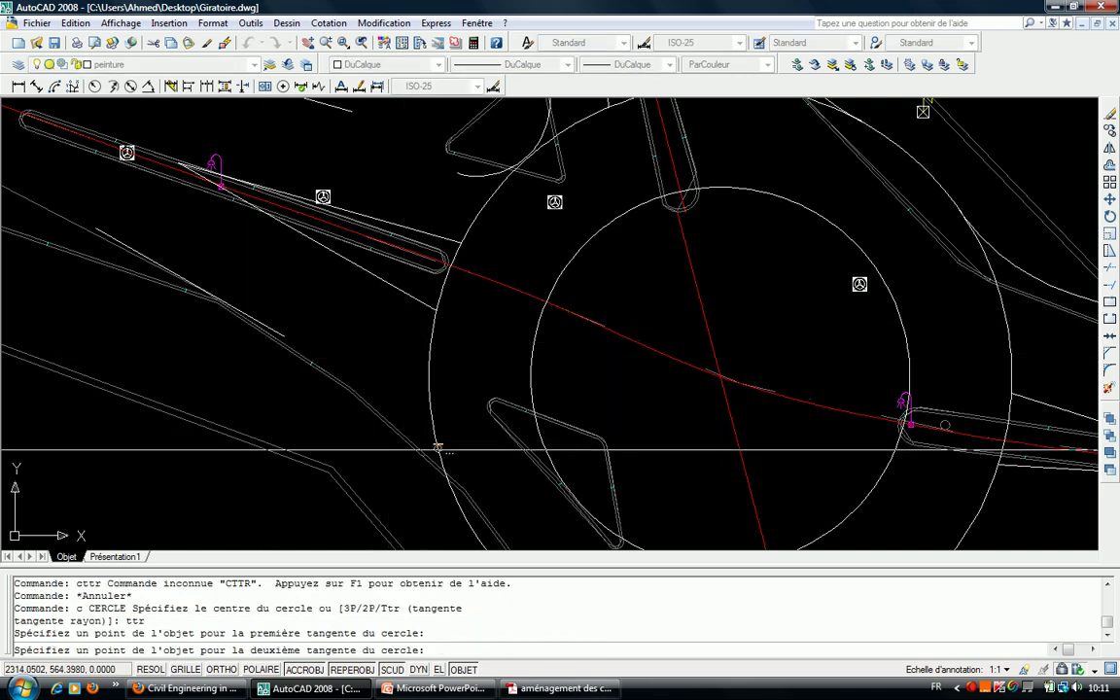
left_click(443, 455)
type("15")
key("Return")
key("Escape")
key("Escape")
key("Escape")
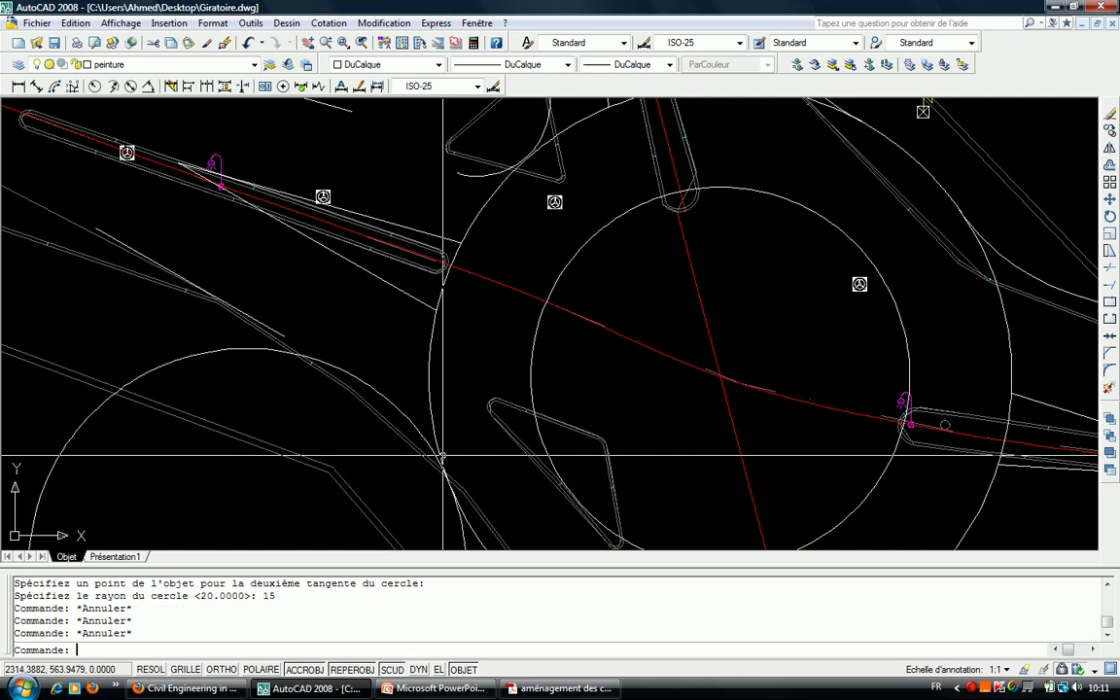
Try extending the approach line to the new circle as boundary, then cancel.
type("pr")
key("Return")
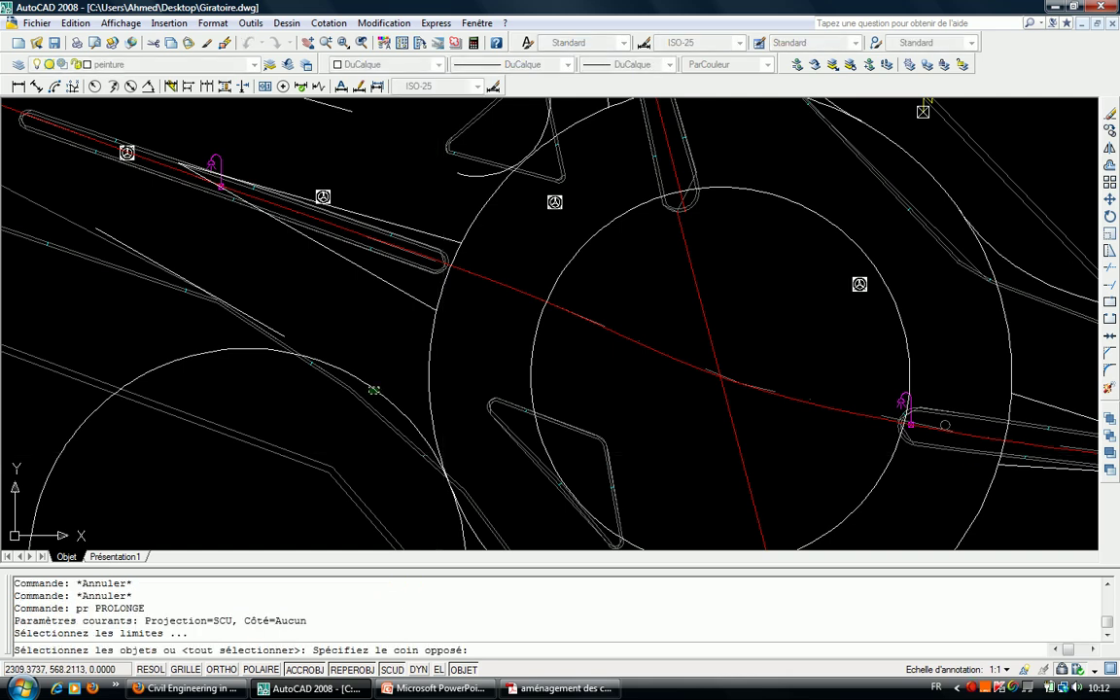
left_click(373, 389)
key("Return")
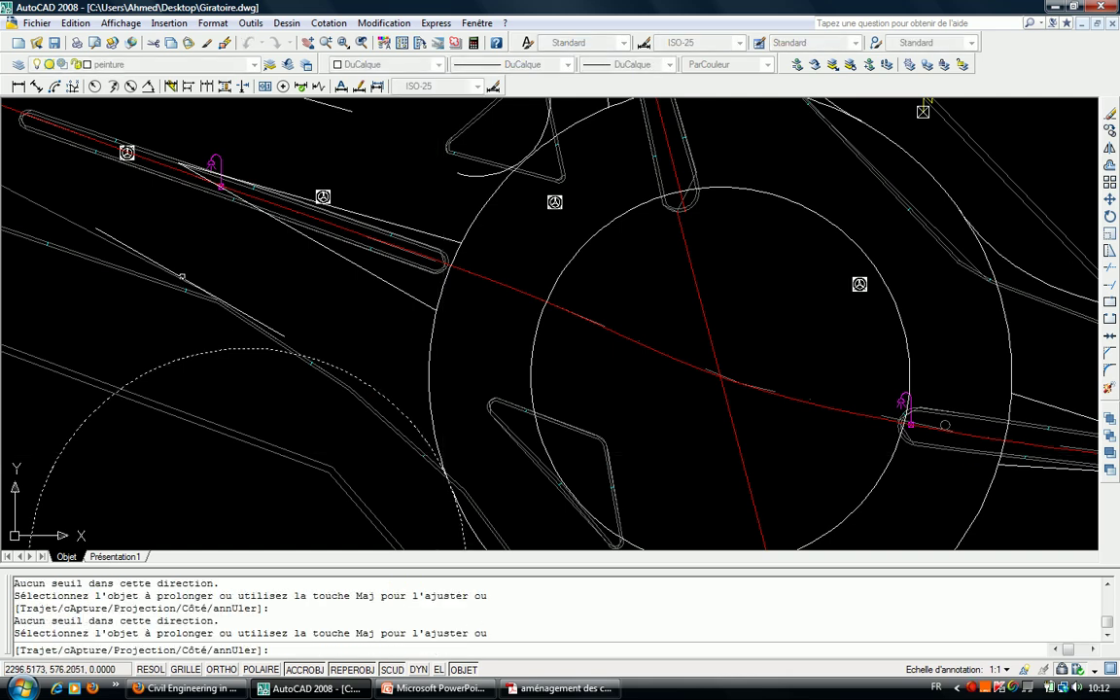
left_click(283, 331)
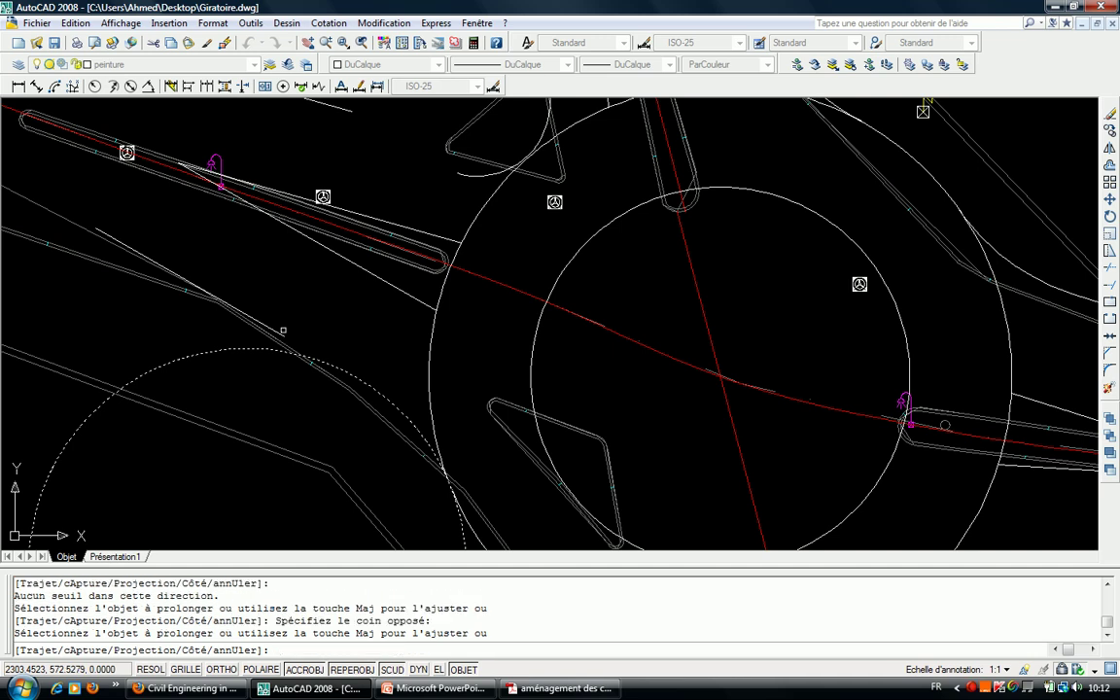
key("Escape")
Trim away the unwanted part of the radius-15 circle, leaving an arc.
type("j")
key("Return")
left_click(394, 371)
key("Return")
left_click(195, 363)
scroll(243, 350, "down", 2)
scroll(368, 318, "up", 2)
scroll(368, 318, "up", 2)
scroll(368, 318, "up", 2)
key("Escape")
Set the fillet (RACCORD) radius to 10 and pick the first line.
key("Escape")
key("Escape")
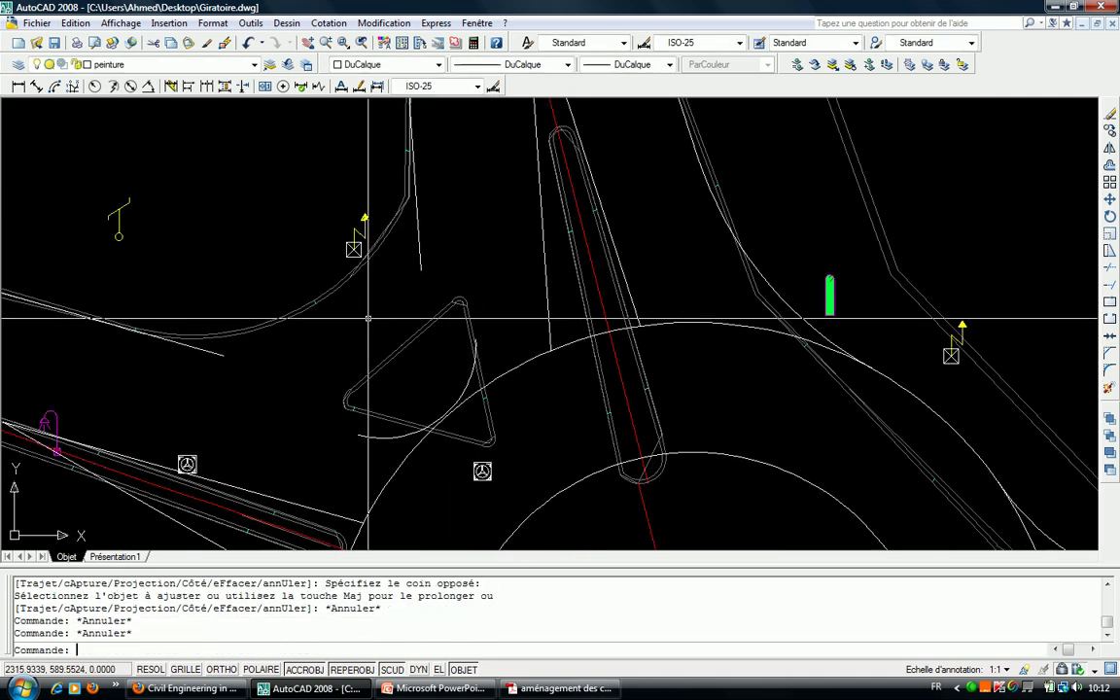
type("rd")
key("Return")
key("Escape")
key("Escape")
key("Escape")
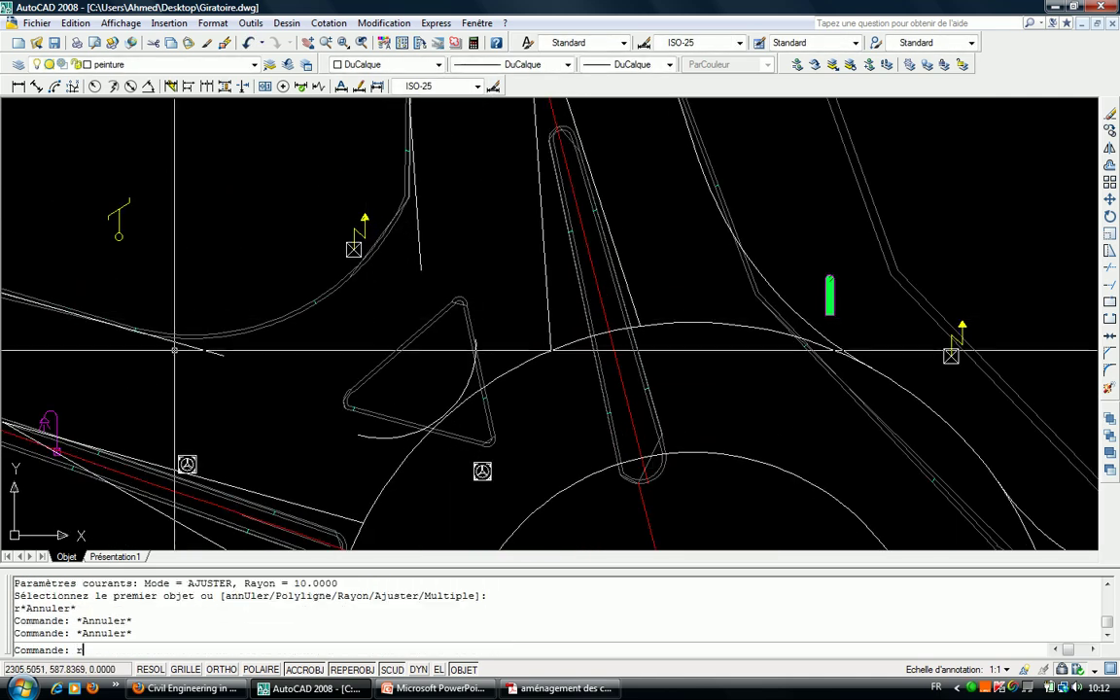
type("rd")
key("Return")
type("r")
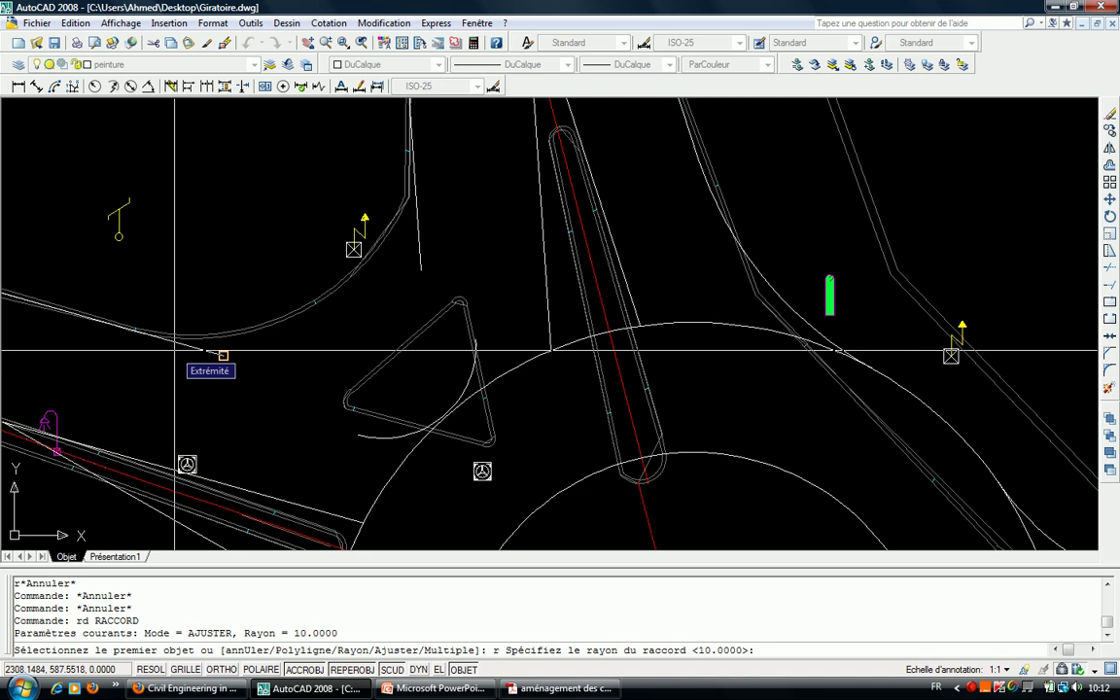
key("Return")
left_click(198, 348)
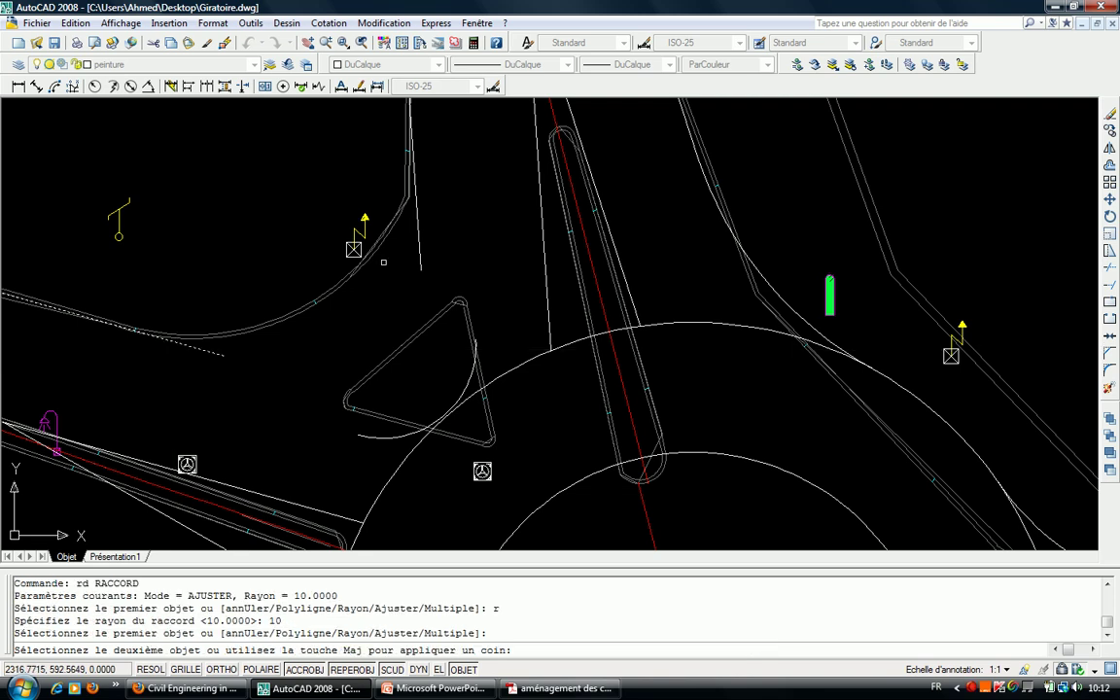
Cancel the fillet and begin an offset on the west entry curb.
key("Escape")
key("Escape")
key("Escape")
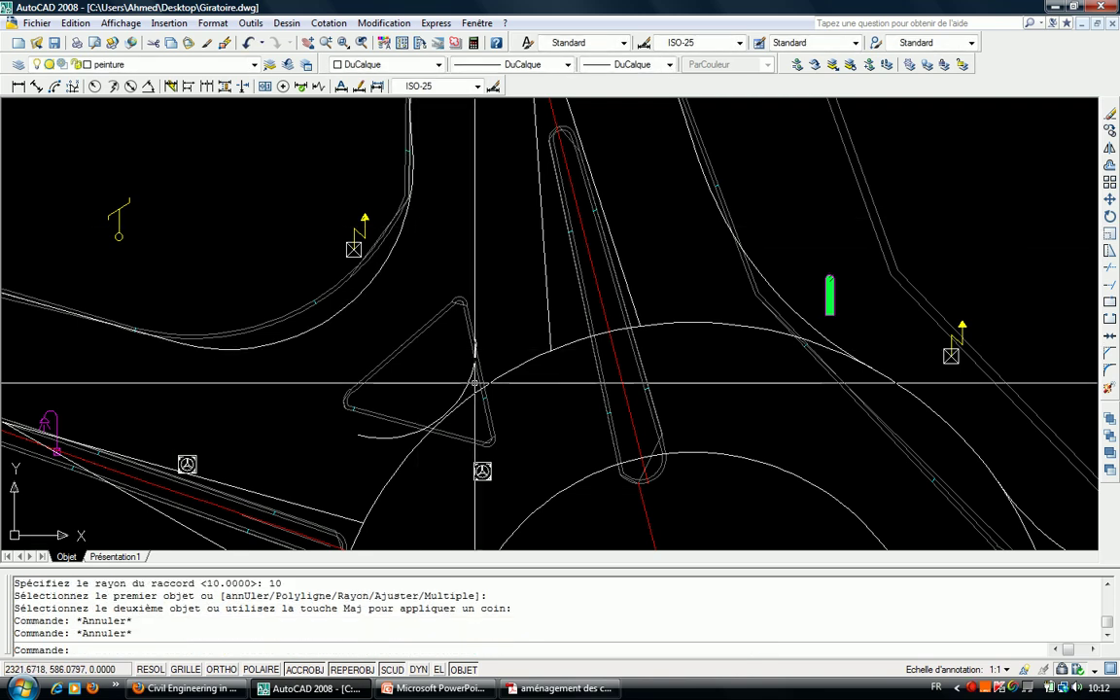
key("Escape")
key("Escape")
key("Escape")
key("Return")
type("4.5")
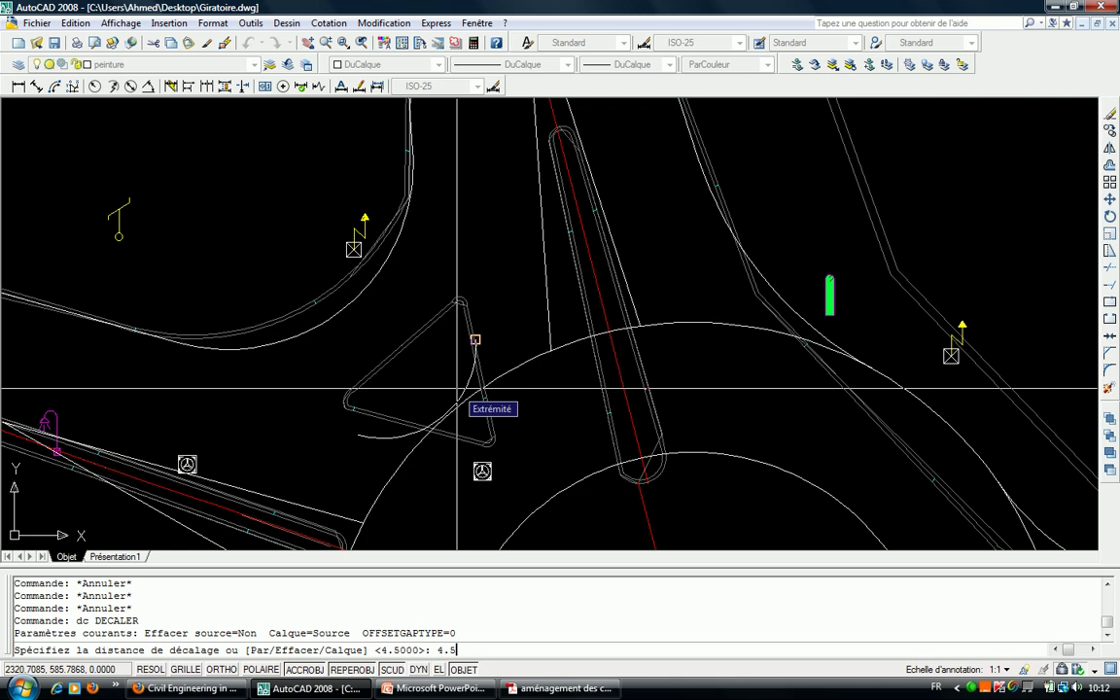
Offset the two curb arcs by 4.5 to the outside.
key("Return")
left_click(368, 283)
left_click(403, 336)
key("Escape")
key("Escape")
key("Escape")
key("Escape")
key("Return")
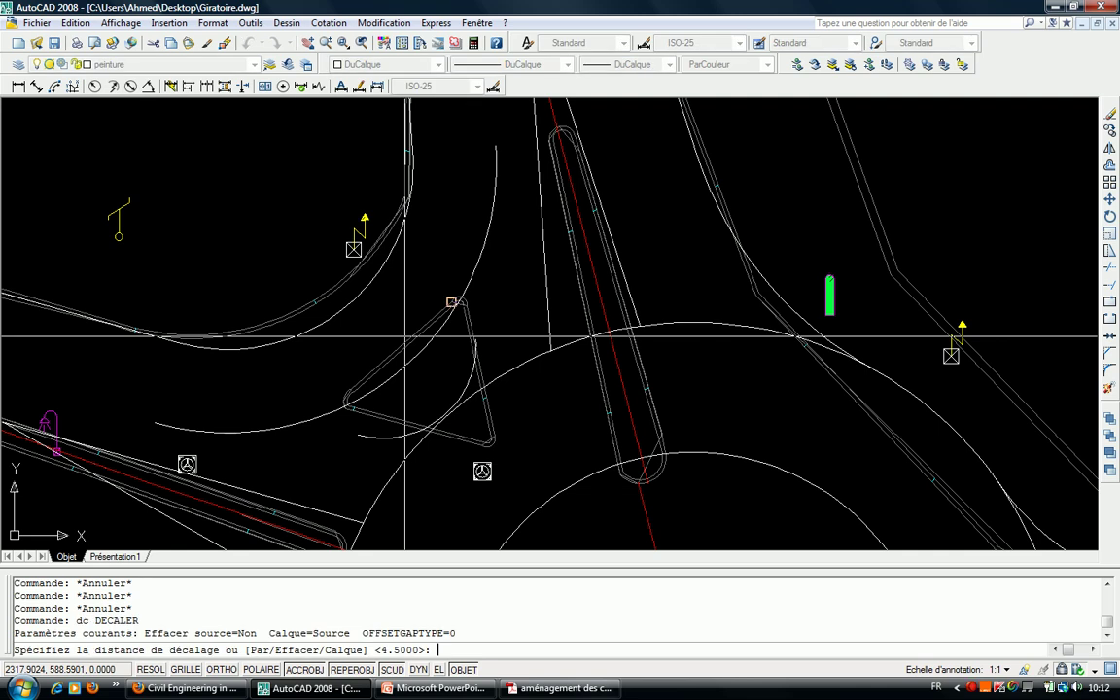
key("Return")
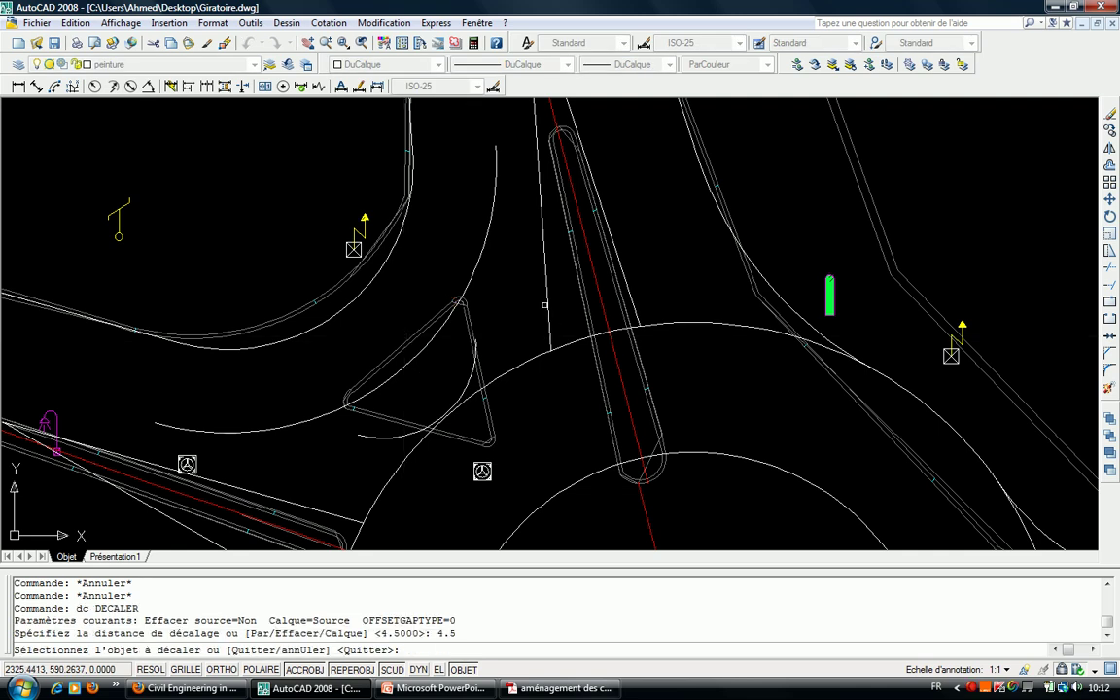
left_click(547, 304)
left_click(492, 303)
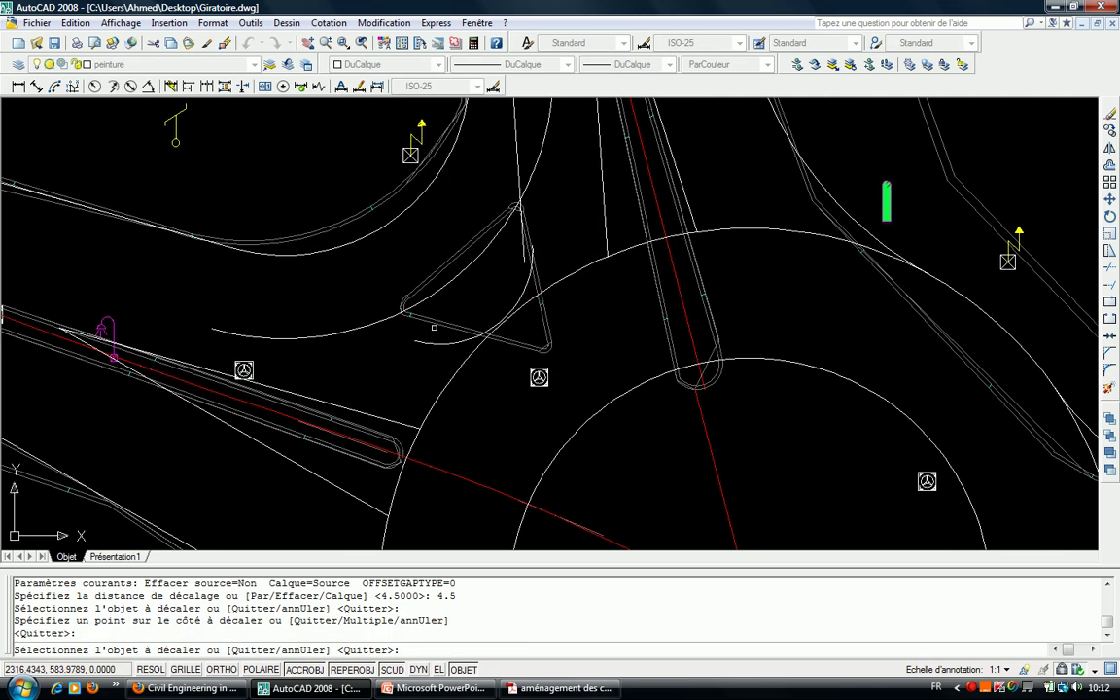
middle_click_drag(353, 429, 479, 321)
key("Escape")
key("Escape")
Delete the stray dotted line near the west entry.
type("dc")
key("Return")
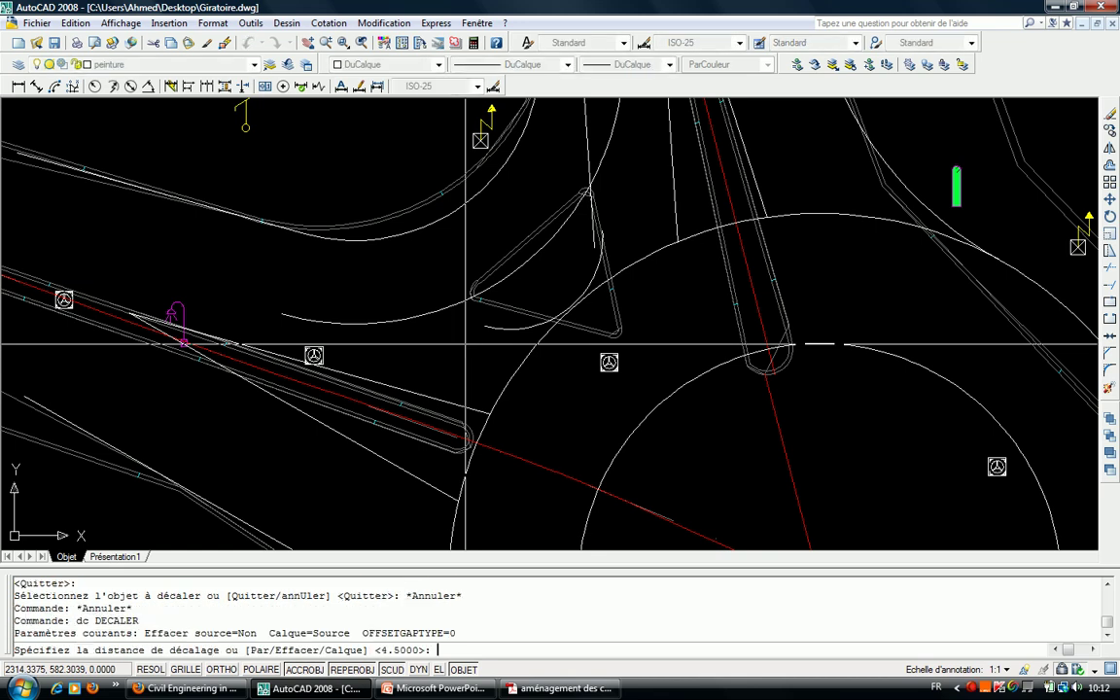
type("4")
key("Return")
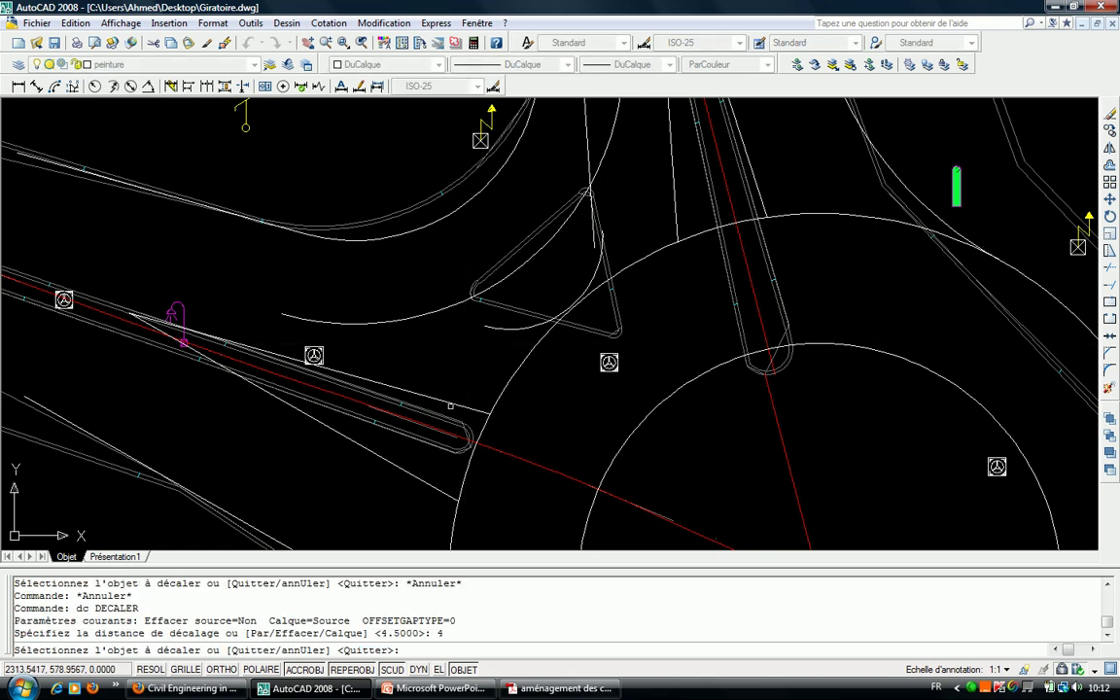
key("Escape")
middle_click_drag(661, 102, 515, 325)
key("Escape")
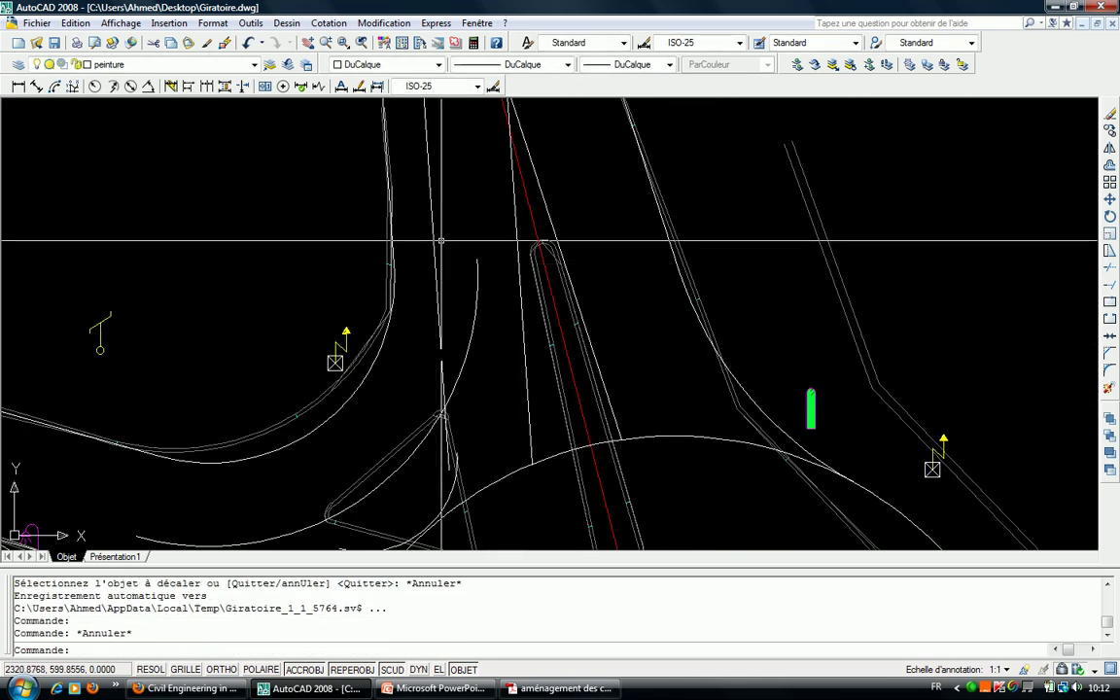
left_click_drag(443, 245, 430, 233)
key("Delete")
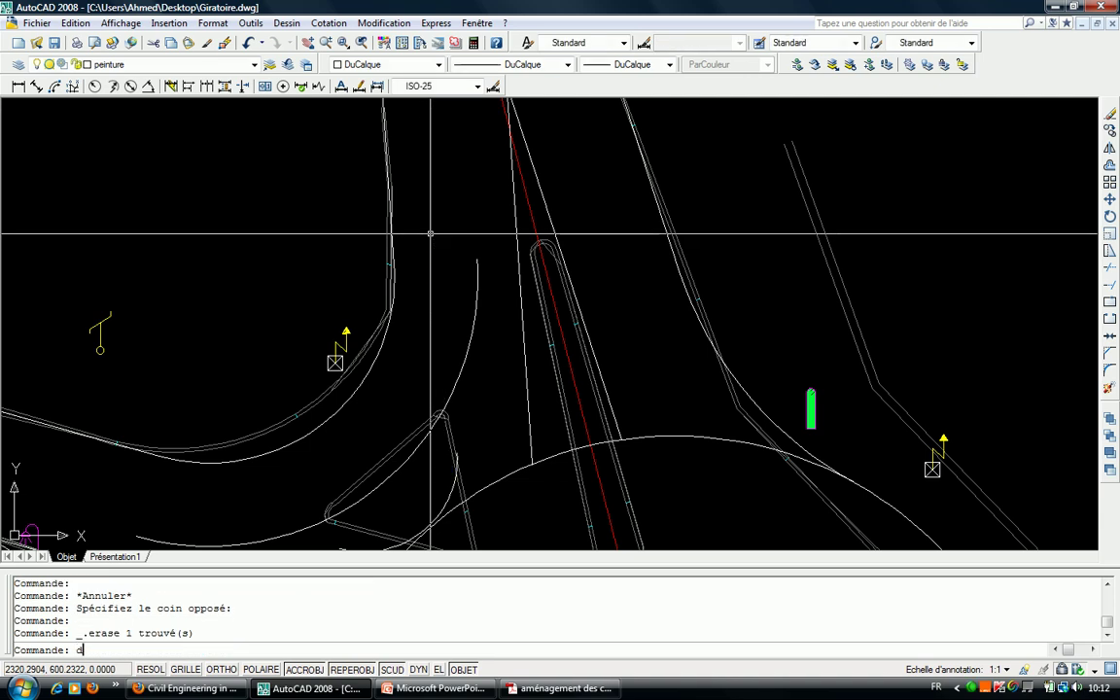
Offset the left road edge by 4.
type("c")
key("Return")
type("4")
key("Return")
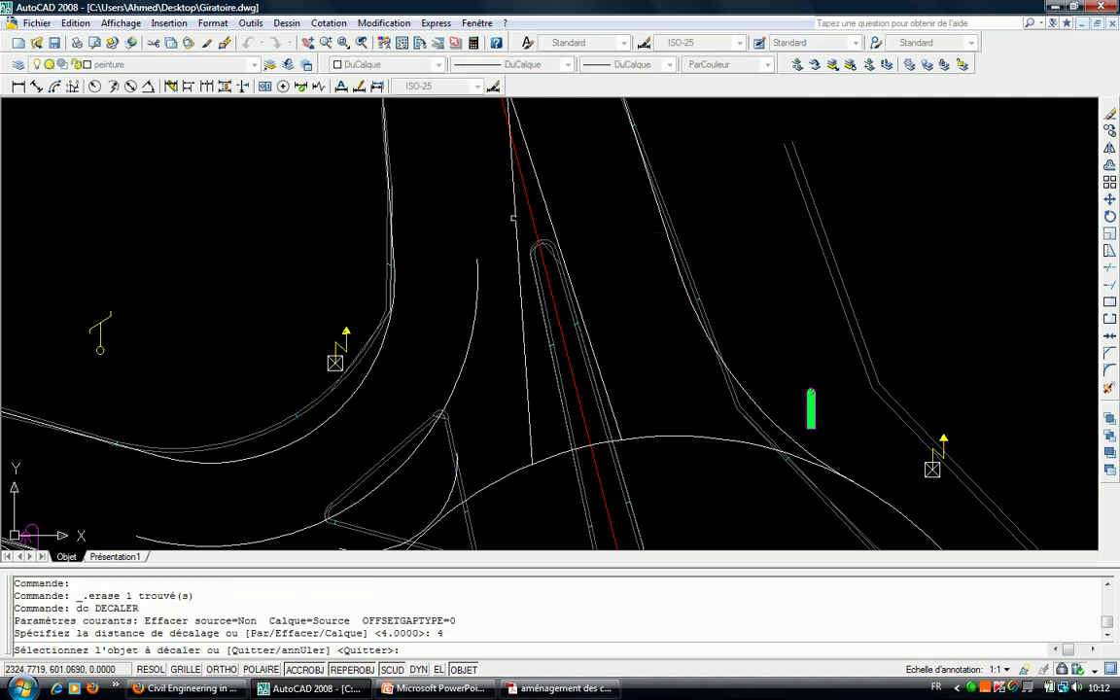
left_click(392, 204)
left_click(413, 211)
middle_click_drag(464, 215, 467, 170)
middle_click_drag(442, 239, 457, 187)
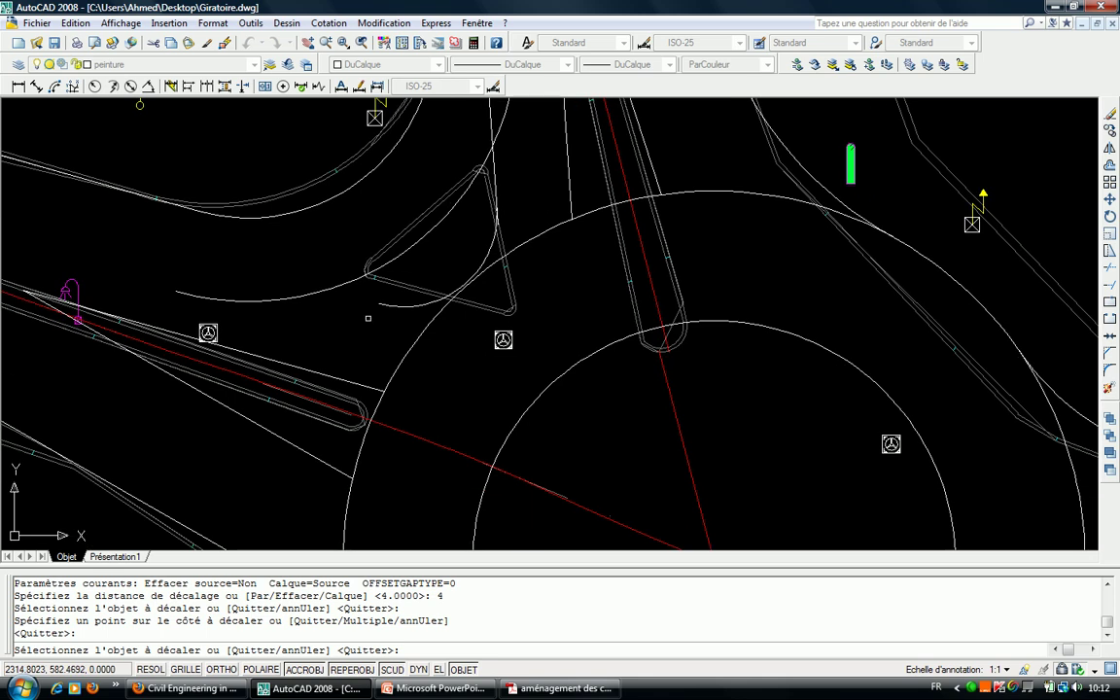
key("Escape")
Offset the west entry line by 4.5 to create the new curb line.
key("Return")
type("4.5")
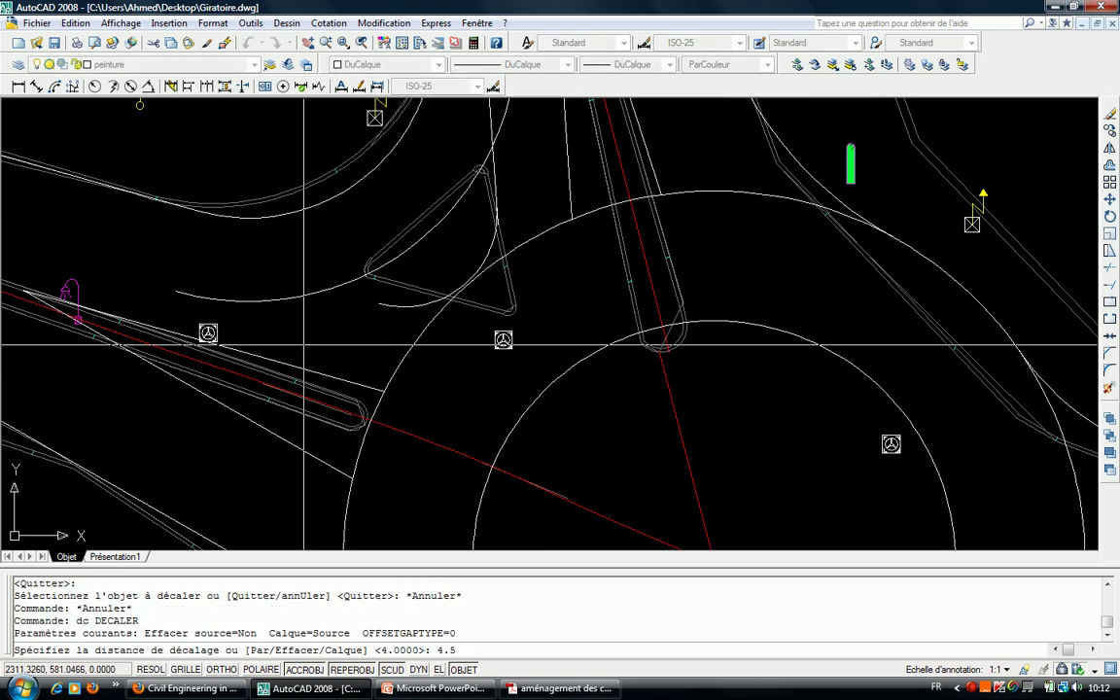
key("Return")
left_click(369, 390)
left_click(370, 337)
key("Escape")
Trim the unwanted curve segment using the adjacent line as cutting edge.
type("aj")
key("Return")
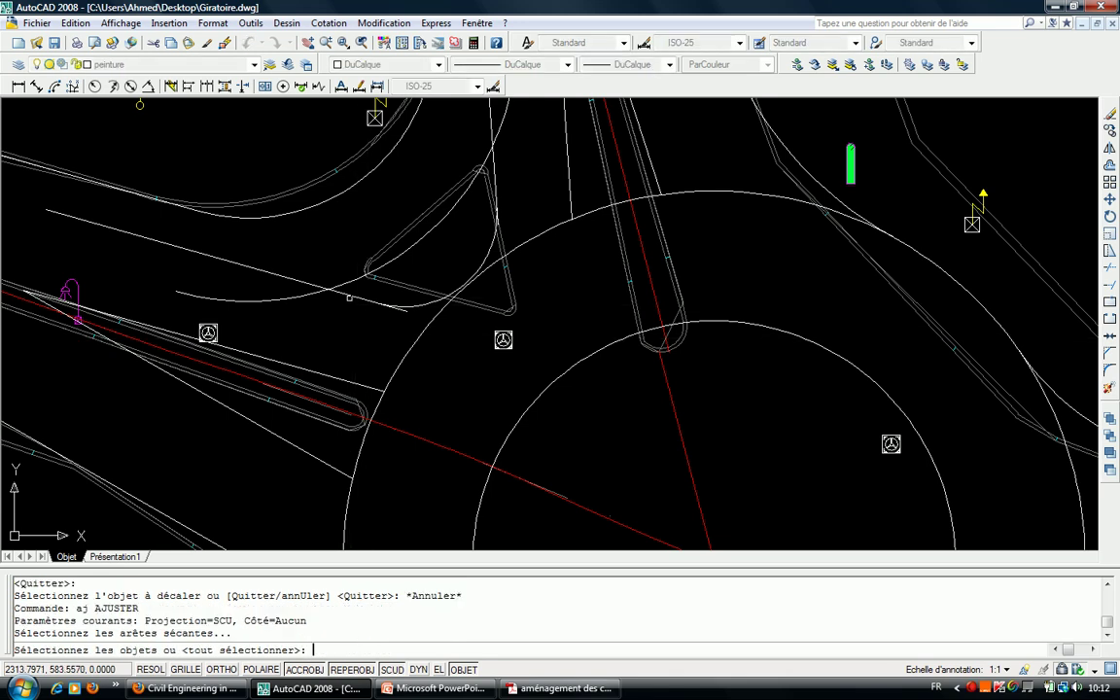
left_click(349, 298)
key("Return")
left_click(253, 292)
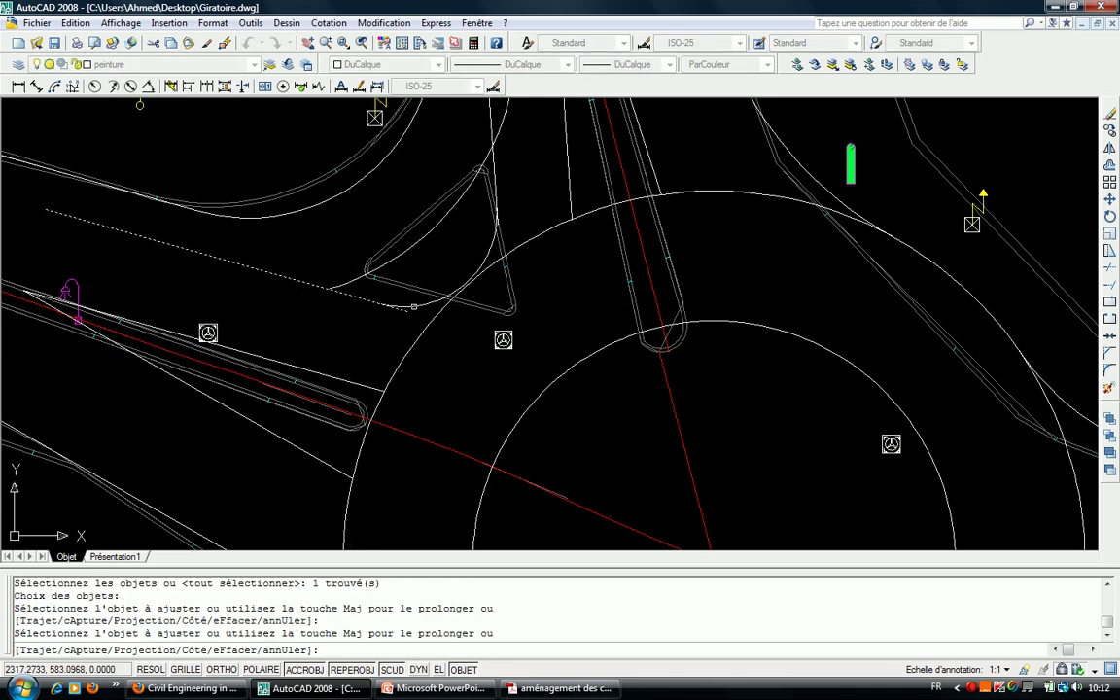
key("Escape")
Trim the line ends crossing past the curb arc with a crossing selection.
key("Return")
left_click(341, 282)
left_click(418, 243)
key("Return")
middle_click_drag(452, 215, 433, 271)
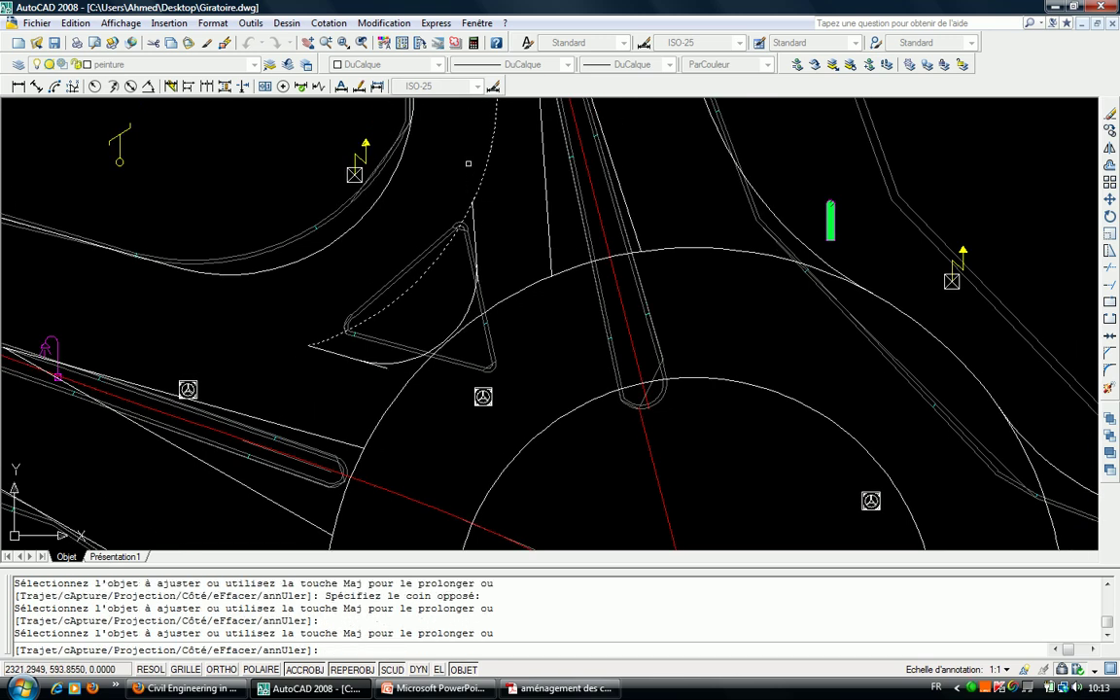
key("Escape")
key("Return")
left_click(428, 171)
key("Return")
middle_click_drag(460, 281, 458, 233)
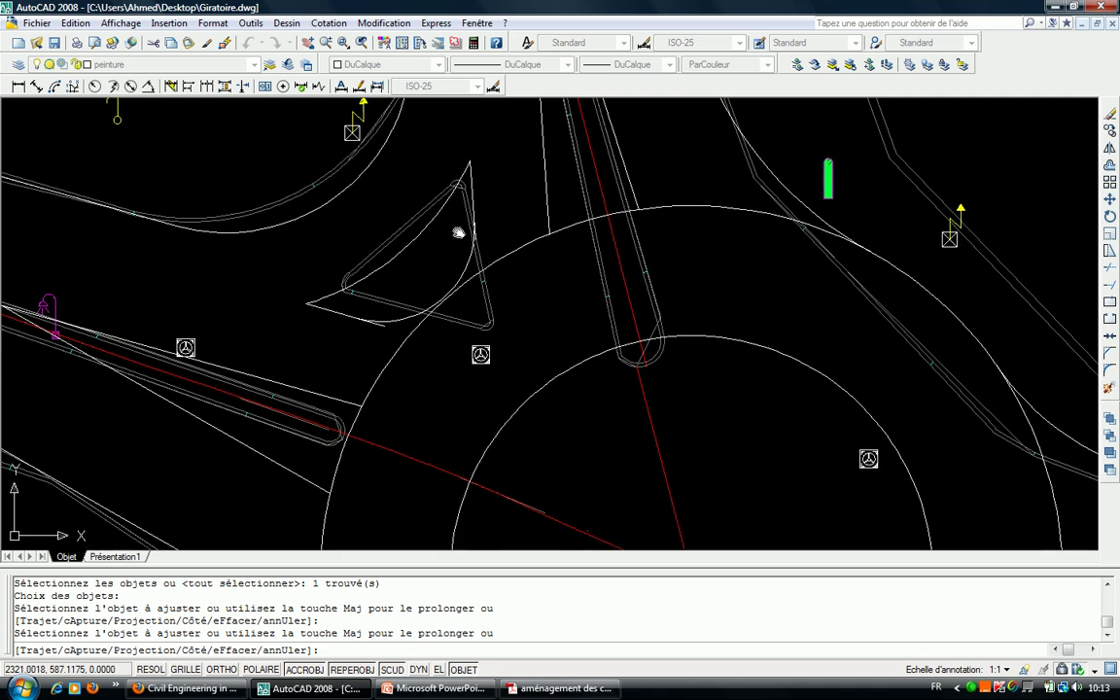
scroll(412, 354, "up", 2)
key("Escape")
Use the arc beside the triangular island as cutting edge, then finish trimming.
key("Return")
left_click(364, 309)
key("Return")
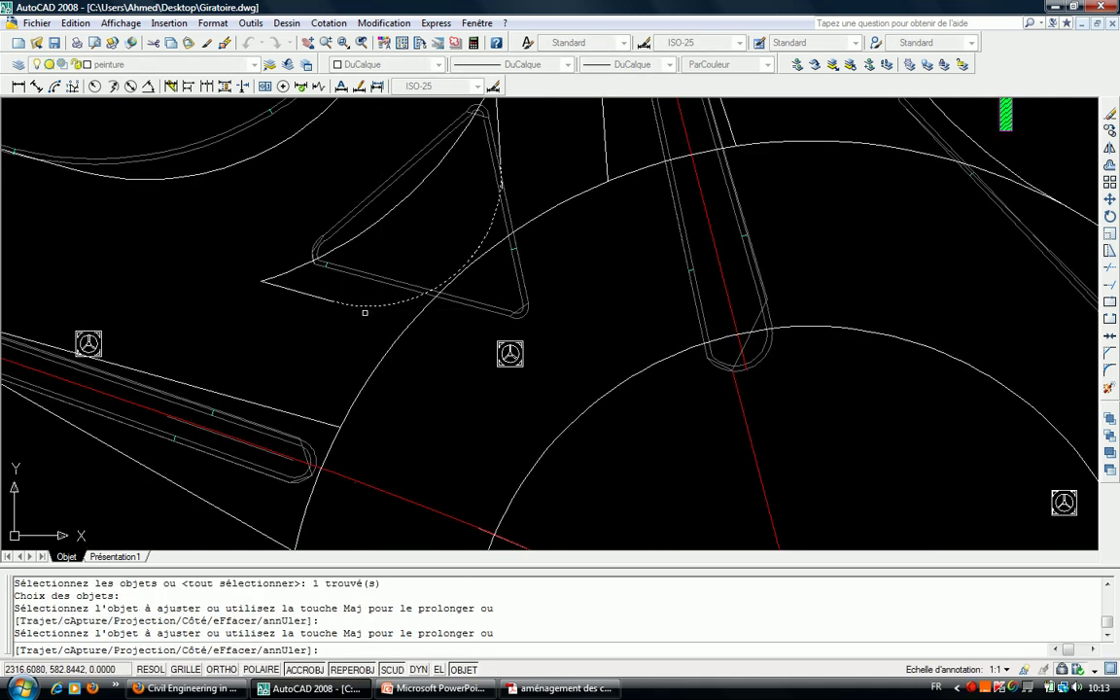
scroll(364, 312, "down", 3)
key("Escape")
key("Escape")
scroll(406, 300, "up", 1)
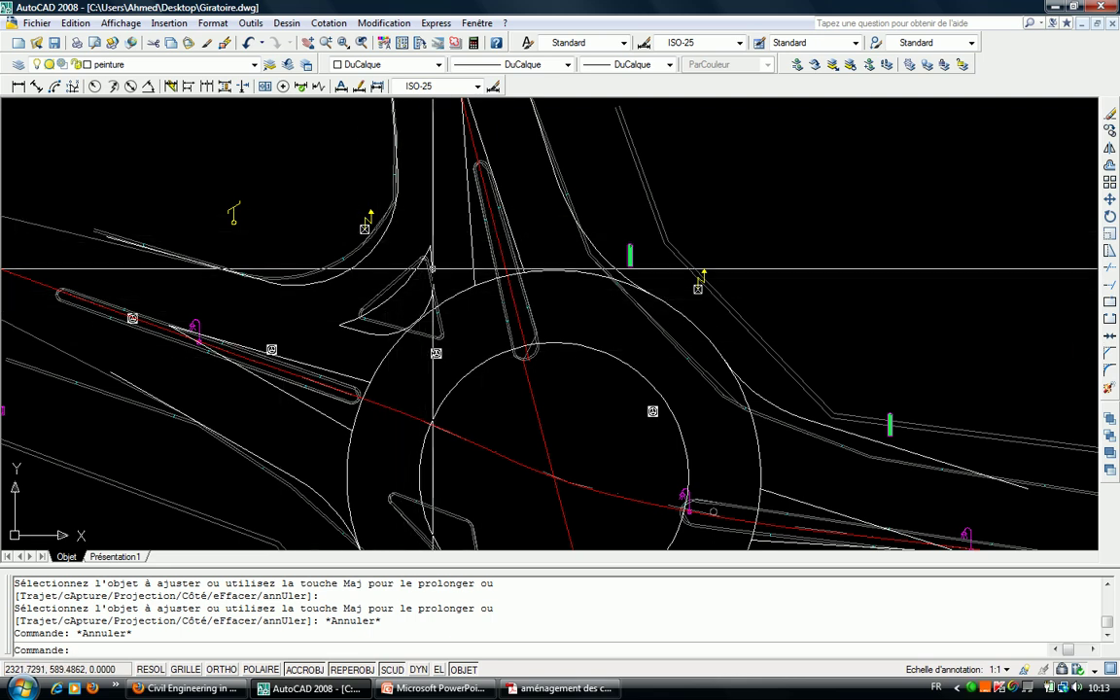
Erase the old south-west approach curb arc after abandoning a move of it.
mouse_move(408, 342)
middle_mouse_down()
mouse_move(412, 250)
mouse_move(424, 281)
mouse_move(433, 224)
middle_mouse_up()
scroll(400, 175, "up", 2)
scroll(399, 175, "down", 2)
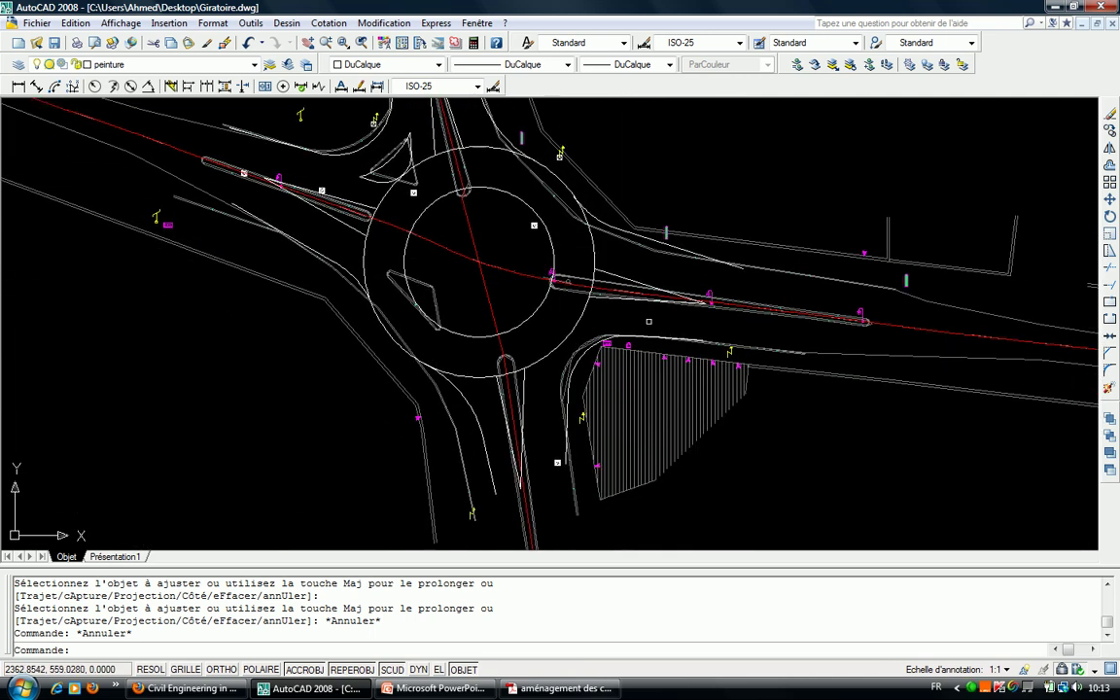
scroll(408, 321, "up", 2)
scroll(408, 342, "up", 1)
scroll(410, 373, "up", 1)
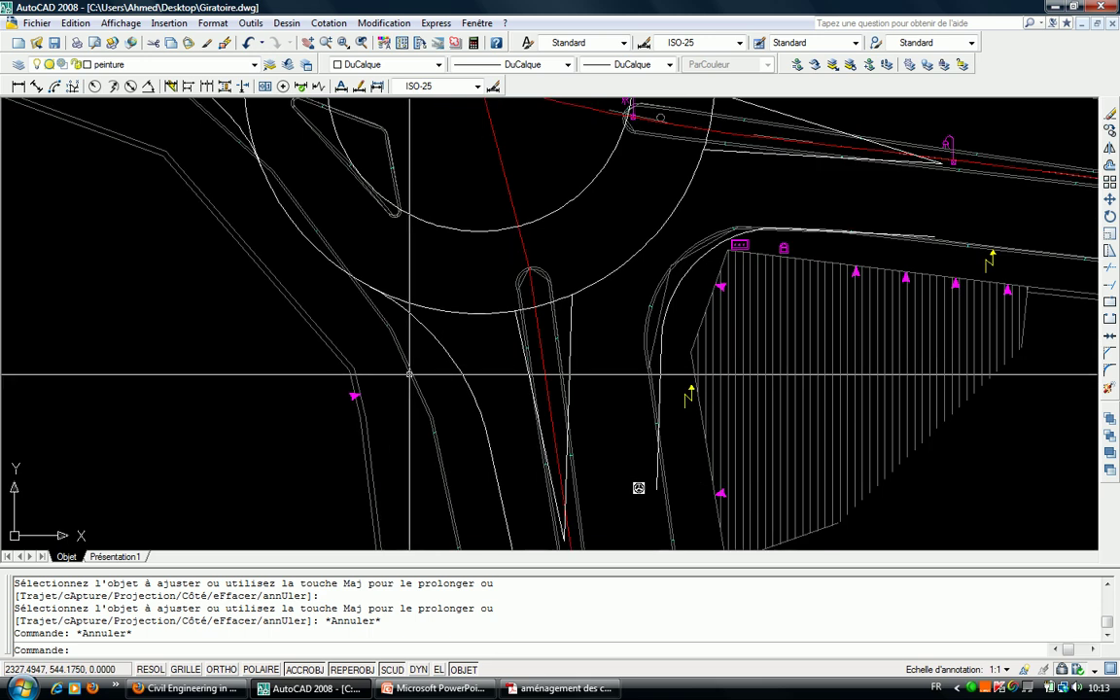
middle_click_drag(408, 373, 400, 240)
left_click(485, 338)
type("dp")
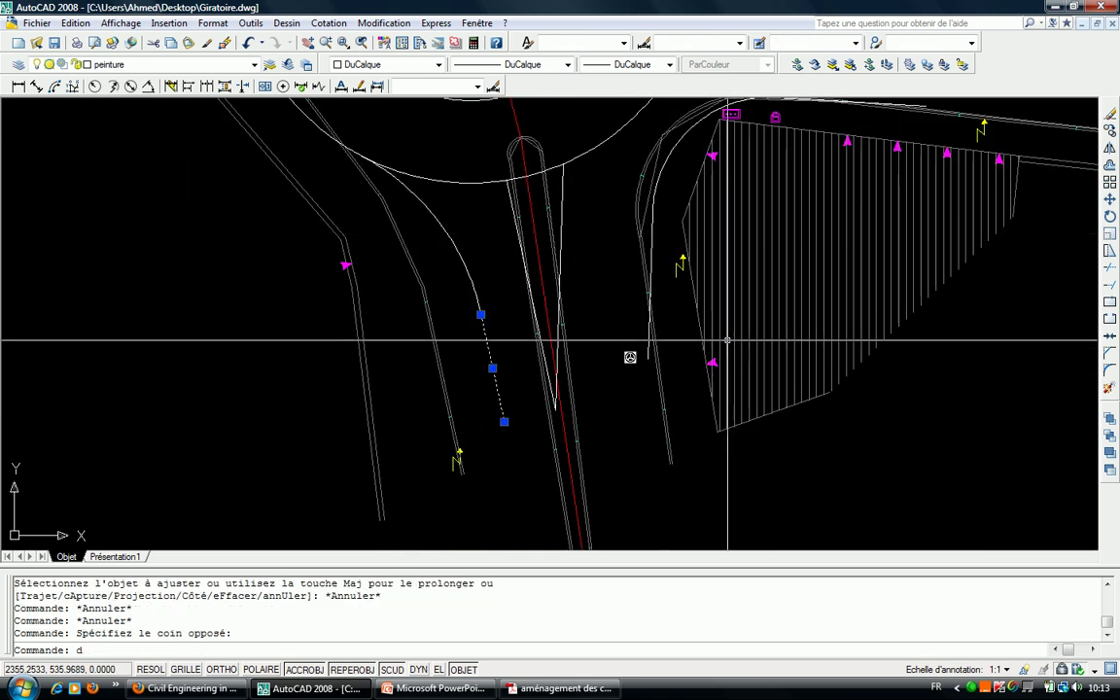
key("Return")
left_click(986, 380)
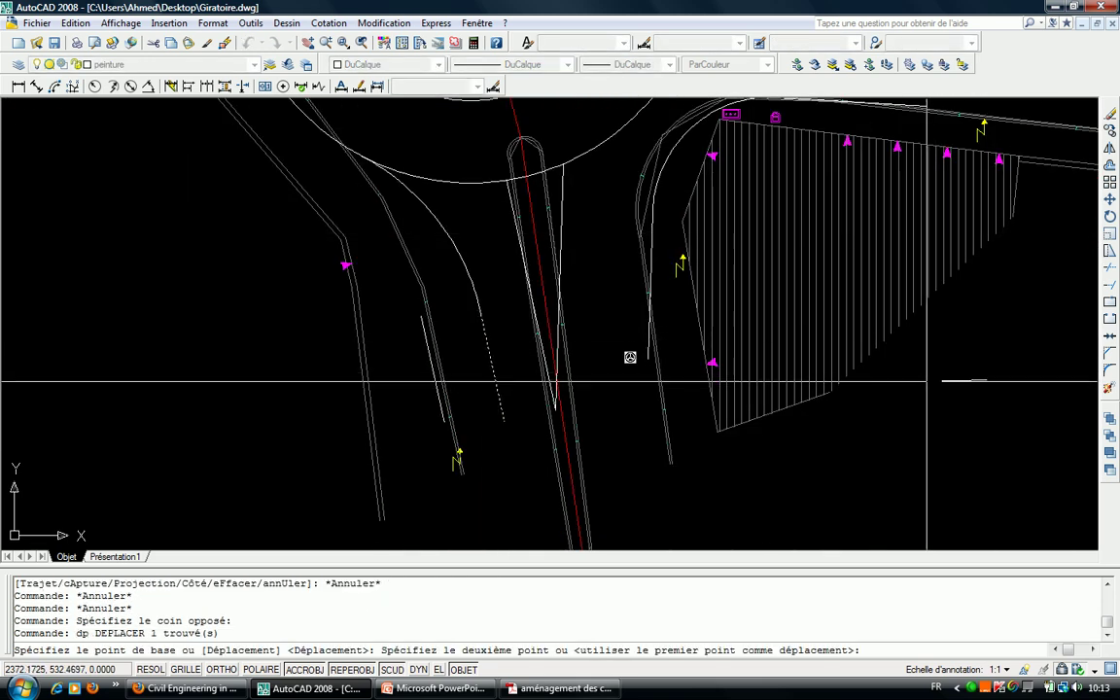
key("Escape")
left_click(434, 243)
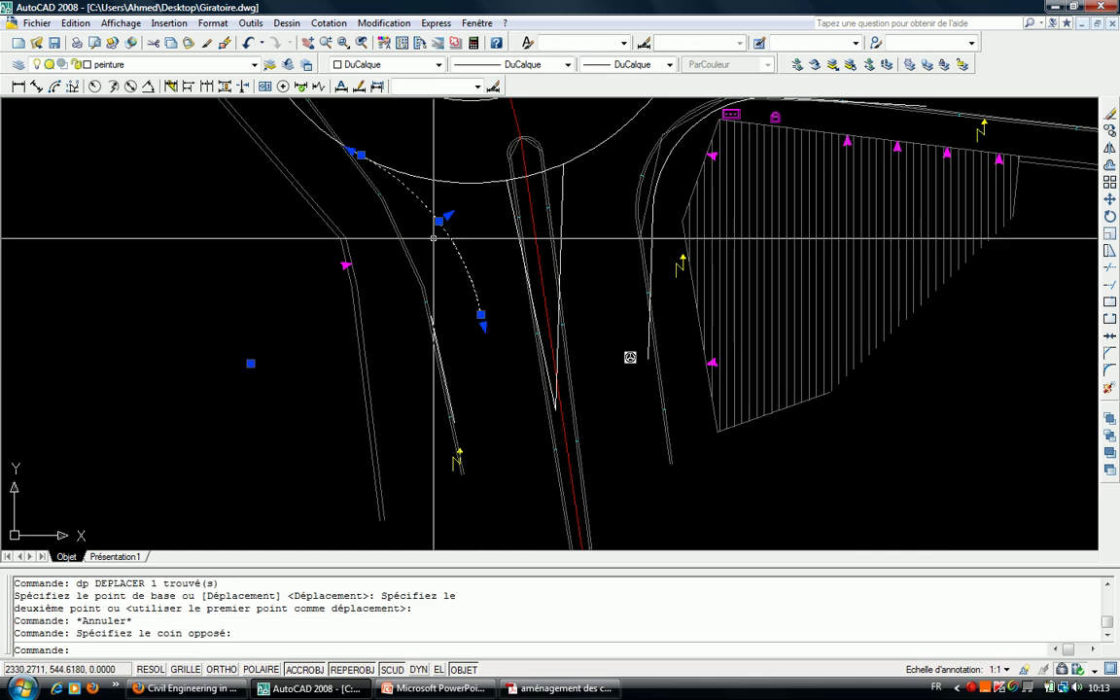
key("Delete")
Draw a radius 20 circle tangent to both road edges with the CERCLE ttr option.
type("c")
key("Return")
type("ttr")
key("Return")
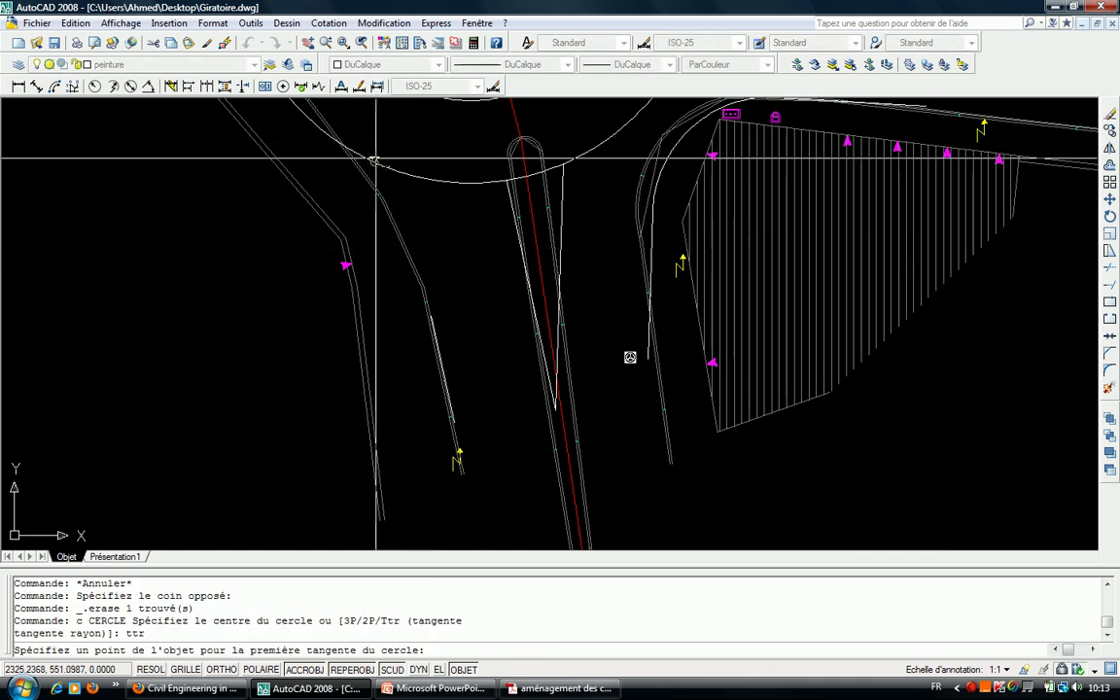
left_click(375, 163)
scroll(445, 319, "up", 5)
scroll(408, 369, "up", 3)
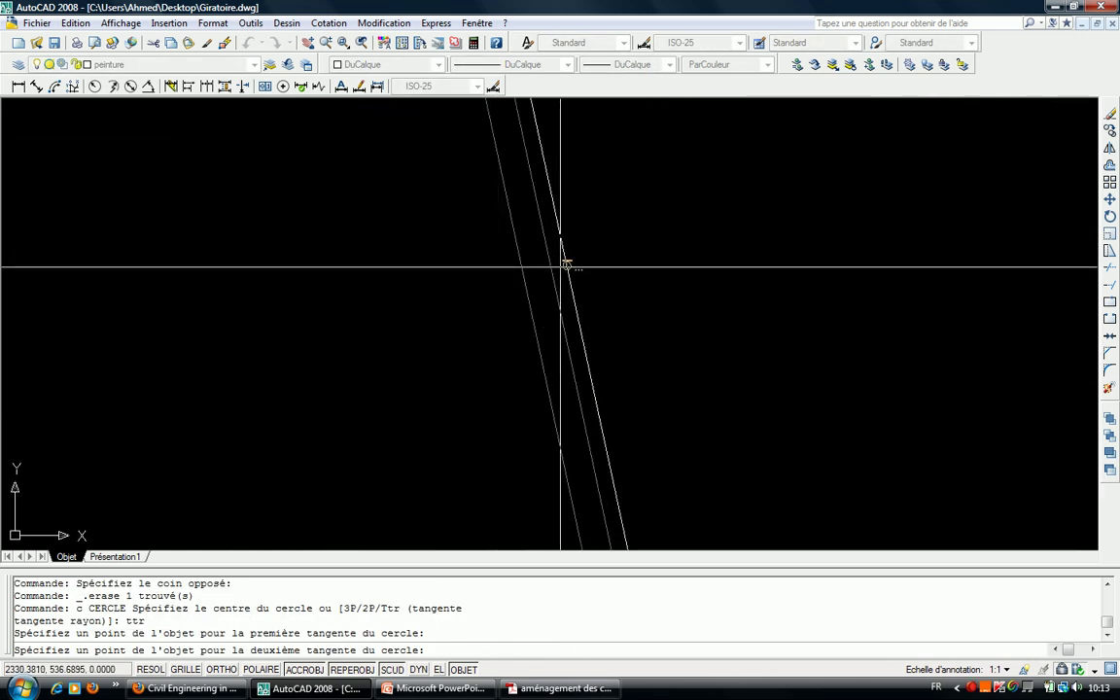
left_click(560, 266)
type("0")
key("Return")
scroll(560, 266, "up", 2)
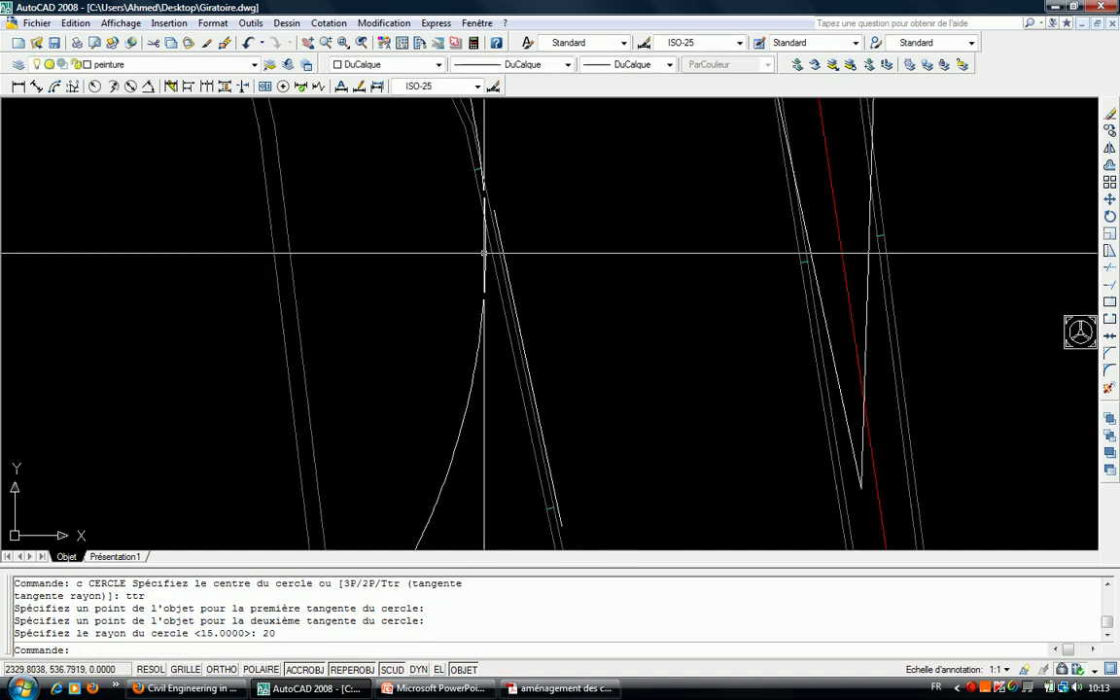
scroll(467, 292, "up", 2)
Try extending lines to the arc as boundary, then cancel the extend.
key("Escape")
key("Escape")
key("Return")
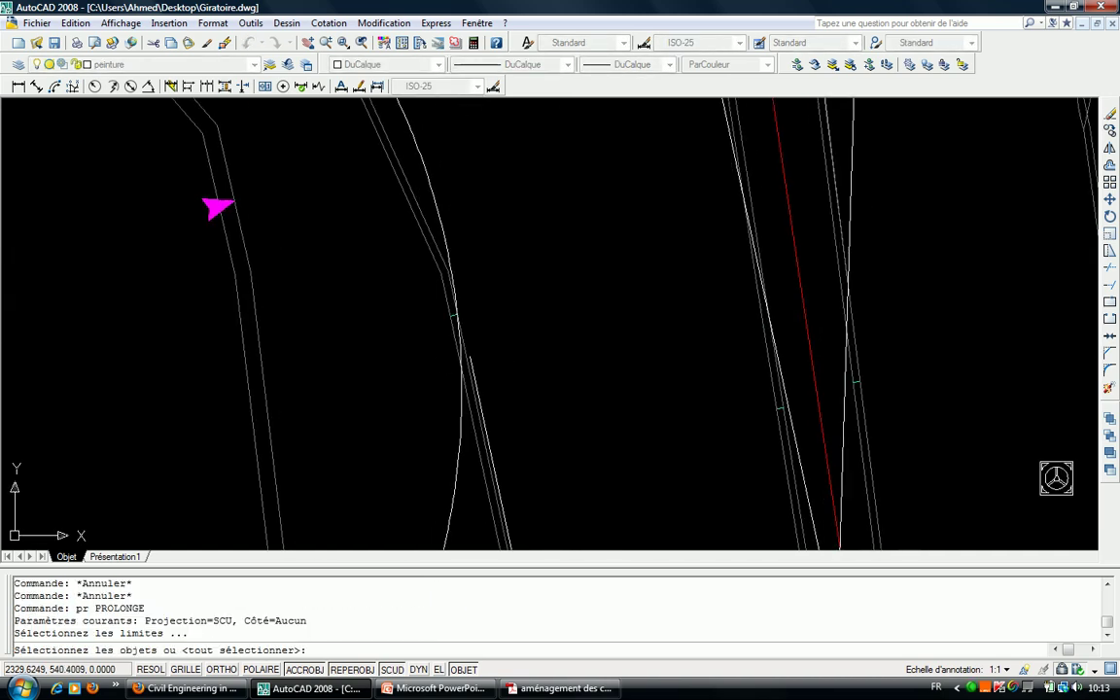
left_click(432, 192)
key("Return")
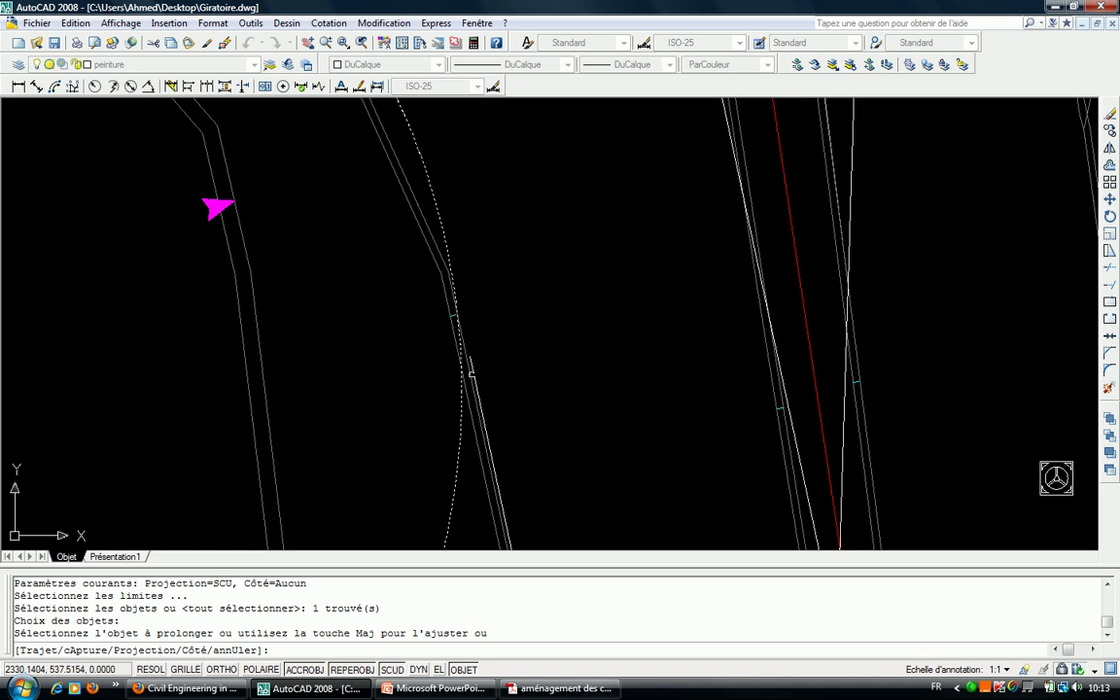
scroll(471, 360, "down", 3)
key("Escape")
key("Escape")
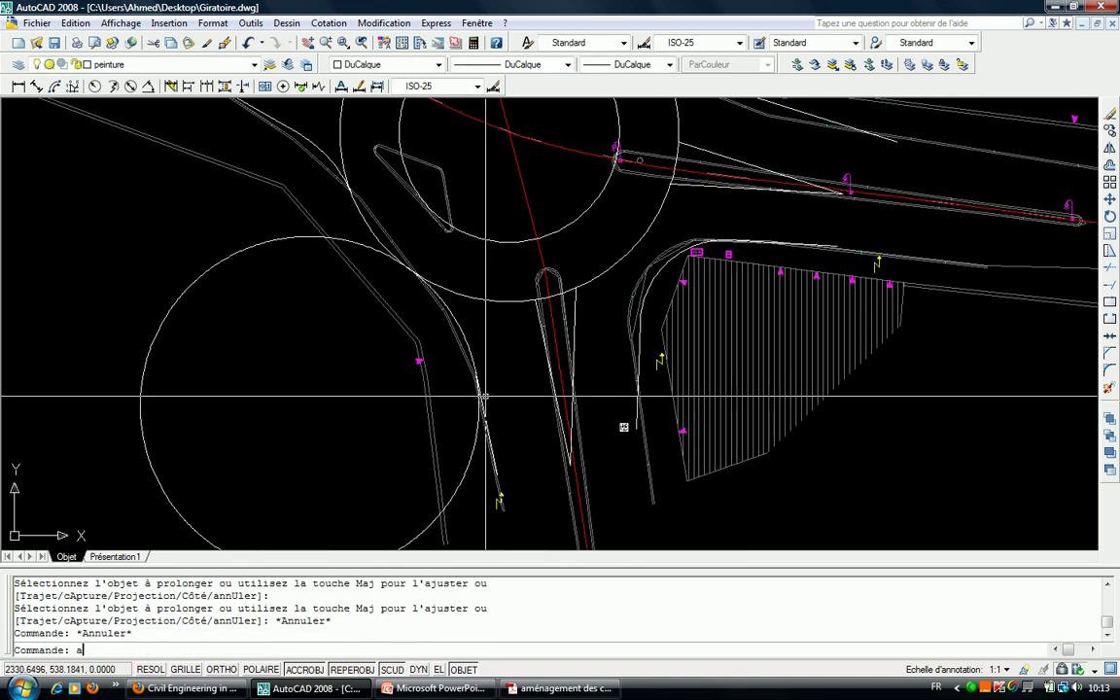
Start AJUSTER with the road edge line and roundabout circle as cutting edges.
type("aj")
key("Return")
left_click_drag(486, 282, 471, 312)
scroll(499, 462, "up", 5)
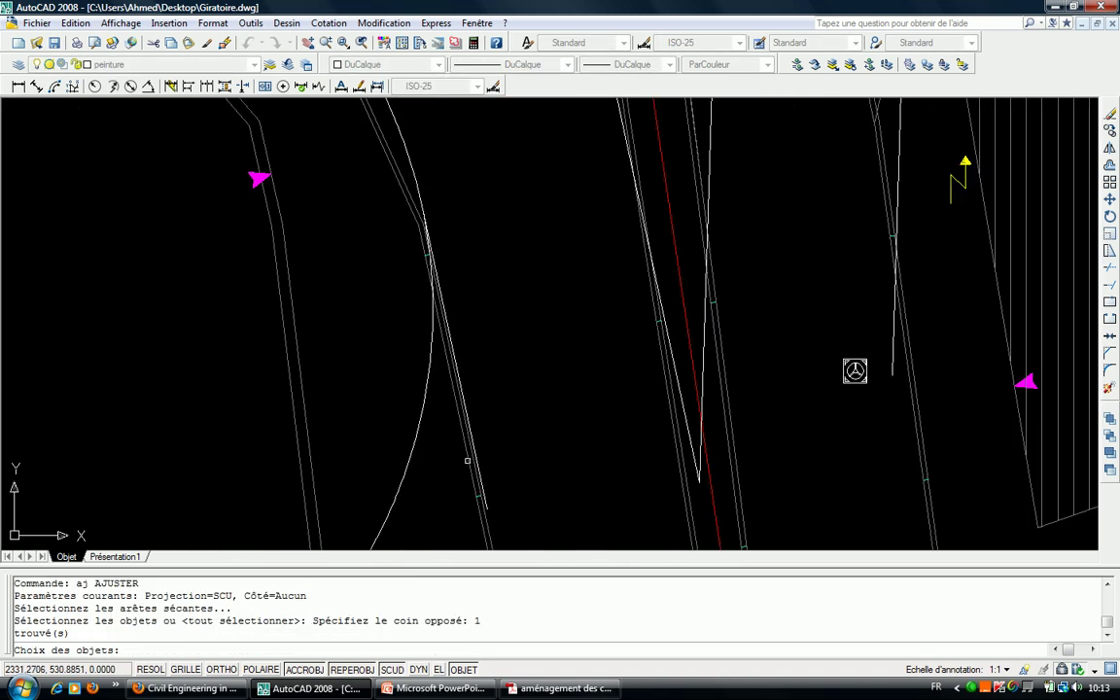
scroll(466, 461, "up", 3)
key("Return")
key("Escape")
key("Return")
left_click(486, 446)
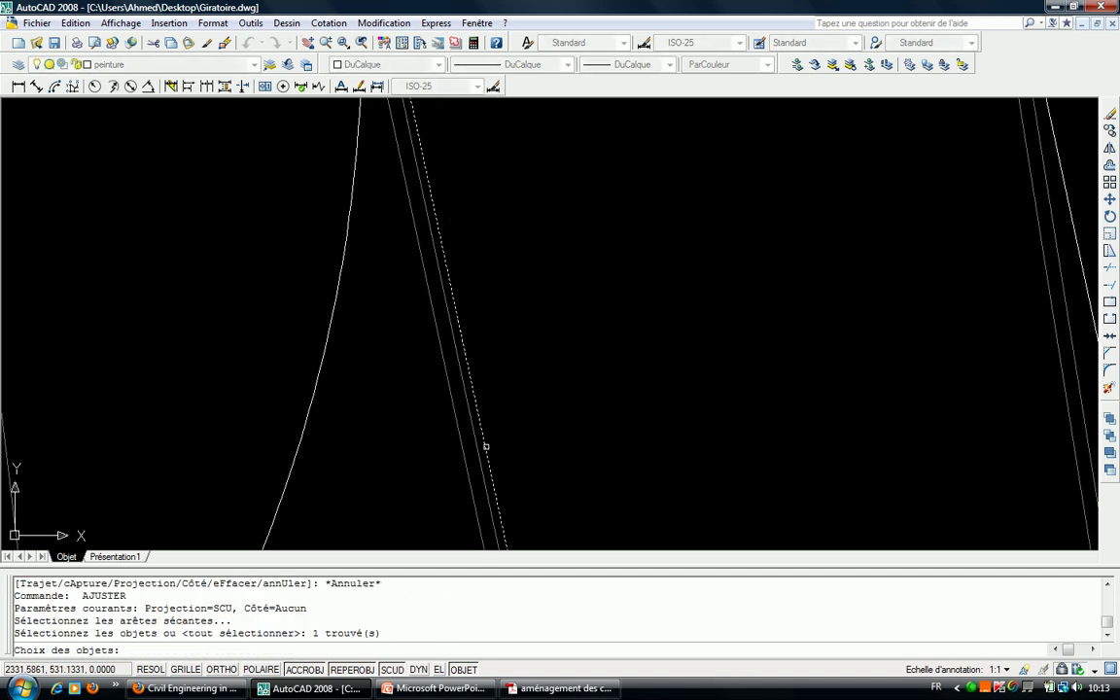
scroll(486, 446, "down", 3)
left_click(469, 233)
key("Return")
Trim away the unwanted part of the new tangent circle.
left_click(289, 243)
left_click(108, 186)
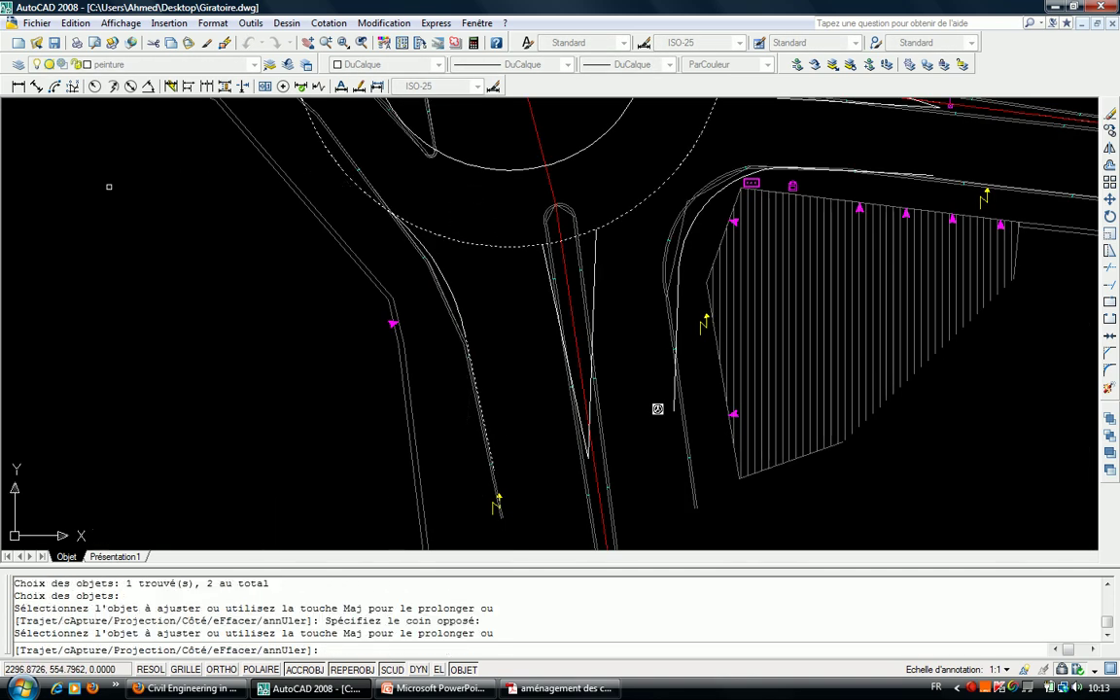
key("Escape")
scroll(407, 243, "down", 5)
scroll(370, 241, "up", 2)
scroll(369, 240, "down", 1)
scroll(418, 292, "up", 1)
middle_click_drag(428, 302, 457, 333)
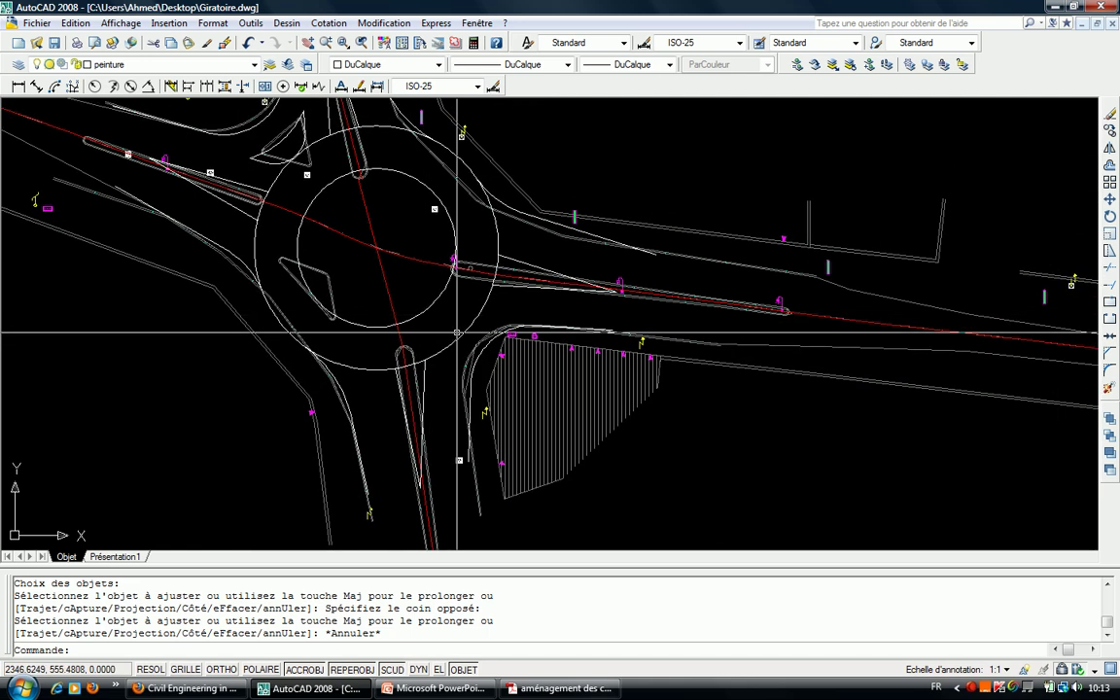
Measure the 7.7680 perpendicular gap between the edges on the right exit road.
scroll(456, 332, "up", 1)
scroll(506, 335, "up", 2)
scroll(600, 341, "up", 2)
scroll(539, 347, "up", 1)
middle_click_drag(539, 347, 560, 393)
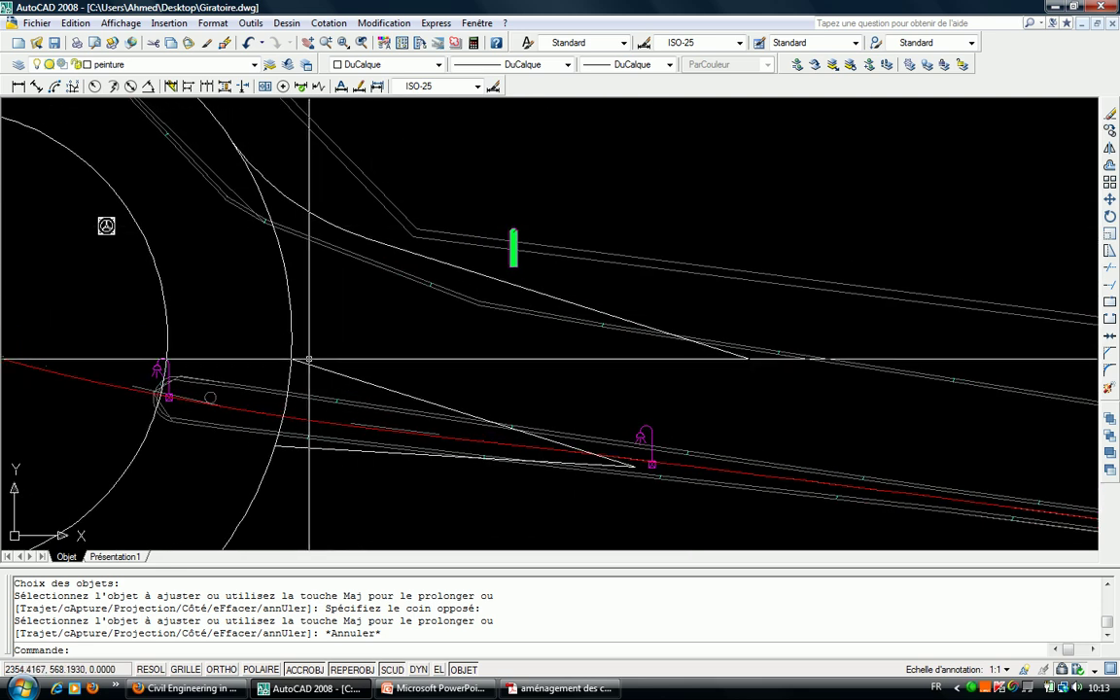
key("Escape")
key("Escape")
type("i")
key("Return")
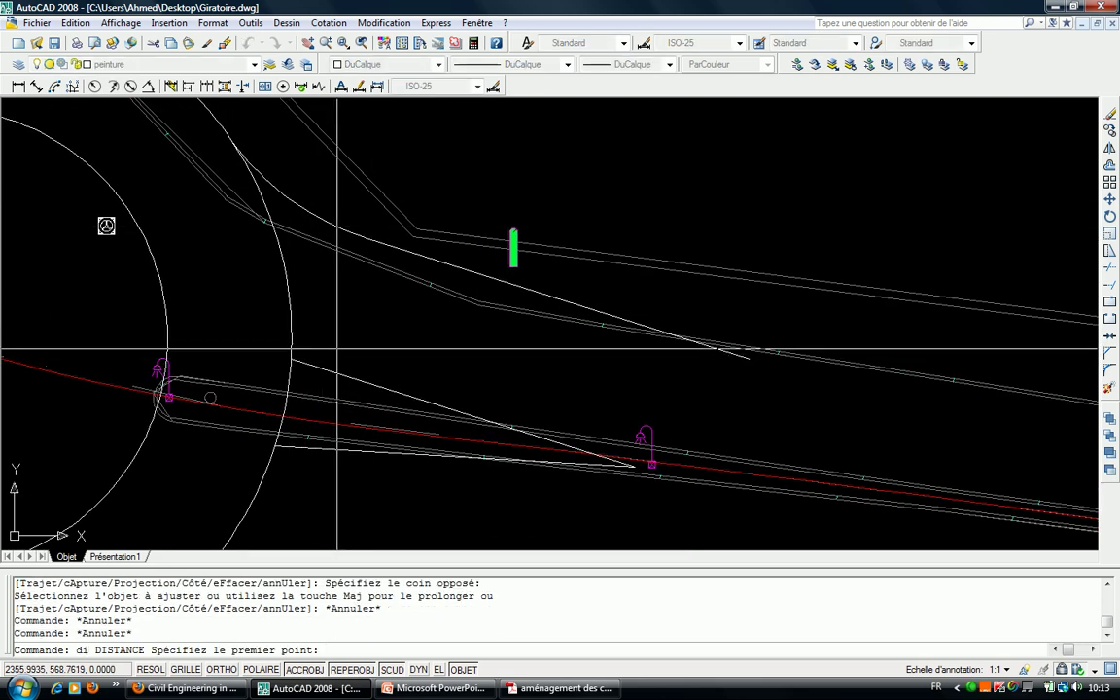
type("ro")
key("space")
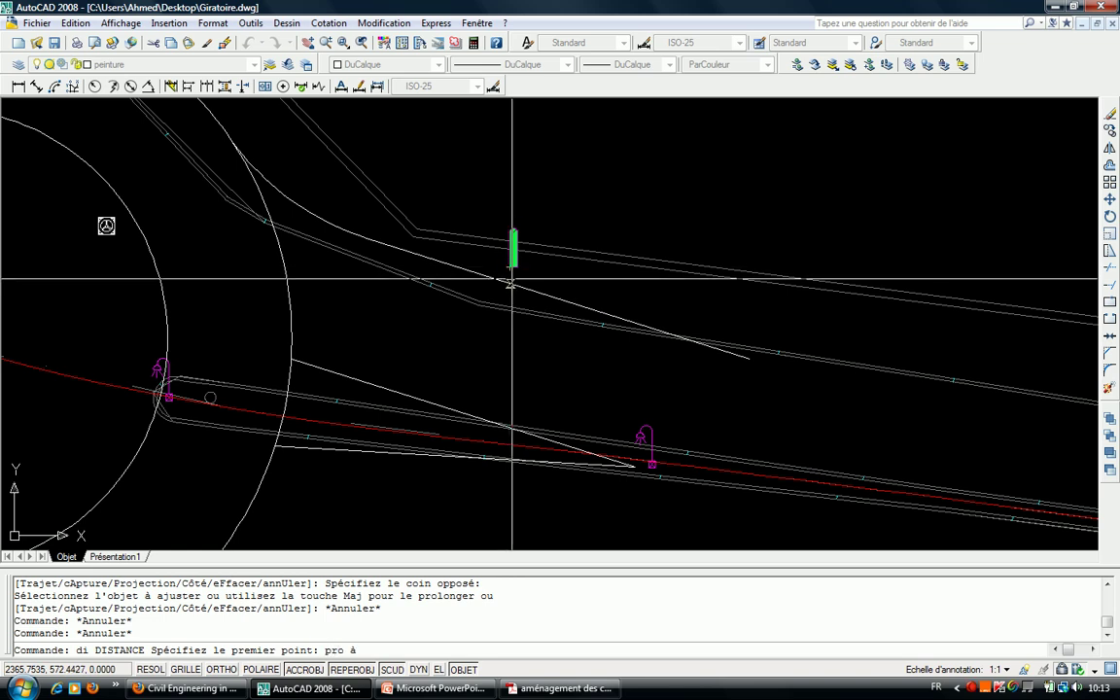
type("r")
key("space")
left_click(459, 403)
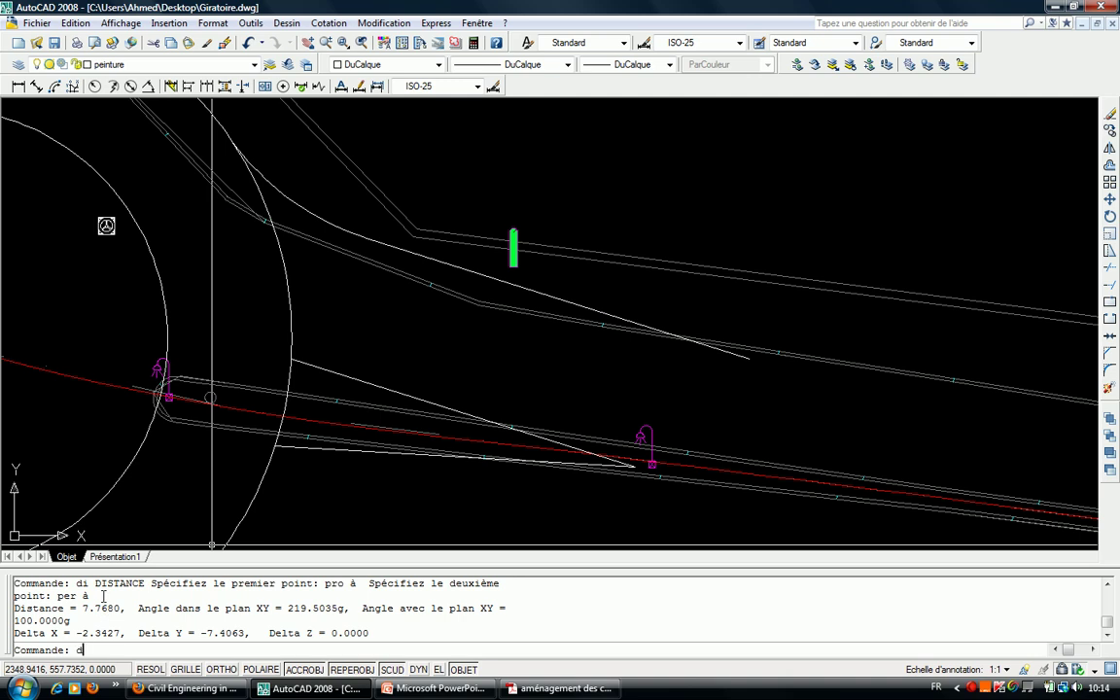
Offset the curve by 7.768 to the chosen side.
type("c")
key("Return")
type("8")
key("Return")
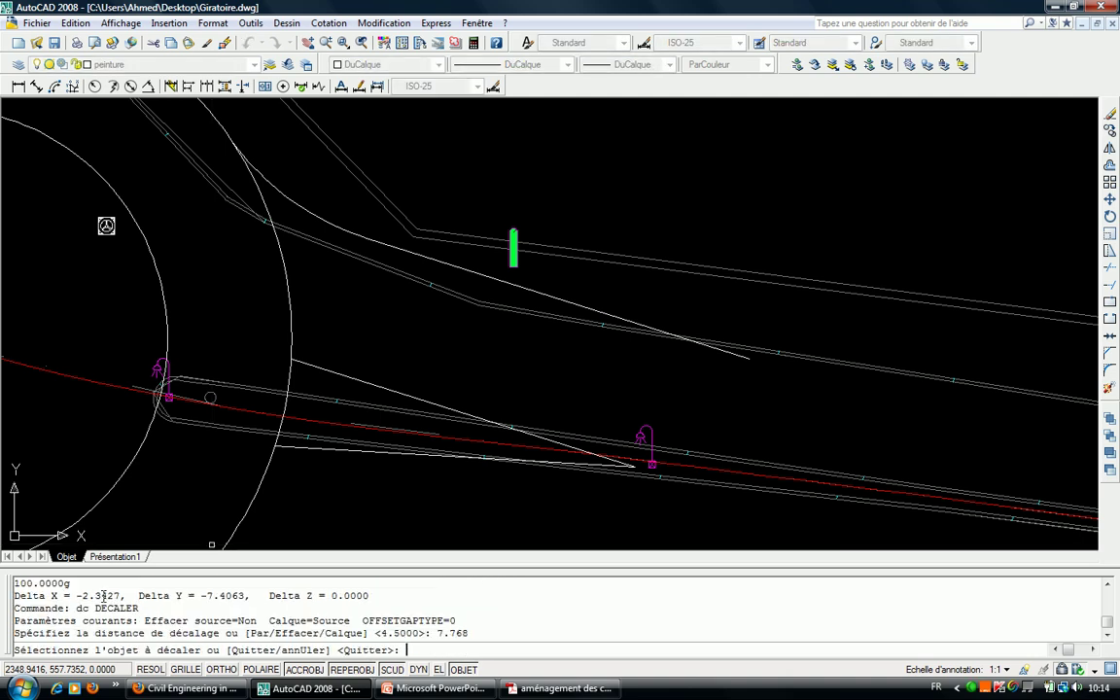
left_click(313, 213)
left_click(306, 234)
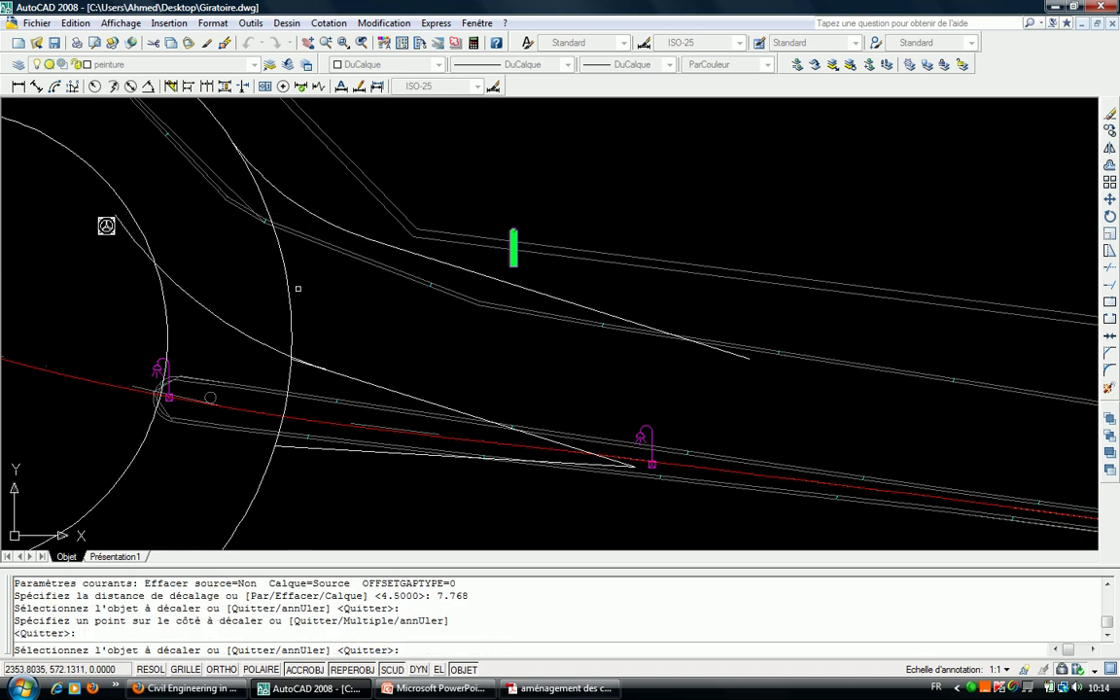
scroll(296, 345, "up", 3)
scroll(296, 350, "up", 3)
key("Escape")
Trim the offset line's overlapping ends against the curve.
type("aj")
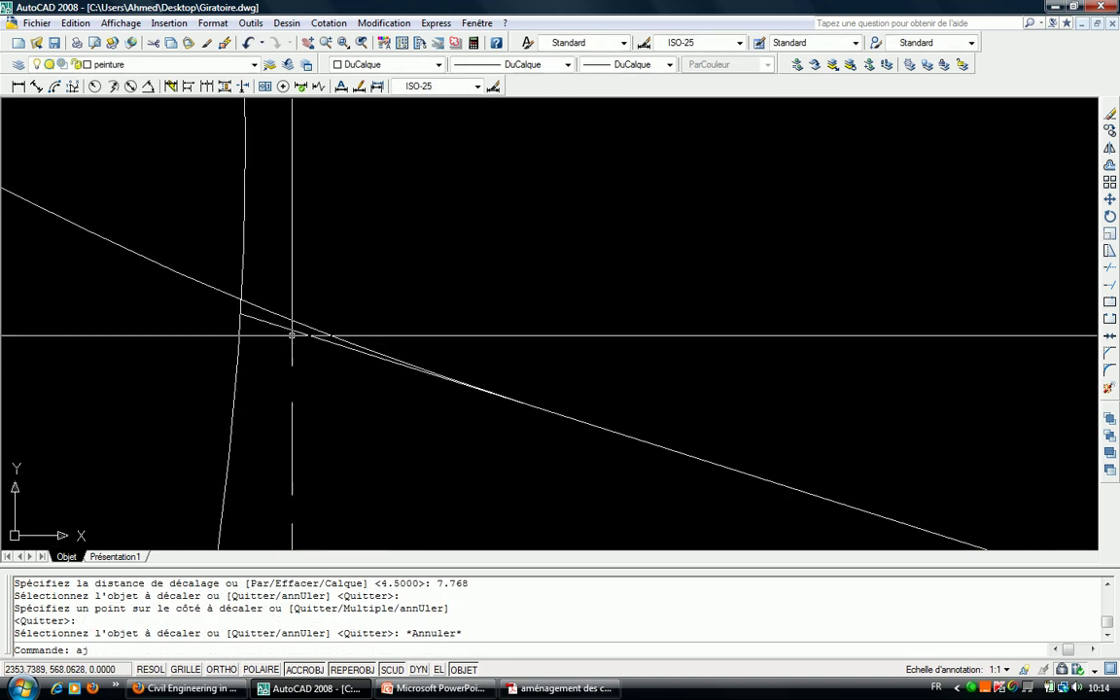
key("Return")
left_click(279, 317)
key("Return")
left_click(262, 328)
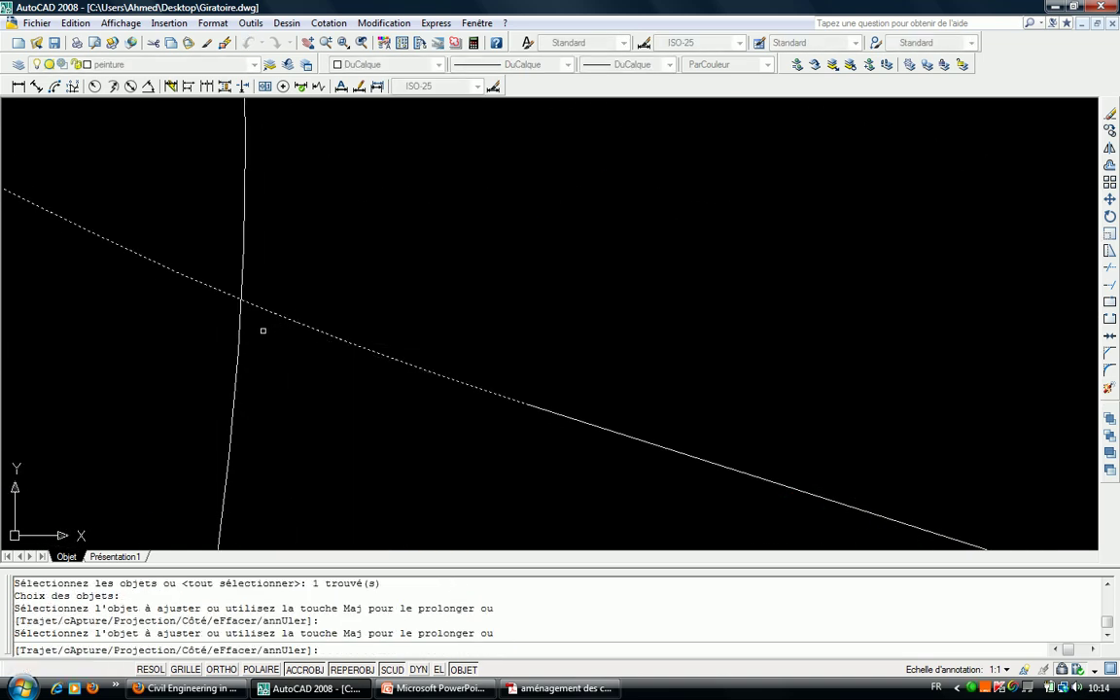
key("Escape")
key("Return")
left_click(243, 273)
key("Return")
left_click(209, 264)
left_click(190, 284)
scroll(298, 271, "down", 5)
scroll(300, 349, "up", 4)
key("Escape")
key("Escape")
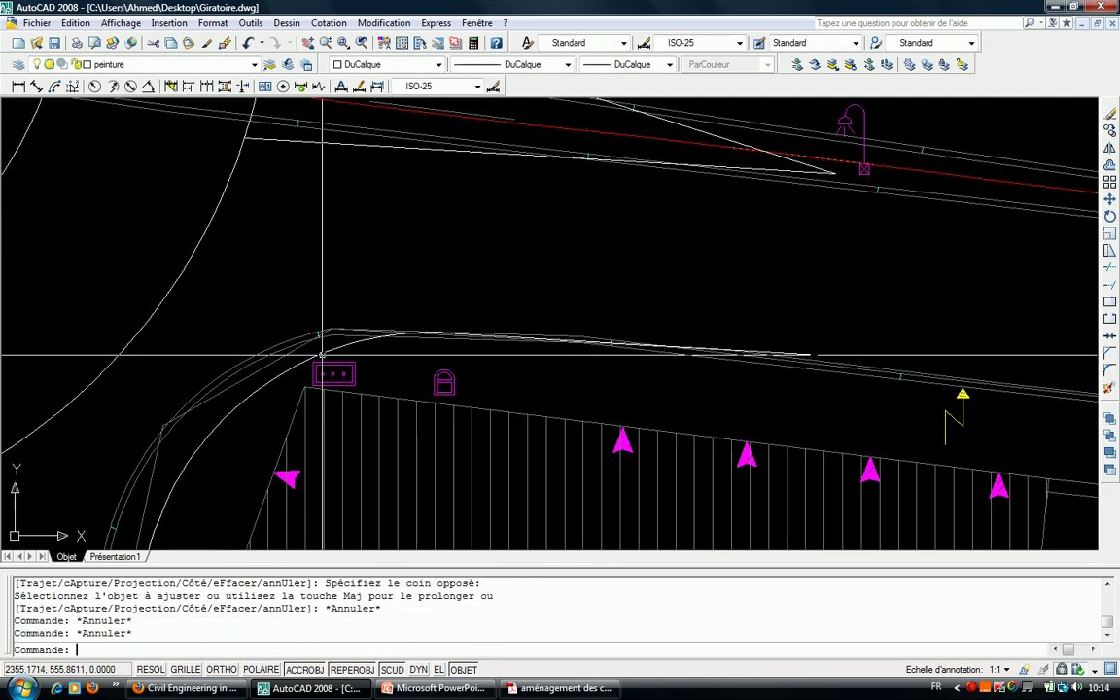
Measure the 6.2465 perpendicular distance to the lower curb line.
type("di")
key("Return")
middle_click_drag(762, 380, 546, 384)
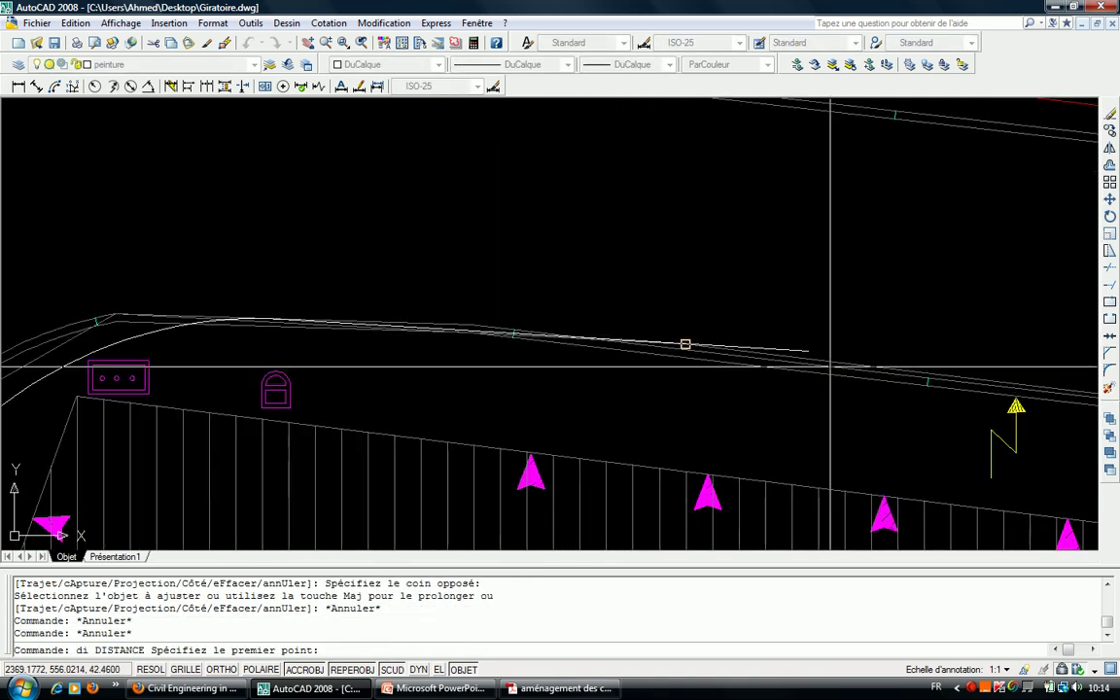
scroll(798, 350, "down", 2)
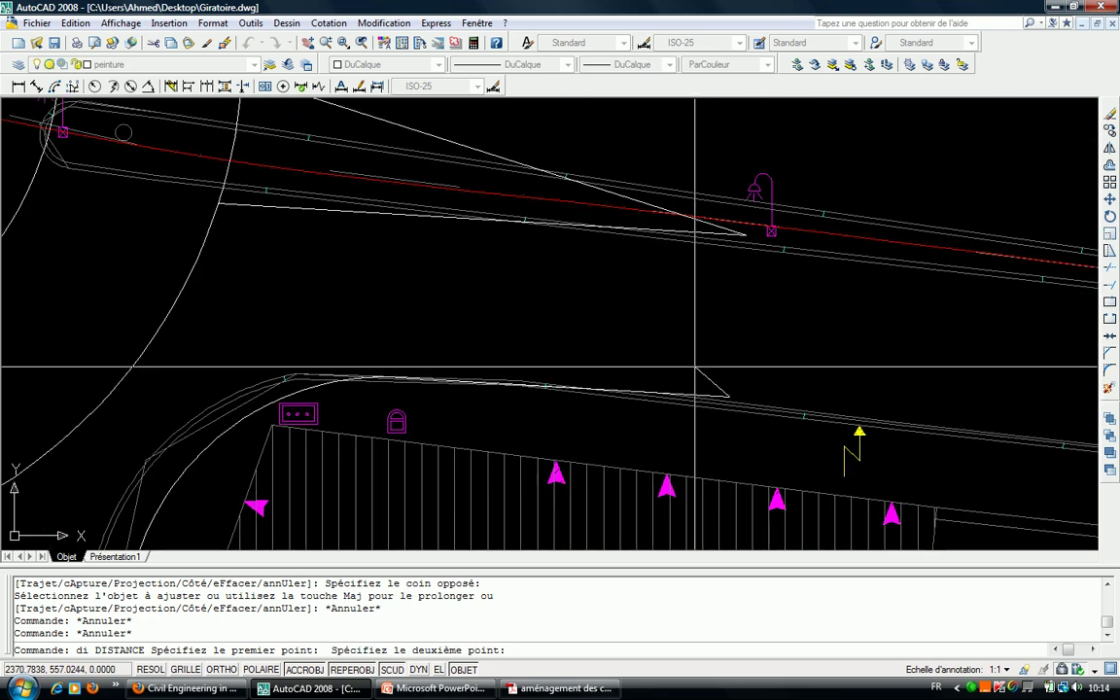
type("per")
key("Return")
scroll(735, 266, "up", 3)
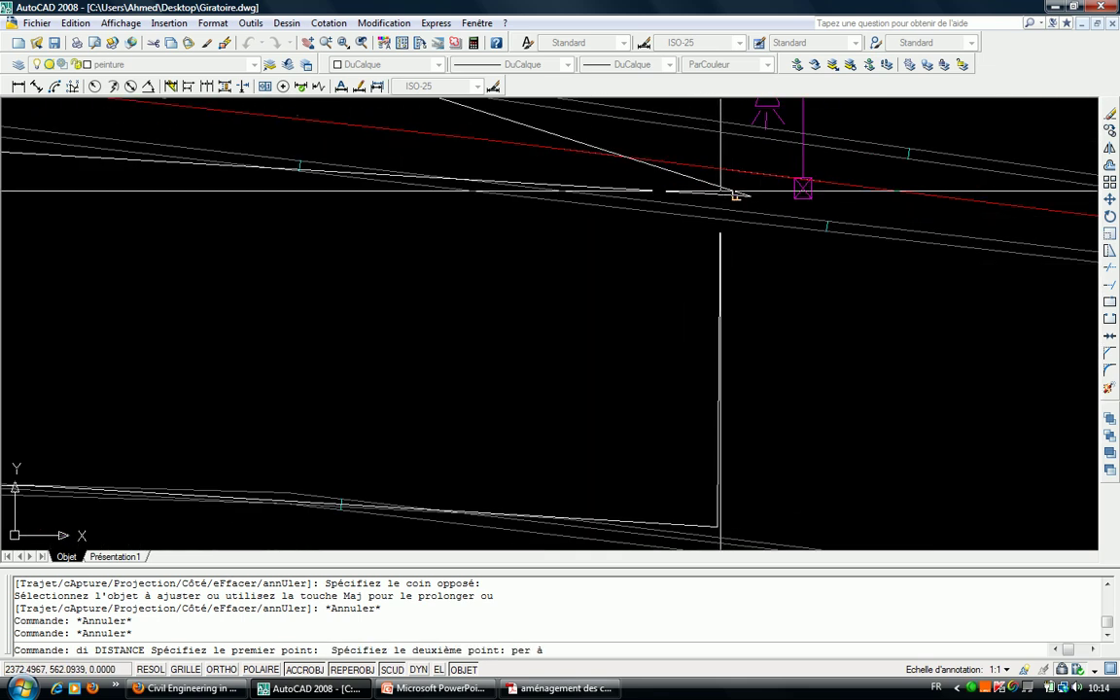
left_click(700, 196)
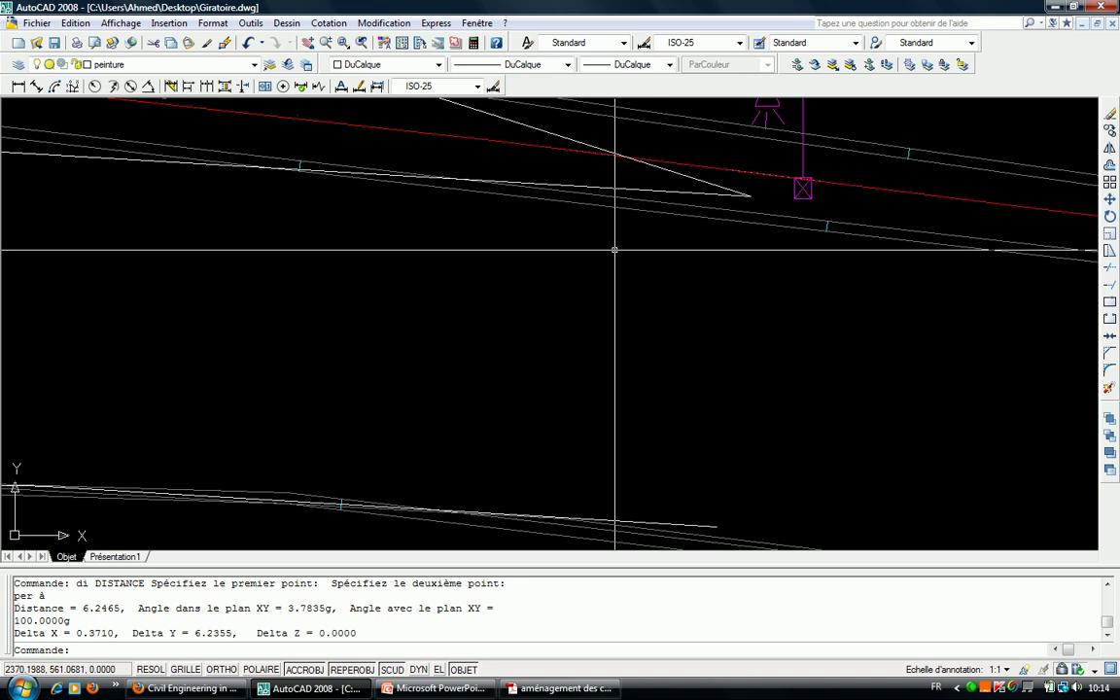
Offset the road edge line 6.2465 toward the approach curb.
type("dc")
key("Return")
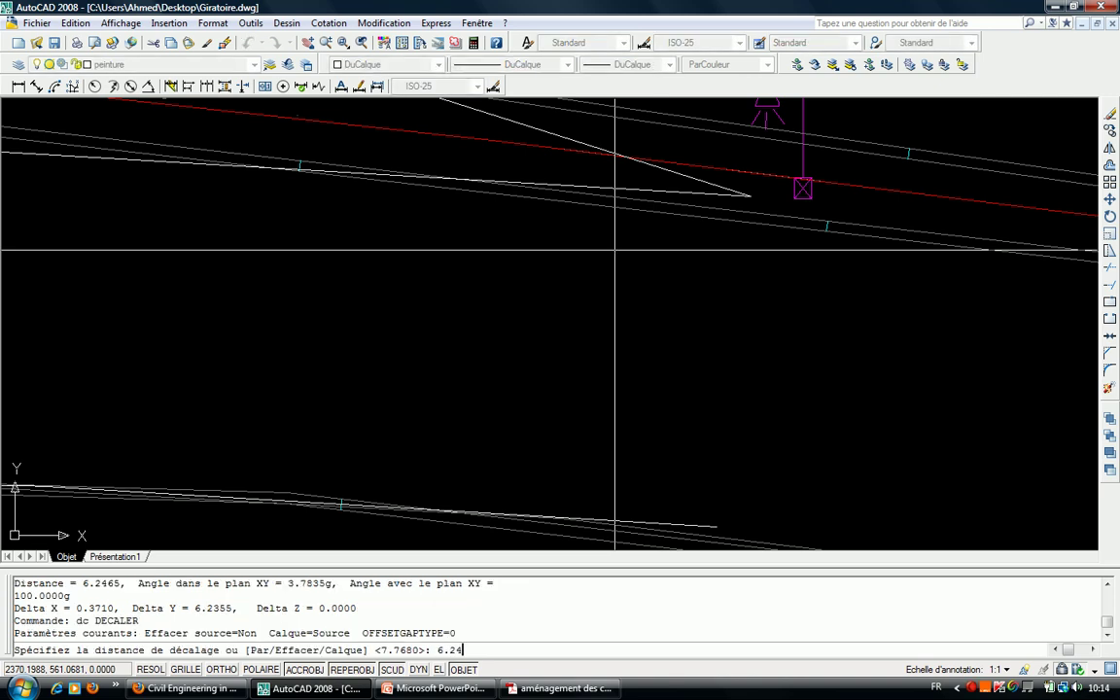
type("65")
key("Return")
scroll(544, 259, "down", 3)
scroll(370, 321, "up", 1)
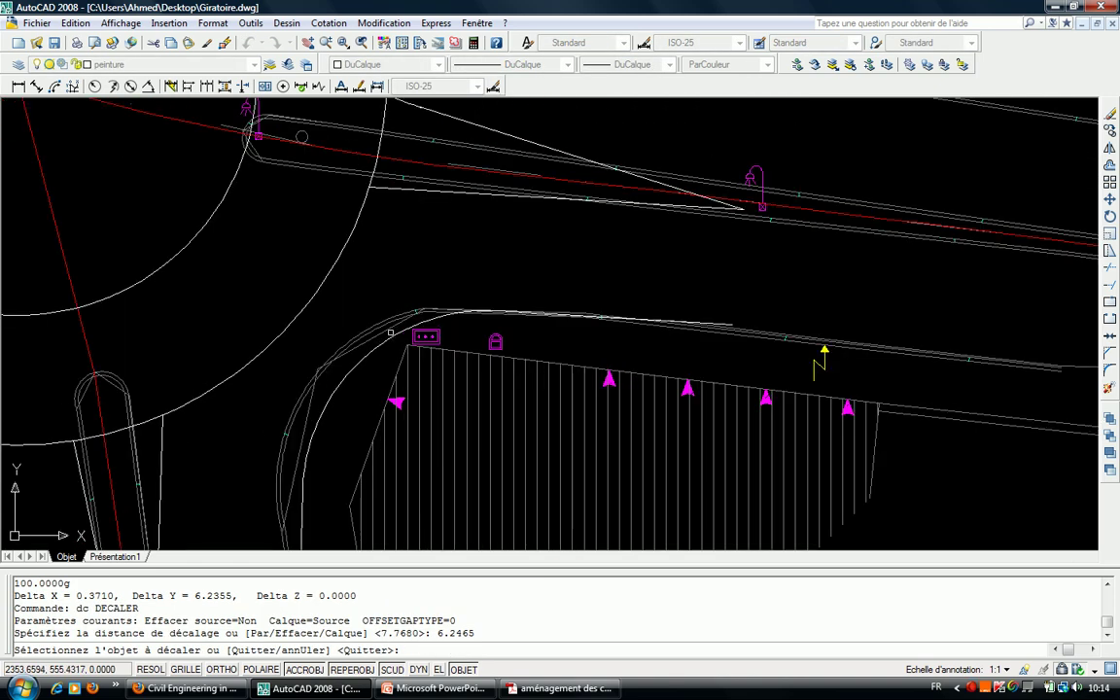
left_click(390, 336)
left_click(384, 195)
scroll(377, 173, "up", 2)
key("Escape")
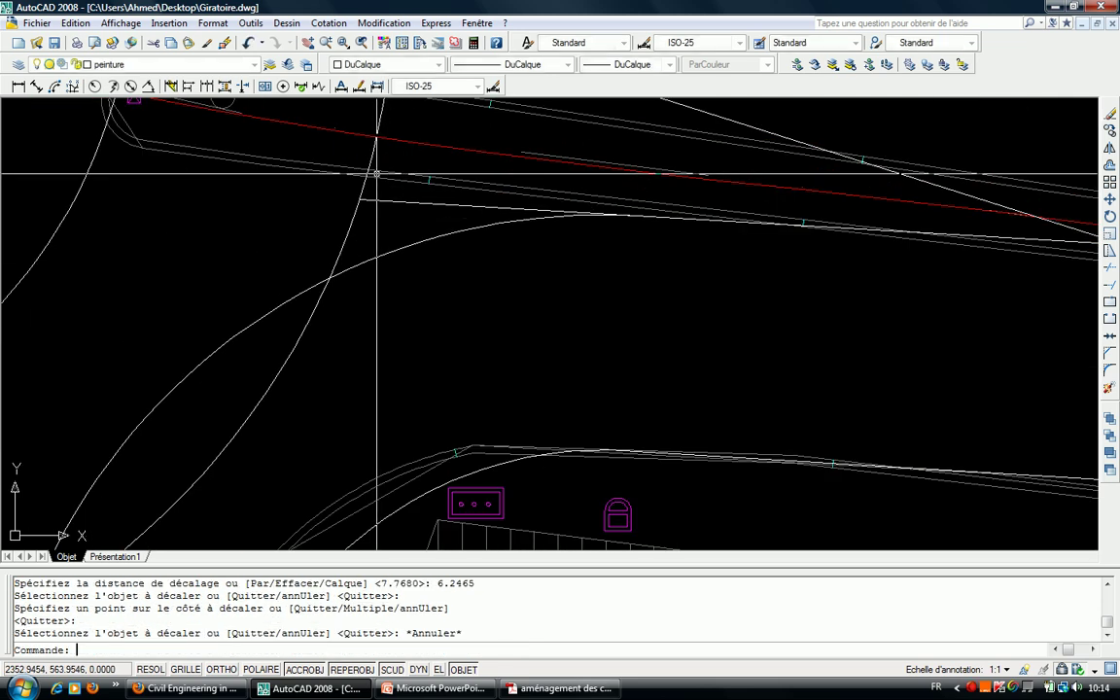
key("Escape")
Trim the new offset line where it overshoots the curb curves.
type("a")
key("Return")
left_click(341, 257)
key("Return")
left_click(321, 284)
key("Escape")
key("Return")
left_click(336, 274)
key("Return")
left_click(385, 197)
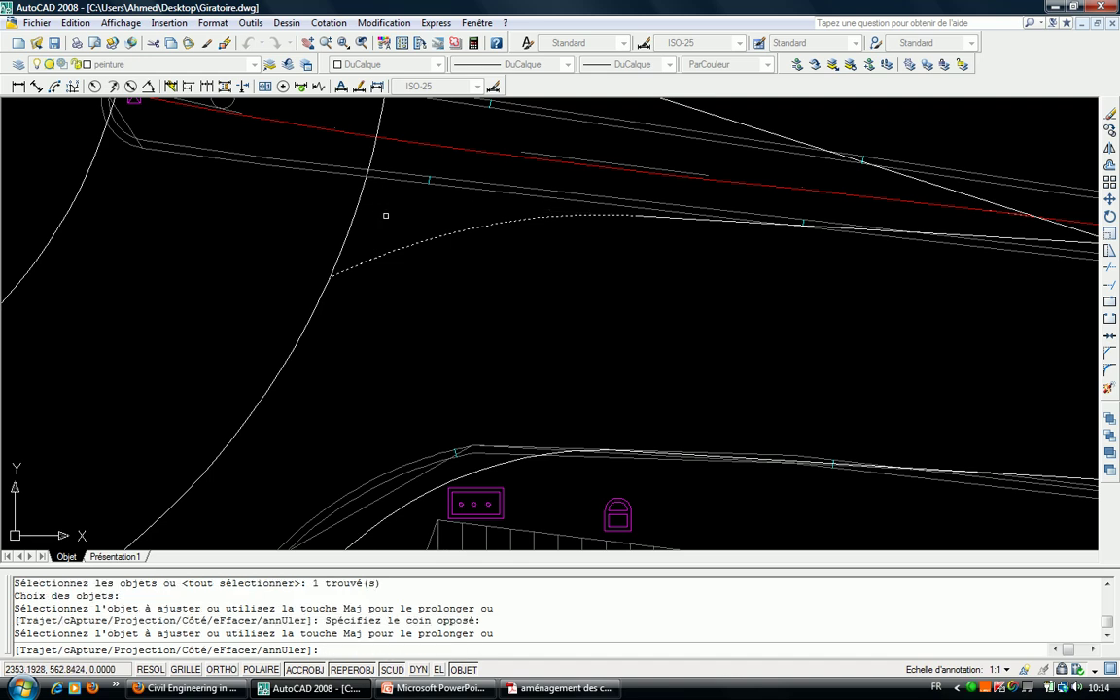
scroll(409, 165, "down", 3)
key("Escape")
key("Escape")
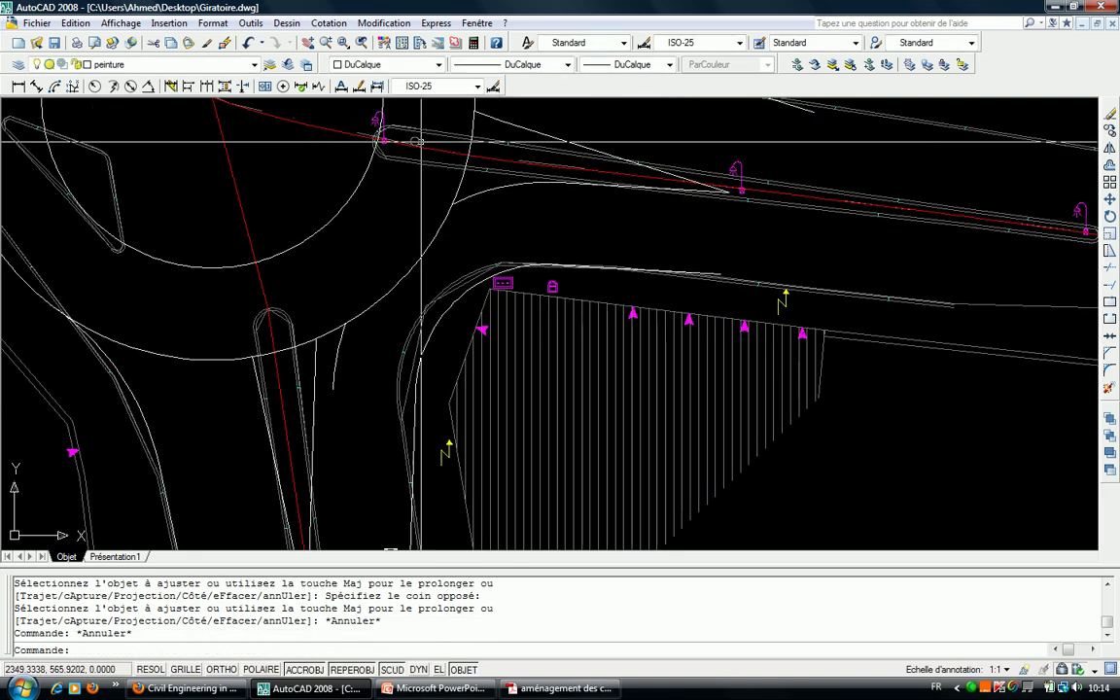
Erase the small arc on the south approach.
scroll(360, 297, "up", 4)
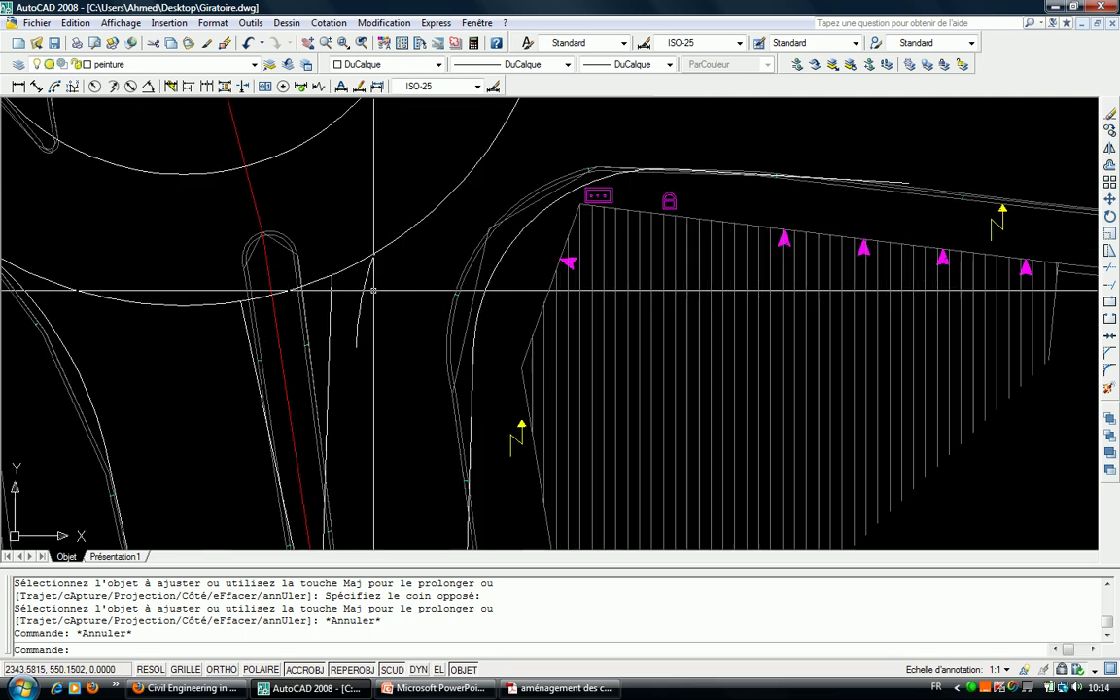
key("Escape")
left_click(359, 297)
left_click(336, 296)
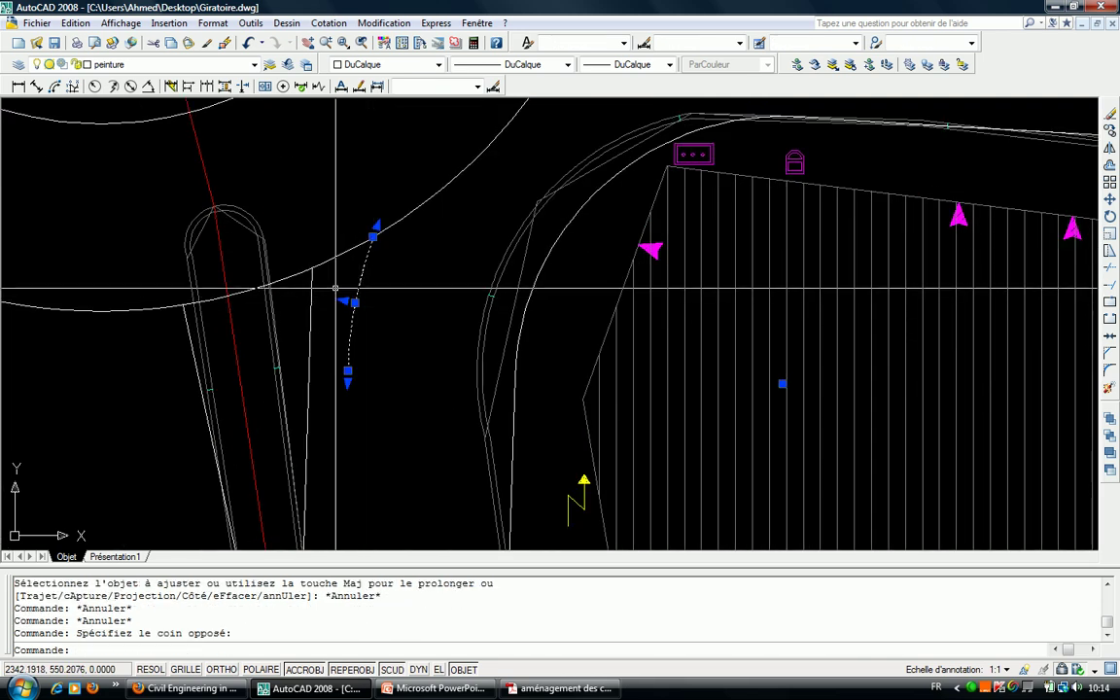
key("Delete")
Measure the perpendicular curb gap with DI, giving 7.6896.
middle_click_drag(336, 289, 384, 188)
type("di")
key("Return")
left_click(561, 278)
type("r")
key("space")
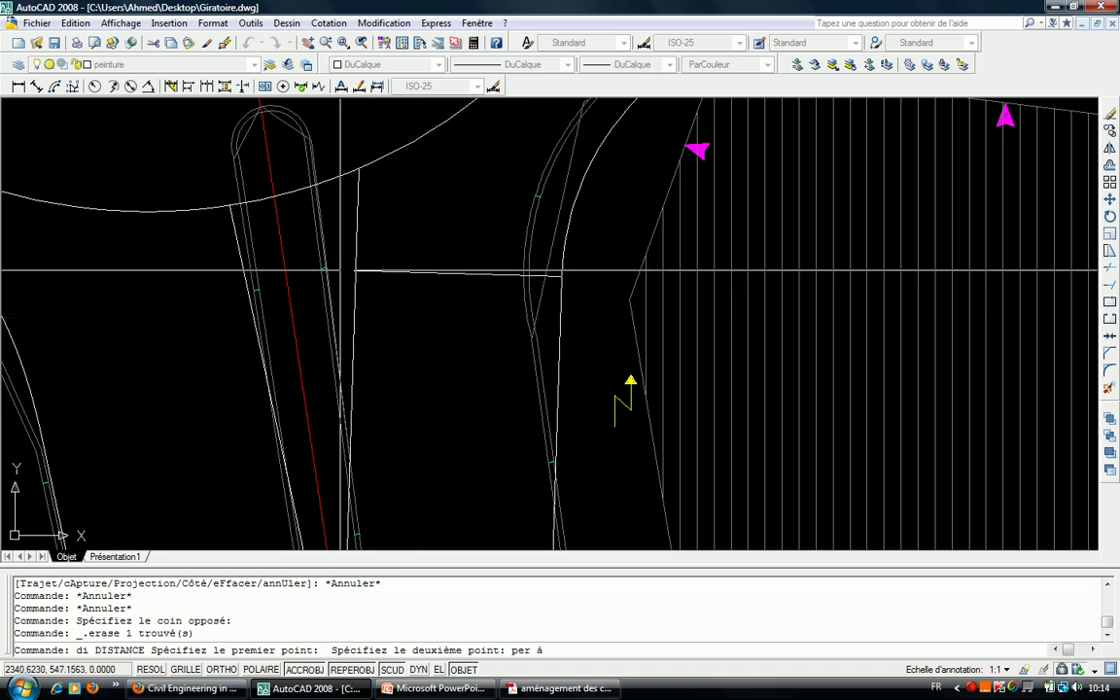
left_click(354, 270)
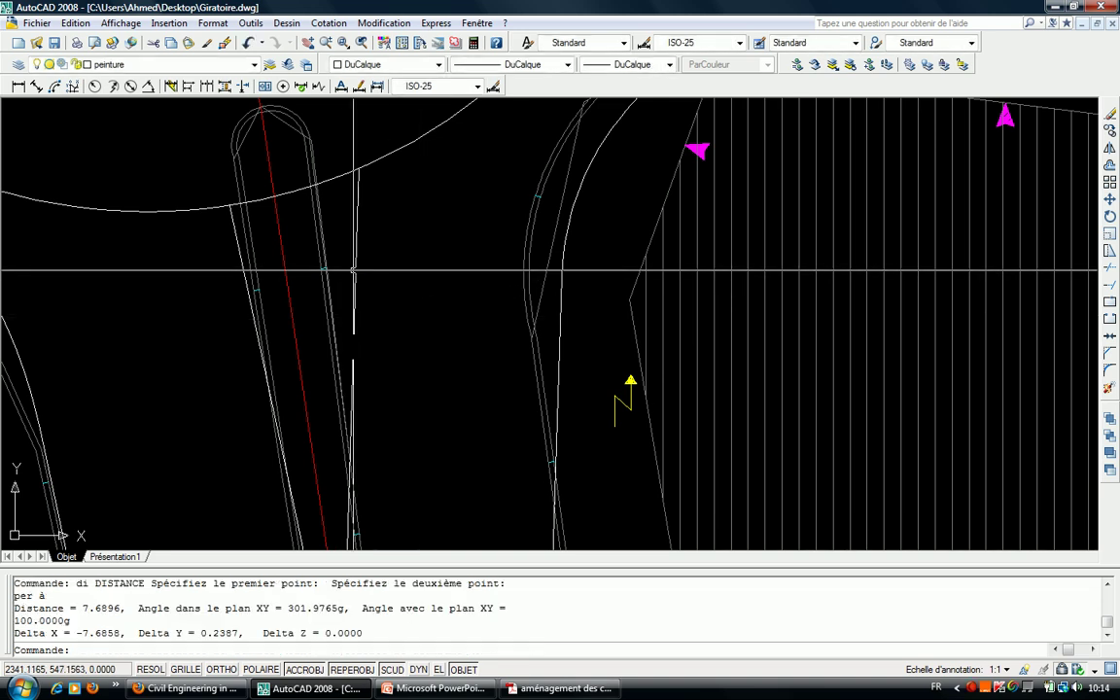
type("dc")
Offset the curb arc by 7.6896 toward the island side.
key("Return")
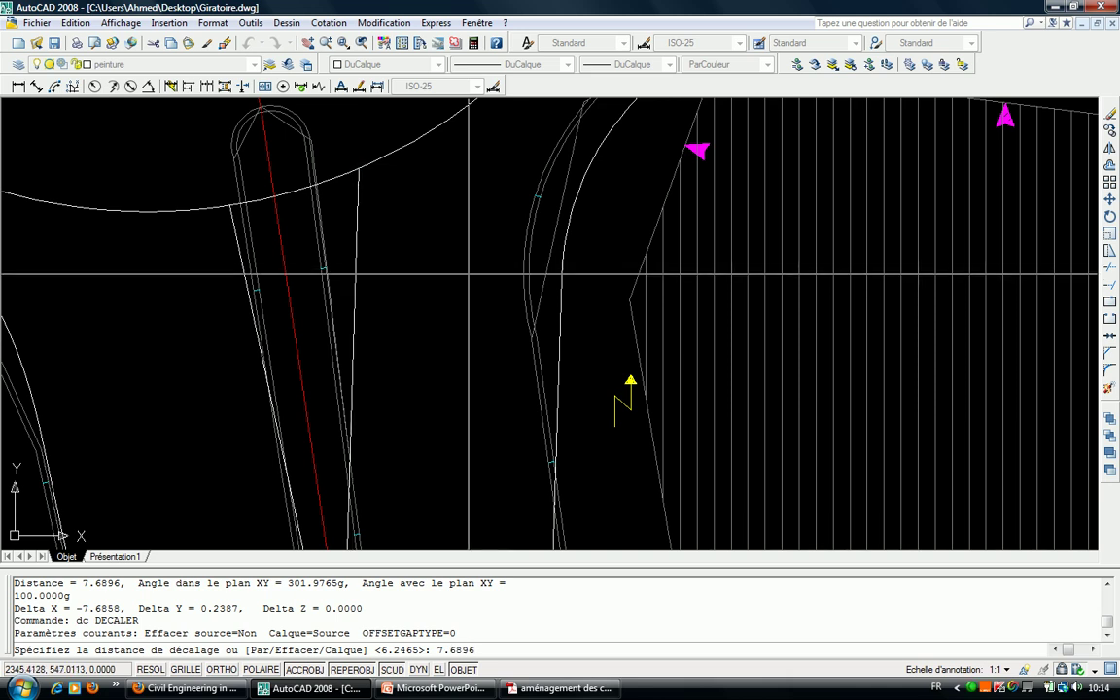
key("Return")
left_click(566, 228)
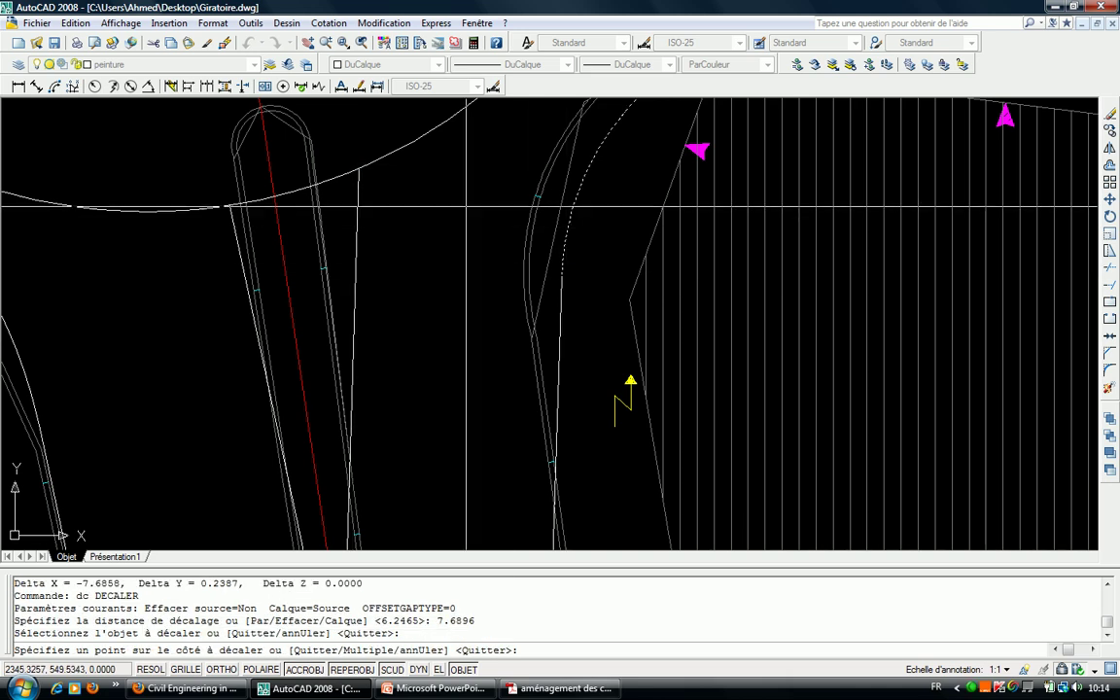
scroll(418, 236, "down", 2)
left_click(418, 236)
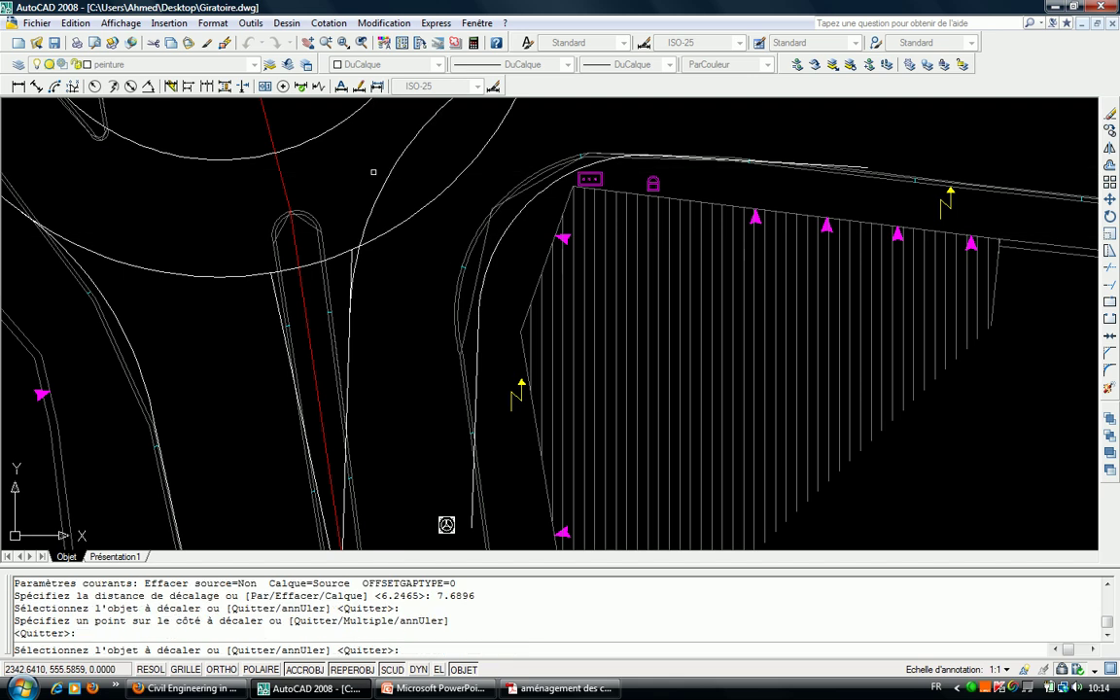
key("Escape")
Trim the new curve's overshoot at the roundabout circle.
type("a")
key("Return")
scroll(368, 247, "up", 3)
left_click_drag(380, 238, 328, 185)
key("Return")
key("Escape")
key("Return")
left_click(340, 243)
key("Return")
left_click_drag(335, 243, 294, 257)
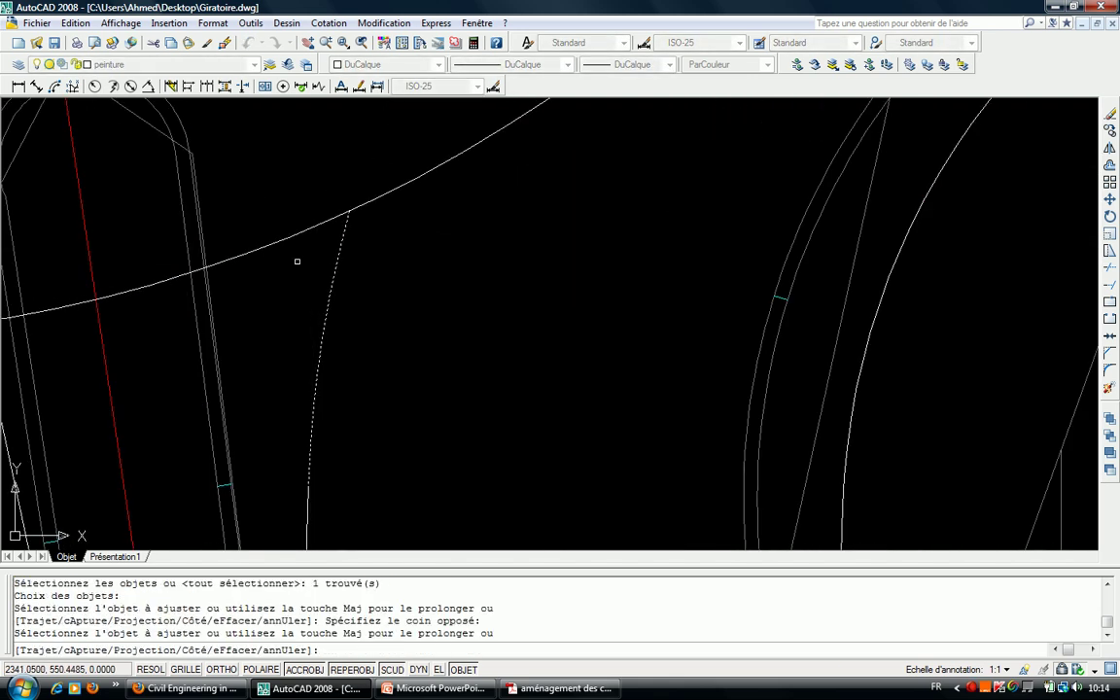
scroll(282, 282, "down", 3)
scroll(402, 226, "up", 1)
key("Escape")
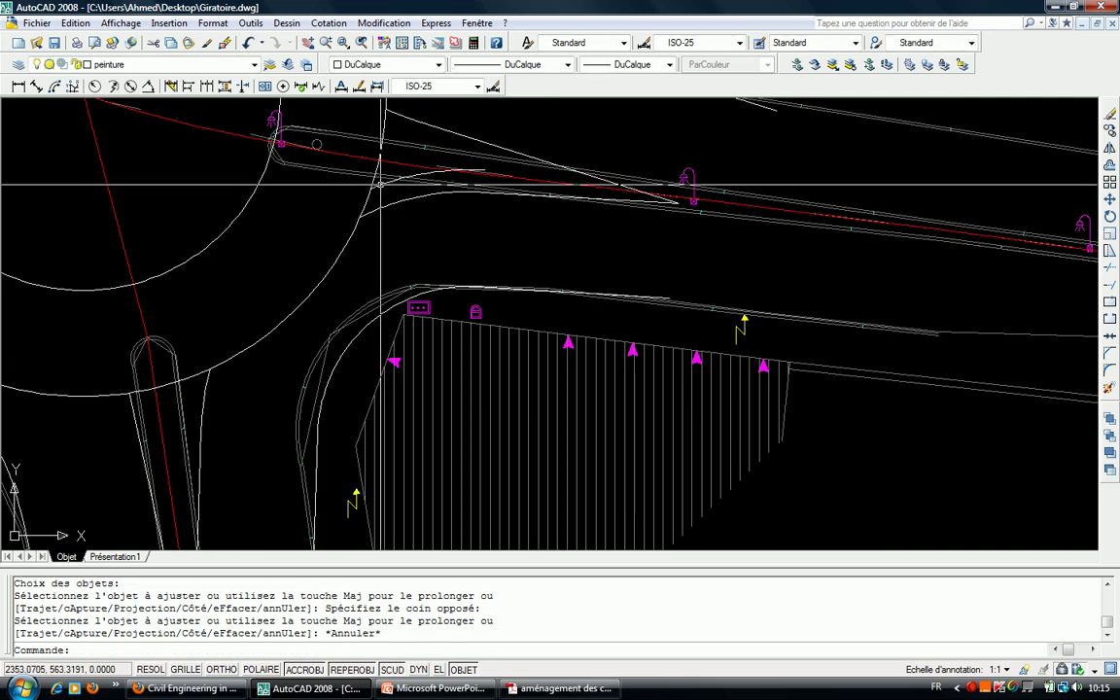
Erase the leftover line and recentre the view on the roundabout.
left_click(380, 184)
key("Delete")
middle_click_drag(511, 368, 514, 369)
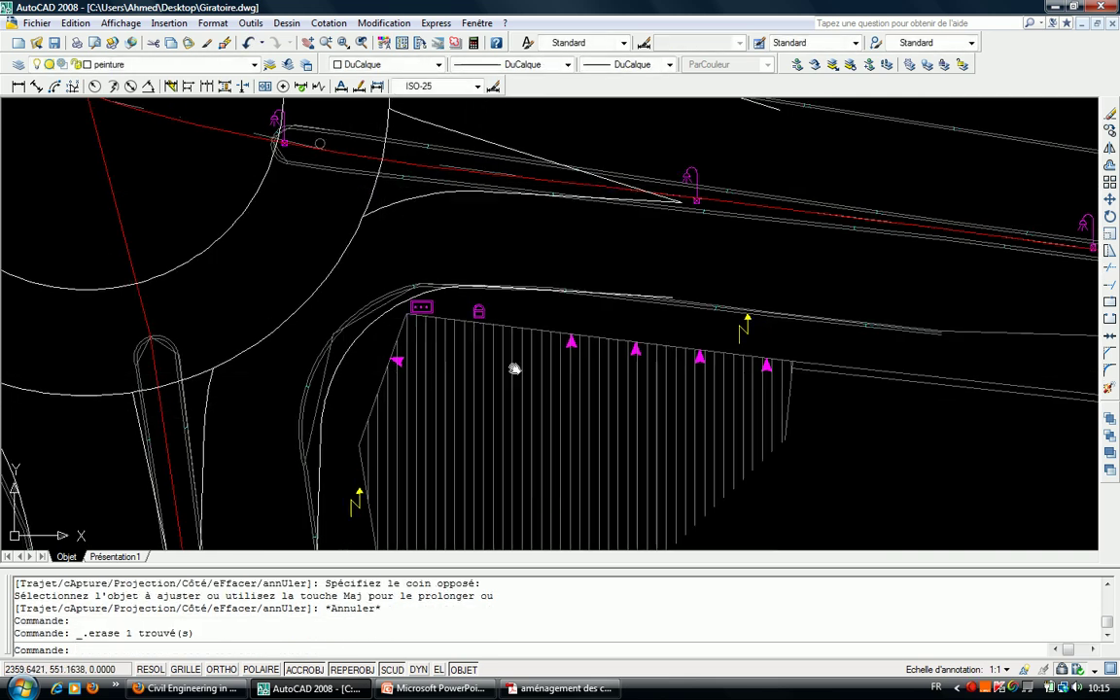
scroll(515, 370, "down", 4)
middle_click_drag(880, 535, 768, 365)
scroll(768, 366, "up", 1)
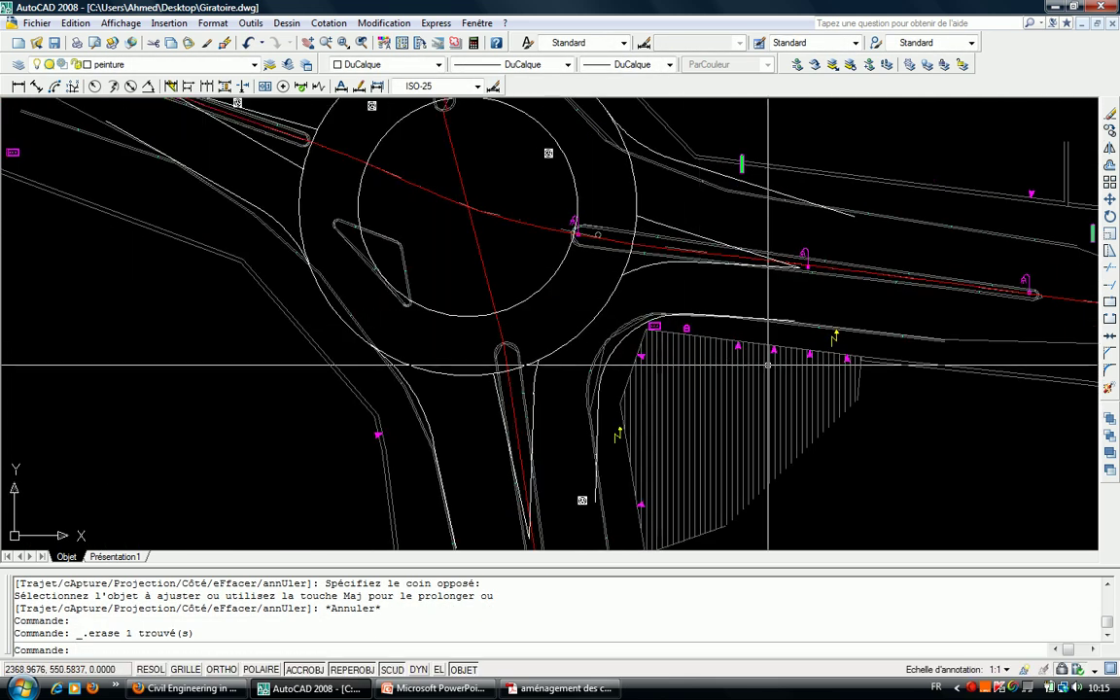
scroll(768, 366, "up", 2)
scroll(681, 389, "up", 2)
key("Escape")
key("Escape")
Measure the perpendicular gap between the south approach curbs, giving 8.6635.
middle_click_drag(555, 417, 503, 288)
key("Escape")
type("di")
key("Return")
scroll(531, 361, "up", 5)
left_click(479, 342)
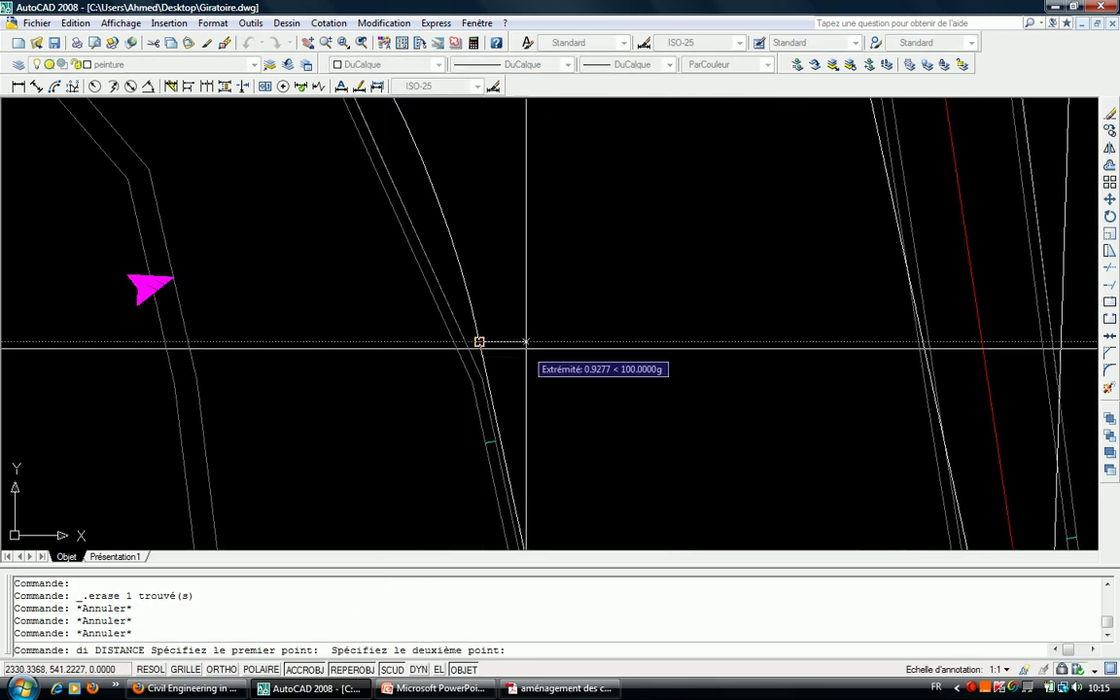
scroll(526, 342, "down", 2)
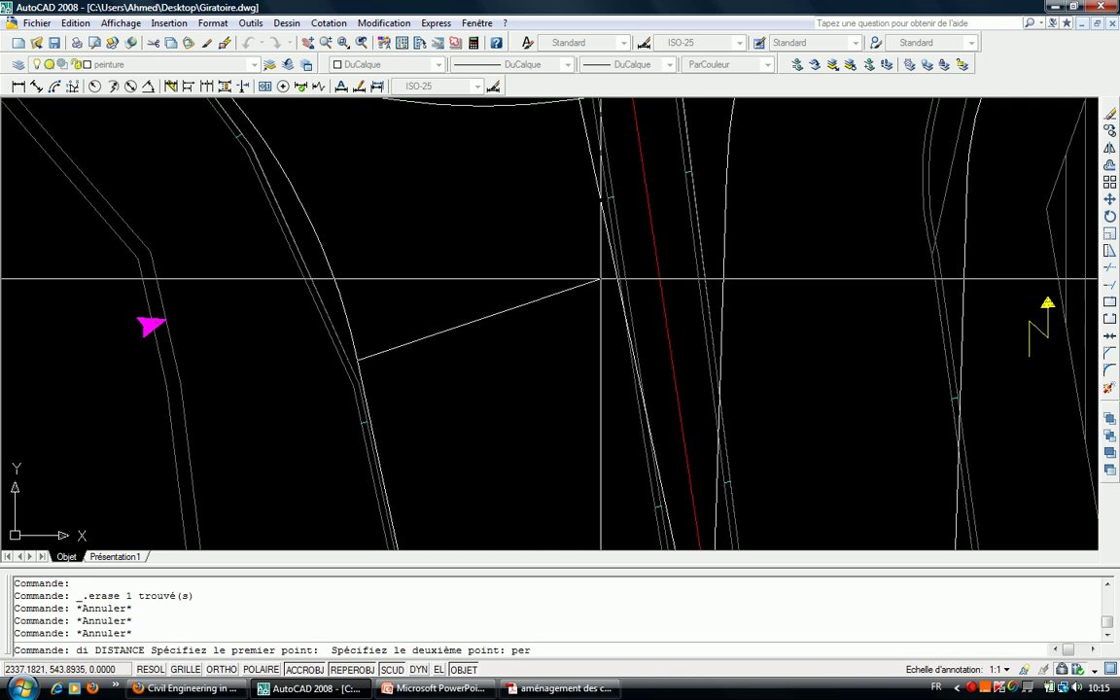
key("Return")
scroll(601, 279, "up", 2)
left_click(608, 230)
scroll(608, 291, "down", 2)
mouse_move(483, 340)
middle_mouse_down()
mouse_move(270, 340)
mouse_move(279, 344)
middle_mouse_up()
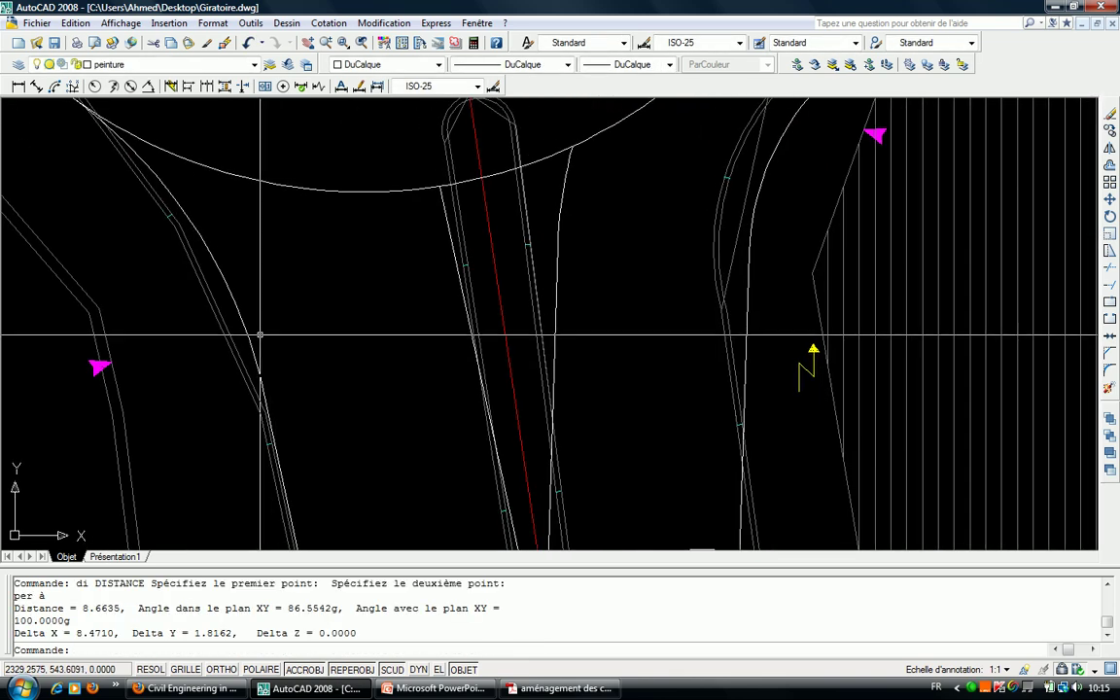
Offset the west curb by 8.6635 toward the splitter island.
type("c")
key("Return")
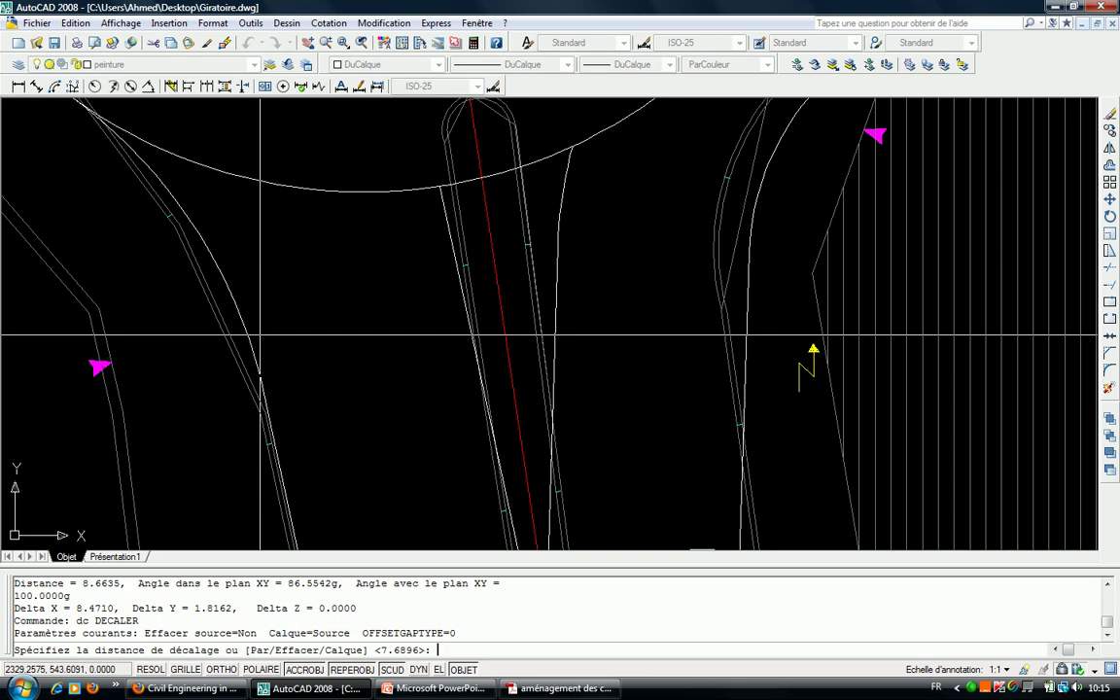
type("8.6635")
key("Return")
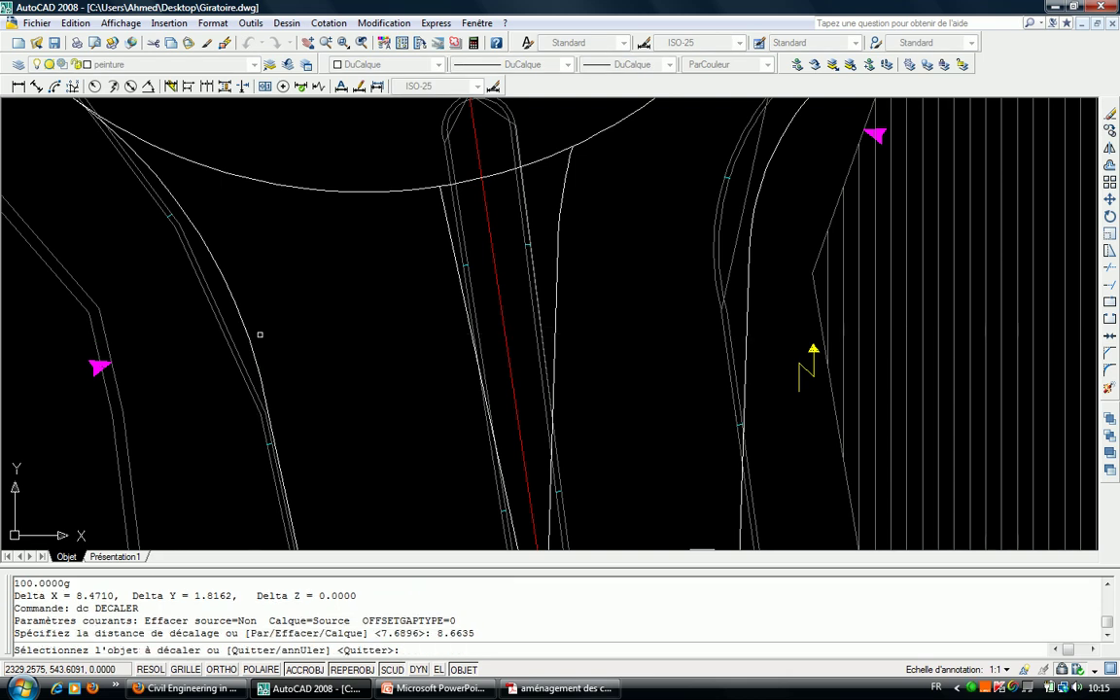
left_click(238, 313)
left_click(263, 389)
key("Escape")
key("Escape")
Trim the new curb at the outer roundabout circle.
type("aj")
key("Return")
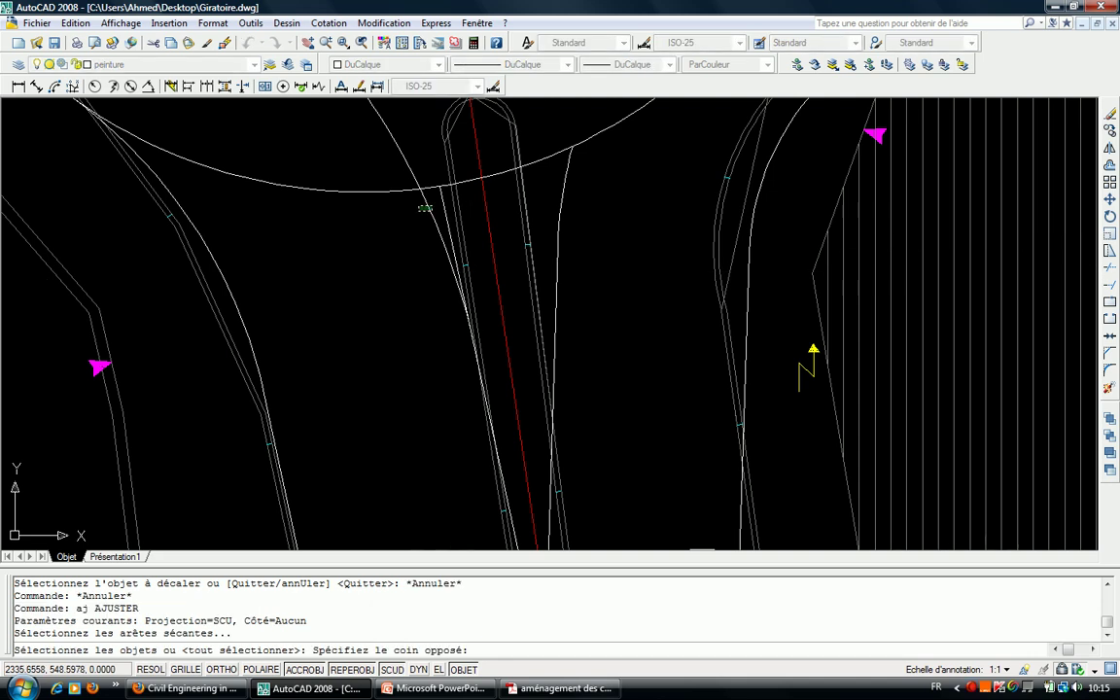
left_click(425, 208)
key("Return")
key("Escape")
key("Return")
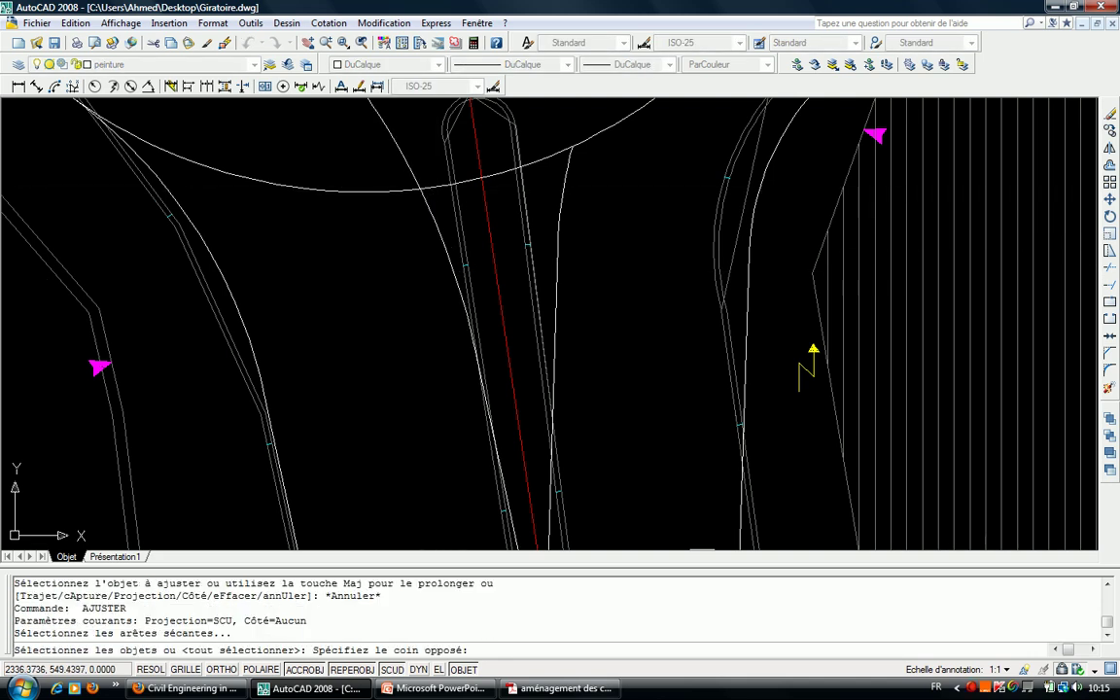
scroll(437, 257, "down", 2)
left_click(437, 245)
scroll(455, 319, "up", 2)
key("Return")
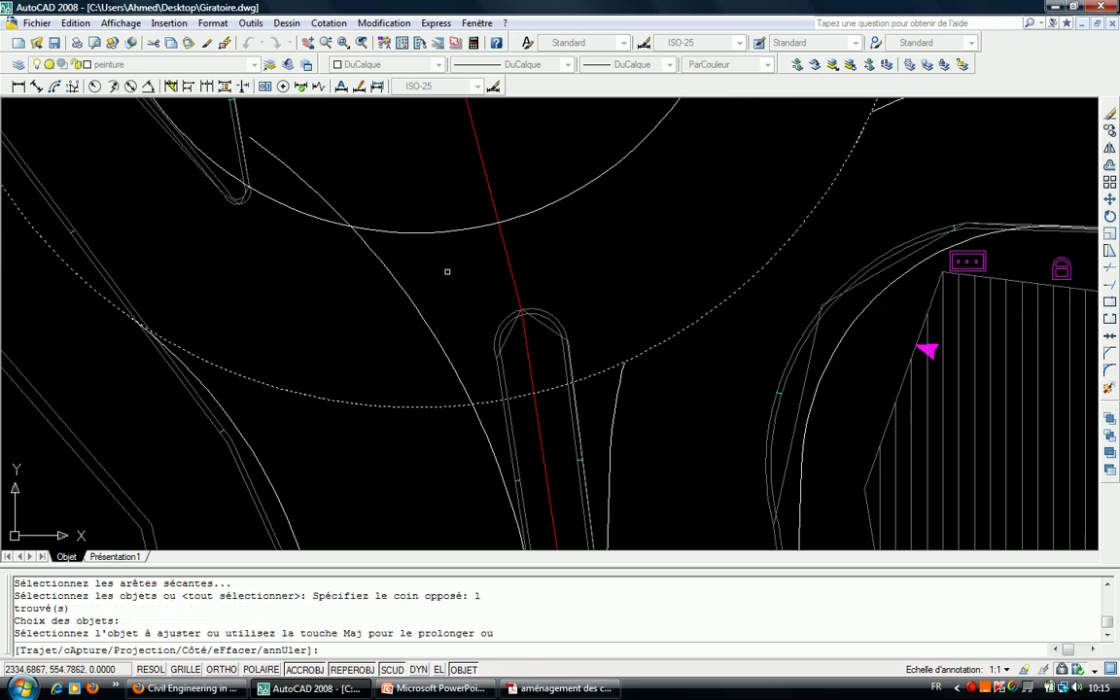
scroll(368, 241, "down", 3)
scroll(393, 323, "up", 1)
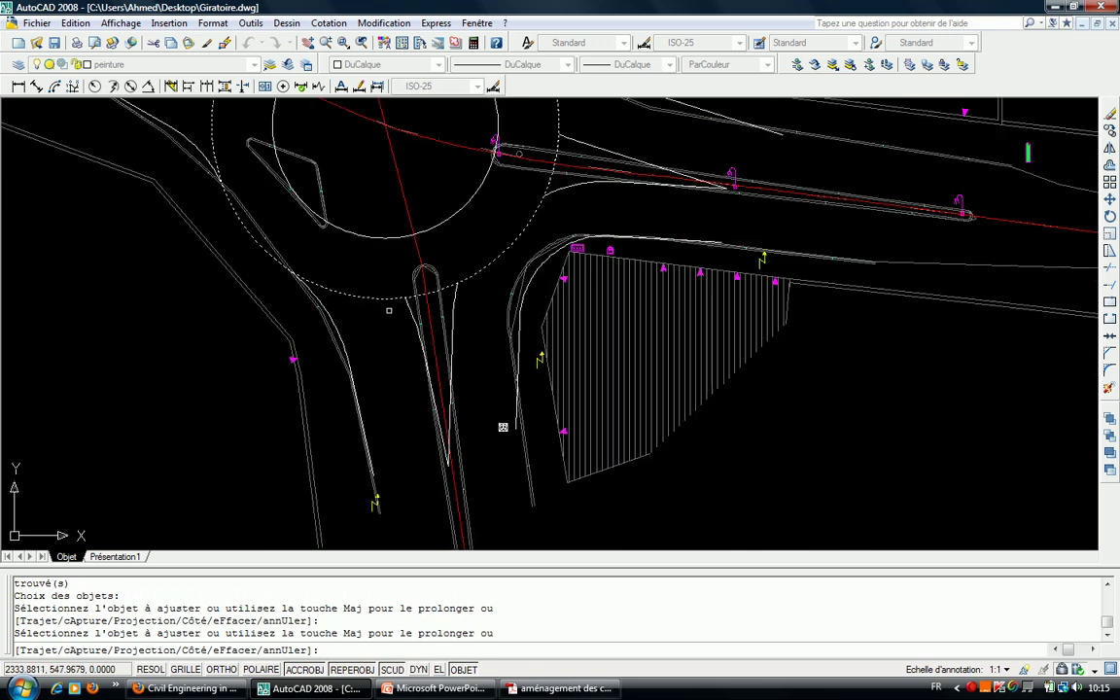
key("Escape")
key("Escape")
key("Escape")
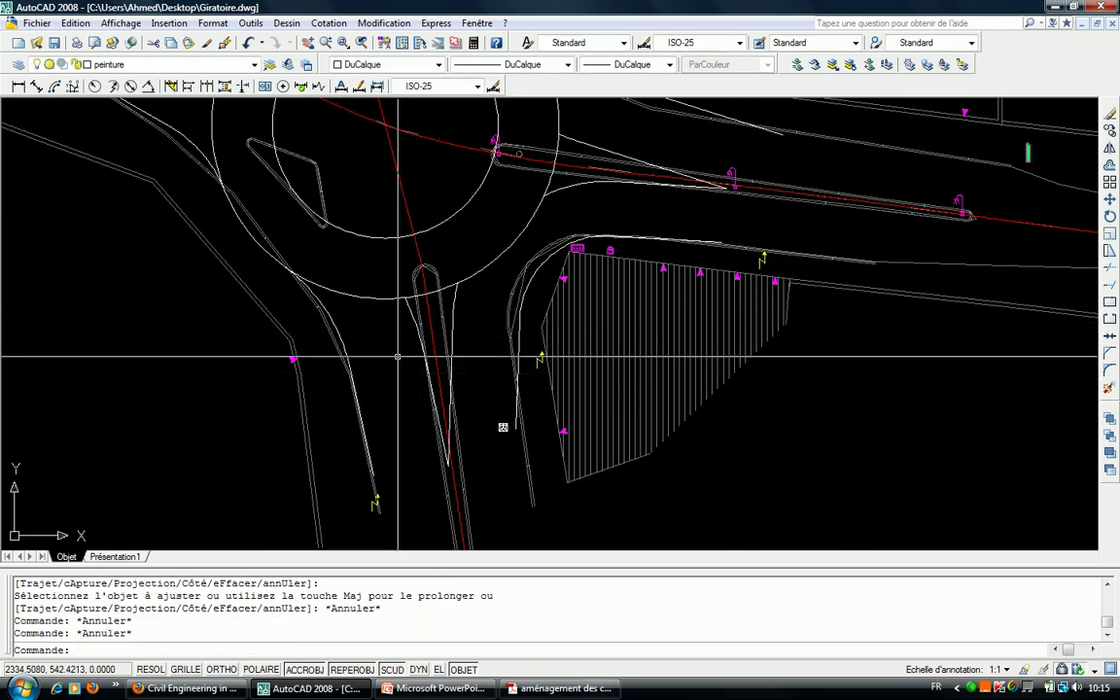
middle_click_drag(383, 365, 389, 280)
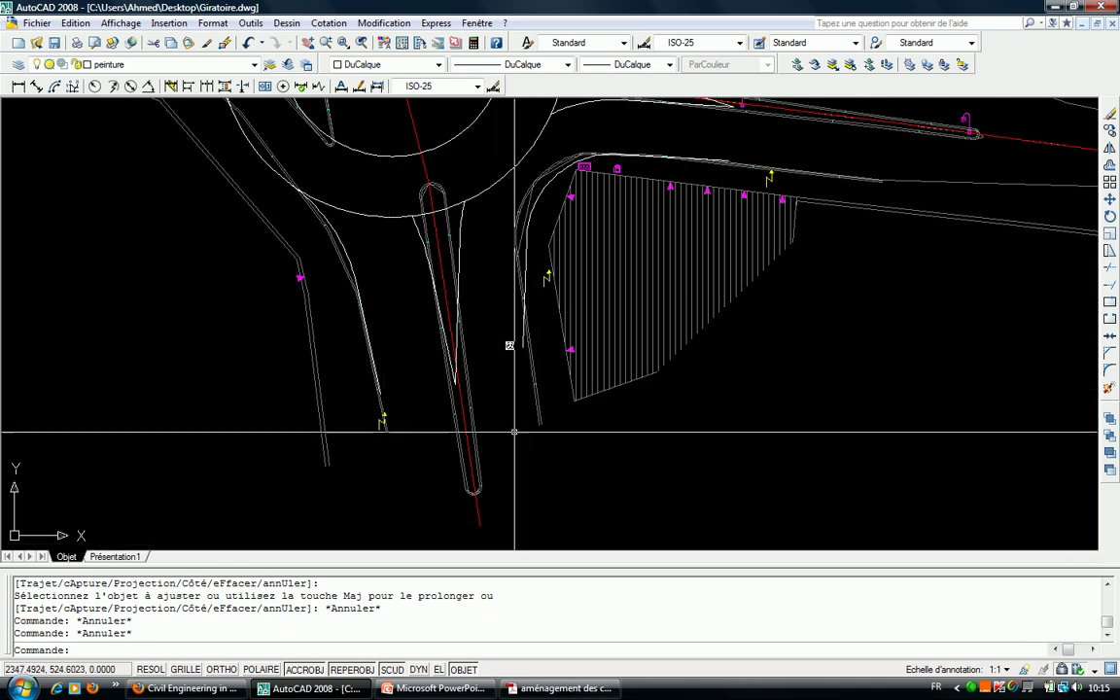
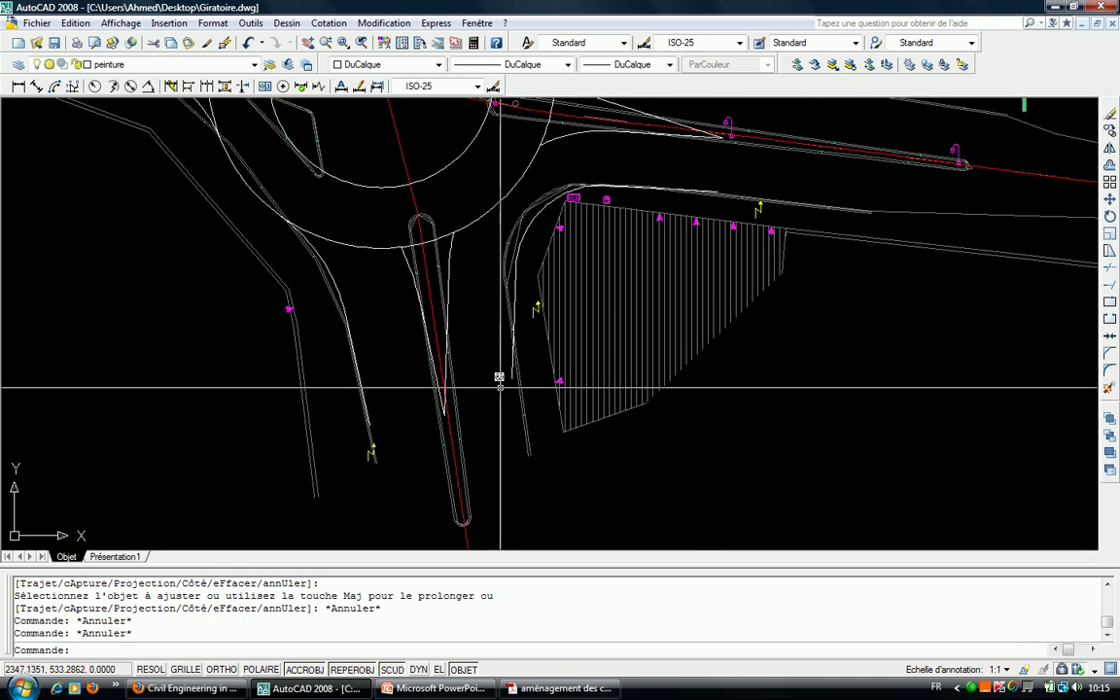
Center the roundabout and measure the perpendicular distance to the road edge (6.6972).
mouse_move(510, 380)
middle_mouse_down()
mouse_move(514, 569)
mouse_move(548, 526)
middle_mouse_up()
middle_click_drag(405, 243, 413, 375)
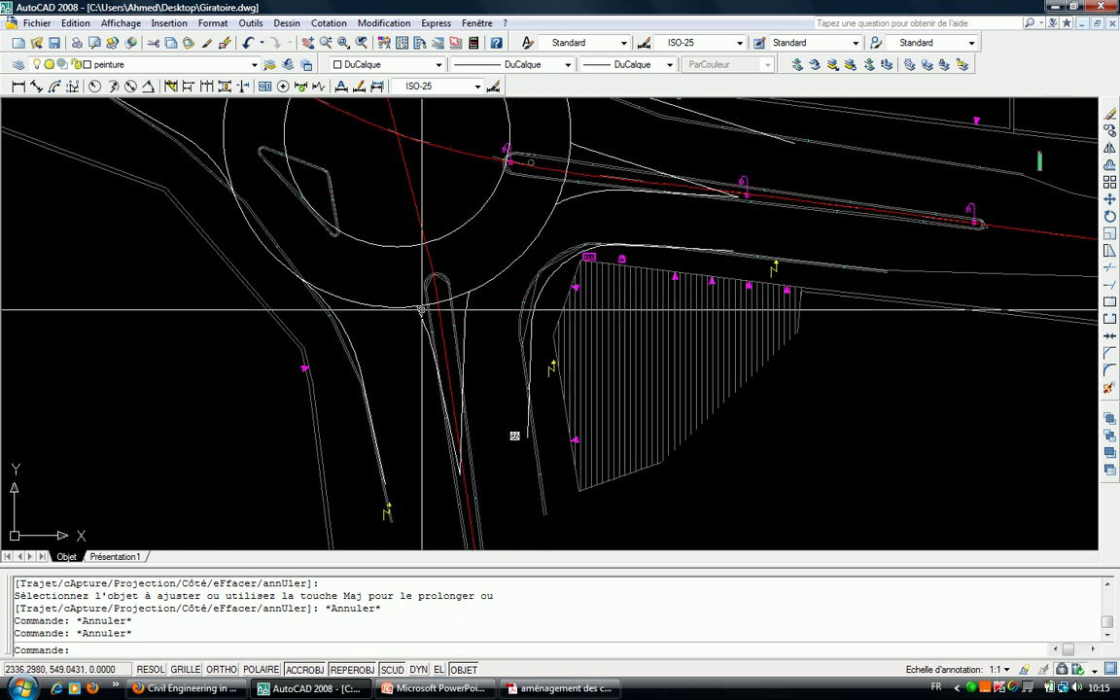
middle_click_drag(562, 150, 600, 375)
middle_click_drag(226, 334, 352, 300)
scroll(352, 300, "up", 3)
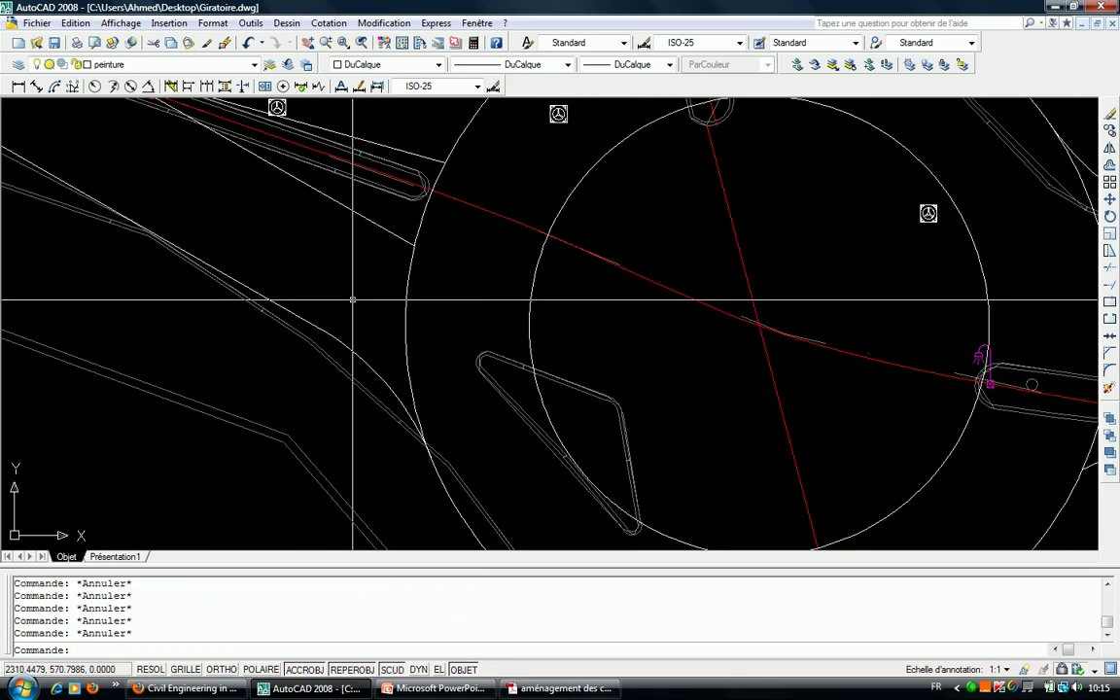
type("di")
key("Return")
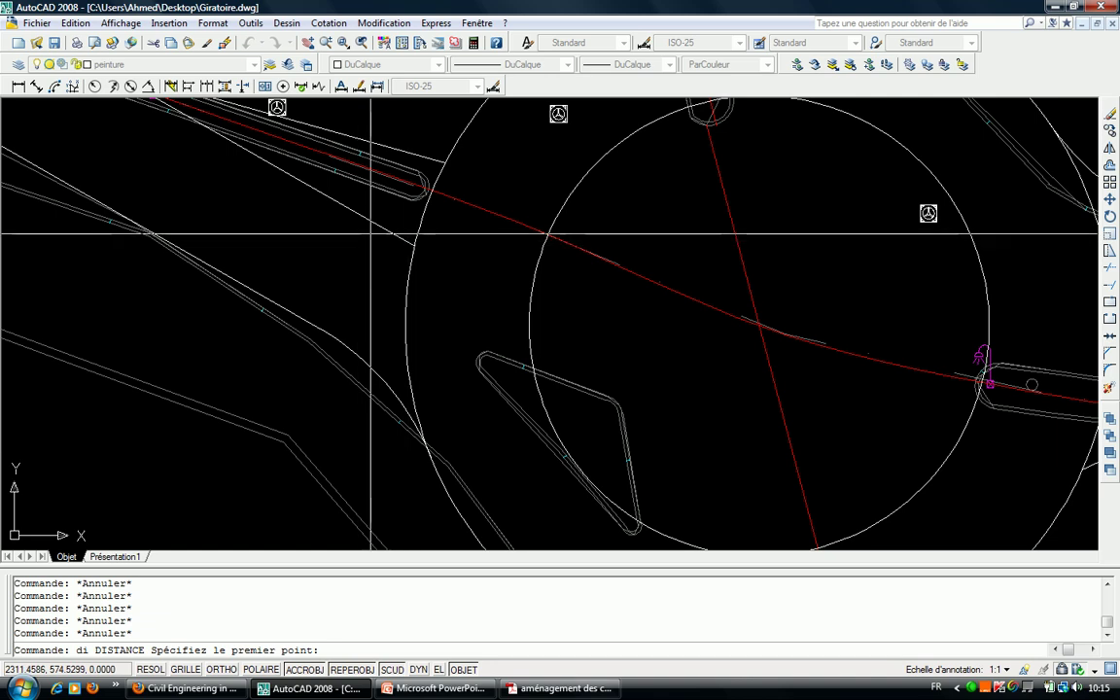
key("Escape")
key("Return")
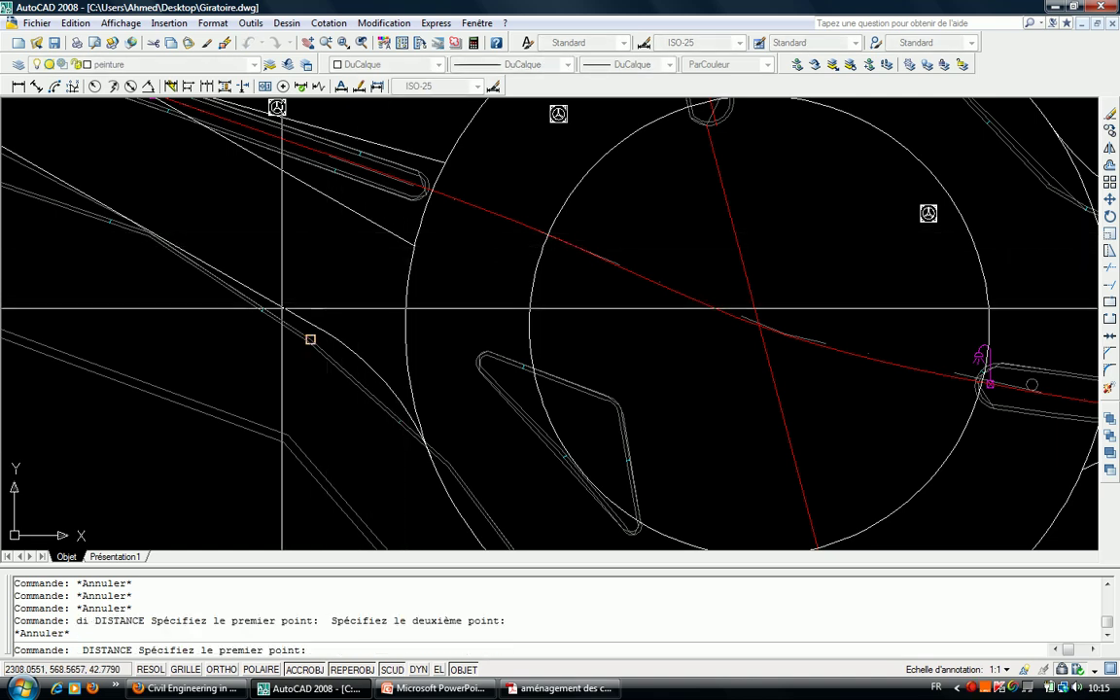
left_click(375, 225)
type("dc")
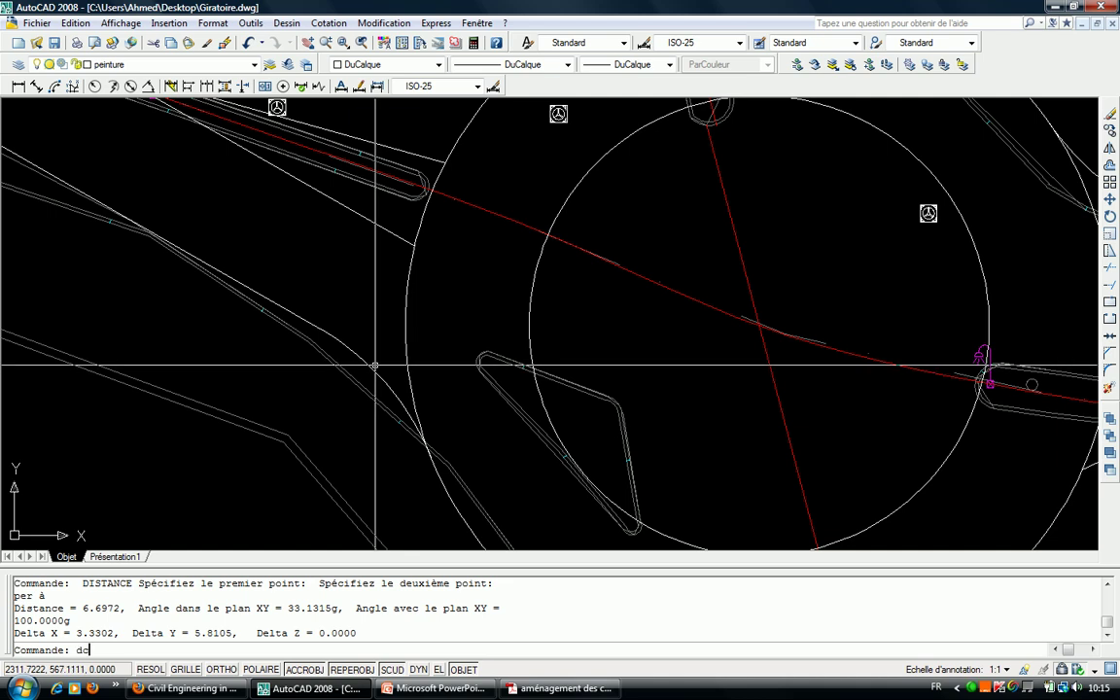
Offset the road edge by the measured 6.6972.
key("Return")
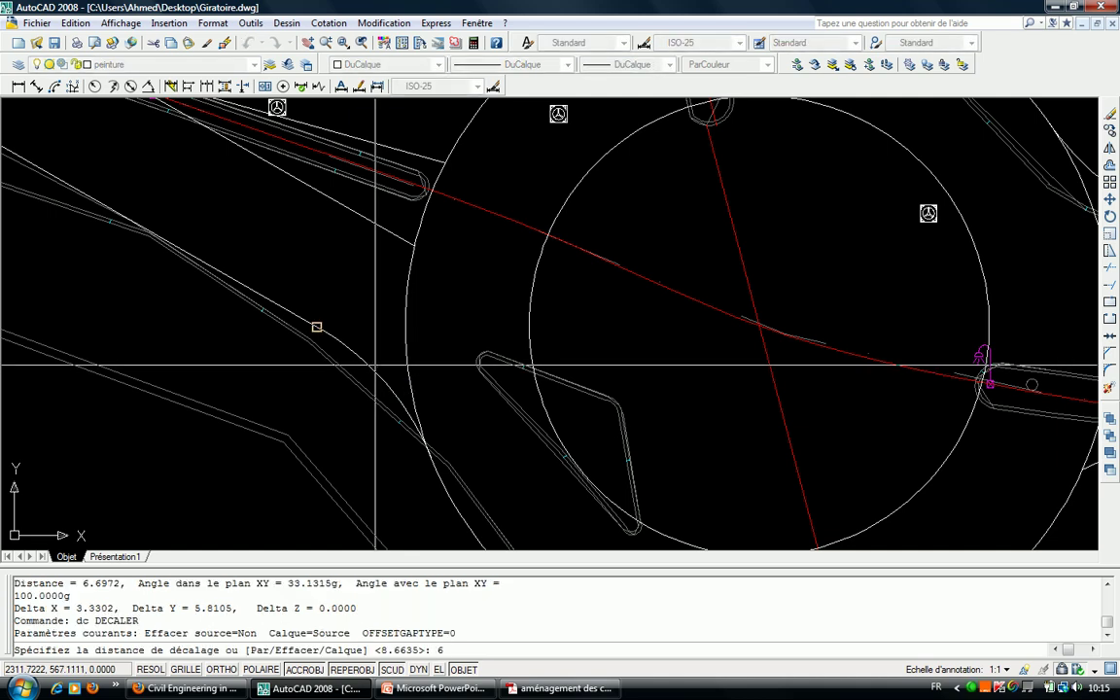
key("Return")
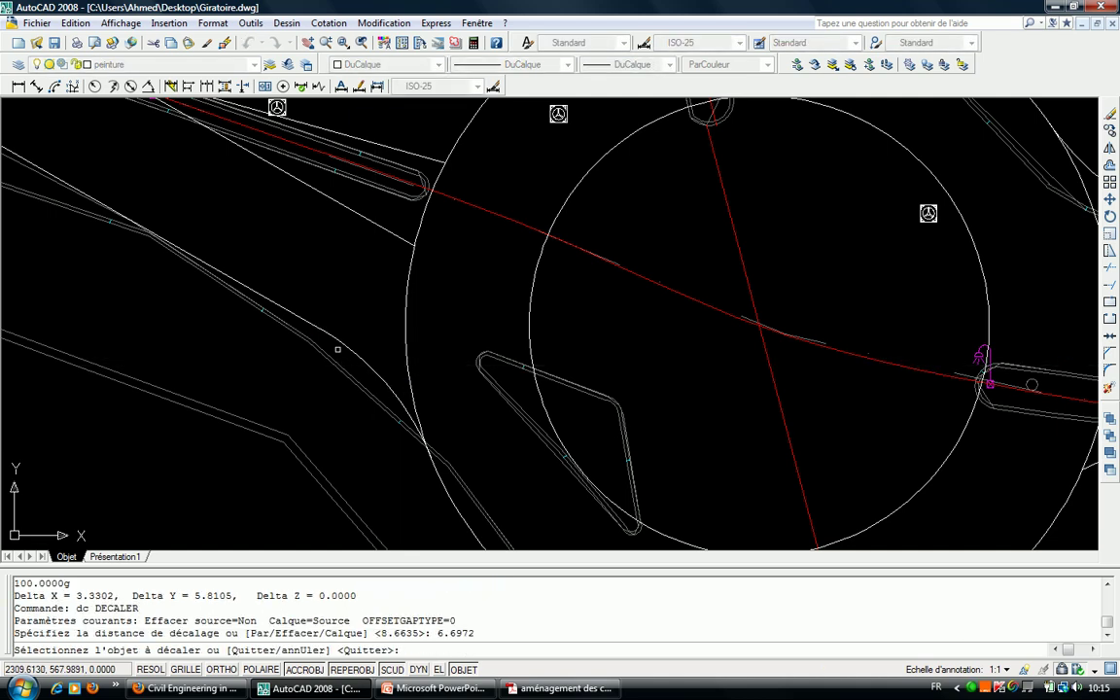
left_click(336, 342)
left_click(337, 325)
key("Escape")
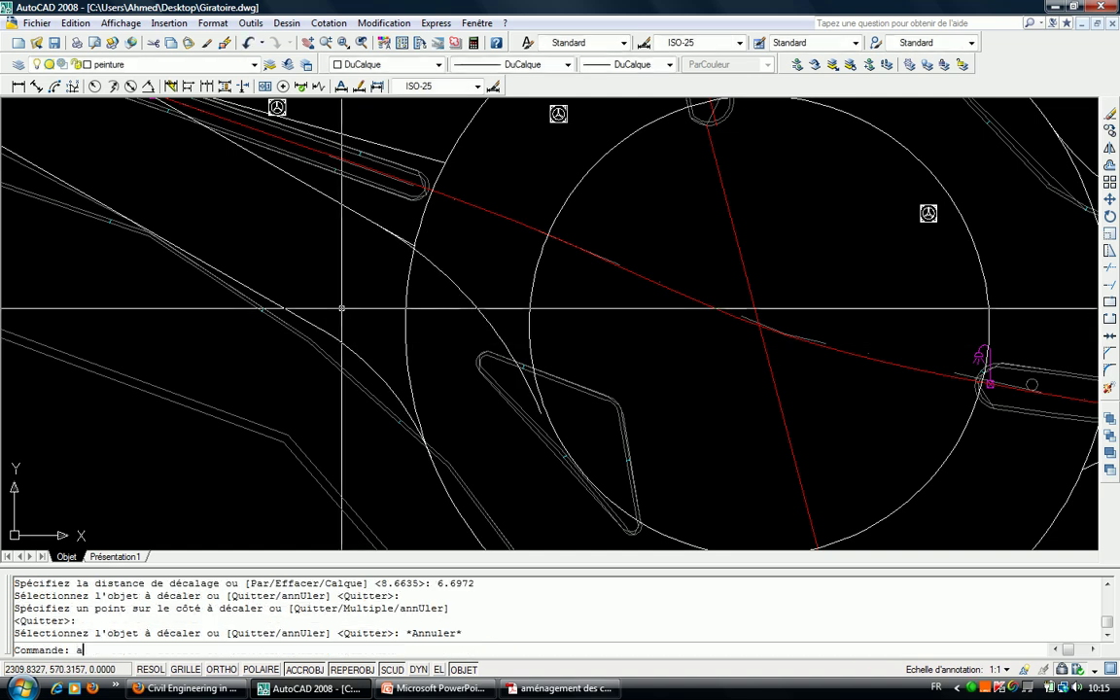
Trim the new diagonal line back to the roundabout ring arc with AJ.
scroll(437, 255, "up", 5)
type("aj")
key("Return")
scroll(334, 207, "up", 2)
left_click(330, 218)
key("Return")
left_click(375, 238)
key("Escape")
key("Return")
left_click(321, 210)
left_click(317, 207)
scroll(337, 290, "down", 2)
scroll(325, 255, "down", 2)
scroll(325, 248, "down", 1)
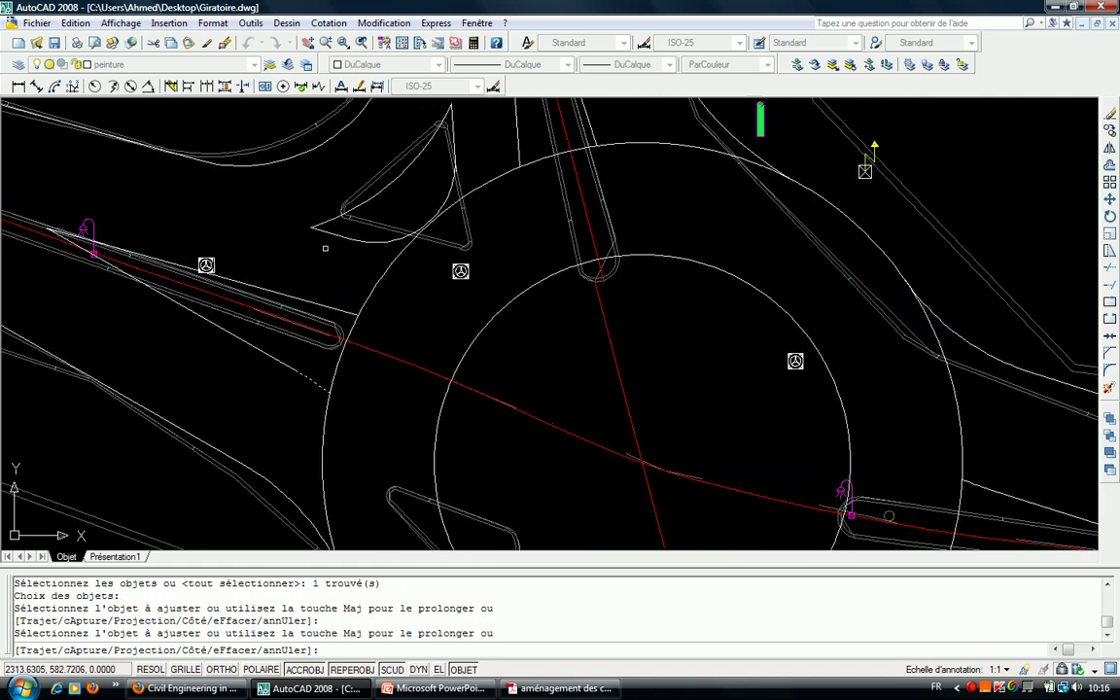
key("Escape")
Offset the curved edge by 4.5.
key("Return")
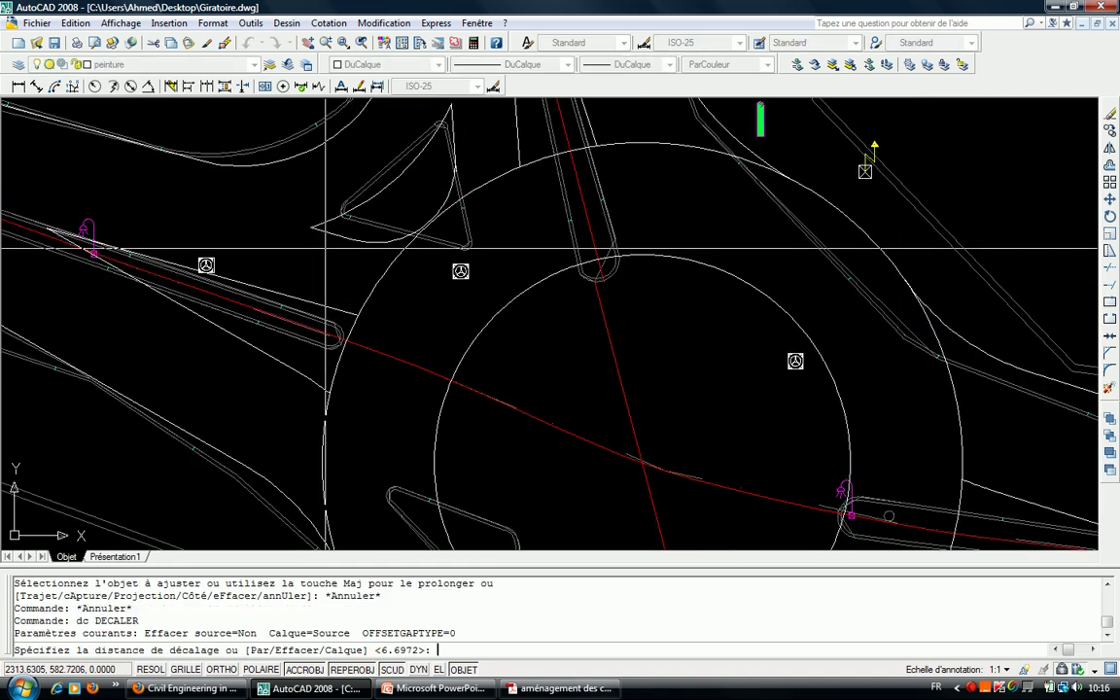
type("4.5")
key("Return")
left_click(381, 240)
left_click(381, 291)
key("Escape")
Trim the 4.5 offset line where it meets the upper line.
type("aj")
key("Return")
left_click_drag(476, 240, 442, 267)
key("Return")
scroll(407, 282, "up", 2)
left_click(406, 282)
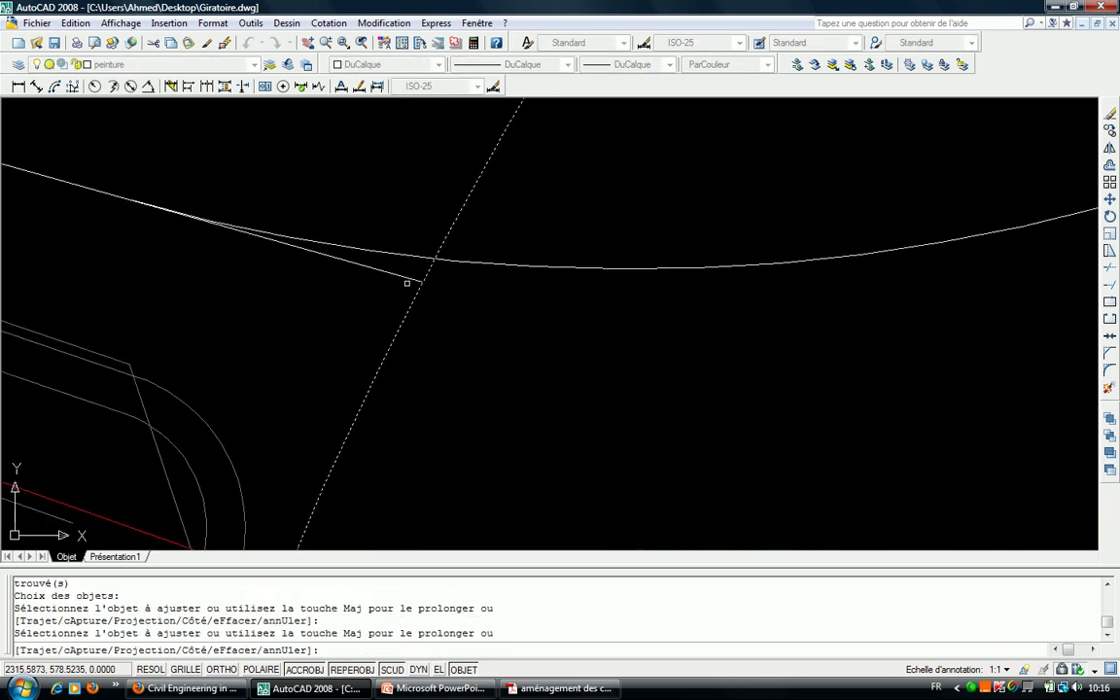
scroll(399, 285, "down", 2)
scroll(390, 296, "up", 2)
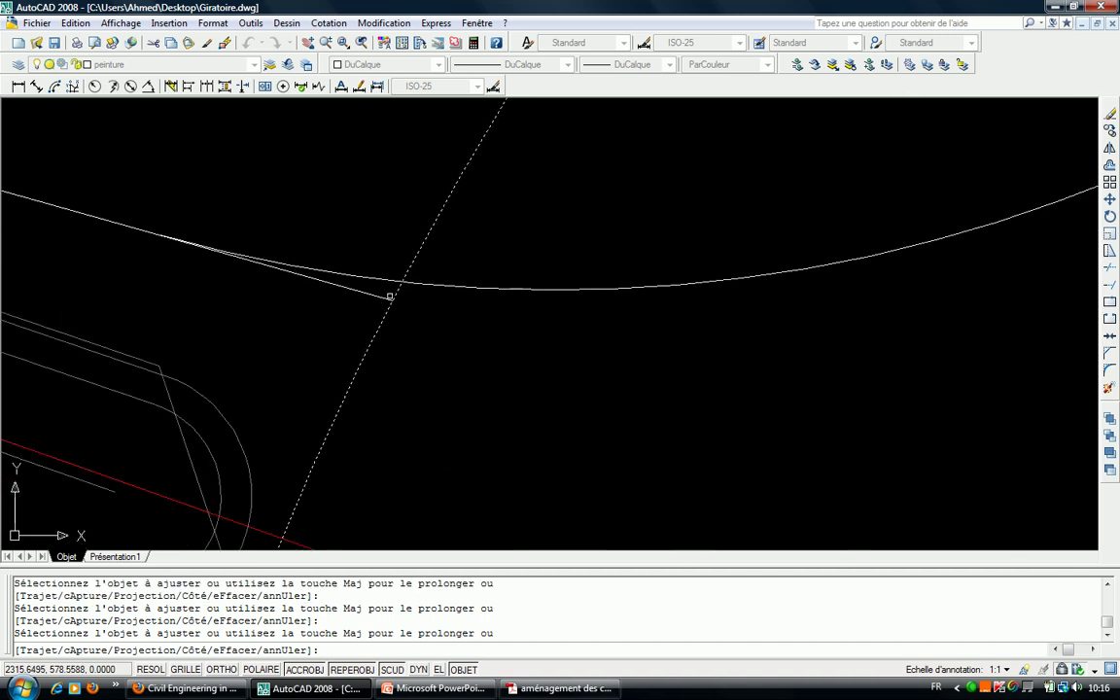
key("Escape")
key("Return")
left_click(381, 277)
key("Return")
left_click(359, 289)
scroll(358, 288, "down", 3)
middle_click_drag(423, 171, 286, 359)
Window-select and erase the stray line.
key("Escape")
key("Escape")
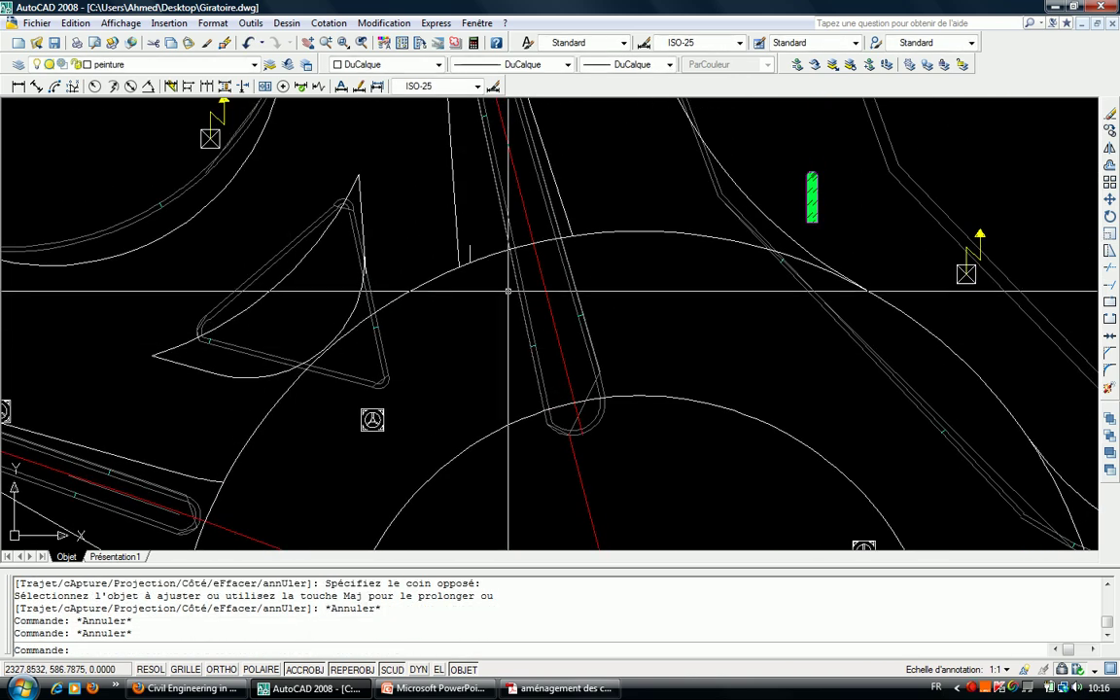
scroll(470, 251, "up", 2)
left_click(464, 245)
left_click(465, 240)
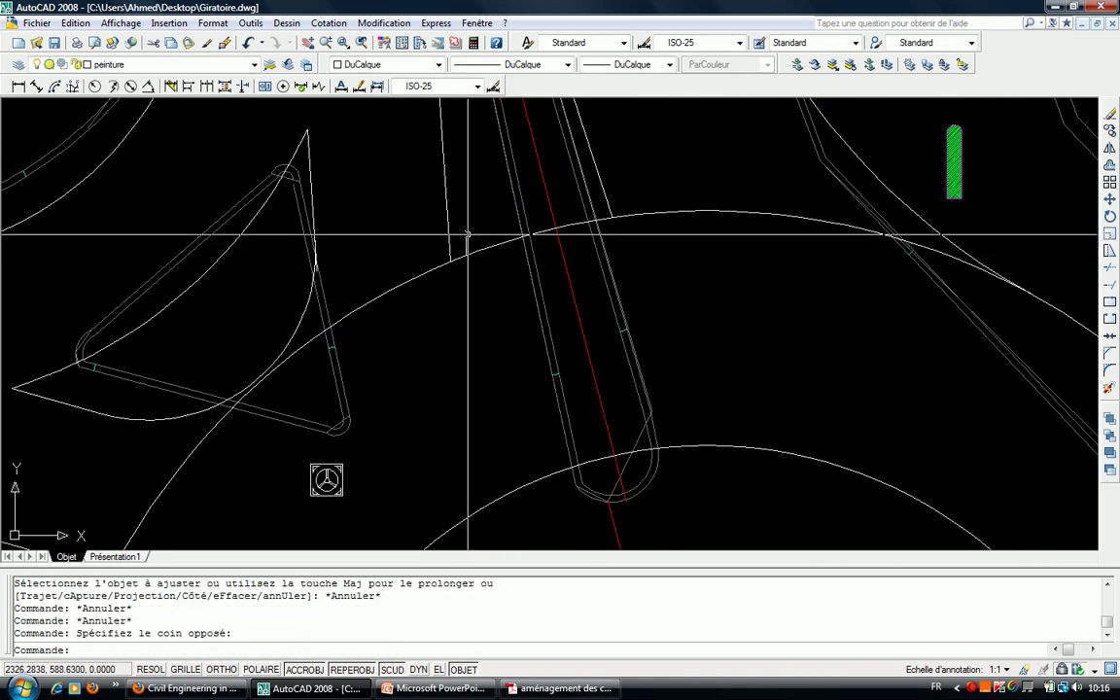
key("Delete")
Offset the road edge by 4 using DC.
type("dc")
key("Return")
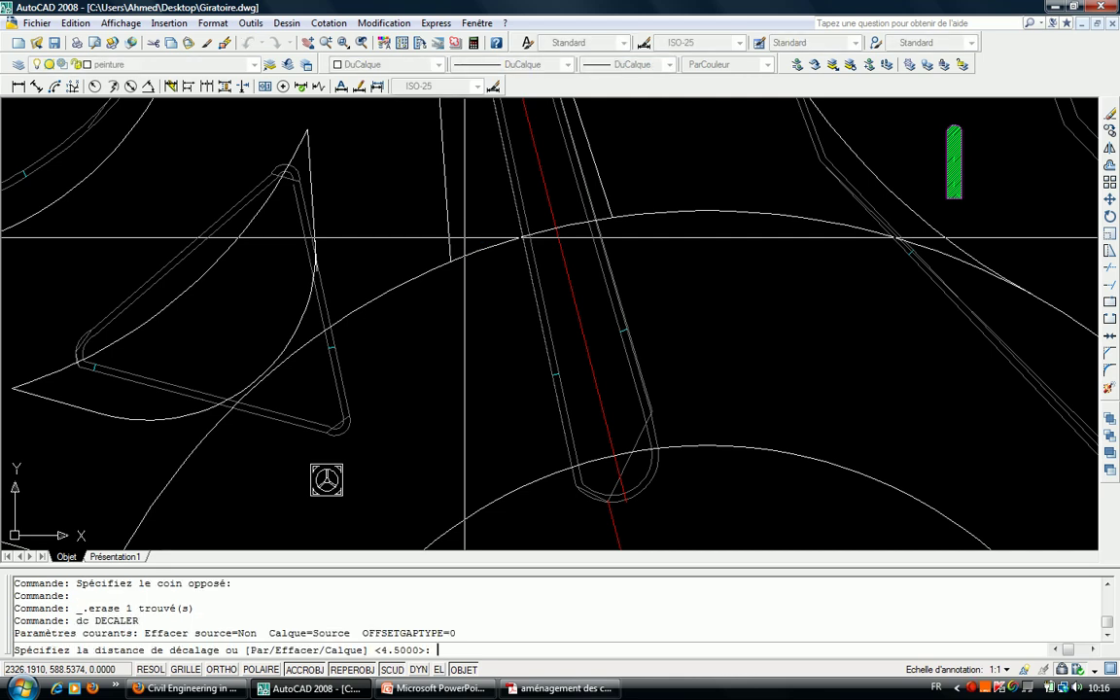
type("4")
key("Return")
left_click(308, 314)
left_click(445, 345)
key("Escape")
Trim the lower arc back to the line.
type("a")
scroll(445, 345, "up", 2)
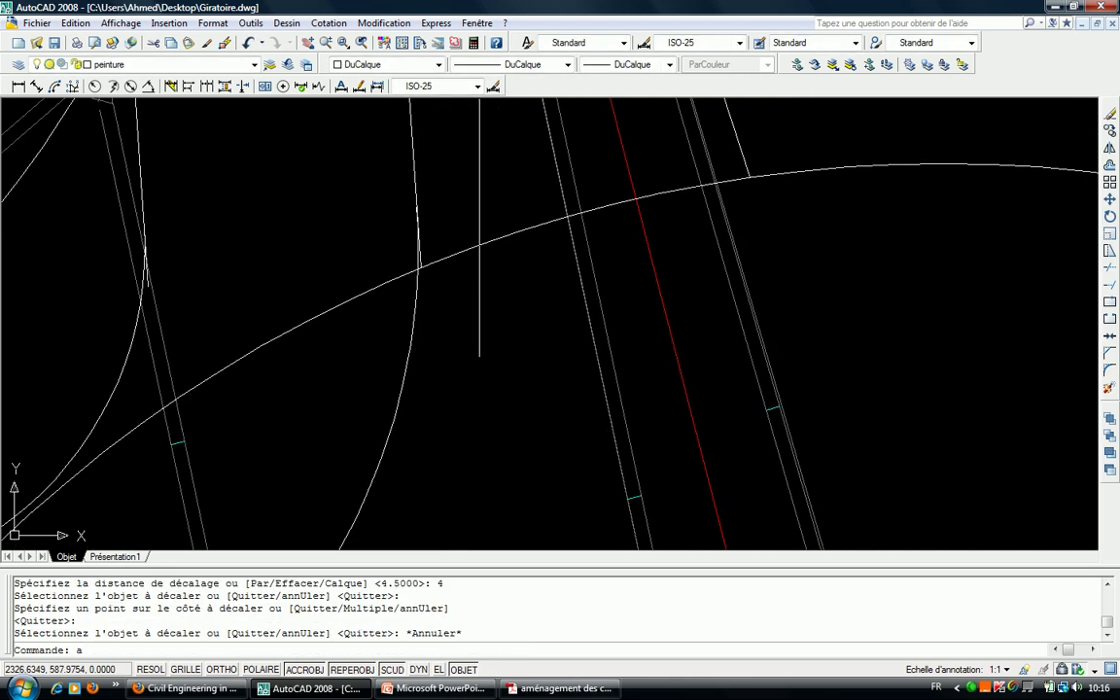
scroll(389, 292, "up", 2)
type("j")
key("Return")
left_click(387, 288)
key("Return")
left_click(380, 300)
left_click(389, 309)
key("Escape")
Start a trim with the upper arc as cutting edge, then cancel it.
key("Return")
left_click(385, 262)
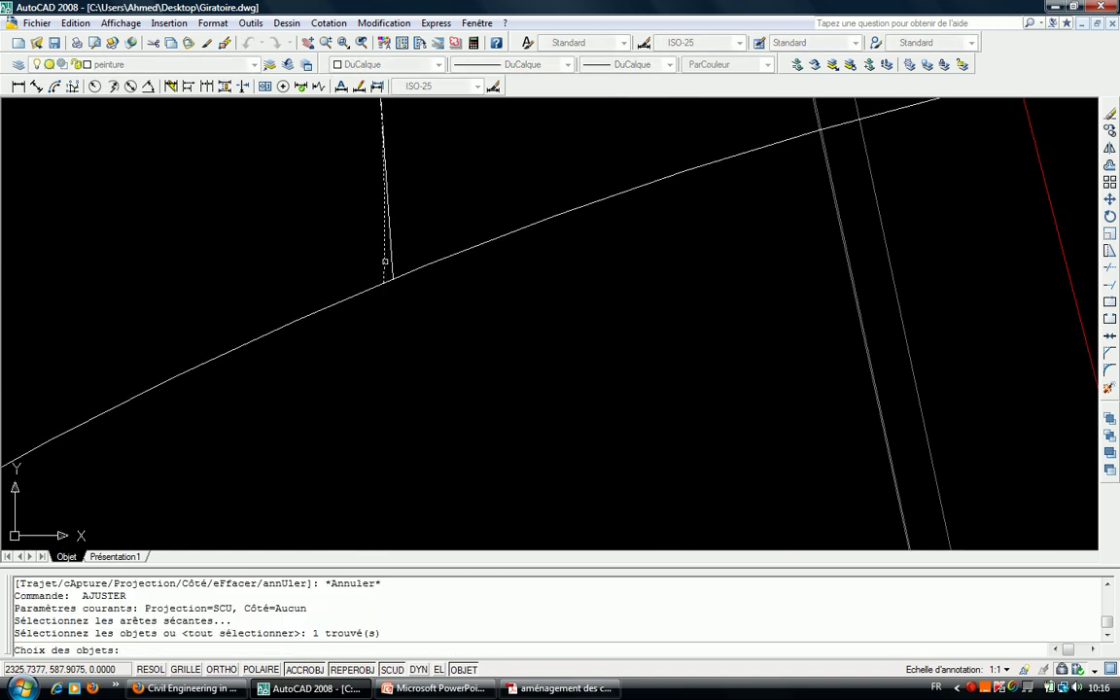
key("Return")
scroll(385, 261, "down", 2)
scroll(328, 294, "down", 3)
scroll(244, 330, "down", 1)
key("Escape")
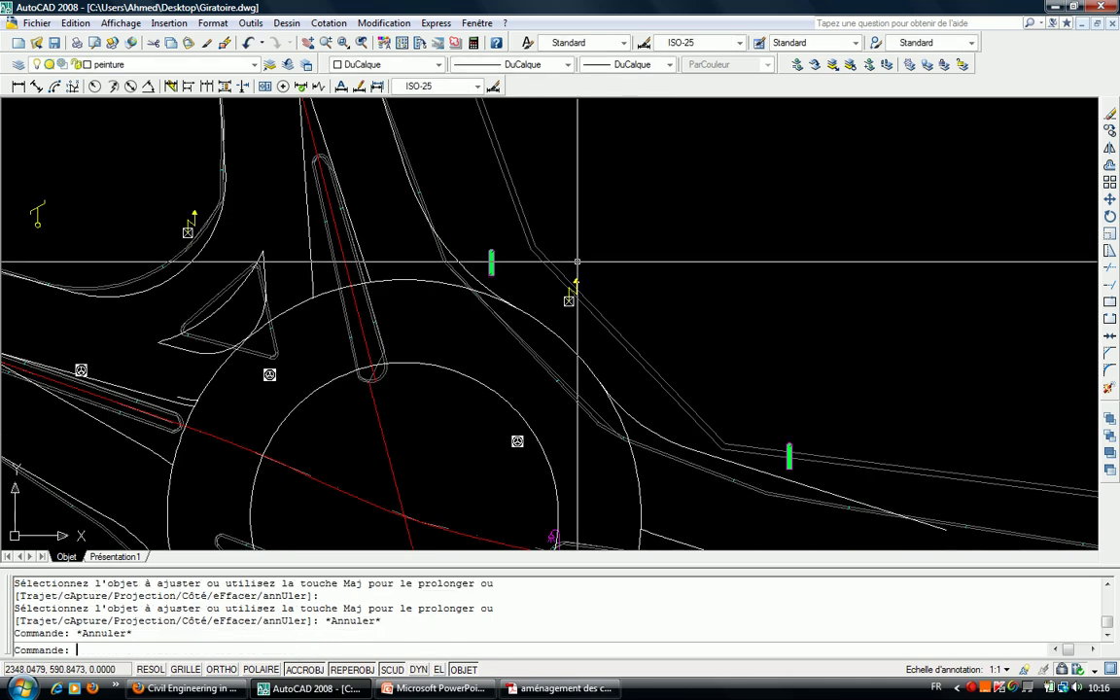
key("Escape")
key("Escape")
Measure the perpendicular distance to the road edge with DI (5.7520).
scroll(447, 260, "up", 2)
scroll(450, 360, "up", 1)
type("i")
key("Return")
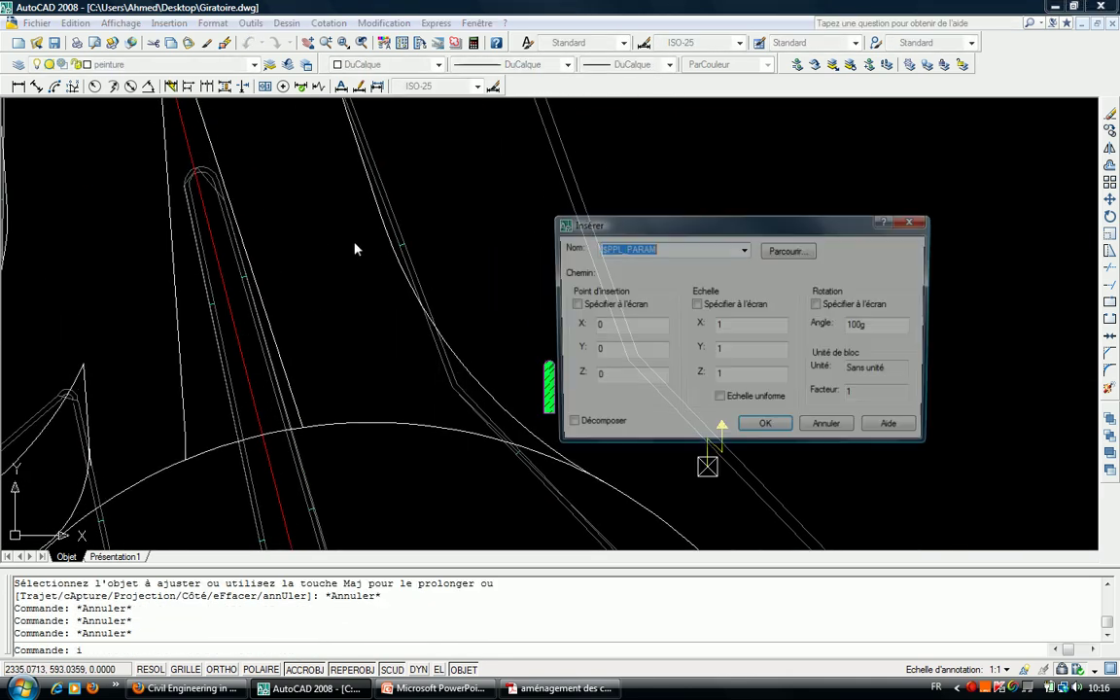
key("Escape")
type("di")
key("Return")
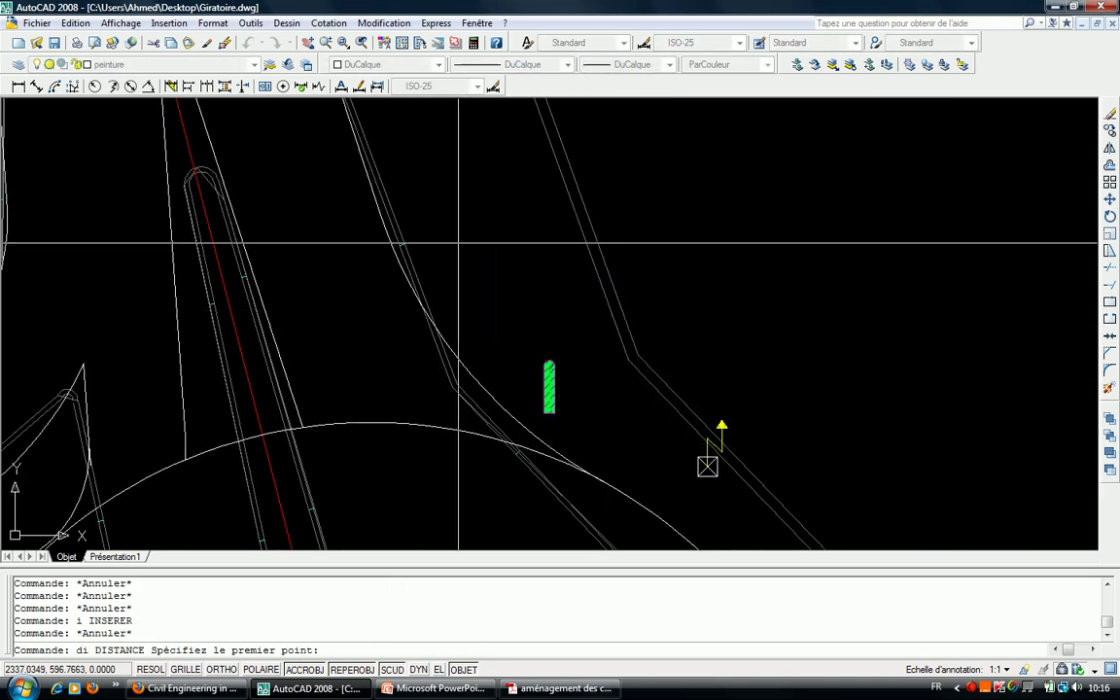
type("er")
key("Return")
left_click(245, 156)
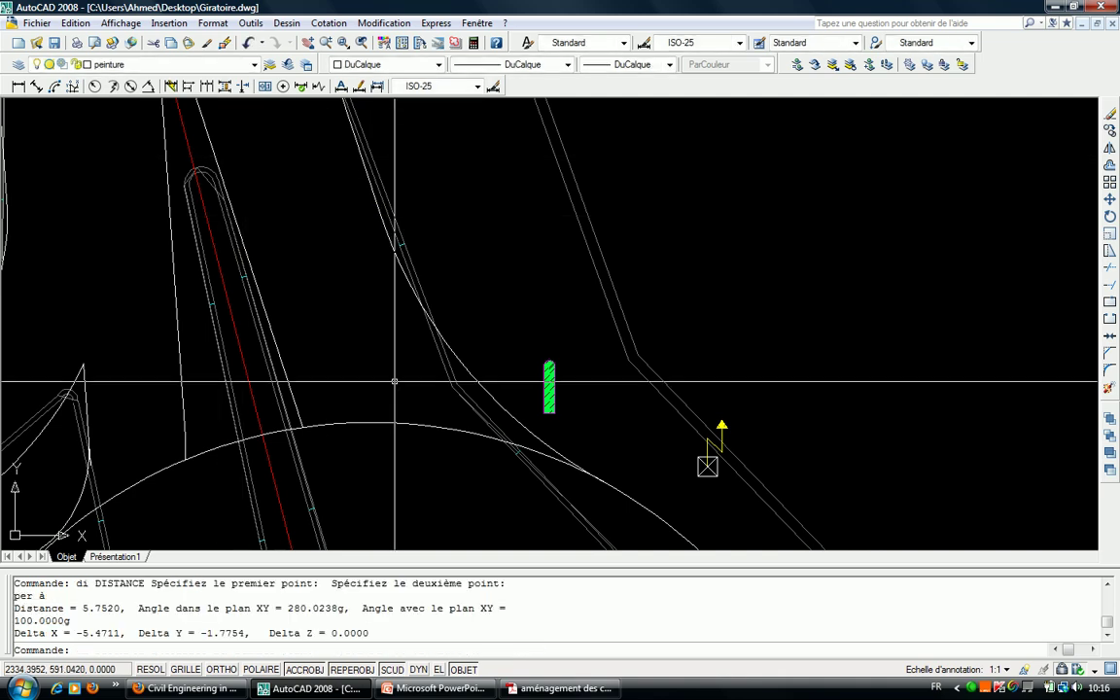
Offset the curve by the measured 5.7520.
key("Return")
type("5.7520")
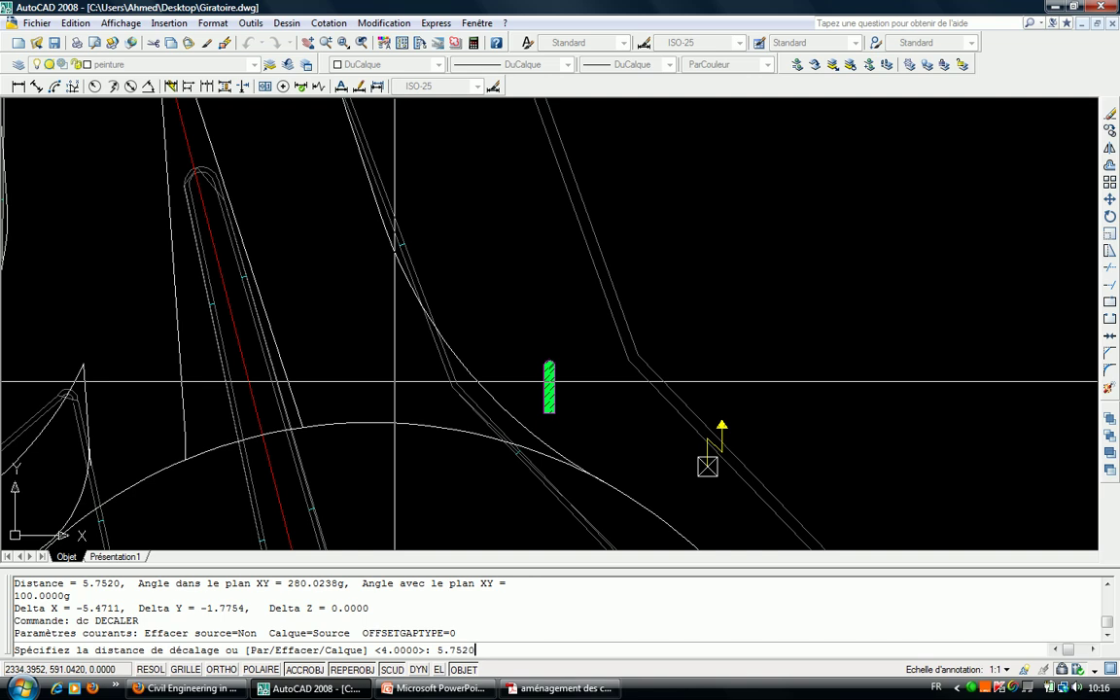
key("Return")
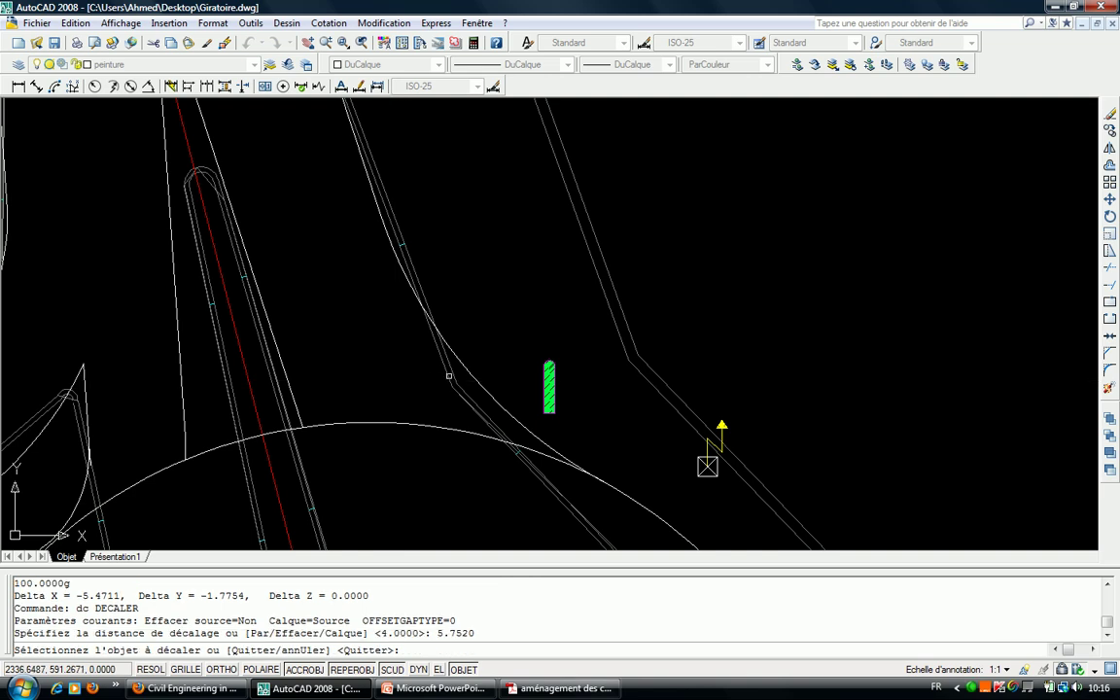
left_click(466, 375)
left_click(408, 394)
key("Escape")
Trim the new 5.7520 arc against the adjacent arc.
type("aj")
key("Return")
left_click(365, 423)
key("Return")
left_click_drag(357, 430, 343, 455)
key("Escape")
Retrim using another curve as cutting edge, then switch to the PowerPoint reference slides.
key("Return")
left_click(321, 410)
key("Return")
scroll(270, 362, "down", 3)
middle_click_drag(278, 321, 281, 156)
scroll(428, 379, "up", 1)
scroll(428, 379, "up", 3)
scroll(428, 379, "up", 2)
scroll(428, 380, "down", 2)
scroll(612, 452, "down", 2)
scroll(593, 418, "down", 1)
scroll(591, 413, "up", 1)
scroll(491, 243, "up", 1)
key("Escape")
scroll(151, 121, "down", 1)
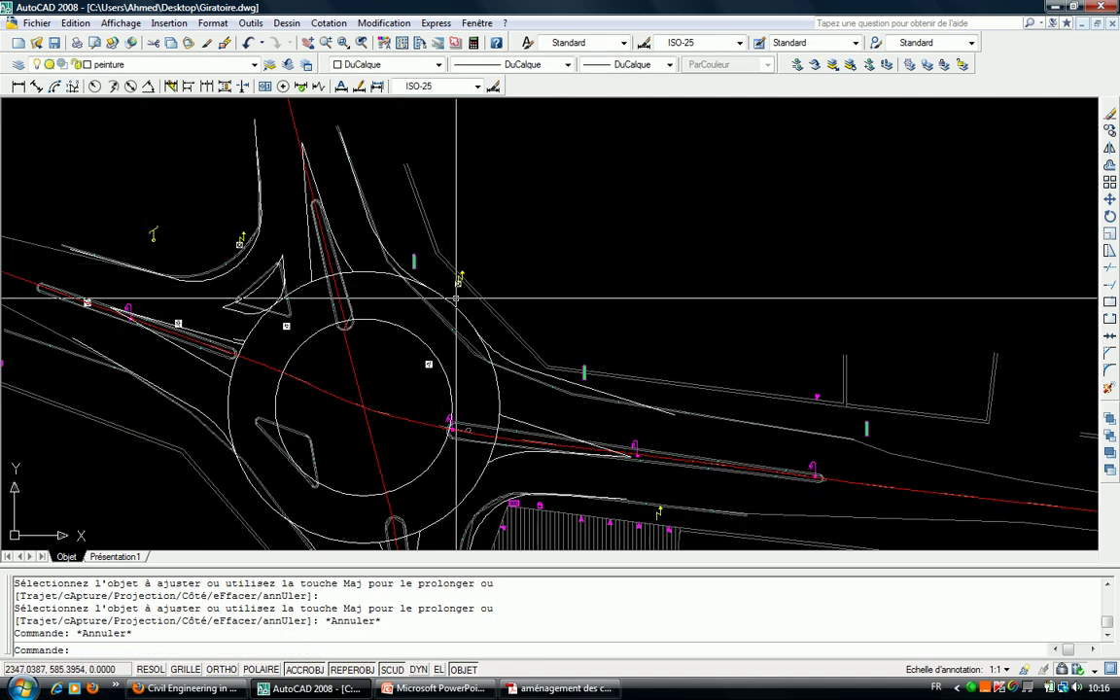
left_click(462, 687)
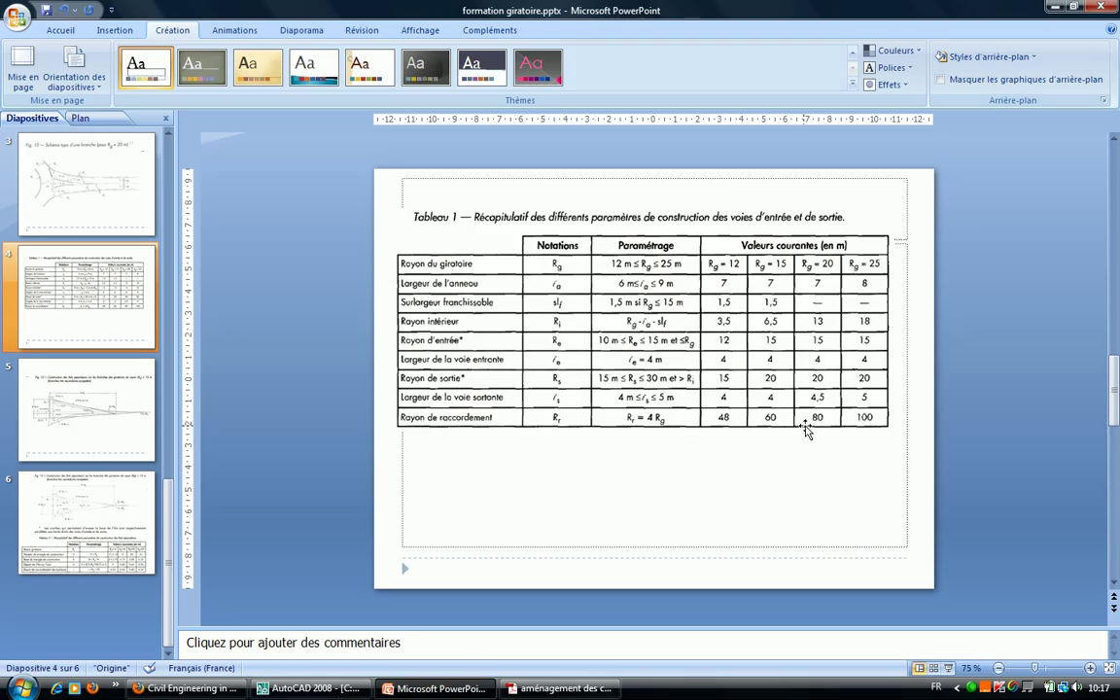
Scroll to slide 3's Fig. 10 branch diagram (Rg = 20 m), briefly checking the drawing.
scroll(730, 454, "up", 1)
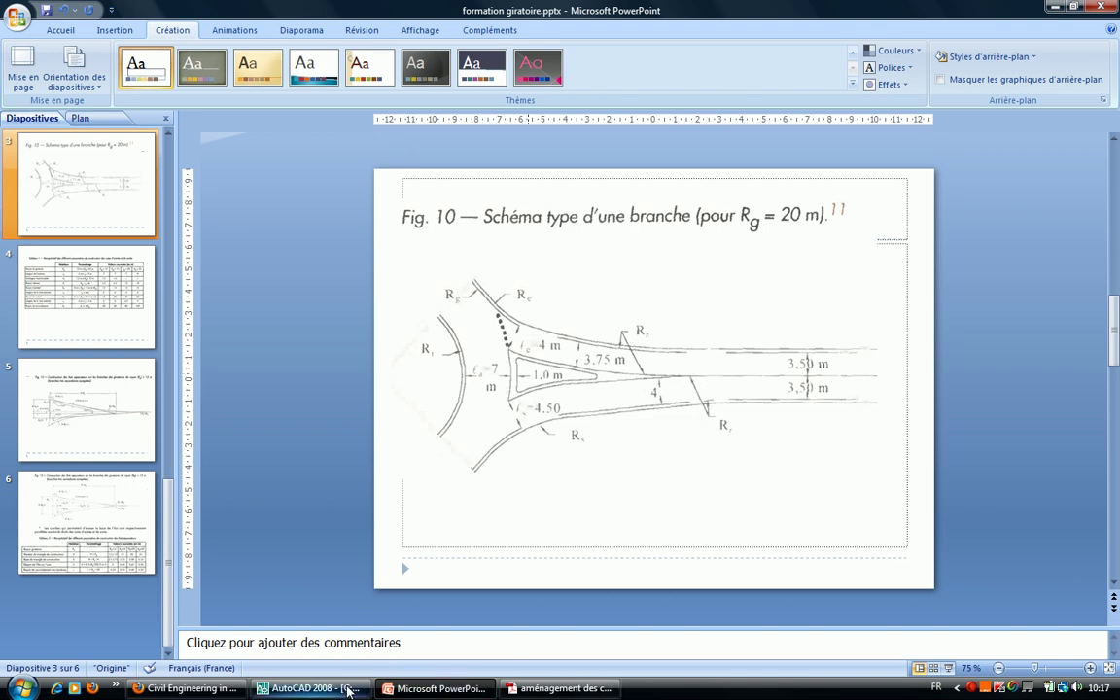
left_click(308, 689)
left_click(438, 688)
scroll(573, 449, "down", 1)
key("alt+Tab")
scroll(513, 440, "up", 3)
scroll(504, 422, "up", 3)
type("c")
key("Return")
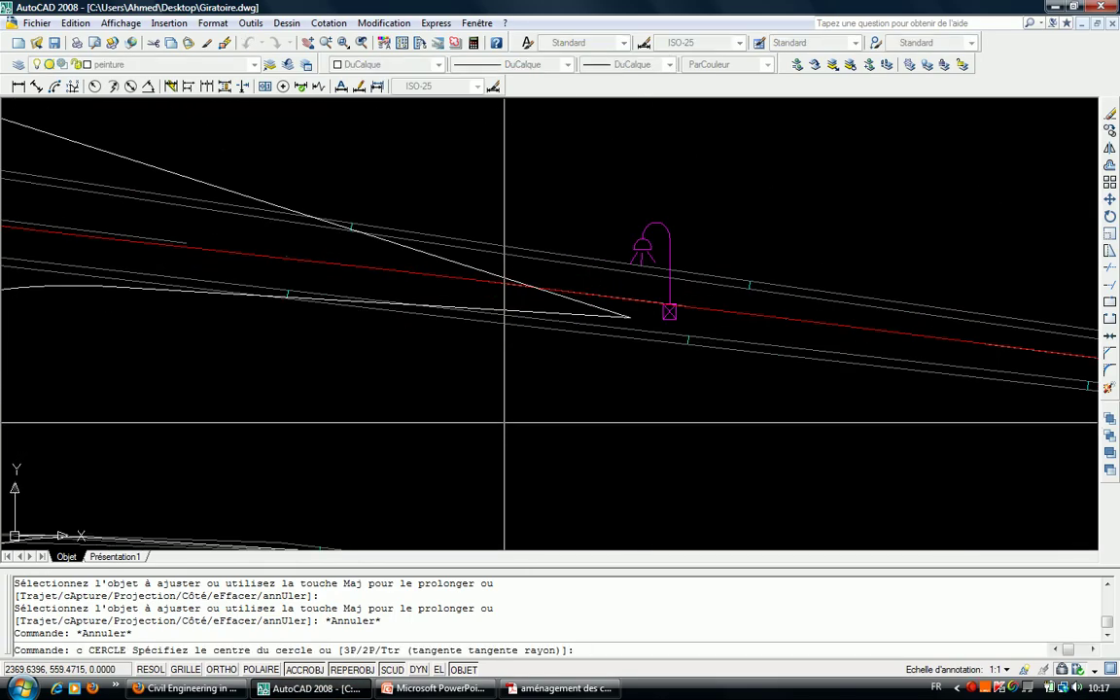
type("ttr")
key("Return")
left_click(555, 311)
middle_click_drag(641, 351, 390, 293)
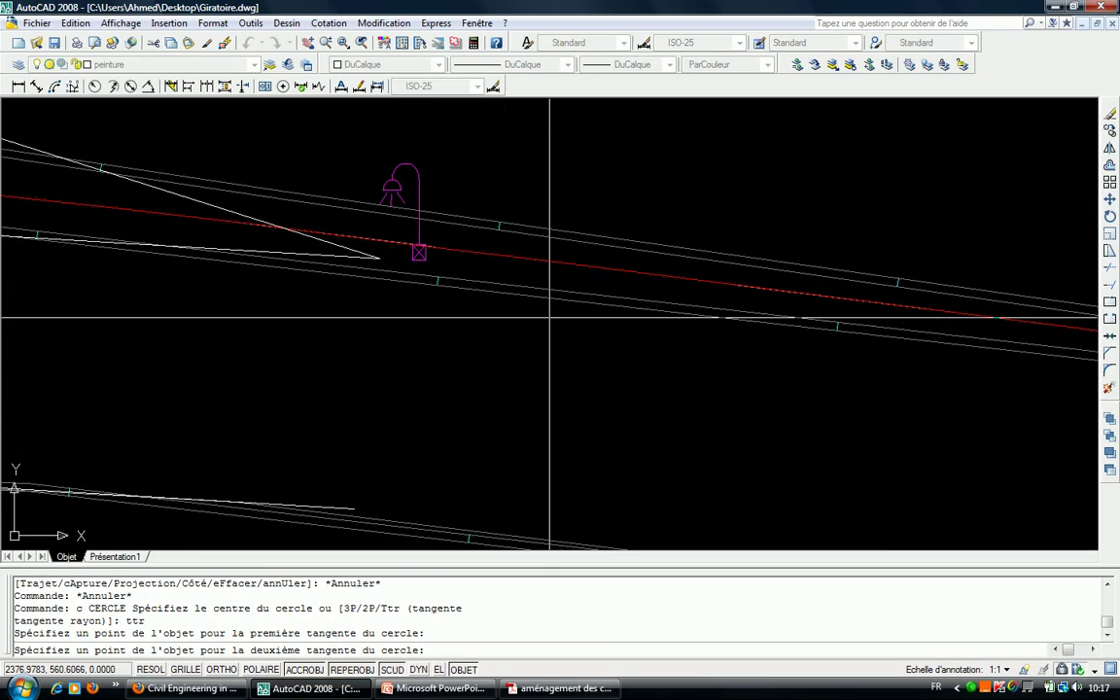
left_click(1028, 318)
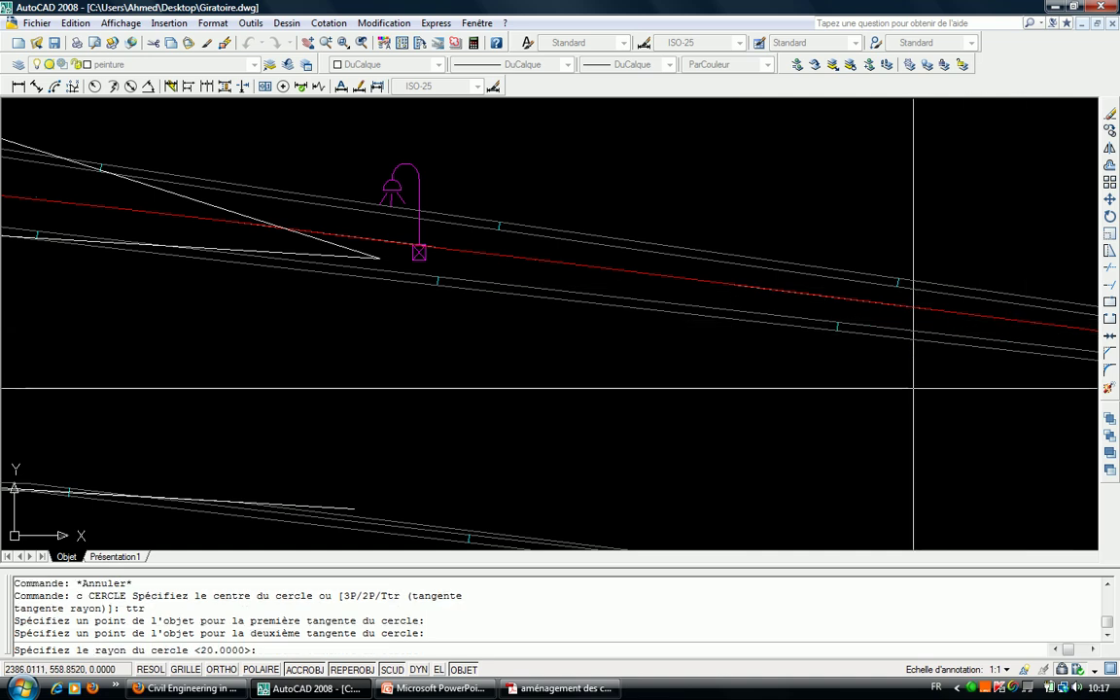
type("80")
key("Return")
key("Escape")
key("Escape")
key("Escape")
key("Escape")
type("pr")
key("Return")
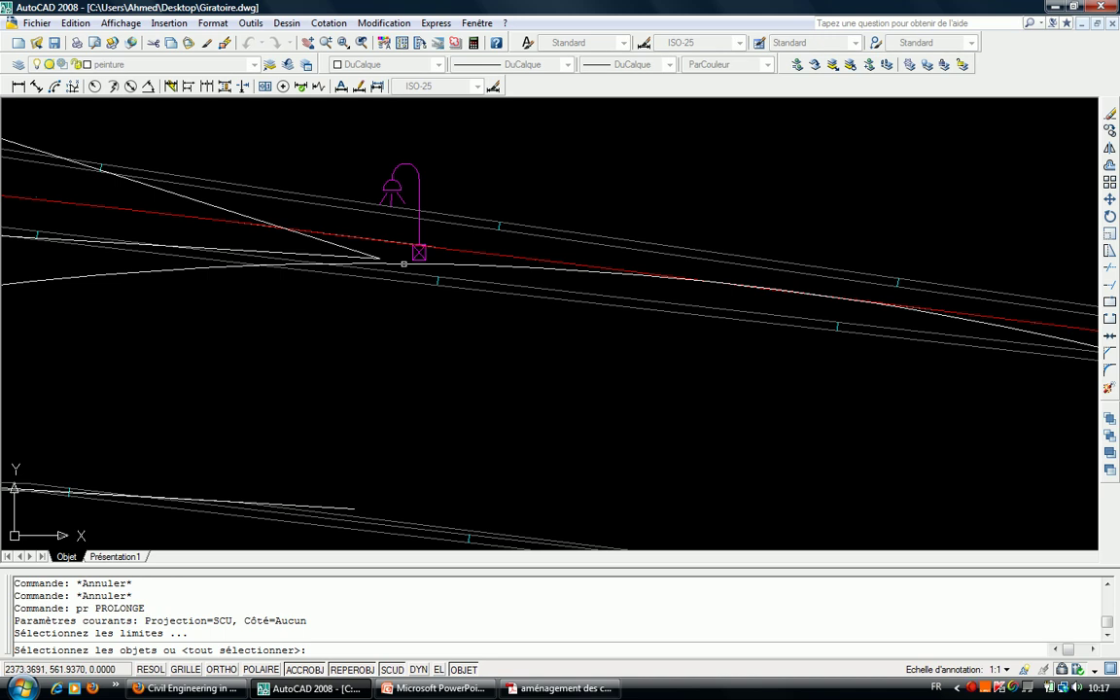
left_click(404, 264)
key("Return")
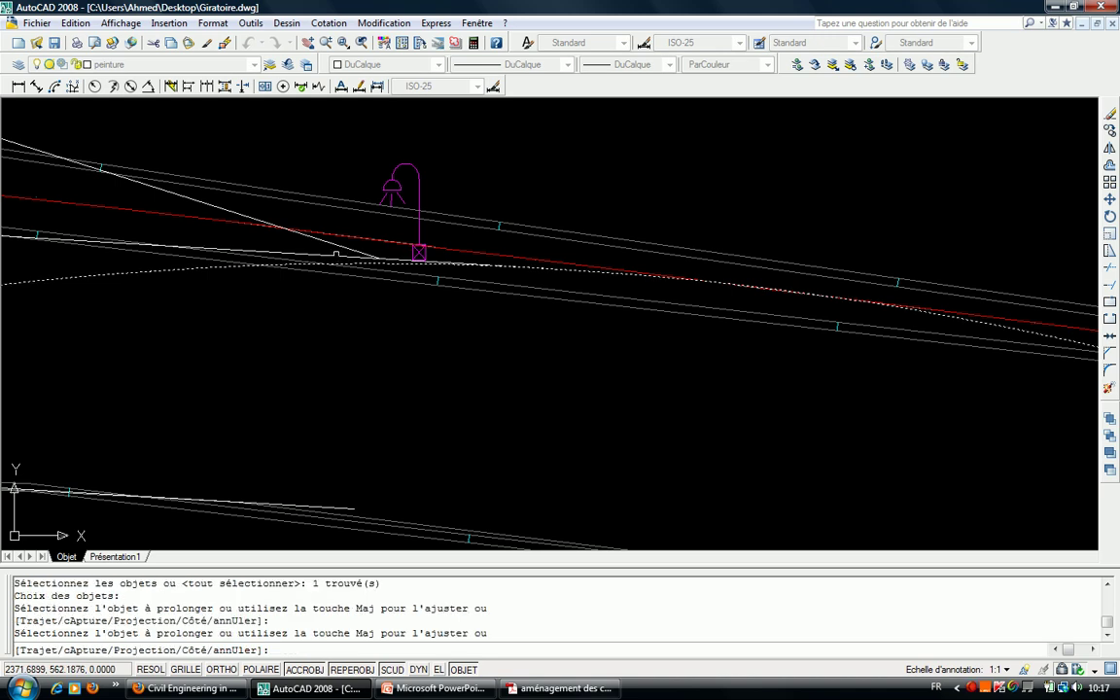
key("Escape")
key("Return")
left_click(337, 254)
left_click(329, 254)
key("Return")
key("Escape")
key("Escape")
key("Escape")
left_click(386, 250)
key("Escape")
key("Return")
left_click(334, 256)
left_click(350, 239)
key("Return")
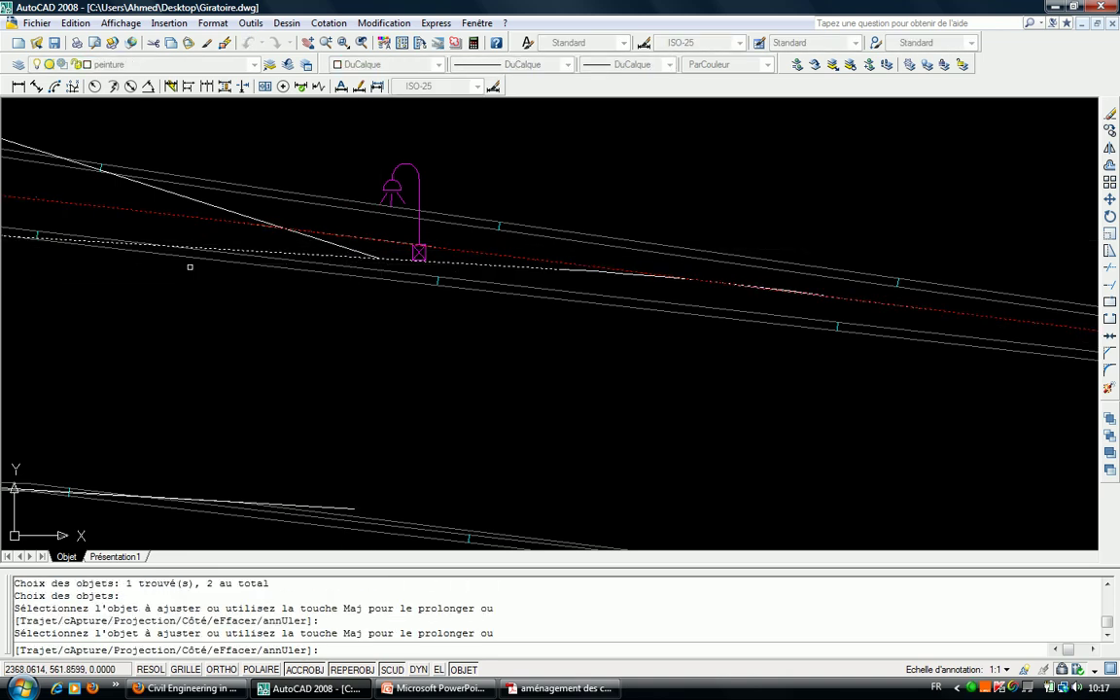
scroll(256, 266, "down", 5)
scroll(405, 282, "up", 3)
key("Escape")
key("Escape")
key("Escape")
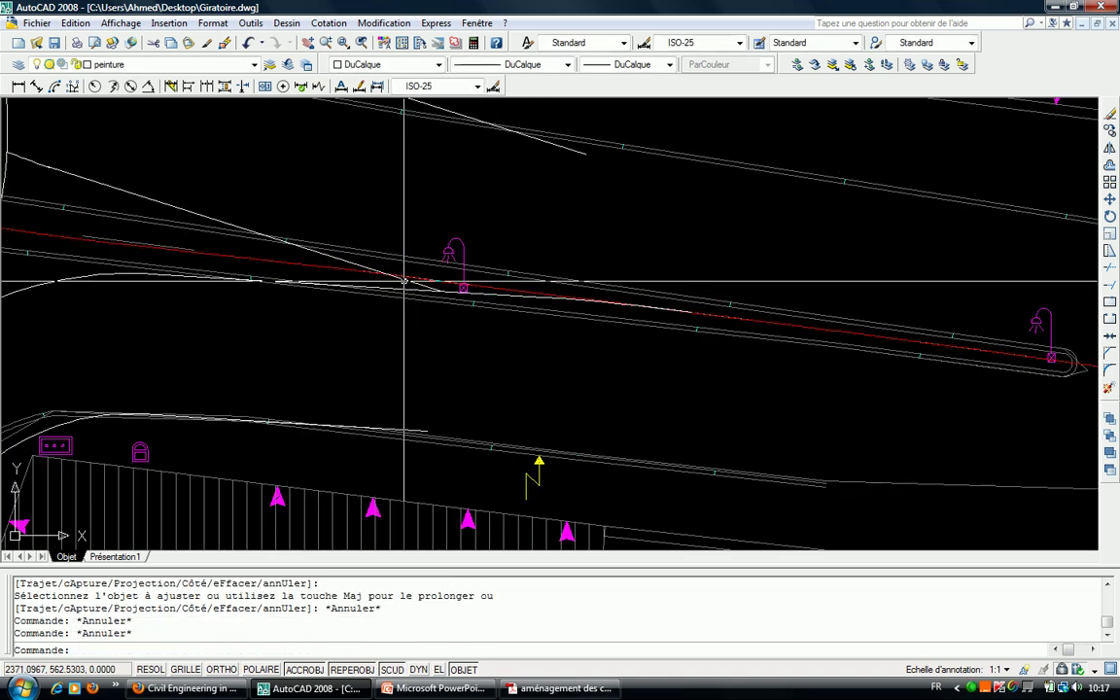
Draw a radius-80 circle (ttr) tangent to the road edge and the splitter island edge.
type("c")
key("Return")
type("ttr")
key("Return")
left_click(325, 251)
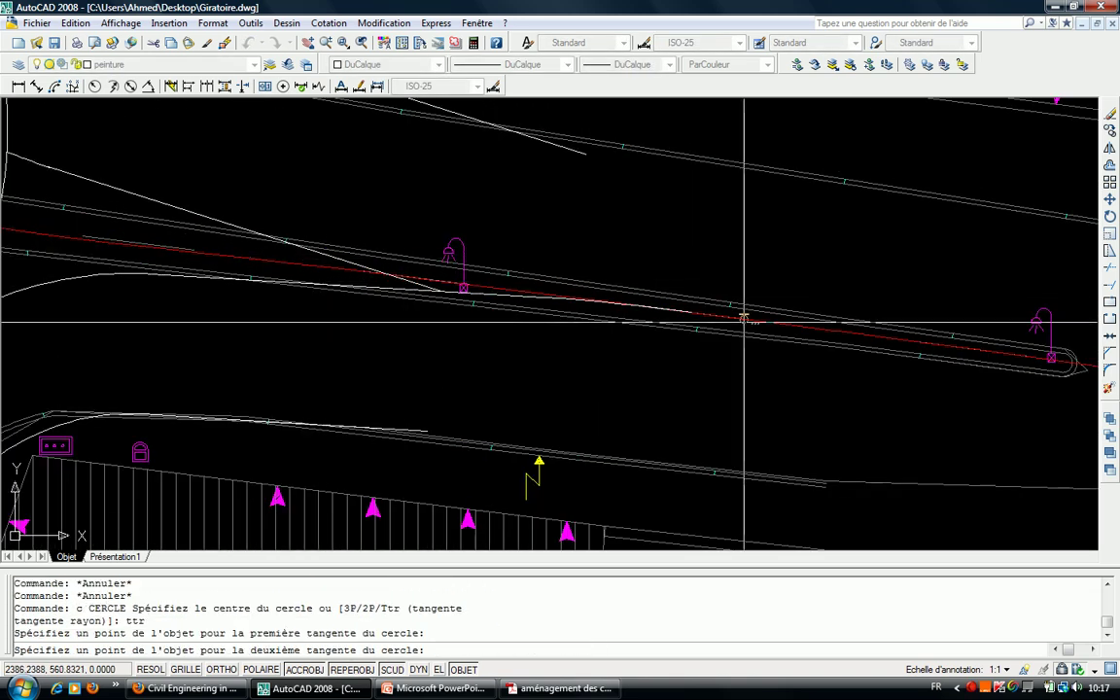
left_click(768, 329)
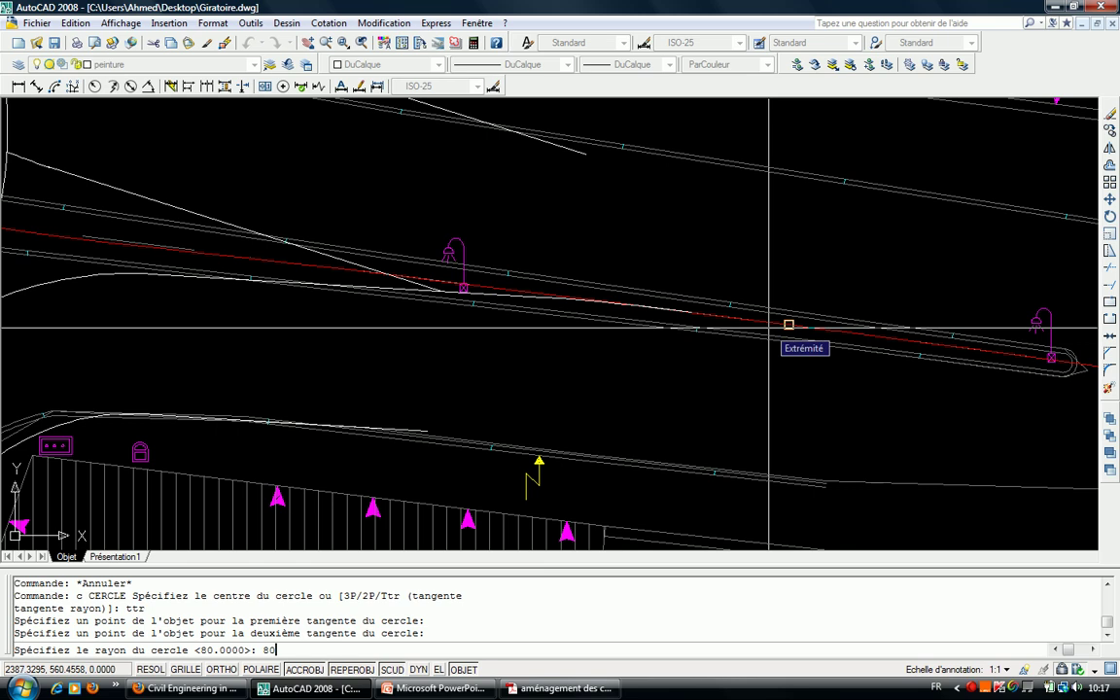
key("Return")
key("Escape")
key("Escape")
key("Escape")
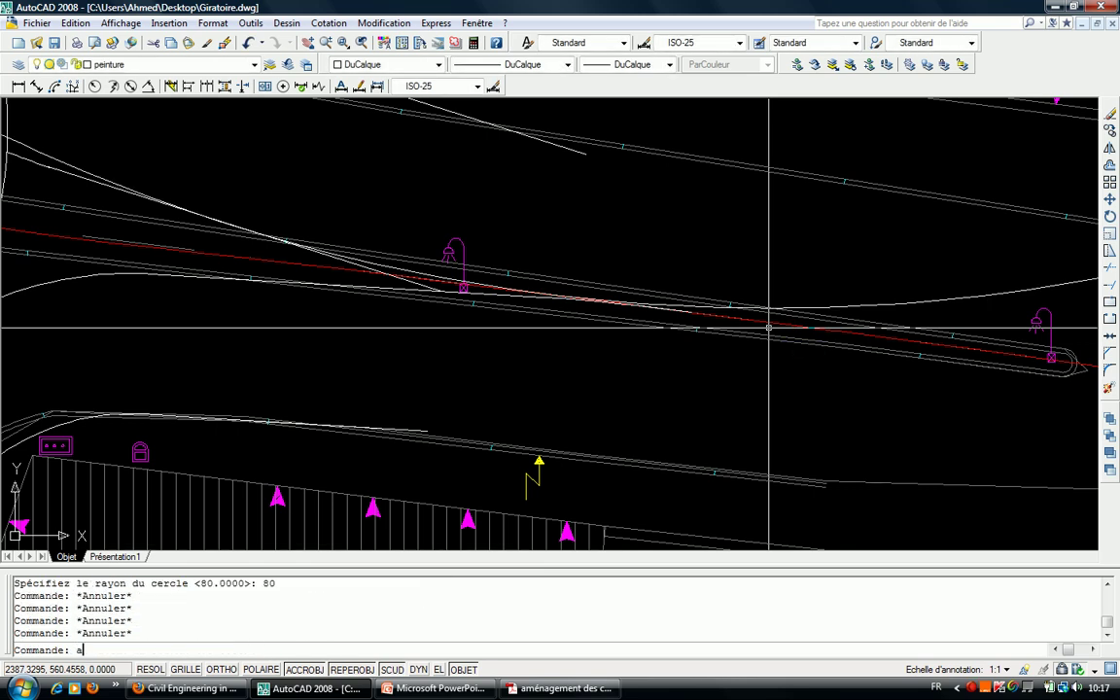
Start a trim with an extra cutting edge, then cancel it.
type("j")
key("Return")
scroll(313, 252, "up", 2)
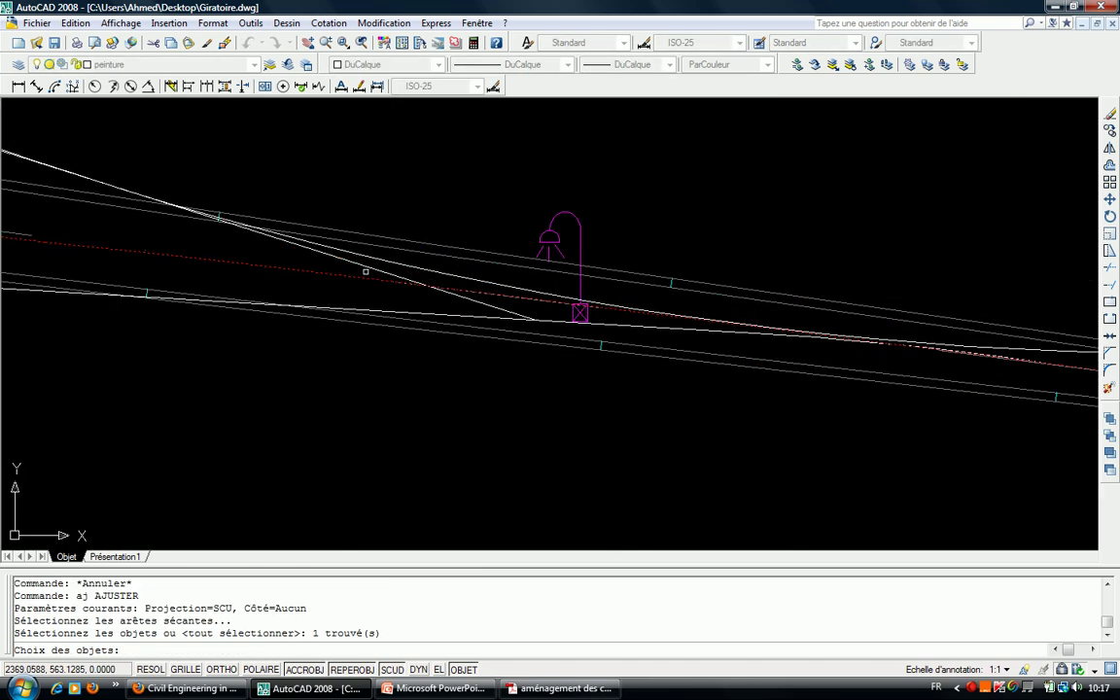
left_click(374, 270)
scroll(374, 270, "down", 4)
middle_click_drag(385, 294, 489, 373)
key("Return")
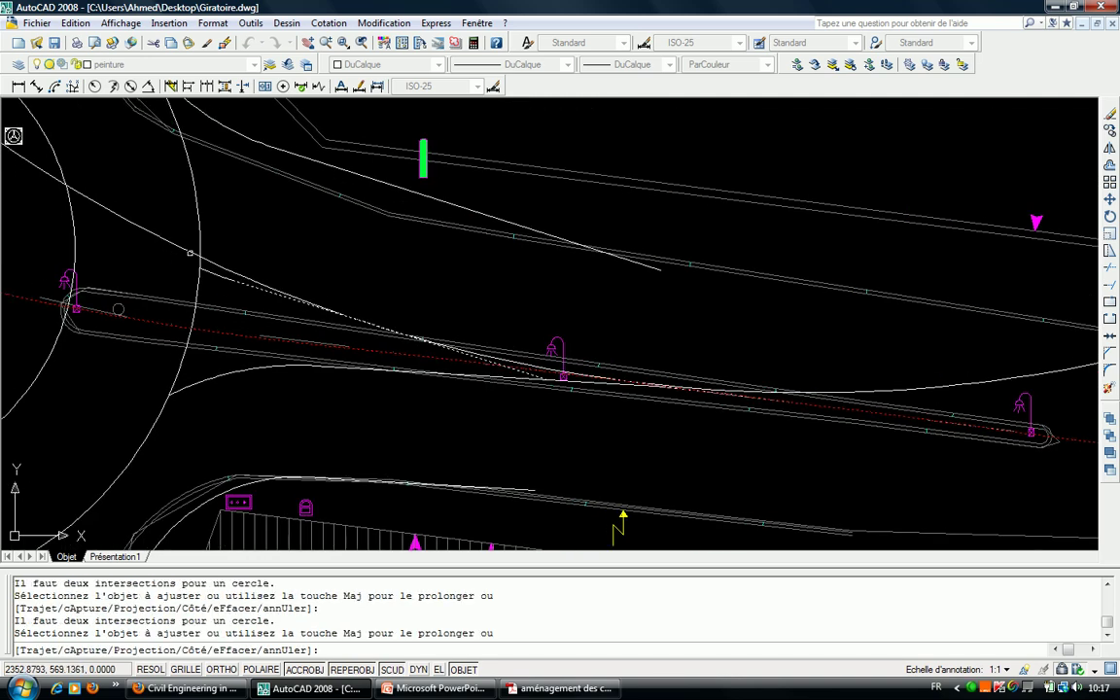
key("Escape")
scroll(446, 415, "up", 2)
scroll(578, 364, "up", 2)
Delete the stray dashed line, then begin another tangent circle and cancel it.
key("Escape")
left_click(618, 344)
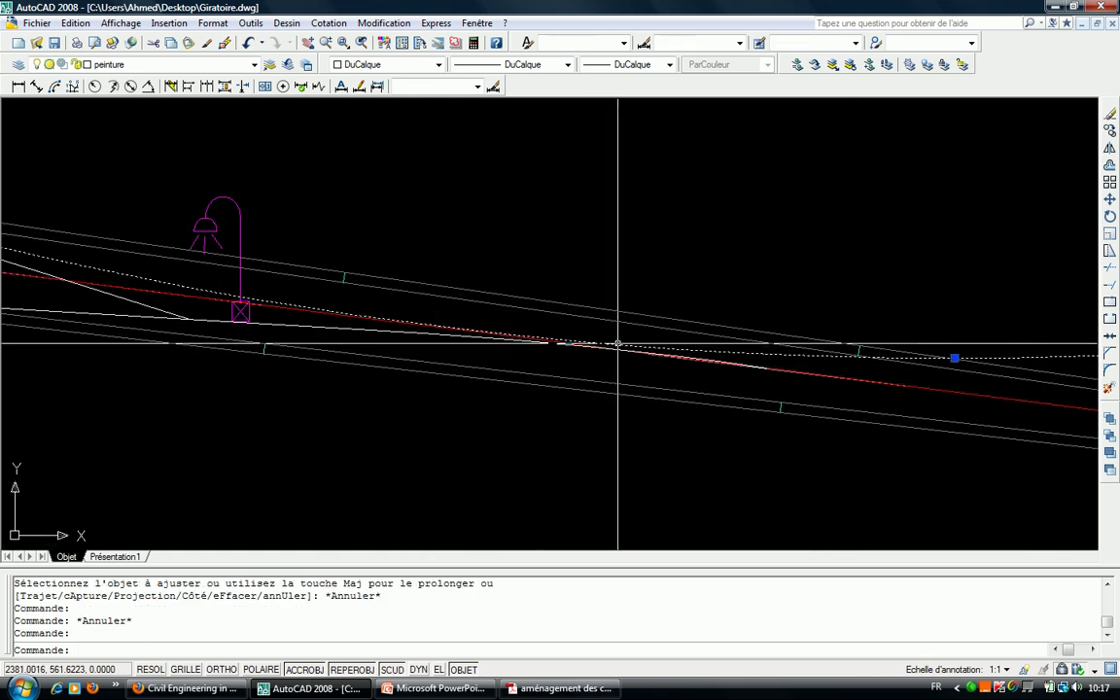
key("Delete")
type("ttr")
key("Return")
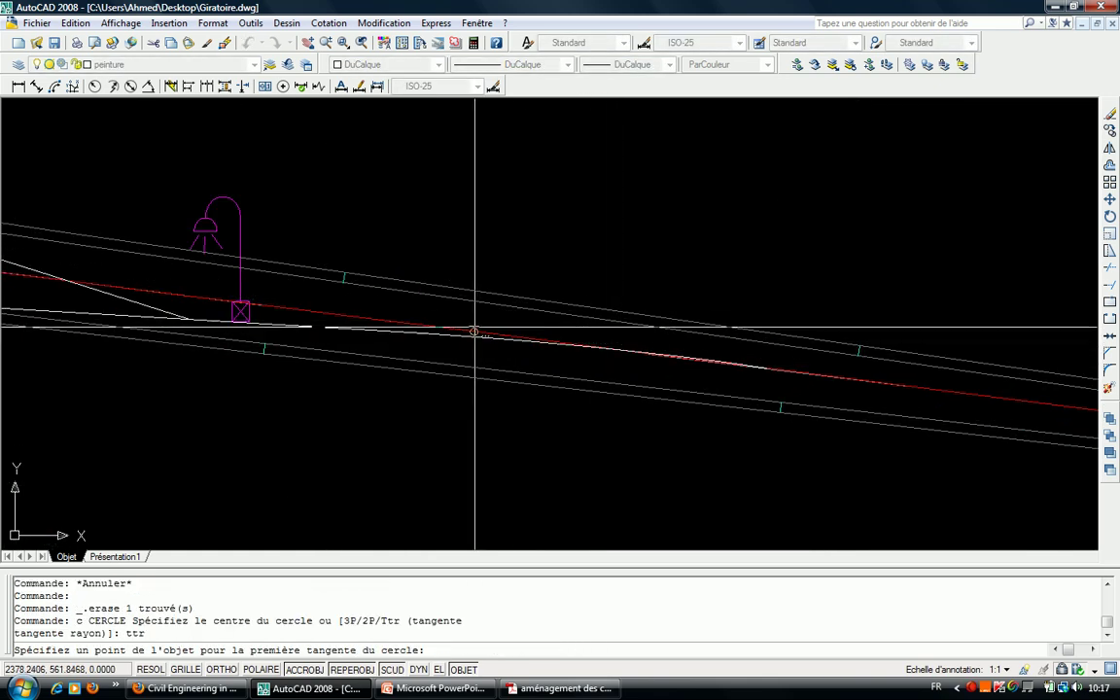
left_click(476, 328)
middle_click_drag(363, 313, 316, 311)
left_click(315, 324)
key("Escape")
Trim with a window of cutting edges around the radius-80 curve.
type("j")
key("Return")
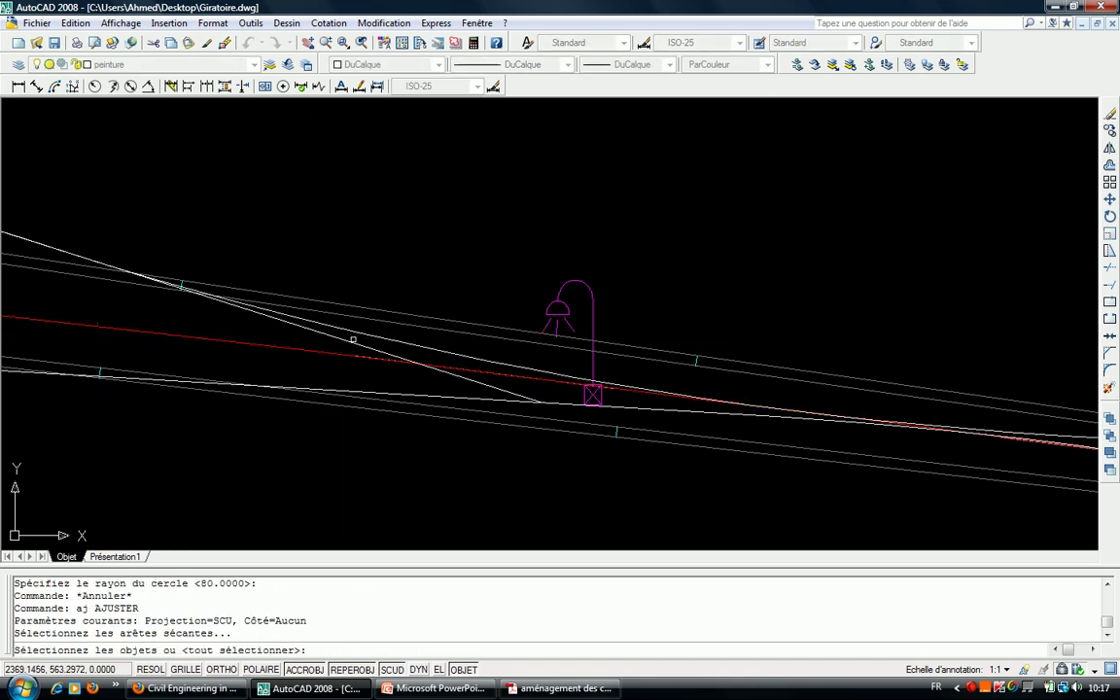
left_click(642, 389)
scroll(642, 389, "down", 2)
scroll(641, 389, "down", 1)
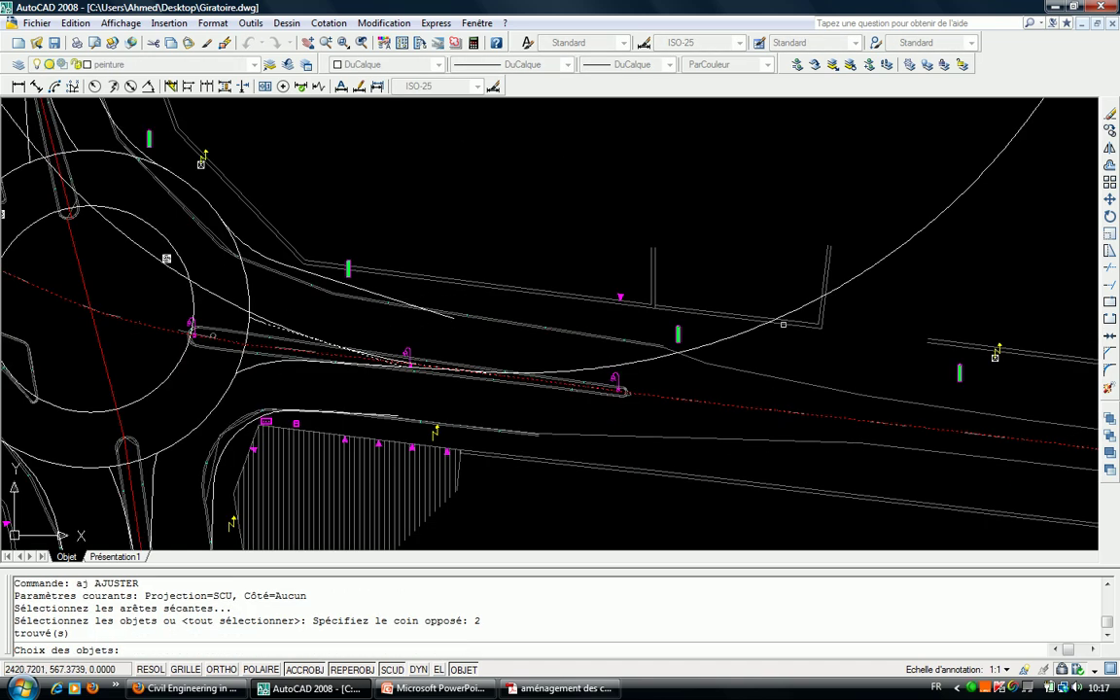
key("Return")
left_click(967, 209)
left_click(700, 293)
scroll(632, 370, "up", 3)
scroll(631, 370, "up", 2)
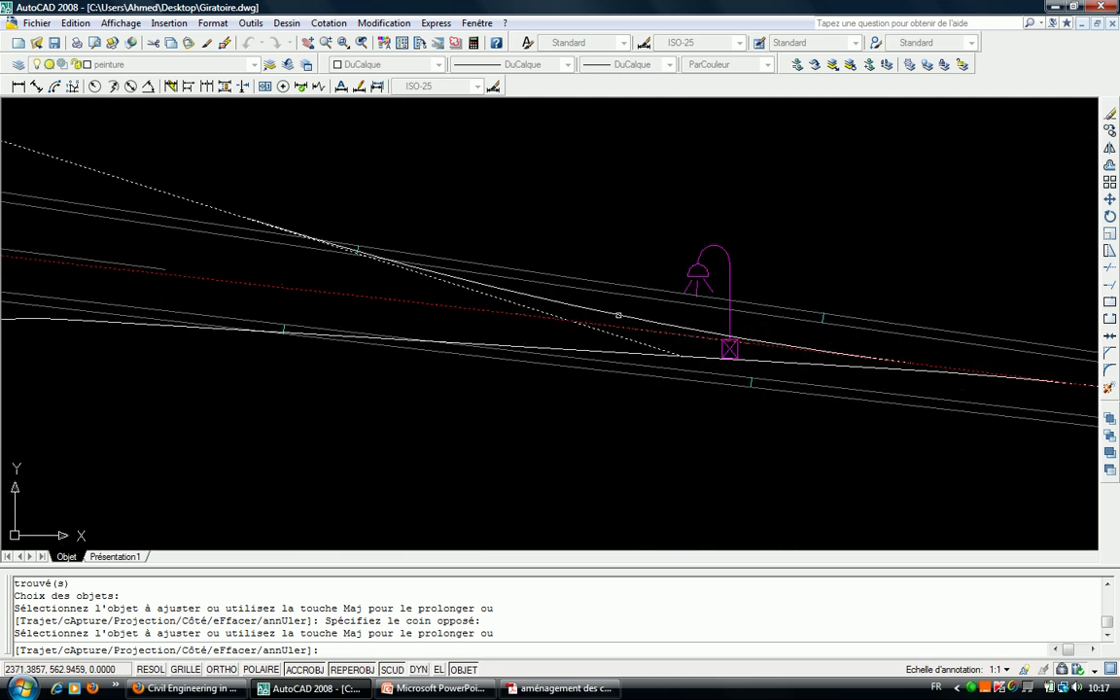
key("Escape")
Trim away the excess white segment near the lamp.
key("Return")
left_click(586, 307)
key("Return")
left_click(540, 312)
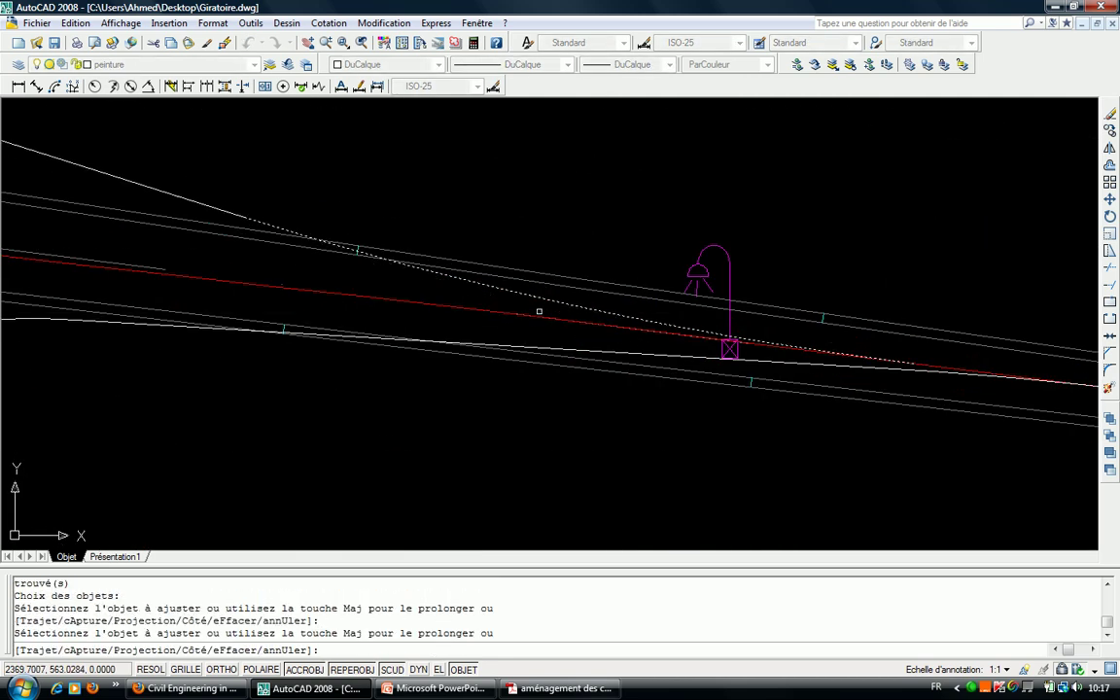
scroll(541, 311, "down", 1)
middle_click_drag(451, 326, 409, 328)
scroll(409, 328, "down", 4)
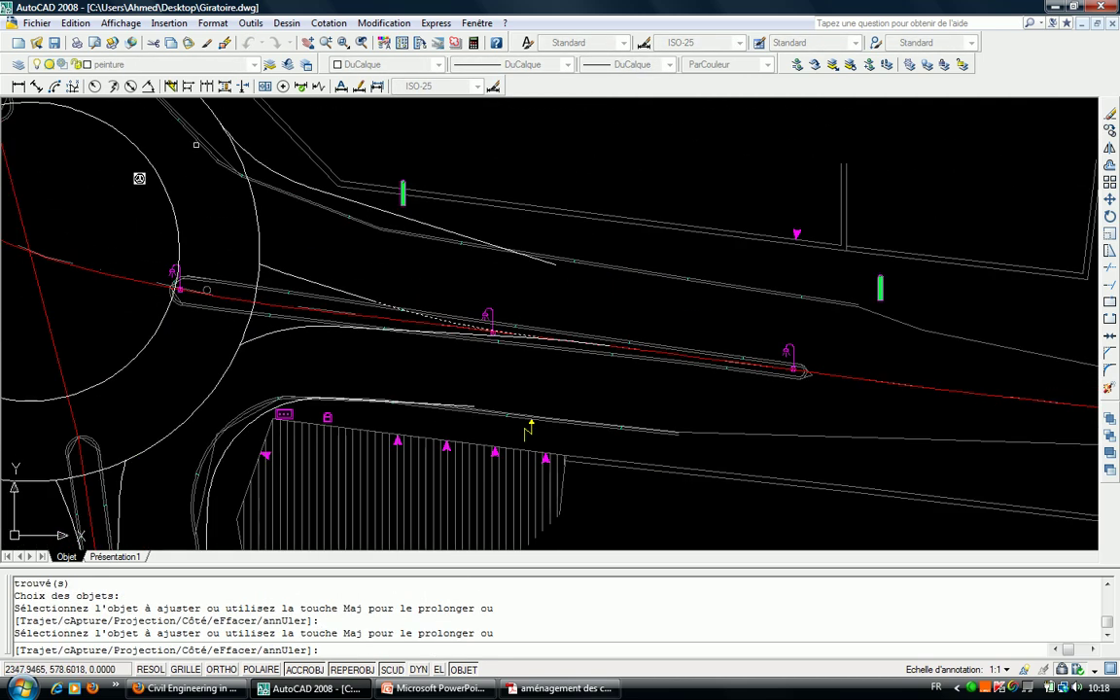
key("Escape")
Pan over the lower road edge and start a line, then cancel it.
middle_click_drag(510, 406, 600, 433)
scroll(601, 433, "up", 3)
middle_click_drag(550, 473, 550, 393)
key("Escape")
key("Escape")
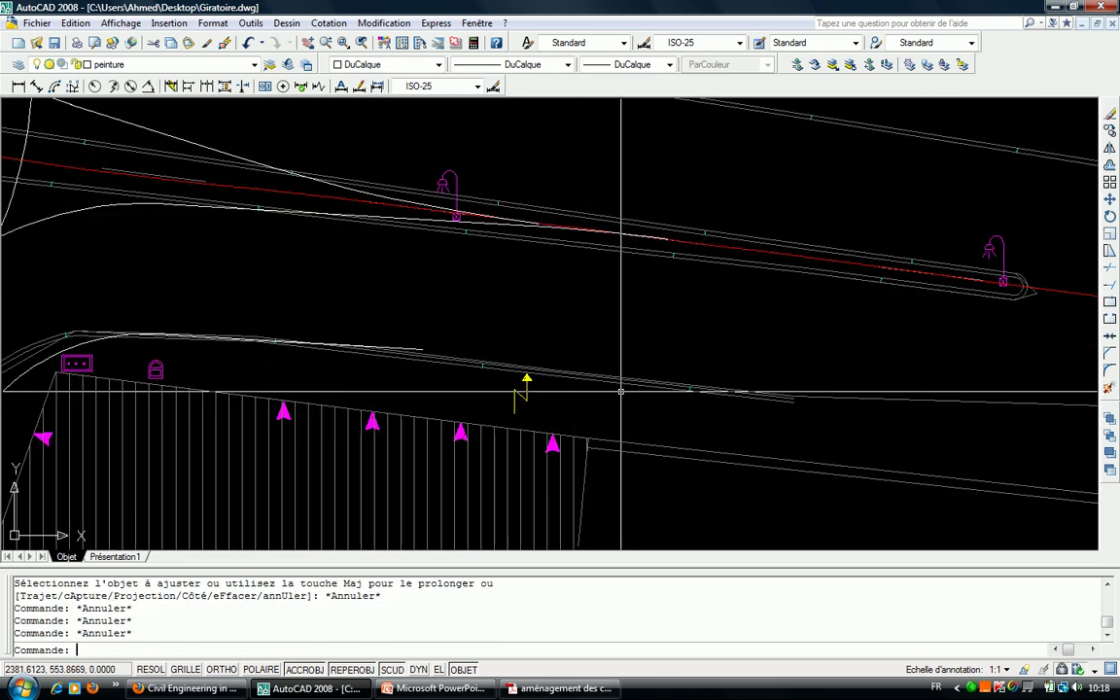
type("l")
key("Return")
left_click(792, 395)
scroll(301, 318, "up", 2)
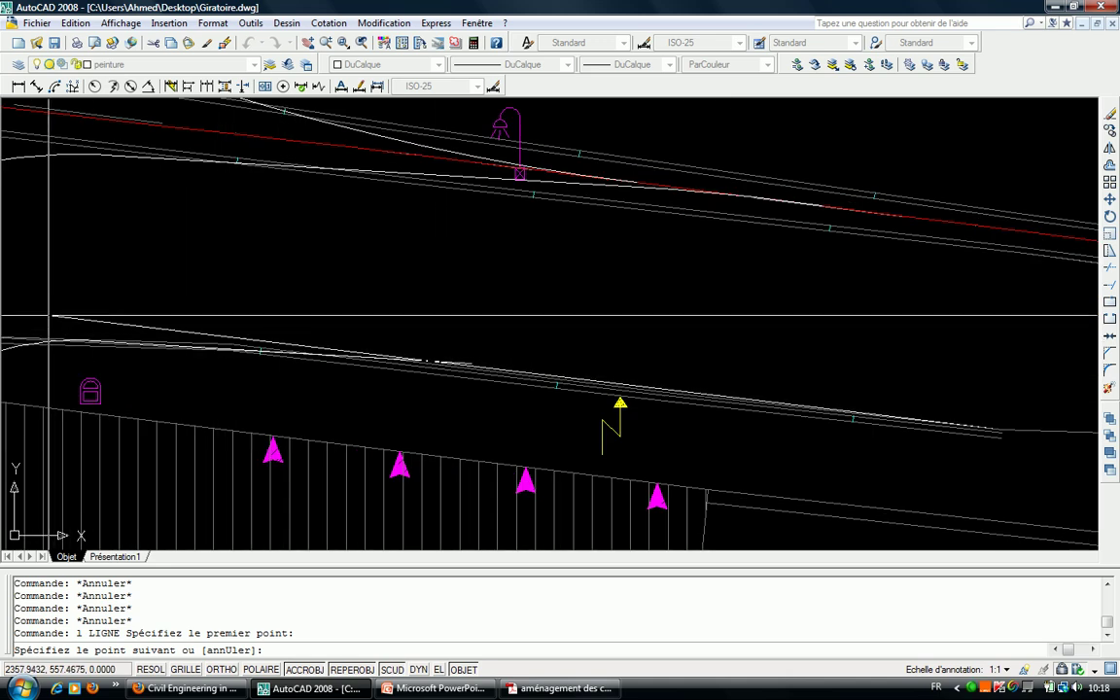
key("Escape")
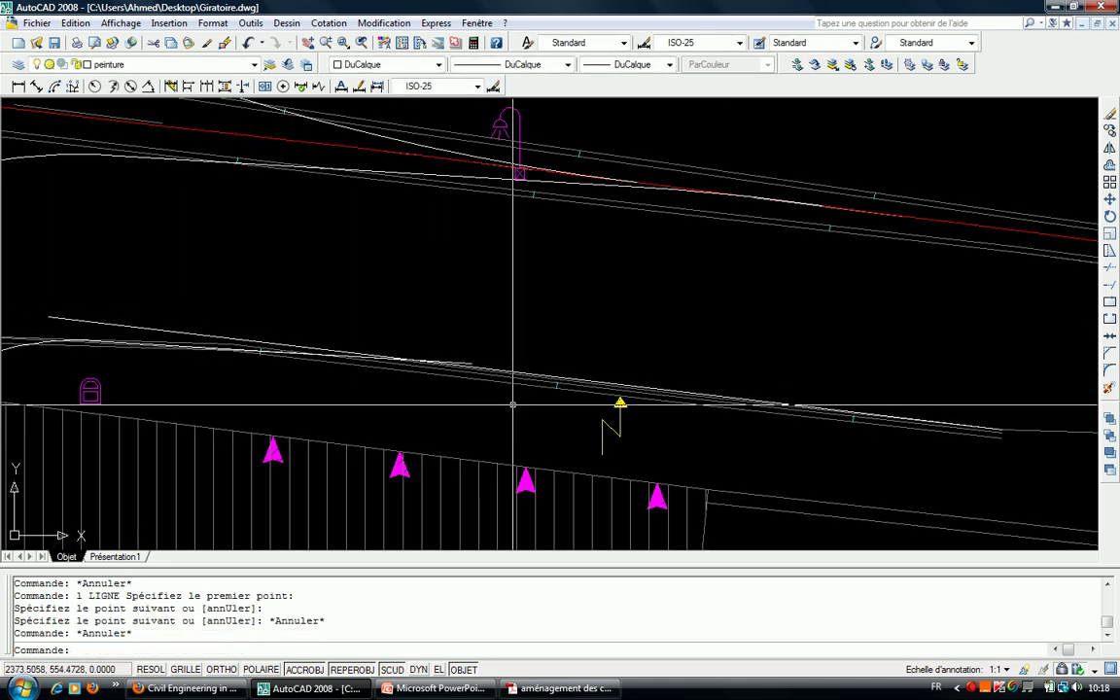
Try a radius-80 fillet between the two road edge lines, which fails as non-coplanar.
type("rd")
key("Return")
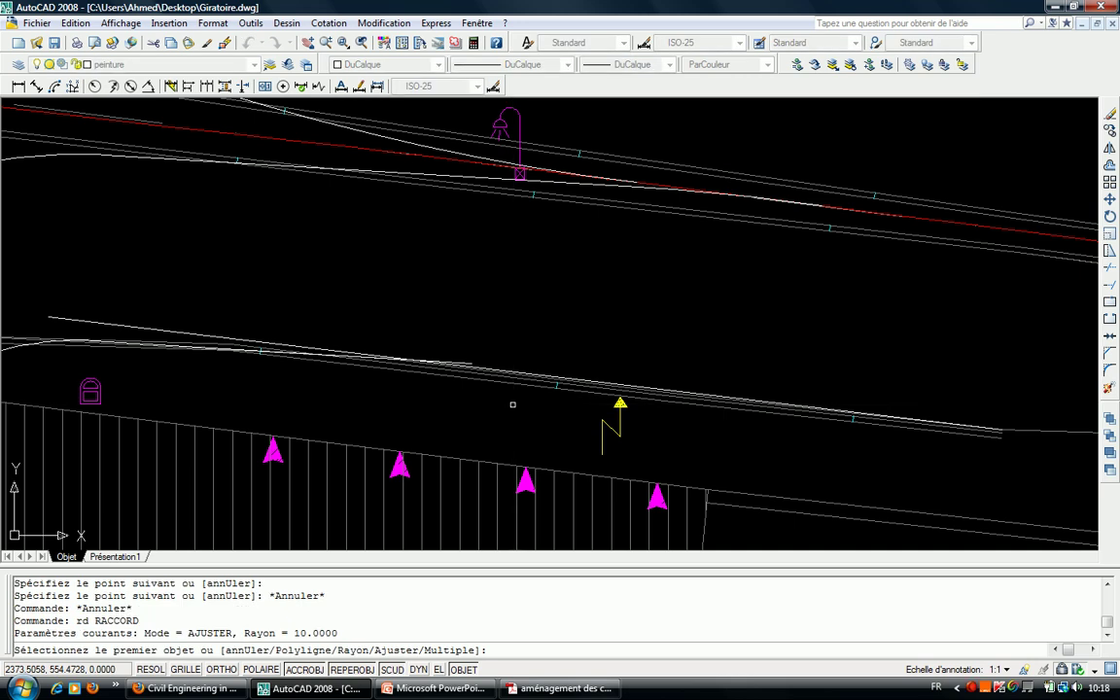
type("0")
key("Return")
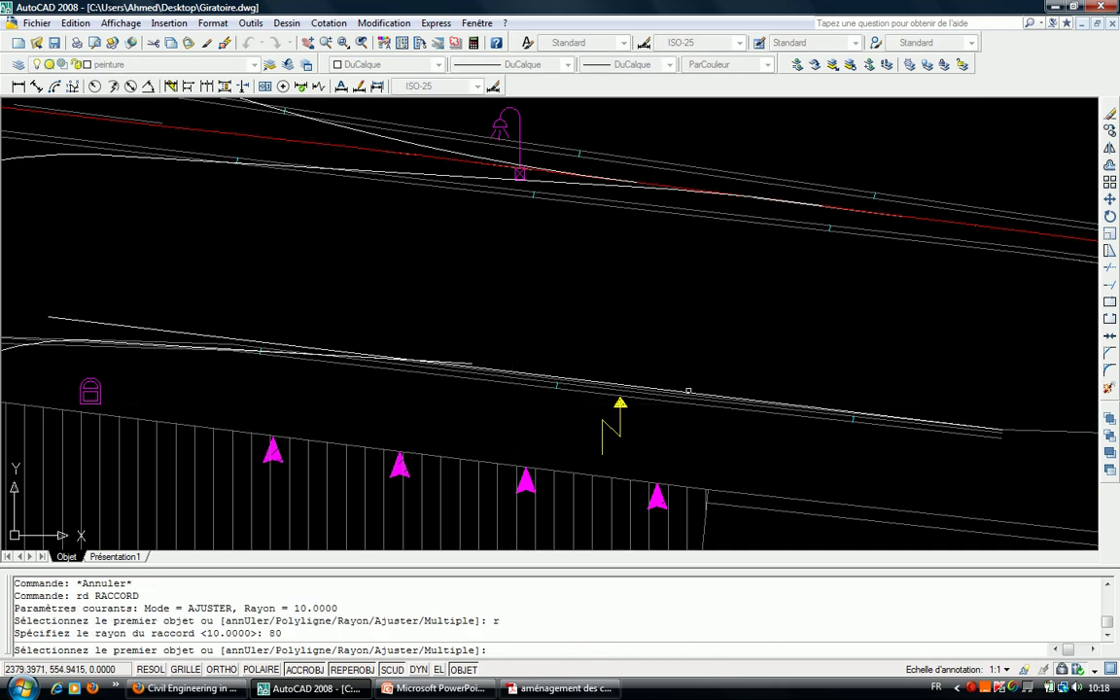
left_click(688, 392)
scroll(235, 357, "up", 3)
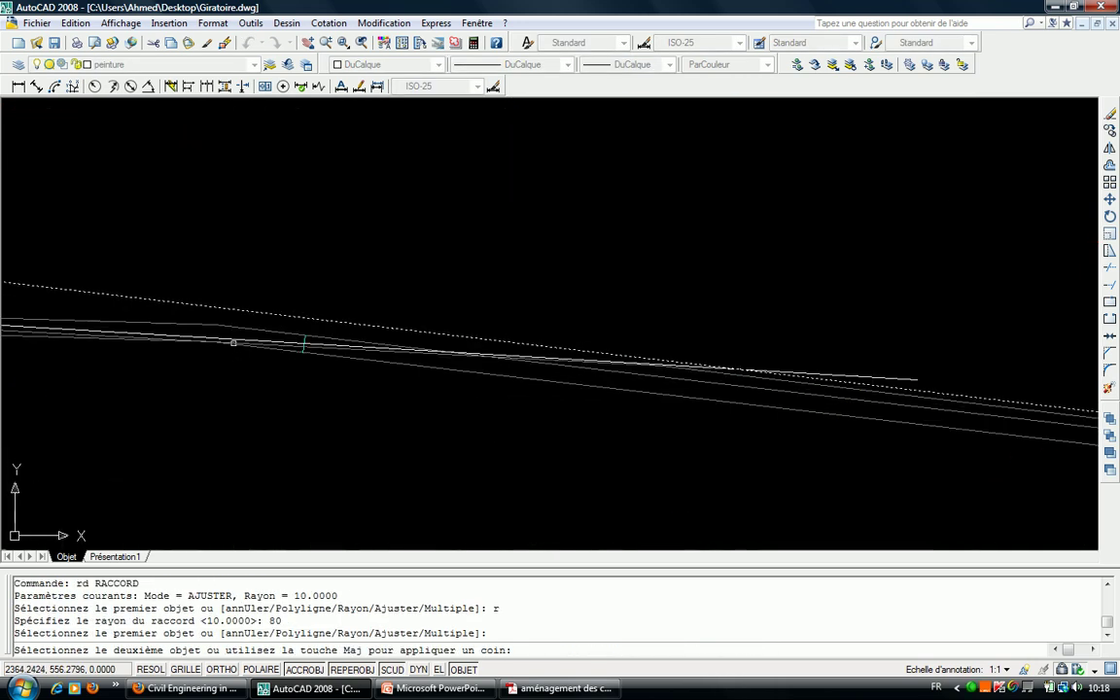
left_click(234, 340)
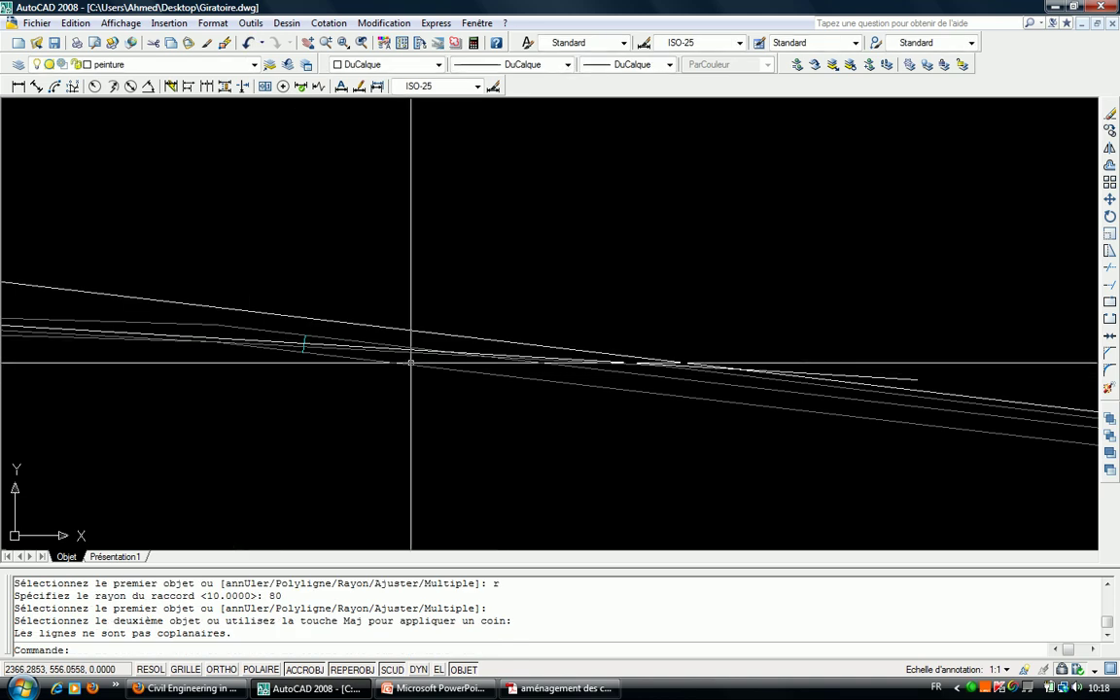
Select the long road edge line and show its properties with Ctrl+1.
left_click(312, 341)
scroll(324, 338, "down", 2)
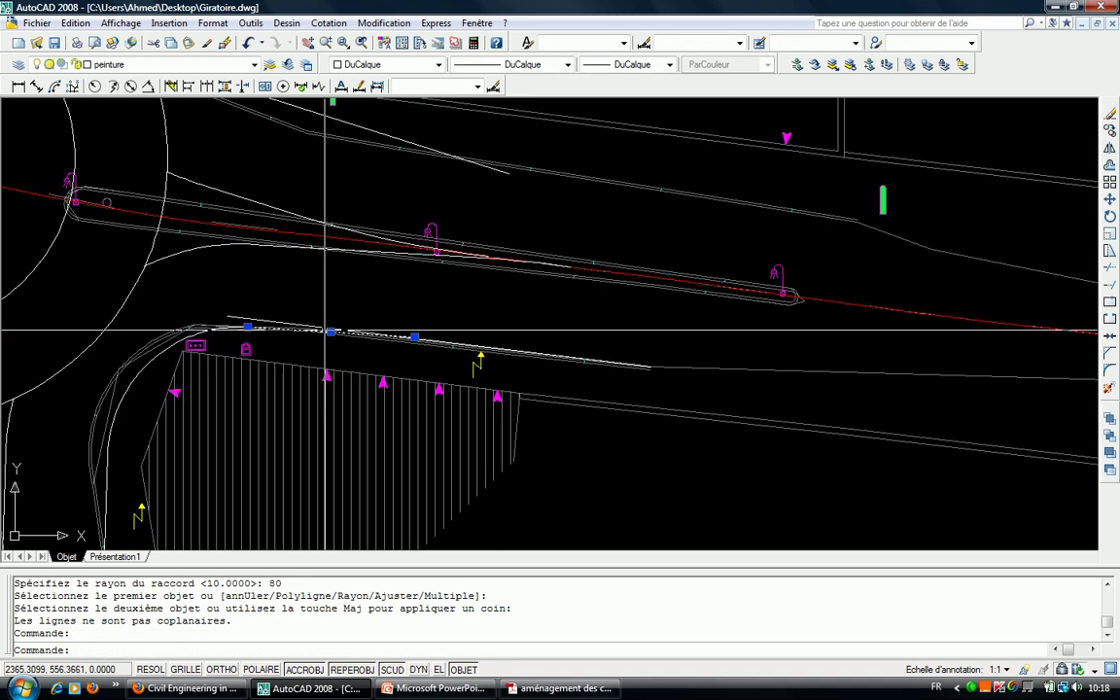
scroll(337, 334, "up", 1)
key("Escape")
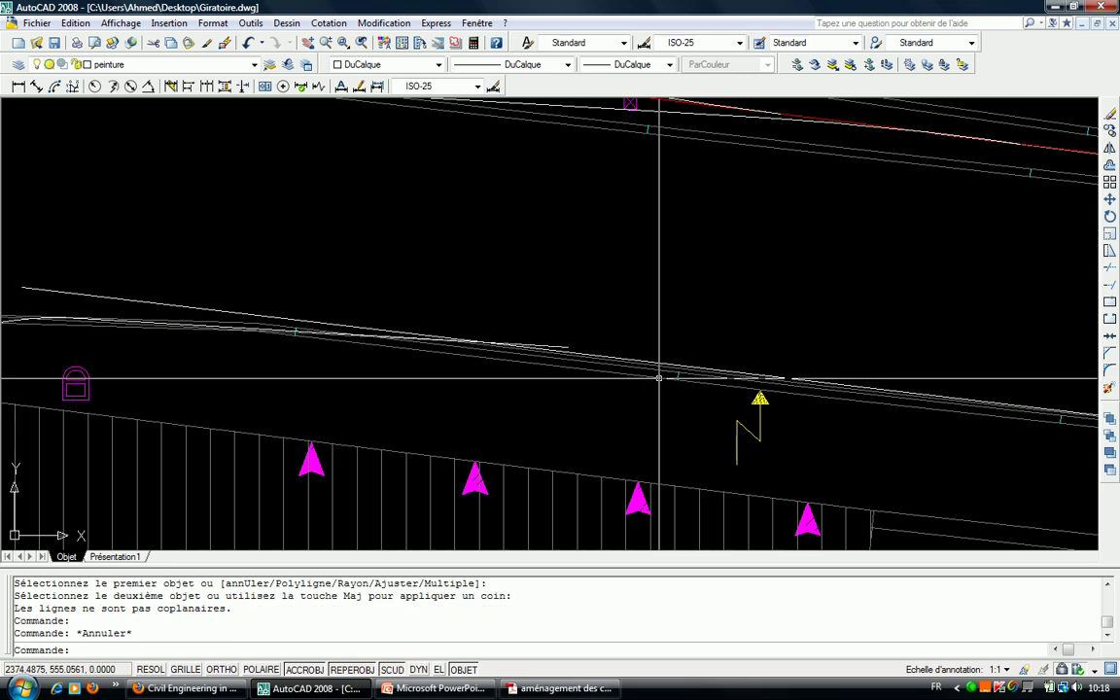
left_click(660, 361)
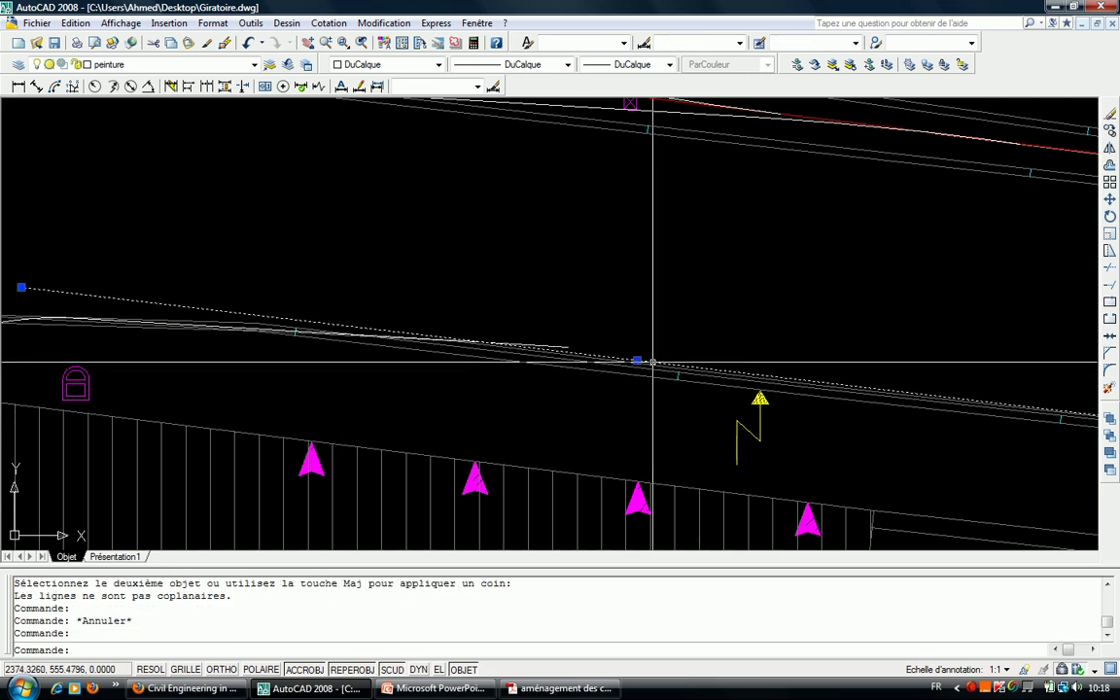
key("ctrl+1")
Change the line's start Z from 42.225 to 0.
left_click(124, 328)
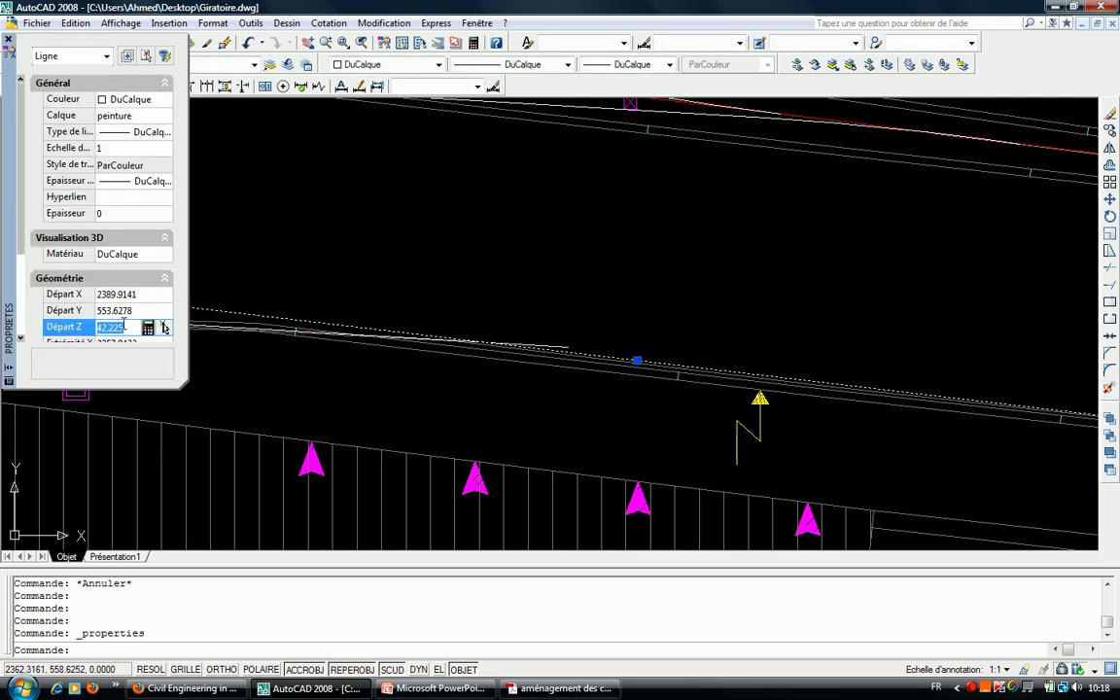
key("Tab")
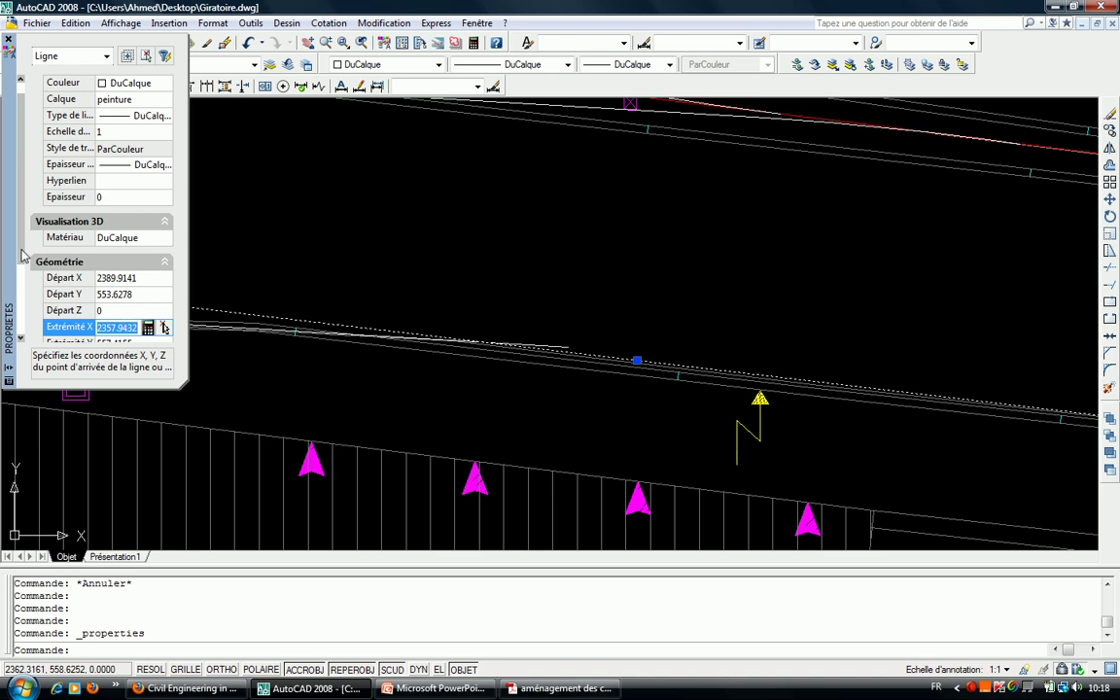
scroll(19, 258, "down", 1)
scroll(20, 265, "down", 1)
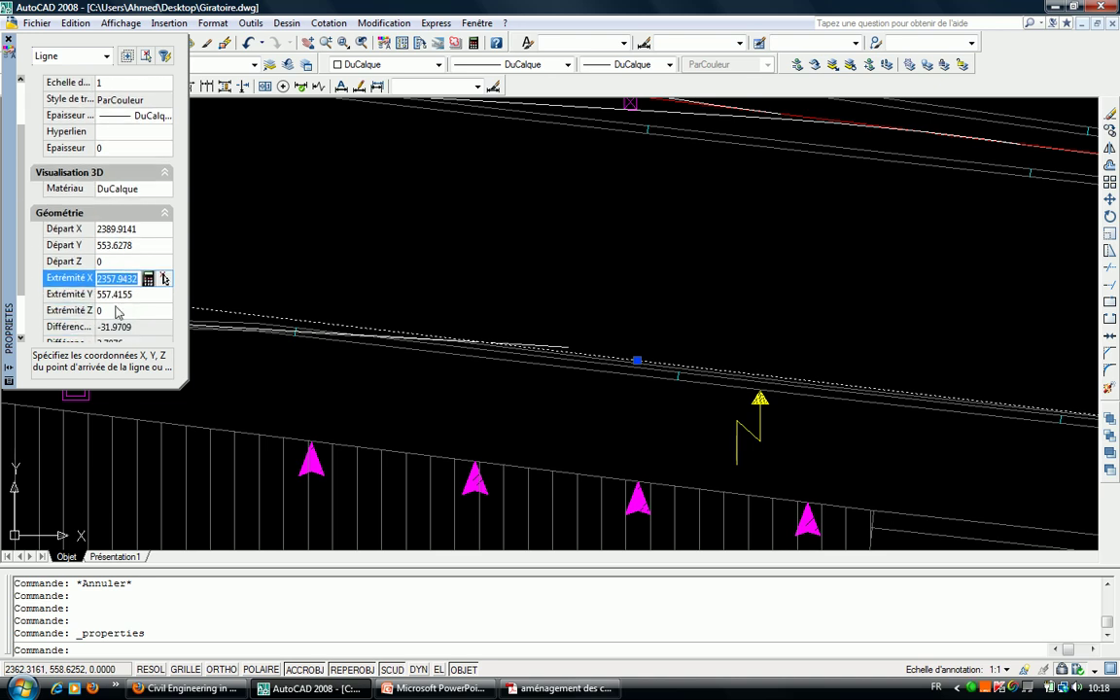
key("Escape")
key("Escape")
key("Escape")
Fillet the two road edge lines near the lamp with radius 80.
type("d")
key("Return")
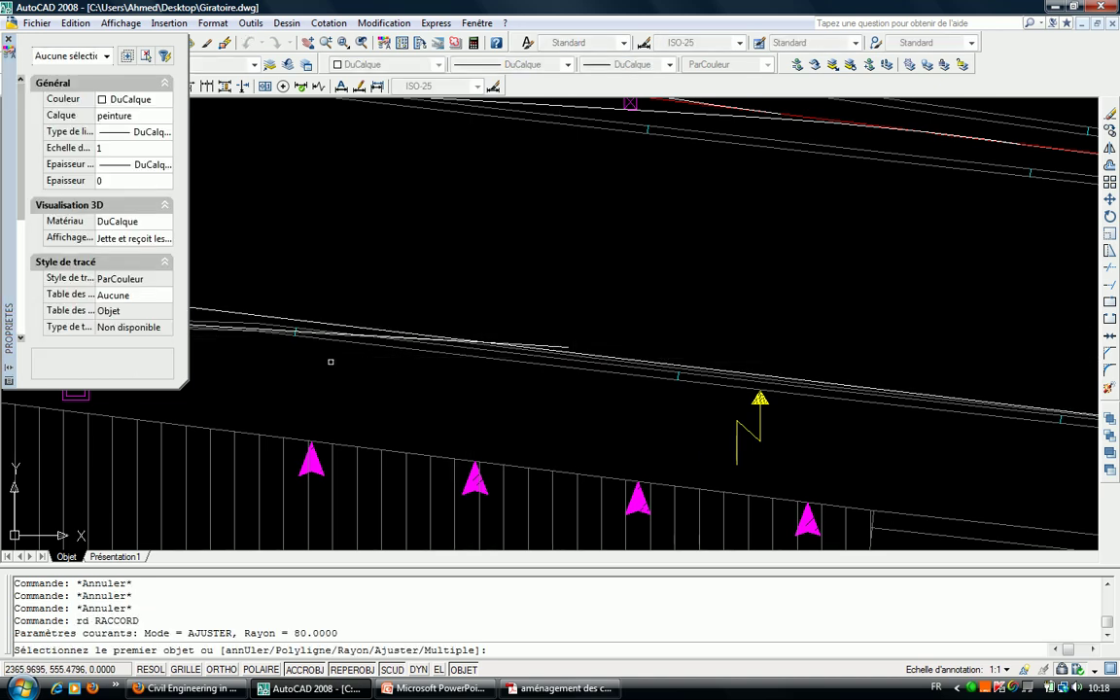
scroll(305, 339, "up", 3)
left_click(324, 323)
scroll(681, 370, "down", 2)
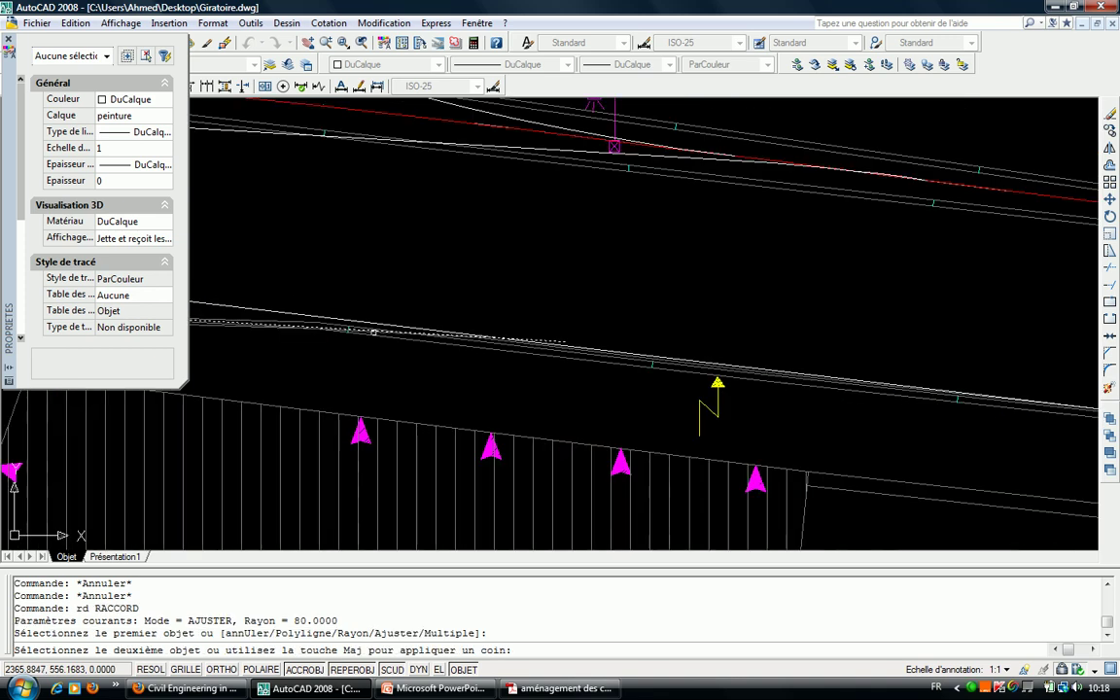
scroll(696, 353, "up", 2)
left_click(622, 335)
scroll(619, 350, "down", 2)
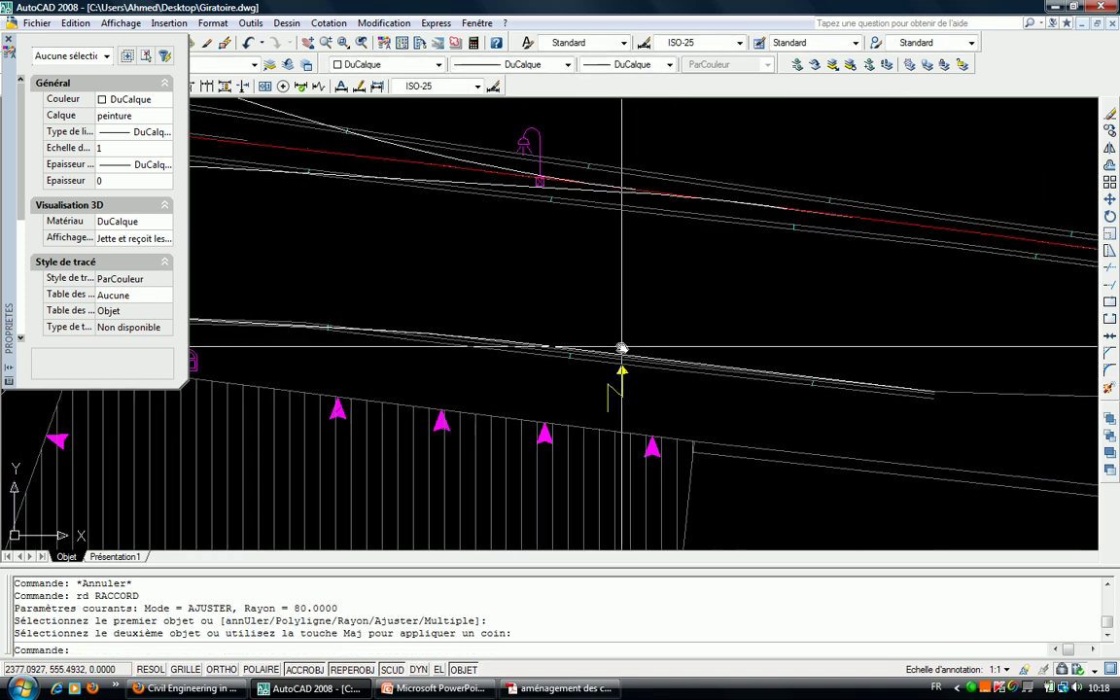
scroll(618, 305, "up", 2)
key("Escape")
Inspect the filleted line and the new radius-80 arc.
left_click(619, 307)
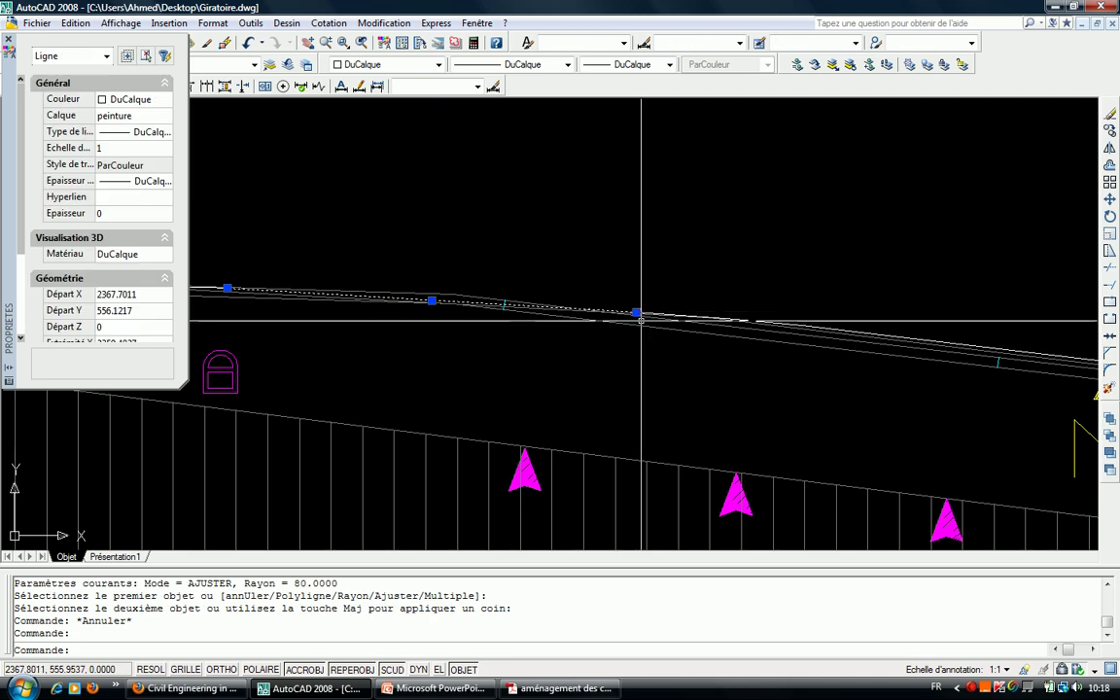
scroll(669, 292, "up", 2)
key("Escape")
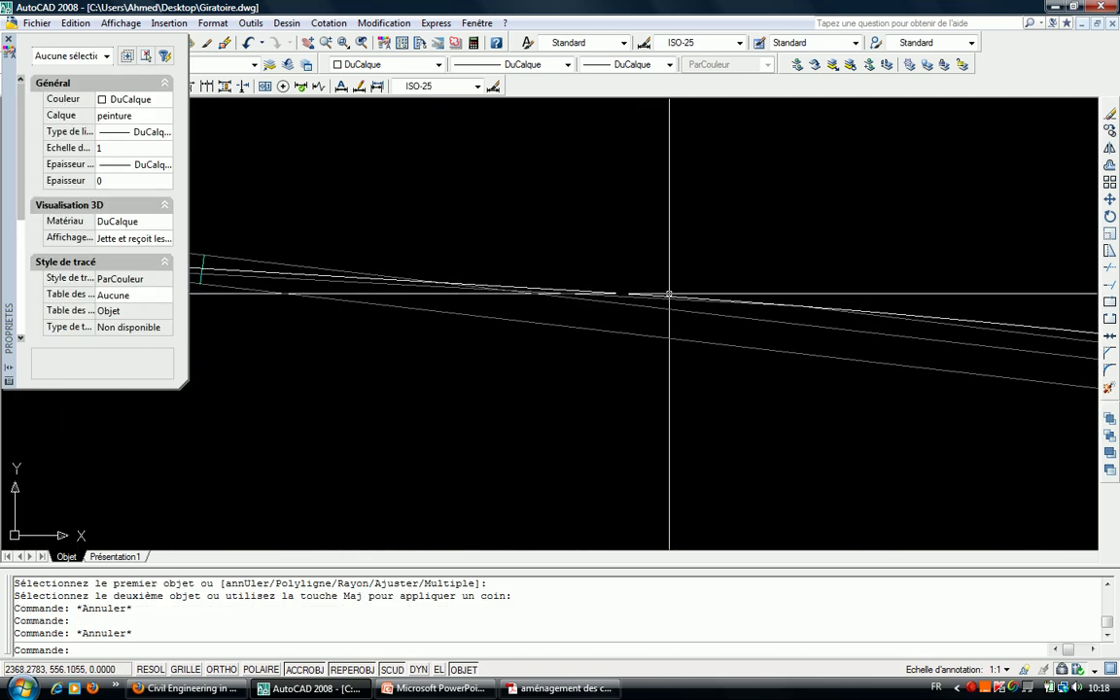
left_click(669, 292)
scroll(669, 293, "down", 2)
scroll(669, 293, "down", 3)
middle_click_drag(978, 182, 802, 290)
key("Escape")
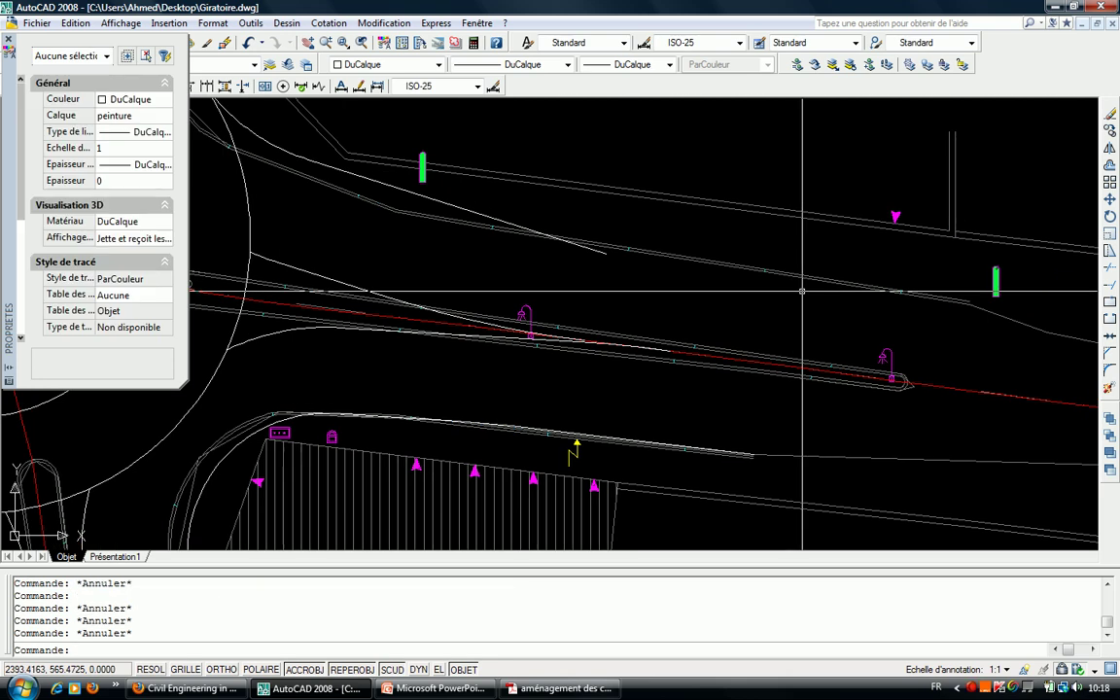
Attempt a line from the road edge with object snap toggled, then cancel it.
type("l")
key("Return")
key("F3")
key("F3")
left_click(964, 300)
key("Escape")
key("Escape")
type("l")
key("Return")
key("F3")
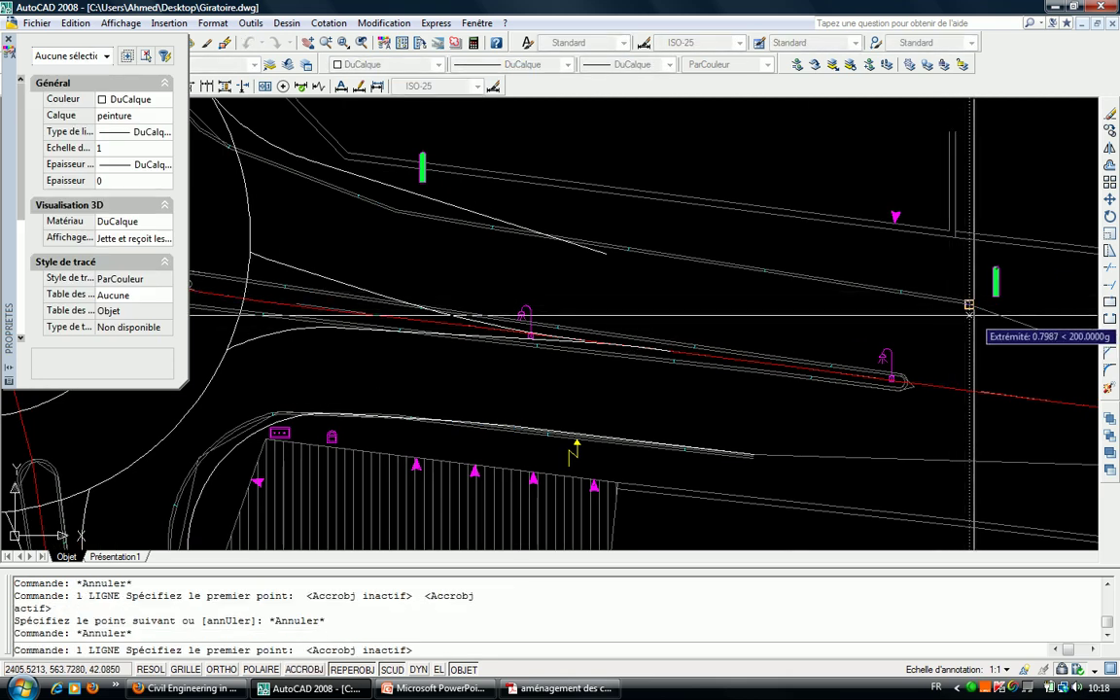
scroll(957, 313, "up", 4)
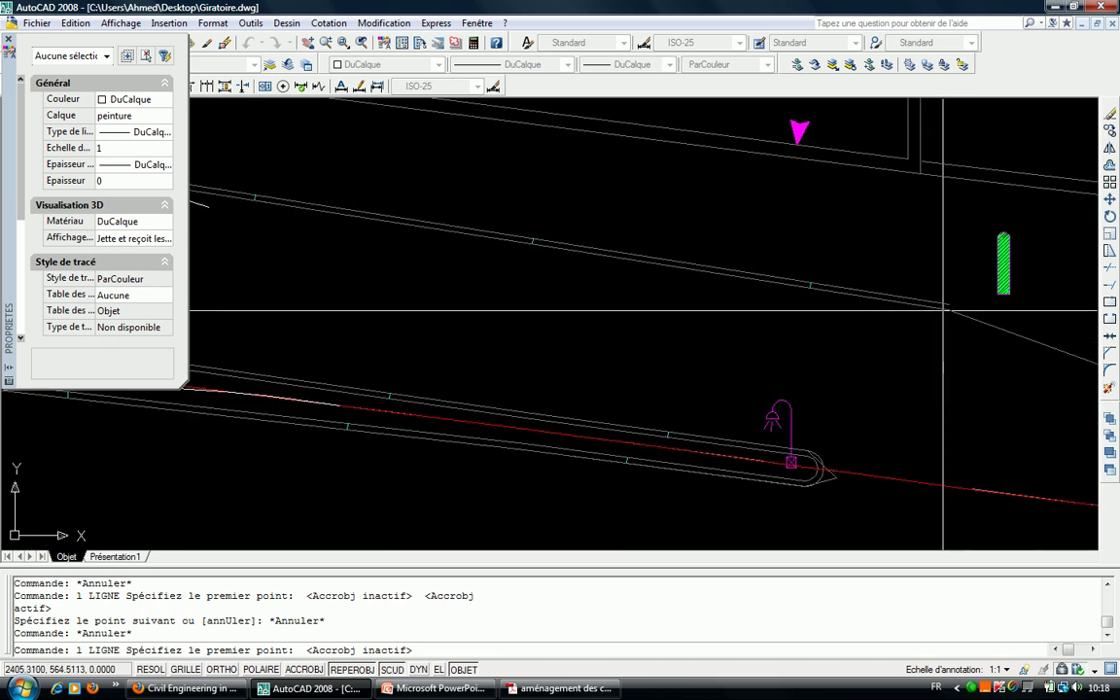
left_click(943, 310)
scroll(892, 311, "down", 3)
scroll(476, 220, "up", 3)
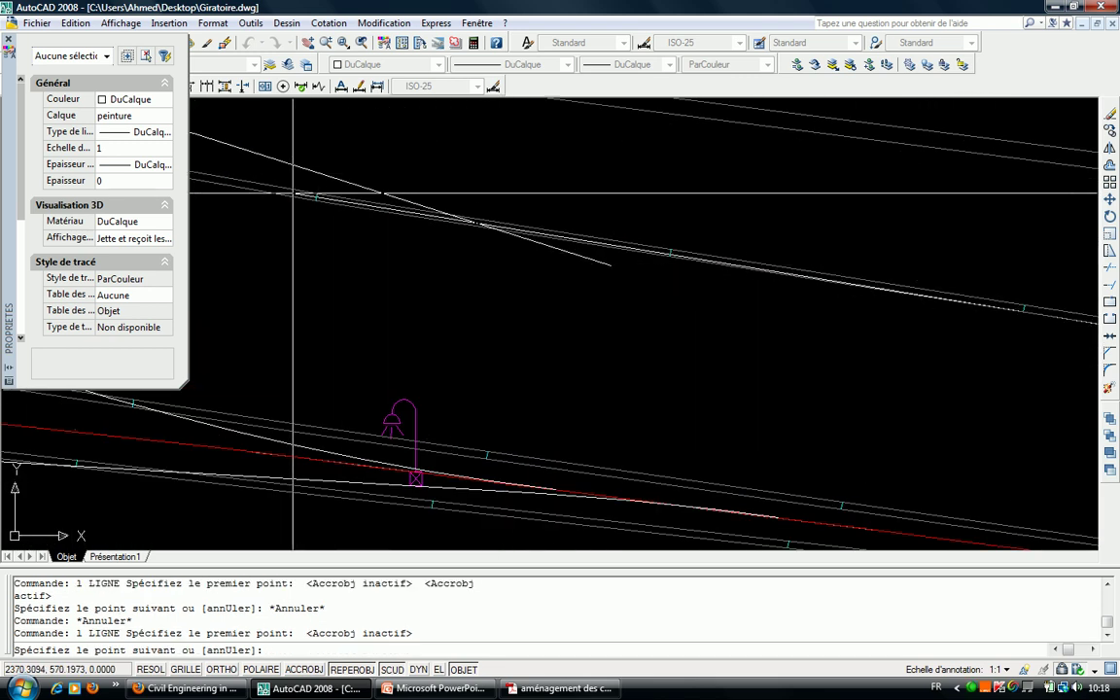
key("Escape")
key("Escape")
Fillet the two road edge lines east of the roundabout with RD, radius 80.
type("rd")
key("Return")
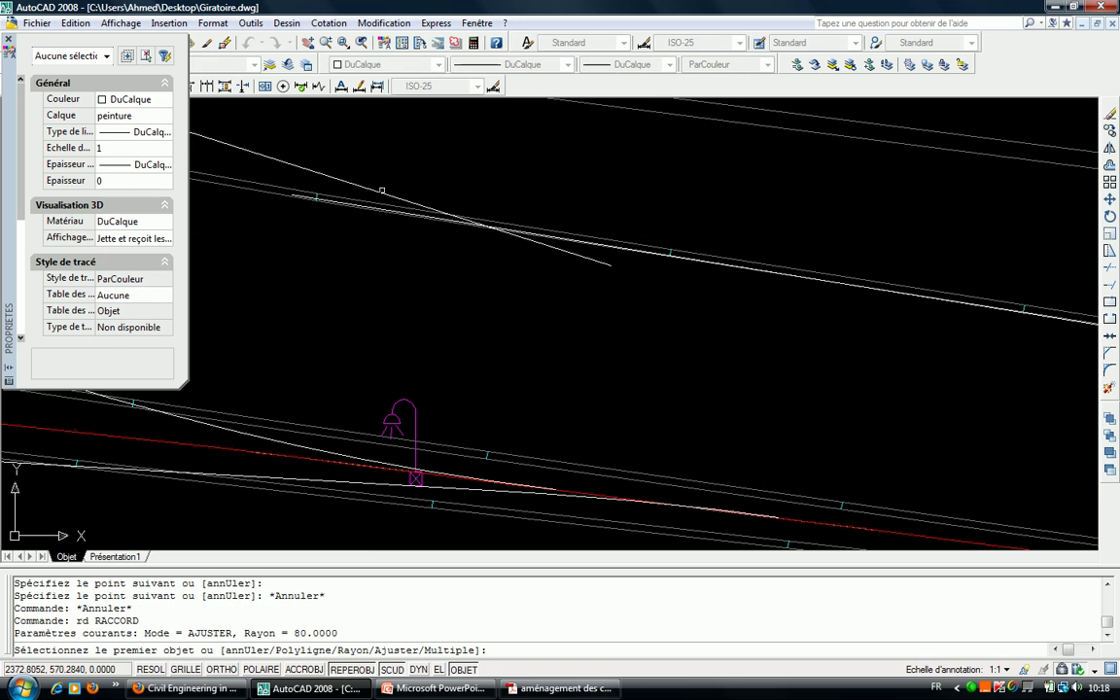
left_click(382, 192)
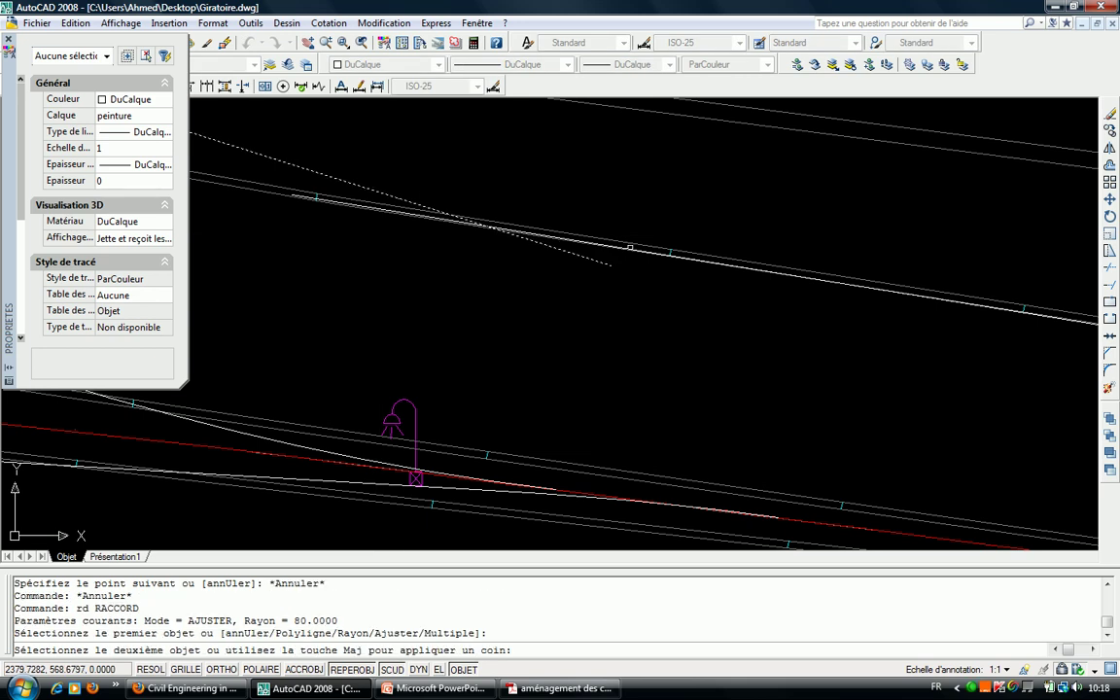
left_click(631, 248)
scroll(600, 250, "down", 5)
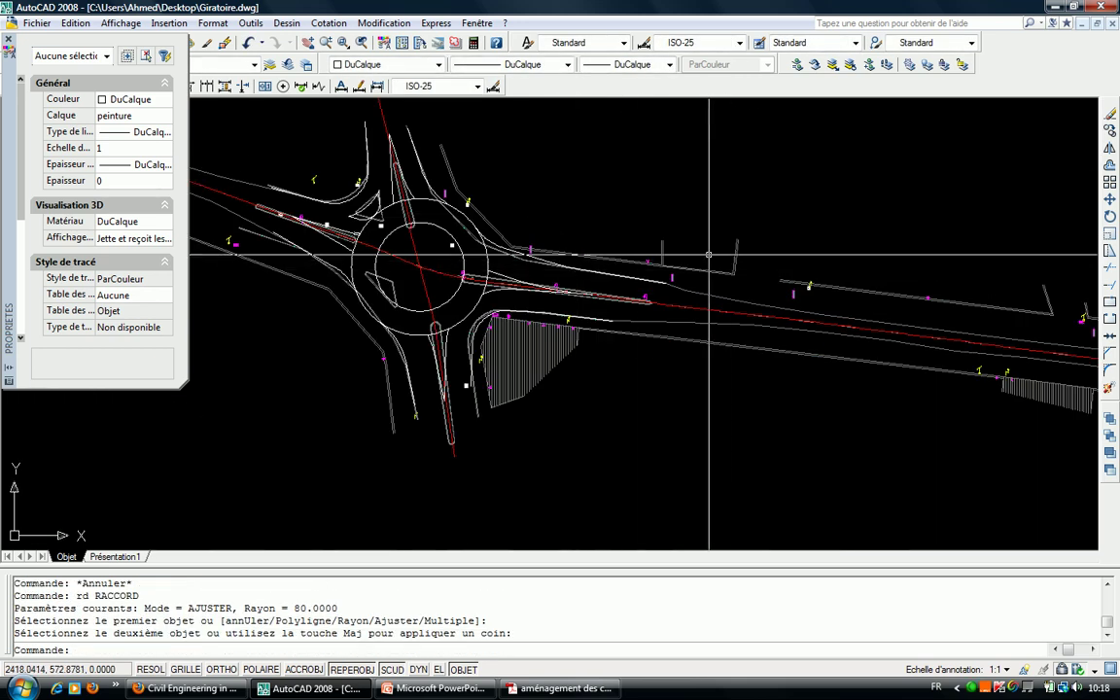
Close the Properties panel and try a CERCLE Ttr circle of radius 80 tangent to two road edges.
left_click(7, 41)
scroll(388, 308, "up", 3)
scroll(468, 325, "up", 2)
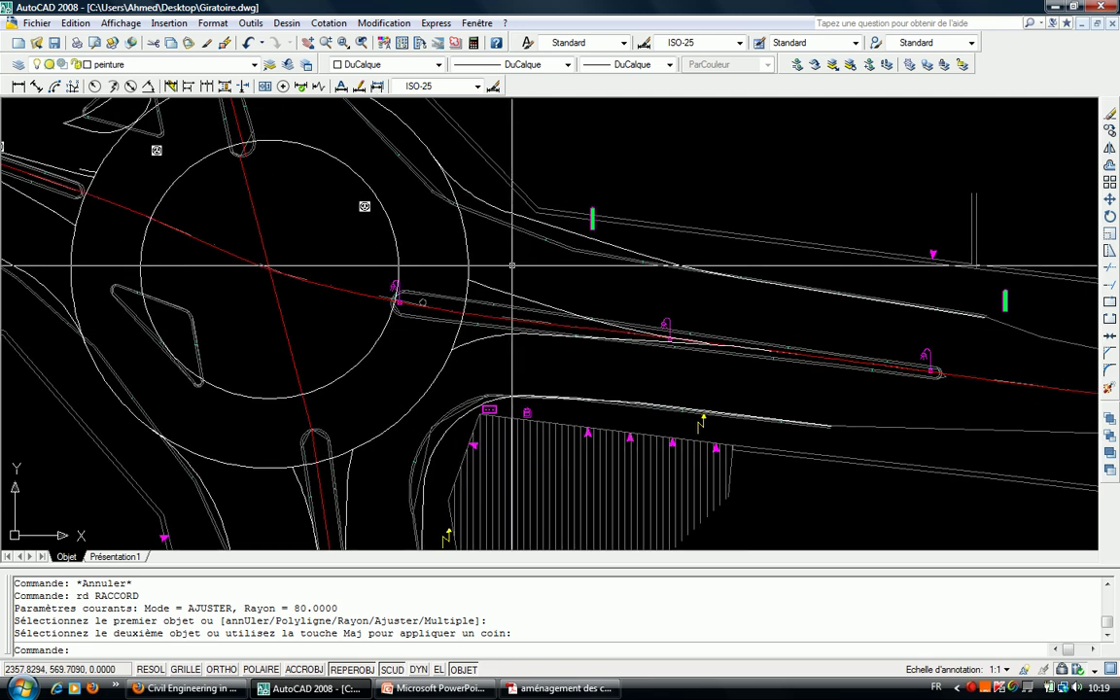
scroll(512, 271, "up", 2)
scroll(519, 283, "up", 2)
scroll(408, 368, "up", 2)
scroll(337, 320, "up", 2)
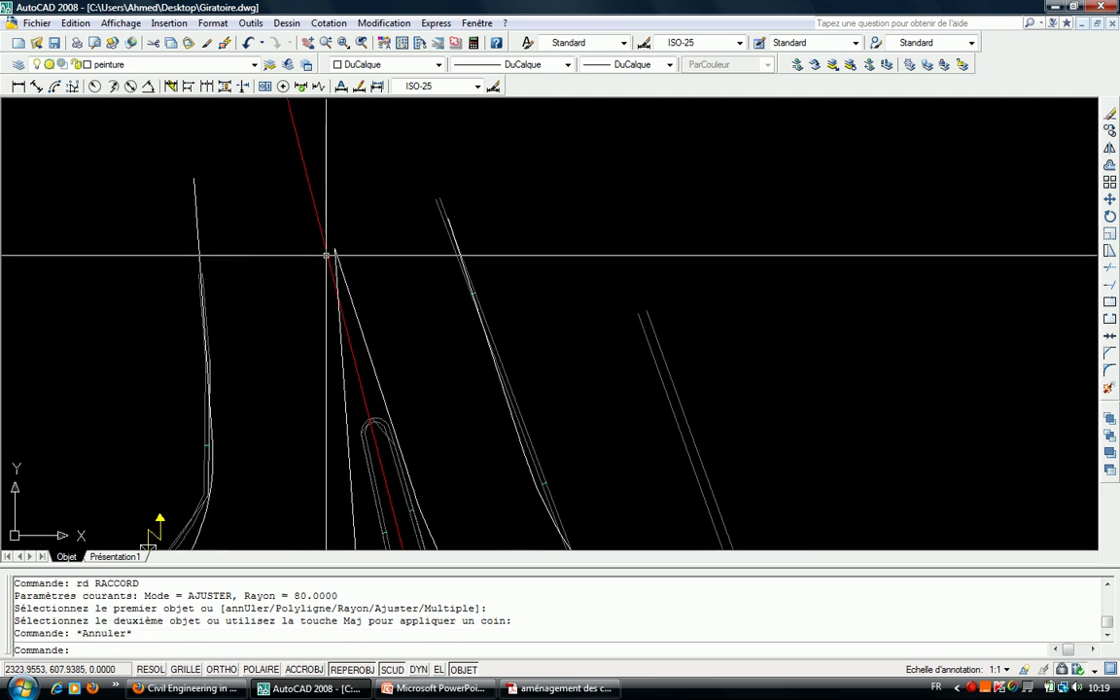
scroll(333, 388, "up", 2)
type("c")
key("Return")
type("ttr")
key("Return")
left_click(368, 416)
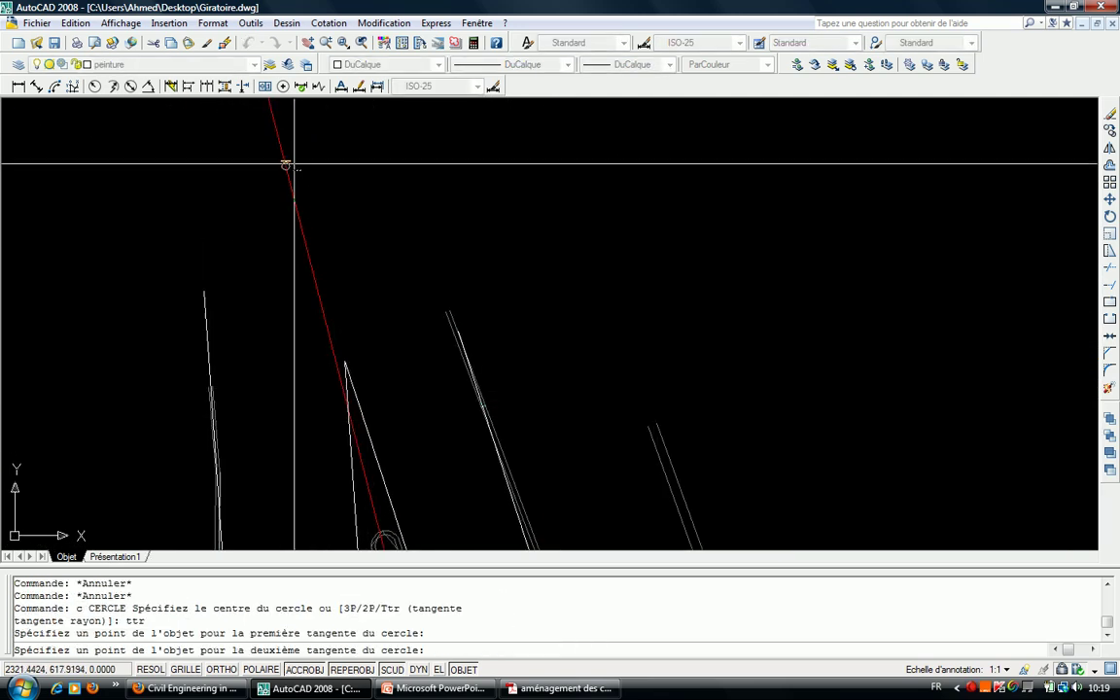
left_click(293, 165)
type("80")
key("Return")
key("Escape")
key("Escape")
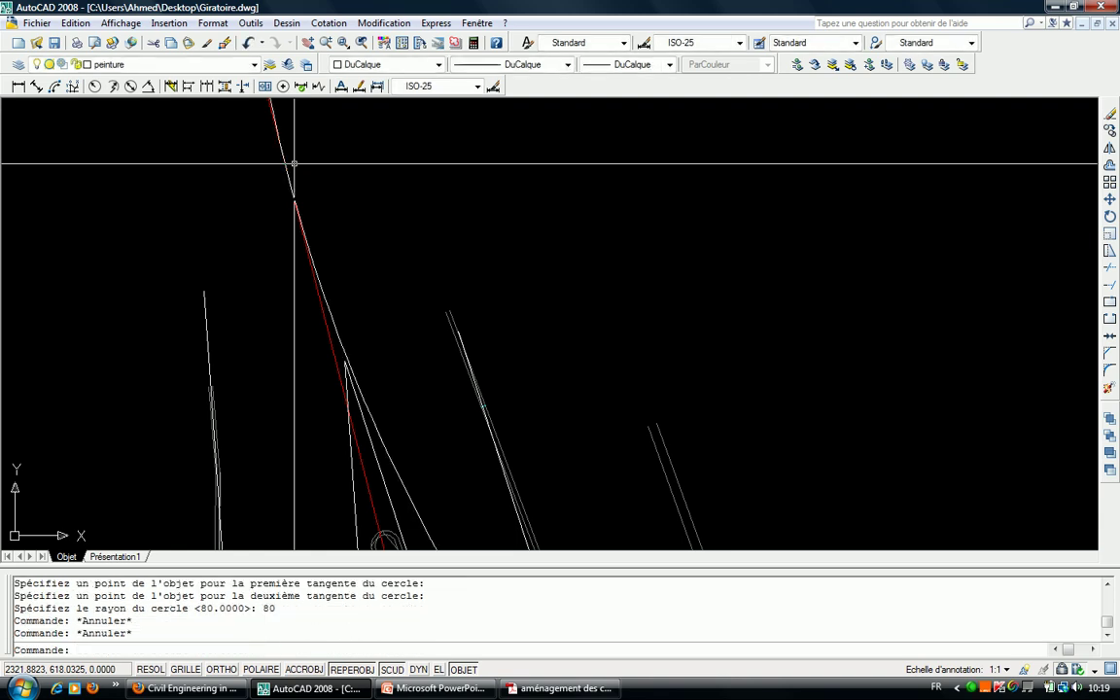
Retry the radius-80 tangent-tangent-radius circle on another pair of road edge lines.
type("c ttr")
key("Return")
left_click(348, 438)
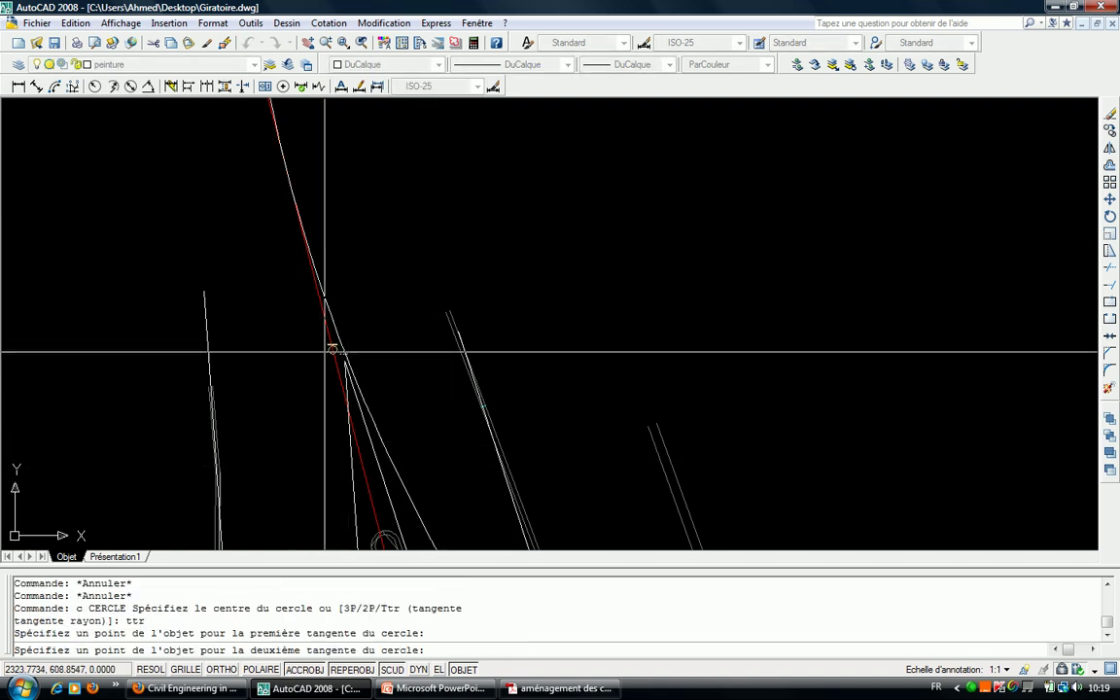
left_click(335, 340)
type("80")
key("Return")
key("Escape")
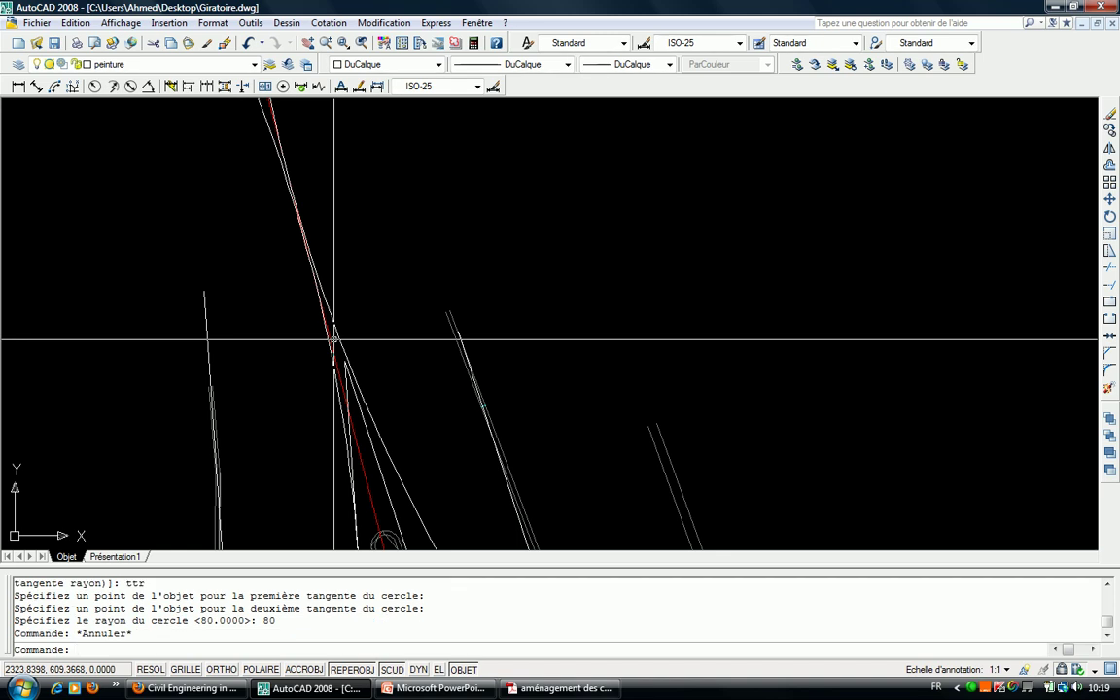
Attempt a trim, then an extend of a road edge to a boundary line, cancelling both.
type("j")
key("Return")
scroll(340, 342, "up", 1)
scroll(348, 348, "up", 1)
key("Escape")
key("Escape")
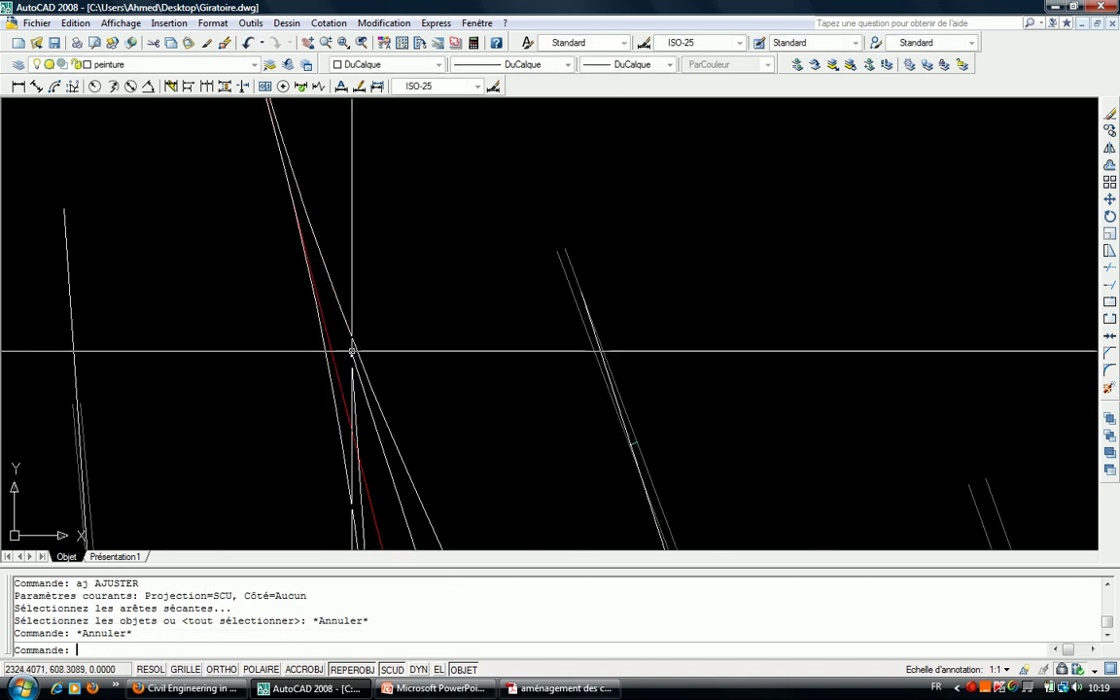
type("r")
key("Return")
left_click(364, 361)
key("Return")
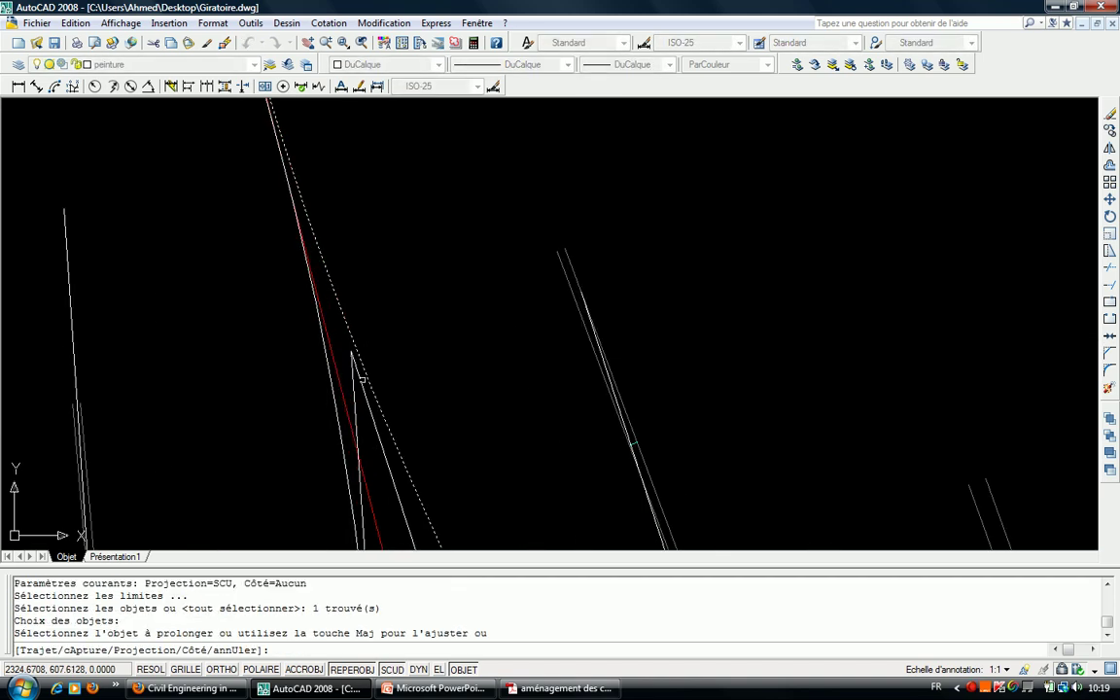
key("Escape")
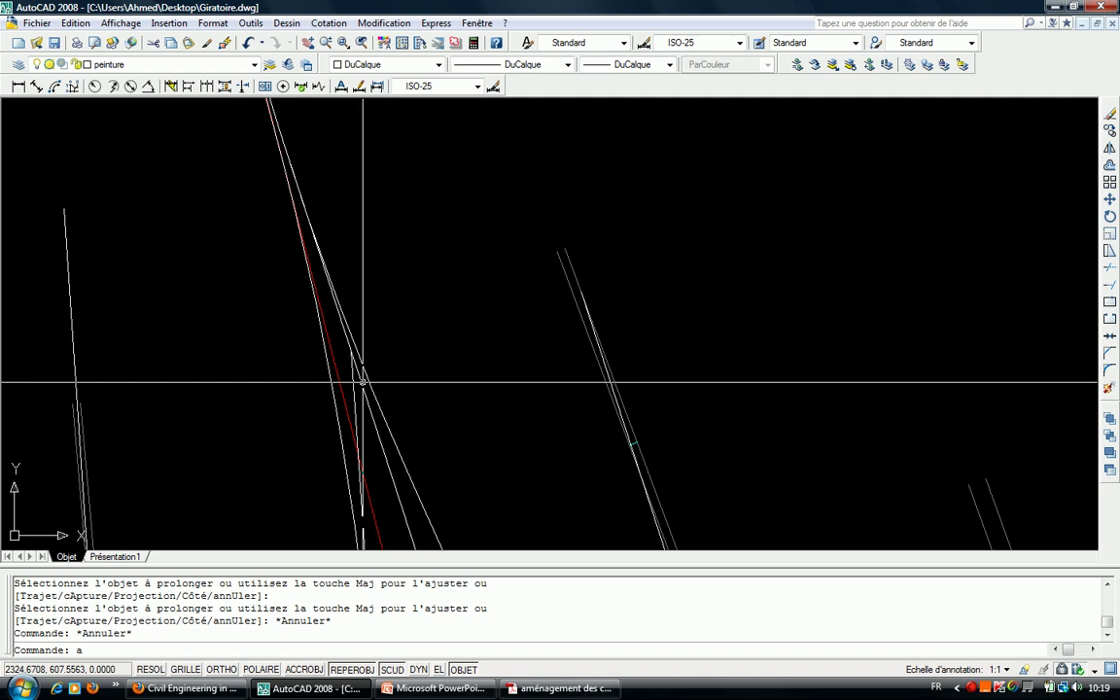
Try trimming the road edges with the diagonal line as cutting edge, then abandon it.
type("j")
key("Return")
left_click(362, 382)
left_click(337, 369)
scroll(336, 368, "down", 6)
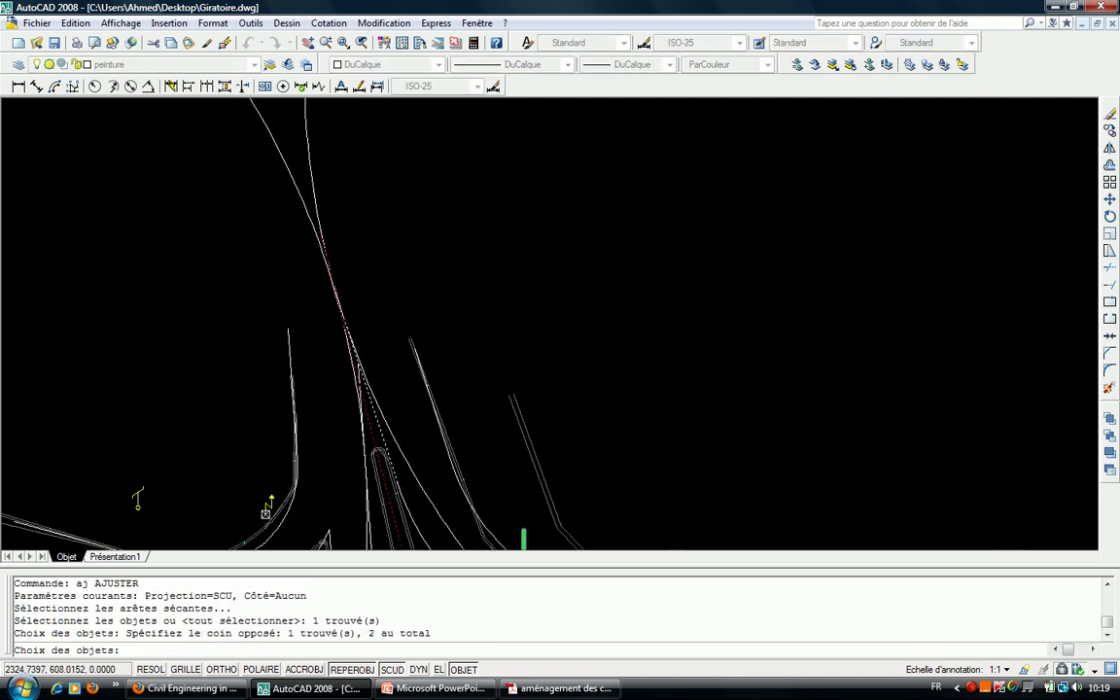
key("Return")
left_click(340, 144)
left_click(291, 126)
scroll(350, 405, "up", 3)
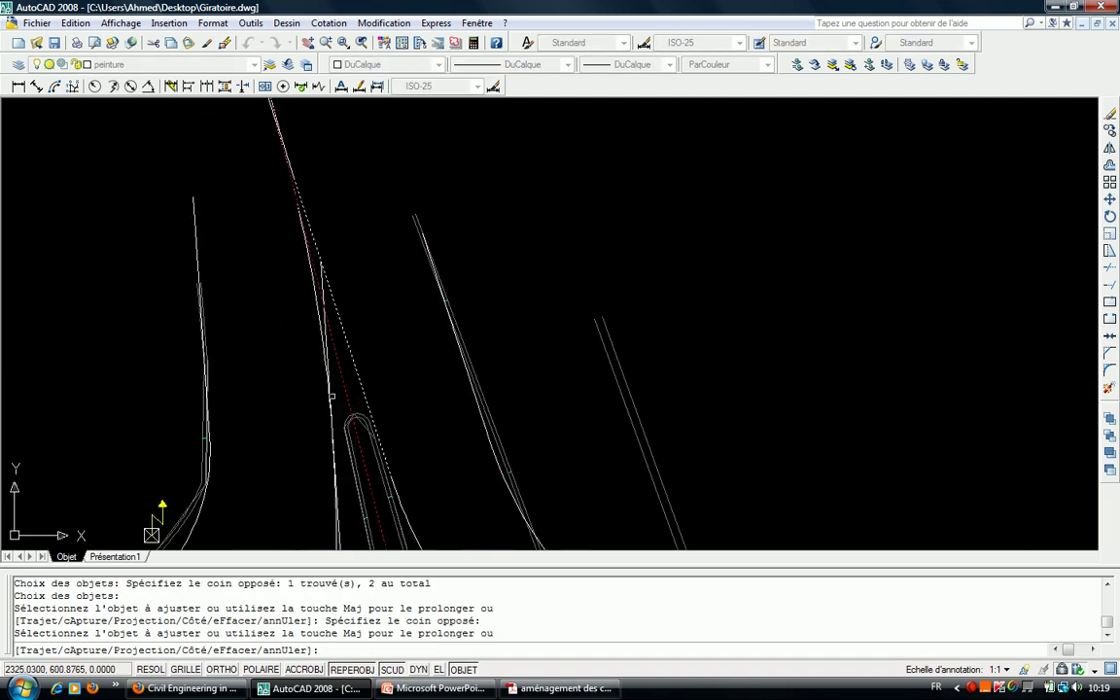
key("Escape")
key("Escape")
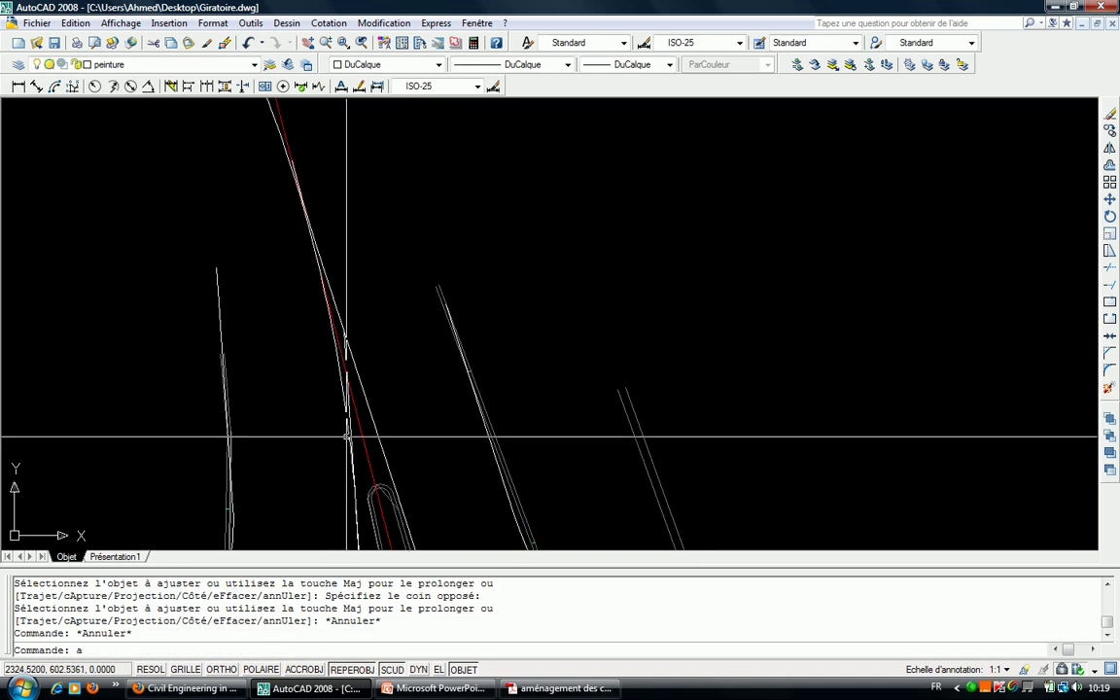
type("ju")
key("Return")
key("Escape")
Run AJUSTER with three cutting-edge lines and window-select the segments to cut off.
type("aj")
key("Return")
left_click_drag(284, 119, 276, 125)
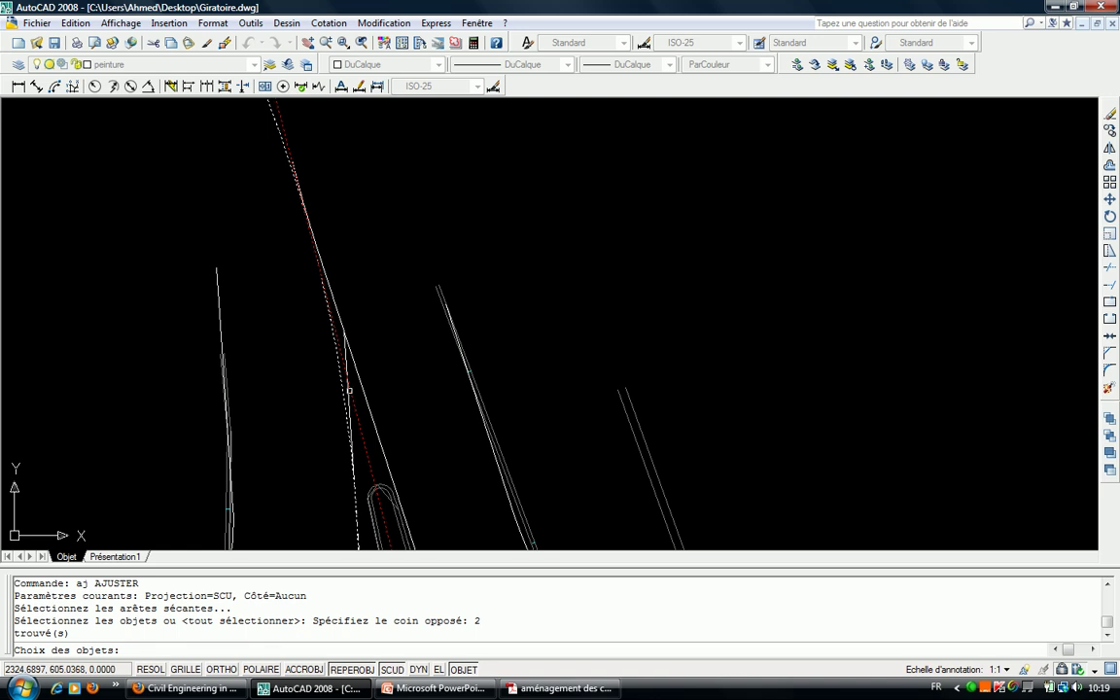
left_click(315, 351)
scroll(313, 358, "down", 3)
scroll(313, 358, "up", 1)
key("Return")
left_click(331, 229)
left_click(291, 265)
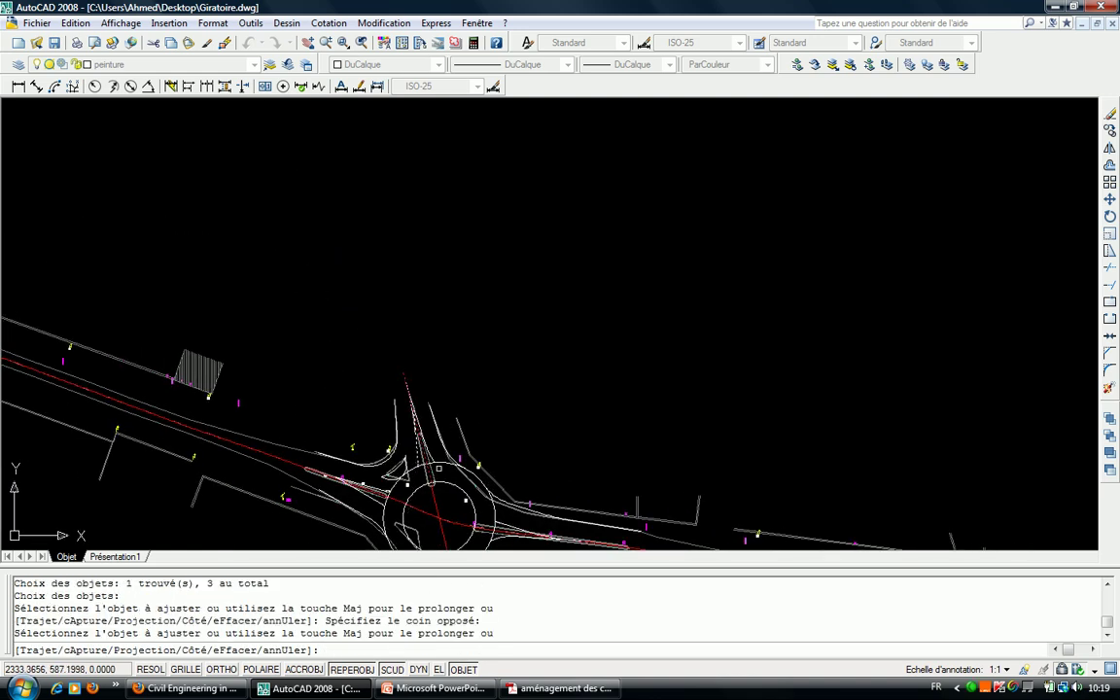
scroll(389, 389, "up", 5)
scroll(293, 222, "up", 3)
scroll(295, 250, "up", 2)
key("Escape")
Trim the overshooting north-approach road edge segment back to a single cutting line.
key("Return")
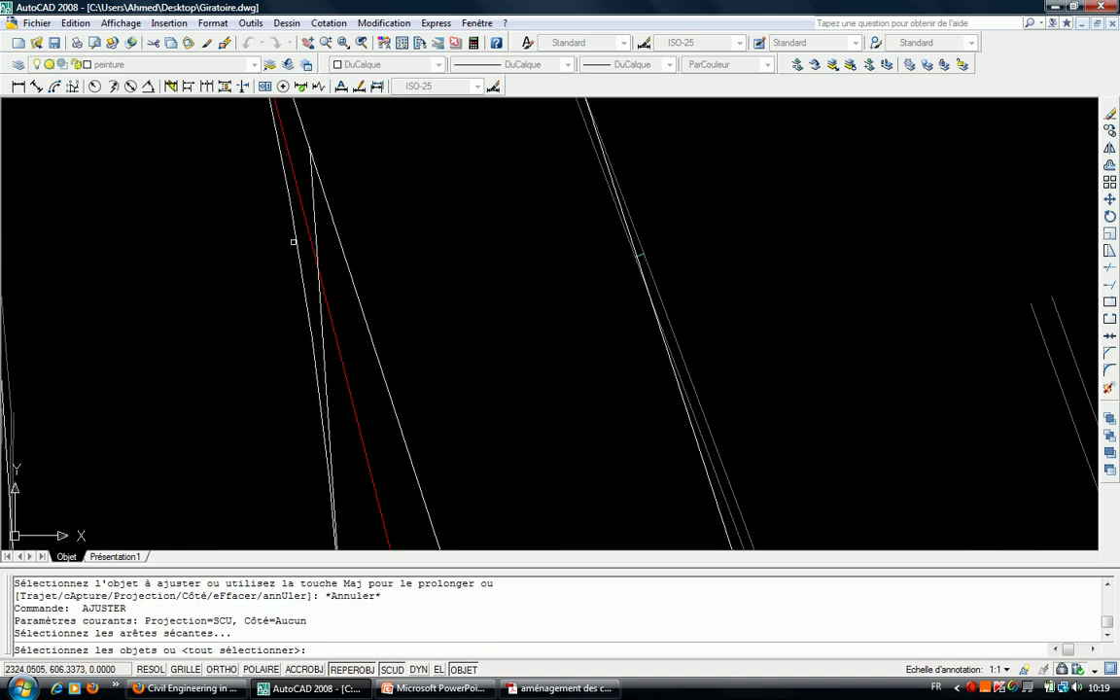
left_click(293, 227)
key("Return")
left_click(313, 221)
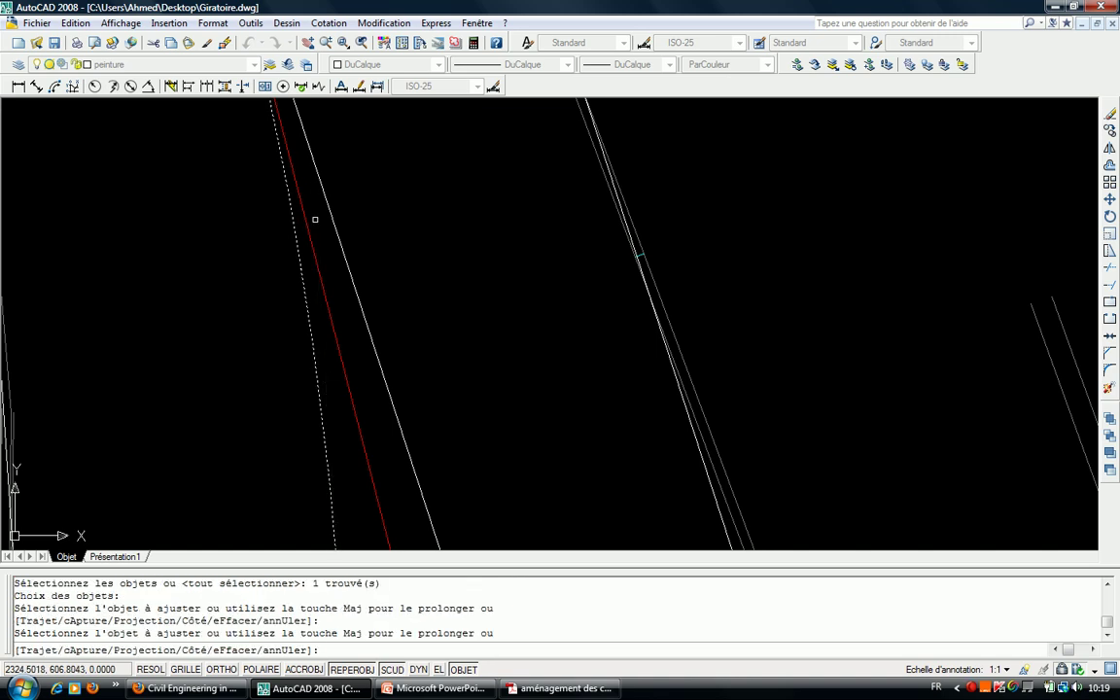
scroll(312, 217, "down", 4)
middle_click_drag(327, 300, 327, 229)
scroll(388, 408, "down", 4)
key("Escape")
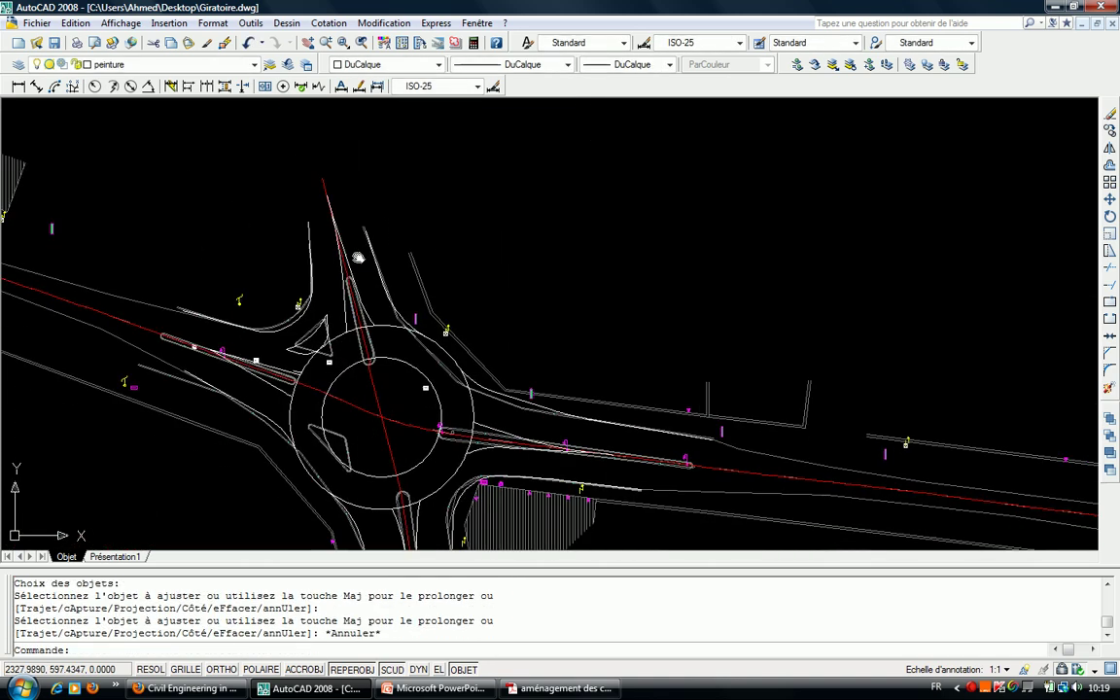
Pan down to bring the south approach road lines into view.
scroll(403, 446, "up", 1)
middle_click_drag(402, 446, 399, 324)
scroll(399, 330, "up", 3)
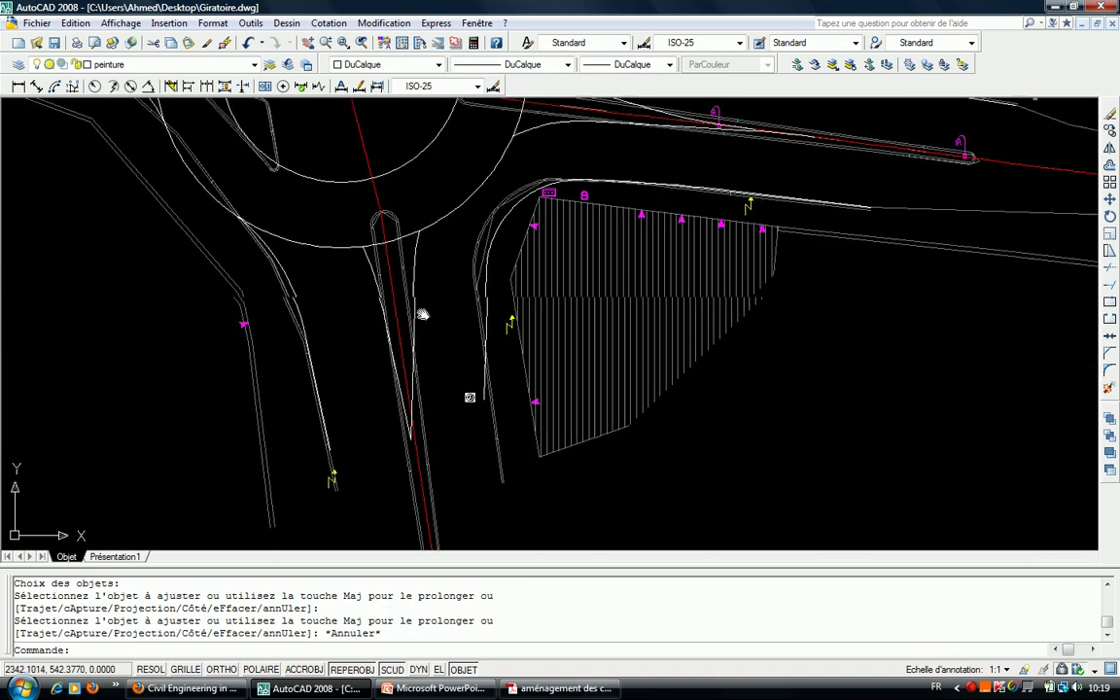
scroll(397, 359, "up", 2)
Start a circle but cancel it after the mistyped 'ttgr' option.
scroll(395, 372, "up", 1)
key("Escape")
key("Escape")
type("c")
key("Return")
type("ttgr")
key("Return")
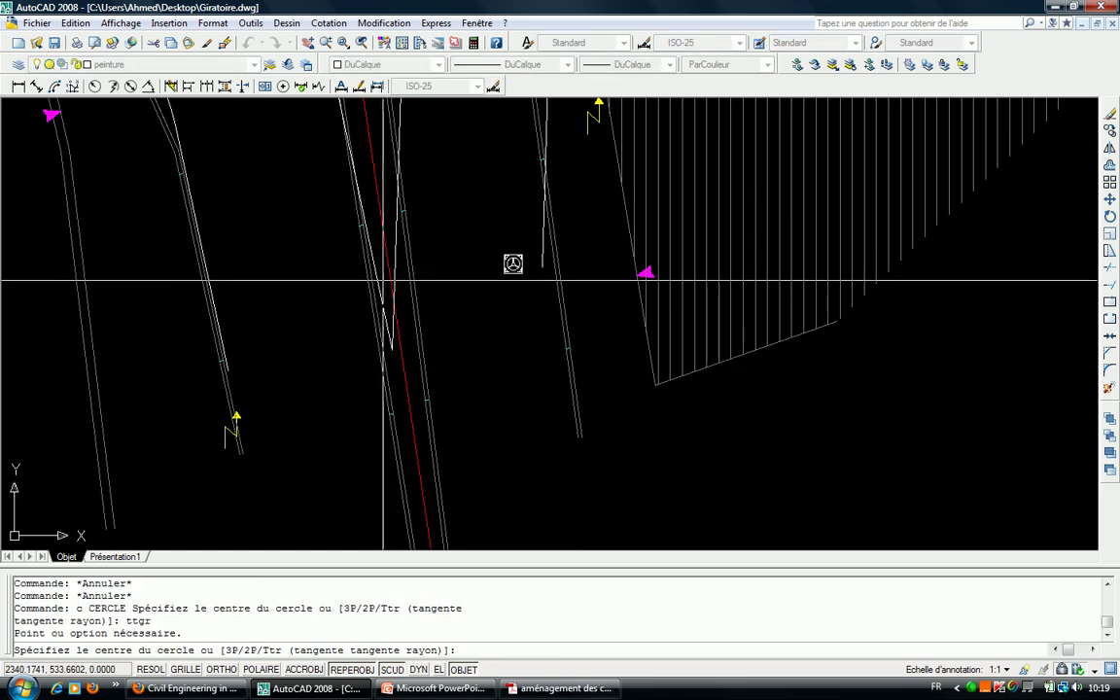
key("Escape")
key("Escape")
Try a tangent-tangent-radius circle between the road edge and the red axis line, cancelling when it fails.
type("c")
key("Return")
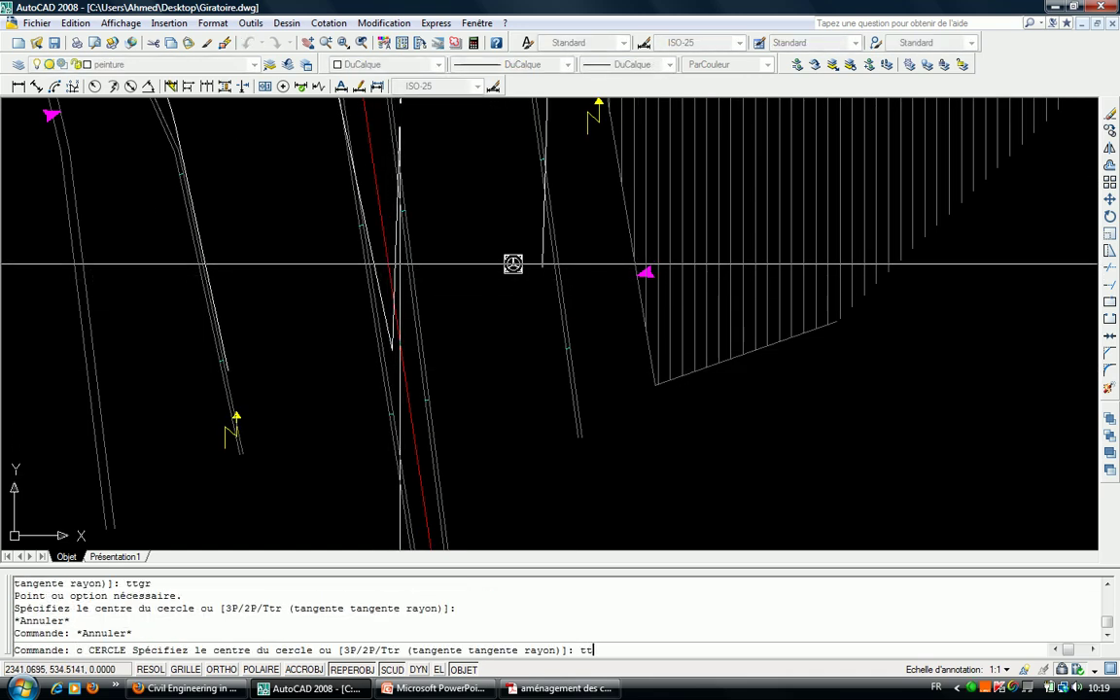
type("ttr")
key("Return")
left_click(398, 264)
left_click(416, 451)
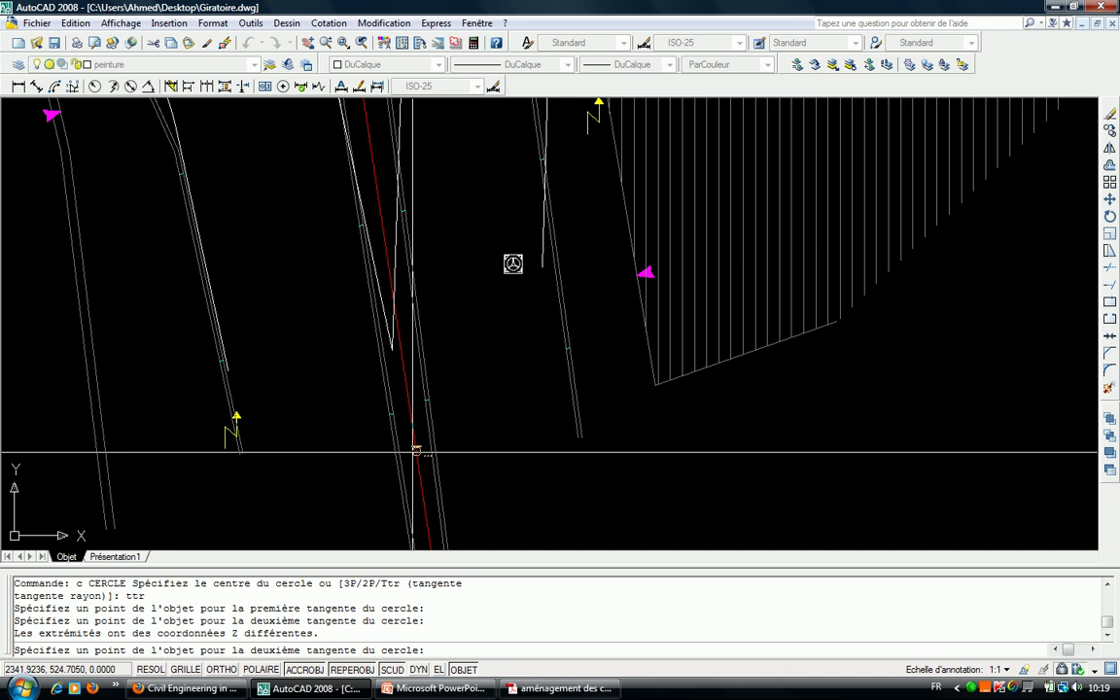
left_click(416, 451)
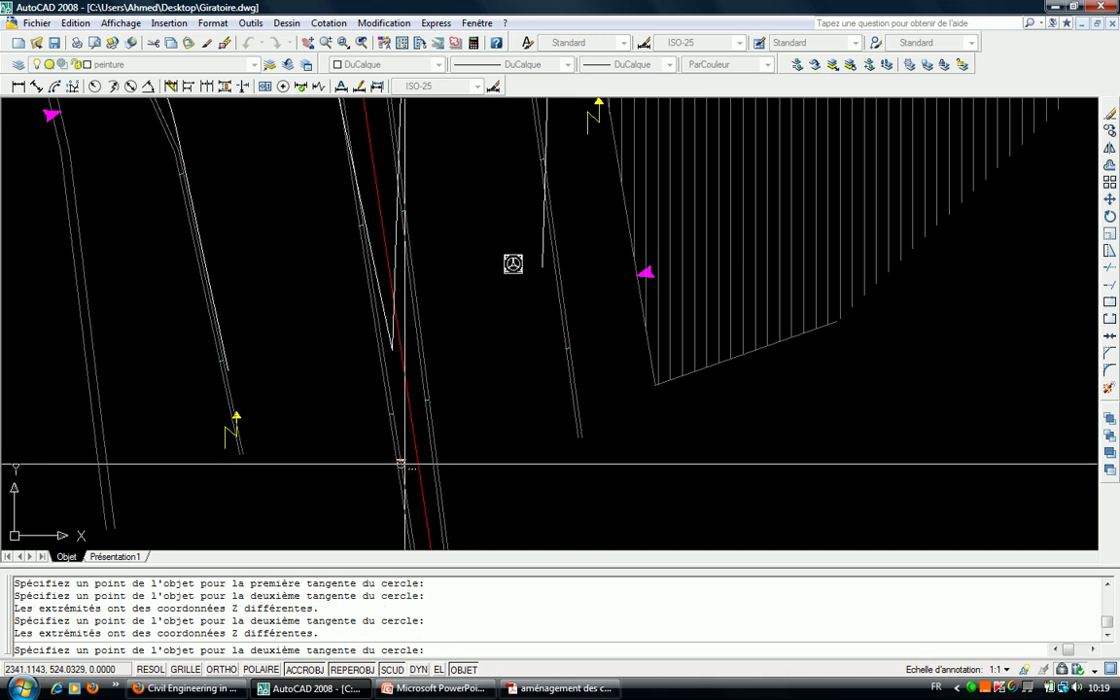
key("Escape")
Set the red axis line's start elevation to 0 in the Properties palette.
left_click(418, 446)
left_click(416, 449)
key("ctrl+1")
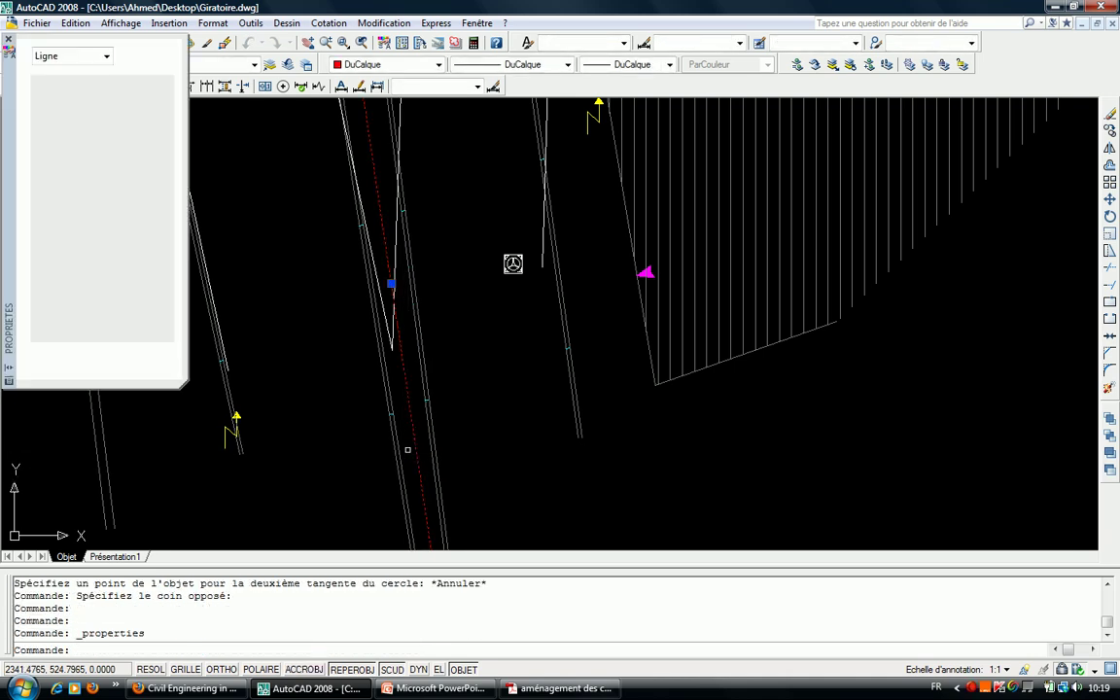
left_click(133, 326)
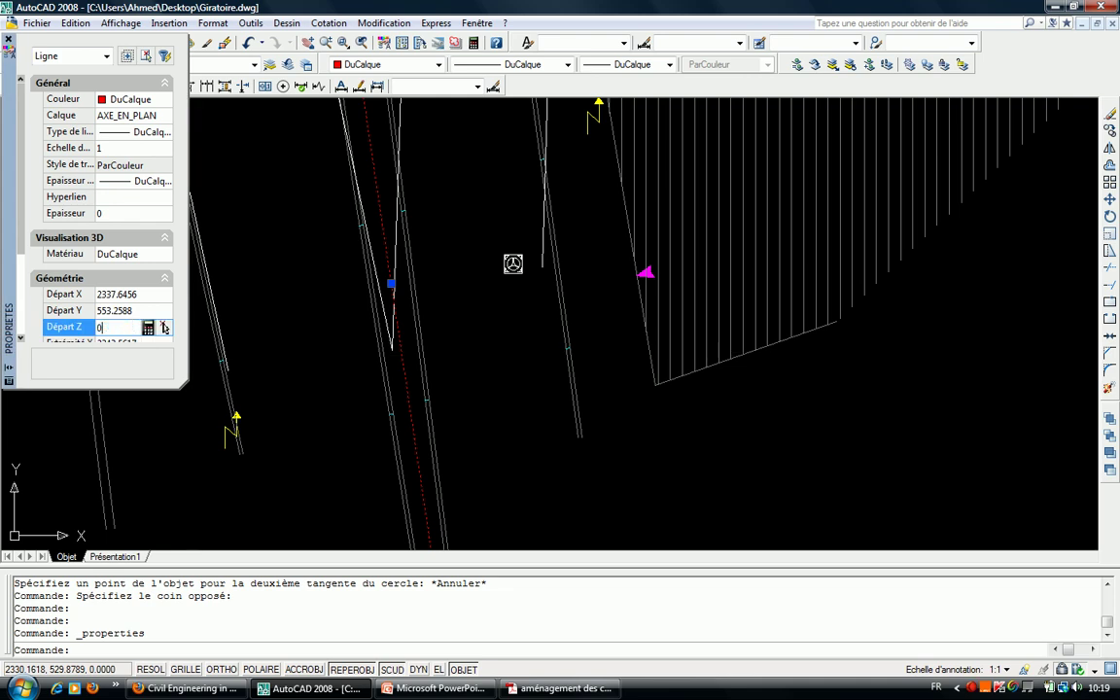
key("Return")
key("Escape")
key("Escape")
Draw a radius-80 circle tangent to the two edge lines beside the lower island.
type("c")
key("Return")
type("ttr")
key("Return")
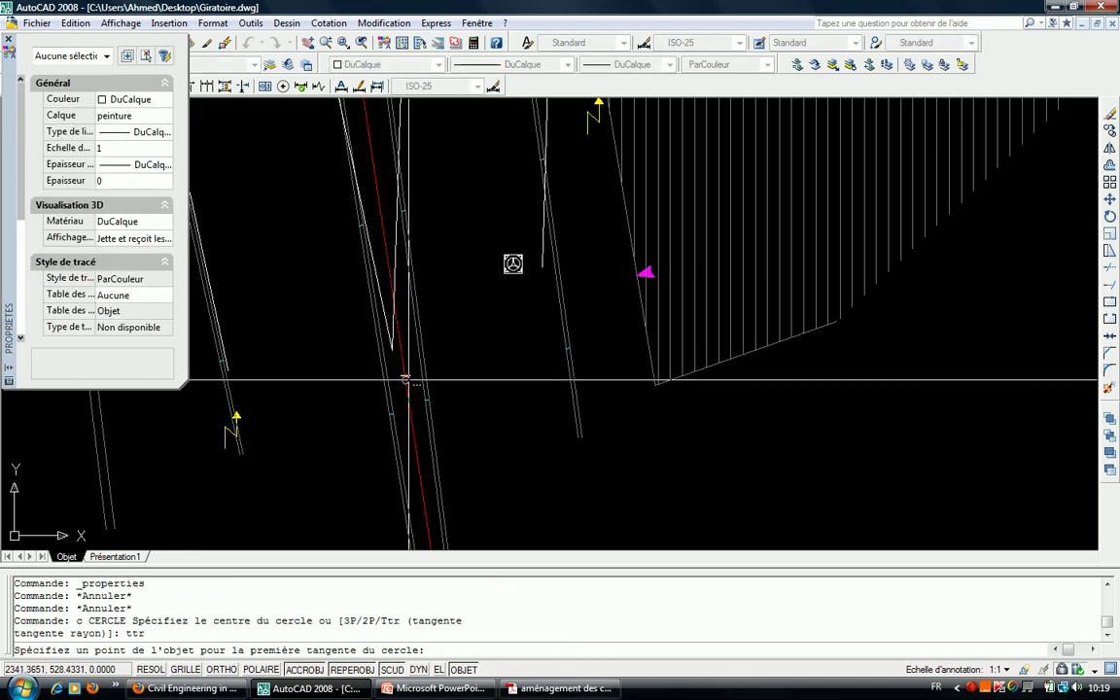
left_click(404, 379)
left_click(412, 263)
key("Return")
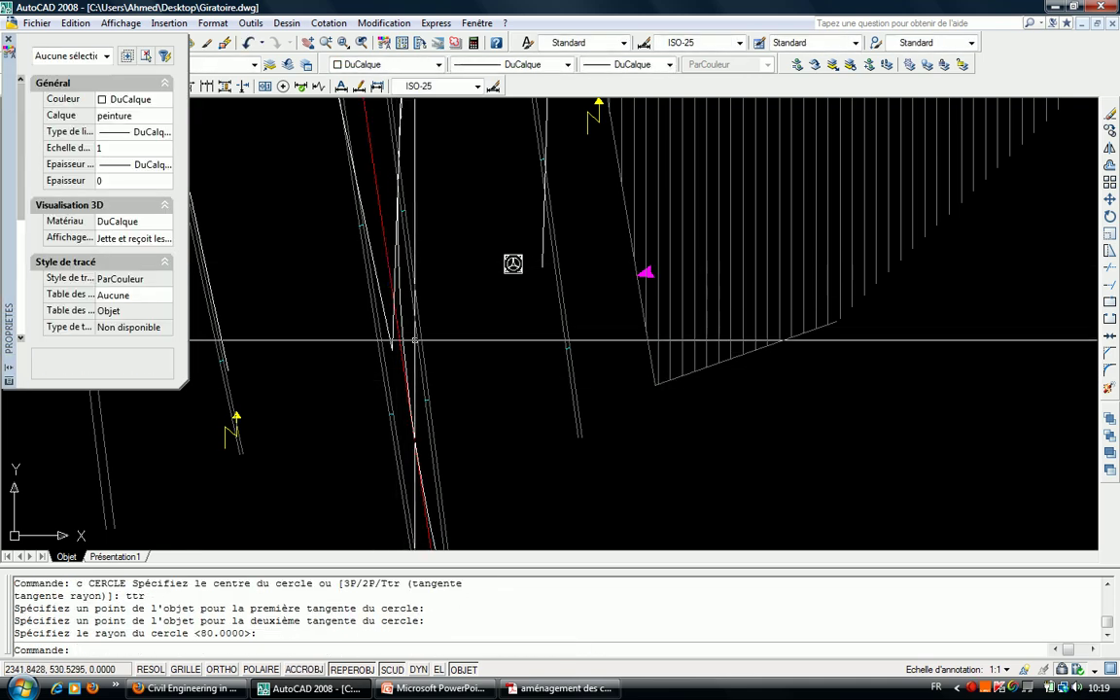
key("Escape")
key("Escape")
Draw a second radius-80 tangent circle between the island line and the other edge.
type("c")
key("Return")
type("ttr")
key("Return")
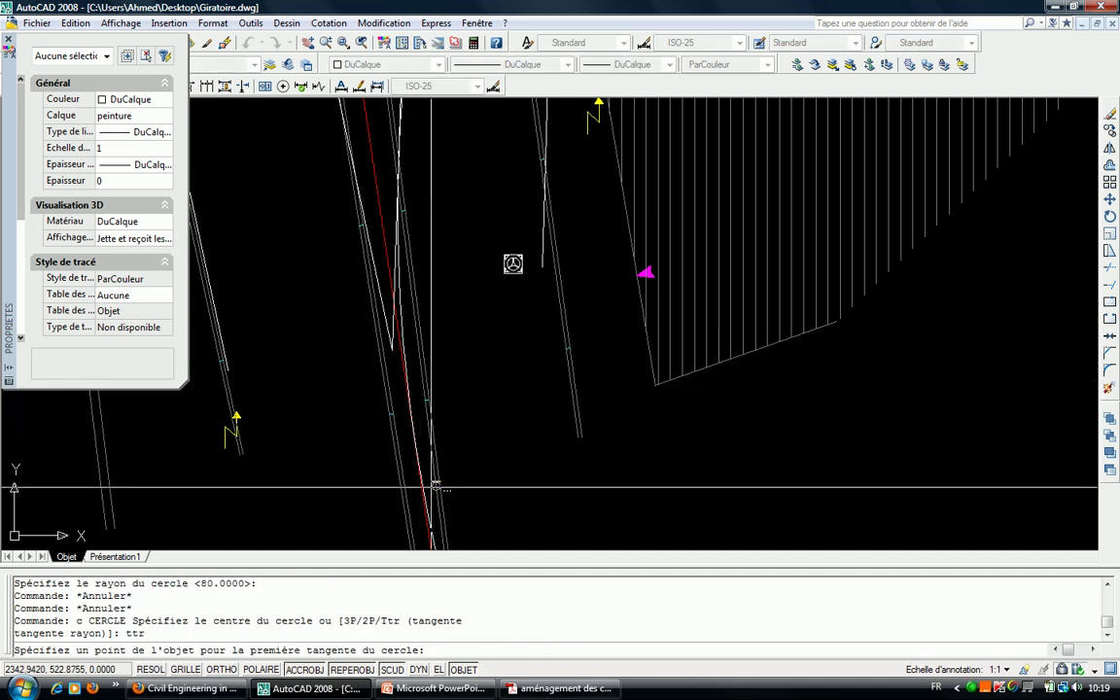
middle_click_drag(435, 486, 438, 399)
left_click(451, 425)
middle_click_drag(442, 219, 490, 328)
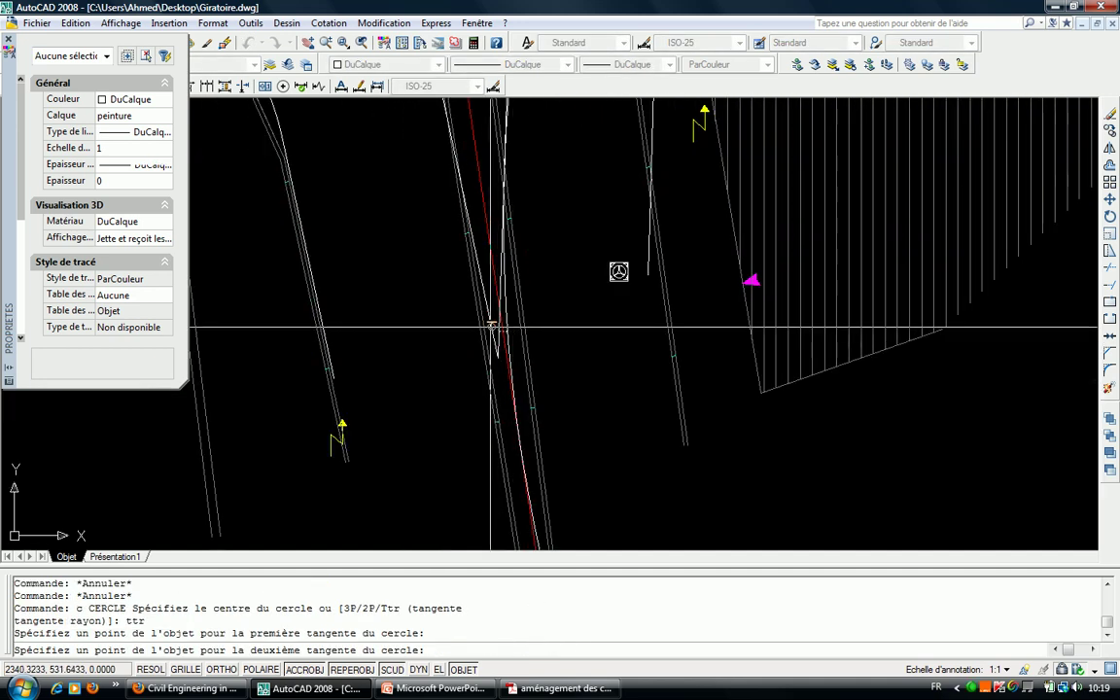
scroll(491, 328, "up", 3)
left_click(485, 311)
key("Return")
key("Escape")
Try extending an edge line to a boundary line with PROLONGE, then cancel.
key("Escape")
type("aj")
key("Return")
key("Escape")
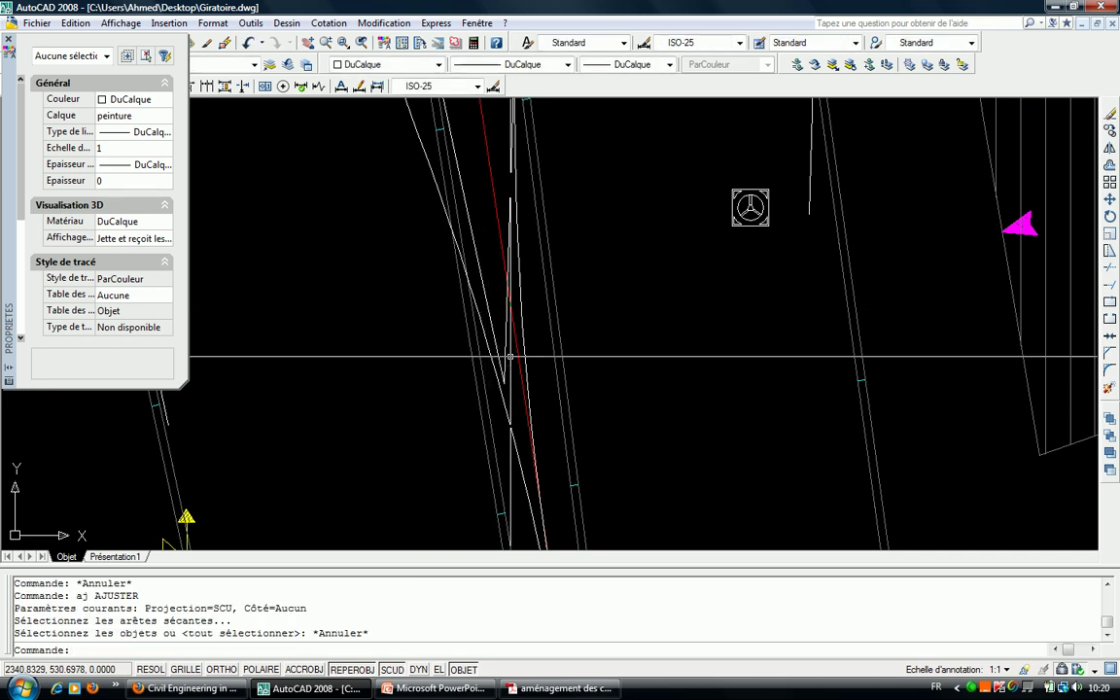
type("pr")
key("Return")
left_click(503, 402)
key("Return")
left_click(451, 329)
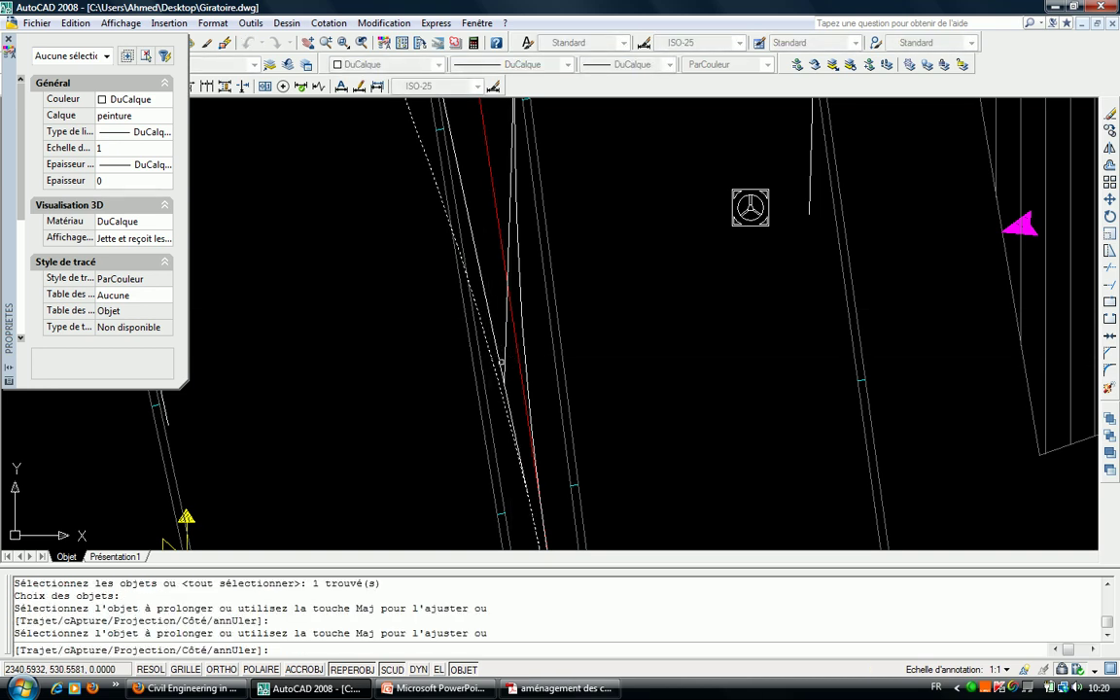
key("Escape")
Choose three cutting edges for a trim and start a crossing window before cancelling.
key("Return")
left_click(502, 362)
left_click(505, 370)
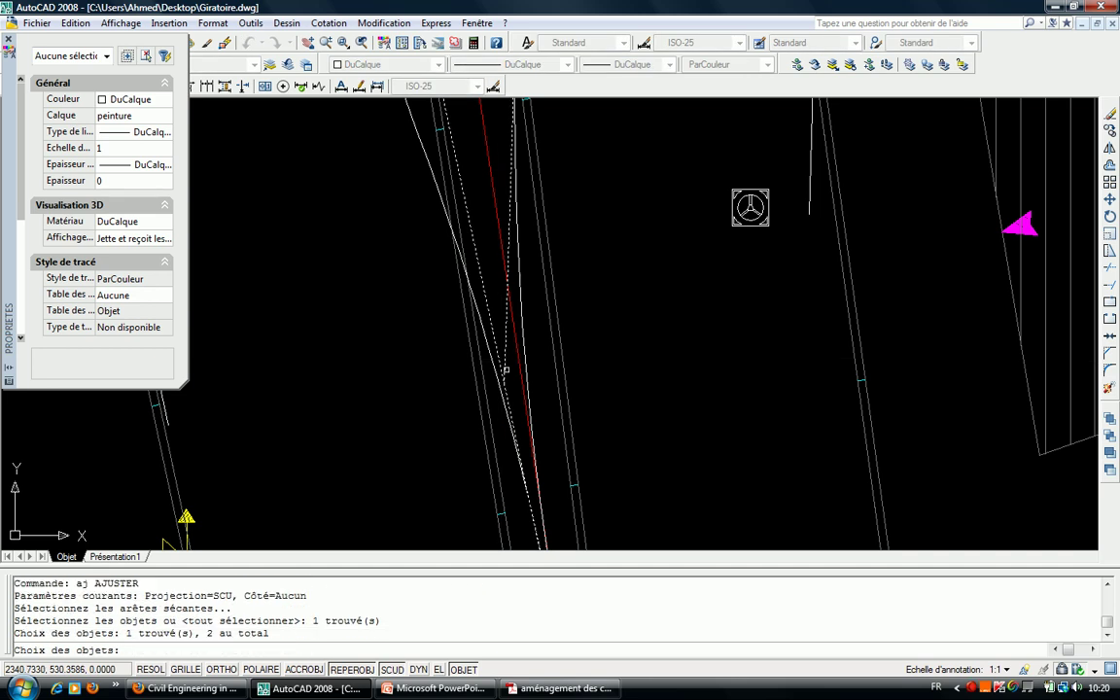
left_click(465, 303)
scroll(506, 243, "down", 5)
scroll(510, 220, "up", 5)
key("Return")
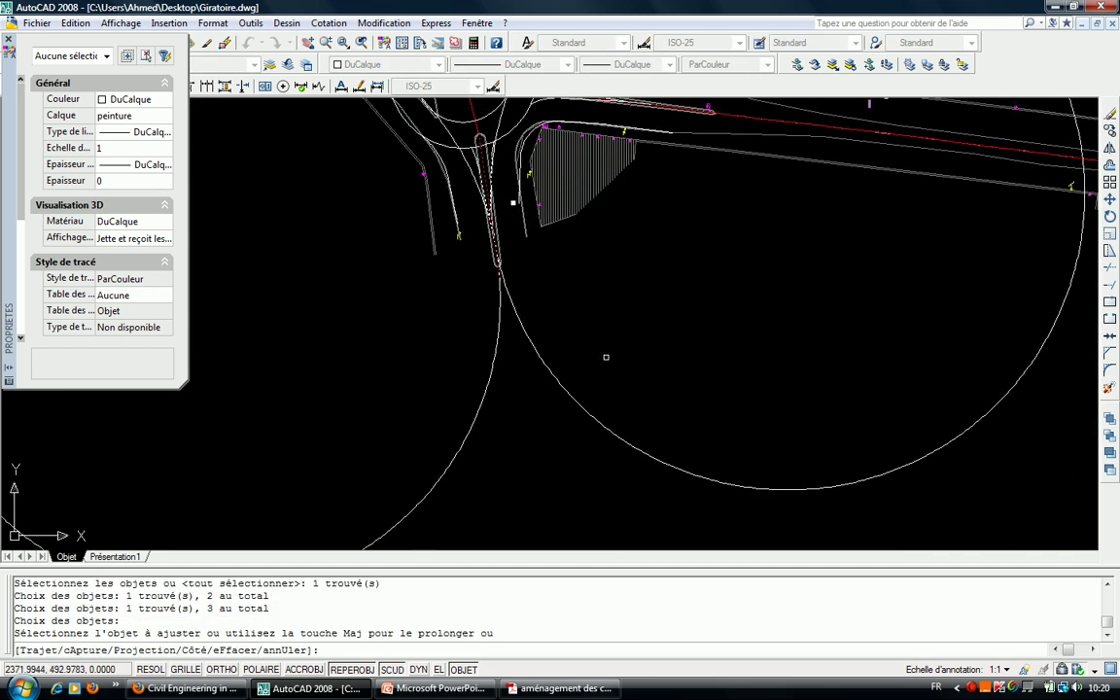
left_click_drag(512, 202, 460, 261)
scroll(461, 262, "up", 3)
scroll(505, 175, "up", 3)
key("Escape")
Retry the trim with one cutting edge, cancel, and bring the roundabout back into view.
key("Return")
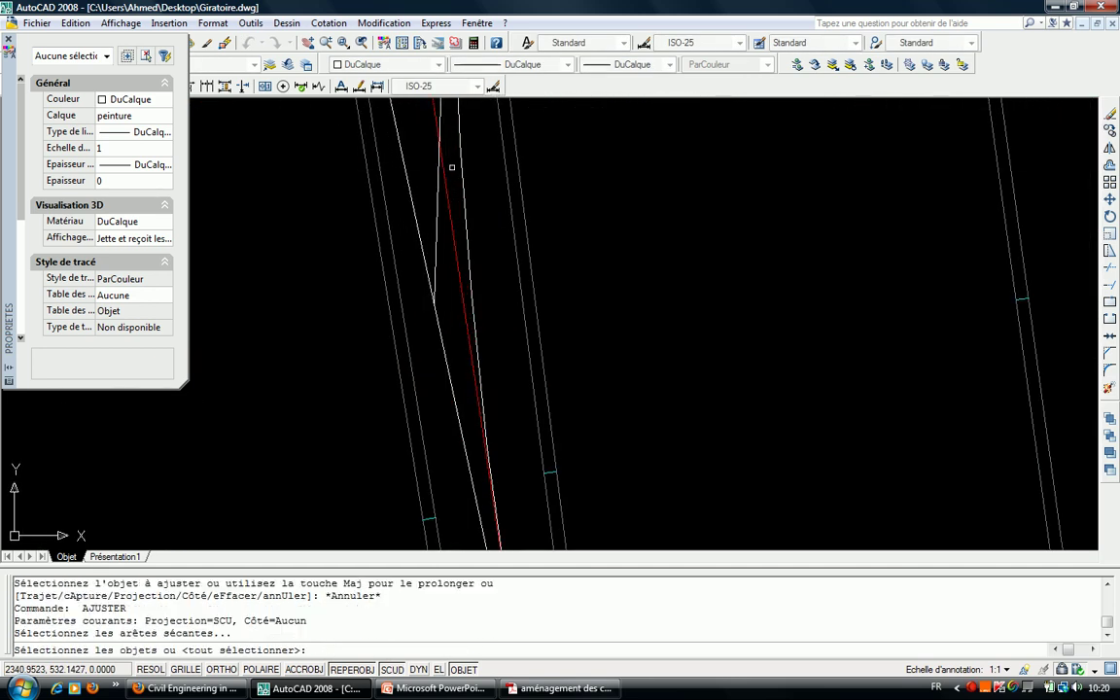
left_click(412, 142)
key("Return")
scroll(296, 248, "down", 5)
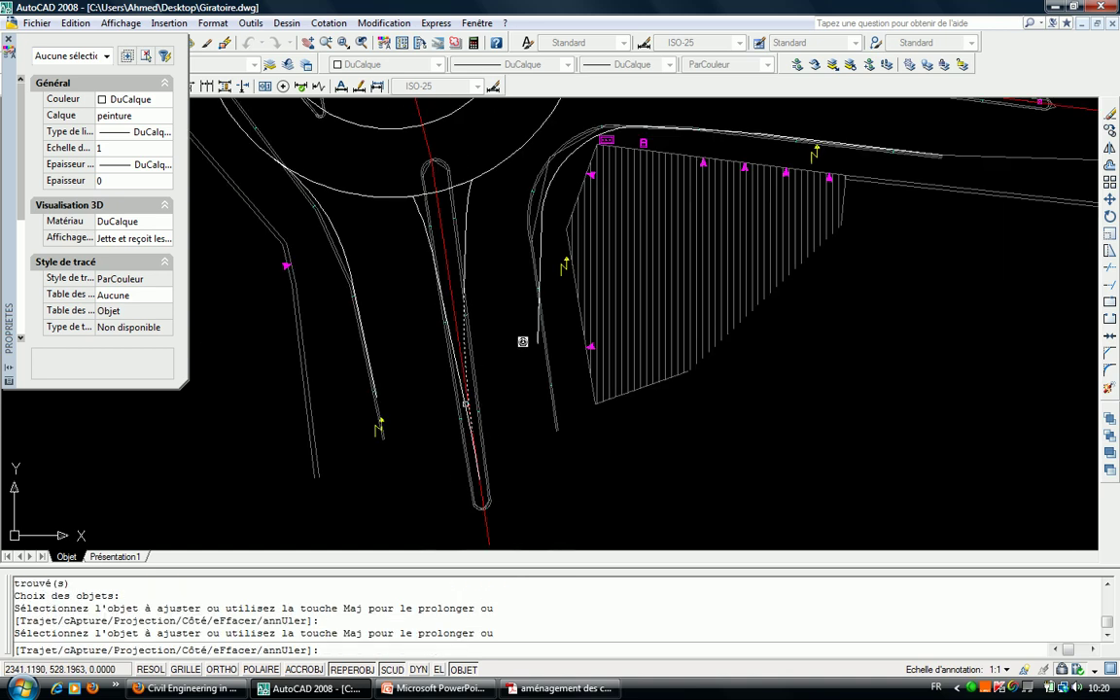
scroll(296, 248, "down", 2)
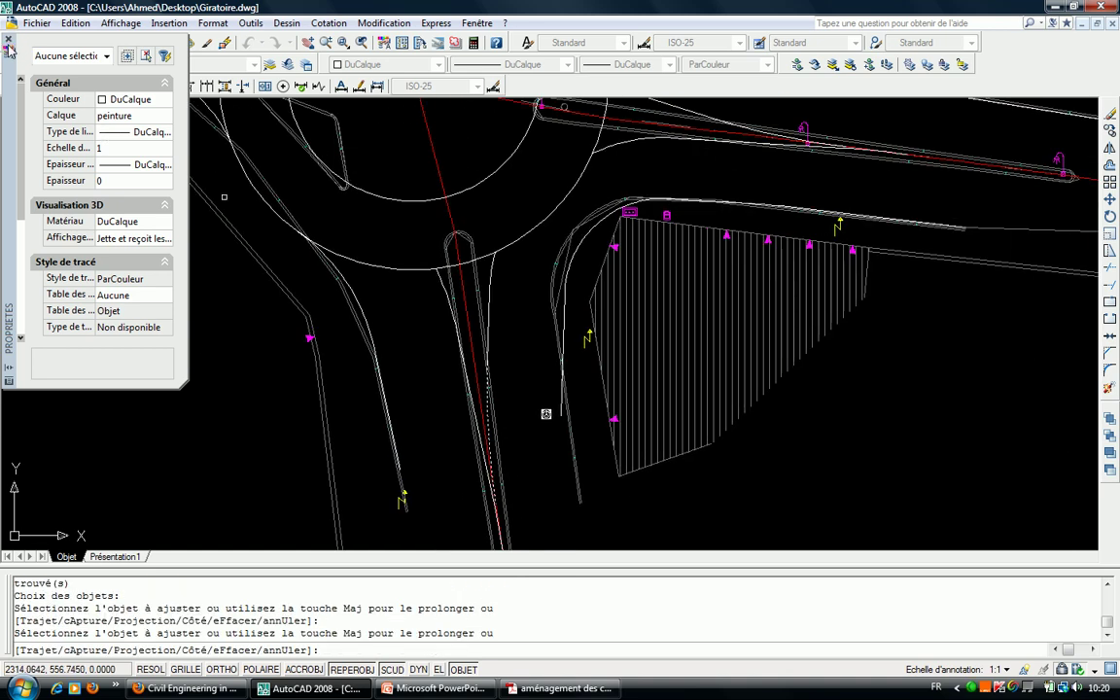
key("Escape")
scroll(467, 292, "down", 5)
scroll(467, 292, "up", 3)
middle_click_drag(303, 264, 465, 340)
scroll(465, 331, "up", 3)
scroll(466, 291, "up", 3)
key("Escape")
key("Escape")
Start a tangent-tangent-radius circle on the left island's edge lines, then cancel it.
type("c")
key("Return")
type("ttr")
key("Return")
left_click(210, 222)
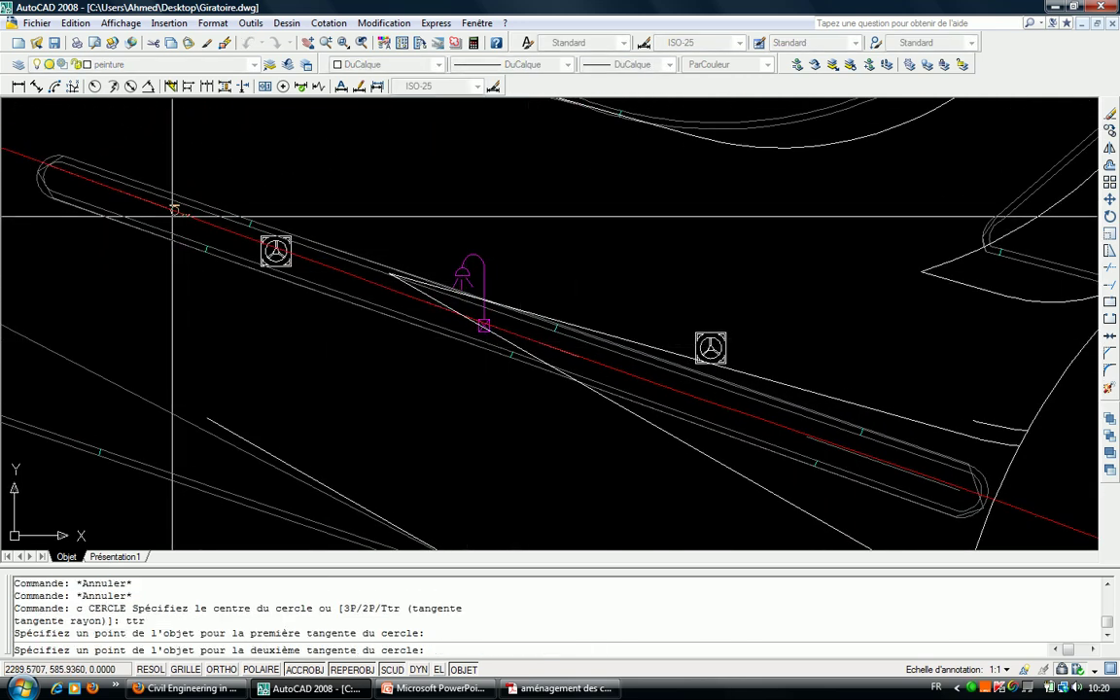
left_click(173, 215)
key("Escape")
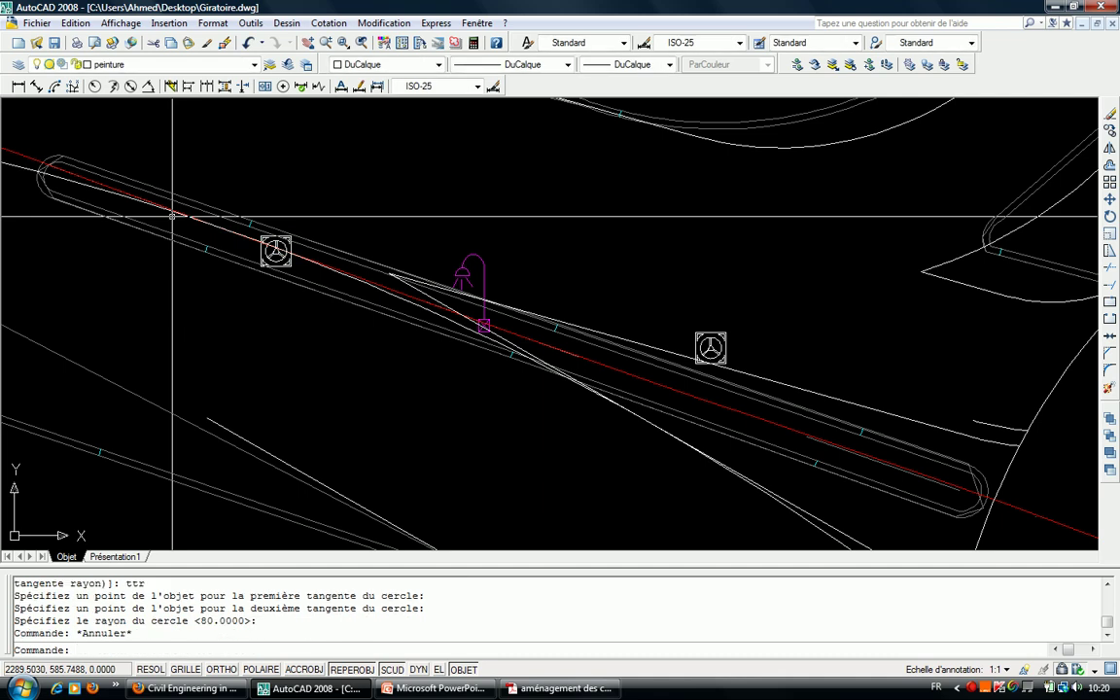
Pick the long white line and red axis line as cutting edges, then cancel the trim.
type("aj")
key("Return")
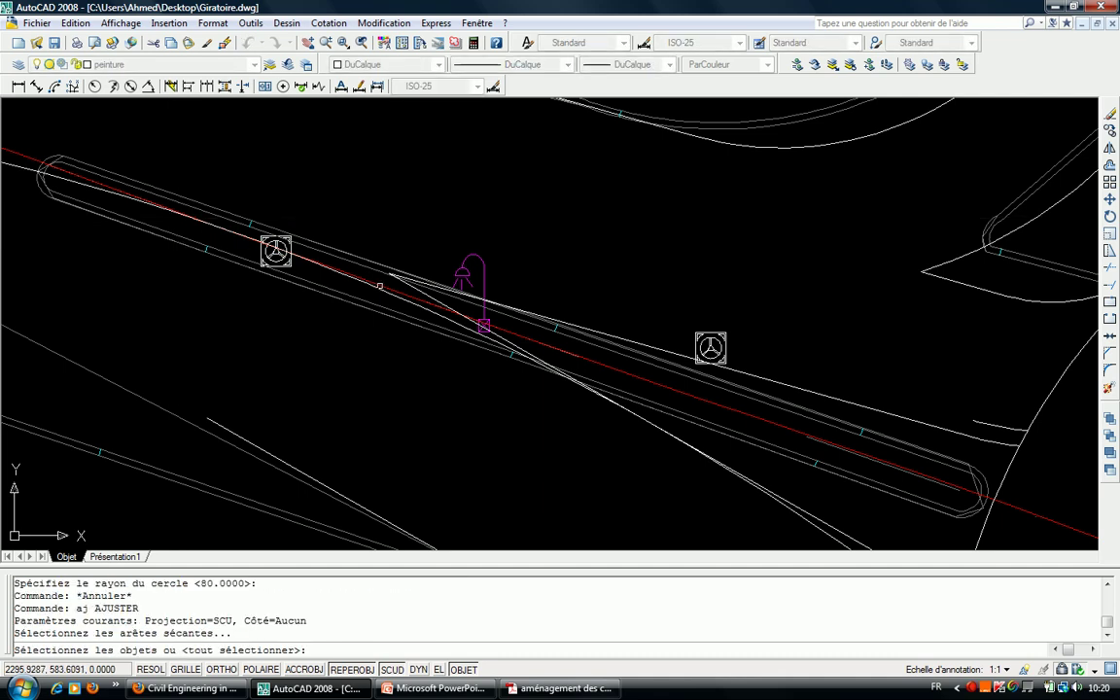
left_click(425, 298)
key("Escape")
key("Escape")
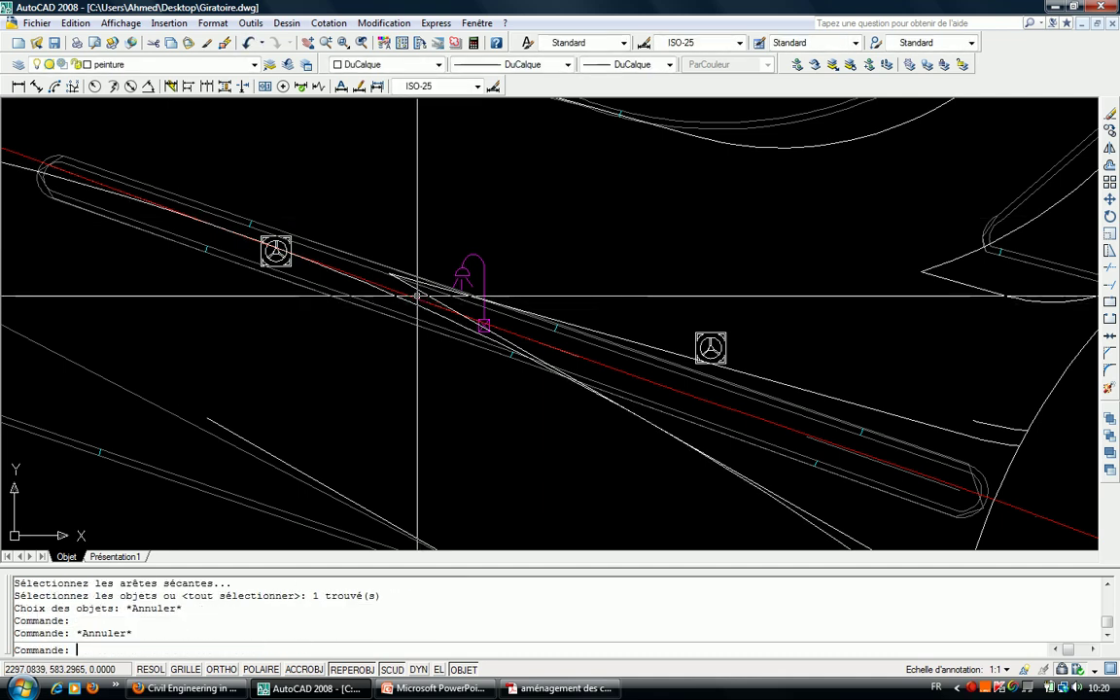
key("Return")
left_click(416, 295)
left_click(416, 288)
key("Return")
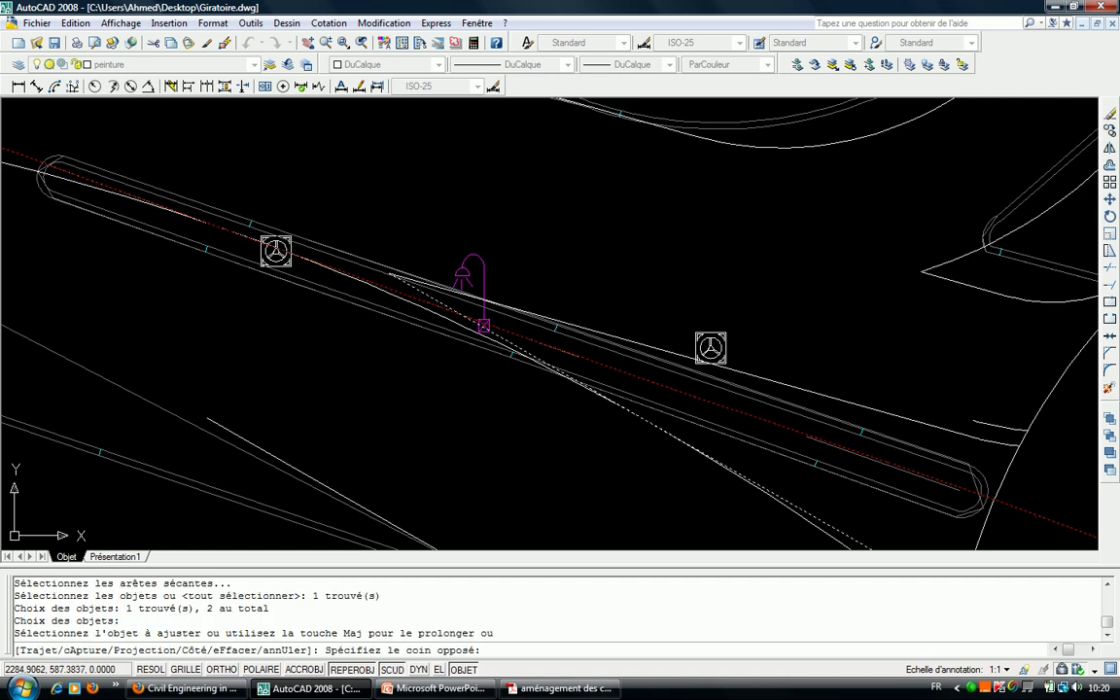
left_click(19, 168)
key("Escape")
key("Escape")
key("Escape")
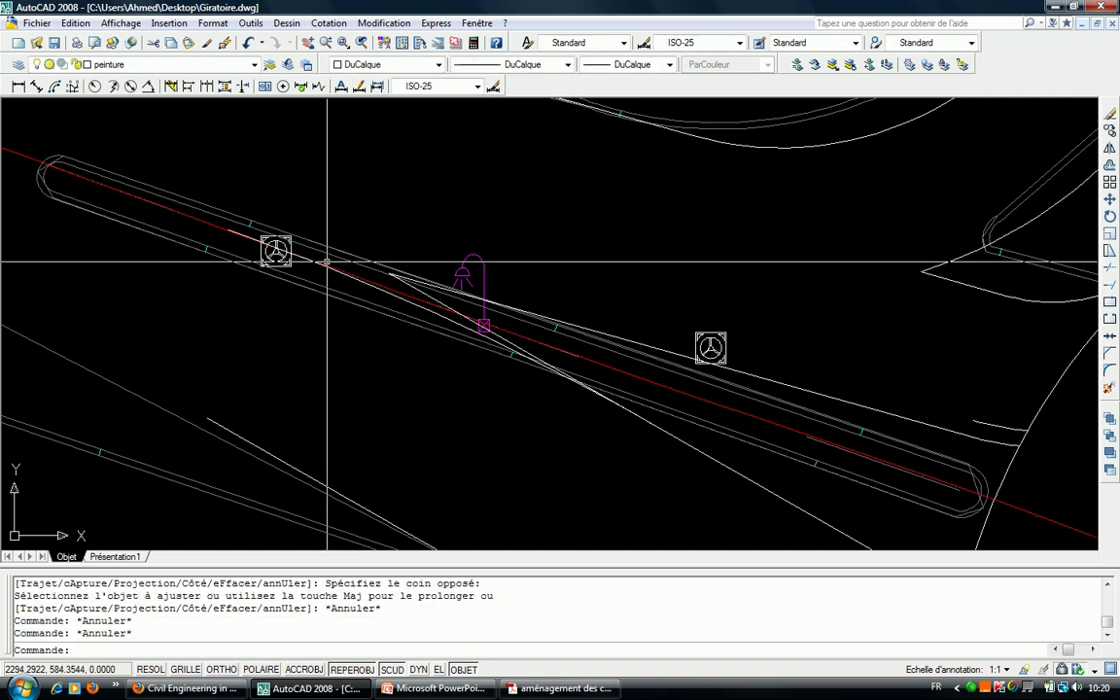
Draw a radius-80 circle tangent to the left splitter island's edge lines.
type("c")
key("Return")
type("ttr")
key("Return")
left_click(600, 328)
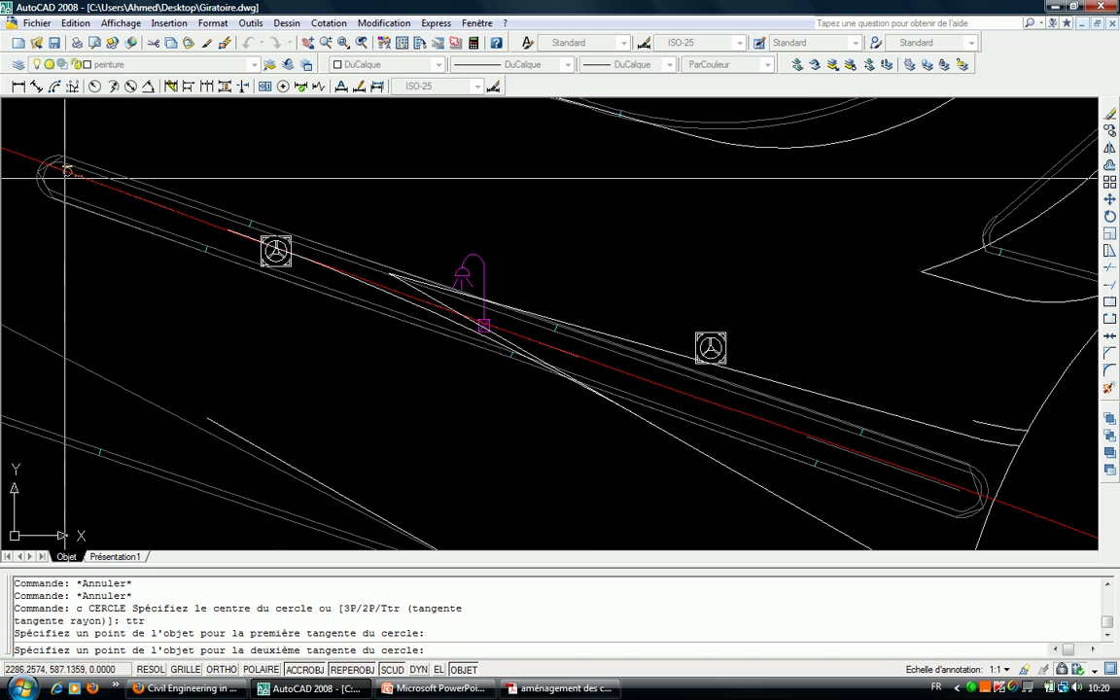
left_click(67, 177)
key("Return")
key("Escape")
Try extending a line to the curved boundary with PROLONGE, then cancel.
type("a")
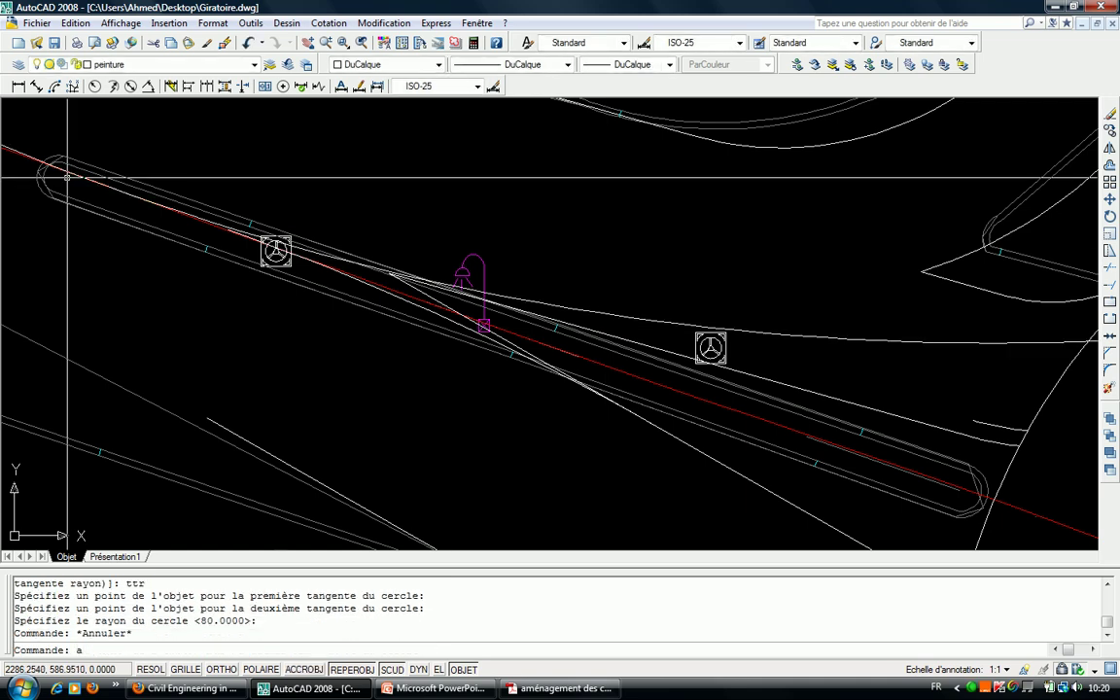
key("Escape")
type("pr")
key("Return")
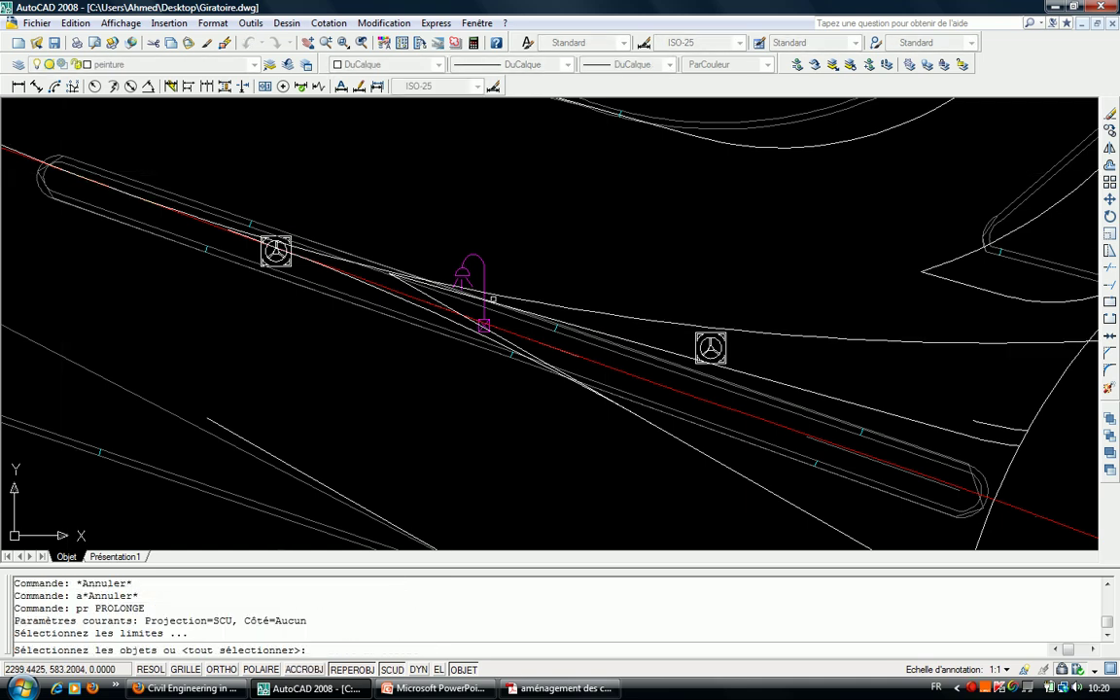
left_click(504, 298)
scroll(594, 352, "up", 2)
key("Return")
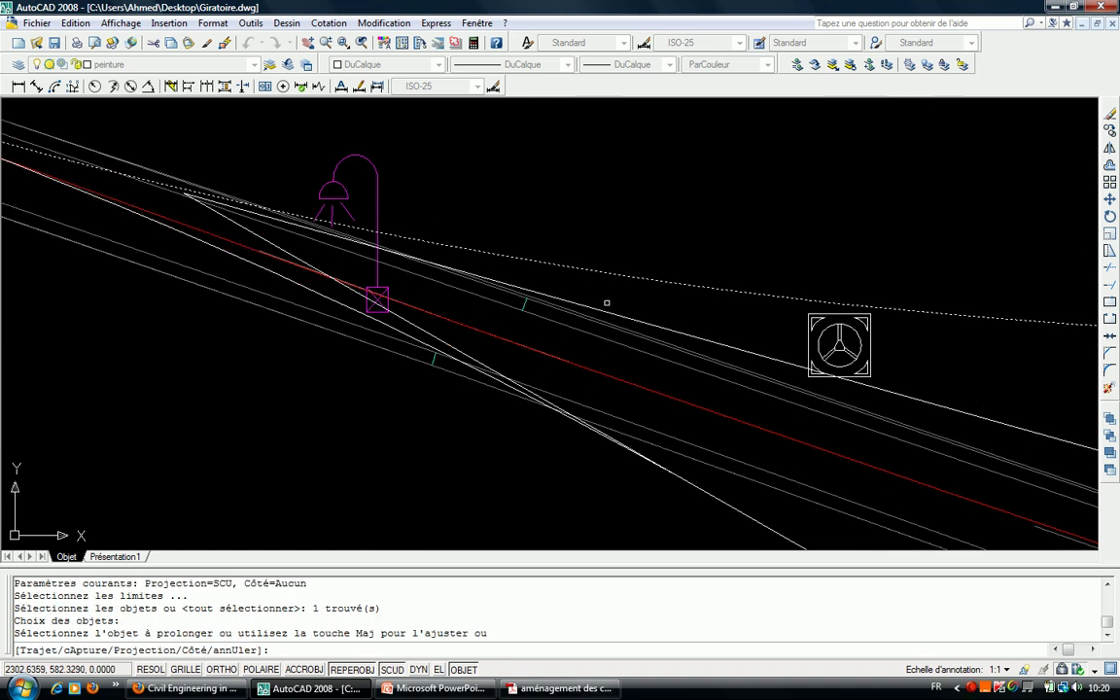
left_click(607, 314)
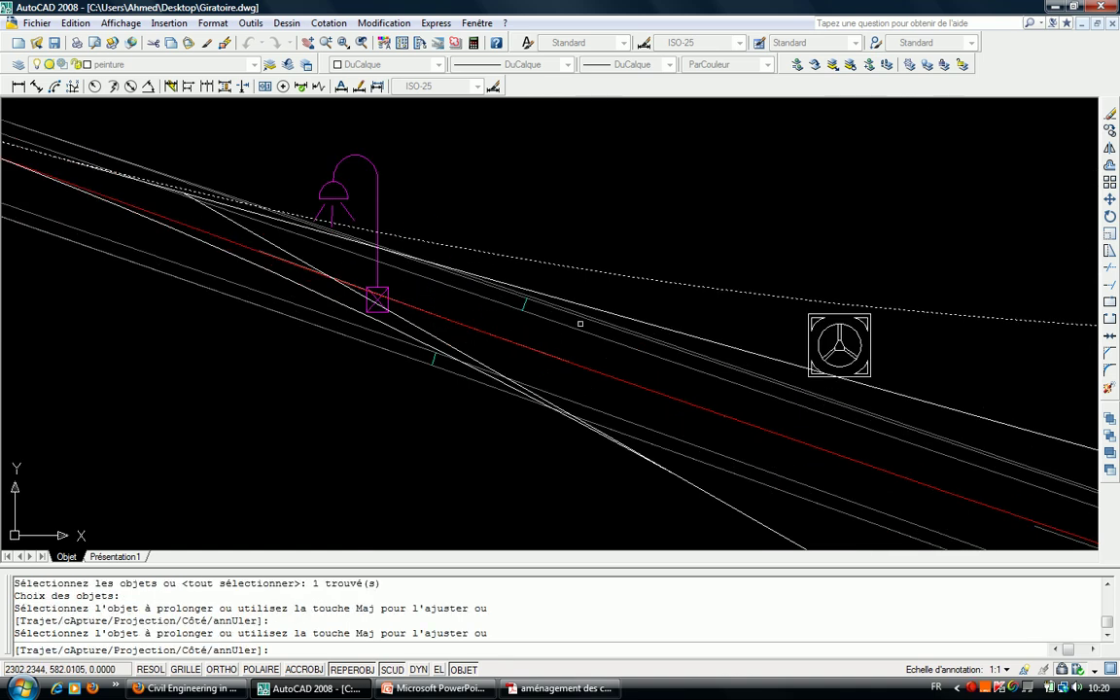
key("Escape")
Trim the crossing line back to the long line and the red axis line.
type("aj")
key("Return")
left_click(580, 304)
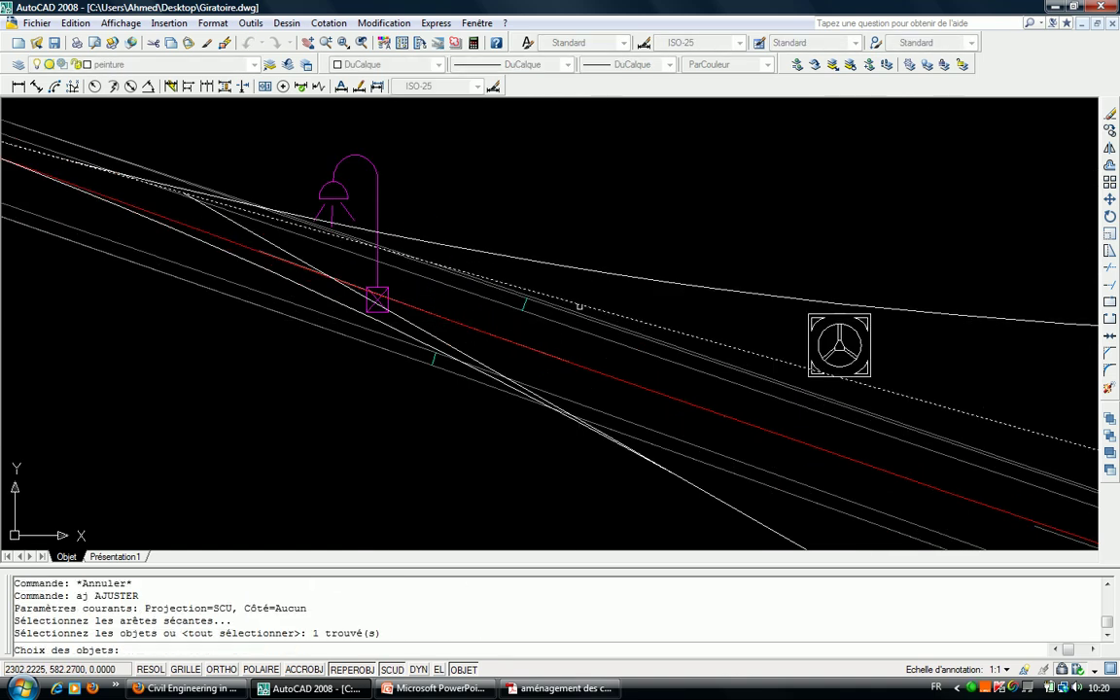
left_click(494, 326)
key("Return")
left_click(593, 264)
mouse_move(382, 275)
middle_mouse_down()
mouse_move(442, 300)
mouse_move(467, 361)
middle_mouse_up()
key("Escape")
Set up a trim using the white diagonal line as cutting edge, then cancel.
key("Return")
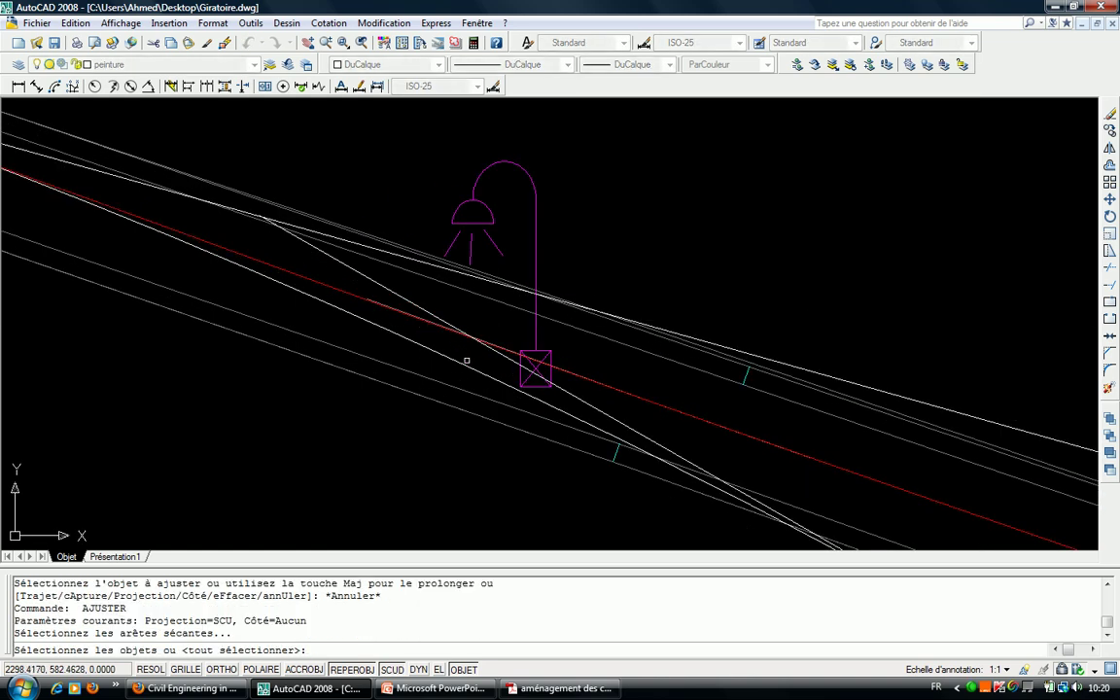
key("Escape")
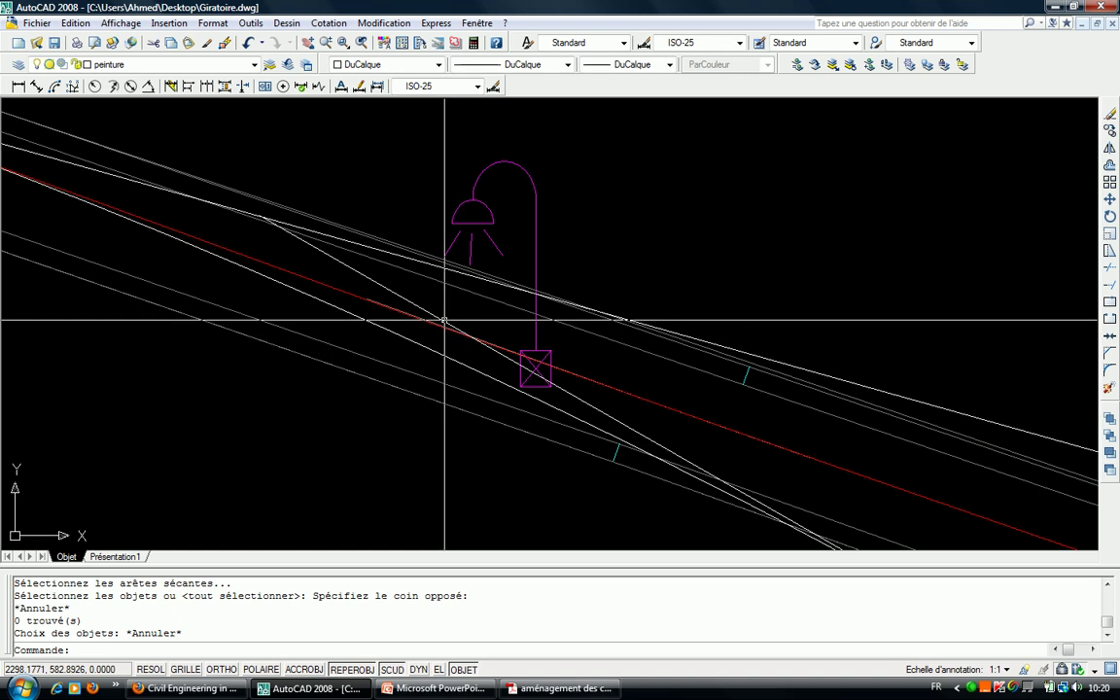
left_click(465, 337)
scroll(412, 170, "down", 2)
key("Escape")
key("Return")
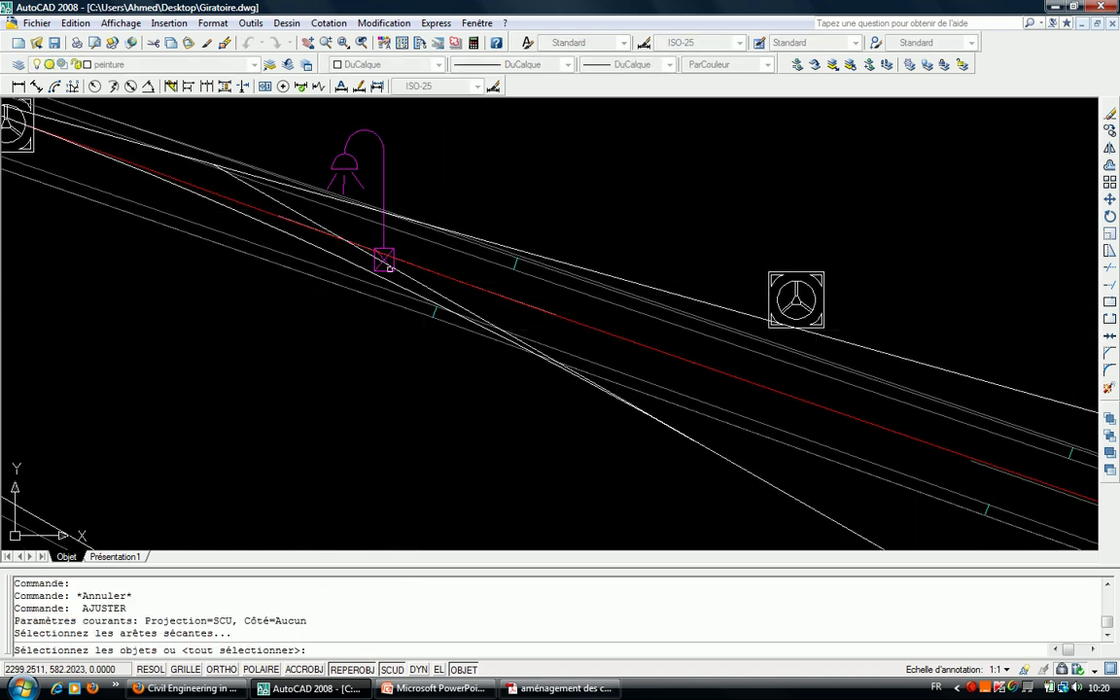
left_click(389, 280)
key("Return")
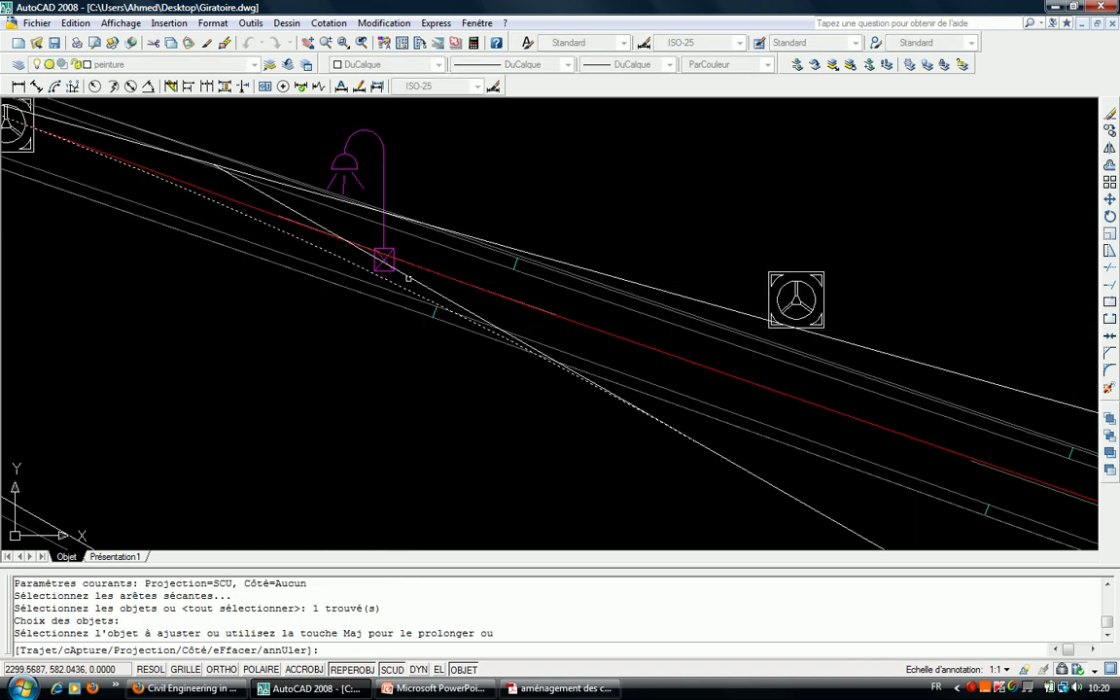
scroll(388, 267, "down", 6)
key("Escape")
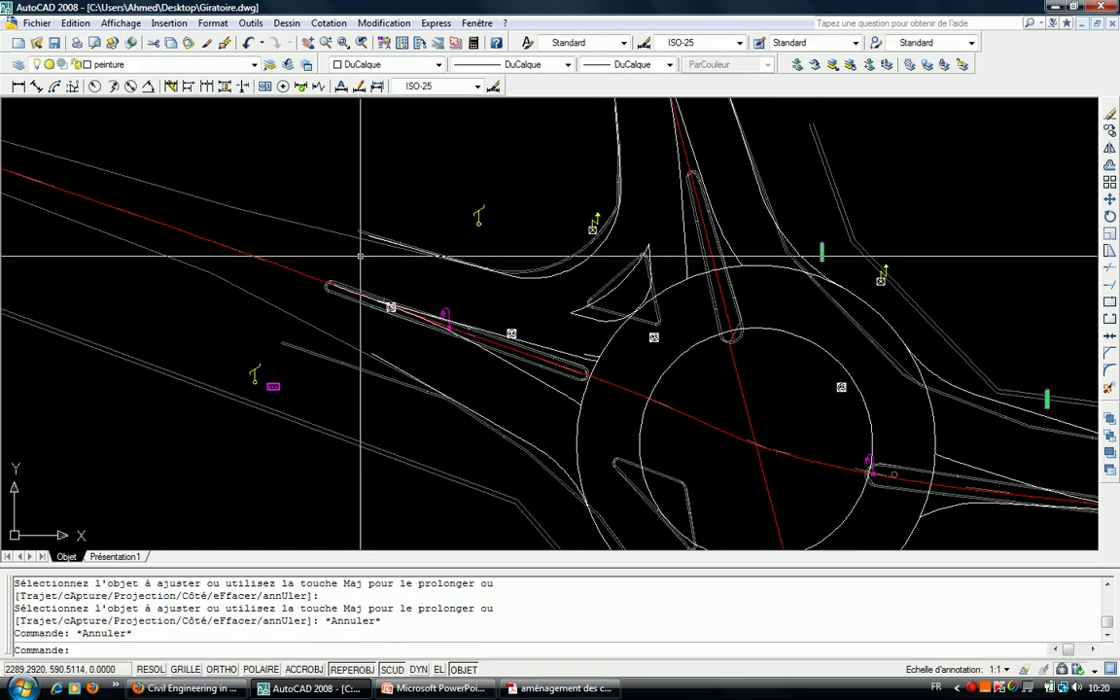
Start a new line beside the lower splitter island.
middle_click_drag(369, 233, 497, 320)
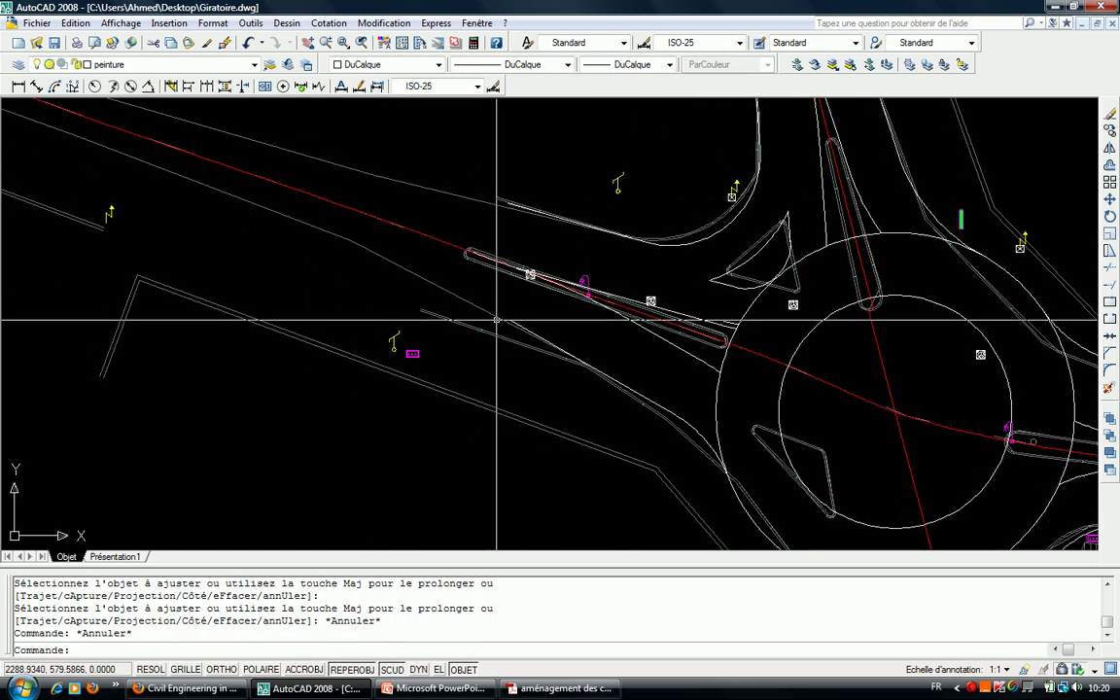
type("l")
key("Return")
scroll(338, 238, "up", 3)
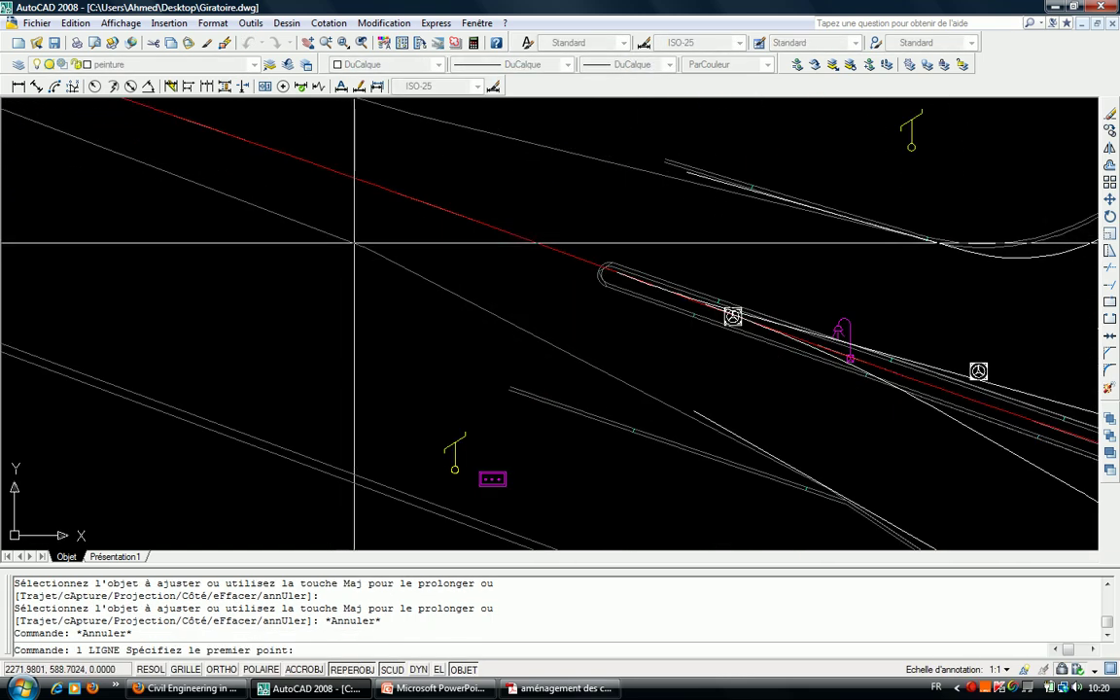
Draw a short line, then fillet the two island edges at radius 80.
left_click(354, 241)
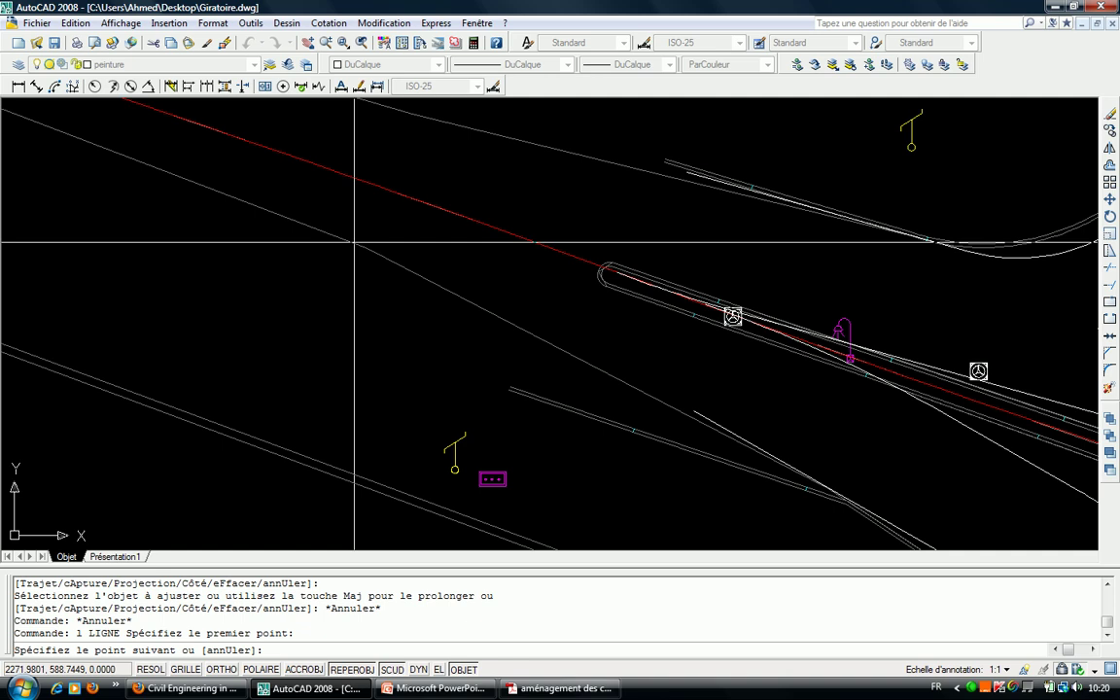
left_click(598, 363)
key("Escape")
type("rd")
key("Return")
type("r")
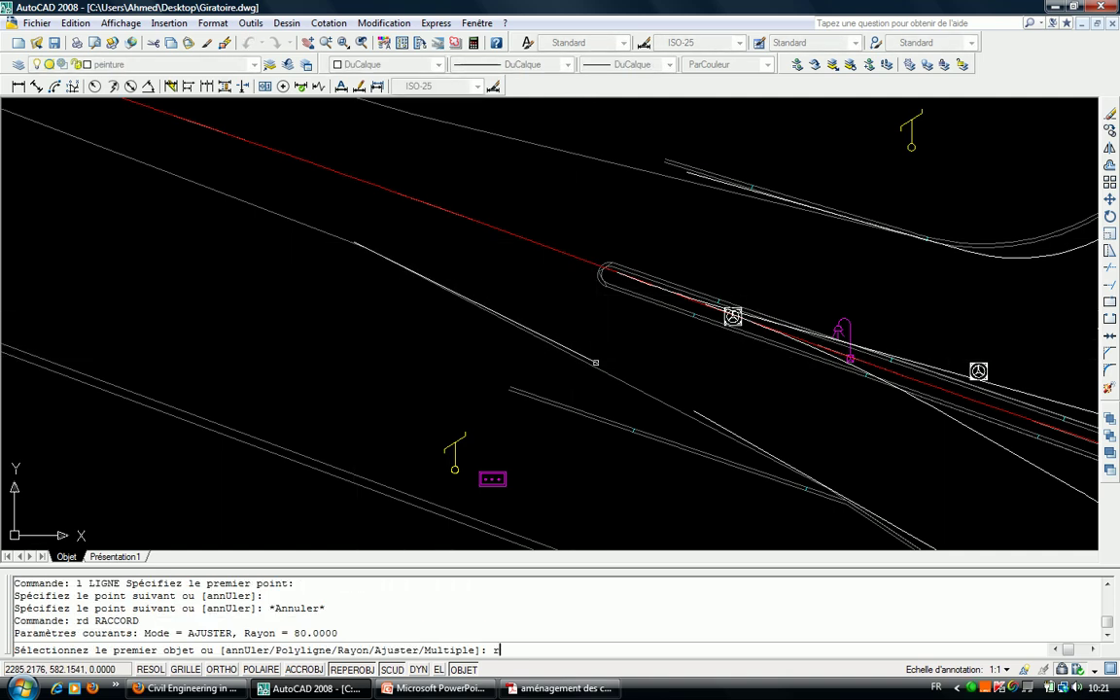
key("Return")
key("Return")
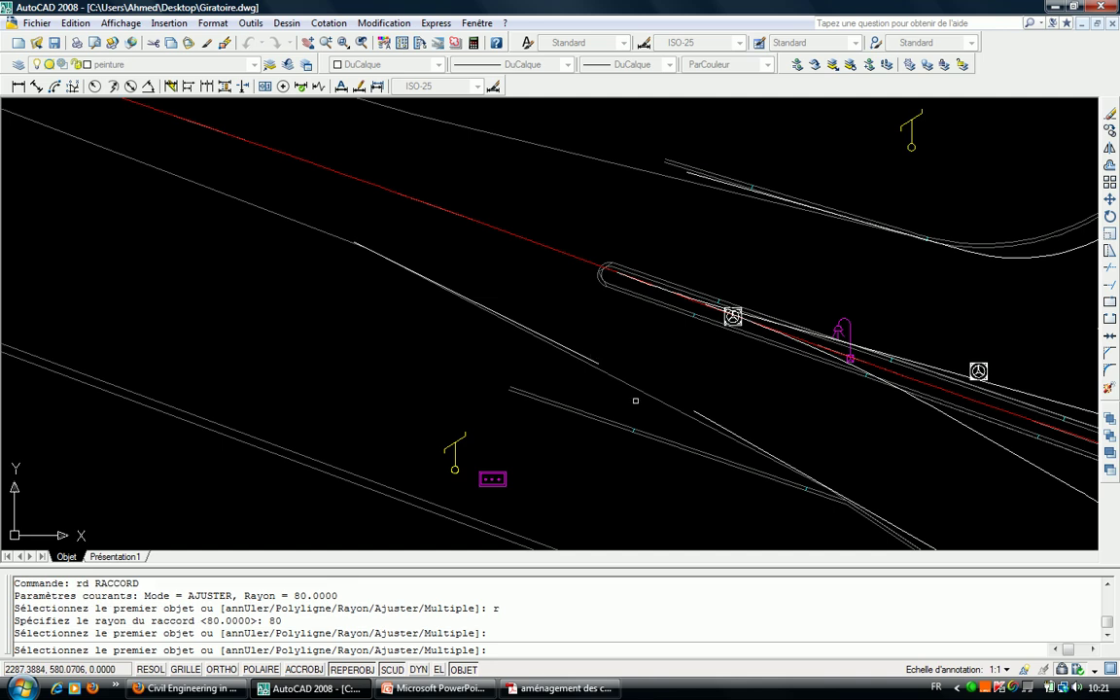
left_click(587, 358)
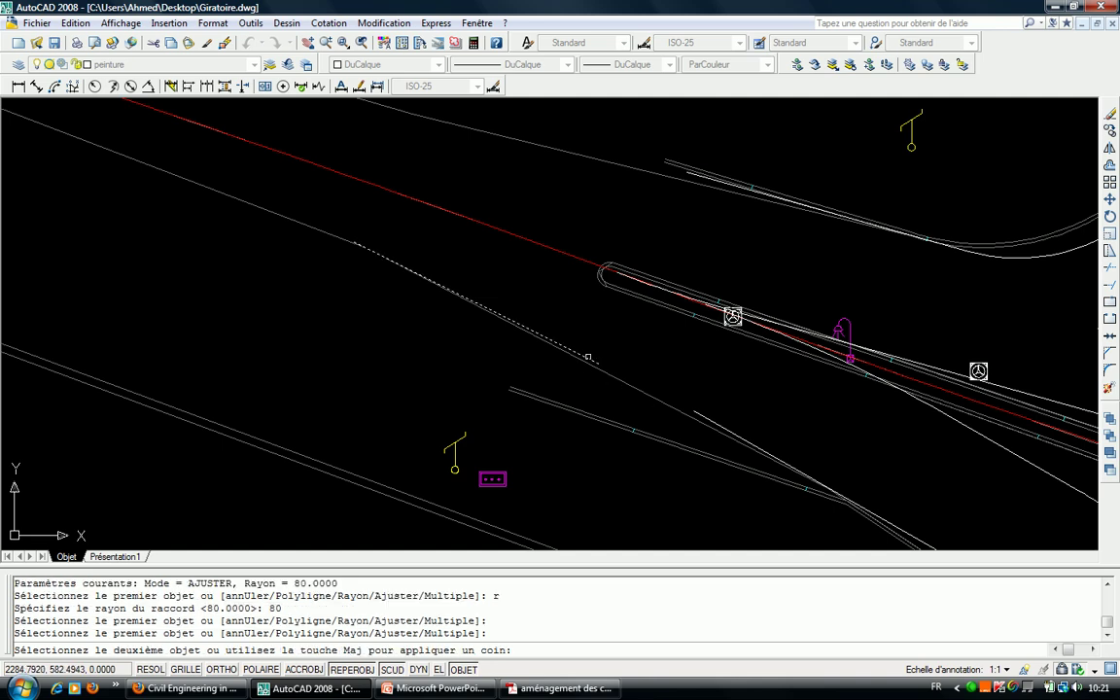
left_click(718, 422)
Bring the whole roundabout into view, abandoning stray line and fillet attempts.
mouse_move(650, 400)
middle_mouse_down()
mouse_move(613, 375)
mouse_move(602, 411)
middle_mouse_up()
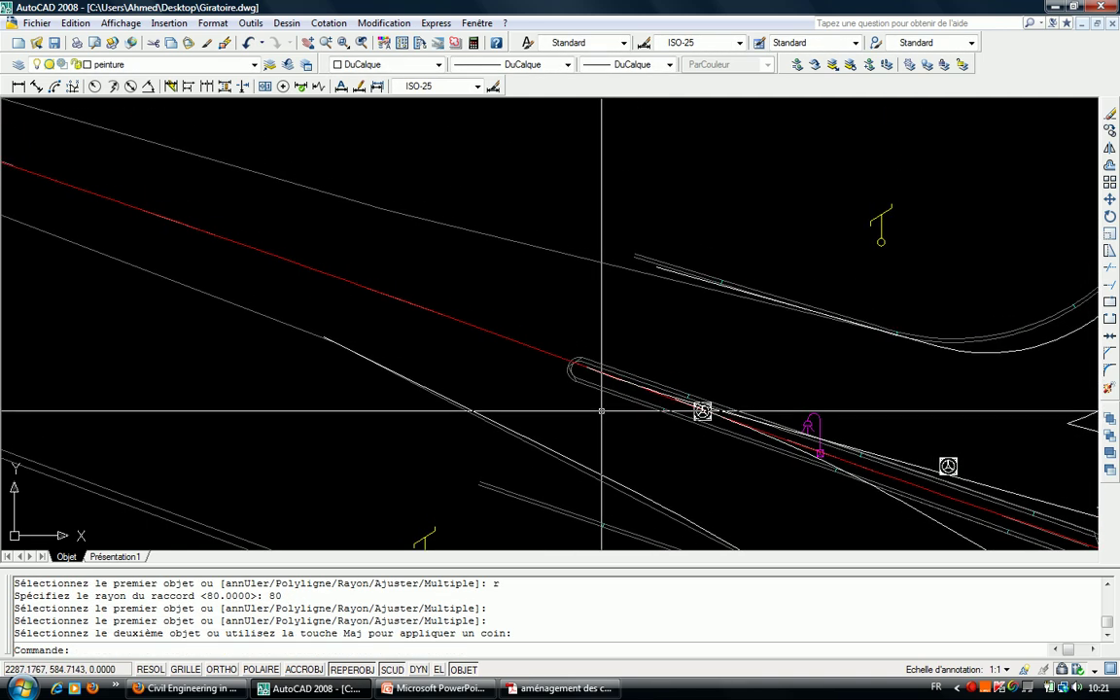
scroll(580, 380, "down", 2)
scroll(580, 380, "down", 2)
middle_click_drag(652, 350, 536, 309)
scroll(536, 308, "up", 3)
scroll(610, 450, "down", 2)
middle_click_drag(629, 459, 596, 342)
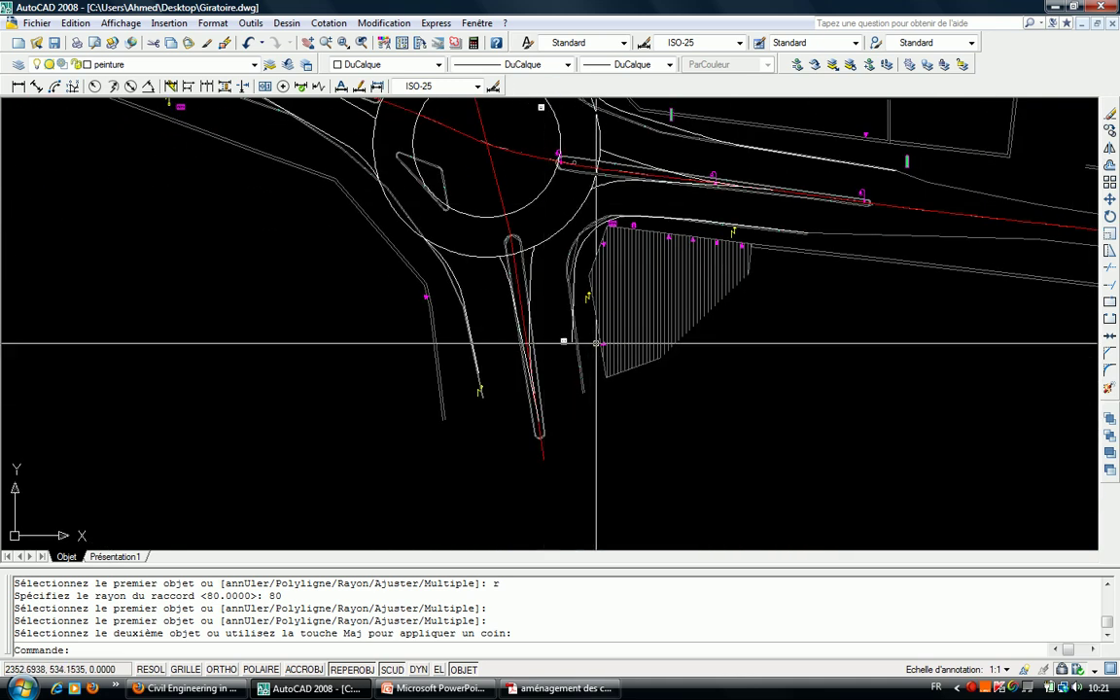
scroll(596, 342, "up", 2)
scroll(525, 311, "up", 1)
key("Escape")
type("l")
key("Return")
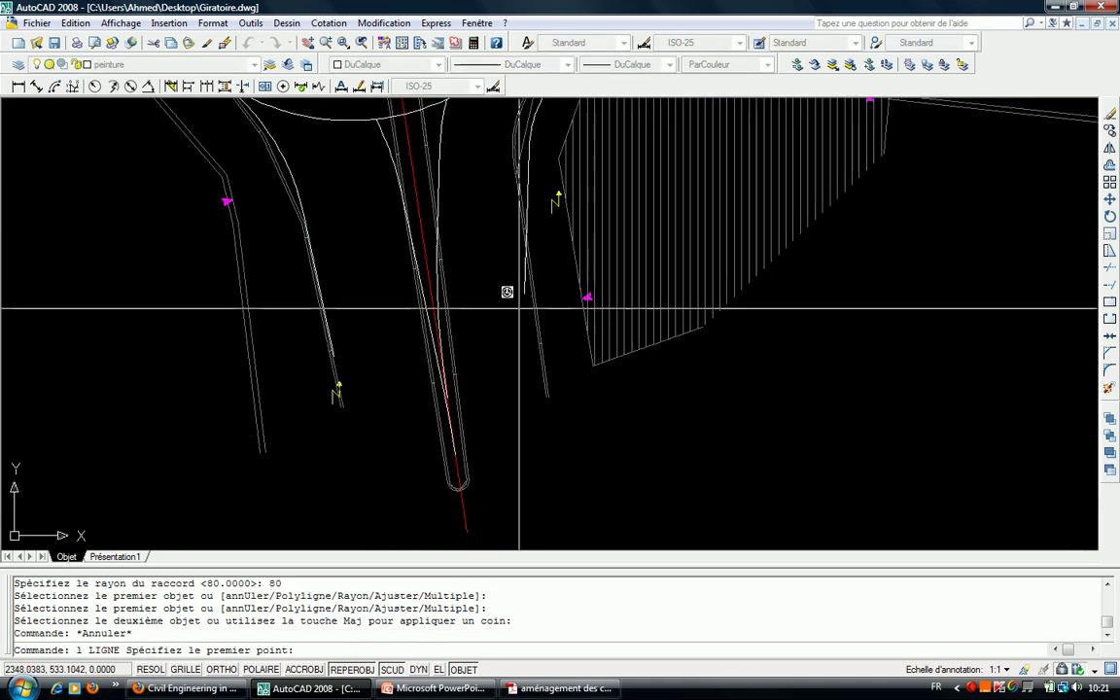
scroll(519, 308, "up", 4)
left_click(556, 378)
scroll(556, 377, "down", 2)
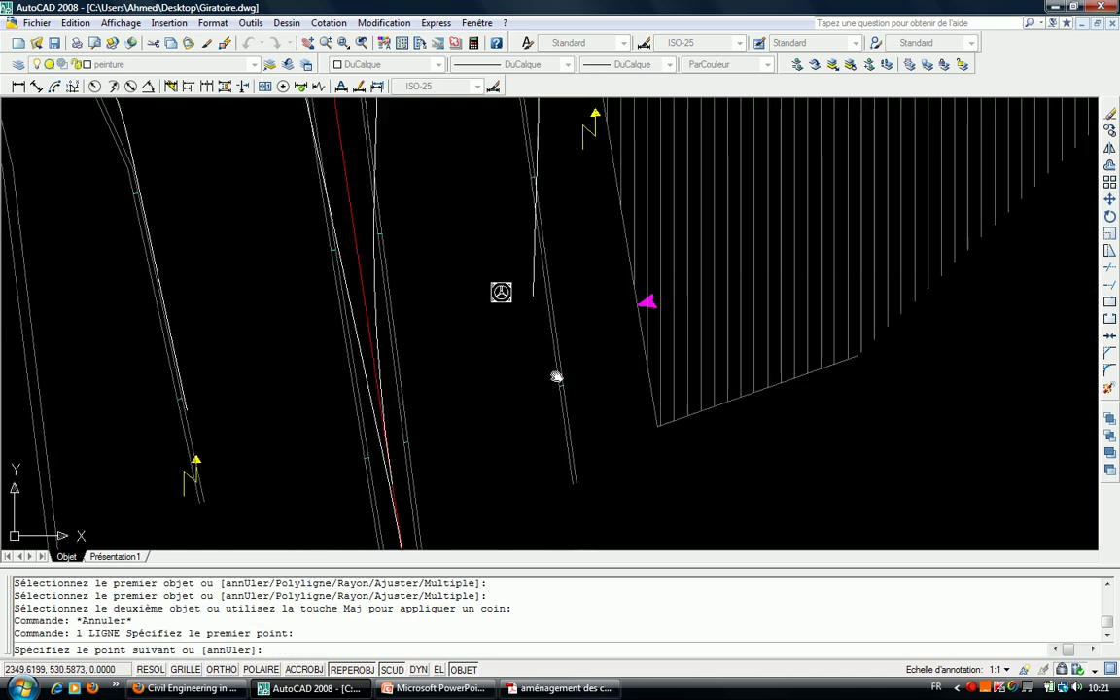
middle_click_drag(582, 544, 532, 451)
key("Escape")
type("rd")
key("Return")
left_click(531, 451)
middle_click_drag(545, 243, 545, 458)
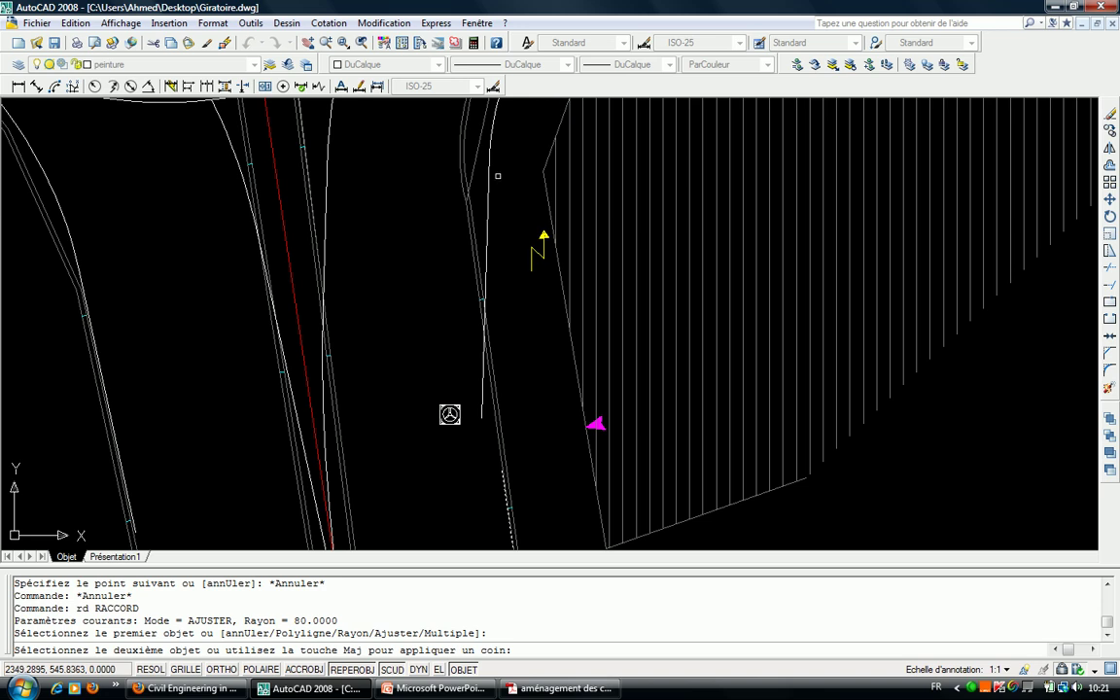
key("Escape")
Erase the stray short line near the circle and re-centre the roundabout.
scroll(544, 242, "down", 3)
middle_click_drag(545, 380, 662, 574)
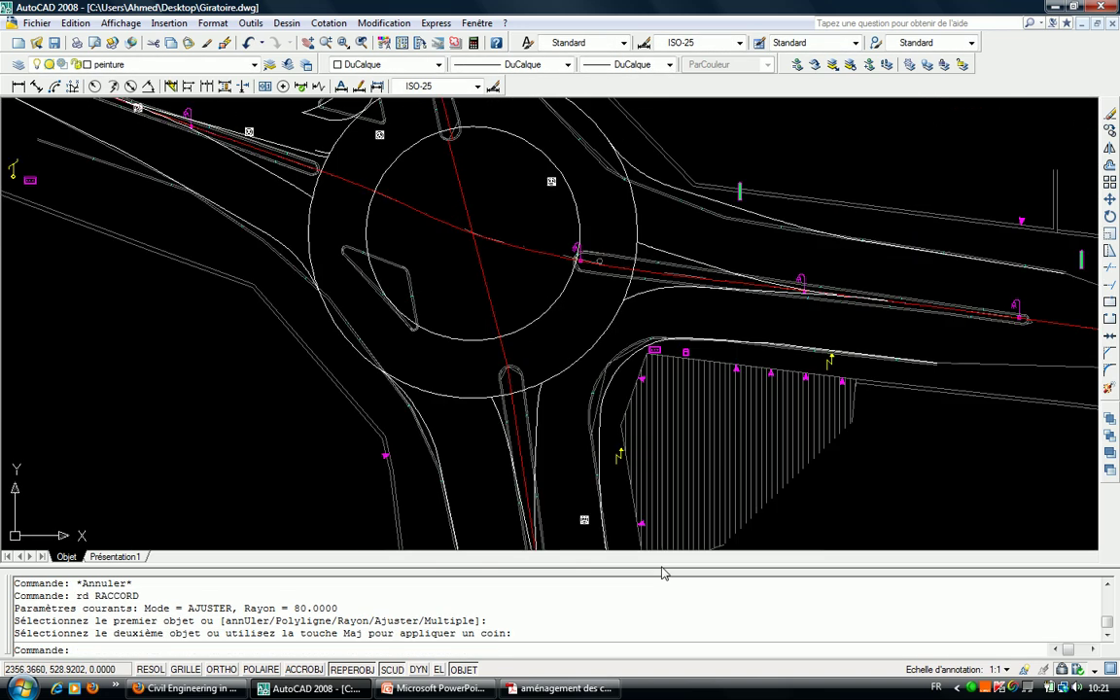
middle_click_drag(508, 249, 499, 389)
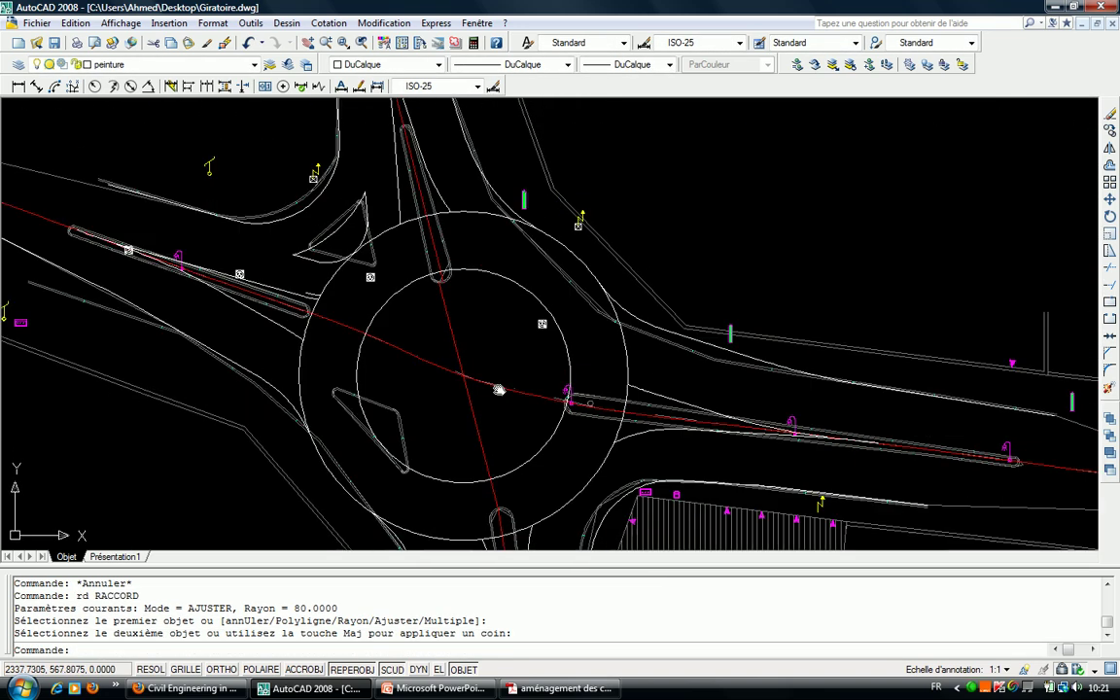
scroll(533, 250, "up", 3)
scroll(357, 224, "up", 2)
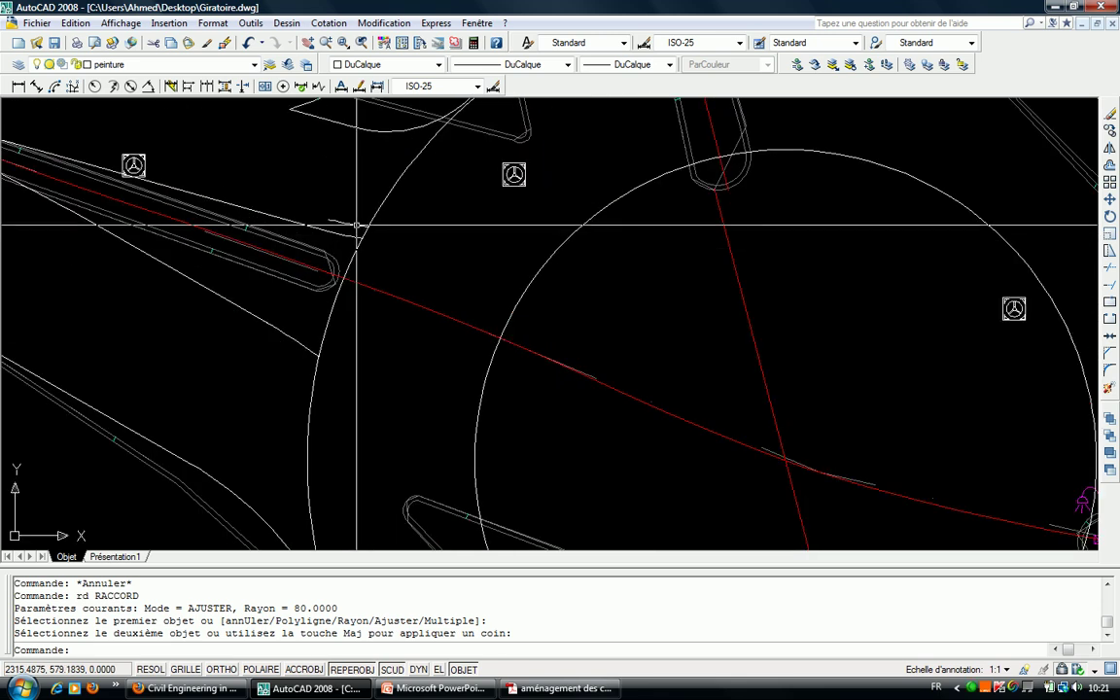
left_click(356, 224)
key("Delete")
scroll(357, 224, "down", 5)
middle_click_drag(482, 314, 388, 289)
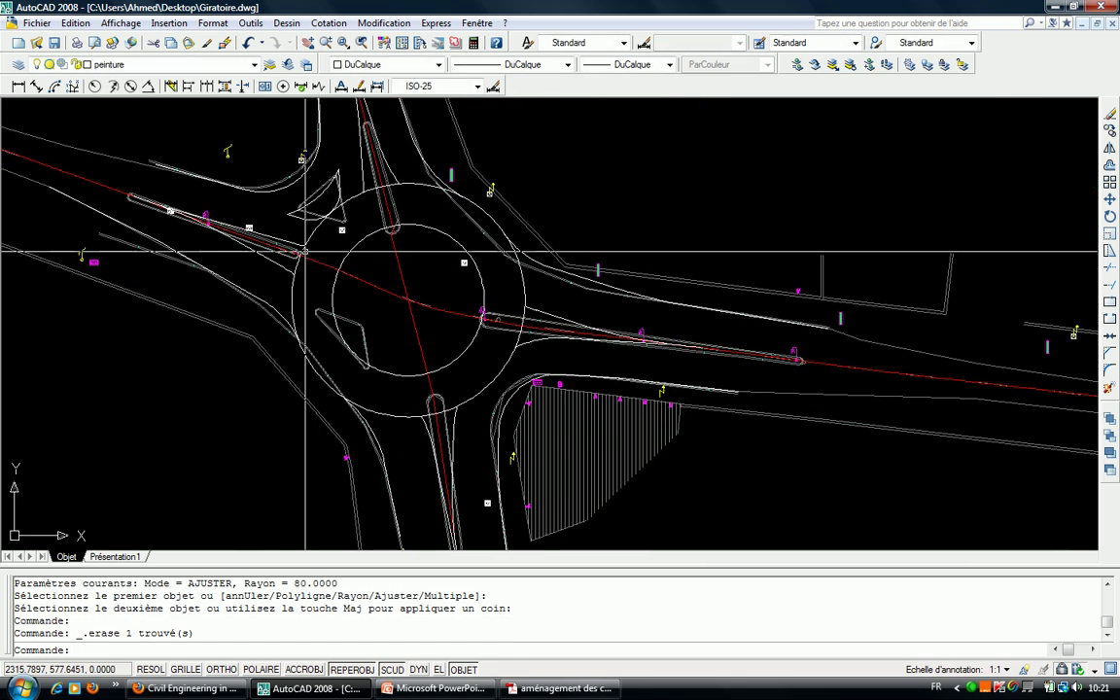
mouse_move(359, 192)
middle_mouse_down()
mouse_move(367, 261)
mouse_move(469, 340)
middle_mouse_up()
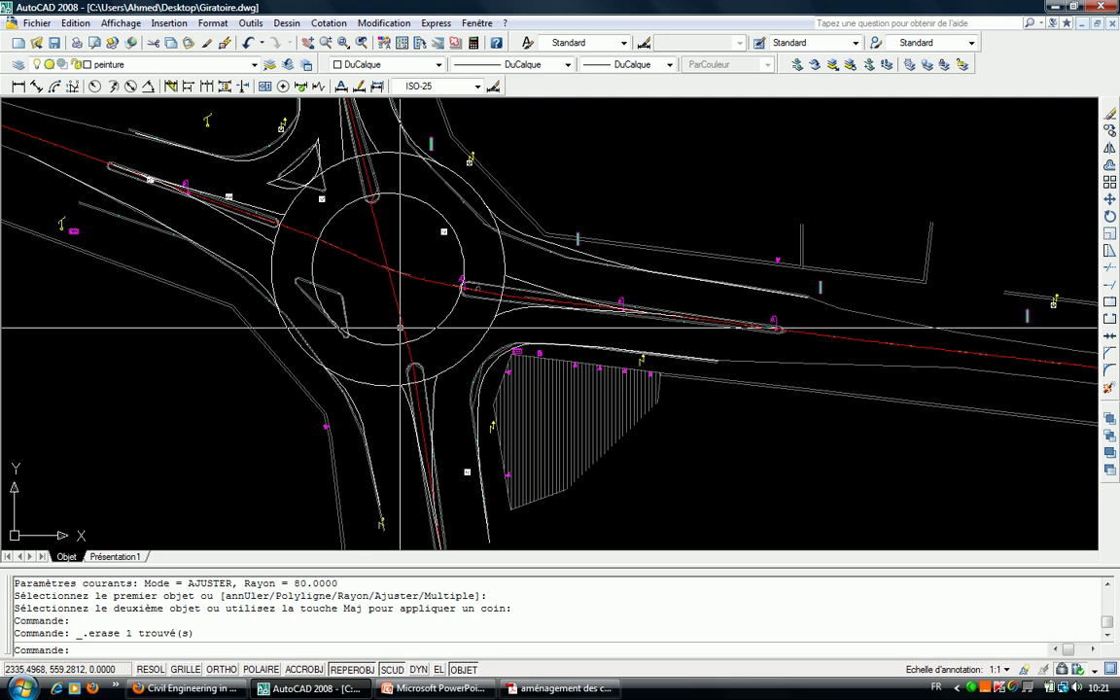
middle_click_drag(399, 327, 423, 392)
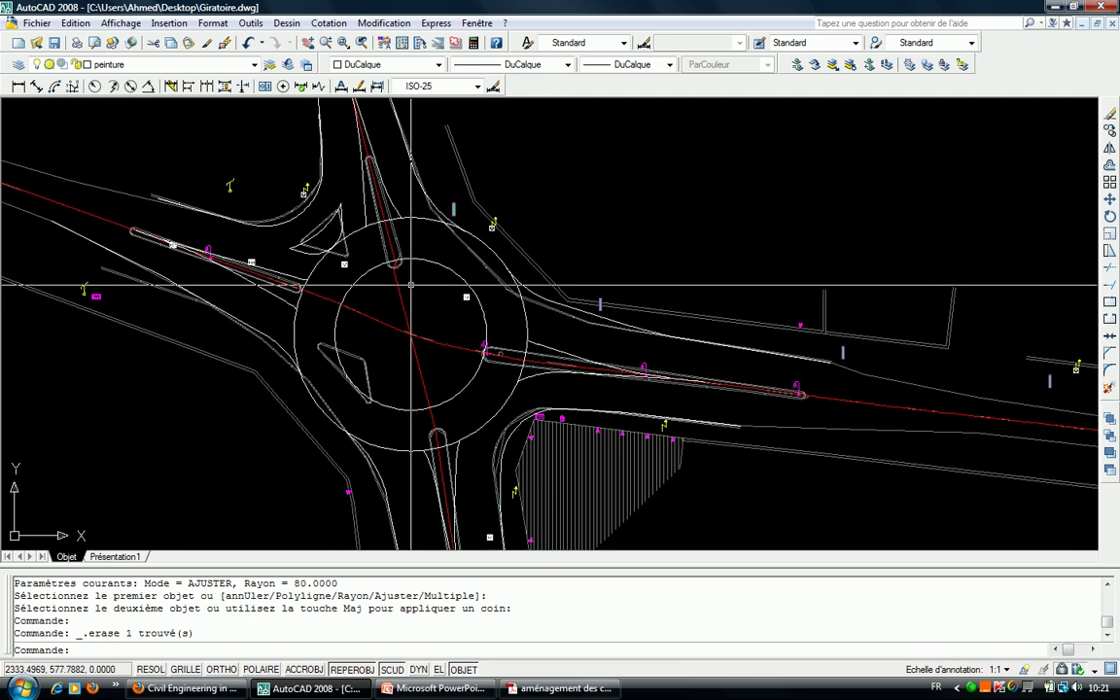
type("pl")
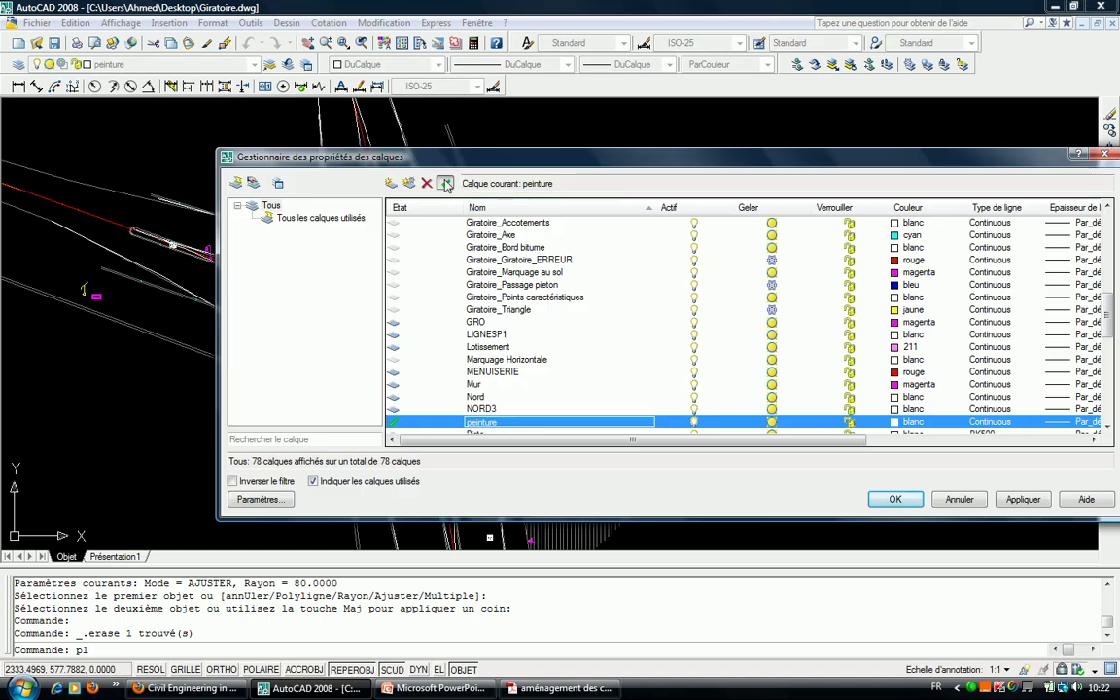
Add layer 'bord projet', give it the colour blue, and make it current.
left_click(390, 183)
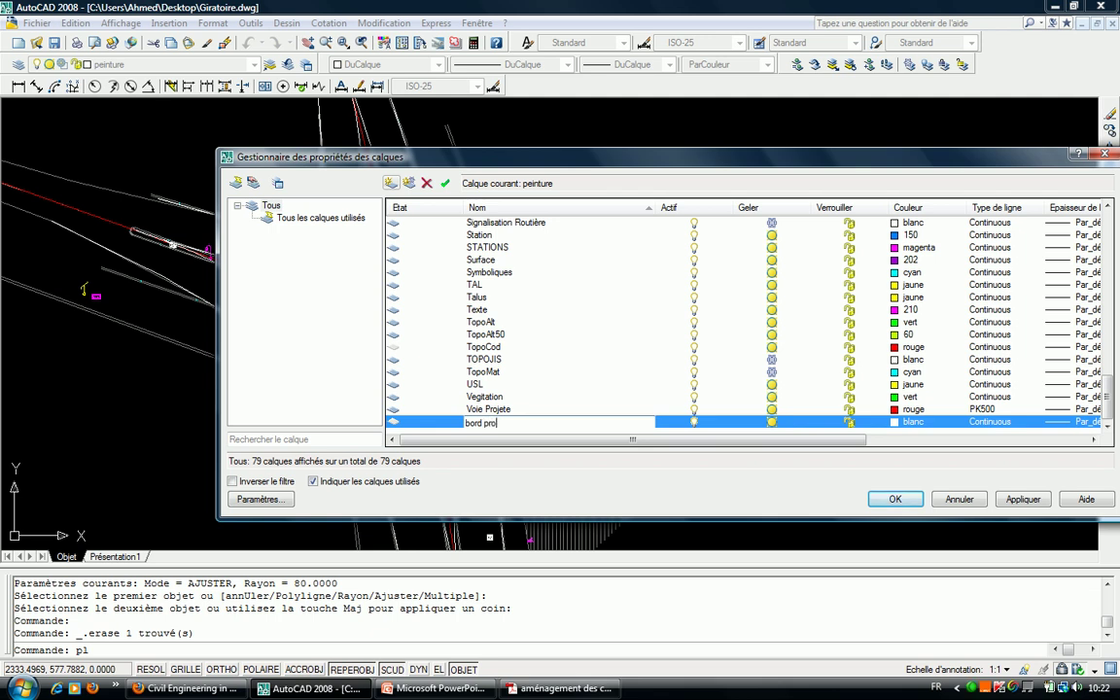
left_click(899, 421)
left_click(495, 379)
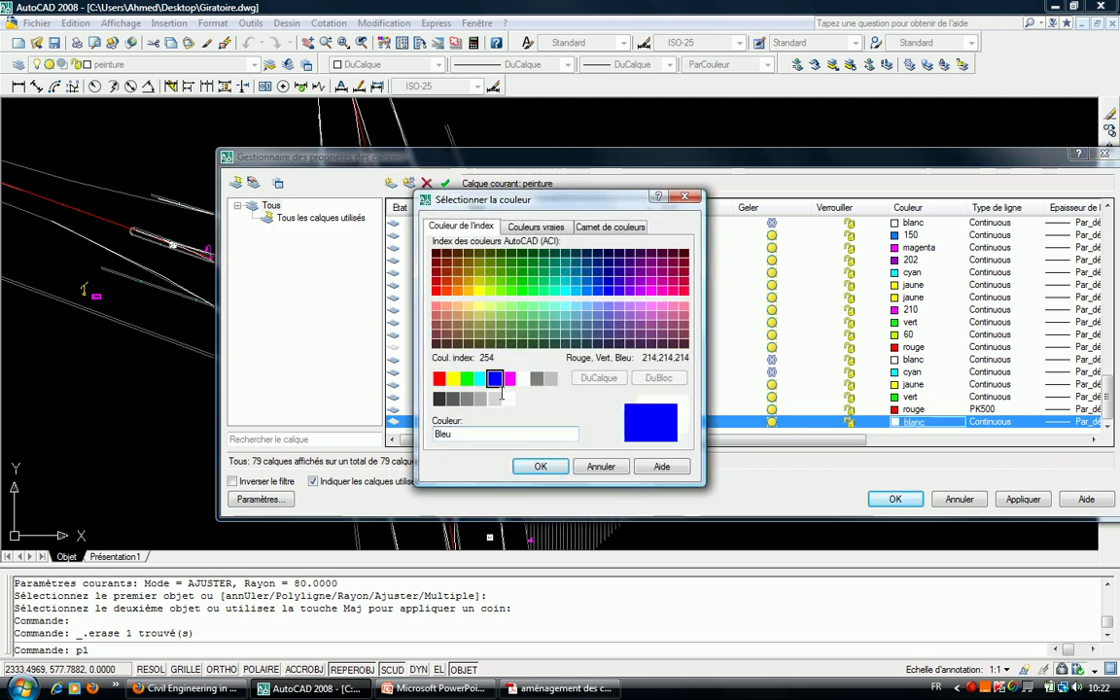
left_click(537, 466)
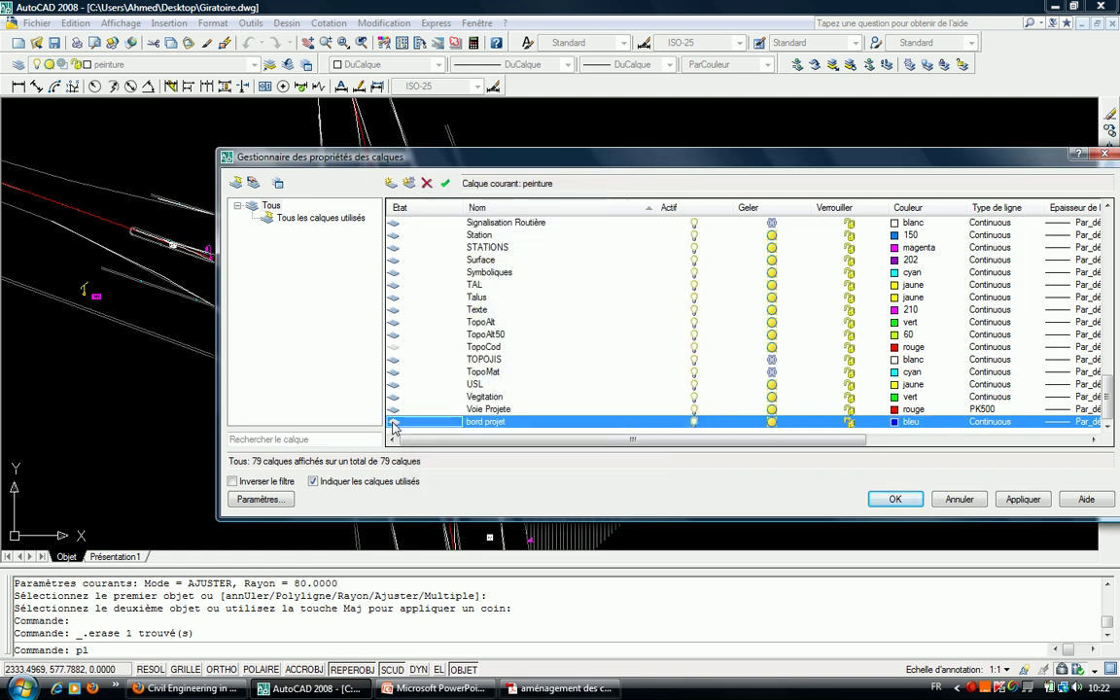
left_click(891, 500)
Offset the first two road edges by 0.25 to create parallel copies.
key("Escape")
key("Escape")
key("Escape")
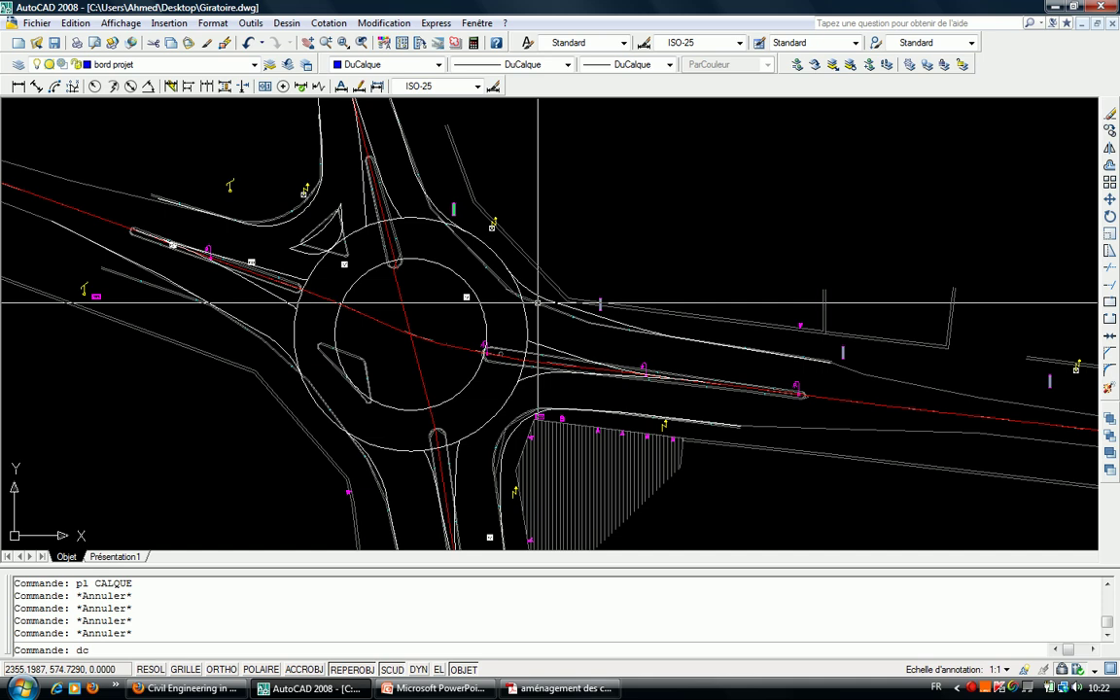
key("Return")
scroll(538, 303, "up", 3)
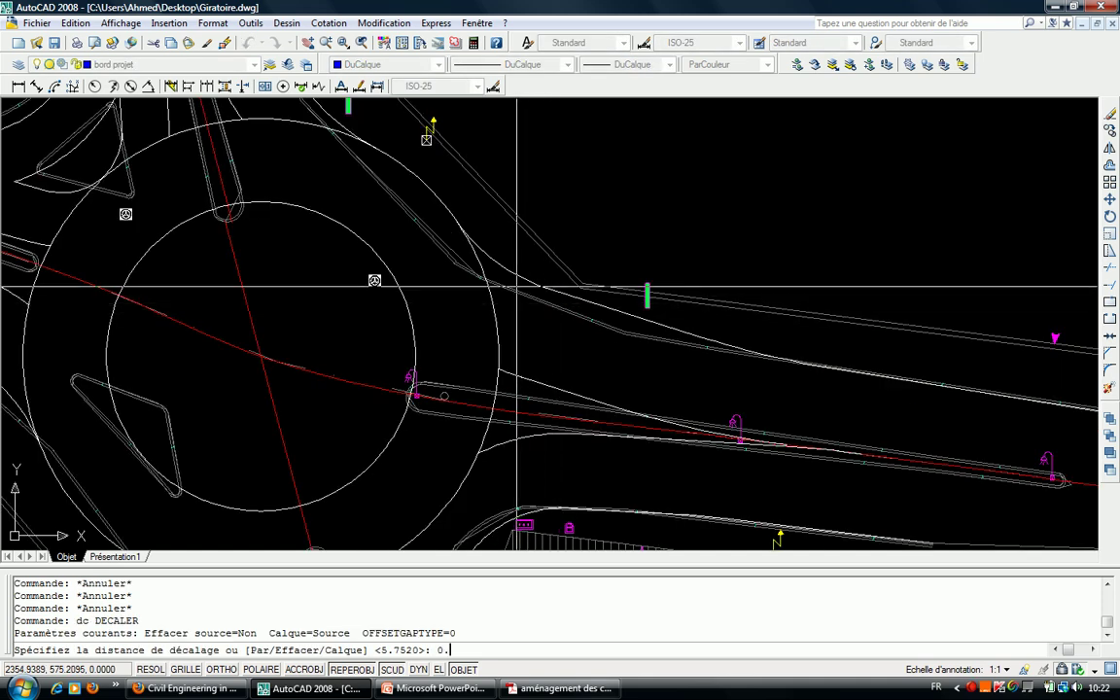
type("25")
key("Return")
scroll(661, 365, "up", 2)
left_click(686, 322)
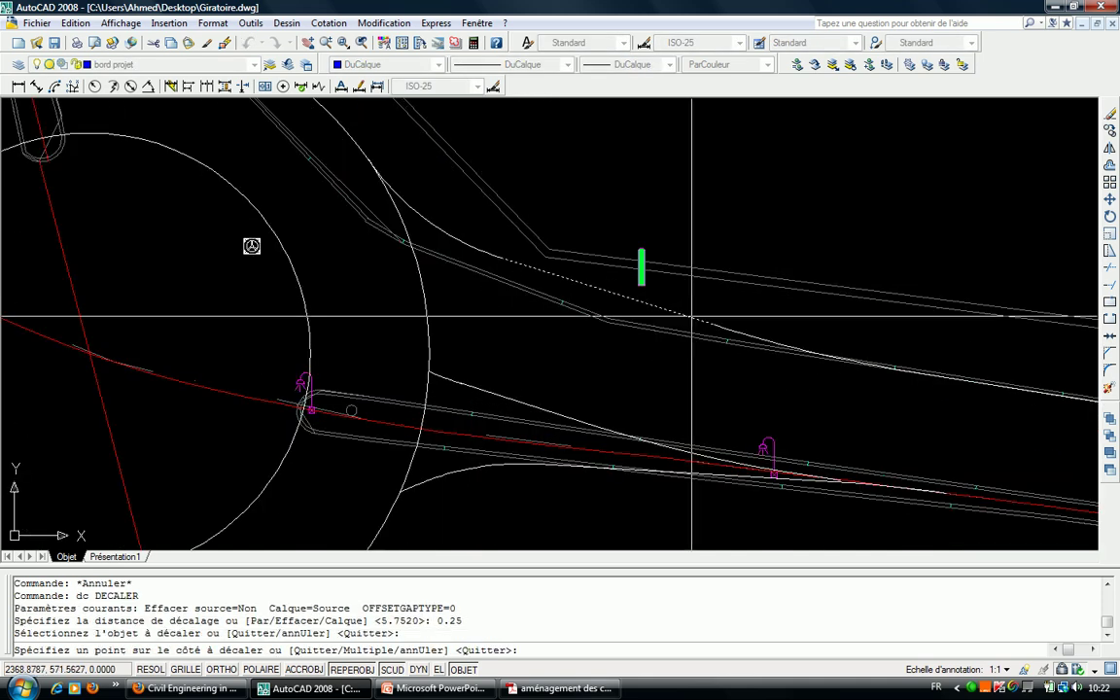
left_click(637, 272)
scroll(505, 251, "up", 2)
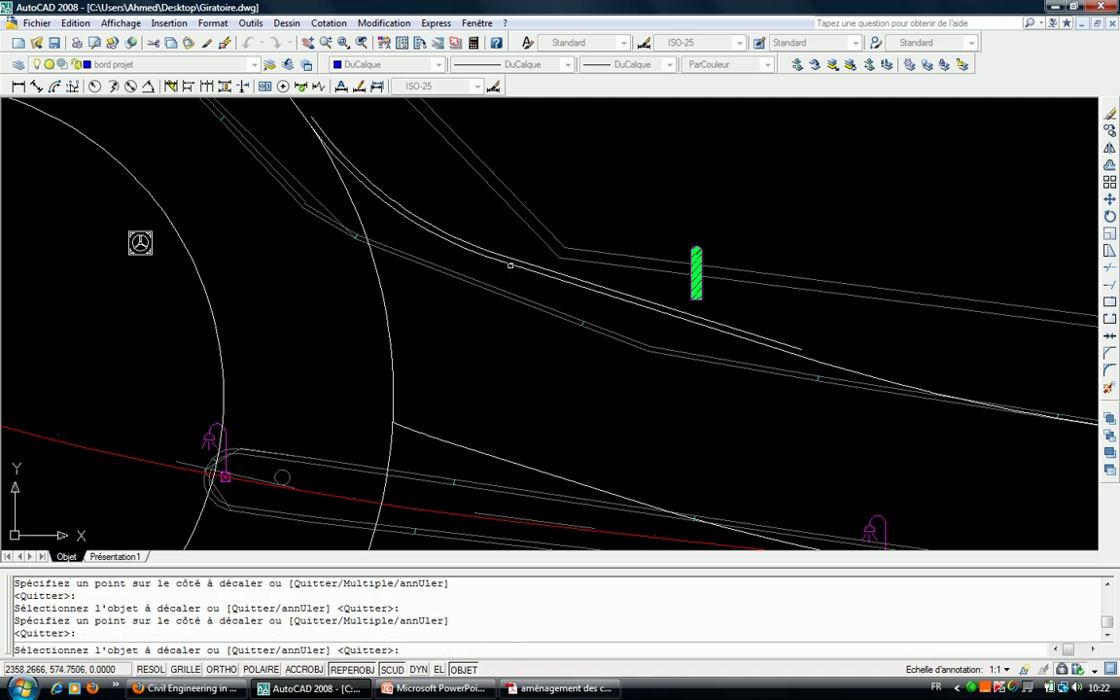
scroll(451, 244, "down", 2)
scroll(504, 279, "up", 3)
left_click(504, 277)
left_click(433, 267)
scroll(433, 264, "down", 2)
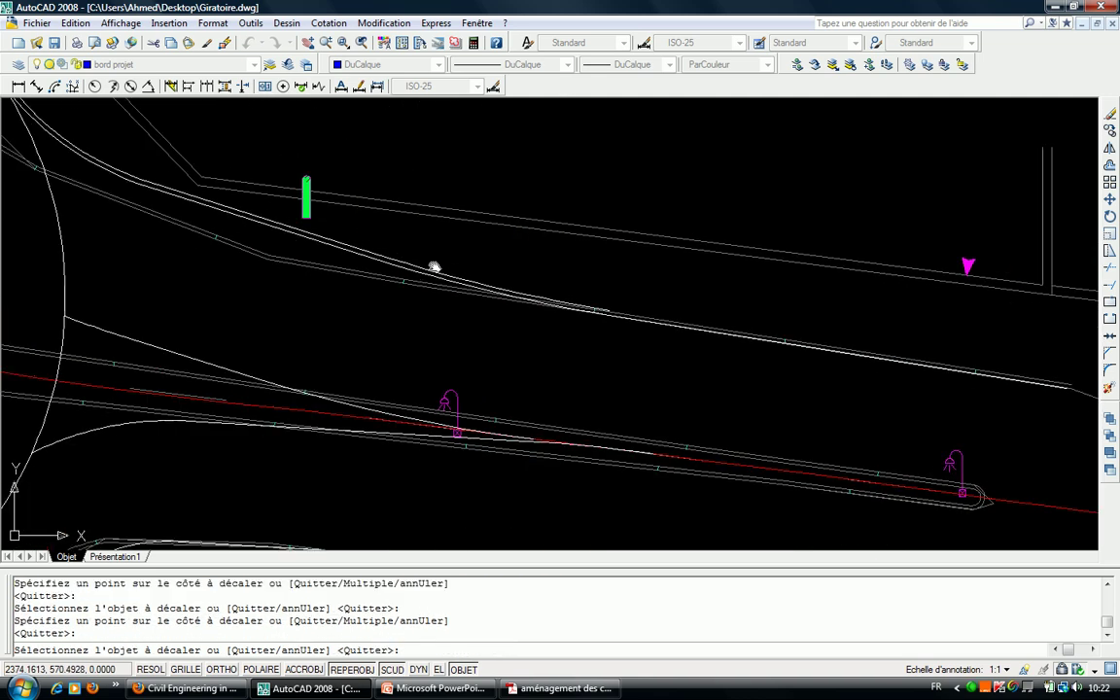
scroll(753, 336, "up", 3)
scroll(745, 320, "down", 2)
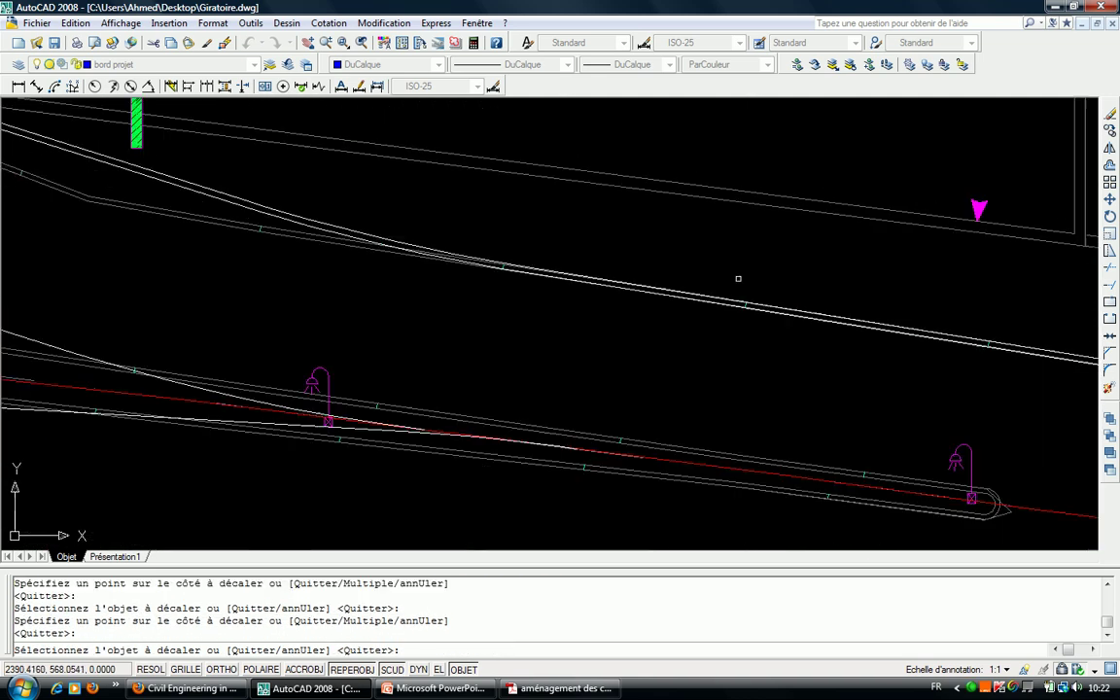
scroll(675, 312, "up", 2)
scroll(613, 355, "up", 3)
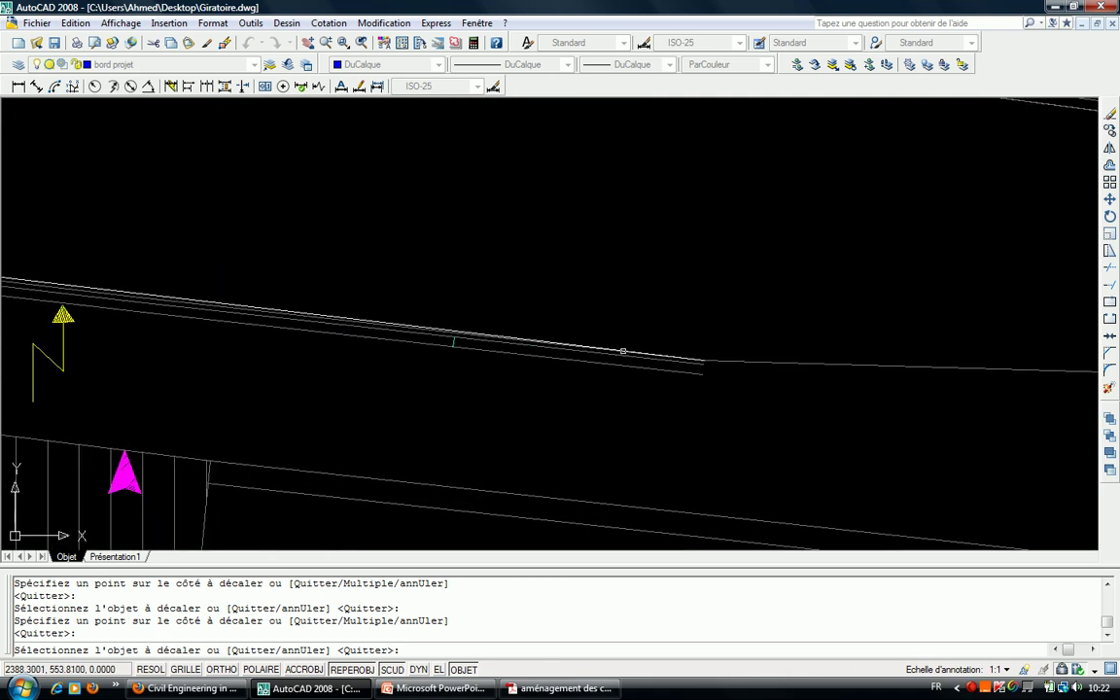
scroll(1011, 343, "down", 3)
scroll(727, 318, "up", 3)
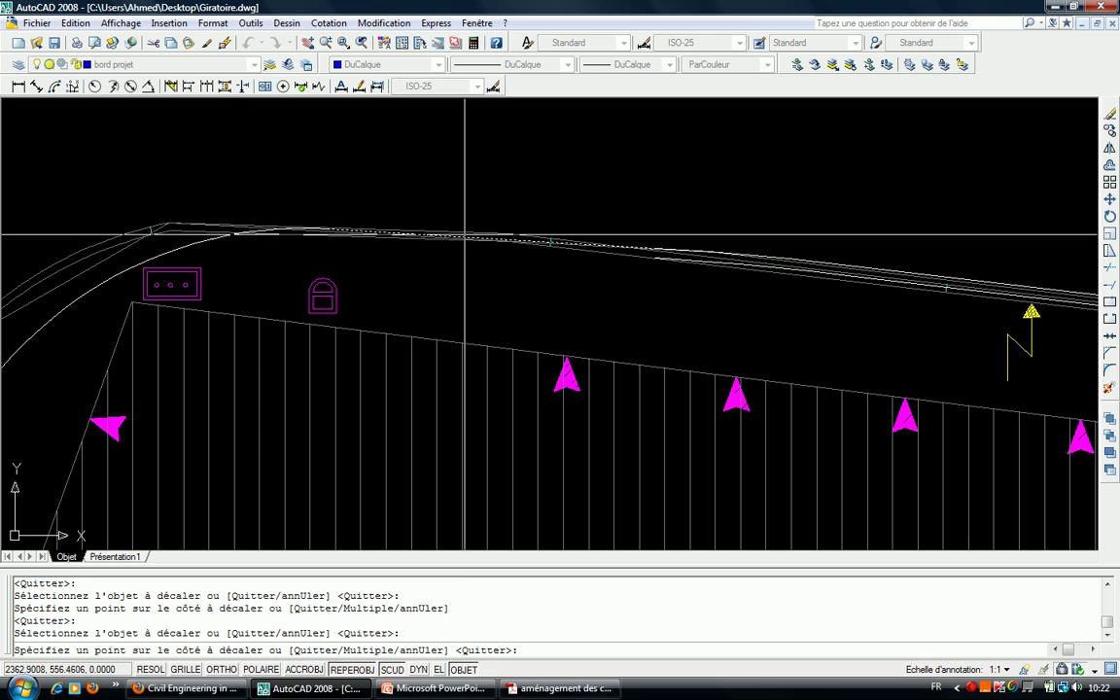
Offset two more road edges near the roundabout at the same 0.25 distance.
middle_click_drag(286, 244, 587, 208)
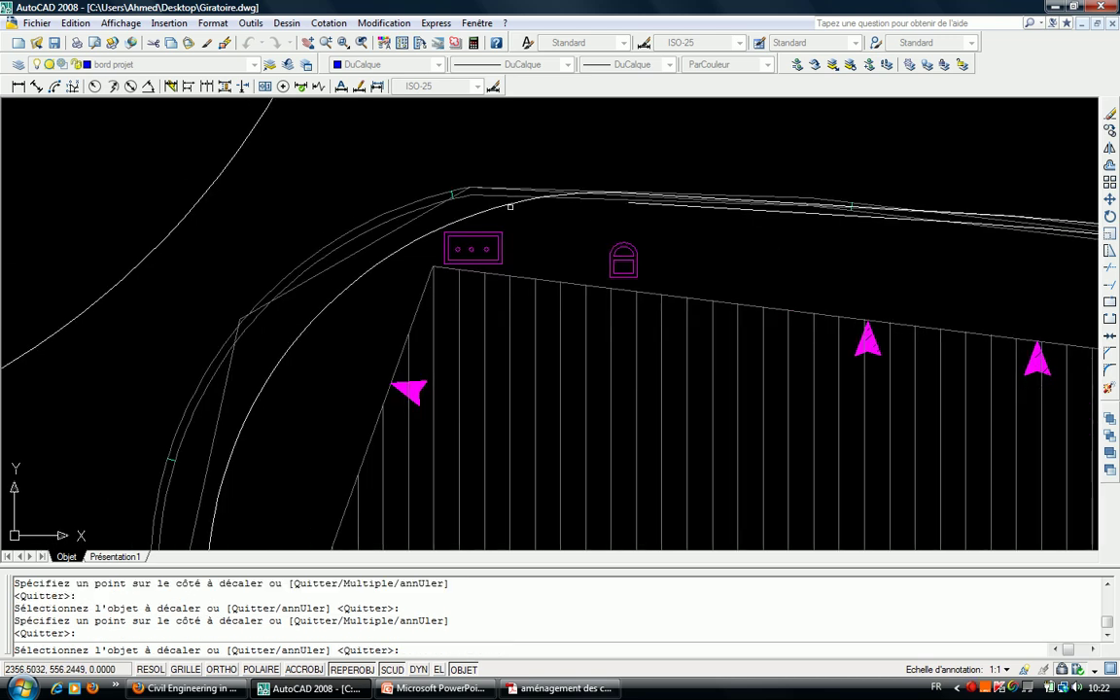
middle_click_drag(508, 225, 590, 142)
scroll(435, 190, "down", 3)
scroll(435, 190, "up", 3)
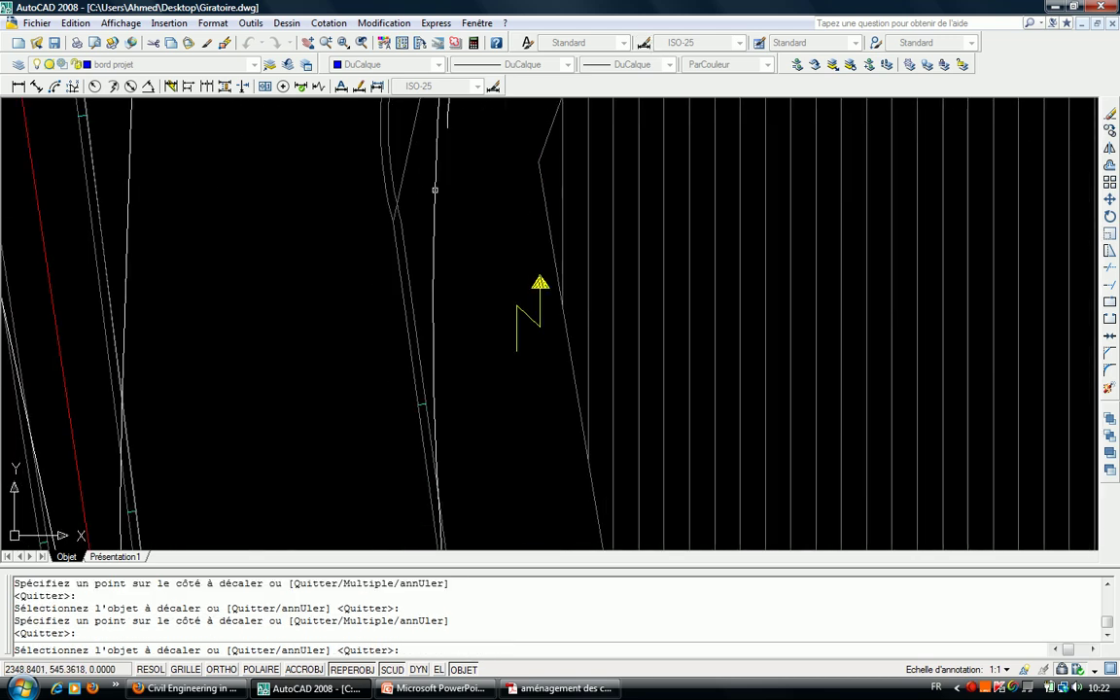
scroll(481, 190, "down", 2)
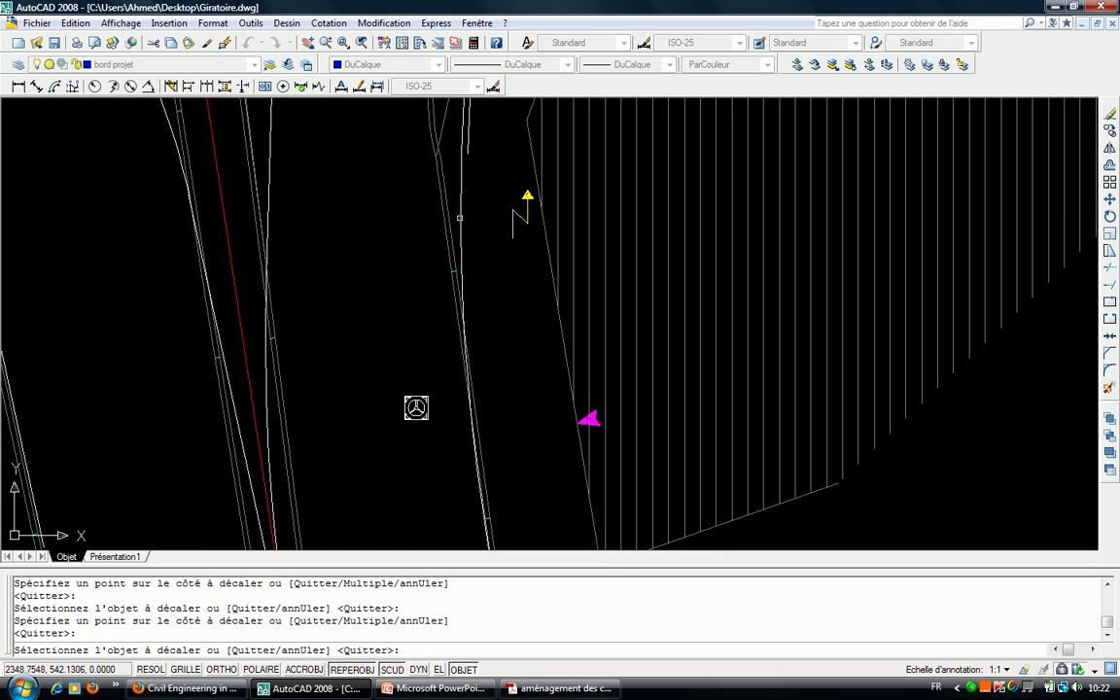
middle_click_drag(492, 340, 527, 117)
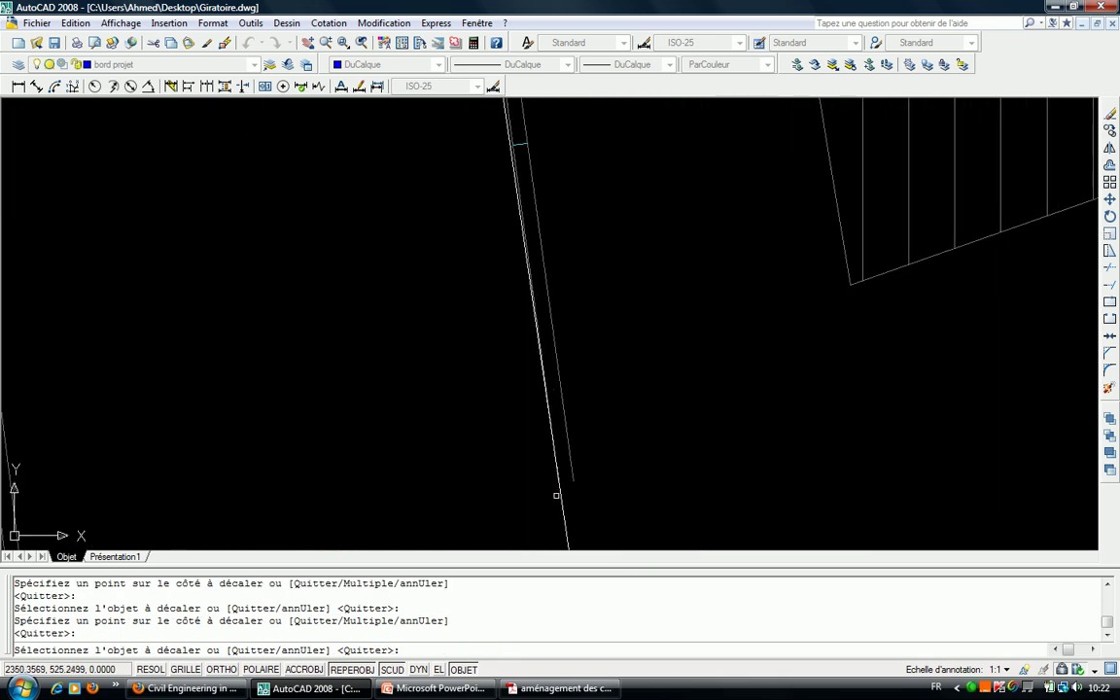
middle_click_drag(563, 509, 471, 320)
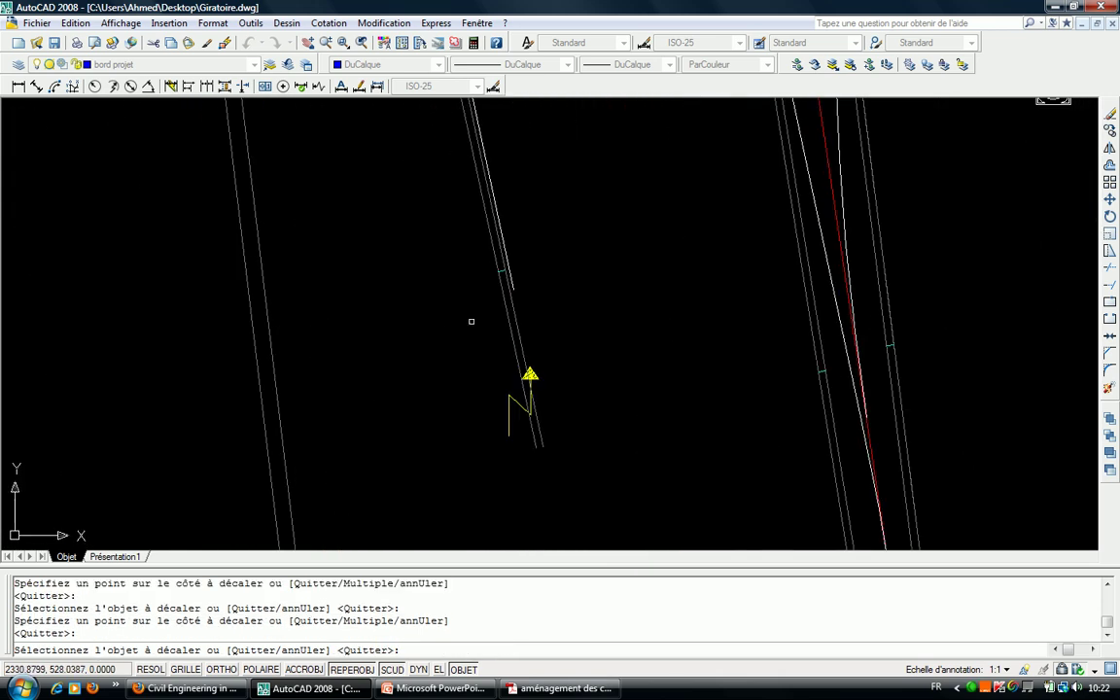
scroll(457, 258, "up", 5)
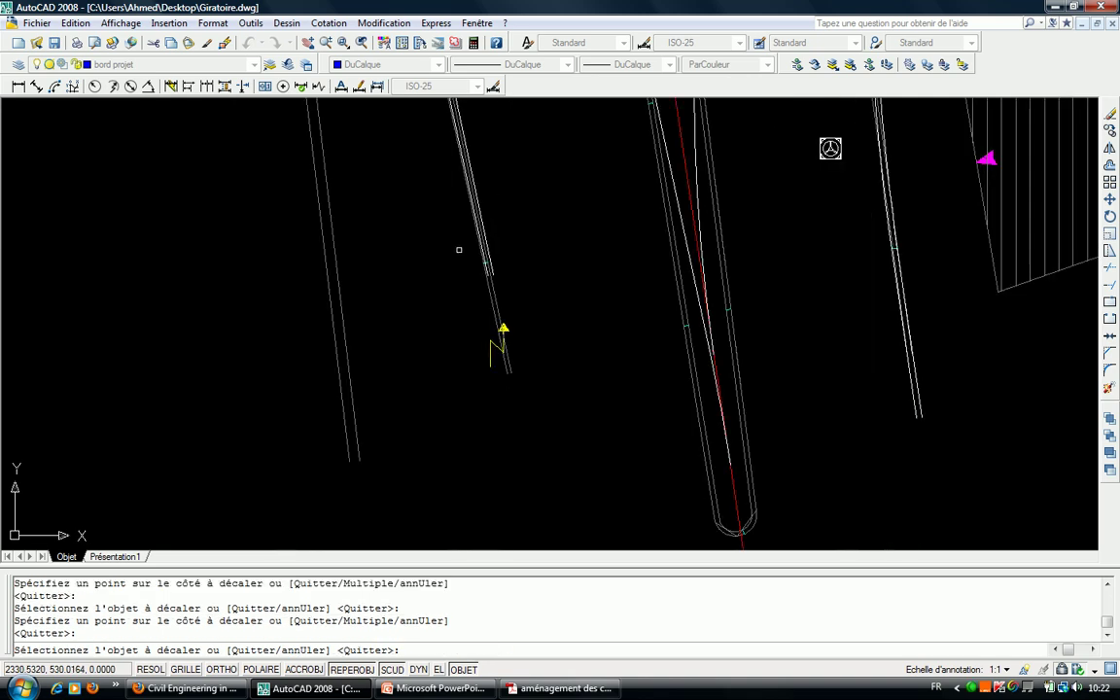
scroll(433, 290, "down", 3)
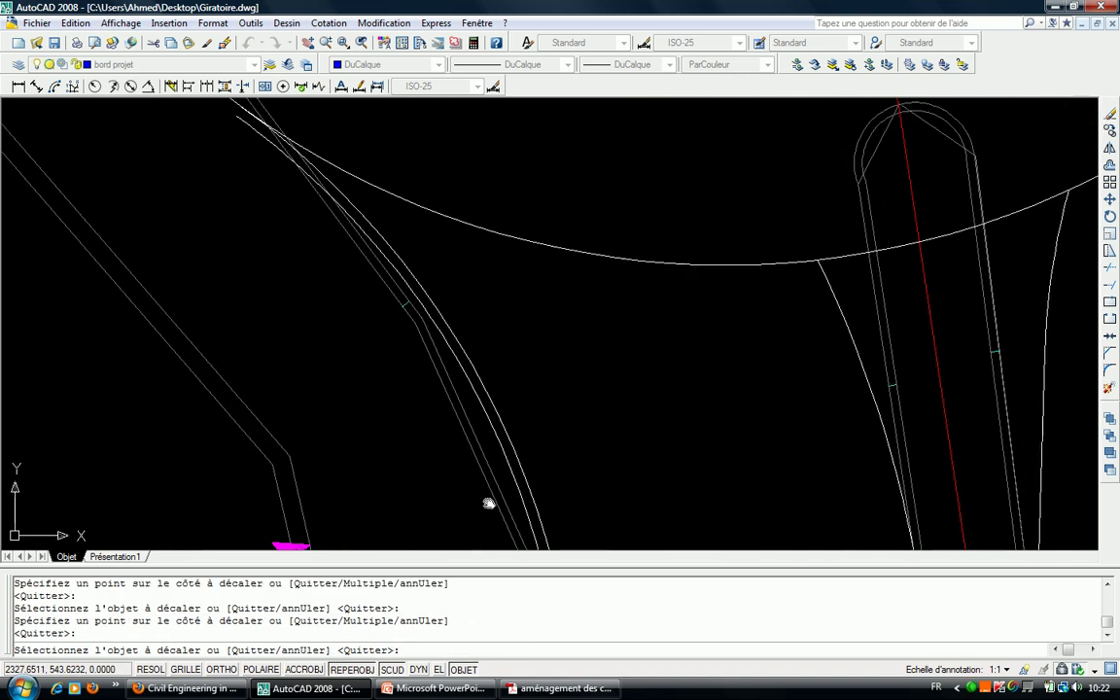
middle_click_drag(487, 503, 428, 368)
scroll(356, 333, "down", 3)
middle_click_drag(356, 334, 450, 359)
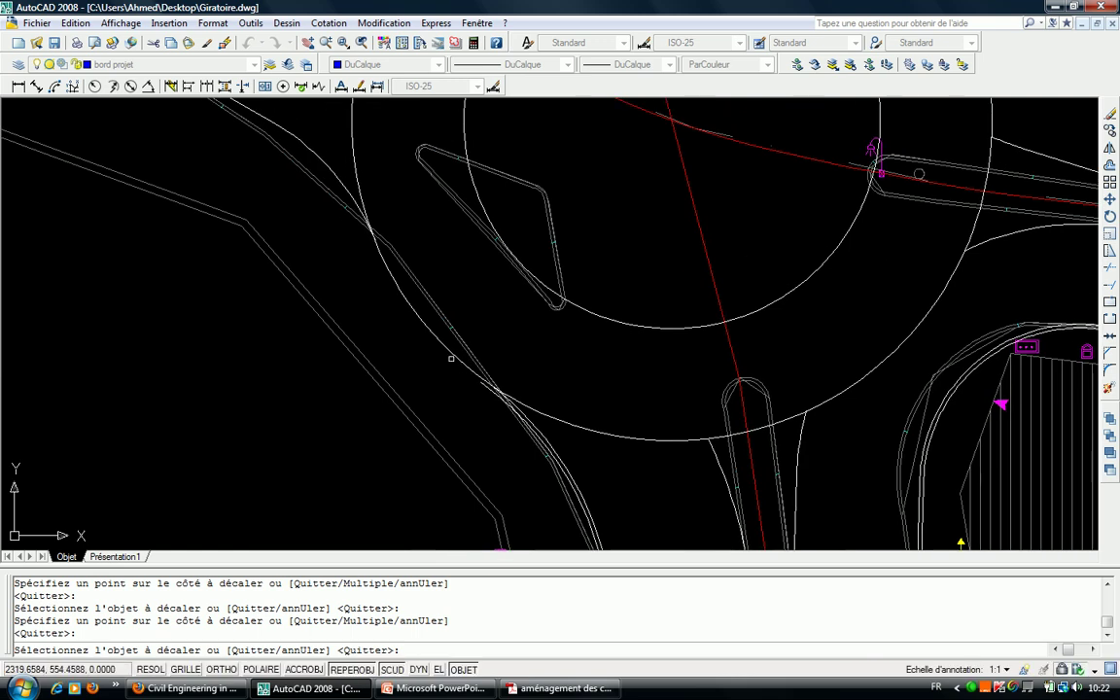
scroll(450, 351, "up", 3)
scroll(412, 270, "up", 2)
middle_click_drag(321, 333, 511, 469)
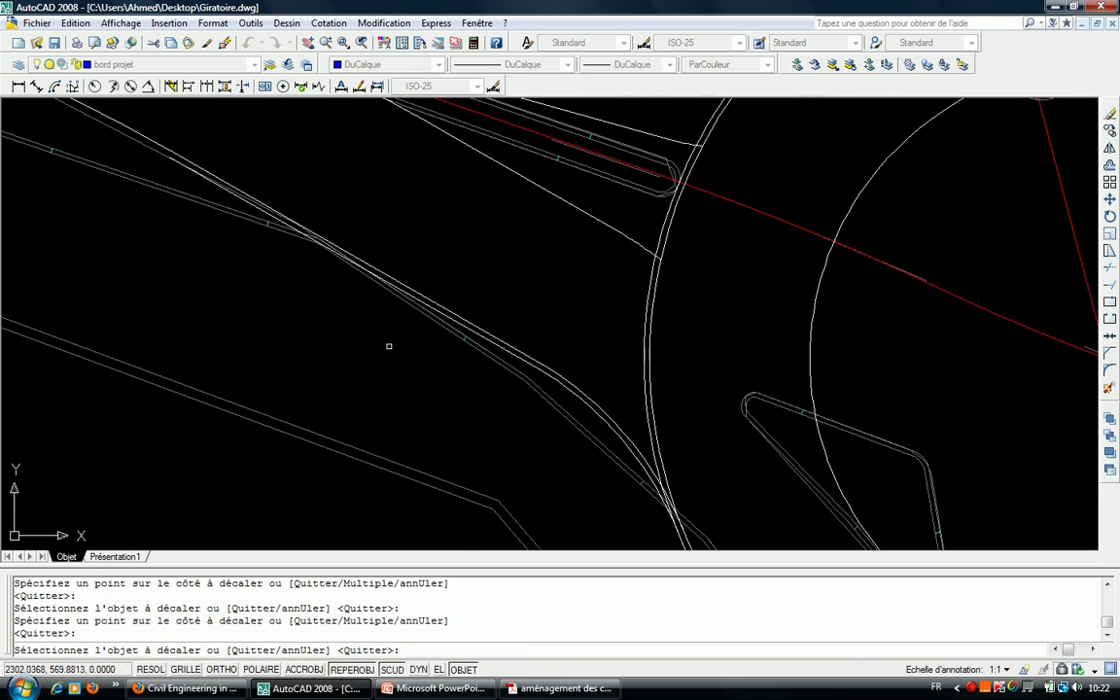
scroll(387, 345, "down", 2)
middle_click_drag(387, 345, 486, 349)
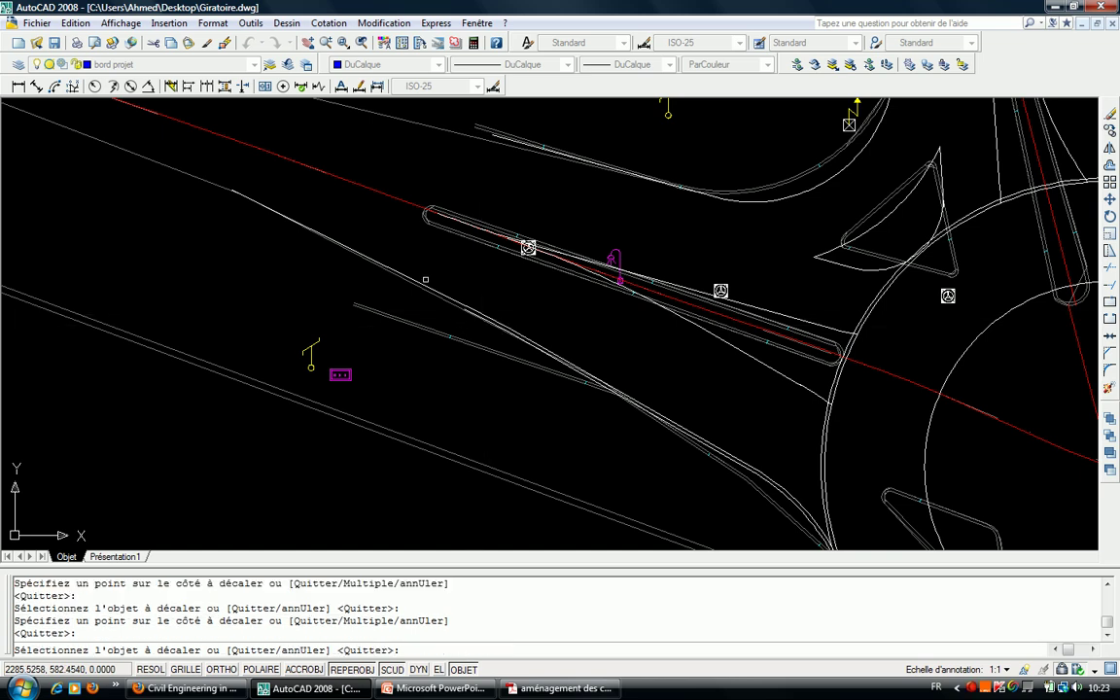
scroll(418, 282, "up", 3)
scroll(394, 316, "down", 3)
scroll(474, 298, "up", 3)
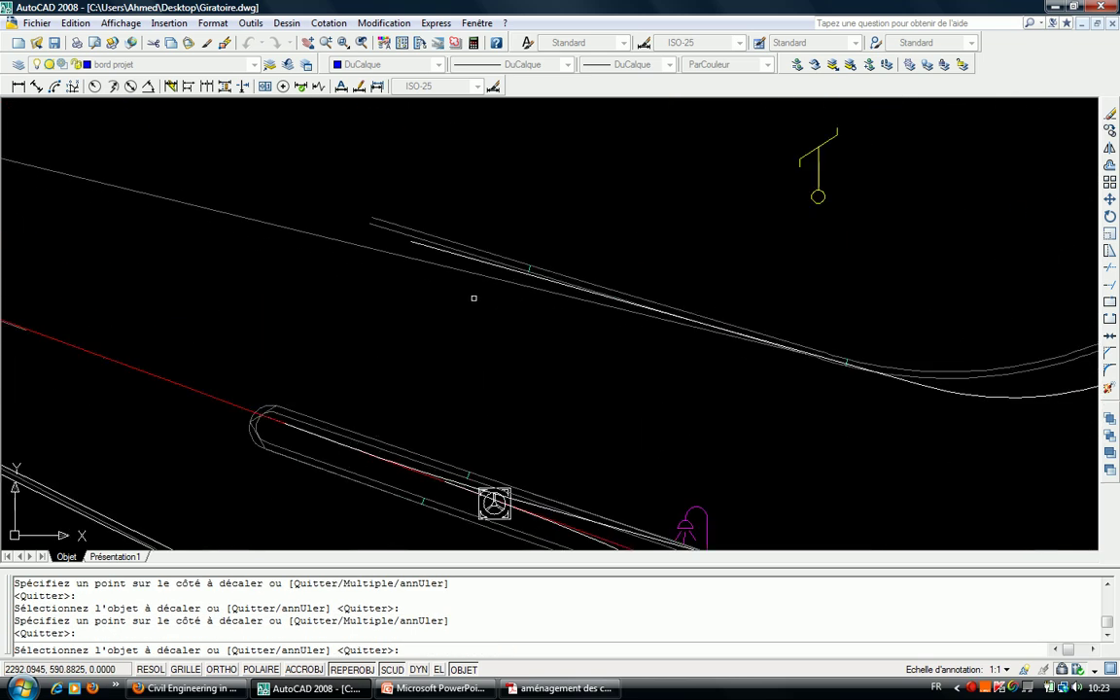
scroll(430, 241, "down", 3)
scroll(430, 240, "up", 3)
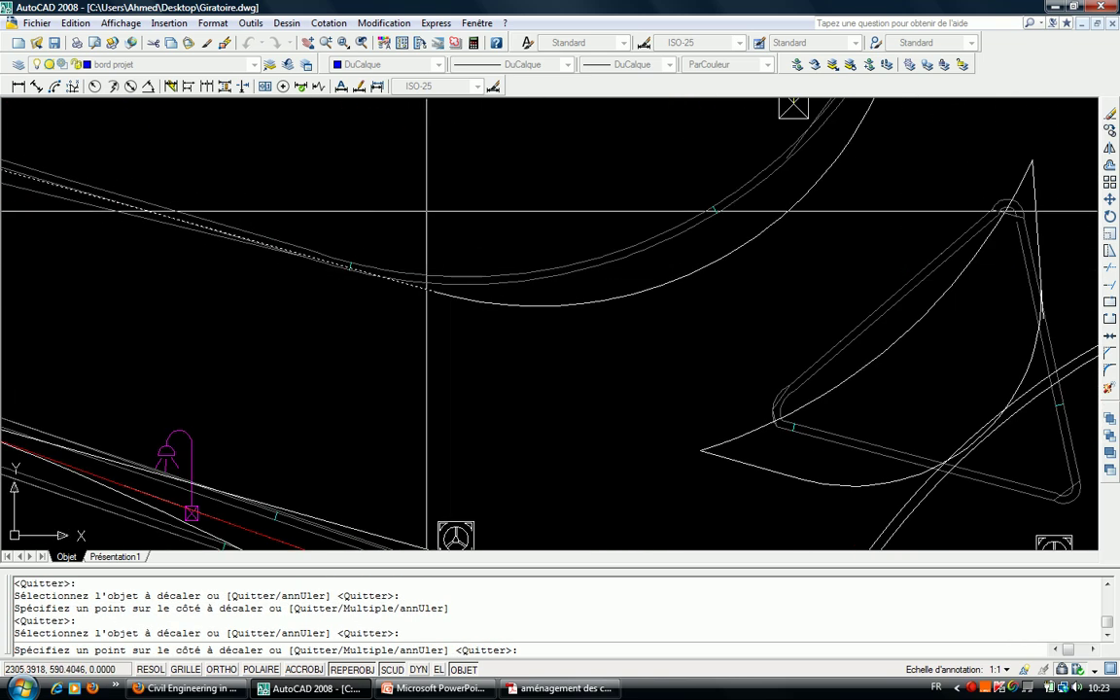
scroll(476, 282, "down", 3)
scroll(455, 257, "up", 2)
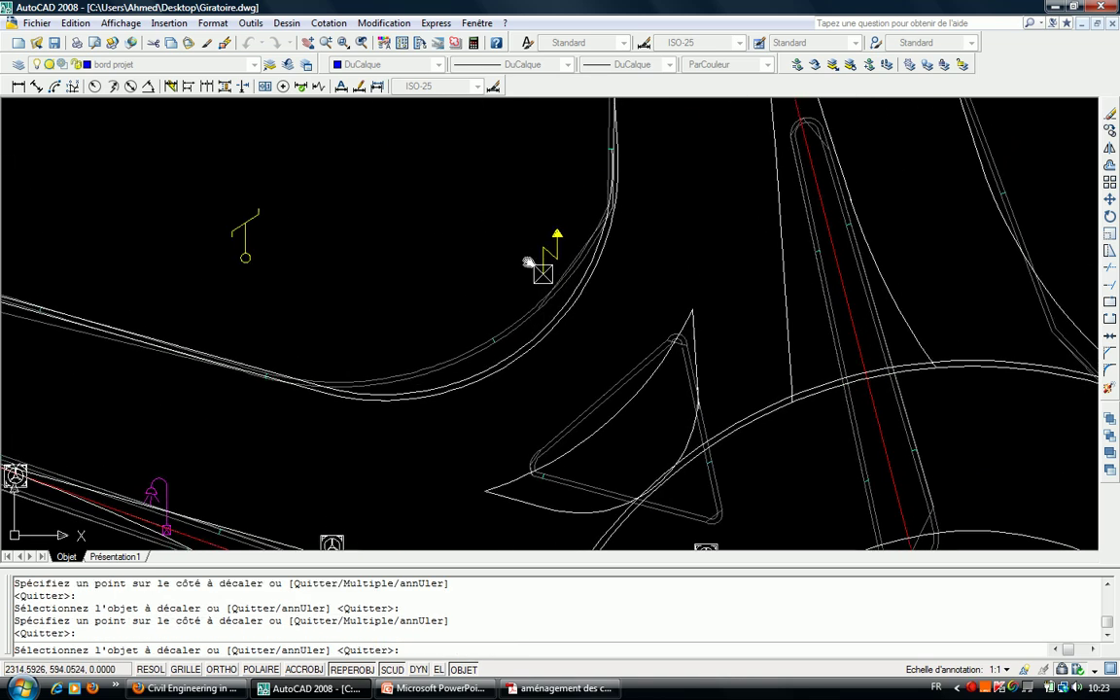
scroll(564, 277, "up", 3)
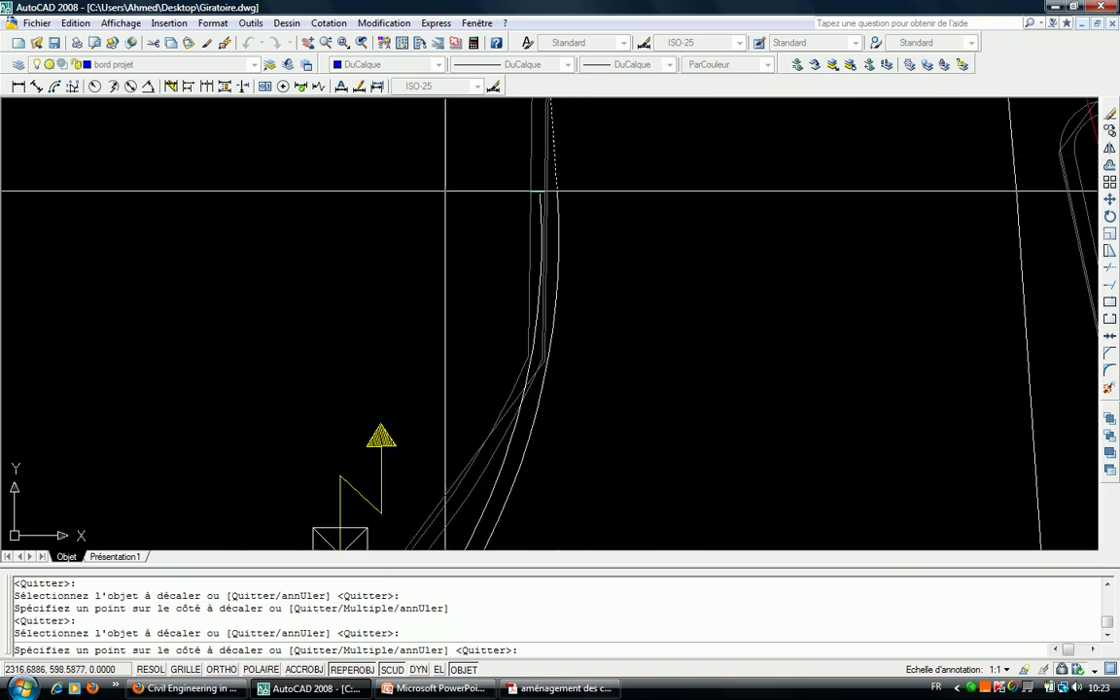
scroll(446, 188, "down", 3)
scroll(540, 343, "up", 3)
scroll(664, 350, "up", 2)
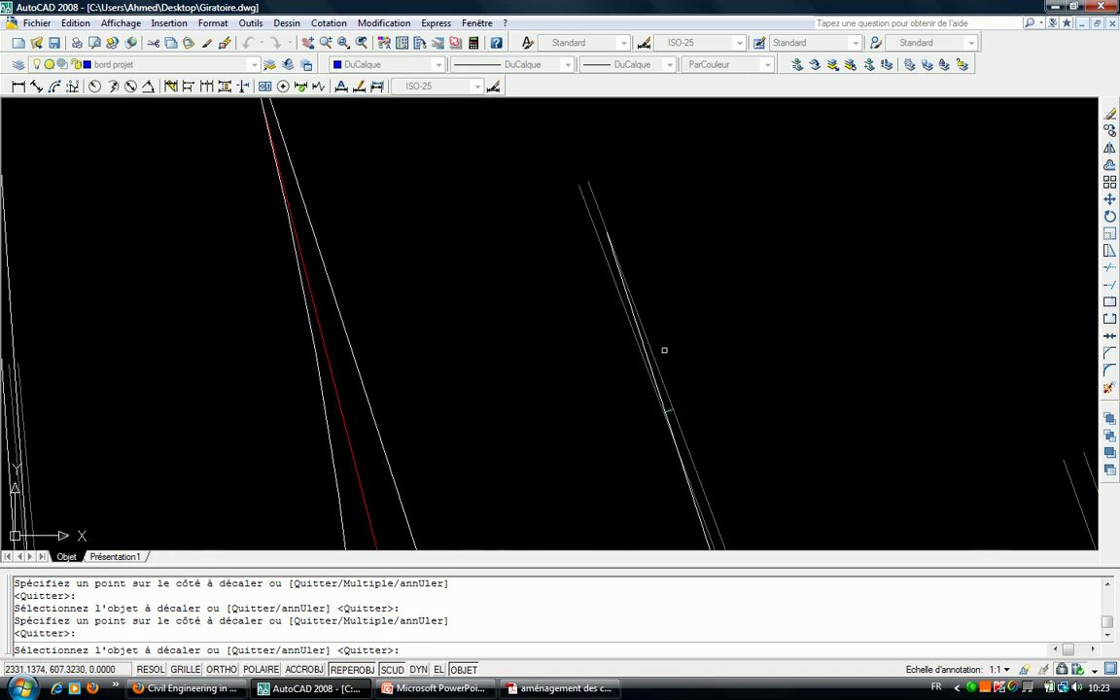
left_click(643, 357)
key("Escape")
scroll(647, 340, "up", 2)
key("Return")
key("Return")
left_click(652, 345)
left_click(670, 333)
scroll(649, 328, "down", 2)
scroll(682, 352, "down", 2)
scroll(587, 319, "up", 1)
left_click(537, 292)
scroll(674, 370, "down", 3)
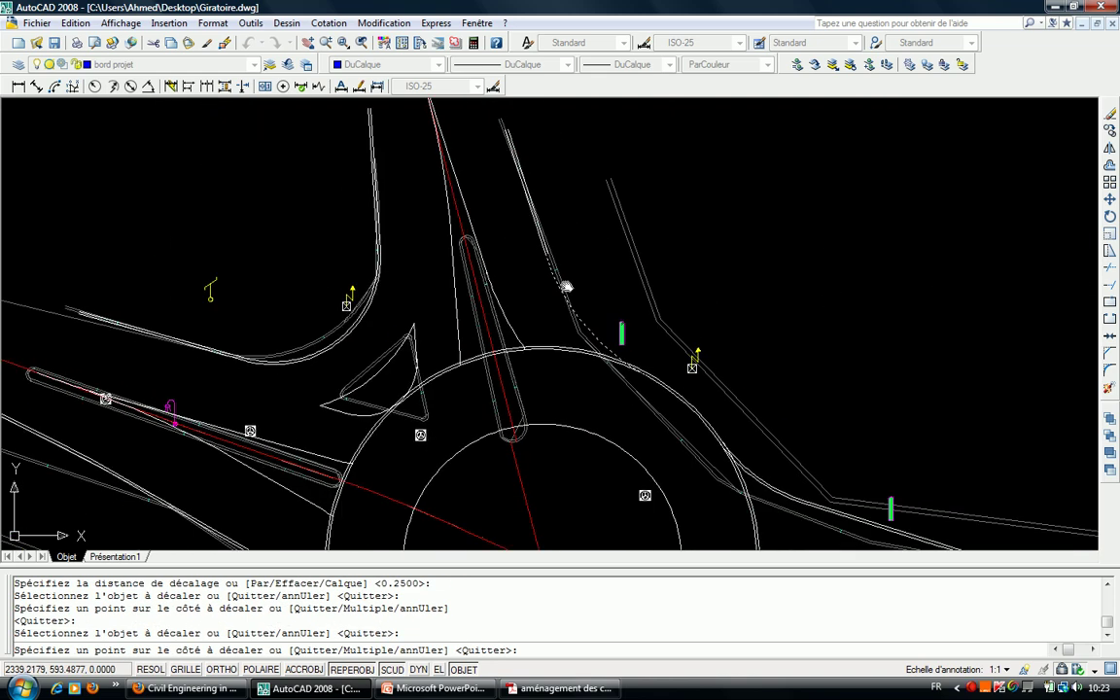
scroll(632, 245, "up", 2)
left_click(632, 245)
scroll(578, 265, "down", 4)
scroll(568, 291, "up", 1)
scroll(561, 316, "up", 3)
key("Escape")
key("Escape")
key("Escape")
key("Escape")
Start a trim and choose two cutting edges on the roundabout ring.
type("j")
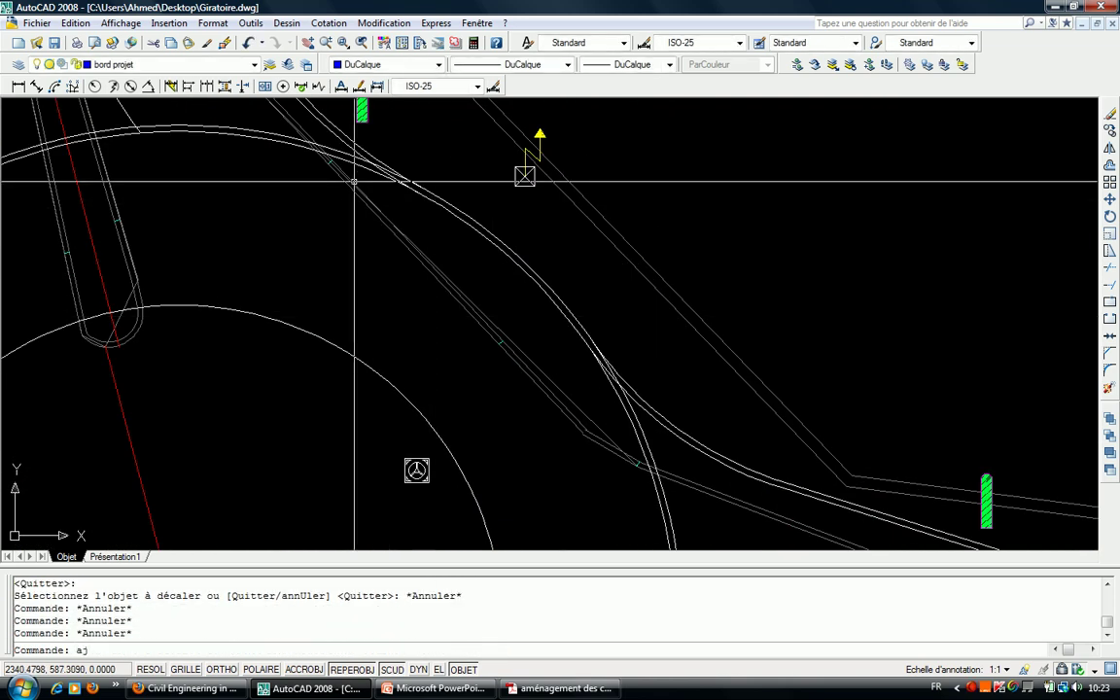
scroll(408, 238, "up", 3)
key("Escape")
type("j")
key("Return")
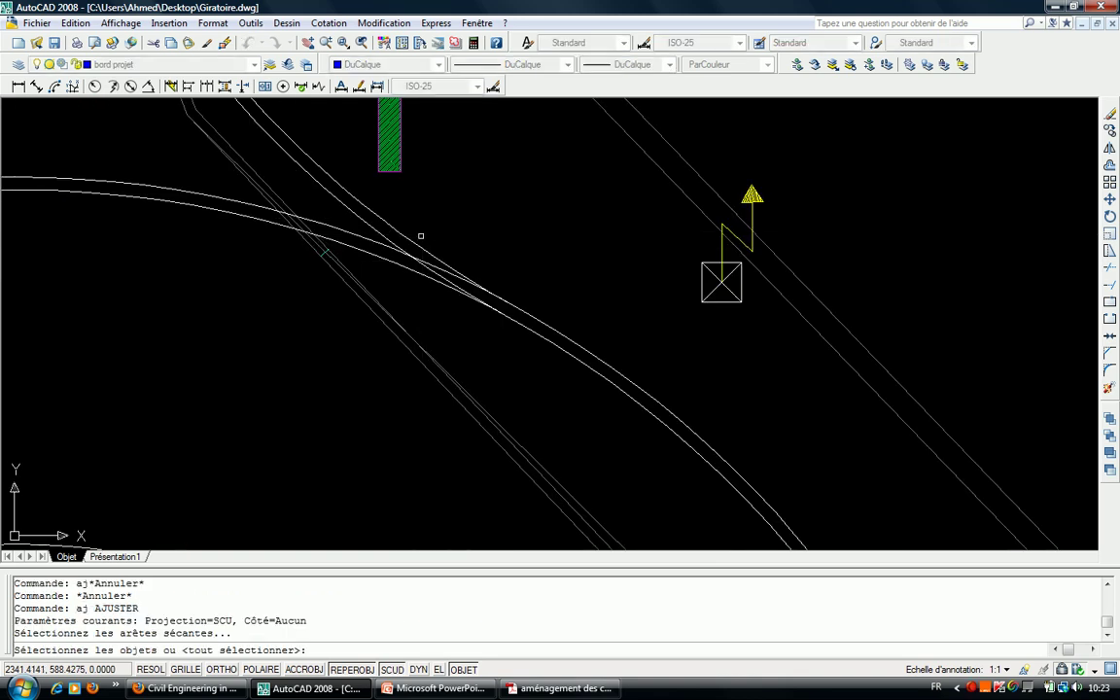
left_click(420, 245)
scroll(595, 292, "down", 4)
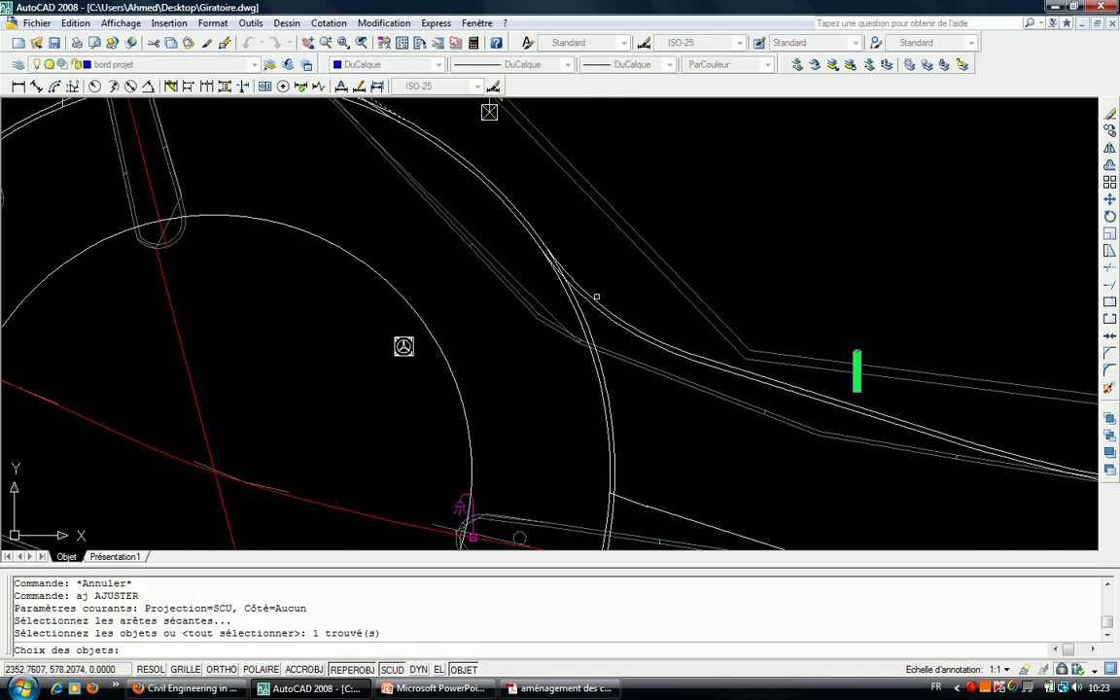
scroll(489, 112, "down", 4)
scroll(494, 365, "up", 4)
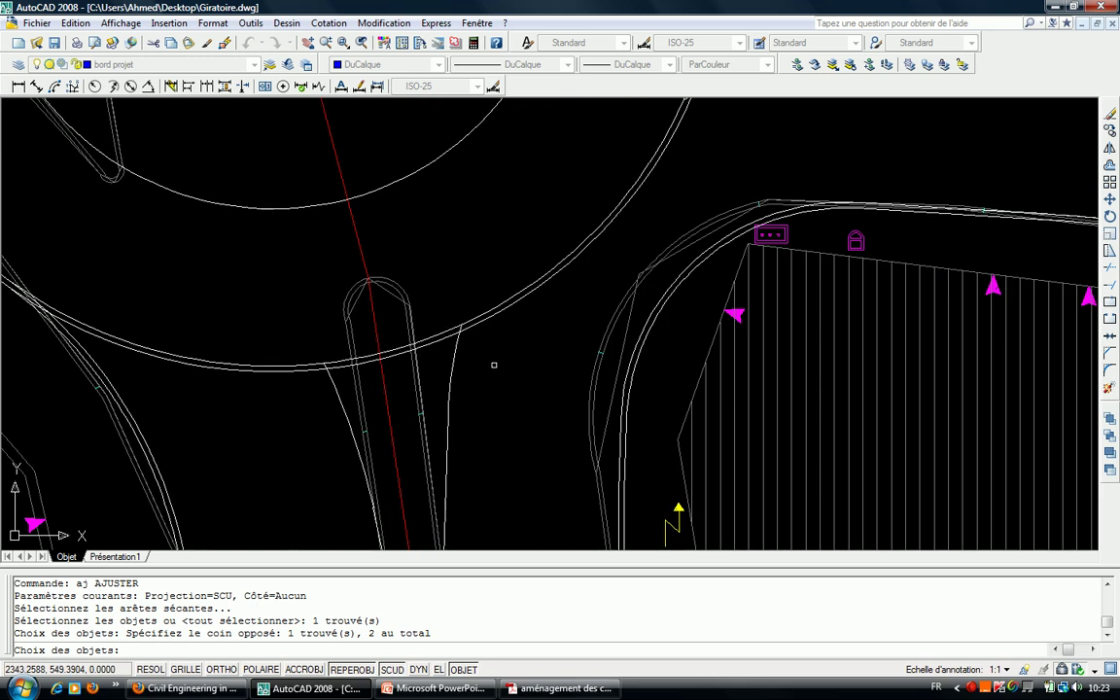
scroll(622, 345, "down", 3)
scroll(318, 323, "up", 2)
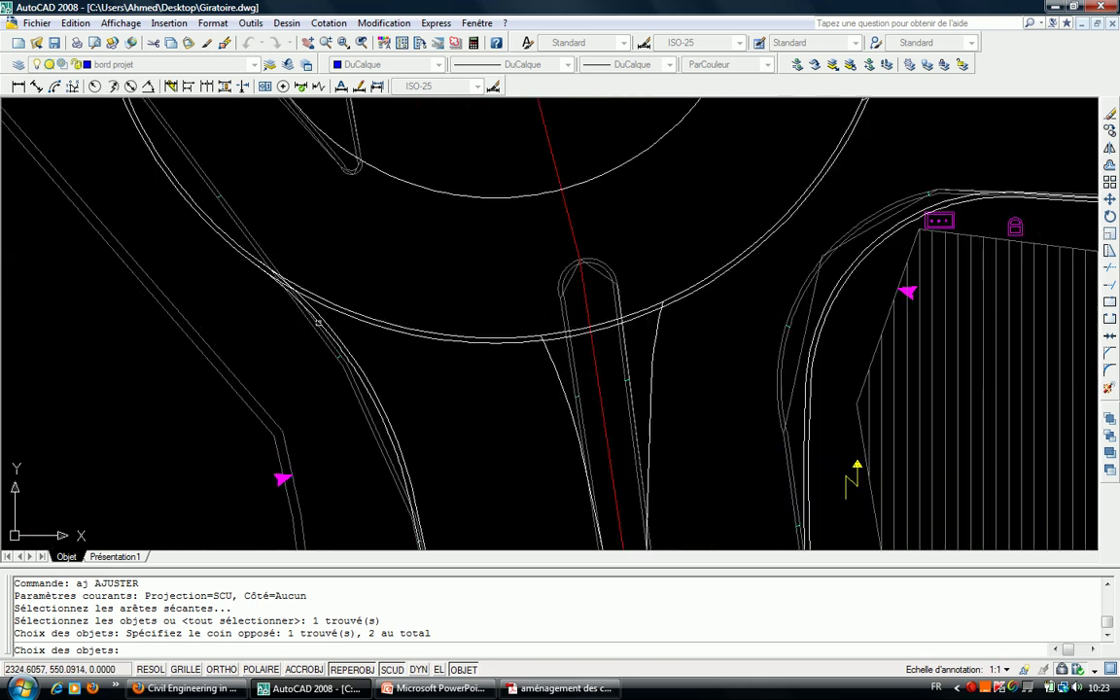
left_click(312, 317)
scroll(408, 302, "up", 3)
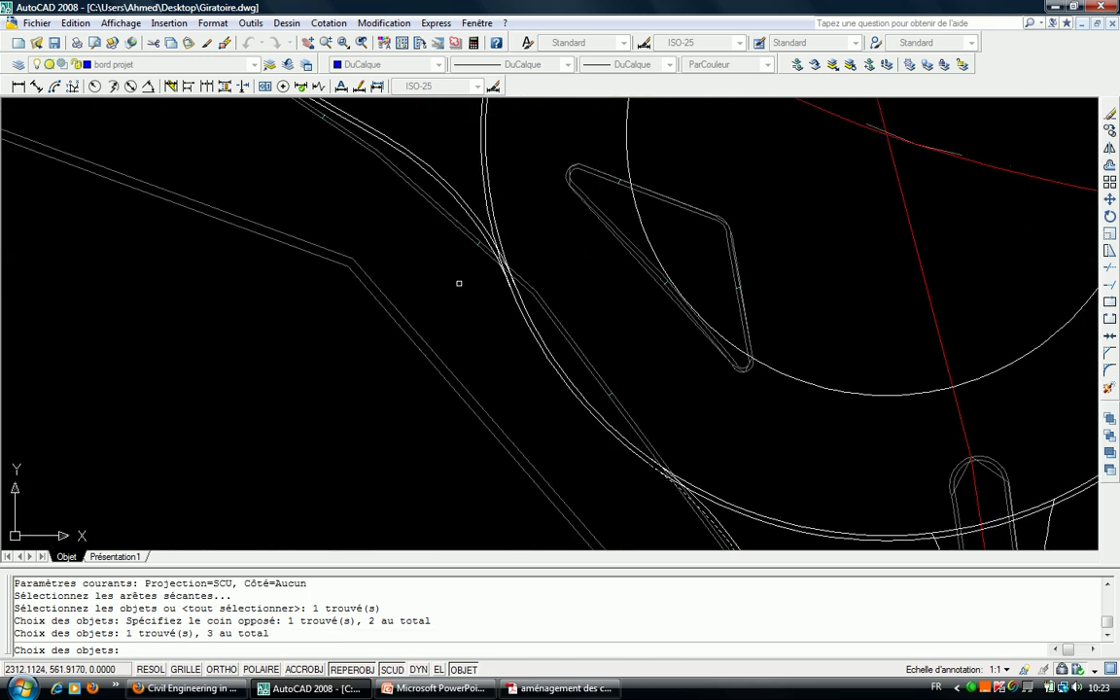
scroll(476, 239, "down", 3)
scroll(535, 311, "up", 1)
scroll(525, 262, "down", 2)
scroll(642, 197, "up", 2)
key("Return")
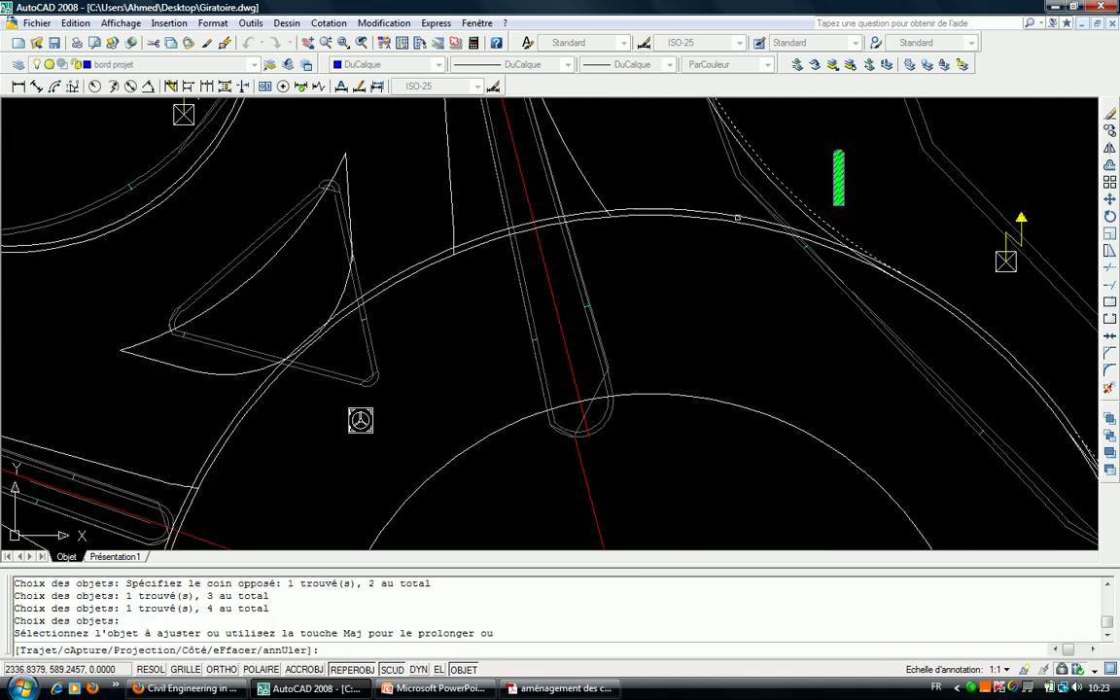
Trim away the first overshooting road edge segment beyond the ring.
left_click(664, 196)
scroll(649, 210, "down", 1)
middle_click_drag(662, 225, 433, 134)
scroll(651, 282, "up", 3)
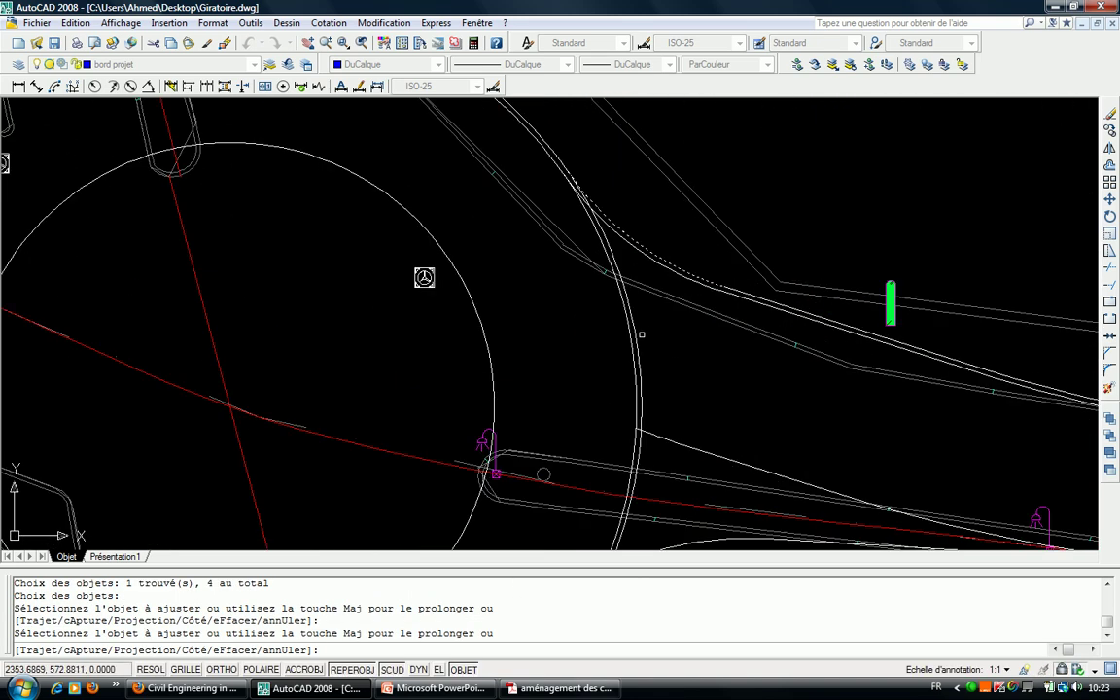
scroll(650, 331, "down", 2)
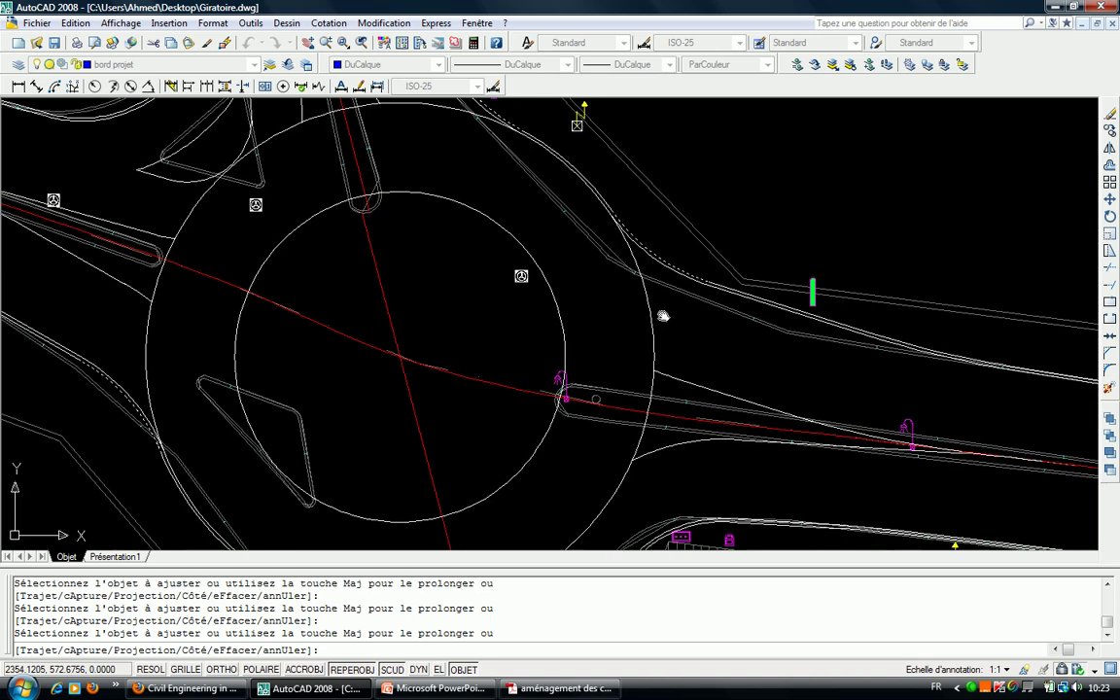
key("Escape")
mouse_move(656, 301)
middle_mouse_down()
mouse_move(856, 234)
mouse_move(653, 271)
middle_mouse_up()
scroll(653, 271, "up", 1)
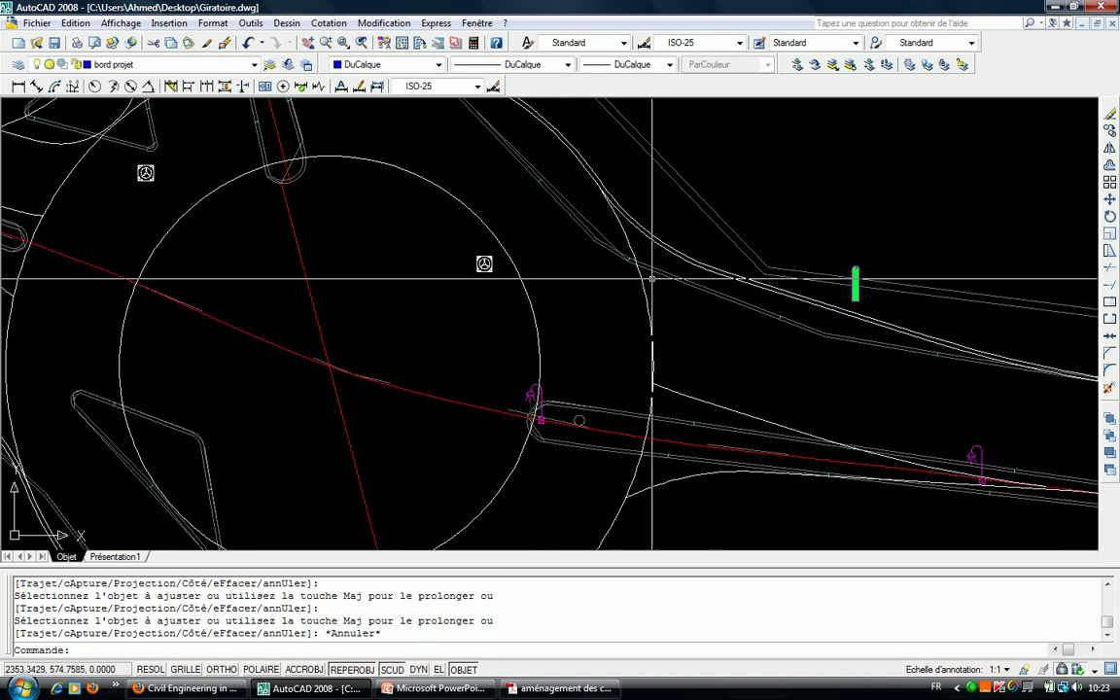
scroll(687, 375, "down", 2)
middle_click_drag(688, 375, 670, 289)
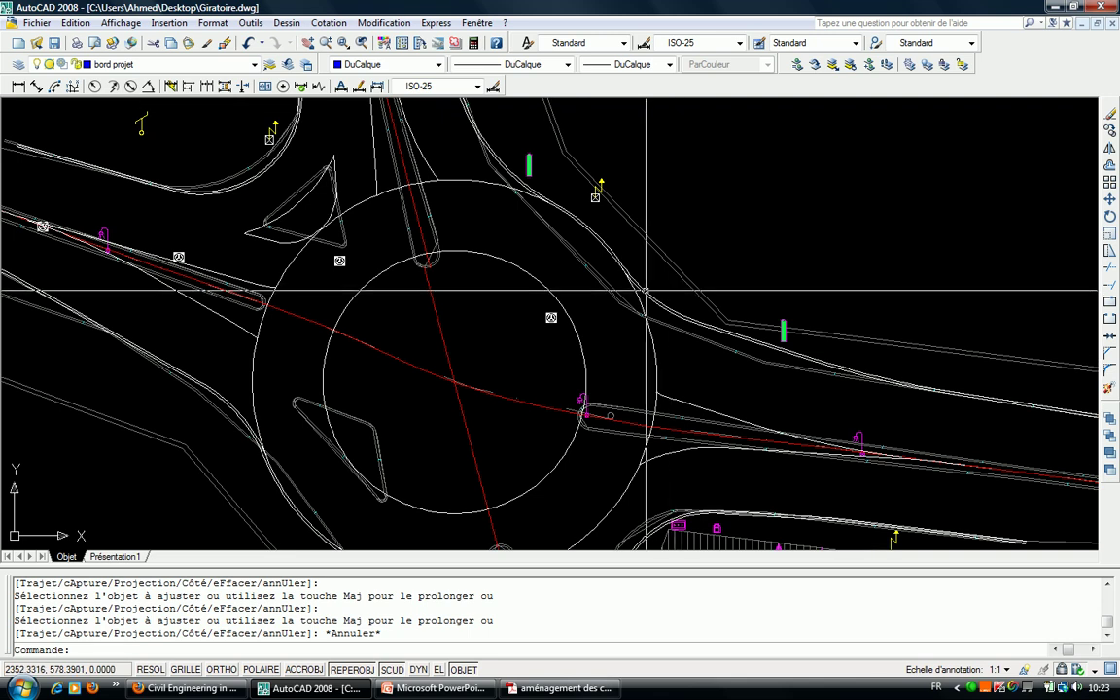
scroll(671, 289, "up", 4)
Trim the road edge lines at the ring's right edge using its curve as cutting edge.
key("Escape")
key("Escape")
key("Return")
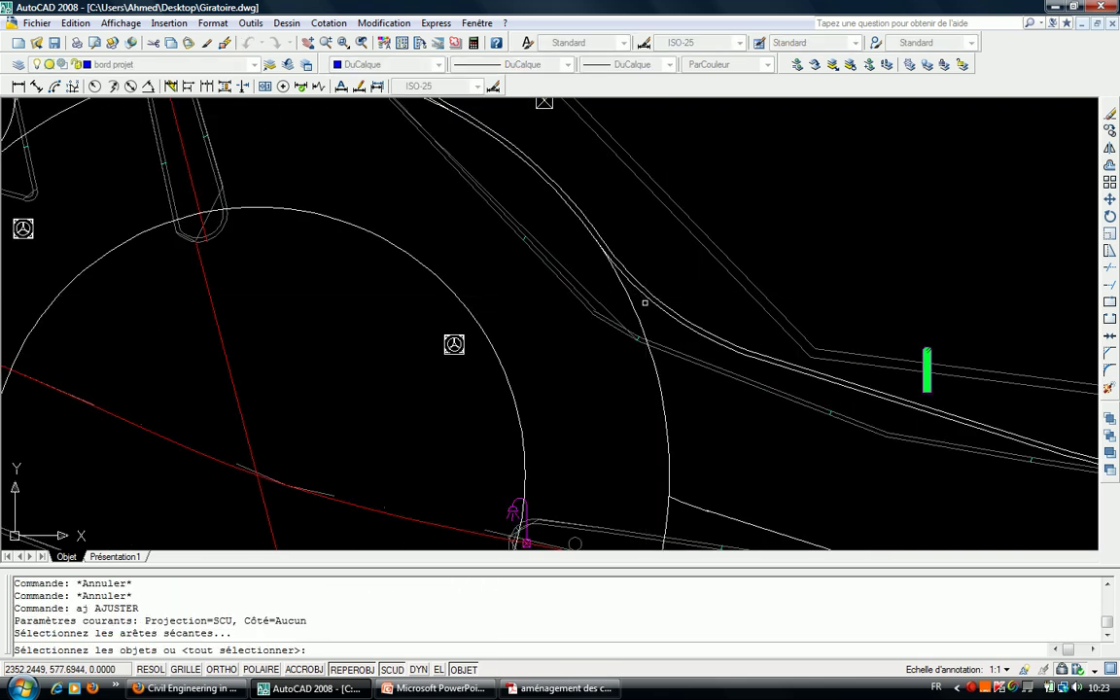
scroll(644, 298, "down", 2)
middle_click_drag(644, 298, 753, 105)
scroll(668, 379, "up", 1)
left_click(674, 376)
middle_click_drag(675, 376, 620, 175)
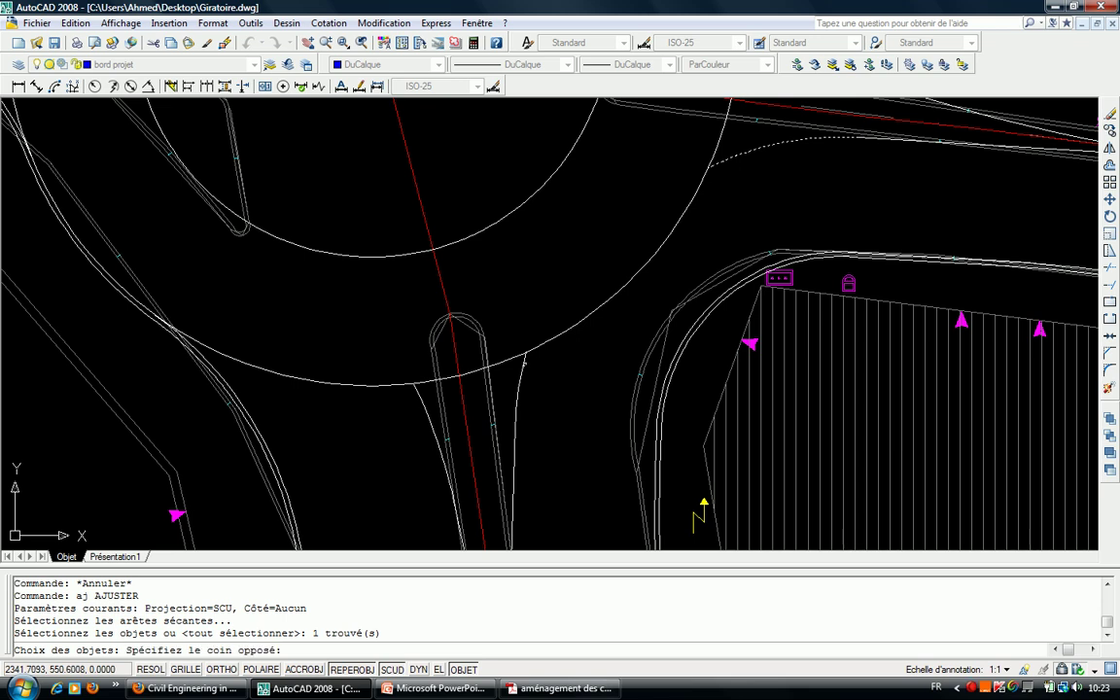
left_click(524, 363)
key("Return")
left_click(590, 335)
left_click(573, 312)
scroll(573, 312, "down", 3)
scroll(535, 322, "up", 3)
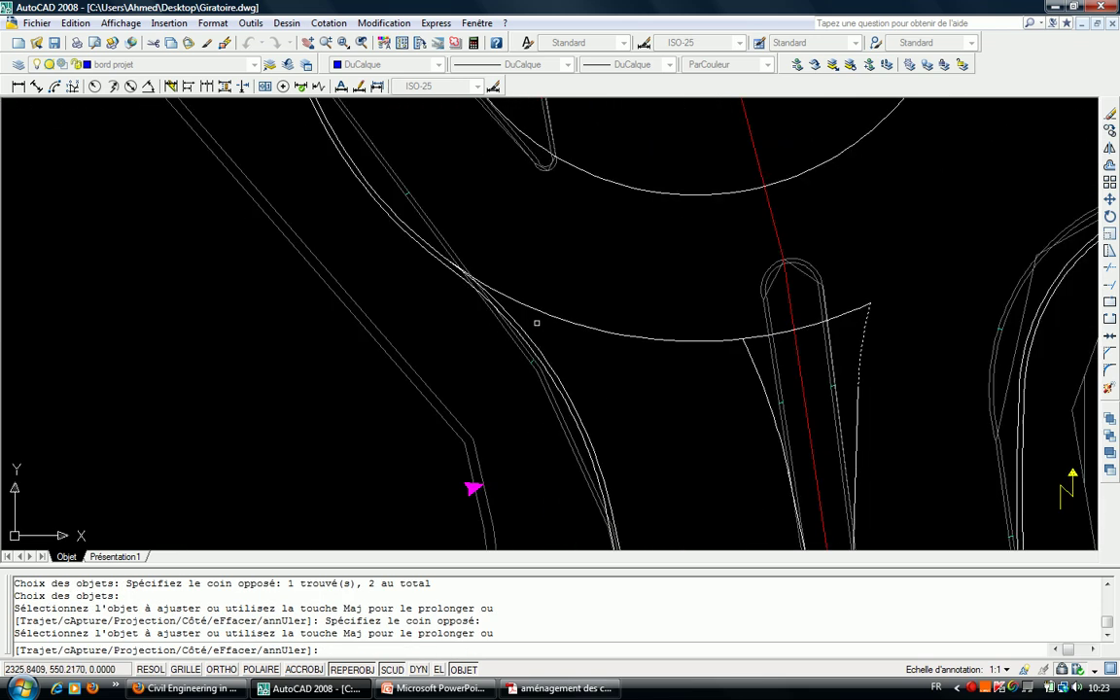
key("Escape")
Trim the overlapping part between two curved edges of the ring.
key("Return")
left_click(528, 322)
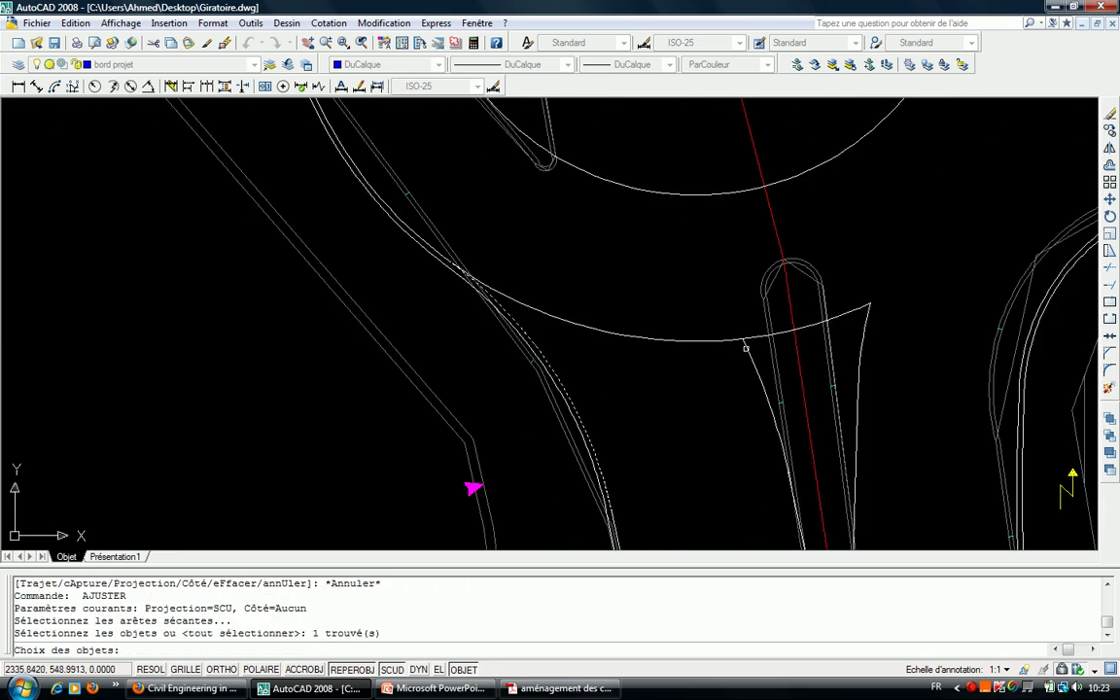
left_click(746, 347)
key("Return")
left_click(660, 344)
scroll(660, 344, "down", 3)
scroll(491, 267, "up", 4)
key("Escape")
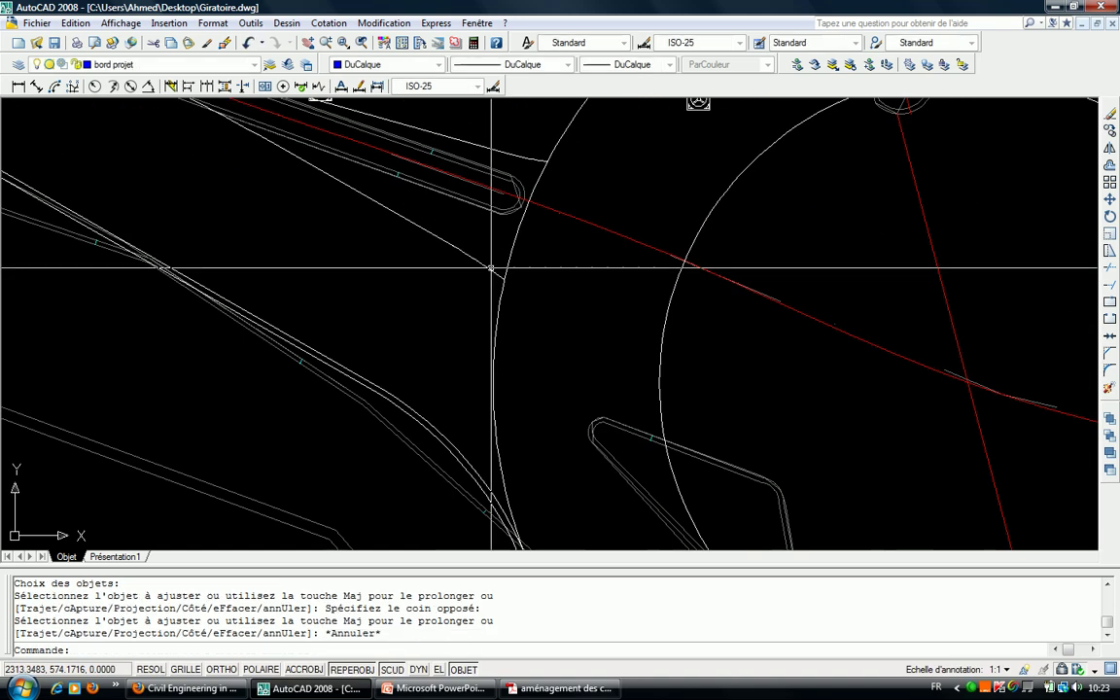
Trim the lines between two road edge lines further along the road.
key("Return")
left_click(511, 158)
middle_click_drag(511, 157, 513, 362)
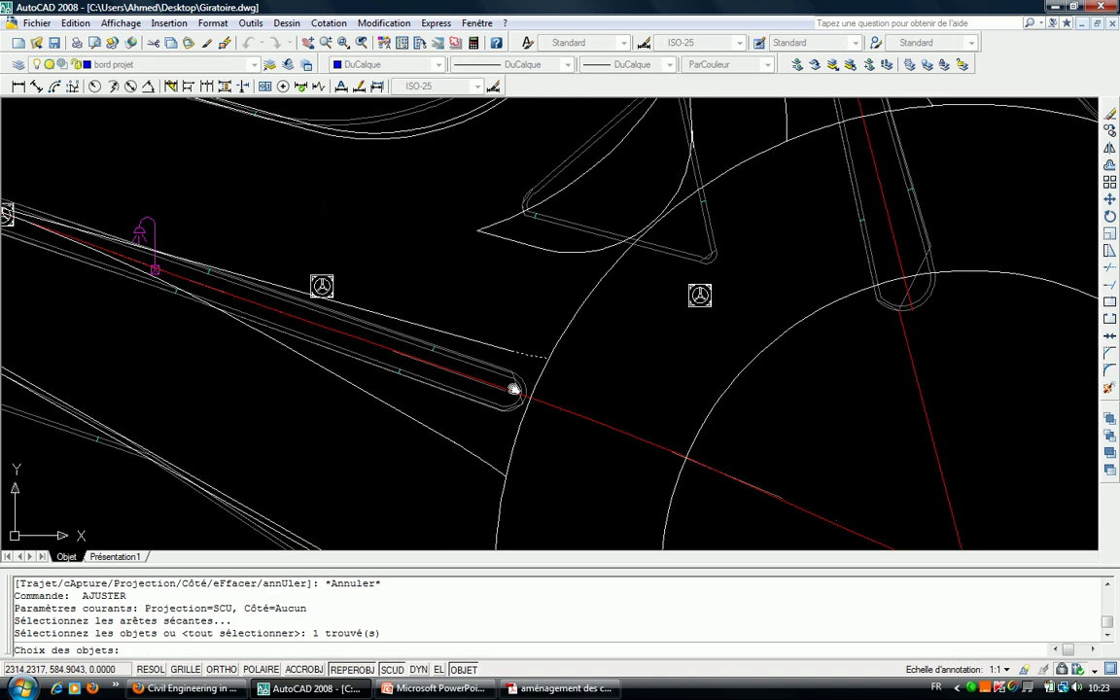
left_click(786, 134)
key("Return")
left_click(753, 177)
key("Escape")
Trim the remaining overshoots near the road curve, then recentre on the right-hand road segment.
scroll(532, 200, "down", 3)
scroll(461, 320, "down", 2)
scroll(461, 320, "up", 3)
key("Return")
scroll(593, 216, "up", 3)
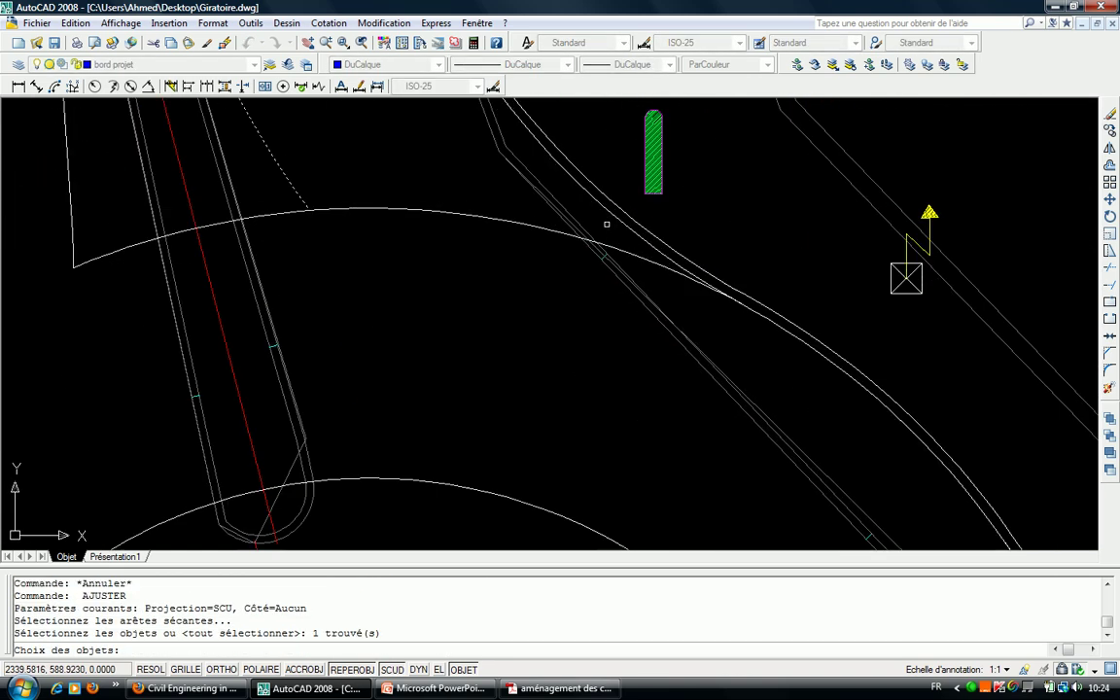
left_click(639, 236)
key("Return")
left_click(657, 264)
left_click(388, 191)
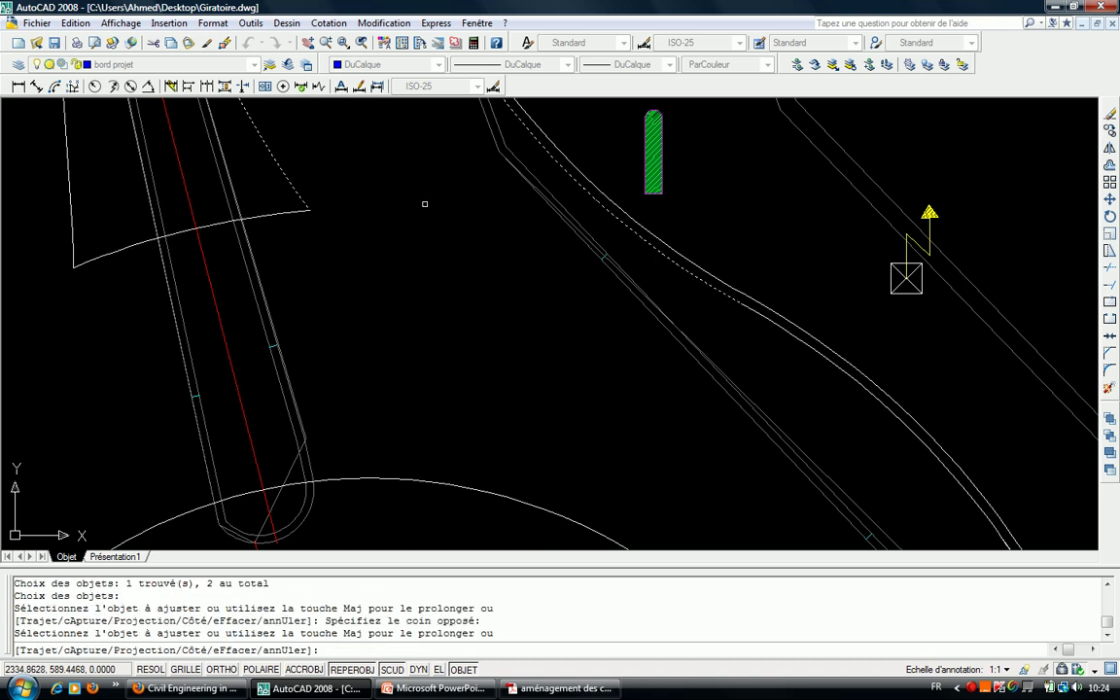
scroll(577, 253, "down", 3)
key("Escape")
middle_click_drag(578, 253, 577, 194)
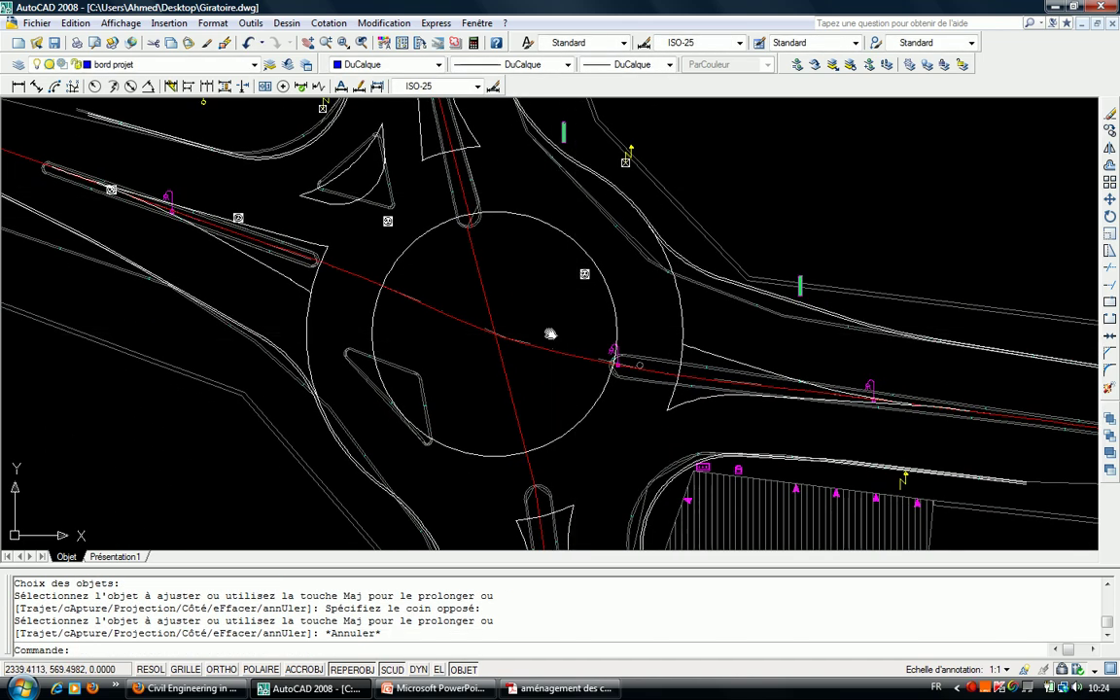
middle_click_drag(550, 334, 545, 330)
scroll(1029, 336, "up", 1)
scroll(925, 387, "up", 4)
scroll(928, 311, "up", 2)
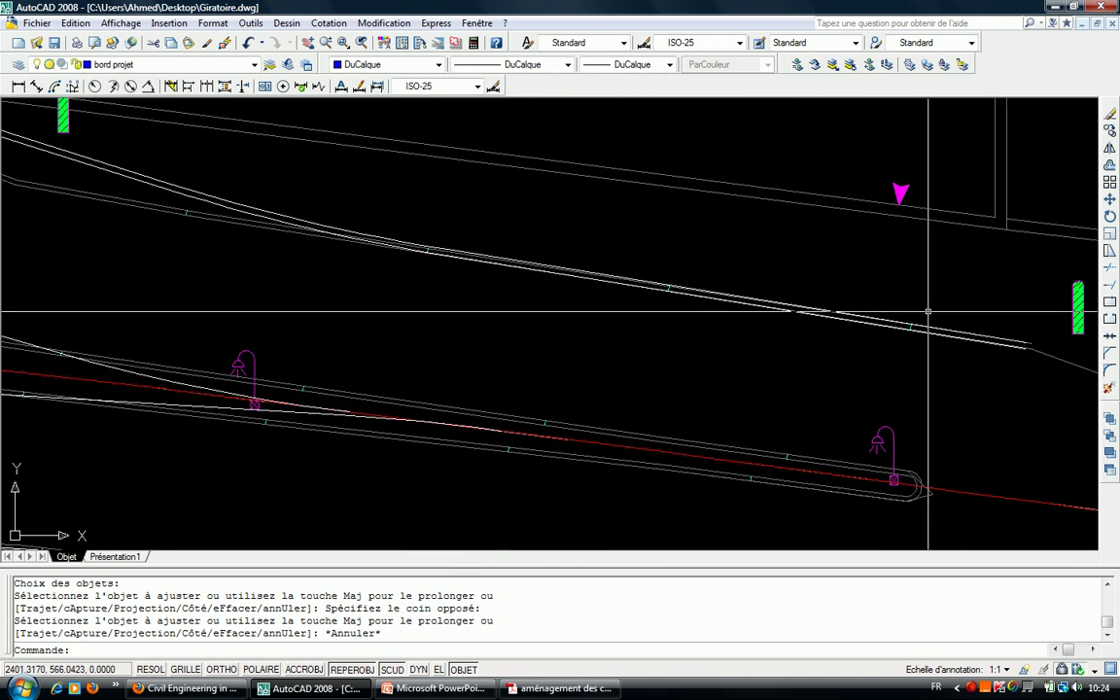
Move the long road edge polyline onto the blue 'bord projet' layer.
left_click(929, 326)
left_click(144, 65)
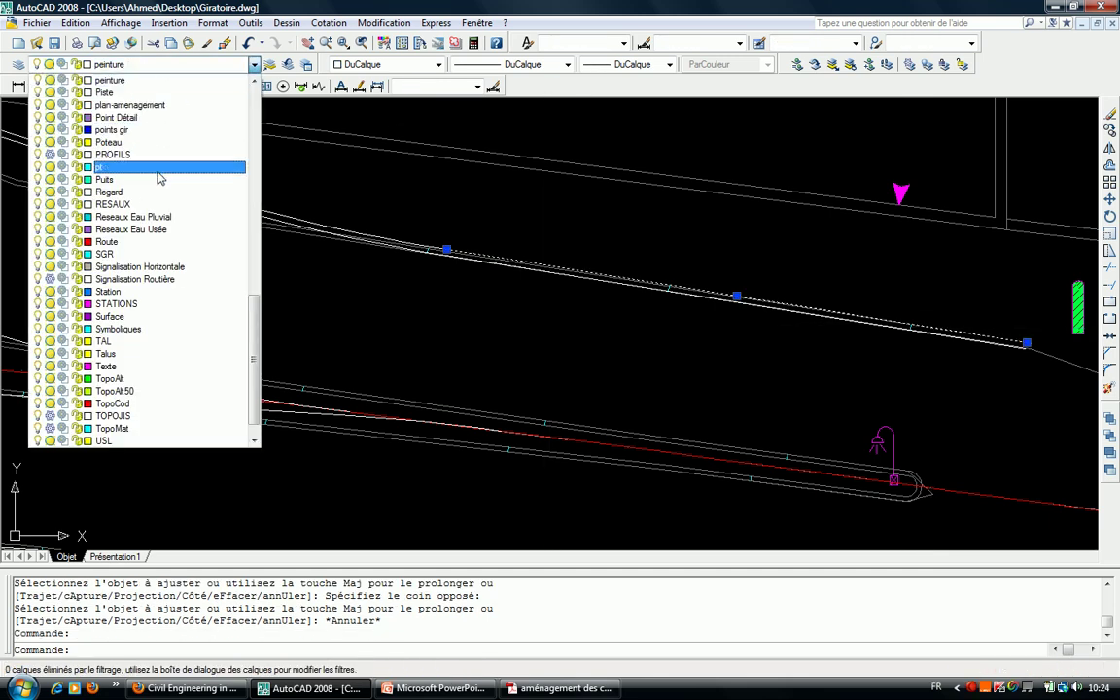
left_click_drag(249, 343, 252, 87)
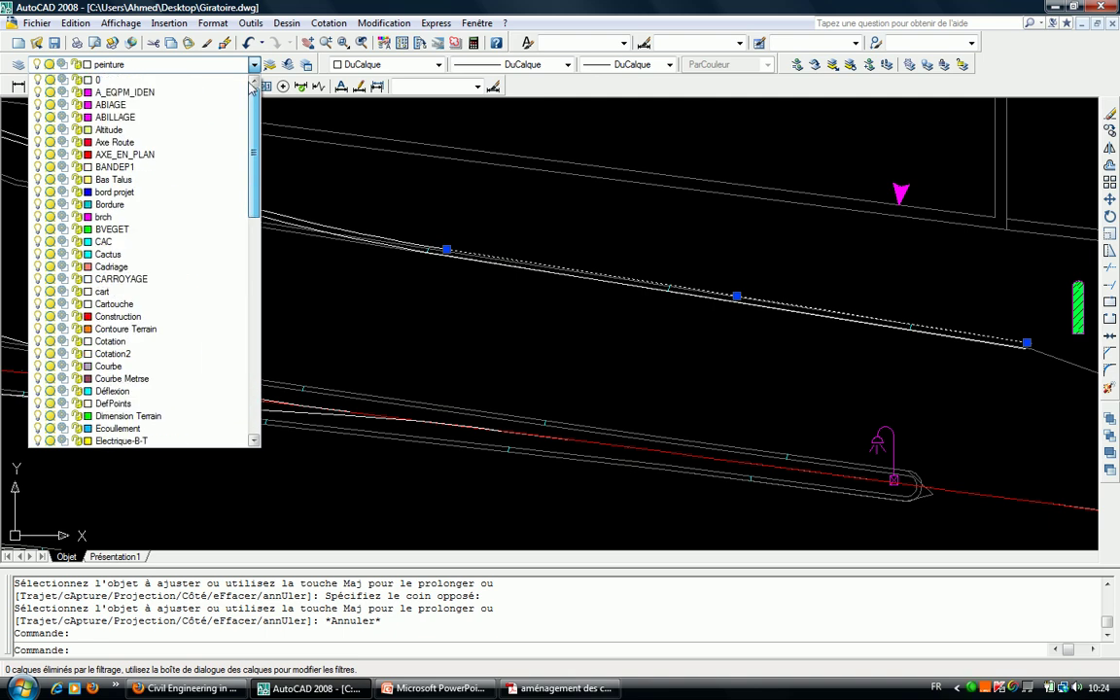
left_click(153, 198)
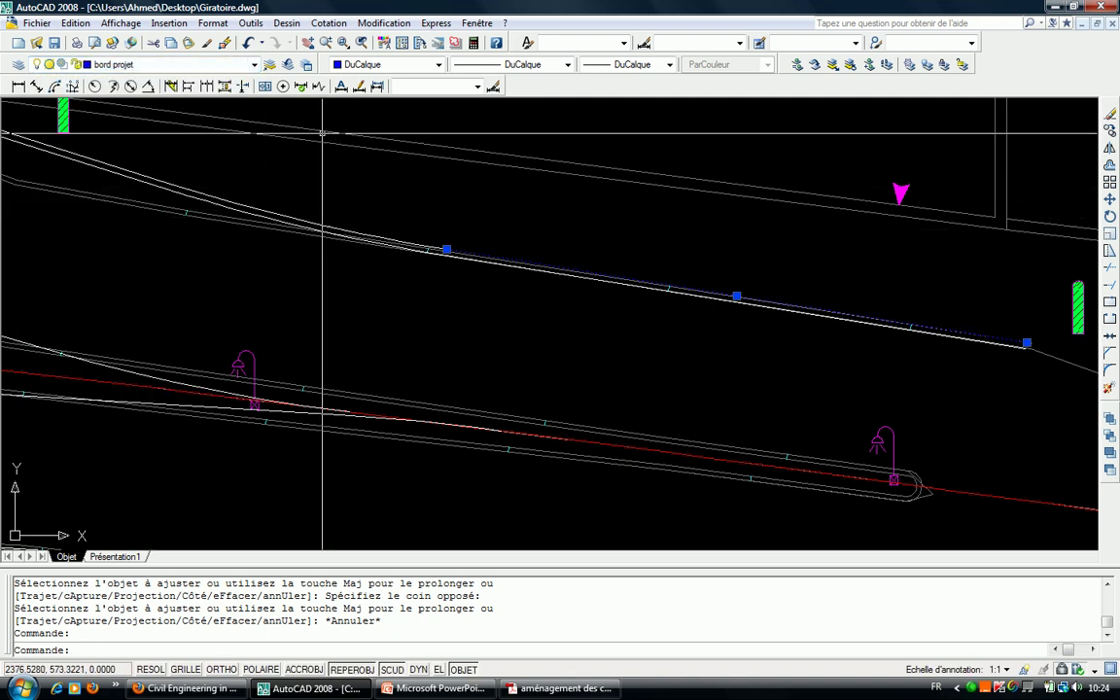
key("Escape")
left_click(207, 45)
Match the blue edge's properties onto window-selected road edges, a segment and a curved edge.
scroll(603, 277, "up", 2)
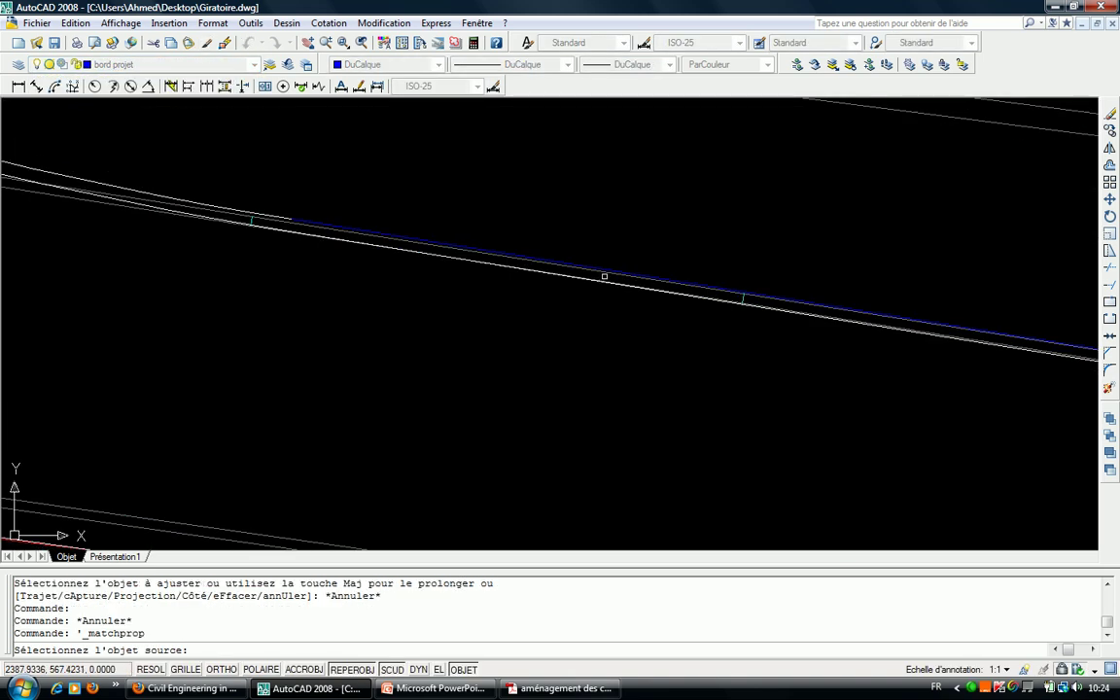
left_click(608, 272)
middle_click_drag(525, 257, 402, 275)
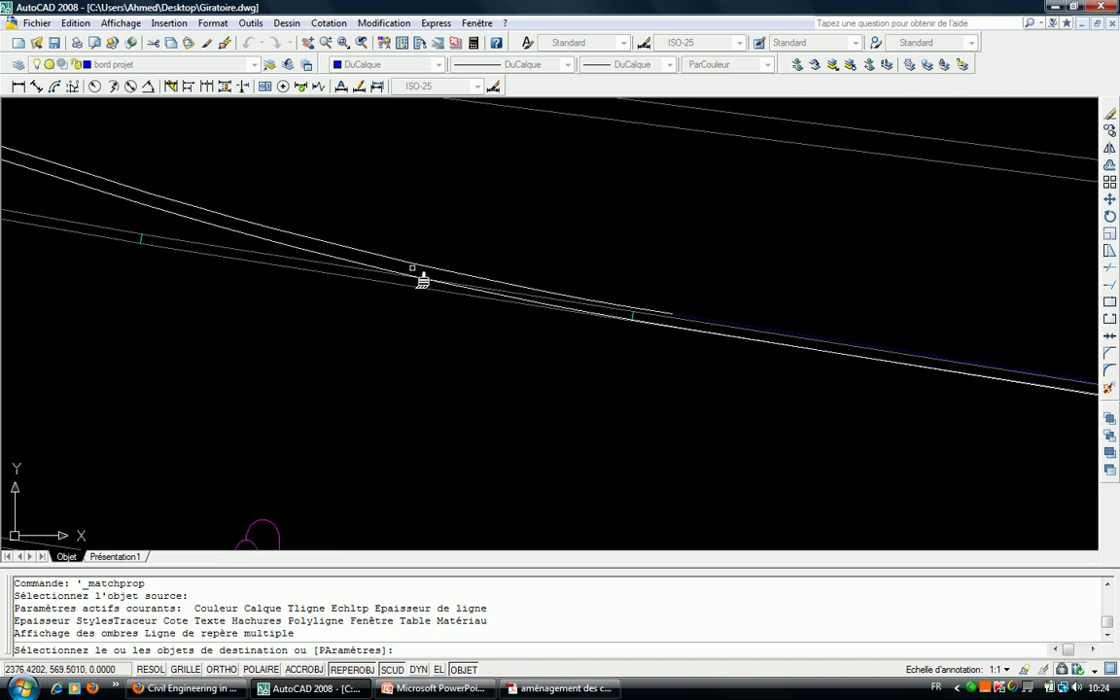
left_click(403, 262)
scroll(398, 269, "down", 2)
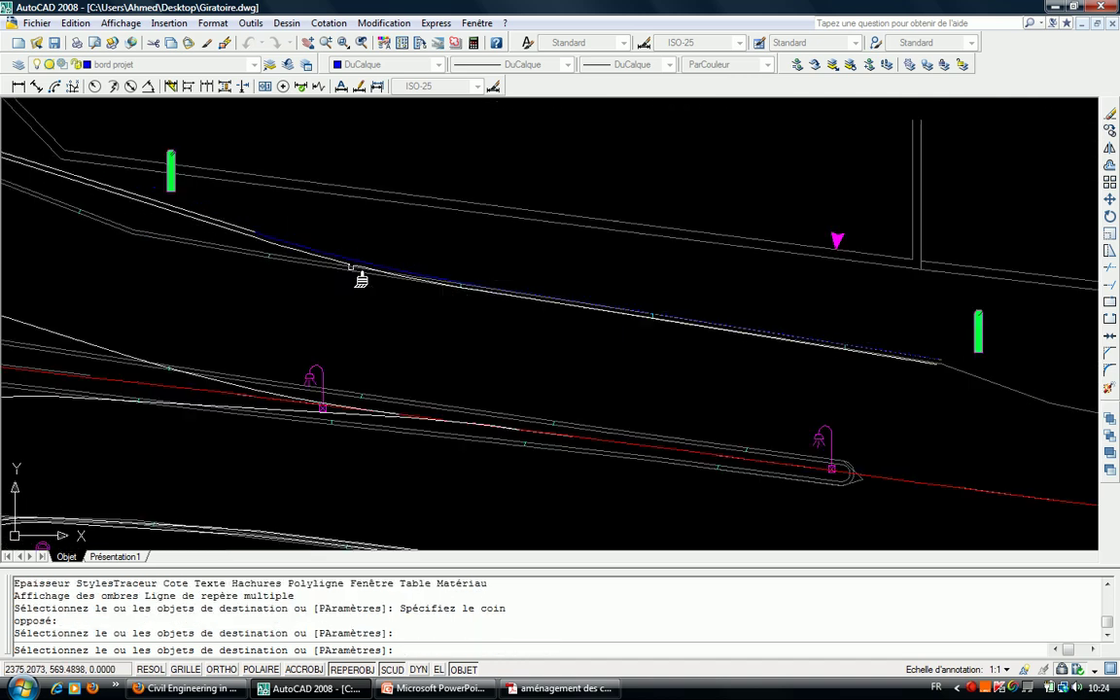
left_click(561, 316)
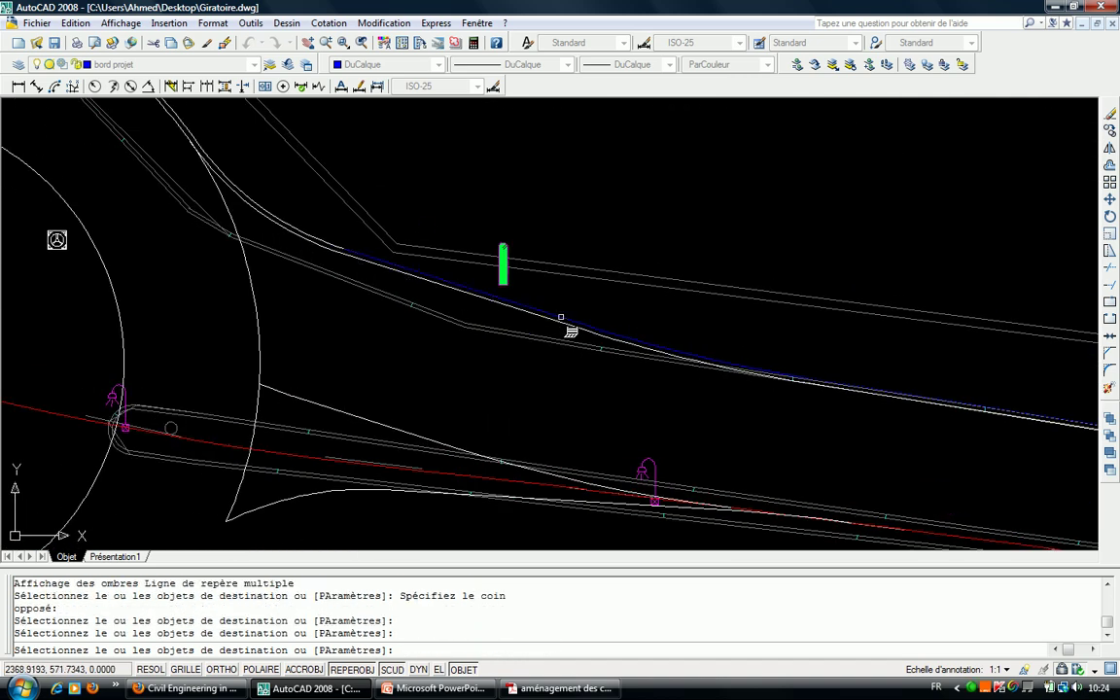
scroll(311, 243, "up", 3)
left_click(310, 230)
Recolour further road edges and the long road edge blue with the matched properties.
scroll(325, 157, "down", 4)
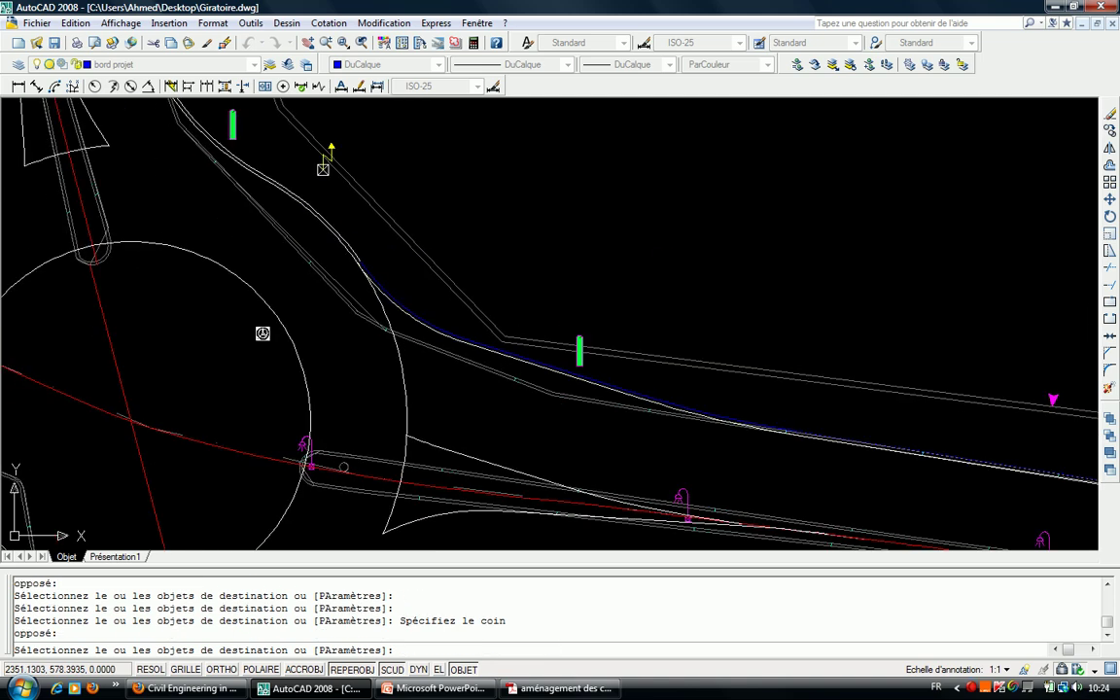
scroll(357, 251, "up", 3)
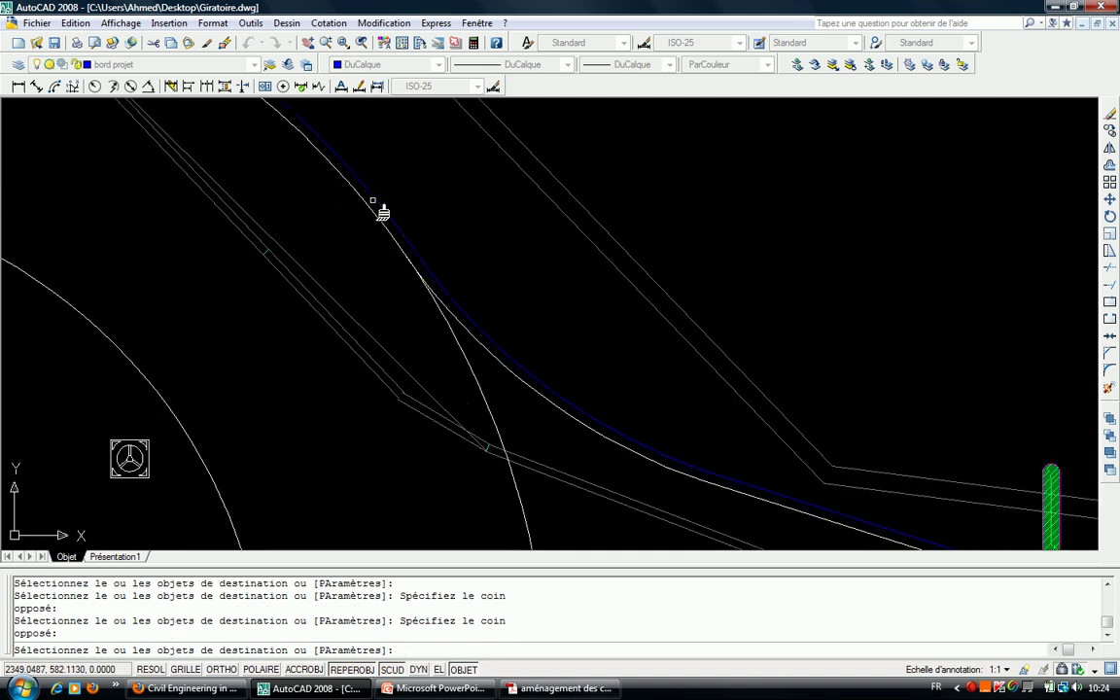
scroll(382, 212, "down", 3)
scroll(700, 522, "up", 3)
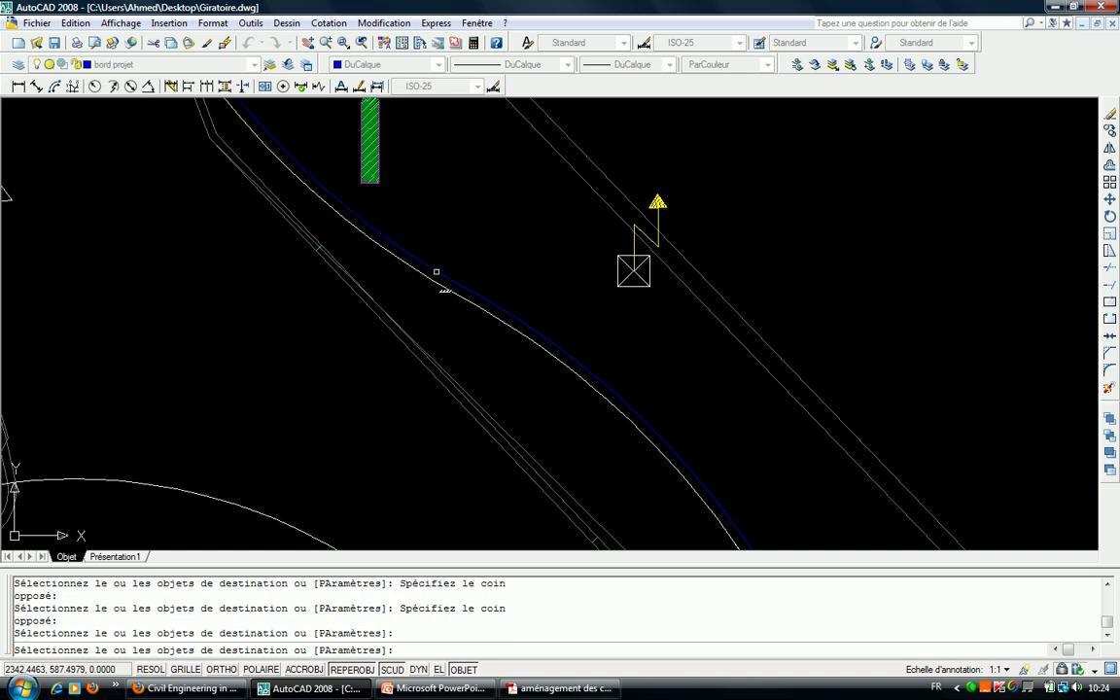
scroll(443, 277, "down", 3)
scroll(387, 307, "up", 3)
scroll(351, 189, "up", 2)
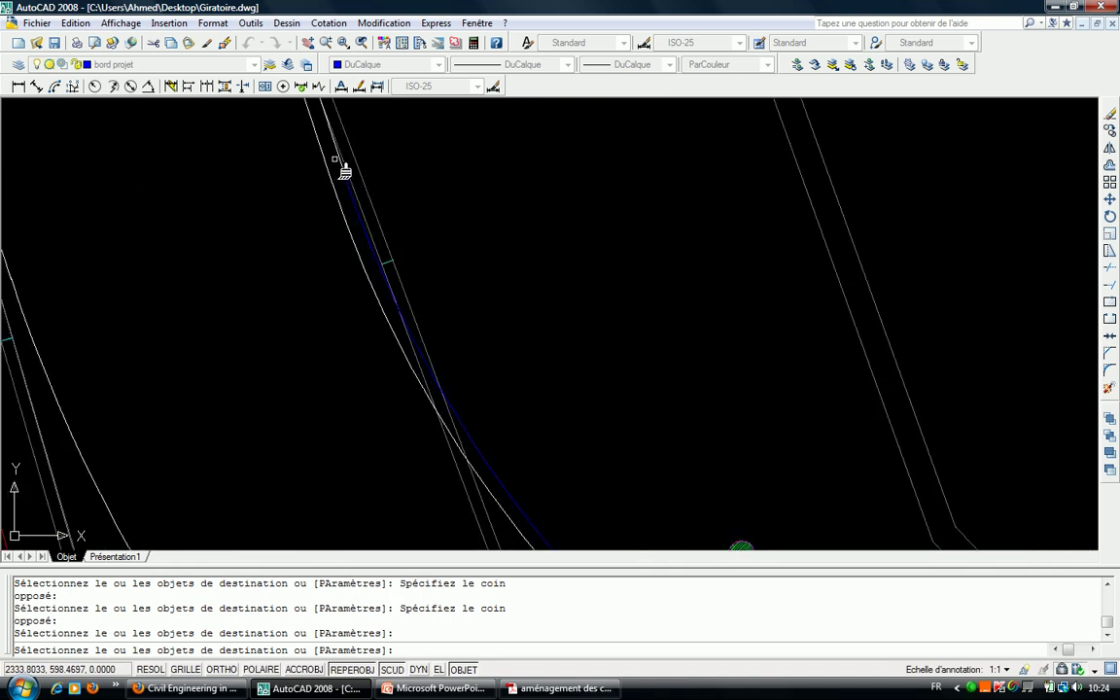
scroll(345, 170, "up", 2)
scroll(331, 175, "down", 3)
scroll(311, 243, "up", 2)
scroll(311, 389, "up", 2)
scroll(306, 292, "up", 2)
scroll(292, 156, "up", 2)
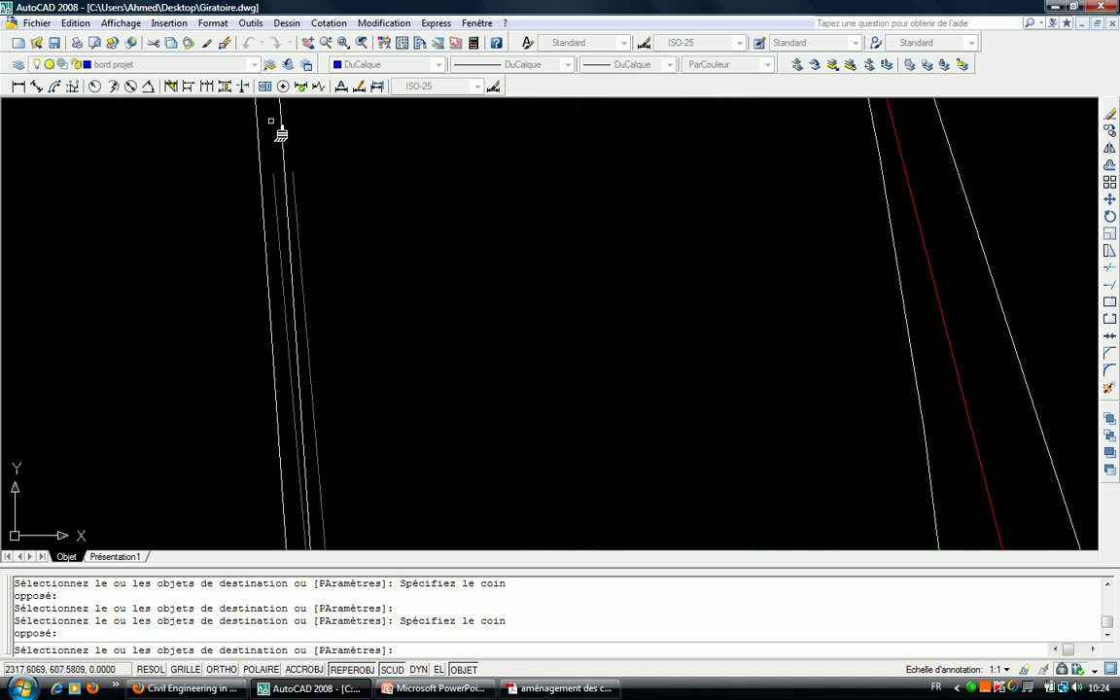
scroll(280, 130, "down", 1)
scroll(340, 292, "down", 3)
scroll(389, 408, "up", 2)
scroll(410, 385, "up", 2)
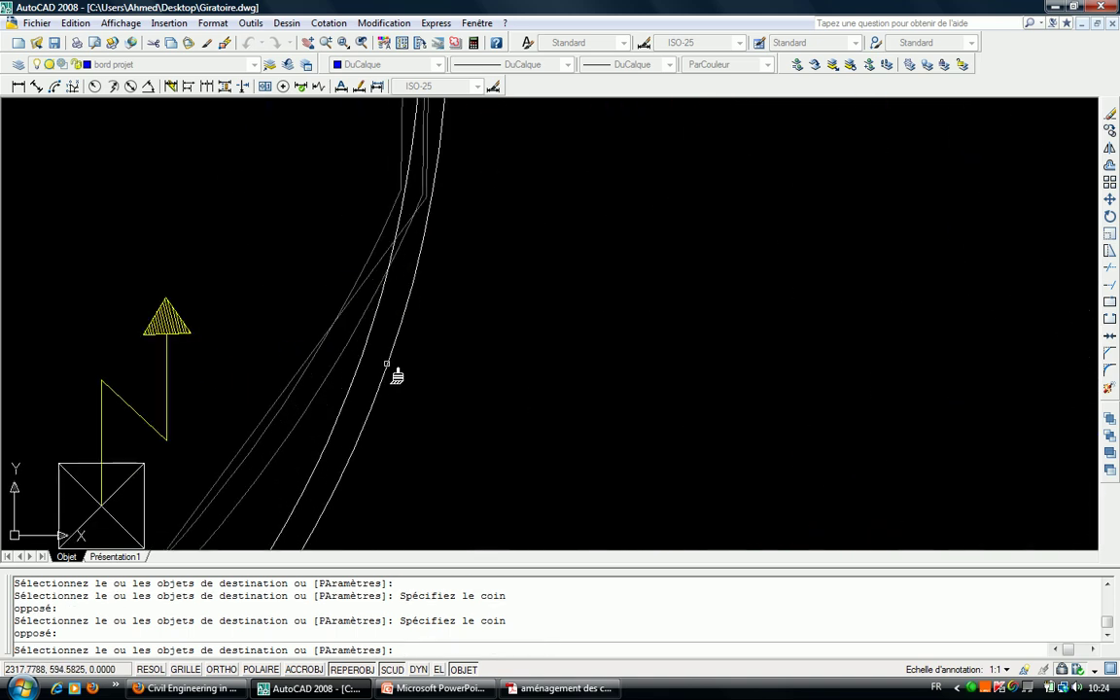
scroll(364, 376, "down", 3)
scroll(409, 330, "up", 2)
scroll(456, 298, "up", 2)
left_click(457, 298)
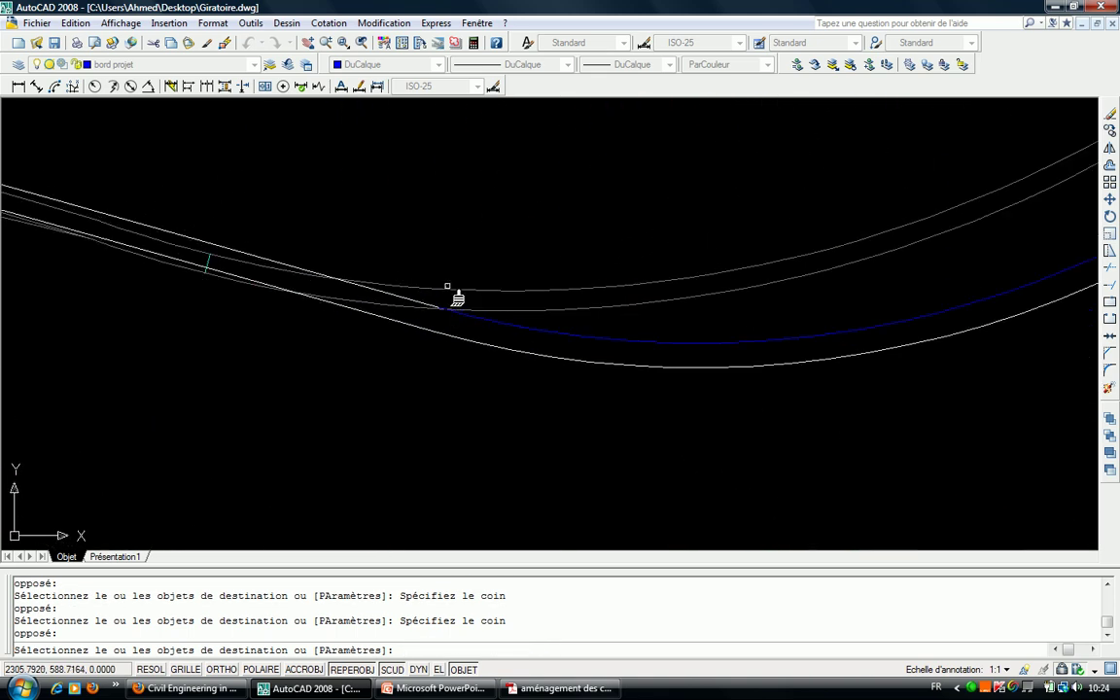
scroll(354, 283, "down", 4)
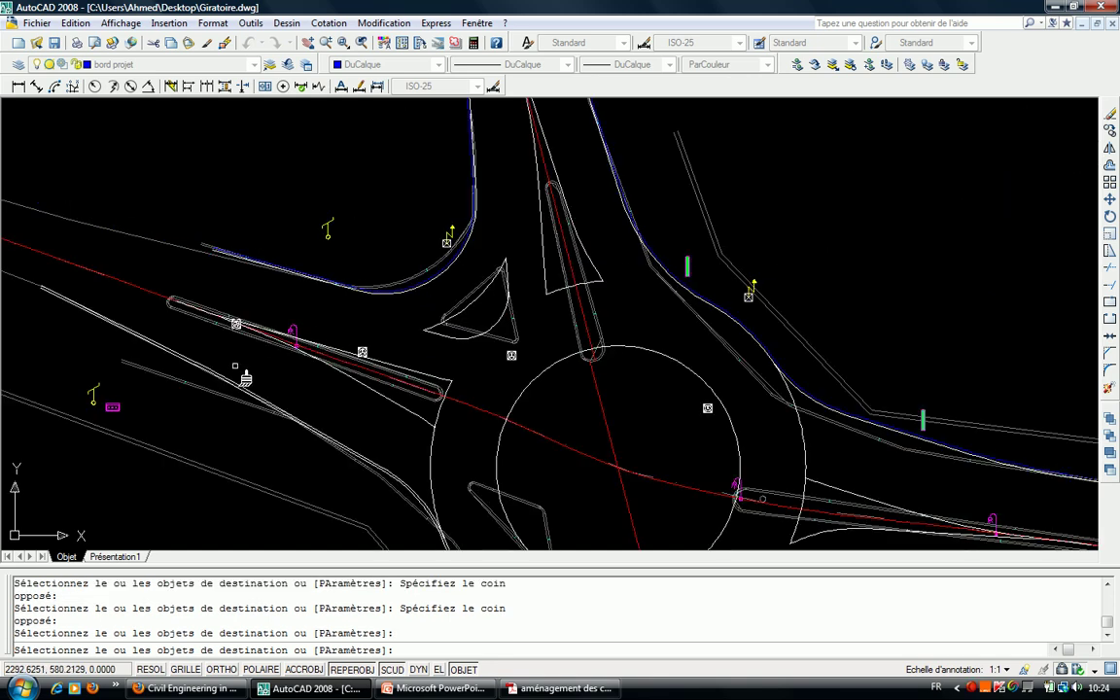
scroll(208, 371, "up", 5)
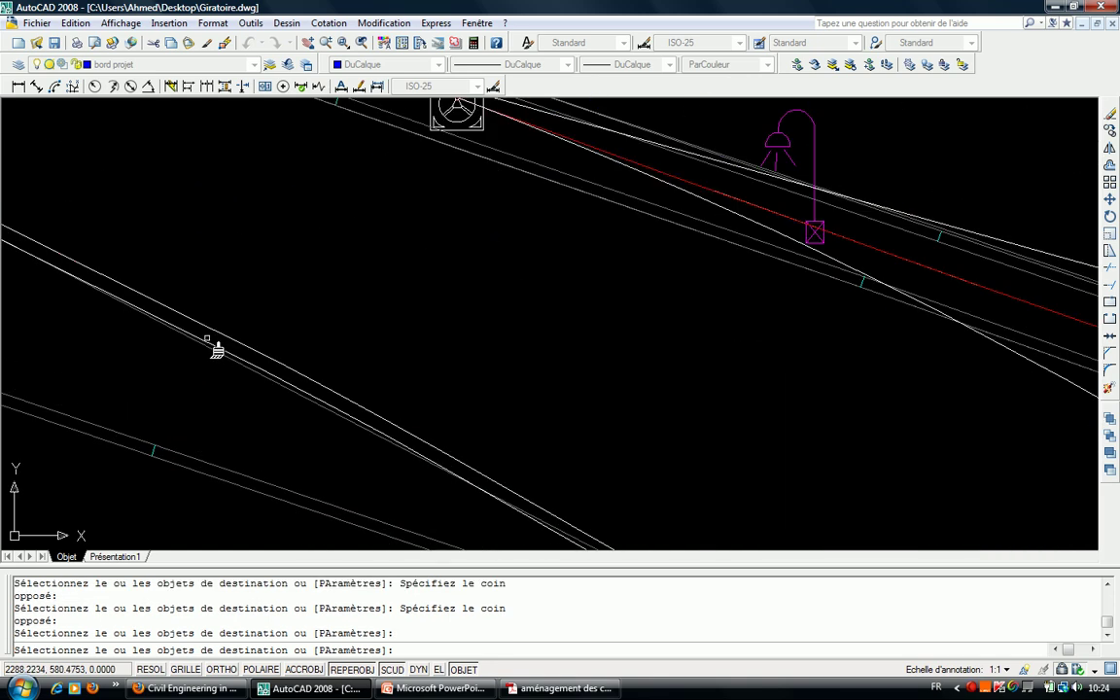
left_click(207, 343)
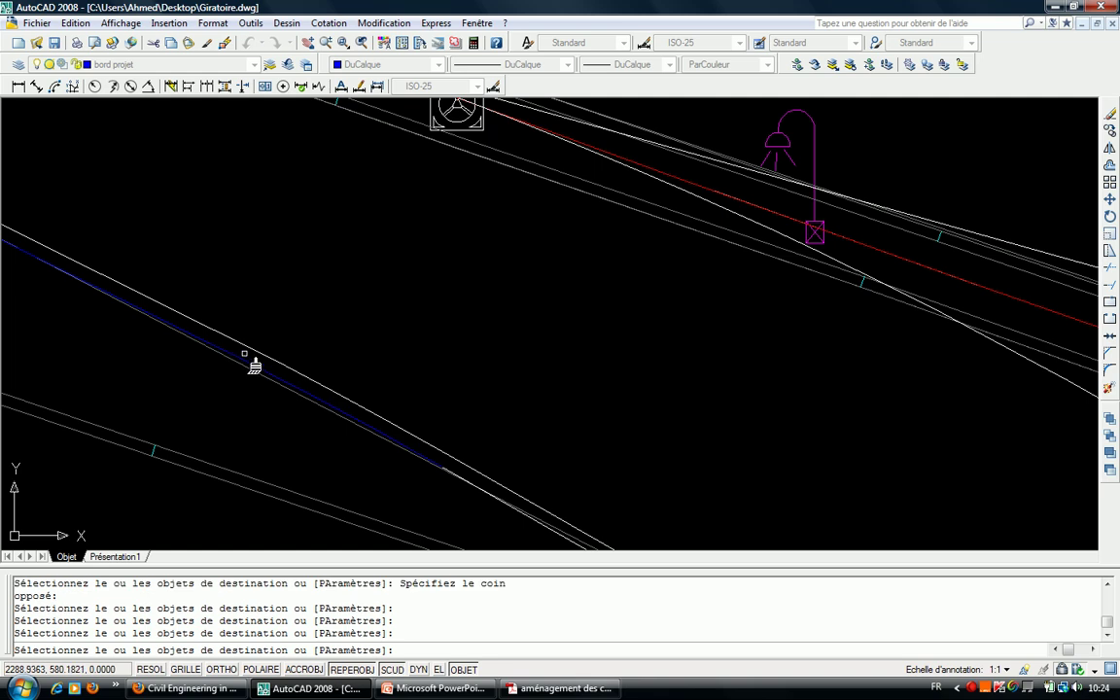
Give the curved road edge beside the hatched area the blue 'bord projet' properties.
scroll(254, 364, "down", 4)
scroll(320, 305, "up", 4)
scroll(327, 295, "down", 3)
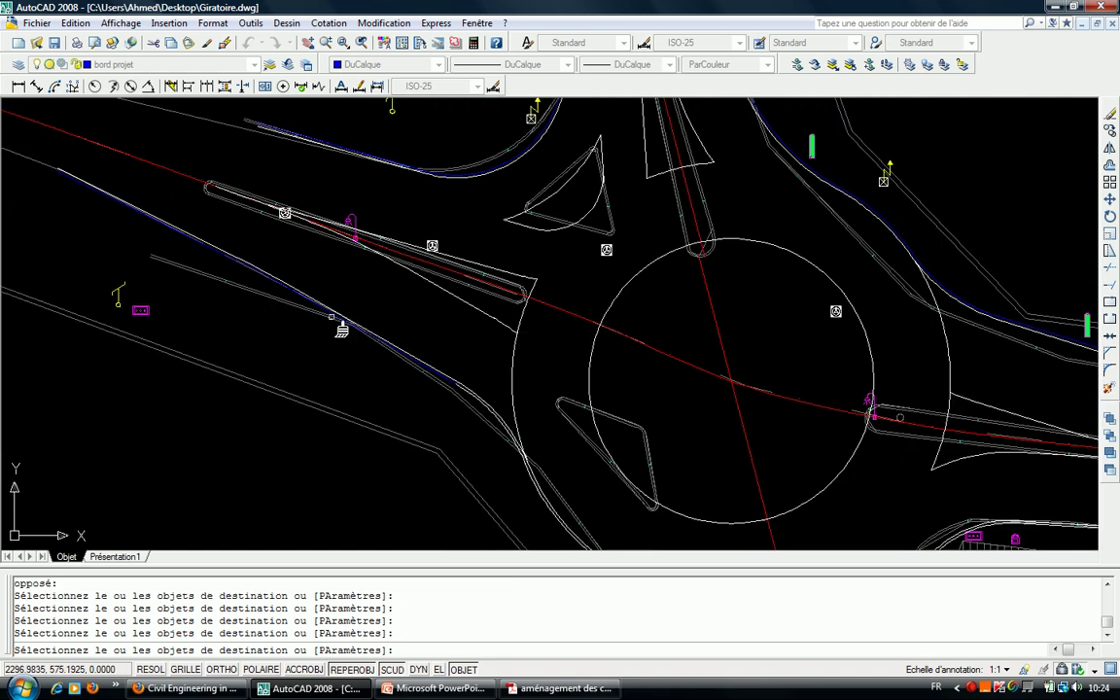
scroll(393, 228, "up", 5)
scroll(378, 222, "down", 3)
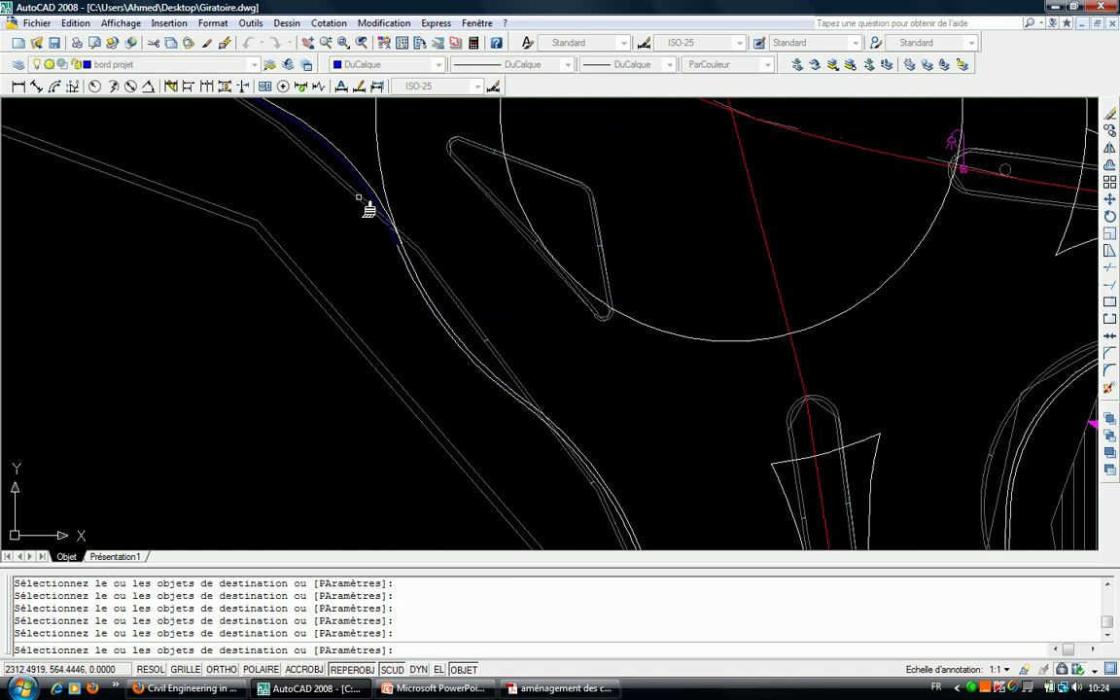
scroll(426, 314, "up", 3)
scroll(431, 317, "down", 3)
scroll(448, 305, "up", 3)
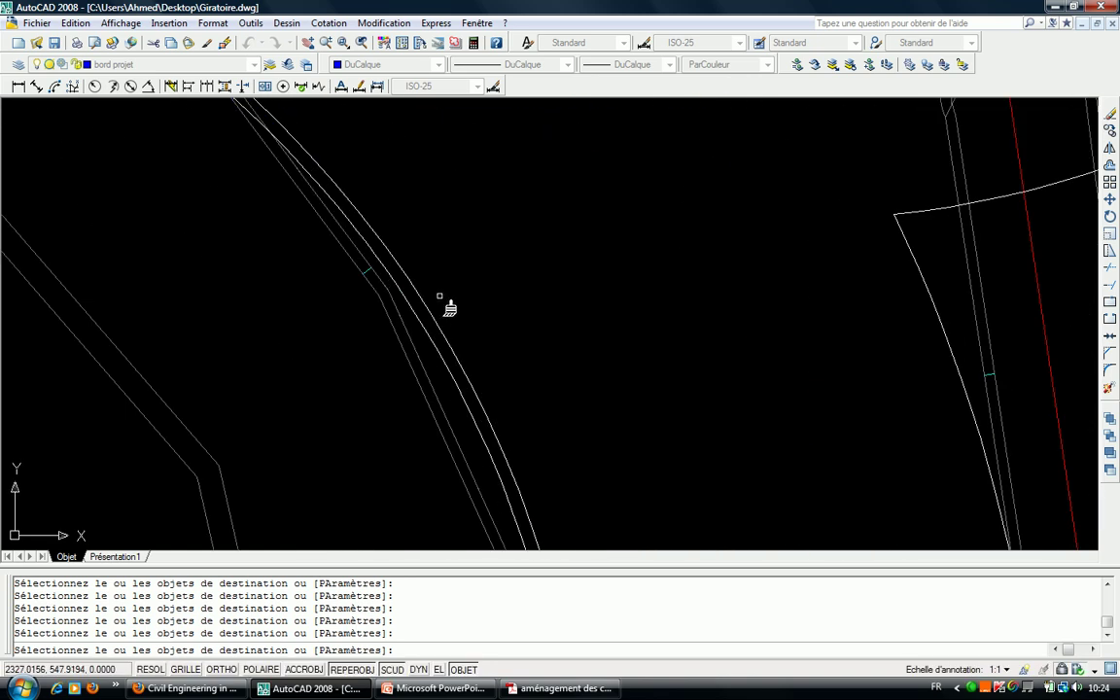
scroll(394, 306, "down", 3)
scroll(420, 307, "up", 2)
scroll(369, 295, "up", 2)
left_click(334, 271)
left_click(313, 293)
Window-select the east approach road edges so they also turn blue.
scroll(308, 319, "down", 2)
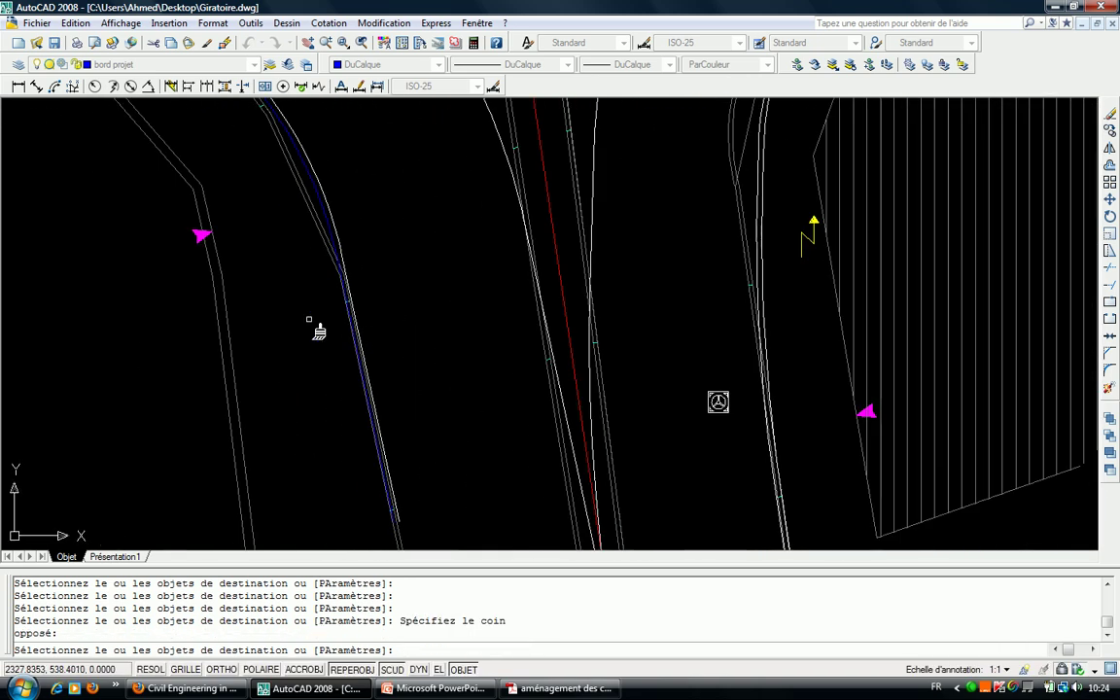
scroll(576, 325, "up", 3)
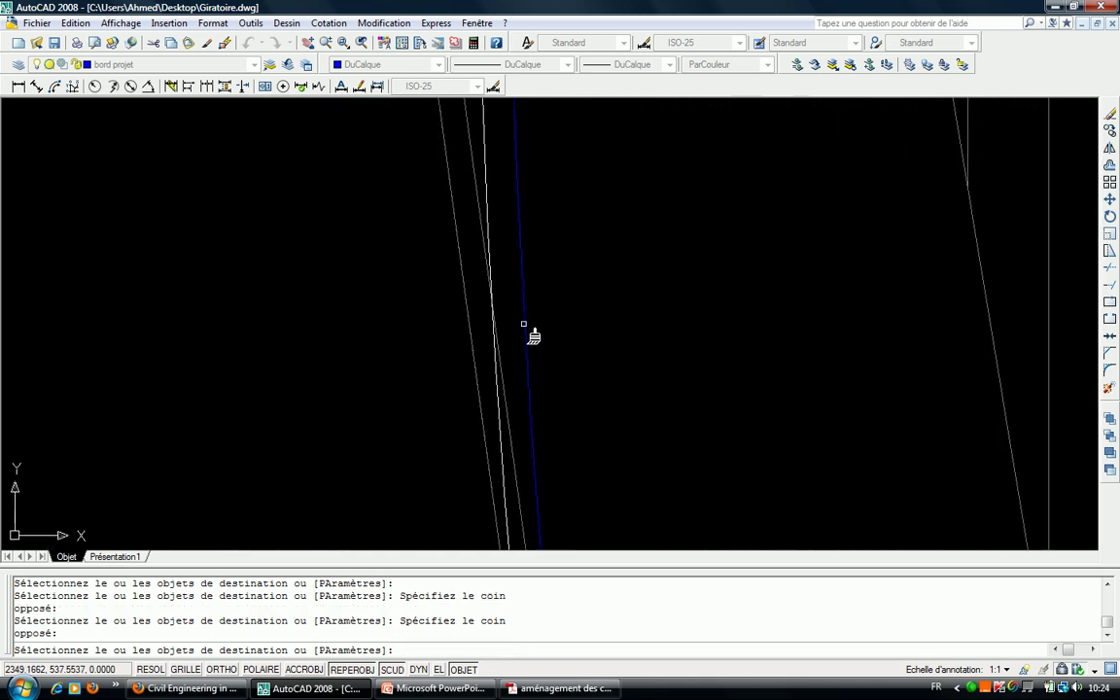
scroll(533, 336, "down", 2)
scroll(493, 375, "up", 1)
scroll(472, 243, "up", 2)
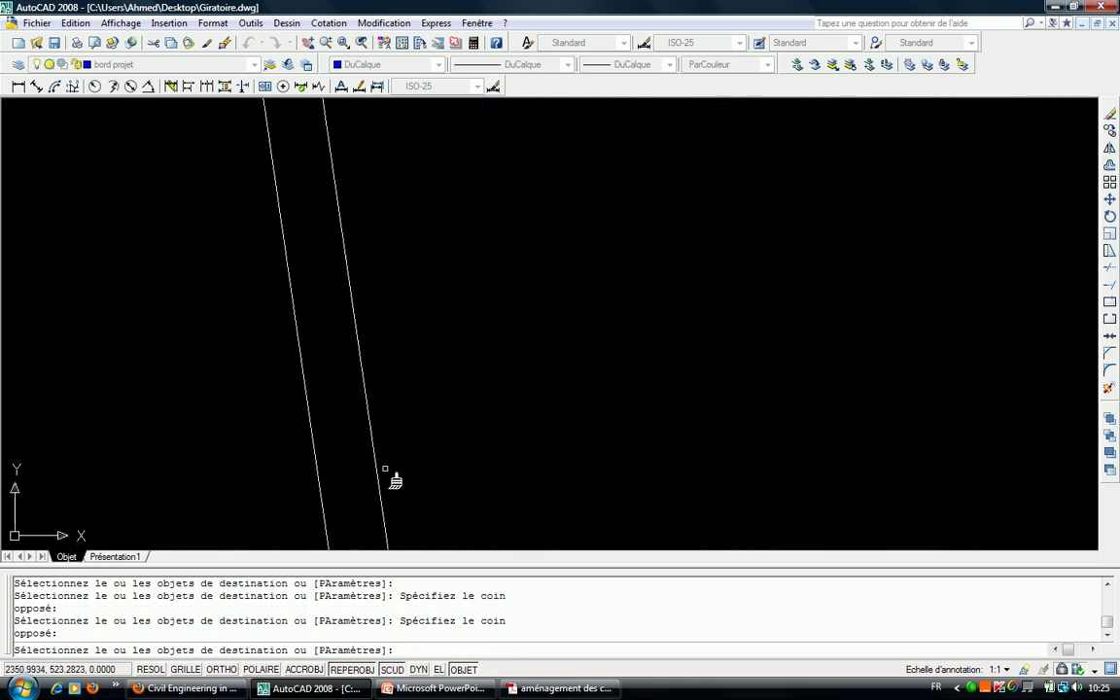
scroll(480, 326, "down", 3)
scroll(425, 368, "up", 2)
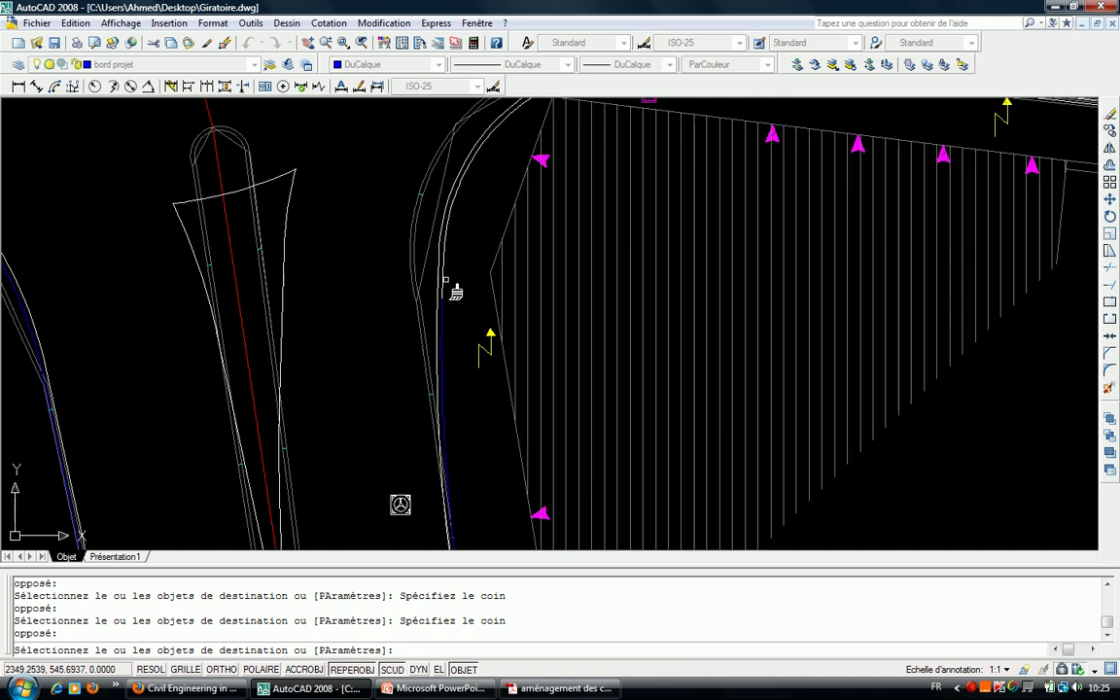
scroll(455, 290, "up", 1)
scroll(452, 251, "down", 3)
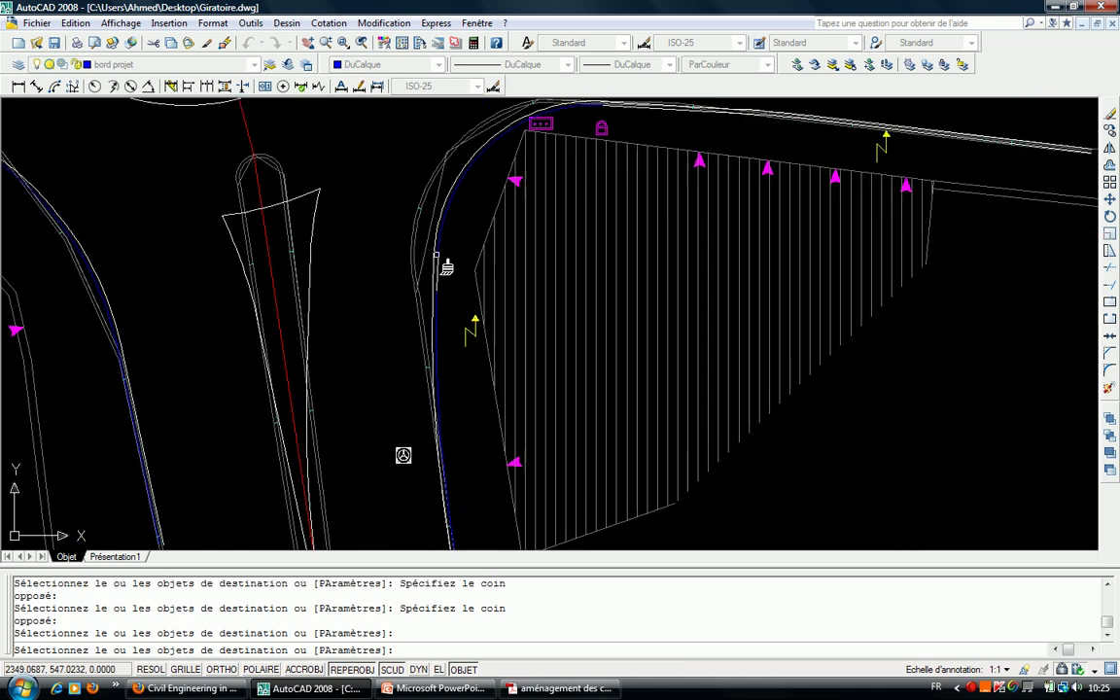
scroll(457, 271, "up", 3)
left_click(466, 276)
scroll(437, 261, "down", 3)
scroll(563, 233, "up", 2)
scroll(505, 282, "up", 1)
scroll(504, 302, "down", 3)
scroll(495, 321, "up", 2)
scroll(491, 347, "up", 1)
left_click(510, 285)
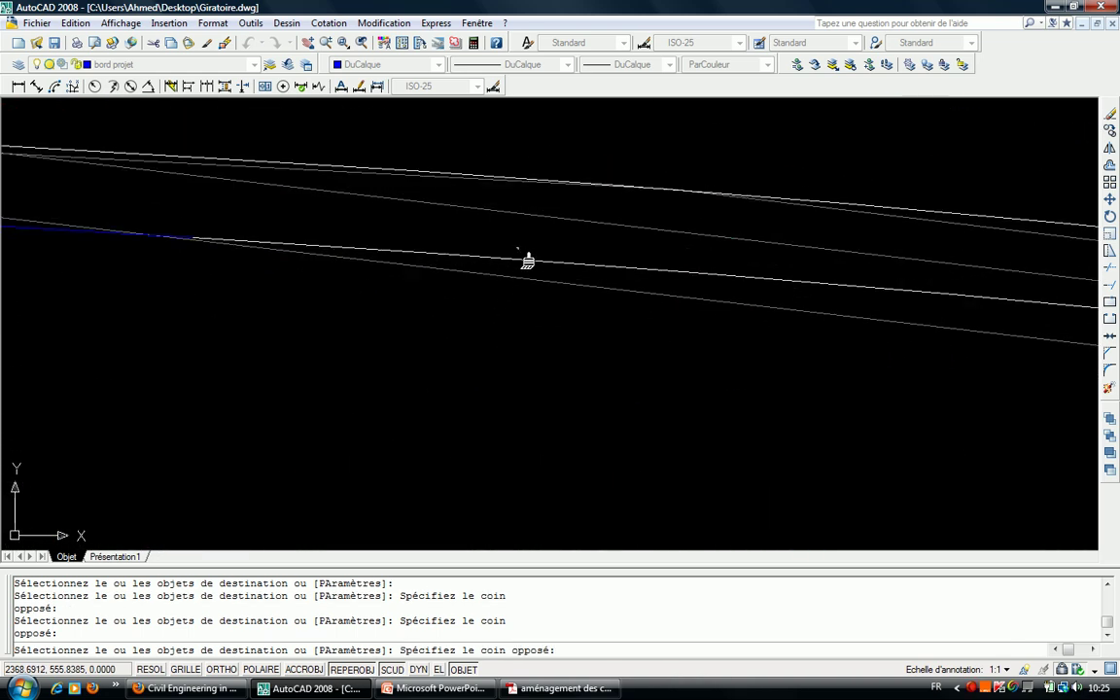
scroll(527, 261, "down", 1)
scroll(305, 232, "down", 2)
scroll(482, 297, "up", 2)
scroll(491, 319, "up", 1)
left_click(491, 319)
left_click(491, 319)
scroll(444, 337, "down", 1)
scroll(492, 382, "down", 1)
scroll(579, 345, "down", 1)
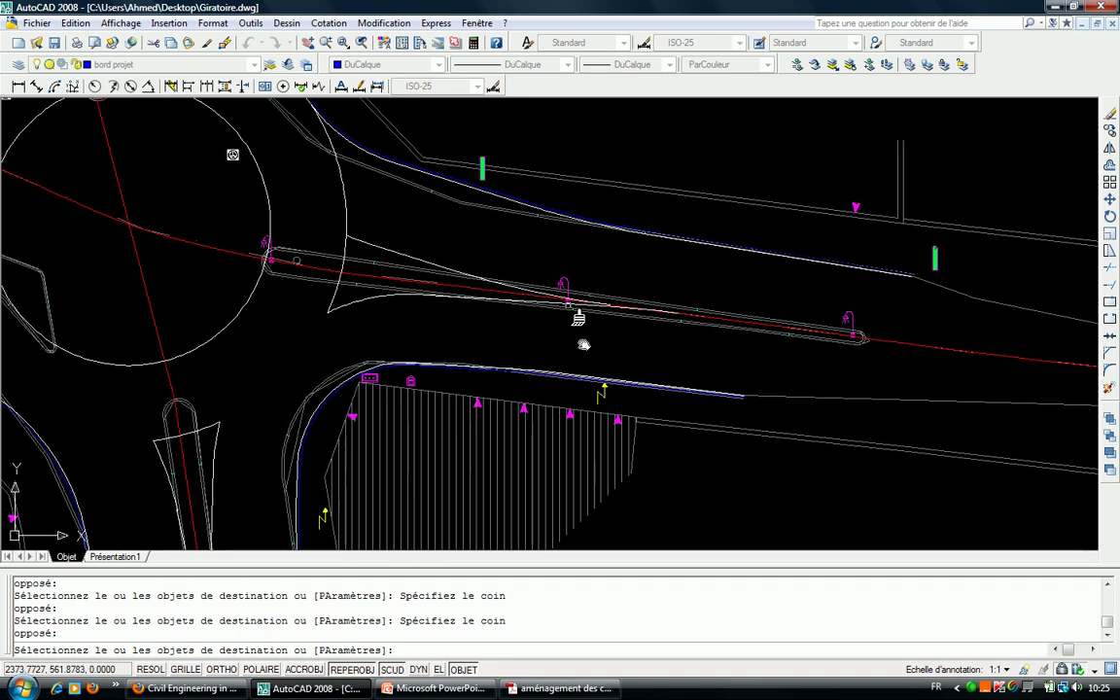
scroll(584, 344, "down", 1)
middle_click_drag(593, 348, 655, 358)
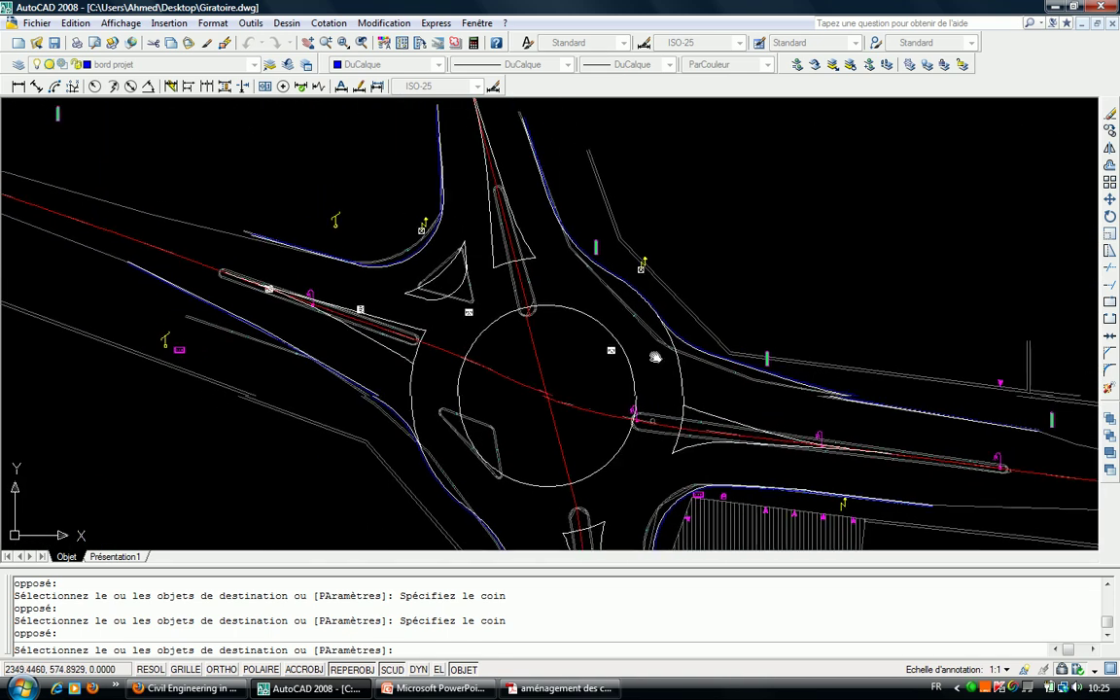
scroll(602, 292, "up", 1)
End matching properties and offset three splitter island edges by 0.5.
scroll(539, 199, "up", 3)
key("Escape")
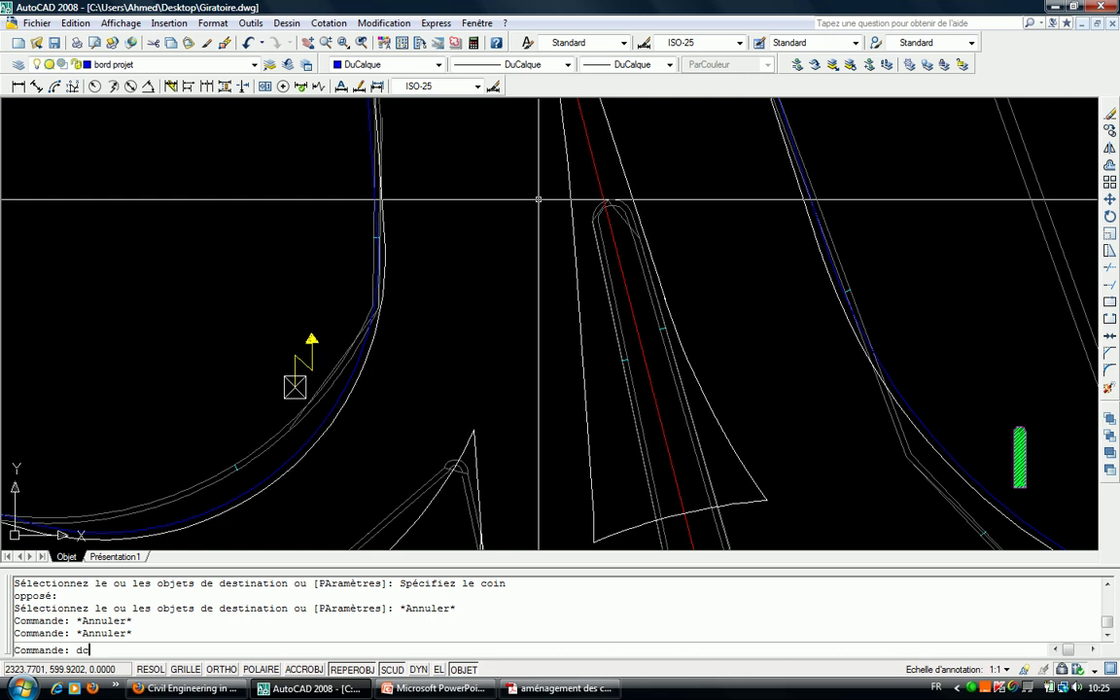
key("Return")
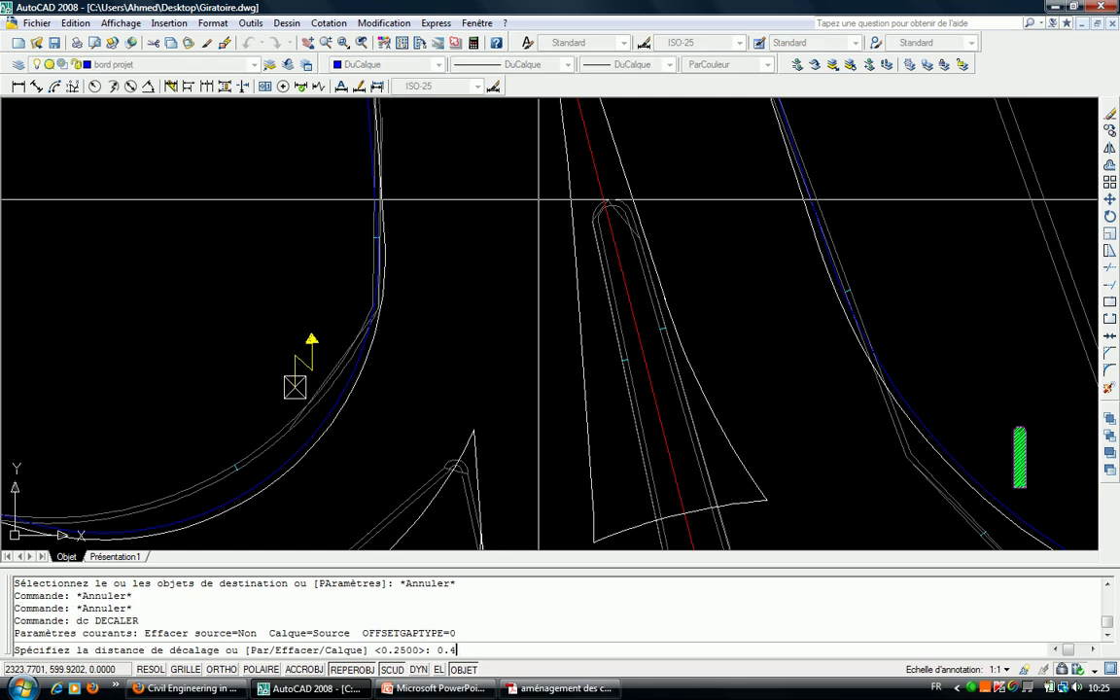
key("Return")
left_click(568, 198)
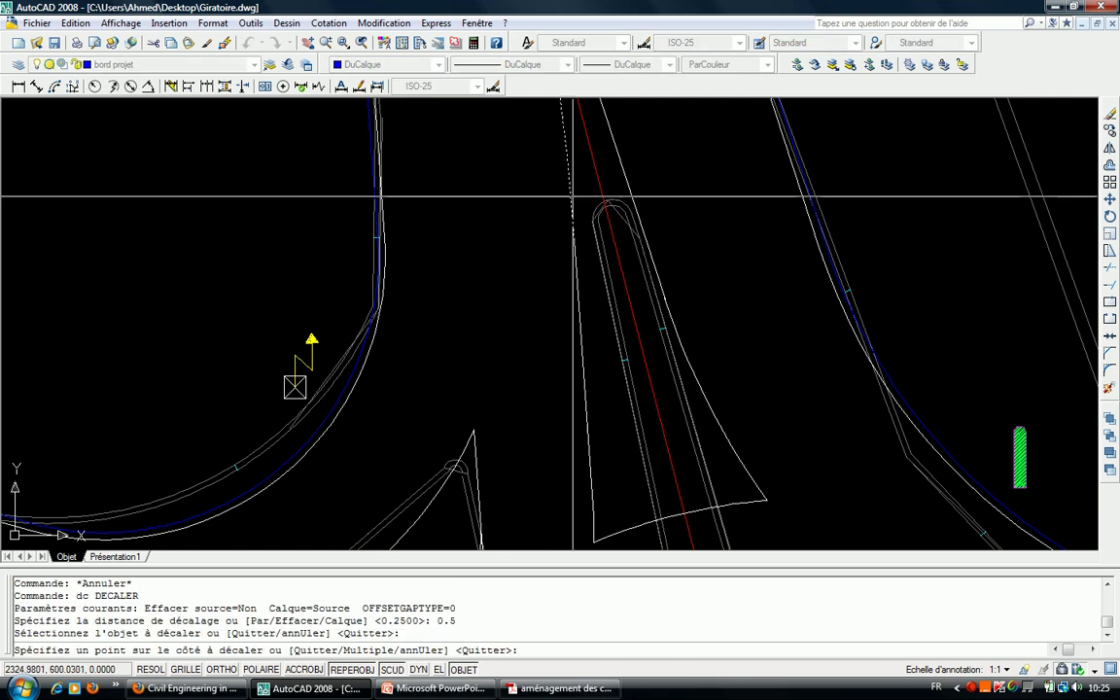
left_click(631, 174)
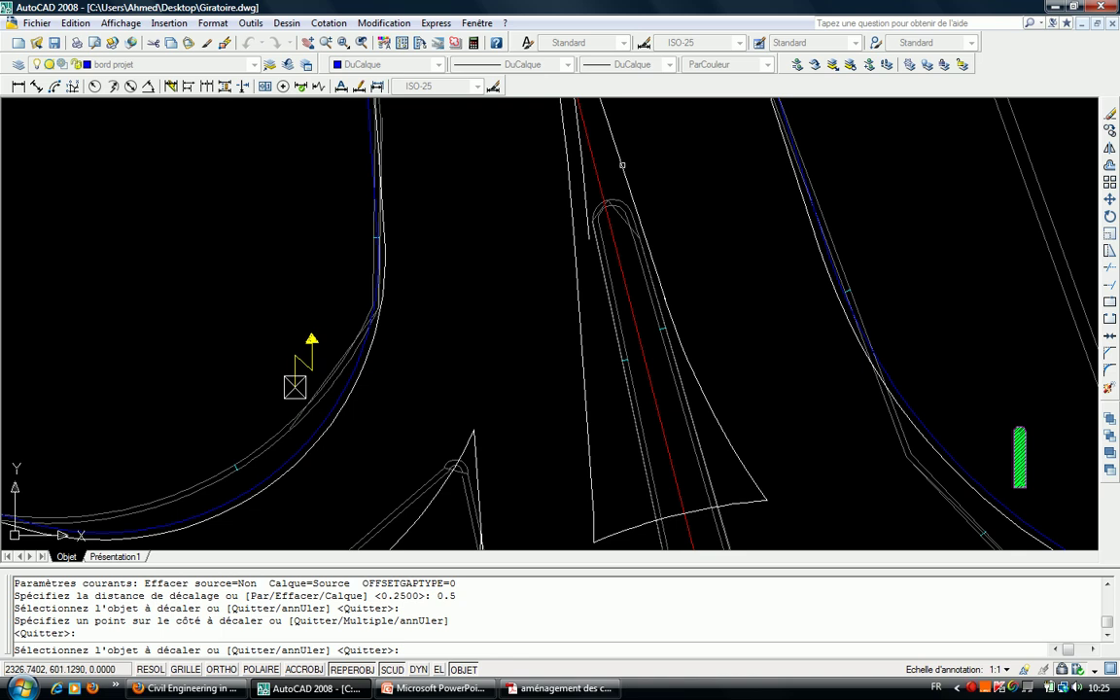
left_click(622, 166)
left_click(613, 185)
middle_click_drag(588, 367, 589, 209)
left_click(587, 234)
left_click(678, 224)
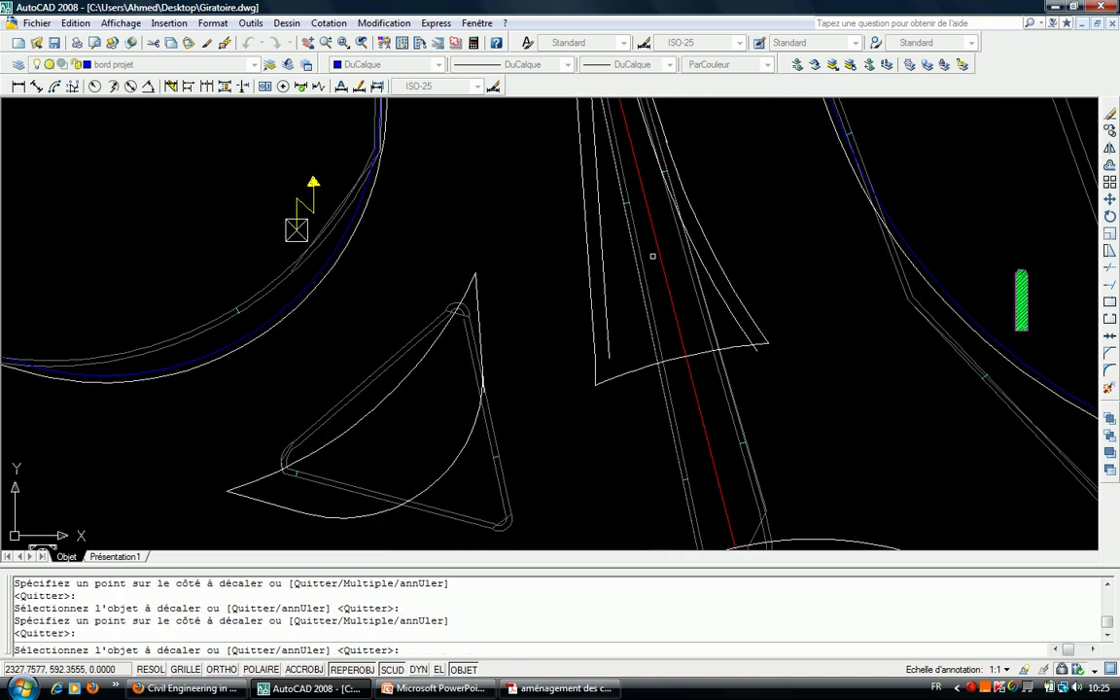
key("Escape")
Offset two more island edges by a distance of 1.
type("c")
key("Return")
type("1")
key("Return")
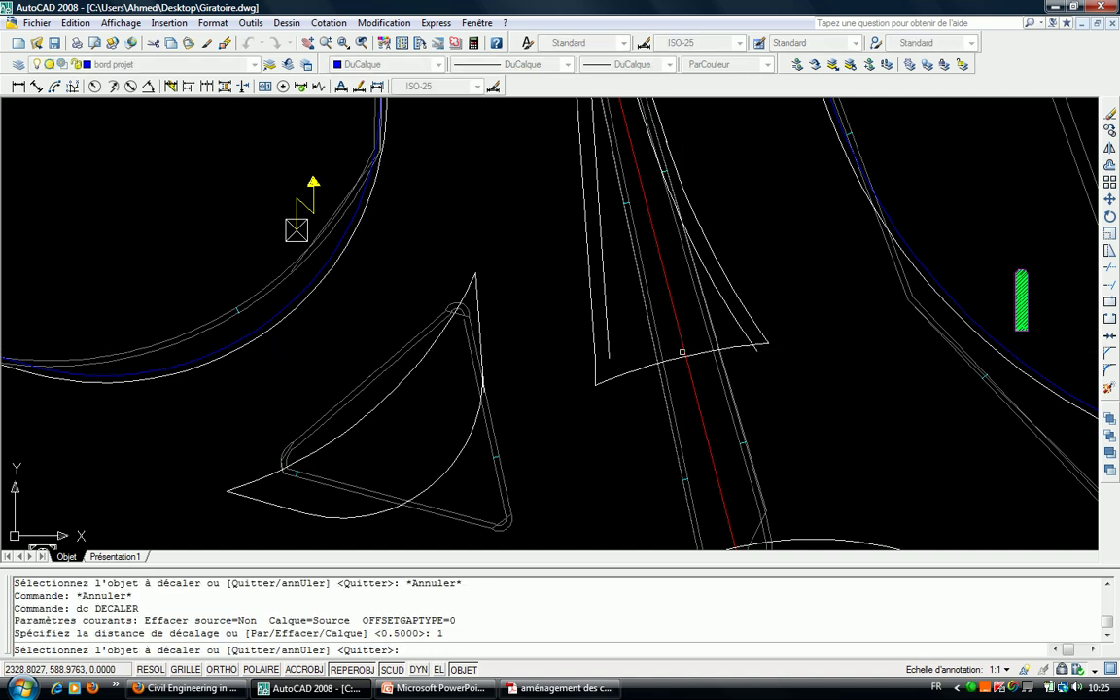
left_click(638, 319)
left_click(600, 368)
scroll(599, 367, "down", 3)
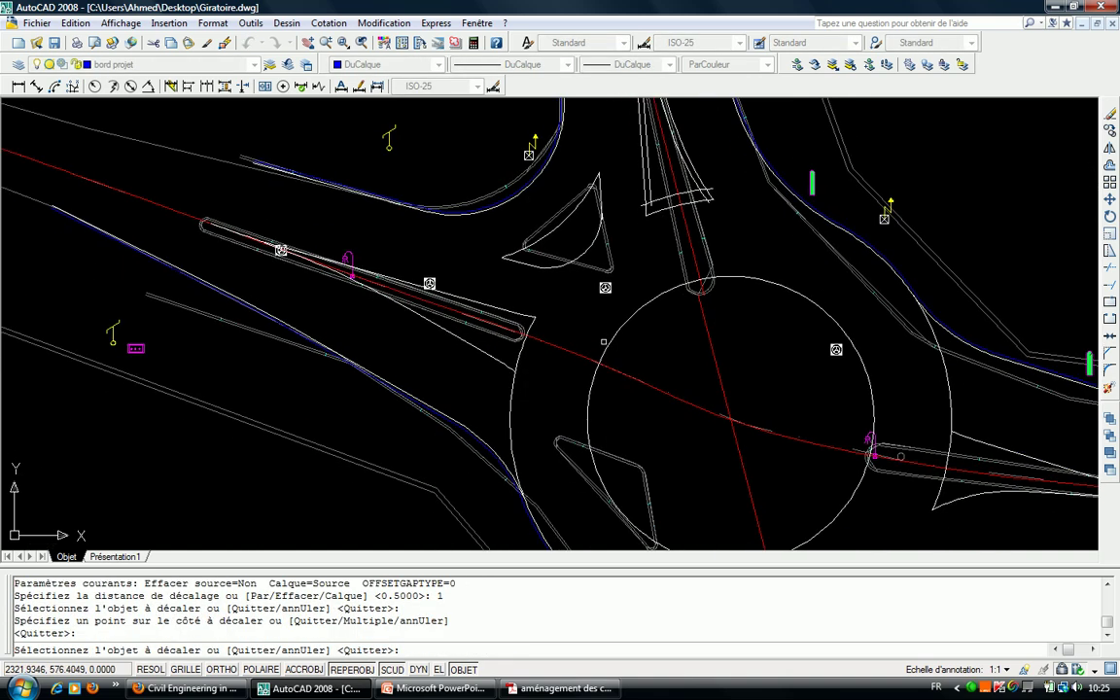
scroll(534, 249, "up", 3)
left_click(521, 288)
left_click(487, 320)
scroll(487, 320, "down", 3)
scroll(688, 420, "up", 2)
scroll(688, 420, "up", 2)
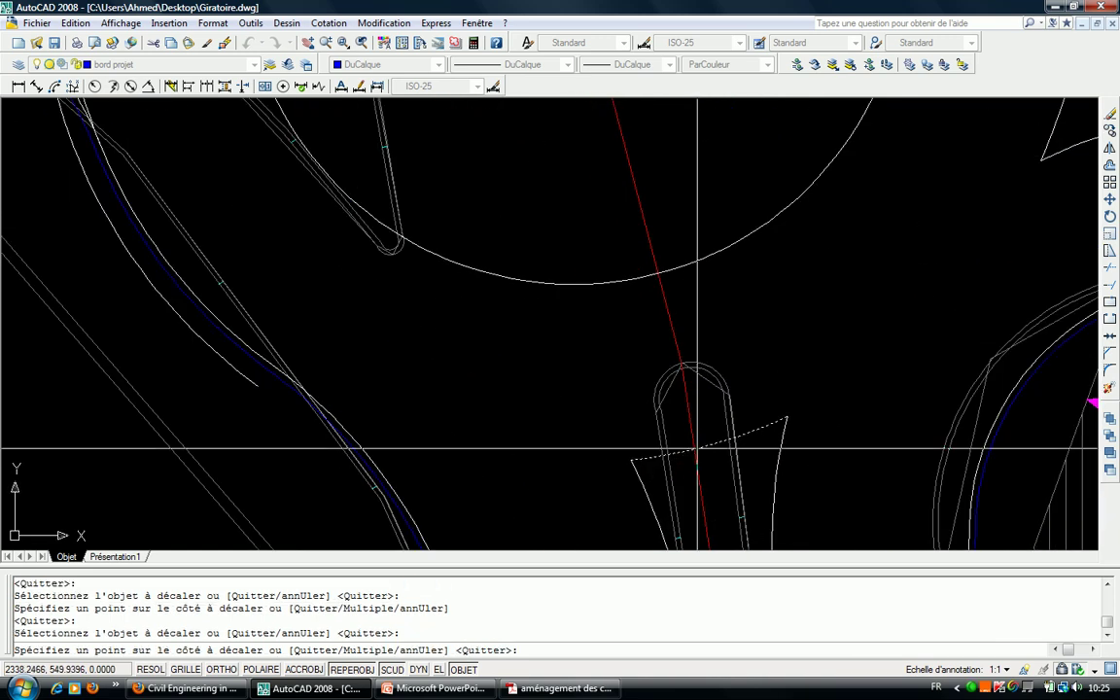
scroll(696, 449, "down", 3)
scroll(633, 242, "up", 2)
scroll(633, 241, "up", 2)
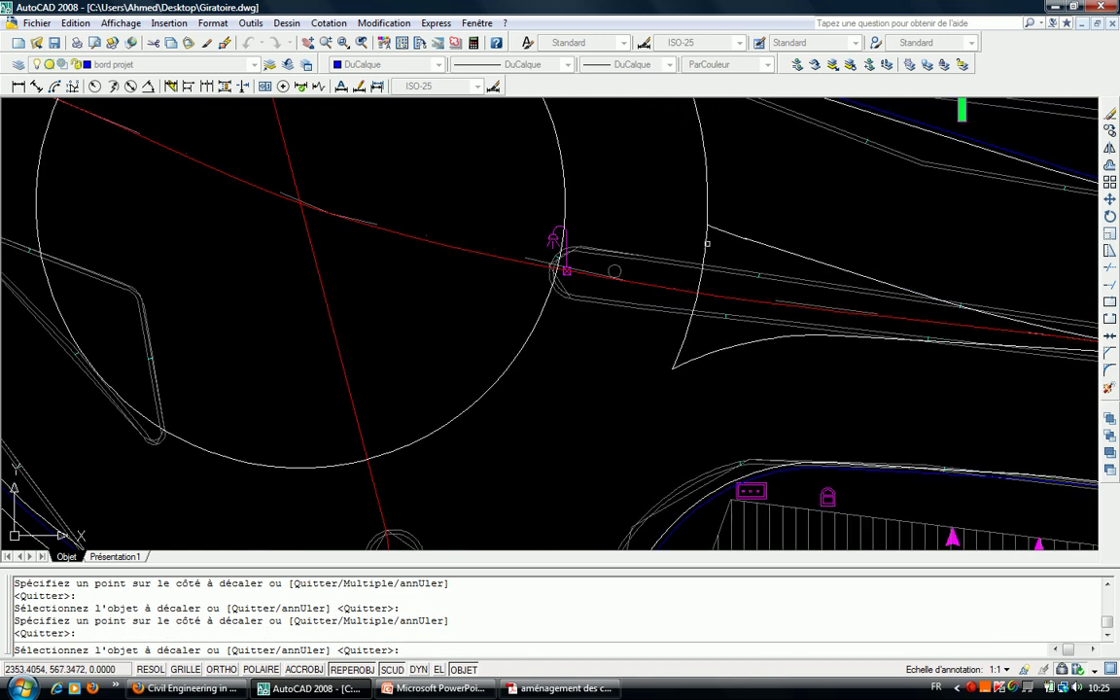
Restart Offset (dc) and offset an island edge, the curved edge and the upper diagonal edge.
key("Escape")
key("Escape")
type("dc")
key("Return")
type("0.5")
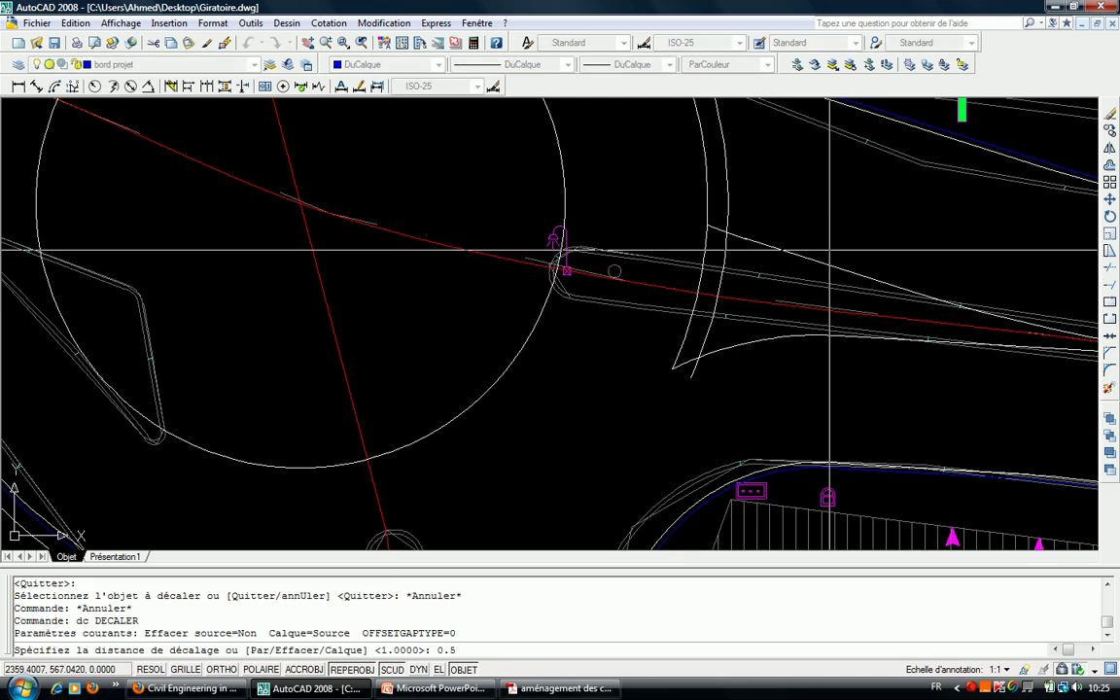
key("Return")
left_click(768, 245)
left_click(808, 286)
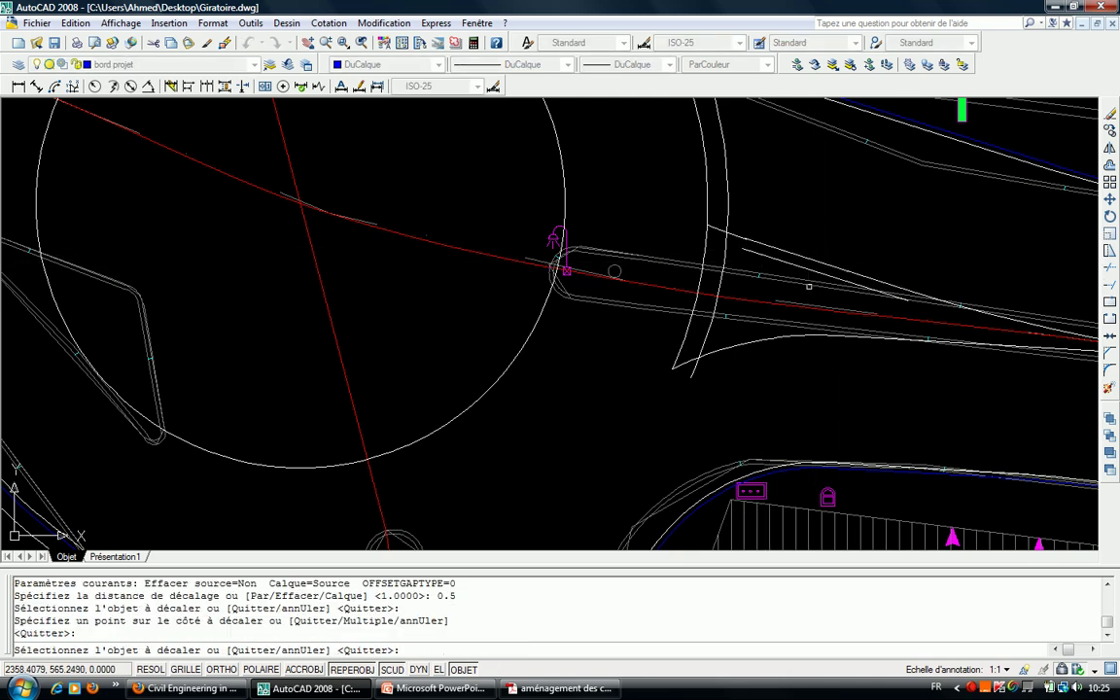
left_click(800, 332)
left_click(795, 332)
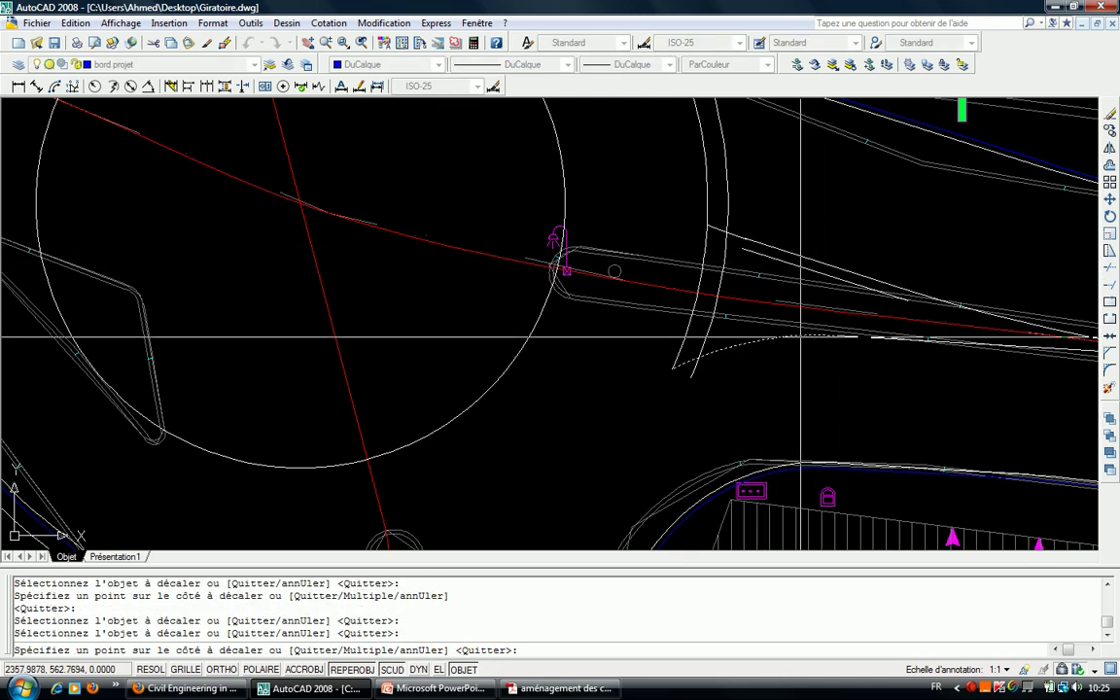
left_click(788, 275)
scroll(970, 299, "up", 5)
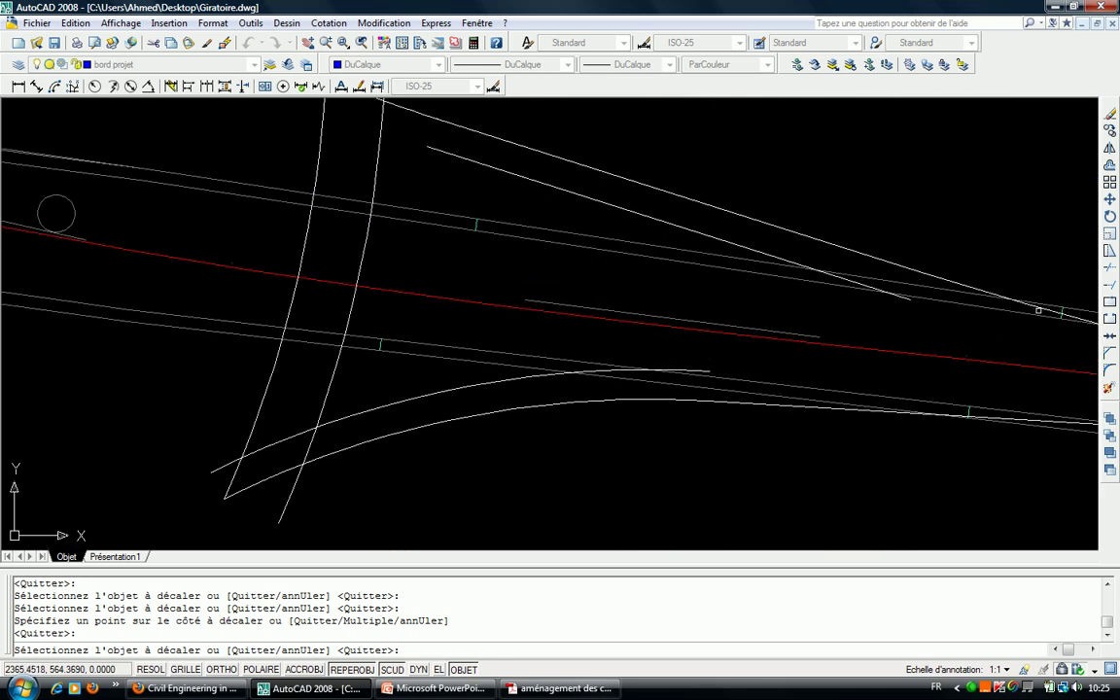
left_click(1043, 309)
left_click(885, 339)
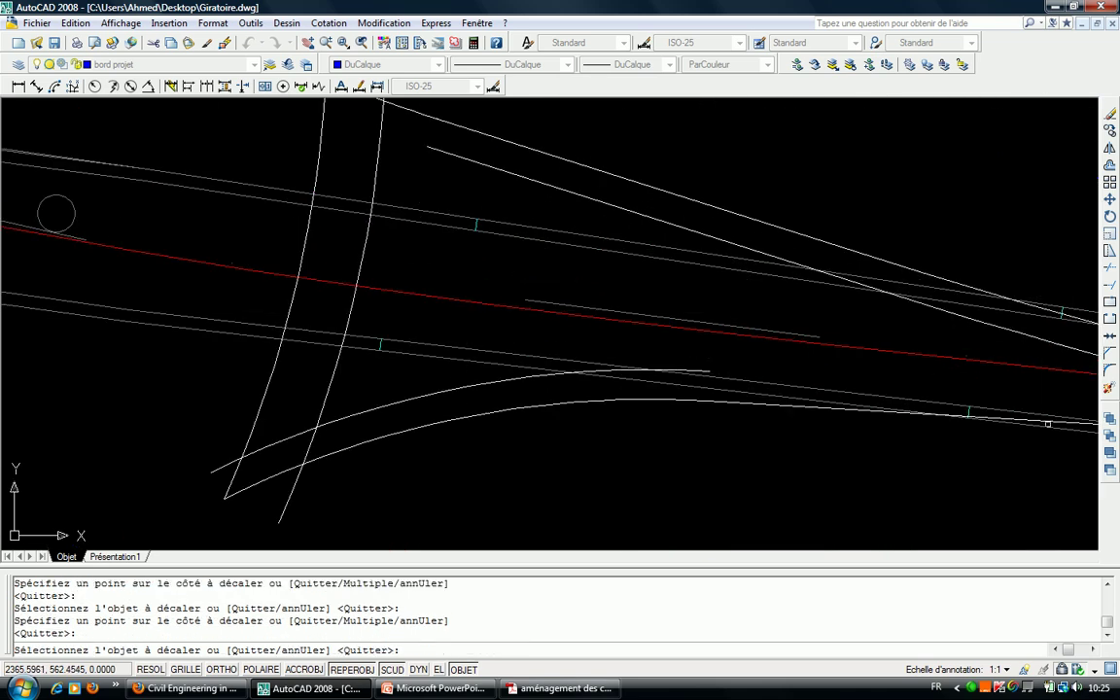
Offset the road edge near the street lamp toward the red axis.
scroll(944, 380, "down", 2)
scroll(944, 380, "down", 2)
scroll(944, 380, "down", 2)
scroll(471, 375, "up", 3)
scroll(471, 375, "down", 2)
scroll(305, 328, "up", 3)
scroll(305, 327, "up", 1)
left_click(457, 349)
left_click(537, 369)
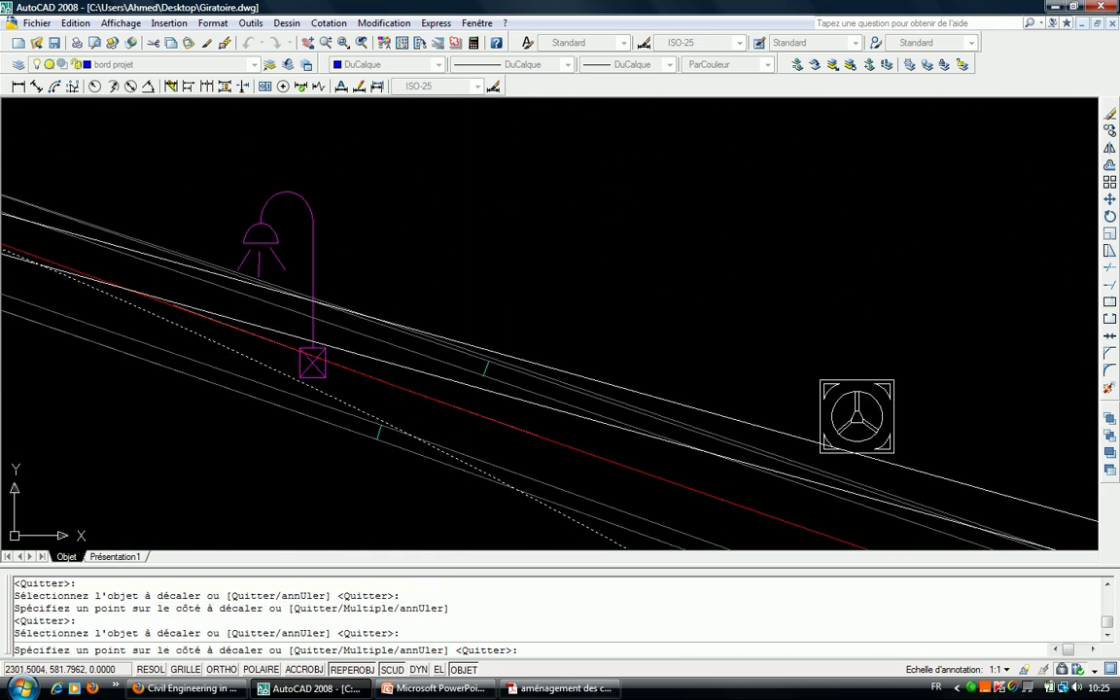
Offset two more island edges in the lower part of the island, then end Offset.
scroll(430, 369, "down", 3)
scroll(512, 380, "up", 3)
scroll(565, 358, "down", 1)
scroll(538, 394, "down", 2)
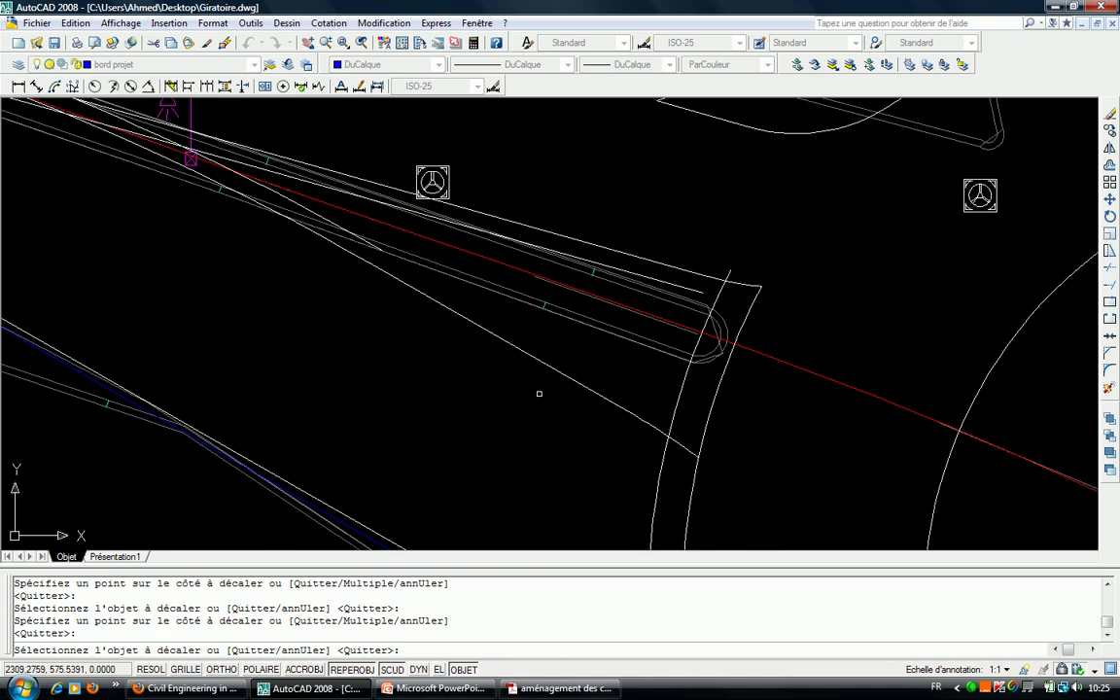
scroll(589, 223, "down", 2)
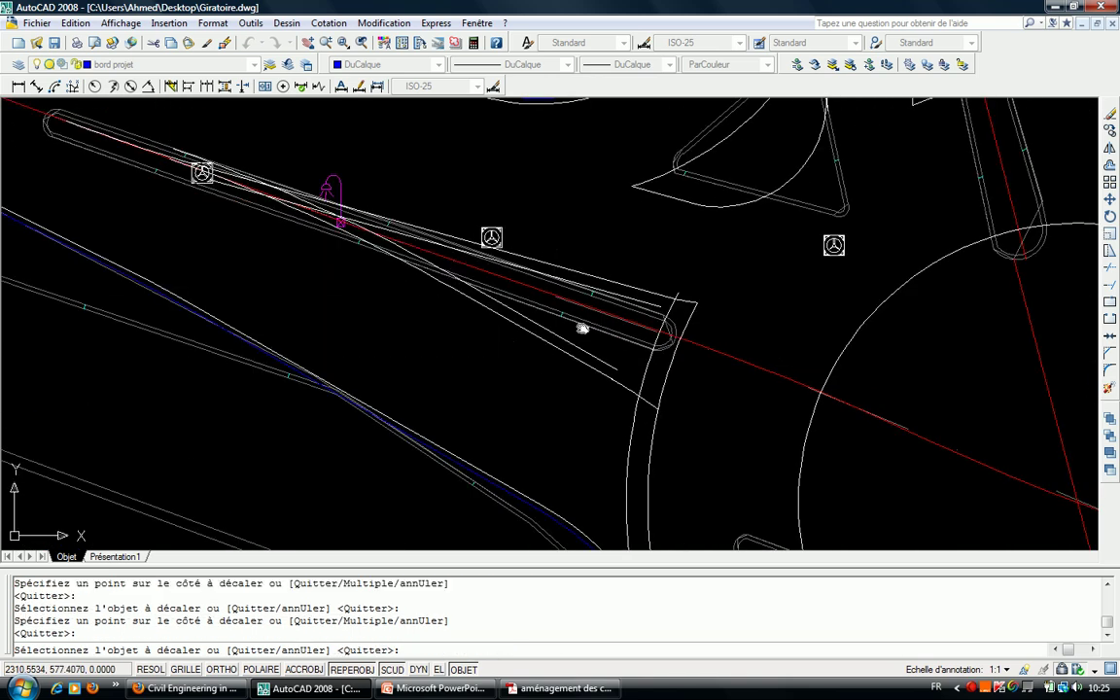
scroll(579, 324, "down", 3)
scroll(663, 420, "up", 3)
scroll(623, 318, "up", 4)
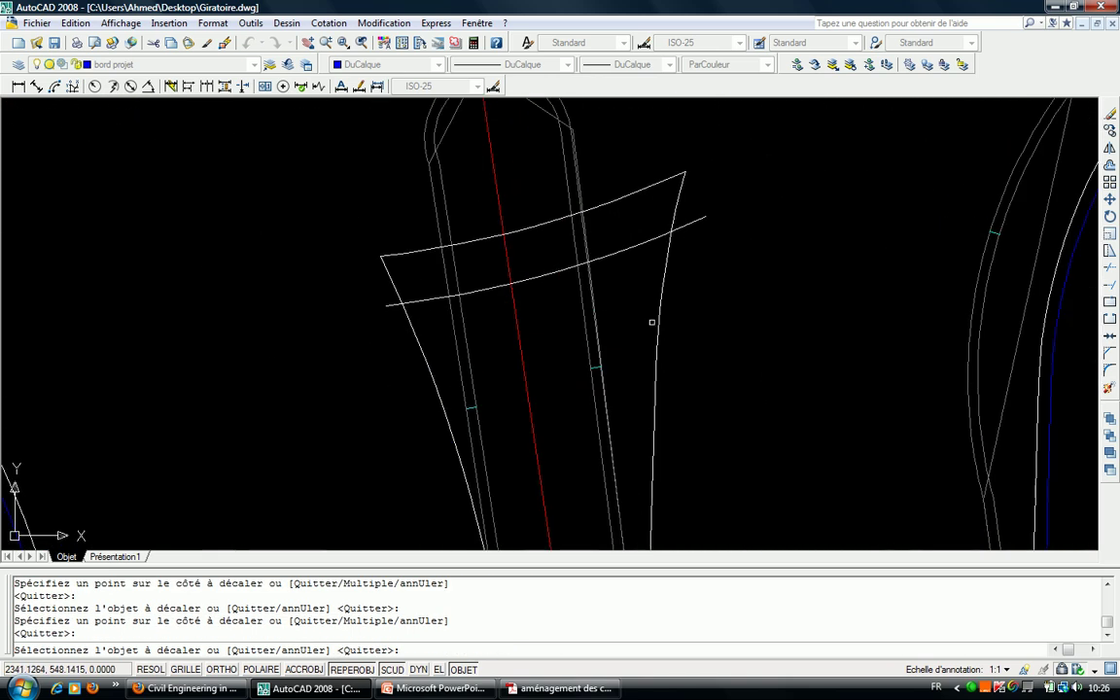
middle_click_drag(651, 322, 638, 149)
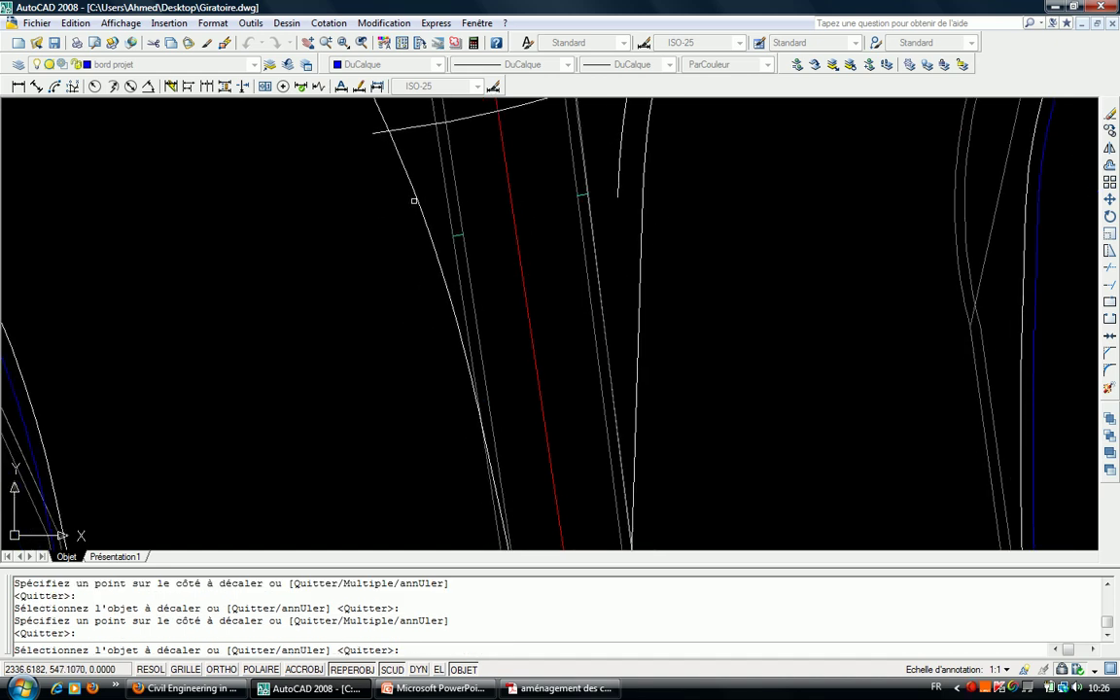
middle_click_drag(414, 201, 531, 191)
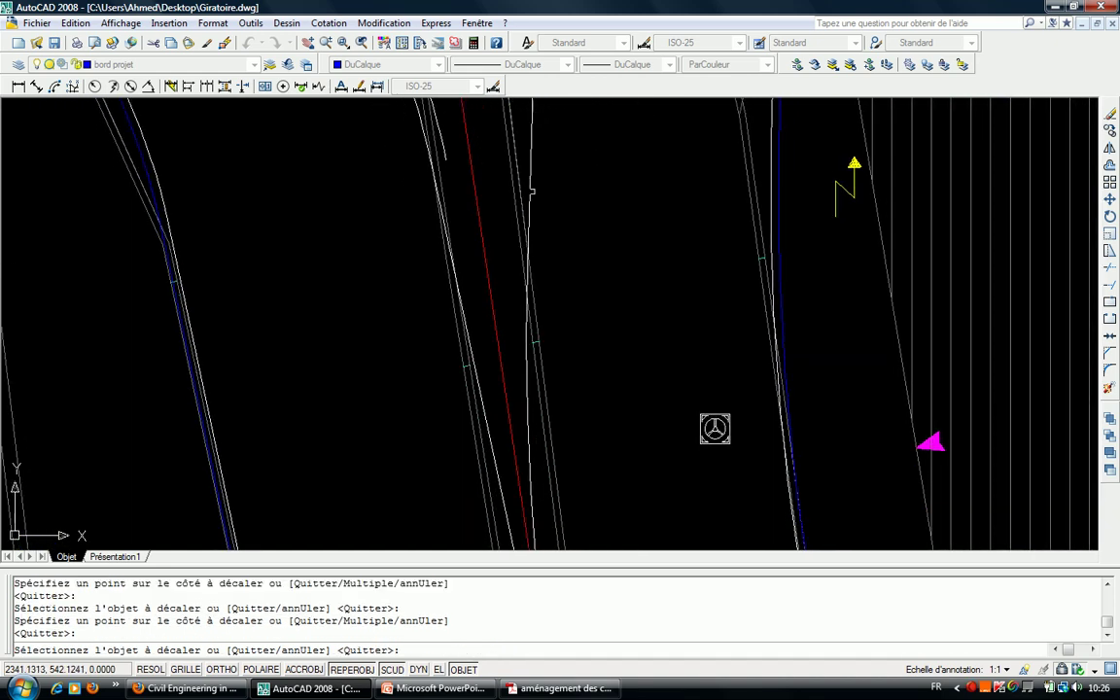
left_click(528, 152)
left_click(522, 151)
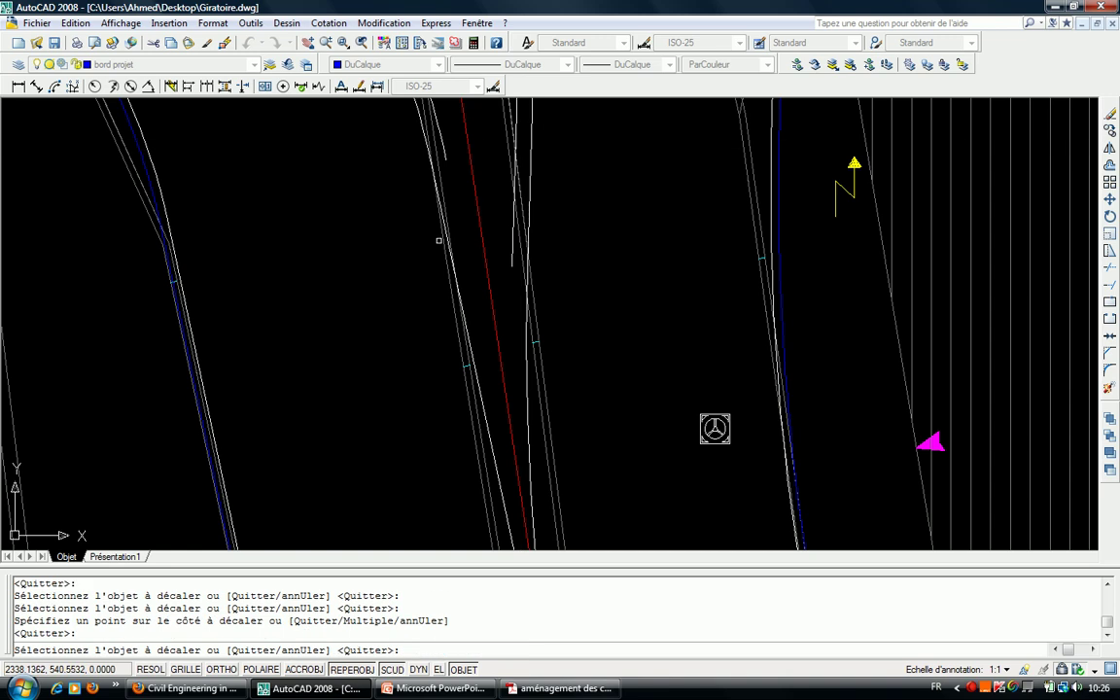
scroll(403, 209, "up", 2)
scroll(403, 209, "up", 1)
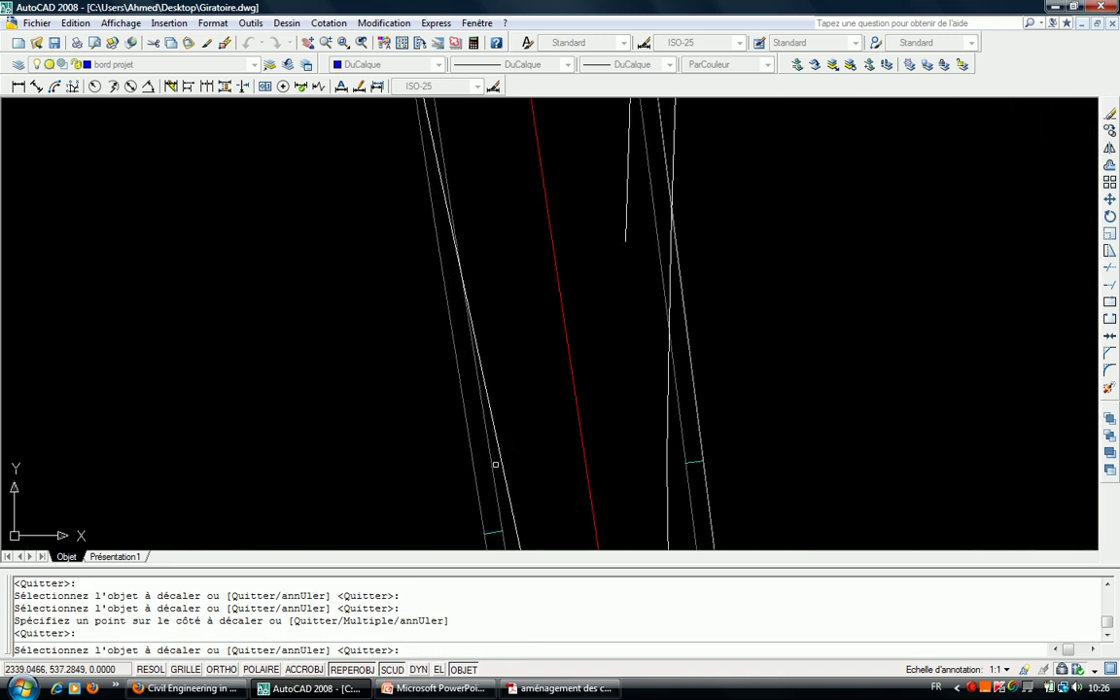
left_click(501, 459)
left_click(515, 408)
scroll(522, 375, "down", 2)
scroll(569, 355, "up", 1)
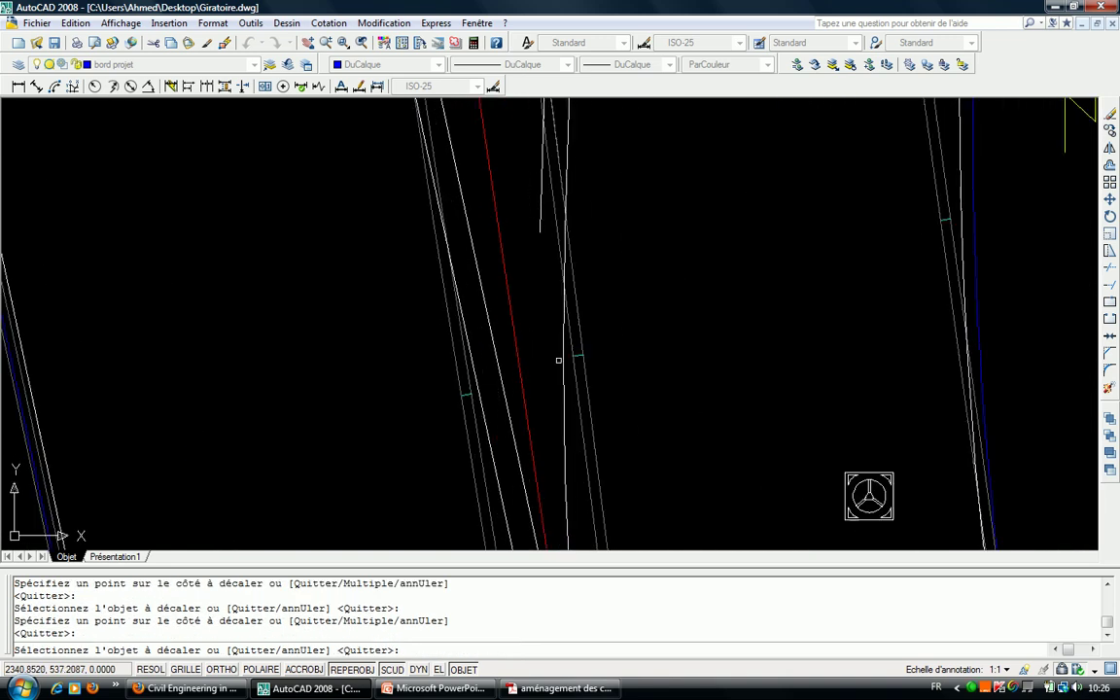
key("Escape")
key("Escape")
key("Escape")
Fillet two island edge lines with rd, then undo the unwanted result with U.
scroll(413, 124, "down", 1)
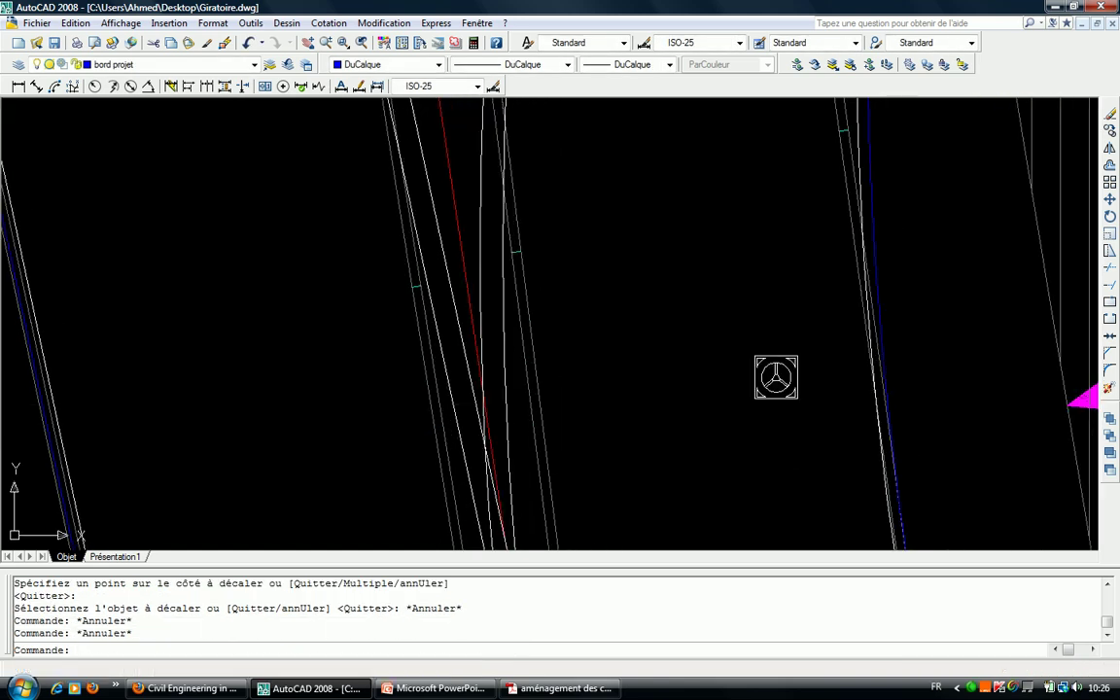
type("rd")
key("Return")
middle_click_drag(464, 323, 435, 99)
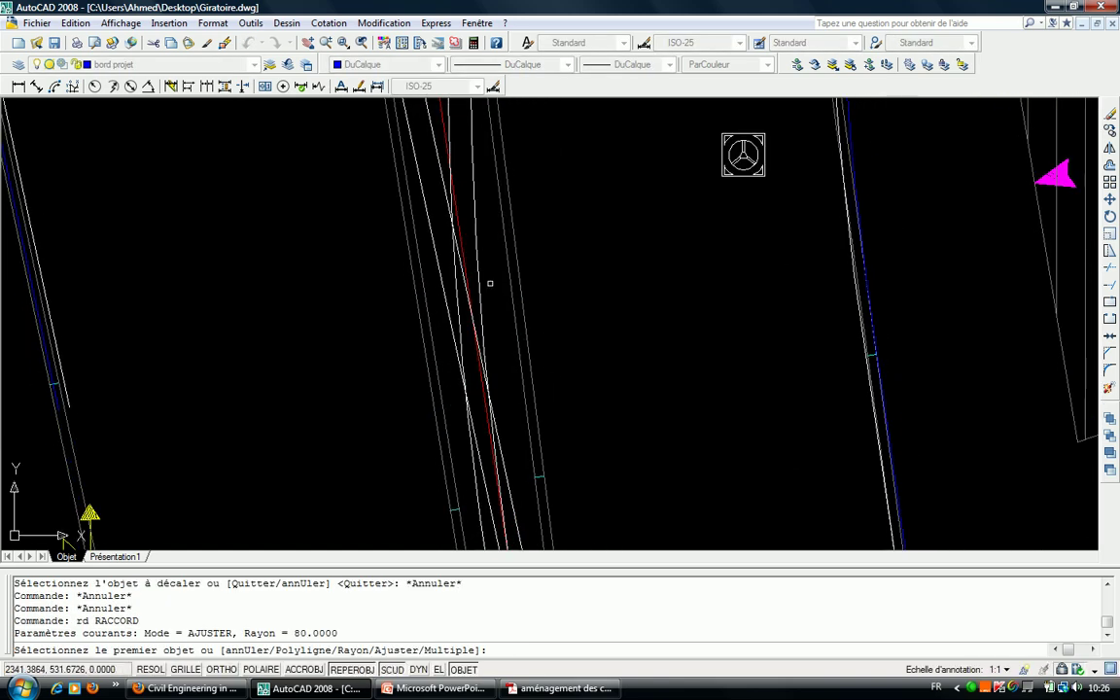
key("Return")
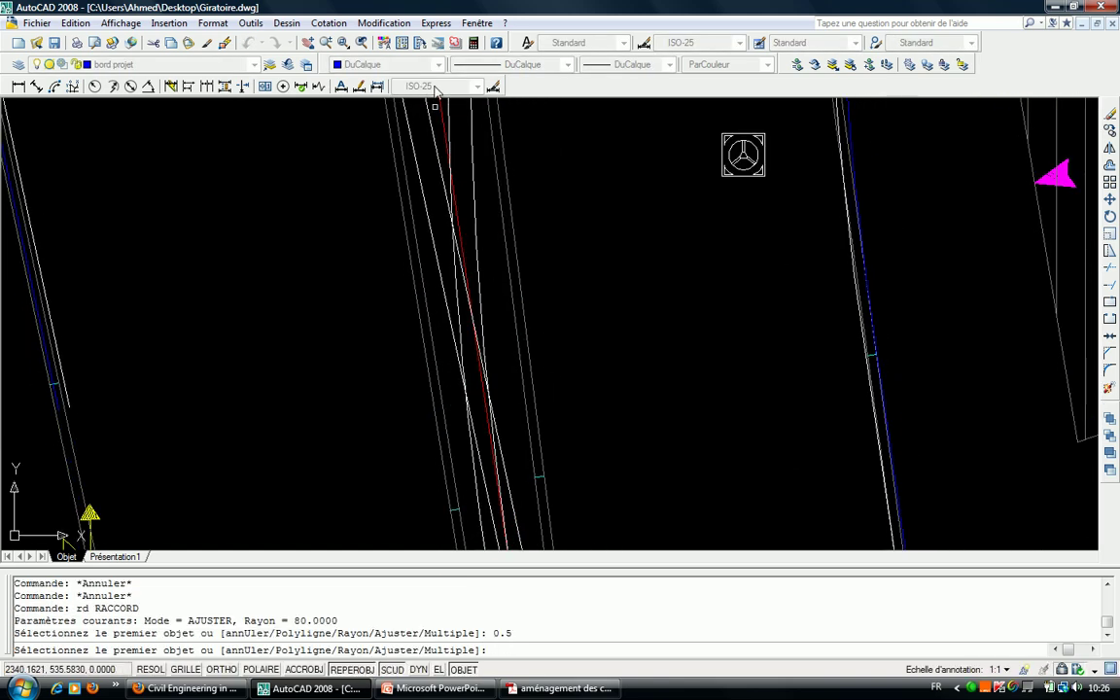
left_click(448, 104)
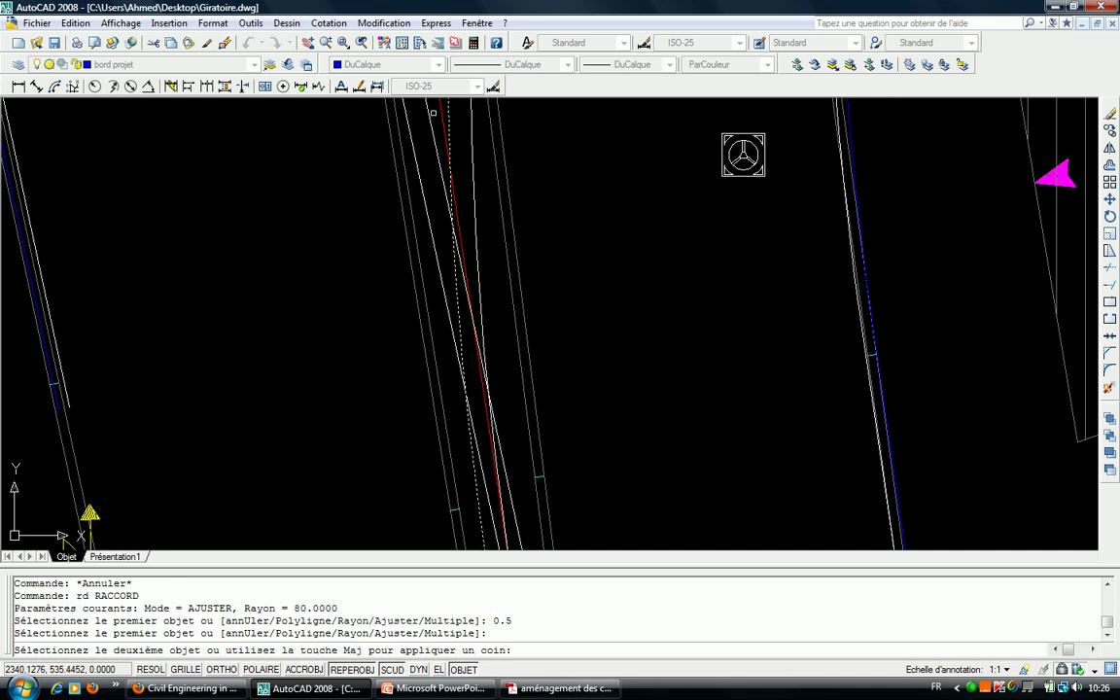
left_click(429, 113)
scroll(562, 150, "down", 5)
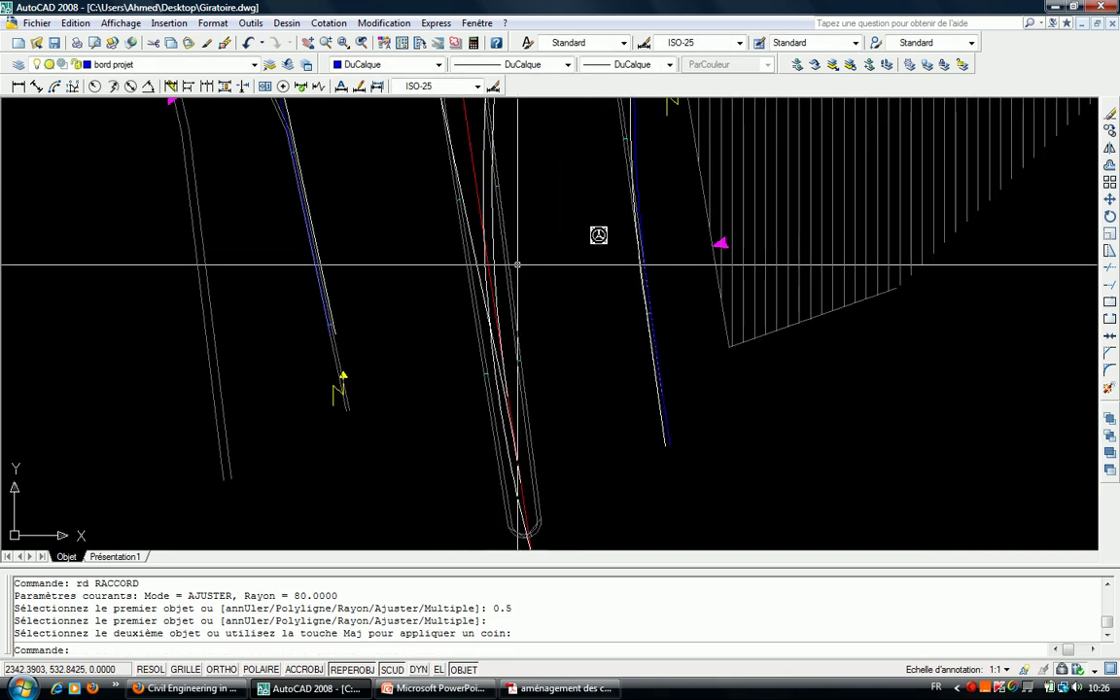
type("u")
key("Return")
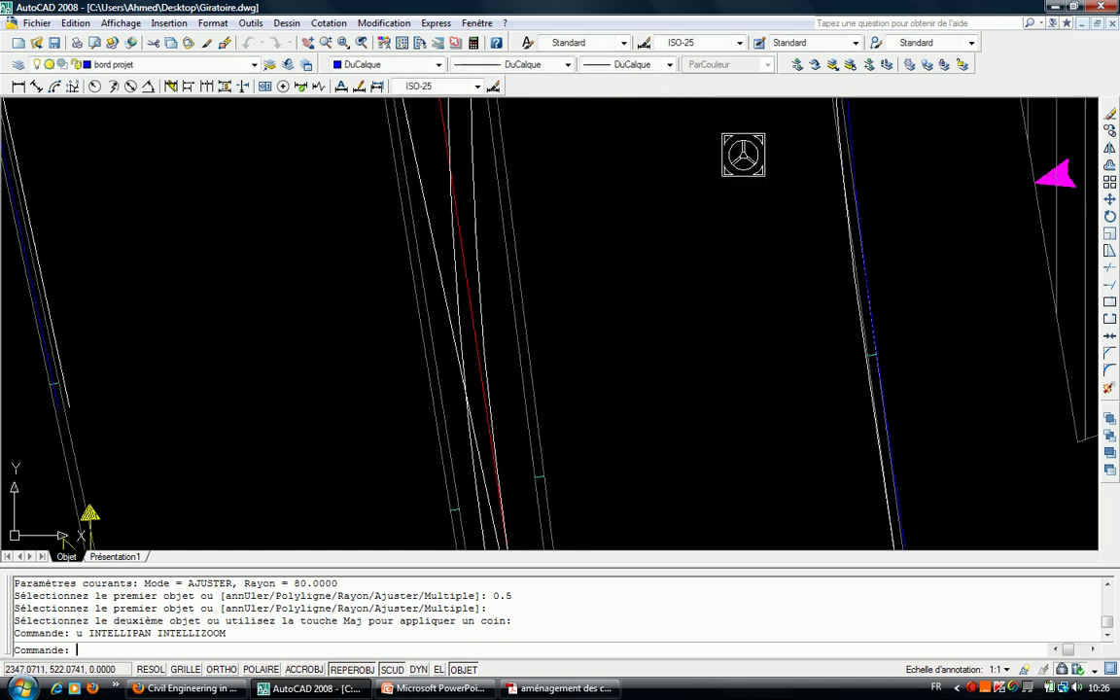
key("Return")
key("Escape")
key("Escape")
key("Escape")
scroll(590, 350, "down", 3)
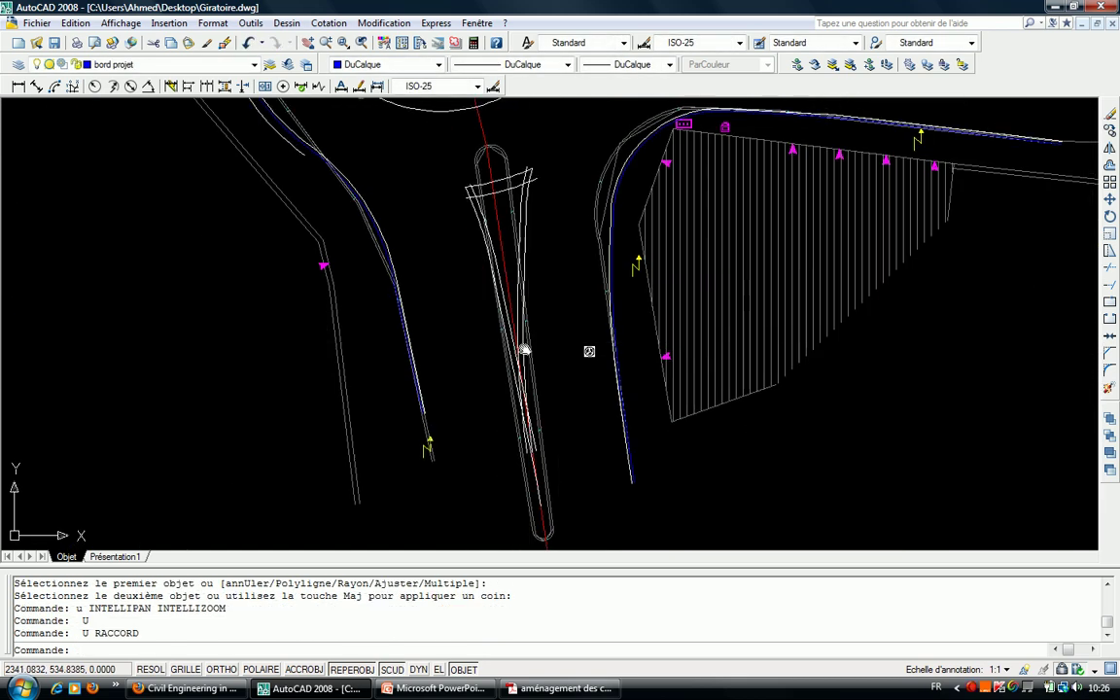
scroll(513, 367, "up", 4)
Set the fillet radius to 0.5 and retry rounding two pairs of island edge lines.
type("d")
key("Return")
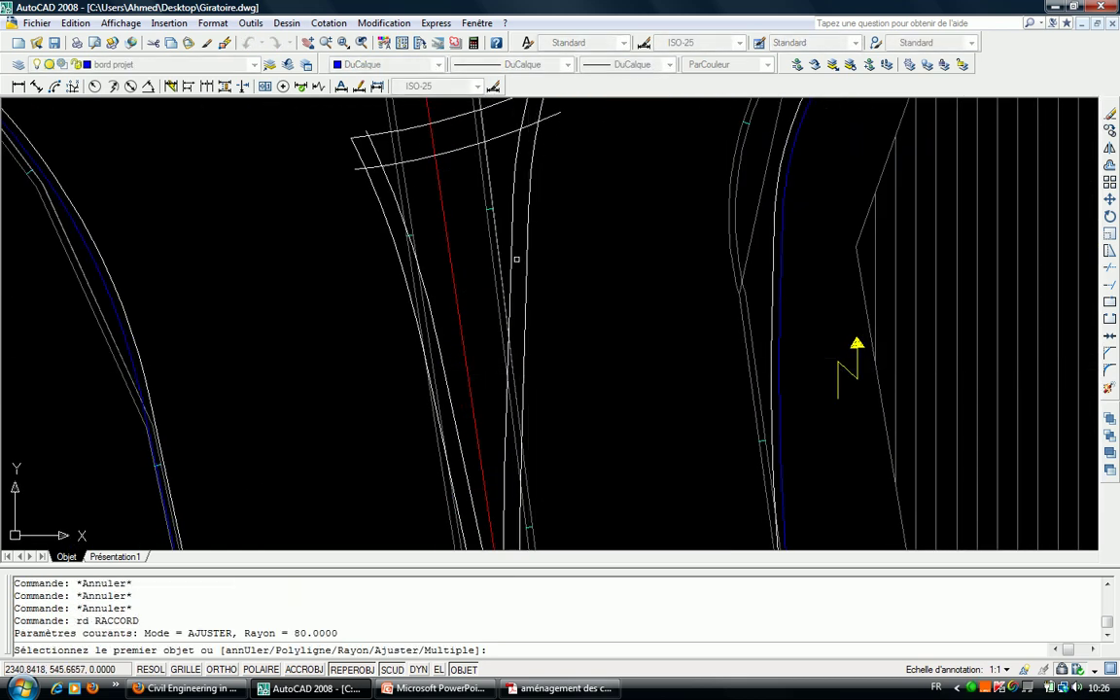
type("r")
key("Return")
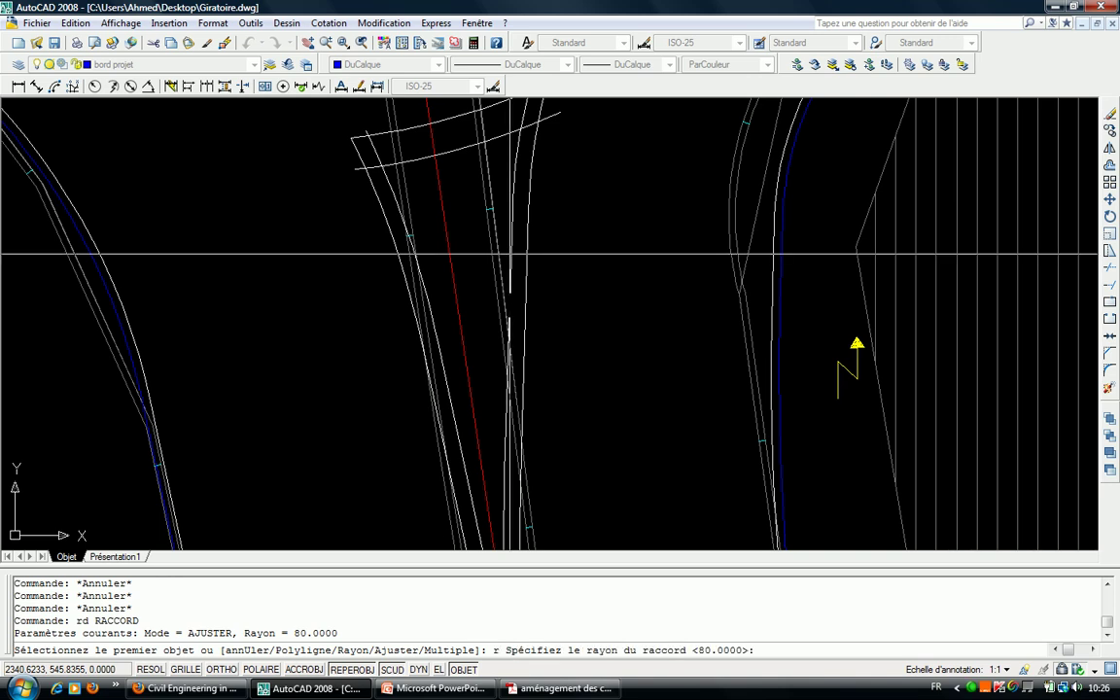
key("Return")
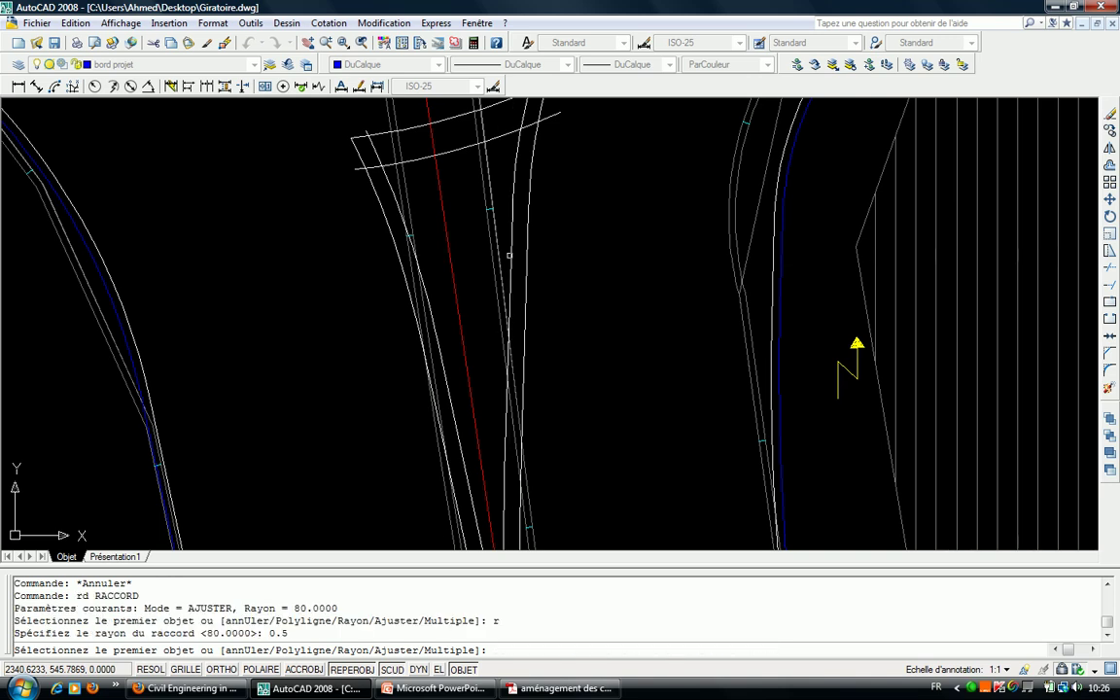
left_click(508, 269)
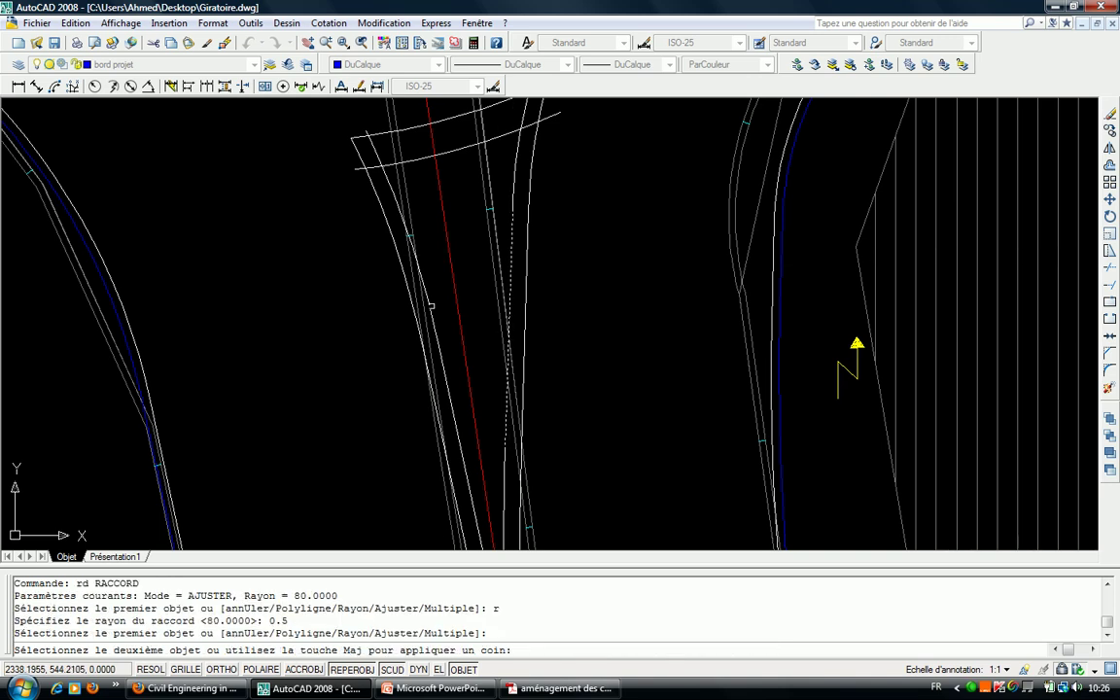
left_click(430, 306)
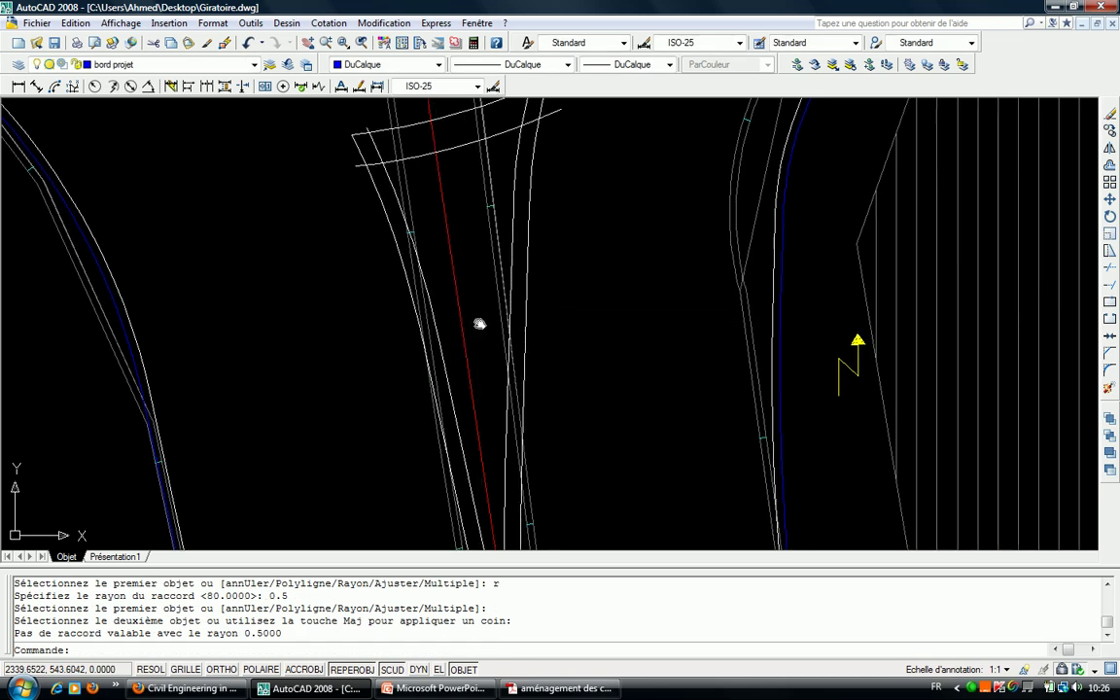
scroll(582, 347, "down", 3)
scroll(725, 336, "up", 5)
key("Escape")
key("Return")
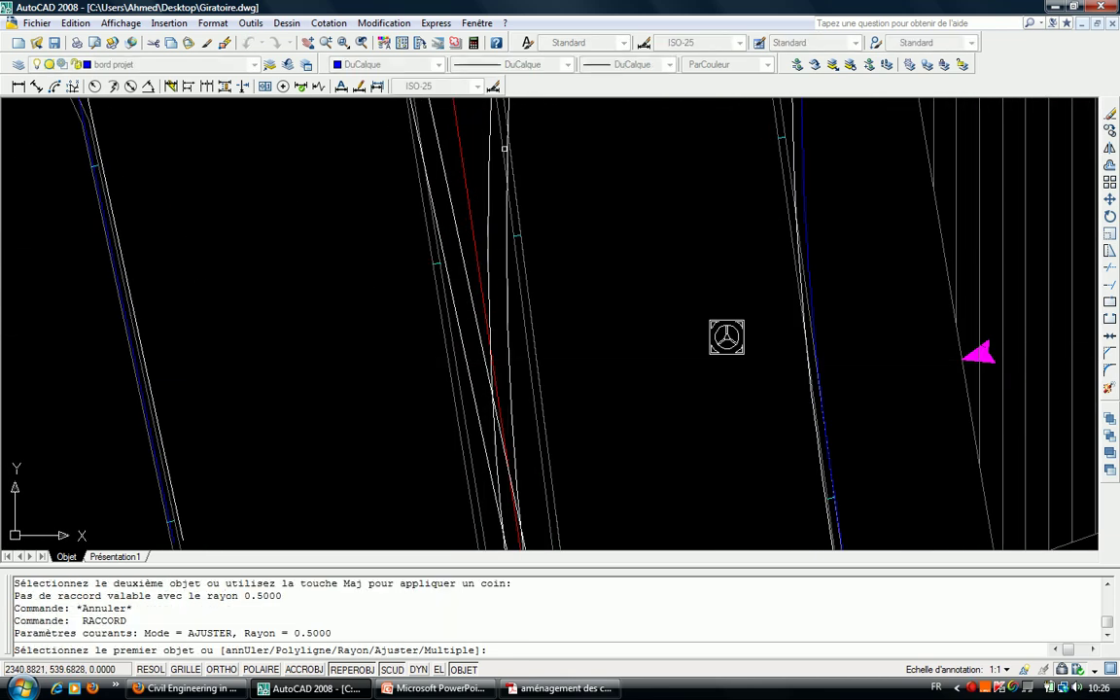
left_click(488, 136)
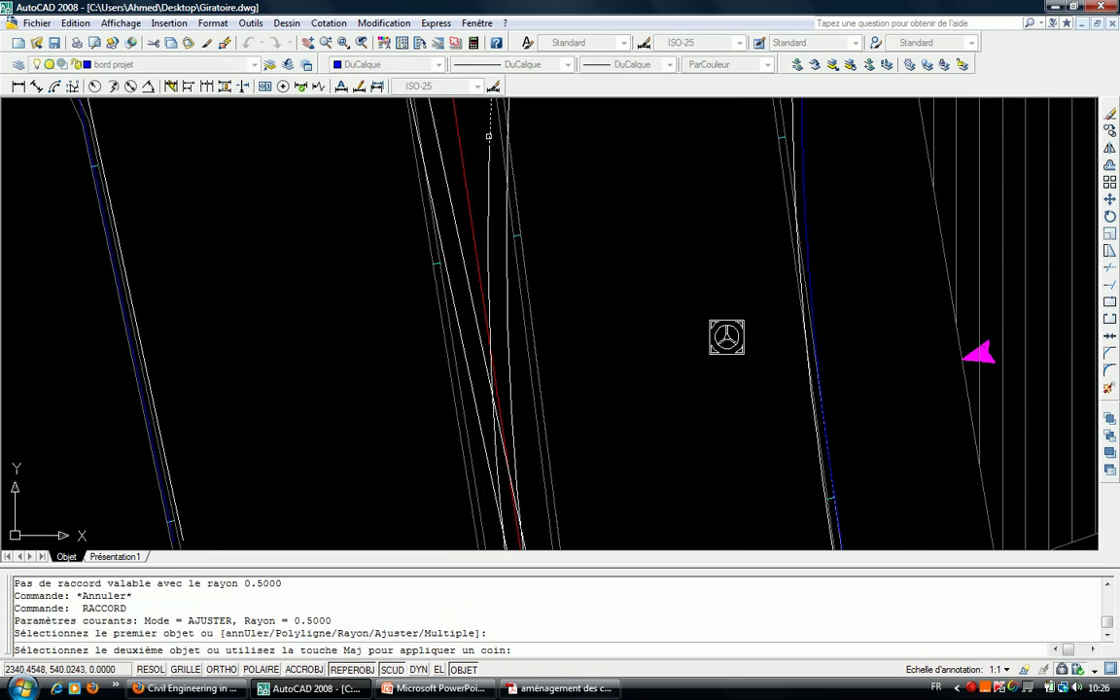
left_click(438, 148)
scroll(486, 214, "up", 3)
key("Escape")
Cancel a mistyped command, then abandon a trim that used the new fillet arc as cutting edge.
type("a")
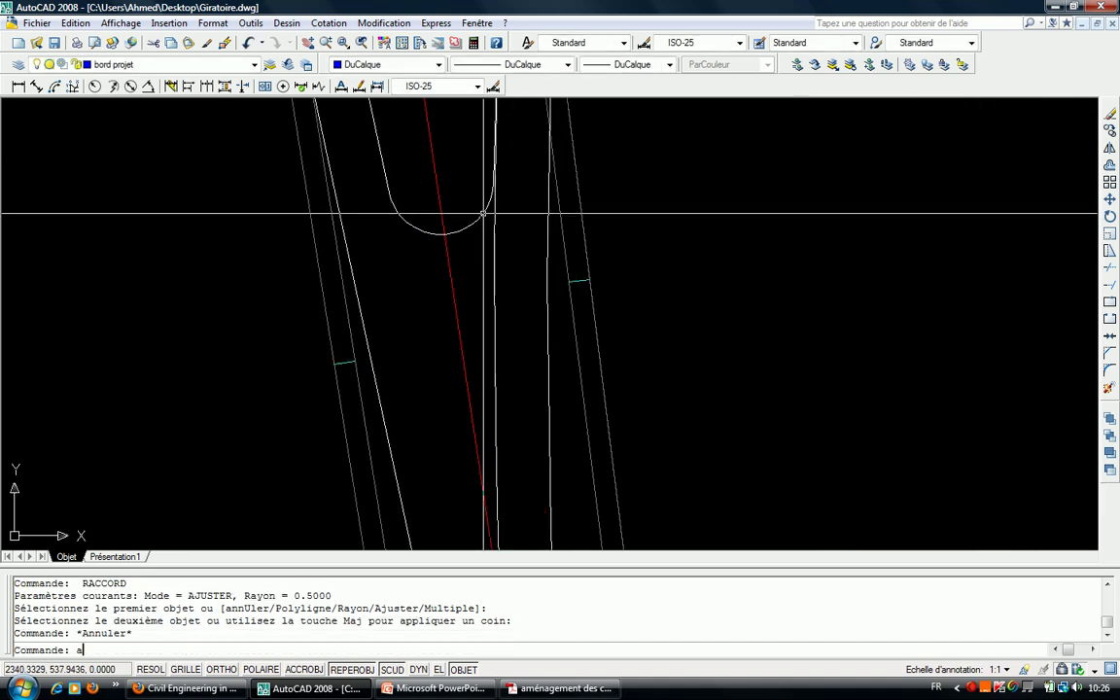
key("Escape")
type("j")
key("Return")
left_click(476, 221)
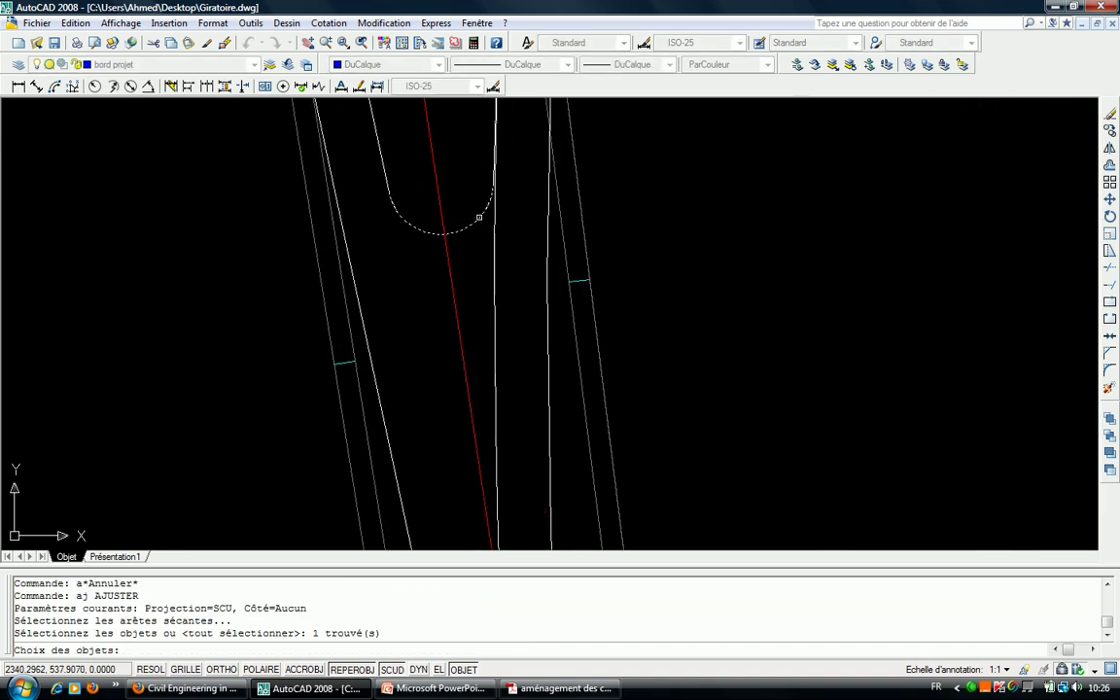
key("Return")
left_click(513, 231)
key("Escape")
Window-select the stray line near the island end and delete it.
left_click(500, 251)
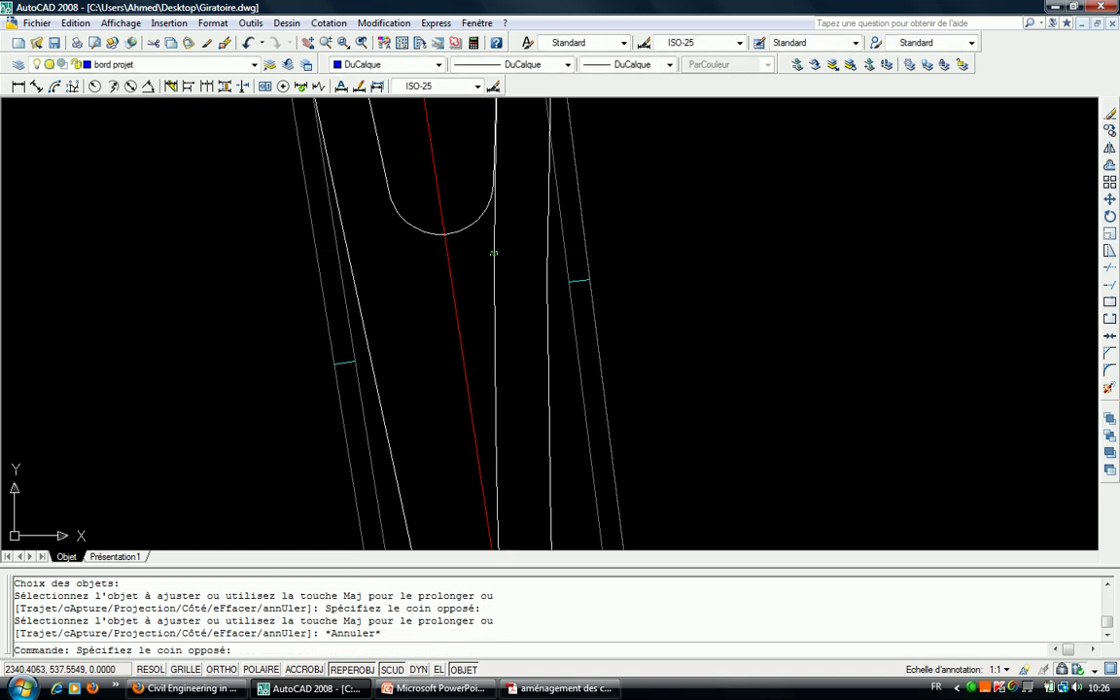
left_click(592, 305)
scroll(578, 331, "down", 2)
scroll(574, 336, "up", 1)
key("Delete")
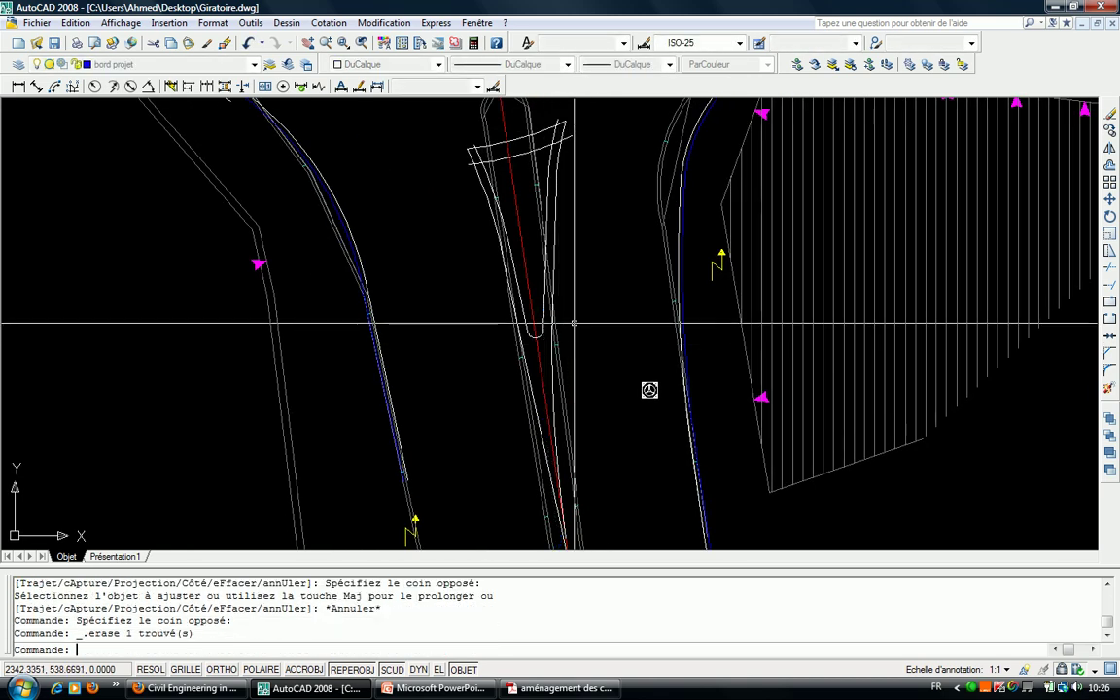
scroll(589, 328, "up", 1)
scroll(535, 181, "up", 1)
Round the first island corner with the RACCORD (rd) fillet at radius 0.5.
key("Escape")
key("Escape")
type("rd")
key("Return")
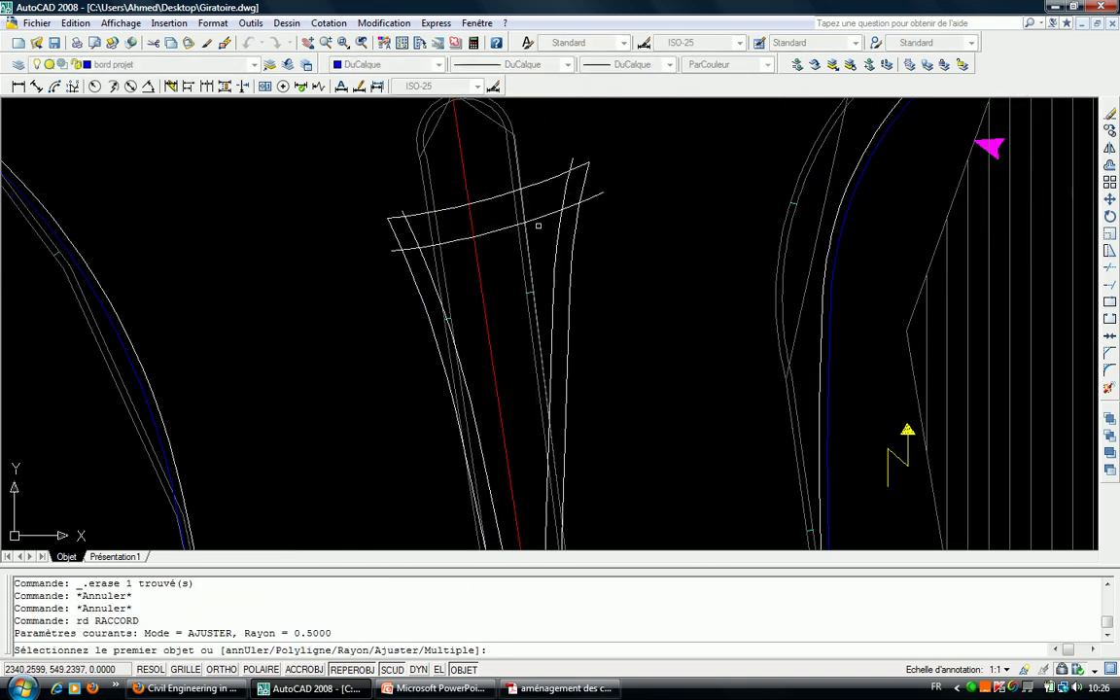
left_click(540, 219)
left_click(556, 239)
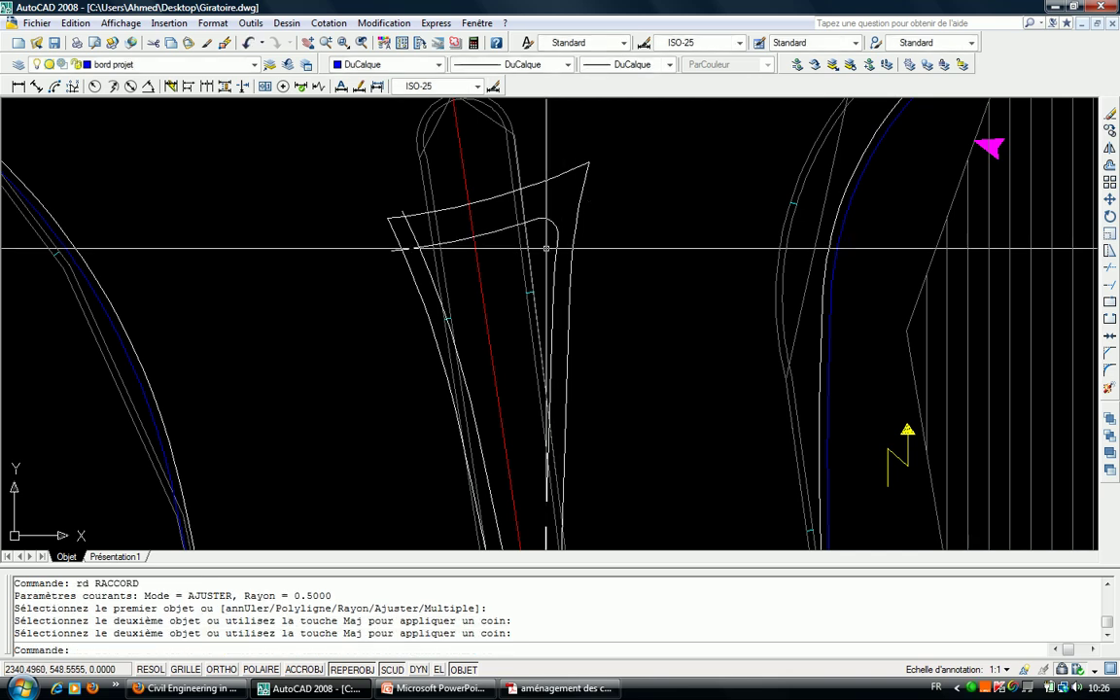
Fillet the next corner between the lower arc and the side line.
key("Return")
left_click(450, 243)
scroll(397, 268, "up", 3)
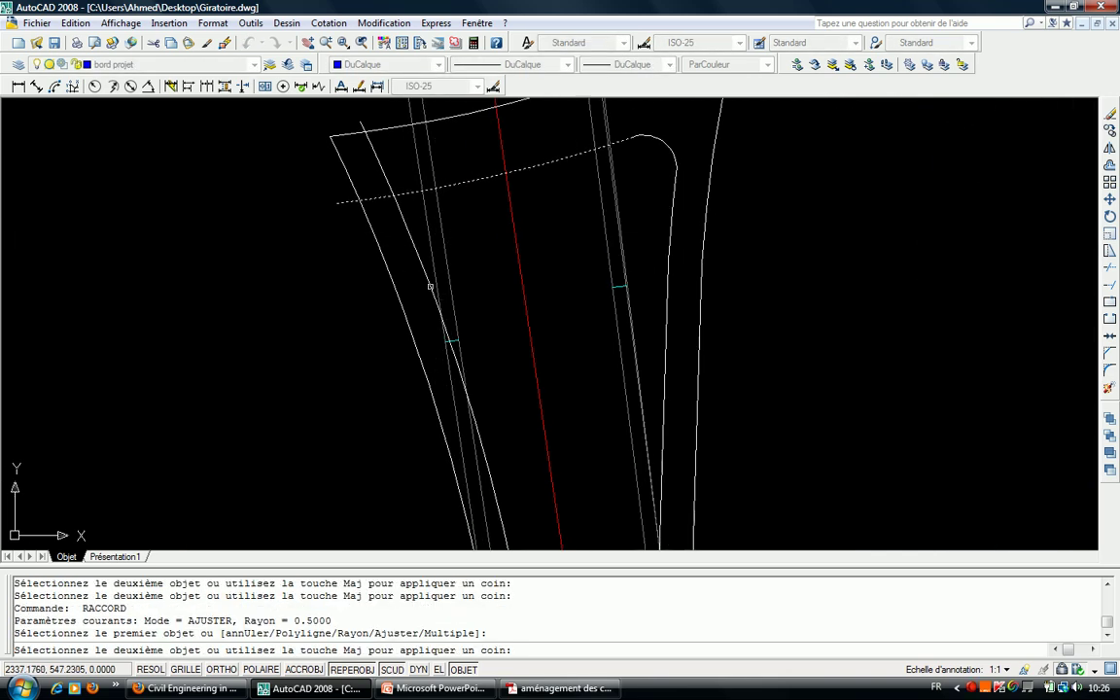
left_click(427, 280)
scroll(427, 280, "down", 2)
scroll(486, 311, "down", 2)
scroll(545, 331, "down", 2)
scroll(587, 330, "down", 1)
scroll(453, 389, "up", 3)
Fillet the following island corner by picking its two edges.
key("Escape")
key("Return")
left_click(443, 358)
left_click(392, 420)
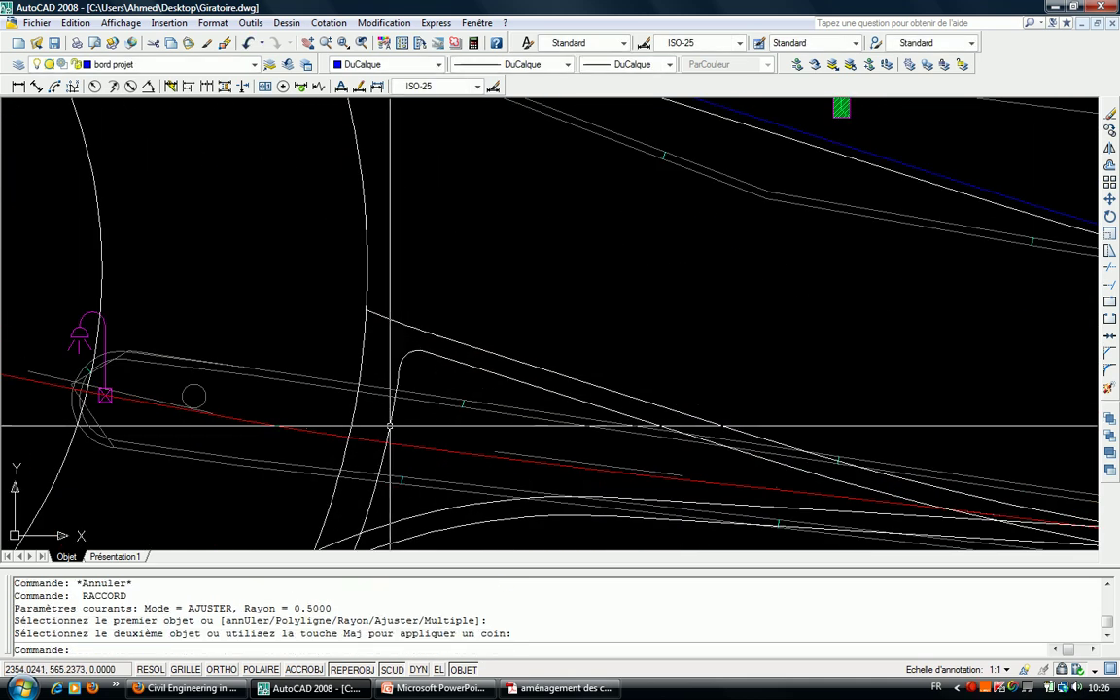
middle_click_drag(393, 420, 401, 266)
Pan along the island toward its tip, abandoning a few fillet picks on the way.
key("Escape")
key("Return")
left_click(375, 361)
key("Escape")
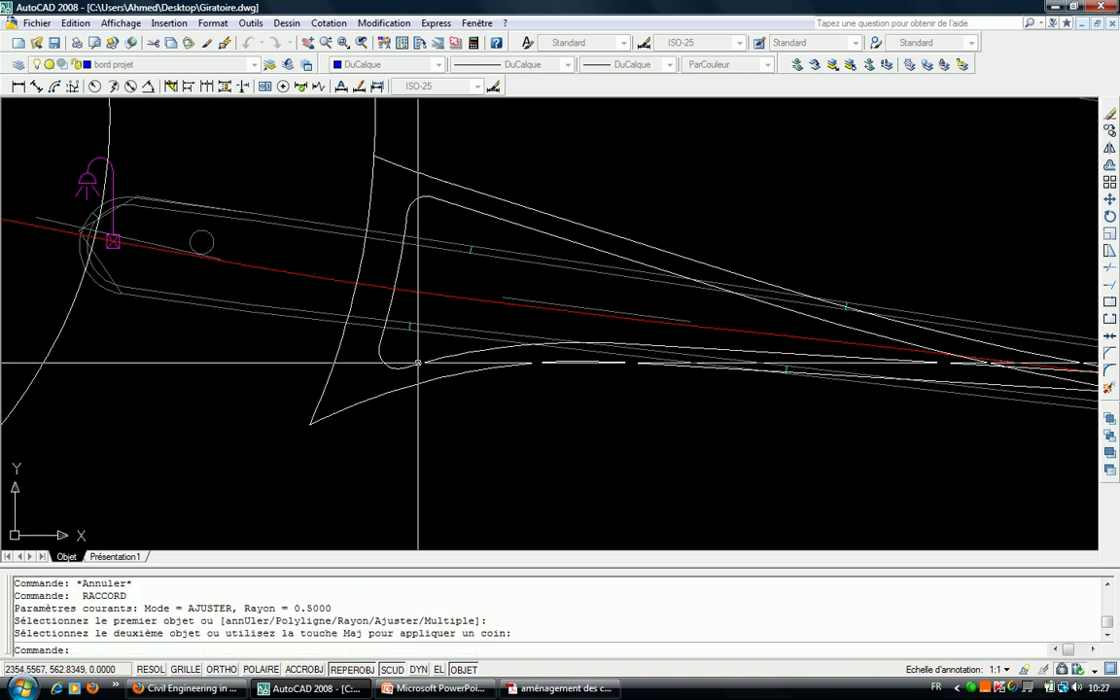
middle_click_drag(681, 334, 468, 310)
key("Return")
left_click(623, 306)
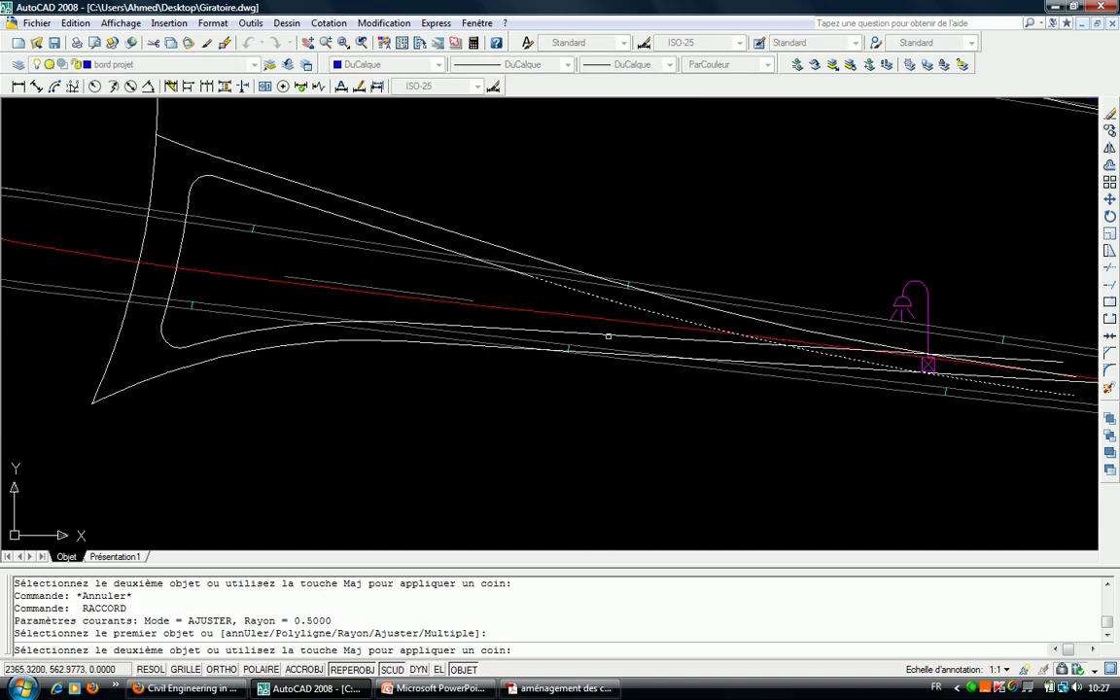
key("Escape")
middle_click_drag(607, 336, 774, 326)
Zoom in on the island's left line, trying fillet picks there before cancelling.
scroll(577, 288, "down", 3)
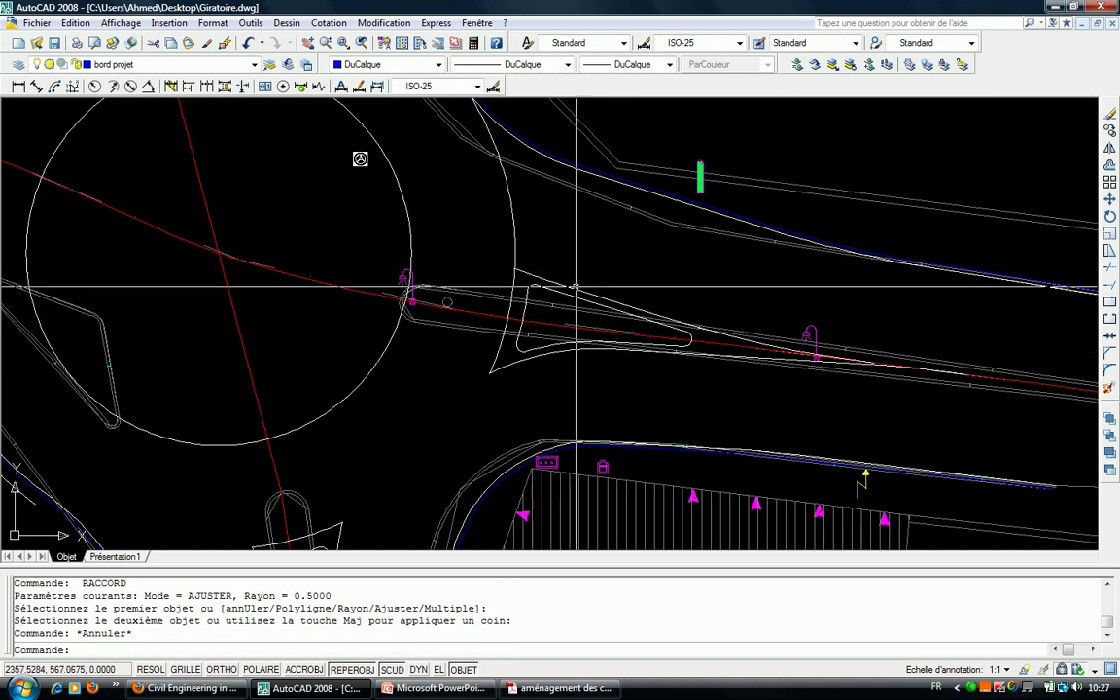
scroll(576, 288, "down", 3)
scroll(512, 260, "up", 1)
scroll(430, 243, "up", 3)
scroll(450, 263, "up", 2)
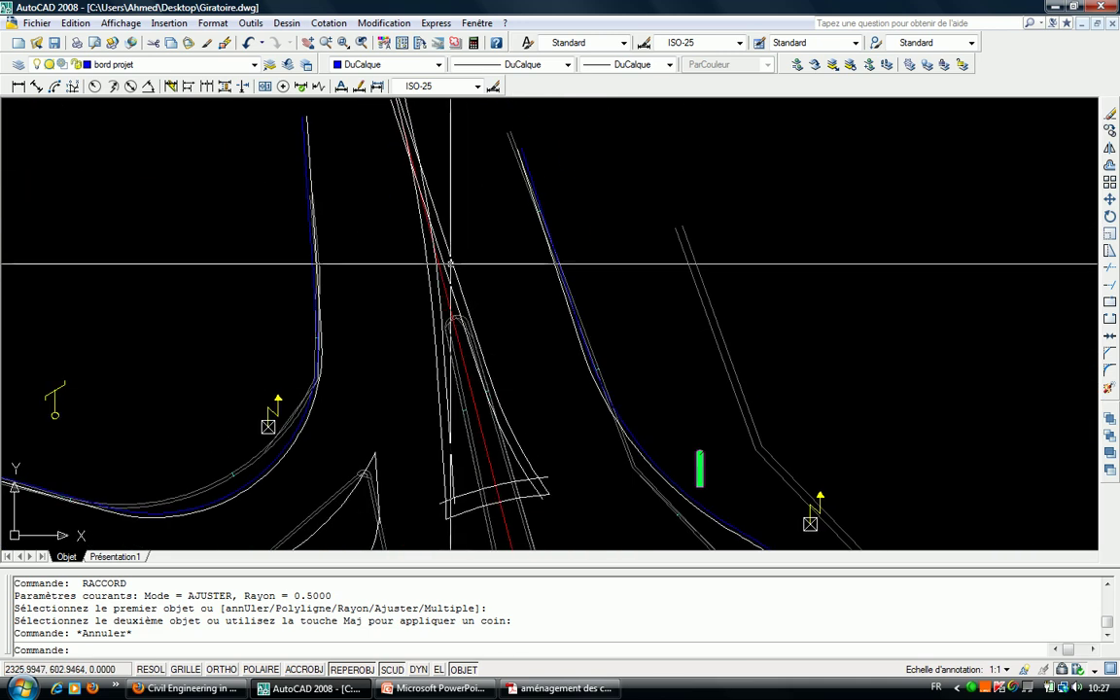
key("Escape")
key("Return")
scroll(450, 262, "up", 2)
left_click(469, 330)
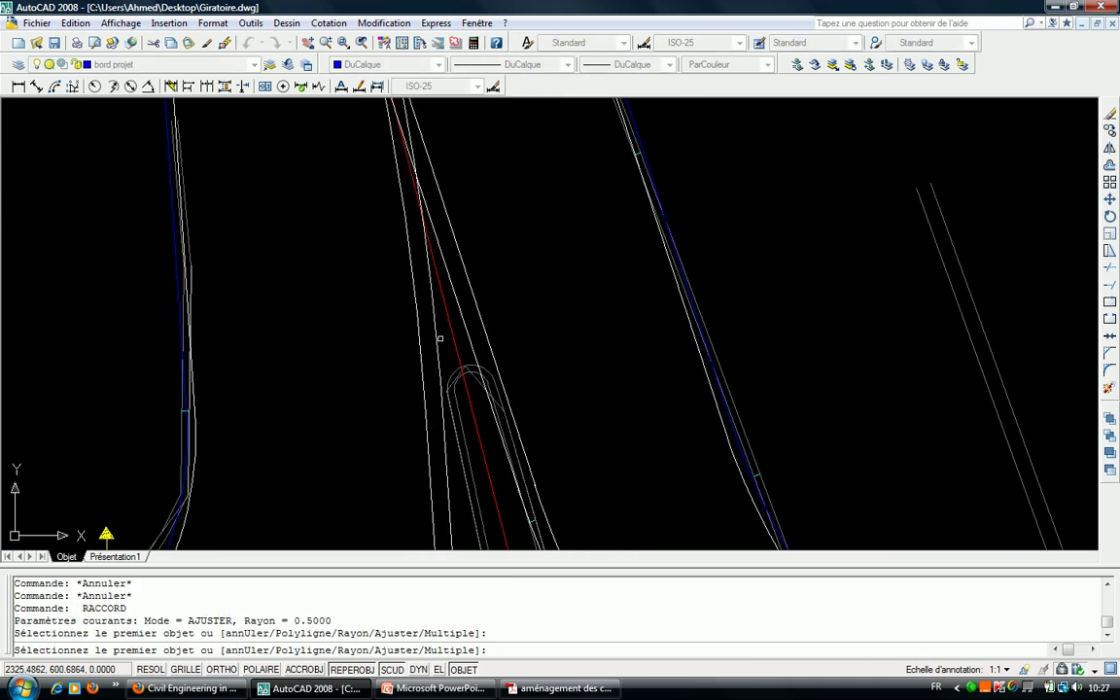
left_click(438, 339)
key("Escape")
scroll(467, 291, "down", 2)
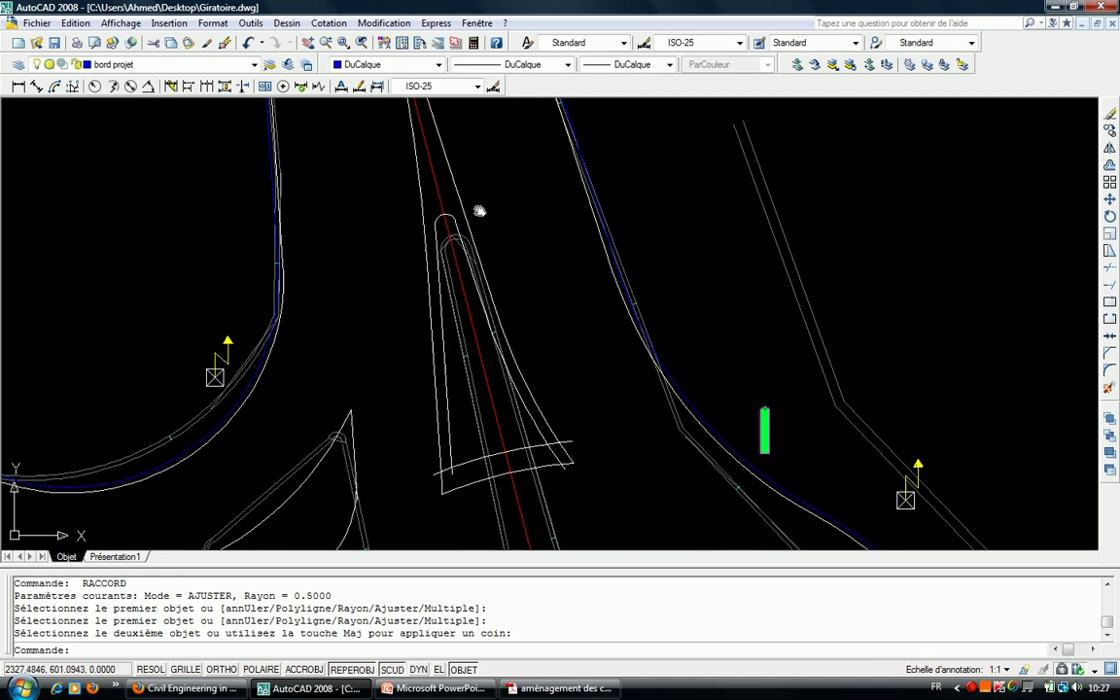
scroll(480, 213, "up", 2)
scroll(497, 334, "up", 1)
key("Return")
Fillet the corner between the diagonal line and the lower curve.
left_click(497, 334)
left_click(436, 421)
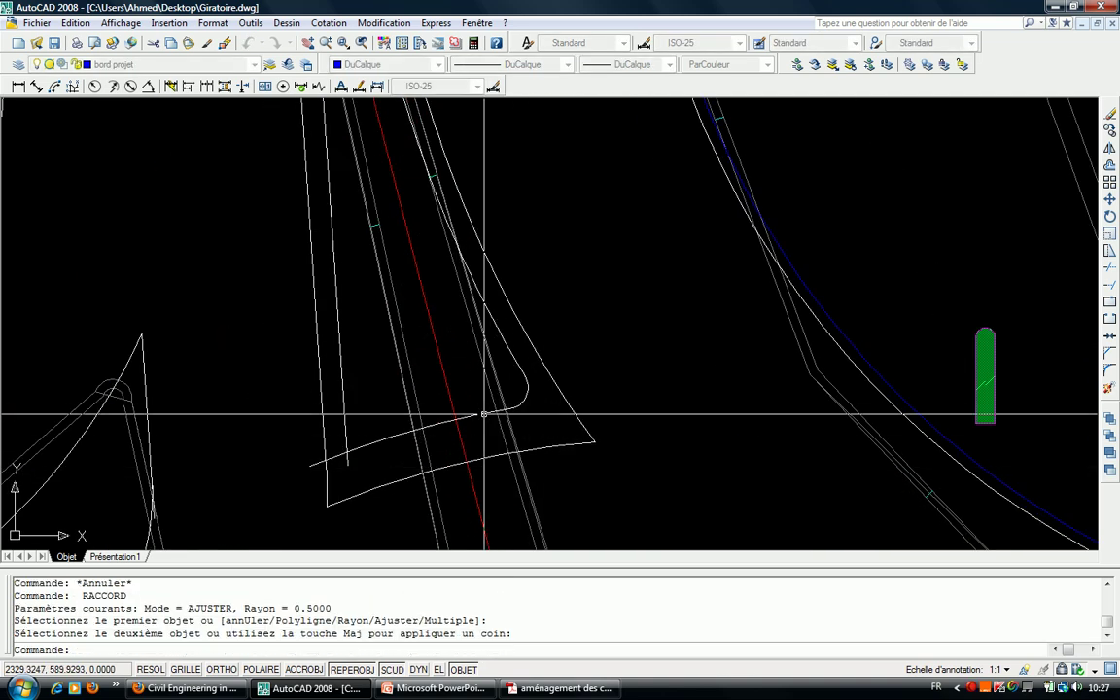
key("Return")
left_click(435, 424)
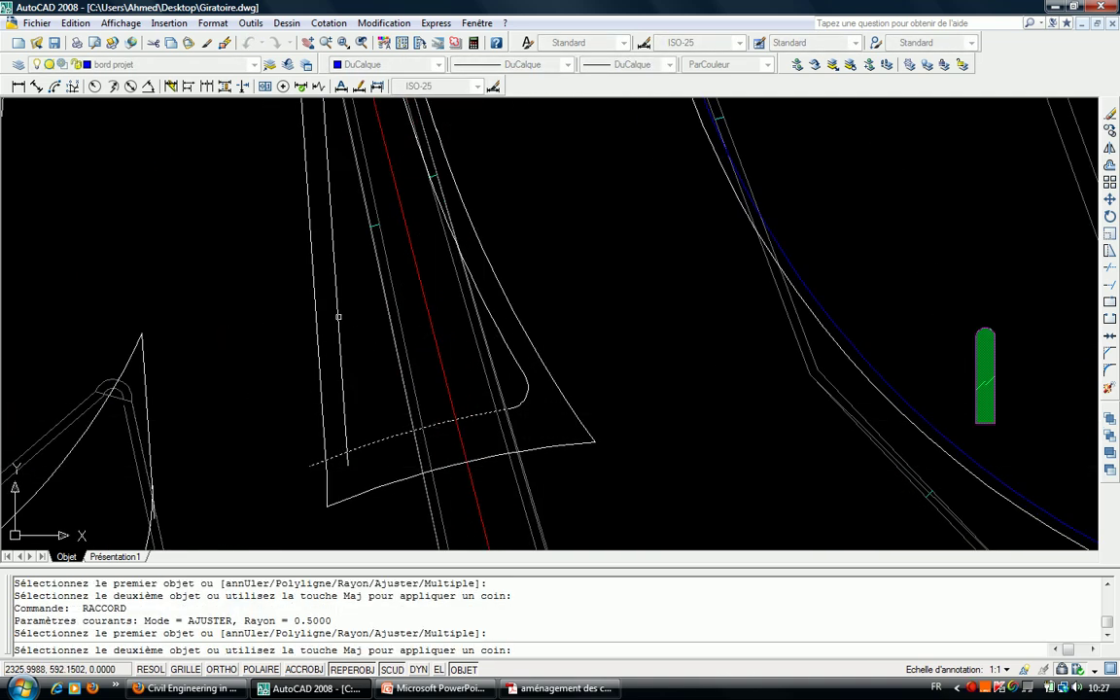
key("Escape")
scroll(350, 263, "down", 2)
scroll(338, 237, "up", 2)
Fillet the island corner between the upper line and the arc.
key("Return")
left_click(395, 192)
left_click(459, 355)
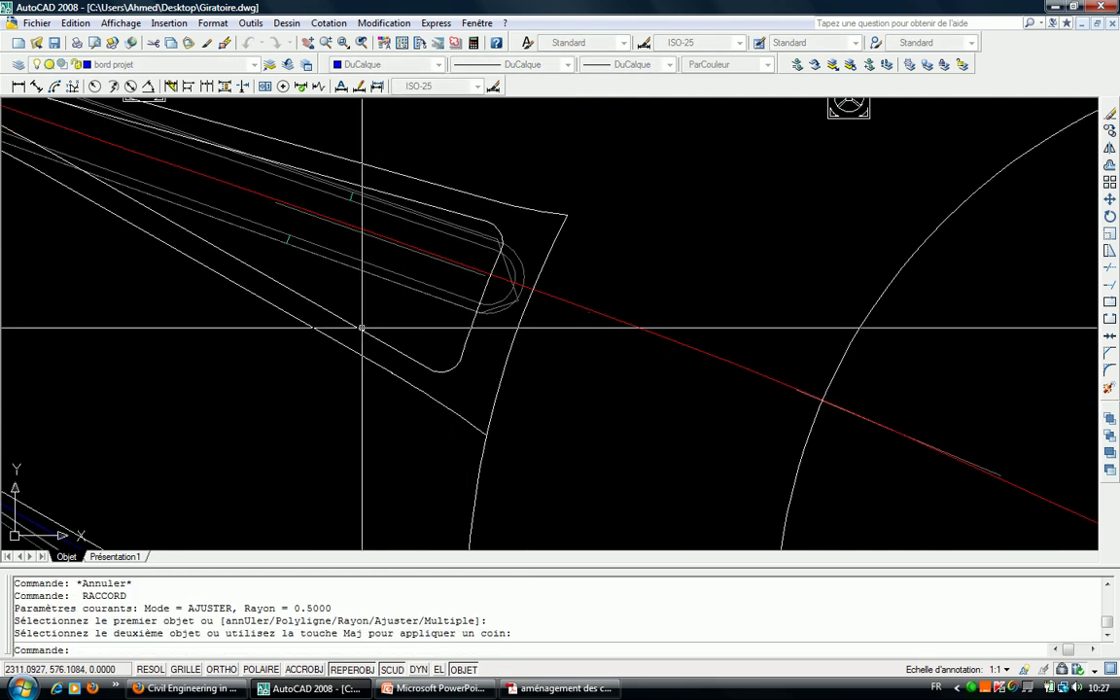
scroll(362, 328, "down", 2)
scroll(389, 330, "up", 1)
Start one more fillet on an island line, then cancel it.
key("Escape")
key("Return")
scroll(393, 270, "up", 2)
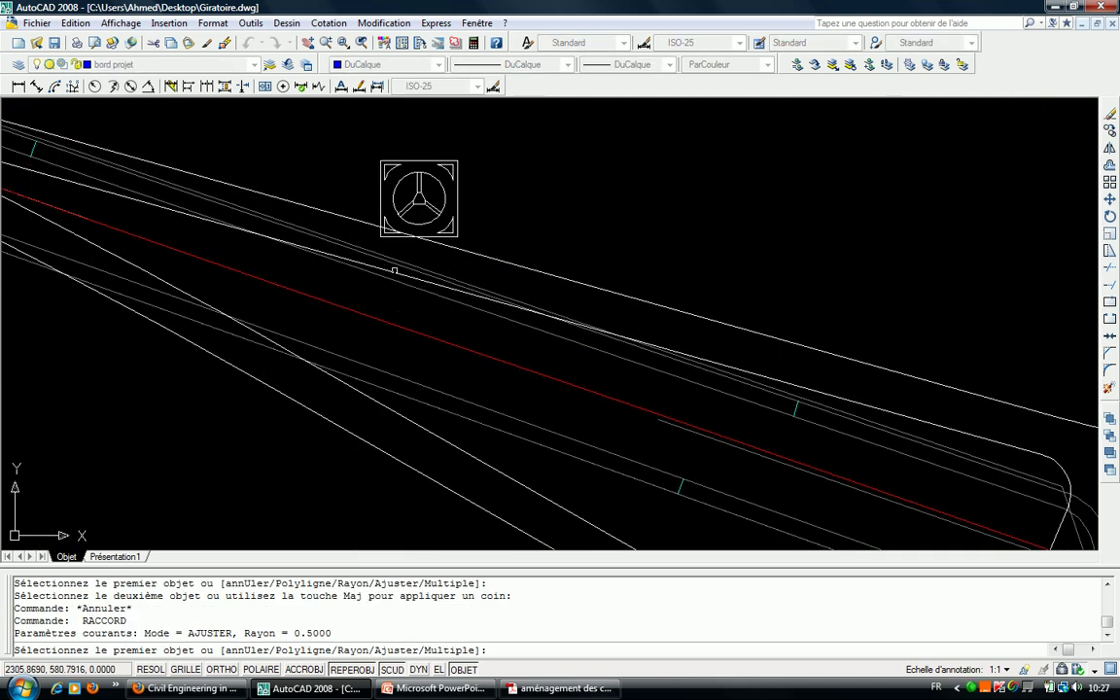
left_click(395, 272)
key("Escape")
key("Escape")
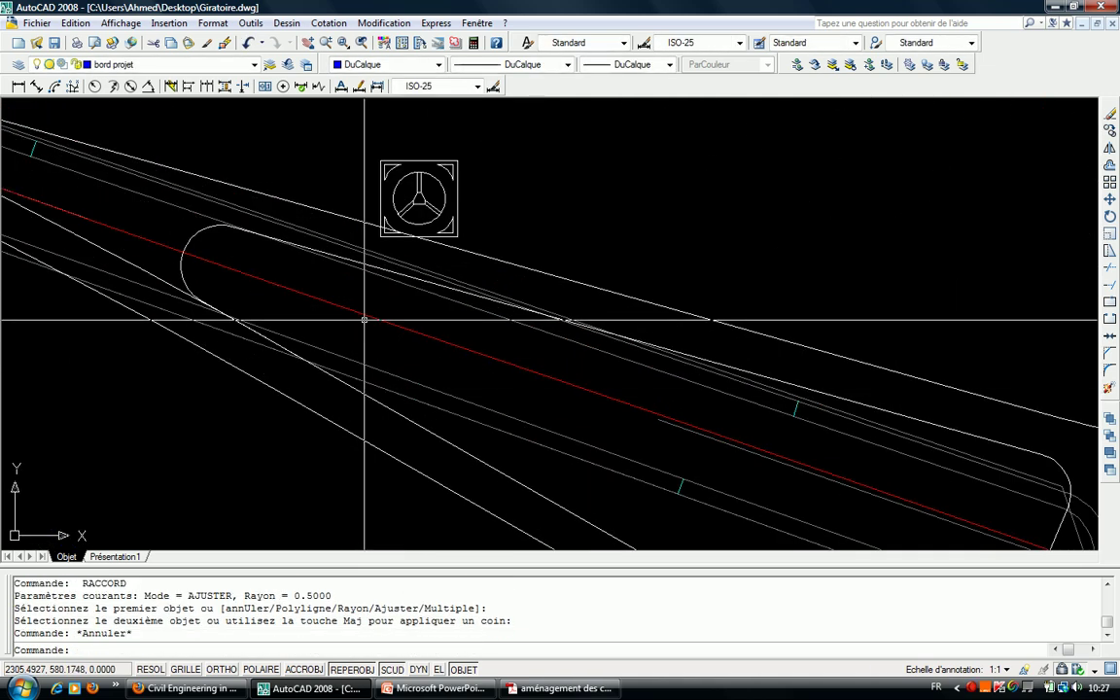
scroll(218, 297, "up", 1)
Erase the leftover line and recentre the view on the roundabout.
left_click(476, 246)
left_click(399, 257)
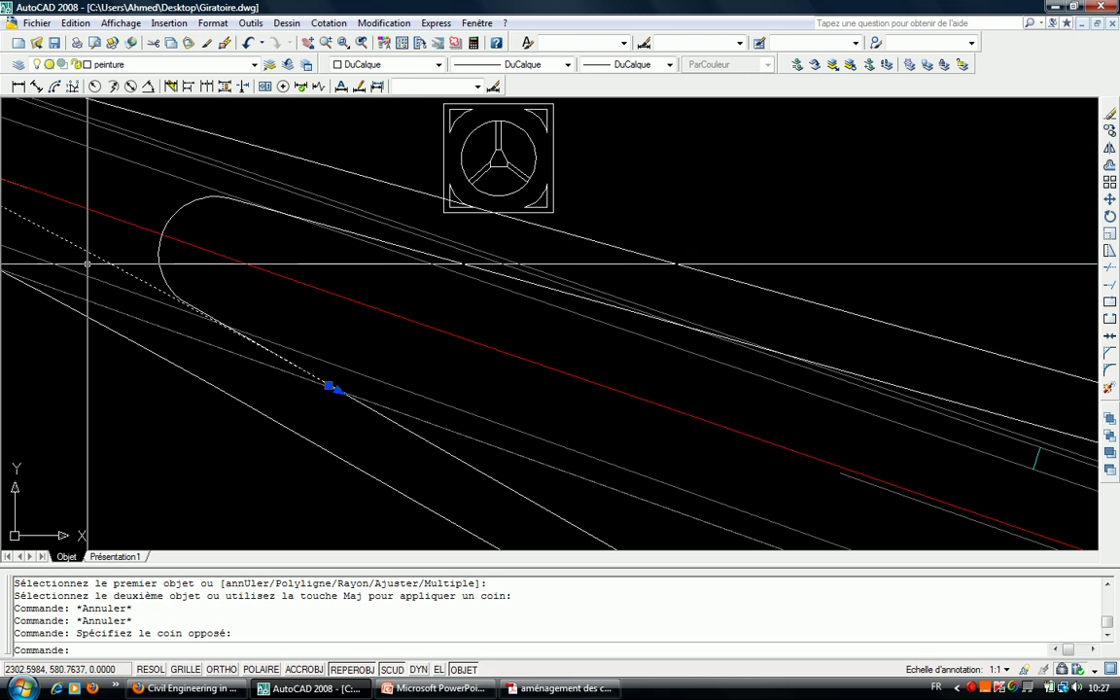
key("Delete")
scroll(389, 350, "down", 3)
middle_click_drag(389, 350, 289, 173)
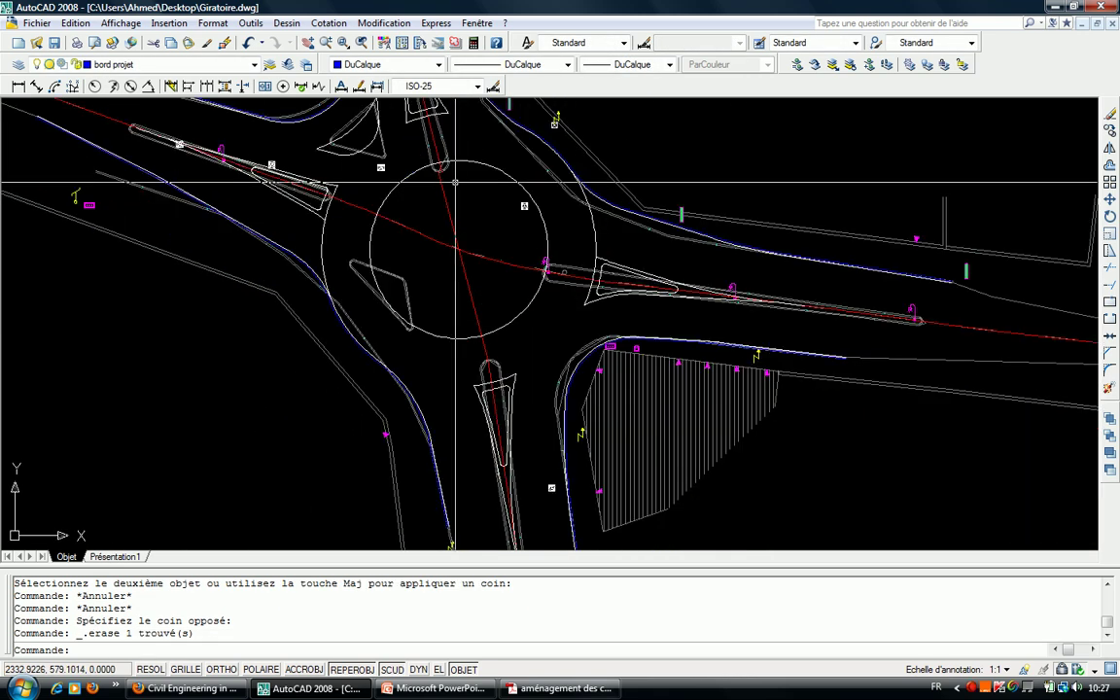
Start Match Properties with the blue 'bord projet' road edge as the source.
left_click(205, 44)
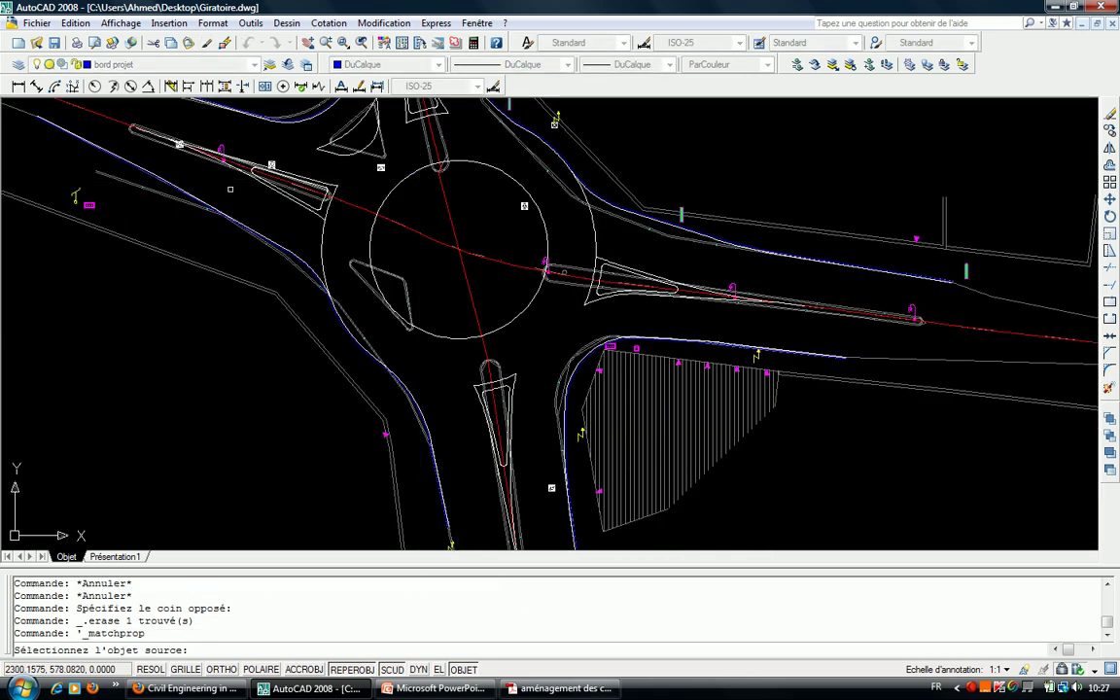
scroll(231, 188, "up", 5)
scroll(375, 338, "up", 3)
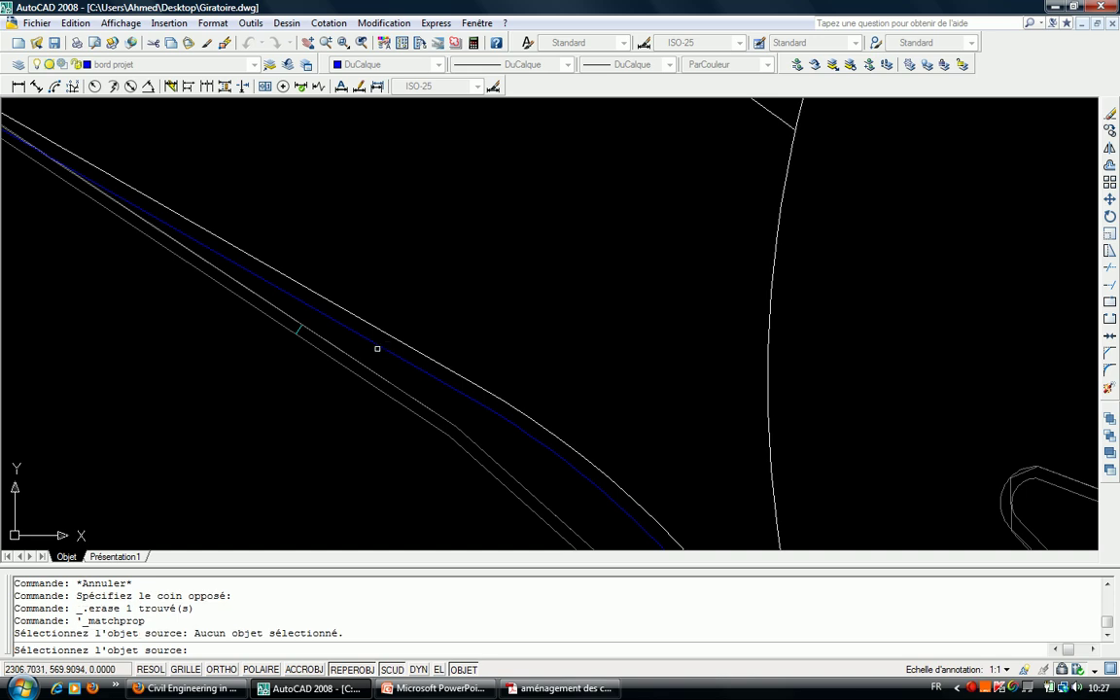
left_click(377, 348)
scroll(292, 321, "down", 4)
scroll(539, 250, "up", 3)
scroll(540, 250, "up", 2)
Window-select the island's end and adjacent edges to turn them blue.
left_click(539, 250)
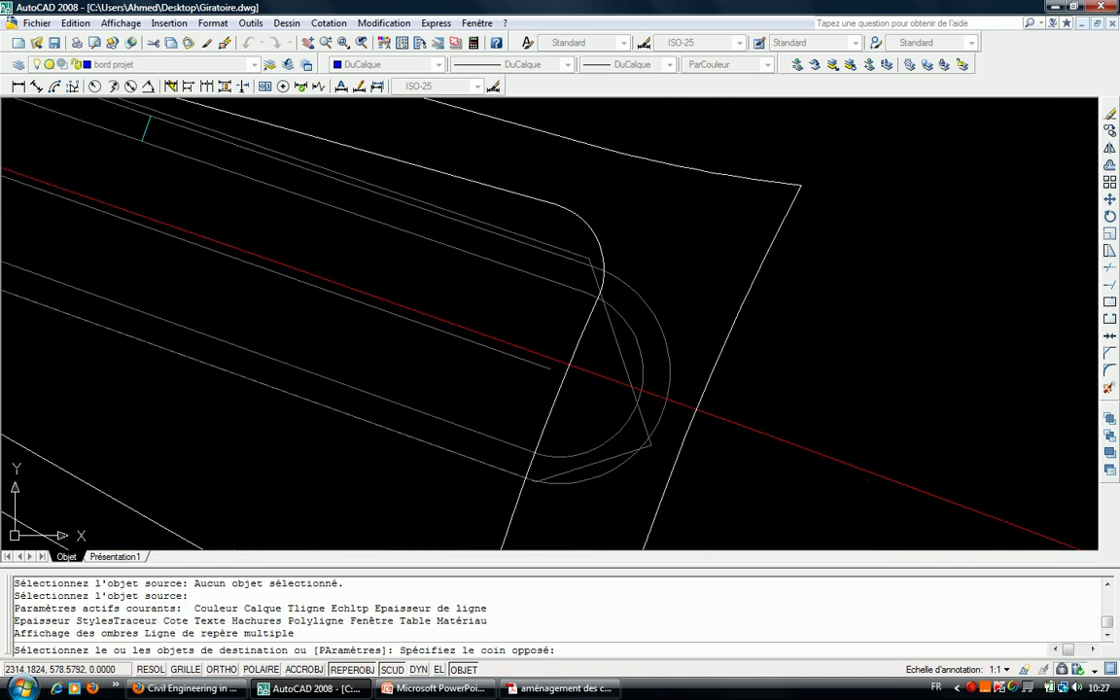
left_click(476, 177)
left_click(574, 423)
left_click(513, 420)
scroll(525, 355, "up", 3)
left_click(505, 292)
left_click(478, 237)
Apply the blue properties to the left island edge and one more edge.
scroll(544, 403, "down", 2)
scroll(160, 228, "up", 2)
scroll(243, 264, "up", 3)
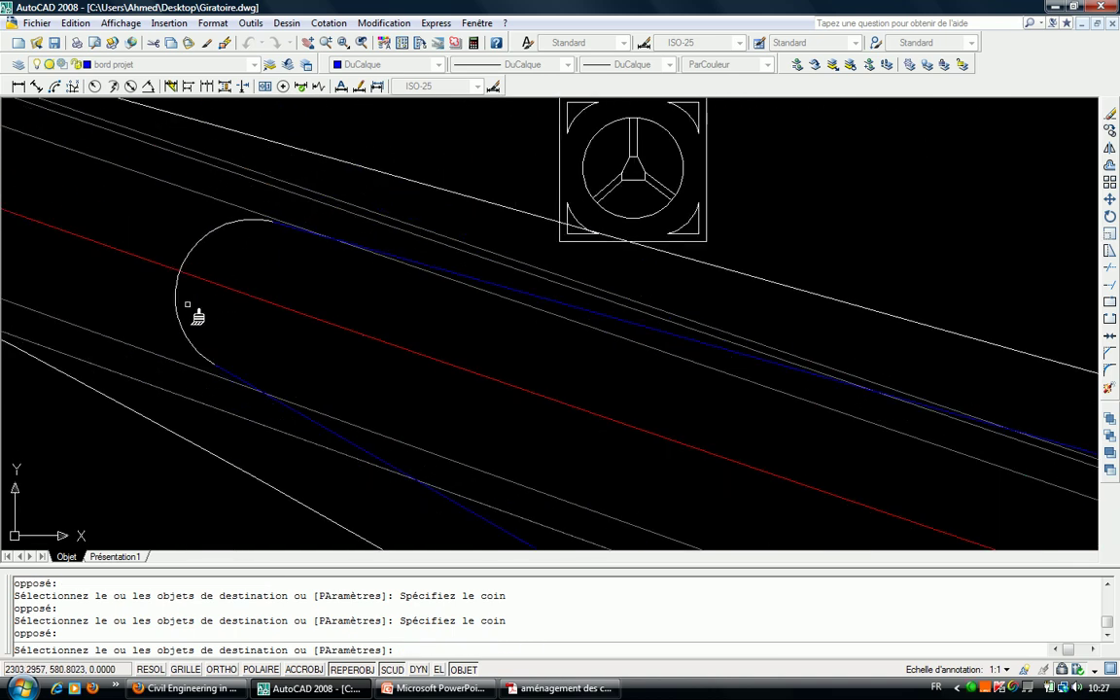
scroll(156, 304, "down", 2)
scroll(183, 308, "down", 2)
scroll(220, 293, "up", 3)
scroll(424, 113, "up", 2)
scroll(356, 278, "down", 3)
scroll(438, 438, "up", 2)
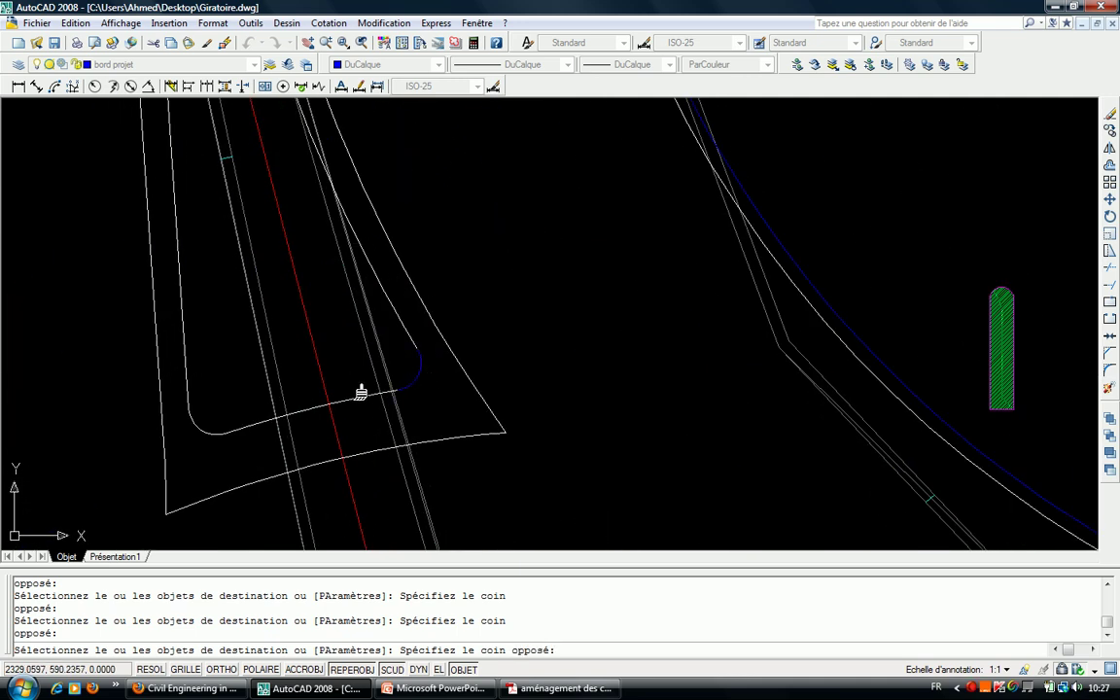
left_click(188, 368)
left_click(377, 278)
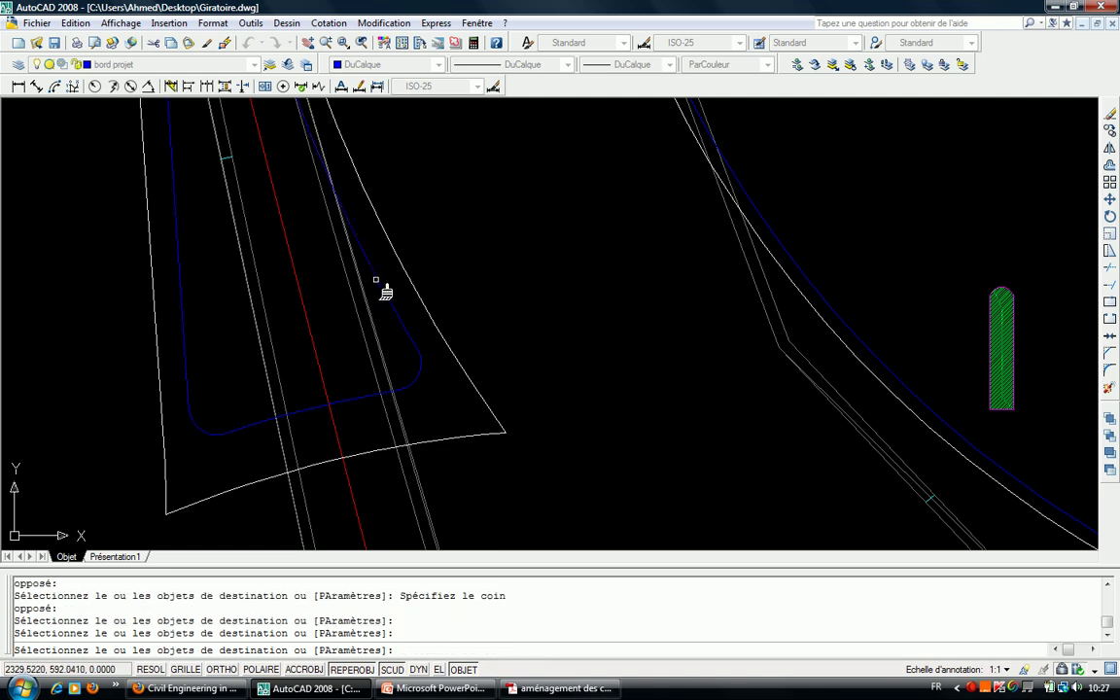
Recolour the island's corner curve blue with a final window selection.
scroll(387, 467, "down", 2)
scroll(360, 389, "down", 3)
scroll(314, 125, "up", 3)
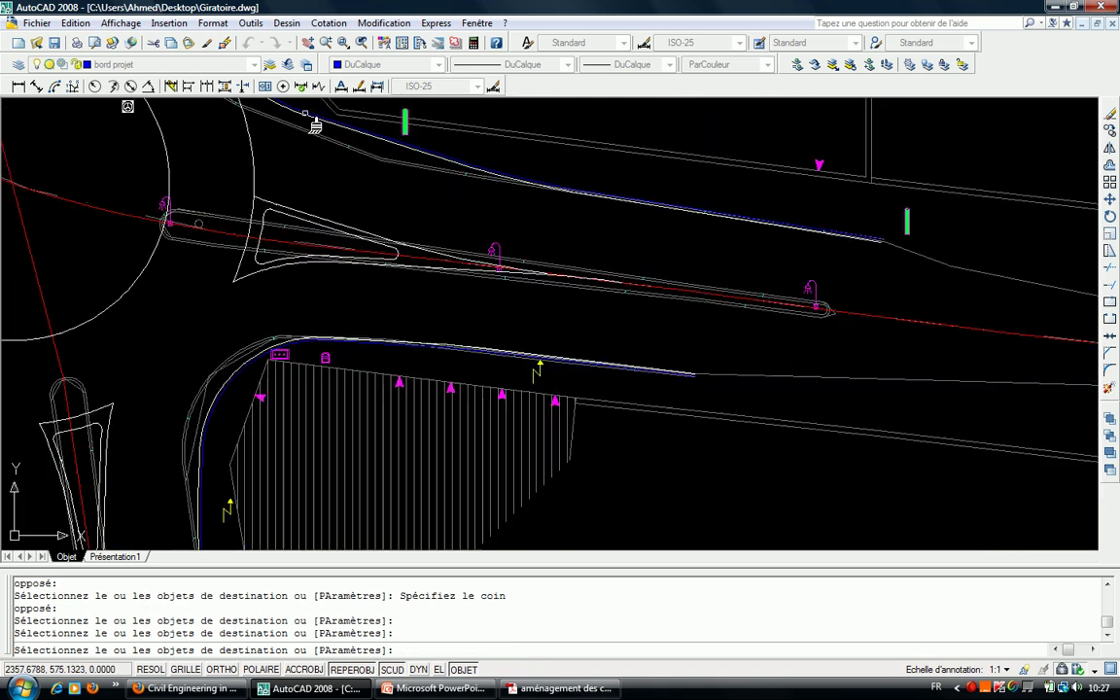
scroll(315, 124, "up", 3)
left_click(325, 131)
left_click(222, 195)
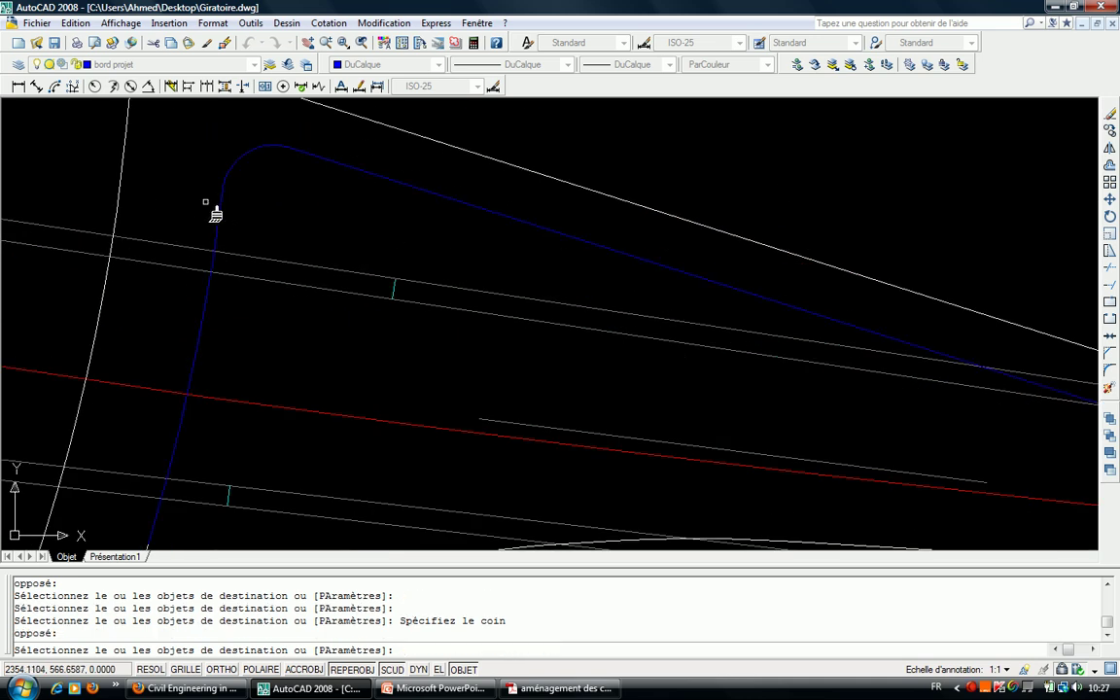
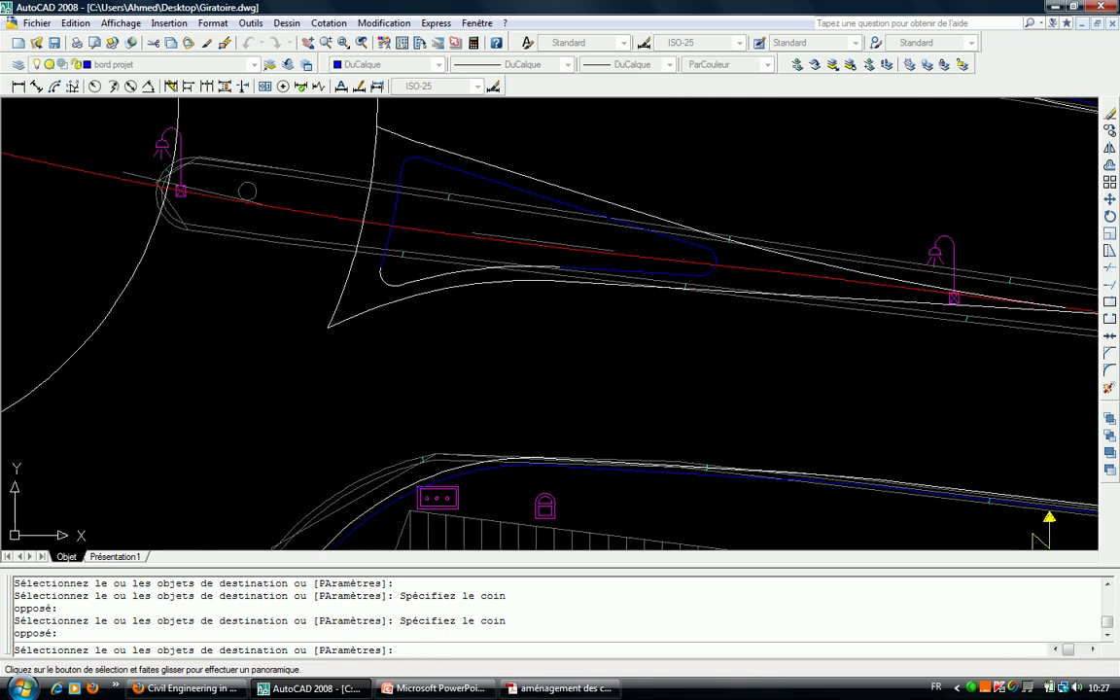
Match the island's curved edge and left edge line to the blue curb properties.
scroll(413, 299, "up", 3)
scroll(303, 265, "down", 3)
scroll(559, 262, "up", 1)
scroll(623, 331, "up", 2)
scroll(729, 340, "up", 1)
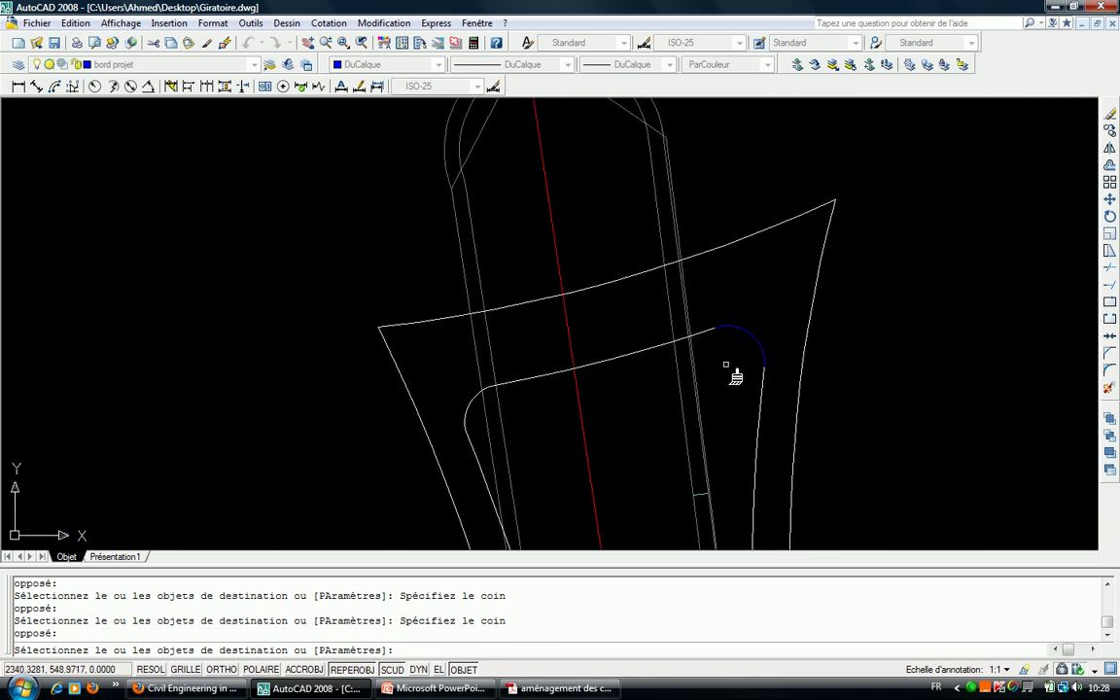
left_click(591, 361)
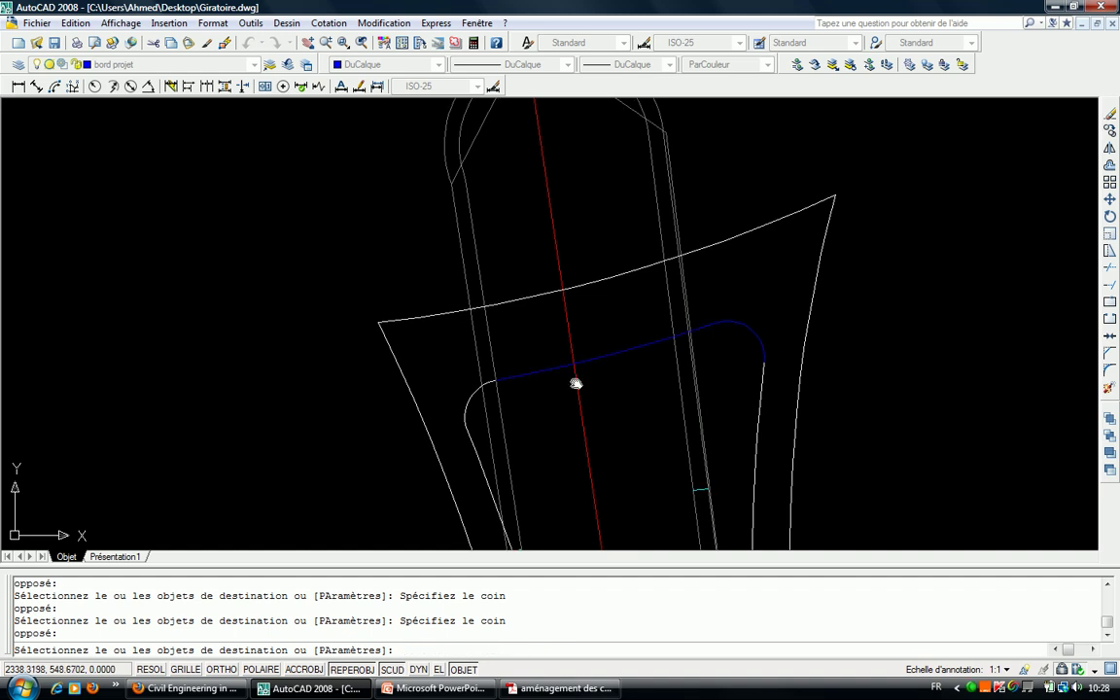
scroll(455, 326, "up", 3)
left_click(449, 379)
scroll(428, 352, "down", 2)
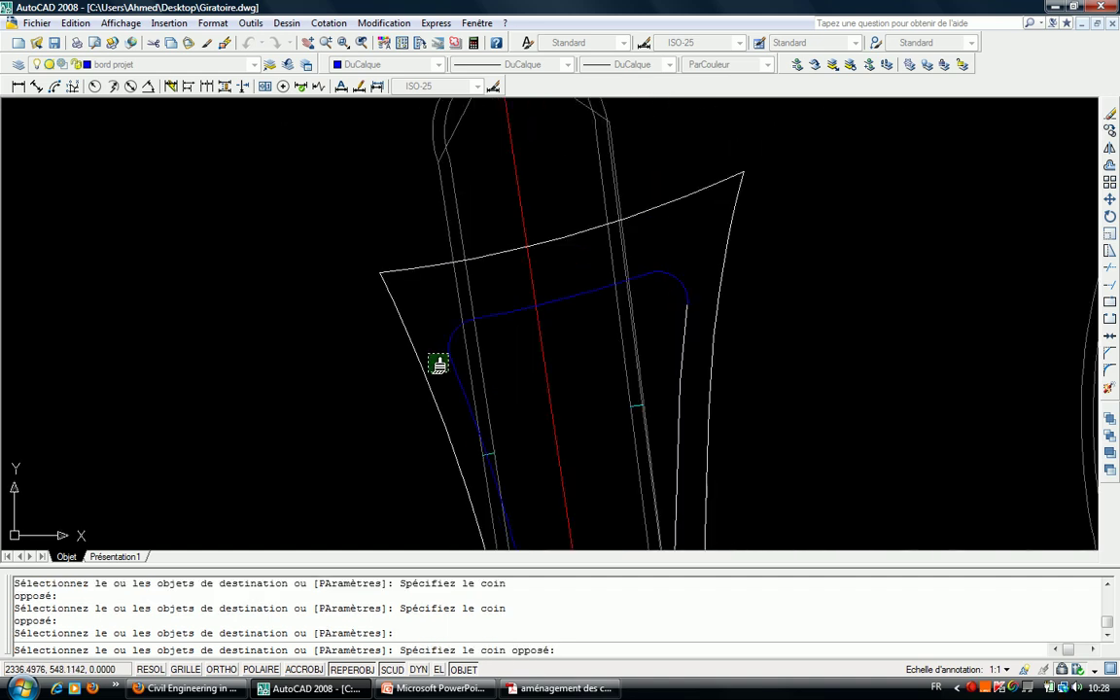
Window-select the remaining island curb edges so they take the blue 'bord projet' properties.
left_click(428, 352)
left_click(486, 346)
scroll(622, 239, "up", 2)
left_click(621, 239)
left_click(573, 291)
scroll(595, 318, "down", 3)
scroll(583, 285, "up", 2)
scroll(553, 247, "up", 2)
scroll(552, 254, "down", 2)
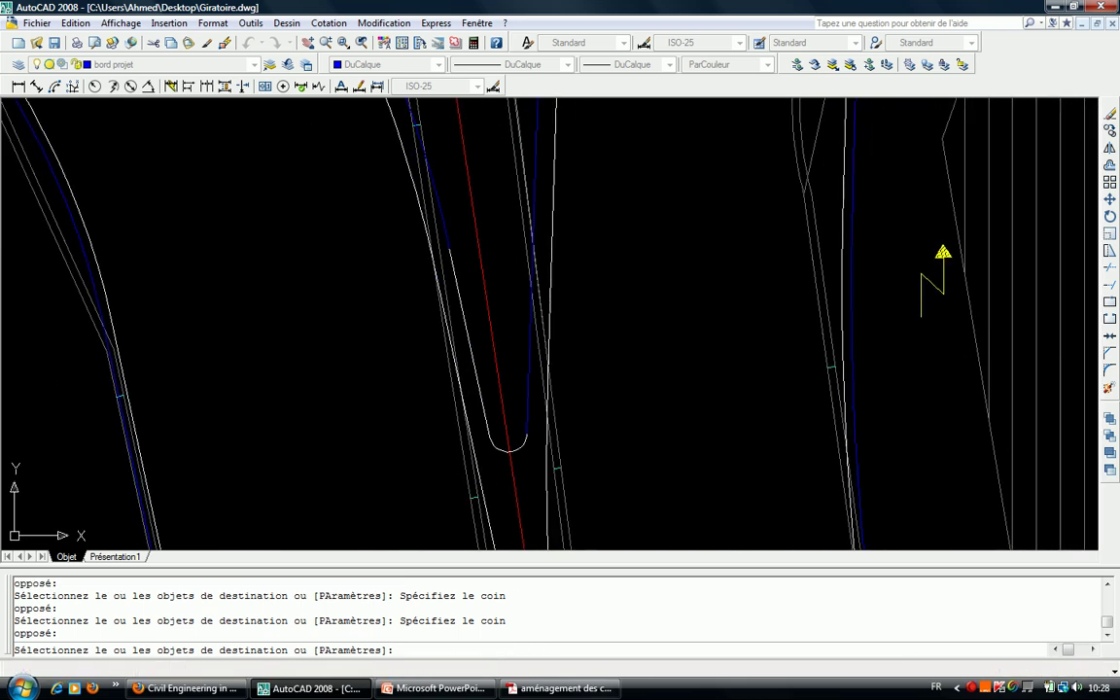
scroll(474, 307, "up", 2)
scroll(718, 417, "down", 2)
scroll(512, 301, "up", 2)
scroll(503, 218, "up", 1)
key("Escape")
scroll(512, 314, "down", 3)
scroll(538, 305, "up", 1)
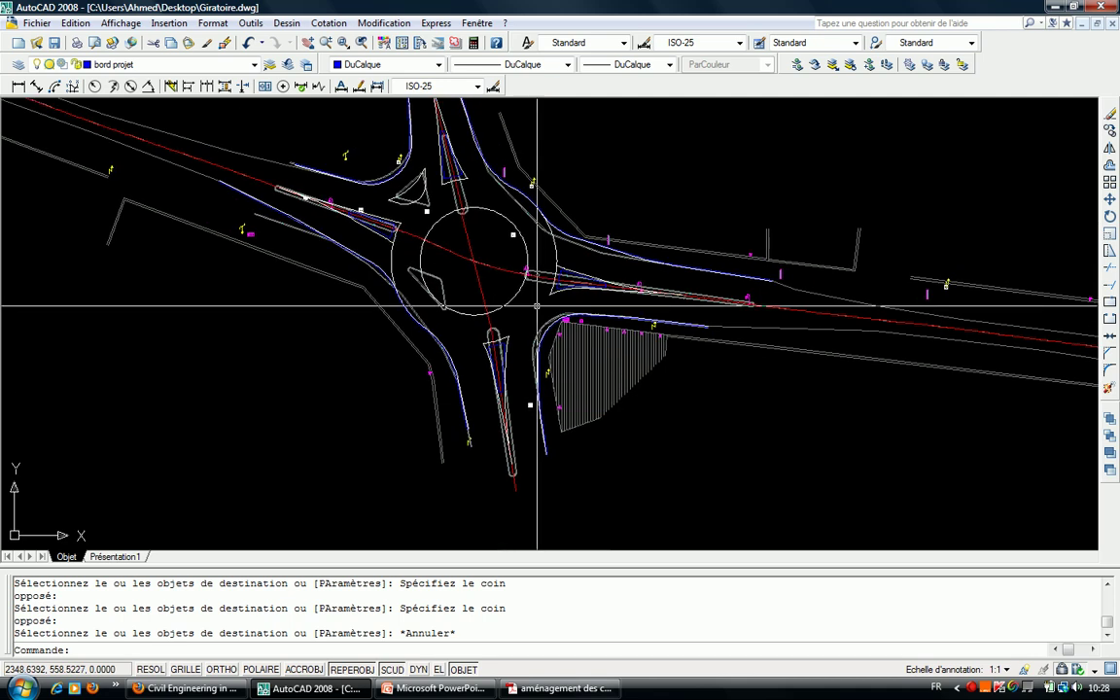
scroll(380, 267, "up", 2)
scroll(678, 393, "up", 1)
middle_click_drag(692, 523, 687, 532)
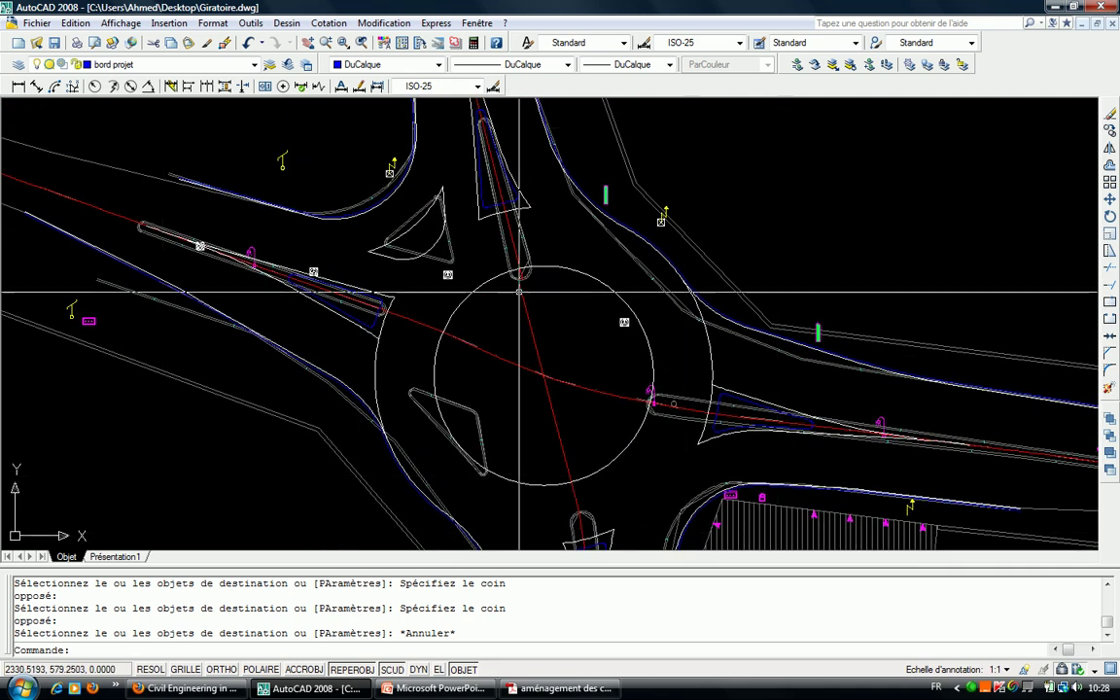
Offset the triangular island's arcs 0.25 to the inside with DC.
scroll(420, 241, "up", 2)
scroll(432, 331, "up", 1)
type("dc")
key("Return")
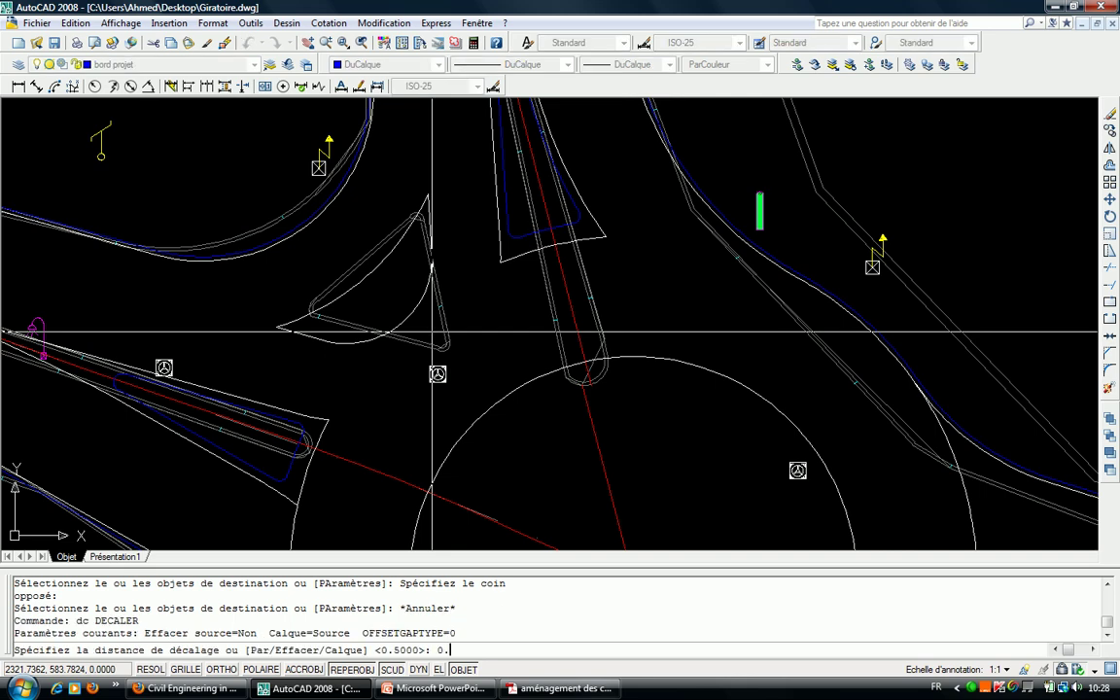
key("Return")
scroll(407, 268, "up", 3)
left_click(340, 248)
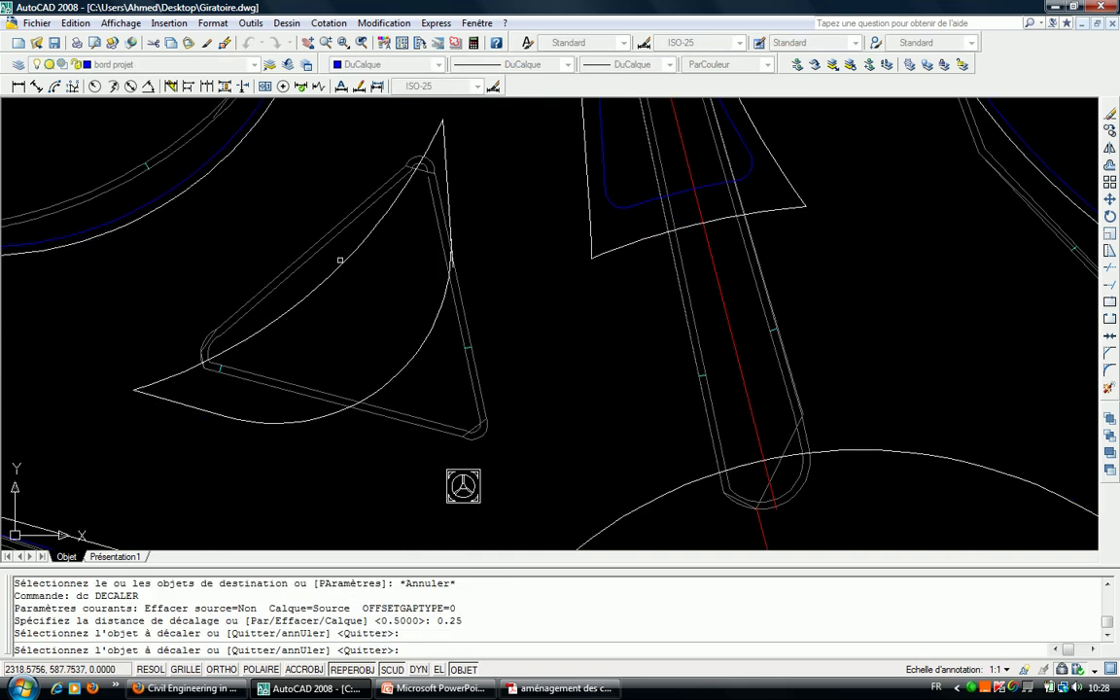
left_click(367, 317)
left_click(405, 375)
left_click(389, 316)
key("Escape")
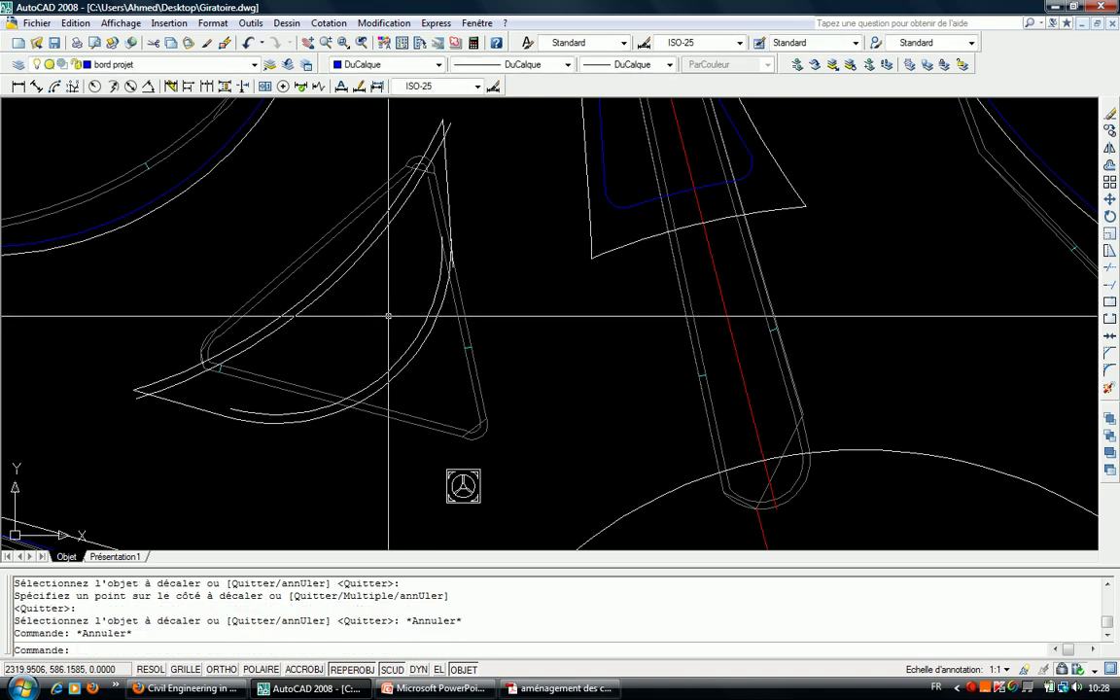
type("rd")
Attempt a fillet on the offset arcs, then cancel it.
key("Return")
type("r")
key("Return")
key("Return")
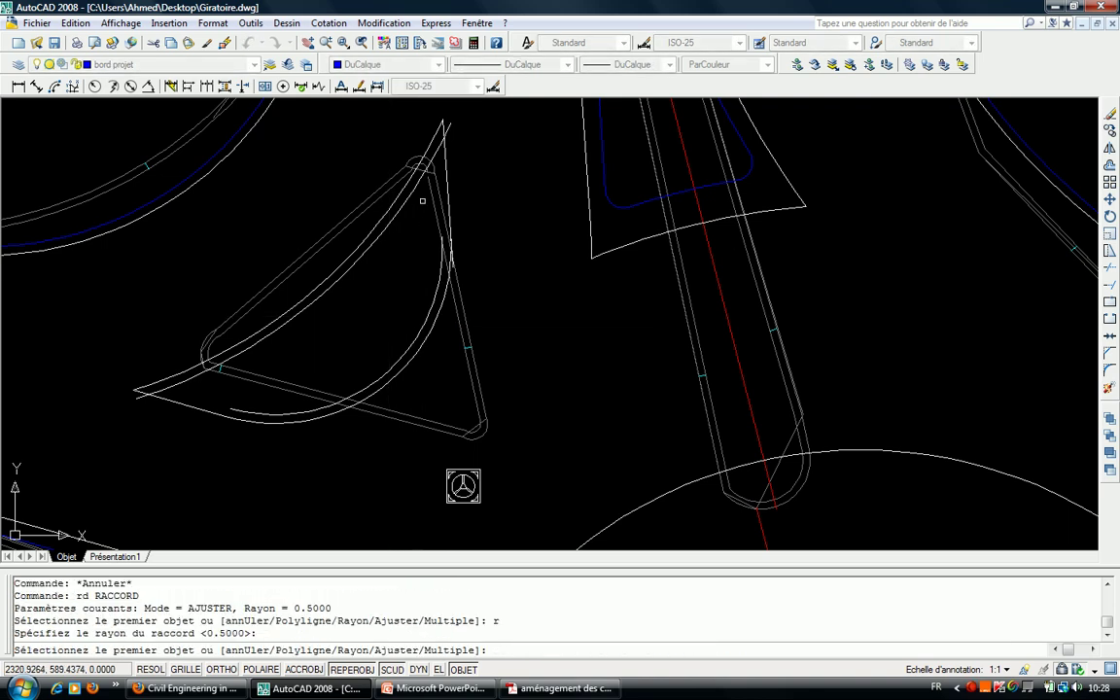
left_click(405, 192)
left_click(411, 199)
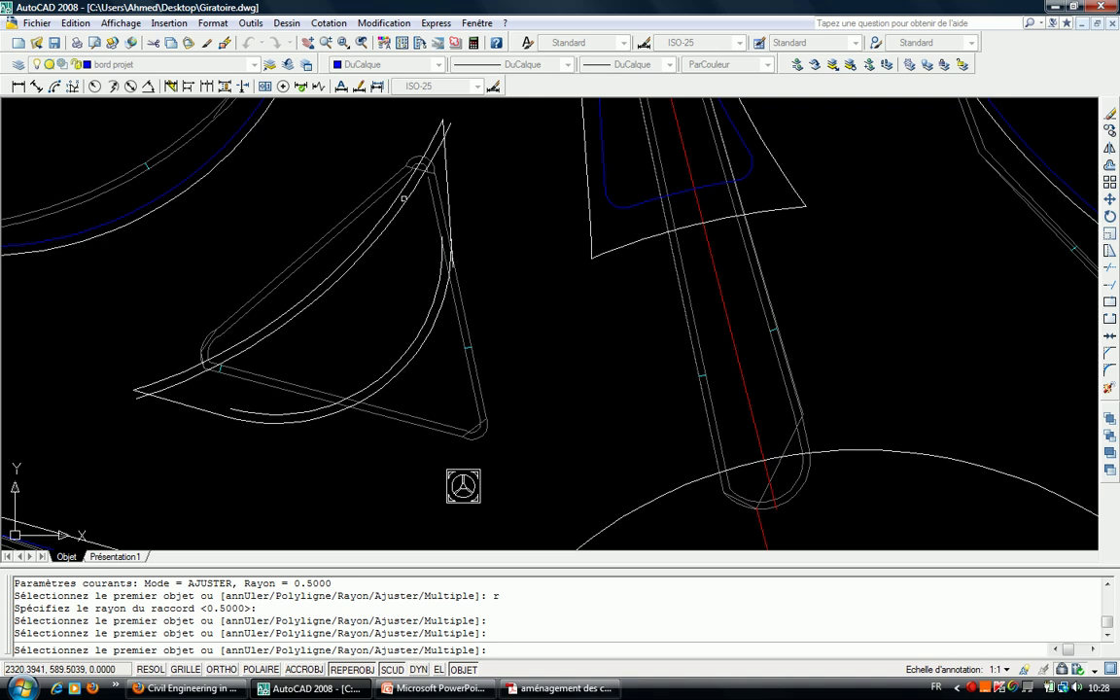
left_click(410, 198)
key("Escape")
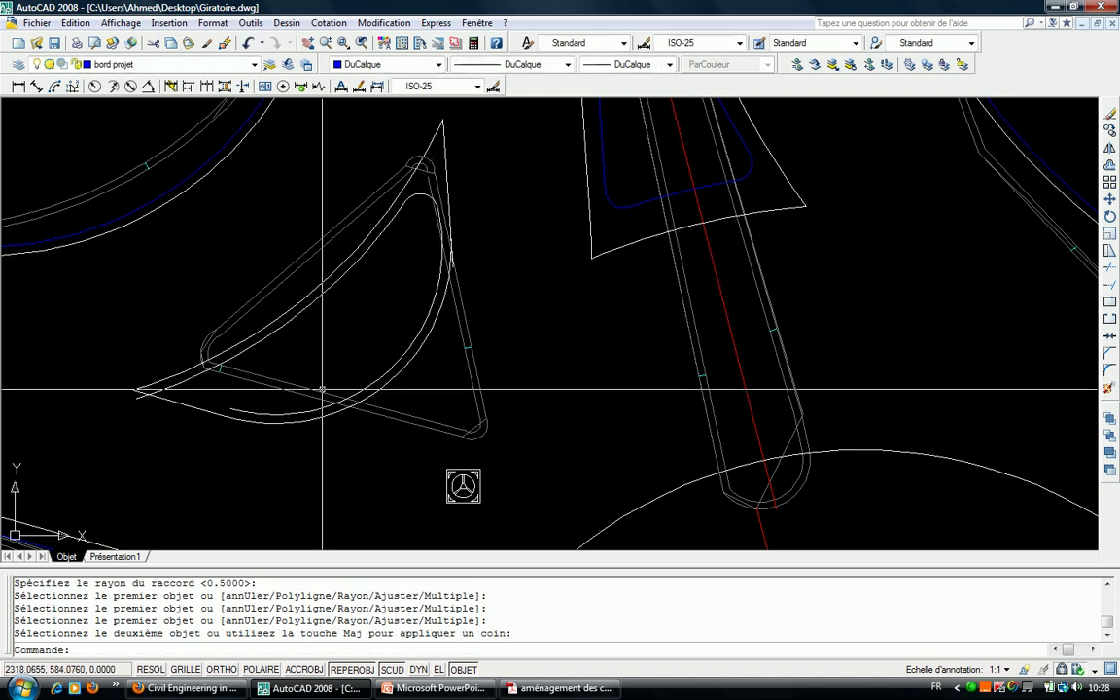
key("Return")
left_click(313, 411)
key("Escape")
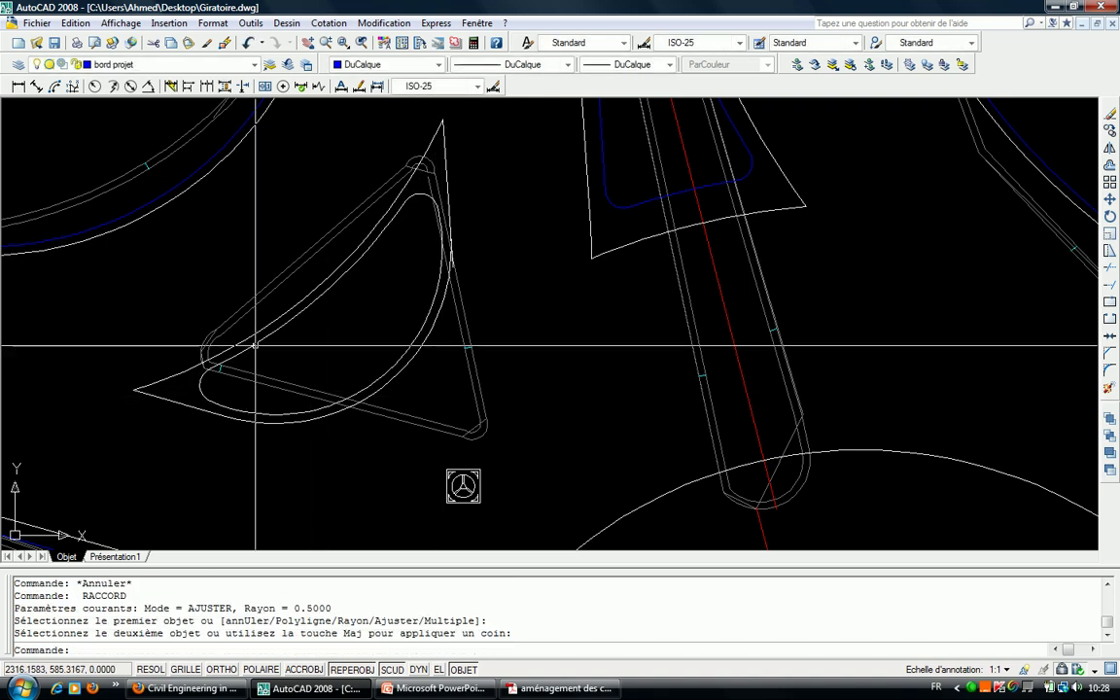
key("Escape")
Give the new offset arcs the blue curb properties with Match Properties.
left_click(212, 45)
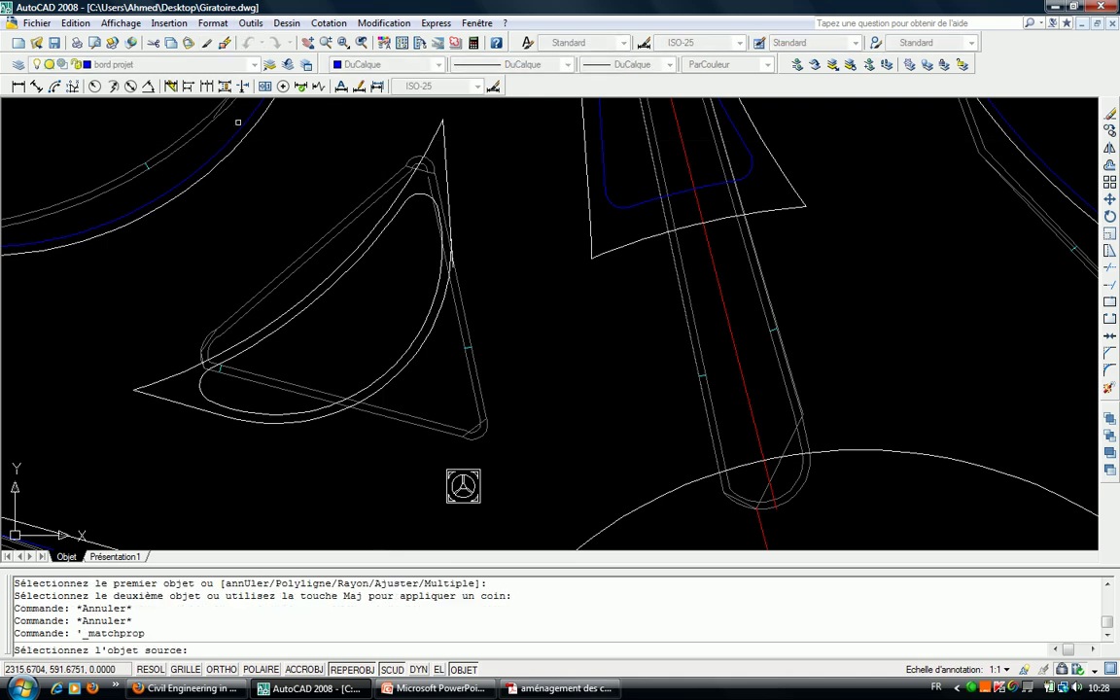
left_click(321, 282)
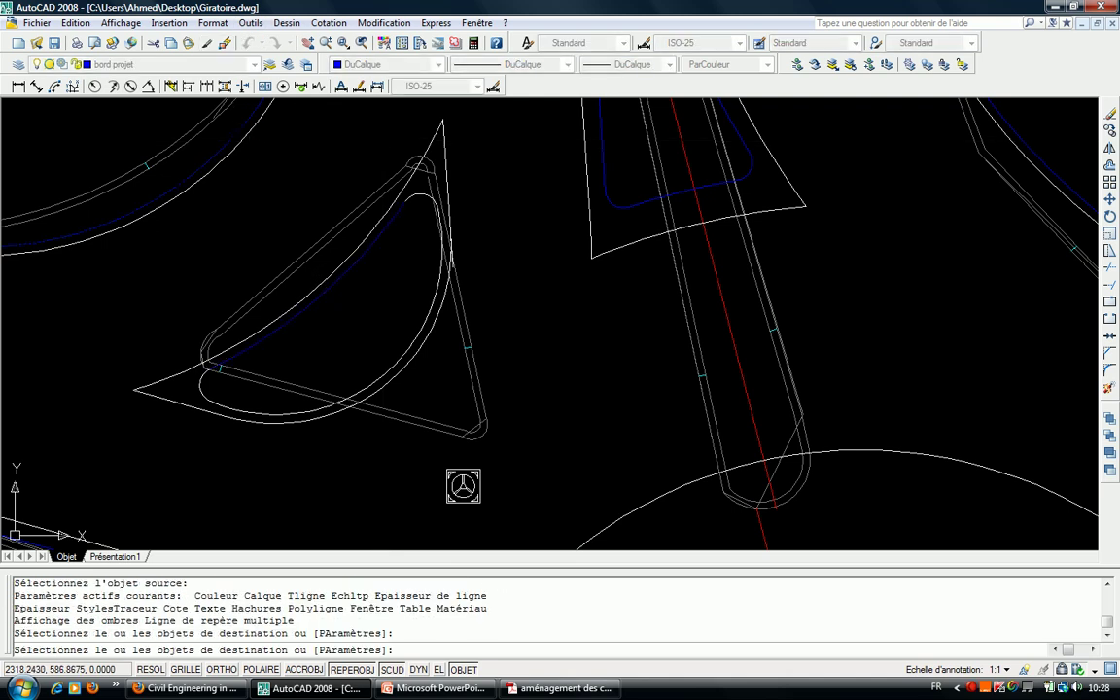
left_click(378, 379)
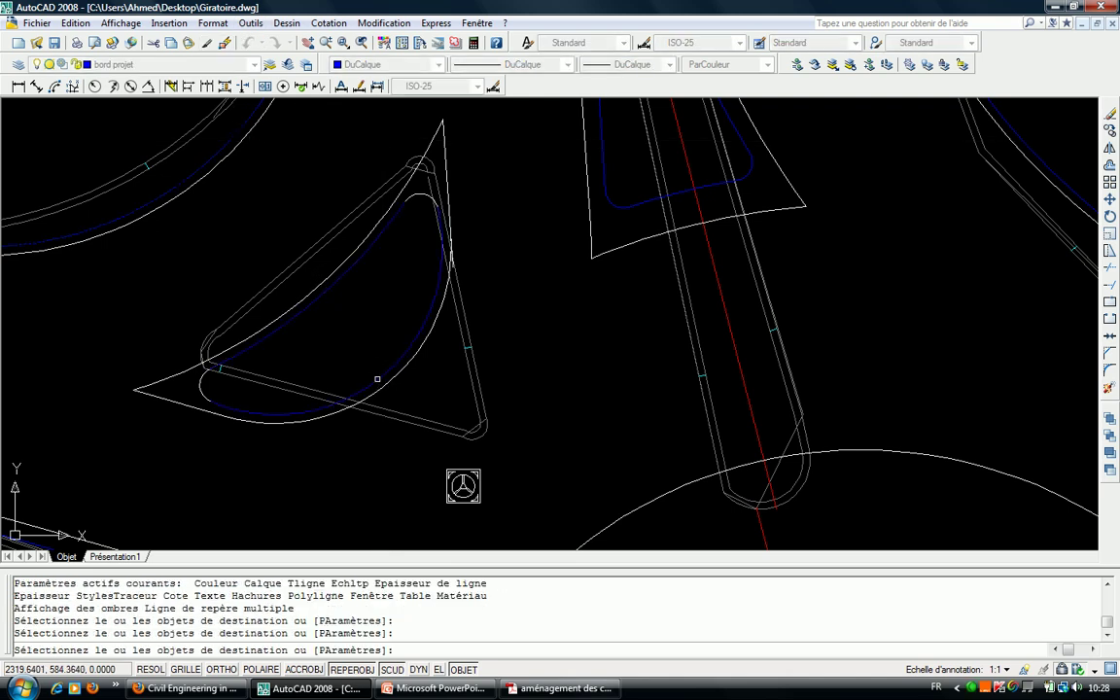
left_click(421, 206)
key("Escape")
scroll(223, 389, "down", 5)
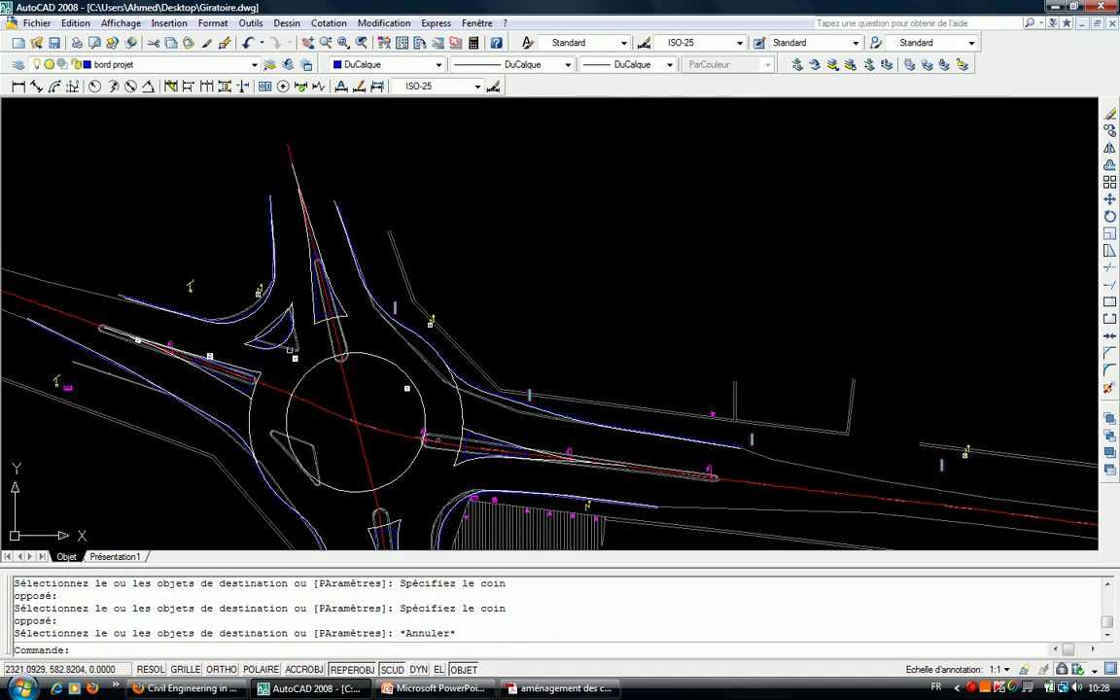
scroll(317, 261, "up", 2)
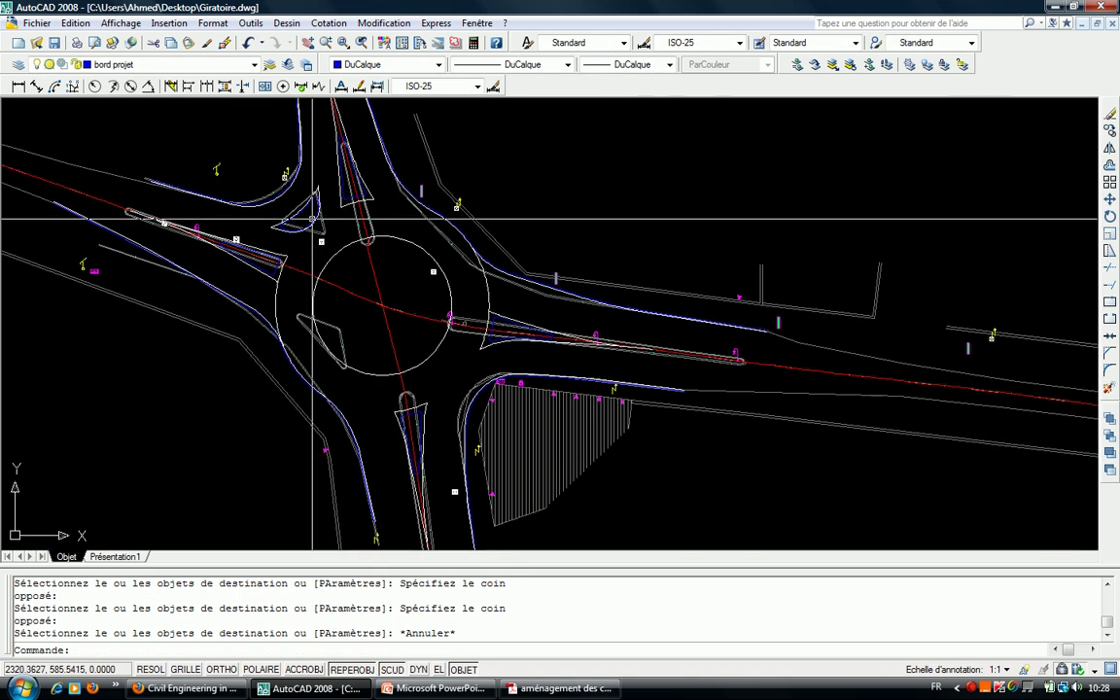
scroll(326, 274, "up", 5)
scroll(249, 295, "up", 2)
key("Escape")
Turn off the brch, Symboliques, LIGNESP1, Bordure and 0 layers by picking their objects.
key("Escape")
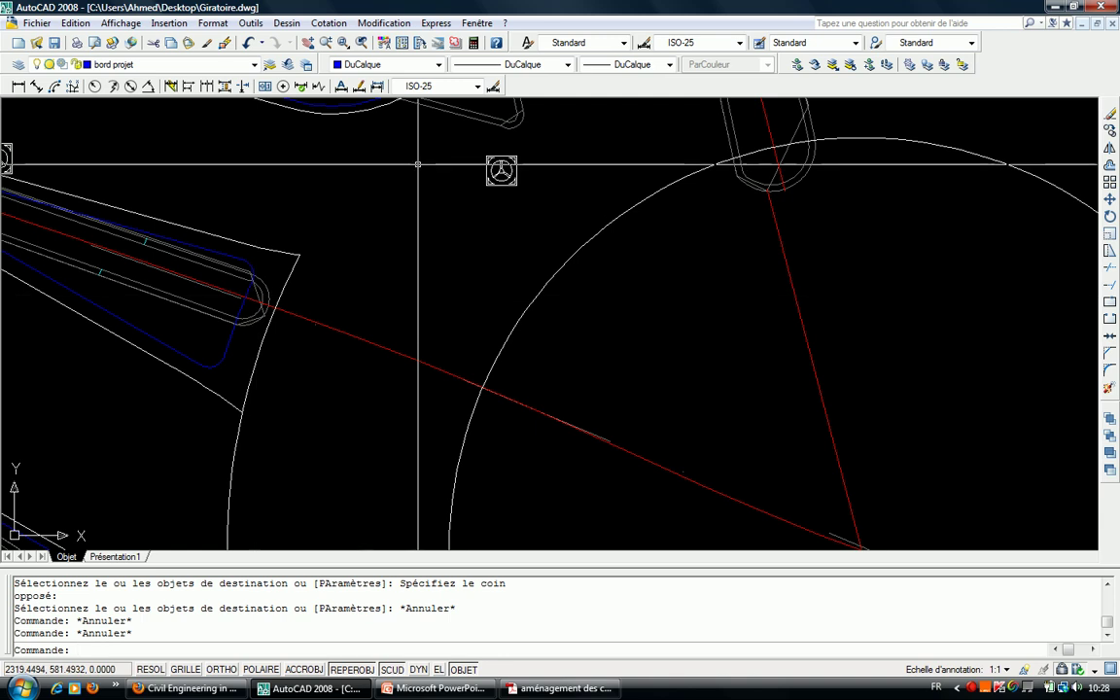
key("Escape")
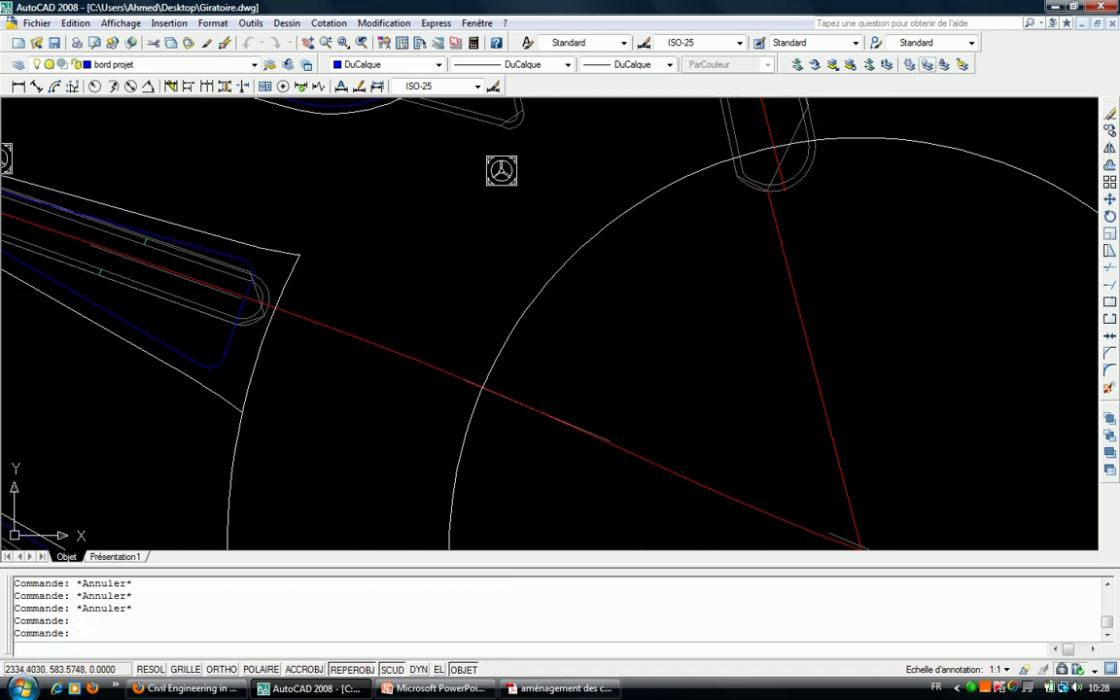
left_click(926, 64)
left_click(721, 107)
left_click(805, 116)
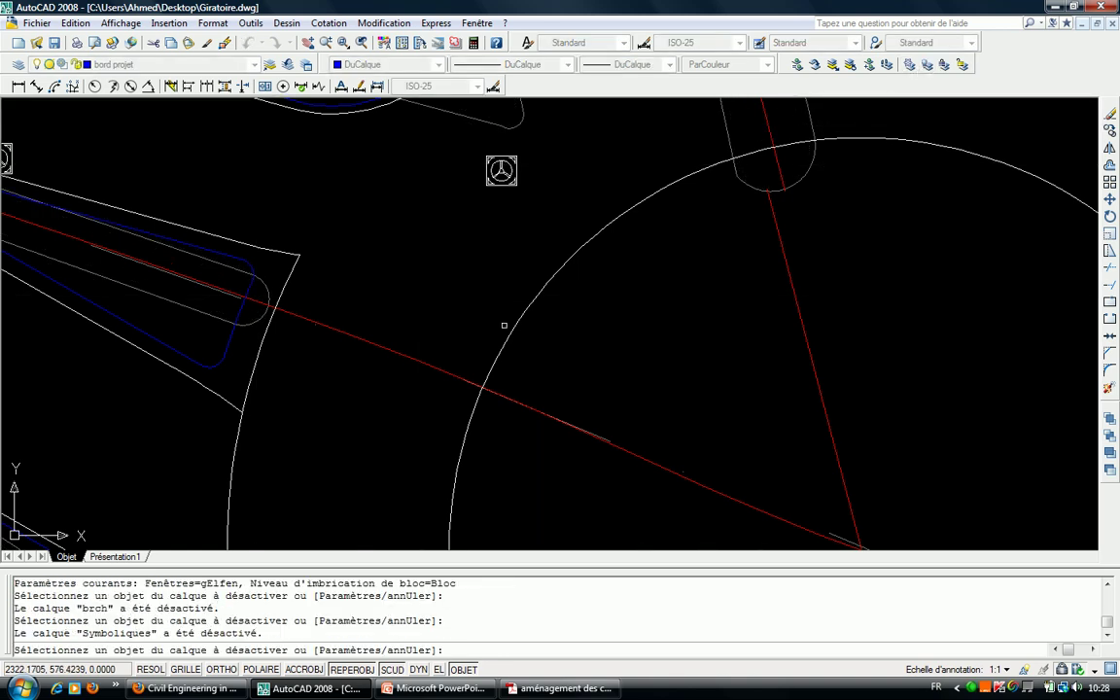
left_click(457, 112)
left_click(456, 112)
scroll(433, 166, "down", 5)
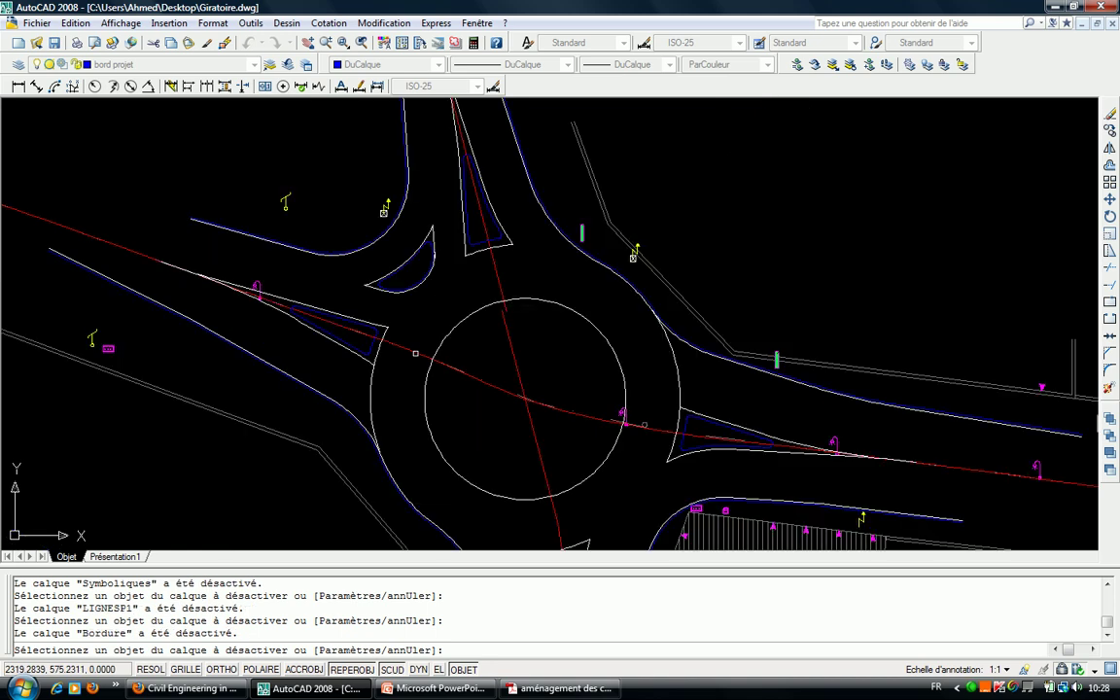
left_click(346, 182)
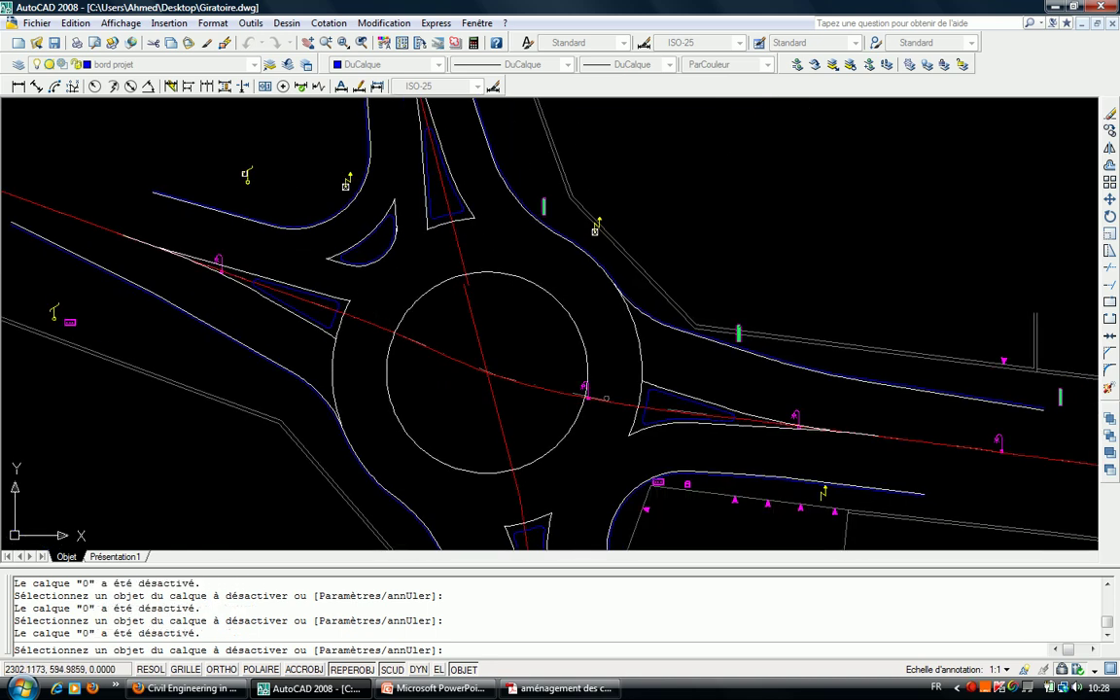
key("Escape")
Switch off another layer from the layer list, then turn off the Construction layer.
left_click(118, 65)
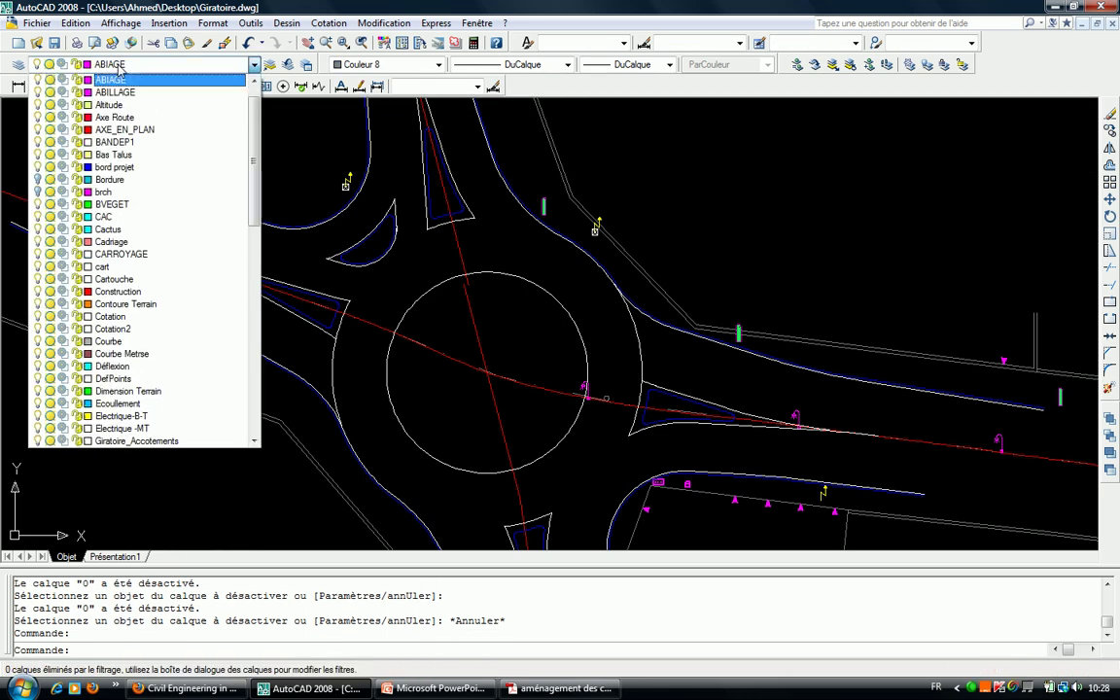
left_click(57, 91)
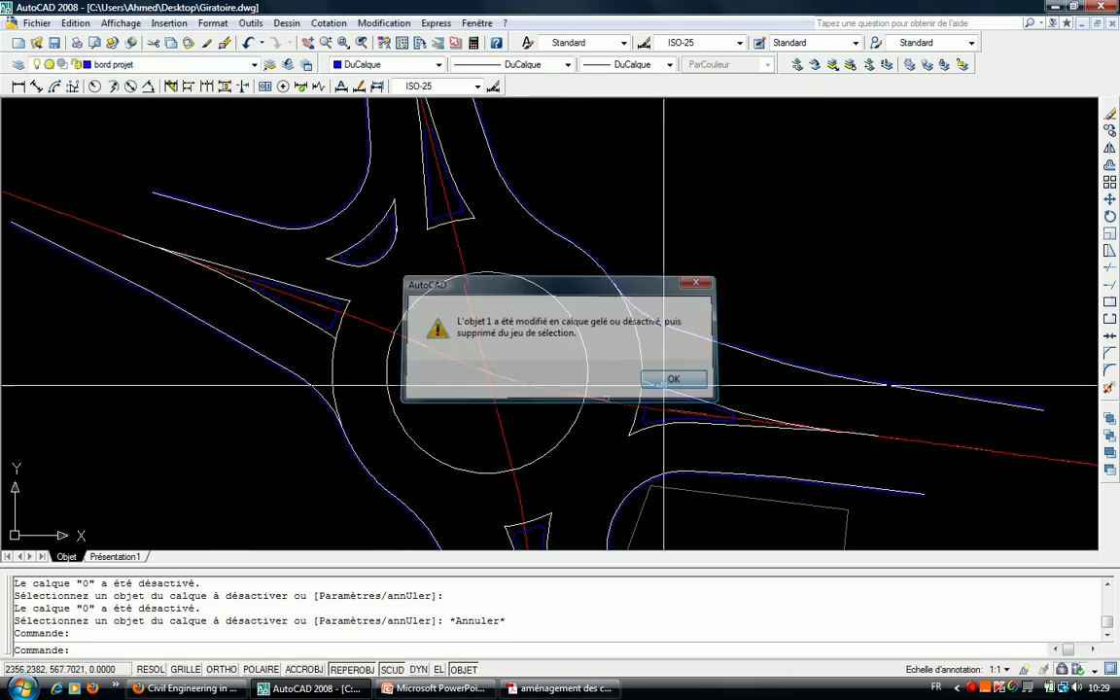
left_click(668, 379)
scroll(583, 223, "down", 4)
key("Escape")
key("Escape")
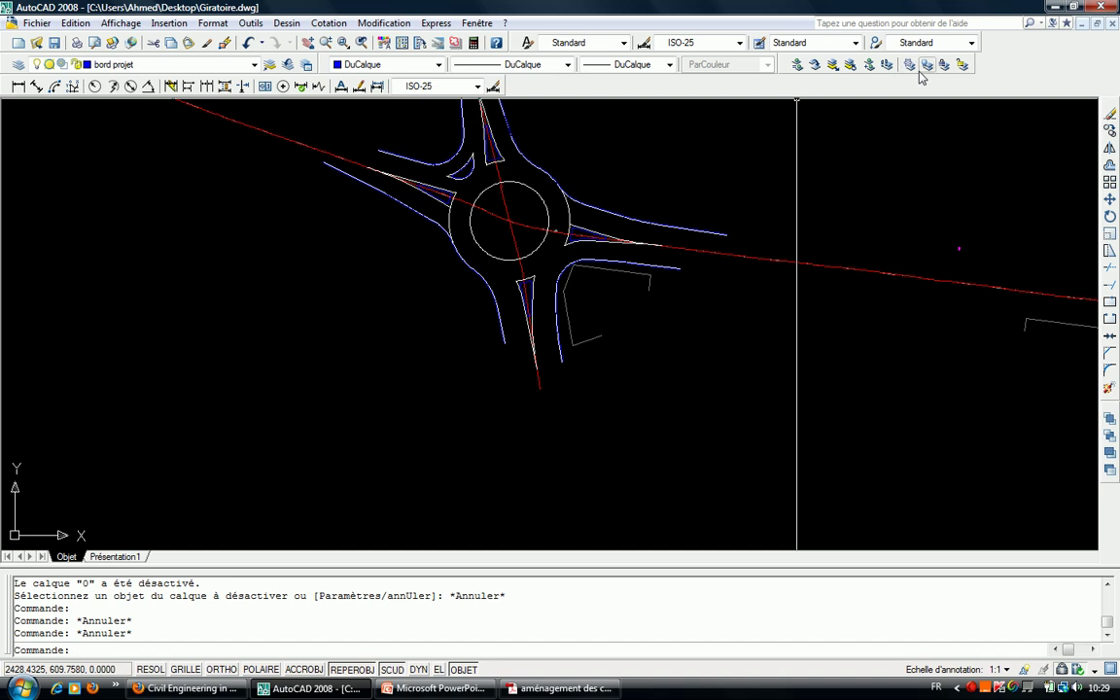
left_click(921, 68)
left_click(629, 271)
Offset the central island circle by 0.25 to create a second circle.
key("Escape")
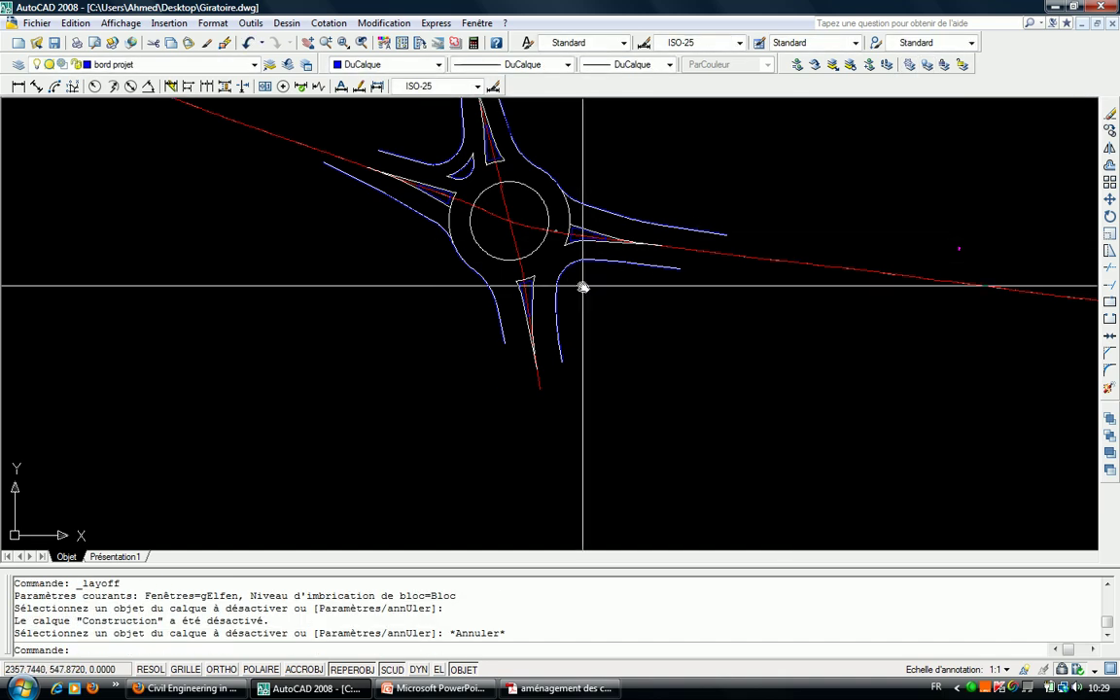
scroll(545, 290, "up", 2)
scroll(480, 291, "up", 2)
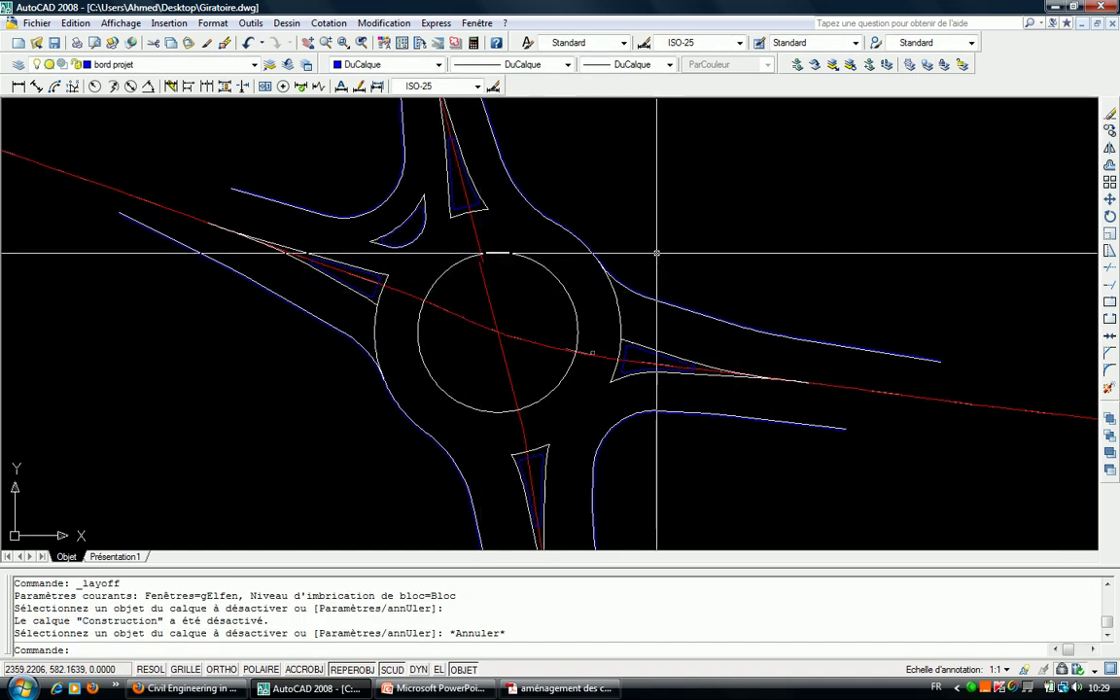
scroll(525, 316, "up", 3)
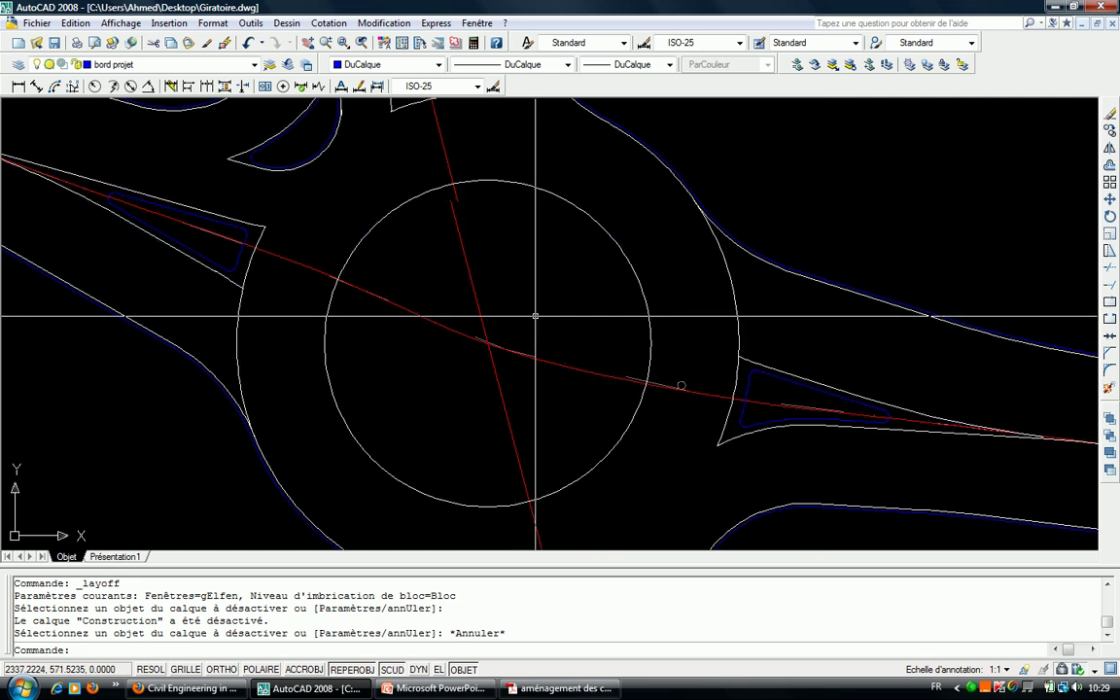
type("dc")
key("Return")
key("Return")
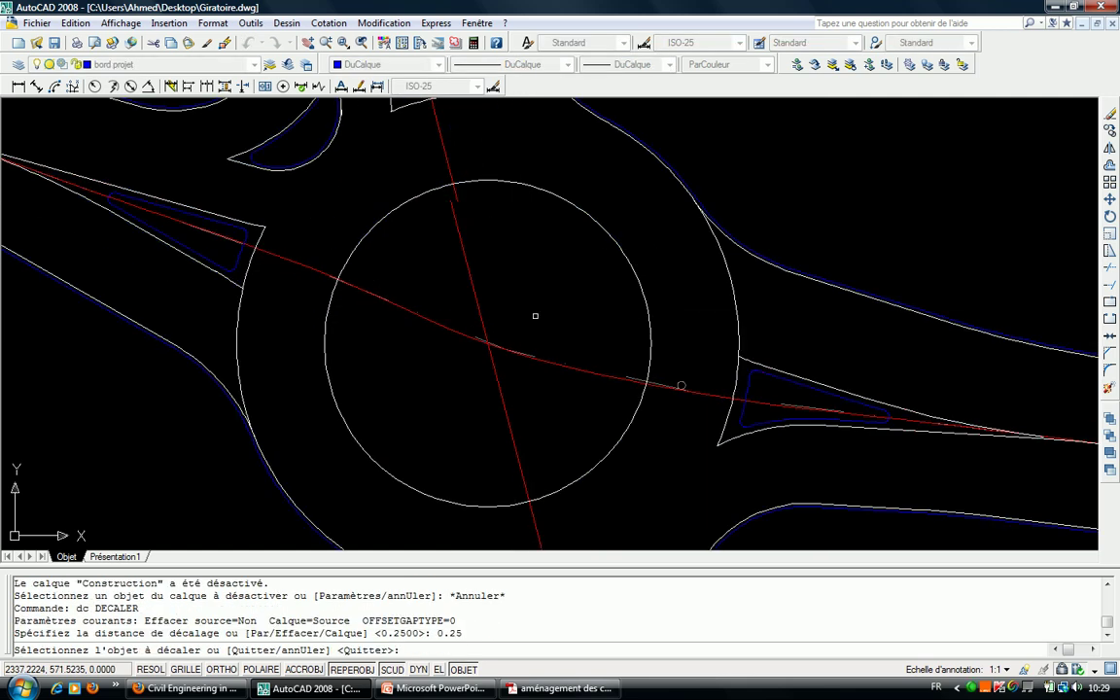
left_click(584, 209)
left_click(547, 226)
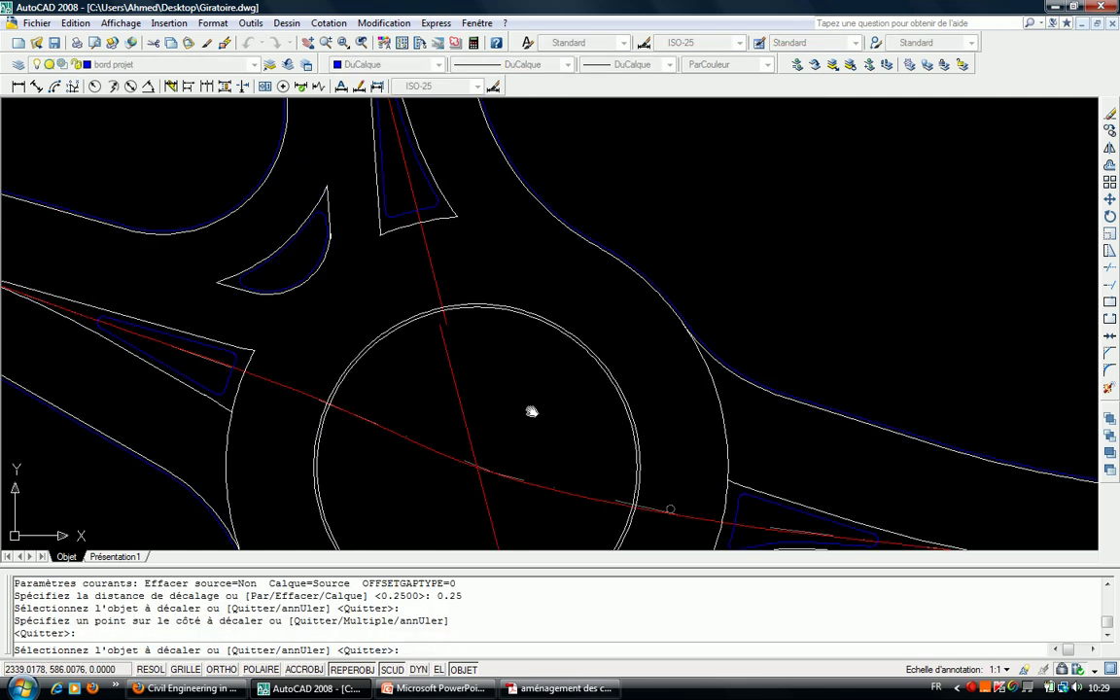
mouse_move(533, 453)
middle_mouse_down()
mouse_move(547, 212)
mouse_move(486, 426)
mouse_move(452, 272)
middle_mouse_up()
scroll(547, 212, "down", 2)
scroll(457, 244, "up", 3)
key("Escape")
Copy a curb line's blue properties onto the new circle.
scroll(482, 280, "down", 4)
scroll(483, 200, "up", 2)
scroll(482, 201, "up", 3)
key("Escape")
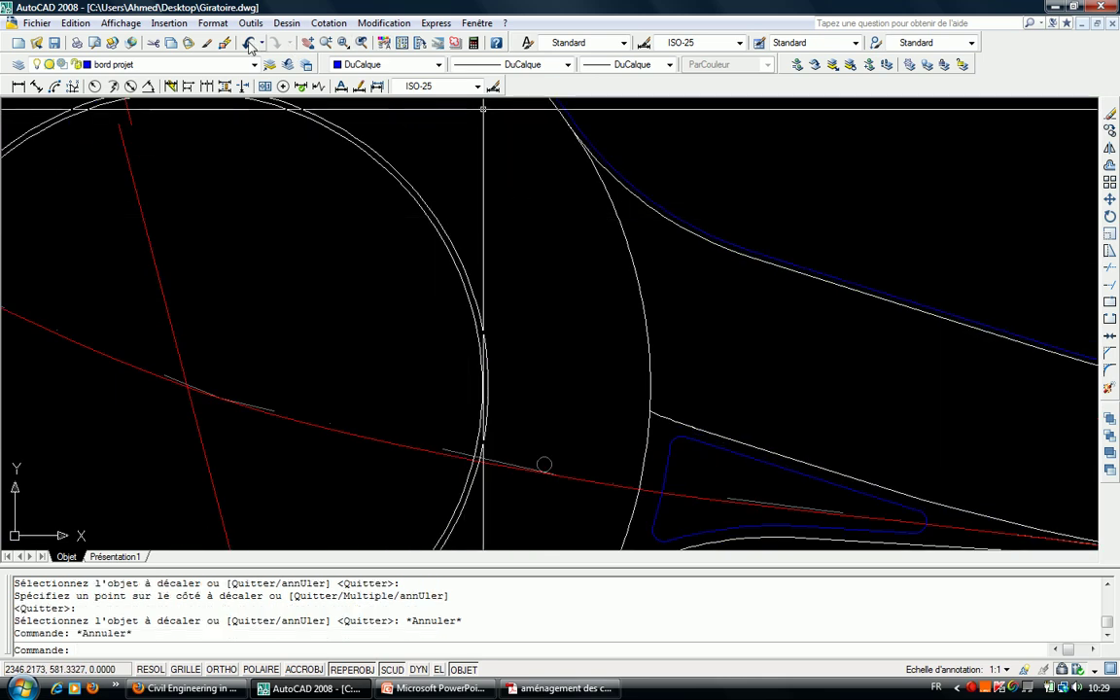
left_click(208, 43)
left_click(668, 210)
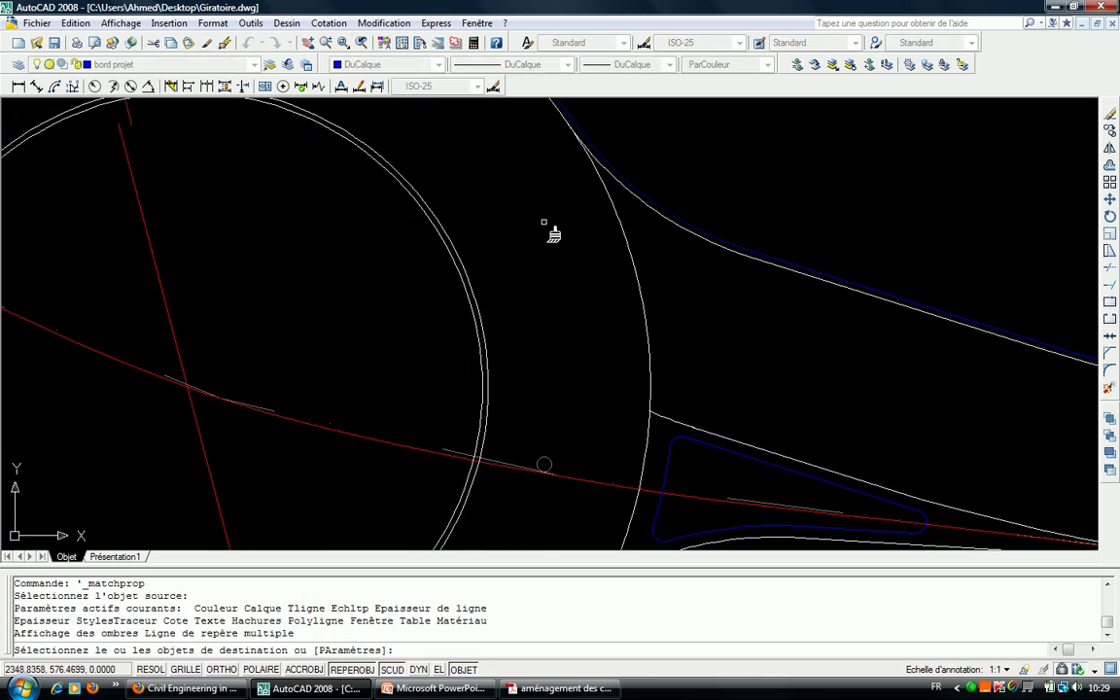
scroll(463, 255, "down", 1)
scroll(544, 285, "down", 3)
key("Escape")
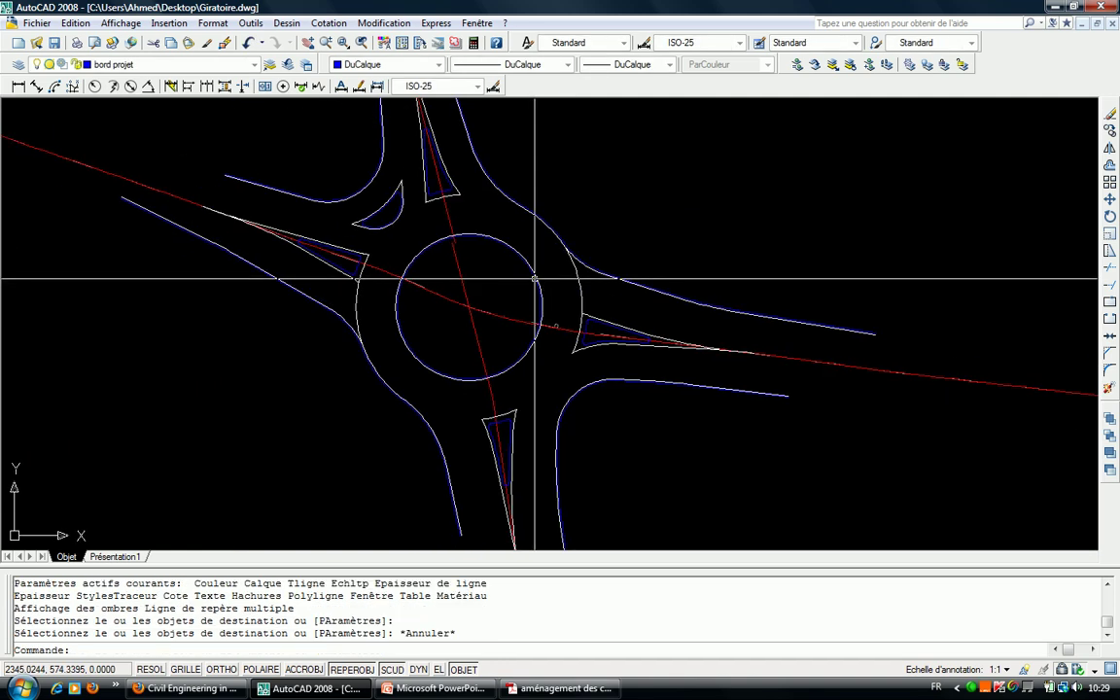
middle_click_drag(534, 255, 531, 307)
Start DECALER (DC) with distance 2 and offset the first road edges toward the carriageway.
type("dc")
key("Return")
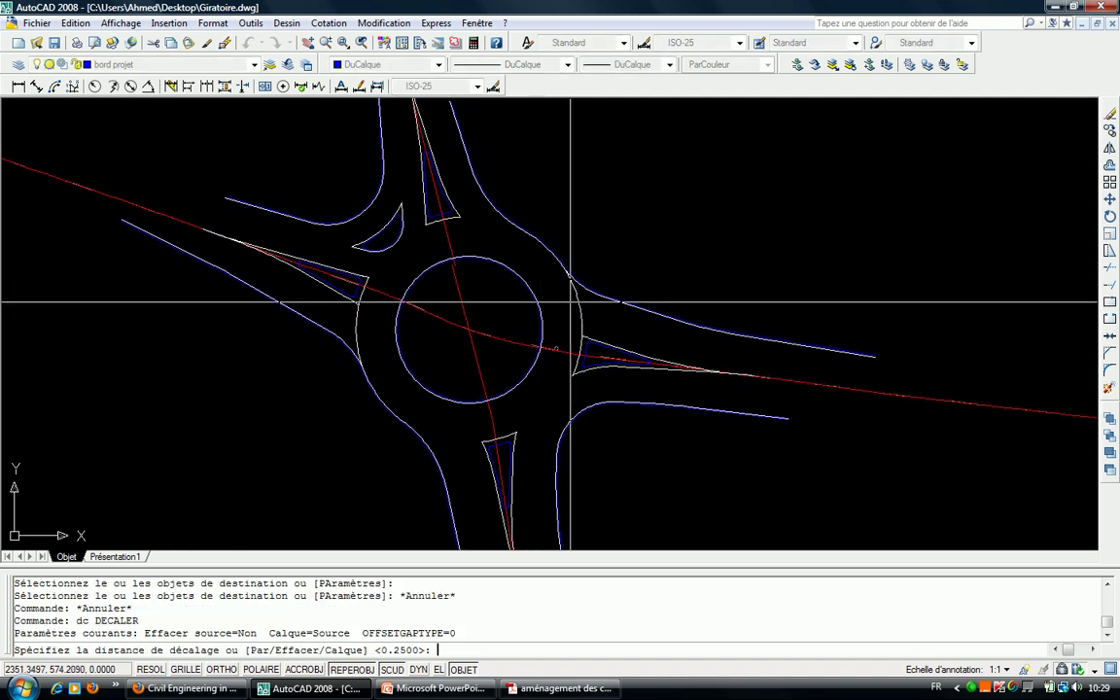
type("2")
key("Return")
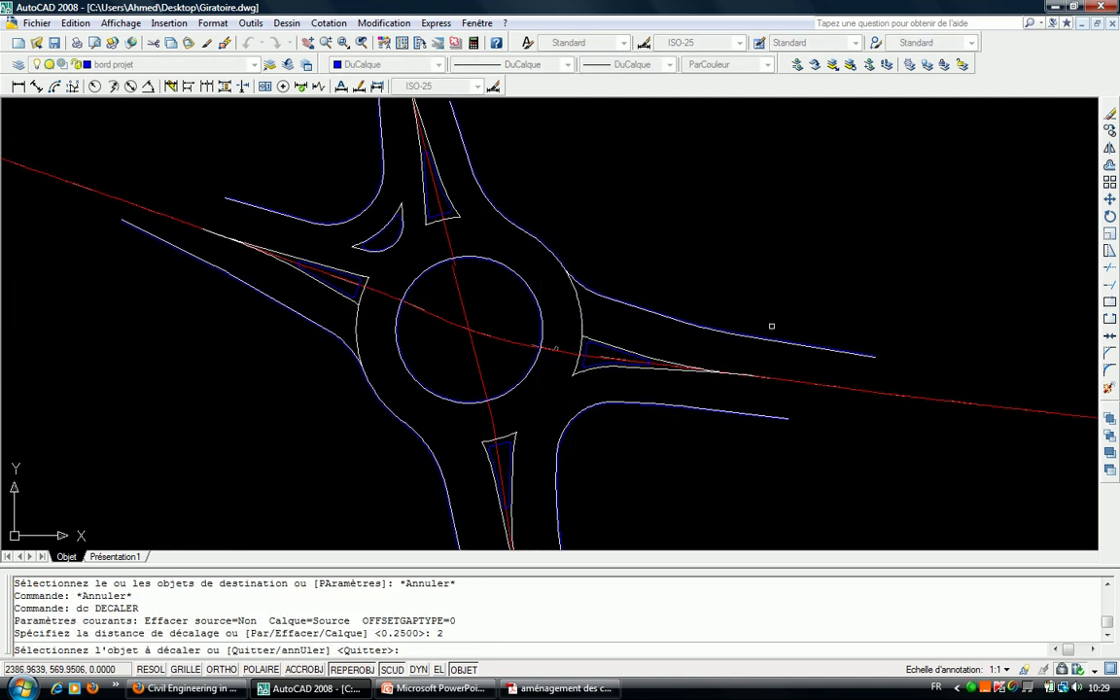
scroll(771, 326, "up", 3)
scroll(852, 332, "up", 4)
left_click(854, 327)
left_click(862, 254)
scroll(985, 375, "down", 3)
scroll(598, 315, "up", 2)
left_click(599, 315)
left_click(599, 315)
left_click(369, 242)
Offset the curved and diagonal road edges 2 units to their inner side.
left_click(403, 198)
scroll(500, 335, "up", 2)
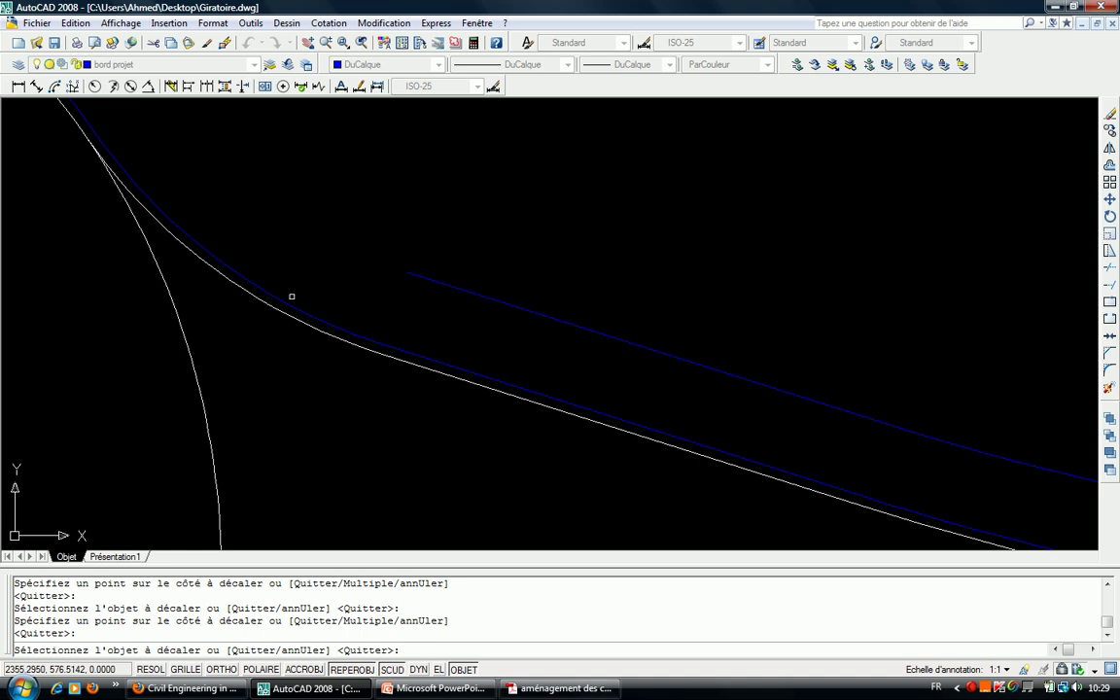
left_click(265, 296)
left_click(265, 290)
middle_click_drag(364, 237, 615, 402)
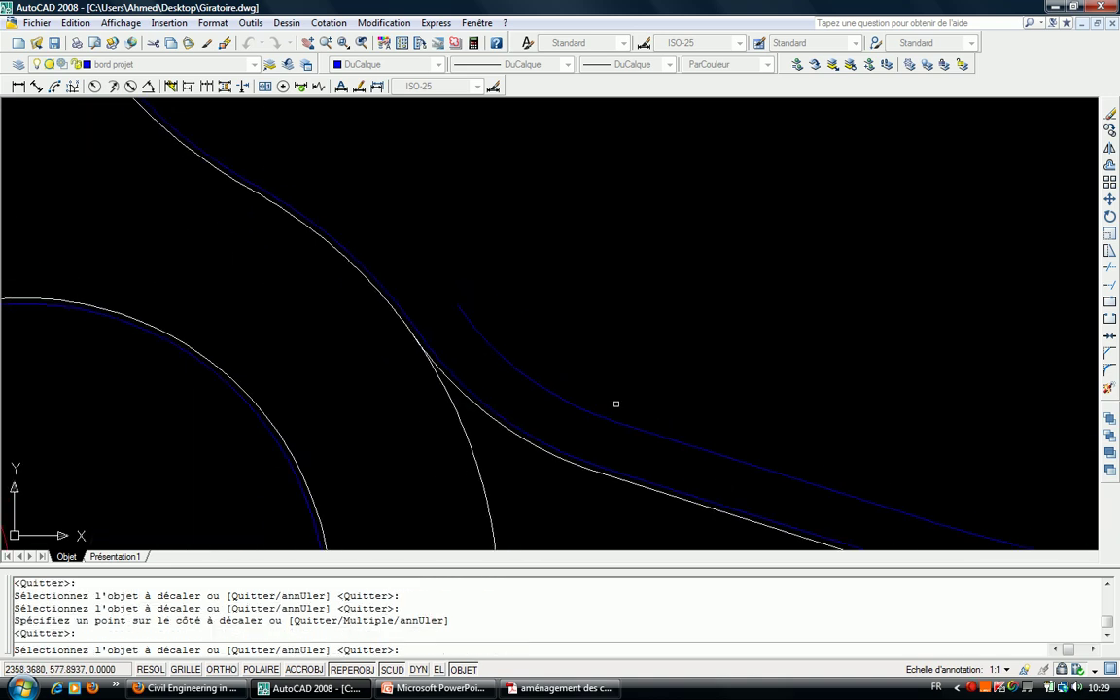
left_click(414, 235)
middle_click_drag(414, 234, 631, 434)
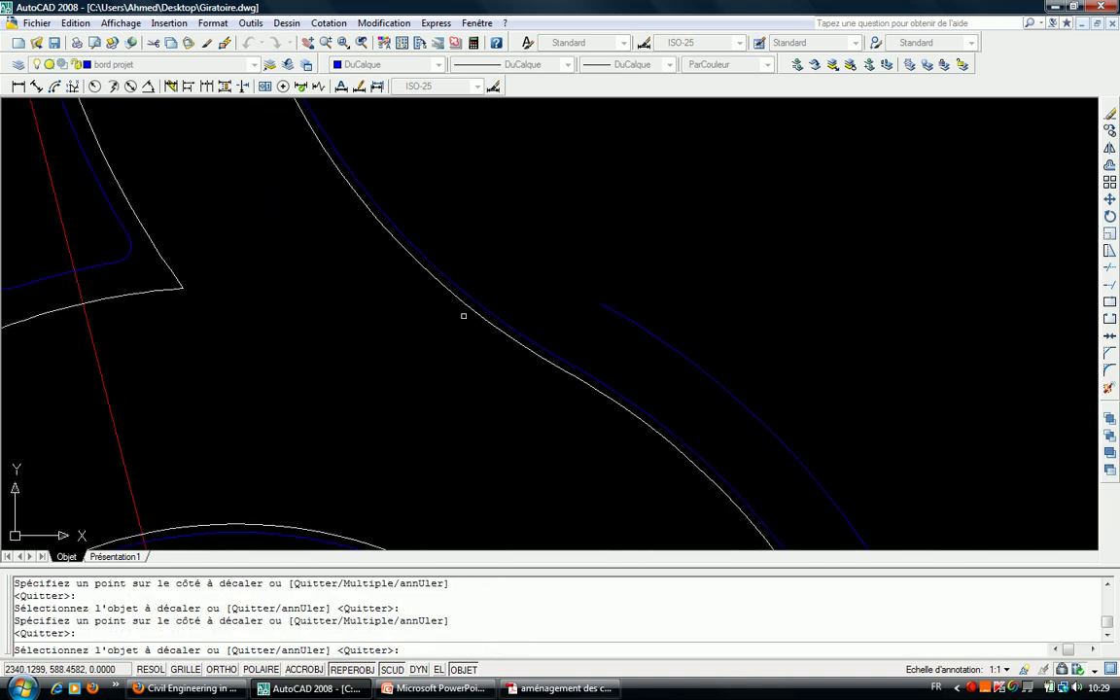
middle_click_drag(398, 227, 438, 237)
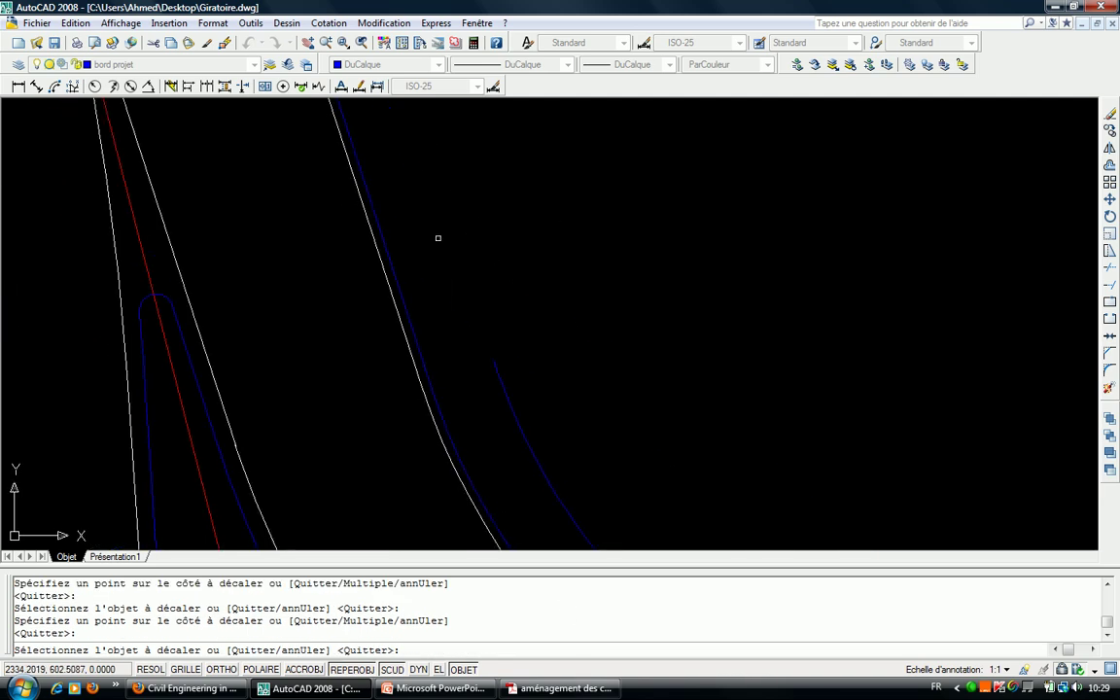
middle_click_drag(495, 215, 555, 528)
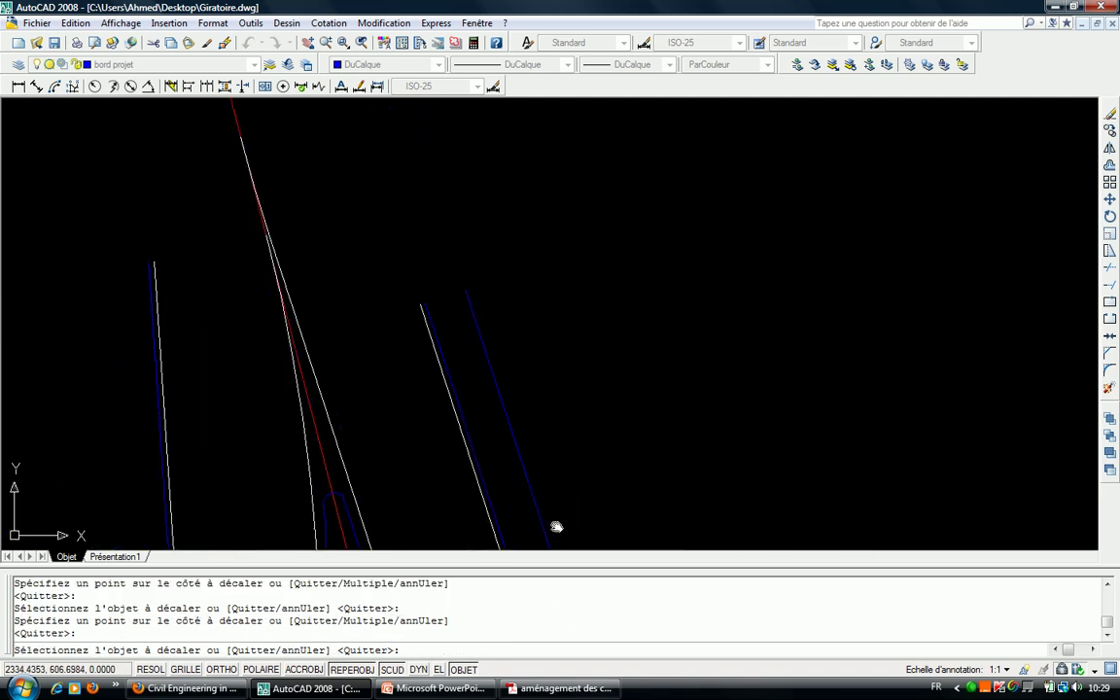
scroll(273, 251, "up", 2)
scroll(202, 249, "down", 2)
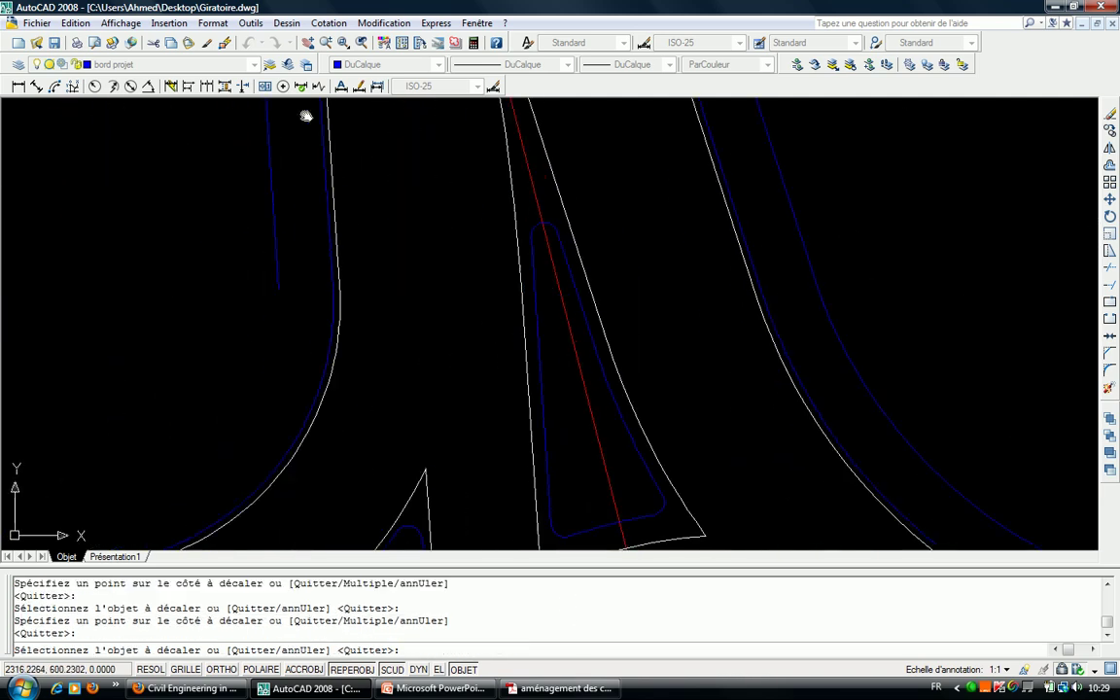
middle_click_drag(264, 330, 507, 213)
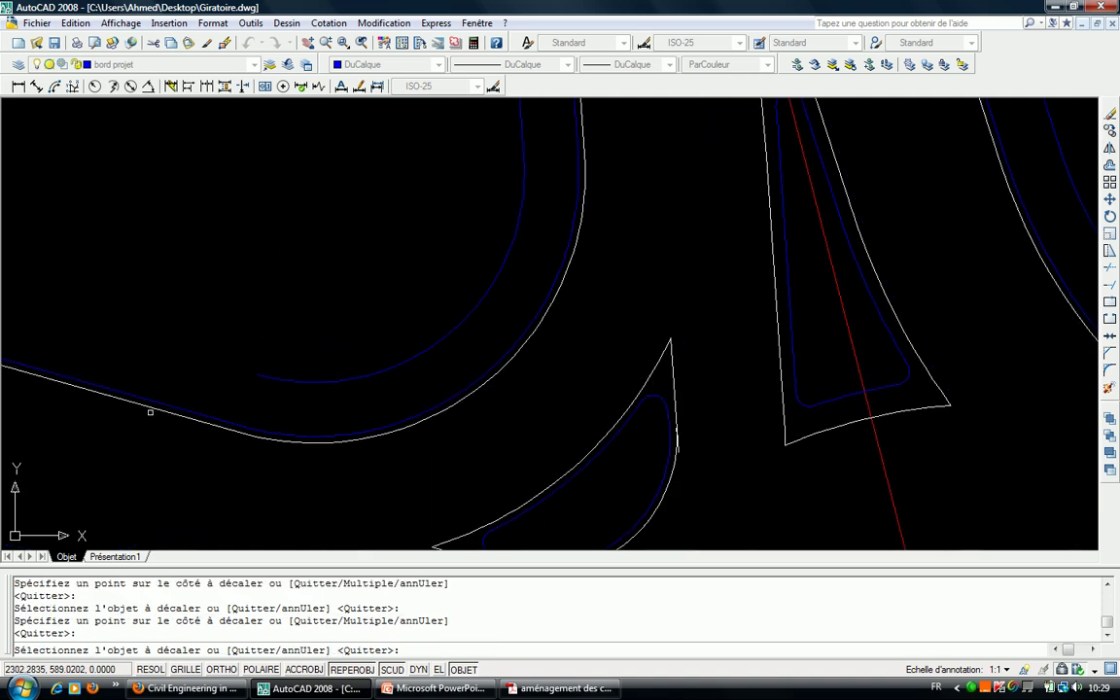
scroll(425, 280, "down", 3)
scroll(175, 385, "up", 5)
middle_click_drag(175, 385, 415, 308)
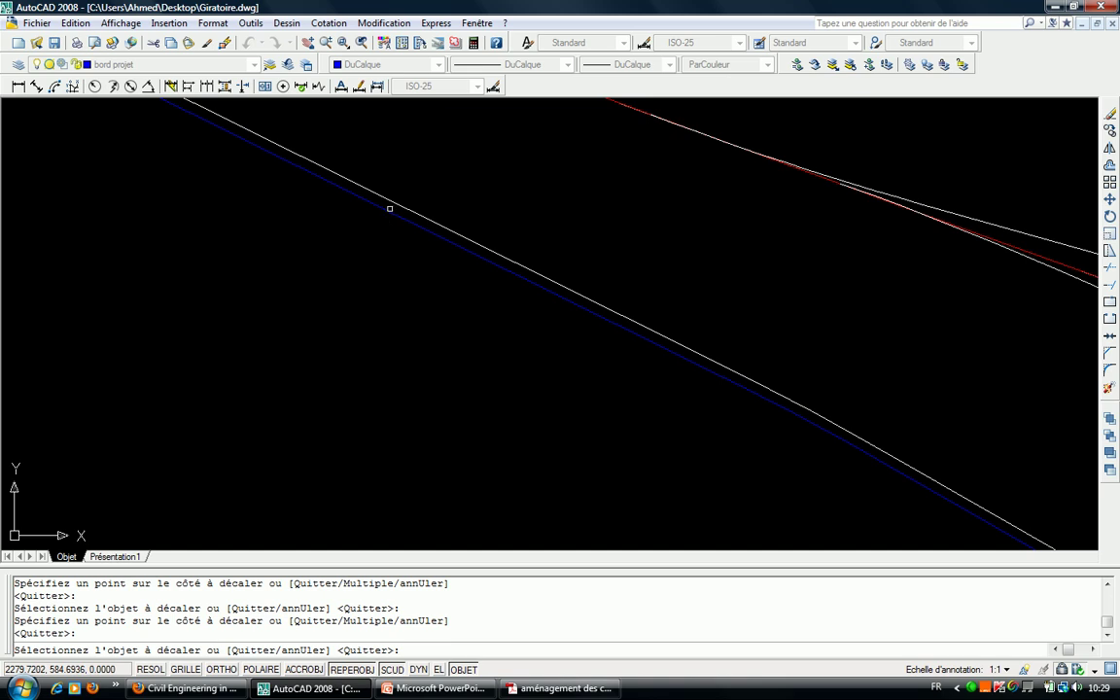
scroll(342, 237, "down", 2)
scroll(370, 294, "down", 1)
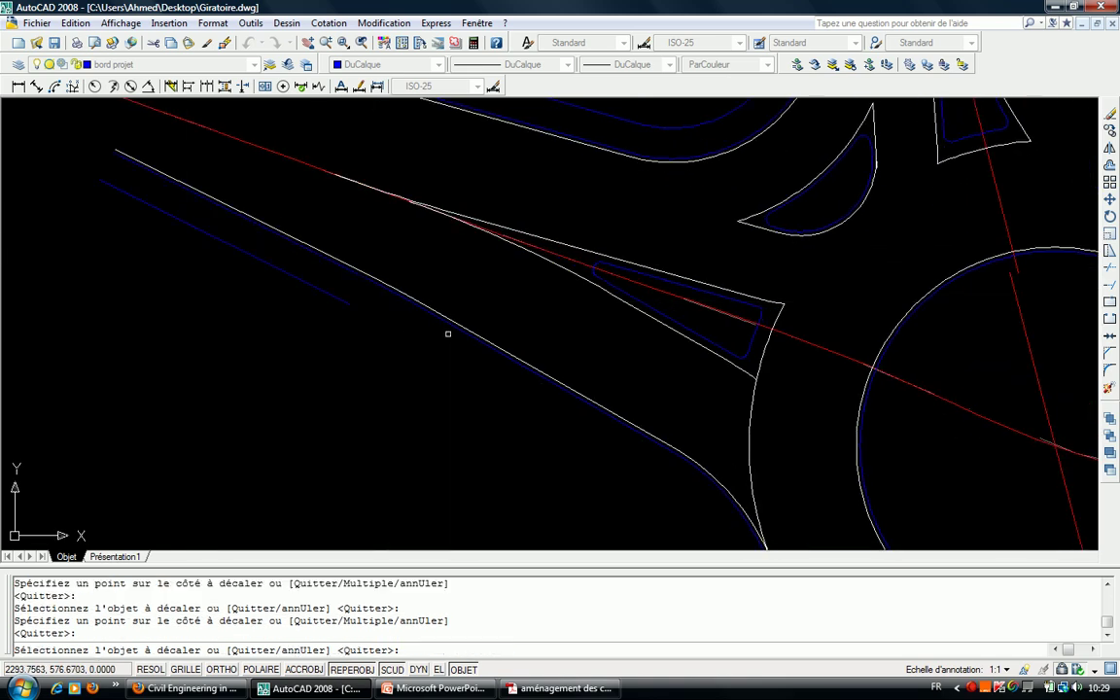
scroll(449, 333, "up", 4)
left_click(455, 304)
scroll(455, 301, "down", 5)
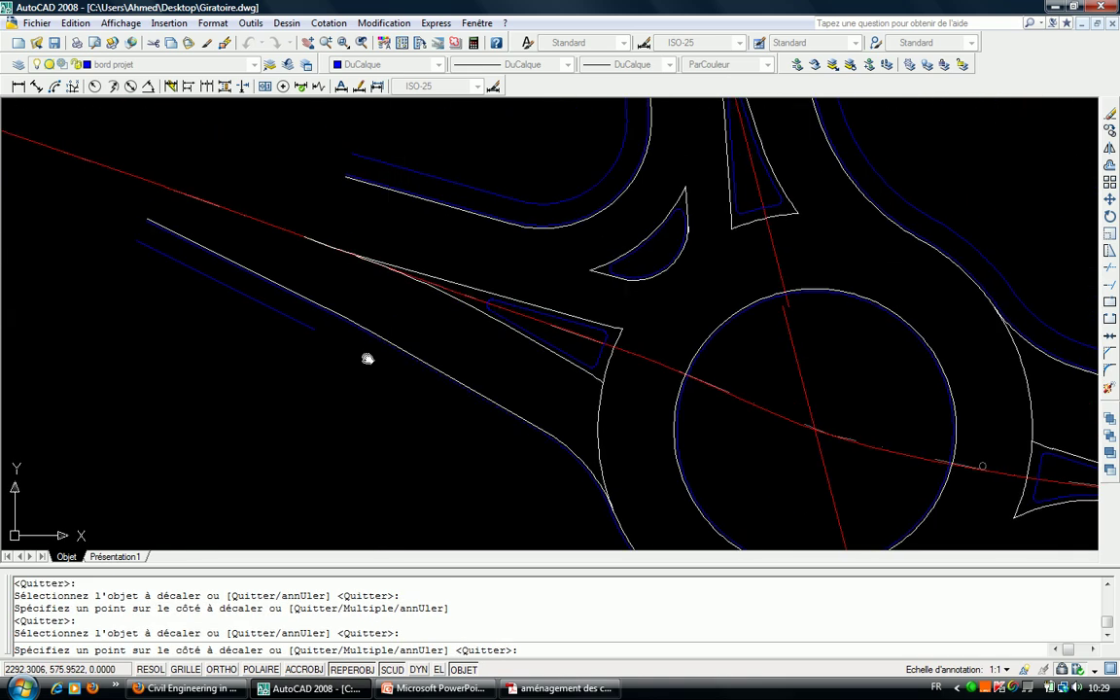
left_click(281, 355)
Offset three more road edge curves 2 units toward the carriageway.
scroll(300, 260, "up", 5)
scroll(245, 283, "down", 1)
scroll(200, 260, "down", 2)
scroll(470, 336, "up", 3)
scroll(467, 356, "down", 5)
scroll(389, 262, "up", 3)
scroll(575, 270, "up", 2)
left_click(534, 272)
left_click(522, 268)
left_click(525, 264)
scroll(418, 327, "down", 2)
scroll(458, 295, "up", 1)
scroll(458, 295, "up", 1)
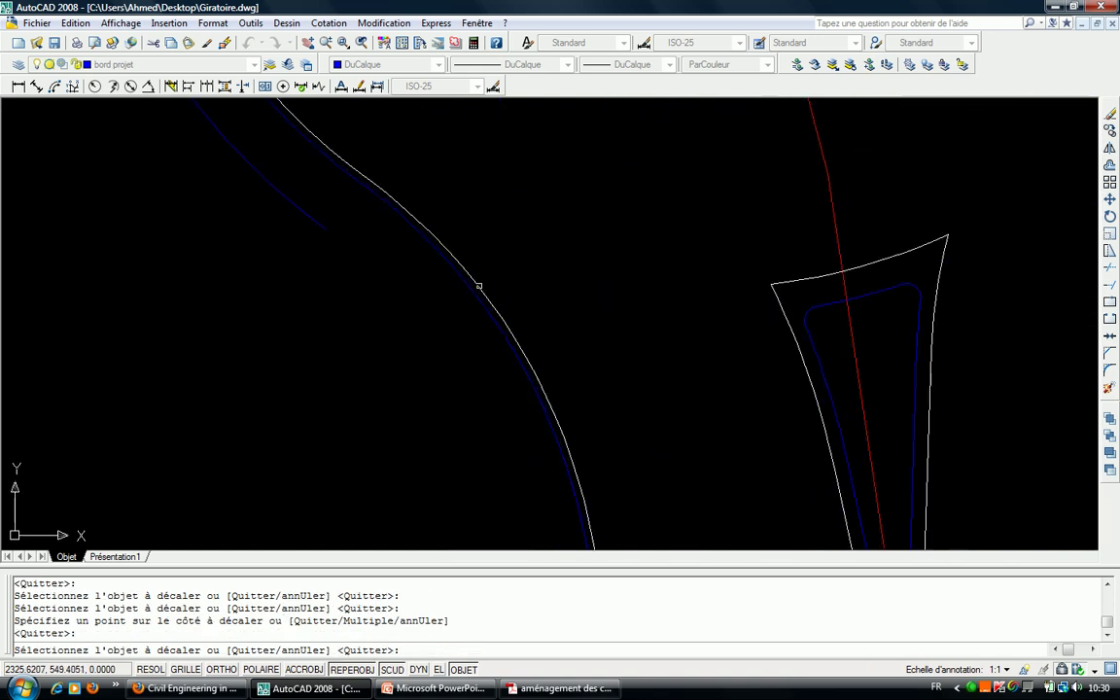
left_click(466, 285)
left_click(382, 318)
scroll(428, 321, "down", 2)
scroll(474, 347, "up", 3)
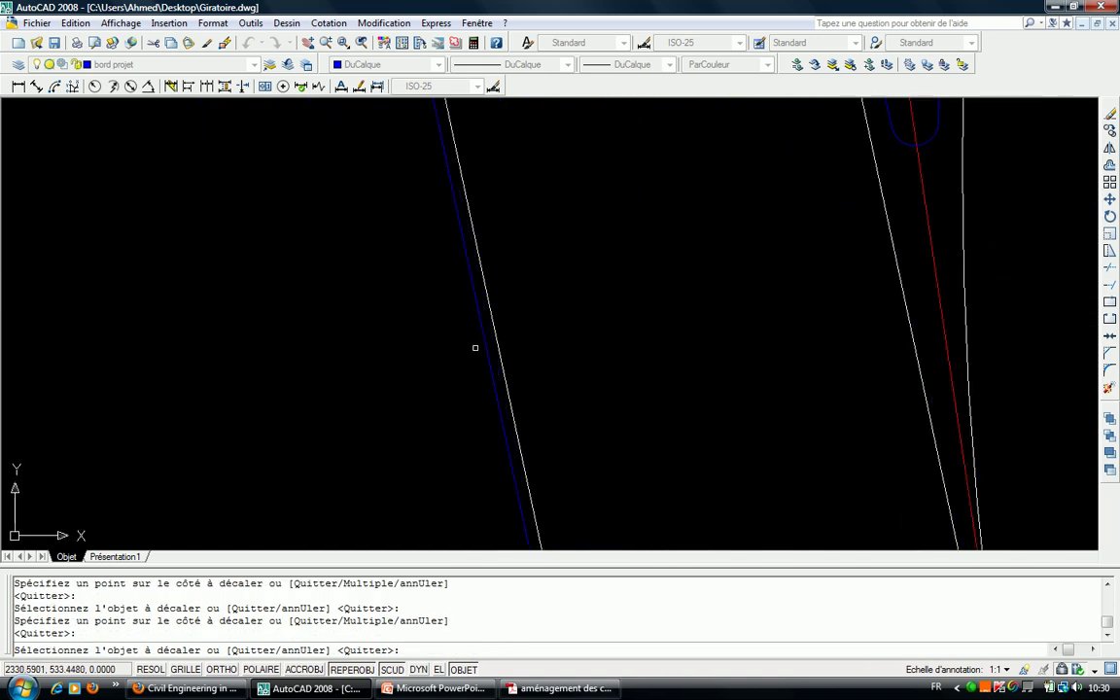
scroll(389, 335, "down", 3)
scroll(632, 379, "up", 3)
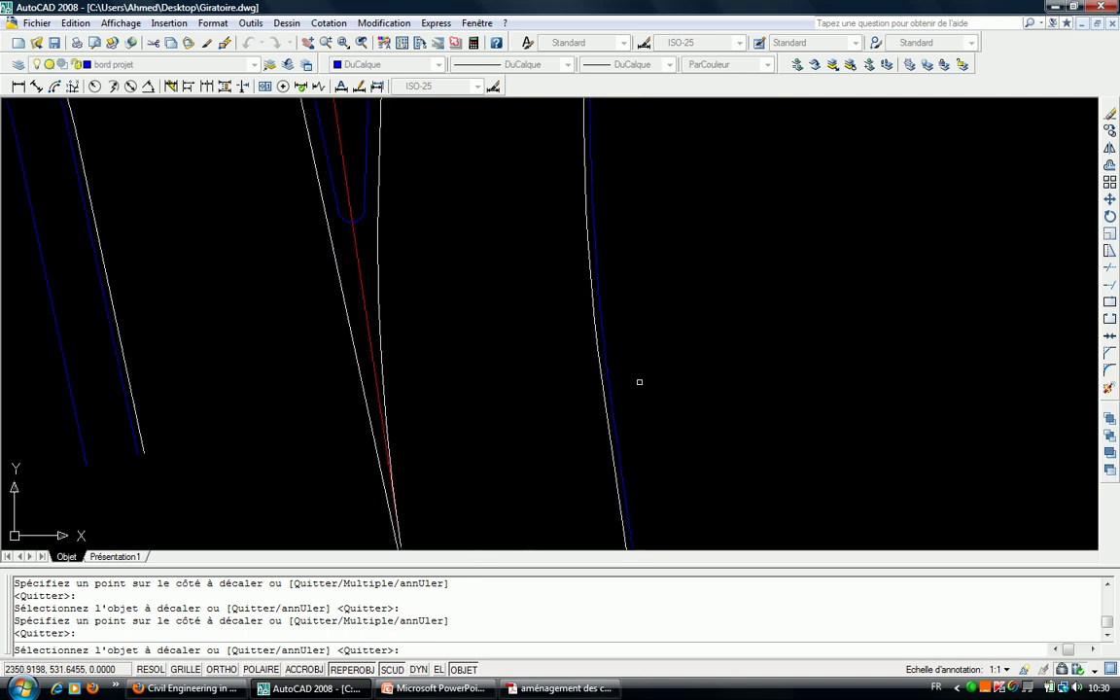
scroll(602, 389, "down", 2)
scroll(587, 360, "up", 2)
scroll(691, 345, "down", 2)
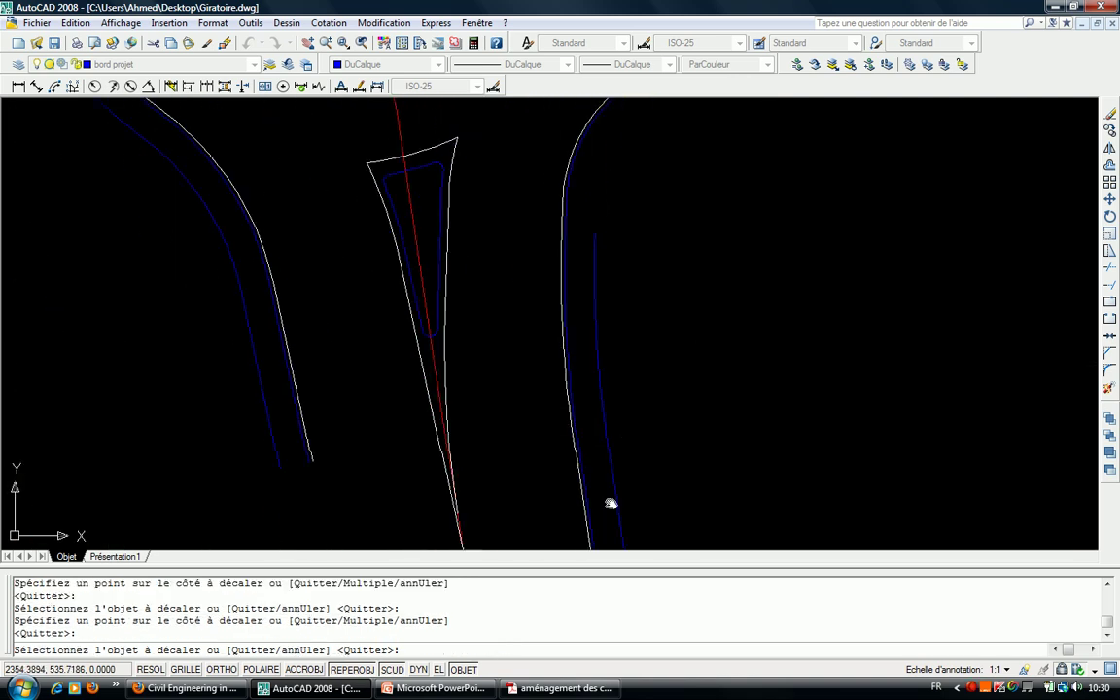
scroll(603, 165, "down", 2)
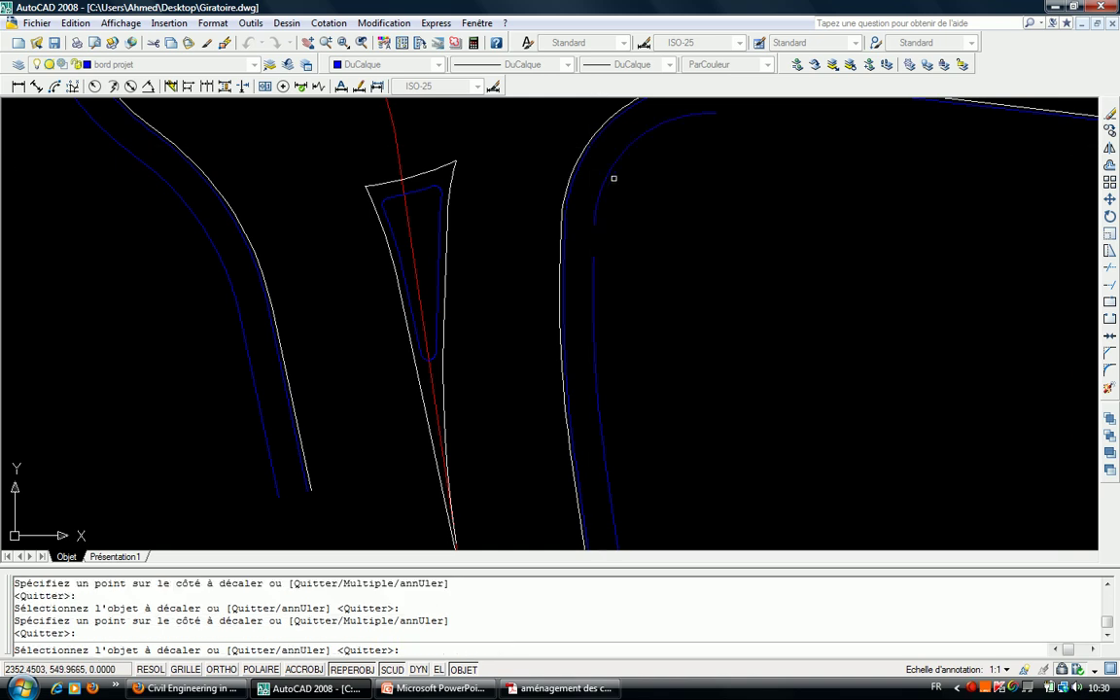
scroll(464, 268, "up", 4)
left_click(517, 277)
left_click(605, 293)
Offset the upper road edges 2 units inward and end the offset command.
scroll(604, 293, "down", 3)
scroll(645, 199, "up", 2)
left_click(645, 179)
left_click(816, 190)
left_click(825, 192)
left_click(844, 197)
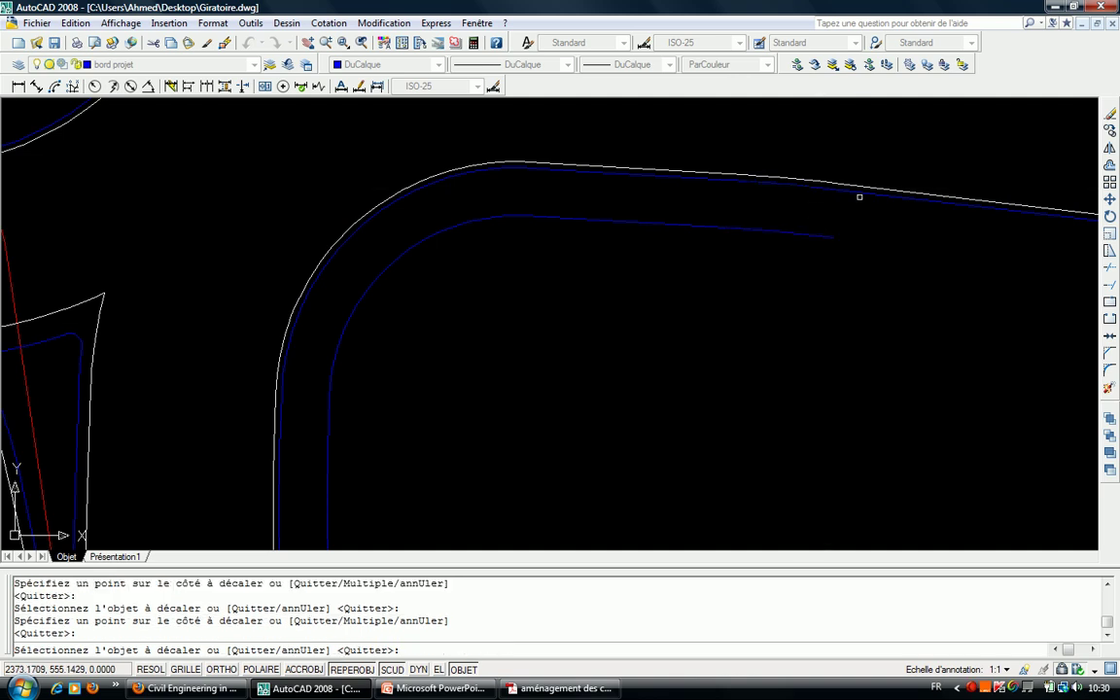
left_click(861, 195)
scroll(765, 288, "down", 1)
scroll(495, 262, "down", 2)
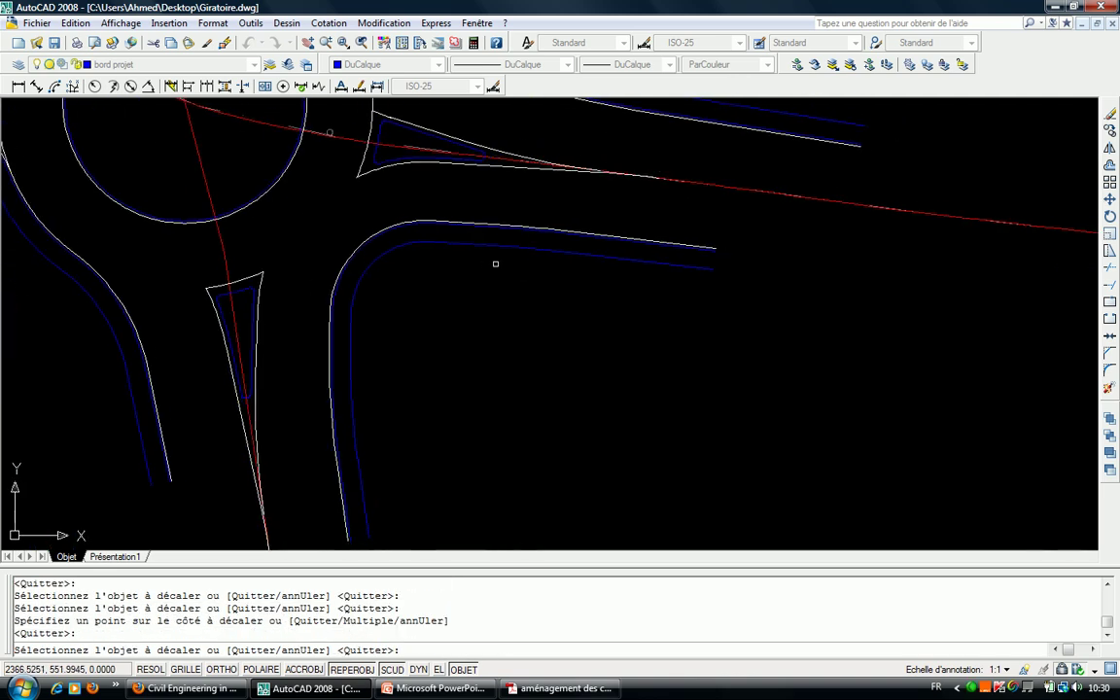
key("Escape")
scroll(750, 243, "down", 1)
With object snap on, draw a short line capping a road end between white edge and blue curb.
scroll(775, 236, "up", 3)
type("l")
key("Return")
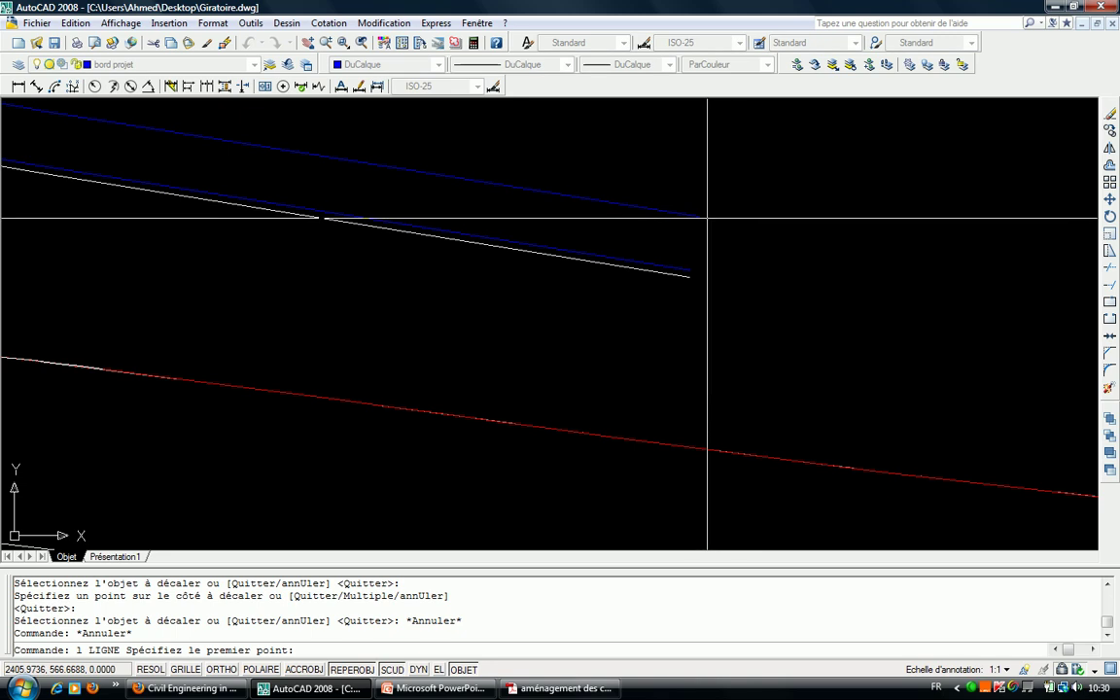
key("F3")
left_click(705, 215)
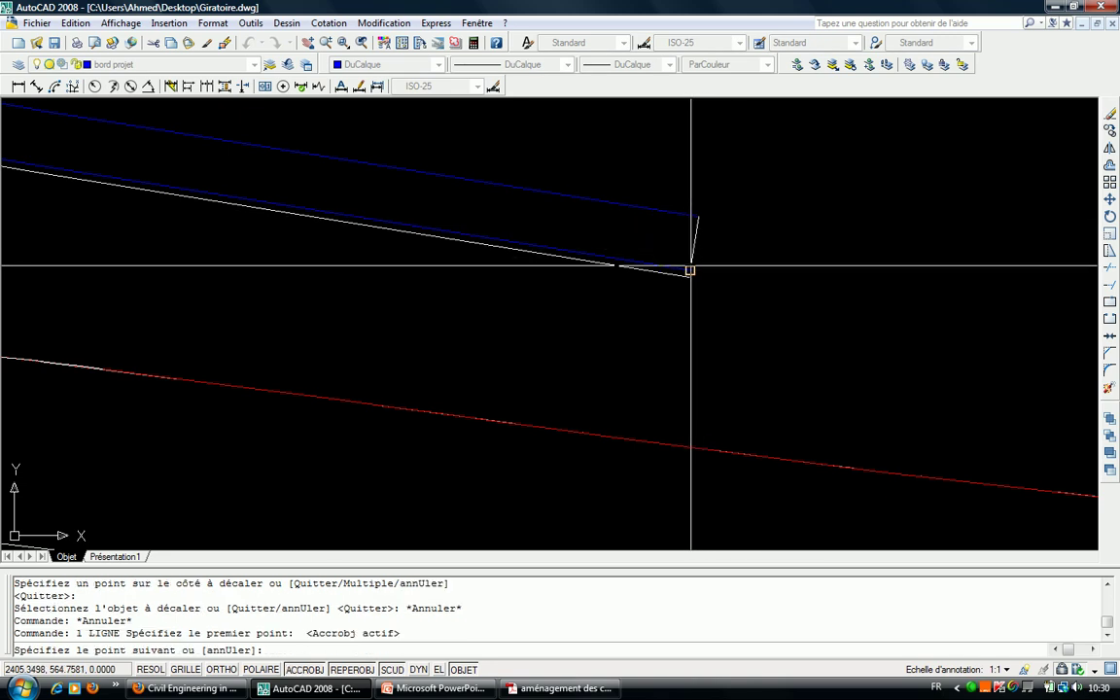
scroll(689, 265, "down", 2)
scroll(462, 276, "down", 1)
scroll(593, 185, "up", 4)
key("Escape")
key("Return")
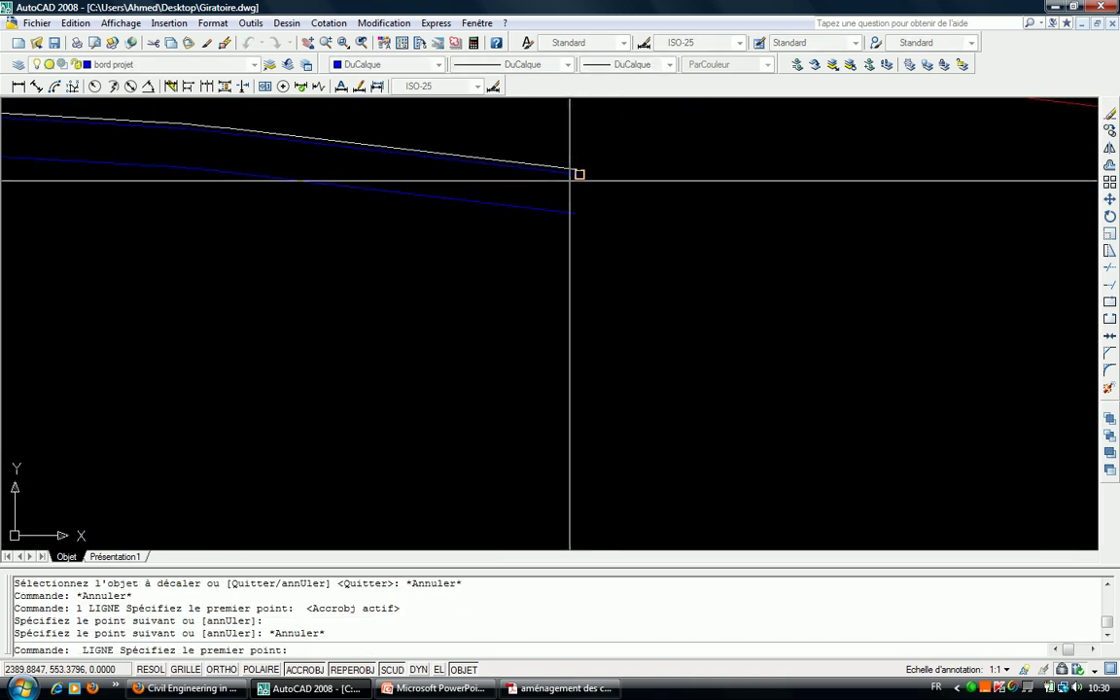
left_click(581, 171)
scroll(580, 213, "down", 3)
scroll(496, 260, "up", 3)
key("Escape")
key("Return")
left_click(463, 202)
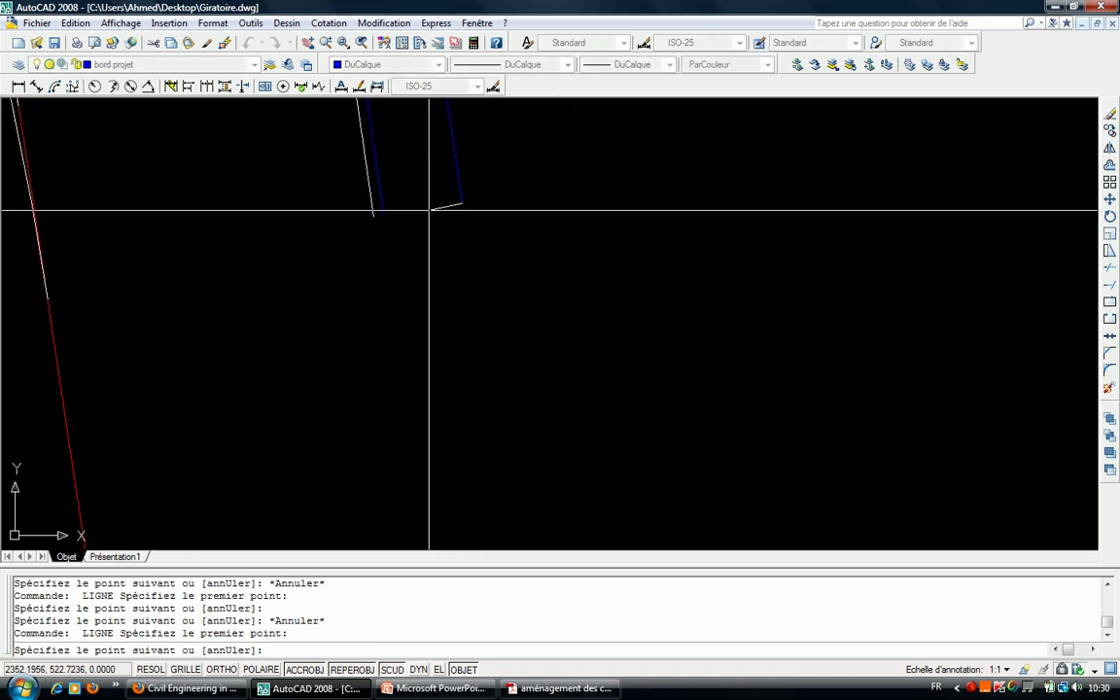
left_click(383, 215)
key("Escape")
Select the curb polyline and try moving its corner vertex, cancelling without changes.
scroll(373, 242, "down", 2)
scroll(375, 240, "up", 3)
middle_click_drag(374, 240, 467, 242)
left_click(601, 212)
left_click(528, 242)
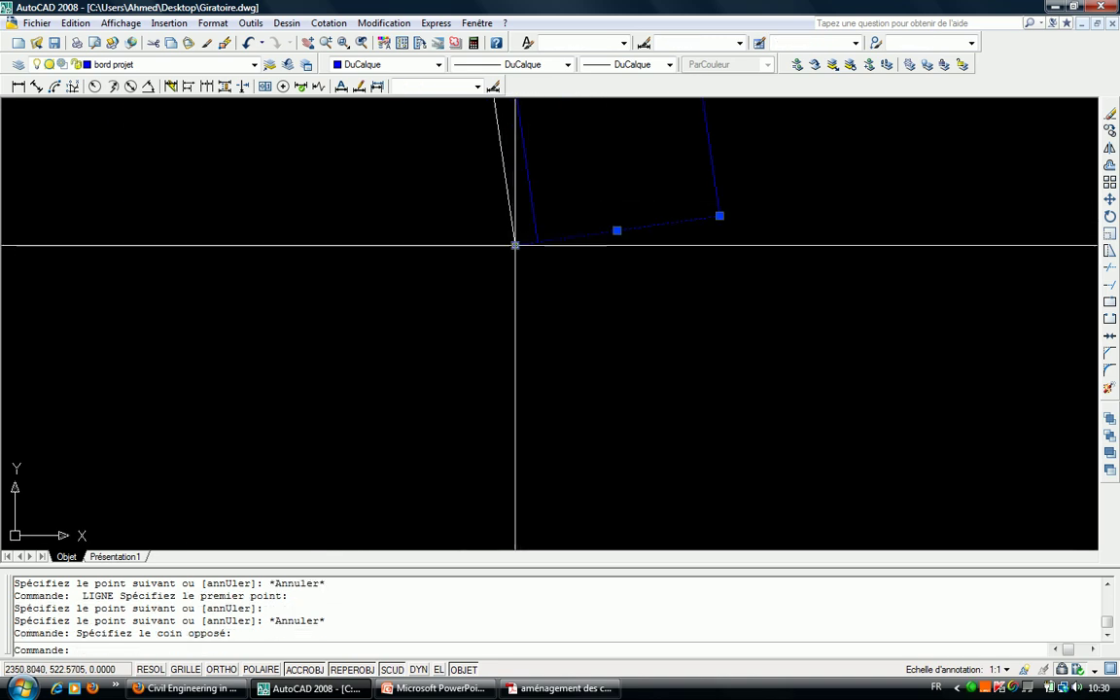
left_click(515, 244)
left_click(537, 242)
key("Escape")
scroll(522, 260, "up", 2)
scroll(511, 282, "down", 2)
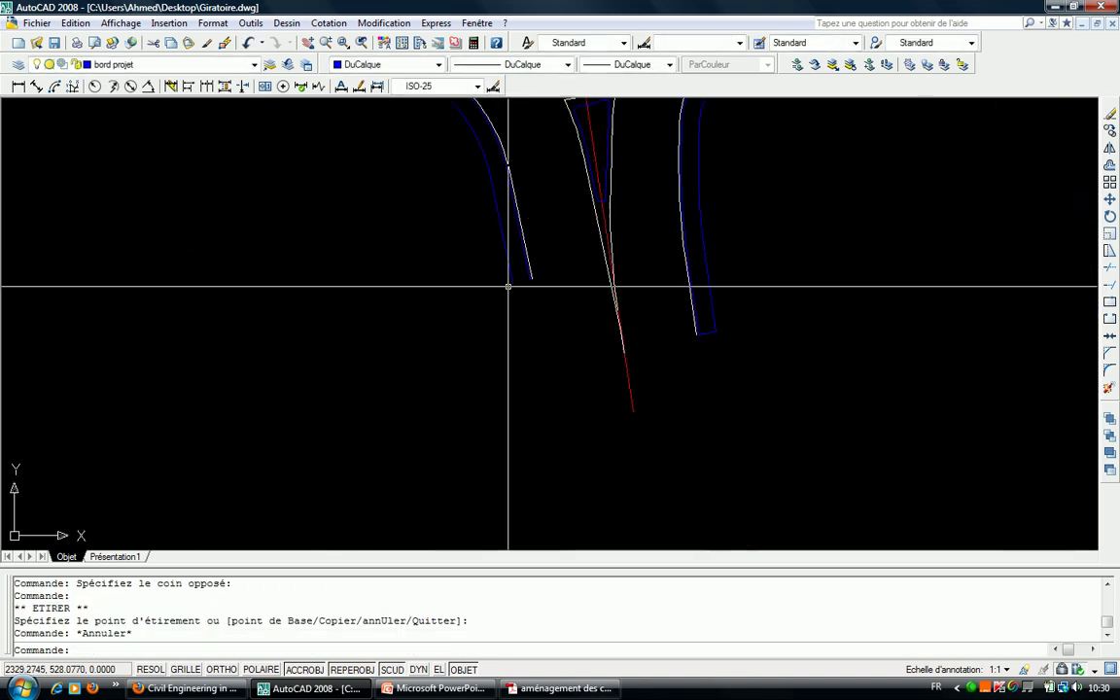
key("Escape")
key("Escape")
Draw a closing line across another branch end between the road edge and its curb.
type("l")
key("Return")
left_click(665, 297)
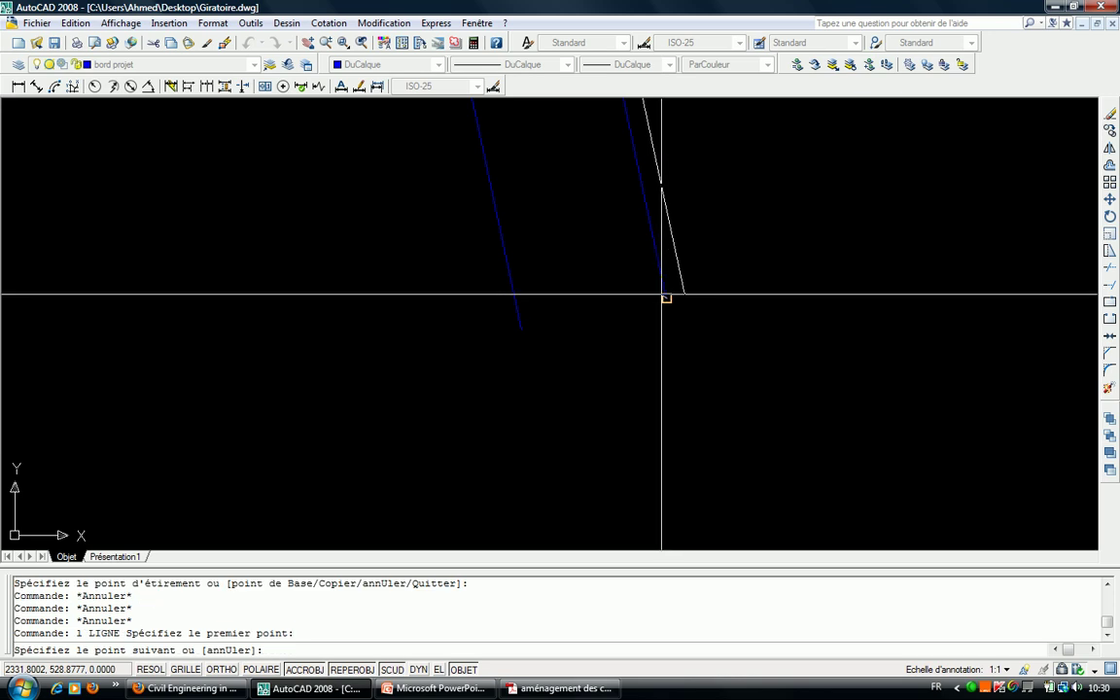
key("Escape")
scroll(620, 429, "down", 3)
middle_click_drag(195, 317, 607, 430)
scroll(220, 137, "up", 3)
scroll(190, 118, "up", 2)
key("Return")
middle_click_drag(189, 117, 227, 182)
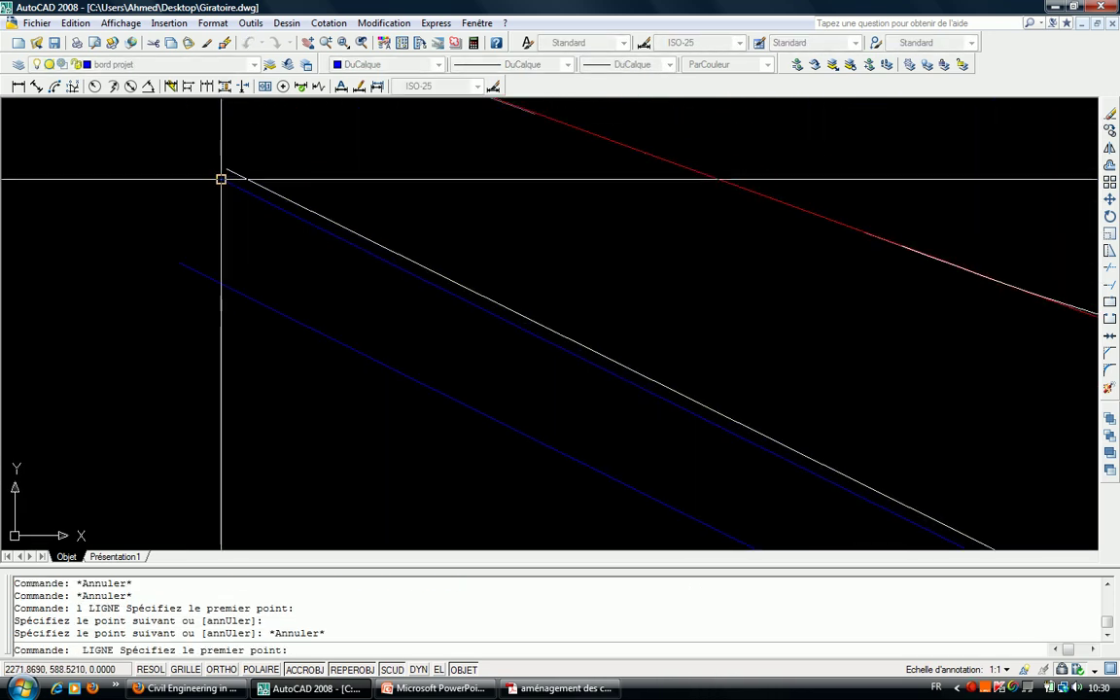
left_click(221, 179)
left_click(175, 258)
key("Escape")
scroll(355, 254, "down", 4)
scroll(355, 254, "up", 5)
key("Return")
left_click(333, 319)
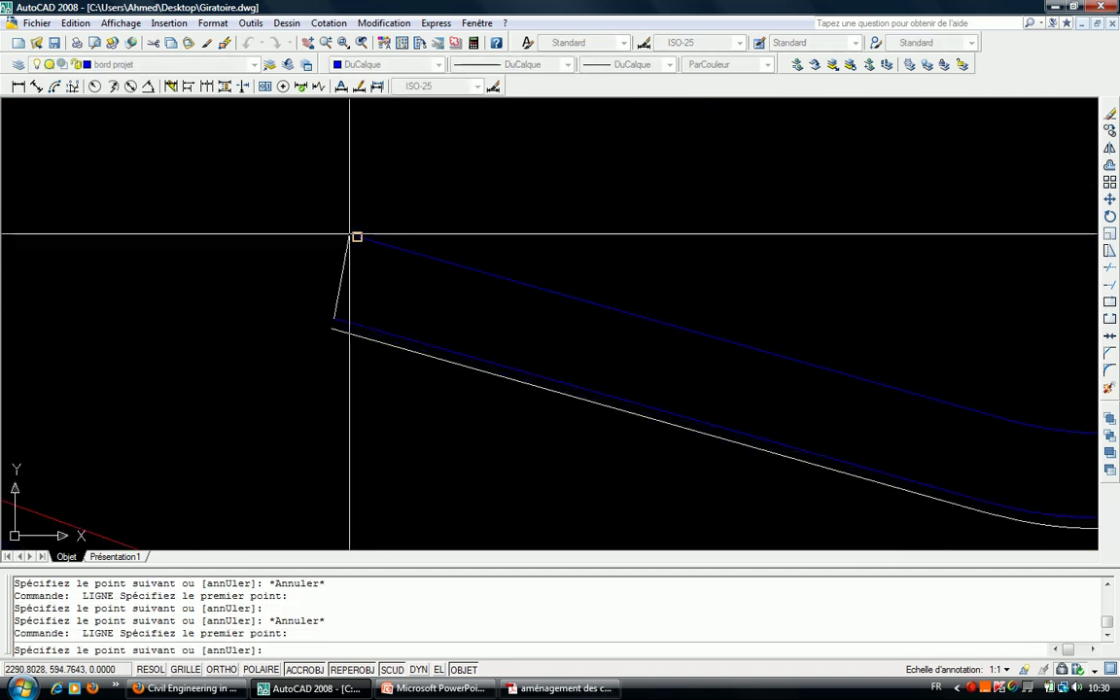
key("Escape")
Check the remaining edge endpoints with cancelled line snaps, then save the Giratoire drawing.
scroll(675, 395, "down", 3)
middle_click_drag(642, 378, 396, 407)
scroll(409, 389, "up", 3)
scroll(486, 291, "up", 2)
key("Return")
left_click(462, 198)
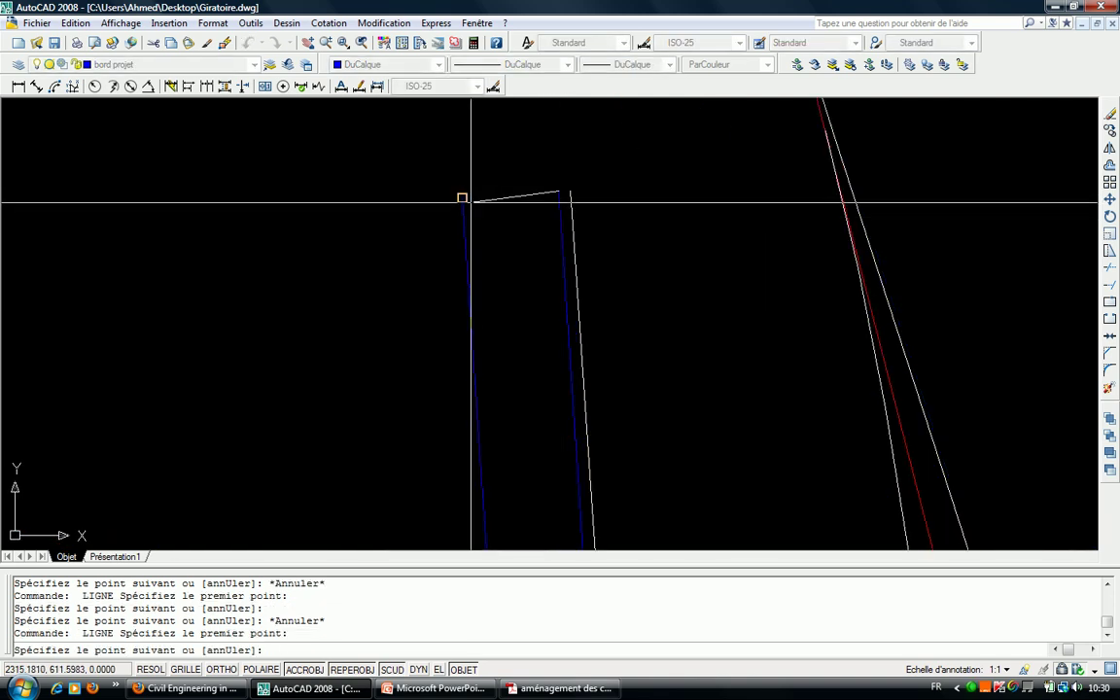
key("Escape")
scroll(592, 264, "down", 2)
scroll(640, 240, "up", 2)
key("Return")
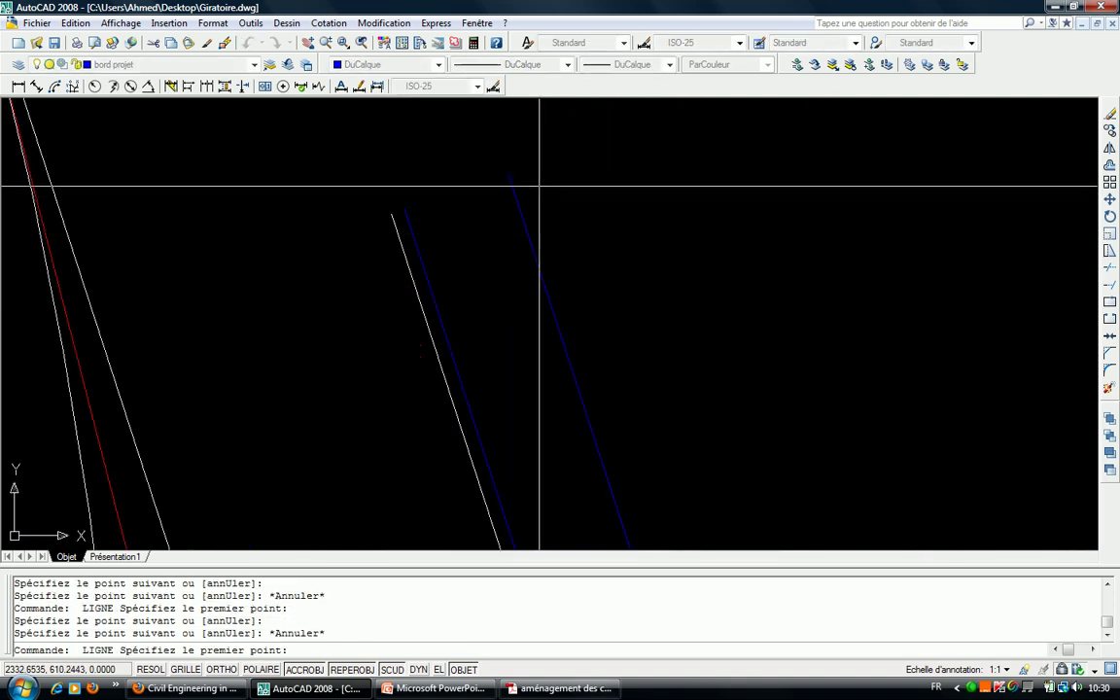
left_click(509, 176)
key("Escape")
scroll(469, 175, "down", 3)
scroll(467, 165, "down", 2)
scroll(463, 237, "up", 1)
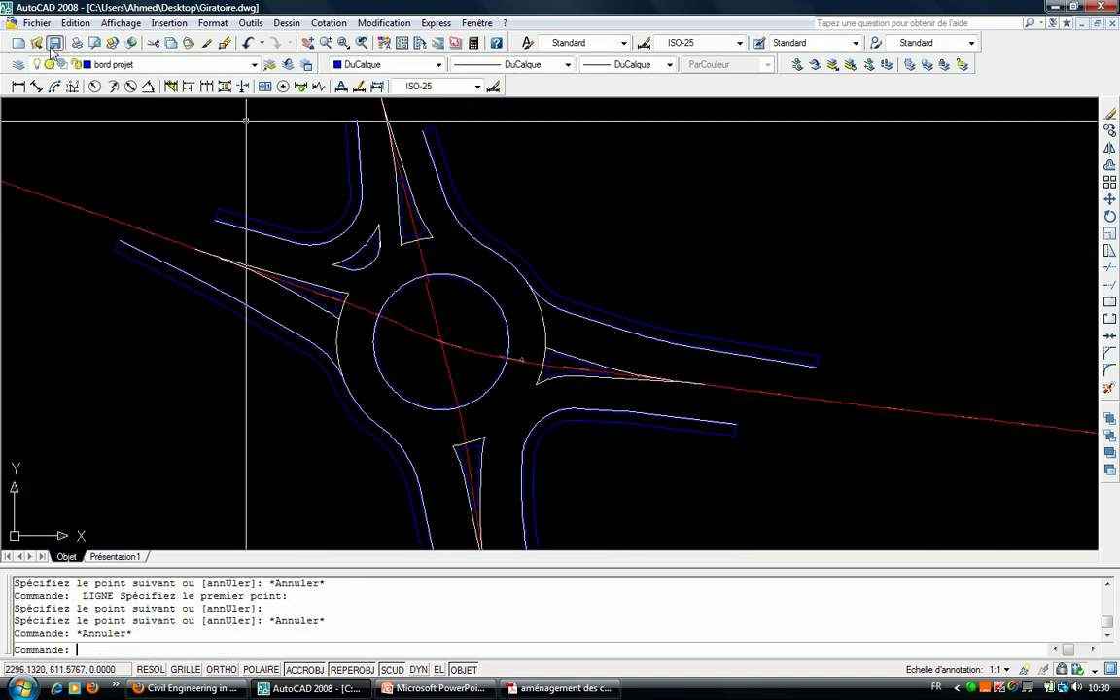
left_click(54, 43)
Start a hatch and pick interior points in the curb strips, islands and area near the circle.
key("Escape")
key("Escape")
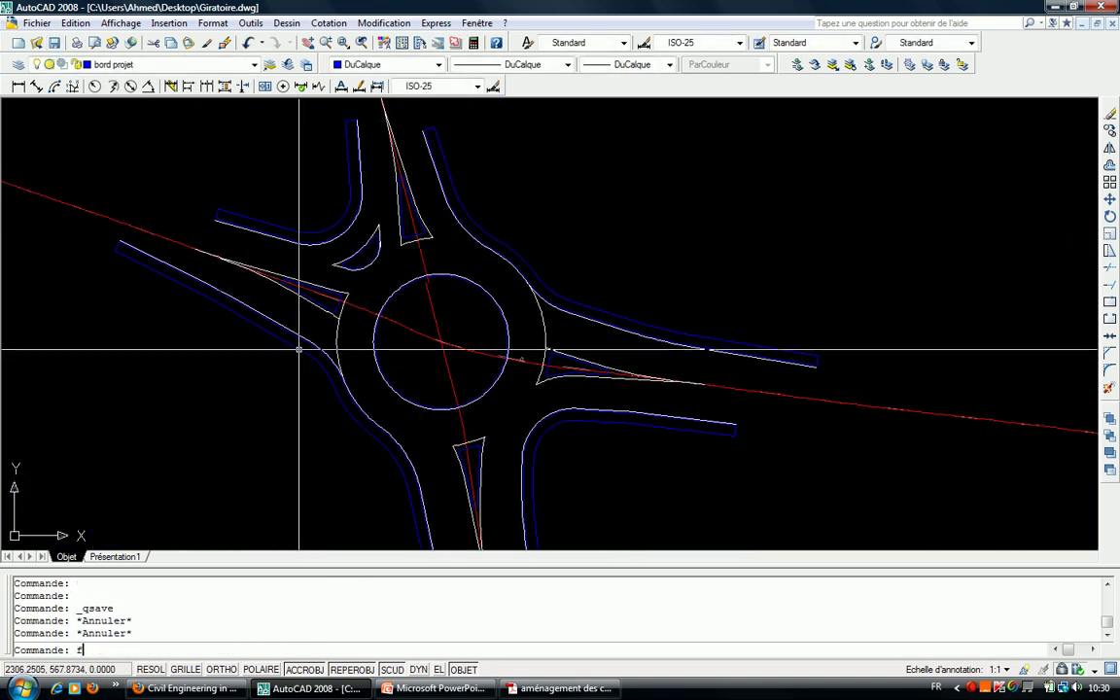
type("h")
key("Return")
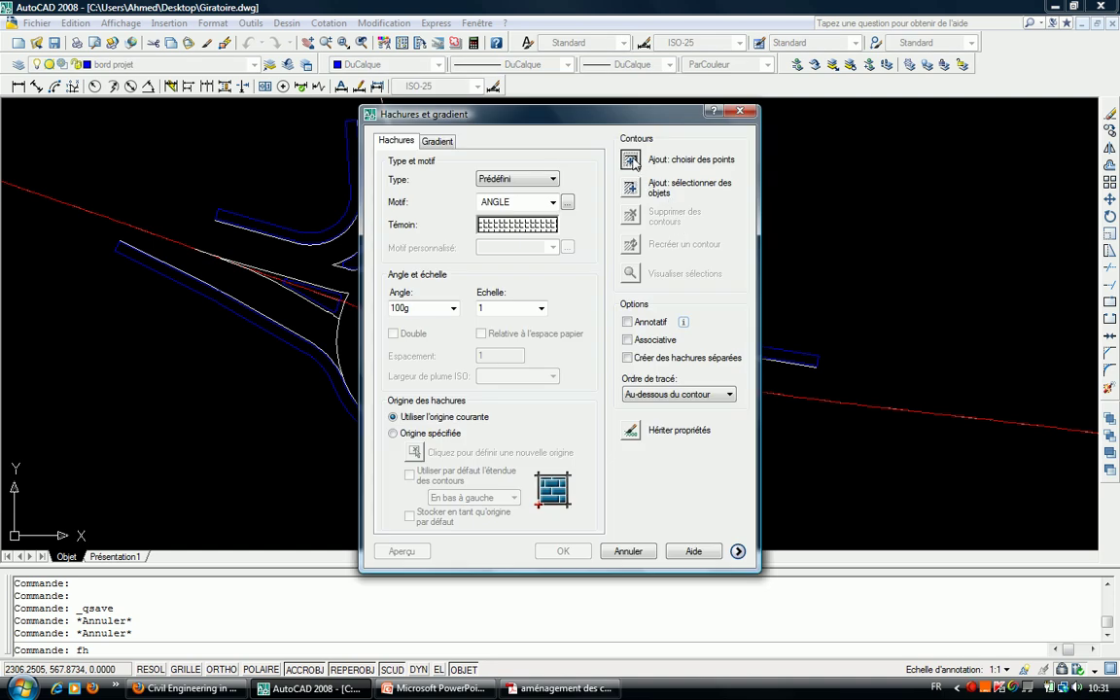
left_click(631, 160)
left_click(673, 338)
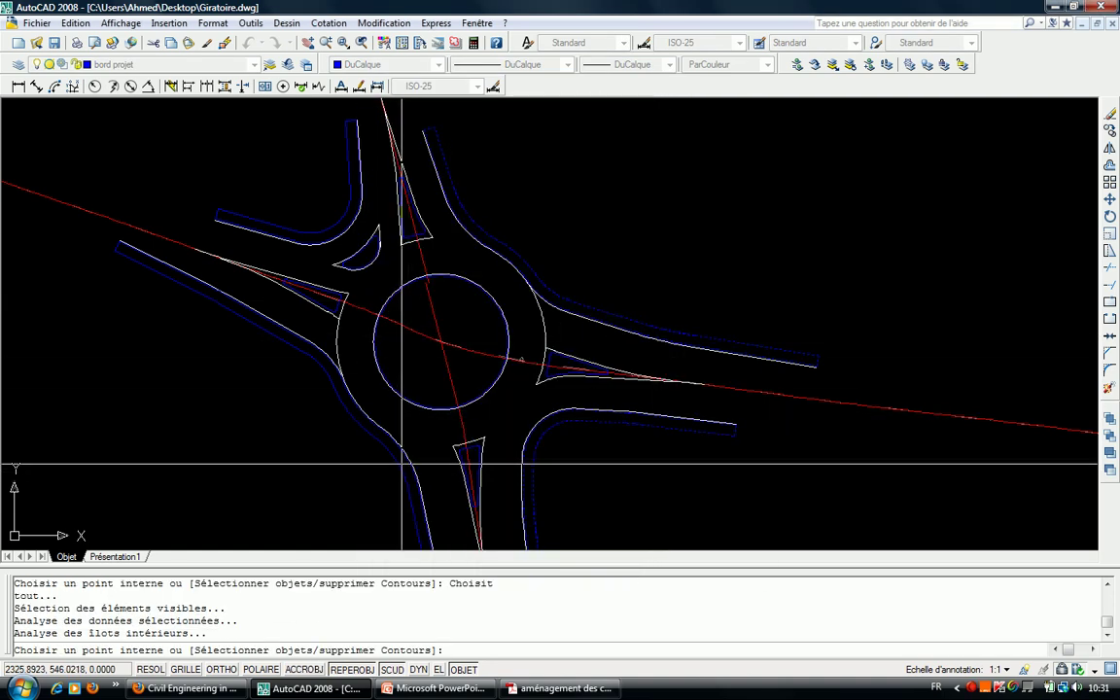
left_click(393, 428)
left_click(369, 250)
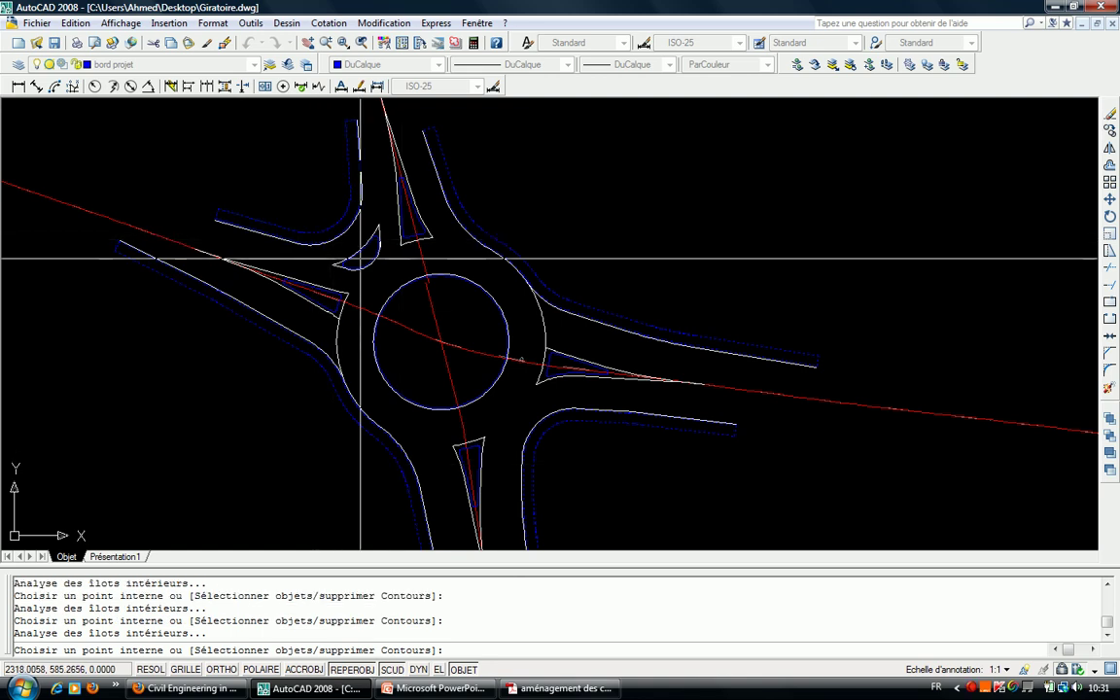
left_click(450, 363)
left_click(545, 358)
Pan to the splitter island to check the picked areas, then return to the hatch settings.
scroll(386, 203, "up", 4)
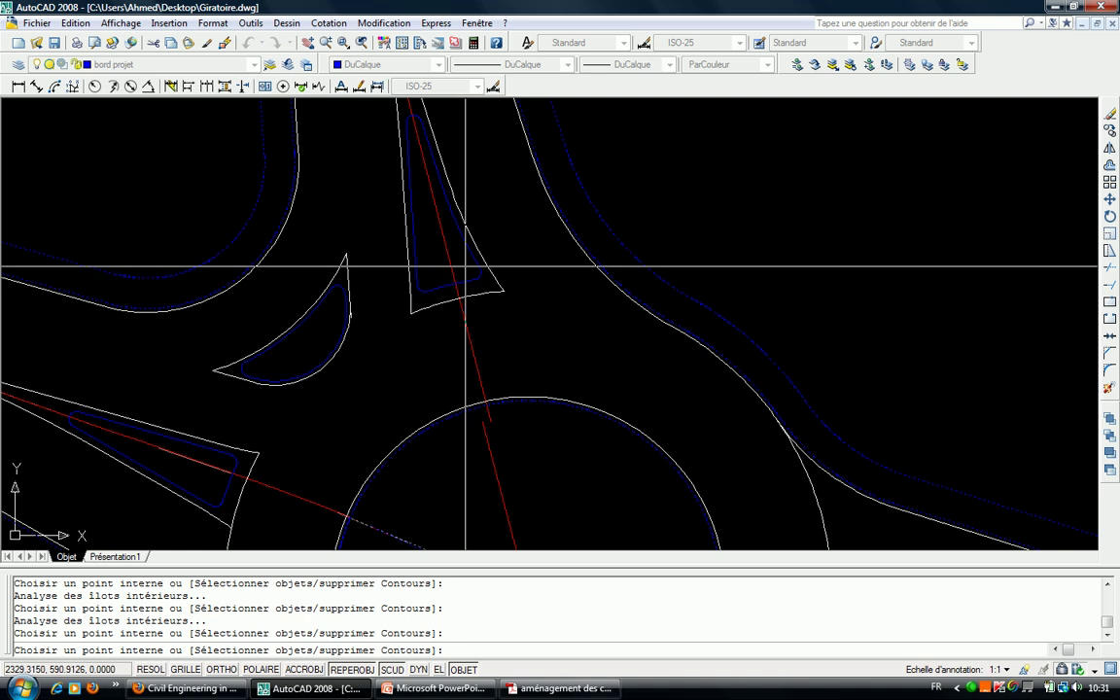
scroll(454, 265, "down", 1)
scroll(352, 289, "up", 1)
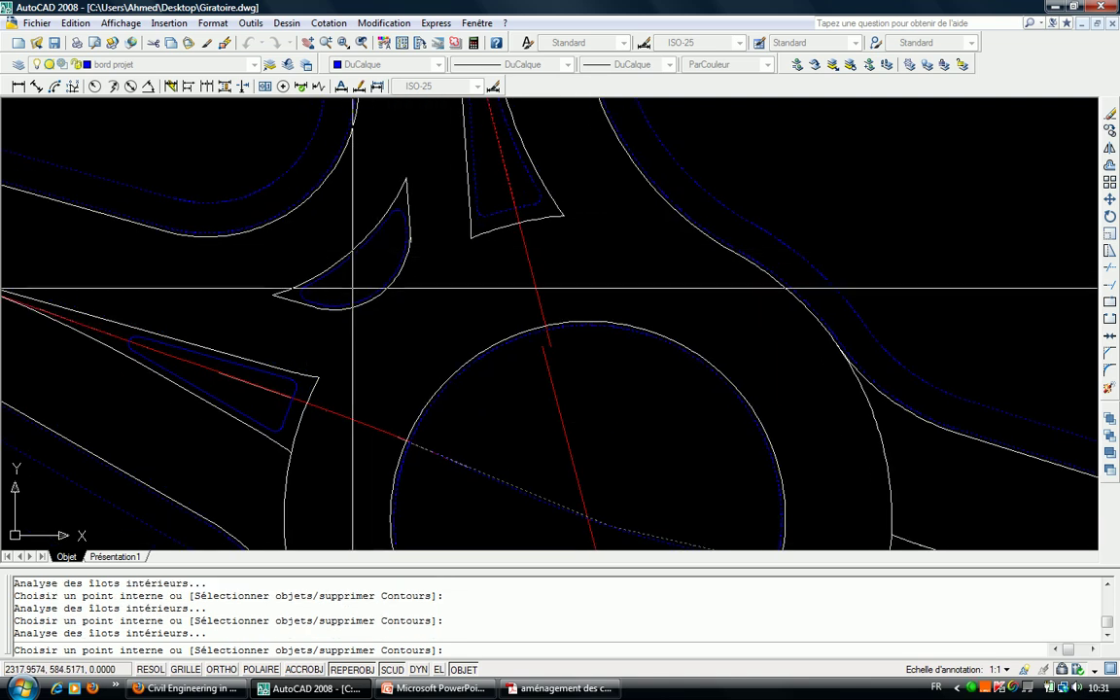
scroll(342, 292, "down", 4)
middle_click_drag(343, 263, 412, 232)
scroll(597, 267, "up", 5)
scroll(533, 309, "down", 3)
scroll(512, 369, "up", 5)
scroll(491, 409, "down", 2)
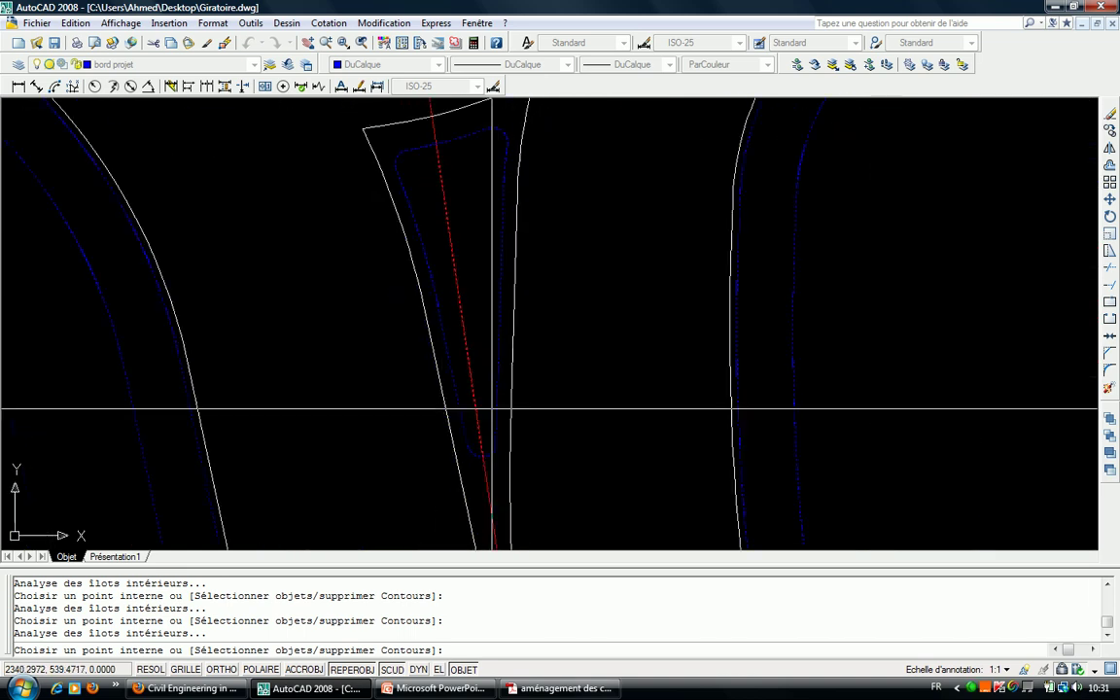
scroll(491, 409, "down", 4)
key("Return")
Bring up the hatch pattern palette, with ANGLE as the current pattern.
left_click(516, 201)
scroll(520, 227, "up", 2)
left_click(515, 215)
left_click(515, 224)
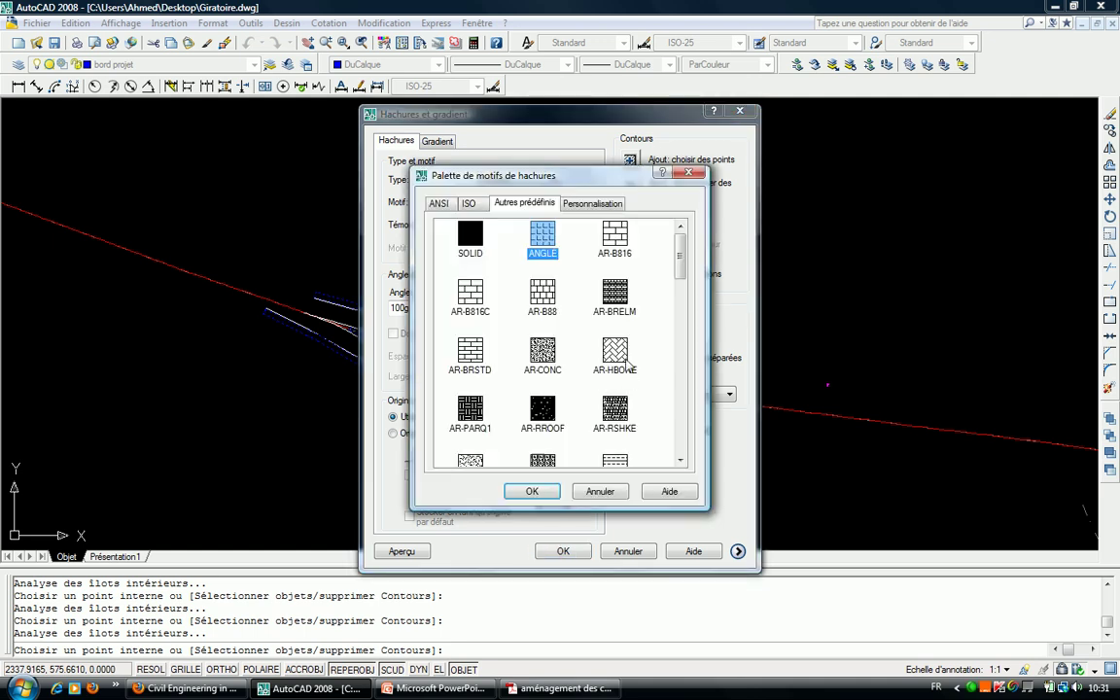
Apply the AR-HBONE hatch at scale 0.005 after previewing larger scales like 0.01.
left_click(538, 491)
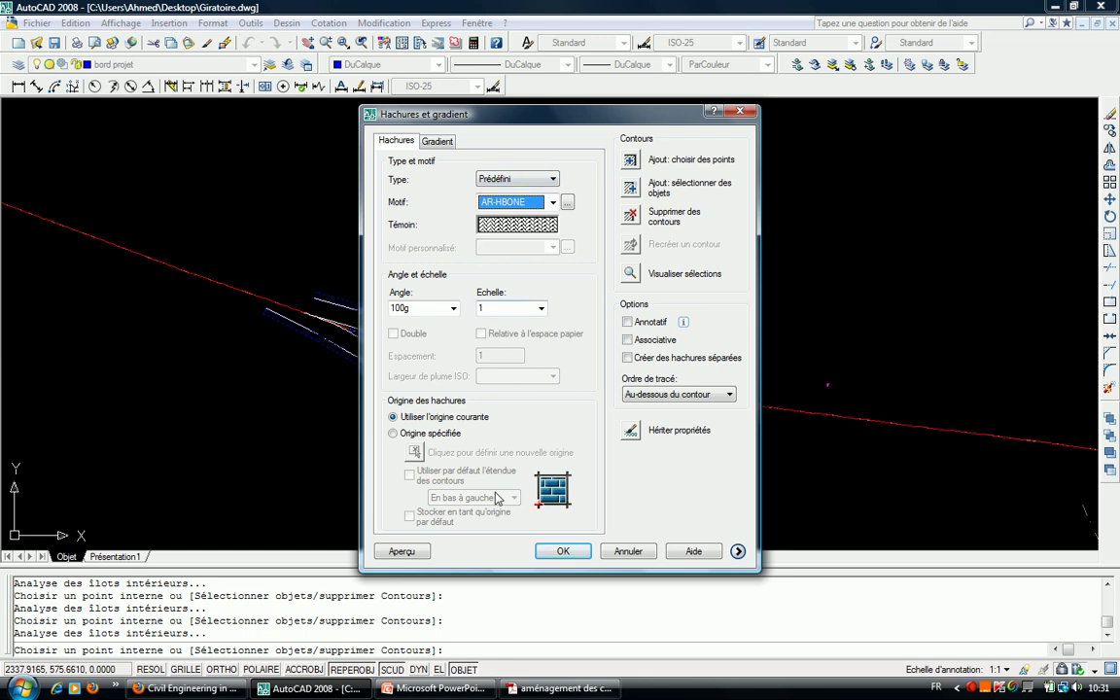
left_click(399, 553)
scroll(457, 374, "up", 5)
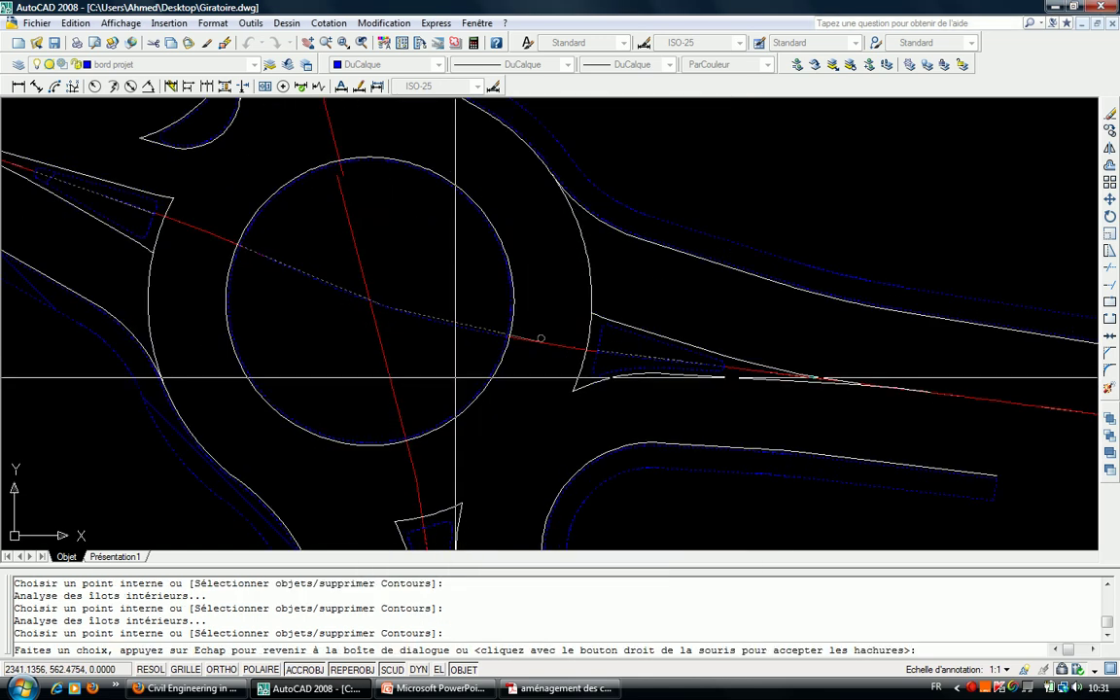
key("Escape")
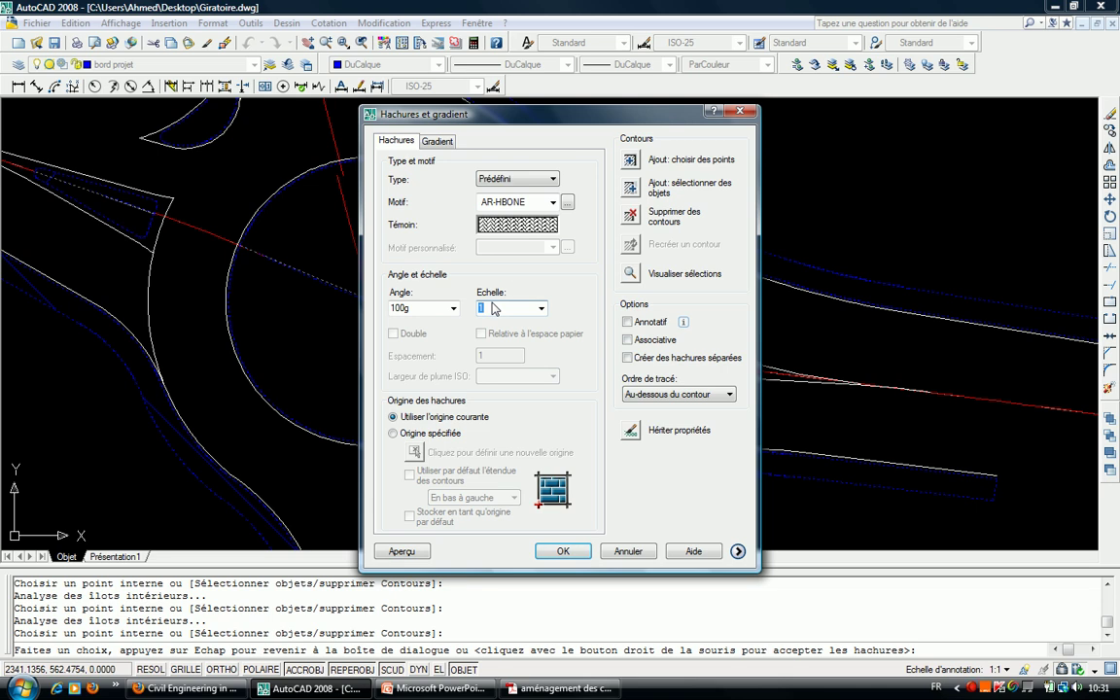
left_click(408, 552)
scroll(457, 389, "down", 5)
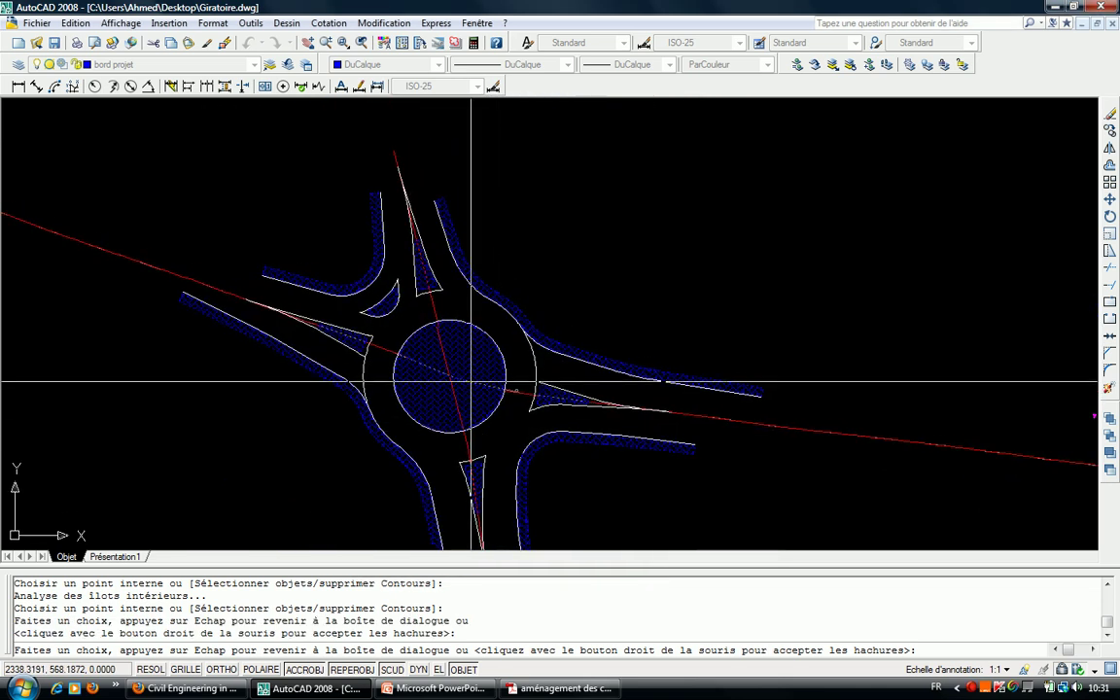
scroll(457, 372, "up", 2)
key("Escape")
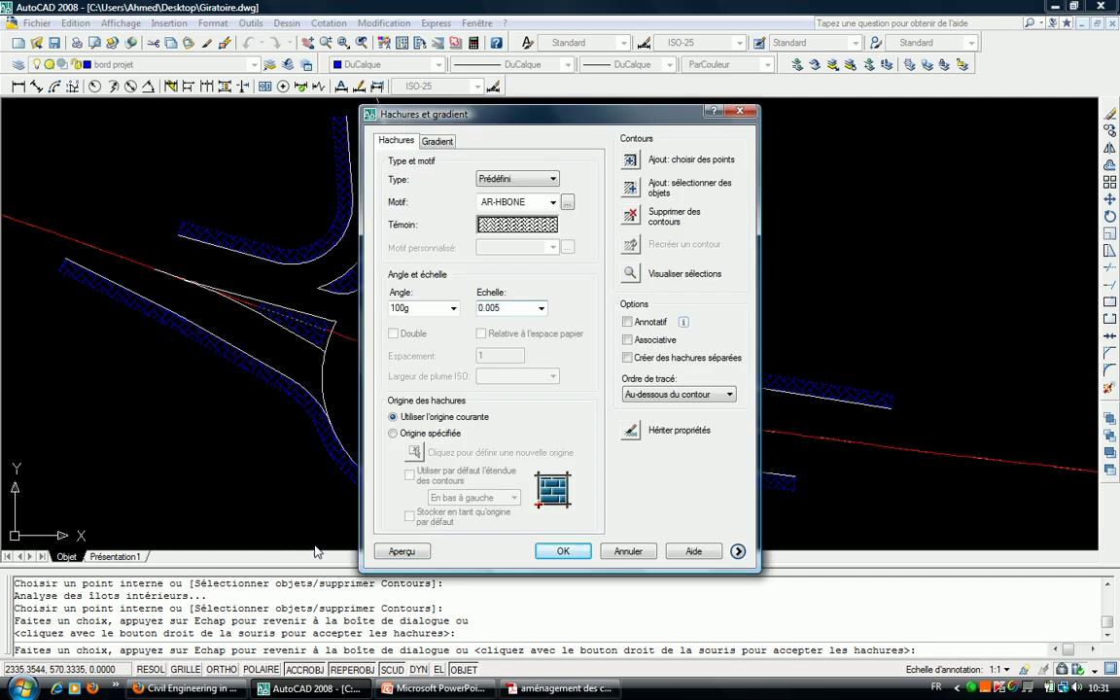
left_click(401, 551)
key("Escape")
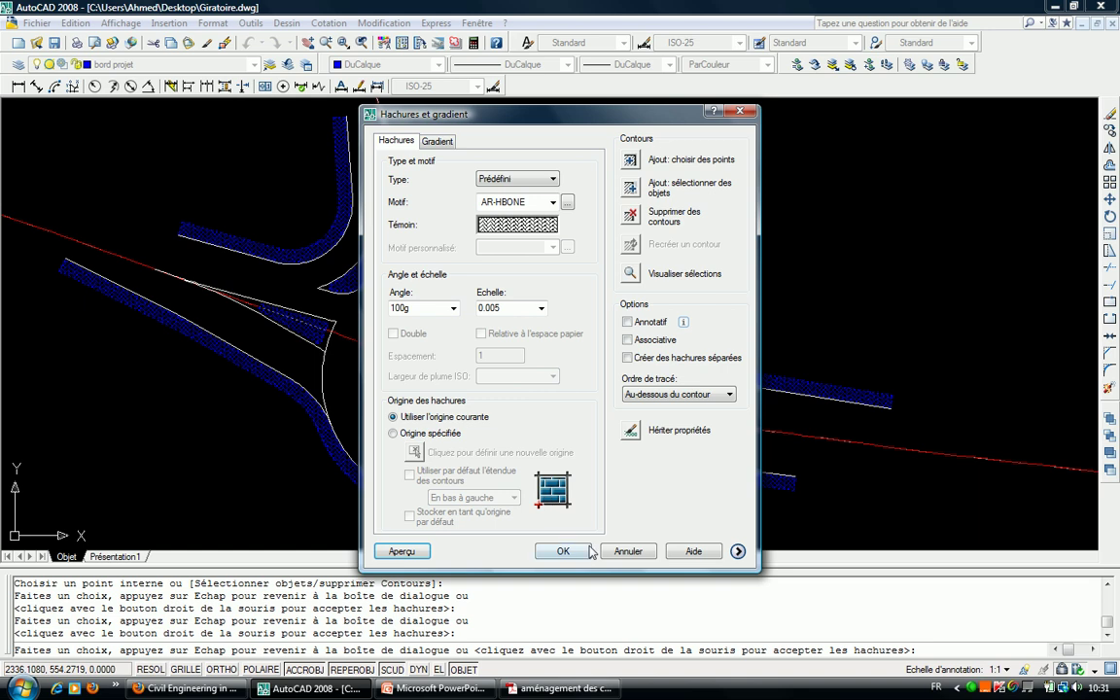
left_click(562, 552)
Colour the new herringbone hatch red and pan across the roundabout to check it.
left_click(408, 408)
left_click(389, 64)
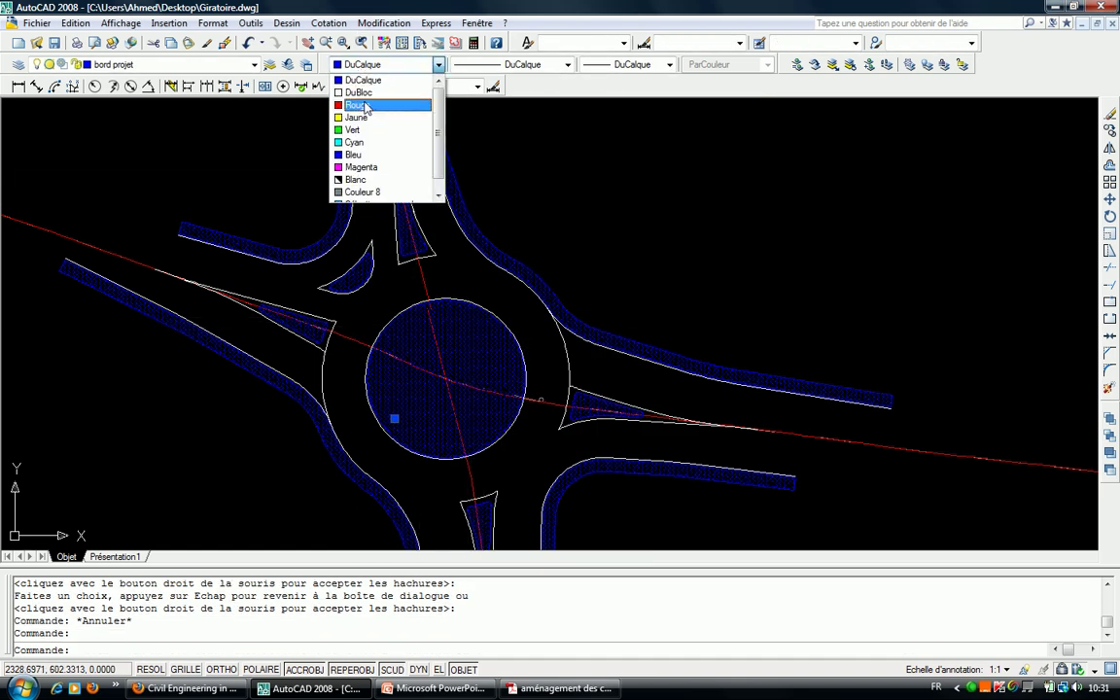
key("Escape")
scroll(387, 163, "down", 2)
scroll(444, 245, "down", 2)
scroll(530, 364, "up", 3)
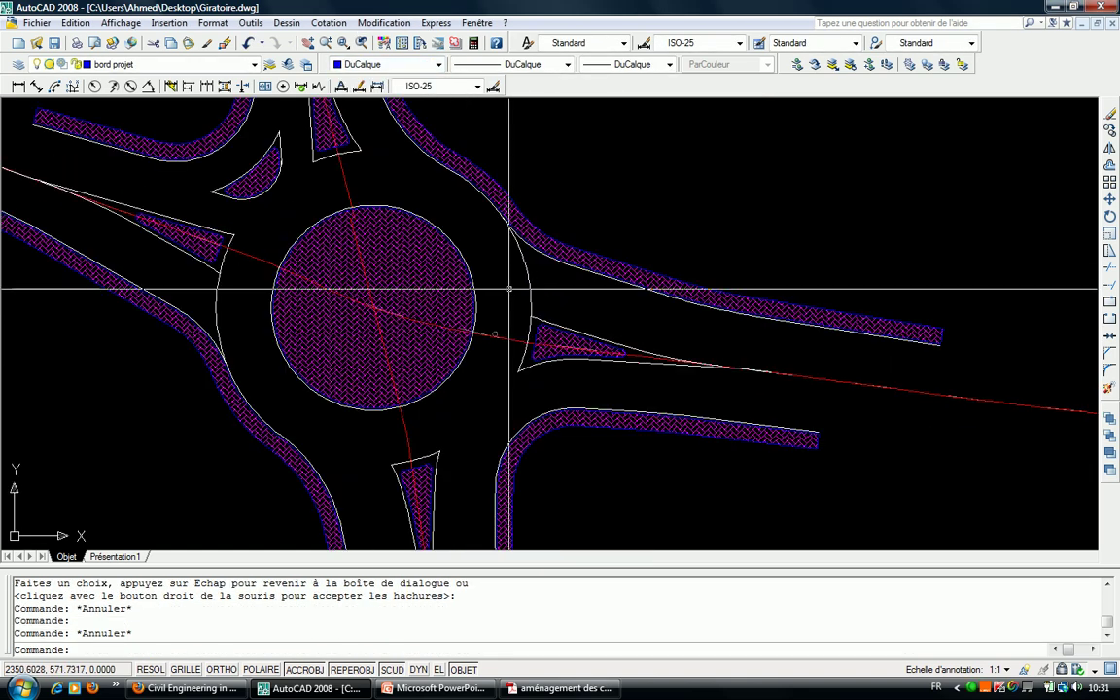
middle_click_drag(437, 291, 557, 296)
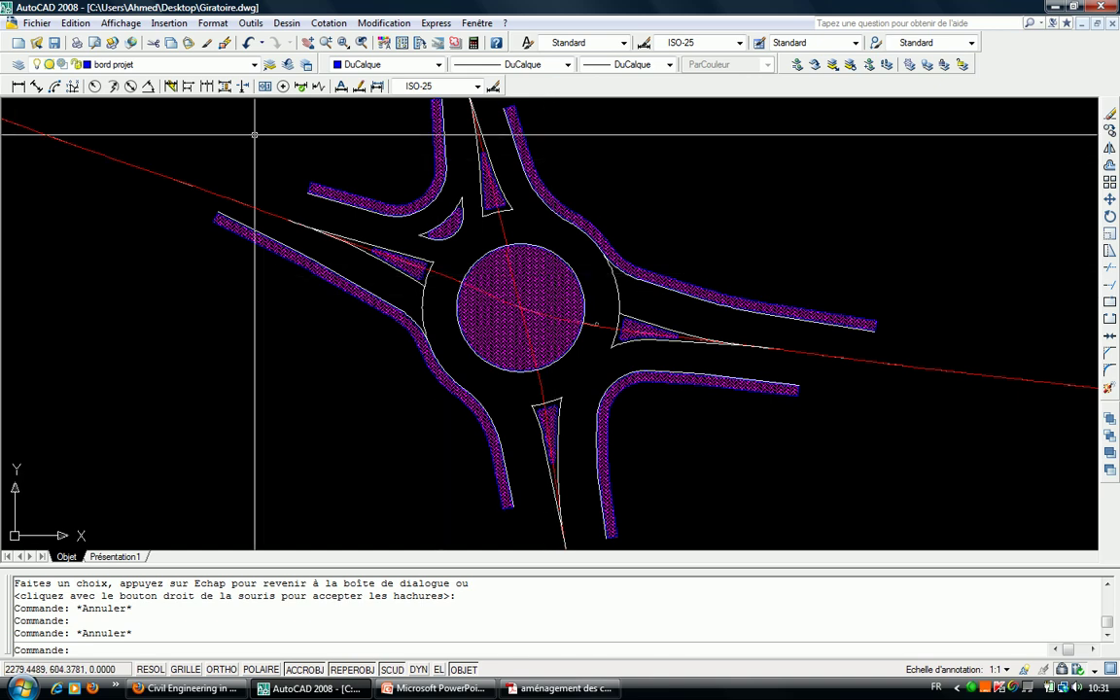
scroll(518, 229, "up", 2)
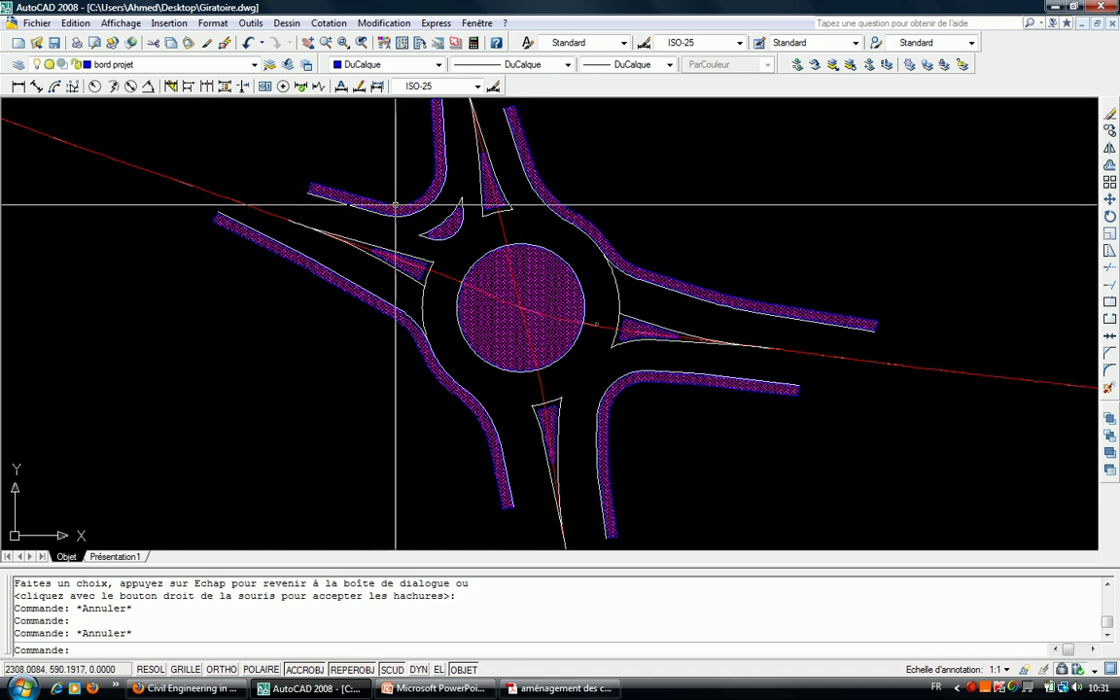
scroll(448, 247, "up", 2)
key("Escape")
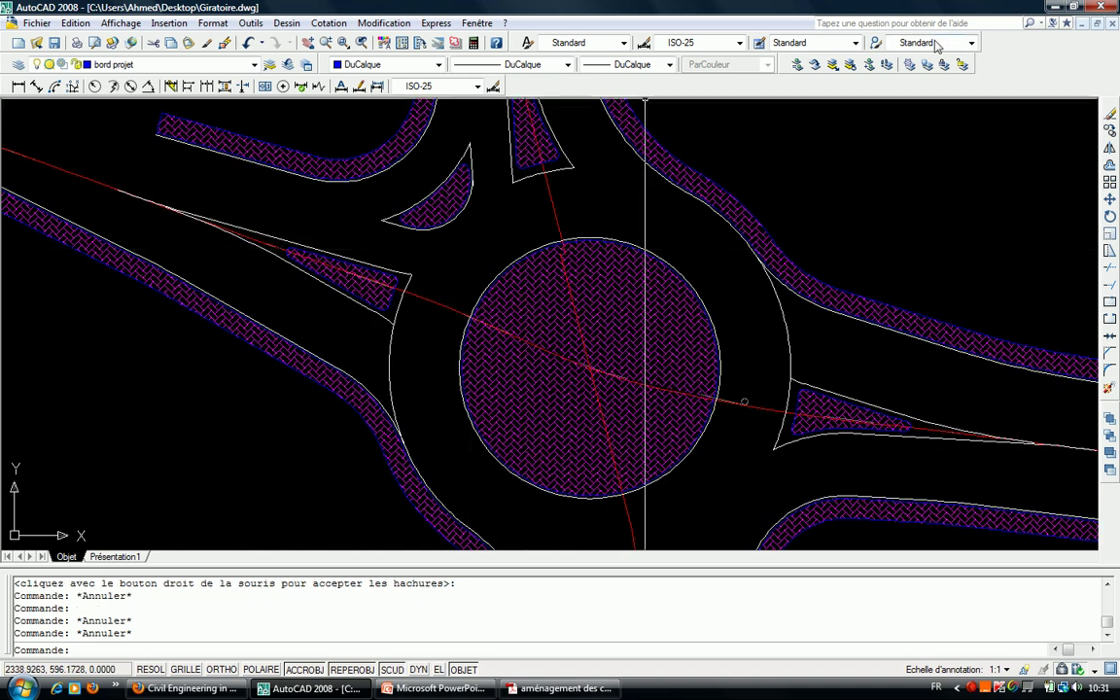
Switch the current dimension style through 1-25 and 1-50, ending on 1-50-10.
left_click(96, 86)
scroll(534, 194, "up", 2)
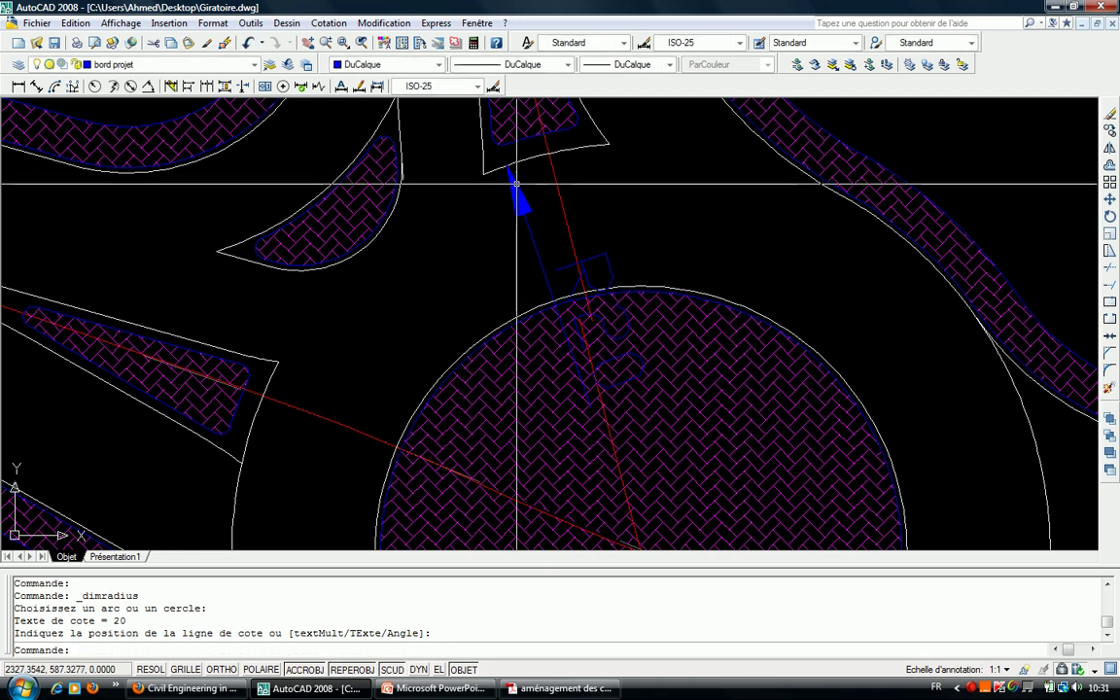
key("Escape")
left_click(671, 44)
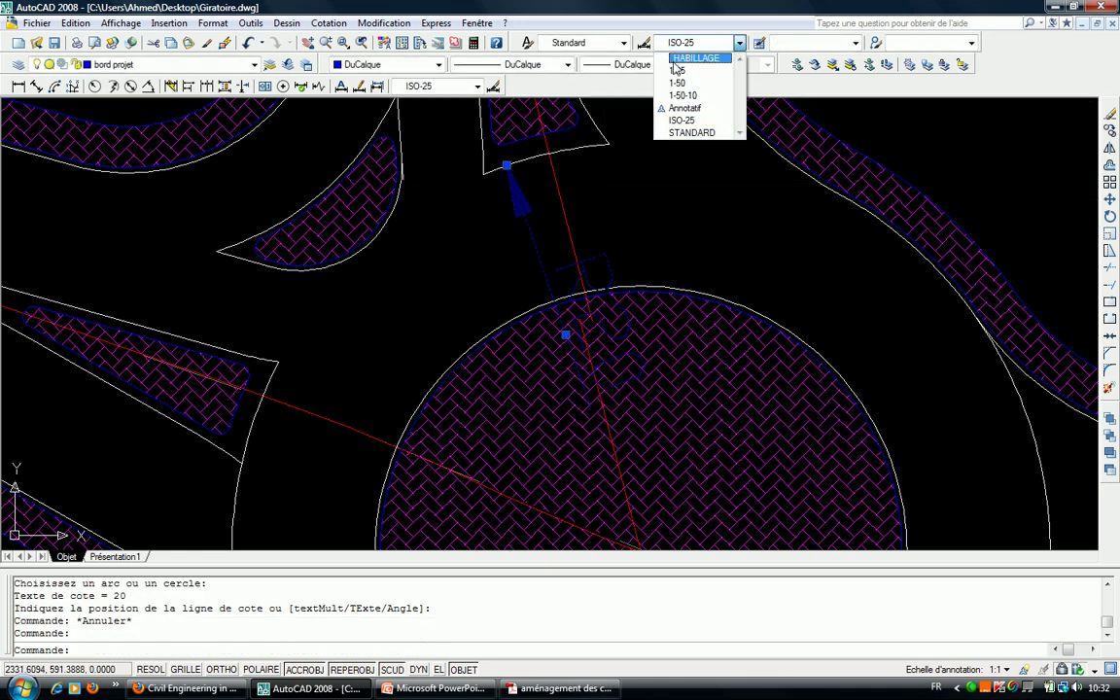
left_click(678, 74)
scroll(574, 282, "down", 3)
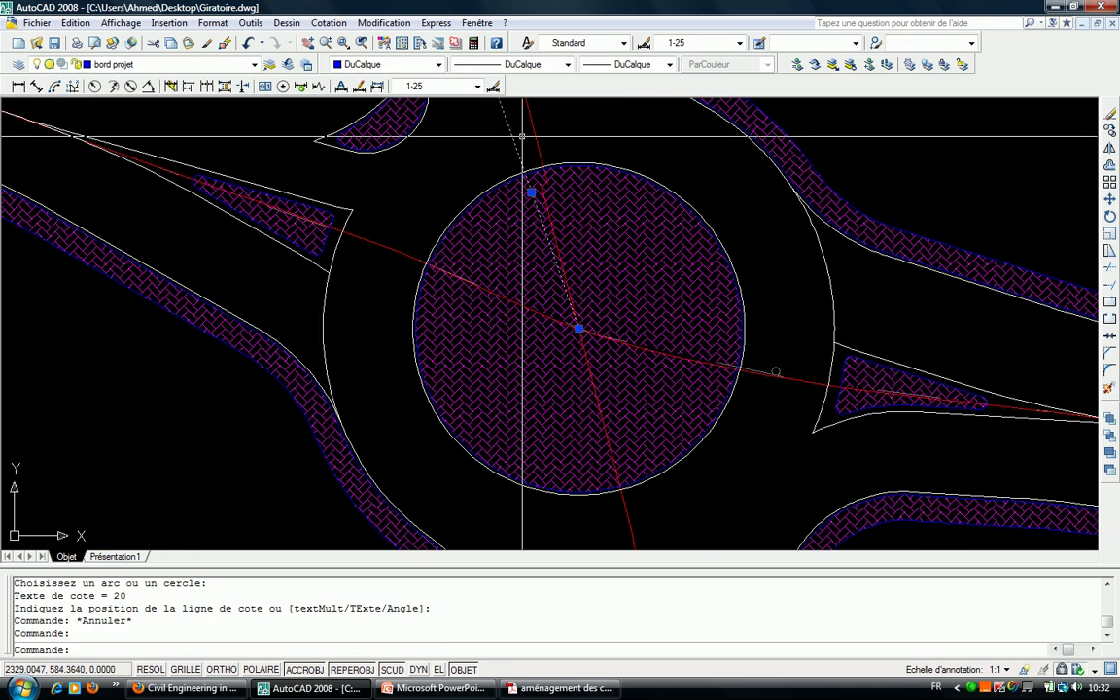
scroll(565, 285, "up", 2)
scroll(562, 201, "up", 4)
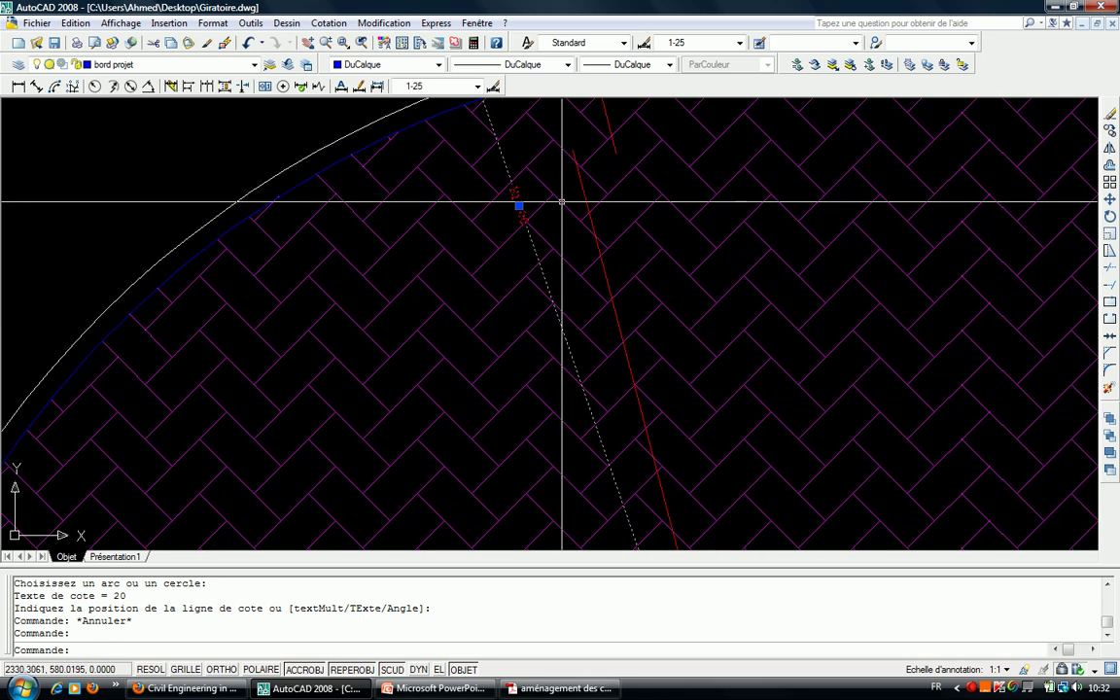
left_click(687, 85)
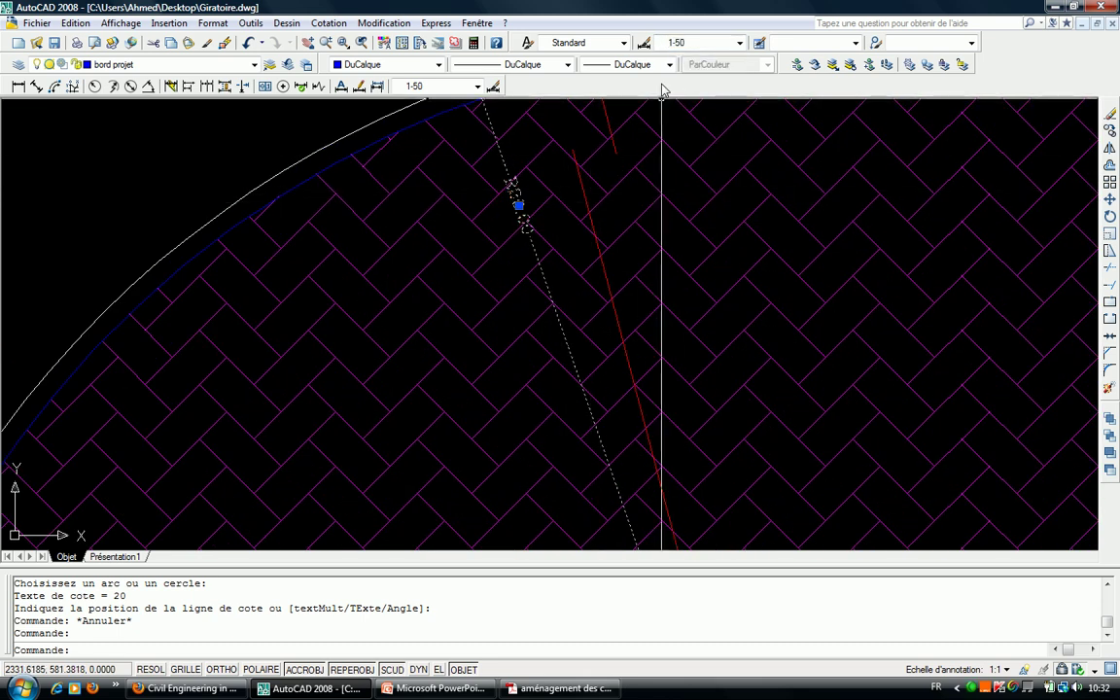
left_click(671, 43)
left_click(687, 97)
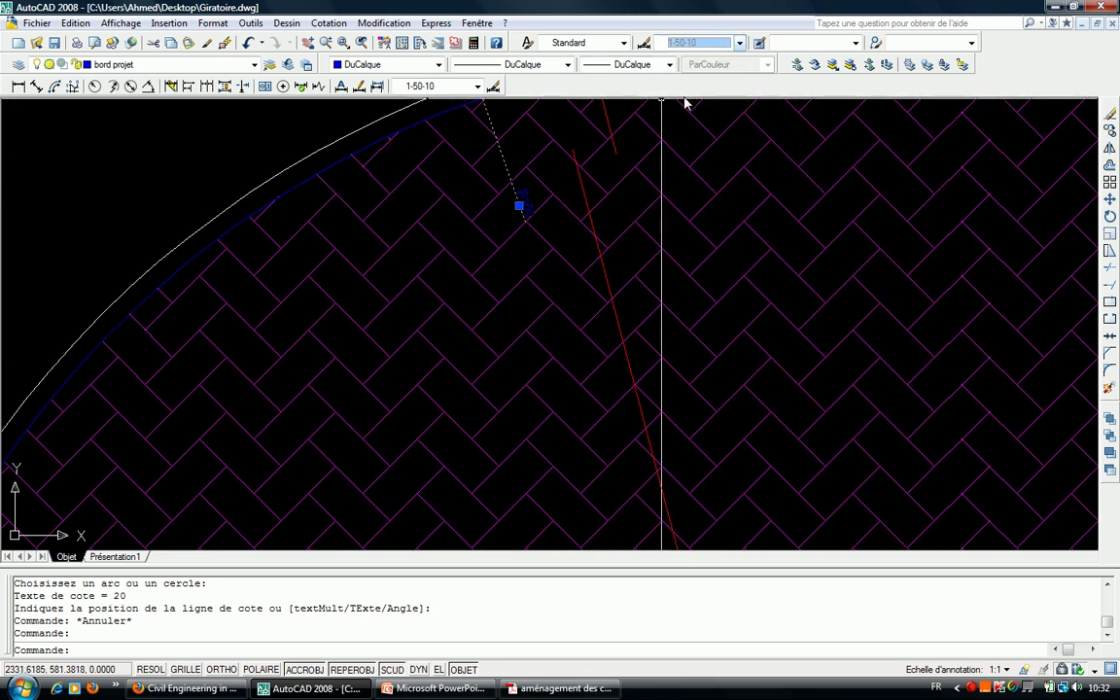
scroll(506, 291, "down", 2)
scroll(522, 331, "down", 1)
Grip-stretch the radius dimension, then cancel the second stretch.
left_click(520, 324)
scroll(495, 341, "down", 3)
left_click(430, 202)
scroll(456, 289, "up", 3)
scroll(409, 126, "down", 1)
left_click(412, 166)
key("Escape")
scroll(490, 301, "up", 2)
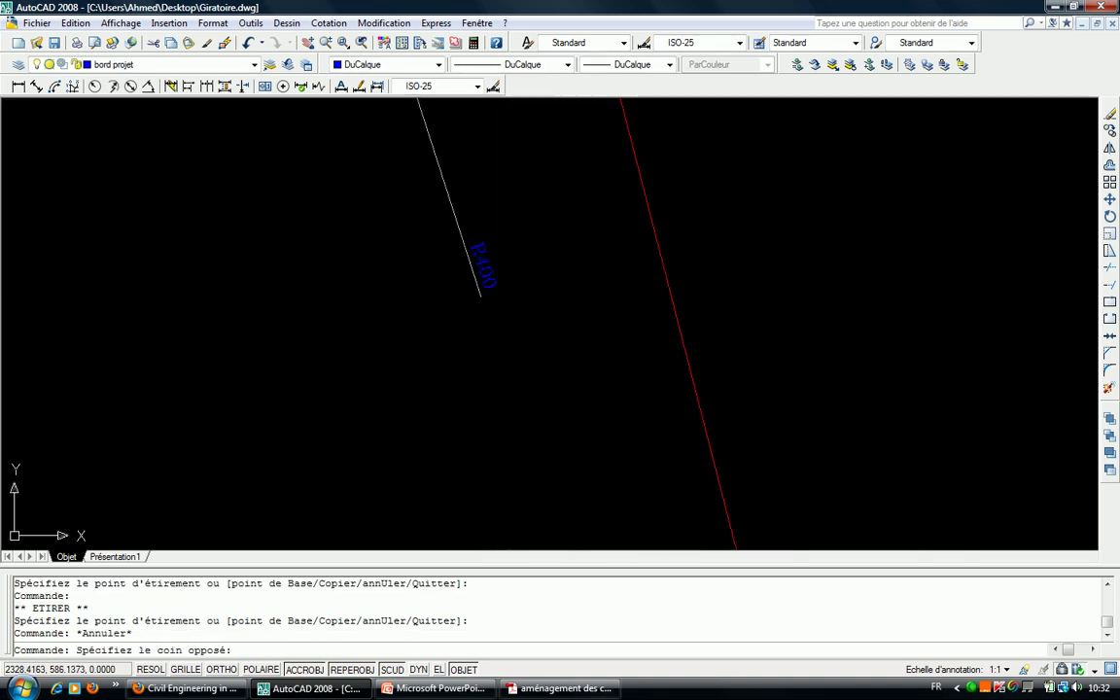
Give the white line and P100 label the ISO-25 dimension style.
left_click(625, 111)
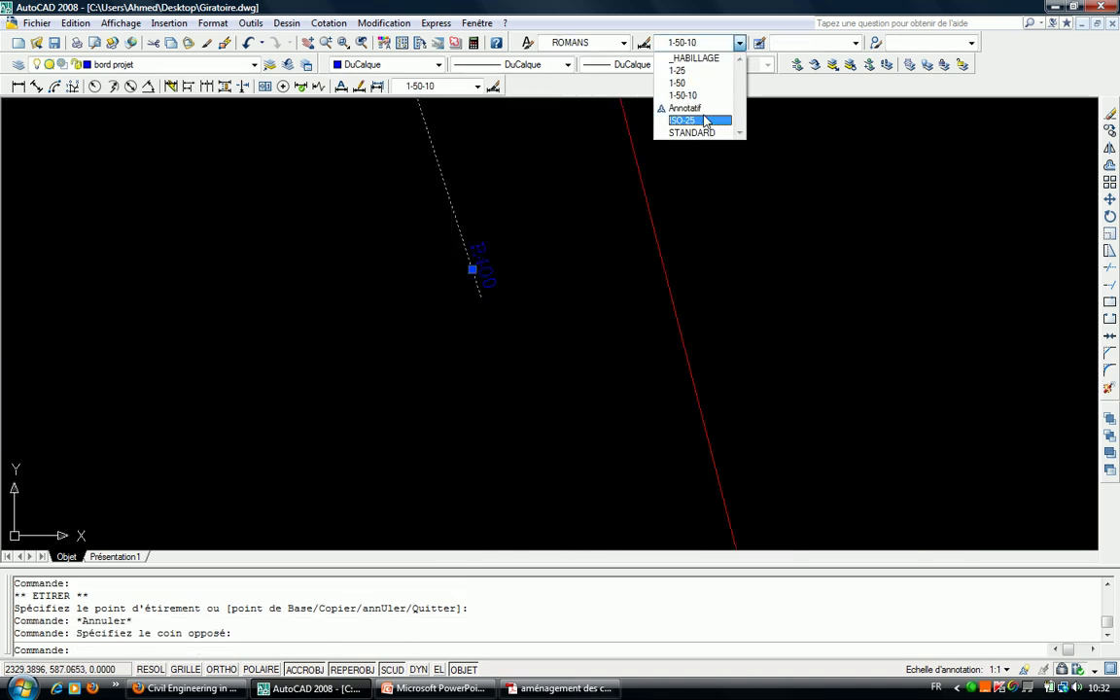
left_click(705, 121)
scroll(610, 328, "down", 3)
scroll(593, 464, "up", 2)
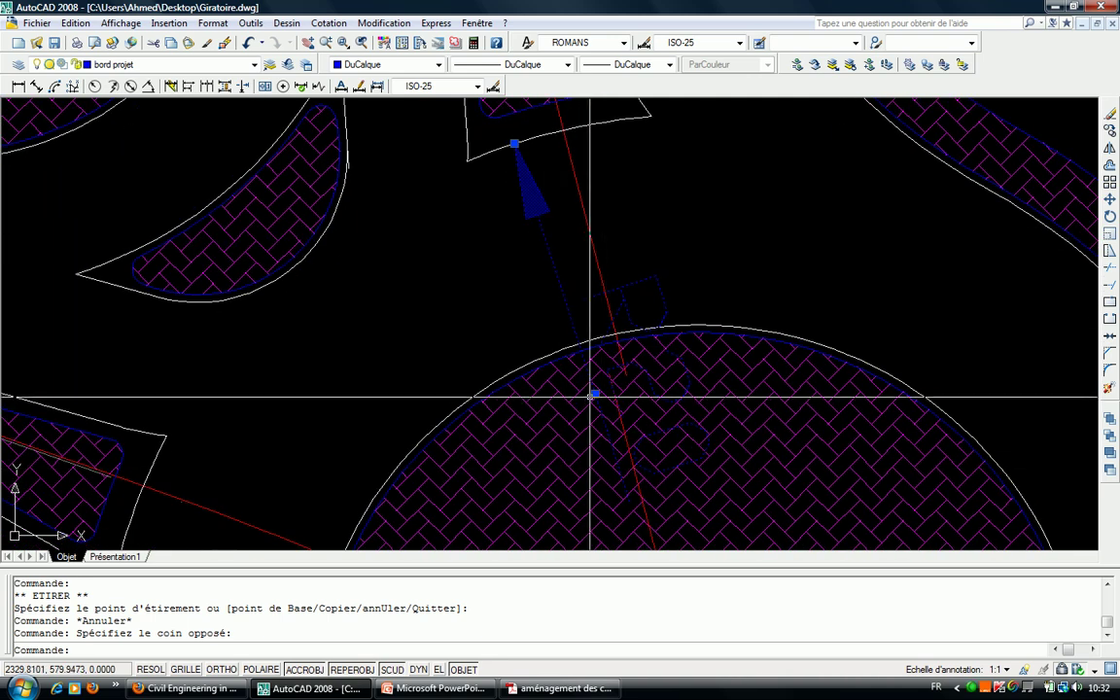
Nudge the radius dimension's grip slightly to a new spot.
left_click(594, 393)
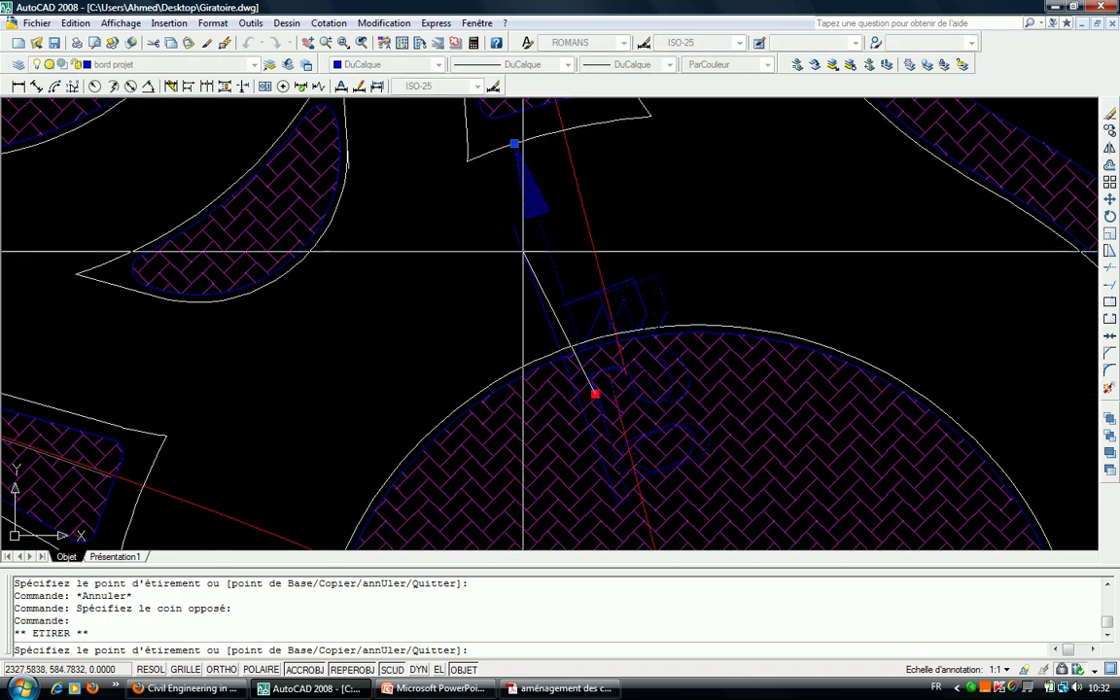
left_click(580, 399)
left_click(580, 399)
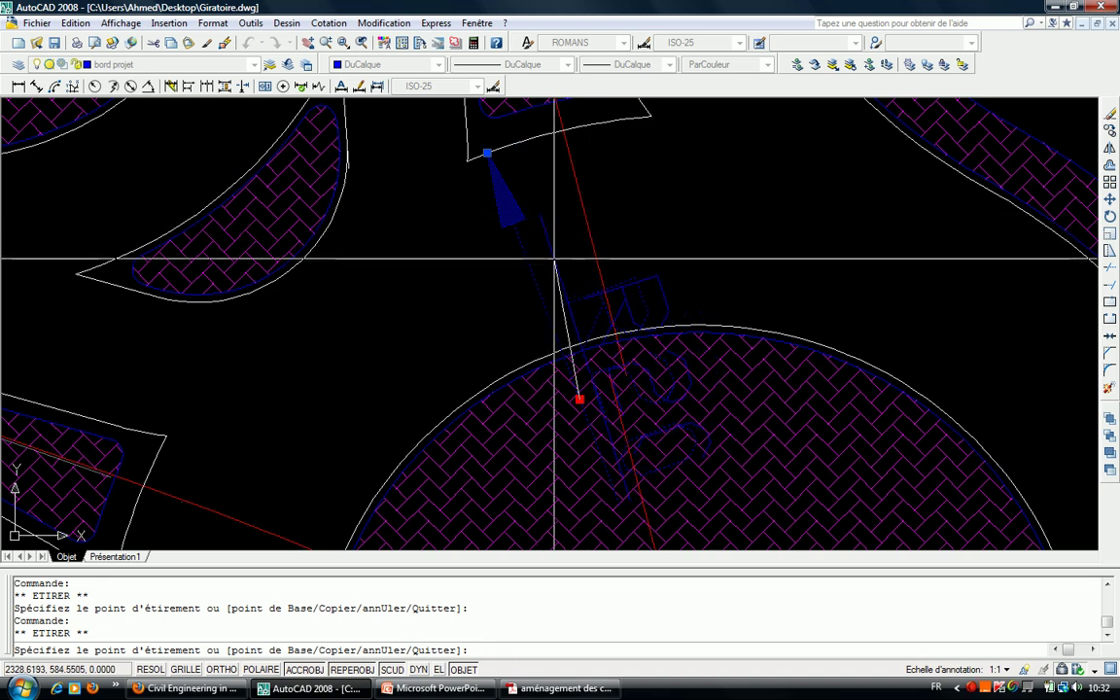
key("Escape")
key("Escape")
scroll(552, 272, "down", 5)
scroll(570, 234, "up", 1)
scroll(589, 231, "up", 4)
key("Escape")
Cancel a stray selection window and bring up the Format menu.
left_click(533, 225)
scroll(537, 257, "down", 5)
scroll(520, 251, "up", 3)
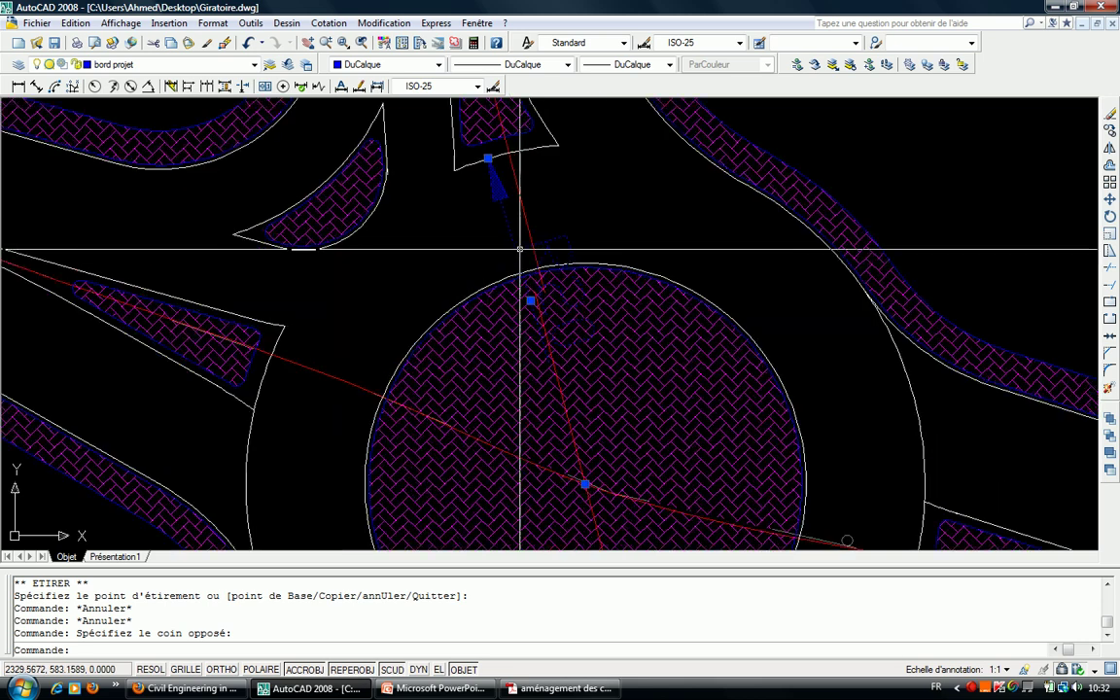
scroll(520, 251, "up", 2)
key("Escape")
key("Escape")
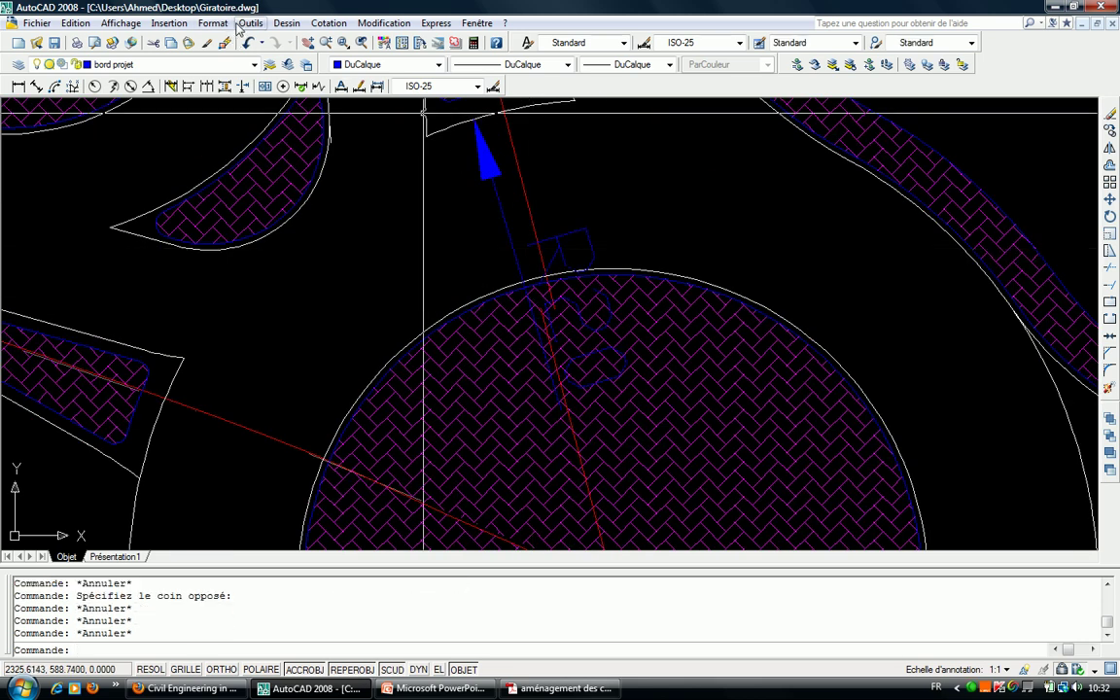
left_click(223, 24)
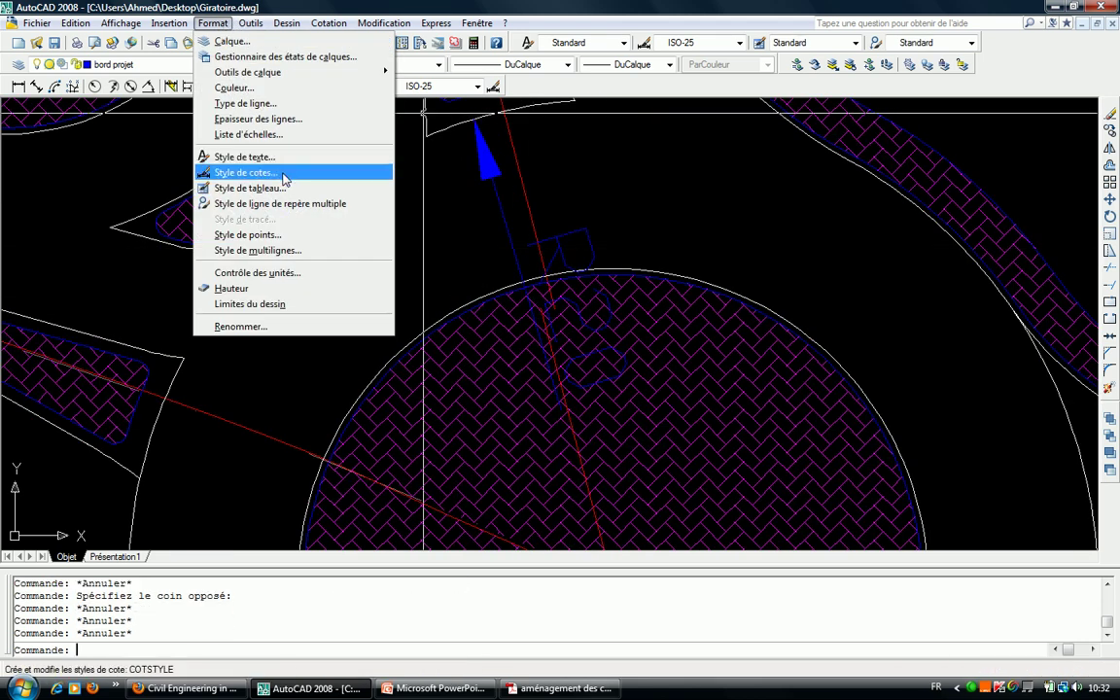
Modify the ISO-25 dimension style's text height and set its arrow size to 0.5.
left_click(285, 175)
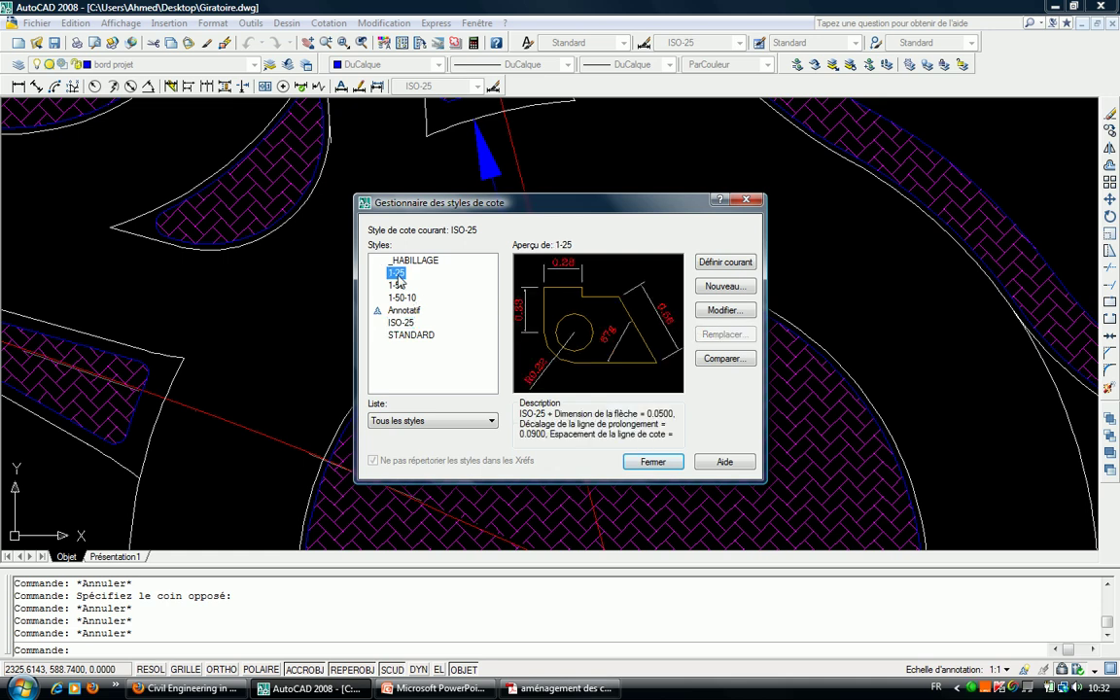
left_click(723, 310)
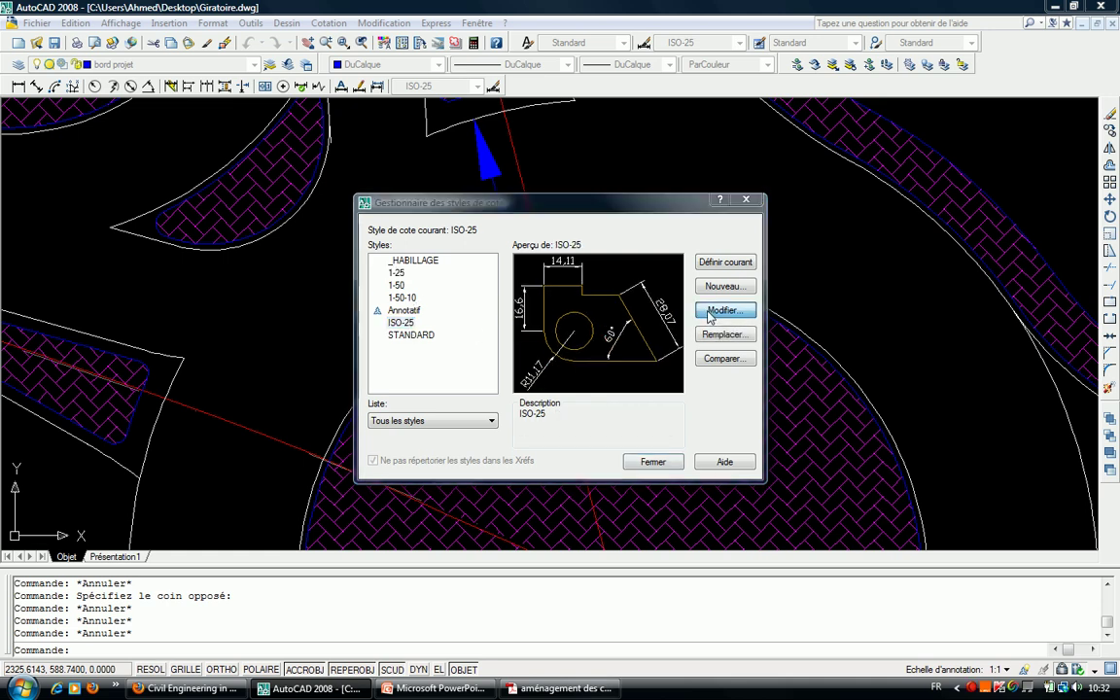
left_click(474, 173)
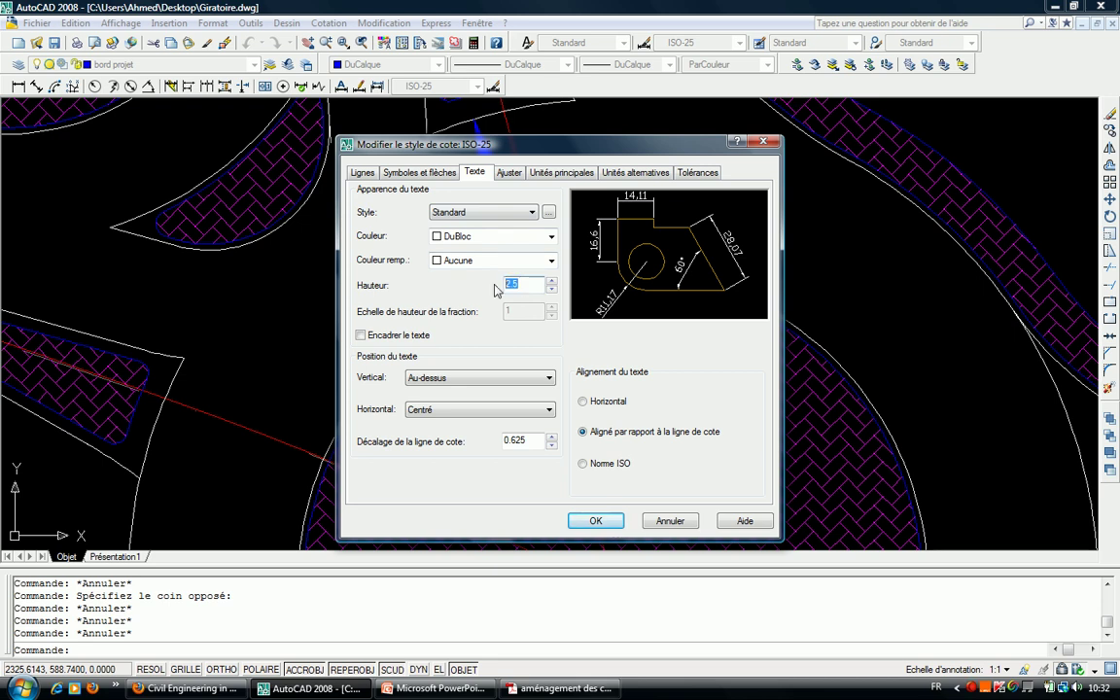
type("0")
left_click(410, 174)
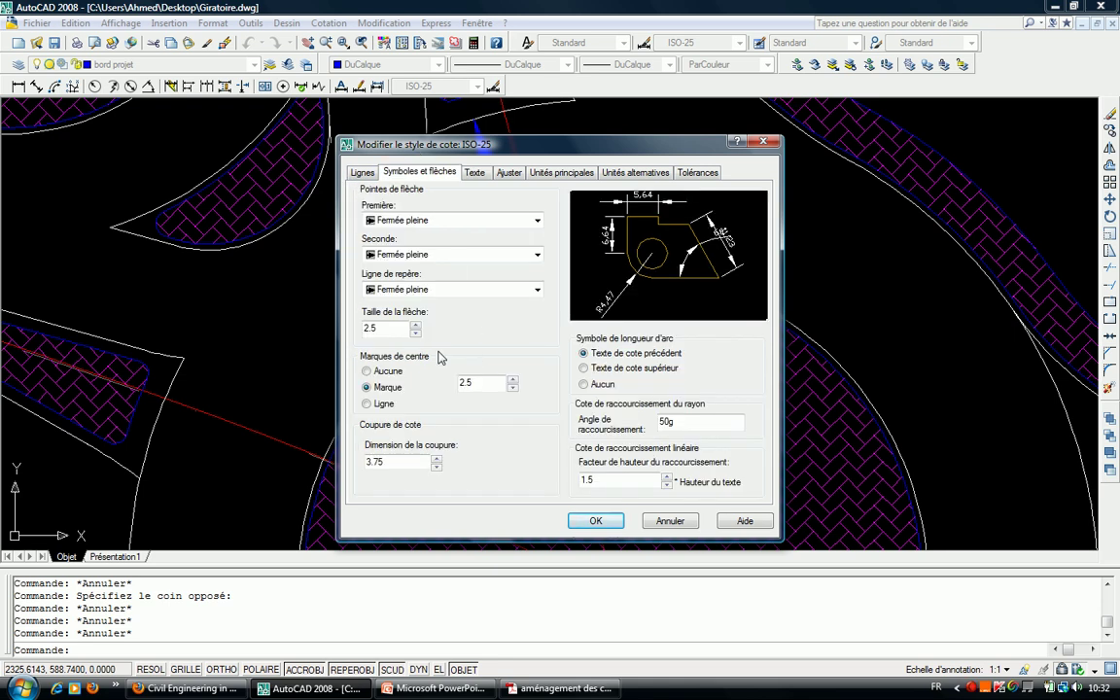
type("0.5")
left_click(610, 523)
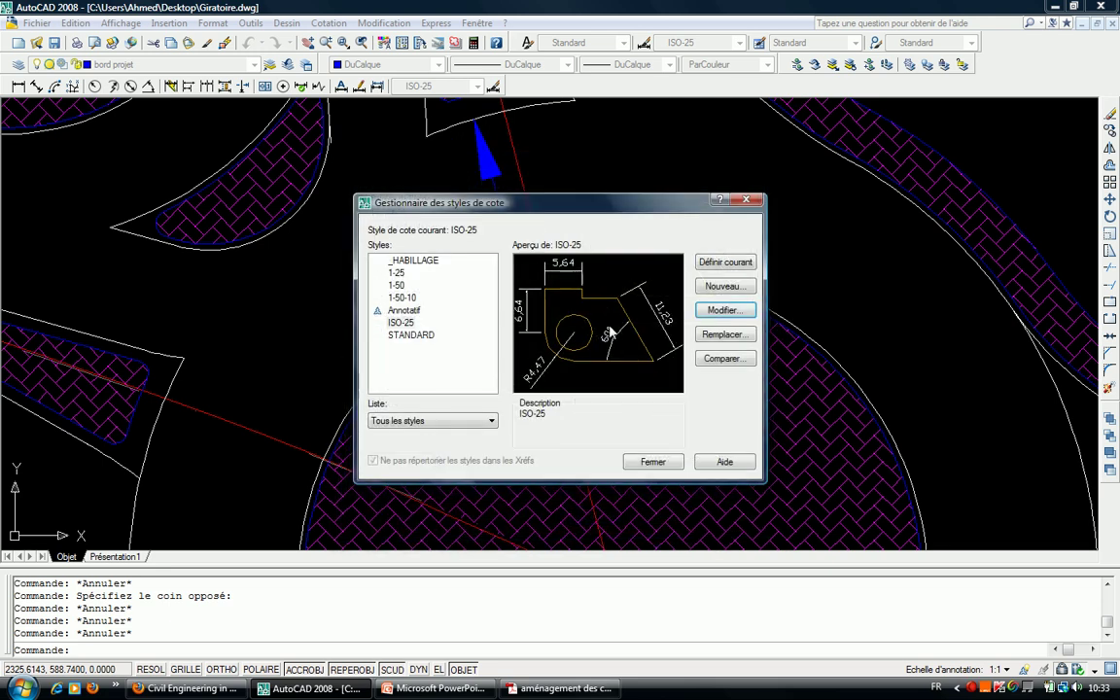
left_click(652, 463)
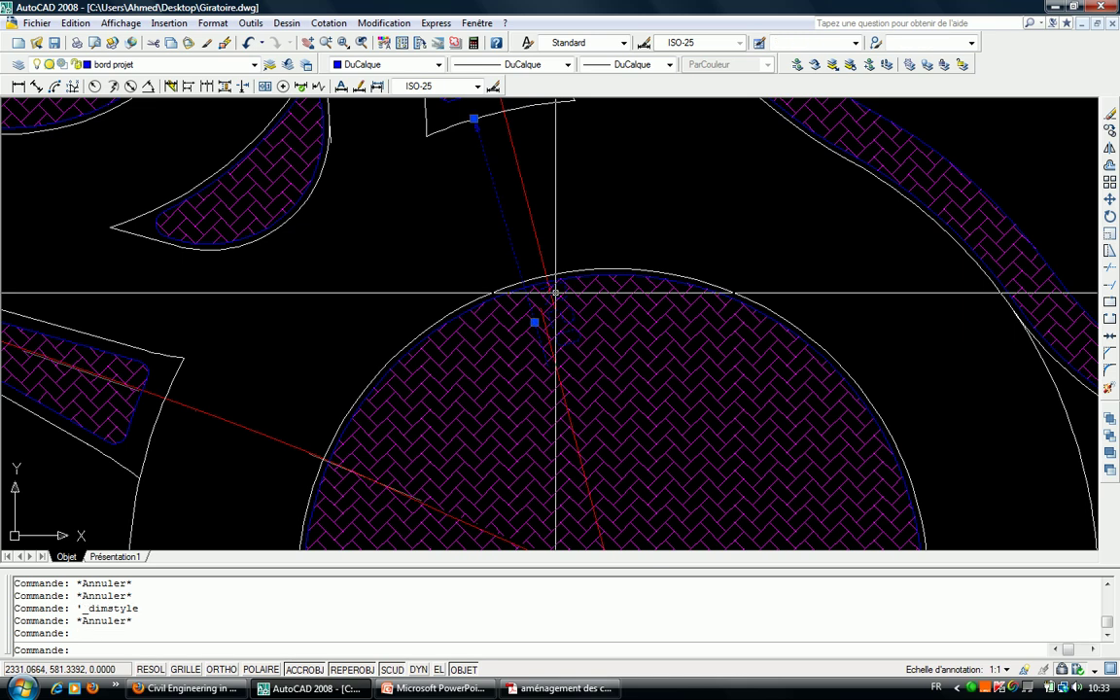
Set the ISO-25 dimension text colour to red.
left_click(535, 322)
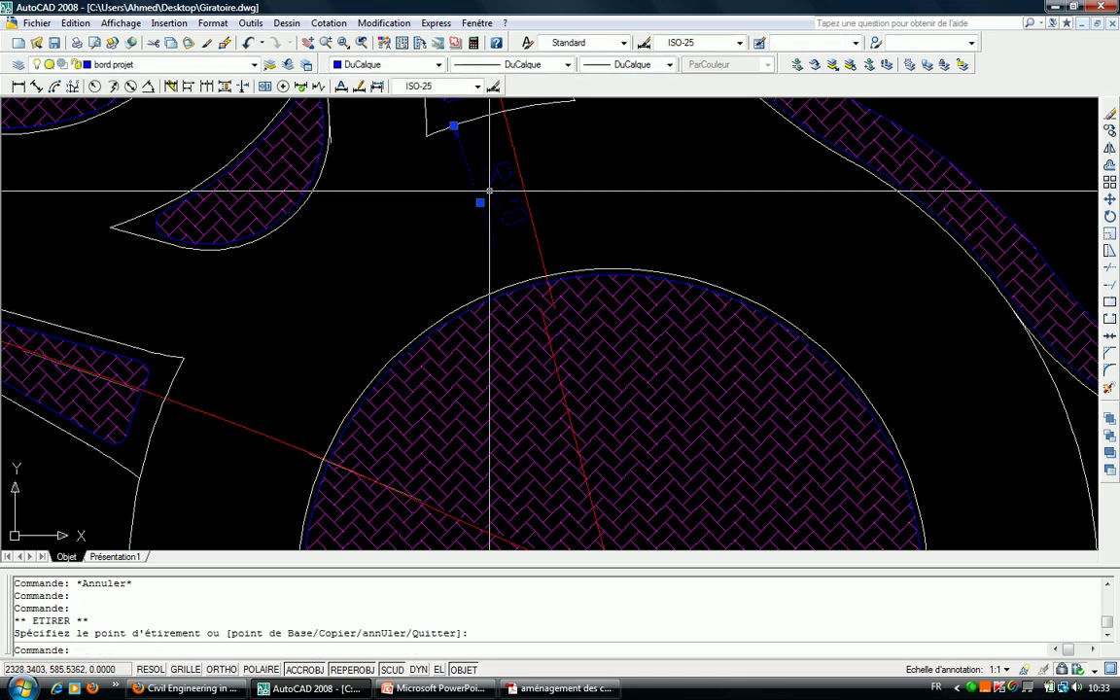
key("Escape")
scroll(489, 191, "up", 2)
key("Escape")
left_click(493, 87)
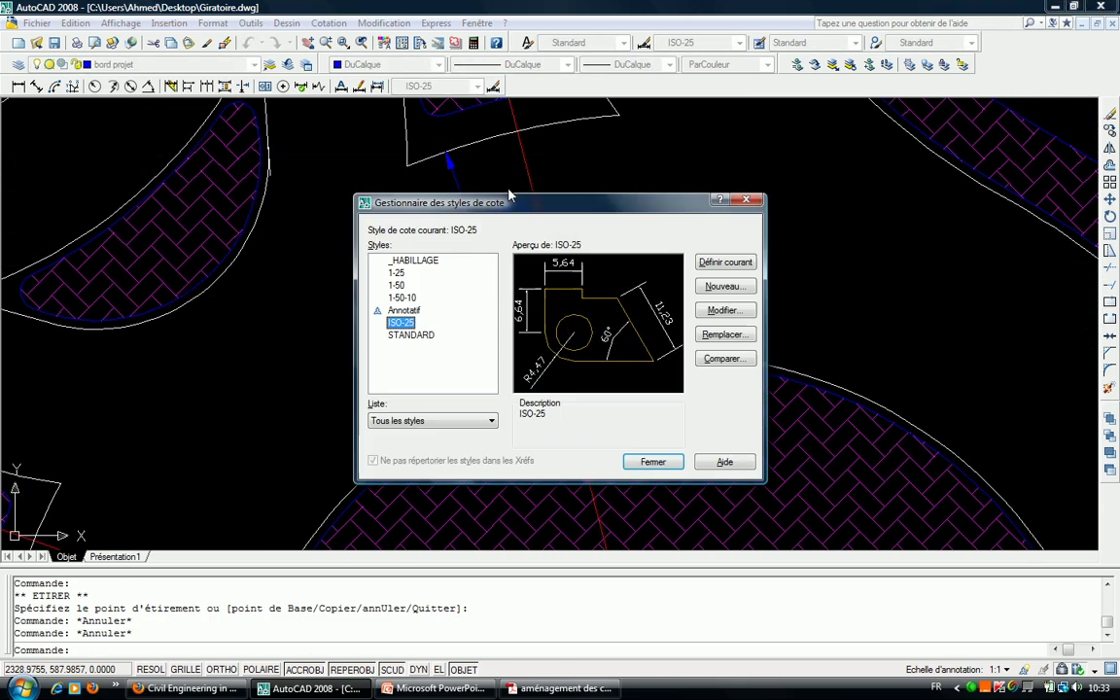
left_click(720, 309)
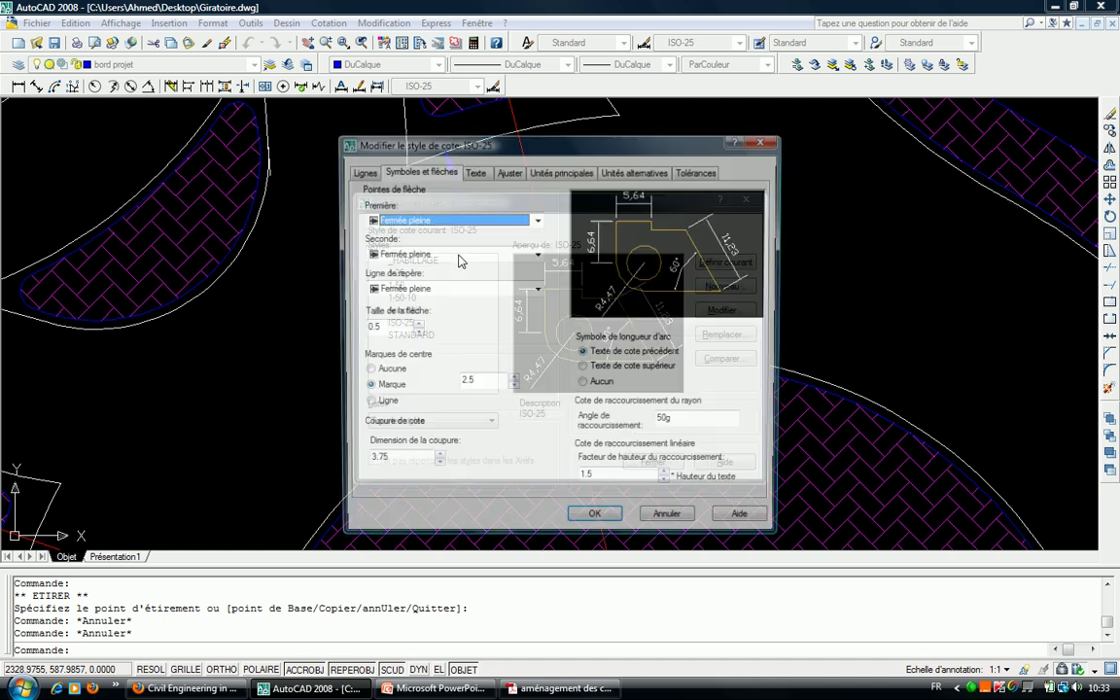
left_click(475, 172)
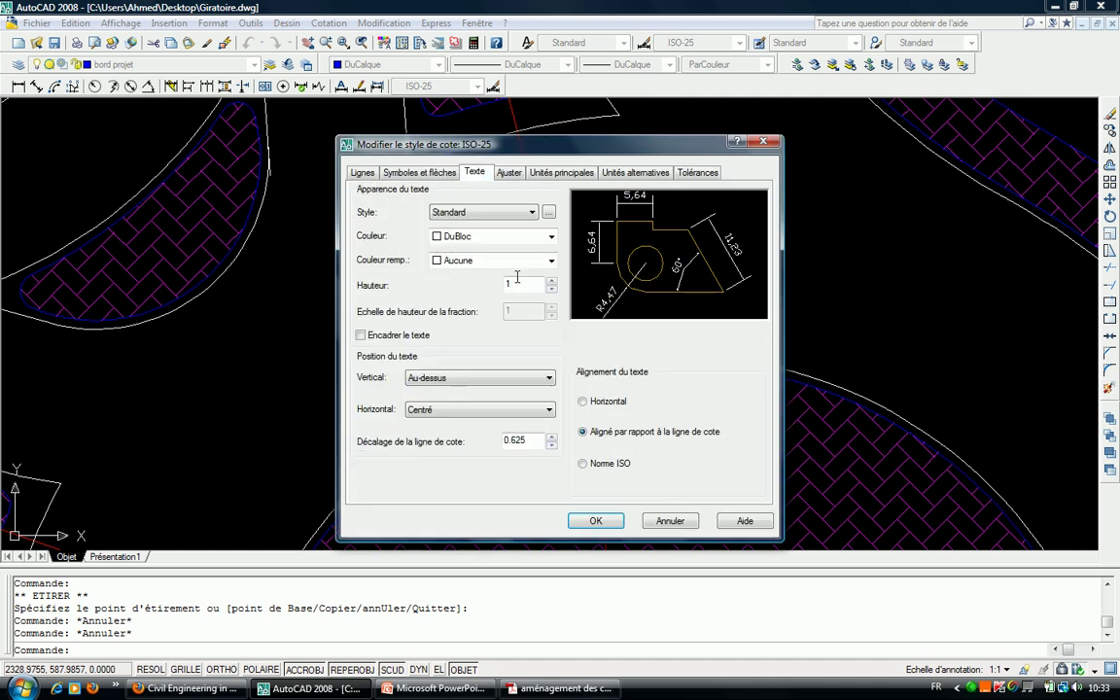
left_click(456, 237)
left_click(467, 280)
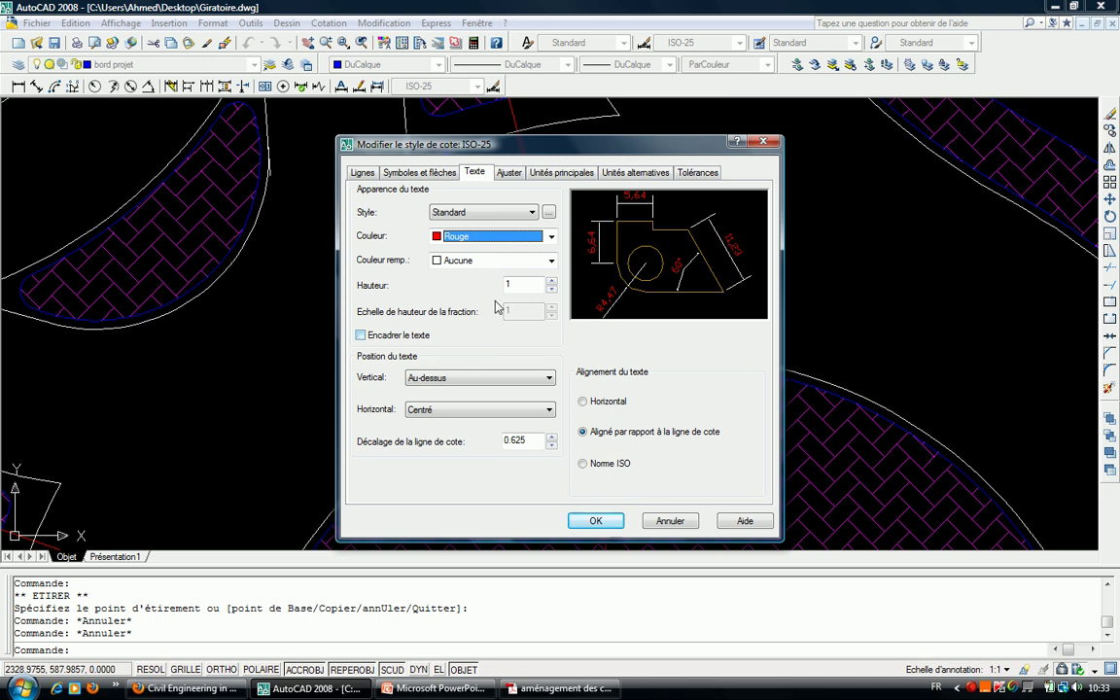
Change the Standard text style's font to Verdana.
left_click(548, 212)
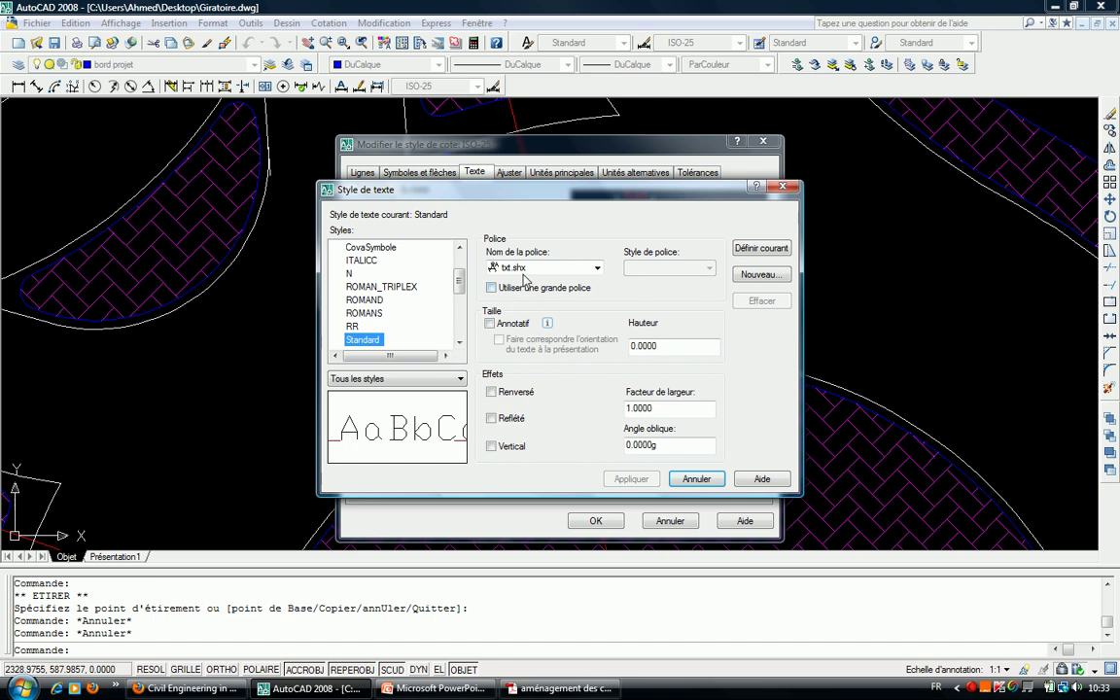
left_click(528, 270)
left_click(539, 303)
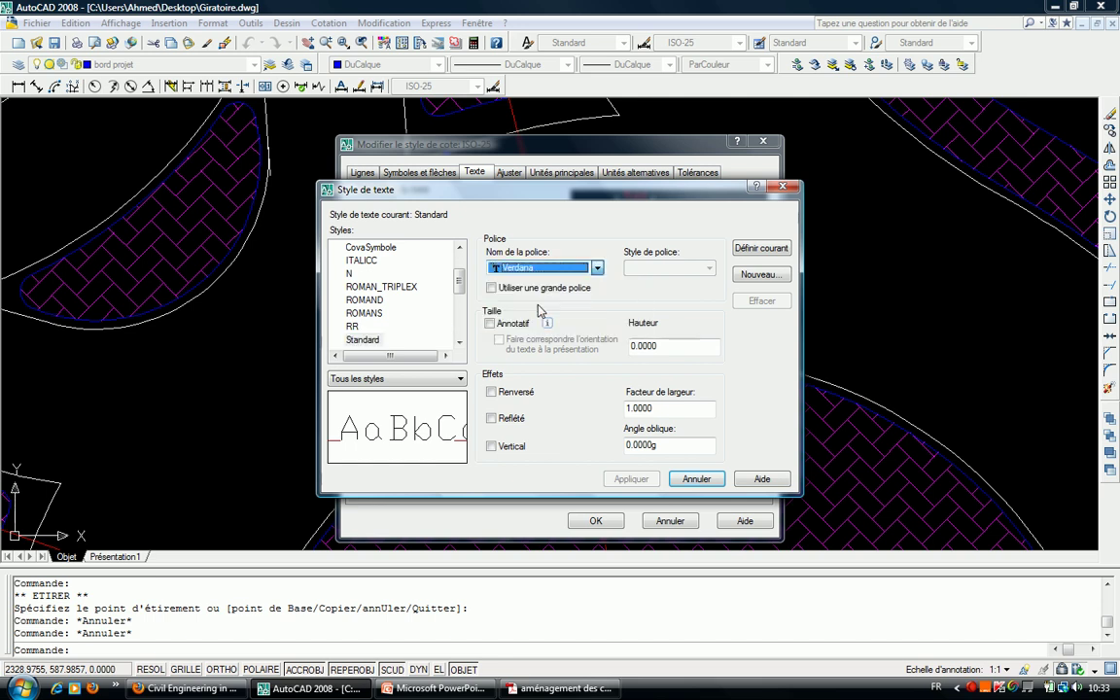
left_click(696, 478)
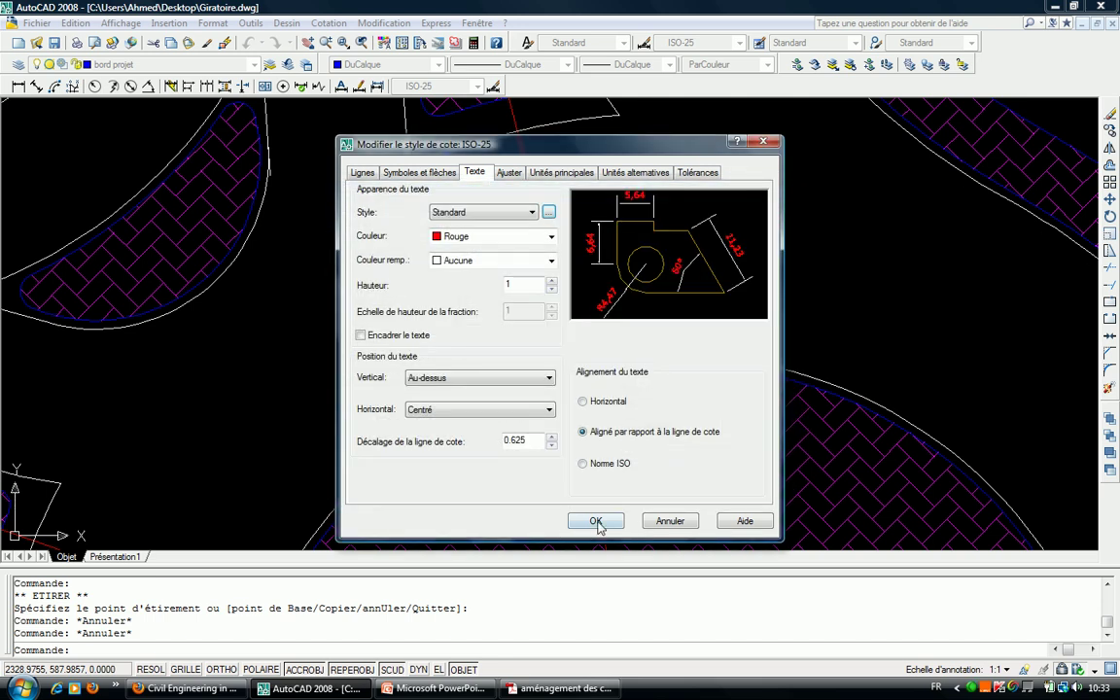
left_click(595, 520)
Place the R13 radius dimension on the central island circle.
left_click(650, 463)
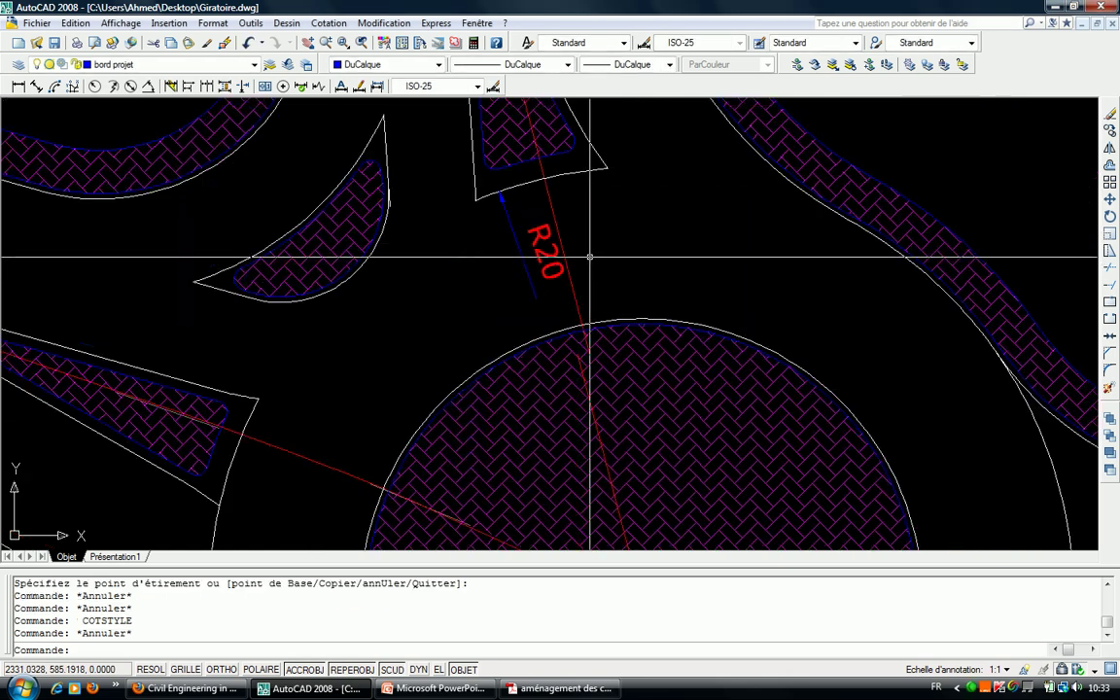
scroll(512, 253, "up", 4)
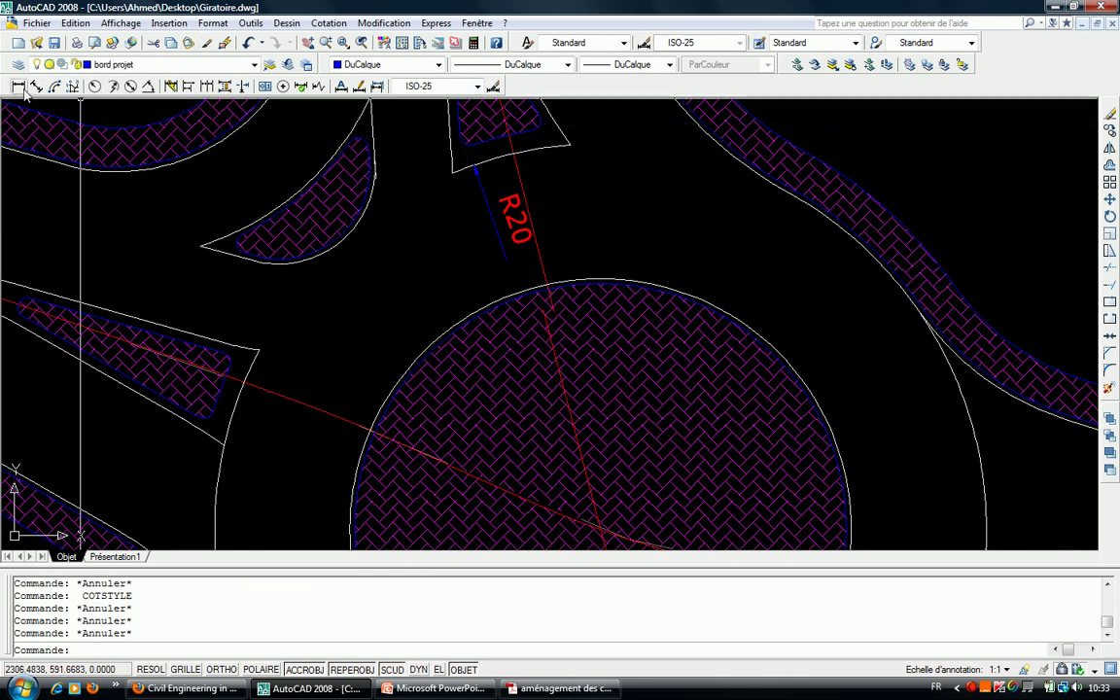
left_click(95, 87)
scroll(608, 286, "up", 2)
left_click(605, 259)
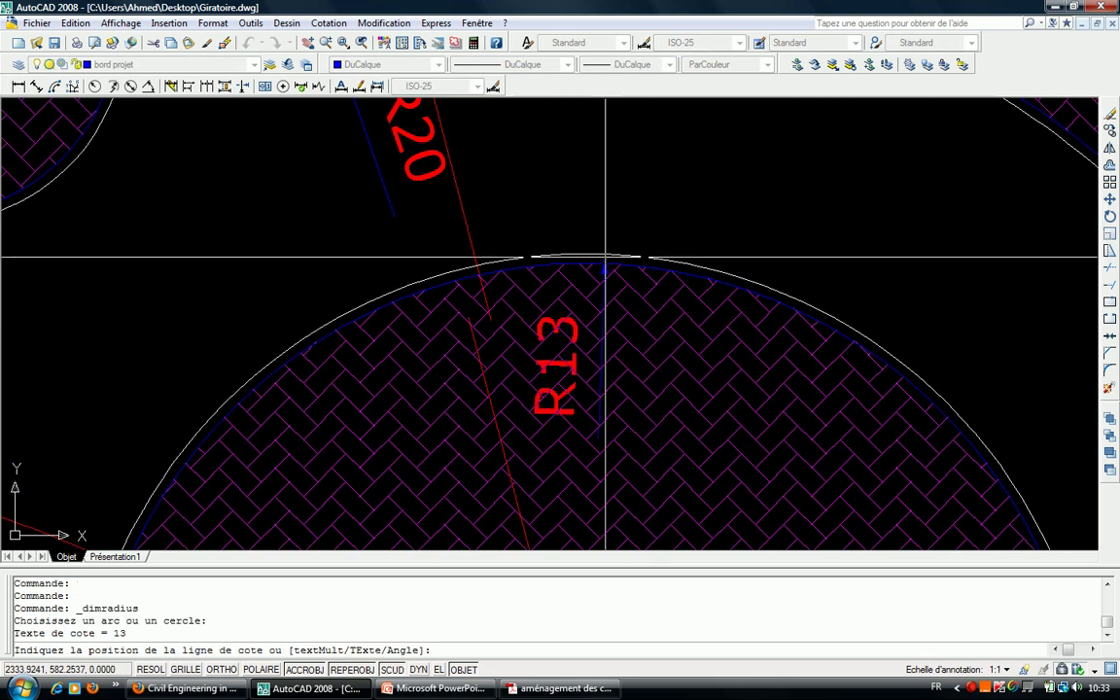
left_click(575, 337)
scroll(379, 233, "down", 3)
key("Escape")
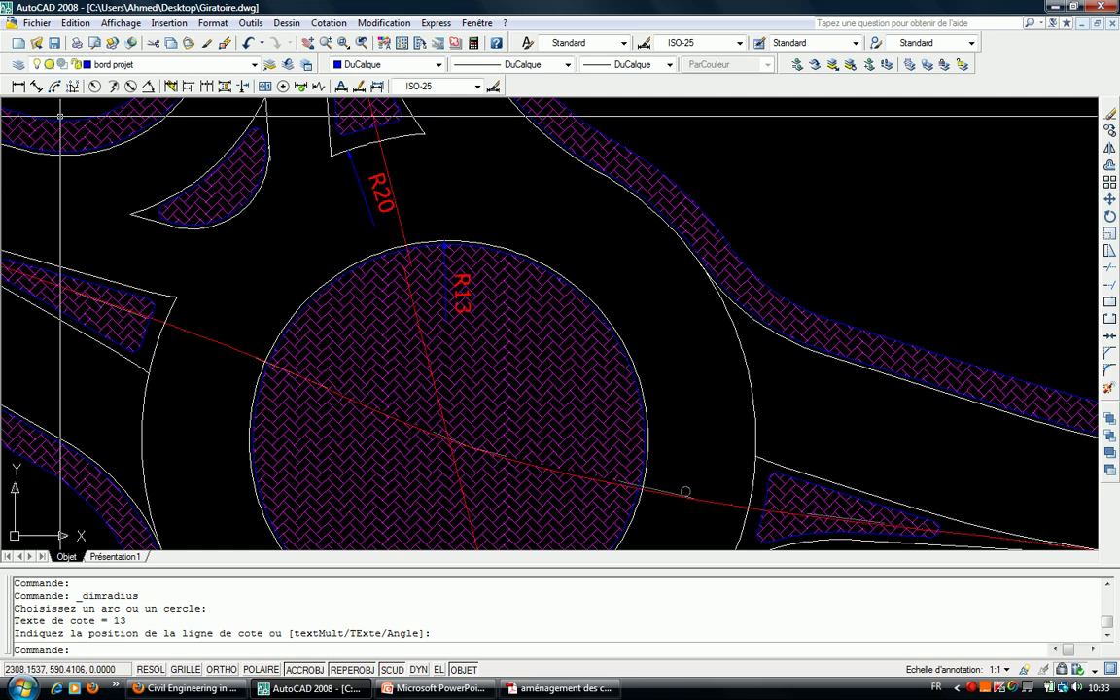
Start an aligned dimension from the outer curb, snapping perpendicular to the island circle.
left_click(37, 88)
scroll(639, 198, "up", 2)
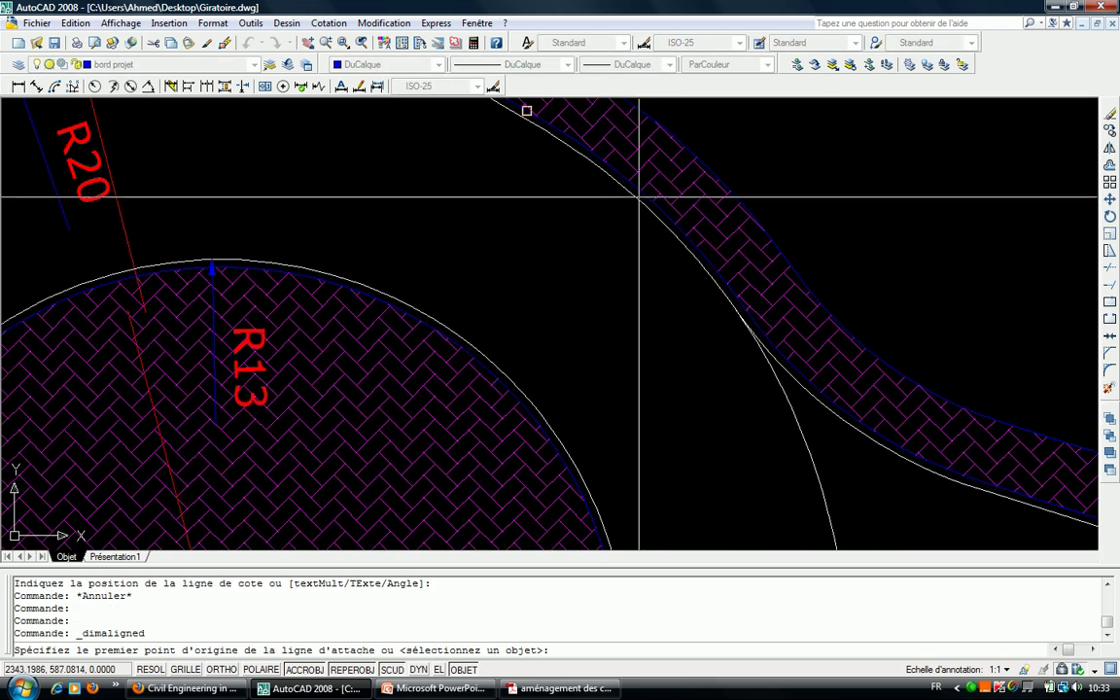
left_click(639, 197)
type("p")
type("r")
key("Return")
scroll(602, 241, "up", 2)
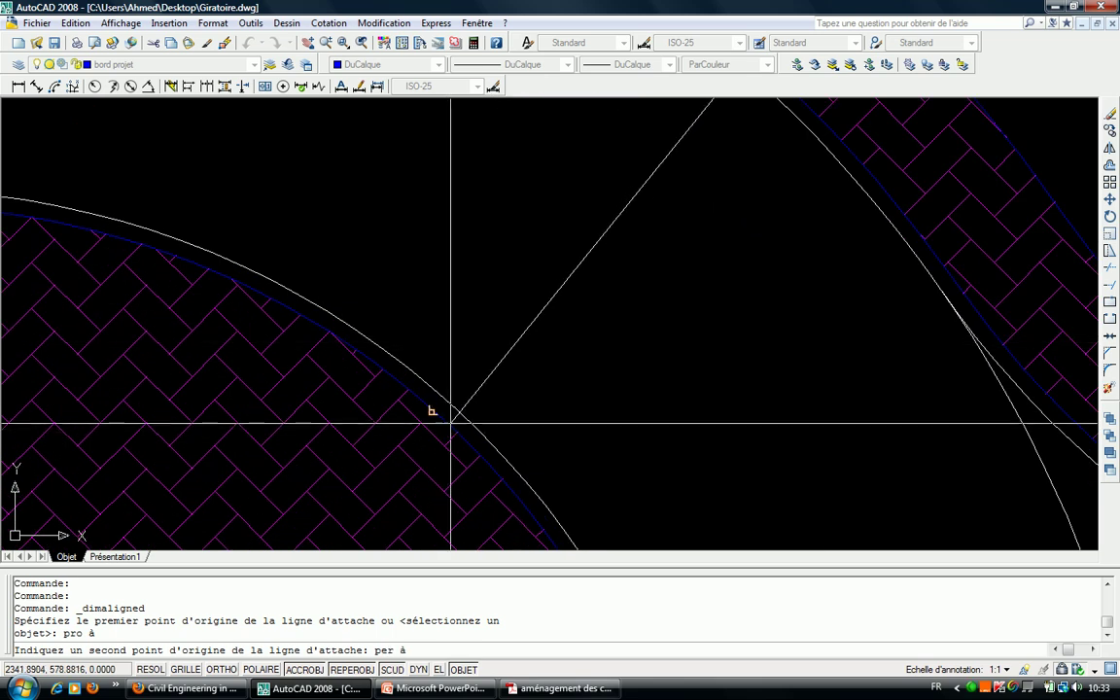
left_click(443, 402)
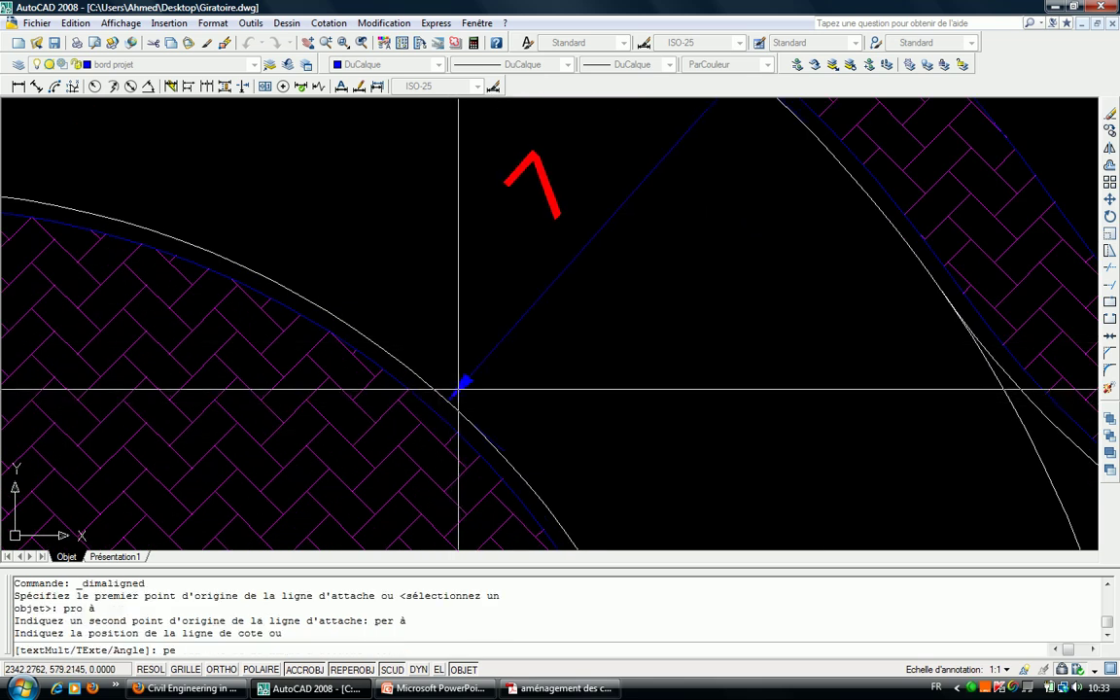
Position the aligned dimension reading 7 across the ring.
scroll(458, 389, "down", 2)
type("r")
key("Return")
left_click(476, 363)
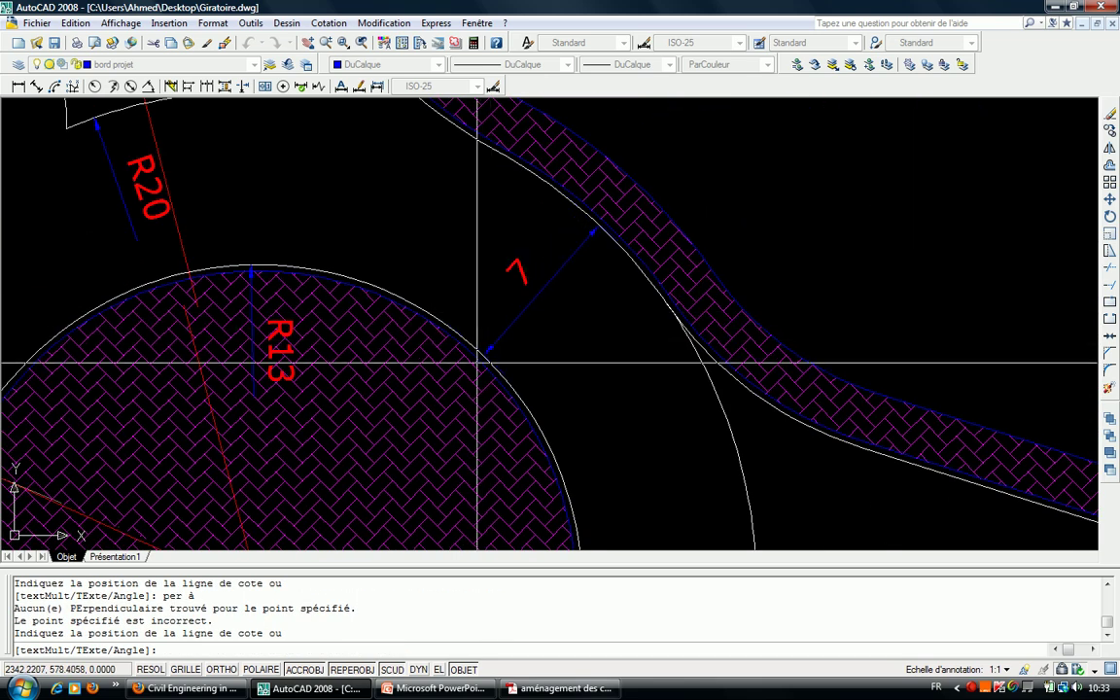
key("BackSpace")
type("er")
key("Return")
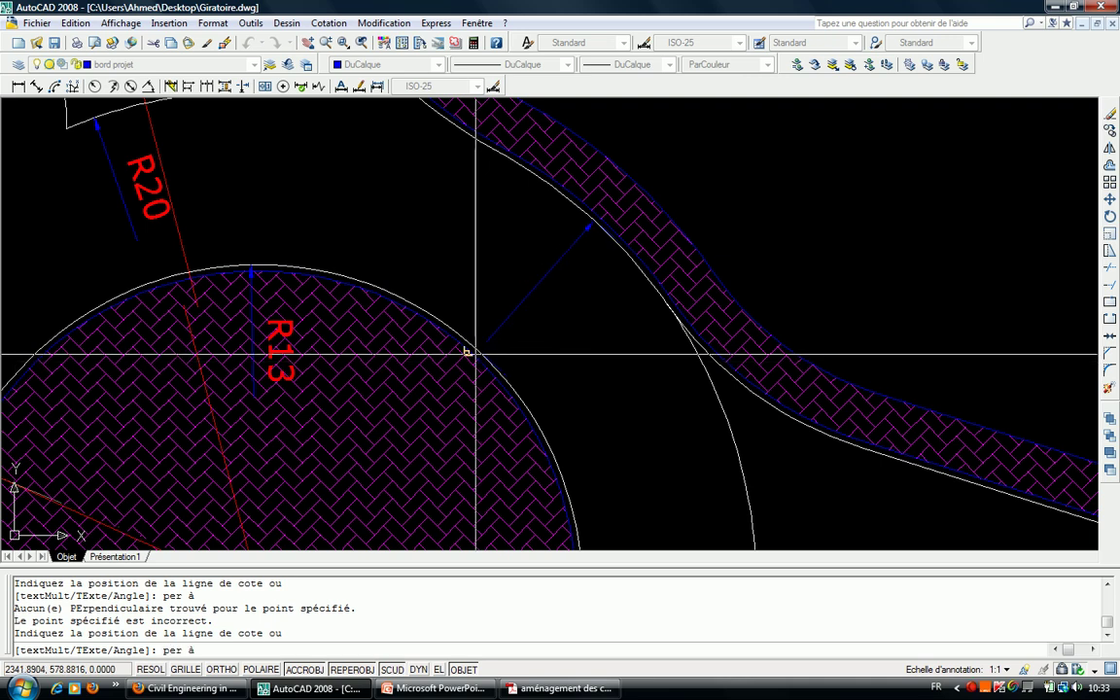
left_click(470, 357)
scroll(469, 356, "down", 3)
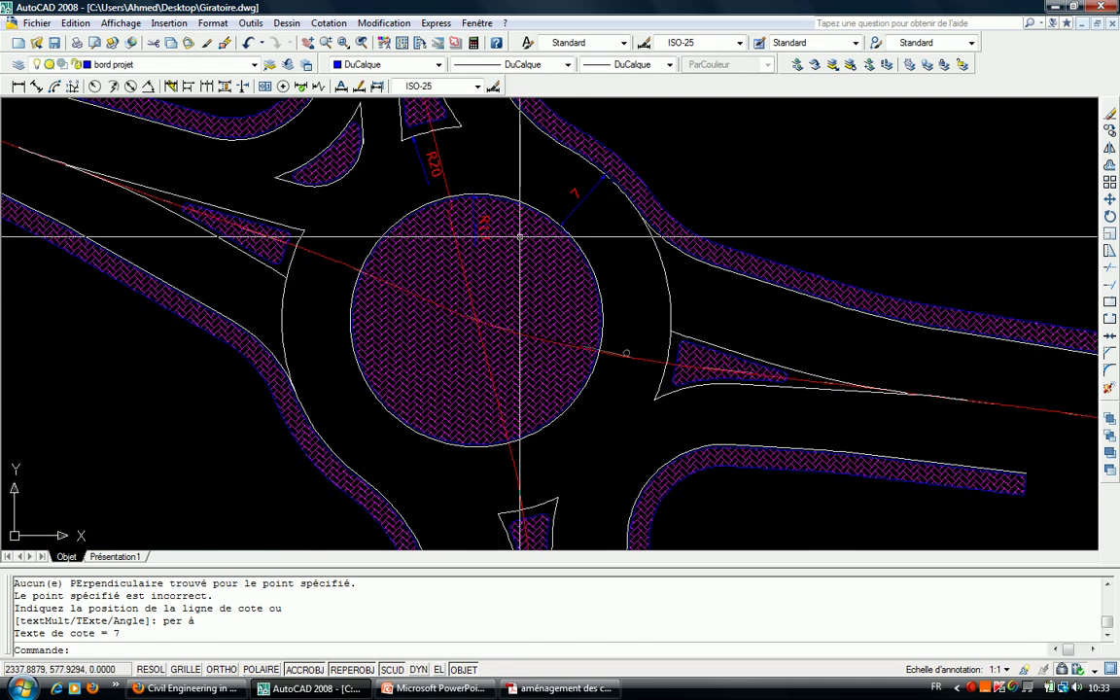
scroll(612, 350, "up", 3)
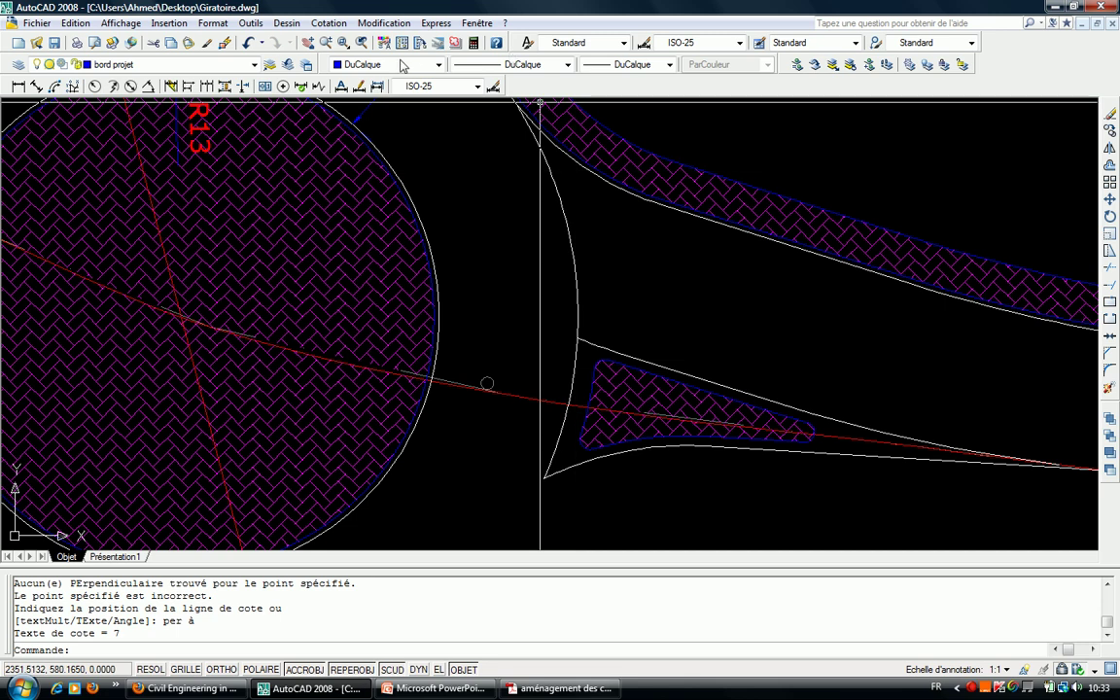
left_click(37, 87)
Dimension the 7.77 width from the splitter island corner perpendicular to the upper curb.
scroll(700, 243, "up", 2)
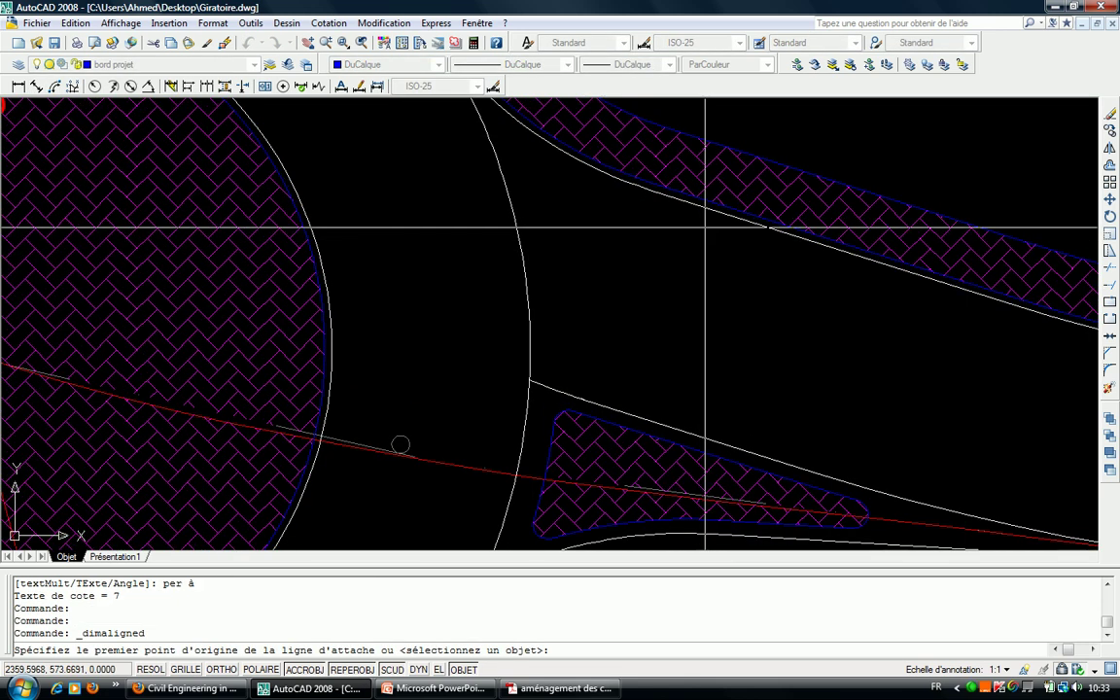
left_click(648, 190)
key("Return")
left_click(581, 399)
type("per")
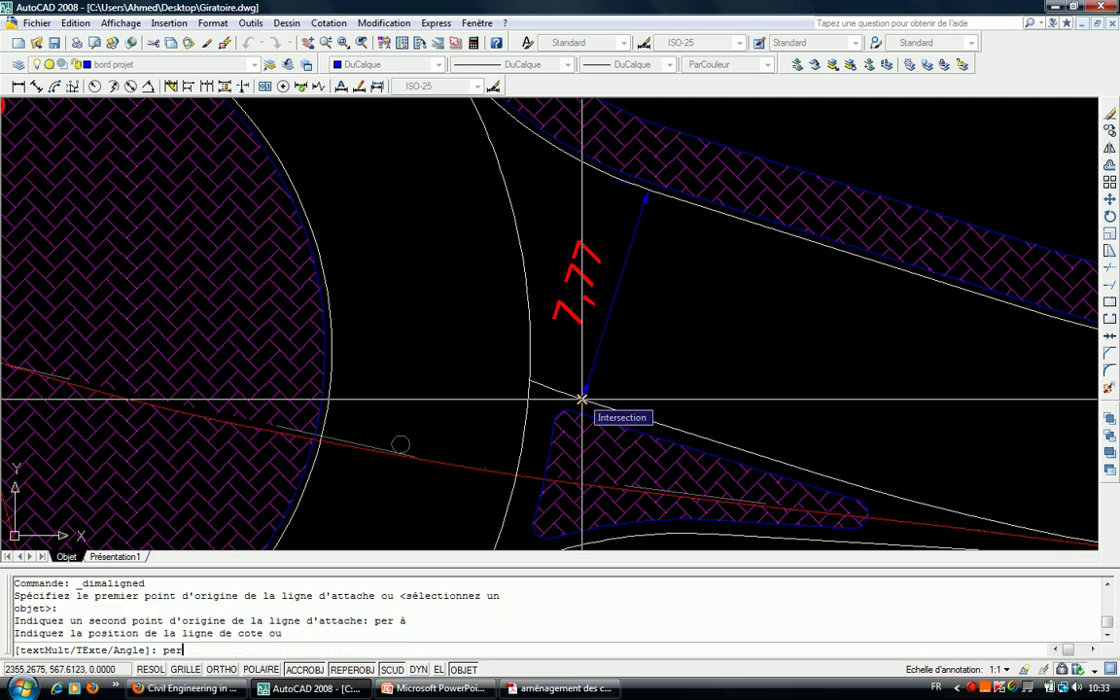
key("Return")
left_click(581, 398)
Add the 6.25 aligned dimension from the island's lower edge perpendicular to the lower curb.
scroll(582, 394, "down", 3)
scroll(607, 393, "up", 2)
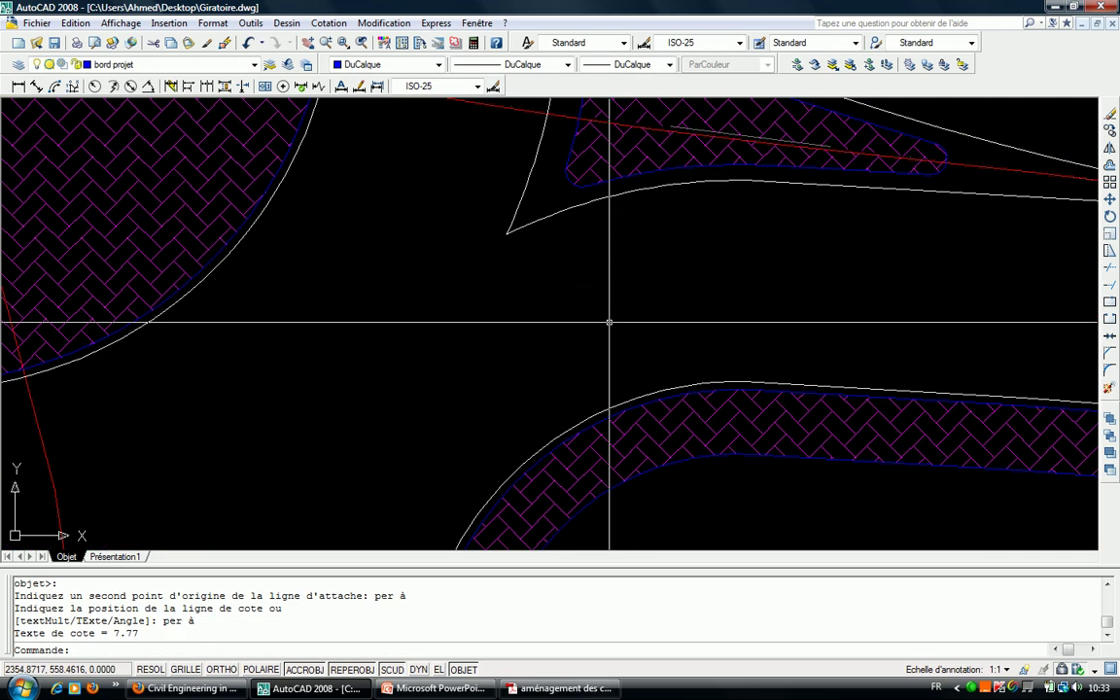
scroll(730, 194, "up", 1)
key("Return")
type("pro")
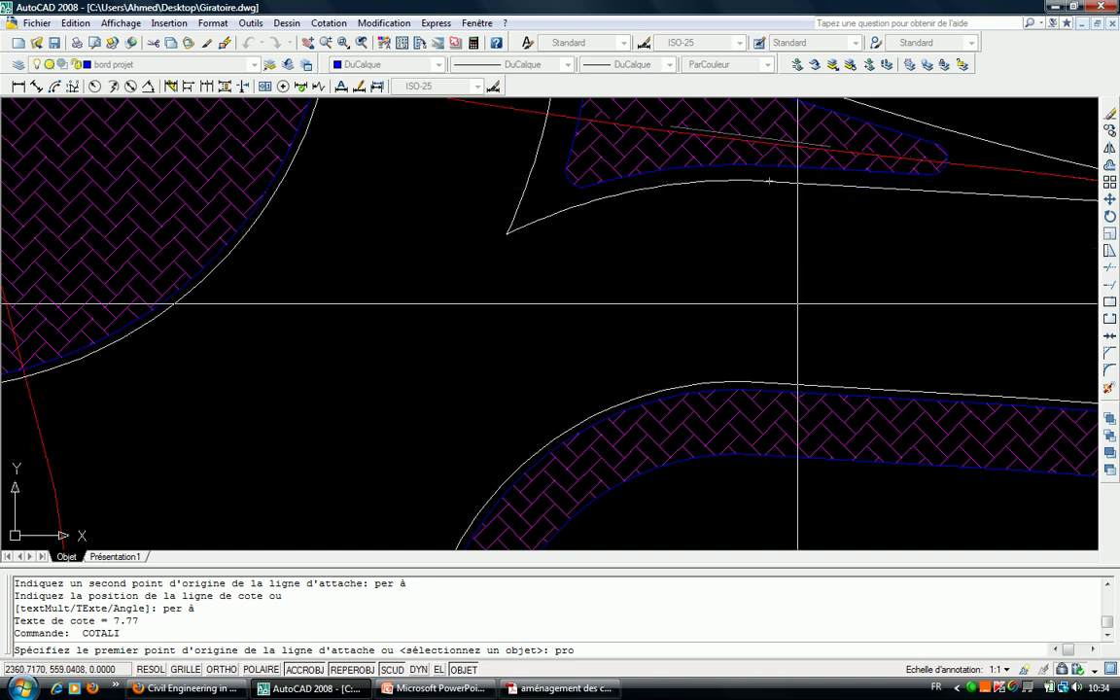
key("Escape")
key("Escape")
key("Escape")
key("Return")
left_click(769, 180)
type("per")
key("Return")
left_click(758, 382)
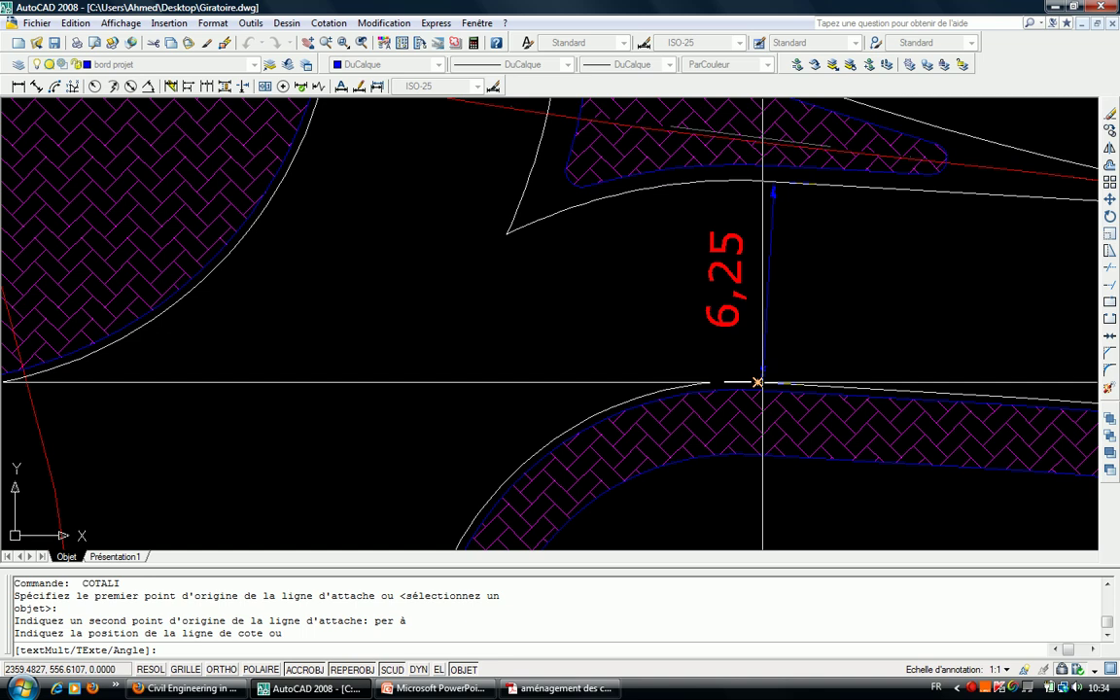
left_click(761, 383)
scroll(774, 250, "down", 2)
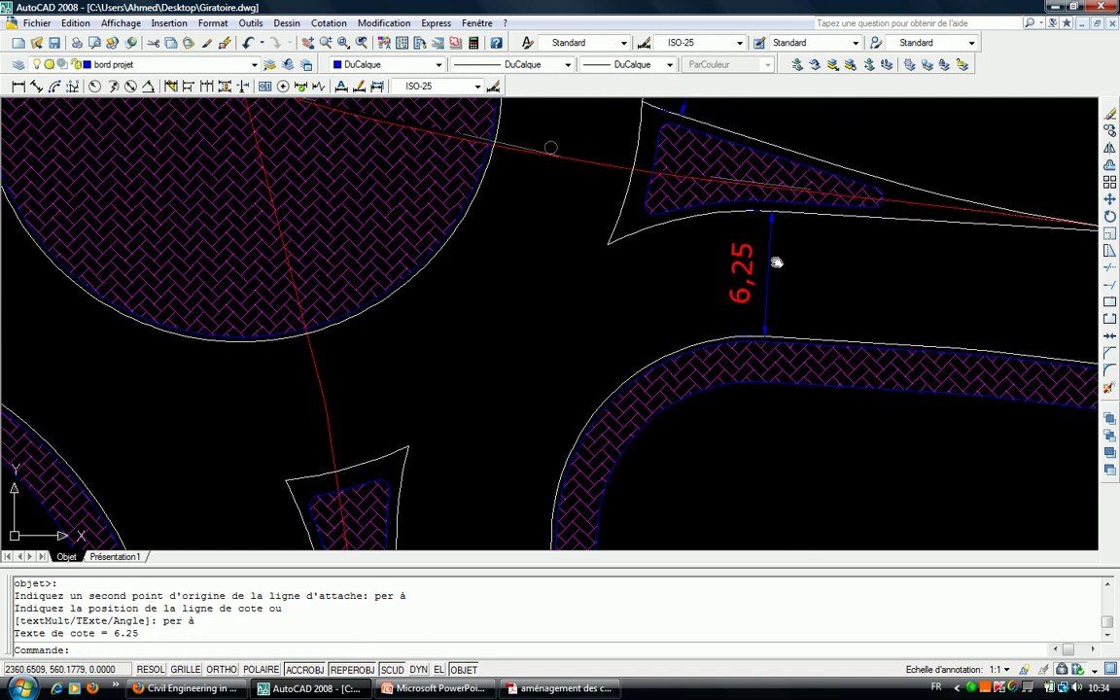
scroll(685, 208, "down", 1)
key("Escape")
Recentre the view on the whole roundabout.
scroll(658, 240, "down", 2)
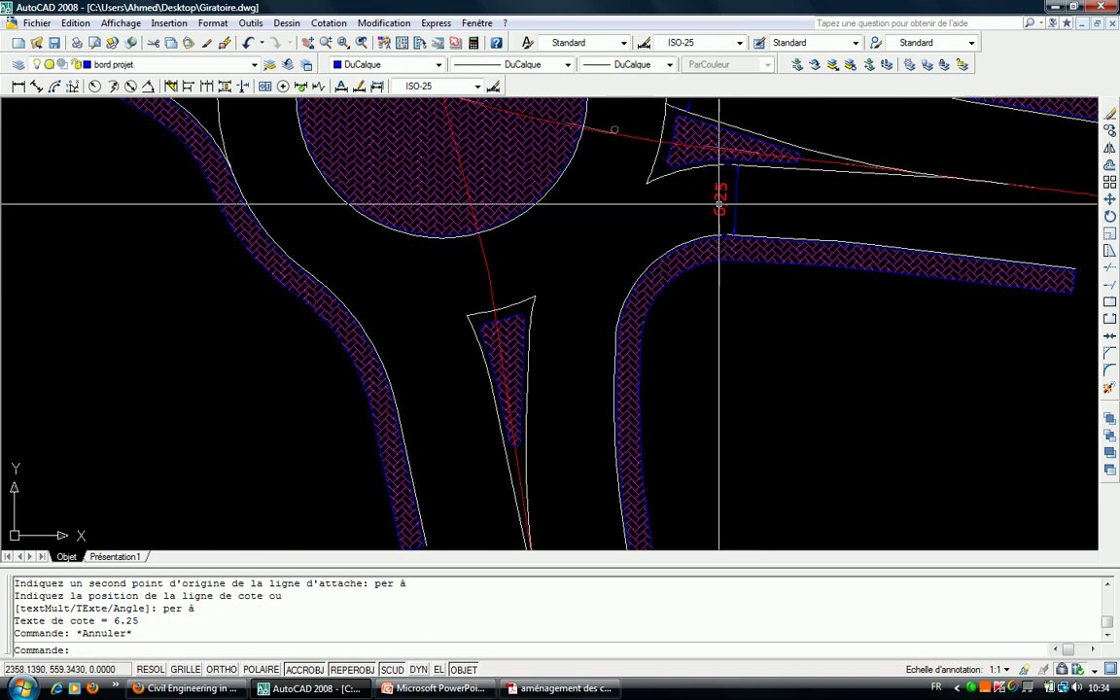
scroll(649, 259, "down", 2)
middle_click_drag(644, 195, 609, 337)
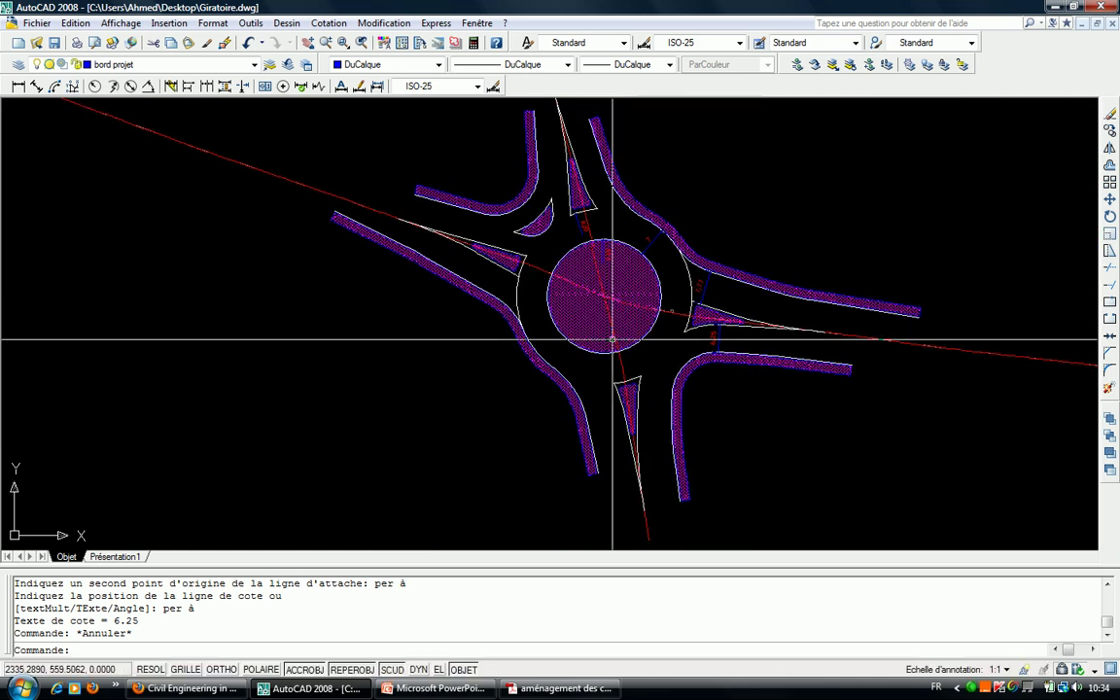
scroll(603, 408, "up", 1)
scroll(507, 315, "down", 1)
scroll(455, 231, "up", 2)
key("Escape")
middle_click_drag(455, 231, 455, 177)
key("Escape")
Start a radius dimension for the entry arc, restarting it after a false pick.
left_click(97, 88)
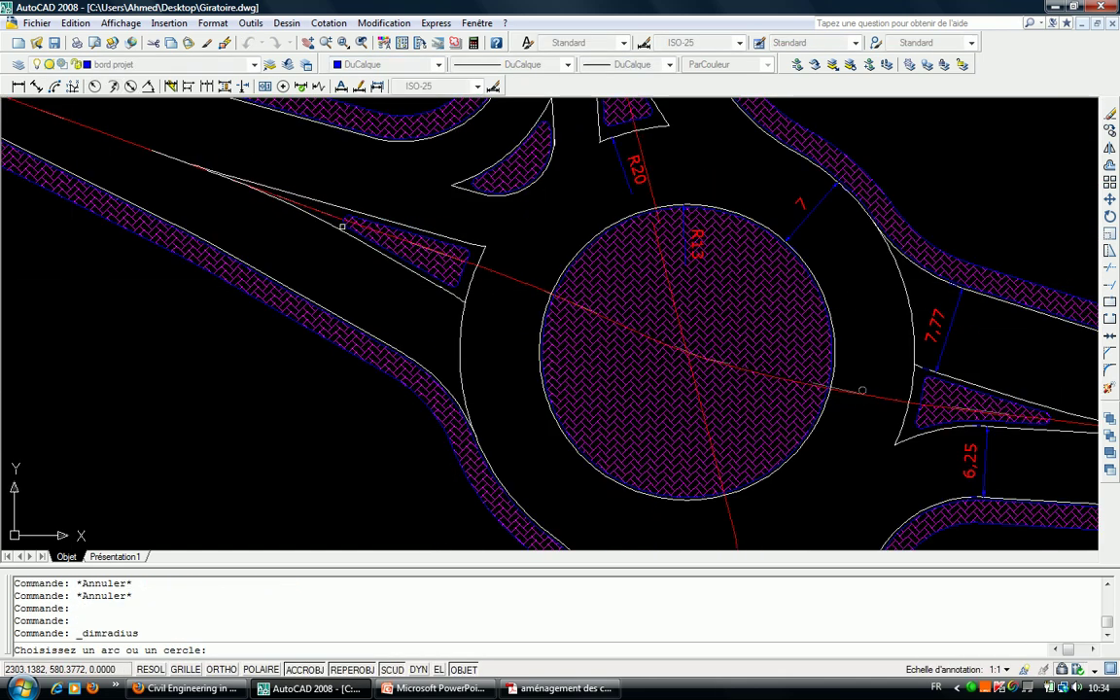
left_click(460, 350)
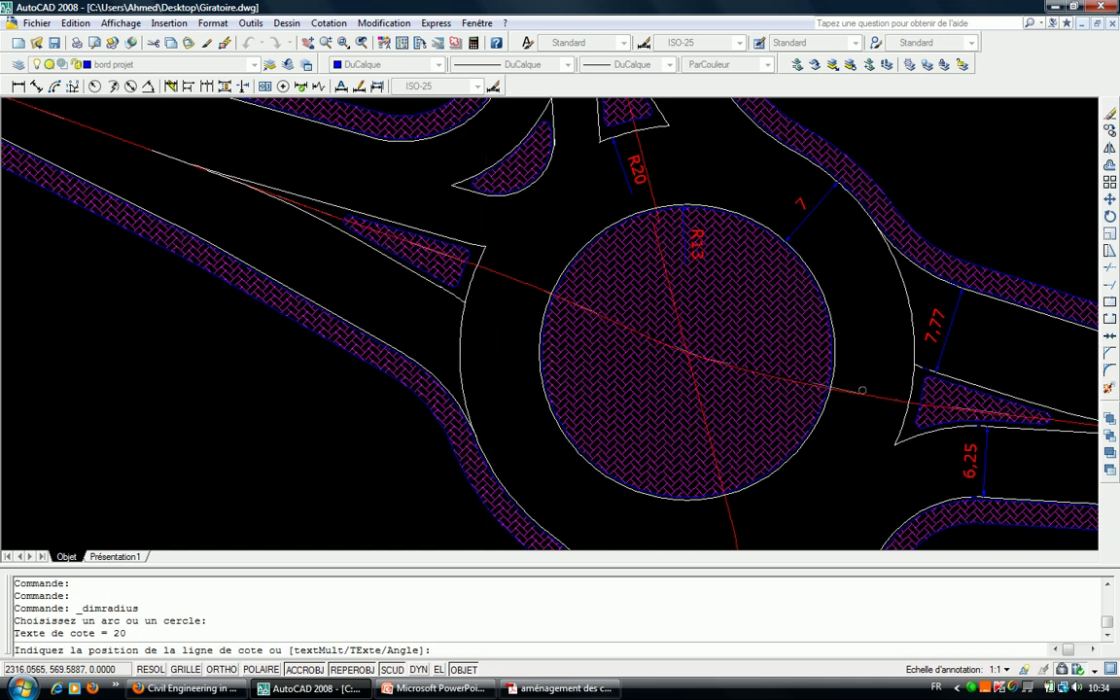
key("Escape")
scroll(497, 266, "up", 2)
left_click(463, 224)
key("Escape")
key("Escape")
key("Escape")
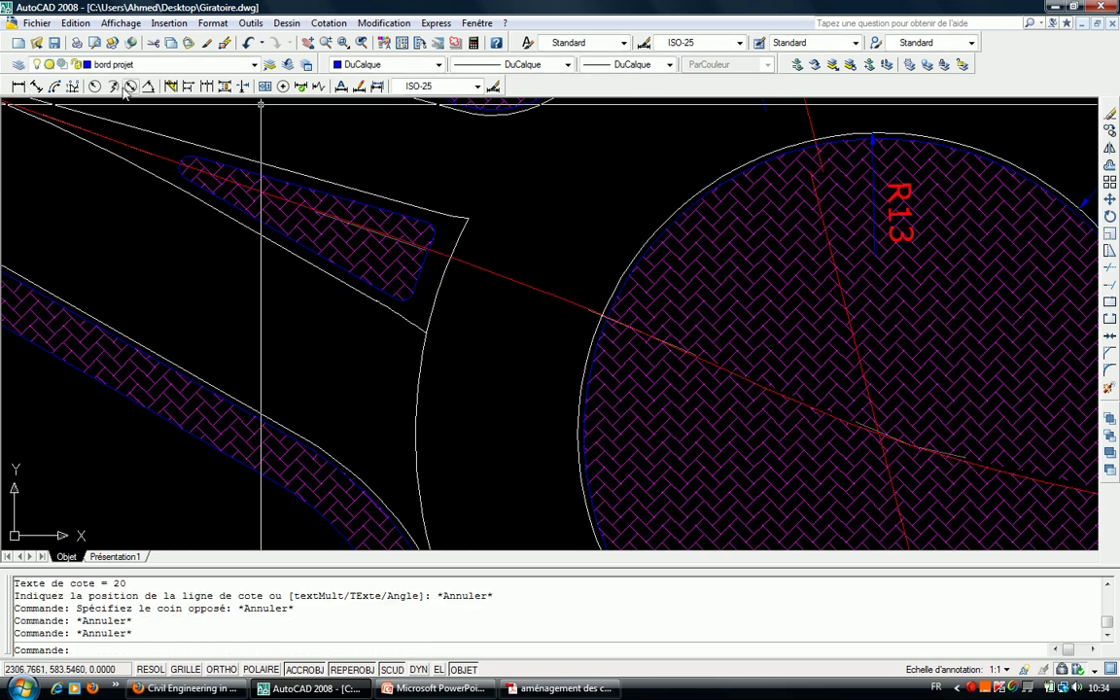
left_click(94, 86)
Place the R20 radius dimension on the left entry arc.
left_click(415, 432)
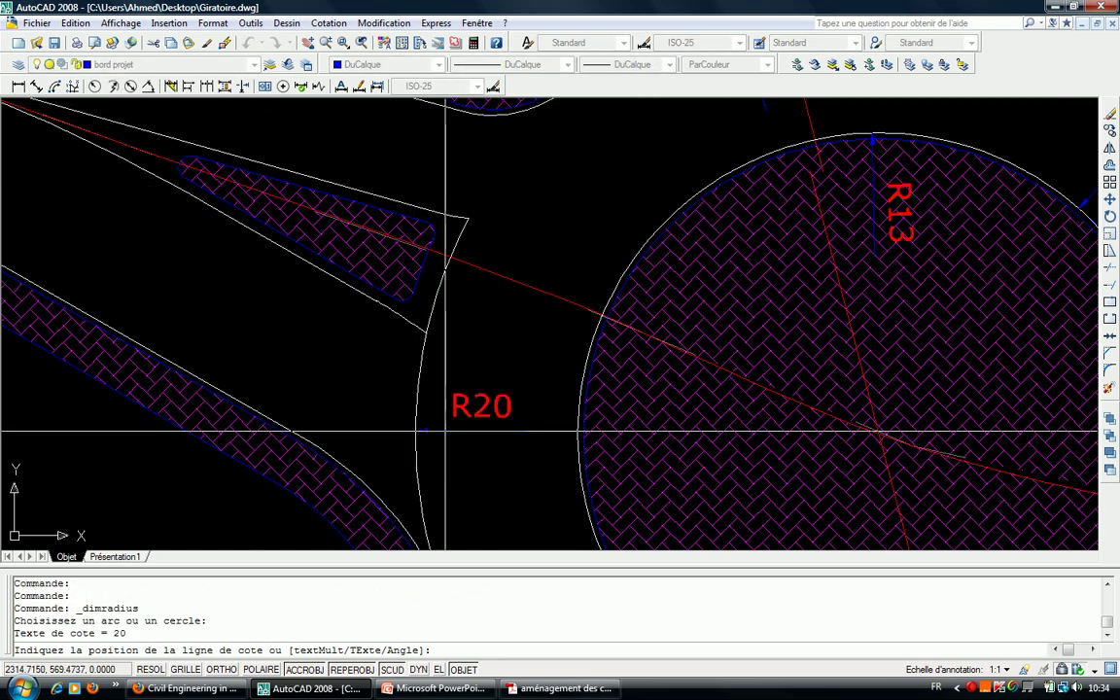
key("Escape")
scroll(517, 370, "down", 4)
scroll(517, 309, "up", 2)
scroll(516, 309, "up", 1)
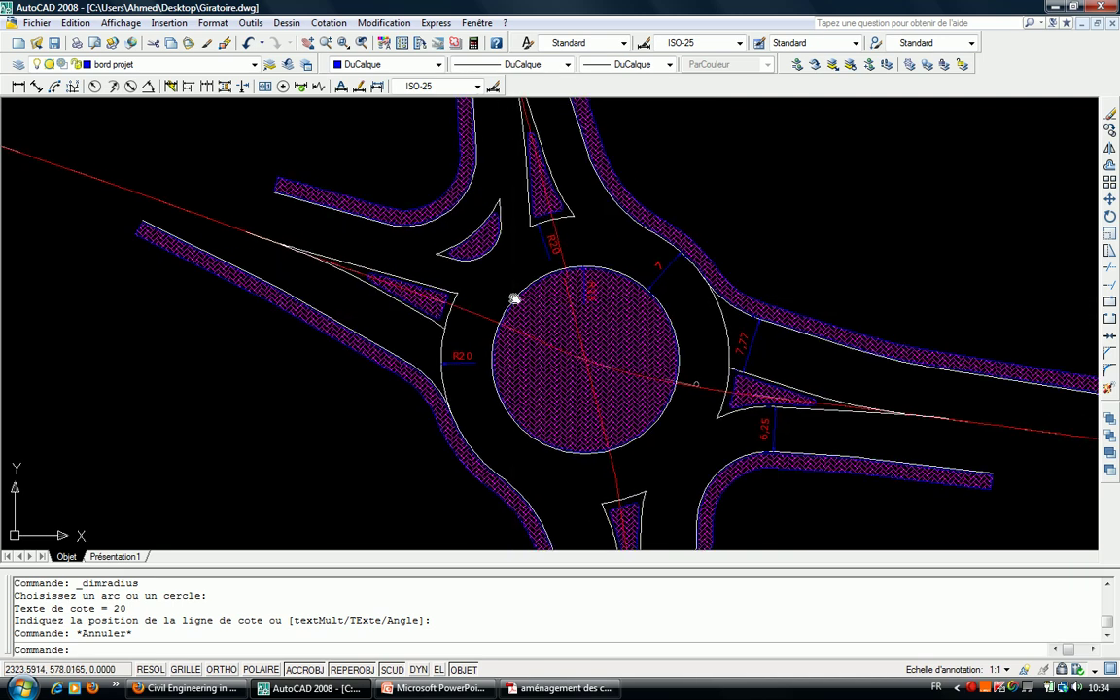
scroll(646, 338, "down", 1)
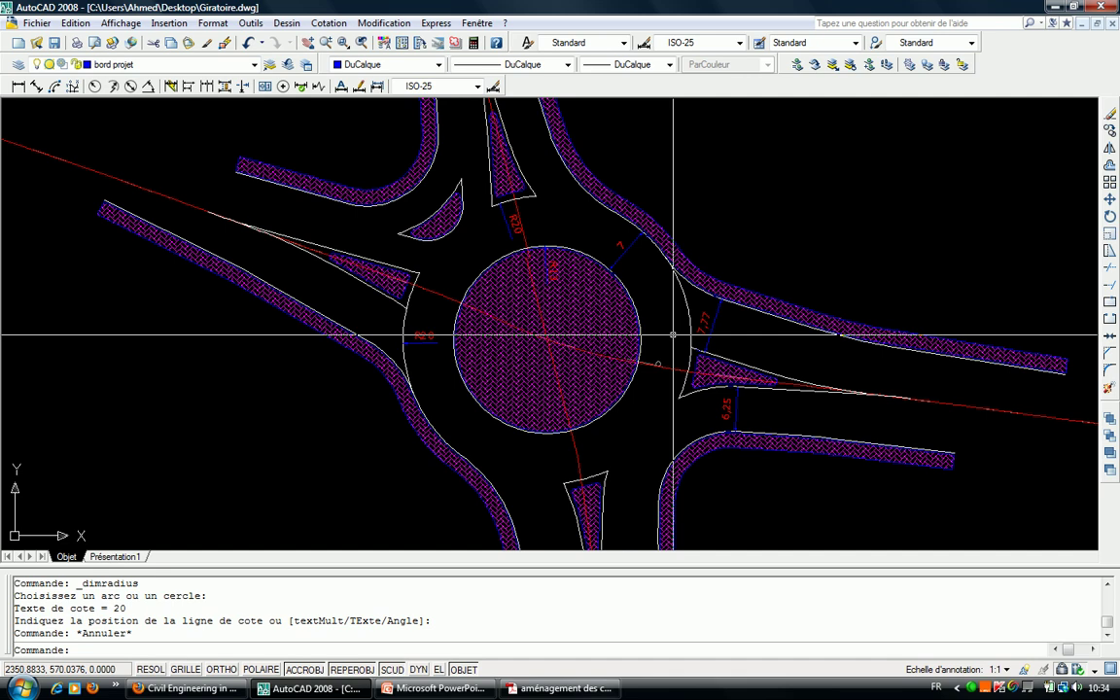
scroll(672, 335, "up", 3)
scroll(757, 307, "up", 3)
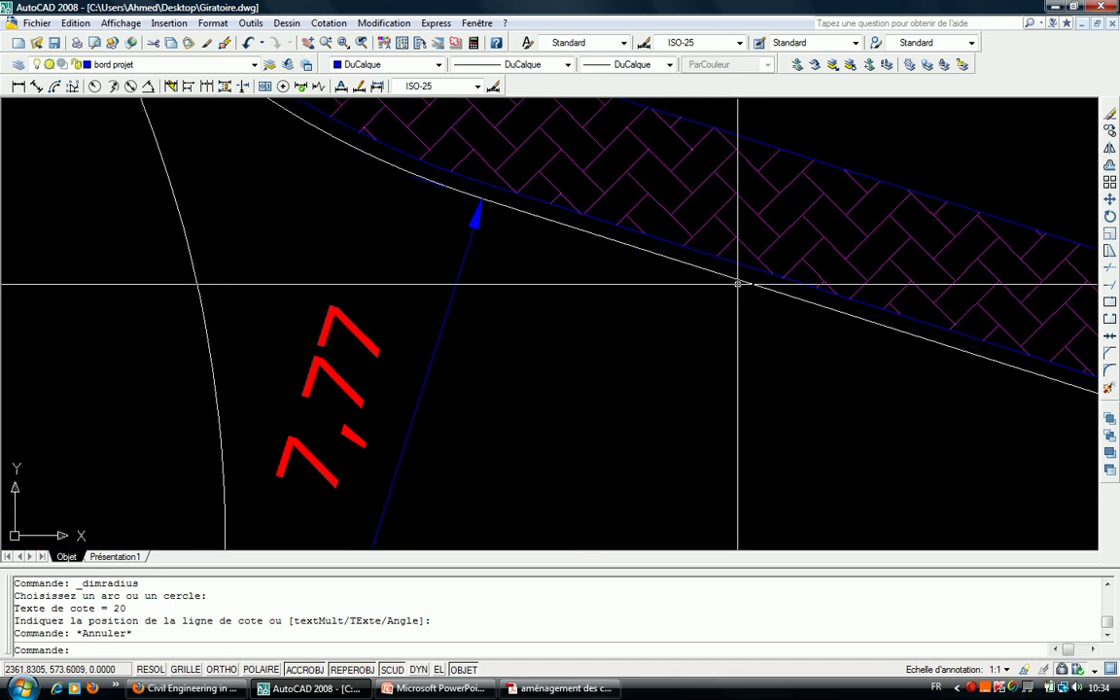
Check the white curb line along the hatch, then start a polyline to trace it.
left_click(738, 263)
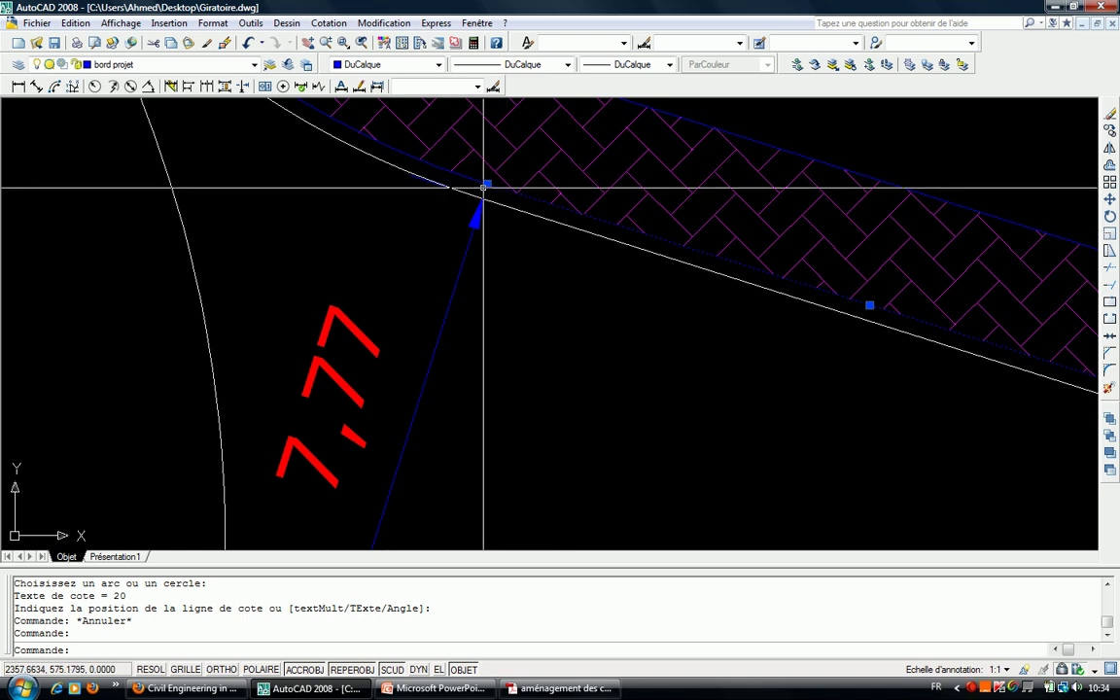
scroll(484, 188, "down", 5)
key("Escape")
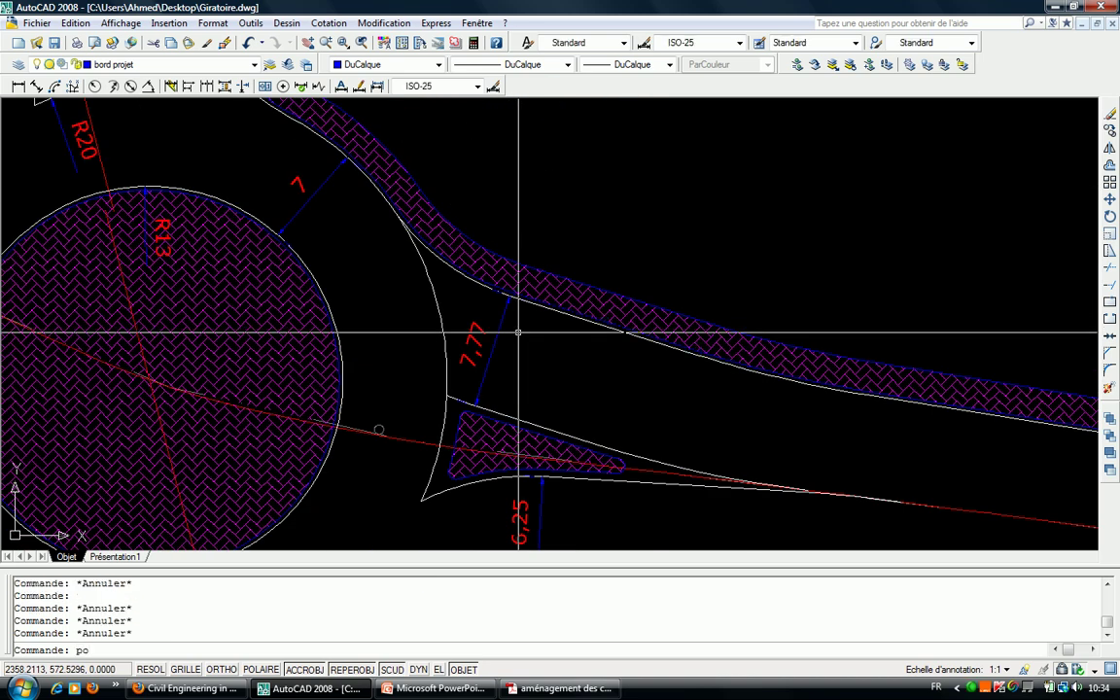
key("Return")
scroll(807, 331, "up", 4)
scroll(819, 323, "up", 2)
Start the curb polyline and add the first nearest-snapped vertices along the curb edge.
left_click(819, 323)
middle_click_drag(820, 323, 870, 407)
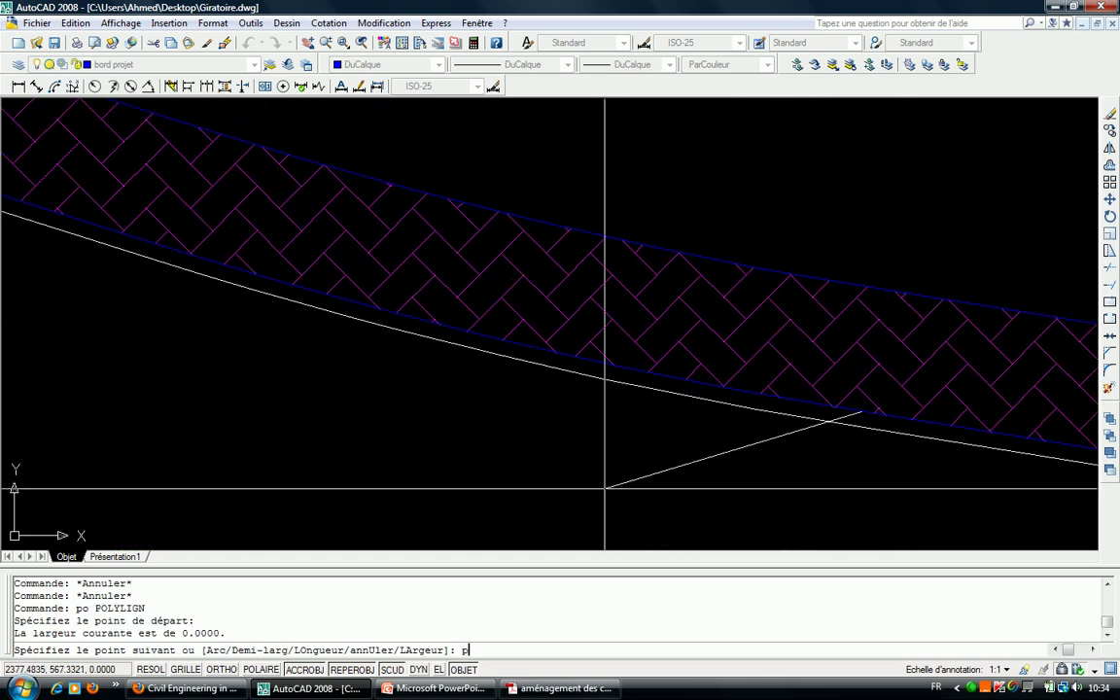
key("space")
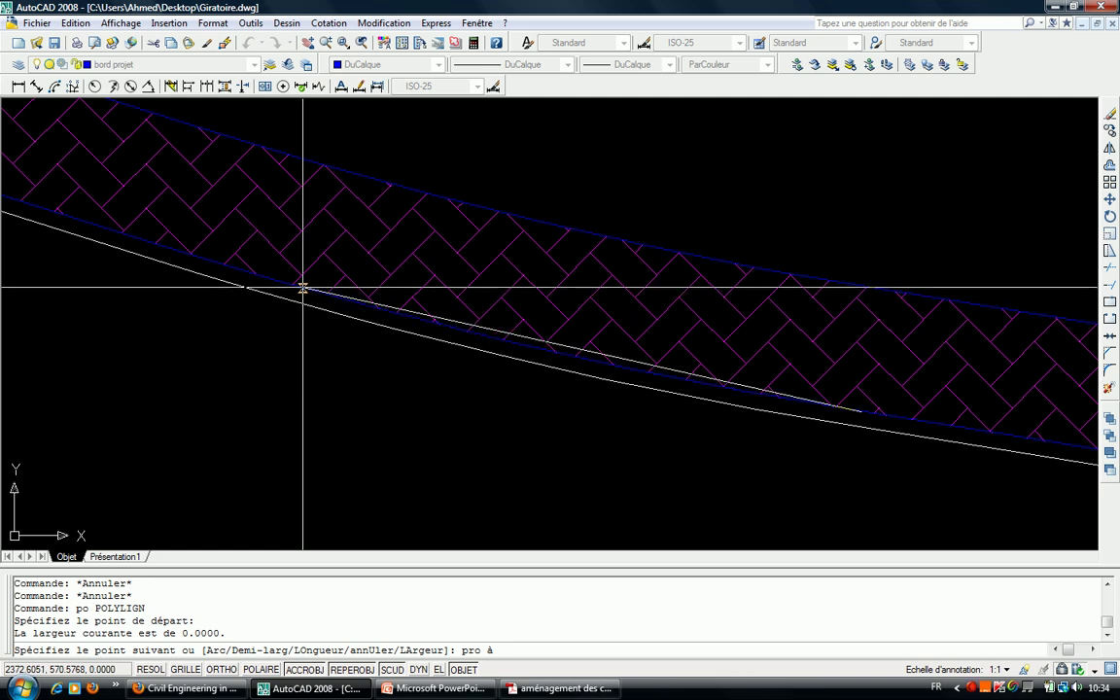
left_click(301, 293)
scroll(491, 385, "down", 3)
scroll(491, 385, "up", 3)
scroll(492, 363, "up", 2)
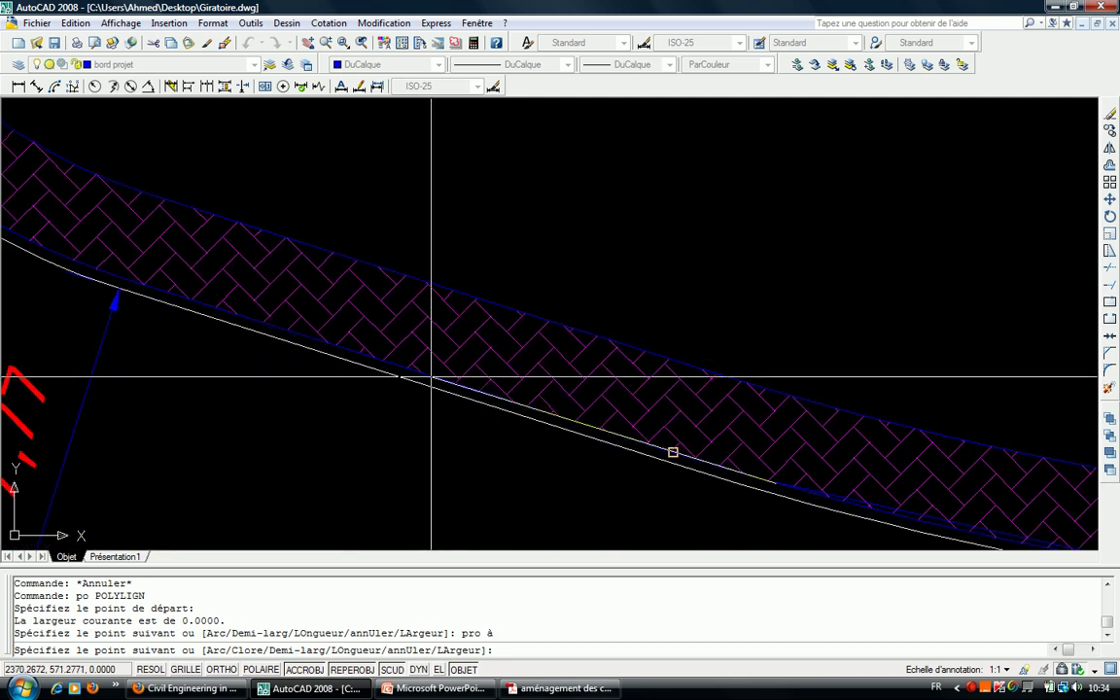
left_click(395, 360)
middle_click_drag(396, 361, 514, 383)
type("o")
key("space")
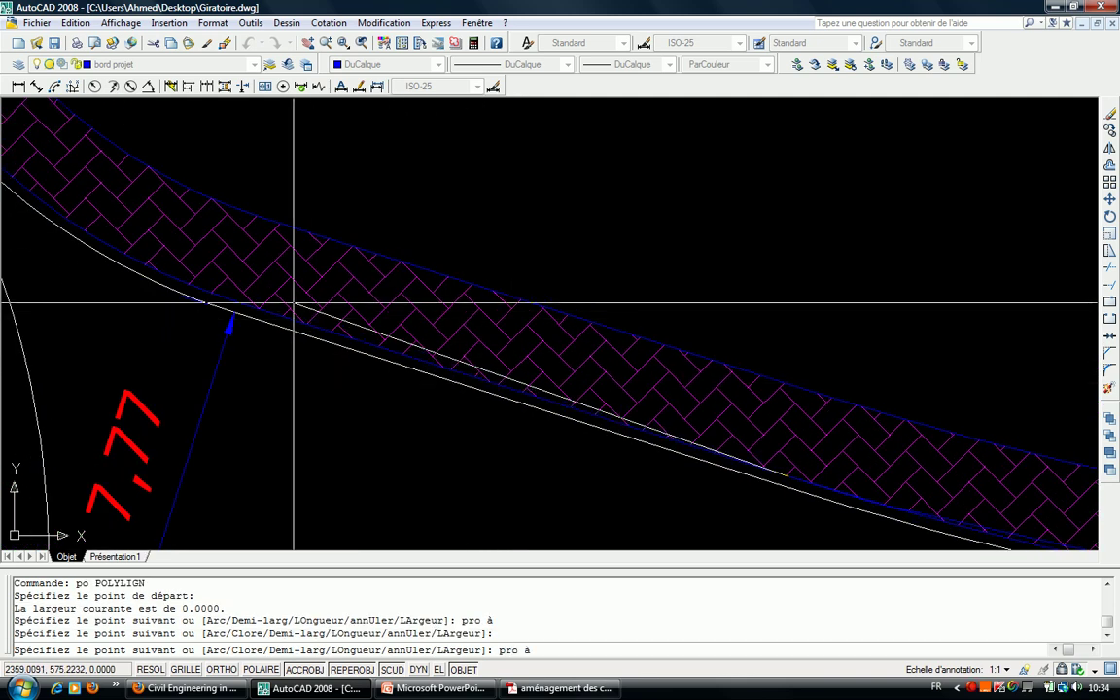
left_click(282, 309)
Continue the polyline with nearest-snapped vertices along the curved road edge.
scroll(296, 294, "down", 2)
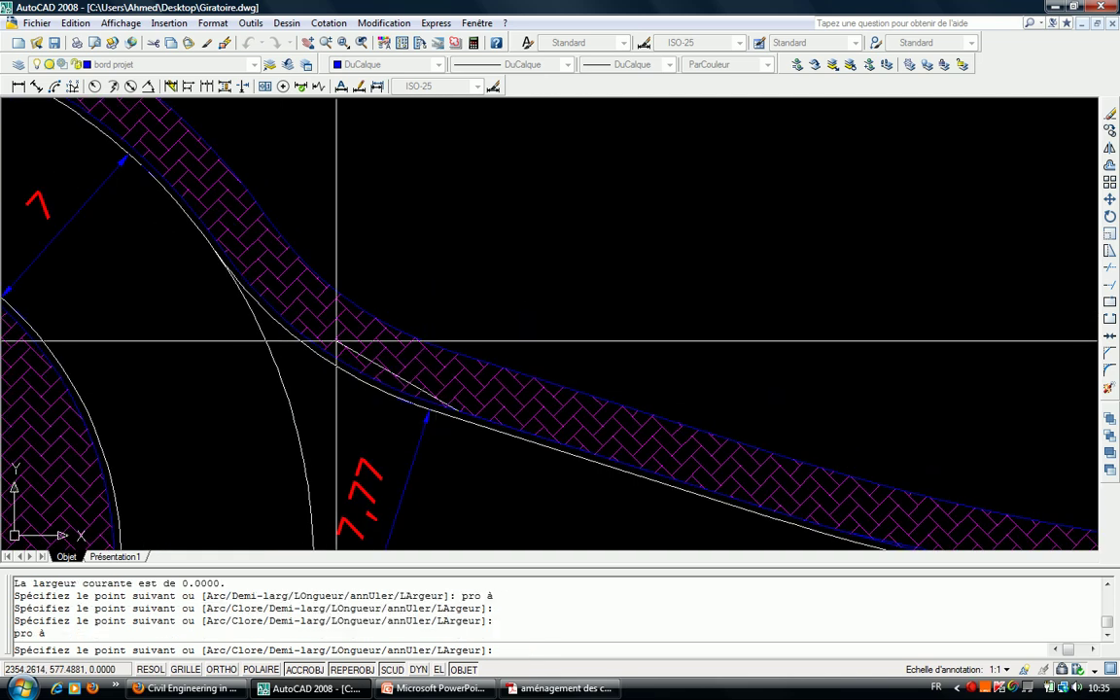
scroll(281, 329, "up", 2)
type("ro")
key("space")
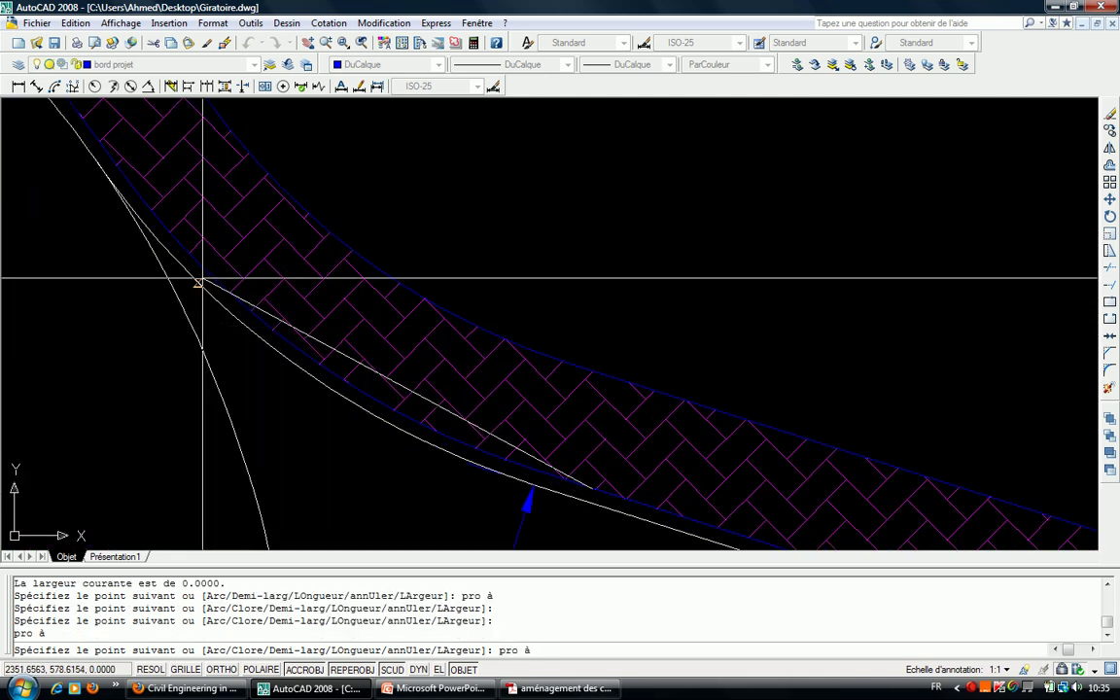
left_click(203, 276)
scroll(163, 250, "up", 2)
scroll(163, 249, "up", 1)
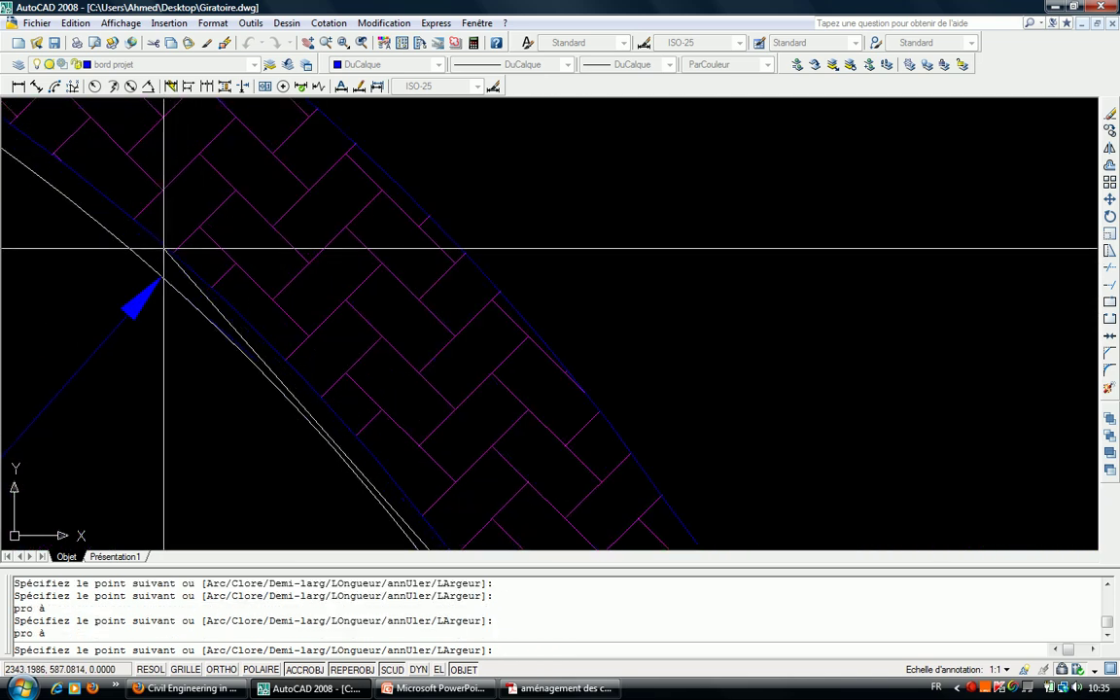
type("o à")
left_click(145, 226)
scroll(498, 350, "down", 2)
scroll(497, 342, "up", 2)
mouse_move(497, 342)
middle_mouse_down()
mouse_move(557, 400)
mouse_move(491, 365)
middle_mouse_up()
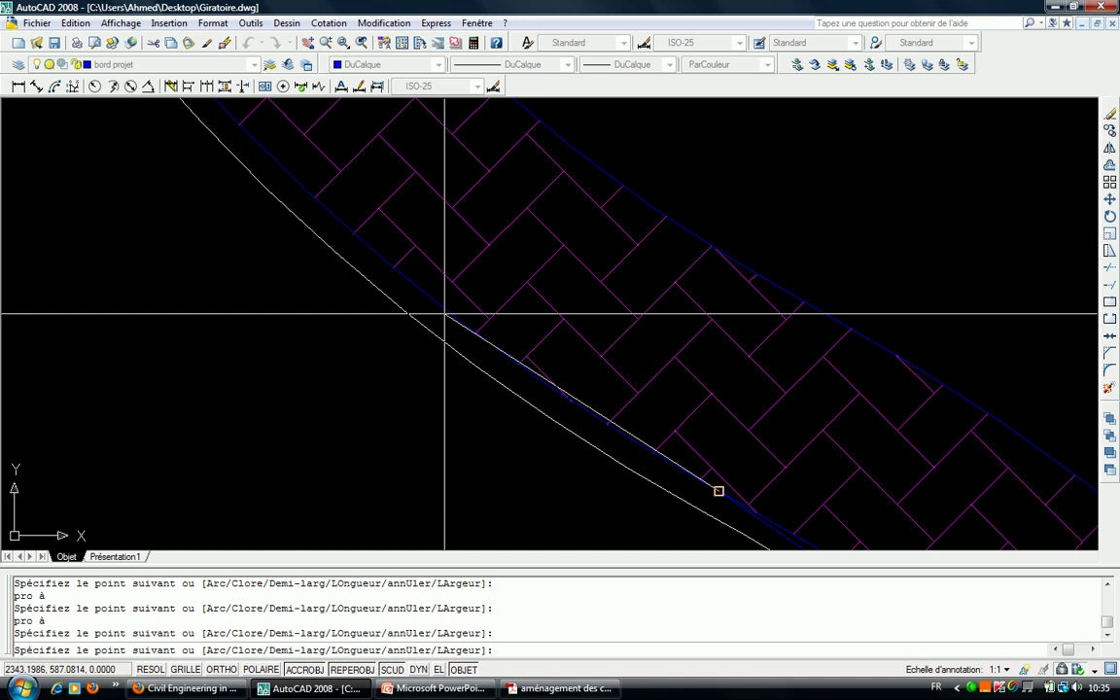
type("o")
left_click(420, 286)
Add vertices at the road-edge intersection, the hatched band's corner and the strip's end.
scroll(420, 282, "down", 1)
scroll(370, 375, "down", 1)
scroll(363, 265, "up", 2)
key("space")
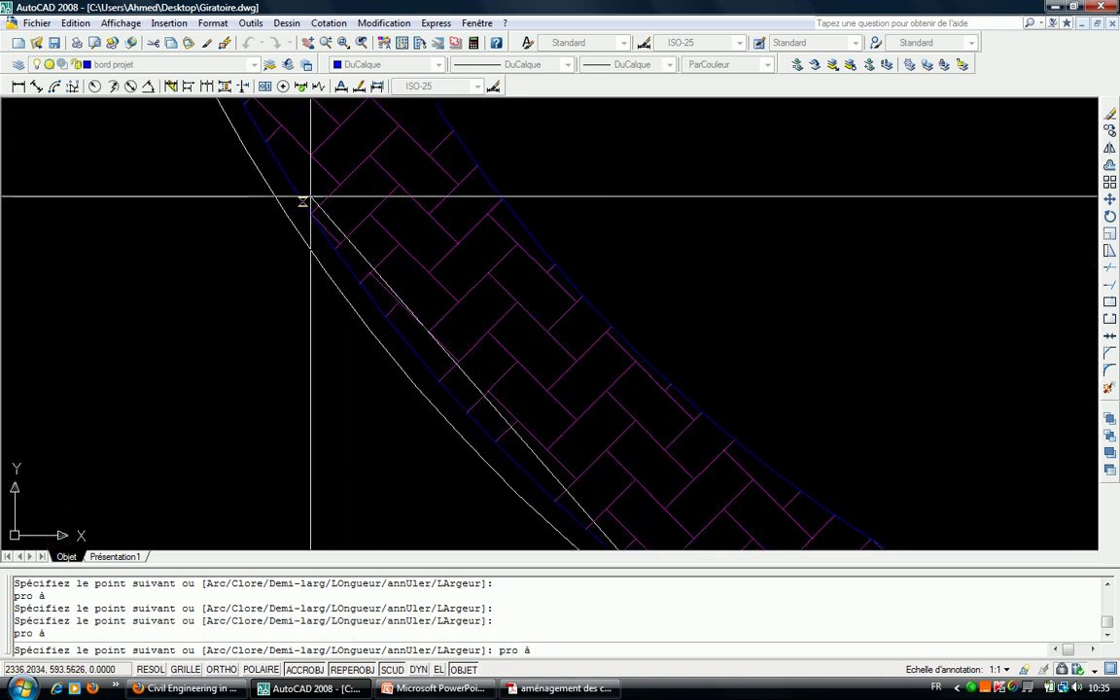
left_click(307, 190)
scroll(456, 412, "down", 3)
scroll(405, 269, "up", 2)
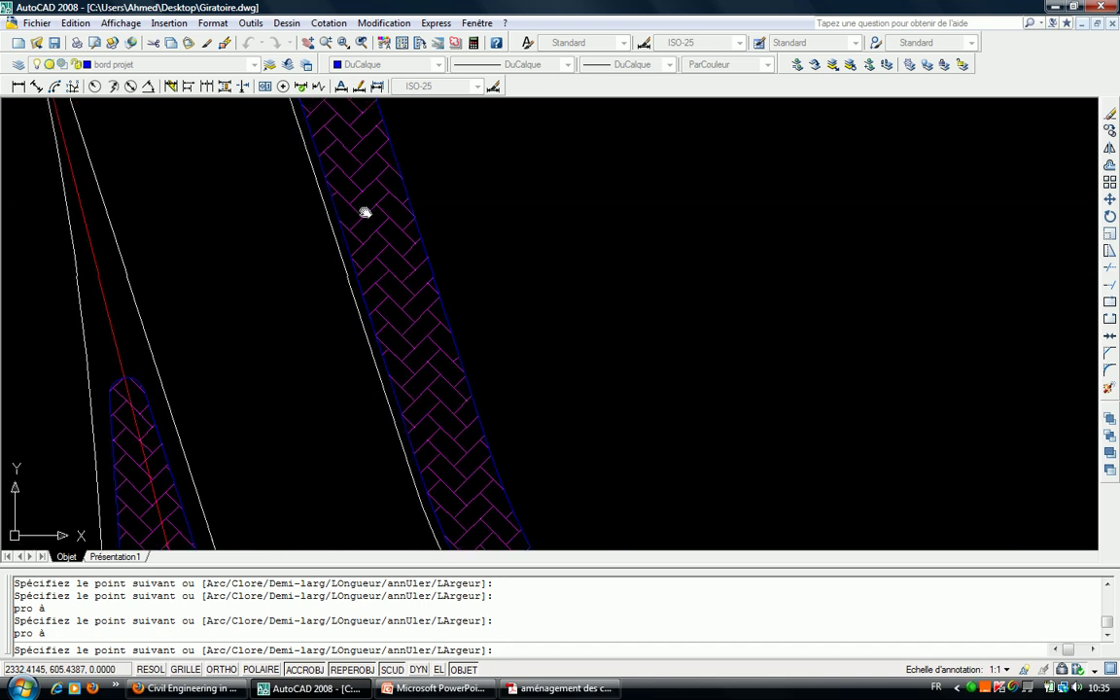
scroll(425, 393, "up", 3)
scroll(417, 318, "down", 1)
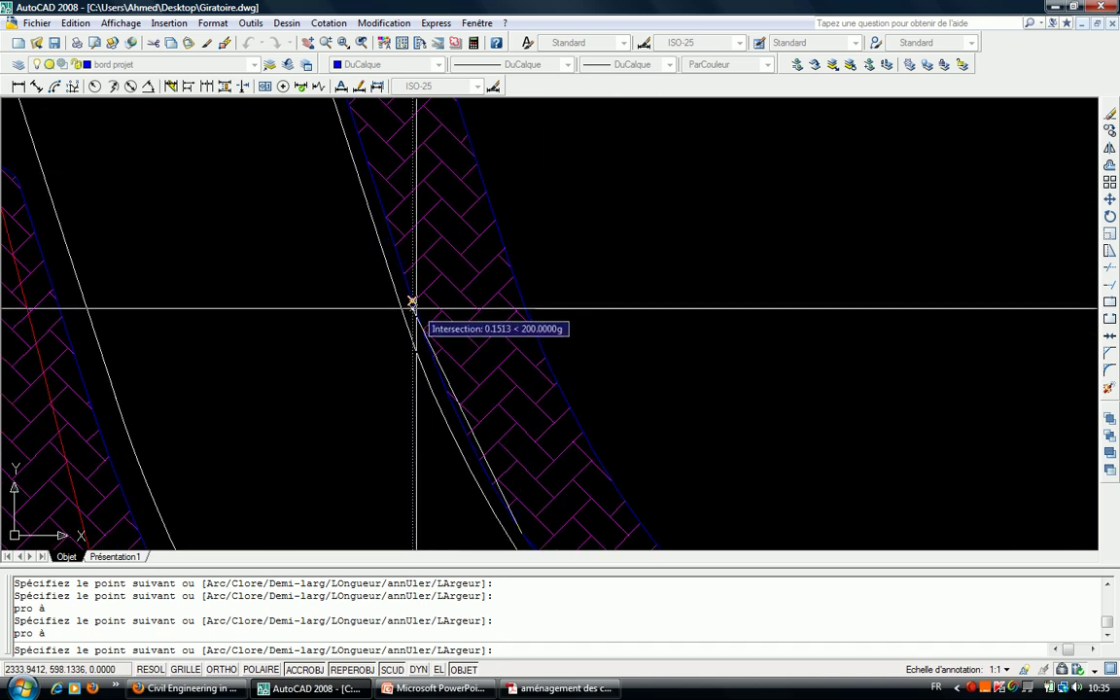
left_click(412, 302)
scroll(412, 301, "down", 2)
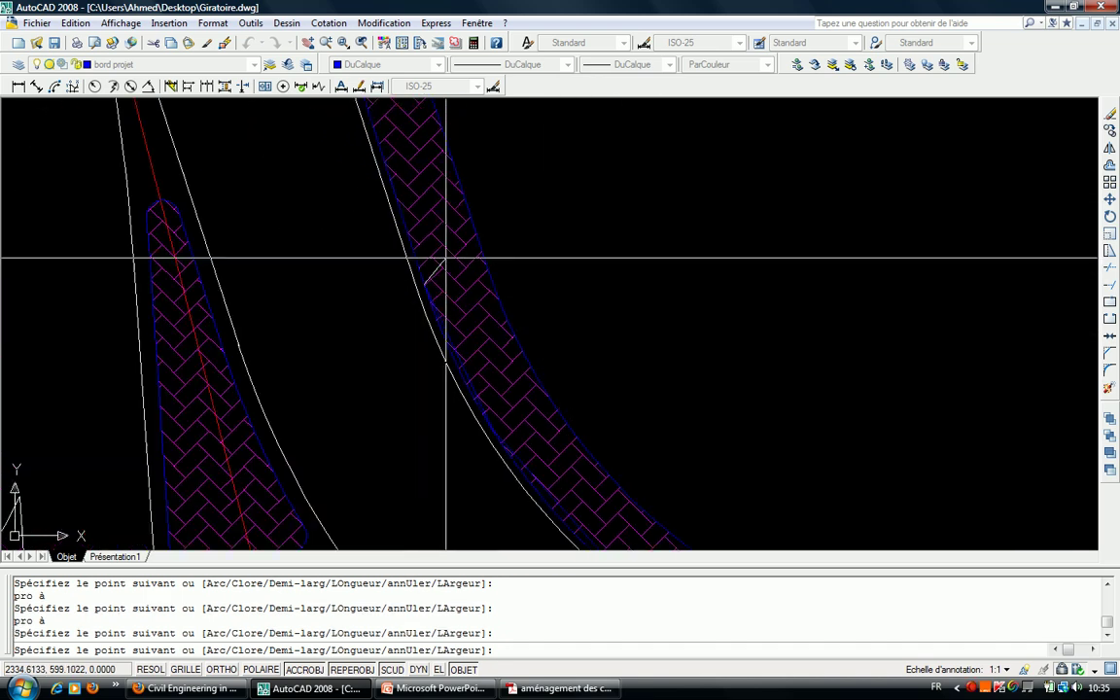
left_click(405, 270)
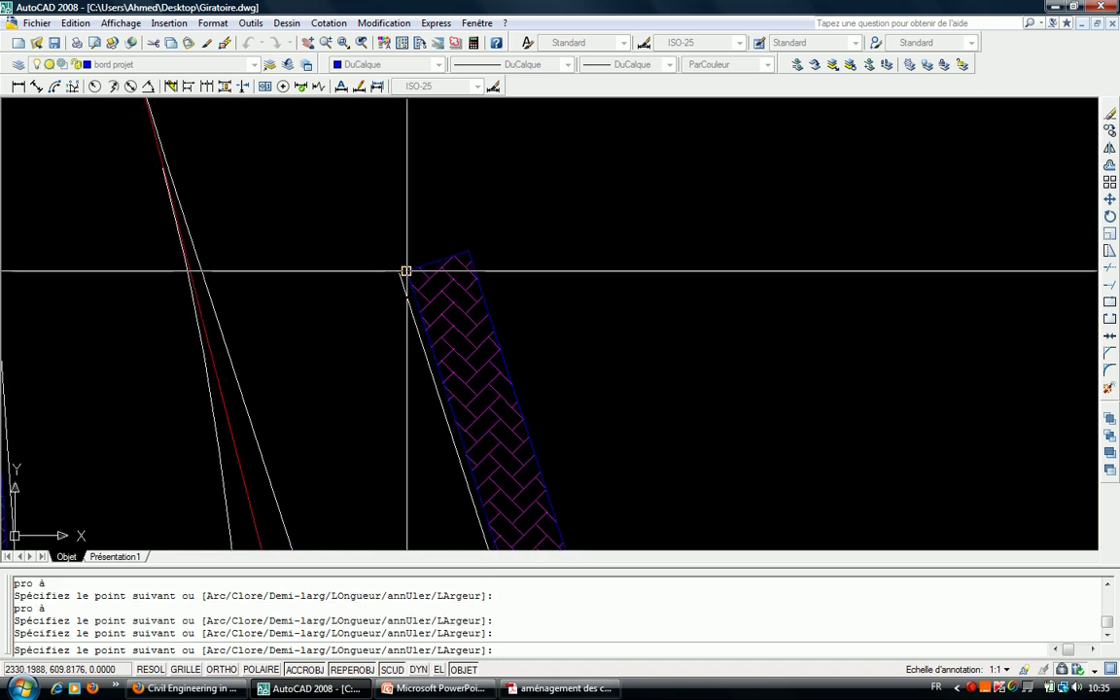
scroll(405, 270, "down", 2)
scroll(574, 237, "up", 2)
scroll(438, 192, "up", 3)
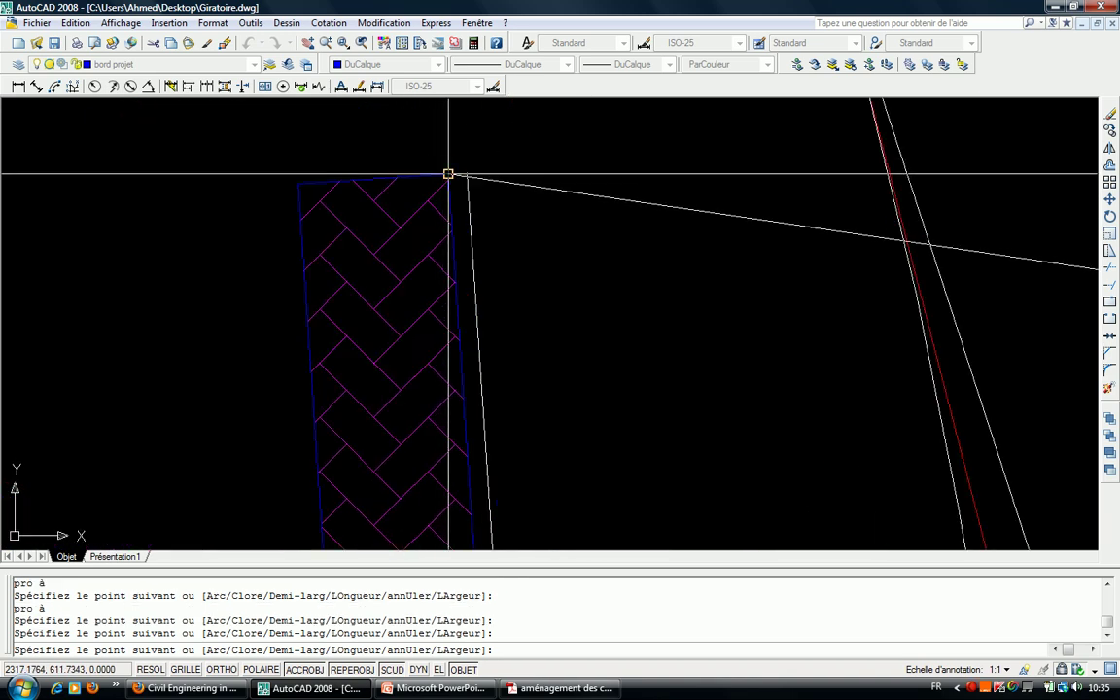
left_click(448, 172)
Extend the polyline along the left curb edge using the nearest snap.
scroll(469, 155, "down", 2)
middle_click_drag(469, 155, 507, 333)
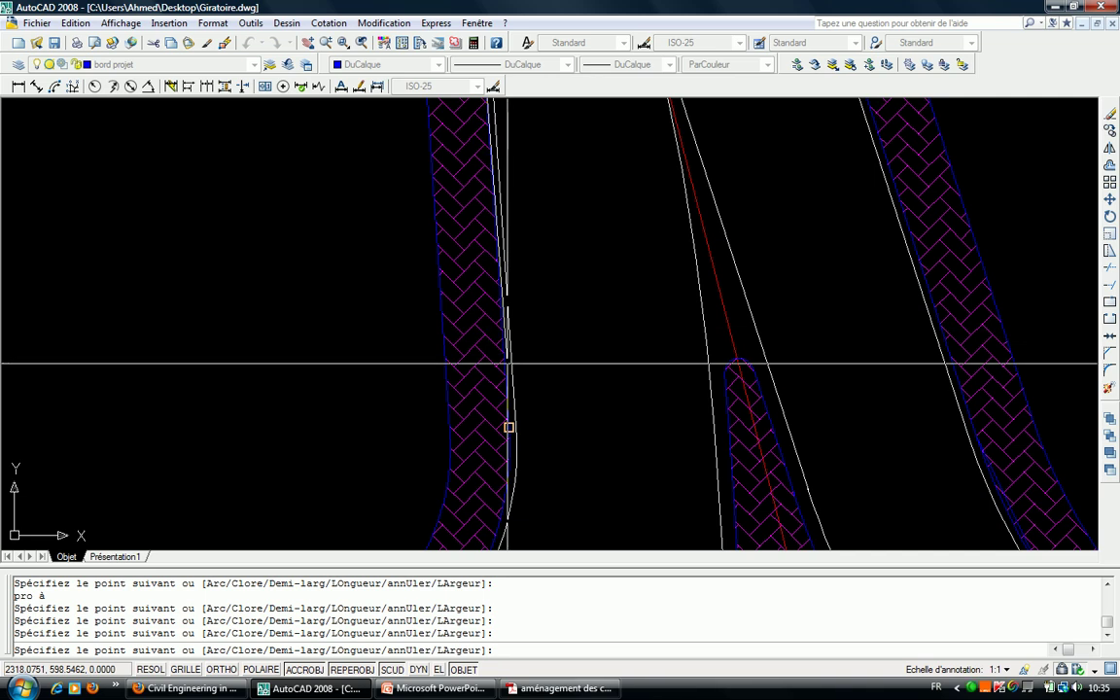
left_click(510, 408)
scroll(520, 301, "up", 2)
scroll(521, 302, "up", 3)
type("rro")
key("Return")
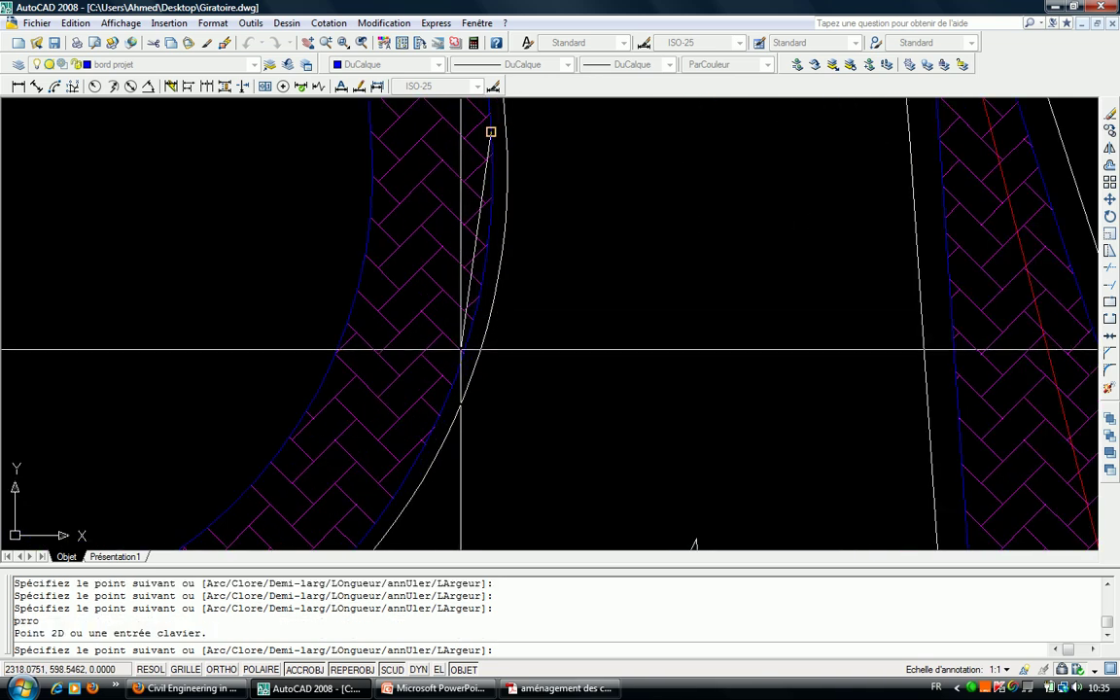
key("Return")
scroll(466, 367, "down", 3)
scroll(466, 368, "up", 2)
scroll(454, 319, "up", 3)
type("ro à")
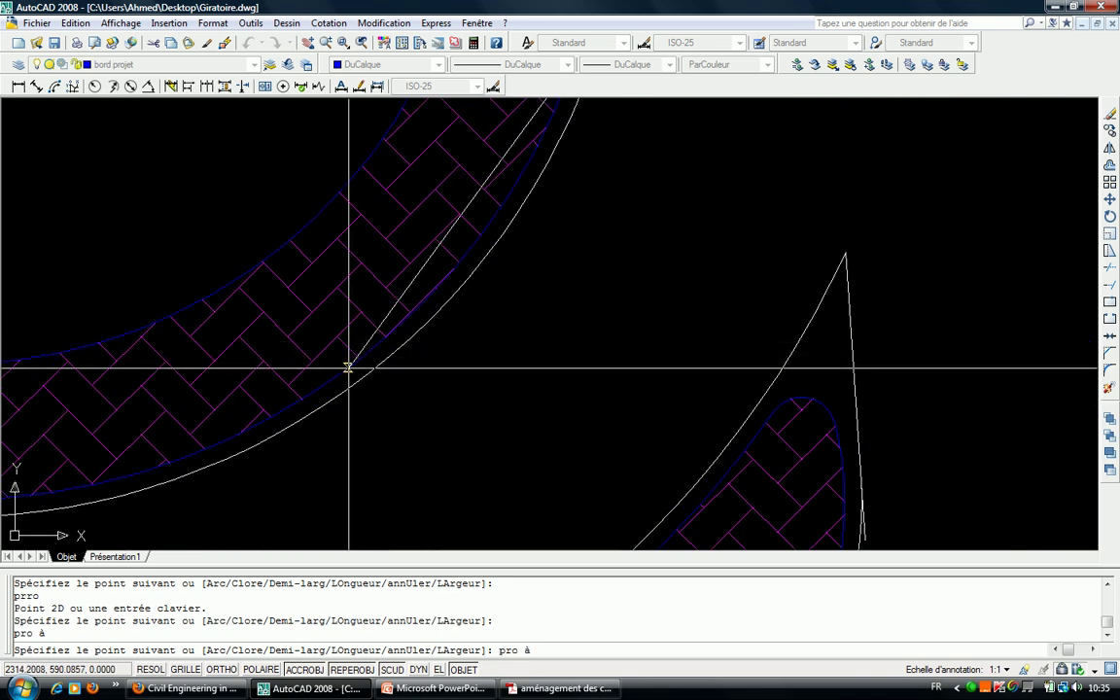
key("Return")
scroll(350, 364, "down", 2)
middle_click_drag(510, 282, 596, 235)
Trace vertices around the curved curb edge to the curb strip's end.
type("ro")
key("Return")
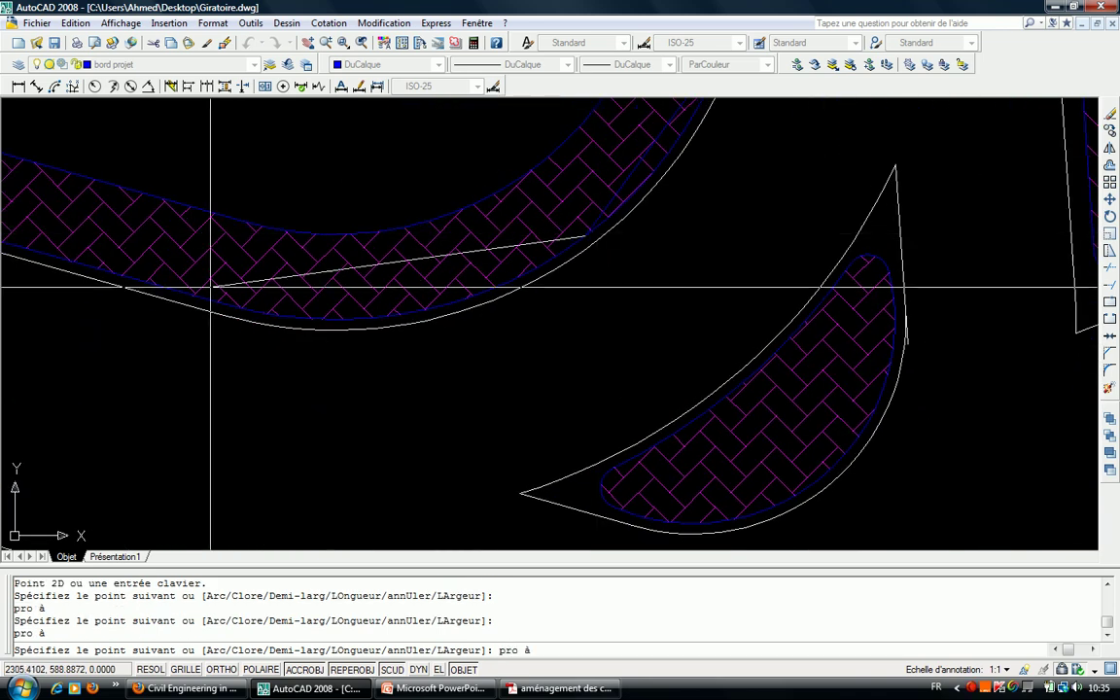
left_click(262, 311)
scroll(371, 326, "up", 2)
scroll(371, 328, "up", 3)
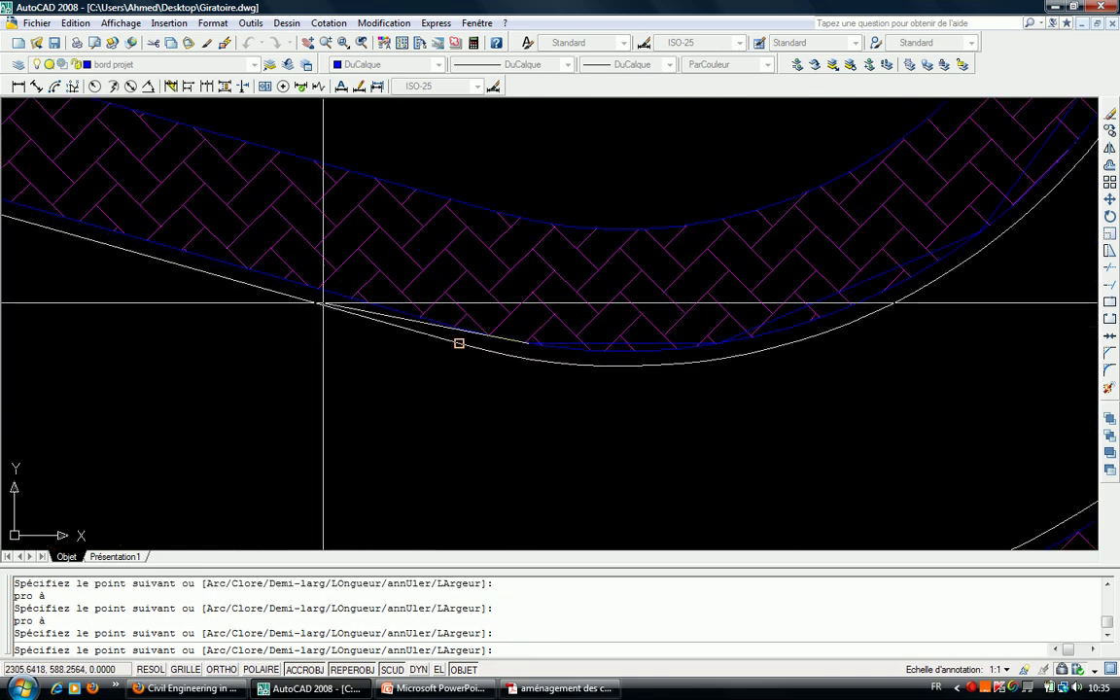
left_click(325, 325)
scroll(325, 325, "down", 3)
middle_click_drag(325, 324, 594, 346)
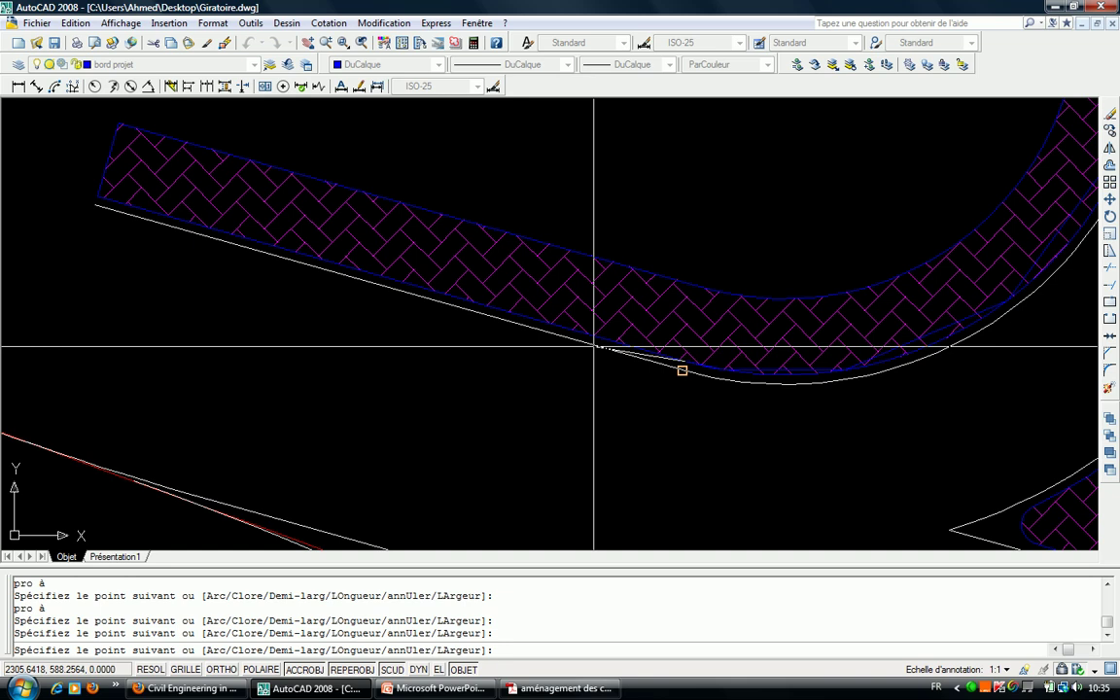
left_click(95, 190)
middle_click_drag(147, 425, 264, 164)
scroll(350, 247, "down", 3)
scroll(105, 126, "up", 2)
Add Nearest-snapped vertices from the strip's endpoint down the diagonal curb edge.
scroll(105, 120, "up", 1)
left_click(106, 120)
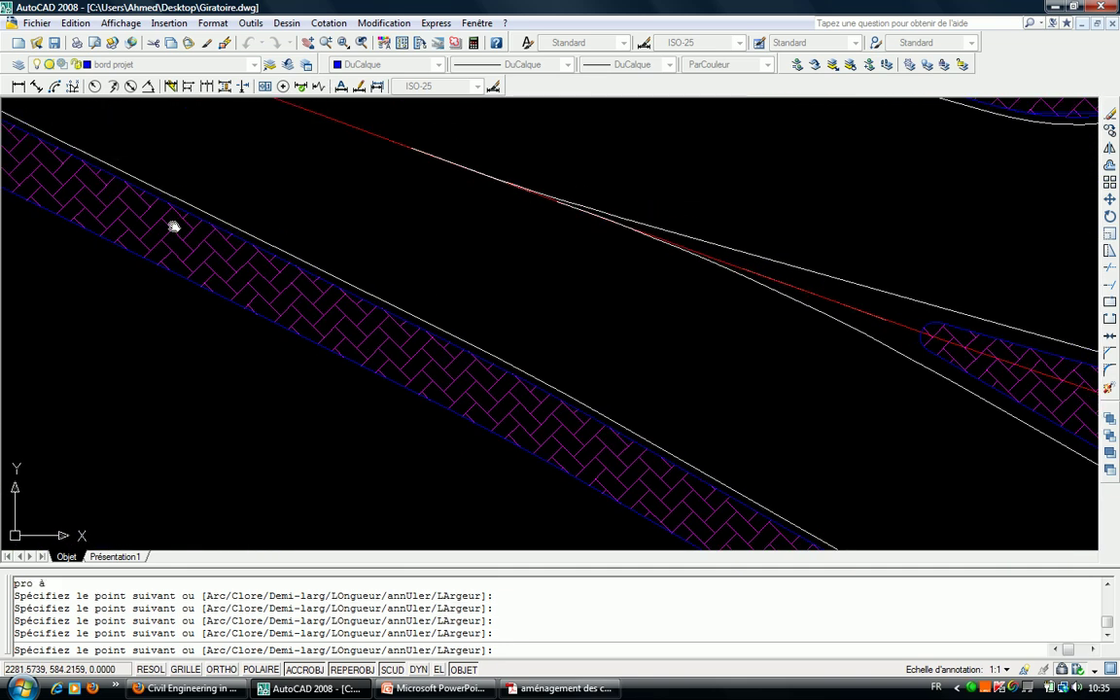
type("pro")
key("Return")
left_click(449, 345)
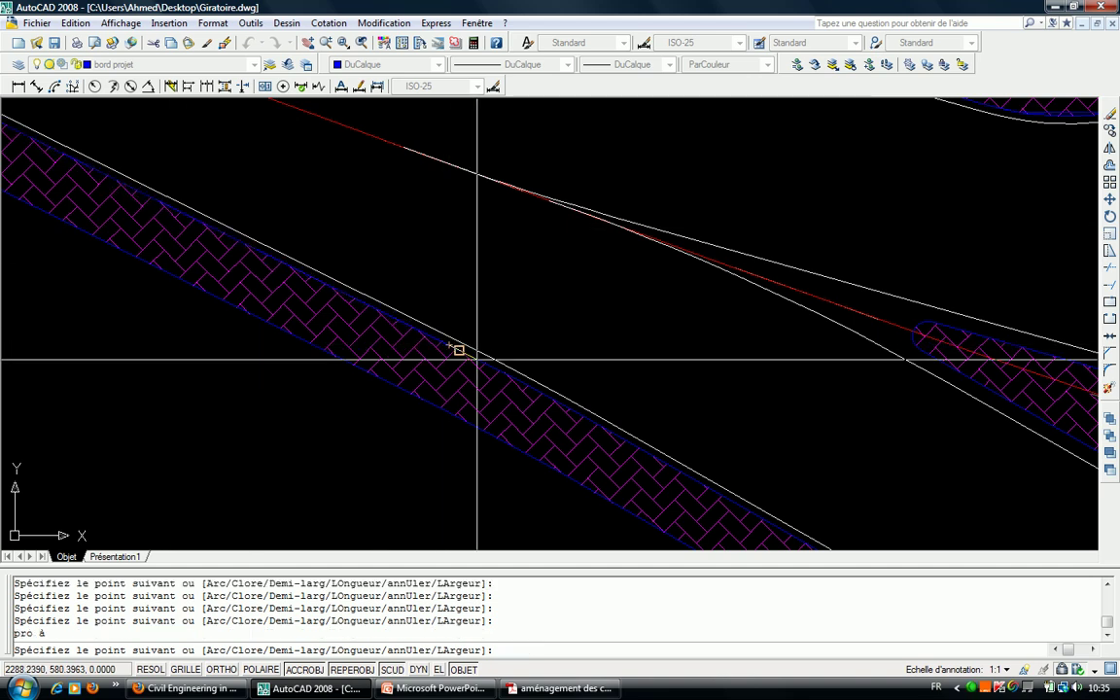
middle_click_drag(474, 361, 224, 229)
type("pro")
key("Return")
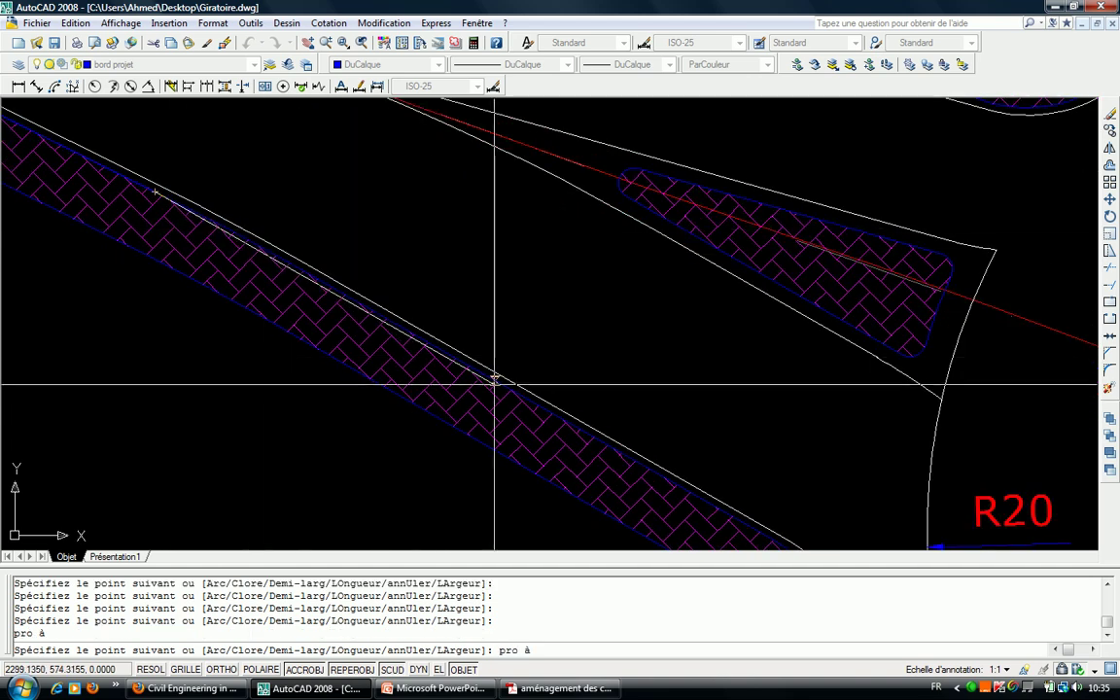
left_click(510, 388)
Place Nearest-snapped vertices where the curb starts curving along the R20 curve.
middle_click_drag(787, 545, 406, 321)
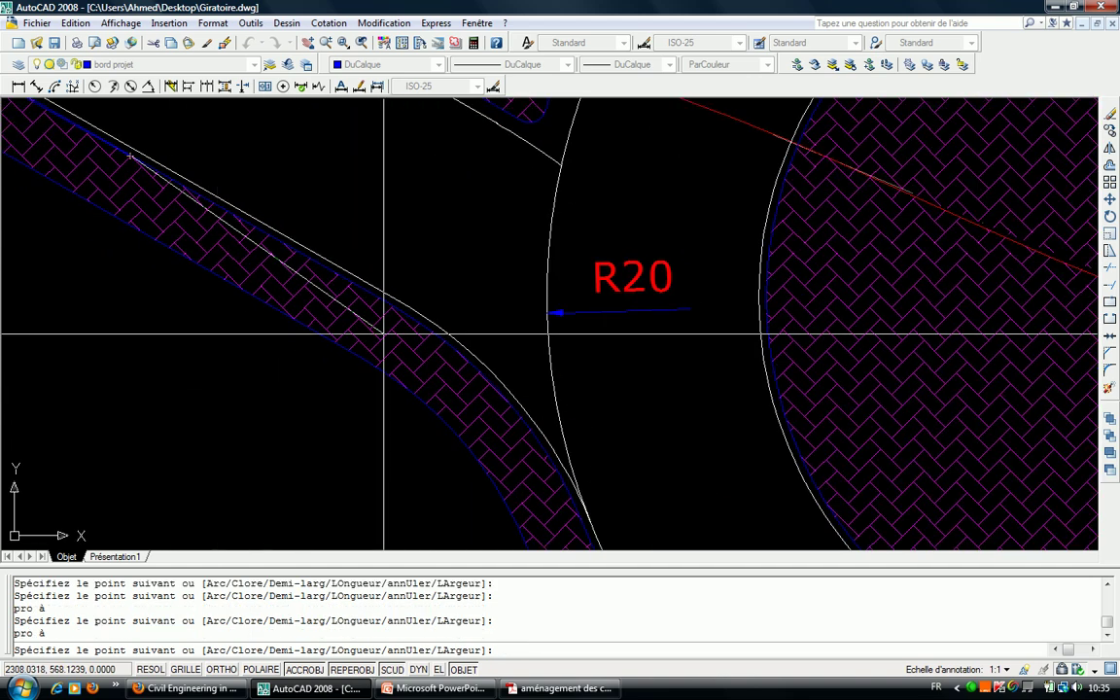
type("pro")
key("Return")
left_click(457, 375)
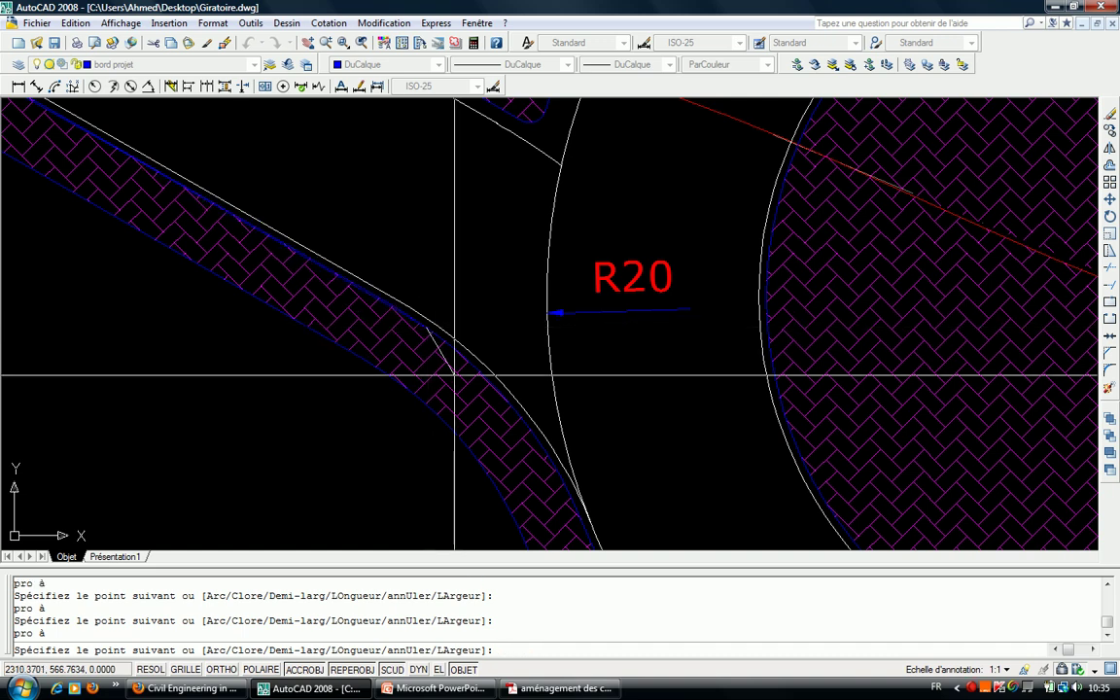
middle_click_drag(457, 375, 348, 268)
scroll(347, 269, "up", 2)
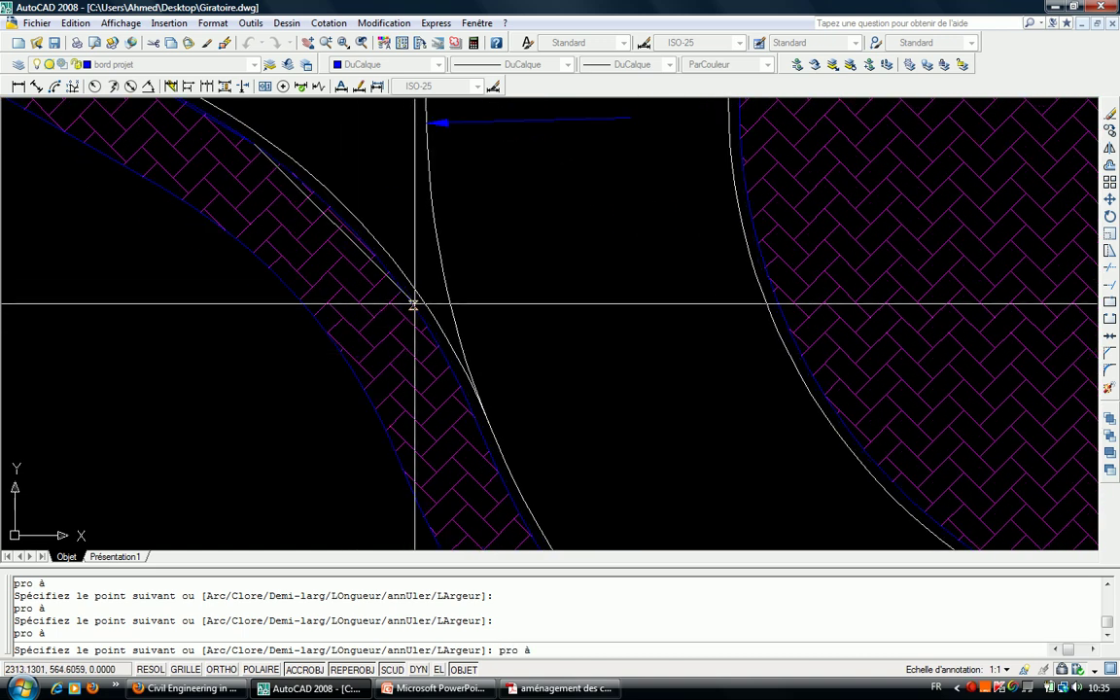
scroll(433, 370, "up", 2)
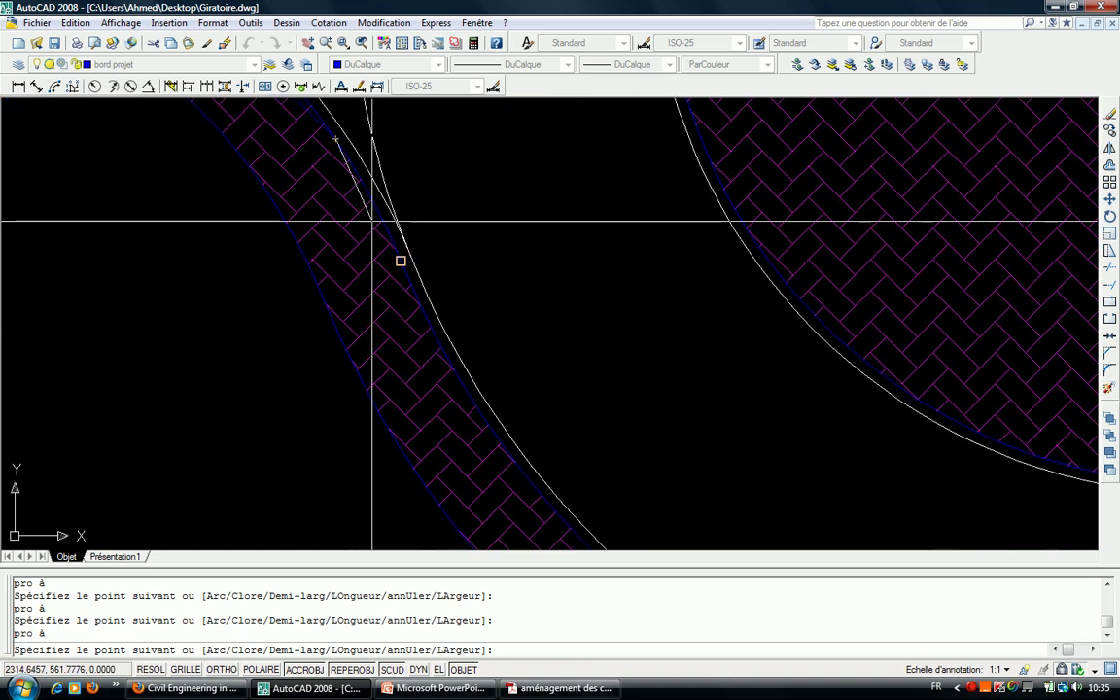
middle_click_drag(373, 222, 287, 152)
type("o")
key("BackSpace")
type("pro")
key("Return")
scroll(539, 440, "up", 2)
scroll(417, 323, "down", 1)
left_click(418, 323)
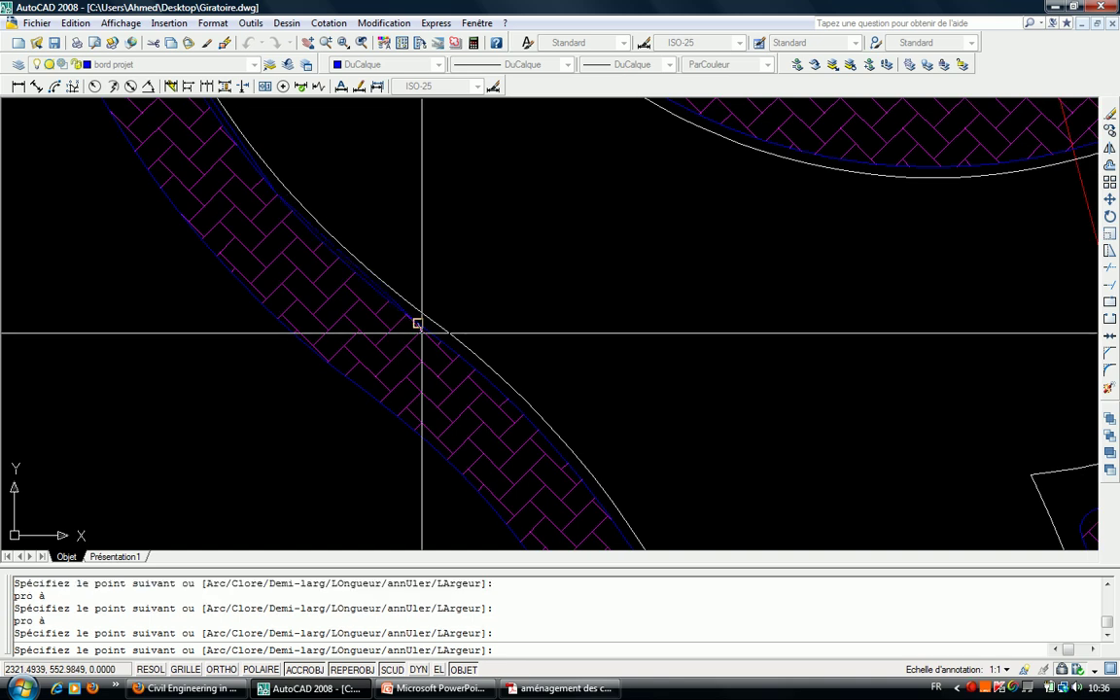
Continue vertices along the curved curb to the hatched band's end.
type("o")
key("Return")
middle_click_drag(421, 333, 298, 215)
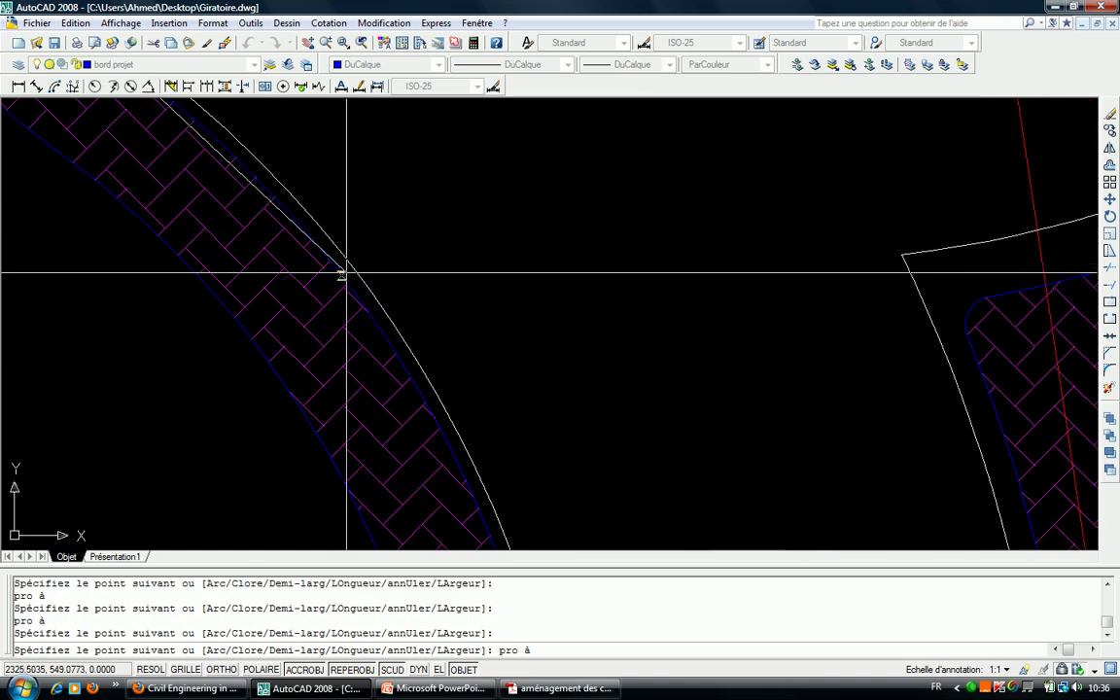
left_click(346, 277)
middle_click_drag(346, 277, 403, 333)
type("pro")
key("Return")
left_click(402, 337)
Add vertices at the right hatched band's endpoint and on its left edge.
mouse_move(394, 342)
middle_mouse_down()
mouse_move(382, 179)
mouse_move(460, 583)
mouse_move(446, 392)
middle_mouse_up()
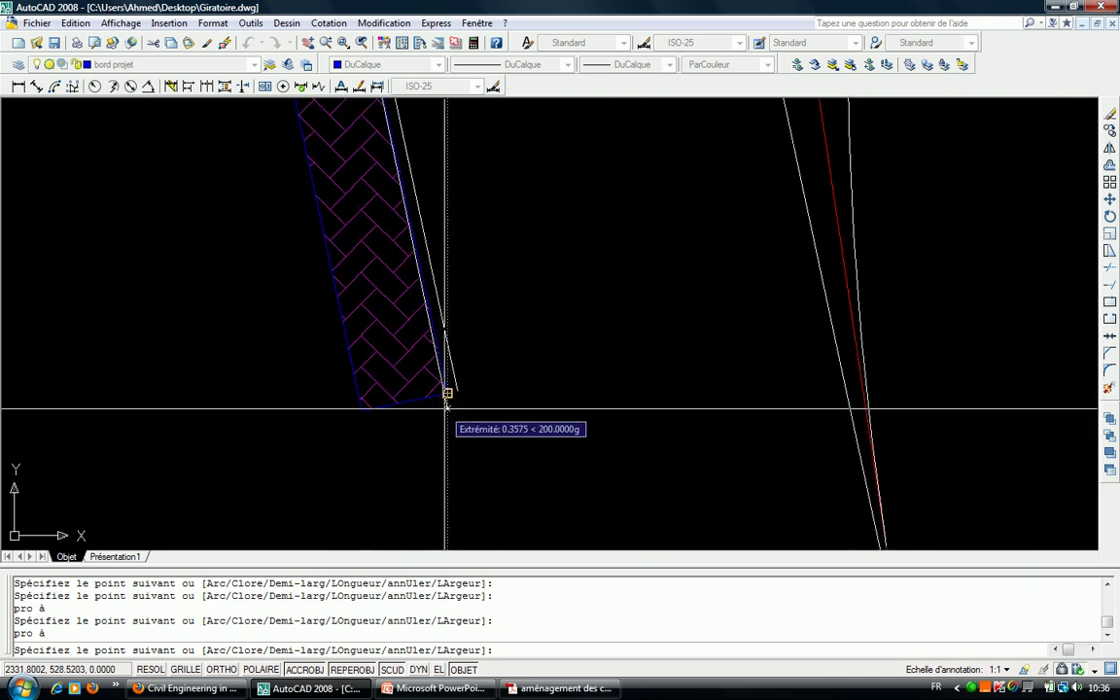
scroll(430, 340, "down", 4)
middle_click_drag(430, 340, 303, 375)
scroll(622, 505, "up", 2)
left_click(649, 484)
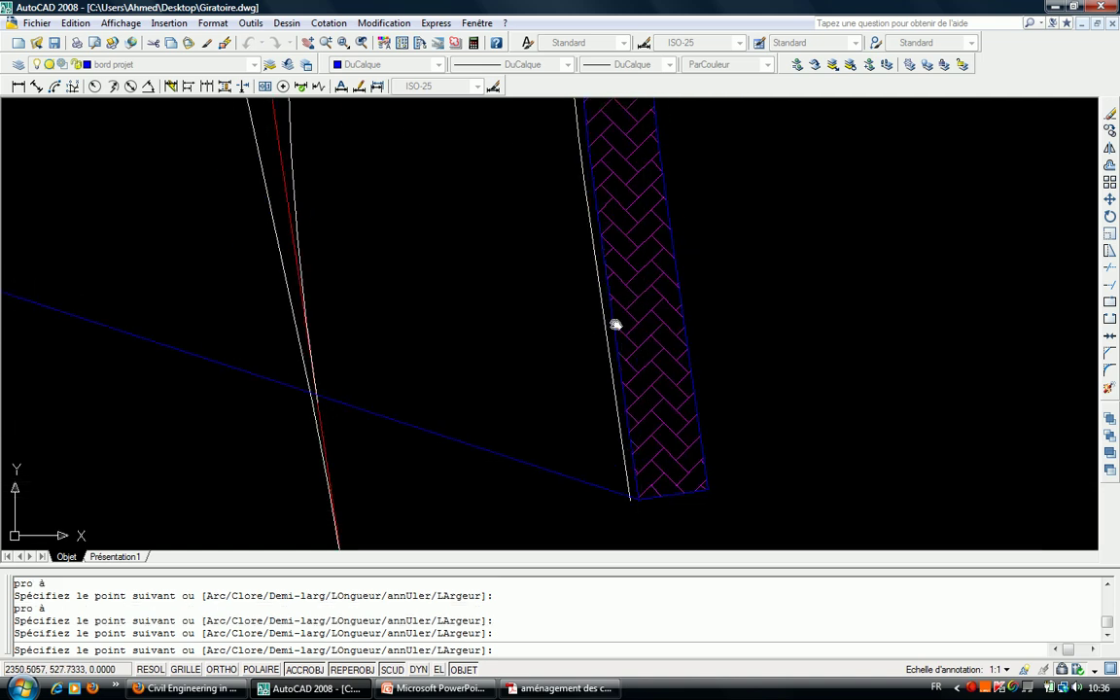
middle_click_drag(613, 321, 554, 282)
type("pro")
key("Return")
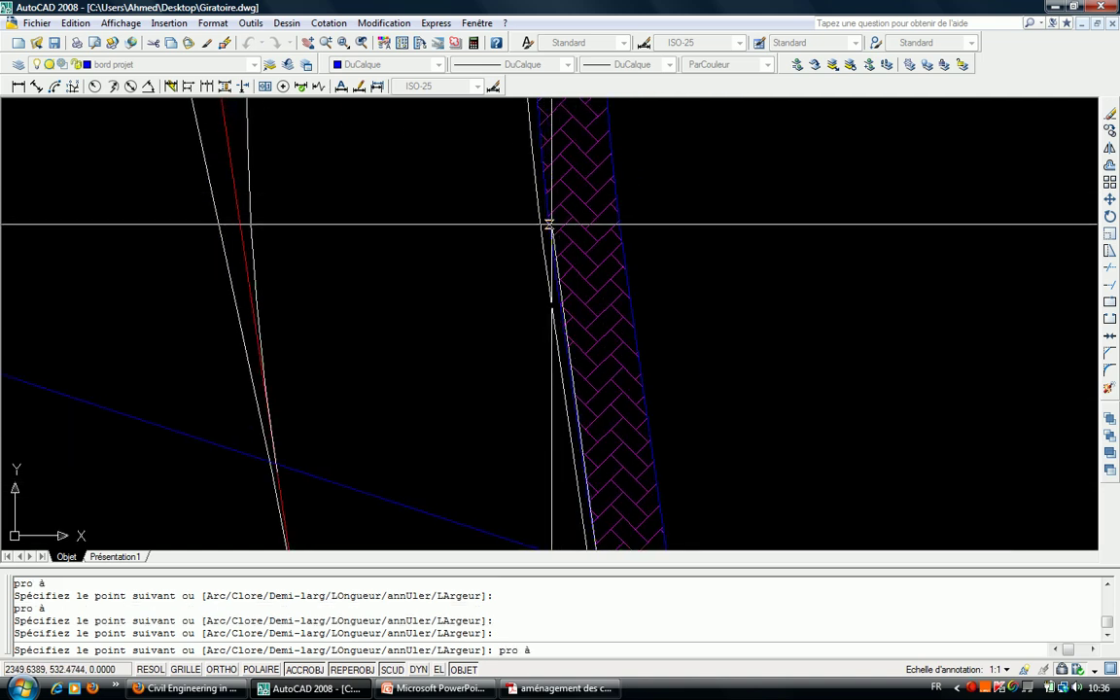
left_click(545, 190)
Snap further vertices up the curb line with Nearest.
middle_click_drag(545, 190, 506, 338)
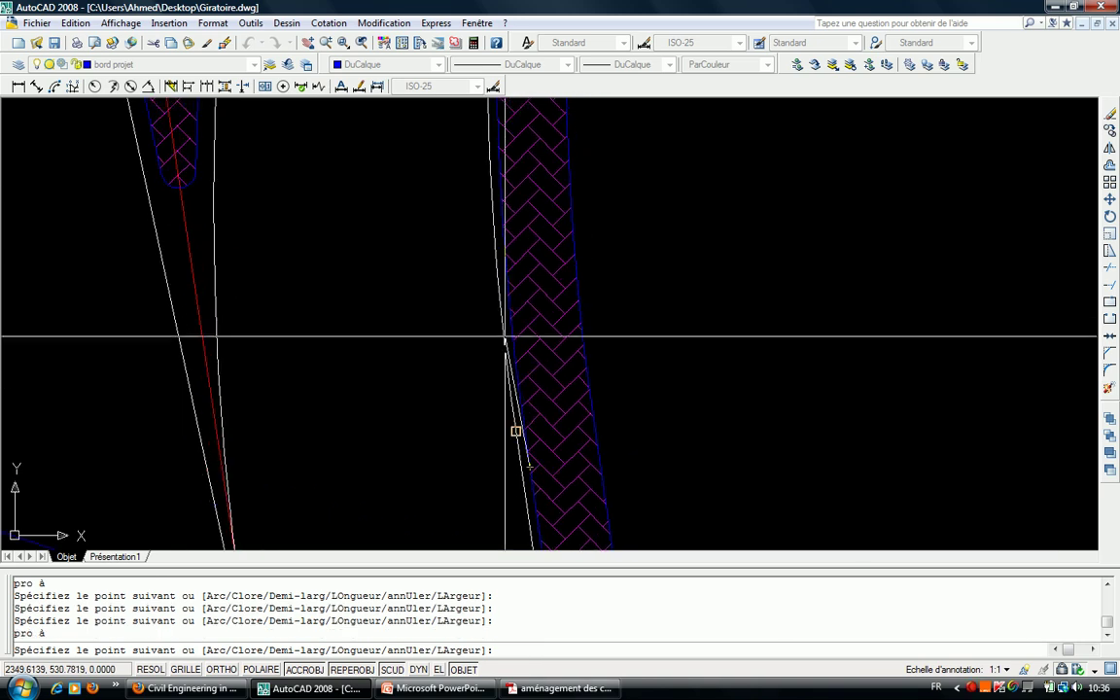
type("pro")
key("Return")
left_click(502, 224)
middle_click_drag(503, 224, 442, 435)
type("pro")
key("Return")
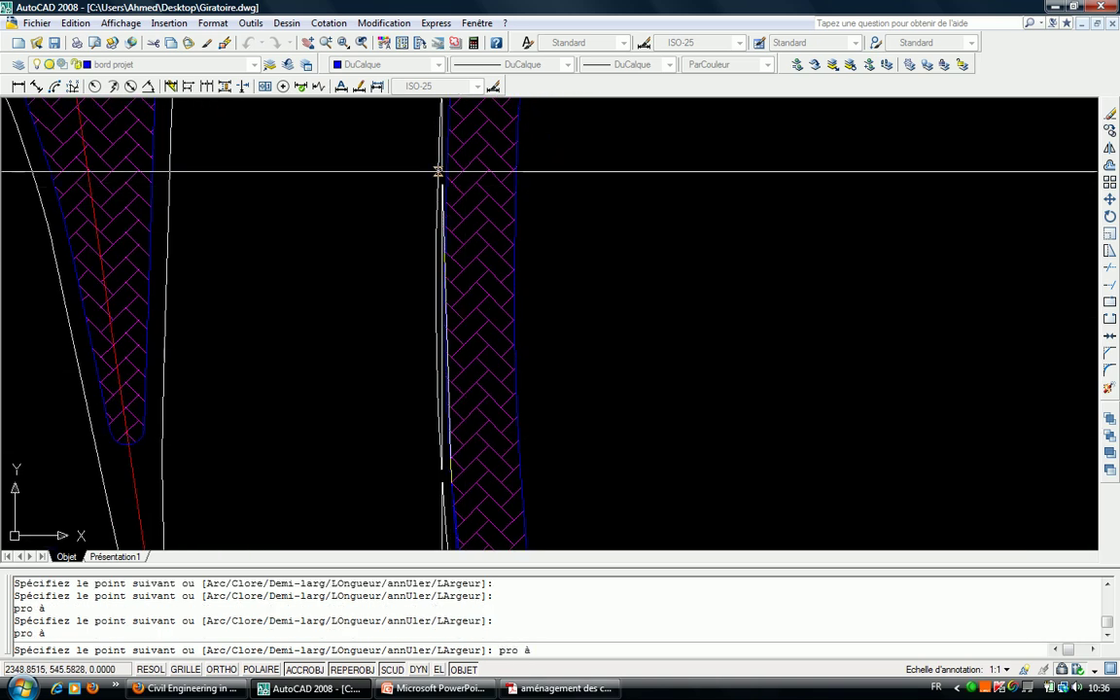
left_click(438, 172)
Trace the curved road section with Nearest-snapped vertices past the 6,25 dimension to the curb's end.
middle_click_drag(437, 171, 392, 491)
type("ro")
key("Return")
left_click(418, 336)
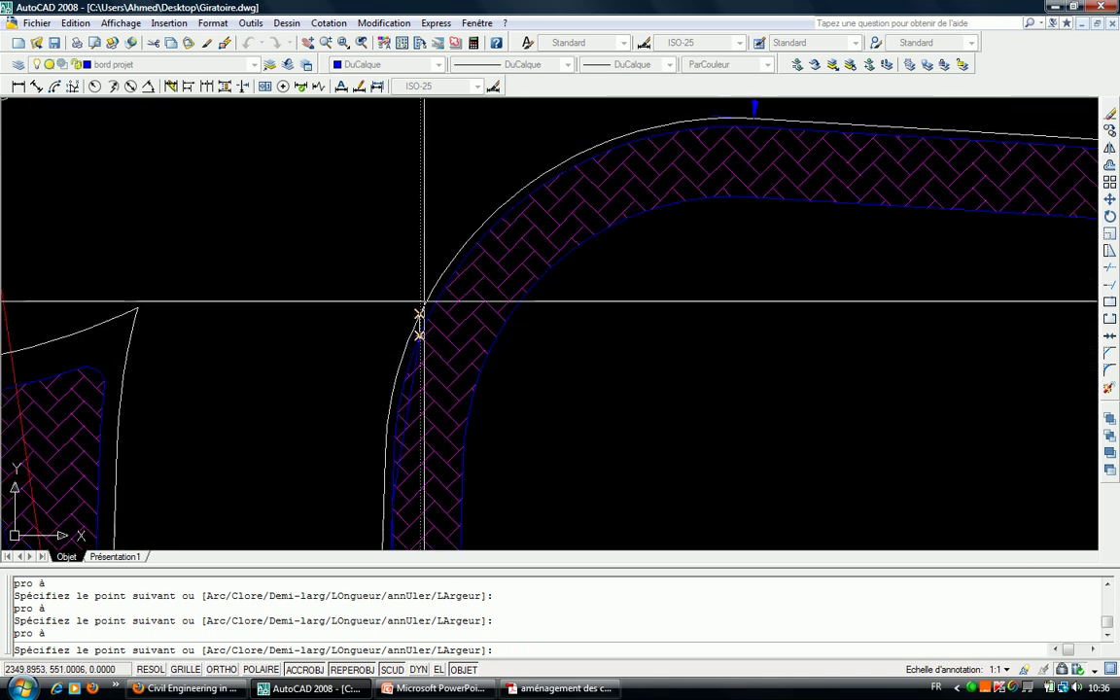
middle_click_drag(423, 302, 307, 332)
type("o")
key("Return")
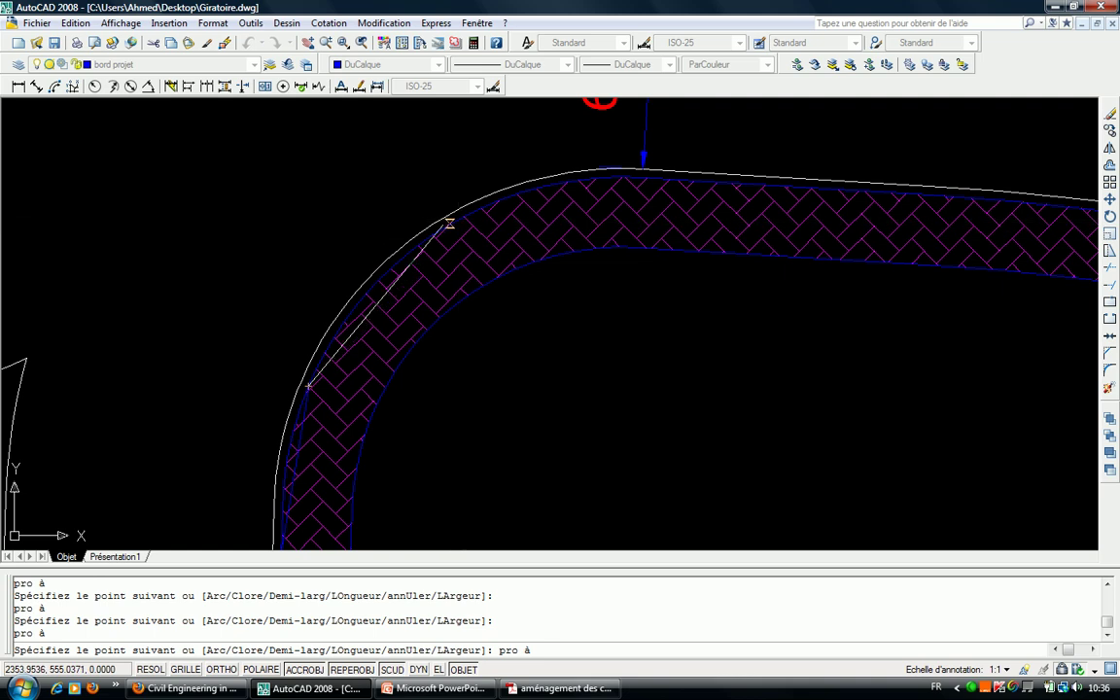
left_click(403, 257)
middle_click_drag(403, 257, 220, 345)
type("pro")
key("Return")
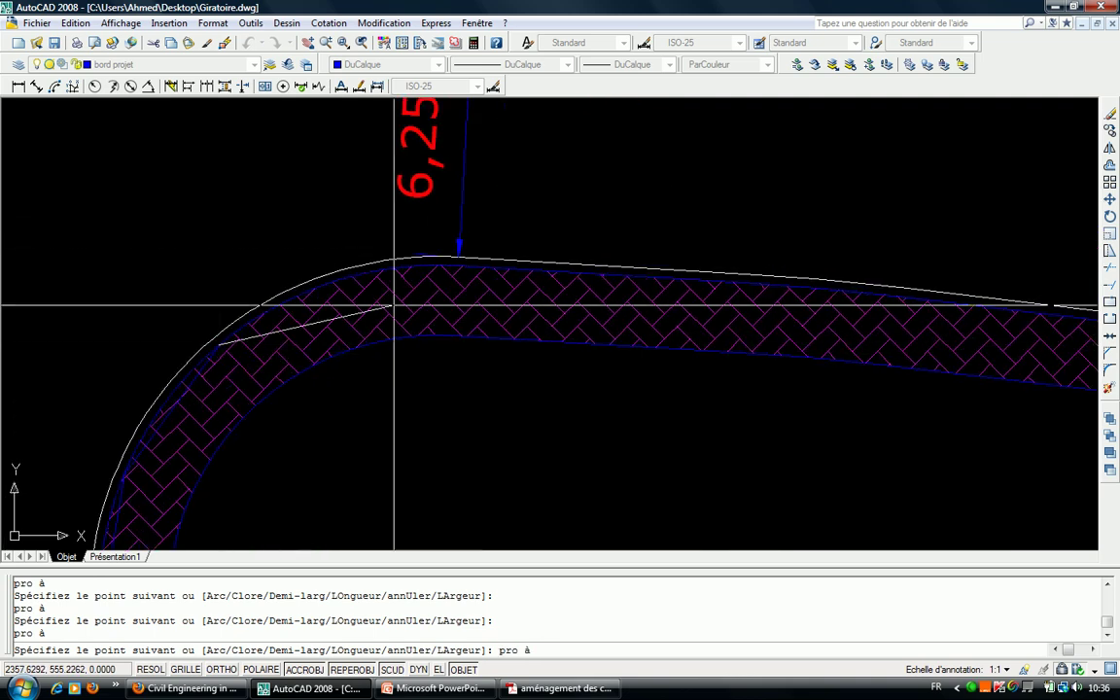
left_click(380, 270)
type("ro")
key("Return")
left_click(588, 271)
scroll(255, 302, "down", 2)
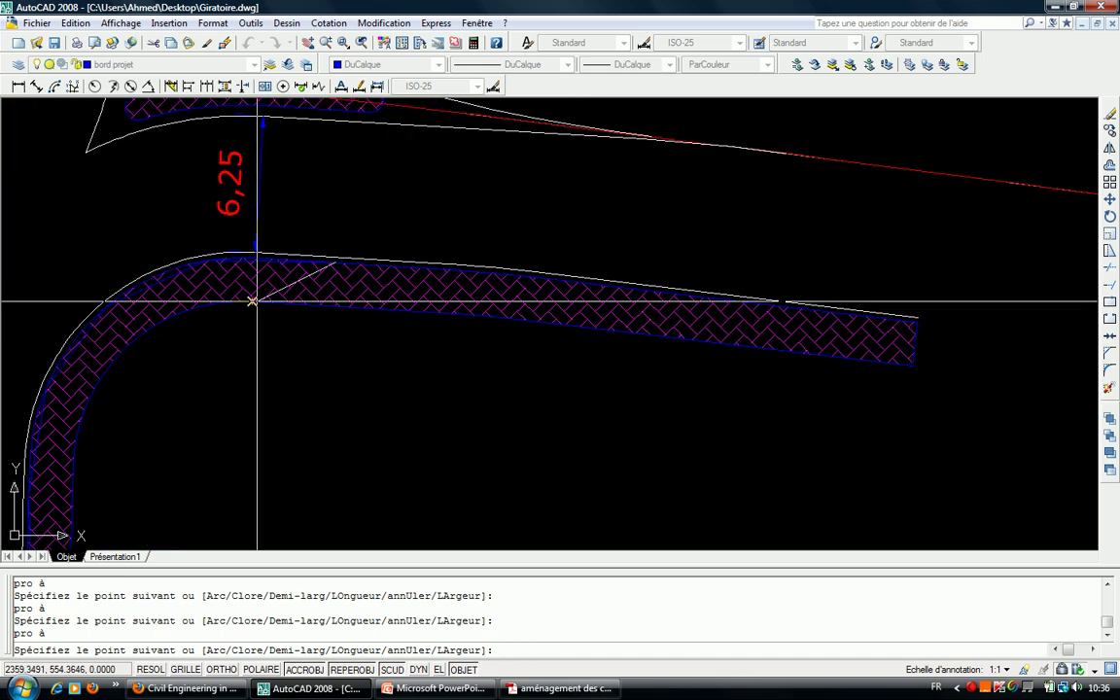
left_click(918, 320)
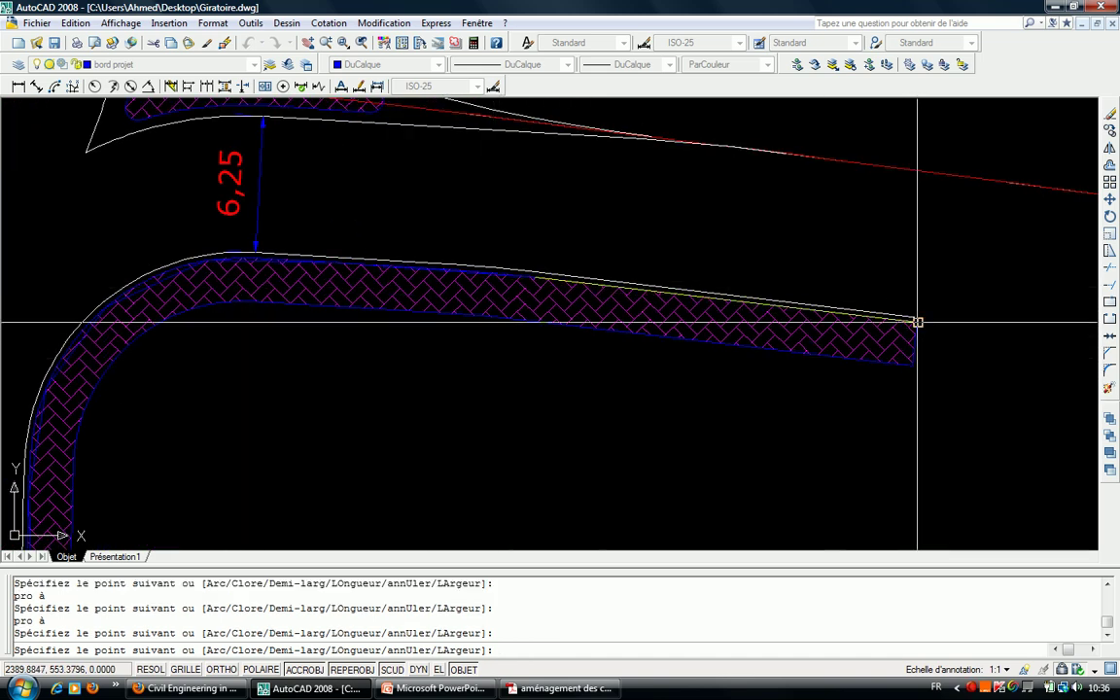
Place vertices at the island tip and the triangular island's upper-left and lower-left corners.
middle_click_drag(550, 275, 622, 414)
scroll(450, 305, "up", 2)
scroll(475, 277, "up", 2)
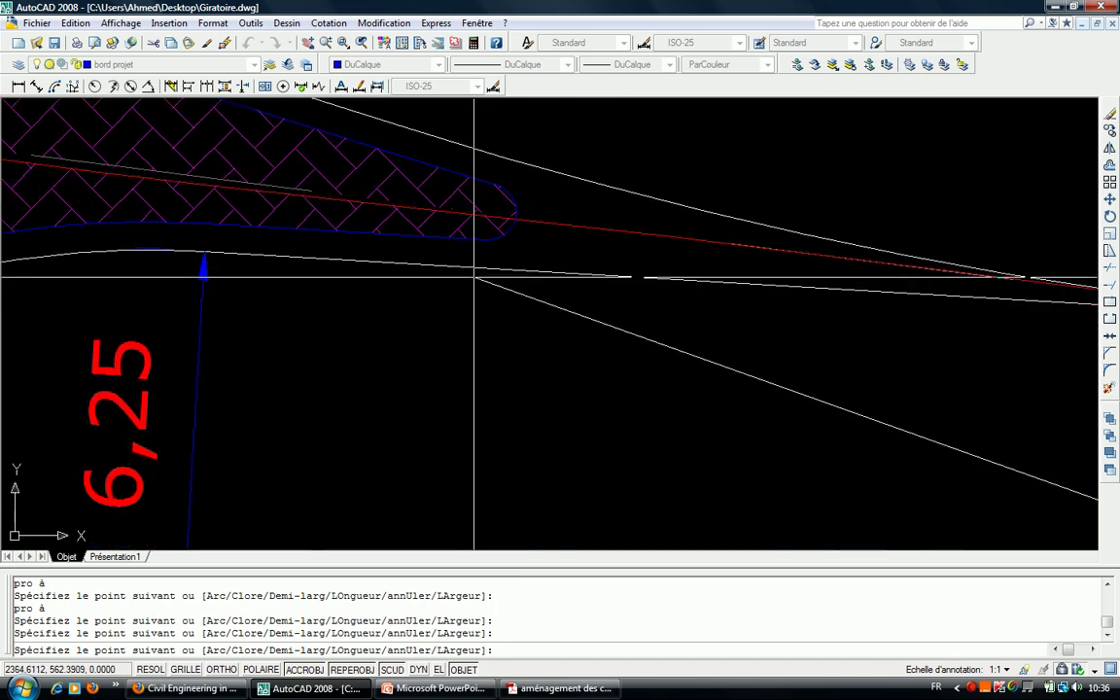
left_click(487, 239)
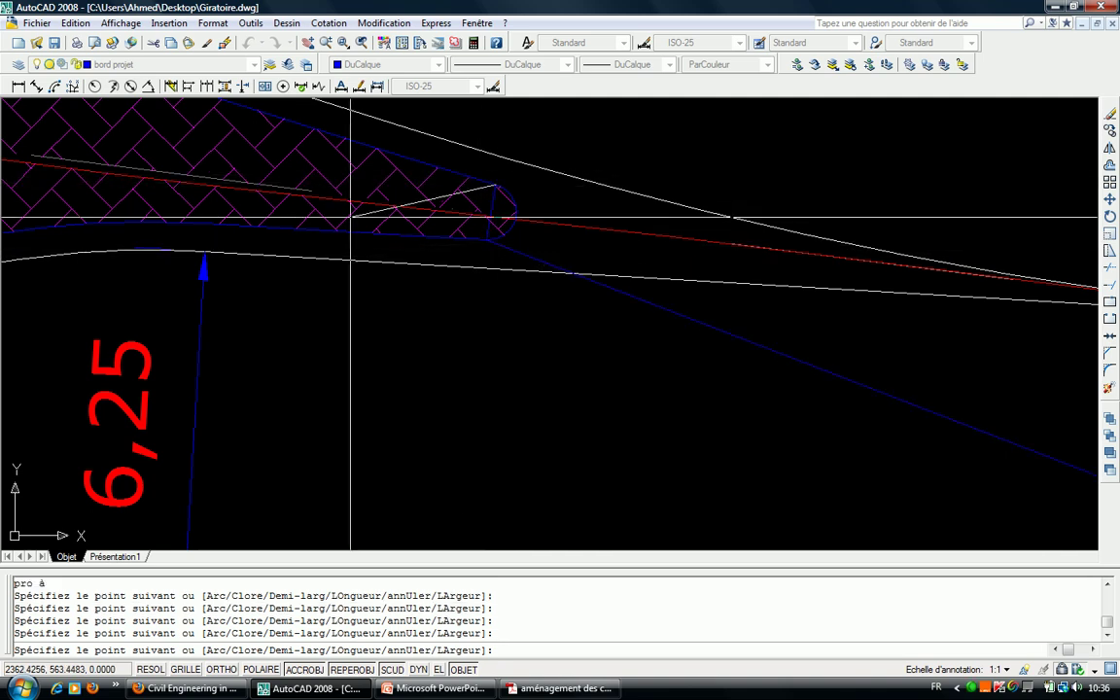
middle_click_drag(351, 216, 643, 391)
left_click(182, 196)
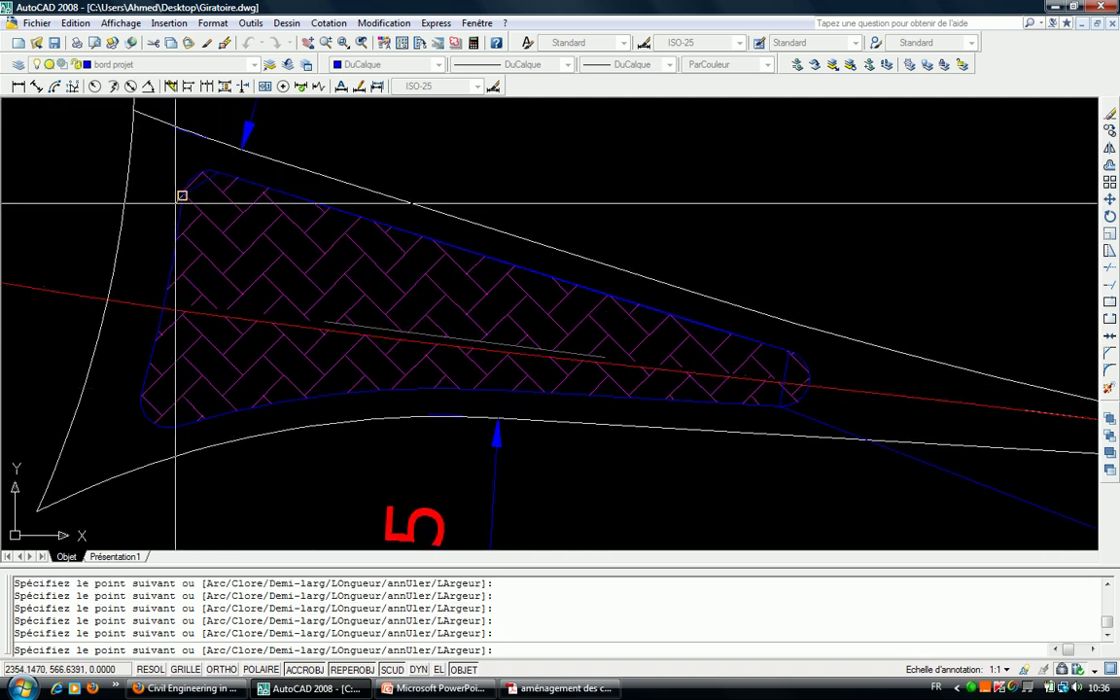
left_click(142, 392)
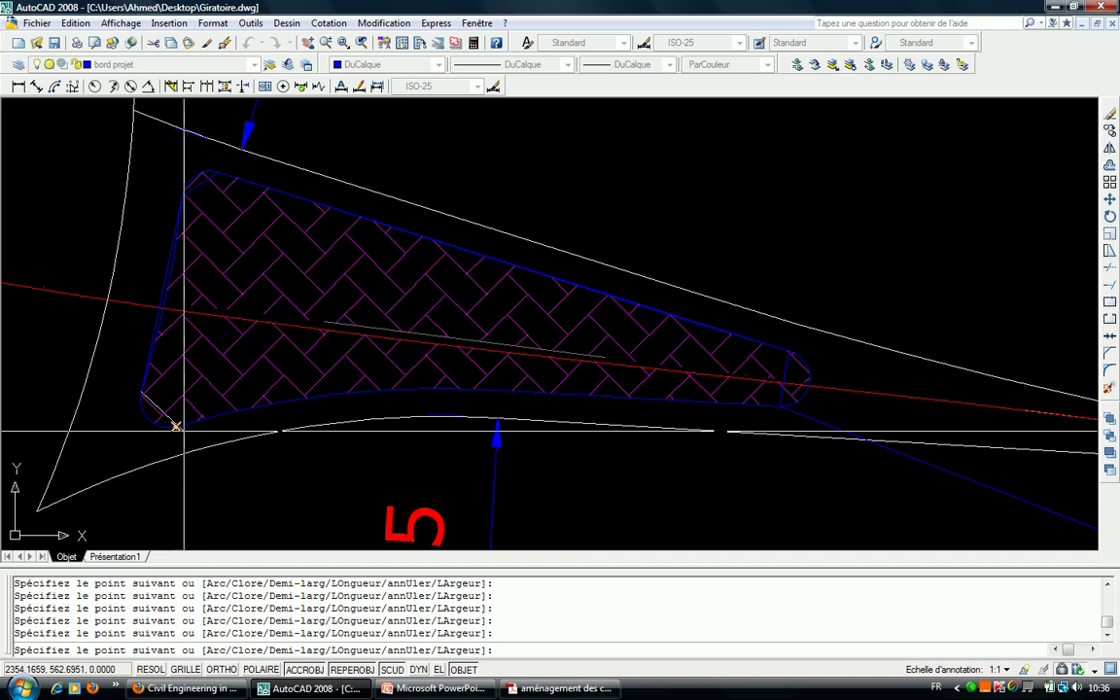
Follow the island edge and snap a vertex at its rounded end.
scroll(183, 429, "down", 3)
middle_click_drag(292, 341, 486, 195)
scroll(323, 315, "up", 3)
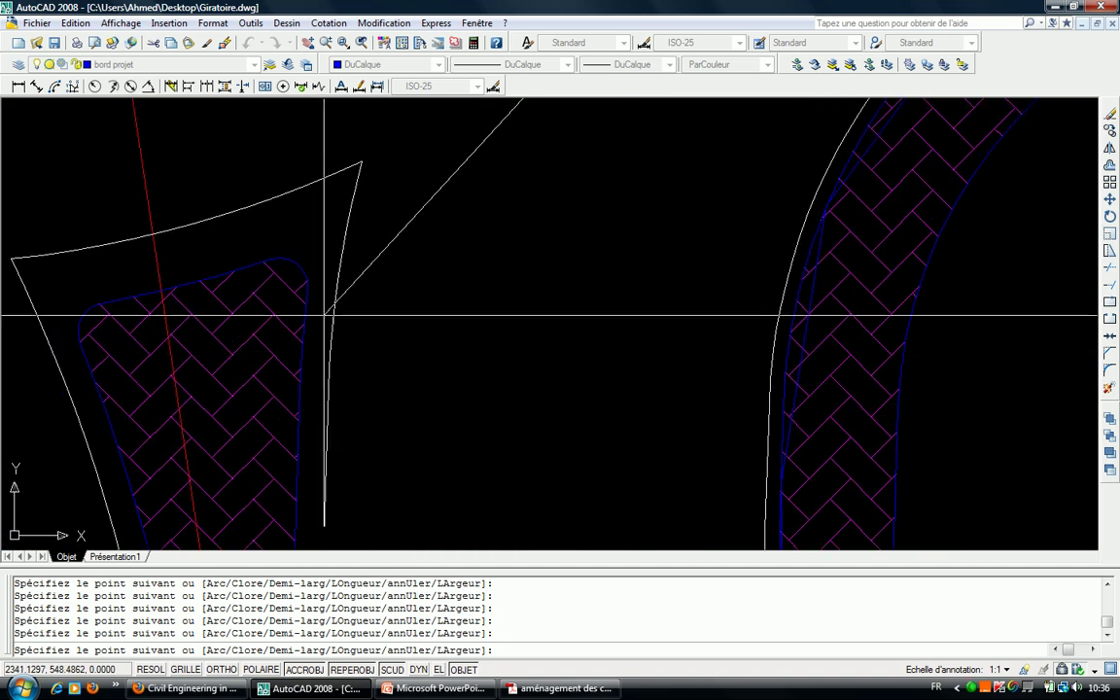
middle_click_drag(69, 312, 188, 249)
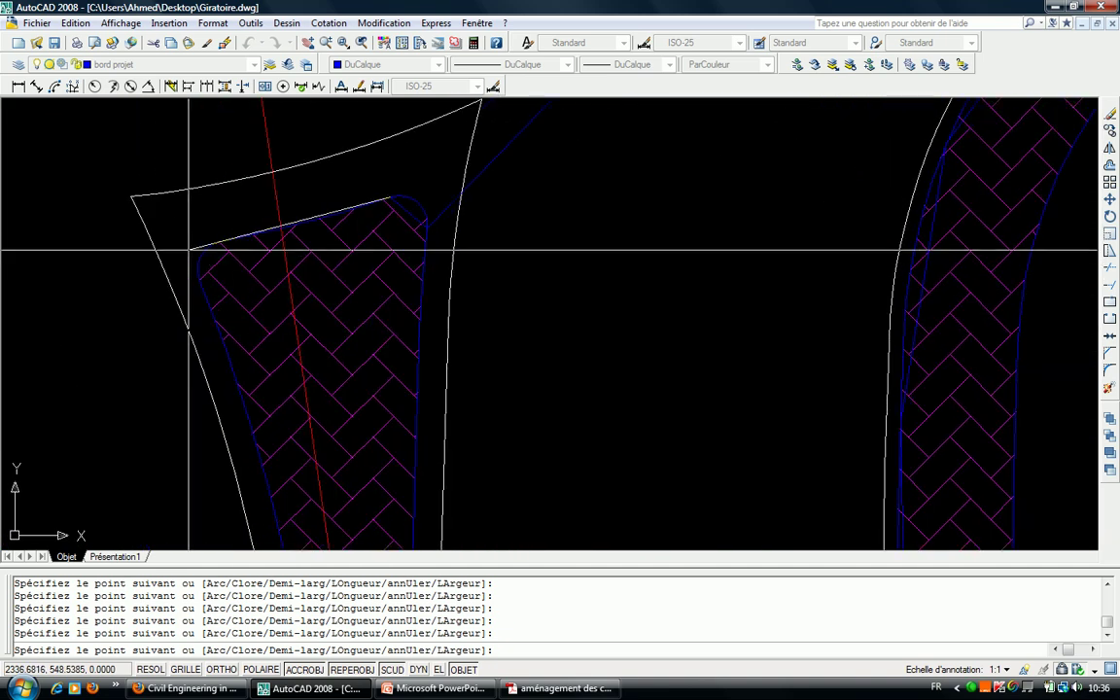
middle_click_drag(233, 327, 215, 174)
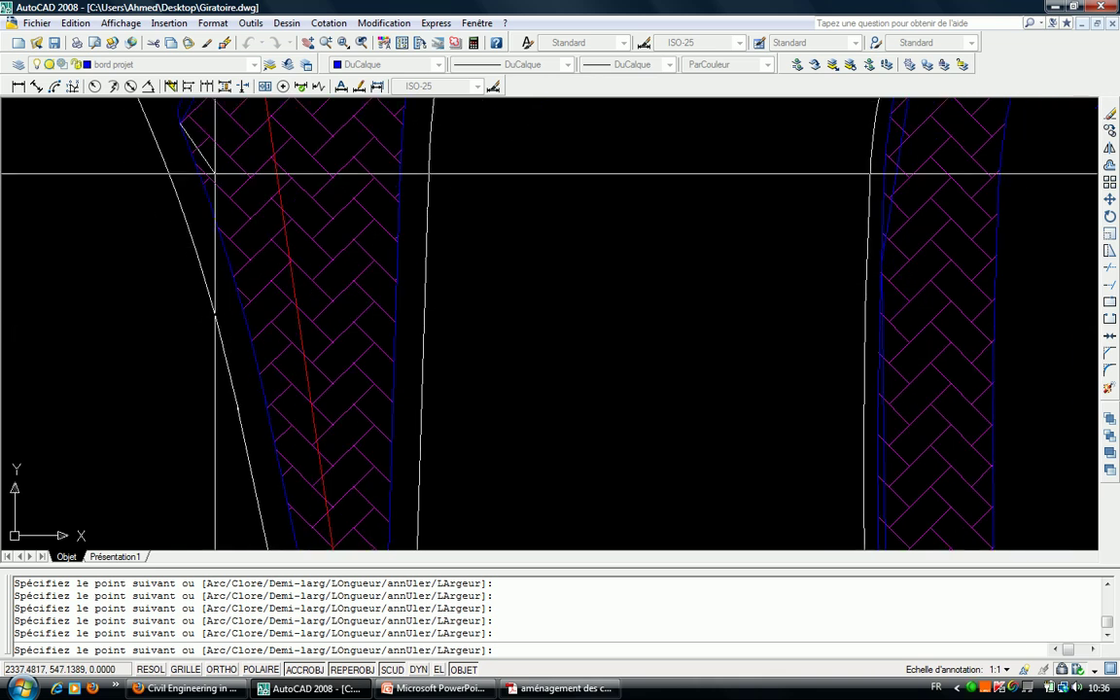
type("pro à")
key("Return")
middle_click_drag(258, 369, 229, 121)
left_click(340, 422)
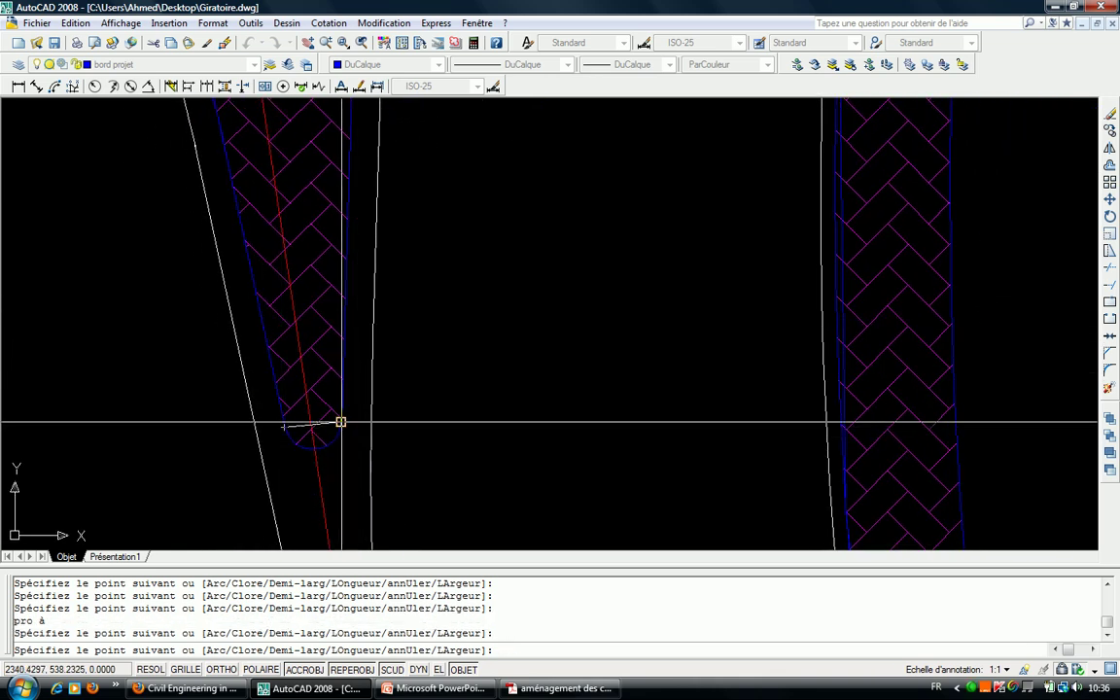
Zoom in near the roundabout circle and place a vertex at the island corner.
scroll(340, 422, "down", 3)
middle_click_drag(363, 254, 408, 515)
mouse_move(200, 337)
middle_mouse_down()
mouse_move(432, 260)
mouse_move(320, 227)
middle_mouse_up()
scroll(320, 227, "up", 5)
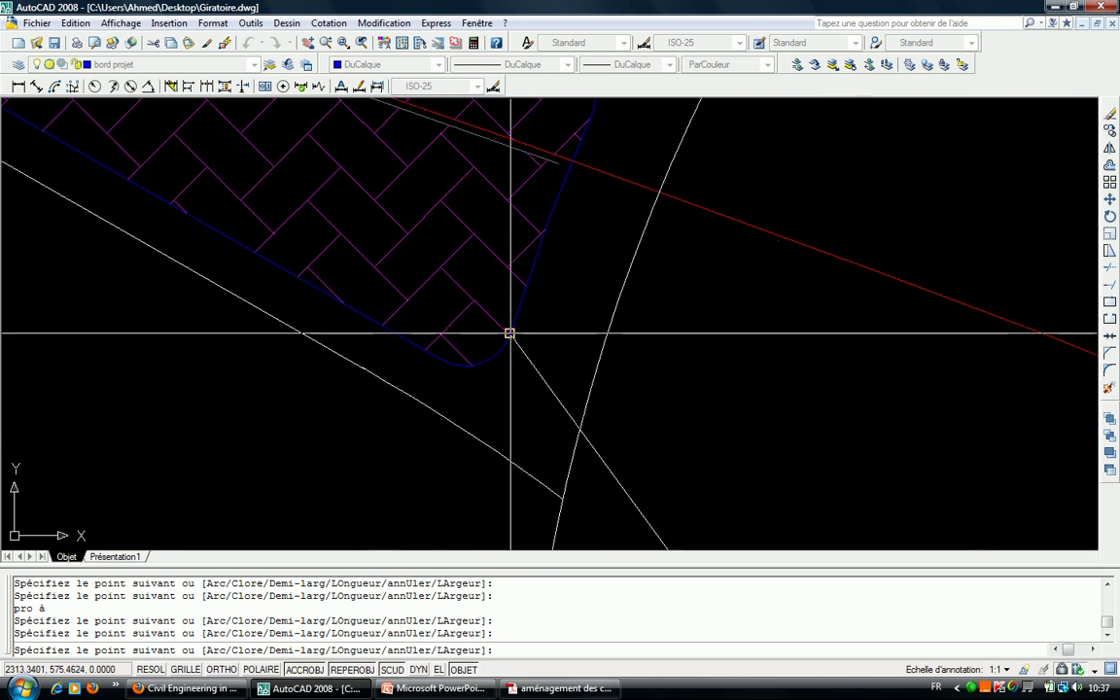
mouse_move(508, 334)
middle_mouse_down()
mouse_move(441, 360)
mouse_move(385, 420)
mouse_move(495, 289)
mouse_move(567, 271)
middle_mouse_up()
scroll(442, 161, "down", 3)
scroll(442, 161, "up", 2)
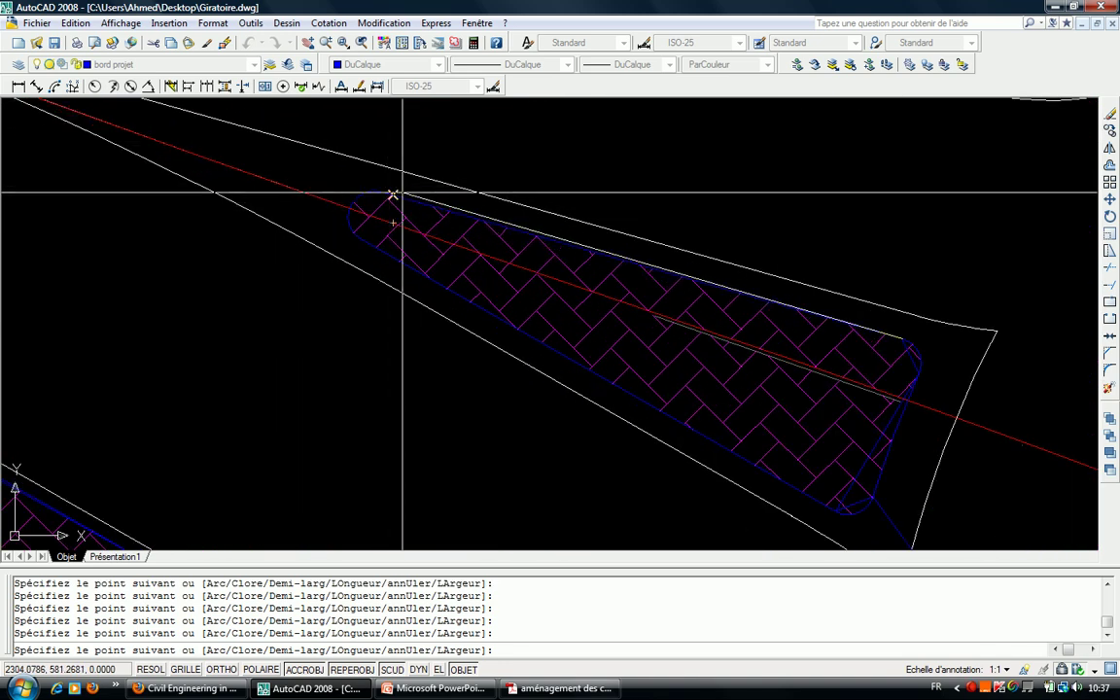
scroll(400, 195, "up", 2)
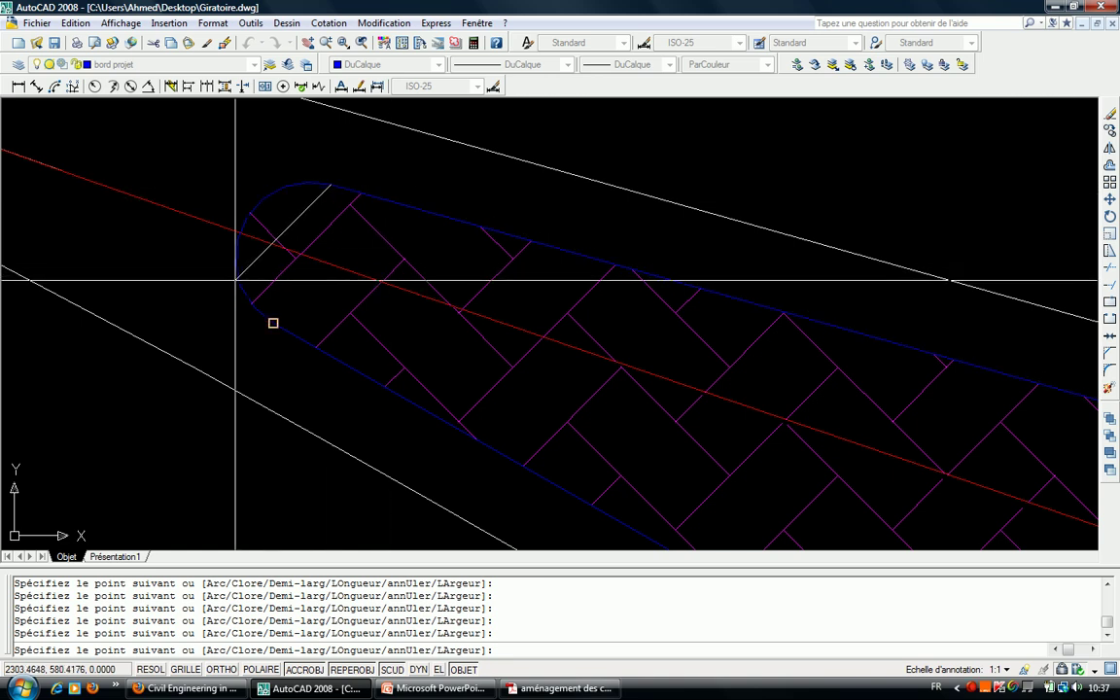
scroll(237, 281, "down", 3)
scroll(267, 295, "up", 3)
scroll(412, 301, "up", 2)
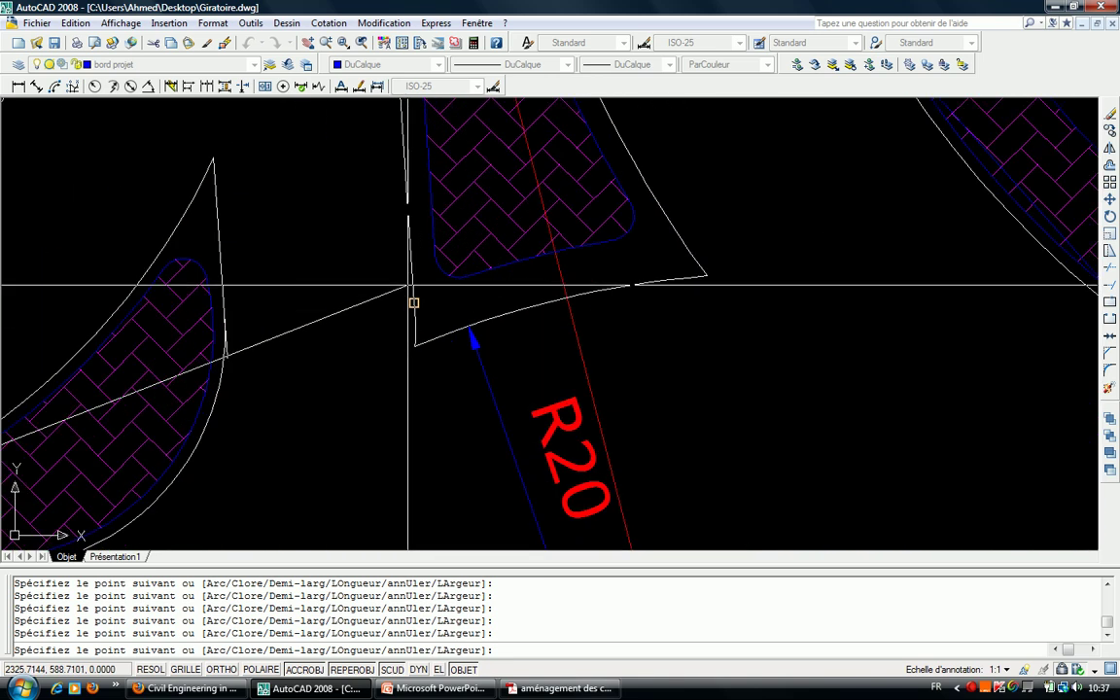
left_click(435, 256)
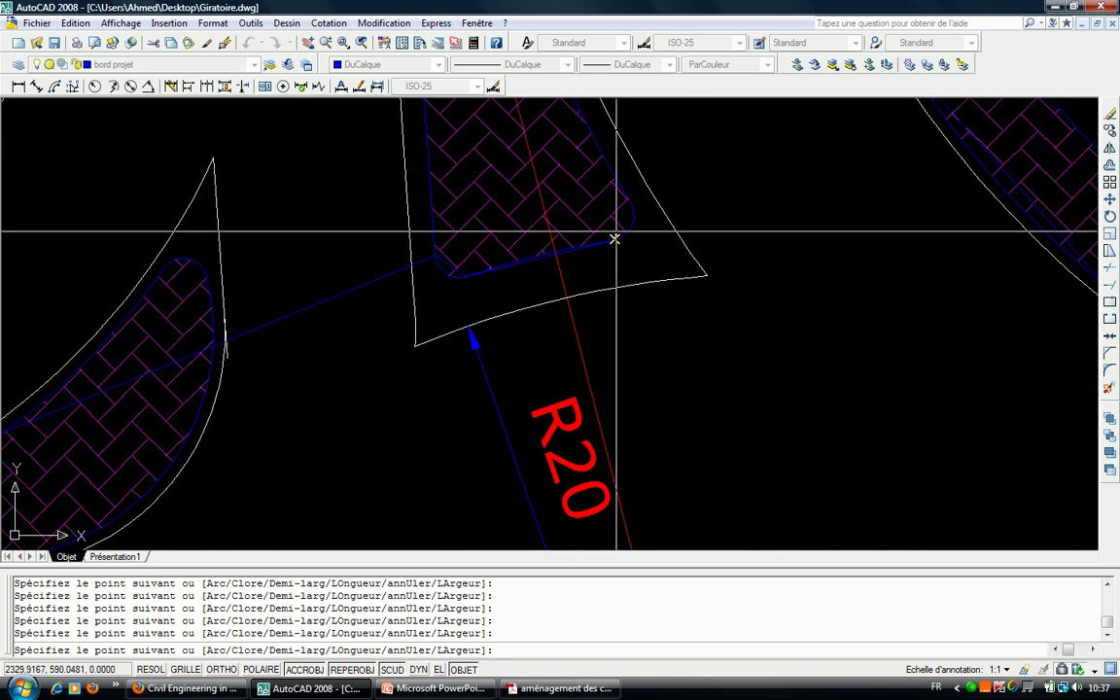
Pan along the road edge toward the roundabout circle with Nearest snap armed.
middle_click_drag(563, 468, 535, 390)
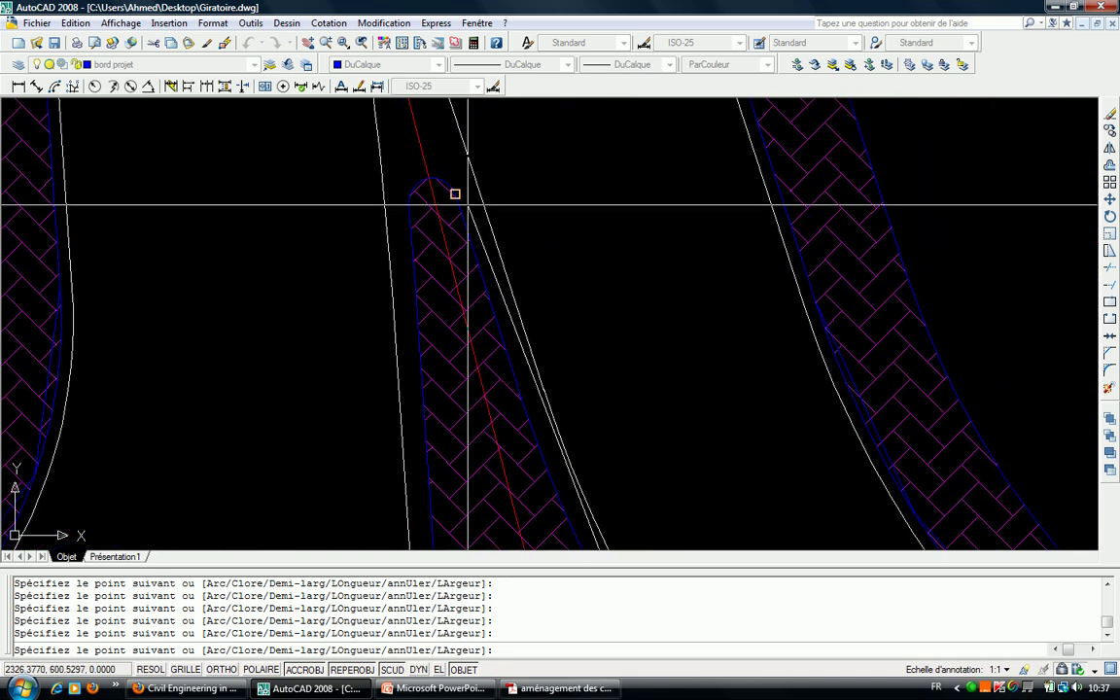
middle_click_drag(408, 204, 429, 249)
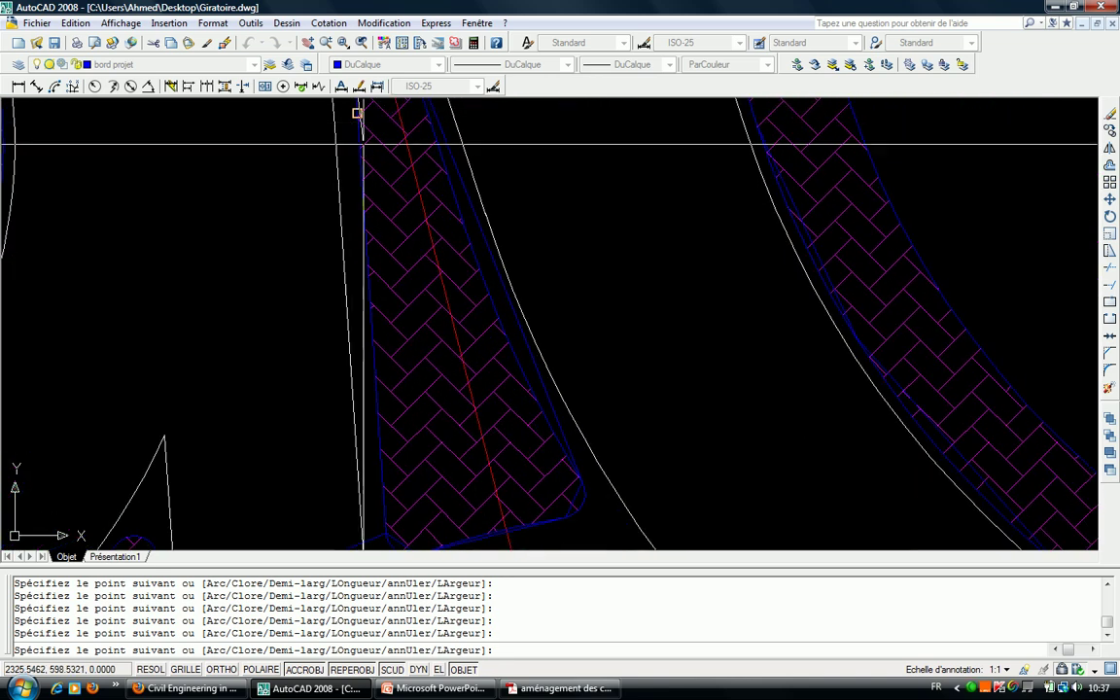
type("pro à")
key("Return")
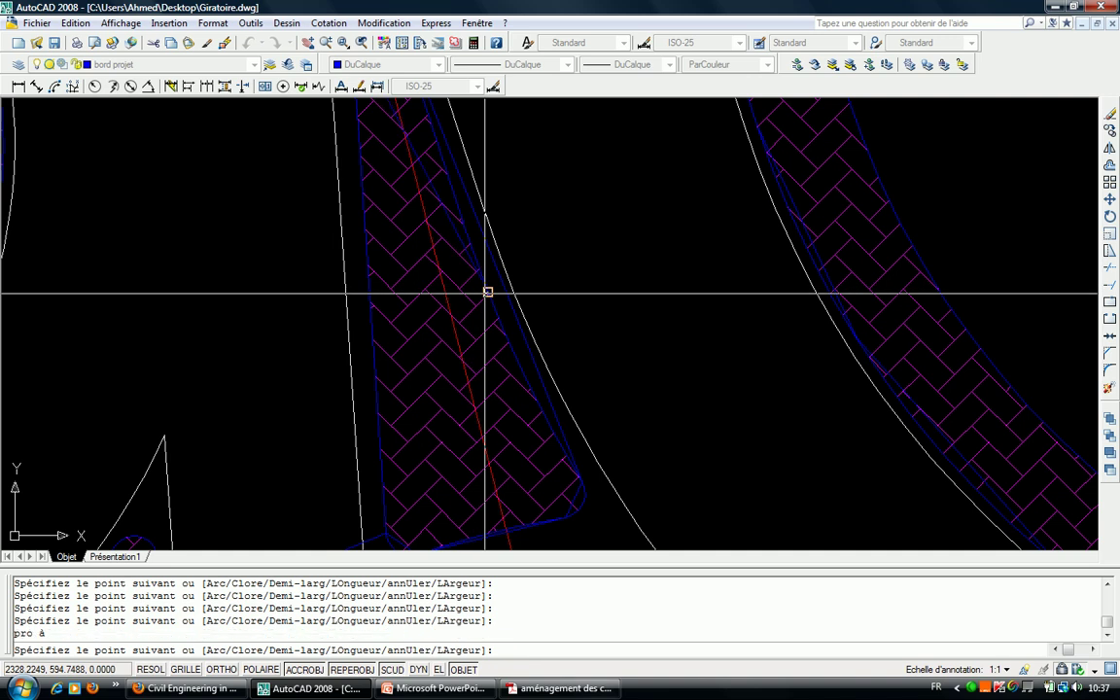
scroll(483, 290, "down", 5)
middle_click_drag(491, 294, 479, 261)
Snap the last vertex to the roundabout circle's centre and end the polyline.
right_click(465, 235, "shift")
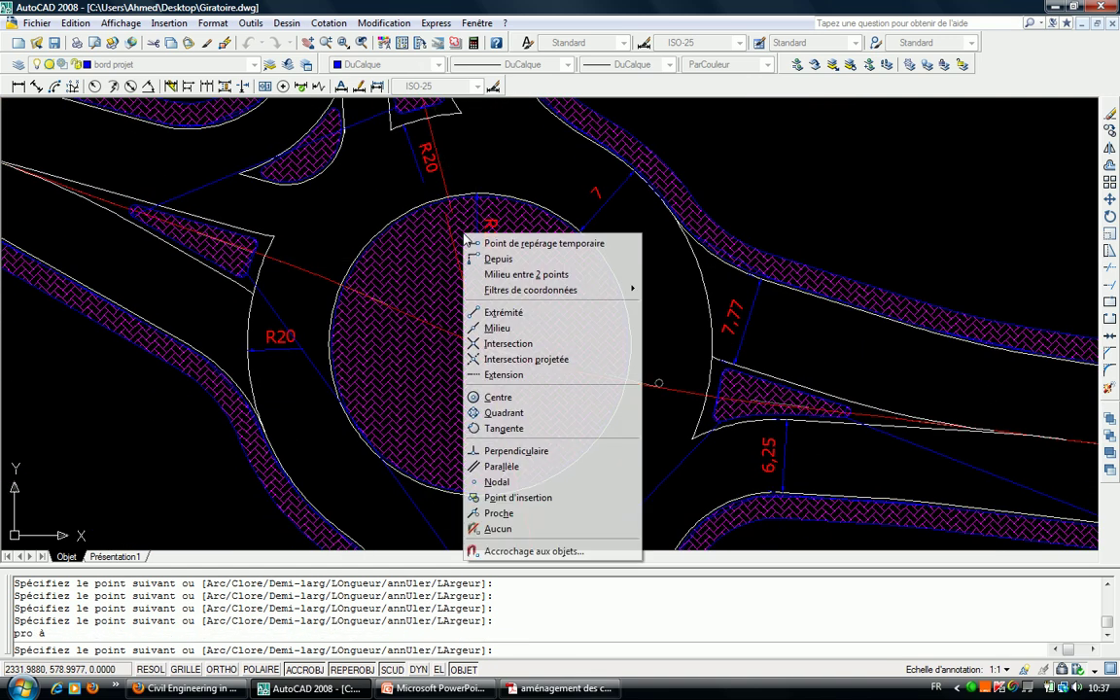
left_click(532, 399)
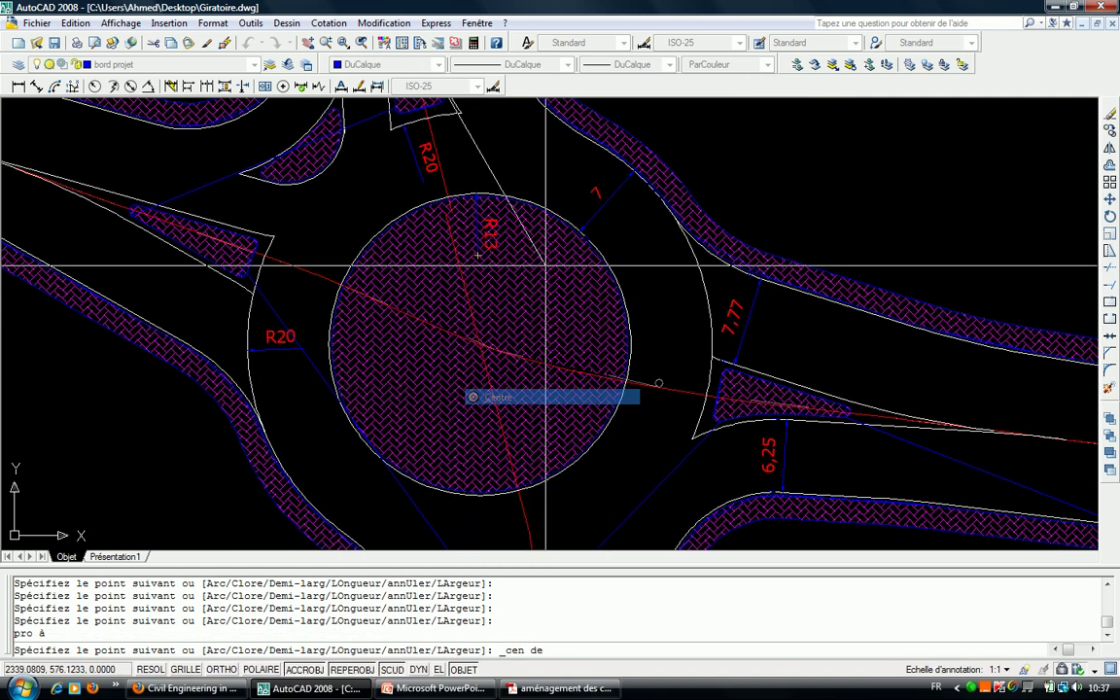
left_click(549, 202)
key("Escape")
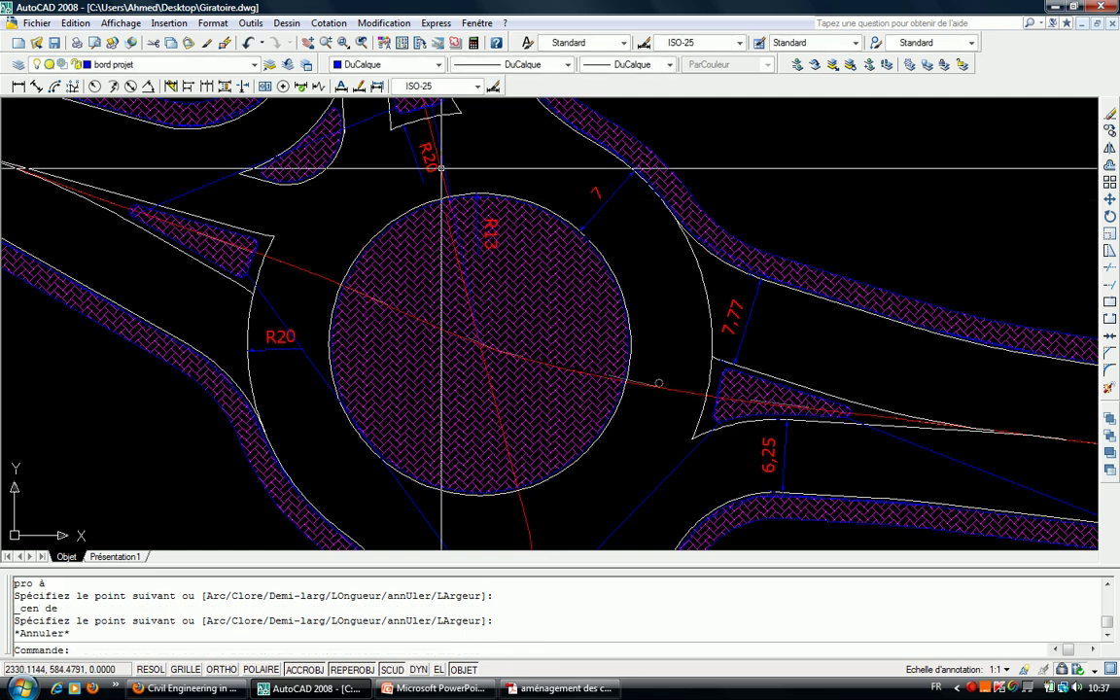
List the curb polyline's properties and all vertex coordinates in the enlarged text window.
scroll(389, 273, "down", 4)
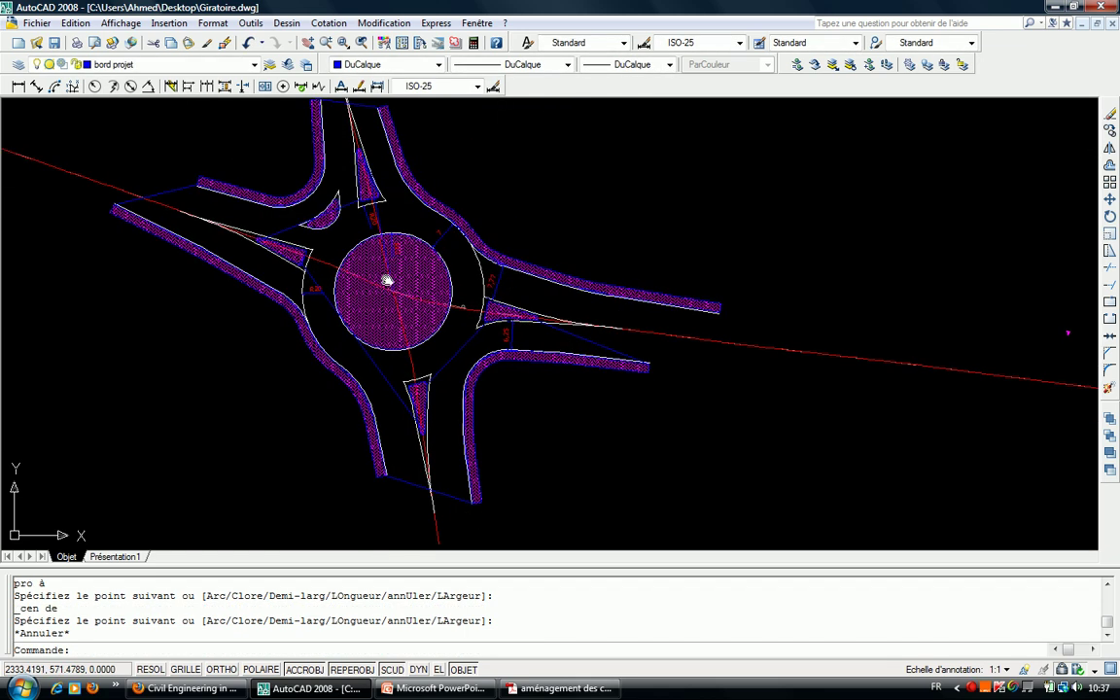
key("ctrl+a")
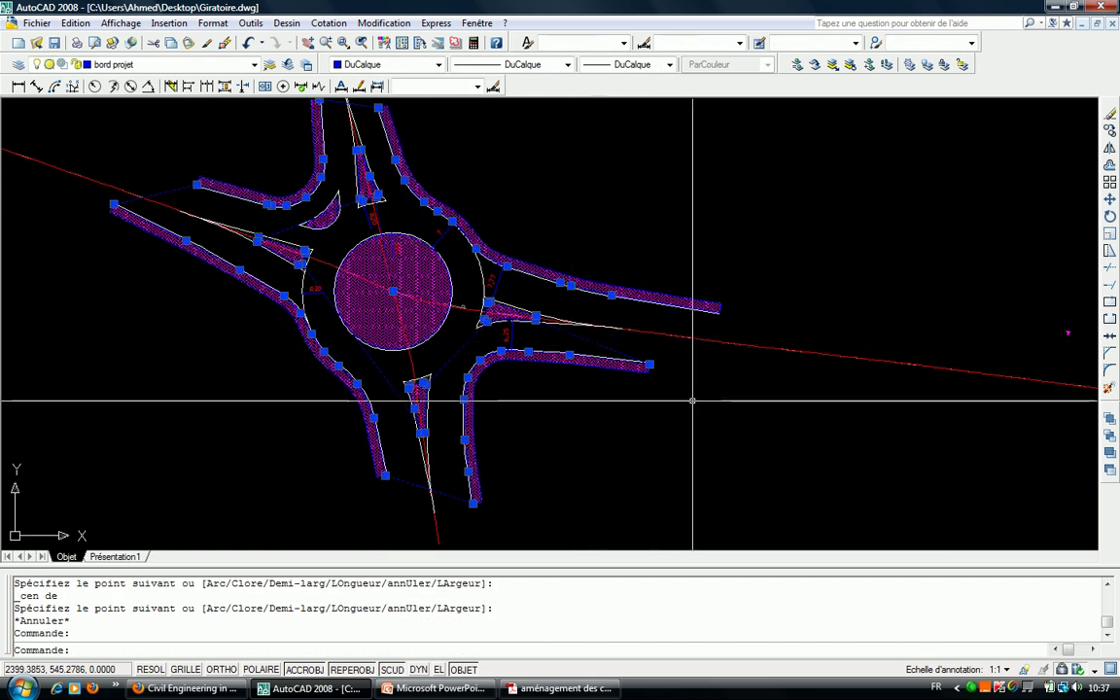
middle_click_drag(690, 399, 688, 455)
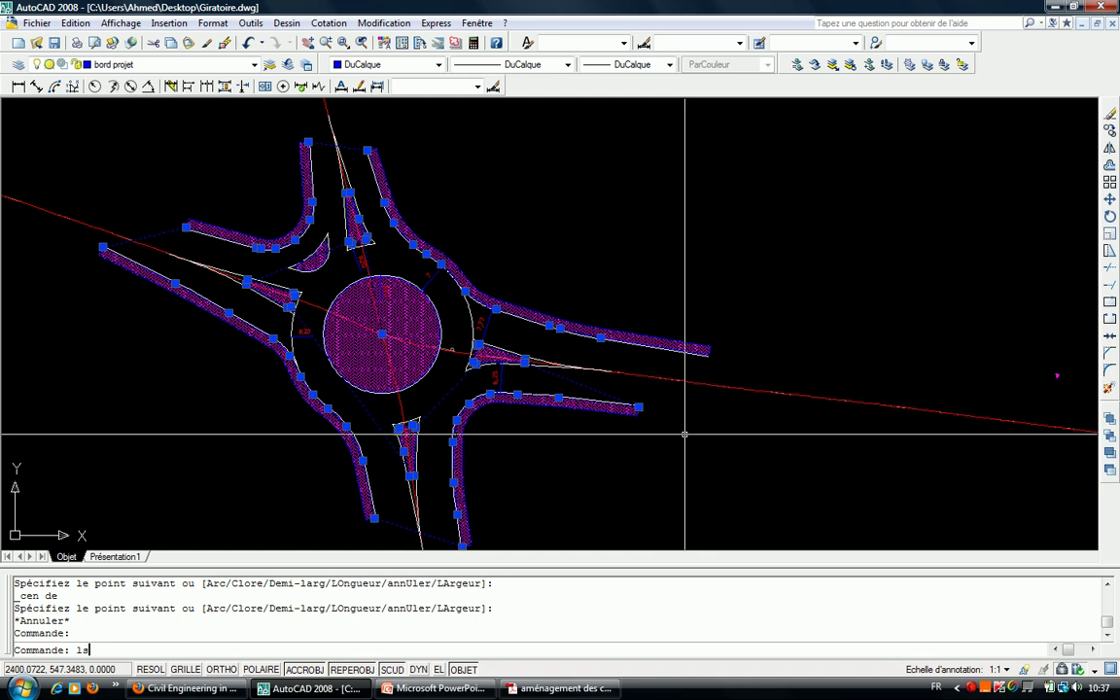
key("Return")
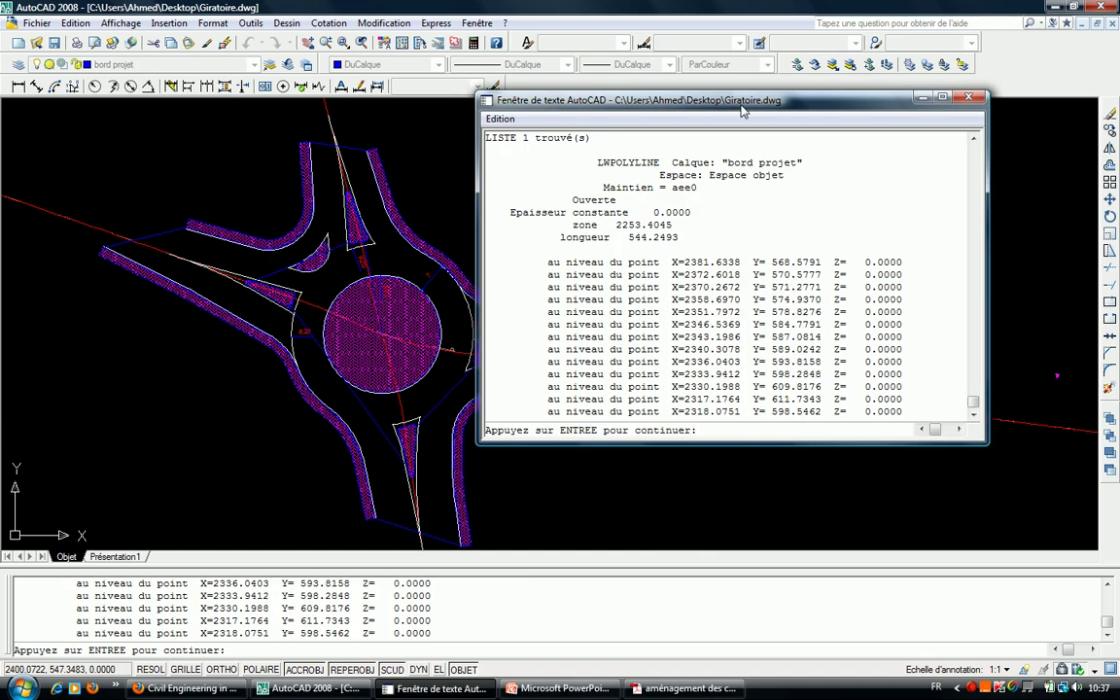
double_click(741, 105)
key("Return")
key("Return")
key("Return")
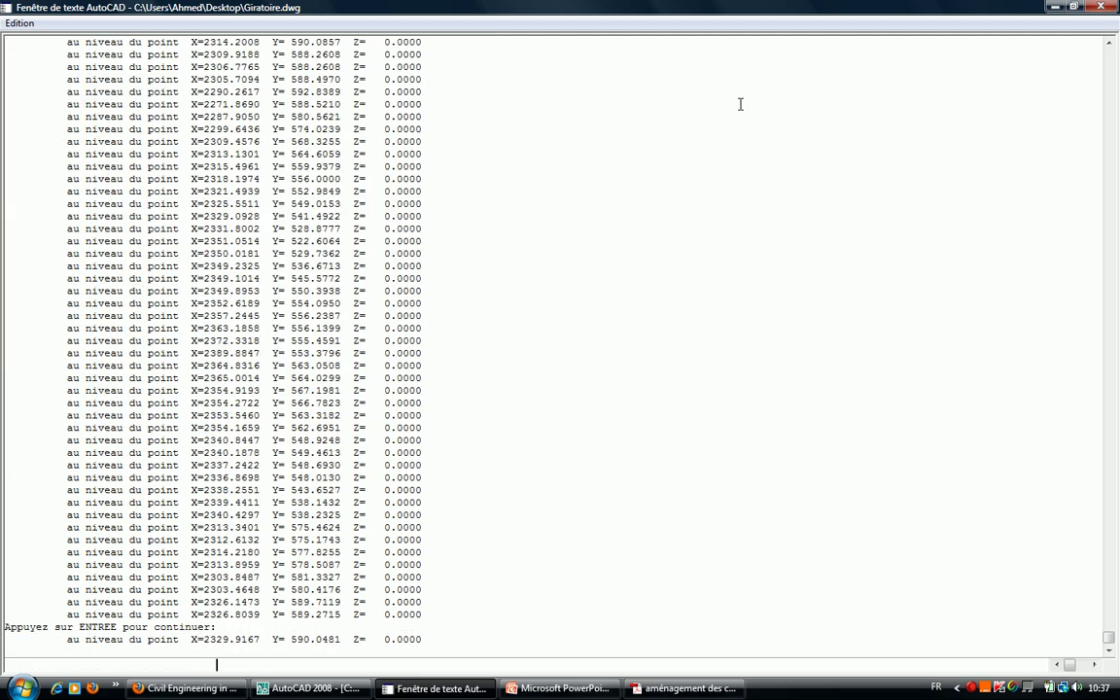
Select the point coordinate lines in the listing and copy them.
scroll(622, 350, "up", 4)
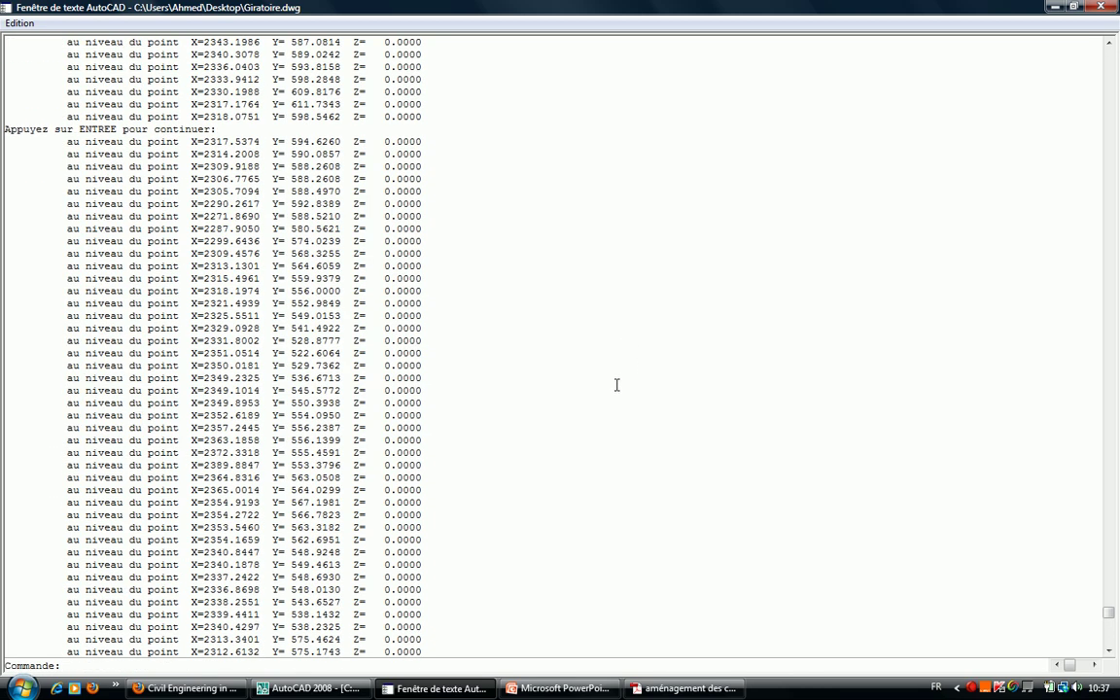
scroll(615, 382, "up", 3)
scroll(612, 398, "up", 3)
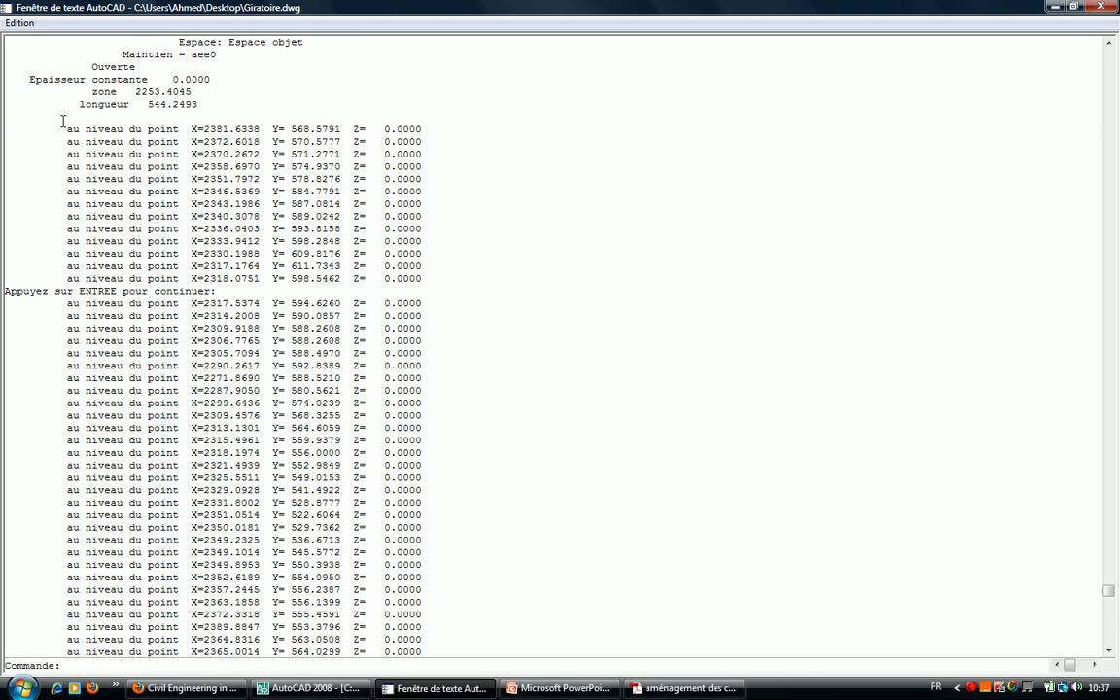
left_click_drag(63, 121, 561, 696)
right_click(190, 230)
left_click(225, 264)
Minimize the AutoCAD text and drawing windows and show the desktop.
left_click(1055, 7)
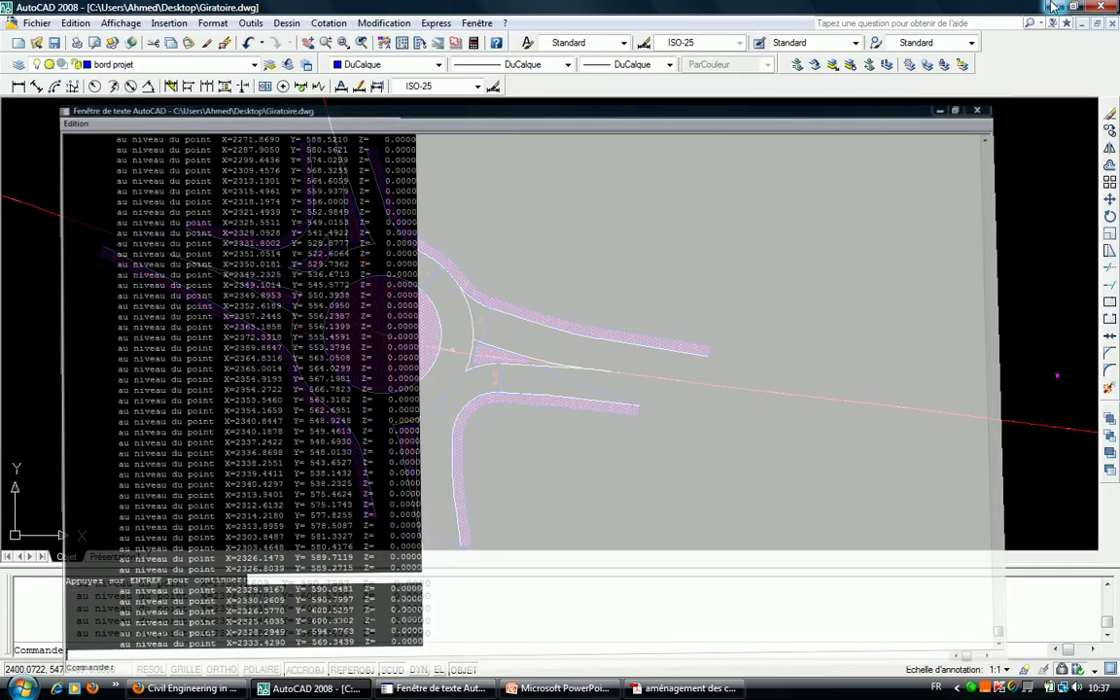
left_click(1055, 7)
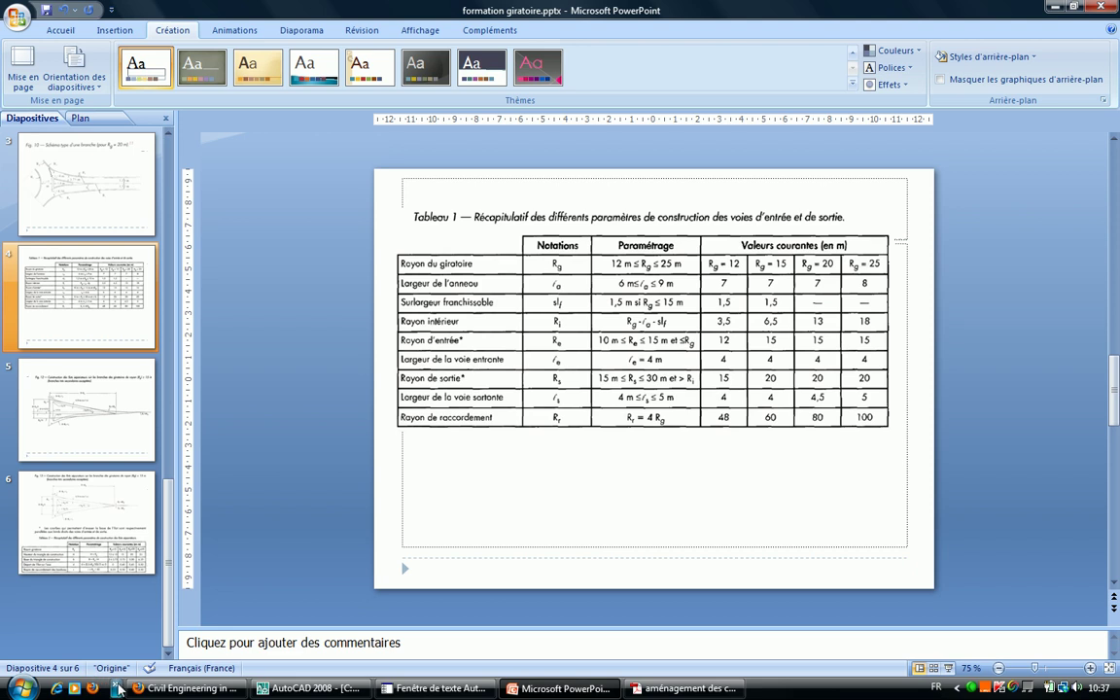
left_click(118, 688)
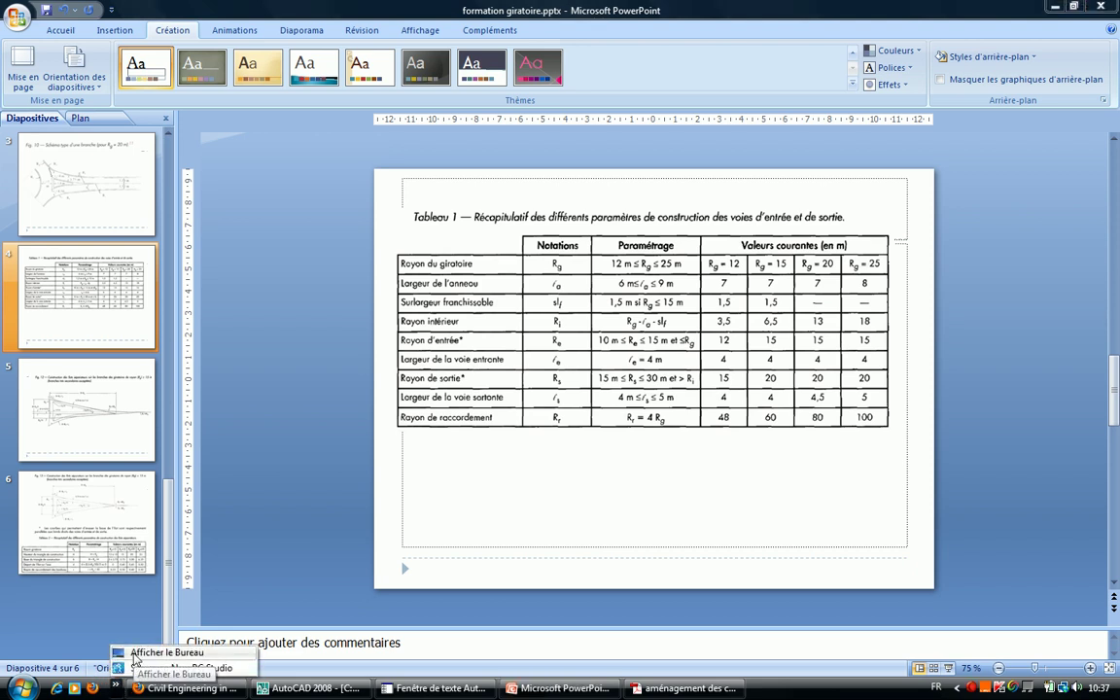
left_click(133, 653)
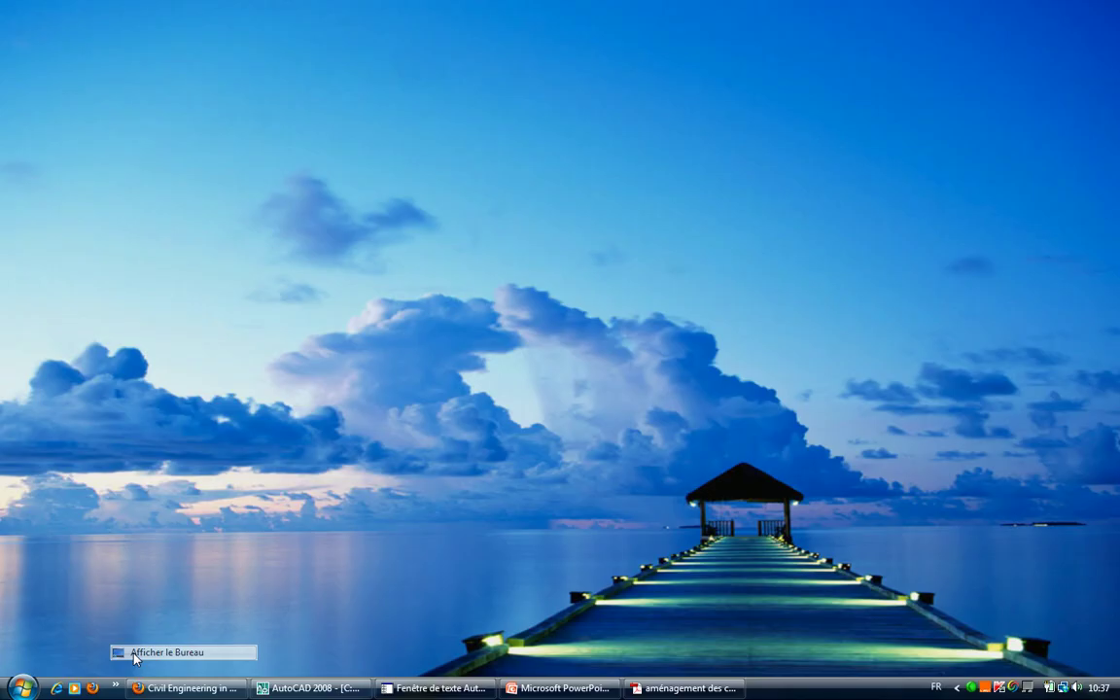
Create a new text document on the desktop and open it in Notepad.
right_click(752, 415)
mouse_move(797, 564)
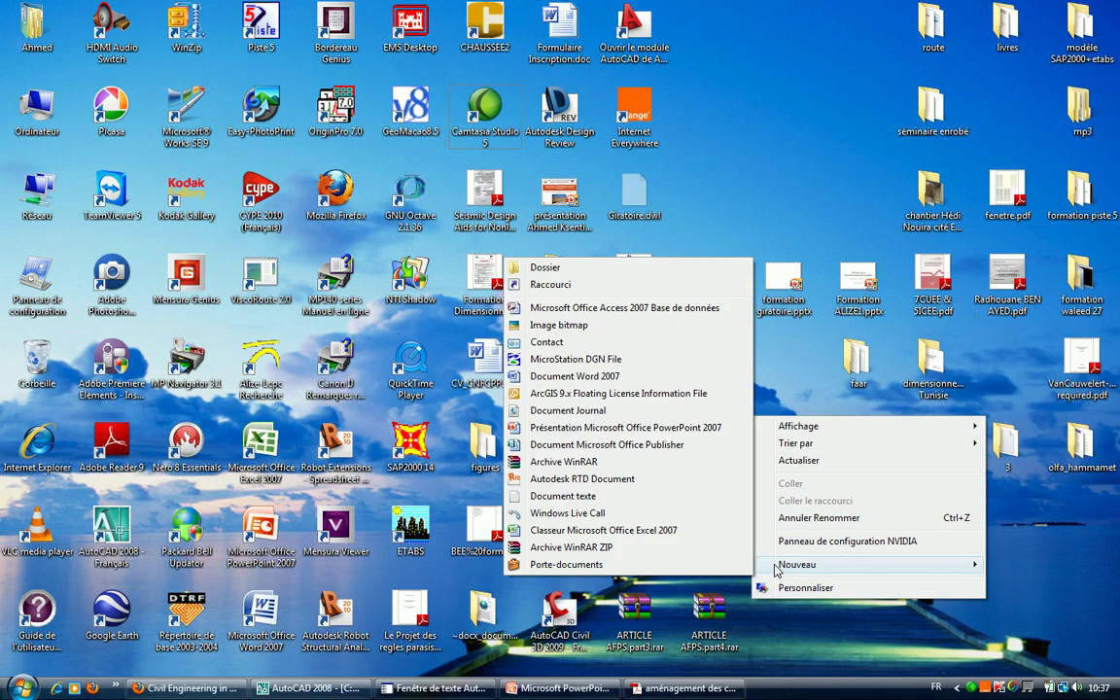
left_click(561, 497)
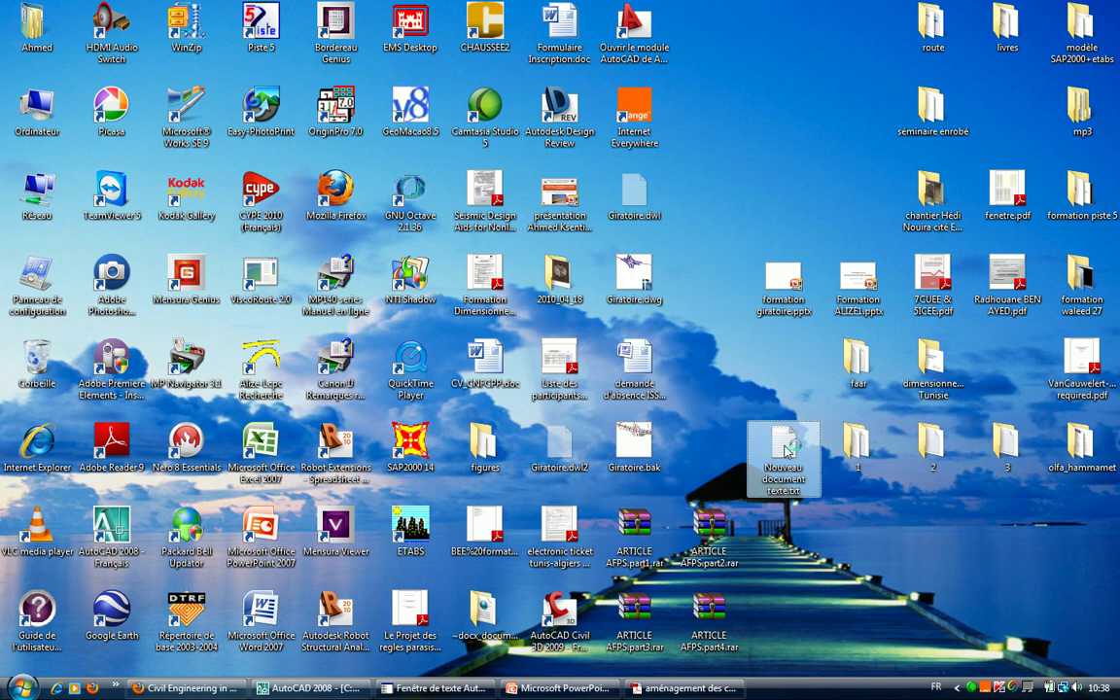
double_click(785, 447)
Paste the vertex listing into maximized Notepad and delete the trailing block of lines.
double_click(554, 60)
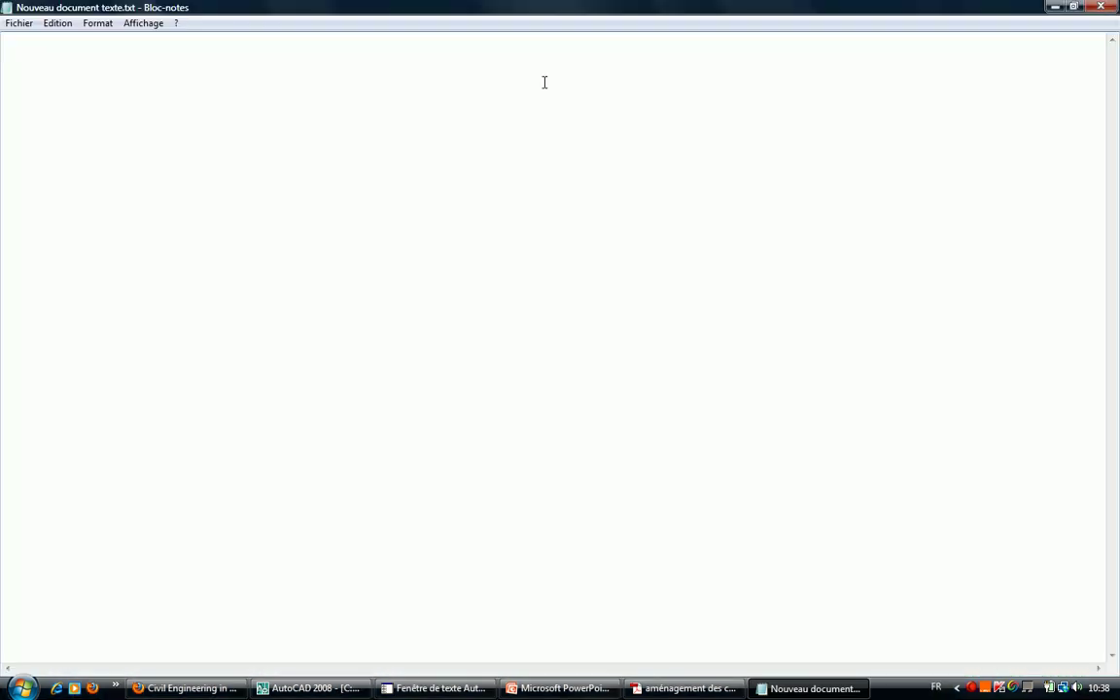
key("ctrl+v")
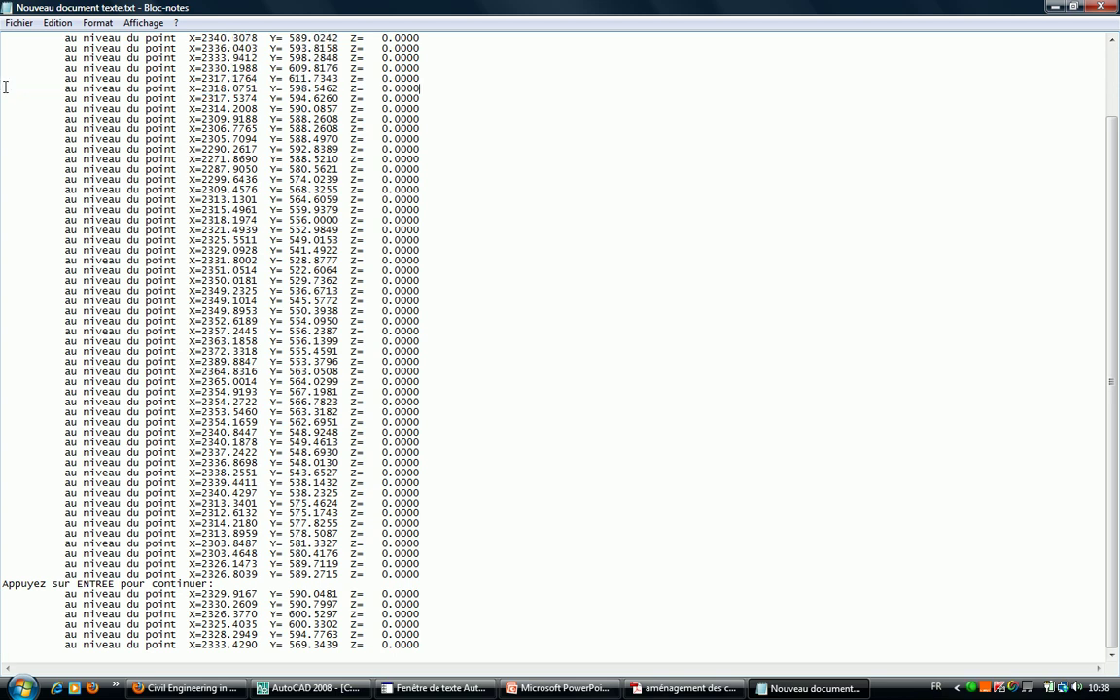
left_click_drag(216, 583, 2, 600)
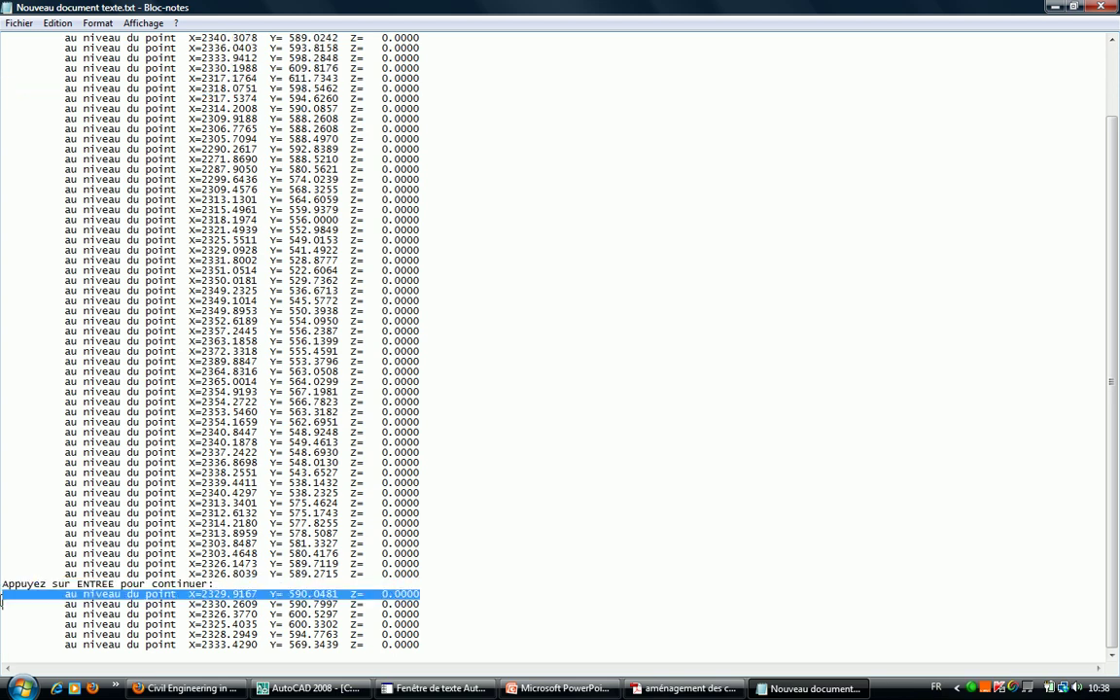
key("shift+Up")
key("shift+Up")
key("shift+Up")
key("Delete")
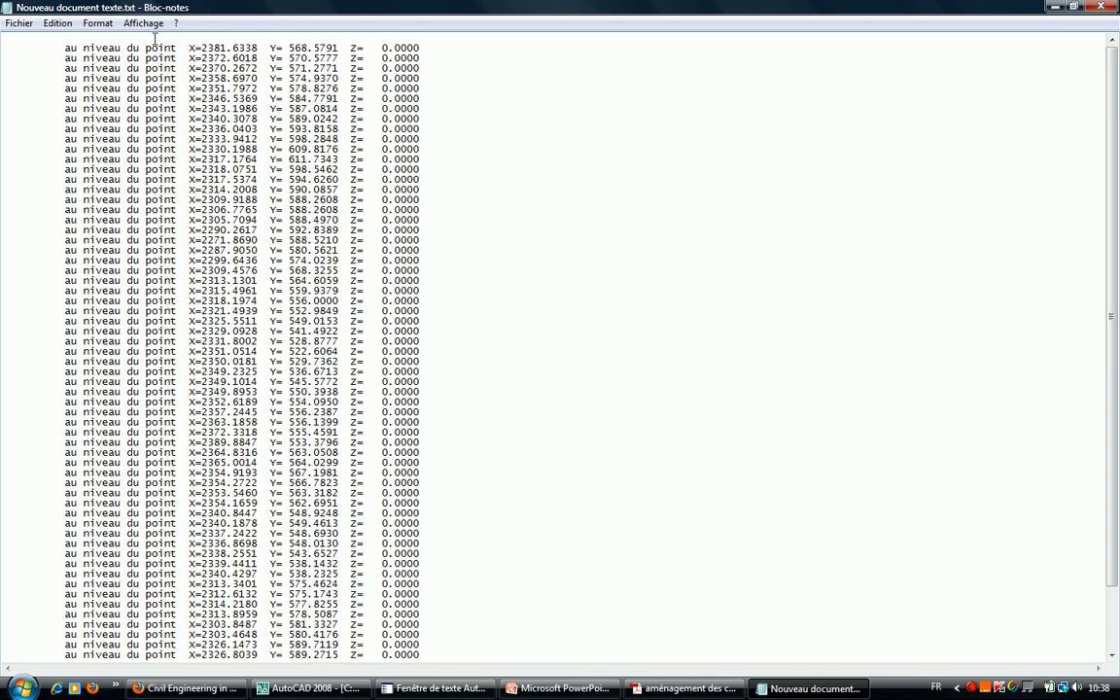
Paste the X=2329.9167 point line at the end, then close Notepad saving changes.
key("ctrl+v")
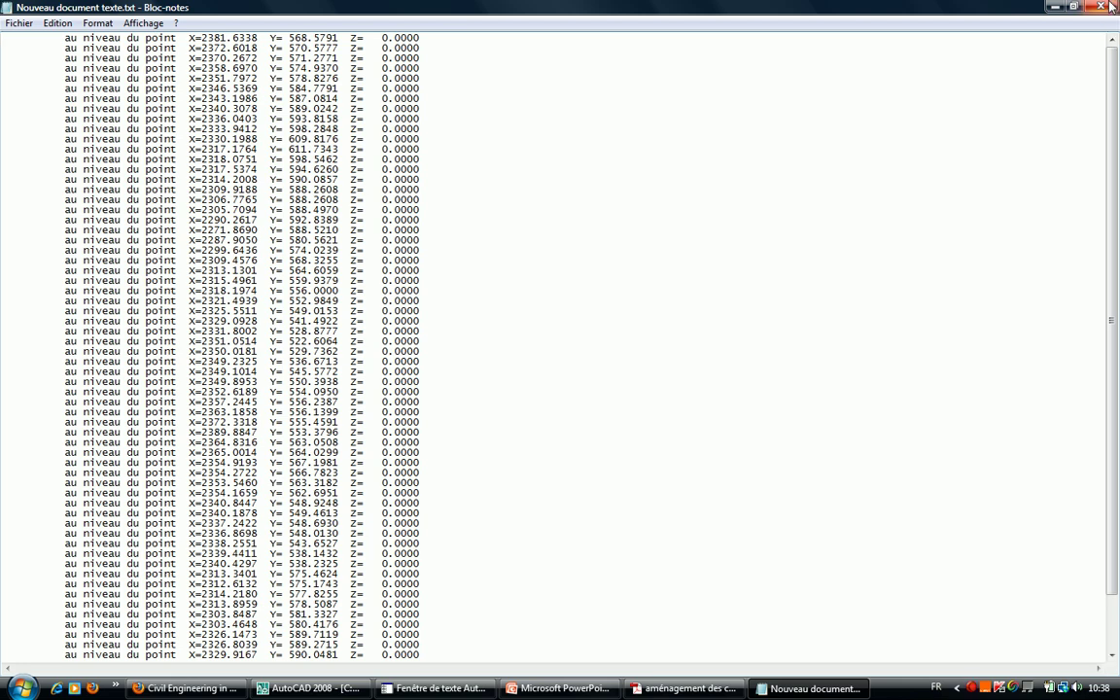
left_click(1108, 8)
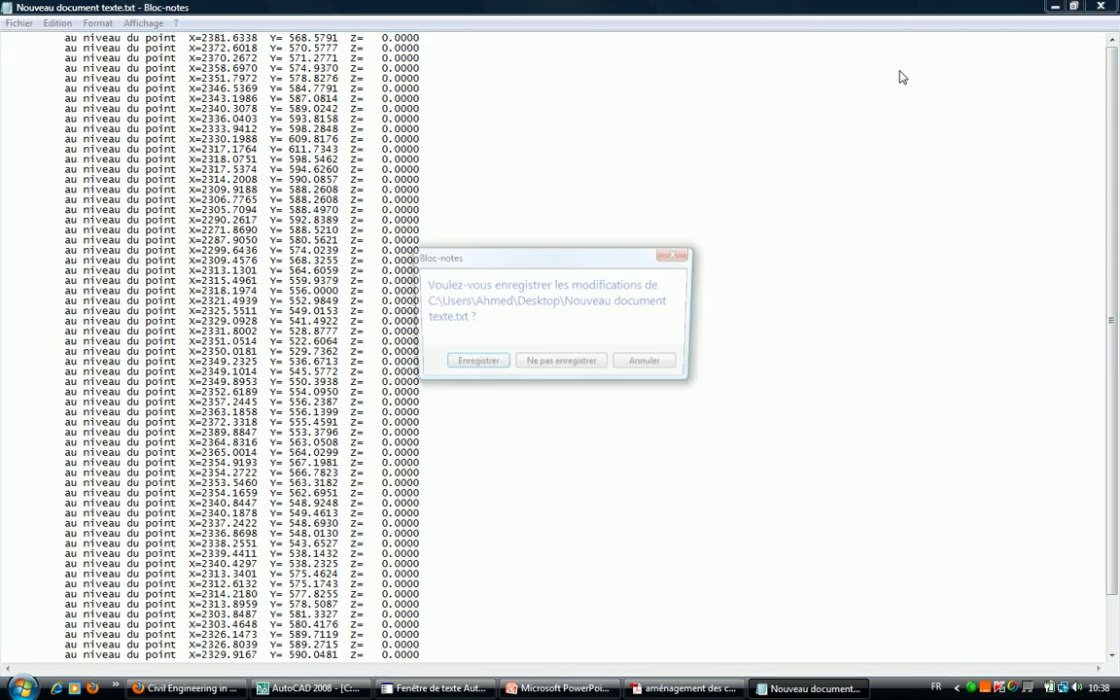
left_click(483, 366)
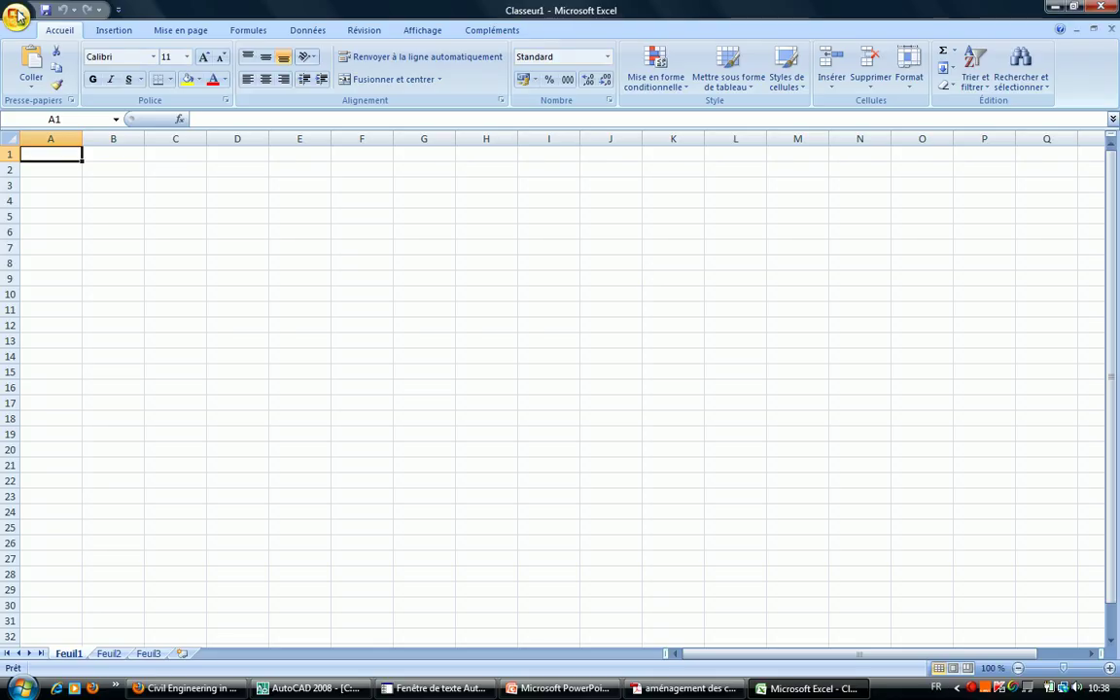
Open Nouveau document texte.txt from Bureau with Tous les fichiers, proceeding as fixed width.
left_click(18, 15)
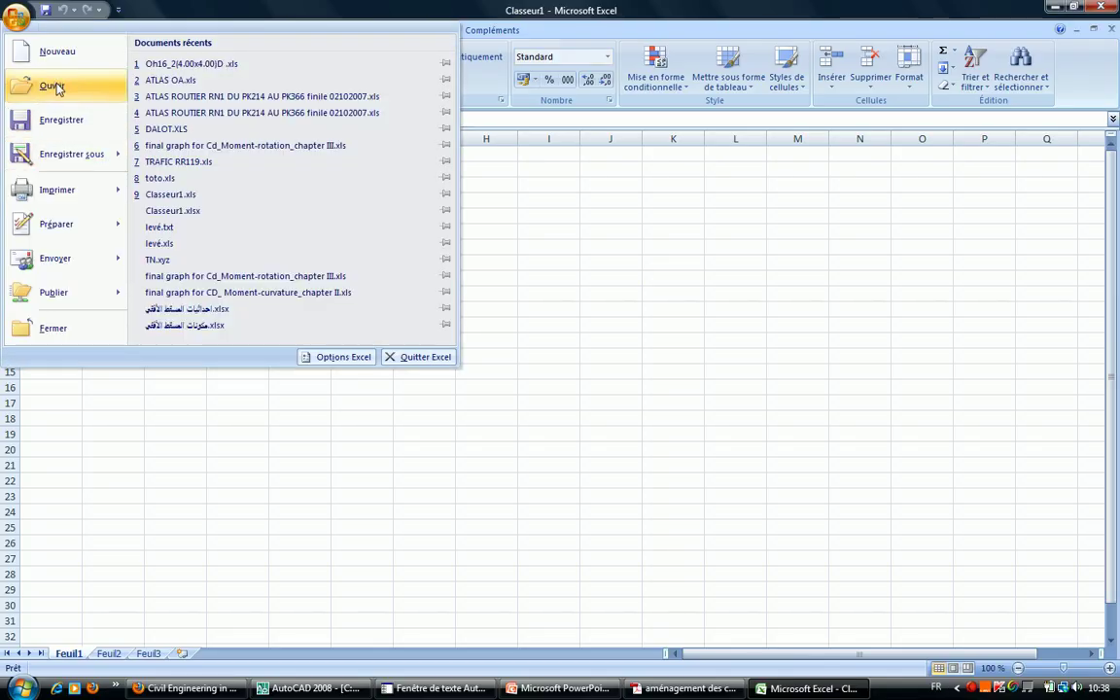
left_click(53, 86)
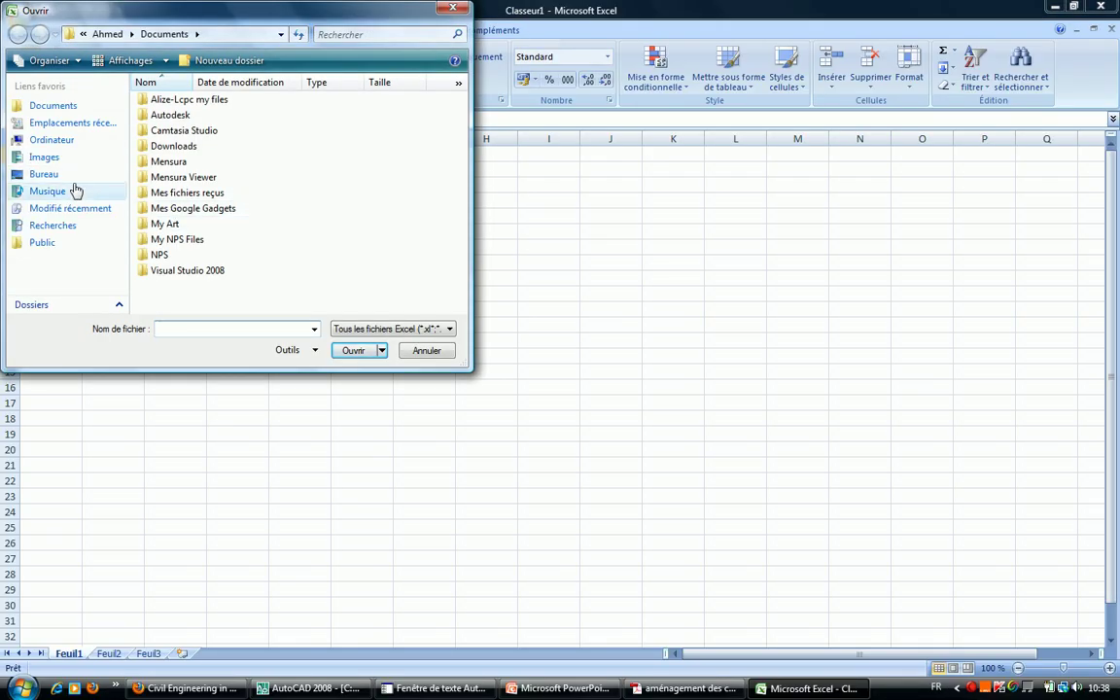
left_click(76, 190)
left_click(75, 175)
left_click(338, 330)
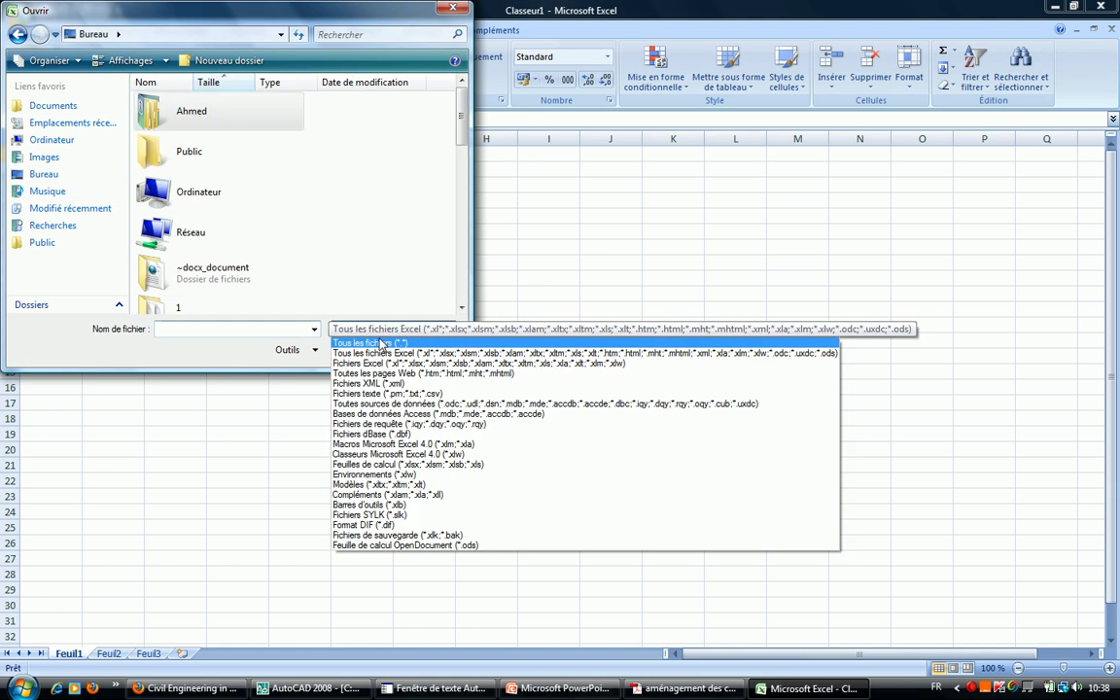
left_click(355, 347)
key("n")
key("n")
key("n")
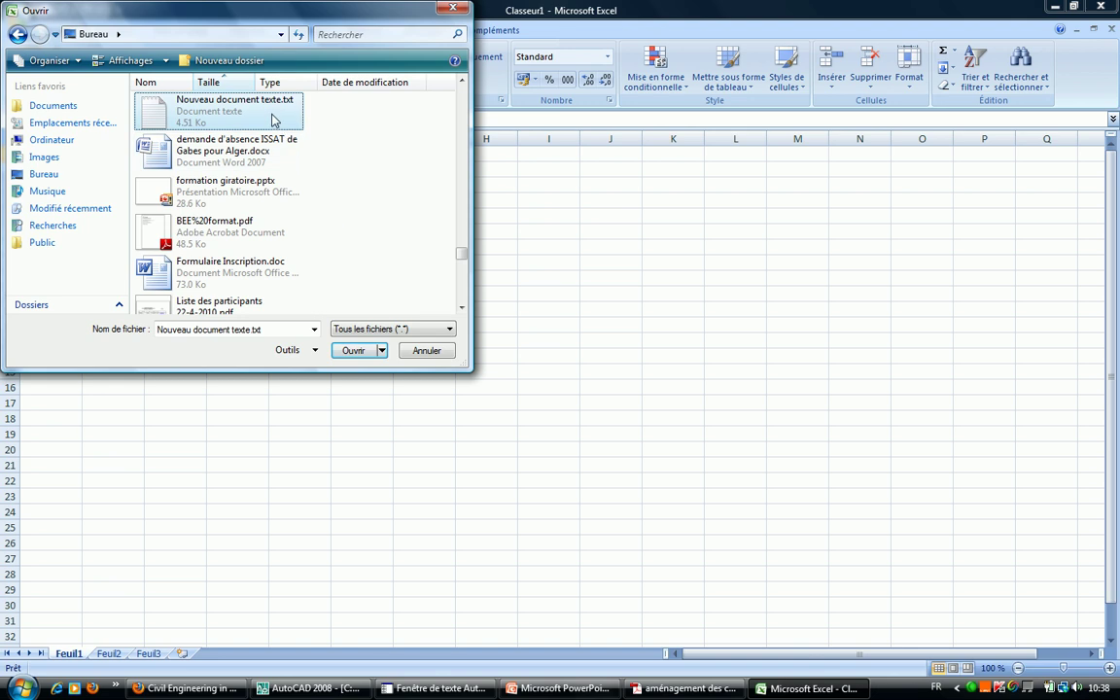
double_click(272, 119)
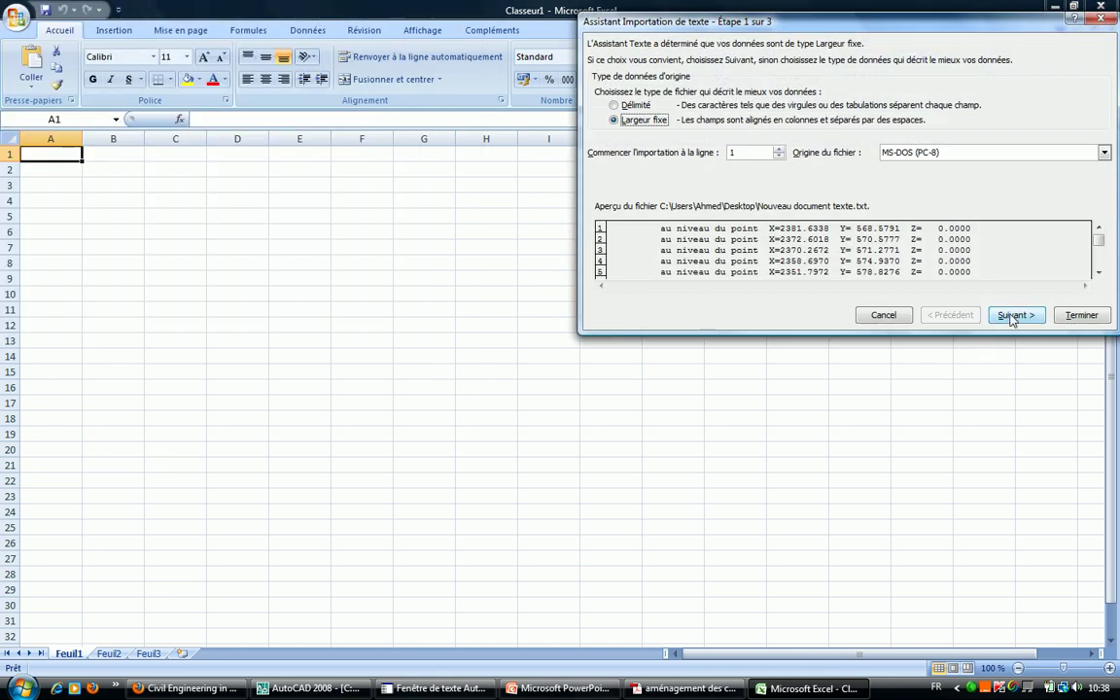
left_click(1012, 317)
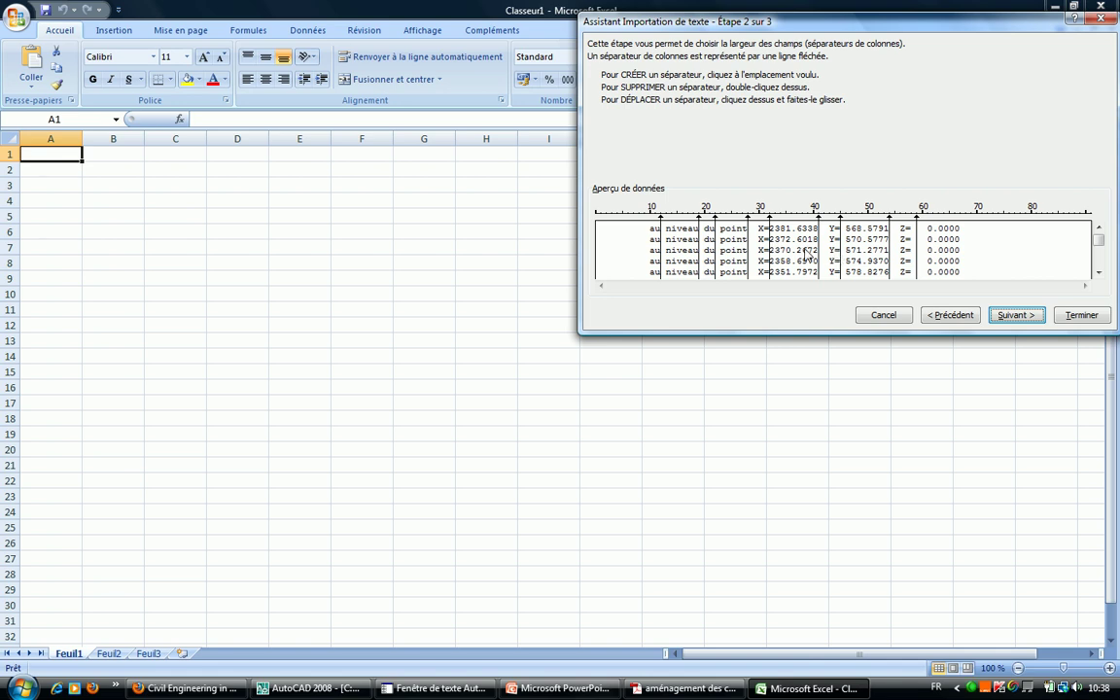
Finish importing the text file and delete label columns A–E and the Y= label column.
left_click(1087, 318)
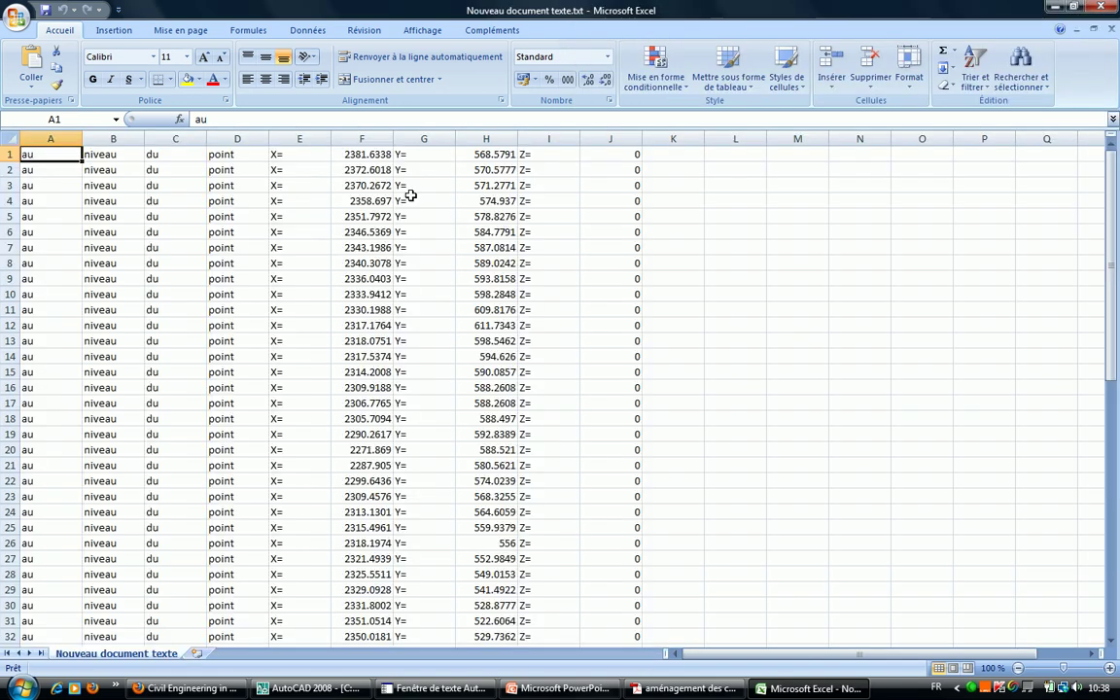
left_click_drag(297, 139, 40, 127)
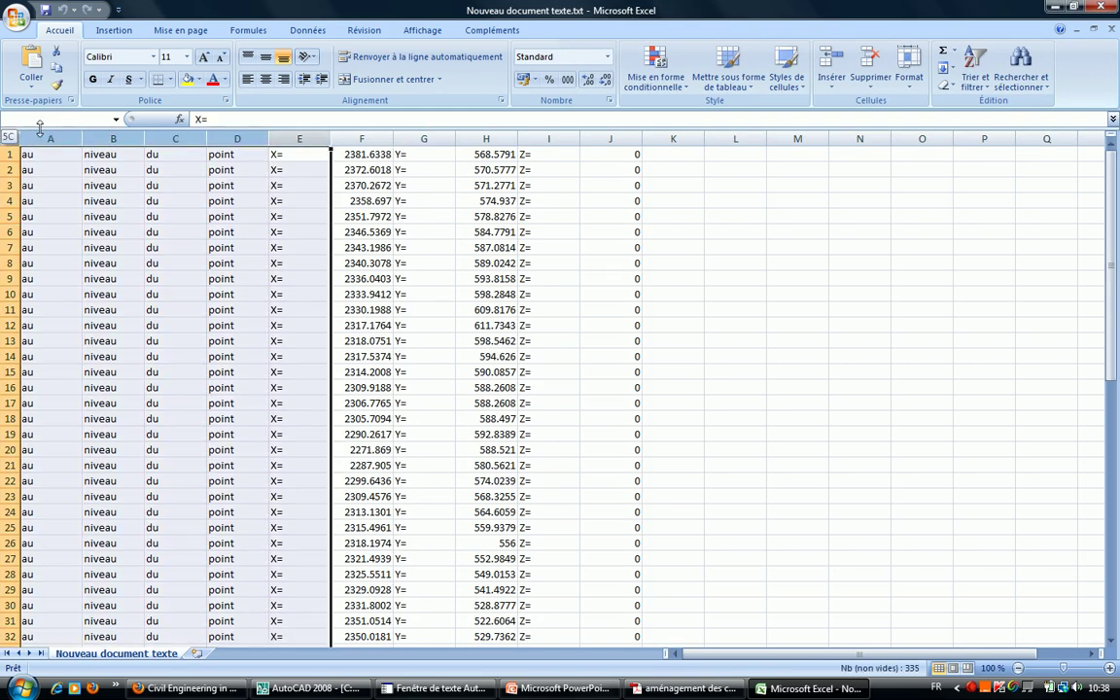
right_click(71, 137)
left_click(97, 220)
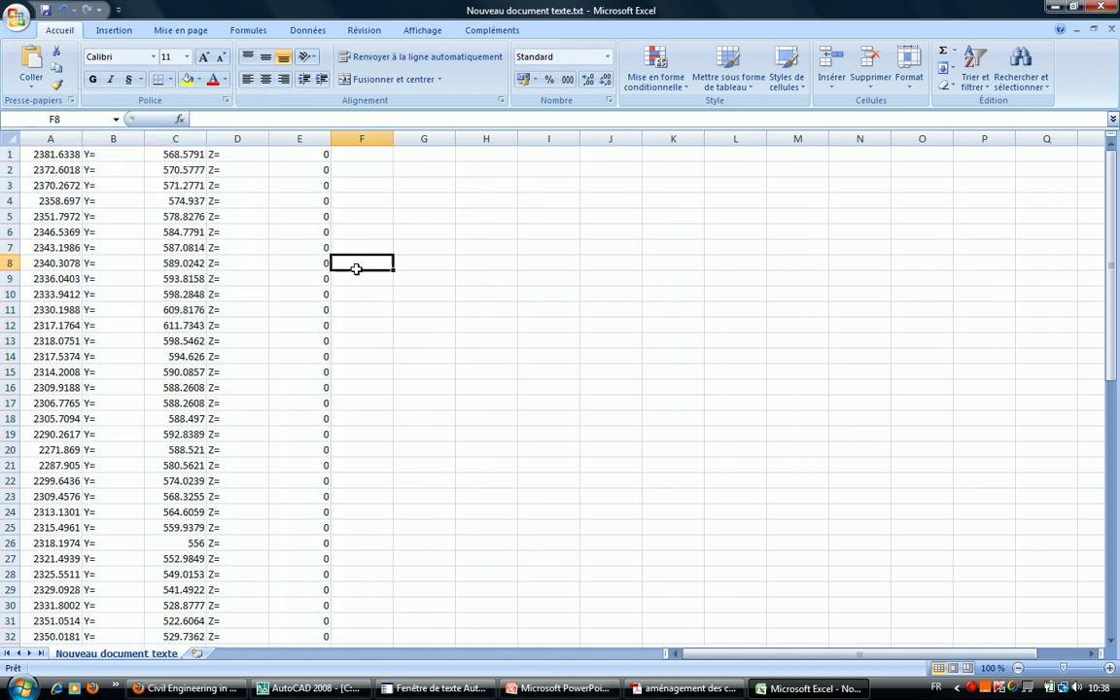
right_click(120, 138)
left_click(171, 237)
Delete the Z= and zero columns, leaving only X and Y.
left_click(361, 231)
left_click_drag(175, 139, 300, 139)
right_click(238, 141)
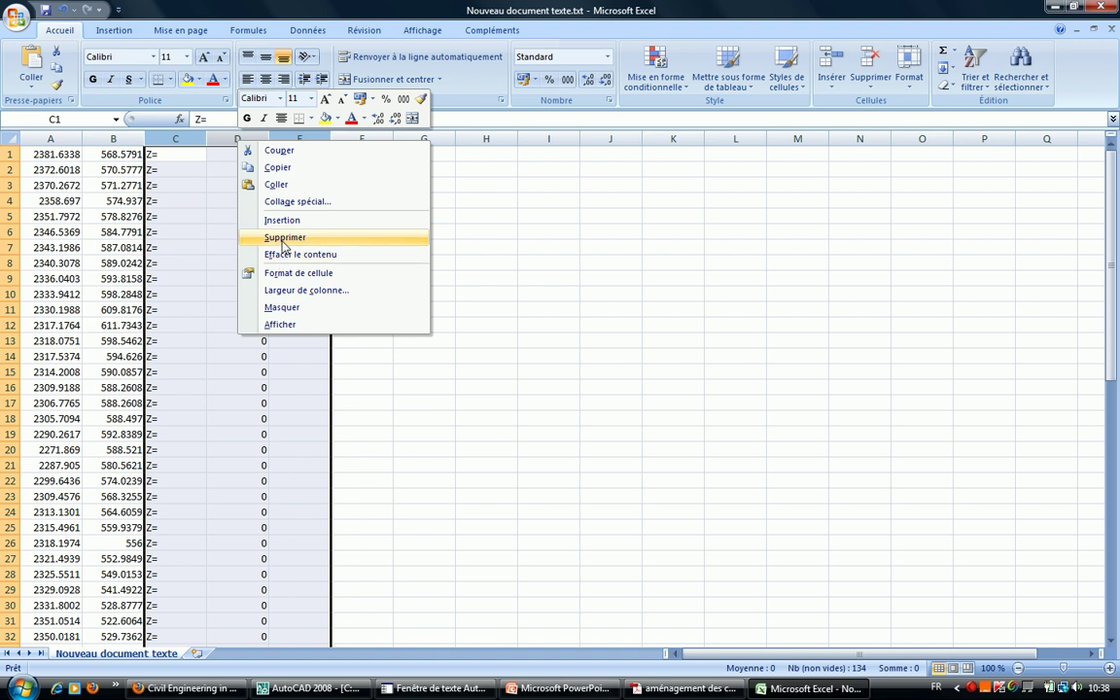
left_click(283, 239)
left_click(280, 232)
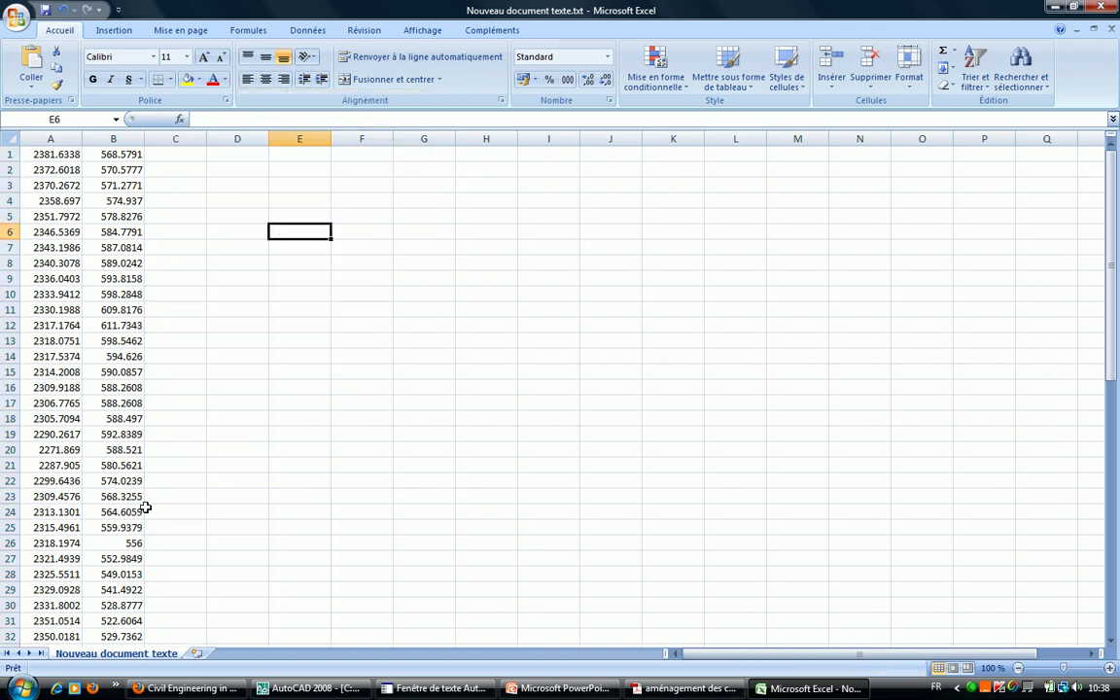
Show the X and Y coordinate columns with three decimal places.
left_click_drag(65, 138, 125, 139)
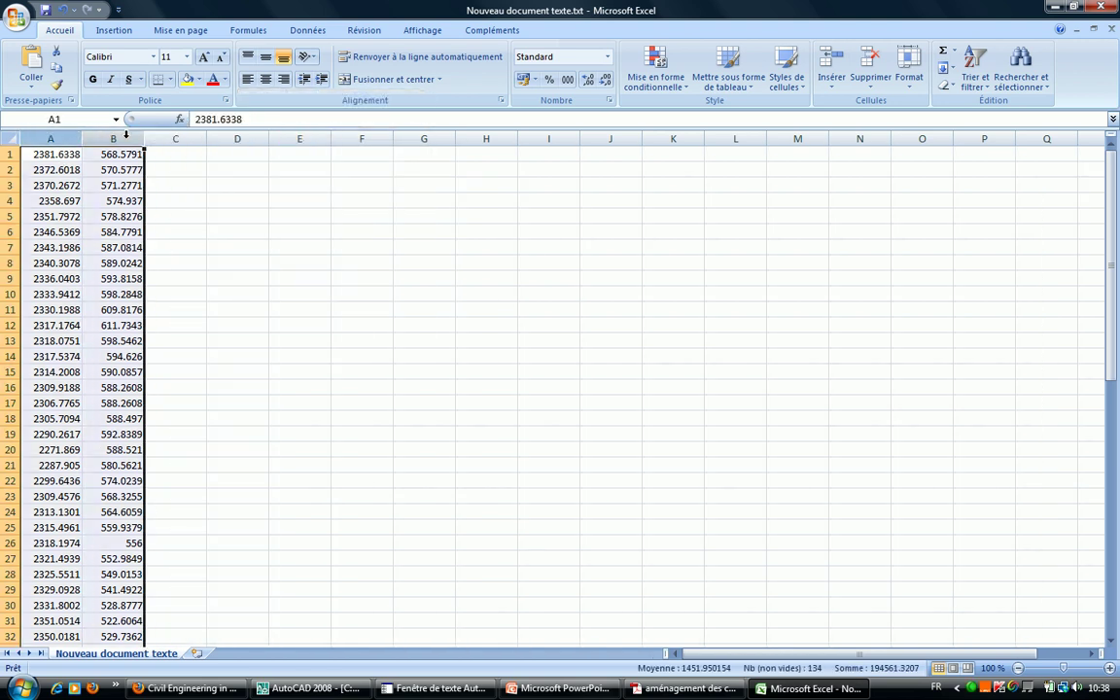
left_click(587, 79)
left_click(603, 81)
left_click(604, 81)
left_click(515, 235)
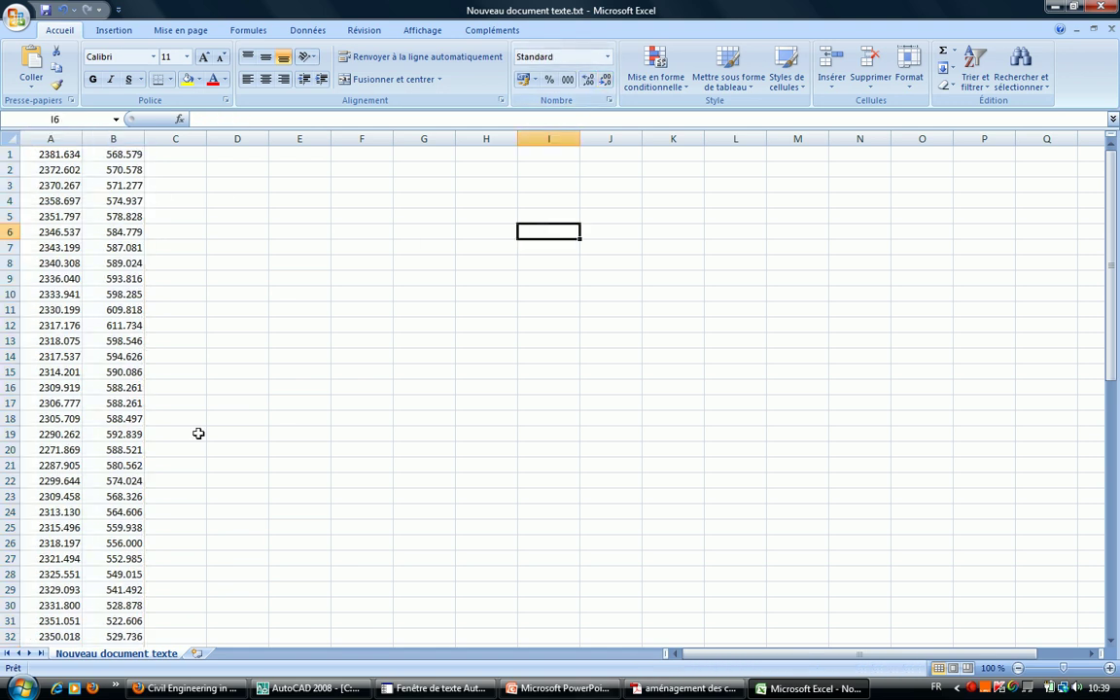
scroll(198, 434, "down", 9)
scroll(207, 452, "down", 6)
scroll(212, 457, "up", 4)
scroll(218, 455, "up", 6)
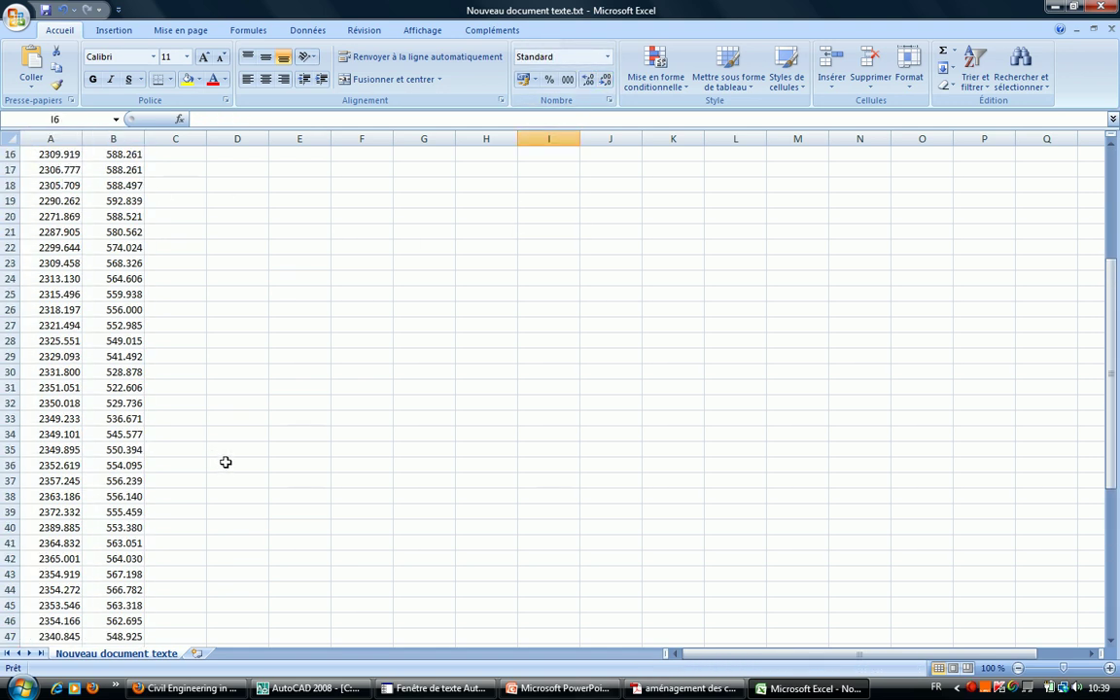
scroll(226, 462, "up", 5)
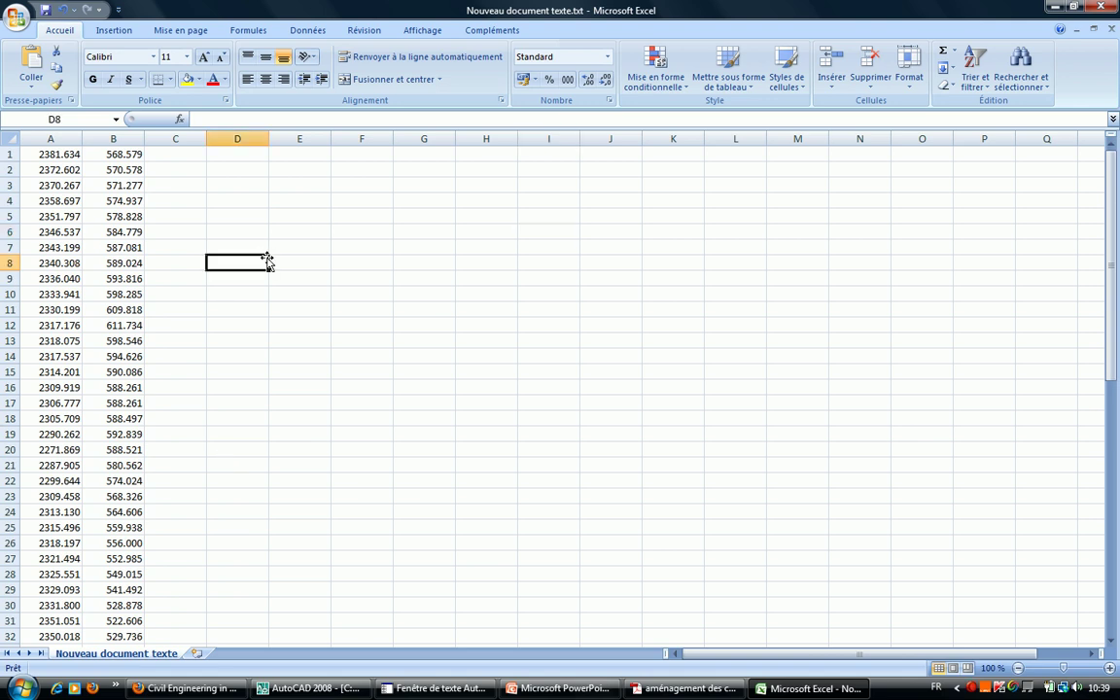
In the AutoCAD roundabout drawing, erase a stray object near the junction, then return to Excel.
left_click(304, 693)
scroll(529, 399, "up", 4)
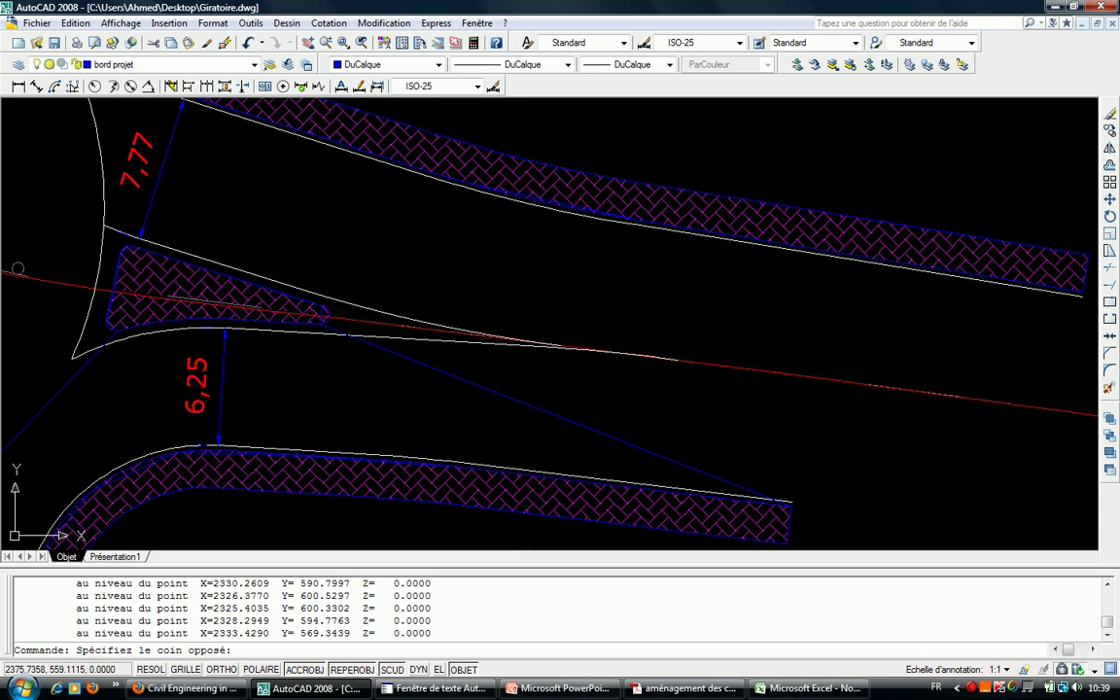
left_click(498, 396)
key("Delete")
scroll(498, 397, "down", 2)
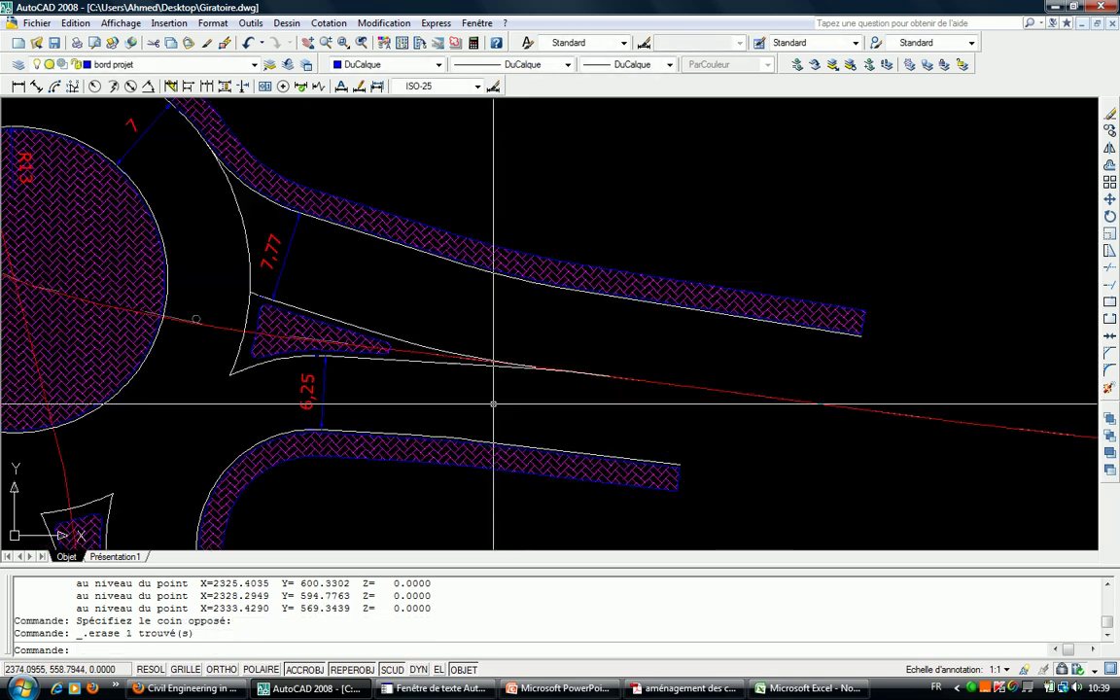
scroll(795, 387, "down", 3)
key("alt+Tab")
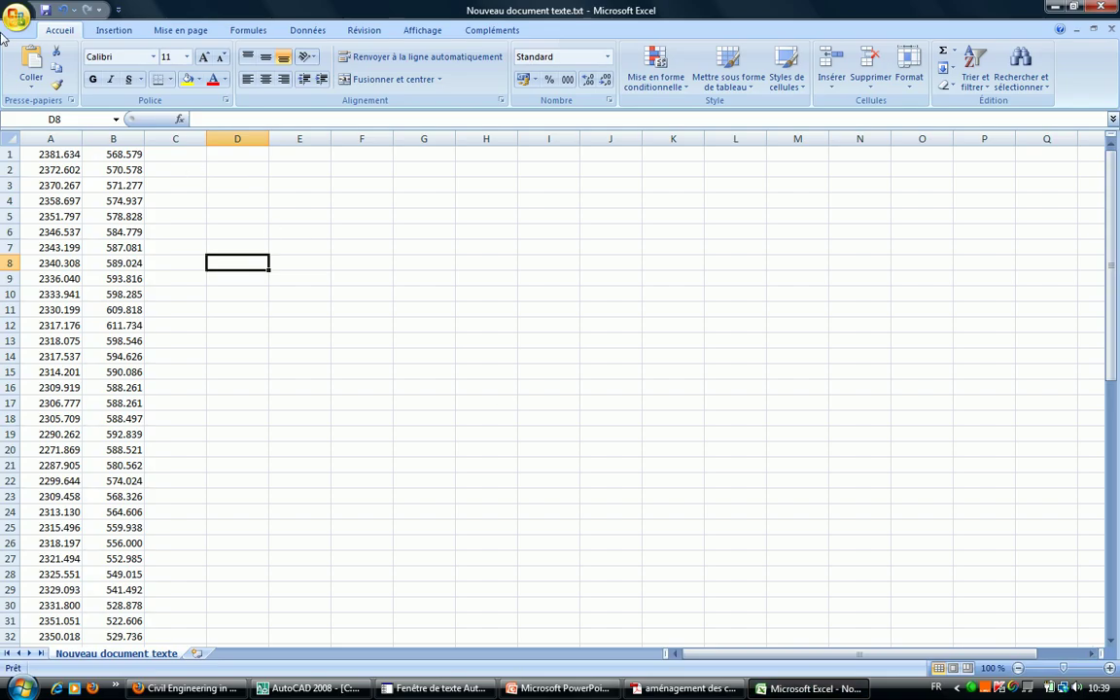
Save the sheet as a CSV (séparateur: point-virgule) file, keeping the CSV format.
left_click(14, 16)
left_click(61, 154)
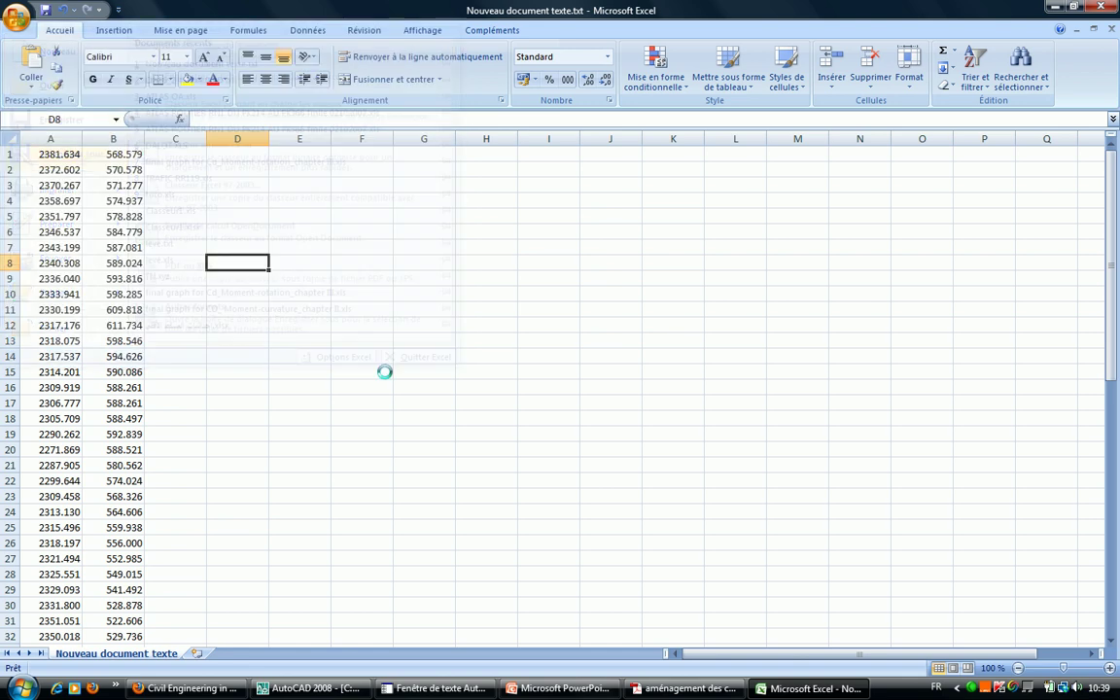
left_click(269, 291)
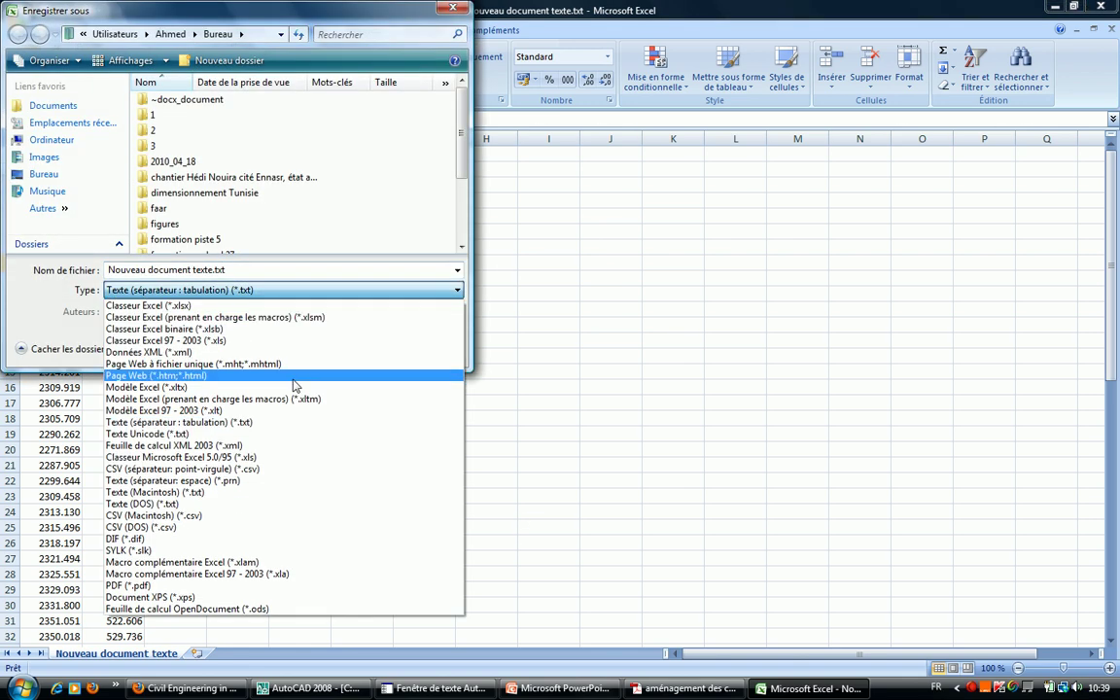
left_click(146, 469)
left_click(370, 354)
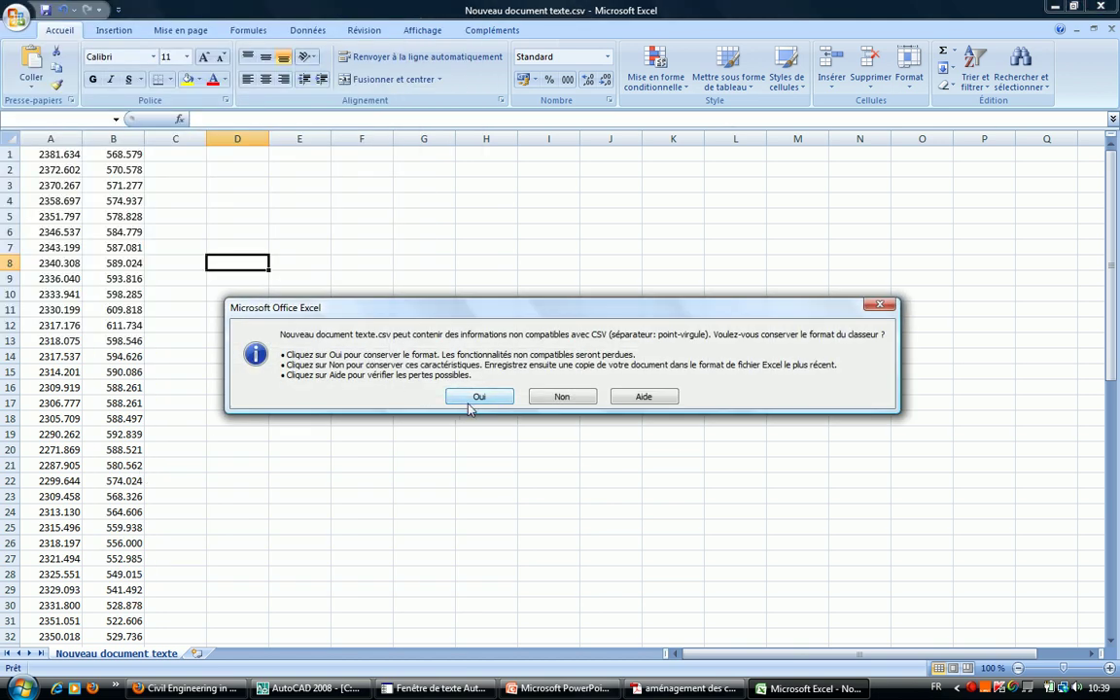
left_click(477, 399)
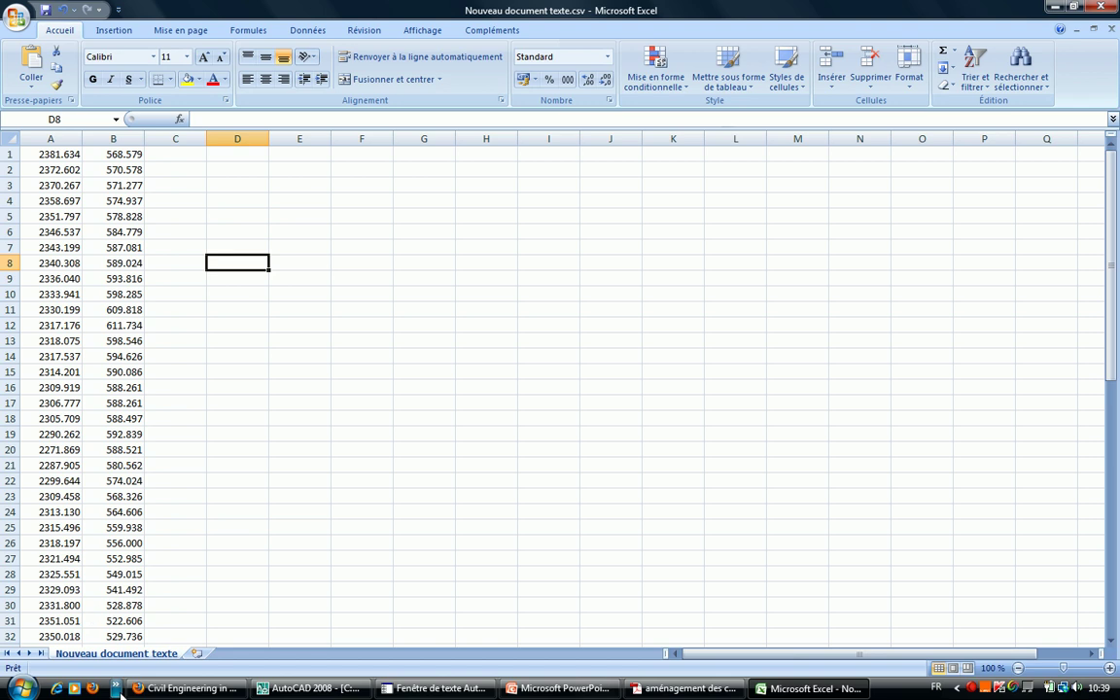
Close the workbook, agreeing to save and keeping the CSV format.
left_click(115, 689)
left_click(824, 160)
left_click(1101, 8)
left_click(480, 382)
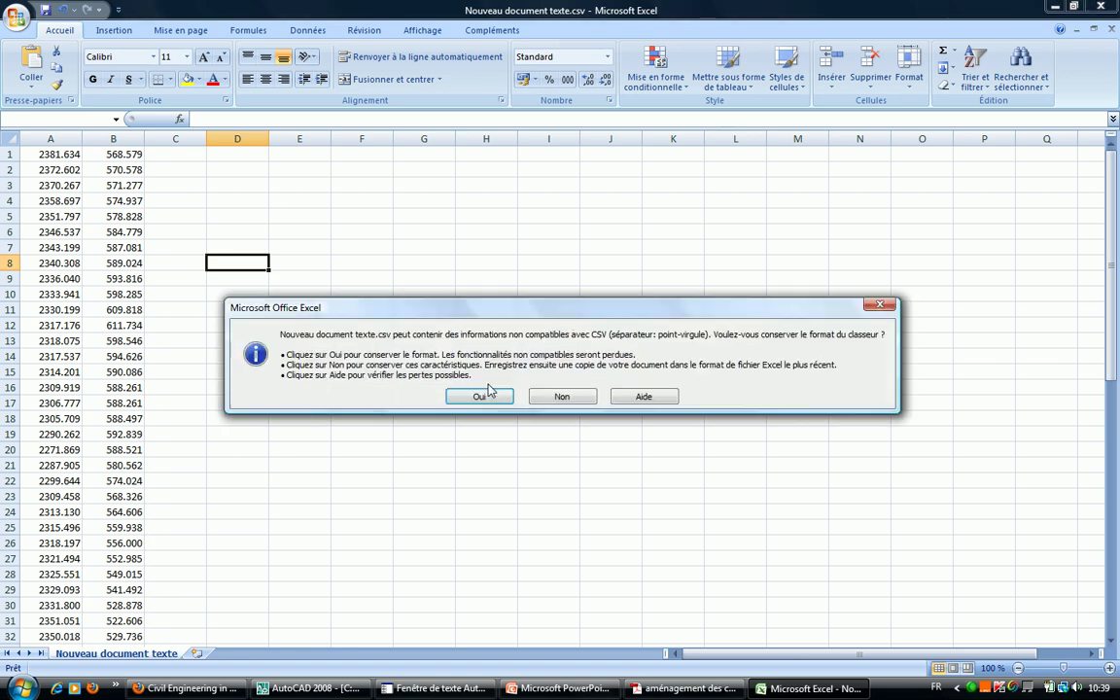
left_click(478, 395)
Show the desktop and briefly reopen the CSV coordinate file, then close it.
left_click(115, 688)
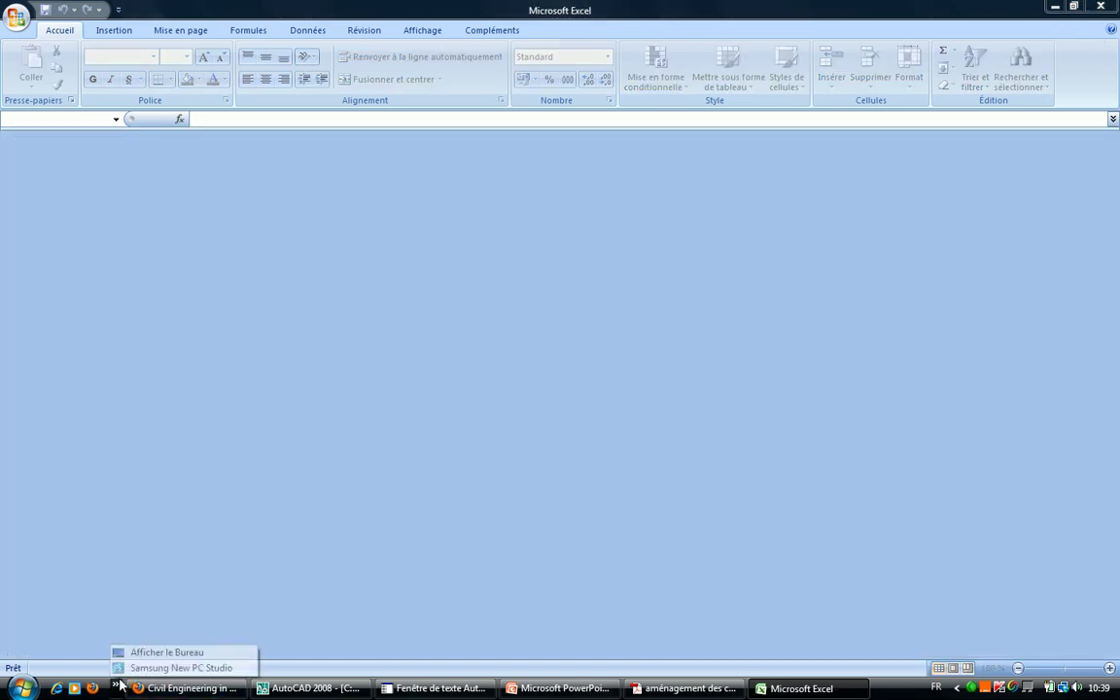
left_click(156, 649)
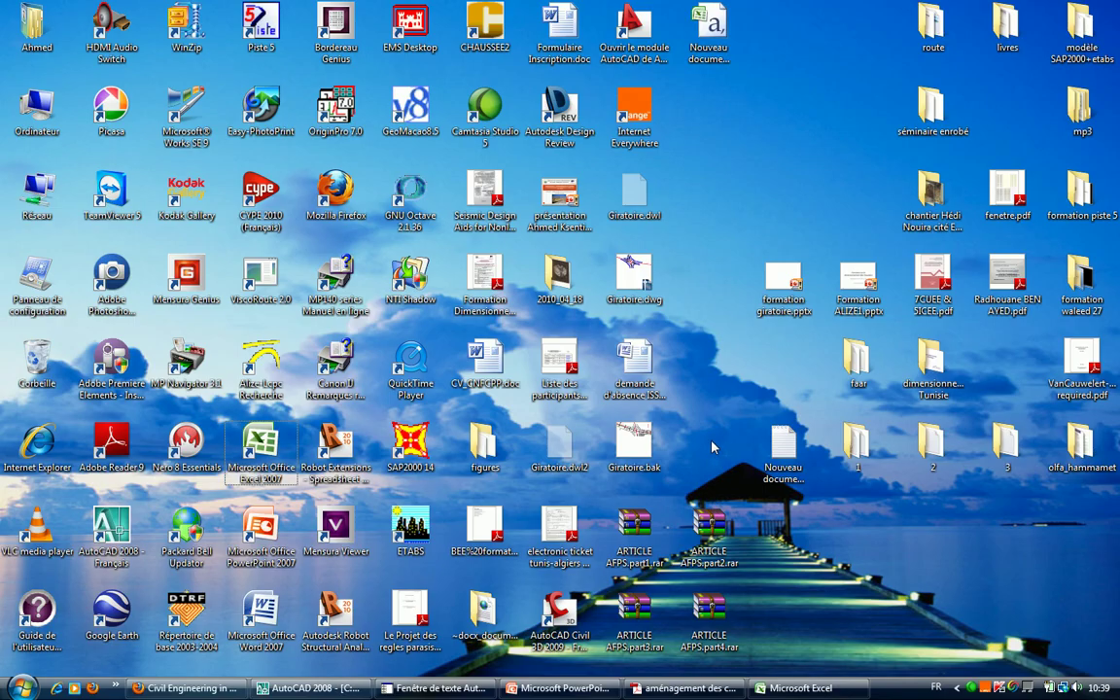
left_click(702, 39)
double_click(702, 39)
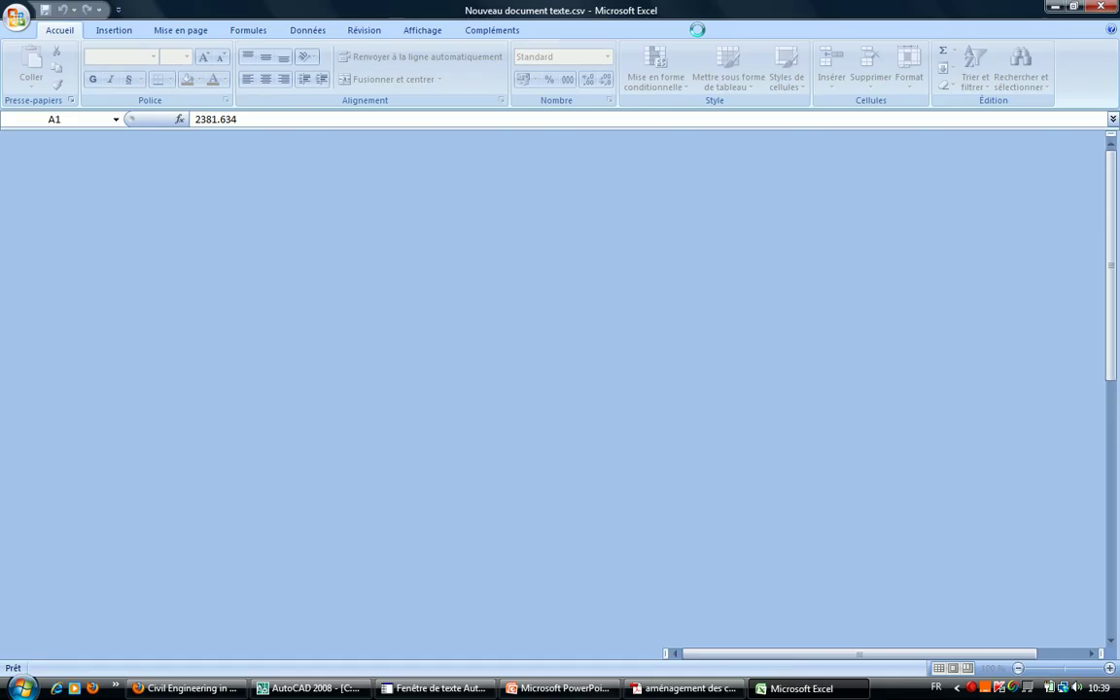
key("alt+F4")
Change the CSV file's extension to .txt and accept the extension change.
key("F2")
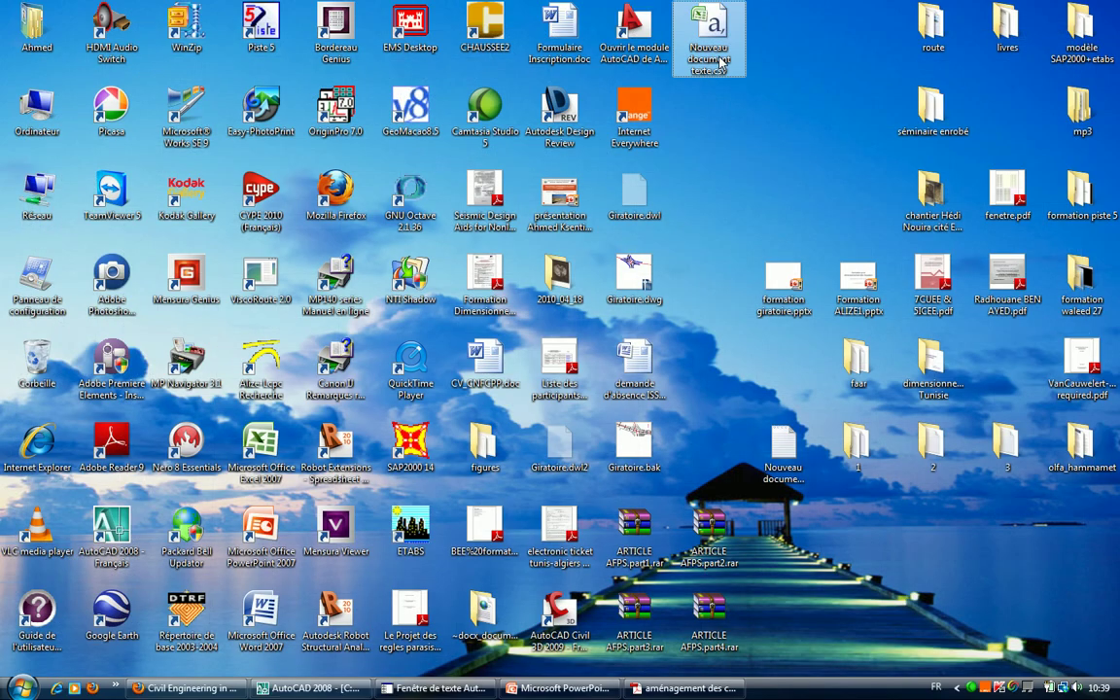
left_click(718, 71)
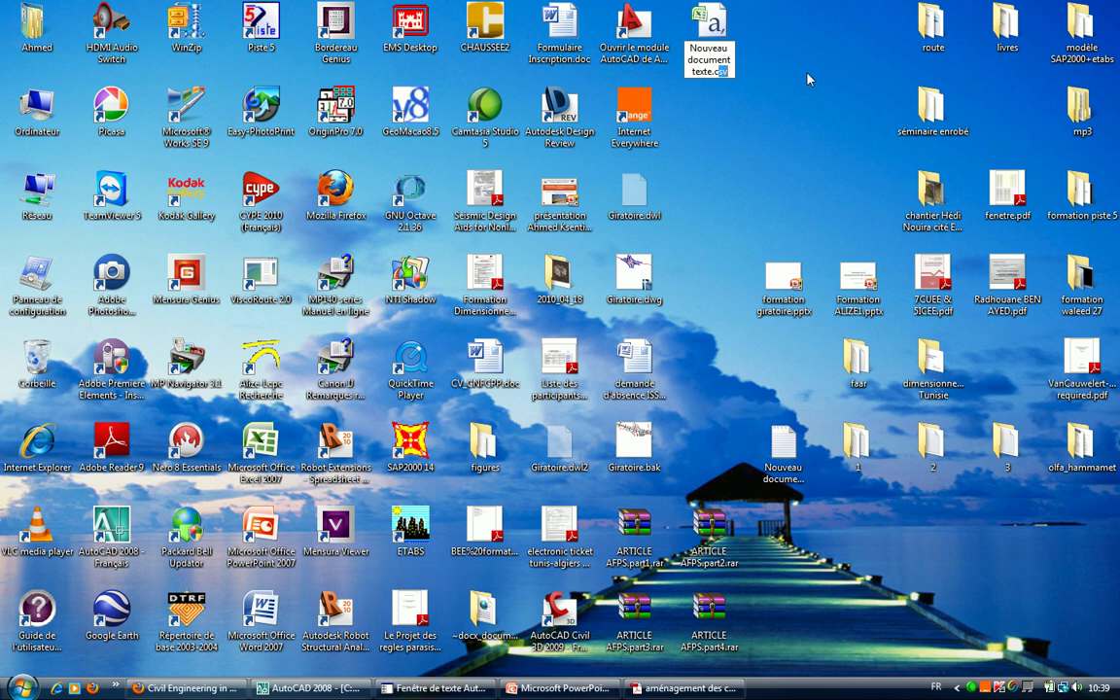
type("txt")
key("Return")
key("Return")
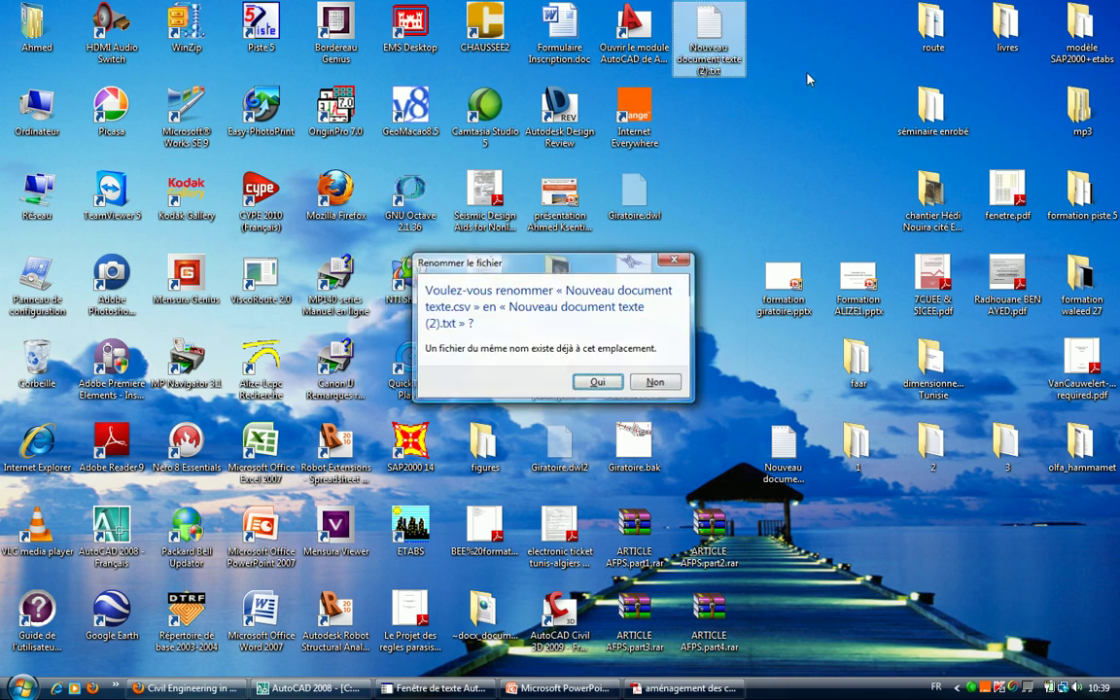
key("Return")
key("Return")
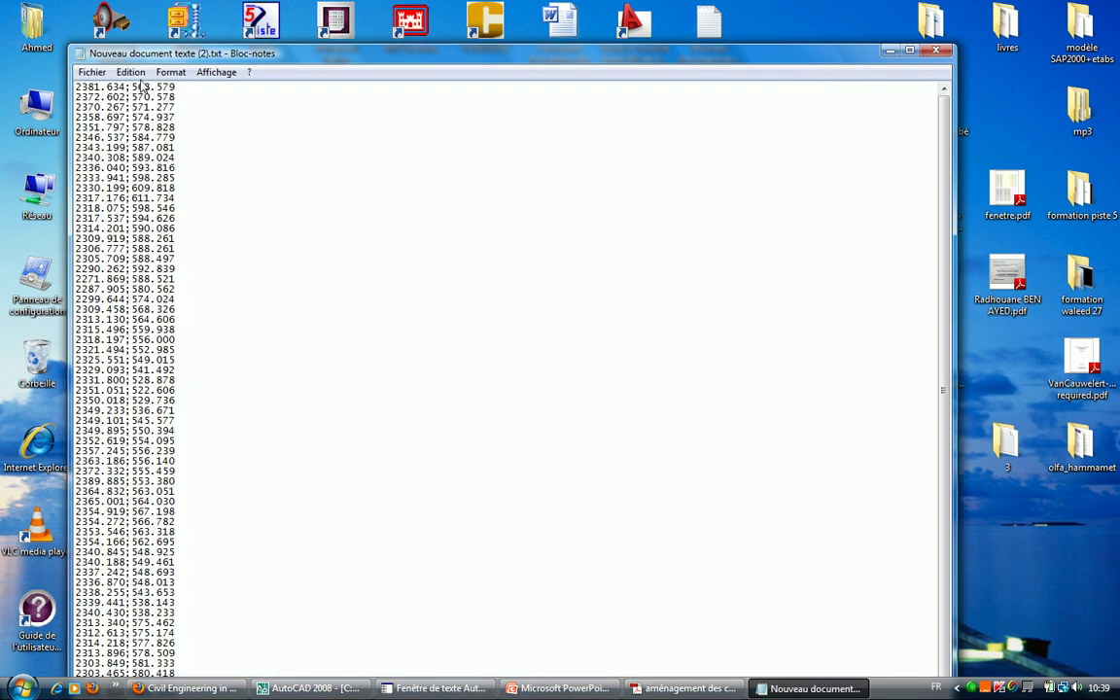
In Notepad, replace every semicolon in the coordinate list with a comma.
double_click(137, 58)
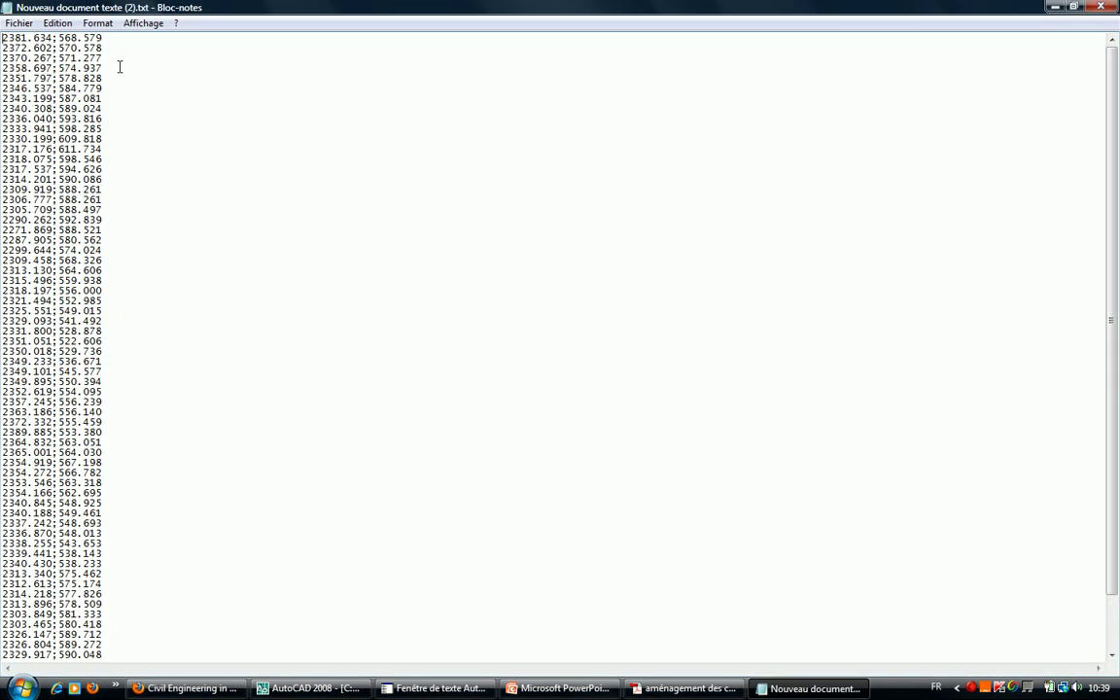
left_click(63, 24)
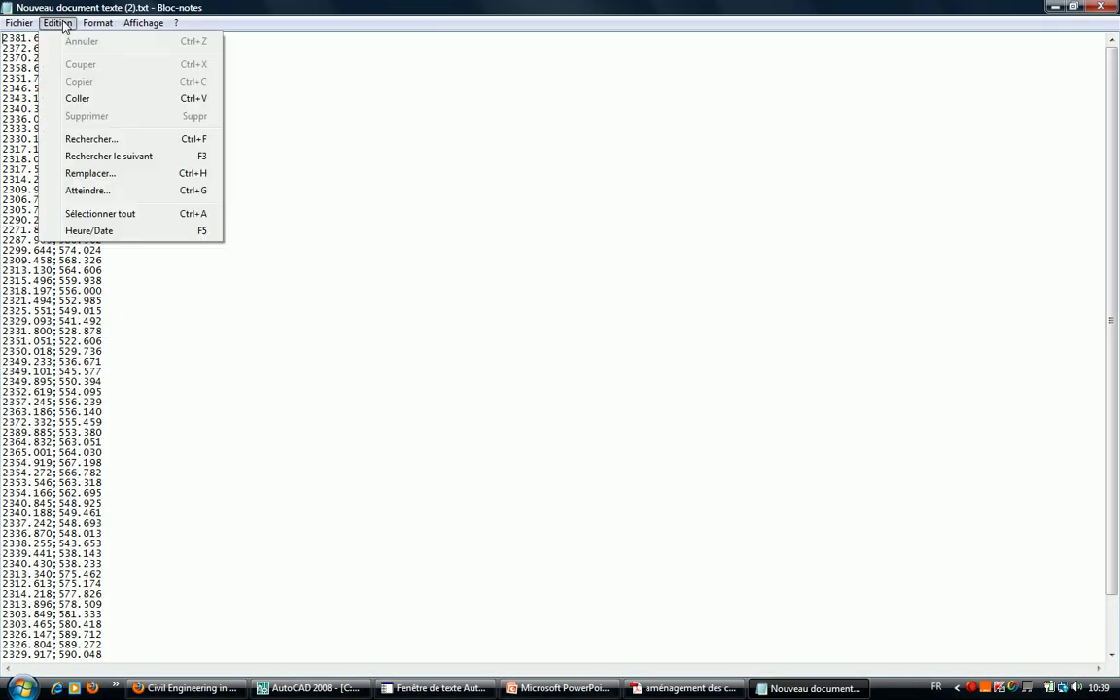
left_click(97, 139)
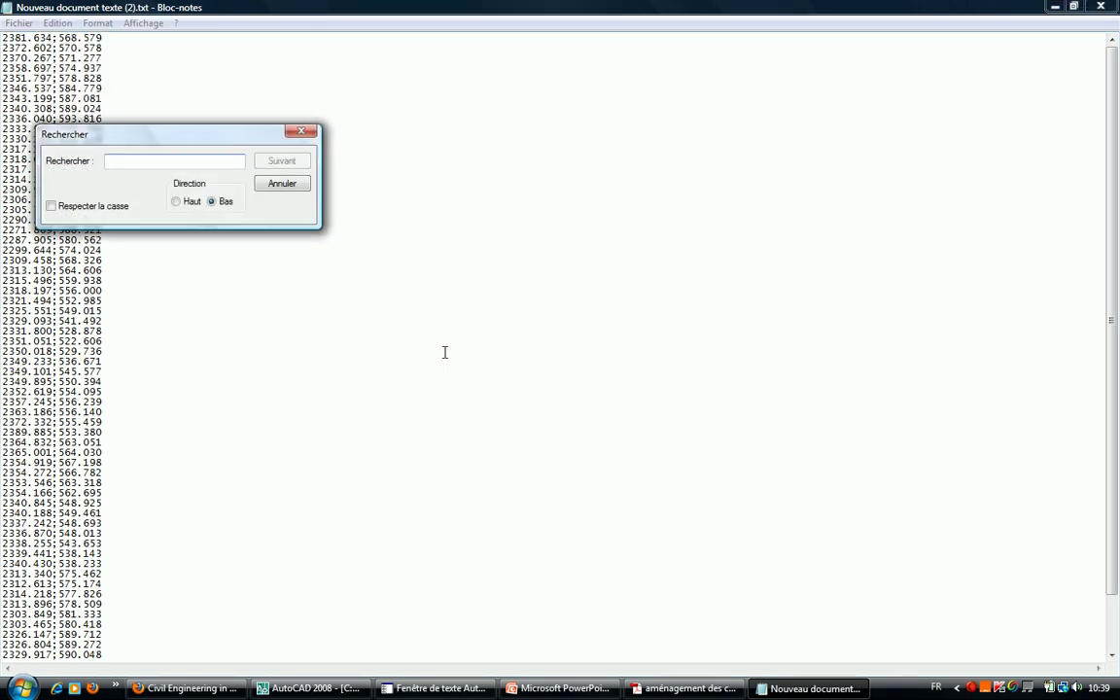
key("Escape")
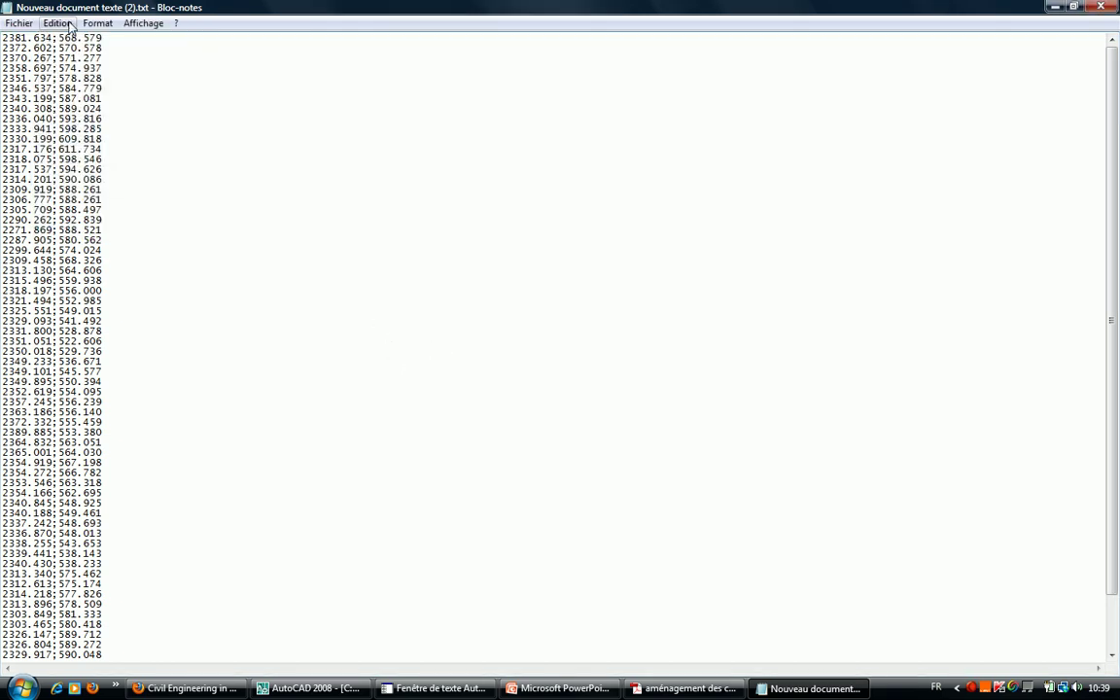
left_click(58, 23)
left_click(119, 173)
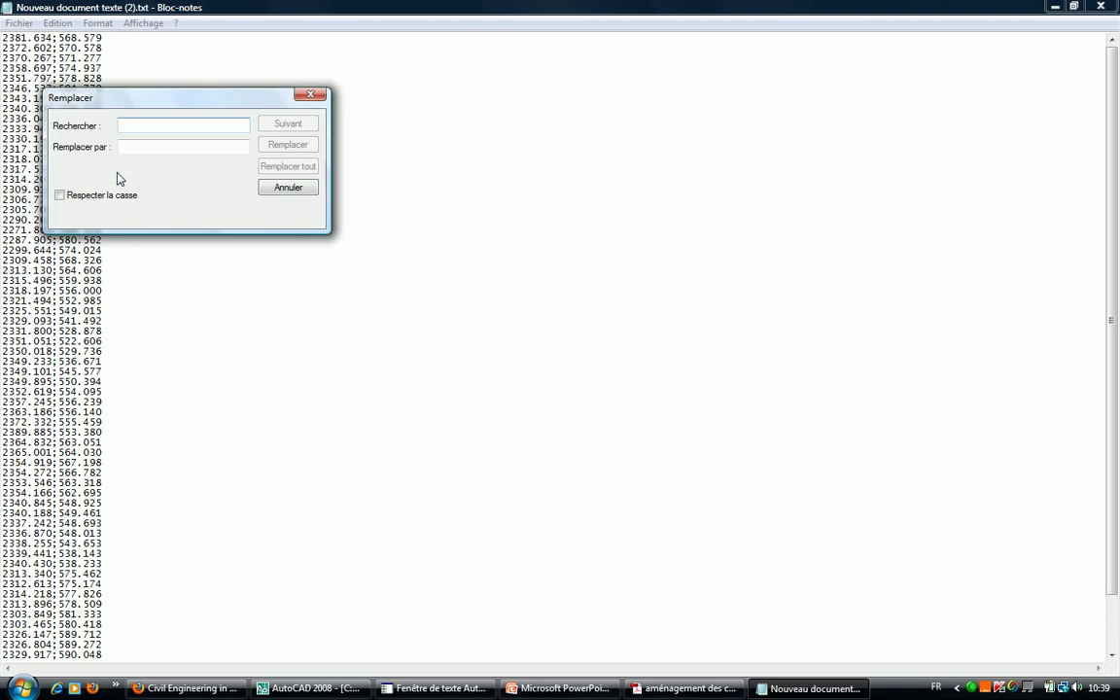
type(";")
key("Tab")
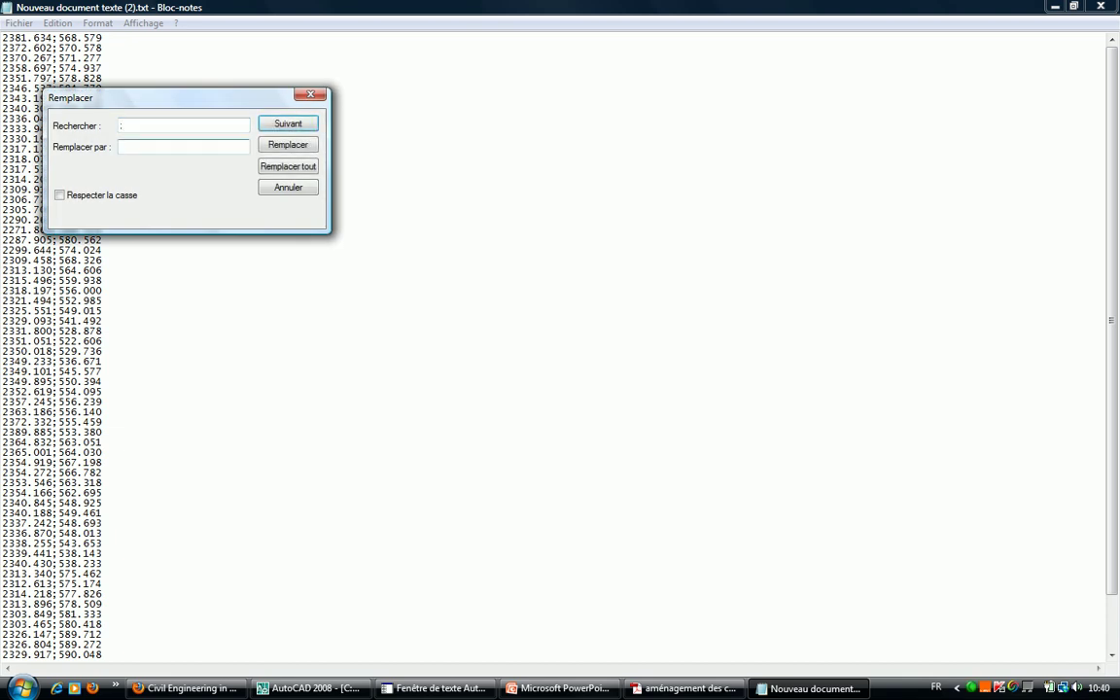
type(",")
left_click(272, 168)
left_click(311, 96)
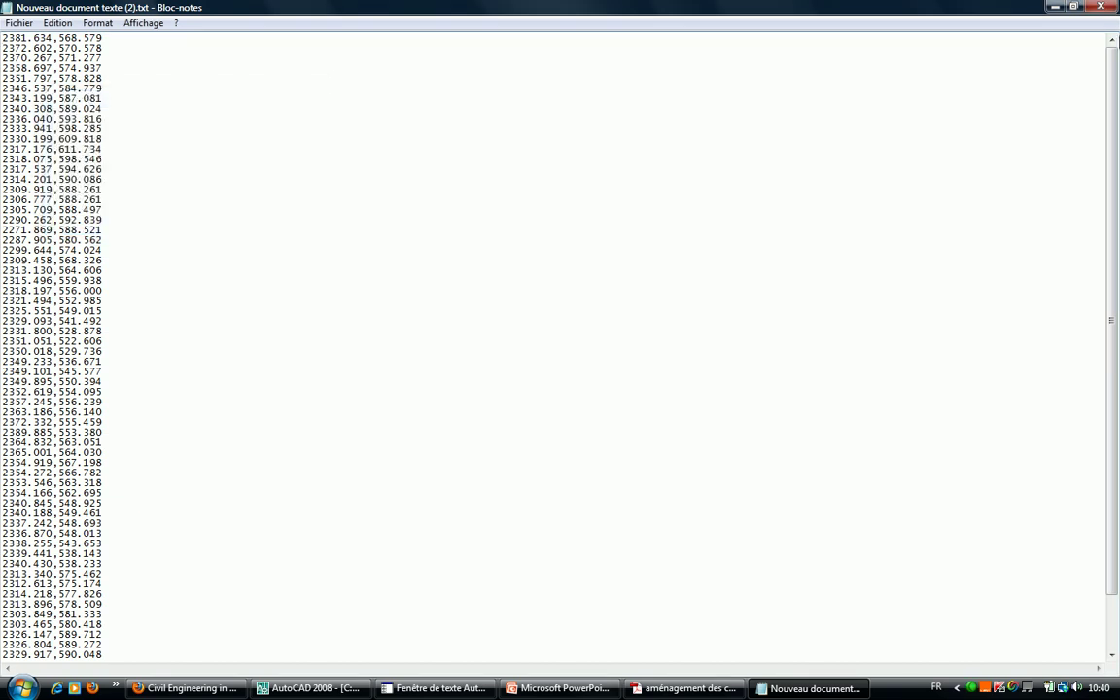
Save and close the text file, then launch Excel from the desktop.
left_click(1107, 8)
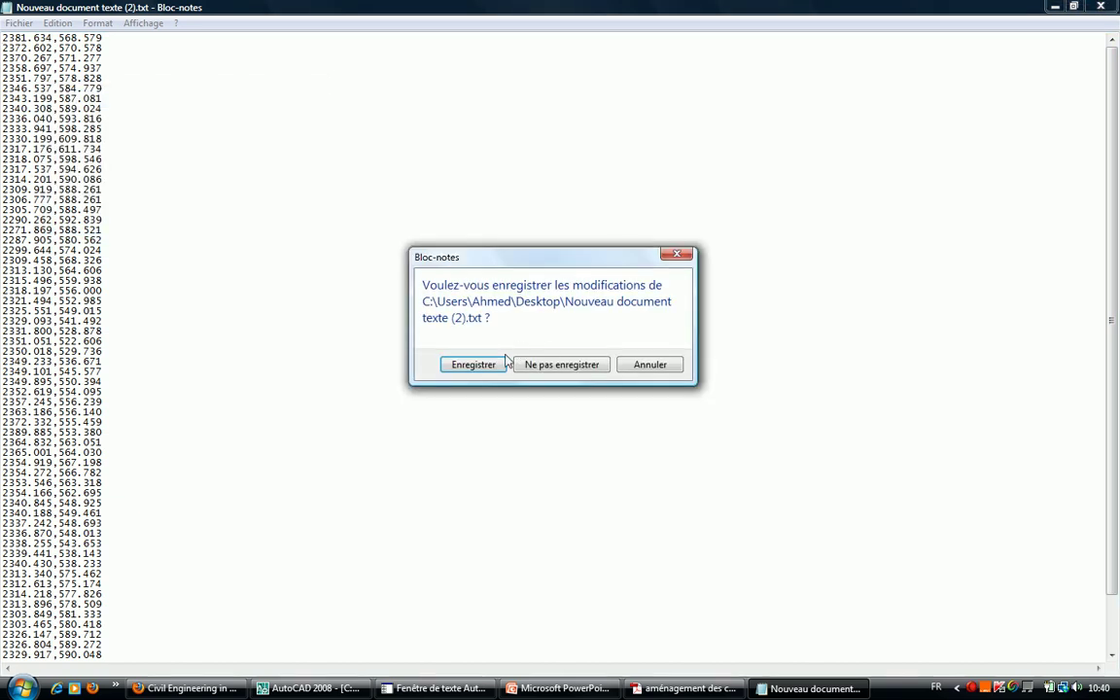
left_click(493, 365)
double_click(275, 453)
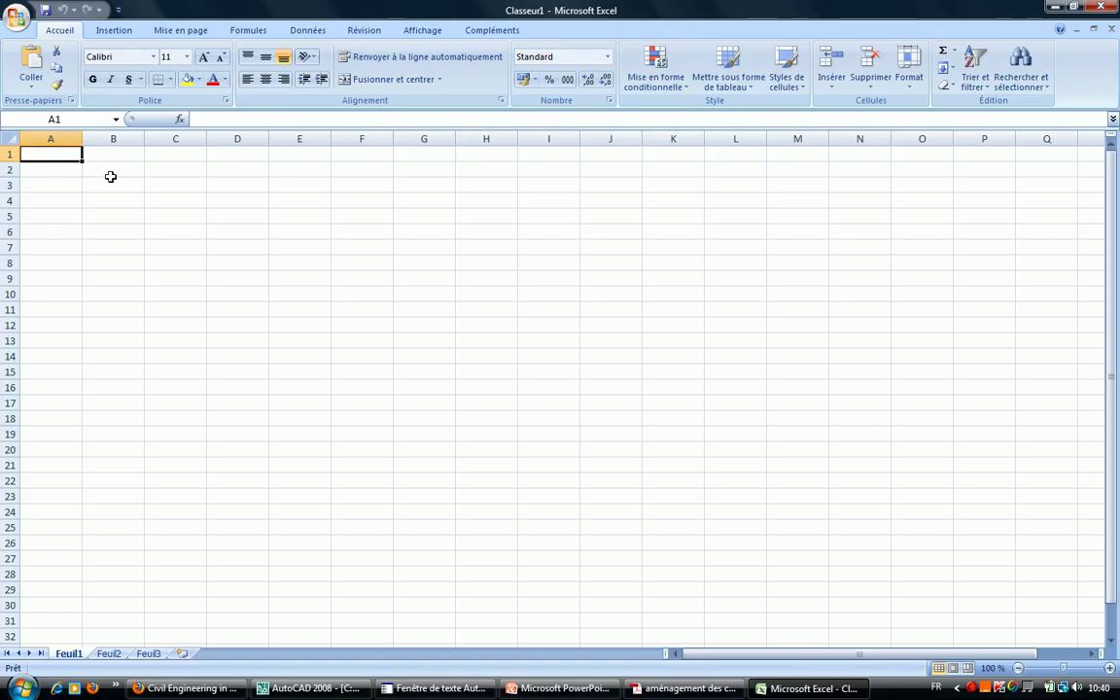
Clear the A1 entry and start opening a file with the Tous les fichiers filter.
type("point")
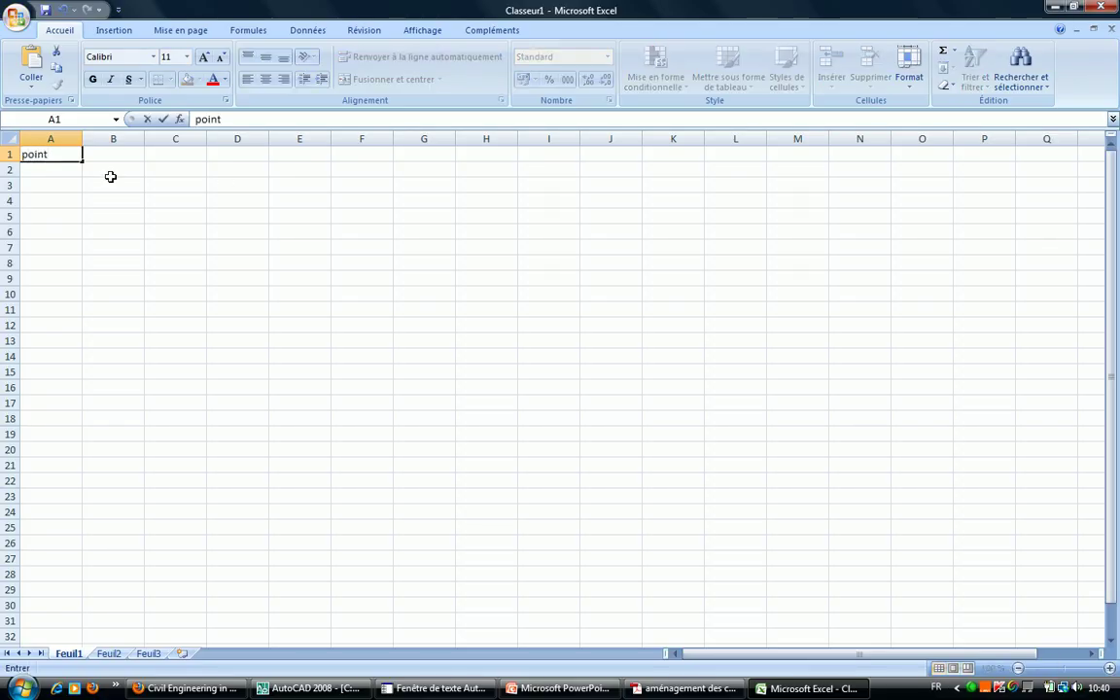
key("Escape")
left_click(18, 18)
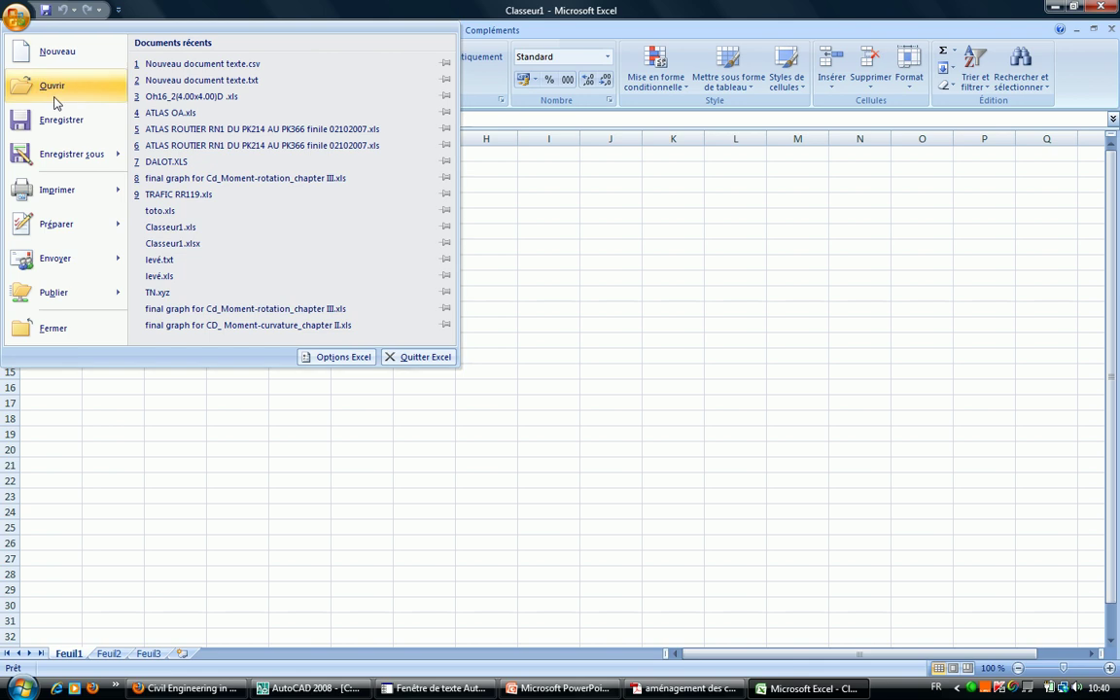
left_click(382, 256)
left_click(391, 328)
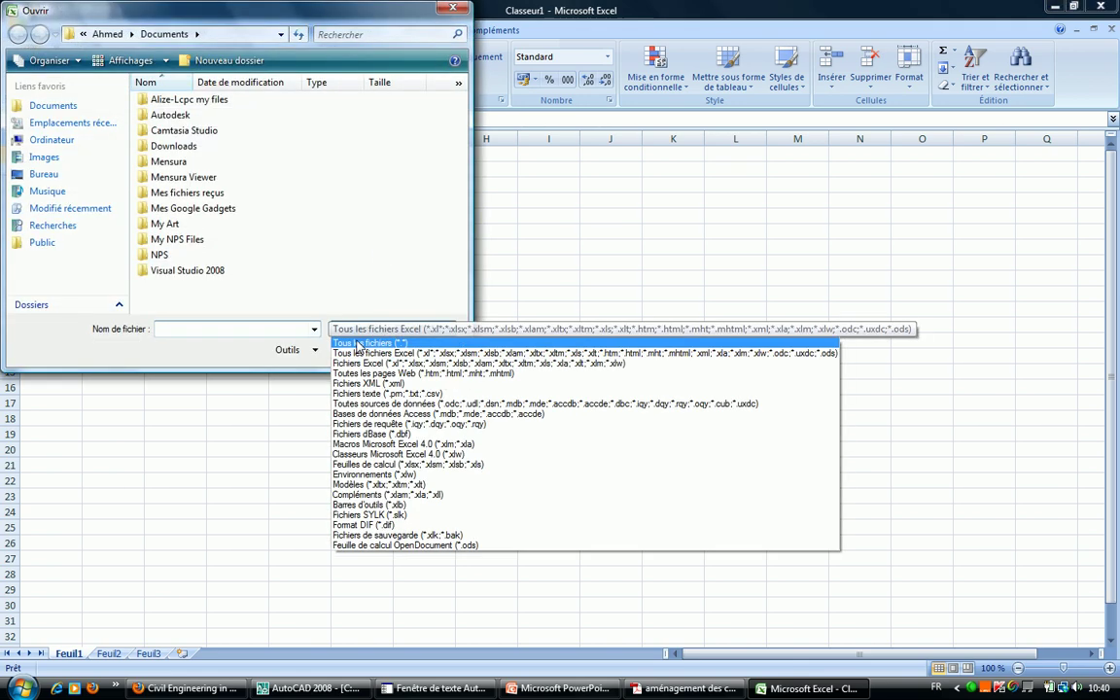
left_click(369, 343)
left_click(227, 293)
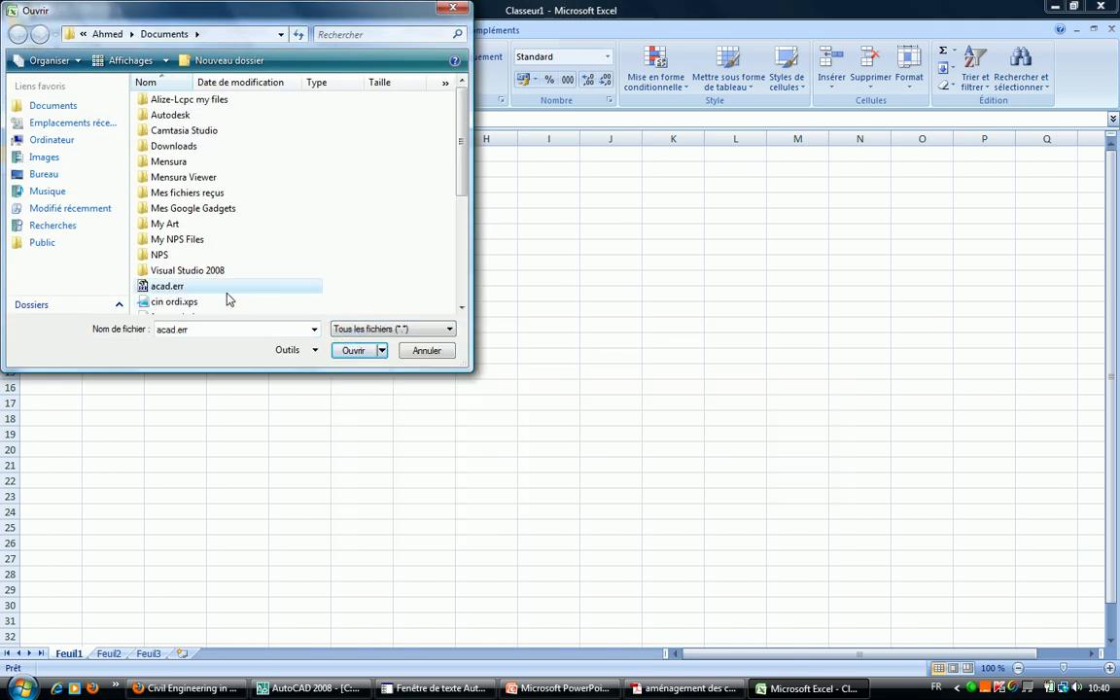
left_click_drag(461, 136, 460, 163)
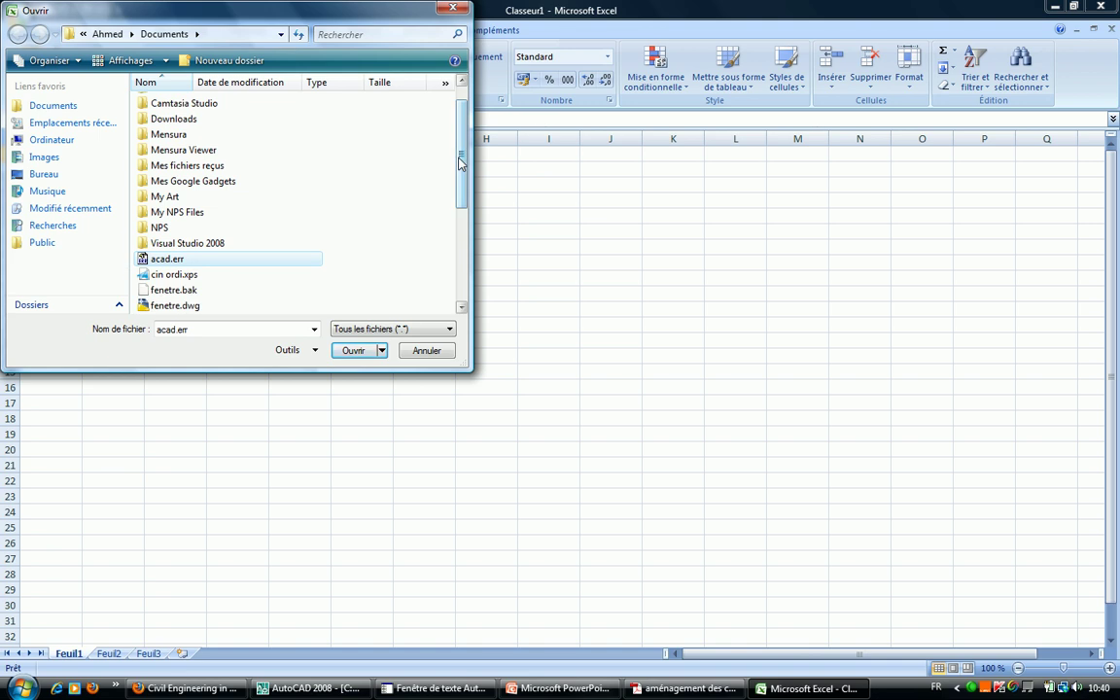
key("Up")
key("Up")
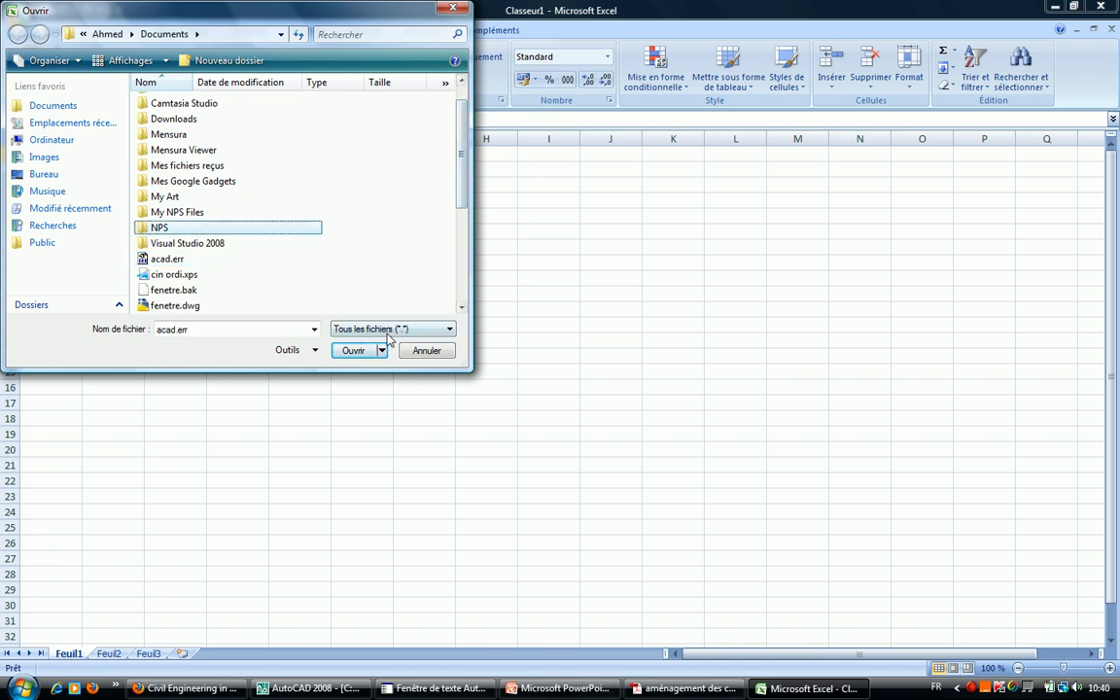
Open Nouveau document texte (2).txt from the Desktop and finish the import wizard.
left_click(43, 175)
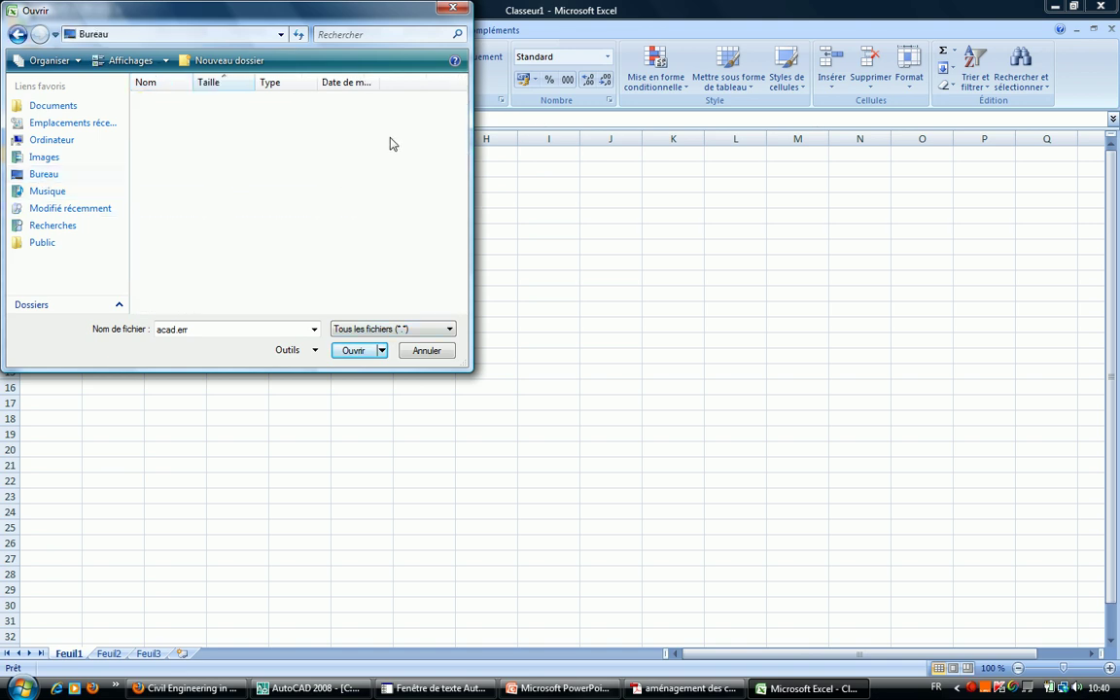
key("n")
left_click(212, 329)
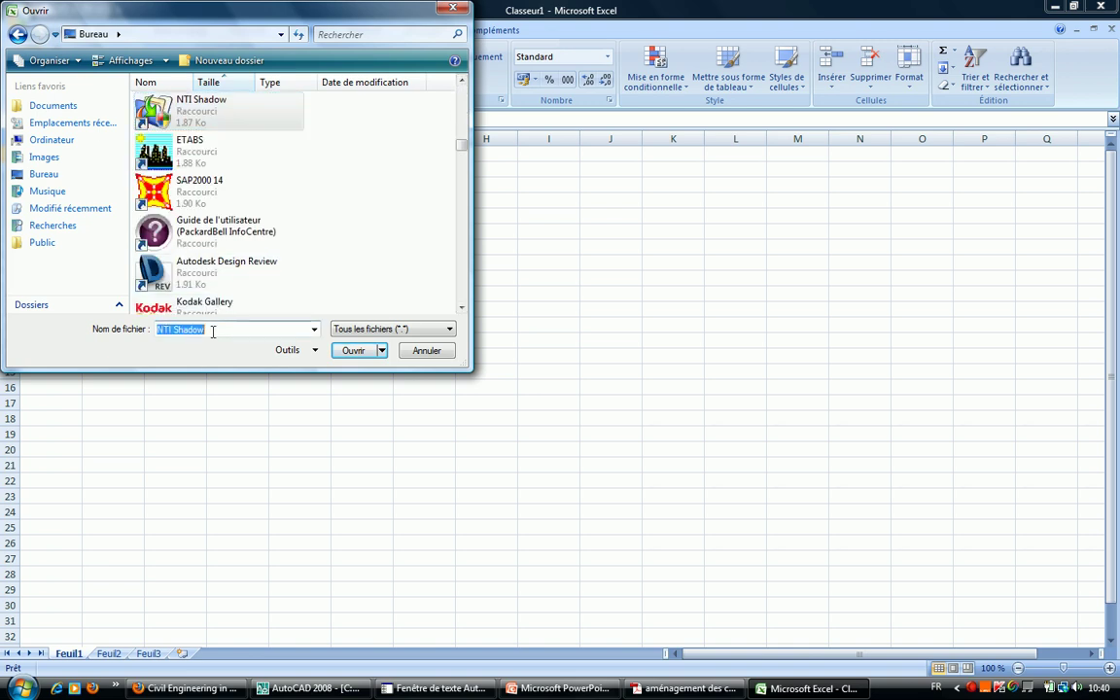
type("n")
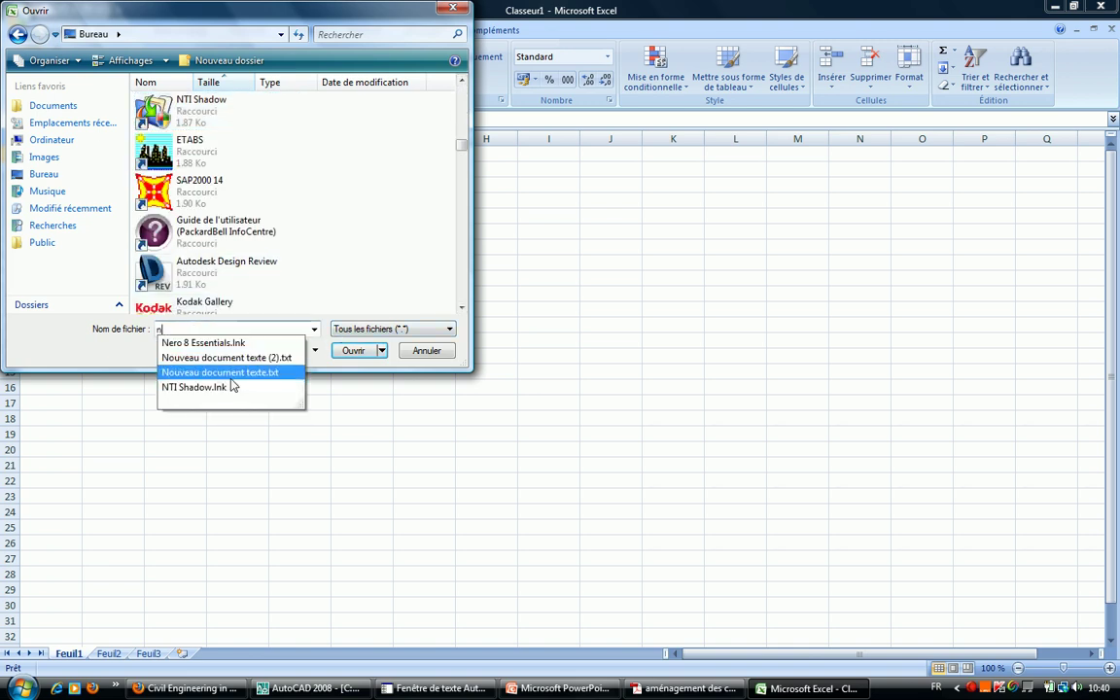
left_click(233, 357)
left_click(355, 350)
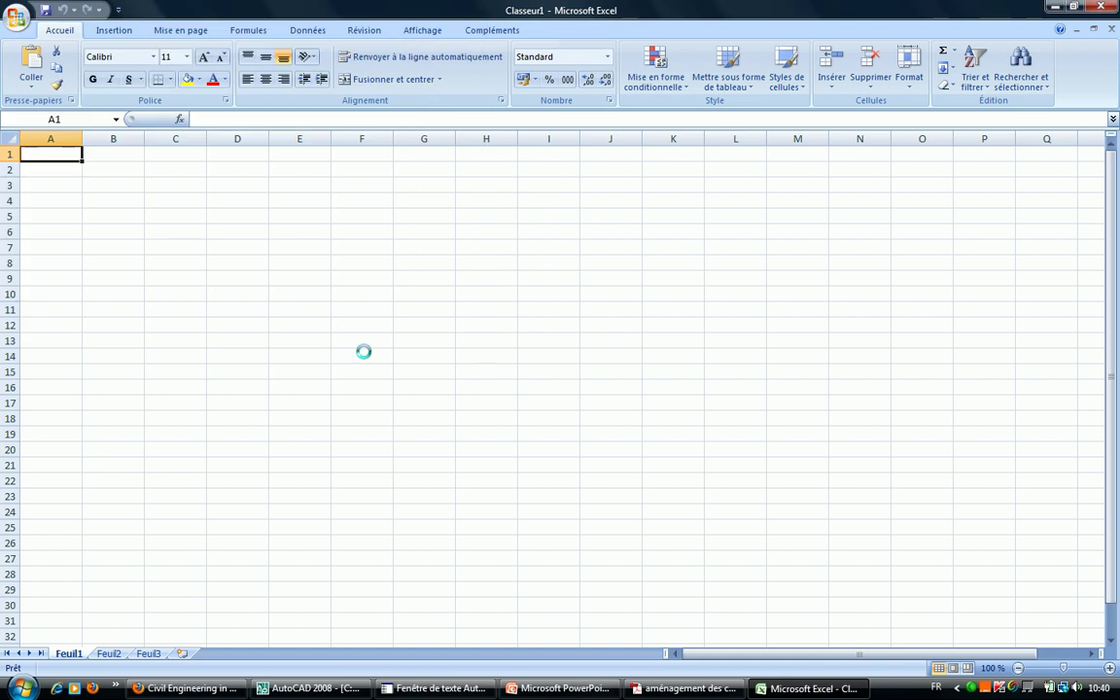
left_click(1011, 315)
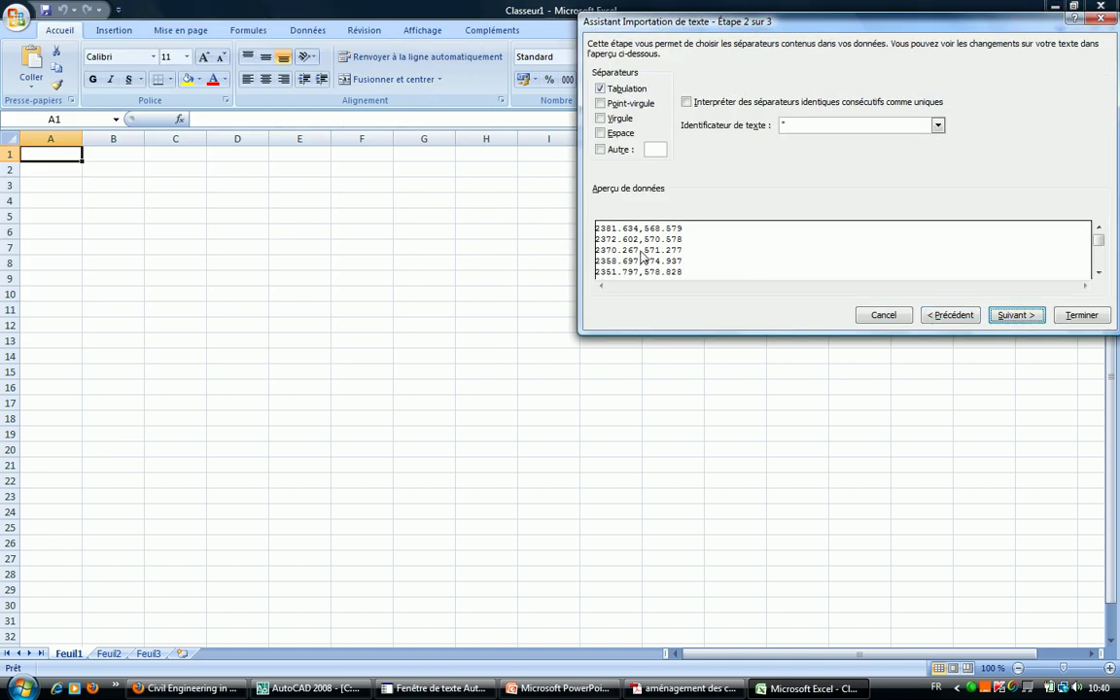
left_click(1081, 315)
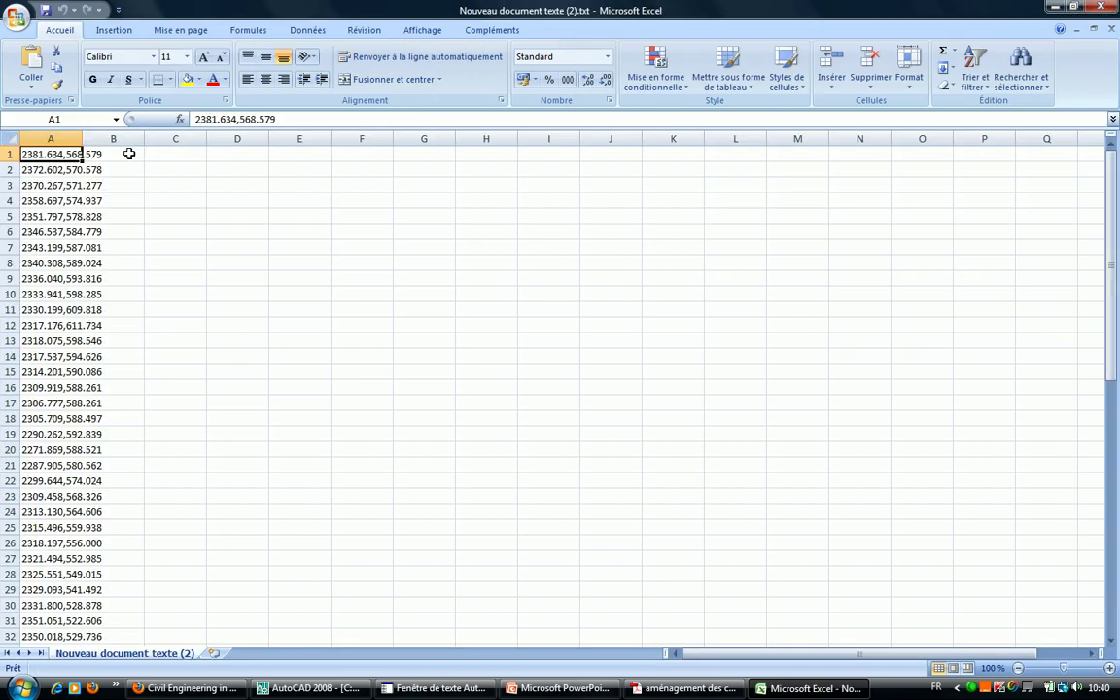
Autofit column A and insert an empty column before the coordinate data.
double_click(85, 143)
left_click(321, 231)
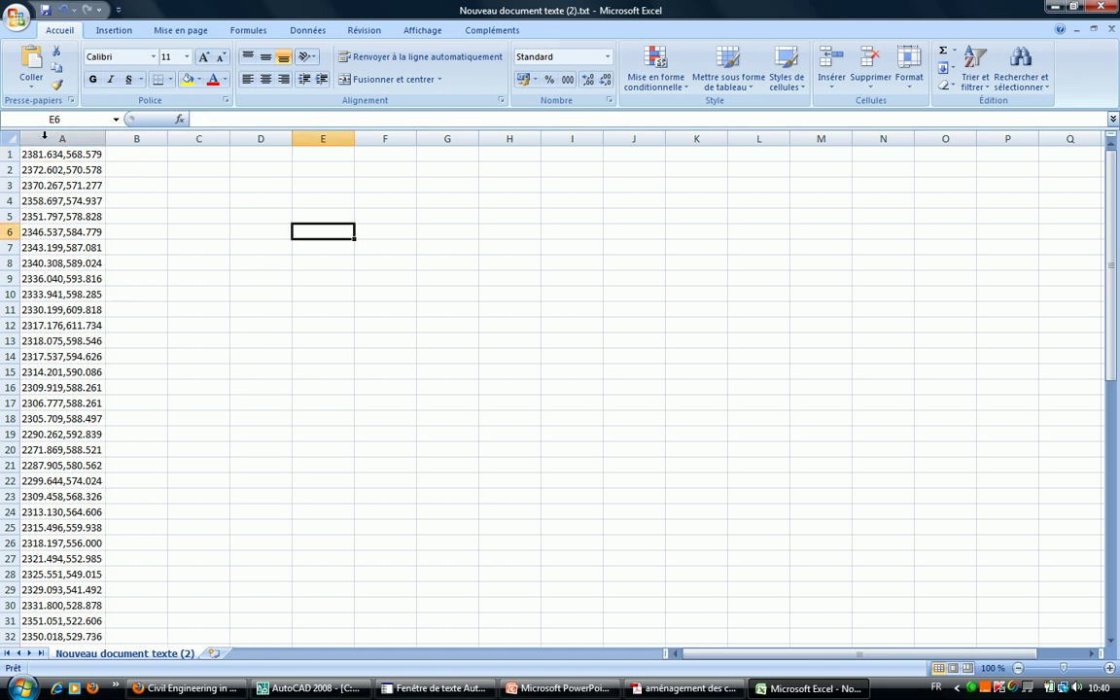
right_click(49, 139)
left_click(89, 220)
Enter 'point' in A1 and fill it down column A to the last coordinate row.
left_click(39, 153)
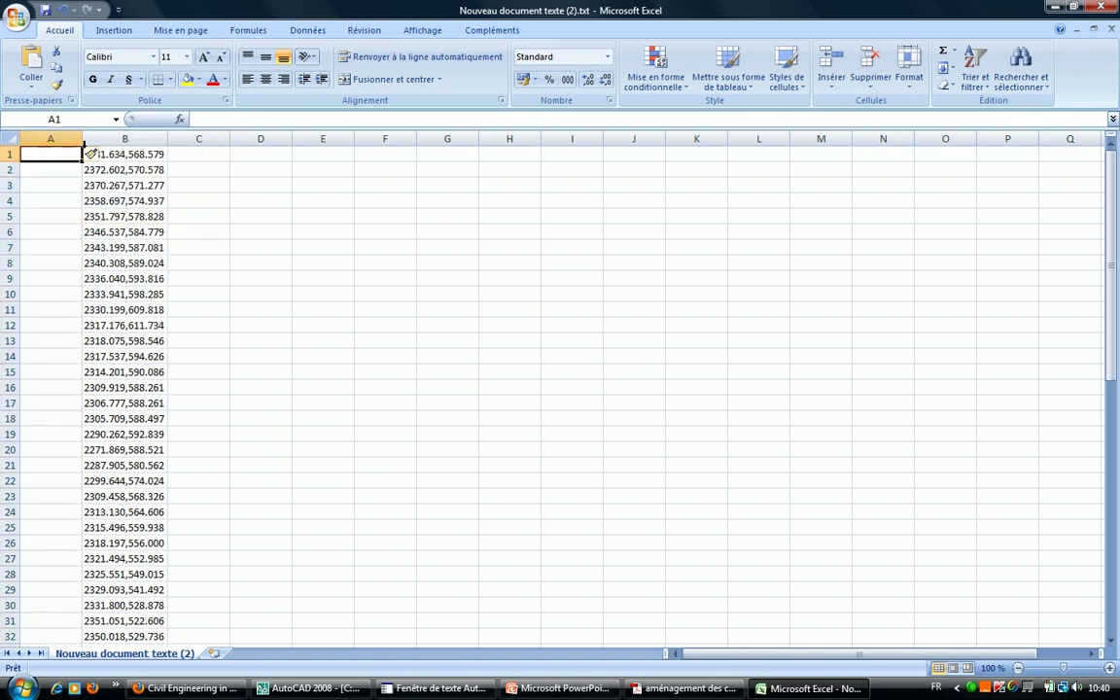
type("point")
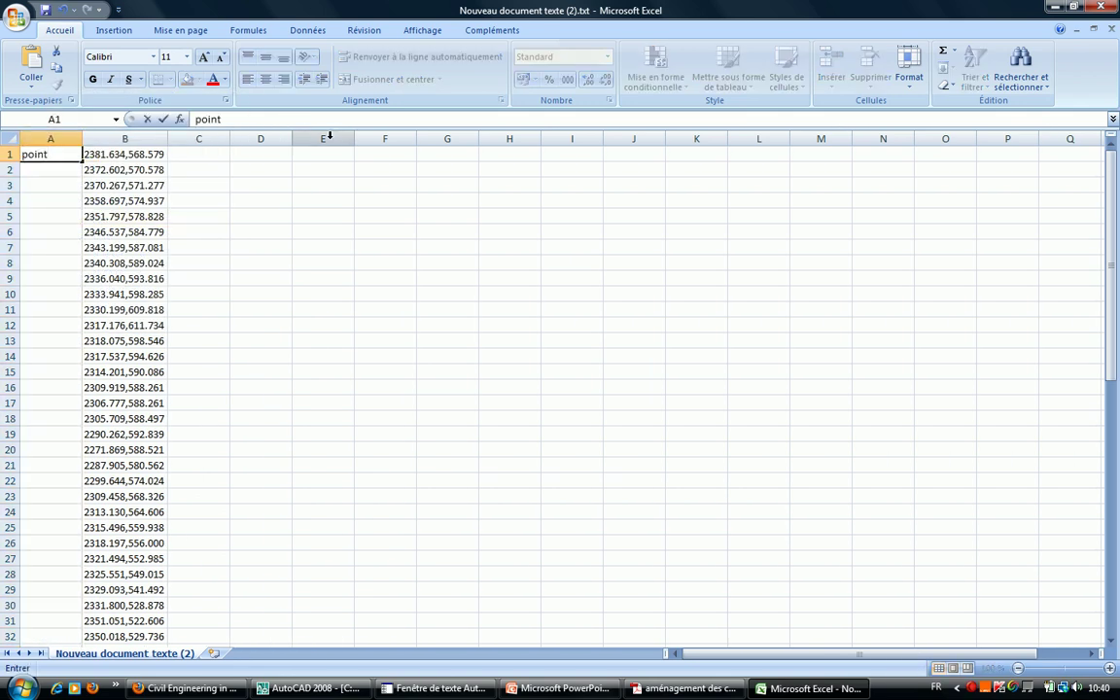
key("Return")
left_click(74, 156)
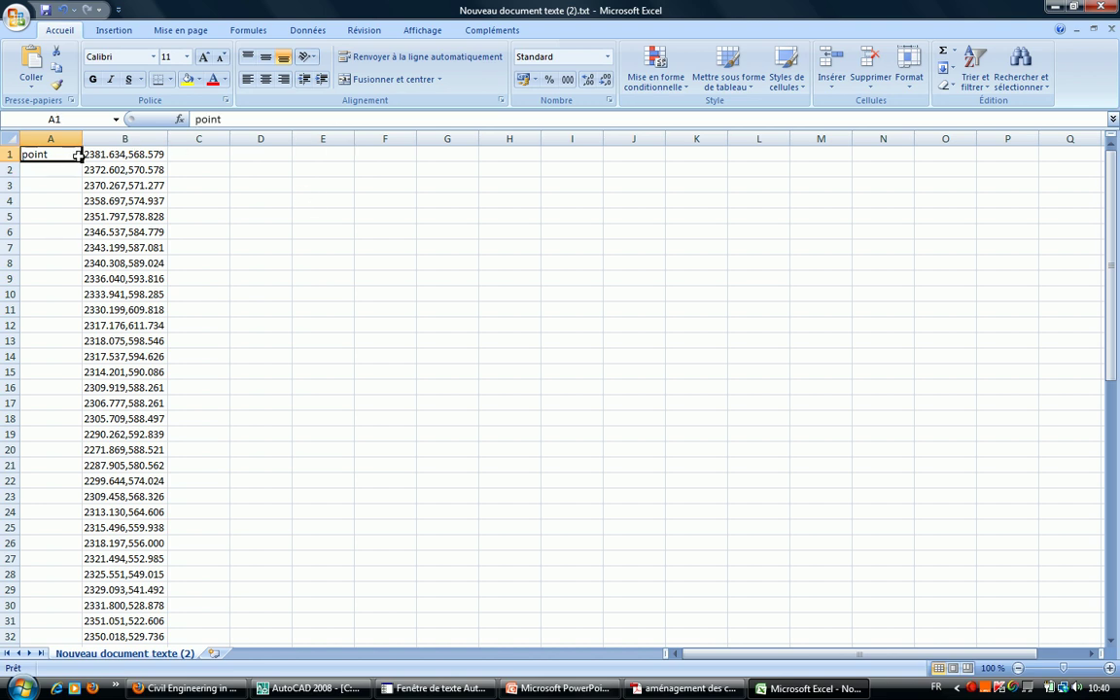
double_click(82, 161)
left_click(313, 232)
scroll(313, 228, "down", 2)
scroll(313, 228, "down", 4)
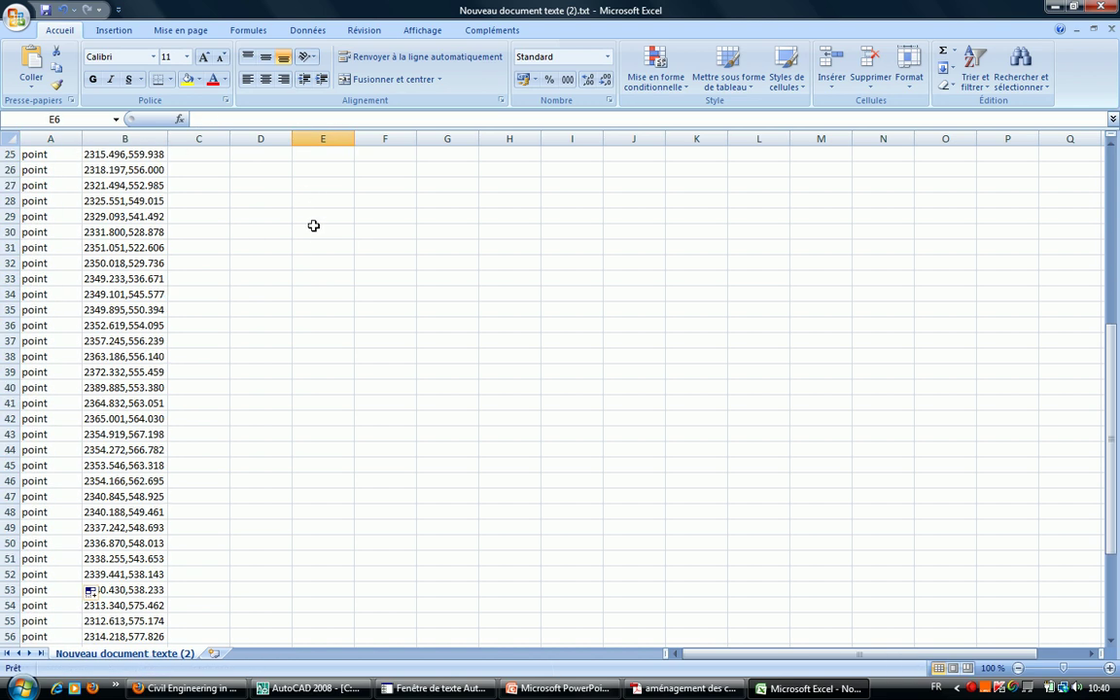
scroll(313, 228, "down", 9)
Save the sheet as tab-delimited text named points, keeping the text format.
left_click(16, 18)
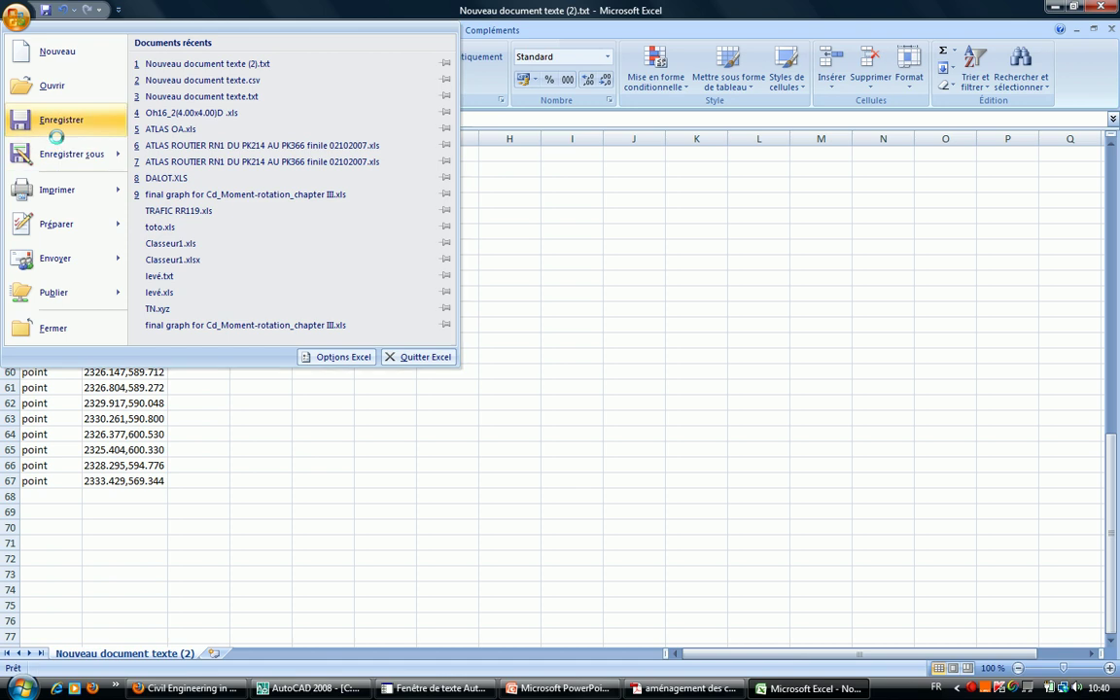
left_click(56, 120)
key("n")
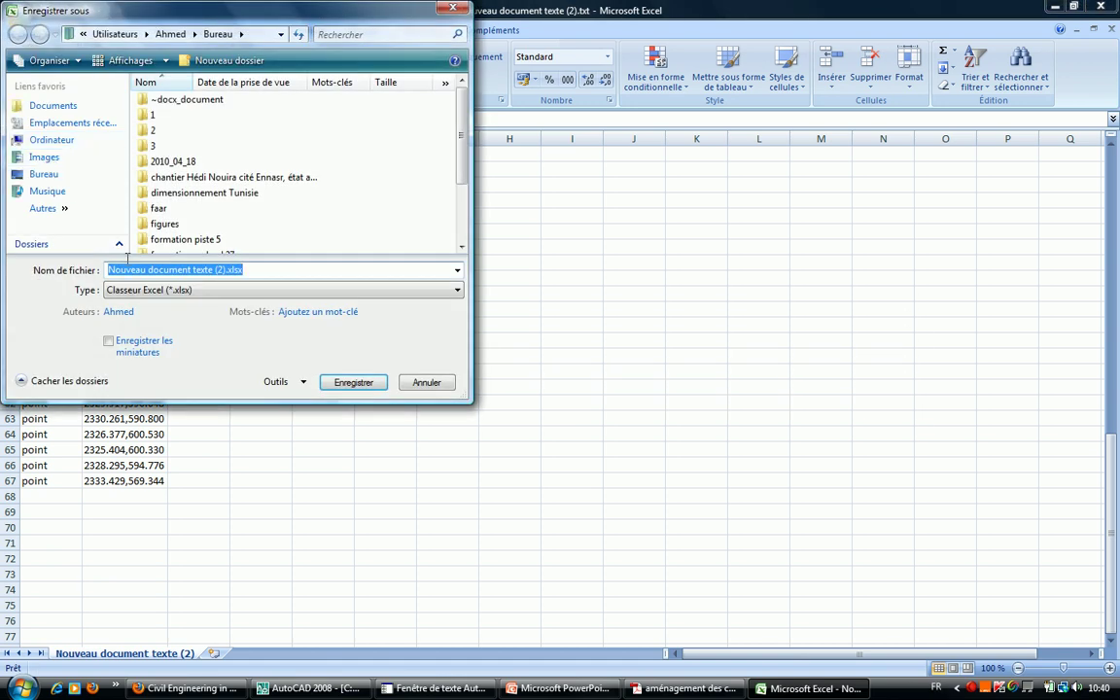
key("Escape")
left_click(15, 19)
left_click(93, 165)
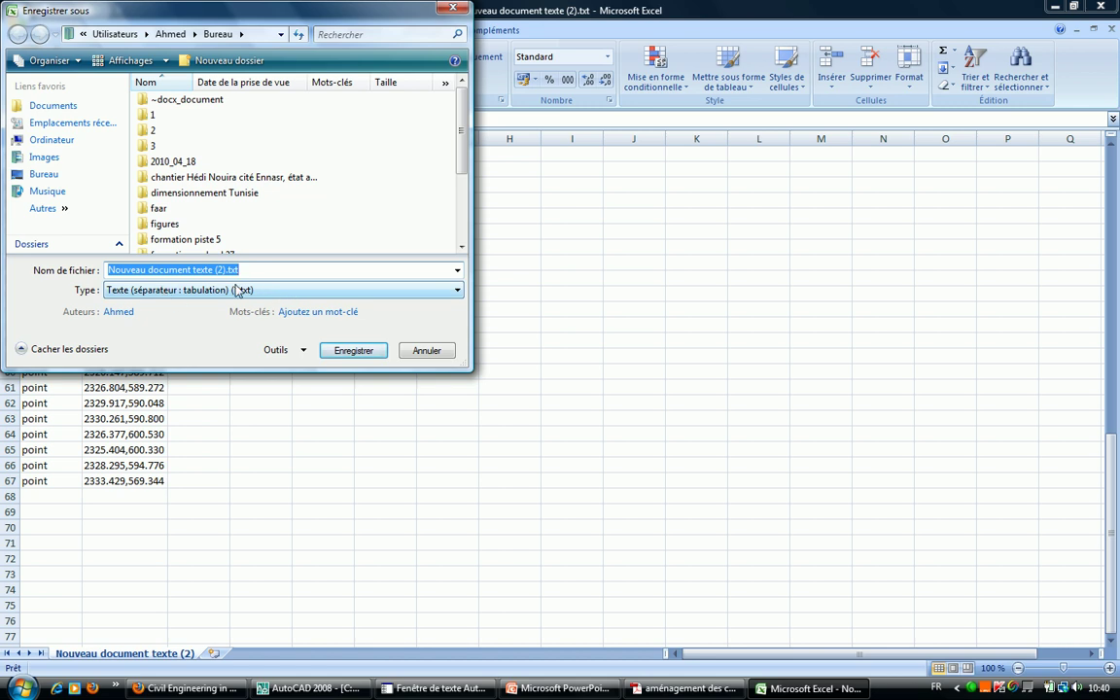
type("poi")
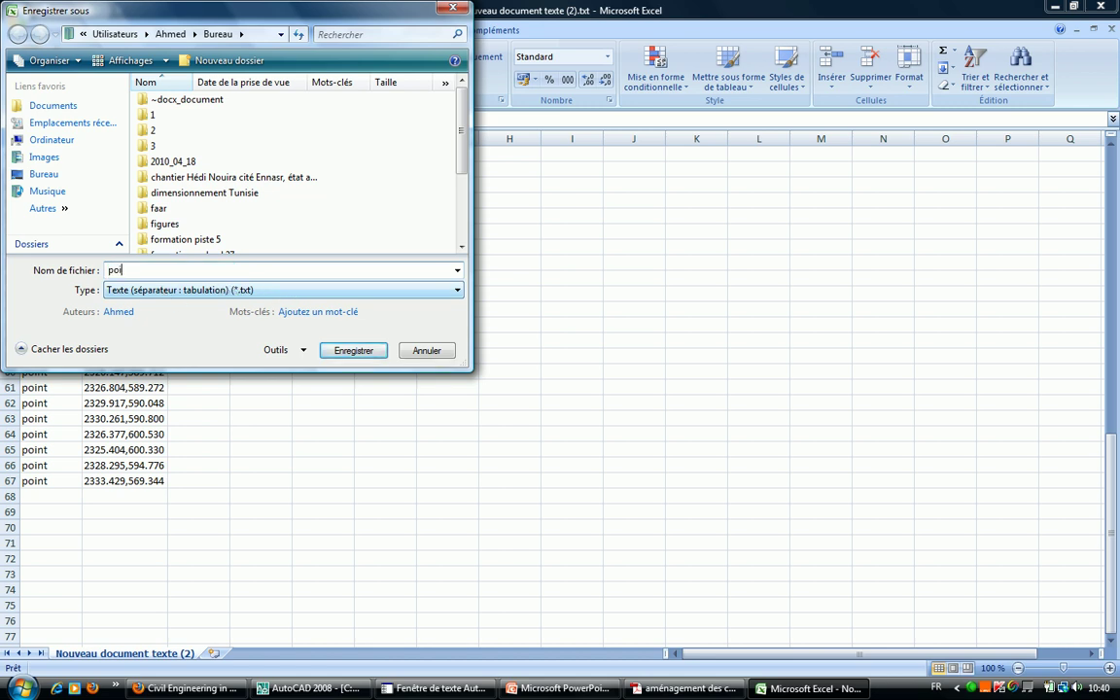
type("s.txt")
left_click(350, 352)
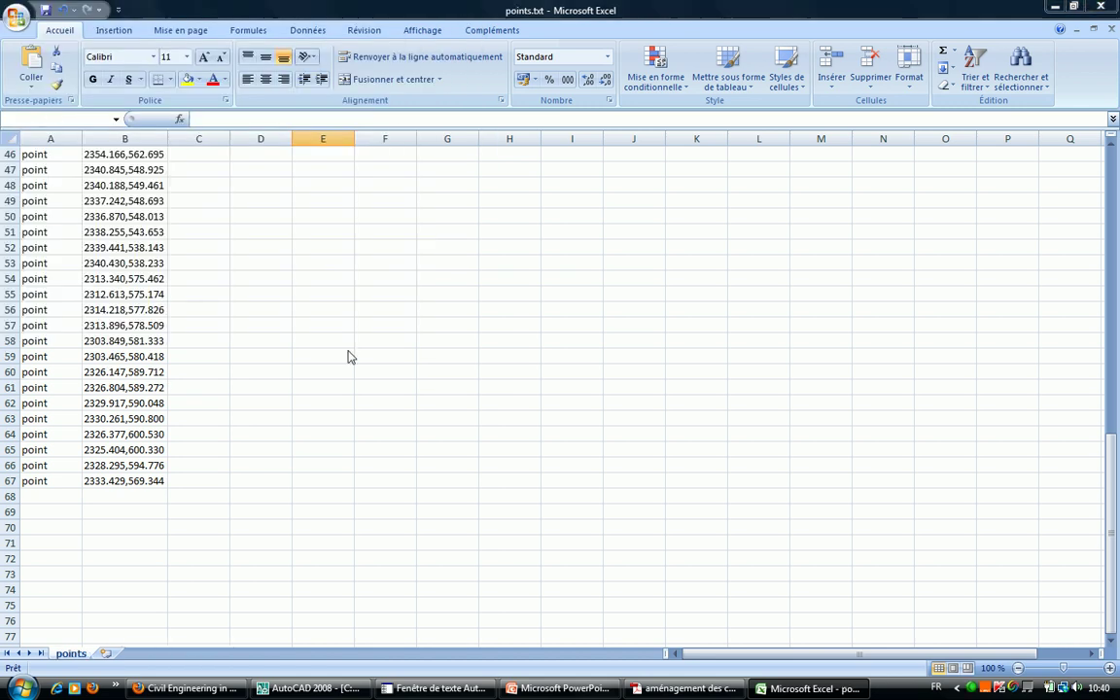
left_click(473, 398)
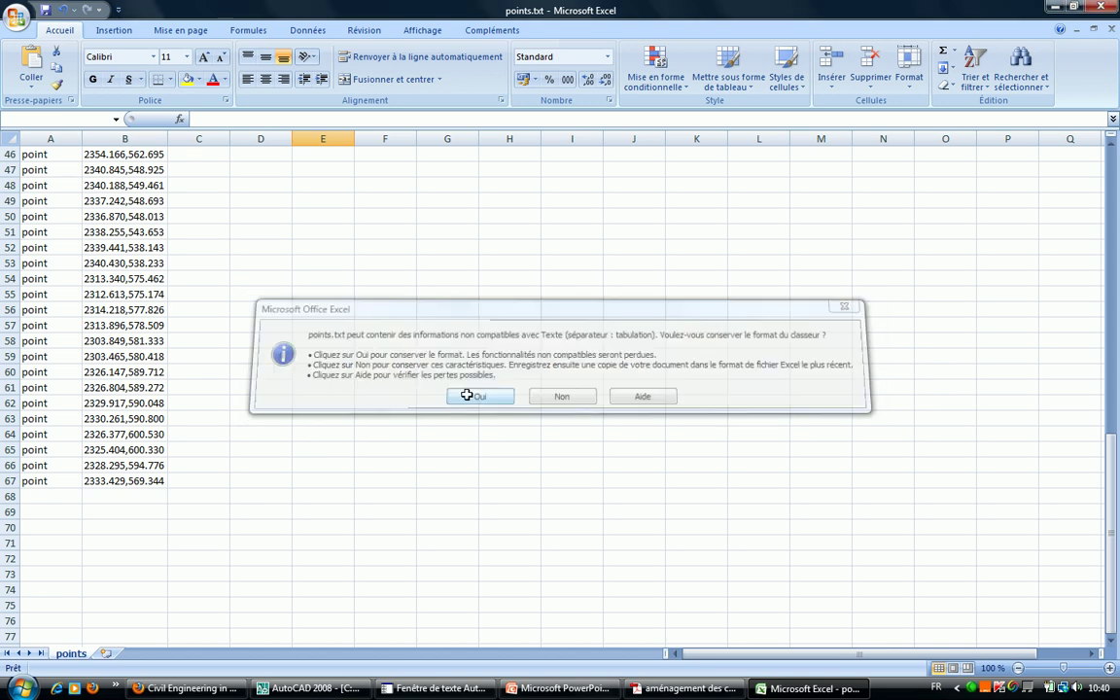
Close the points workbook, saving changes and keeping the text format.
left_click(1111, 28)
left_click(480, 382)
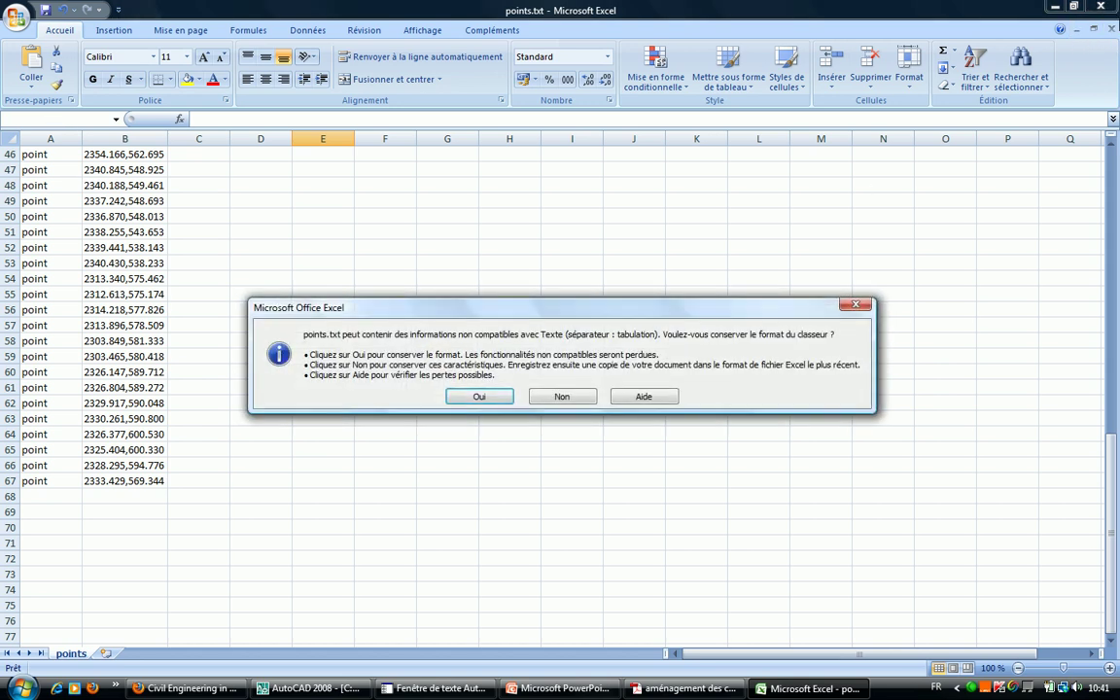
left_click(476, 396)
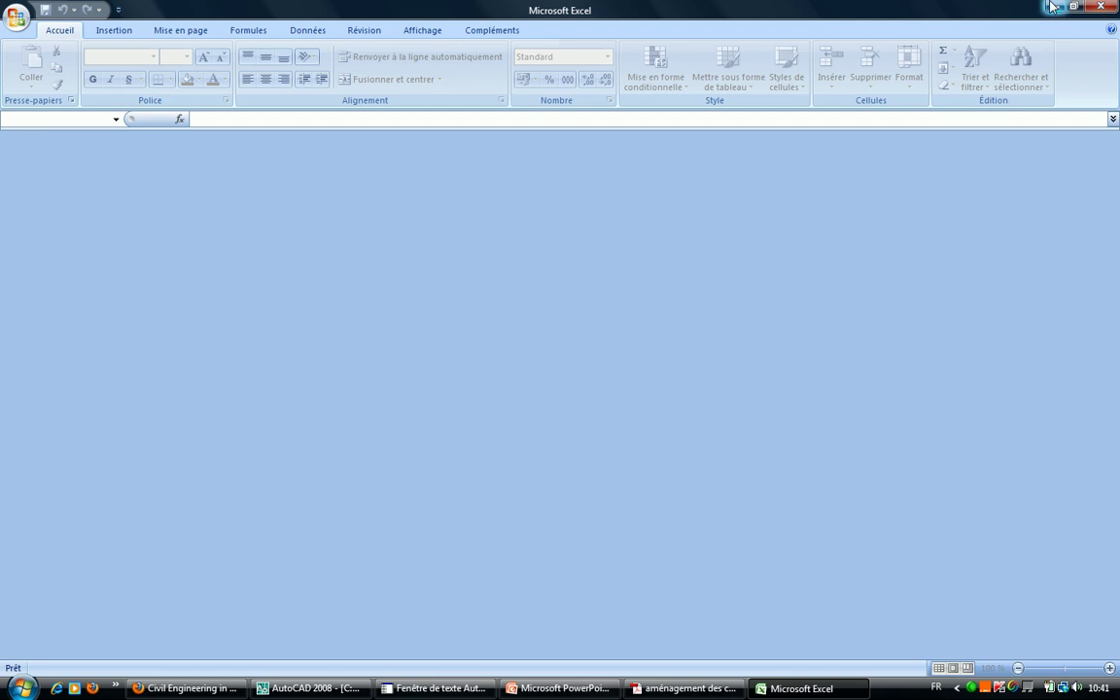
Minimize Excel and change the desktop file points.txt to points.scr.
left_click(948, 8)
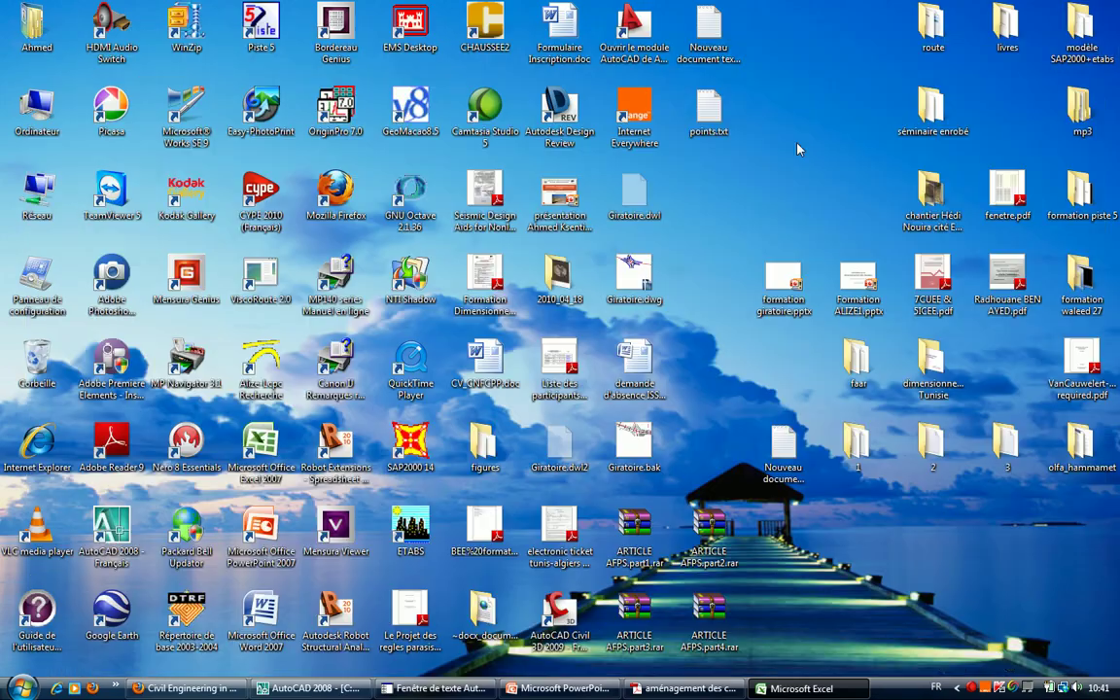
left_click(708, 115)
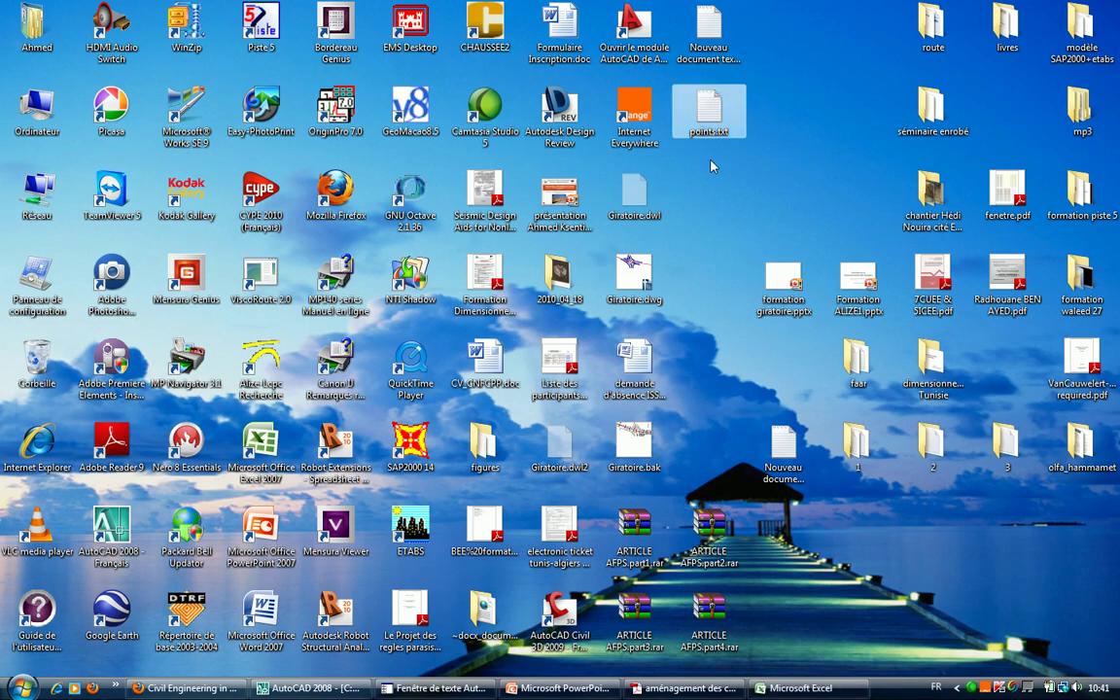
key("F2")
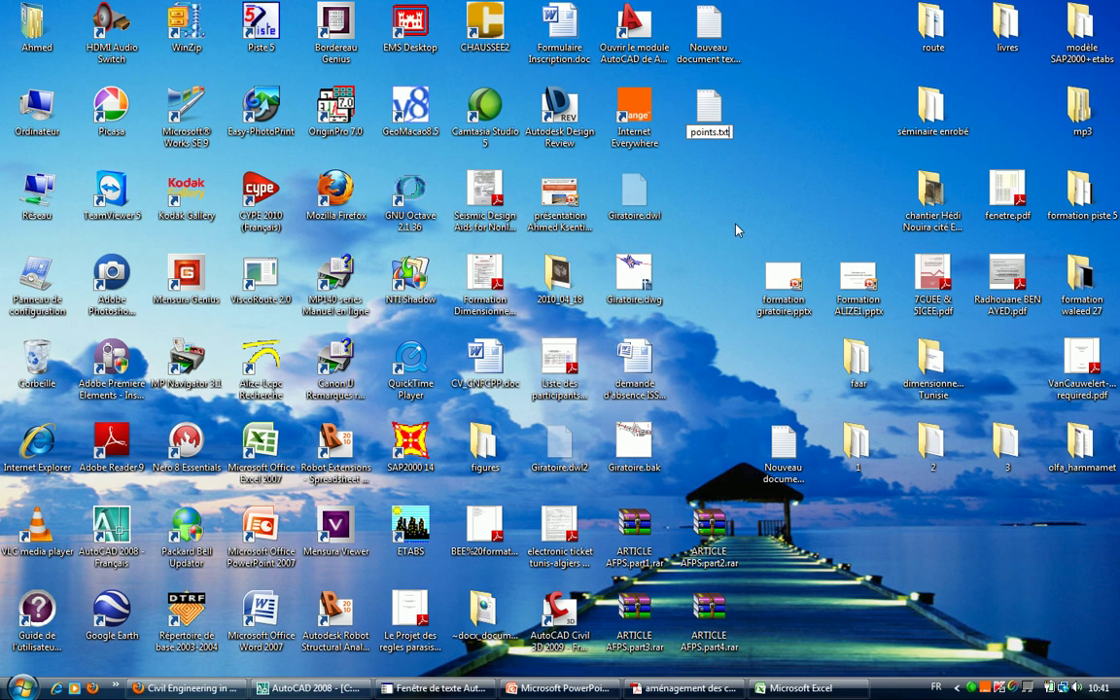
key("BackSpace")
key("BackSpace")
key("BackSpace")
type("scr")
key("Return")
key("Return")
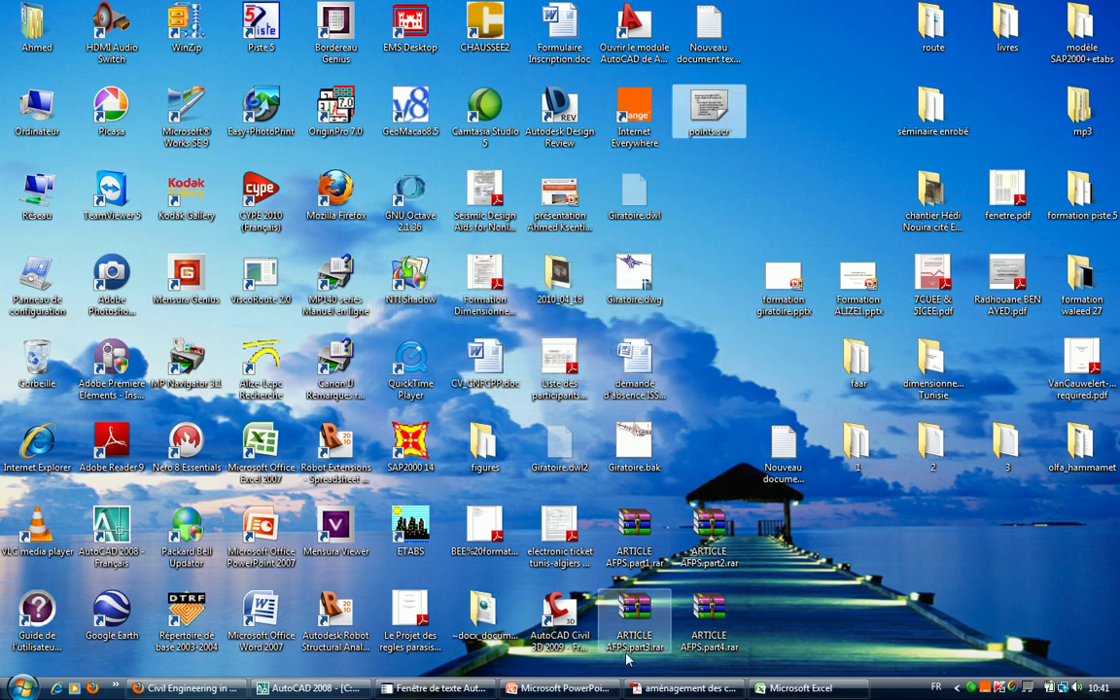
Bring back Giratoire.dwg in AutoCAD and run the points.scr script.
left_click(309, 688)
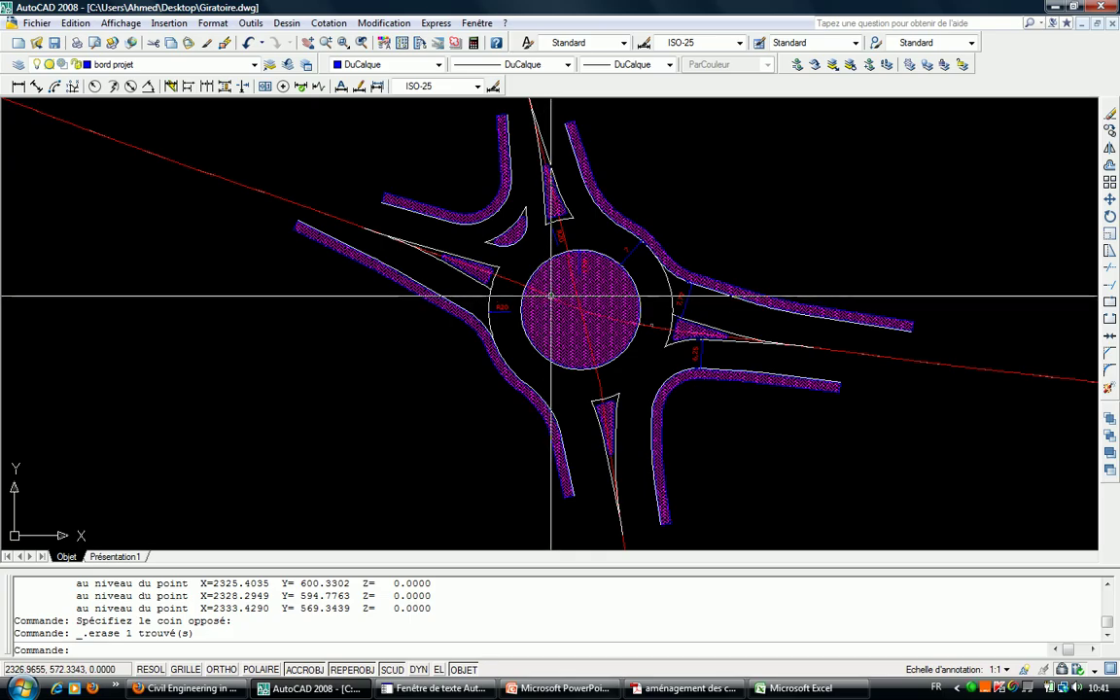
key("ctrl+z")
key("ctrl+z")
key("ctrl+z")
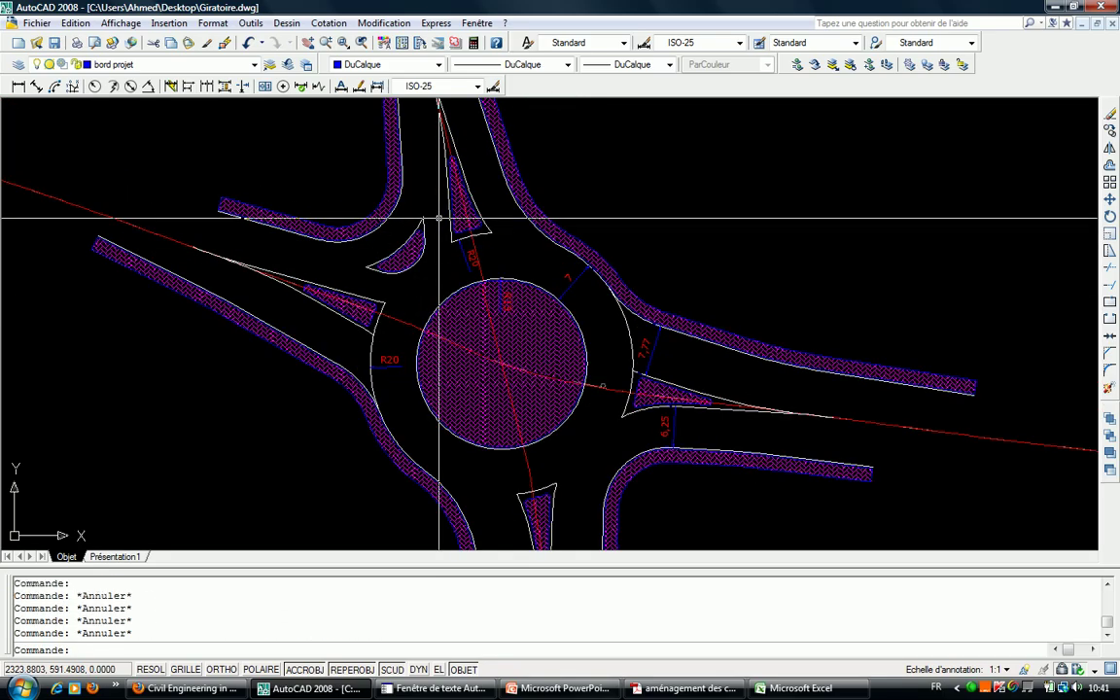
type("script")
key("Return")
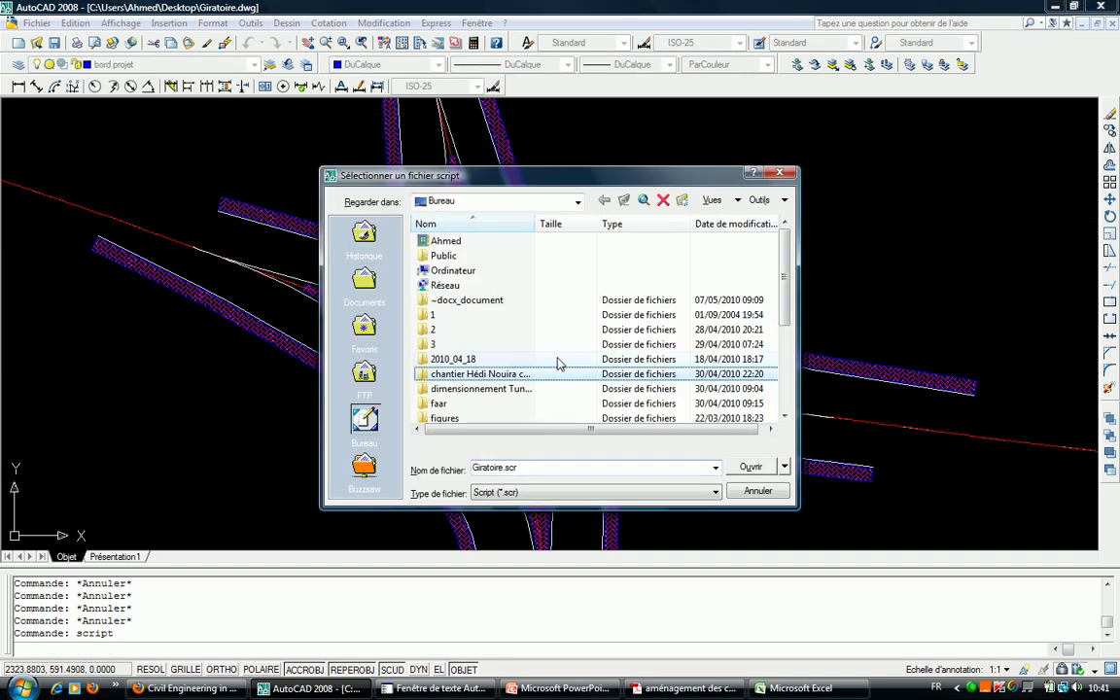
scroll(447, 389, "down", 4)
double_click(449, 404)
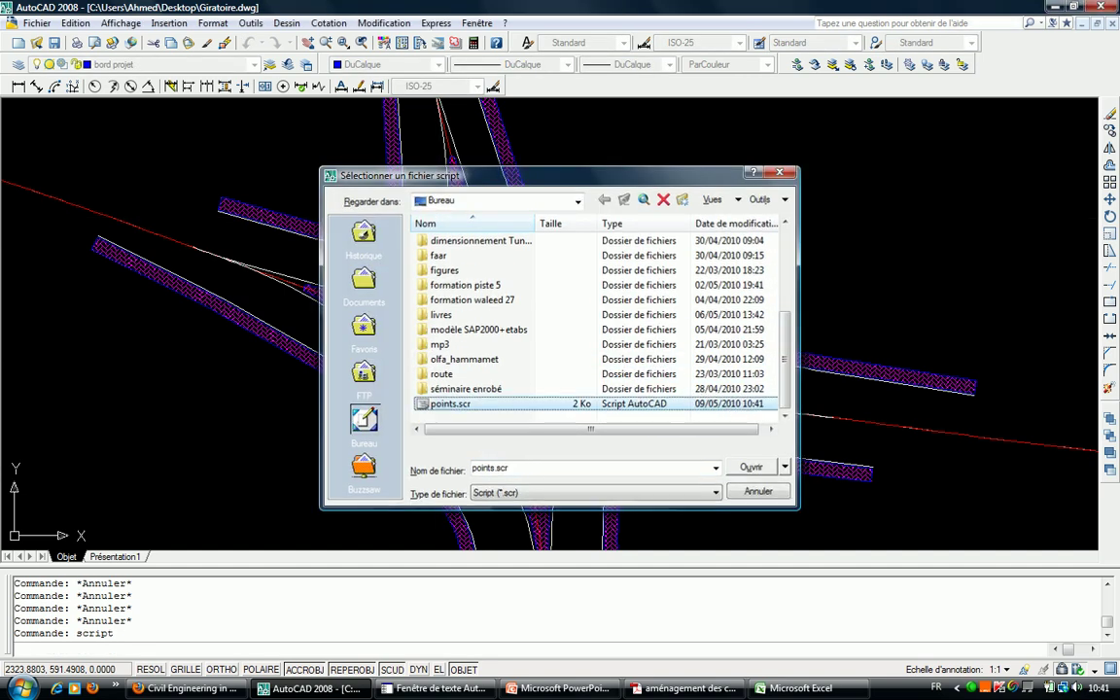
Zoom and pan over the roundabout to check the plotted points, then undo them.
scroll(317, 252, "up", 5)
scroll(270, 254, "up", 3)
scroll(271, 254, "up", 2)
scroll(300, 255, "down", 8)
middle_click_drag(299, 255, 435, 272)
scroll(434, 272, "up", 5)
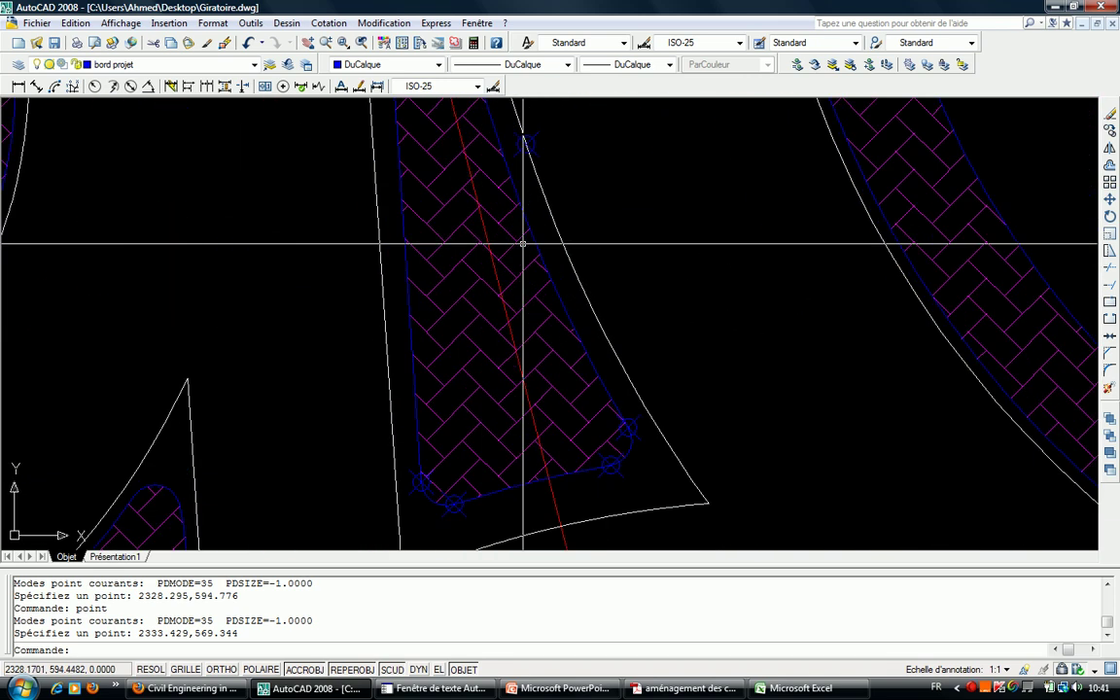
middle_click_drag(529, 172, 456, 333)
scroll(456, 332, "down", 3)
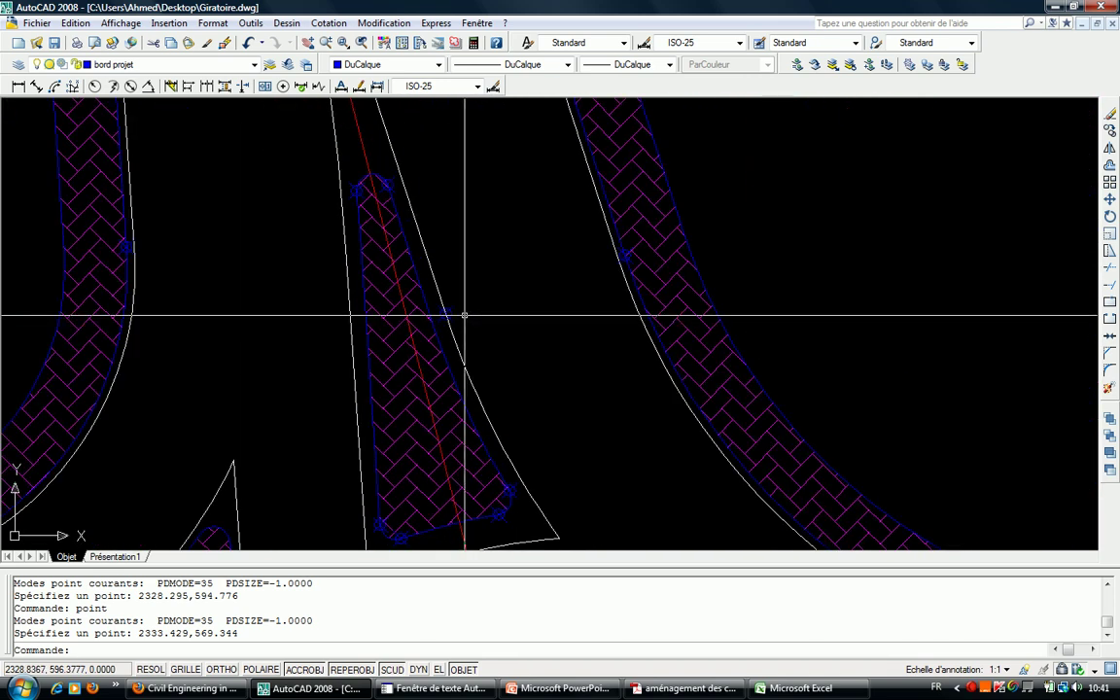
scroll(457, 324, "down", 3)
scroll(456, 322, "up", 1)
key("ctrl+z")
key("ctrl+z")
key("ctrl+z")
key("ctrl+z")
Turn off the hatch layers from the layer dropdown, accepting the current-layer warning.
key("Escape")
key("Escape")
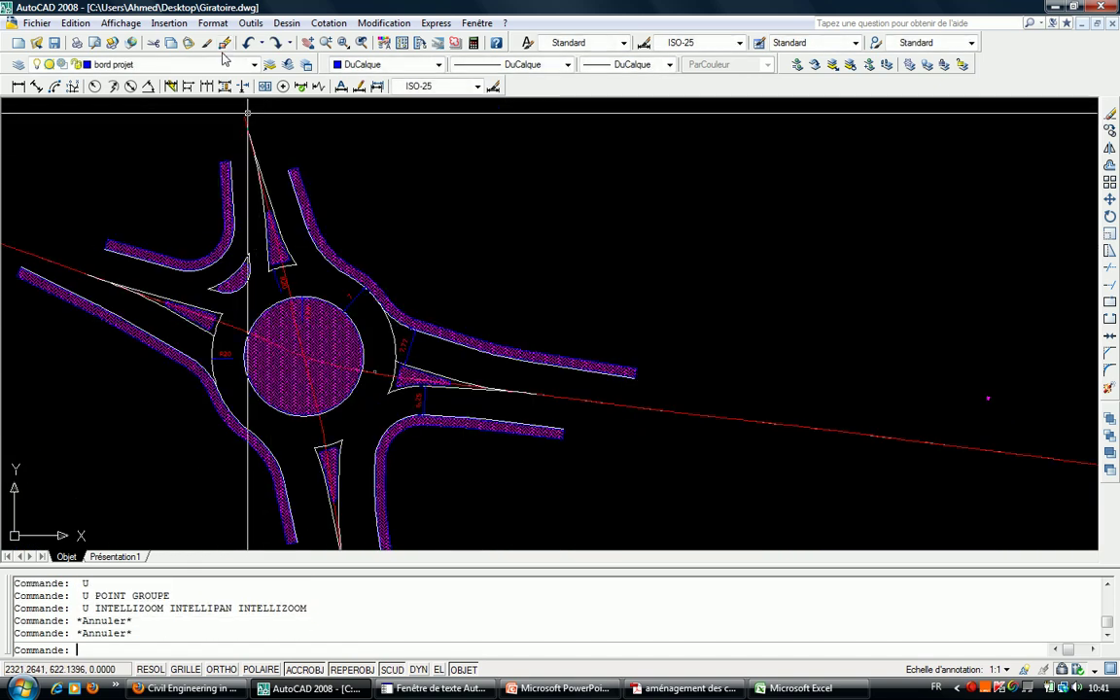
left_click(254, 65)
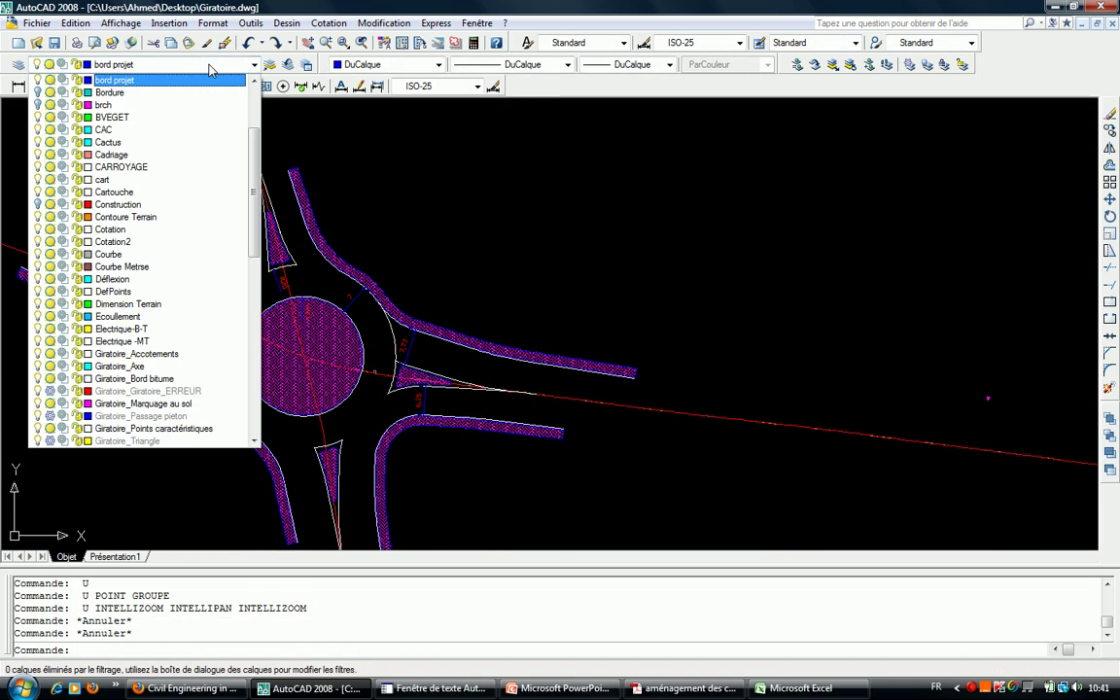
left_click(36, 80)
left_click(37, 94)
left_click(413, 227)
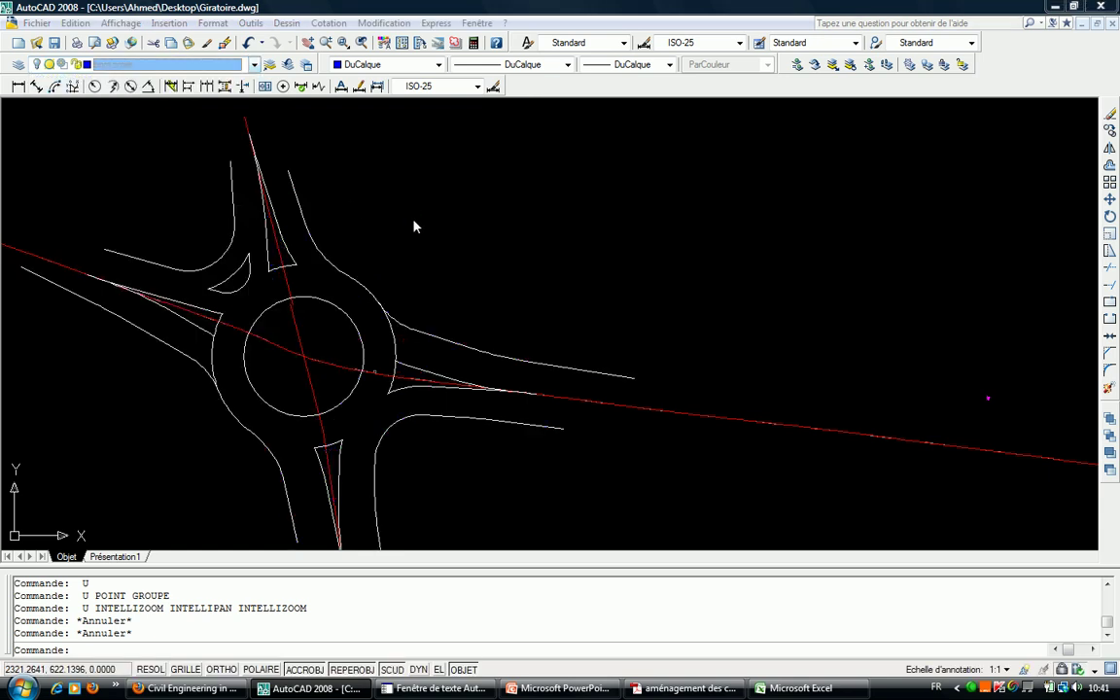
left_click(627, 380)
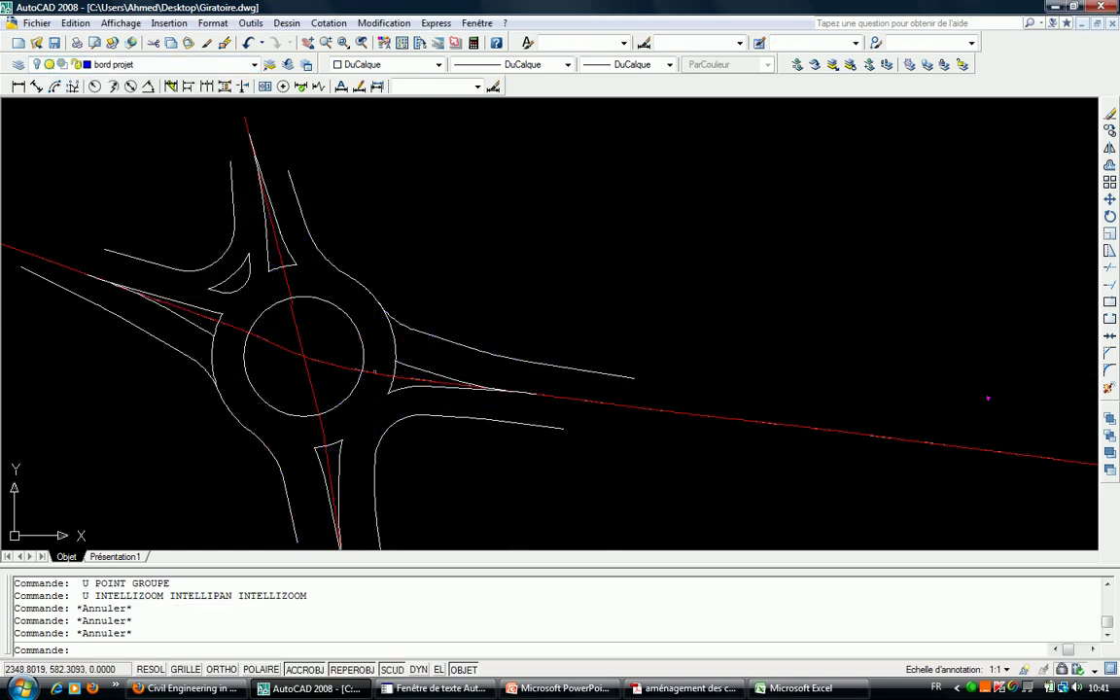
Hide the layer holding the roundabout's outline arc, dismissing the layer-off warning.
left_click(374, 296)
left_click(130, 66)
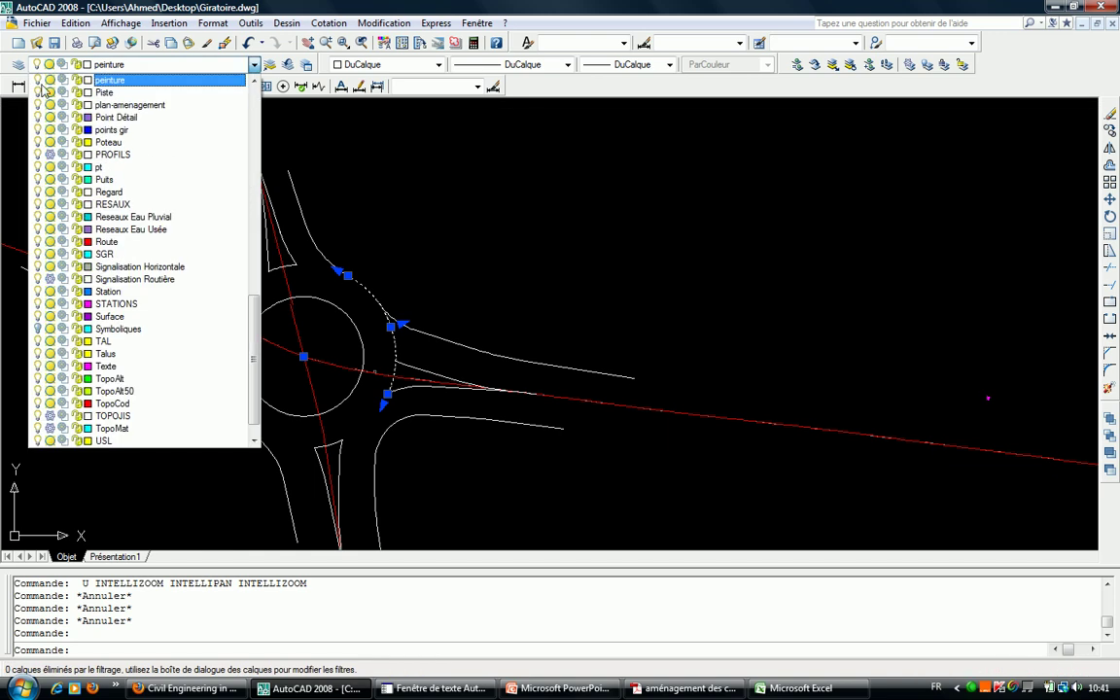
left_click(37, 129)
left_click(457, 200)
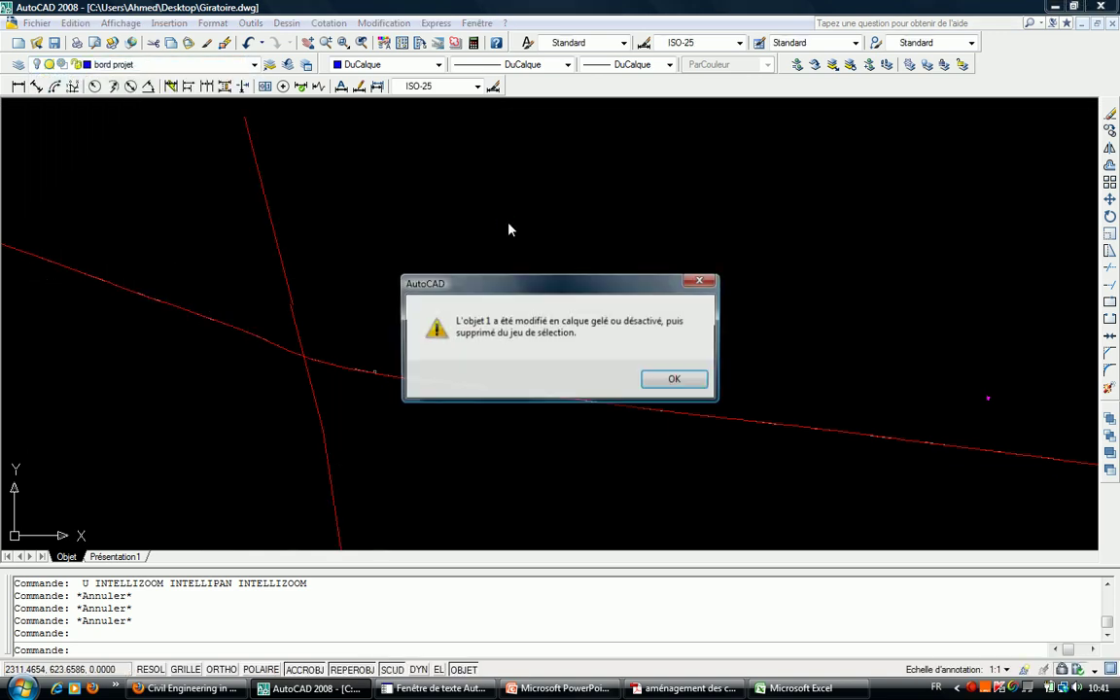
left_click(675, 379)
key("Escape")
key("Escape")
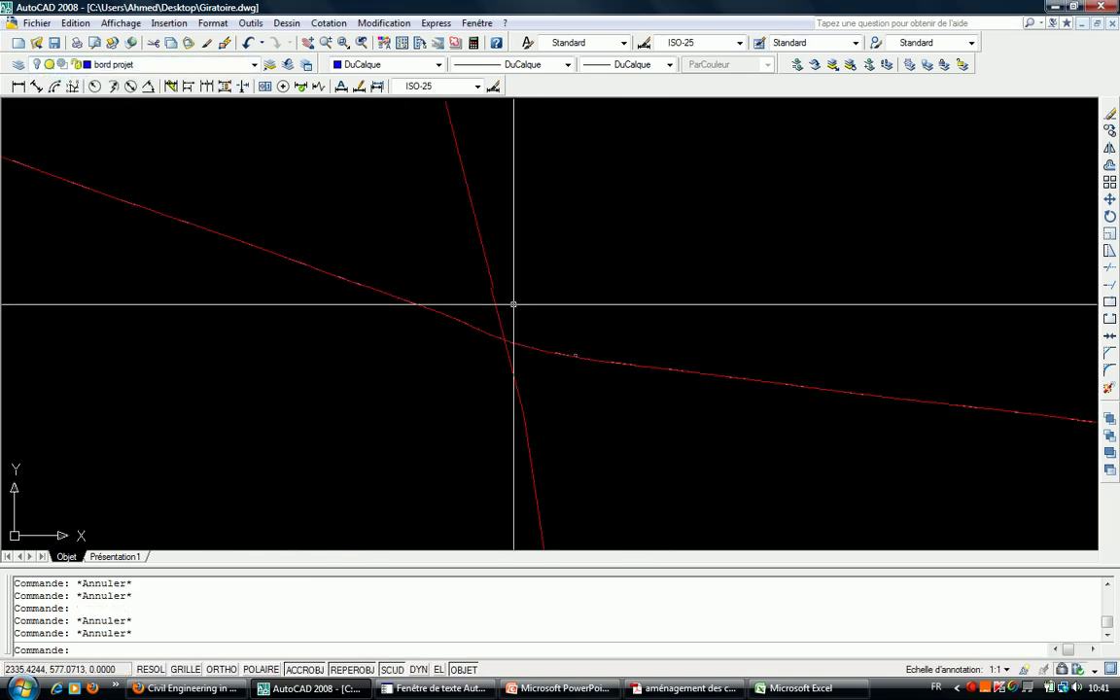
left_click(530, 651)
type("script")
Run the SCRIPT command again with points.scr to place the points.
key("Return")
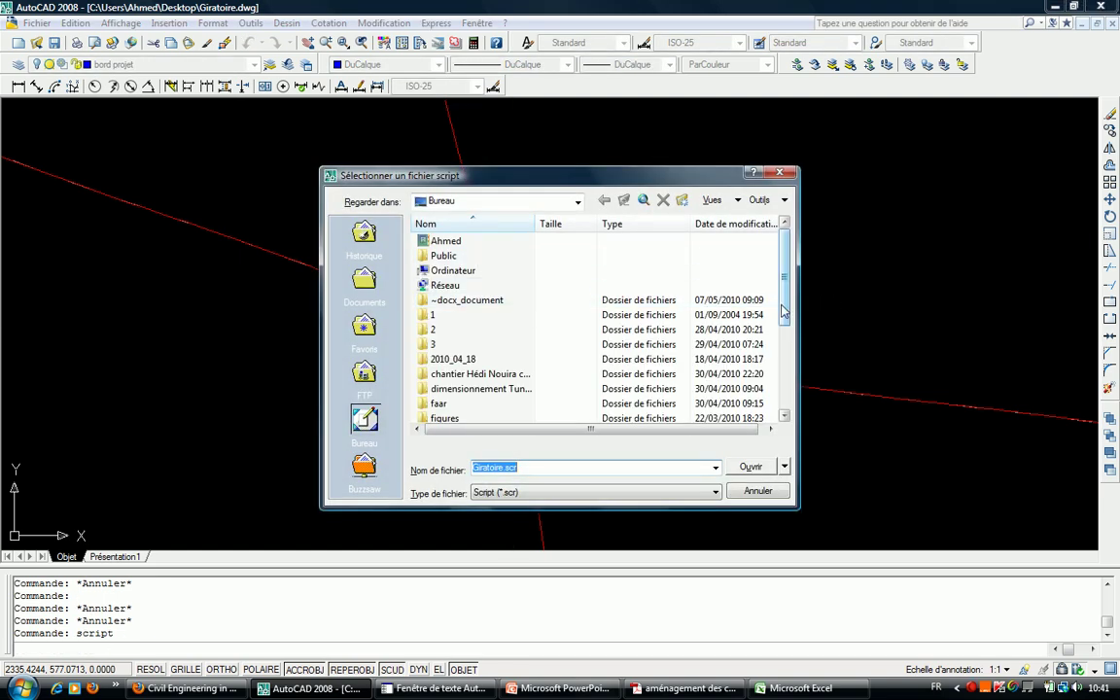
scroll(783, 309, "down", 4)
double_click(674, 406)
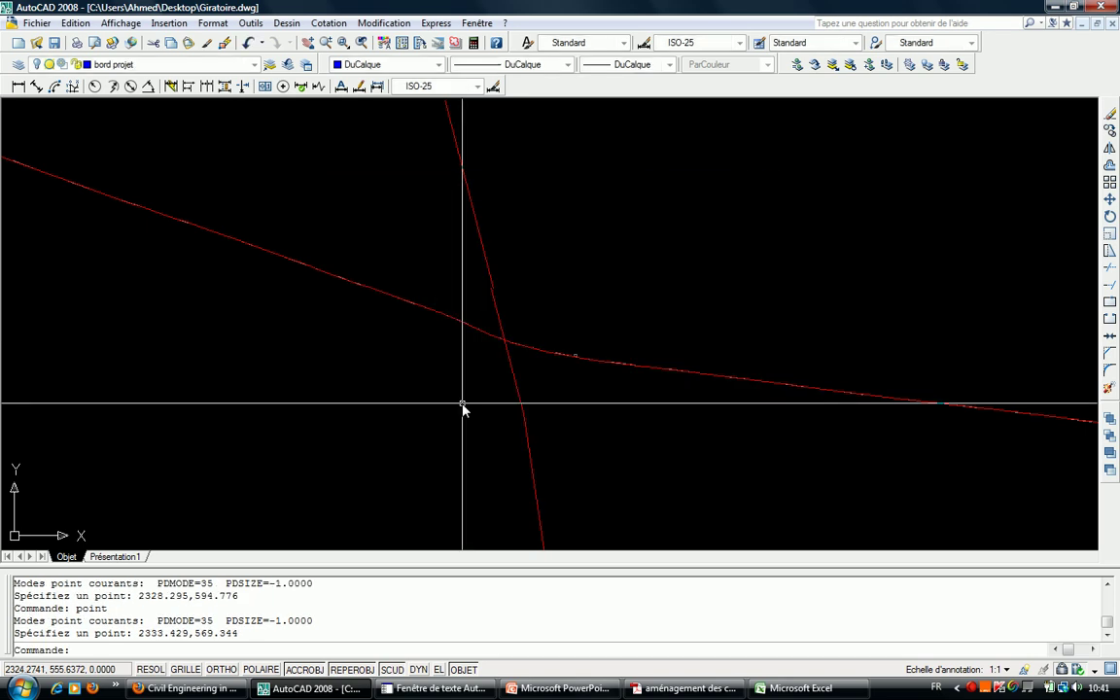
Check the layer list without changes, then zoom and pan around the roundabout.
left_click(146, 68)
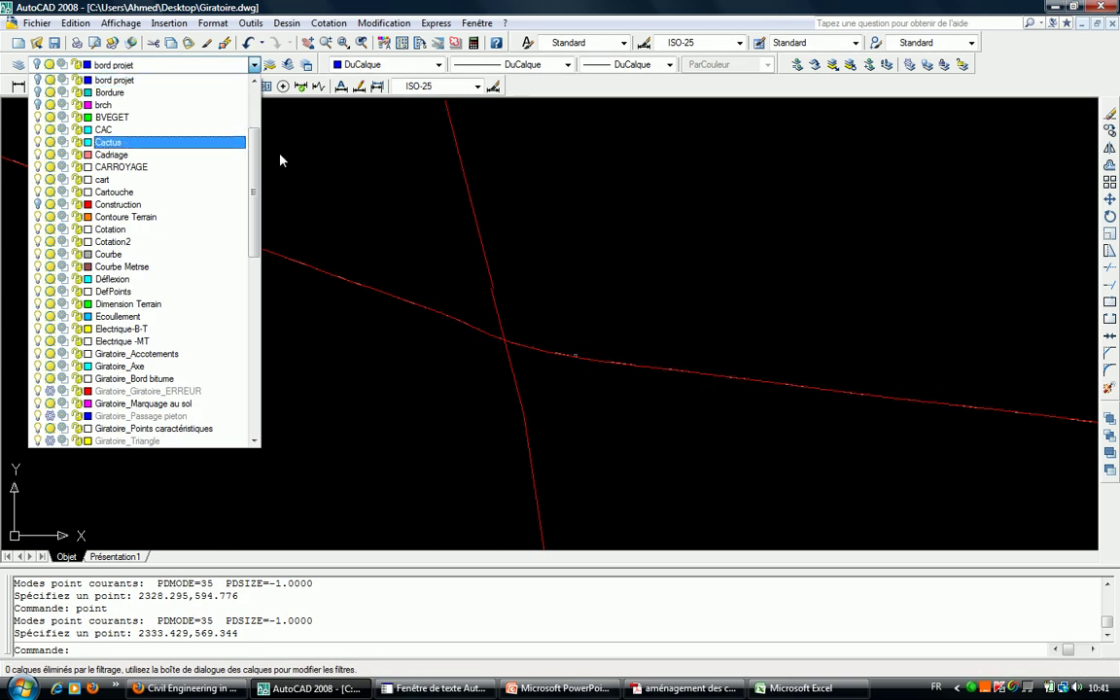
left_click(638, 241)
scroll(581, 268, "up", 5)
scroll(407, 170, "up", 2)
scroll(408, 258, "up", 2)
scroll(344, 461, "up", 2)
scroll(455, 412, "up", 1)
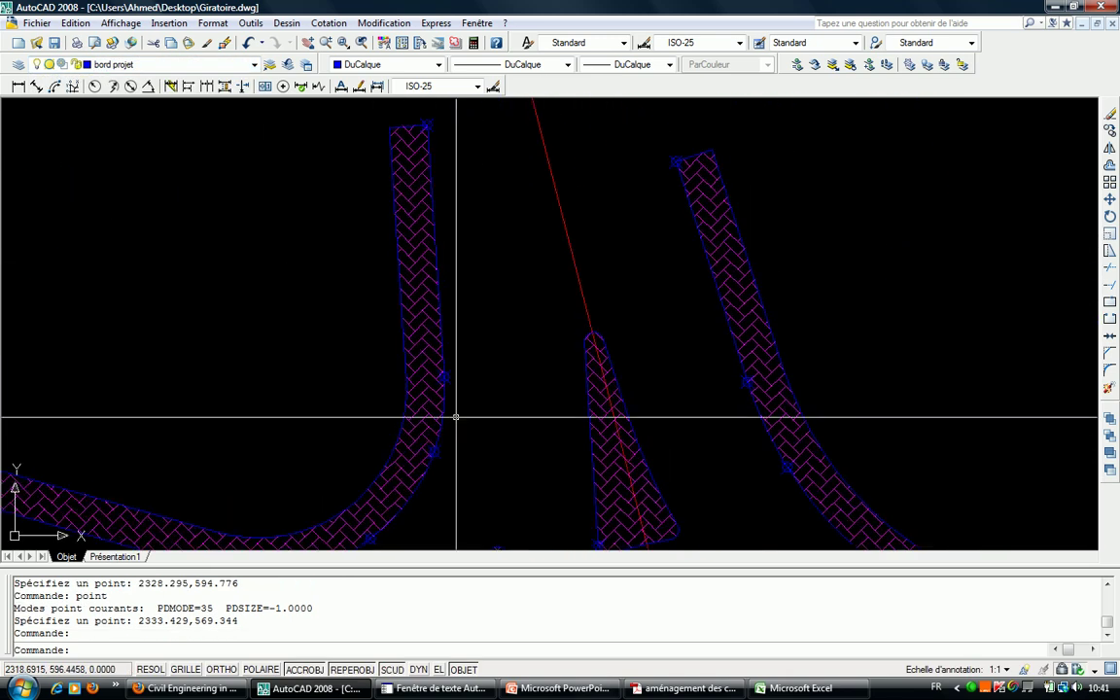
scroll(482, 235, "down", 1)
scroll(565, 316, "down", 2)
scroll(565, 316, "up", 3)
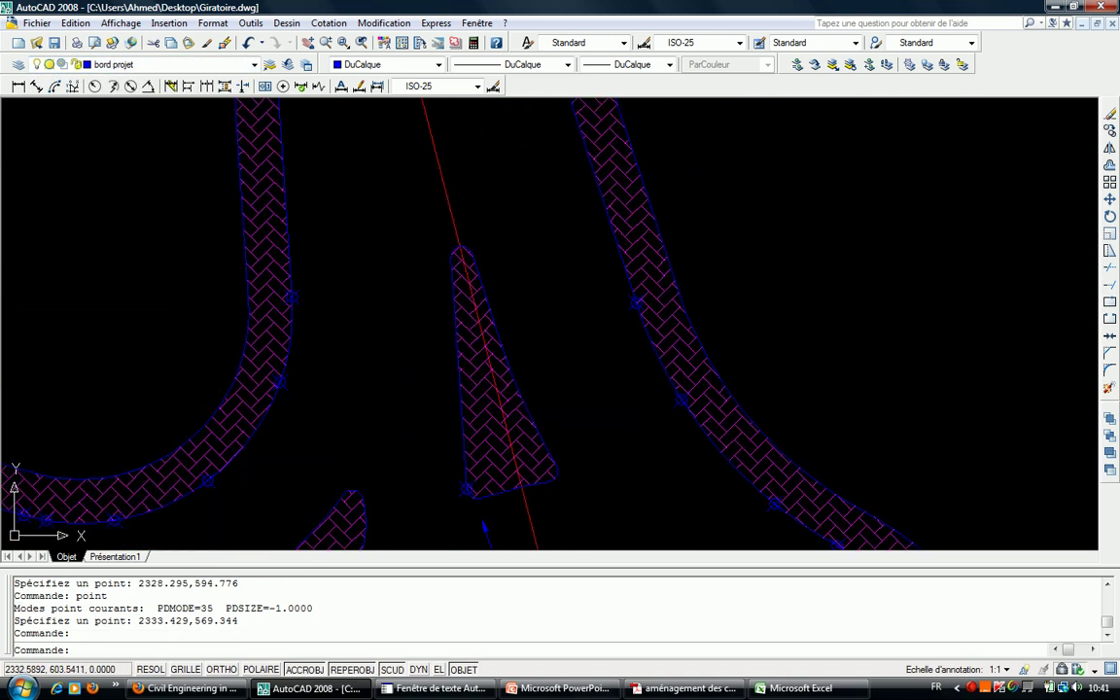
scroll(500, 380, "up", 2)
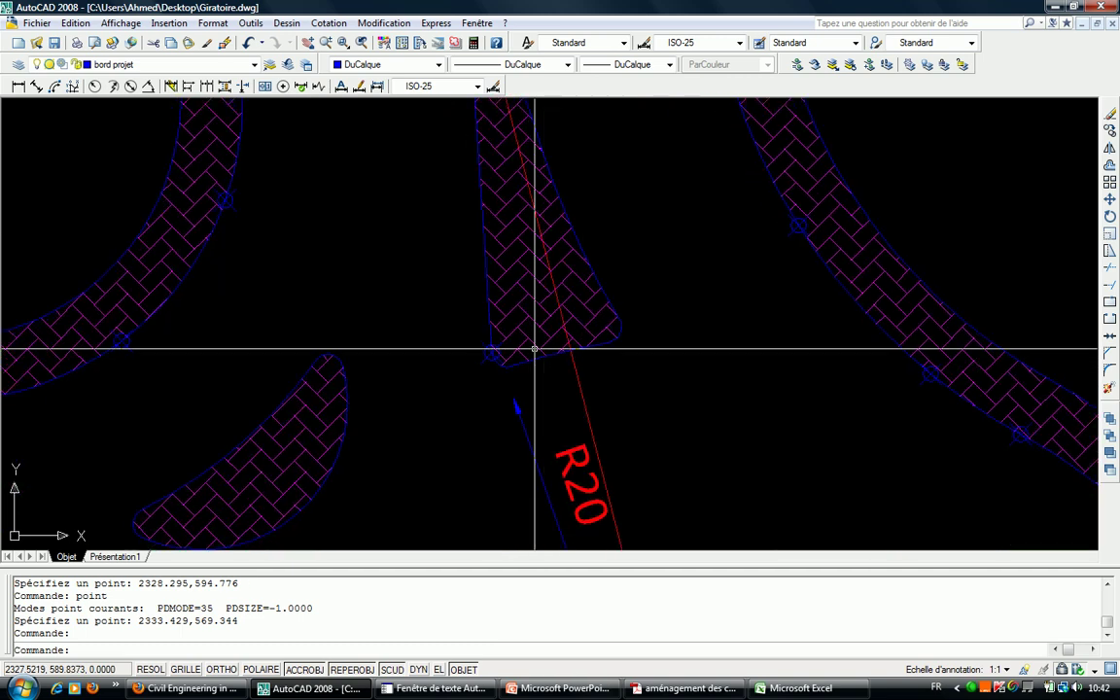
scroll(534, 348, "down", 3)
scroll(575, 194, "up", 1)
scroll(575, 194, "down", 1)
scroll(575, 331, "up", 1)
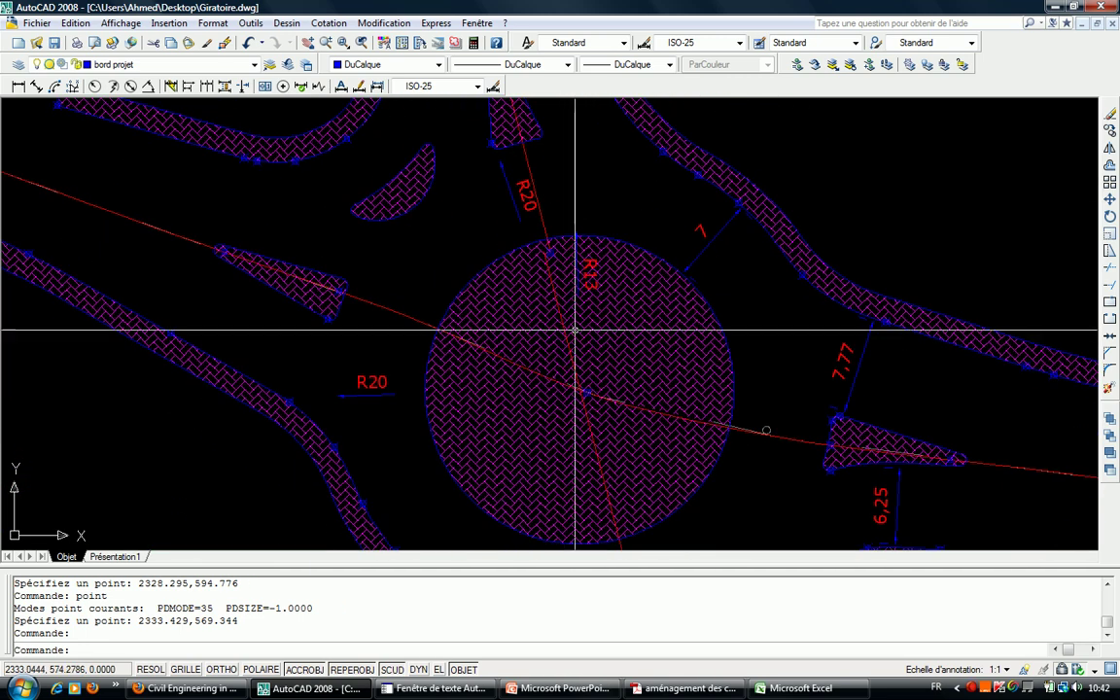
middle_click_drag(574, 332, 560, 167)
scroll(560, 167, "down", 1)
Undo the view and layer changes with U, then call up the Layer Properties Manager.
type("u")
key("Return")
key("Return")
key("Return")
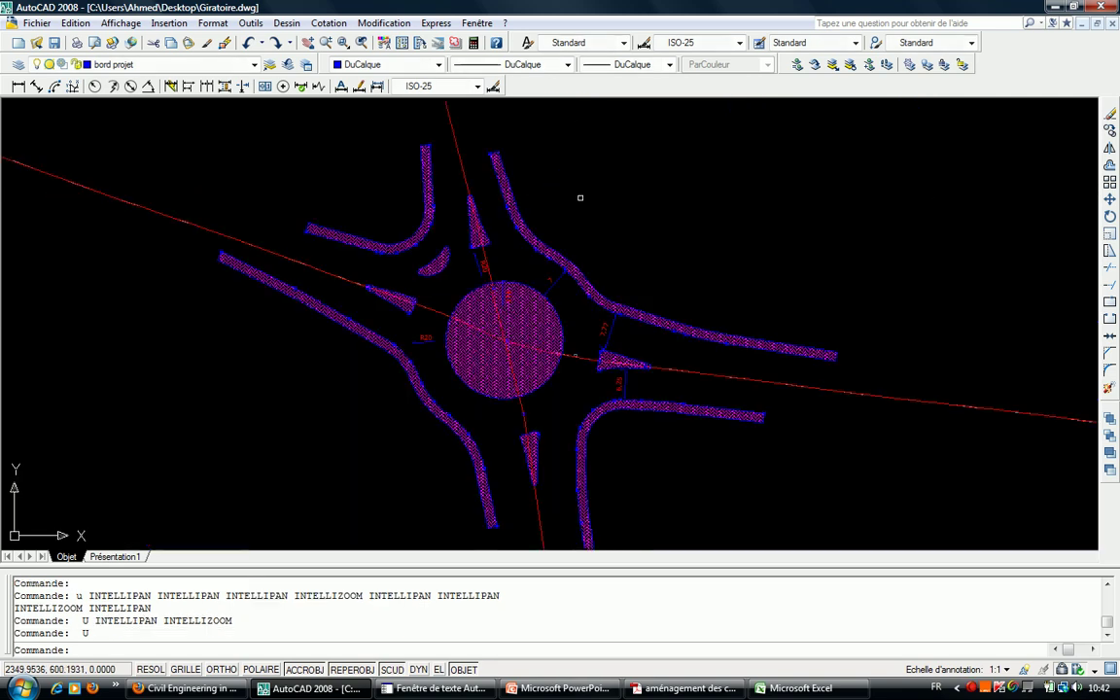
key("Escape")
key("Escape")
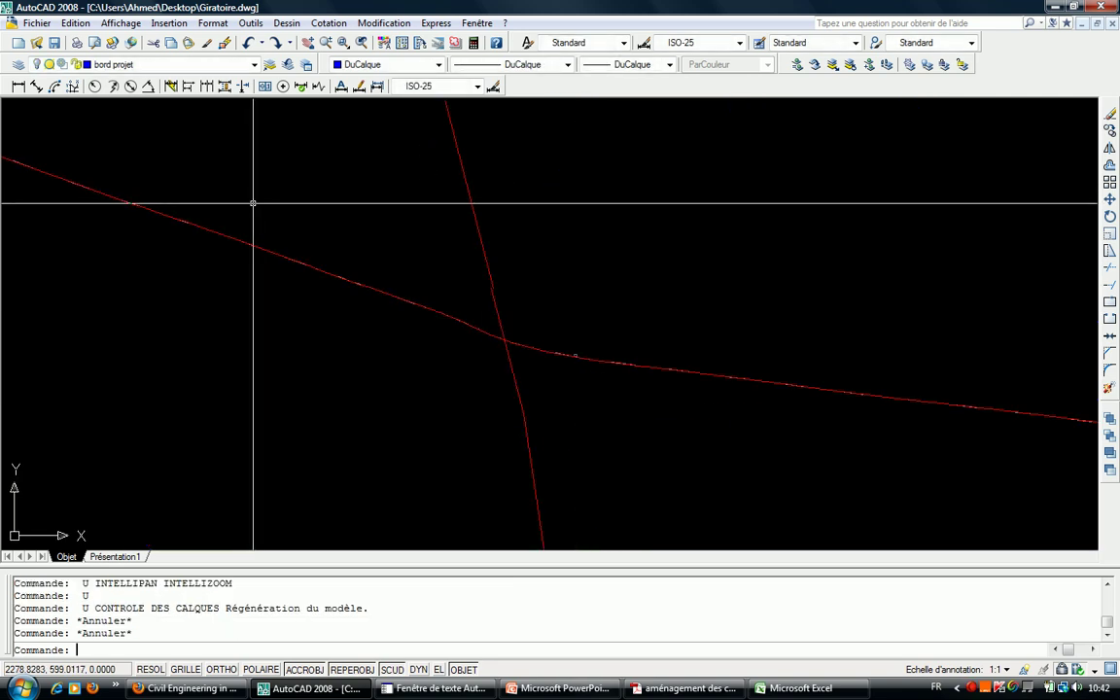
type("pl")
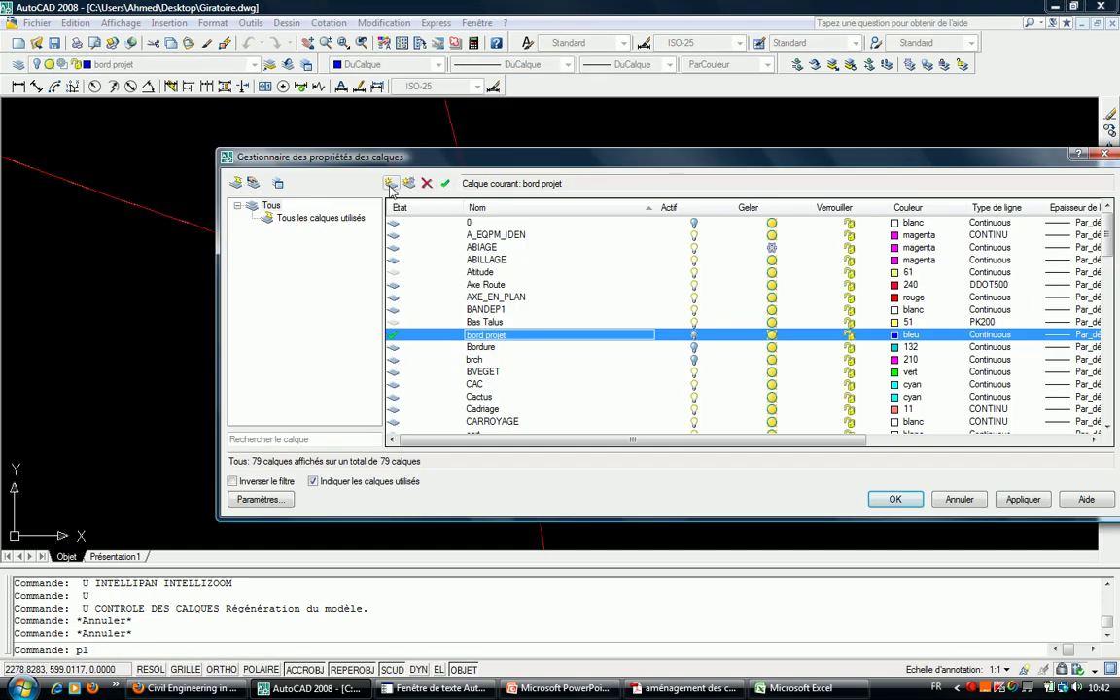
Add a layer named 'pts gir', set it current, keep it on, and apply.
left_click(390, 184)
type("pts gir")
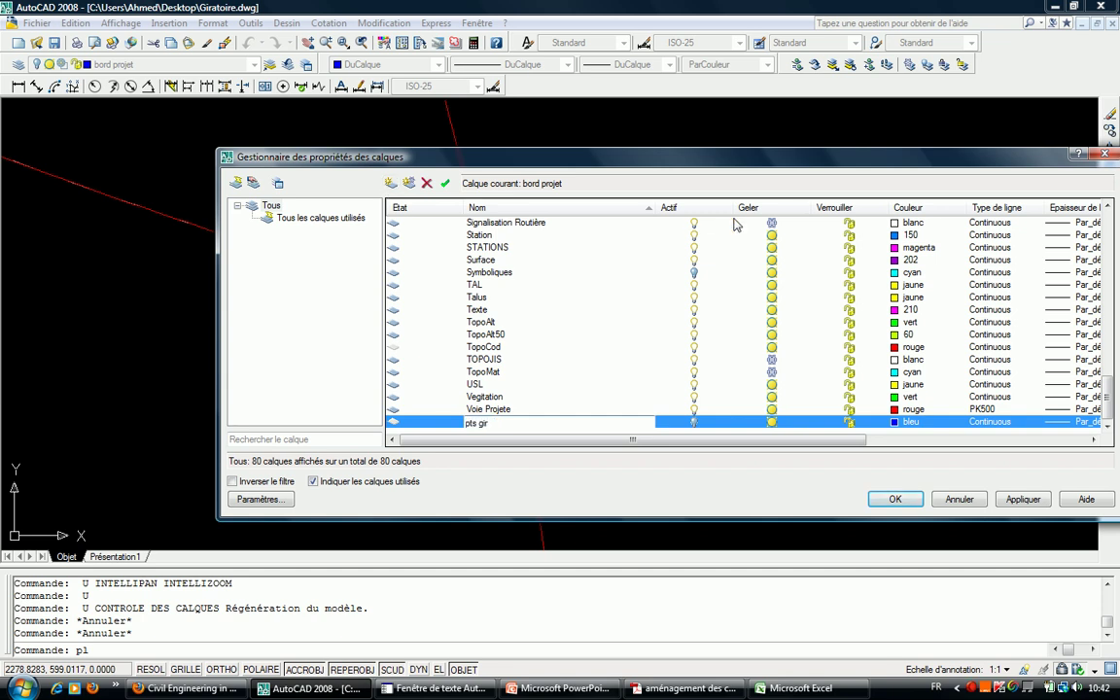
double_click(395, 423)
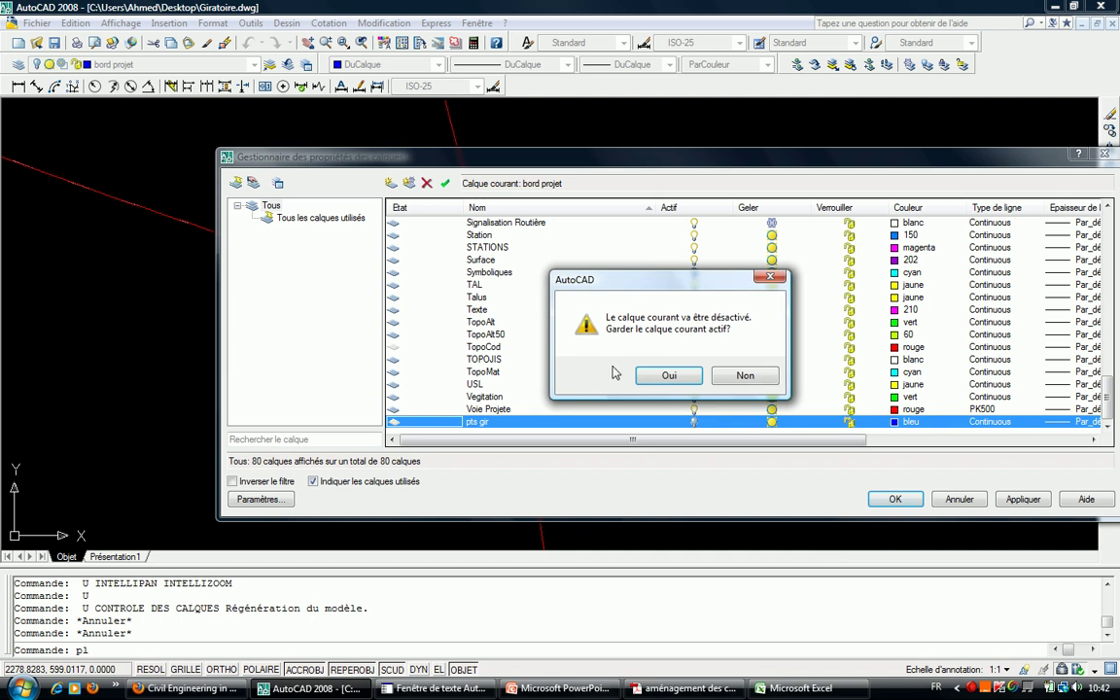
left_click(670, 377)
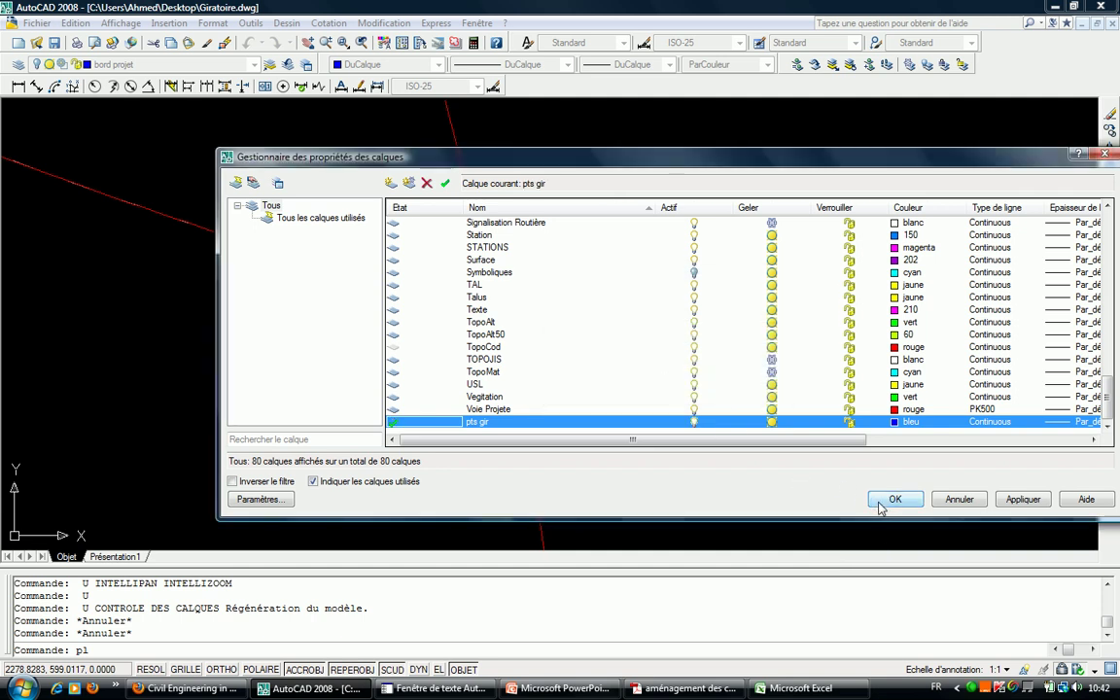
left_click(893, 500)
type("script")
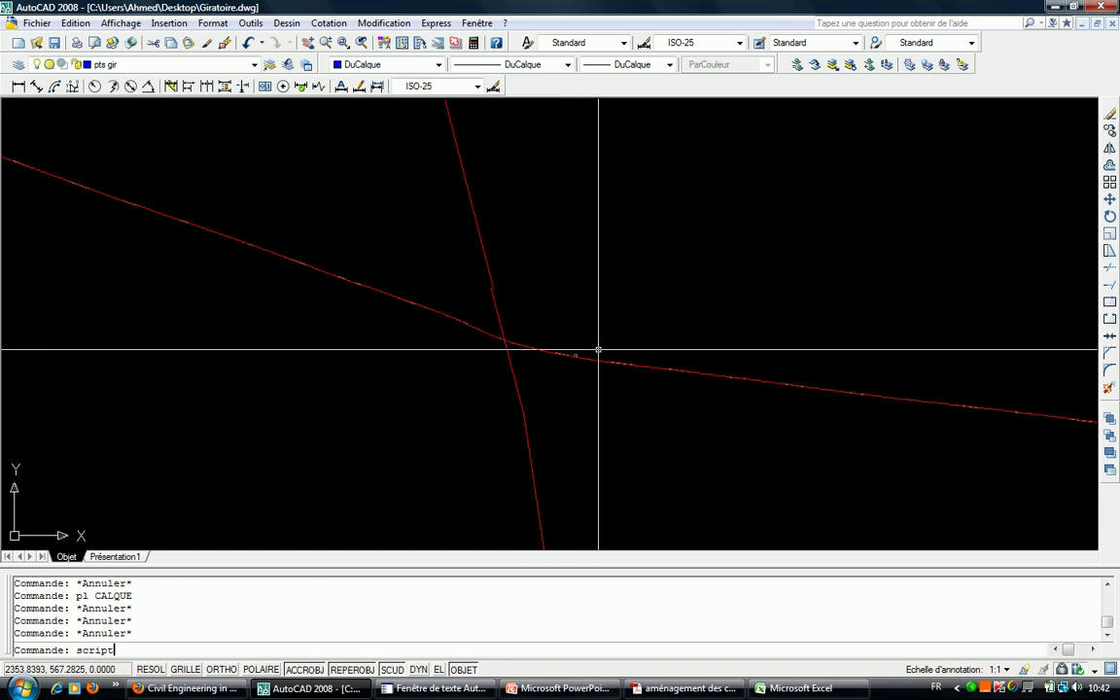
Run points.scr so its points land on pts gir, then pan to centre them.
key("Return")
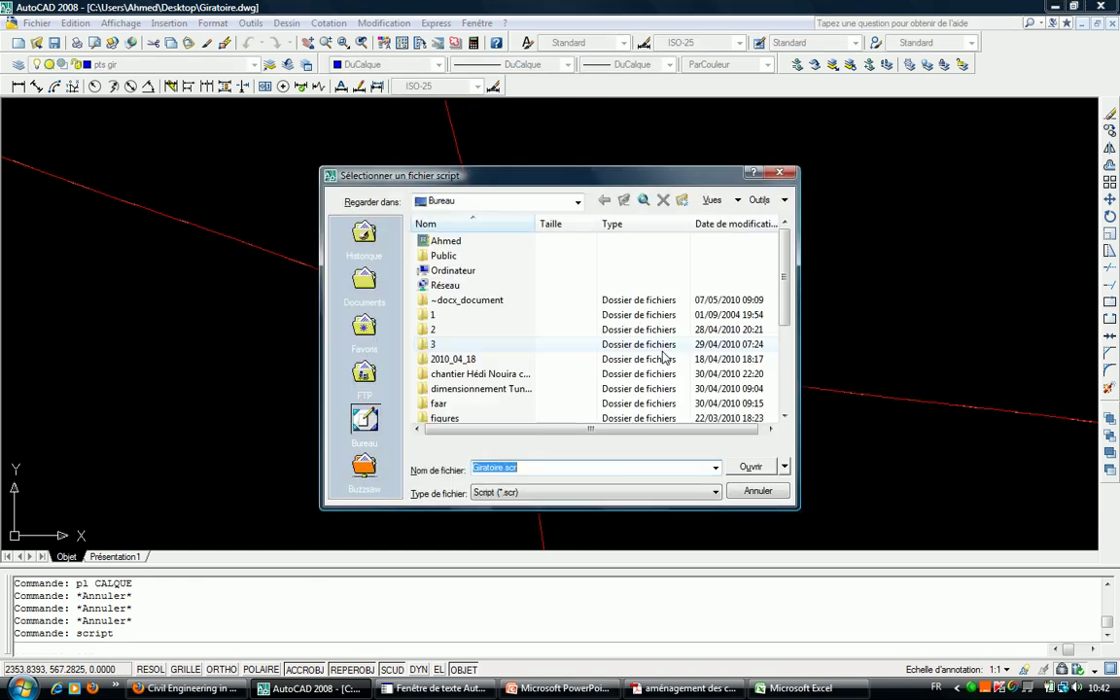
scroll(789, 339, "down", 3)
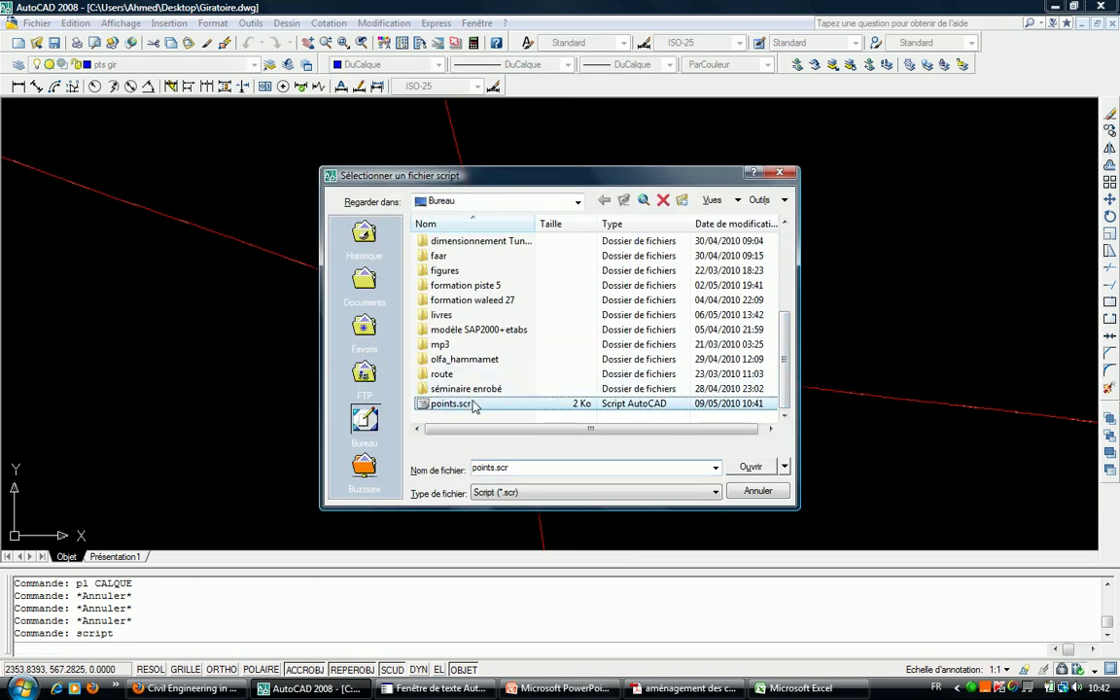
double_click(473, 404)
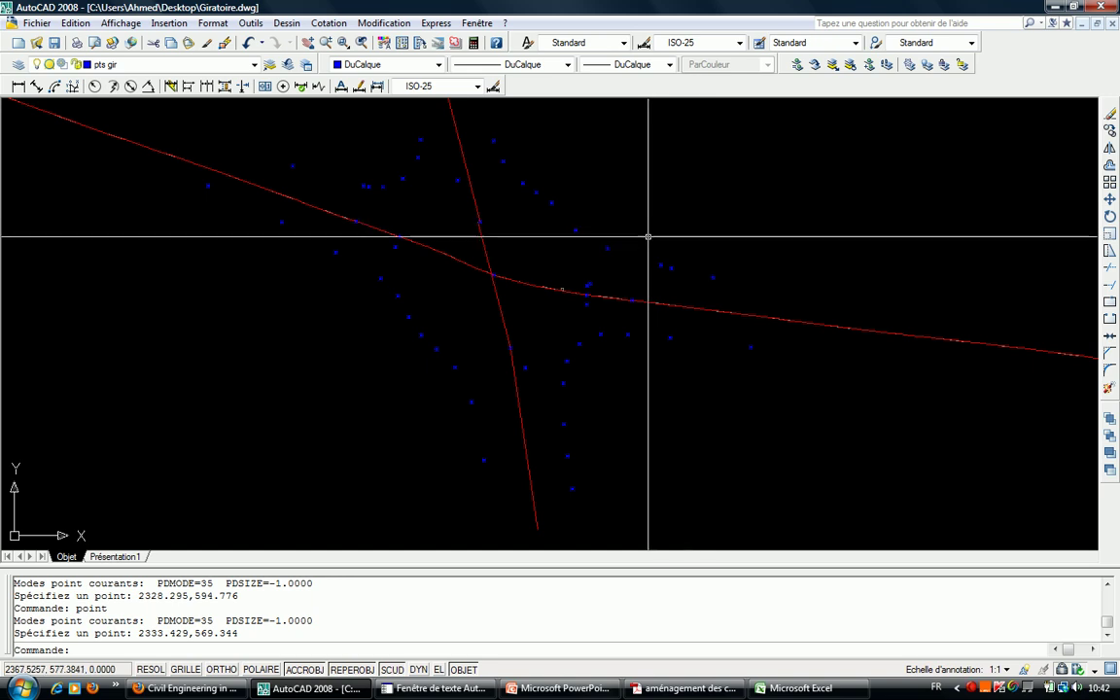
mouse_move(622, 254)
middle_mouse_down()
mouse_move(629, 364)
mouse_move(632, 233)
mouse_move(605, 301)
middle_mouse_up()
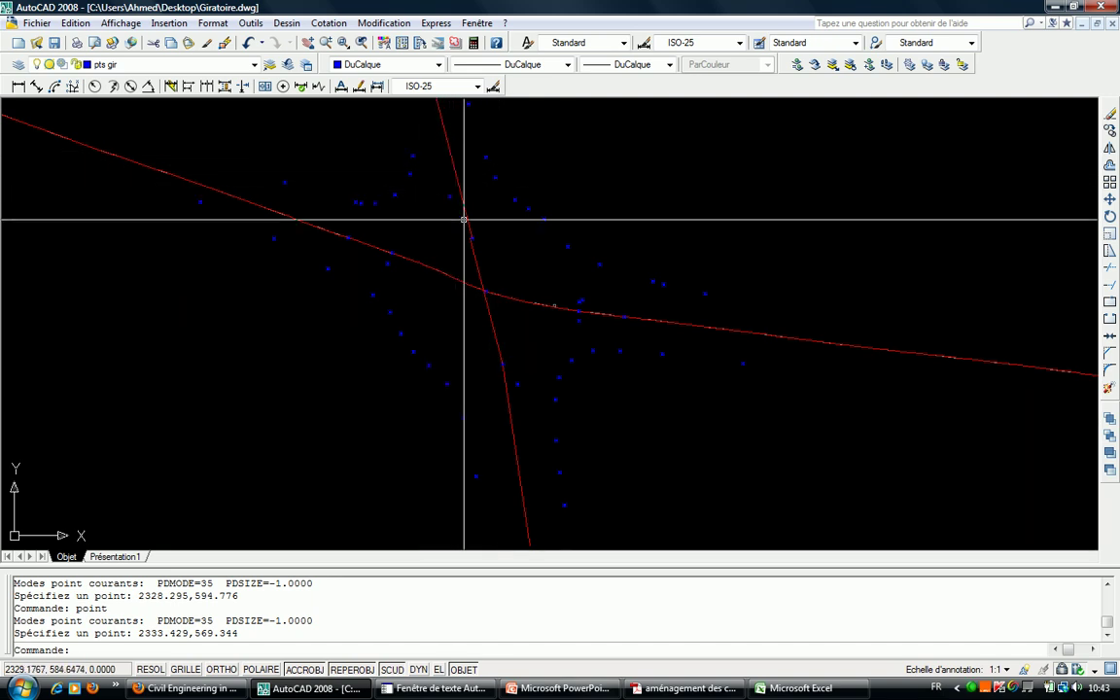
key("ctrl+z")
key("ctrl+z")
key("ctrl+z")
type("l")
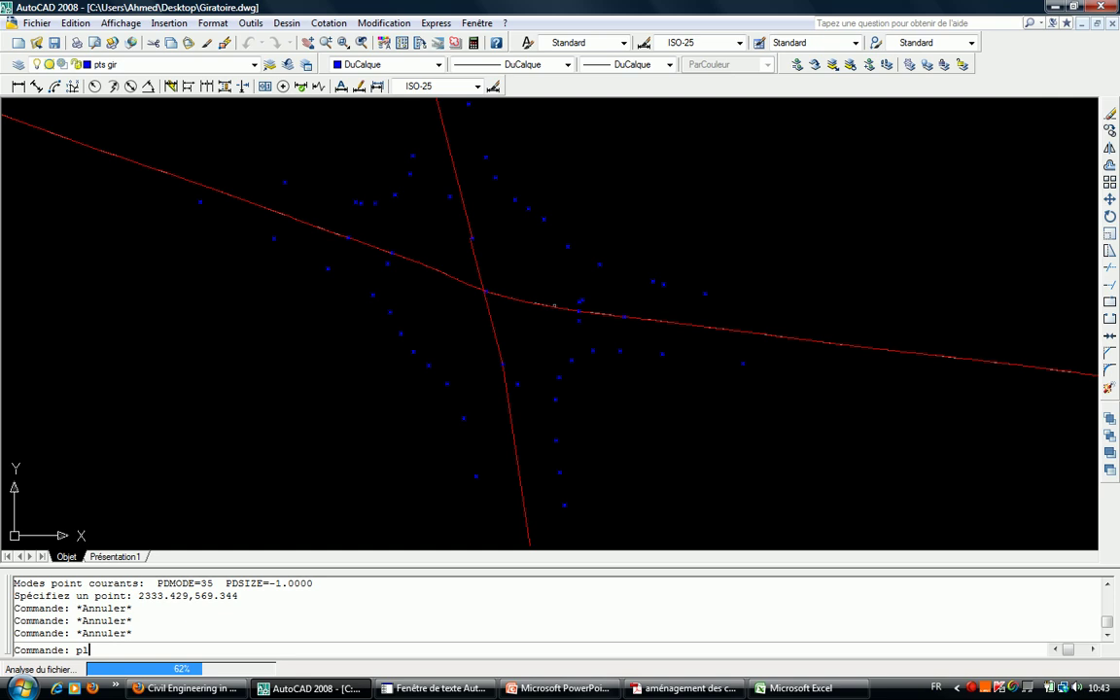
Select all 80 layers, then single out the MENUISERIE and bord projet layers.
key("ctrl+a")
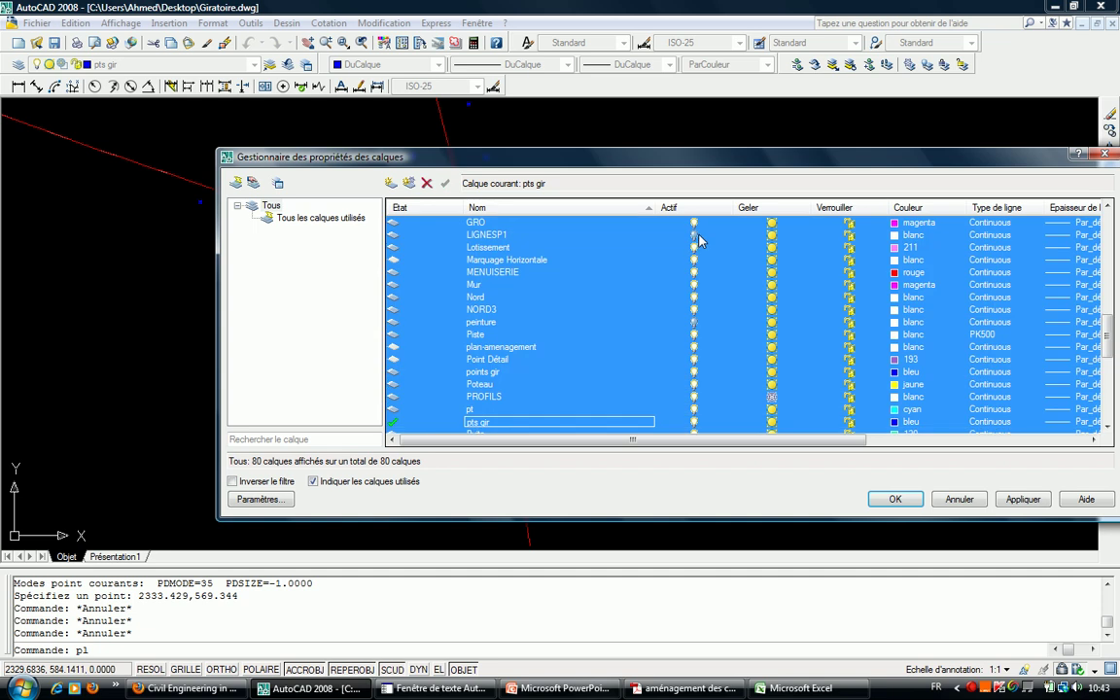
left_click(627, 275)
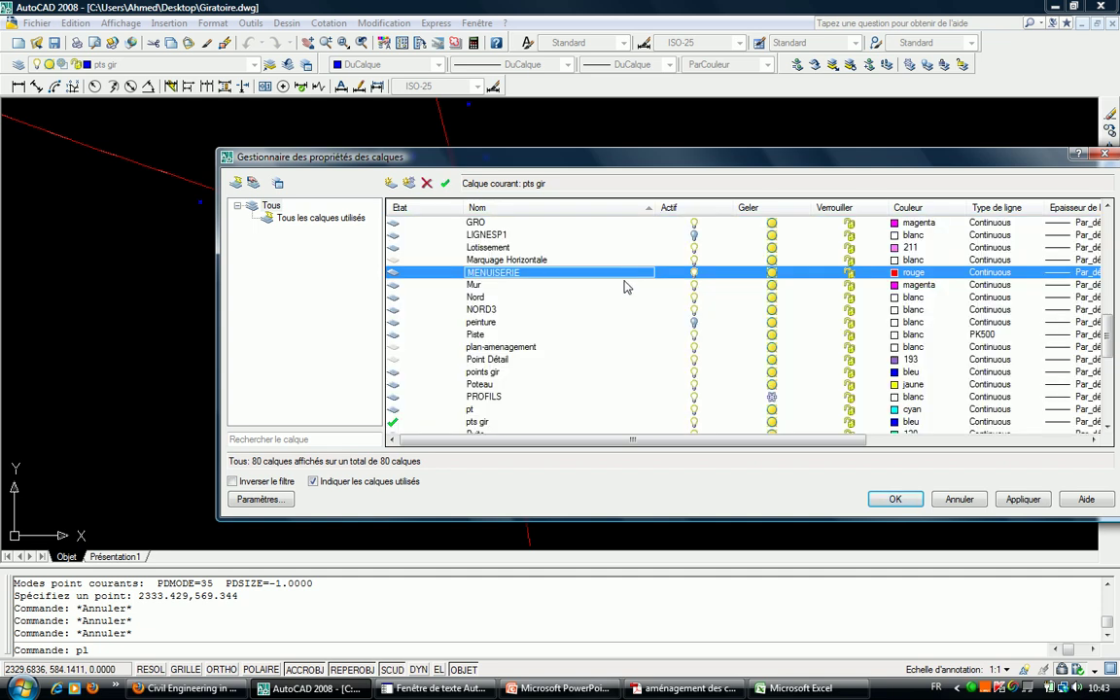
scroll(630, 290, "up", 7)
scroll(628, 290, "up", 5)
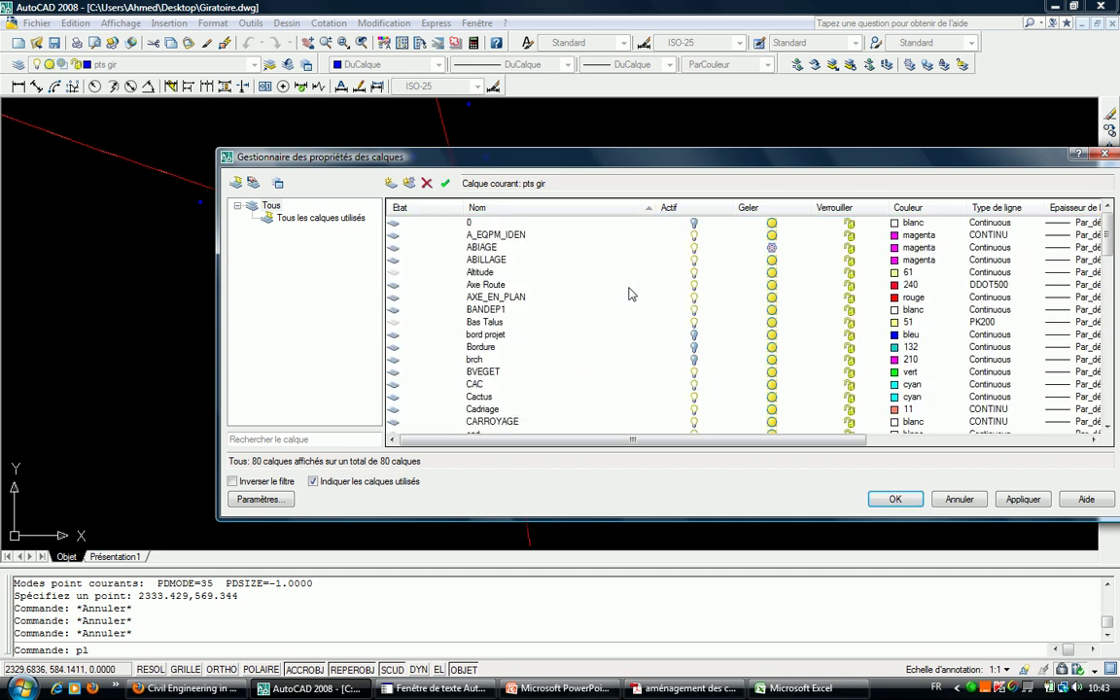
left_click(695, 331)
Scroll through the remaining layers' on and freeze states and select the peinture layer.
scroll(695, 331, "down", 3)
scroll(698, 336, "down", 6)
scroll(700, 350, "down", 5)
scroll(569, 402, "down", 4)
scroll(570, 402, "up", 2)
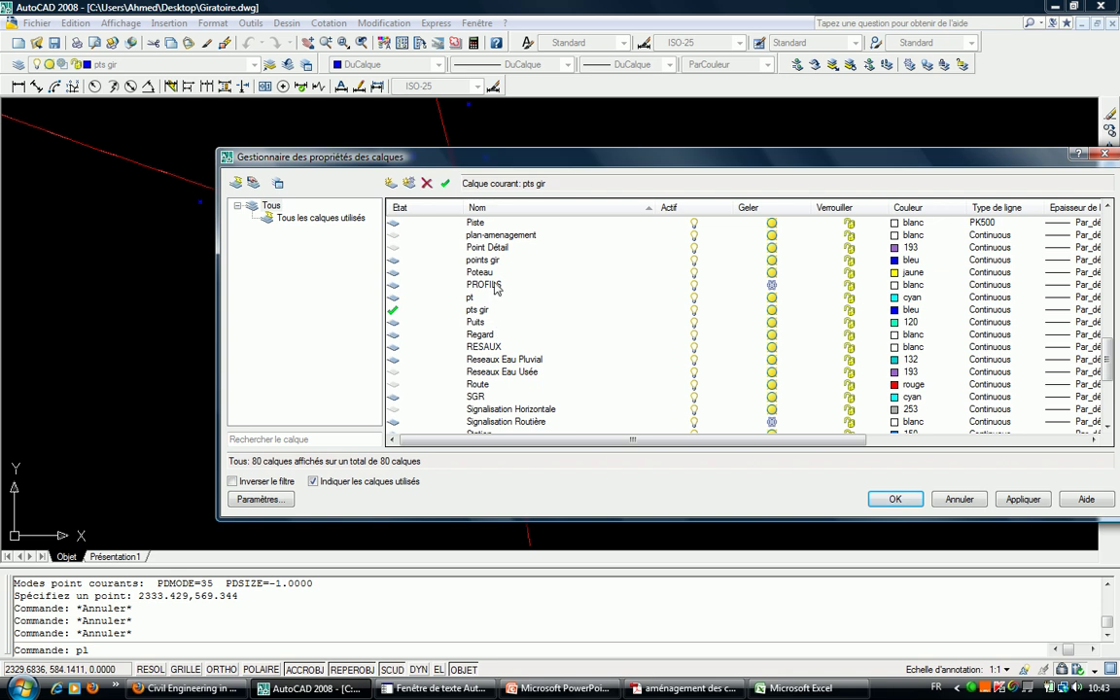
scroll(496, 295, "down", 3)
scroll(500, 297, "down", 2)
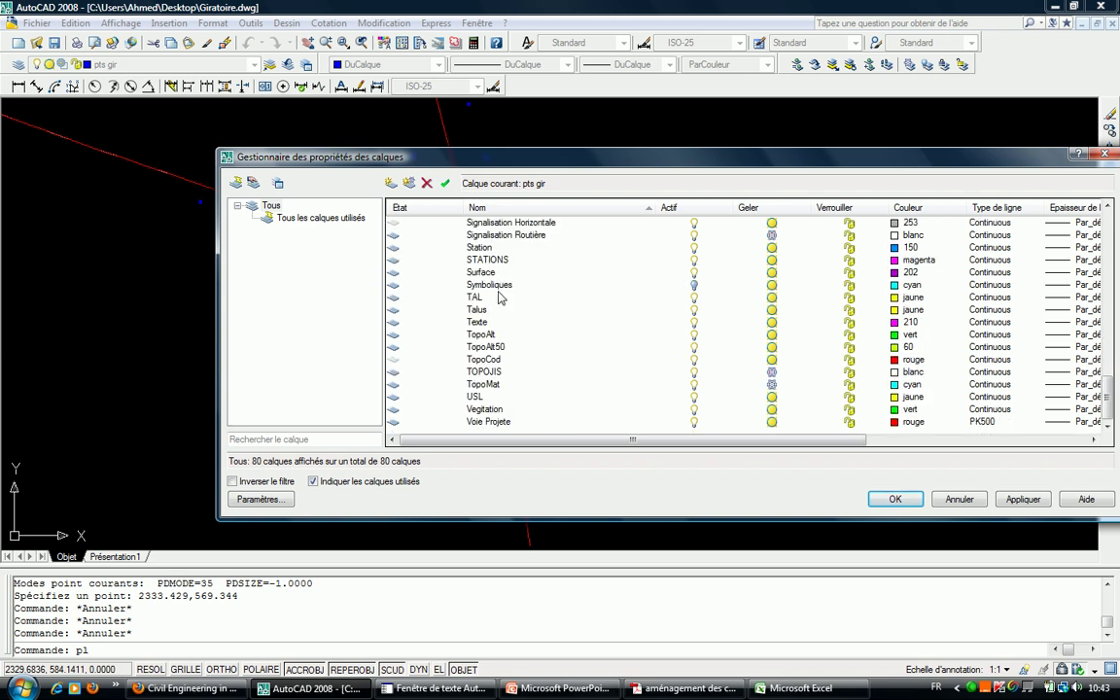
scroll(604, 299, "up", 3)
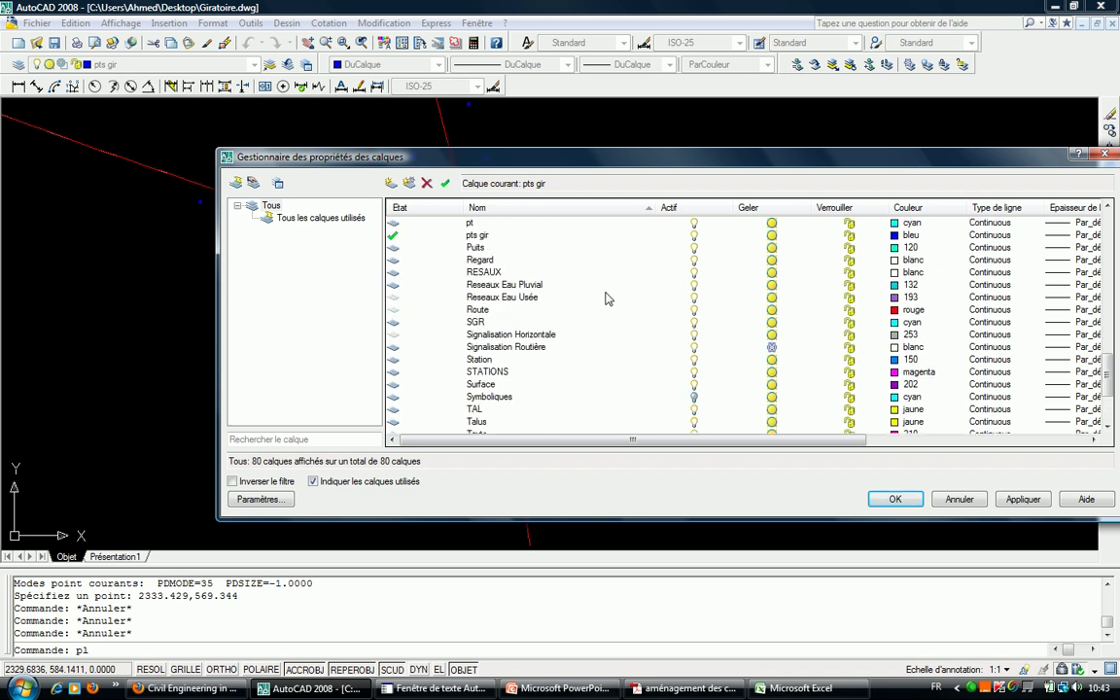
scroll(607, 298, "up", 5)
left_click(693, 323)
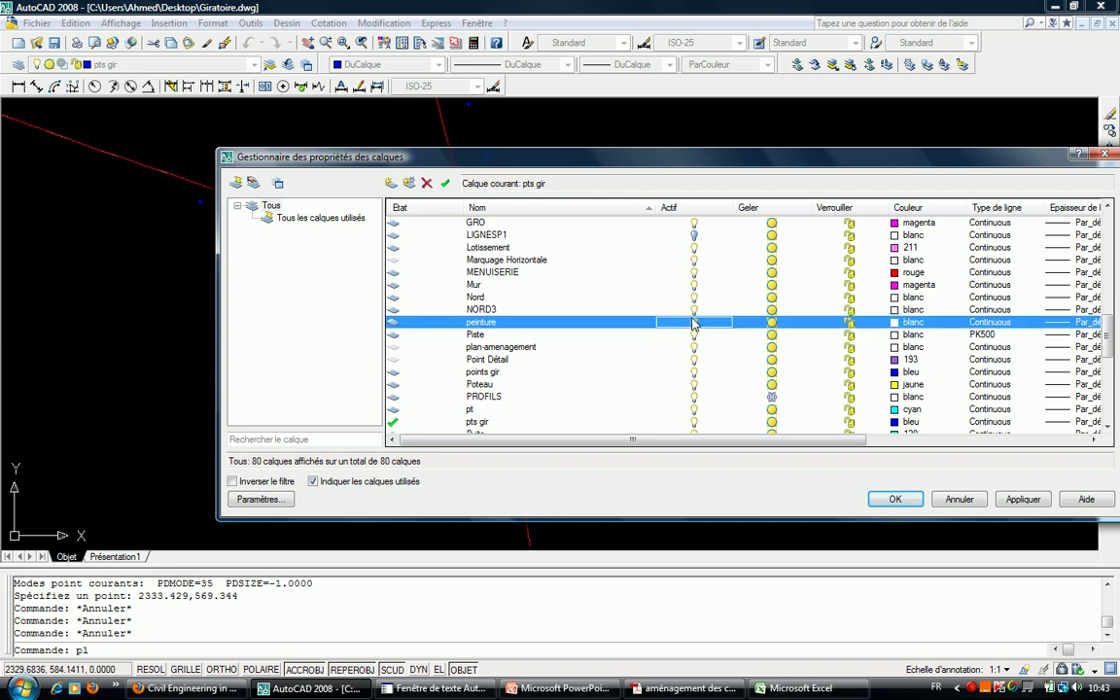
Apply the layer settings and zoom around the roundabout over to the traffic island.
left_click(896, 499)
scroll(501, 238, "up", 3)
scroll(574, 232, "up", 2)
scroll(625, 259, "up", 2)
scroll(665, 253, "down", 1)
scroll(686, 261, "up", 3)
scroll(692, 263, "down", 2)
scroll(650, 292, "down", 2)
scroll(705, 380, "down", 2)
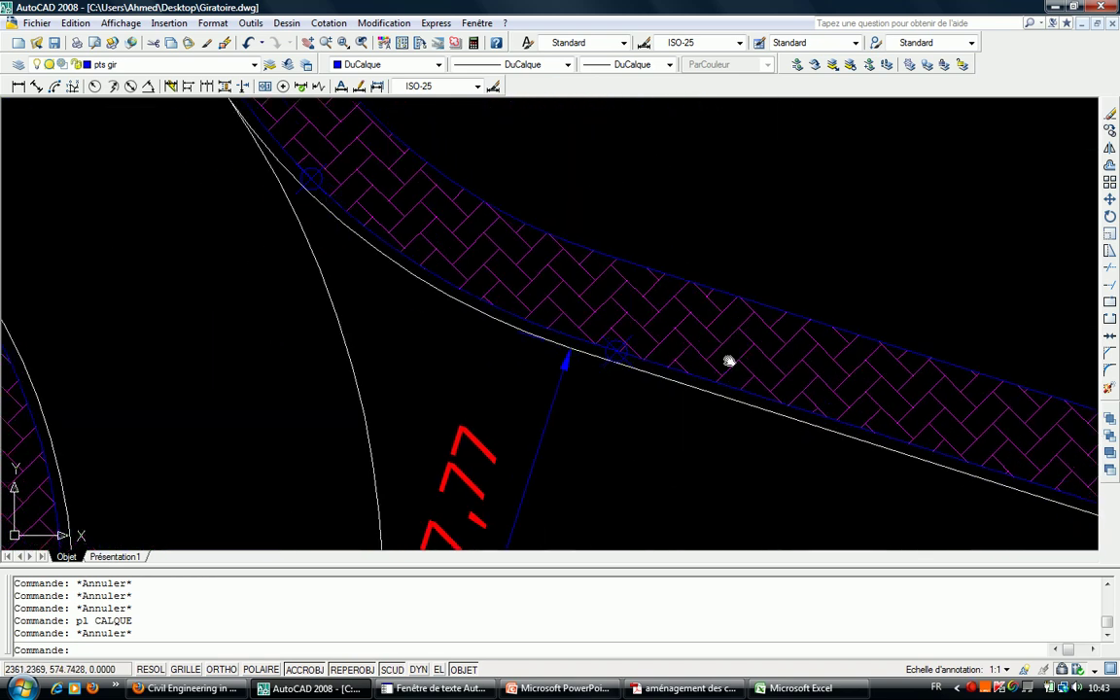
scroll(727, 362, "down", 3)
scroll(466, 291, "down", 1)
scroll(530, 320, "up", 4)
scroll(480, 324, "down", 1)
middle_click_drag(418, 404, 709, 300)
scroll(623, 281, "down", 1)
scroll(533, 333, "down", 2)
scroll(525, 393, "down", 2)
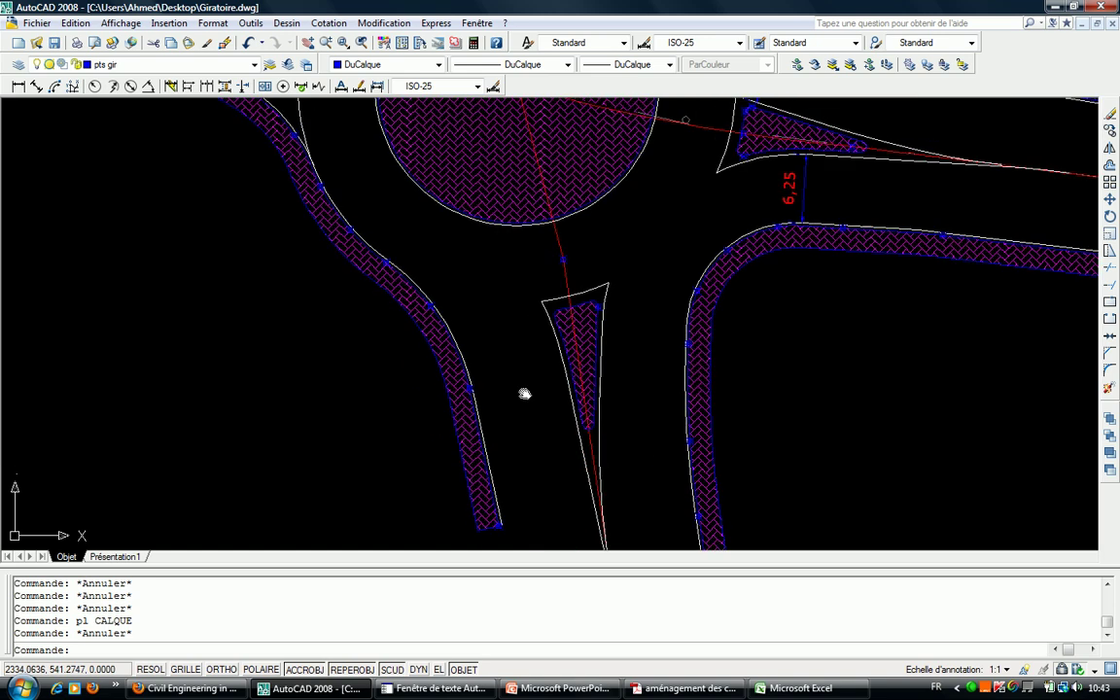
scroll(521, 402, "up", 1)
scroll(486, 379, "down", 1)
scroll(418, 311, "up", 1)
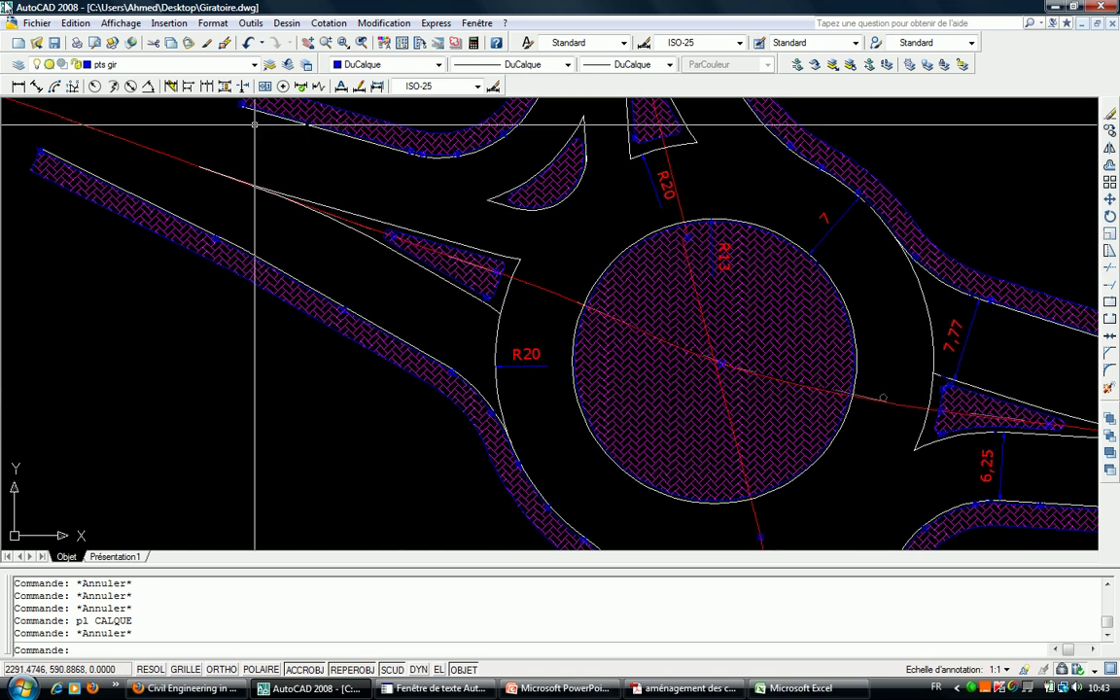
scroll(357, 272, "up", 2)
Regenerate the whole drawing with REGNTOUT and pan along to another kerb arc.
type("t")
key("Return")
scroll(499, 256, "down", 3)
scroll(650, 192, "up", 3)
scroll(533, 220, "up", 2)
scroll(482, 330, "up", 2)
middle_click_drag(483, 330, 492, 294)
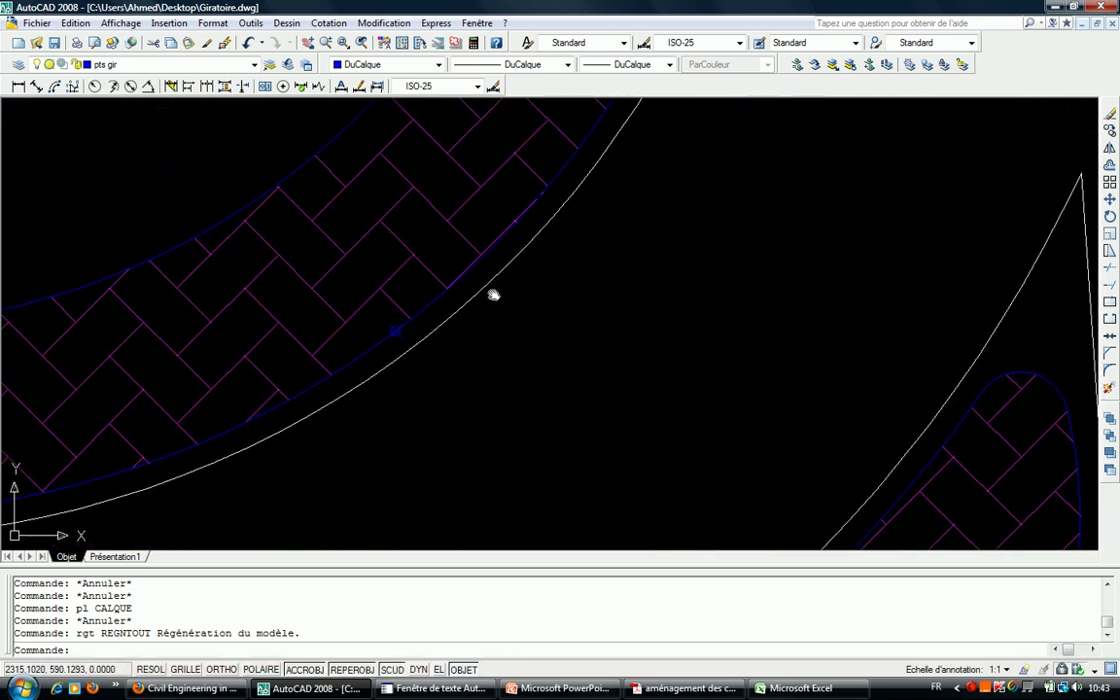
In Excel, start opening a file and browse to the Bureau (desktop) folder.
left_click(800, 688)
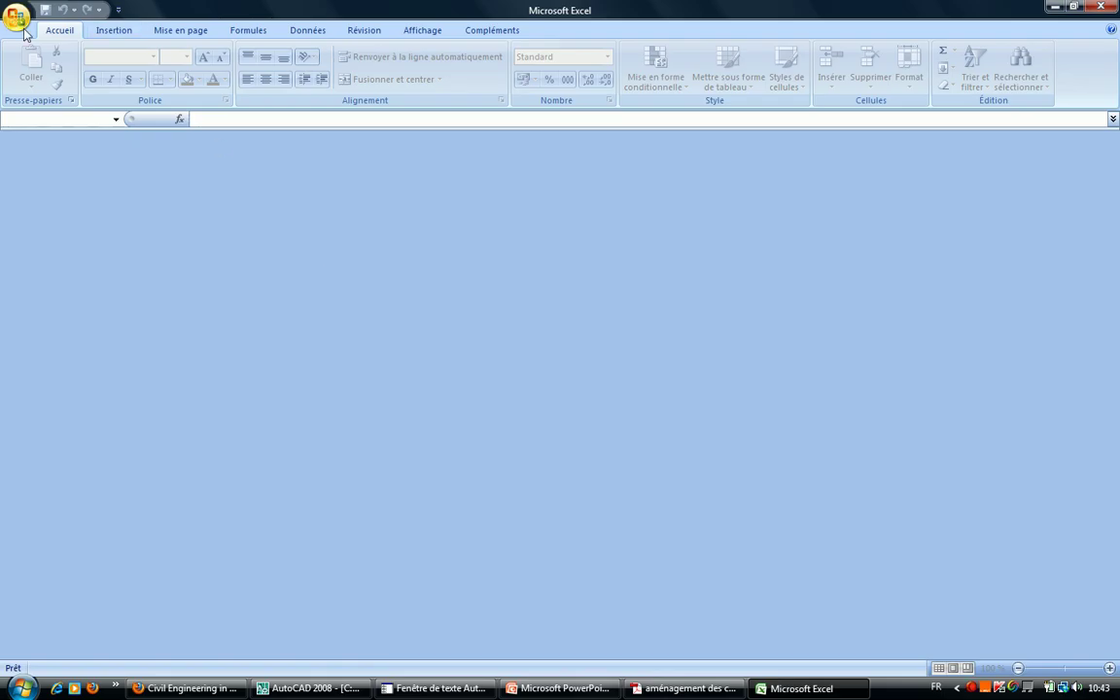
left_click(17, 20)
left_click(78, 89)
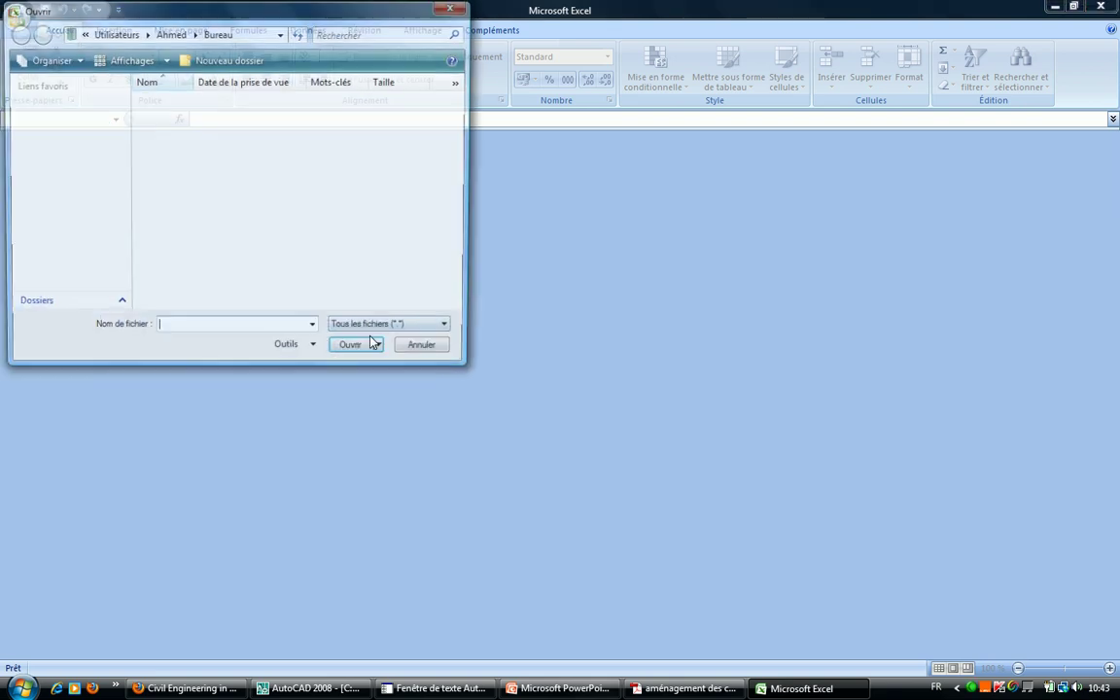
left_click_drag(461, 132, 460, 306)
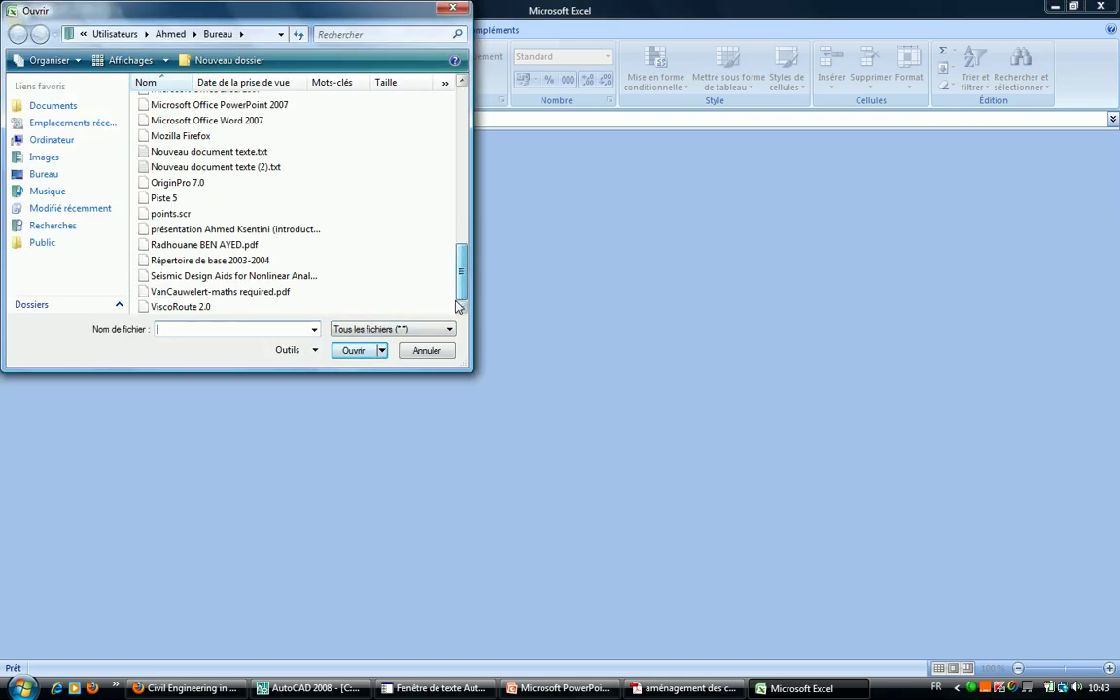
left_click(66, 177)
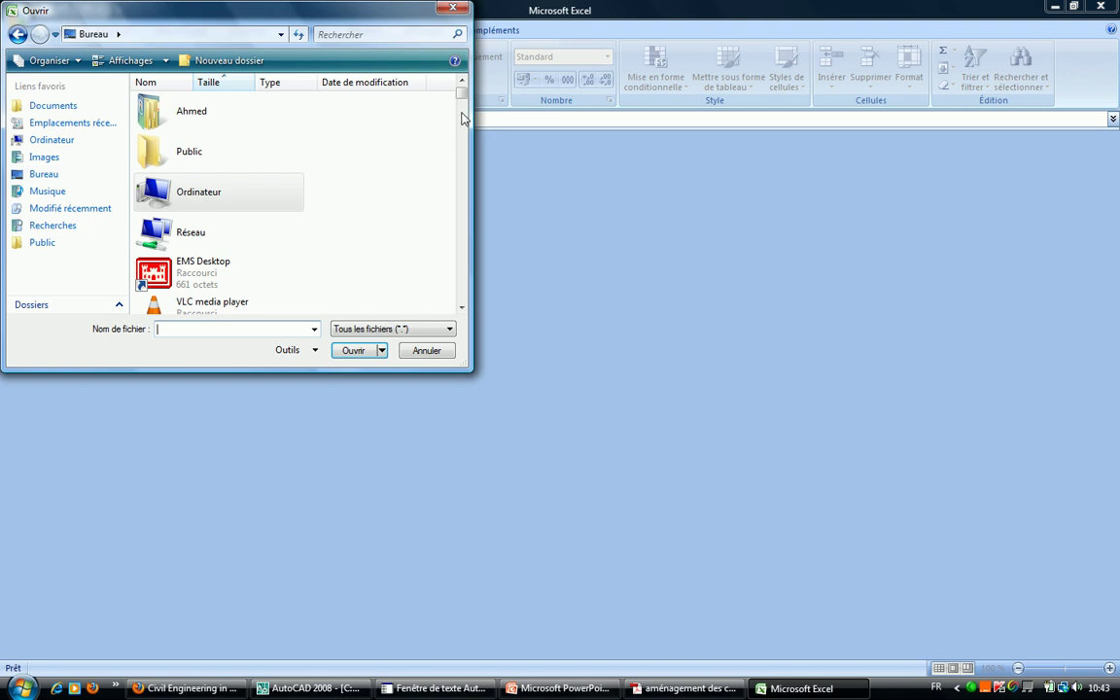
type("v")
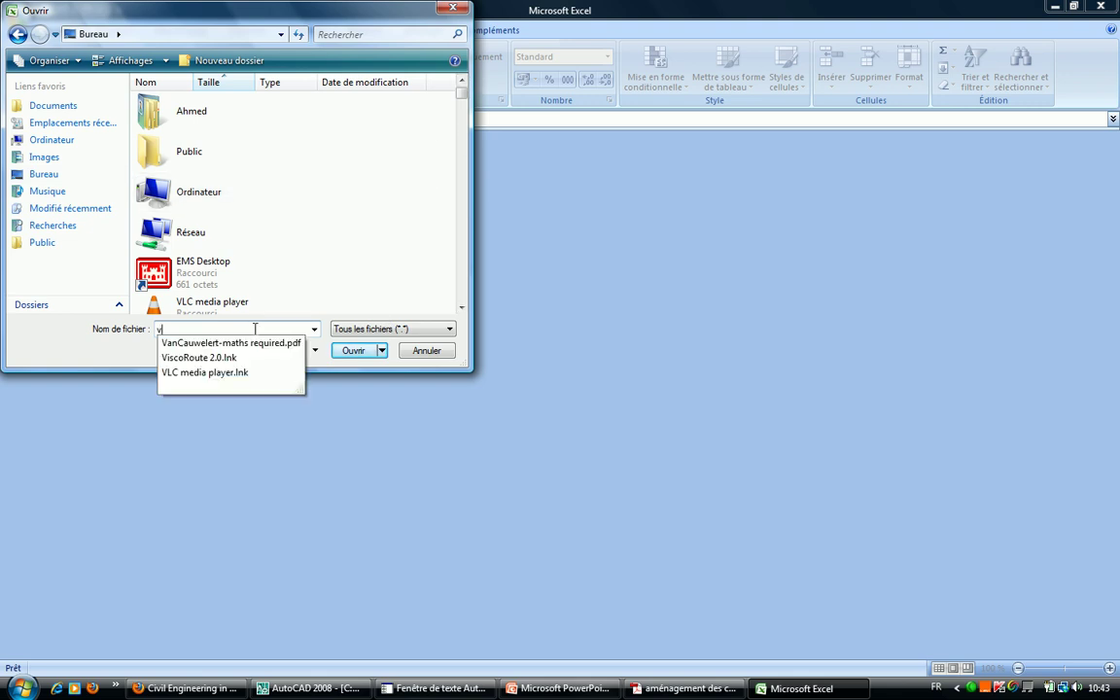
key("BackSpace")
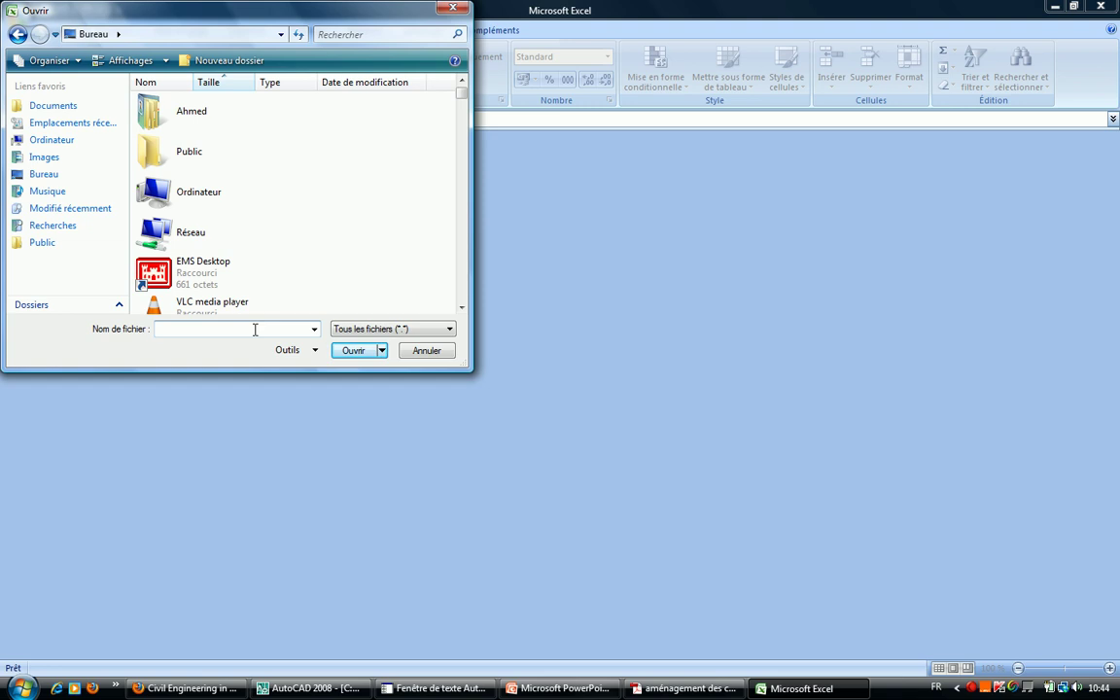
type("p")
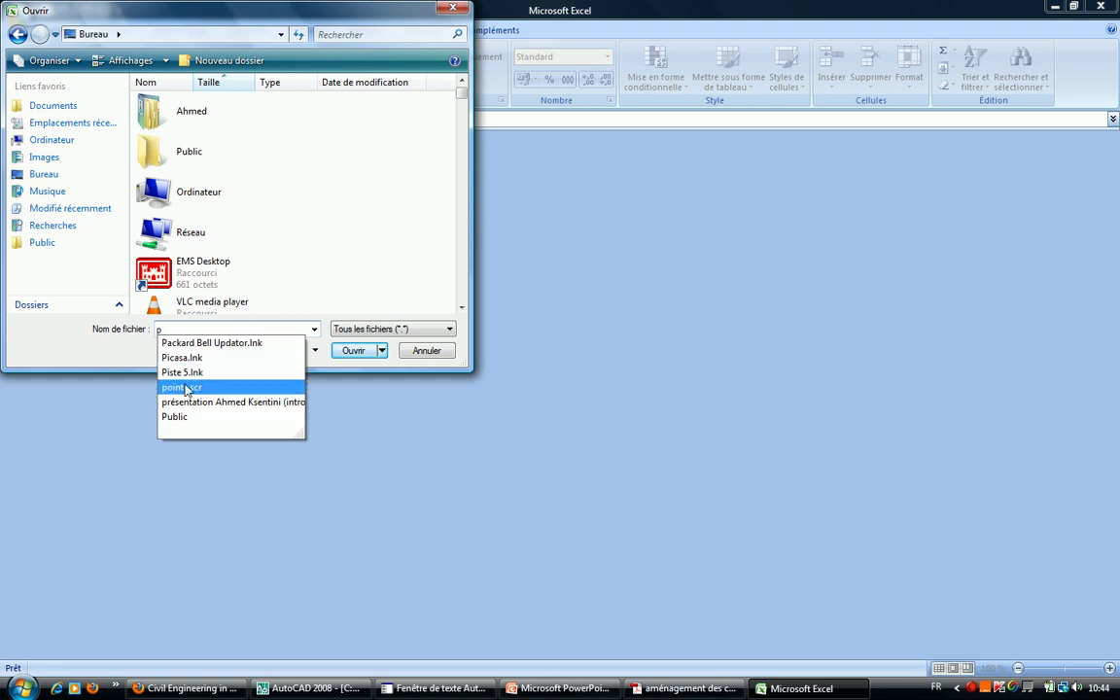
Open points.scr and finish the Text Import Wizard.
left_click(188, 388)
left_click(356, 352)
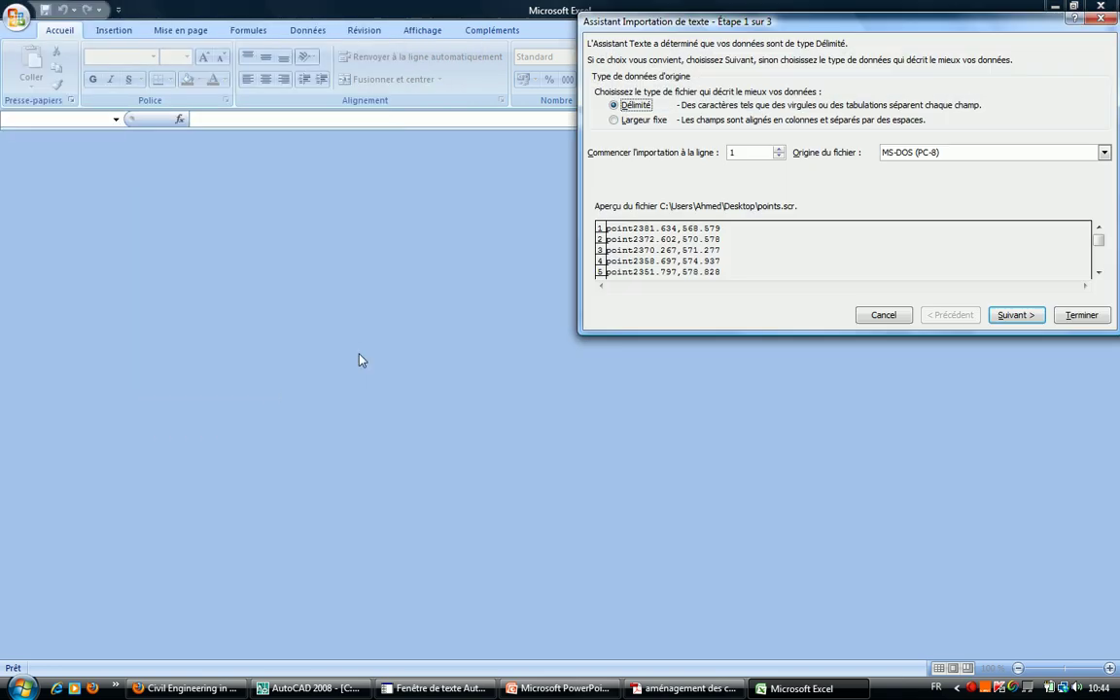
left_click(1016, 315)
left_click(1074, 315)
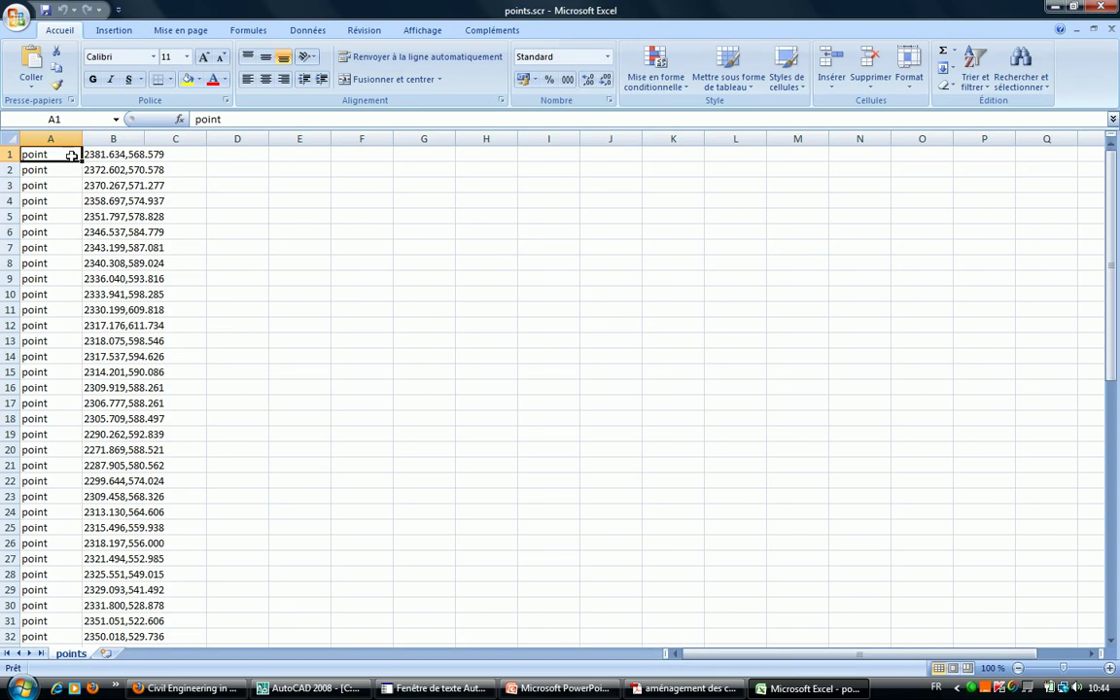
Fill column A with 'texte' and auto-fit column B to the coordinates.
type("texte")
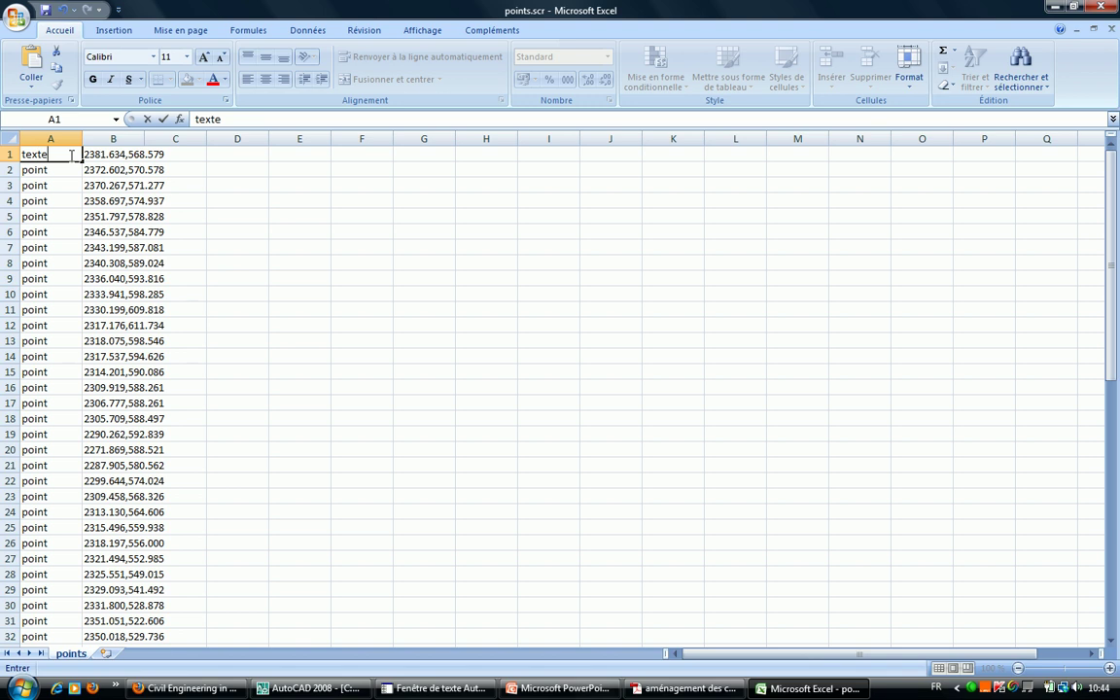
left_click(273, 210)
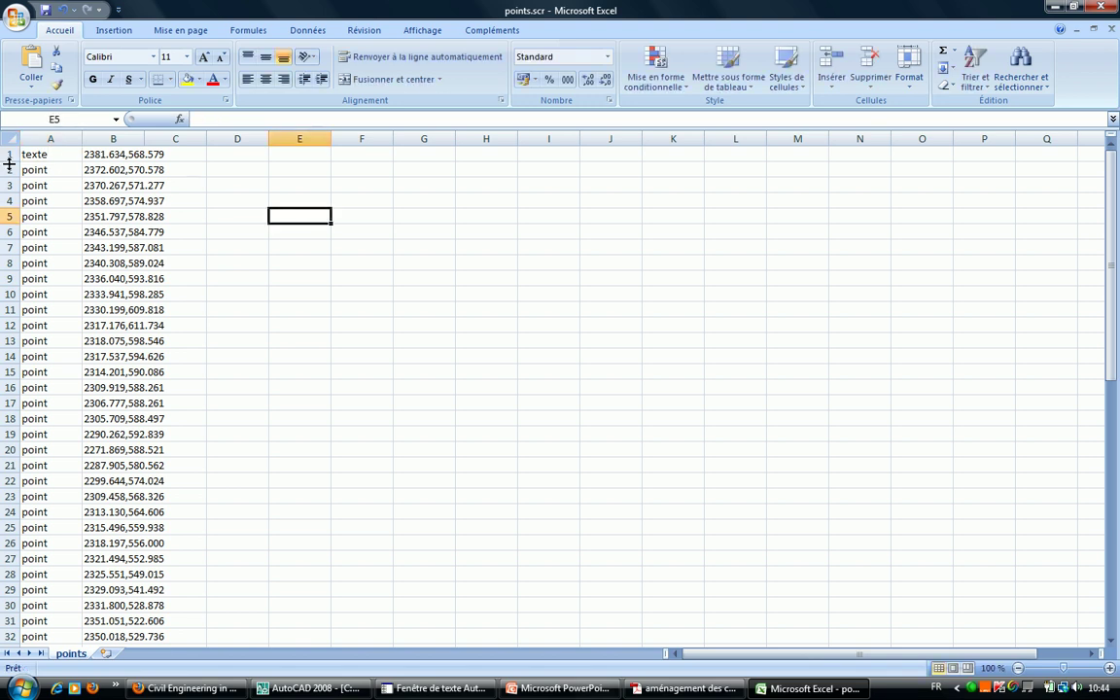
double_click(80, 161)
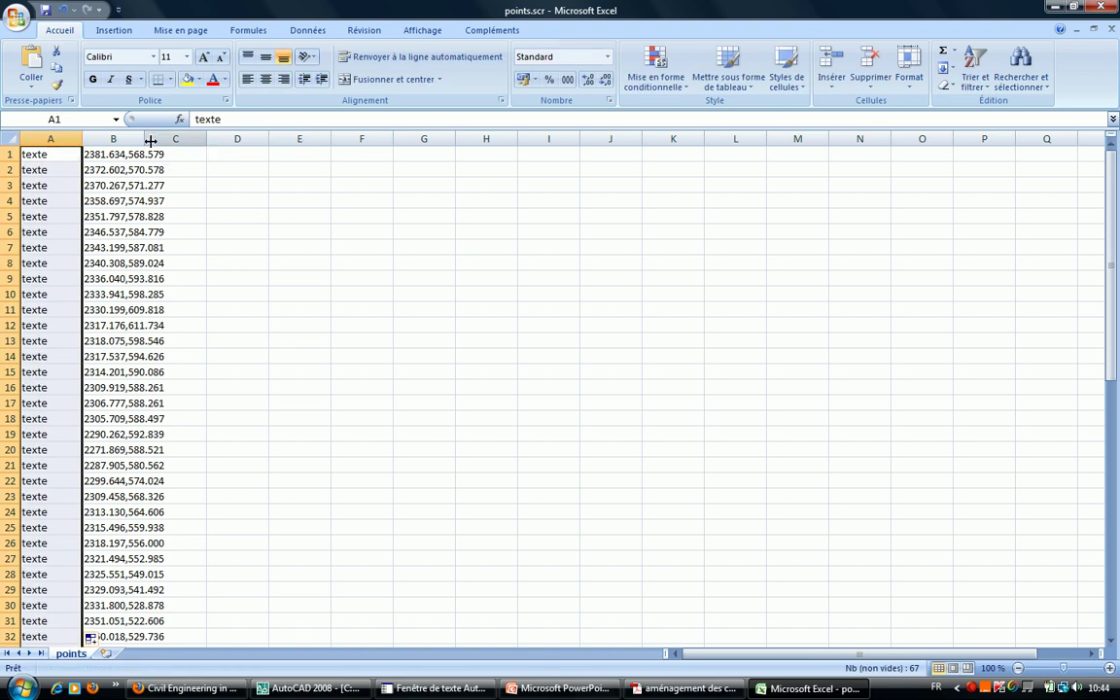
double_click(145, 139)
Fill column C with 2.5 and column D with 0 down the whole list.
left_click(213, 155)
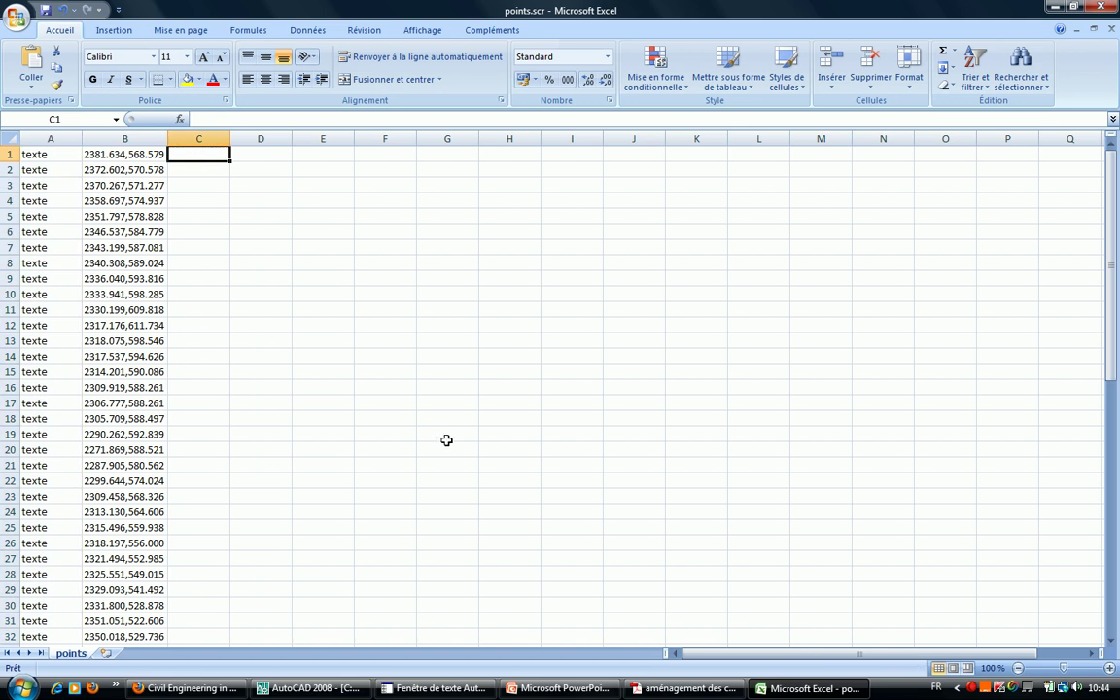
type("2.5")
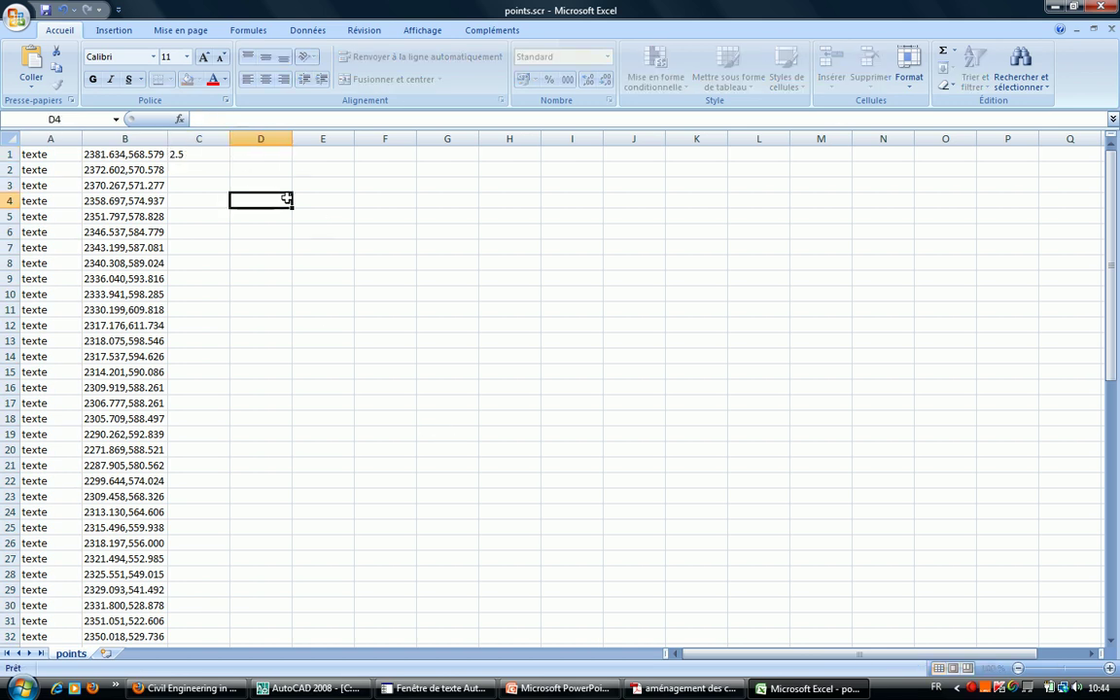
double_click(229, 160)
left_click(258, 154)
type("0")
key("Return")
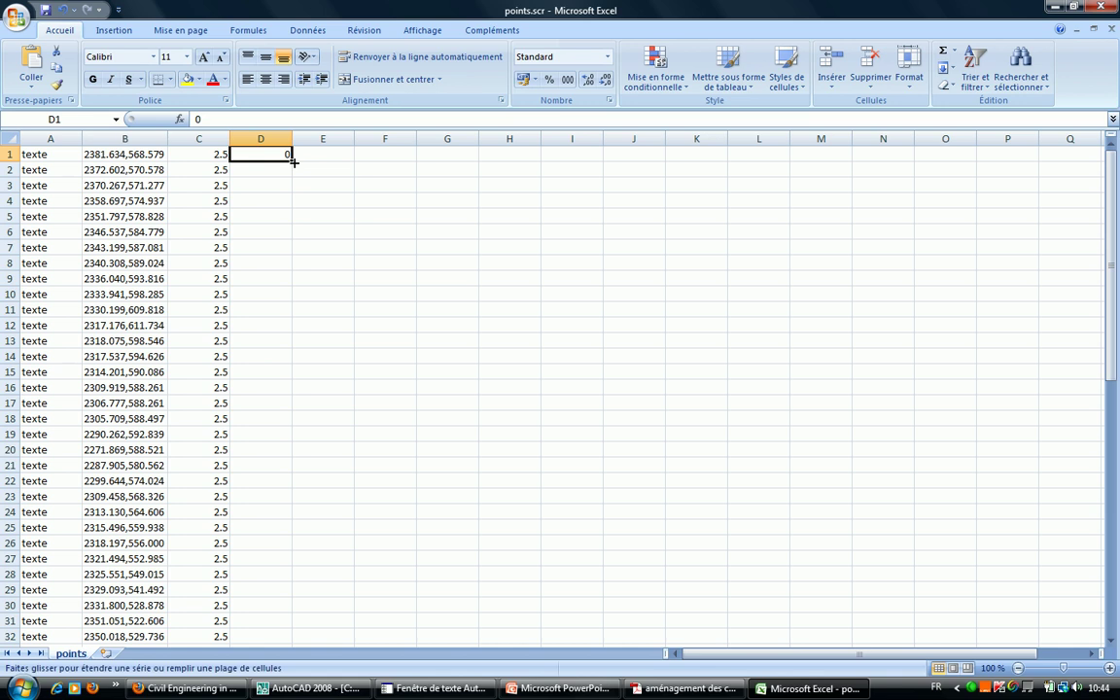
double_click(292, 161)
Number column E from 1 to 67 by filling down from 1 and 2.
left_click(317, 157)
type("1")
key("Return")
type("2")
key("Return")
key("Return")
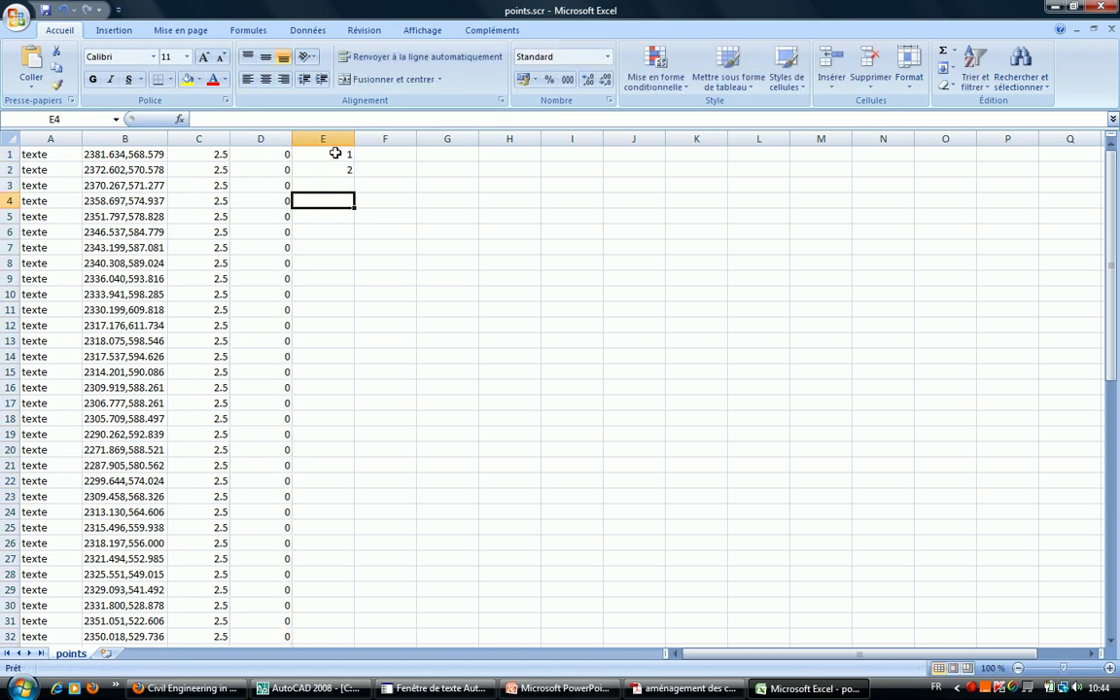
double_click(354, 177)
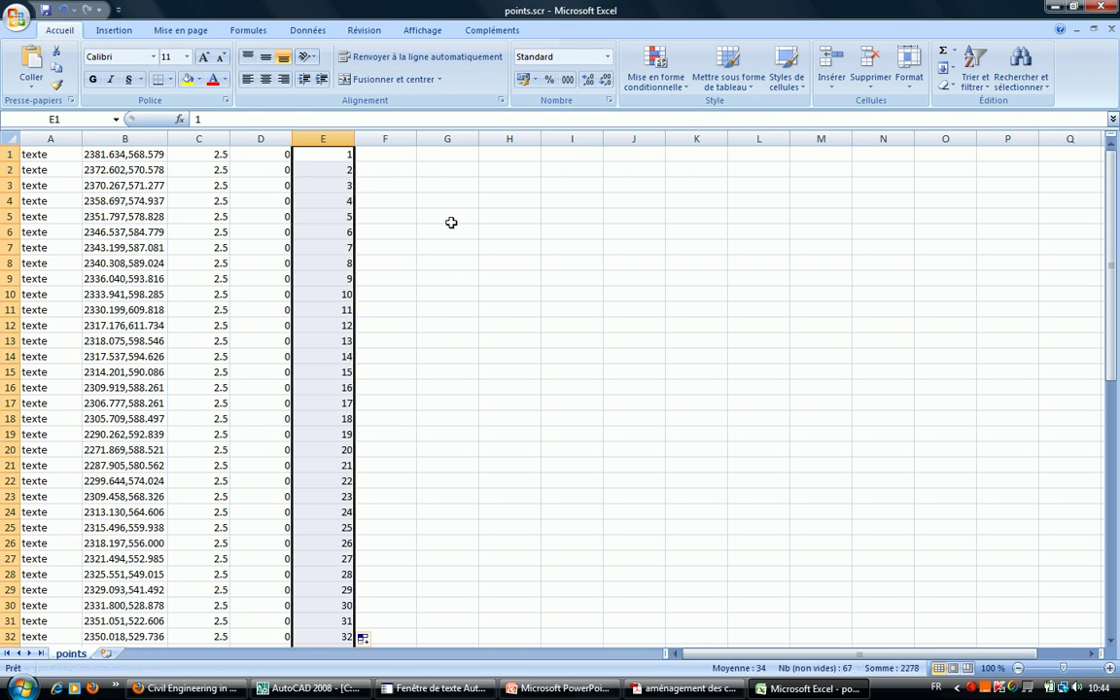
scroll(451, 222, "down", 10)
scroll(443, 238, "down", 6)
scroll(462, 280, "down", 1)
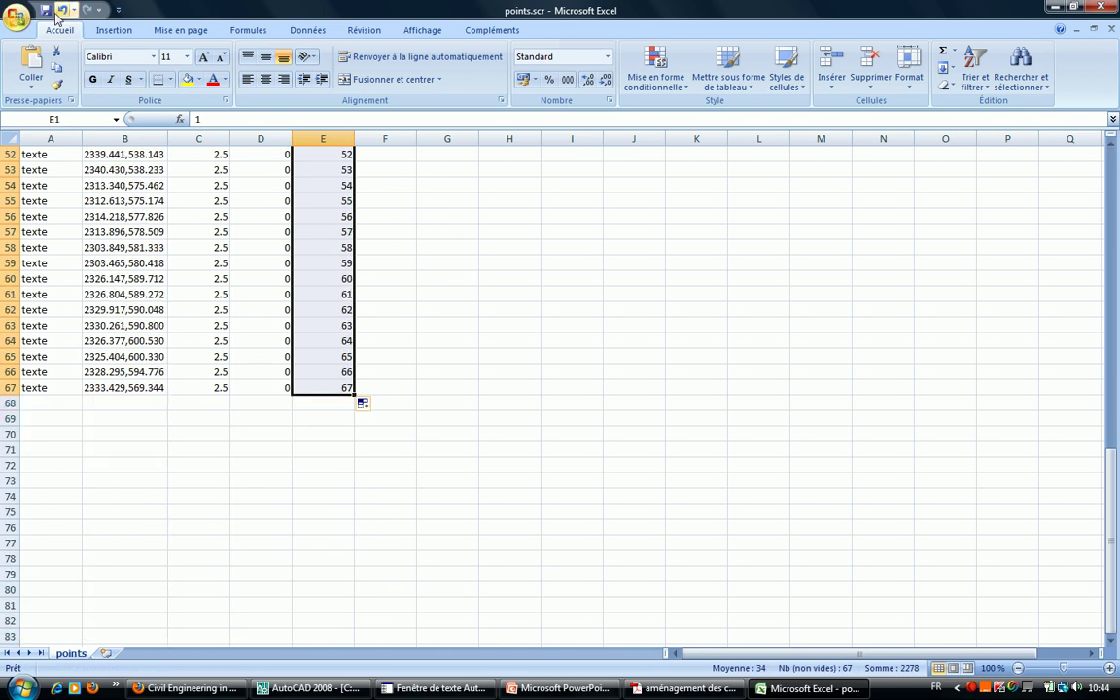
Save points.scr in plain text format and close the workbook, keeping the changes.
left_click(44, 14)
left_click(459, 396)
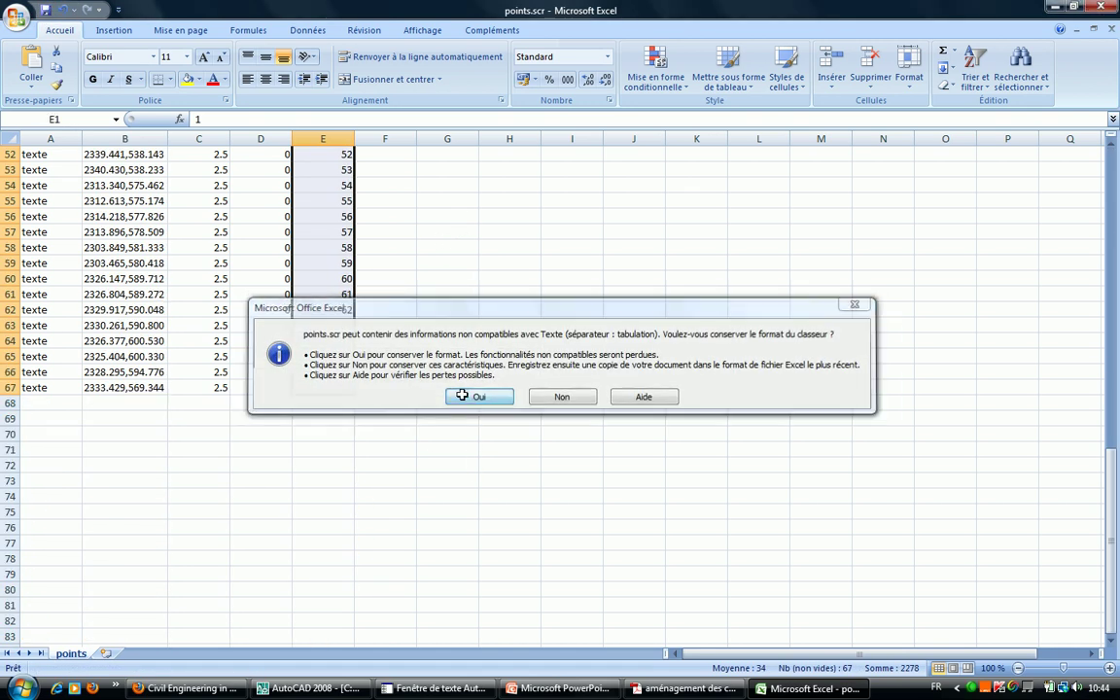
left_click(1114, 30)
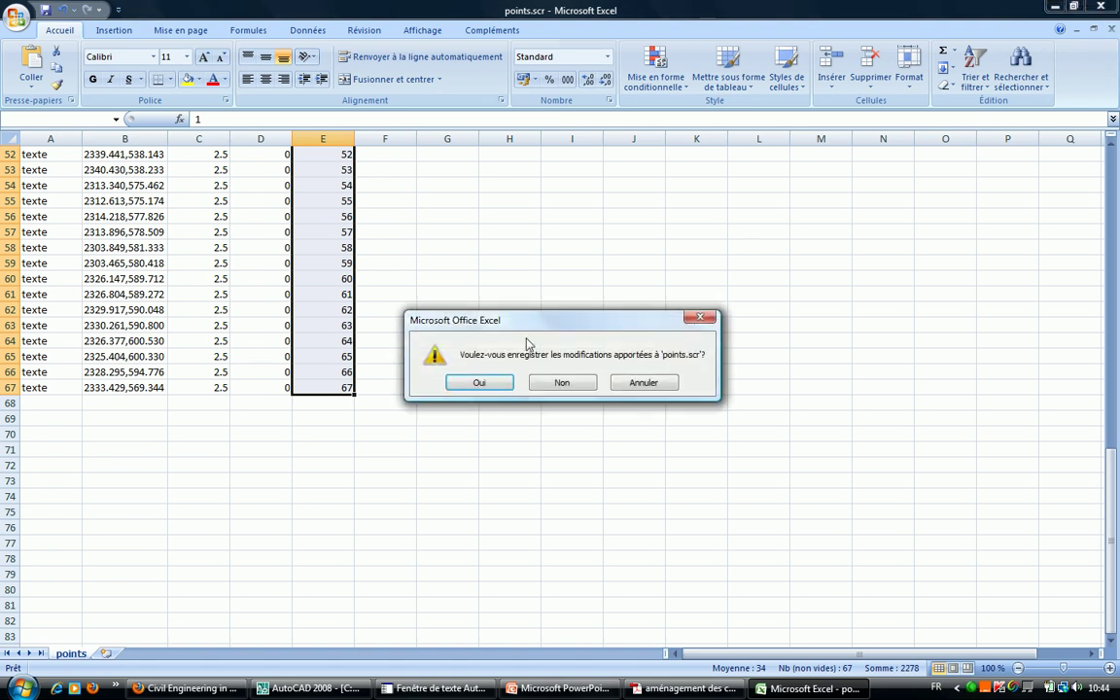
left_click(501, 387)
Save the script as text and run points.scr to place labels 1–67 around the roundabout.
left_click(478, 424)
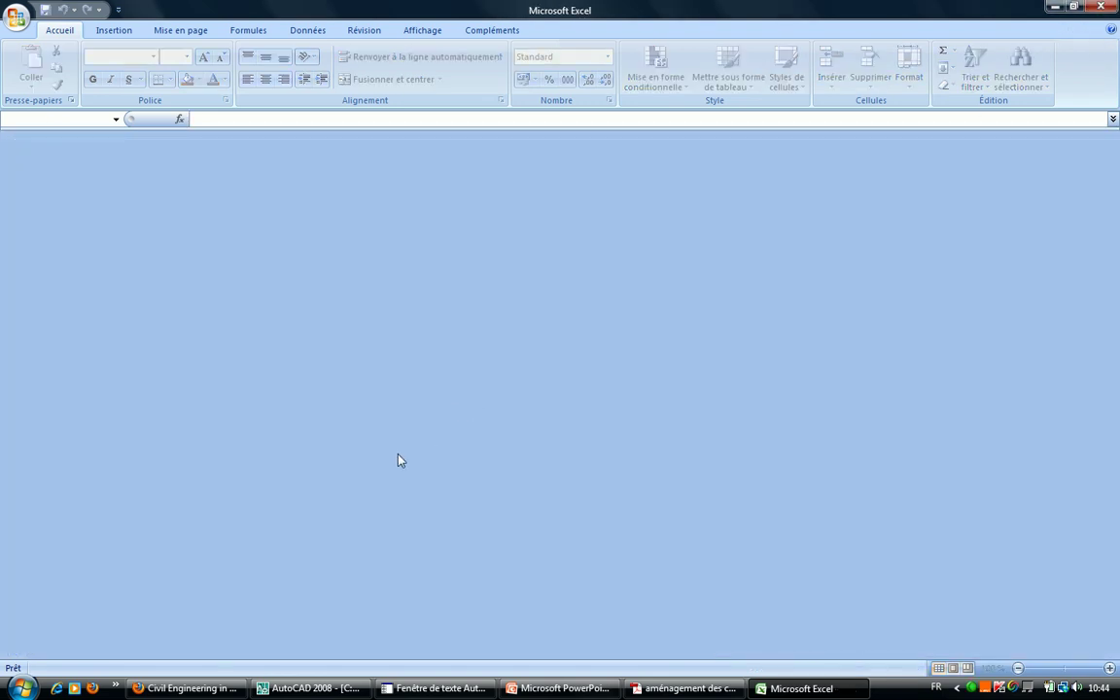
left_click(319, 694)
scroll(460, 333, "down", 3)
scroll(457, 302, "up", 1)
scroll(447, 273, "up", 2)
key("Escape")
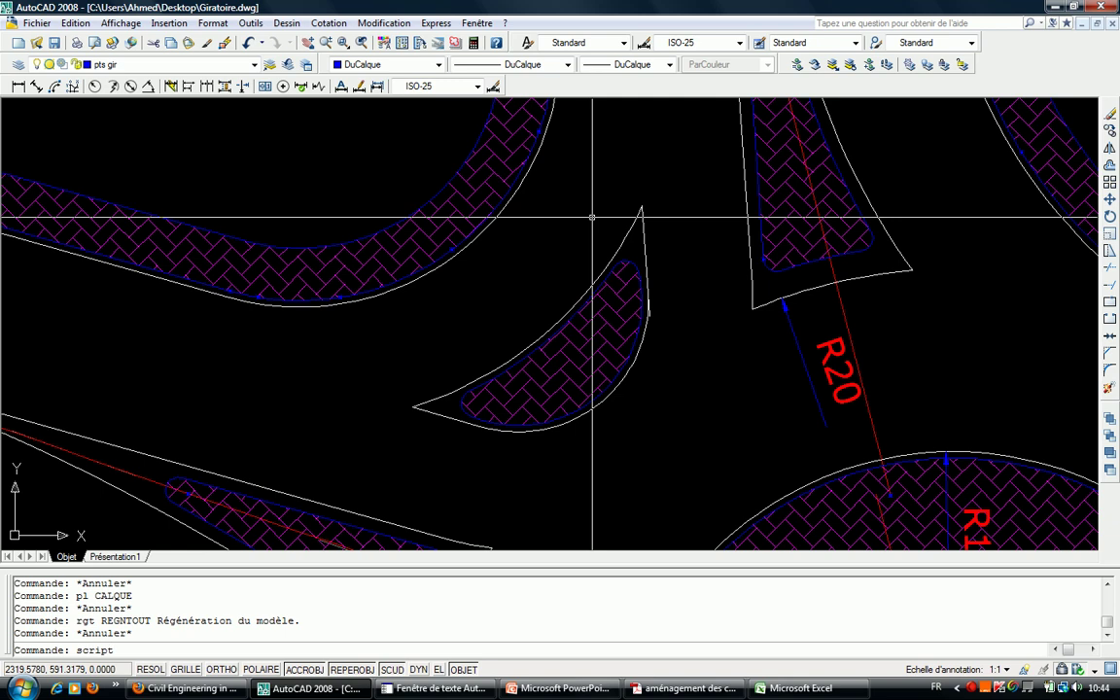
key("Return")
left_click_drag(788, 277, 778, 372)
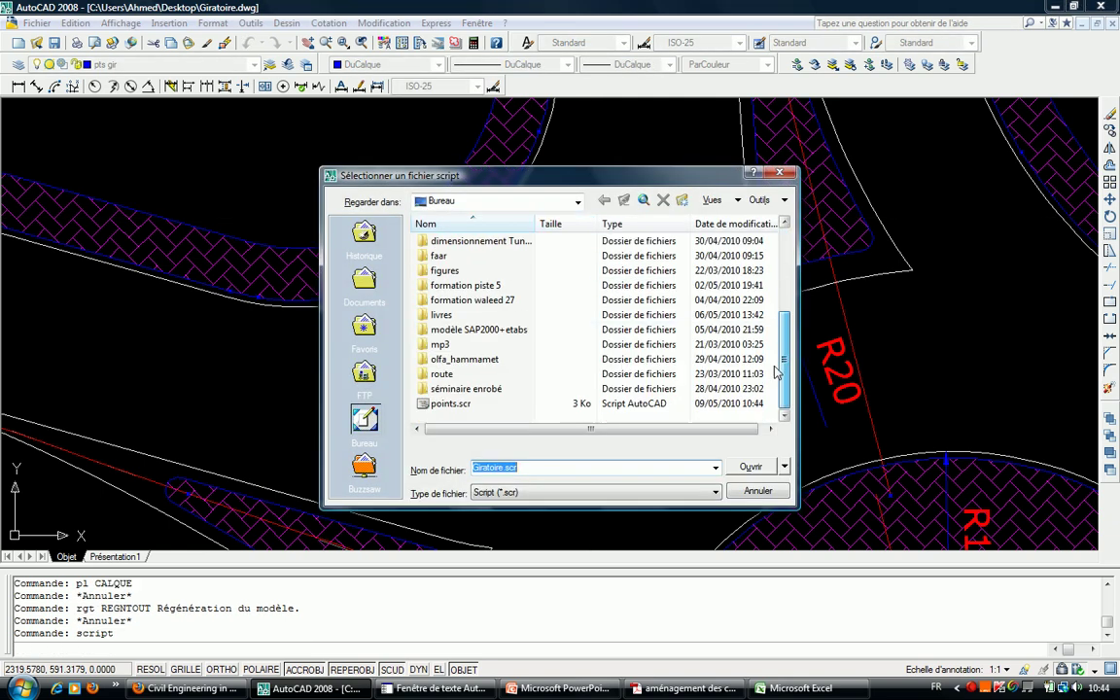
left_click(463, 407)
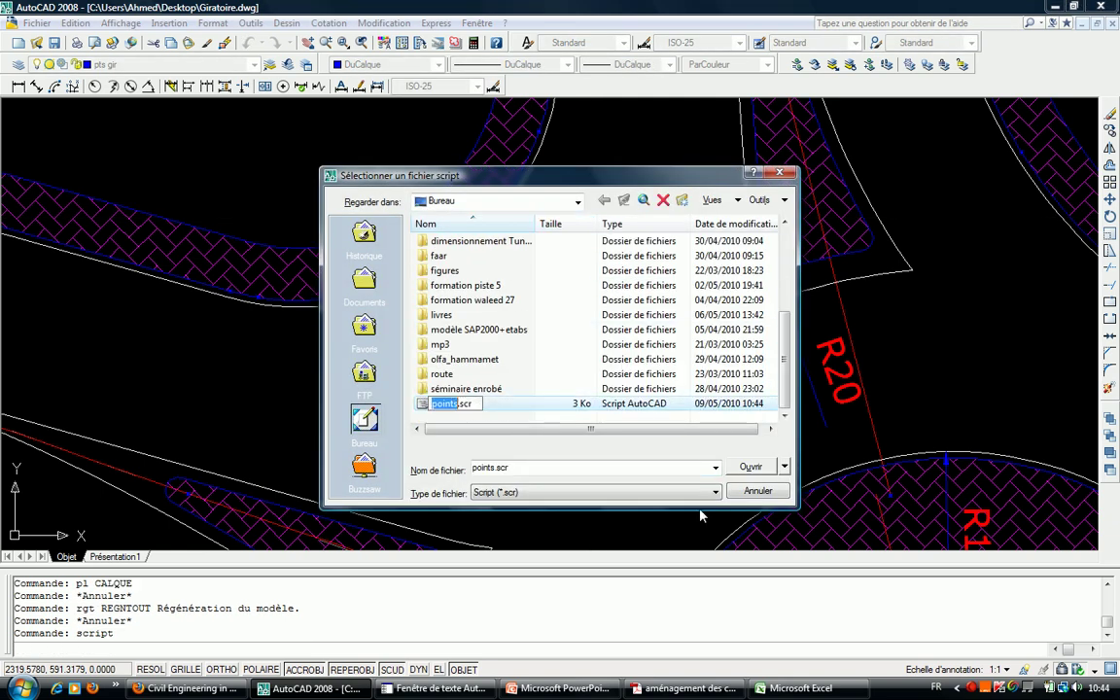
left_click(760, 469)
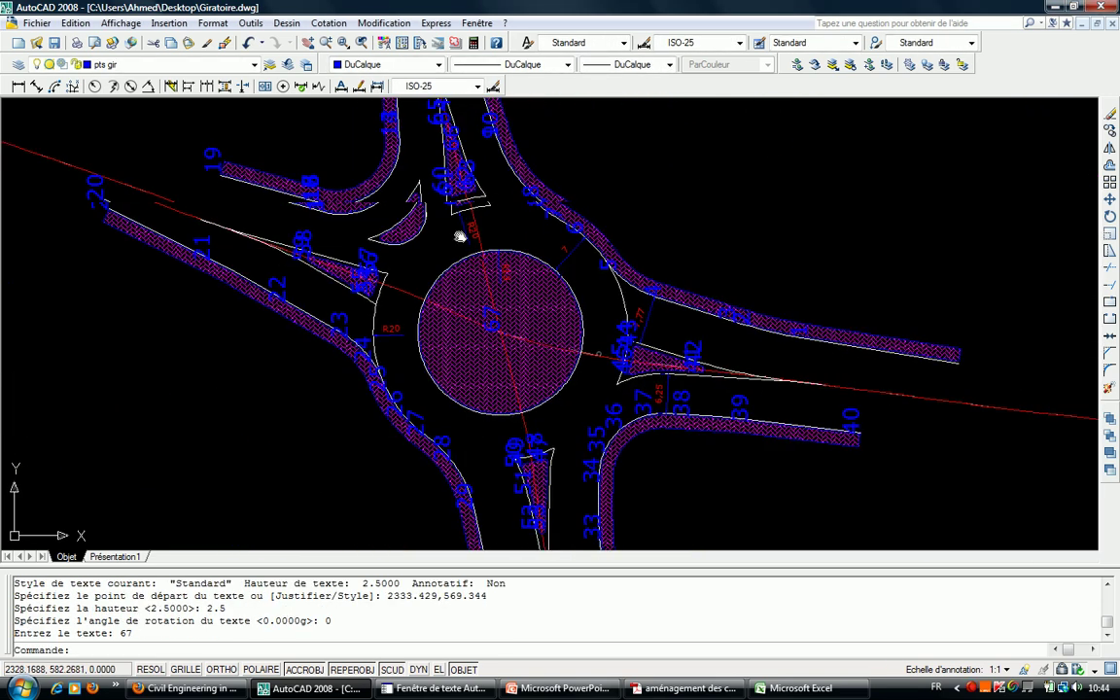
Isolate the pts gir label layer and window-select the roundabout labels.
key("Escape")
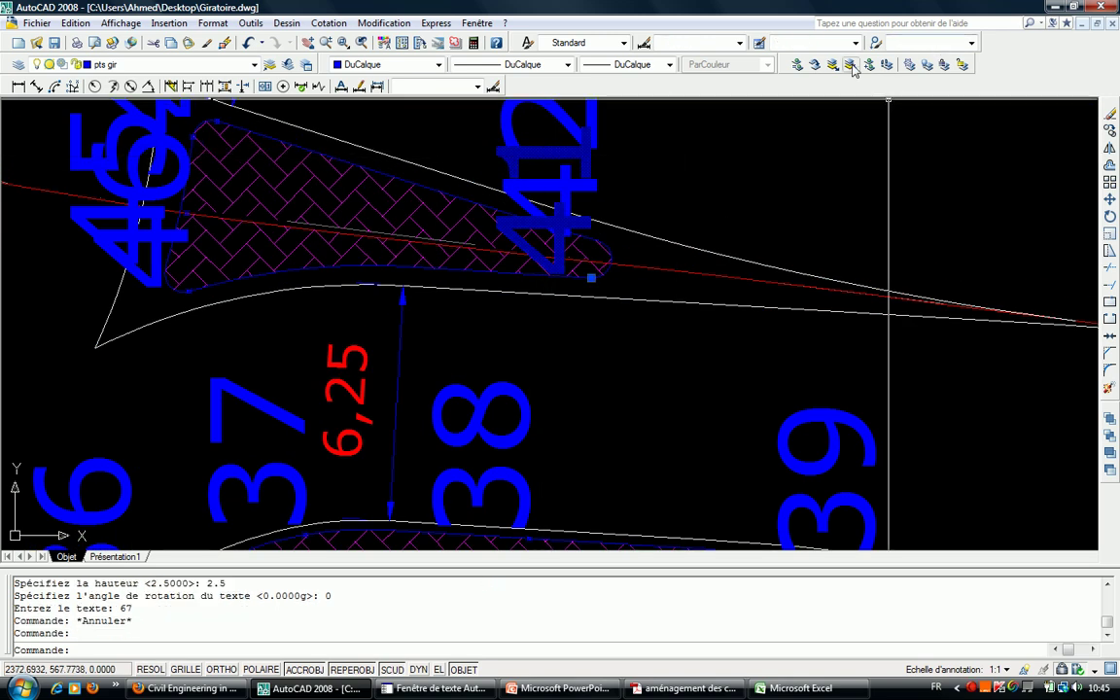
left_click(834, 66)
scroll(644, 301, "down", 6)
left_click(644, 301)
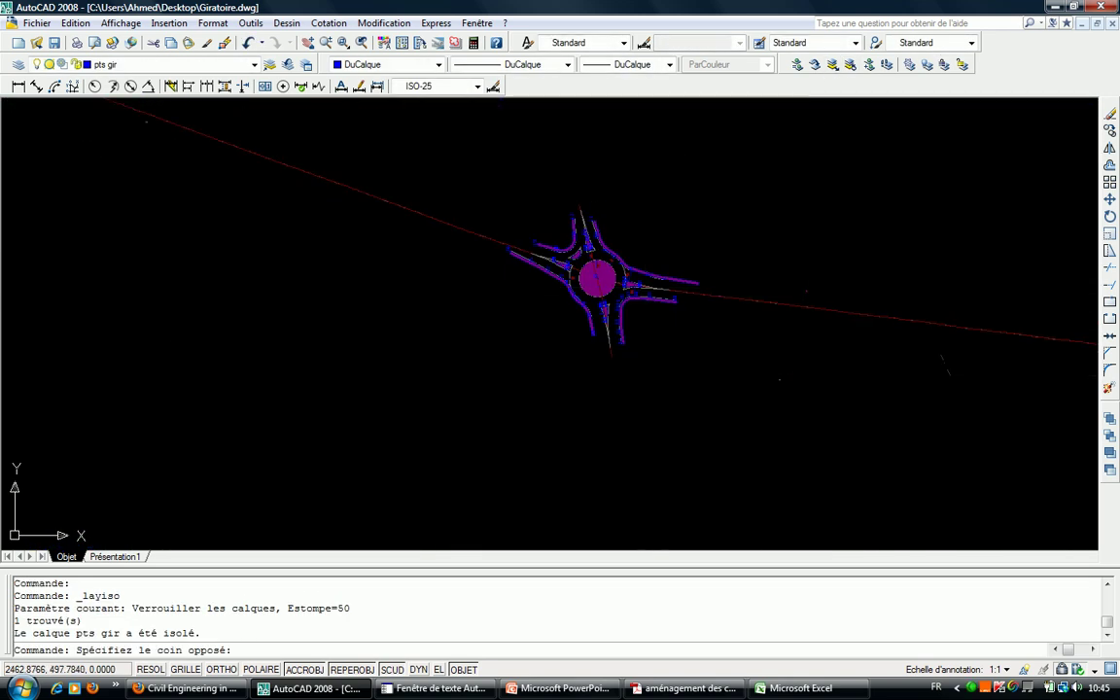
left_click(634, 323)
left_click(449, 161)
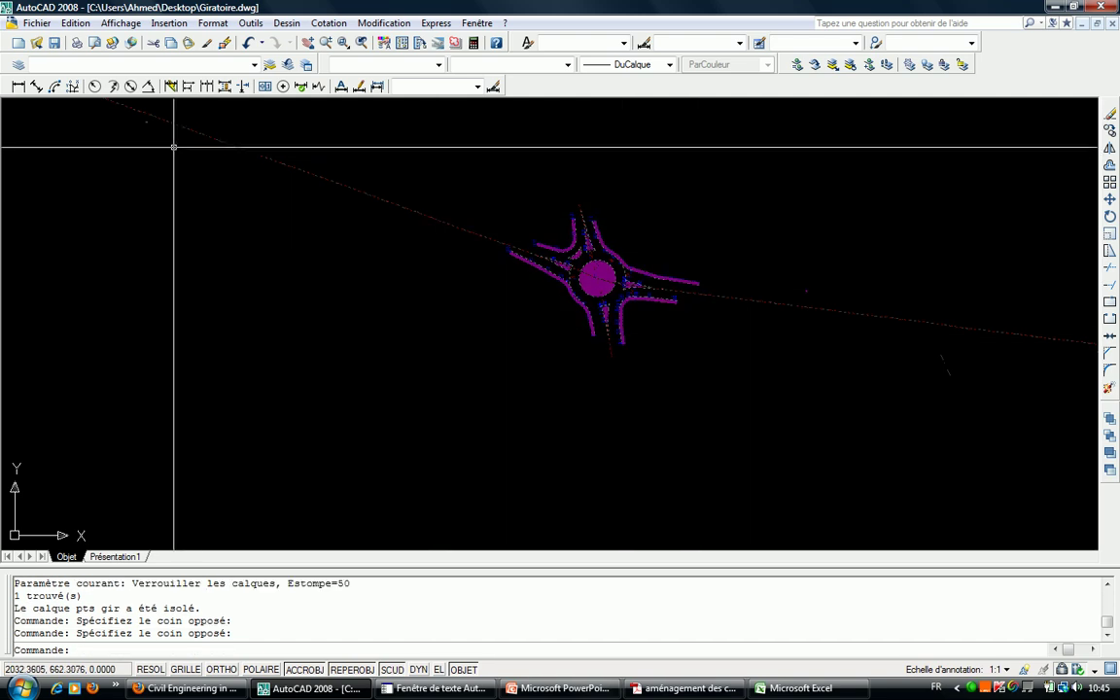
Filter the selection in Properties down to the 67 Texte objects.
key("ctrl+1")
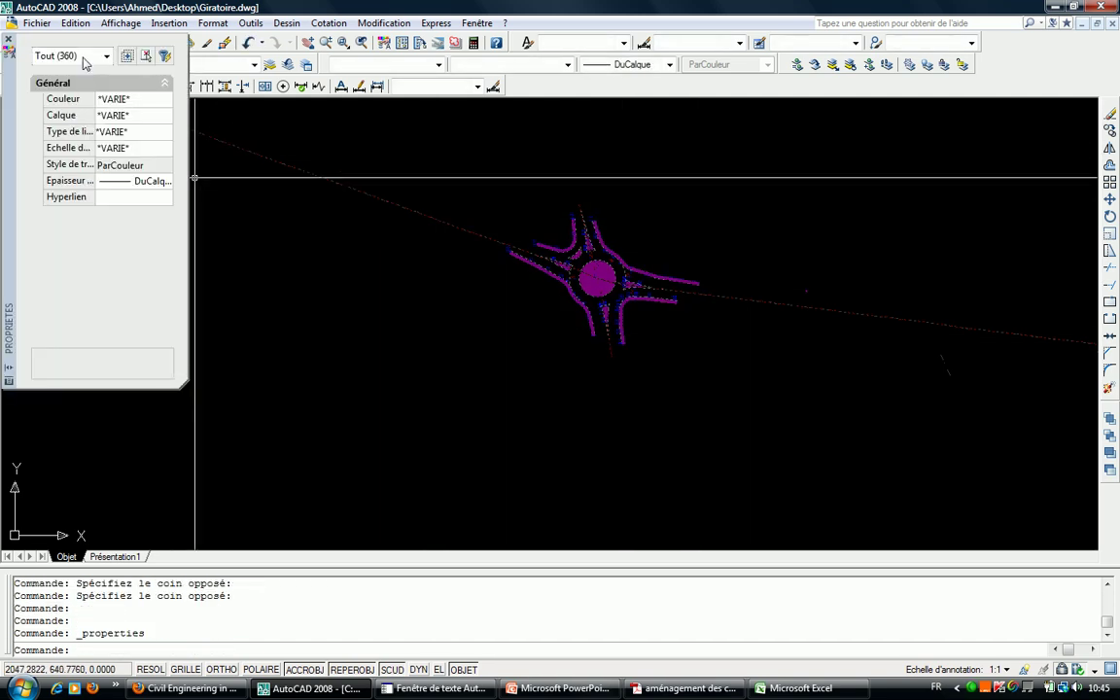
left_click(84, 60)
left_click(58, 88)
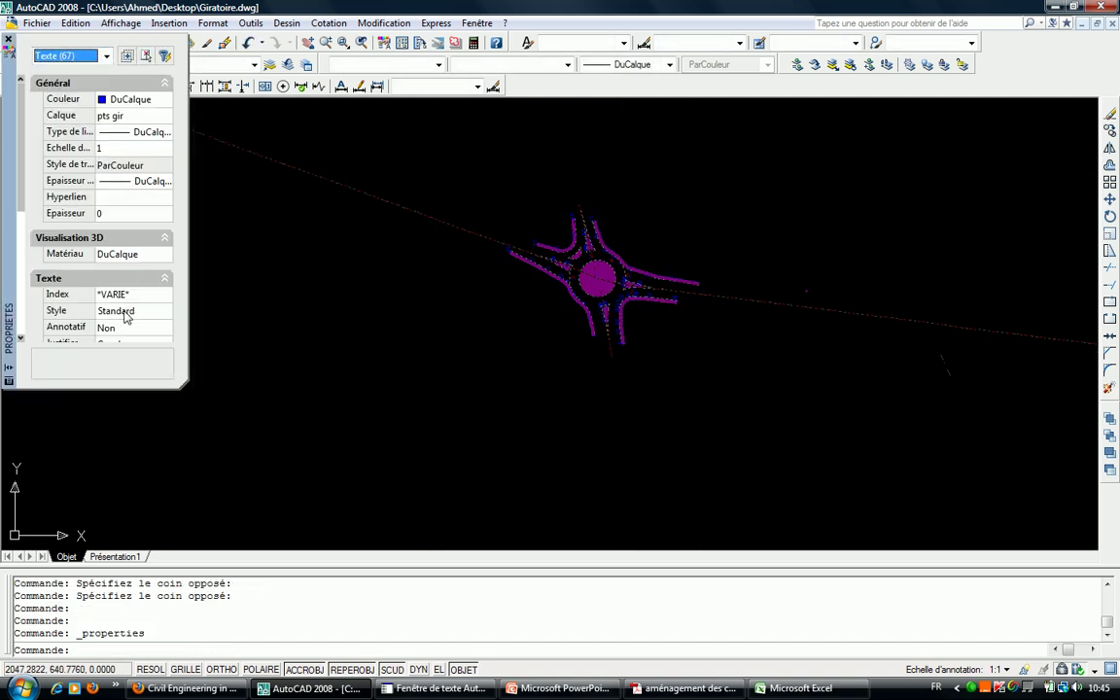
left_click_drag(26, 209, 27, 251)
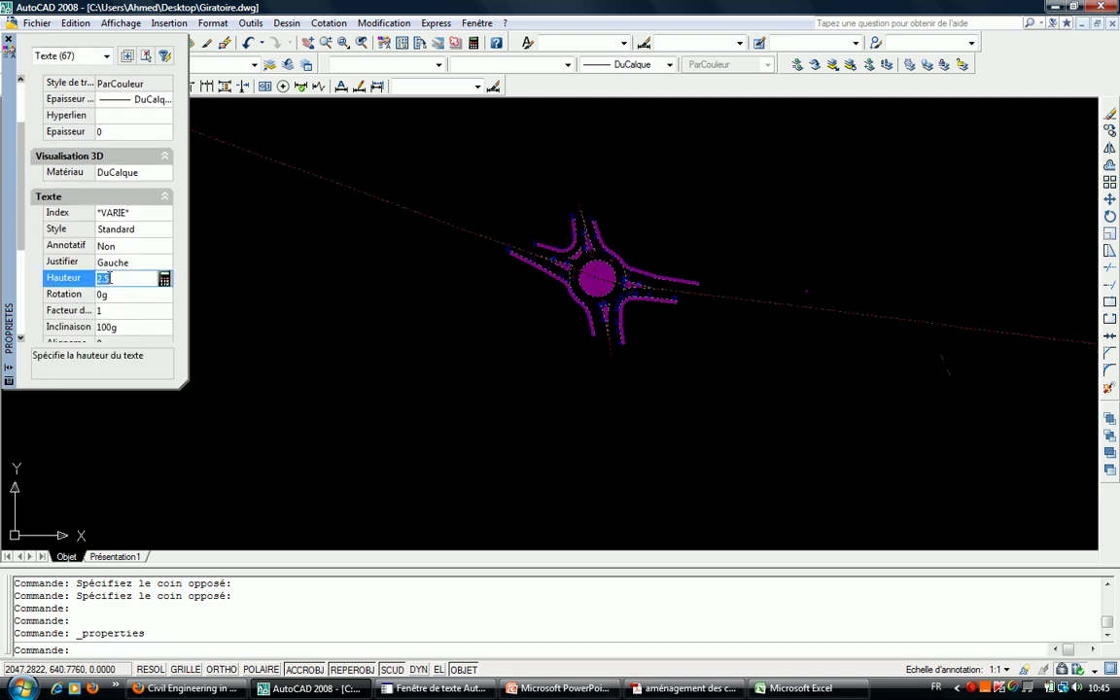
scroll(623, 293, "up", 6)
scroll(622, 293, "up", 4)
key("Escape")
scroll(538, 417, "down", 2)
scroll(508, 369, "down", 2)
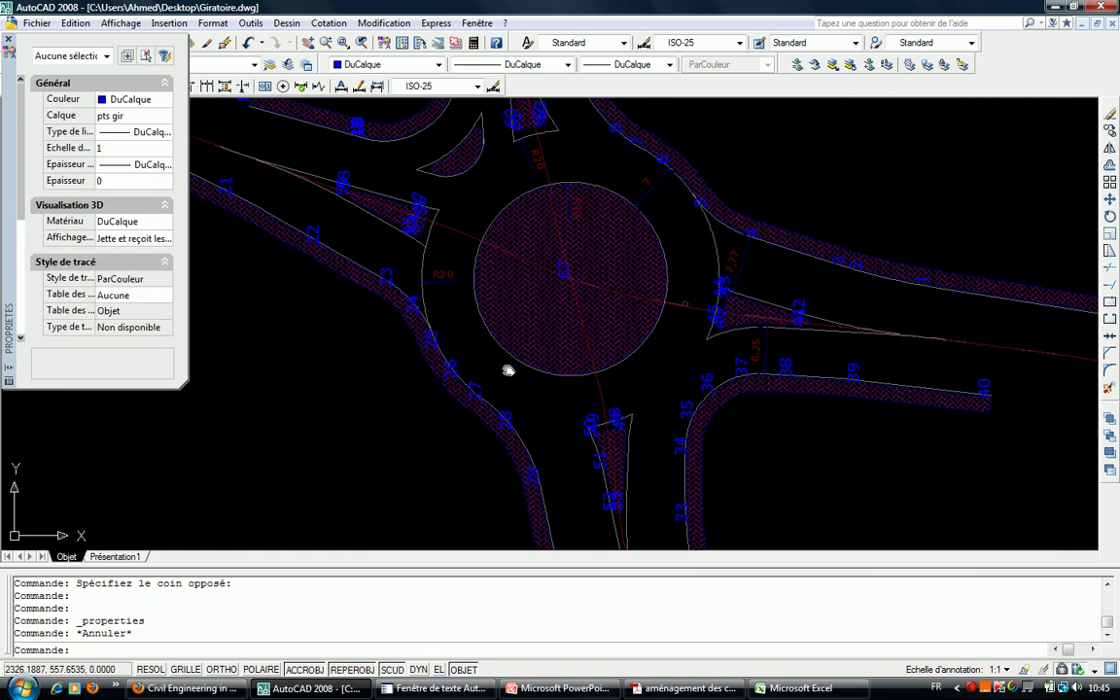
scroll(714, 260, "up", 5)
scroll(714, 261, "up", 2)
Move label 43 clear of 44 and label 46 below 45 with DEPLACER (dp).
left_click(714, 261)
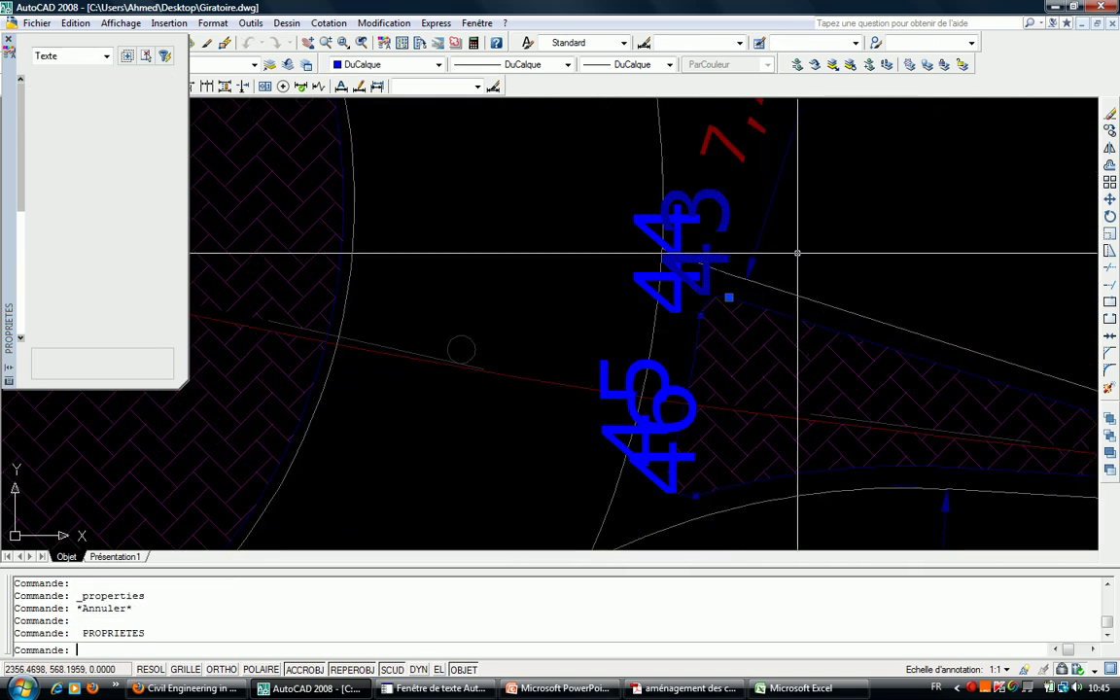
left_click(825, 223)
key("Escape")
key("Escape")
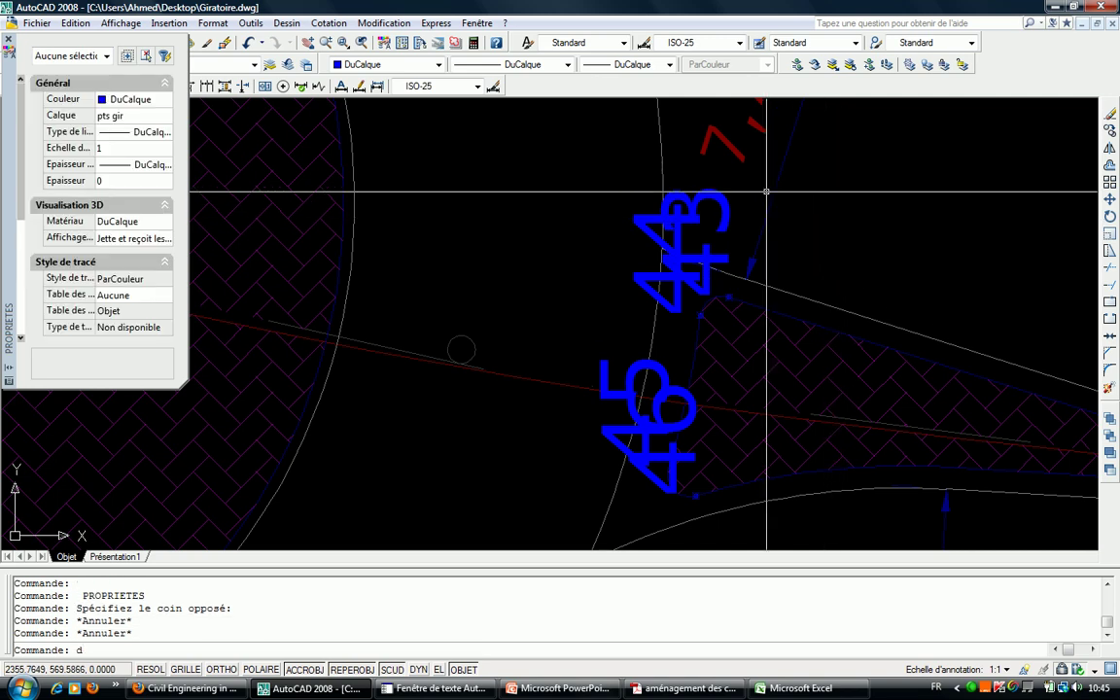
type("dp")
key("Return")
key("Return")
left_click(715, 203)
left_click(753, 203)
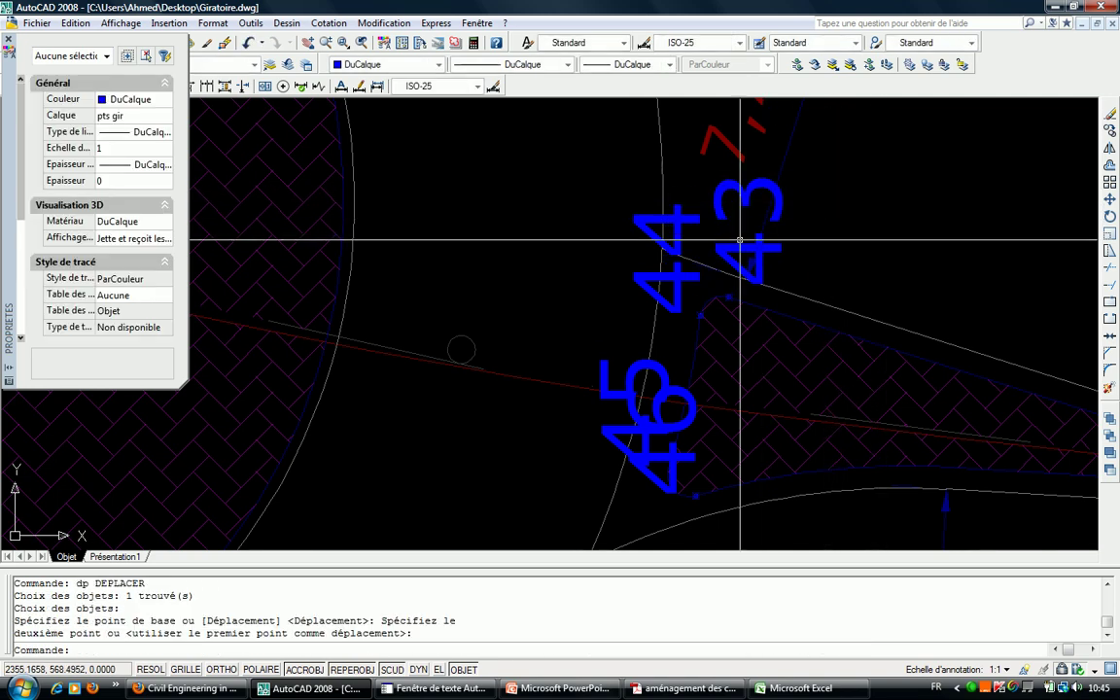
middle_click_drag(654, 502, 622, 335)
left_click(625, 326)
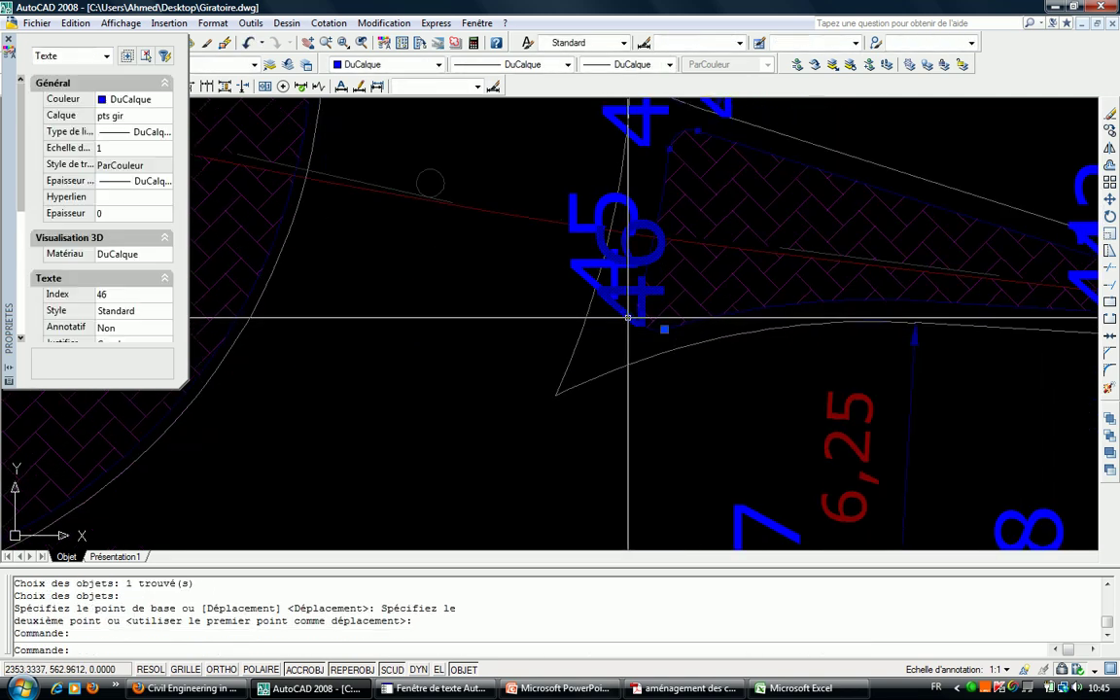
key("Return")
left_click(625, 321)
left_click(613, 467)
Move label 47 right of 48 and label 50 clear of 49.
scroll(587, 321, "down", 3)
middle_click_drag(587, 321, 632, 293)
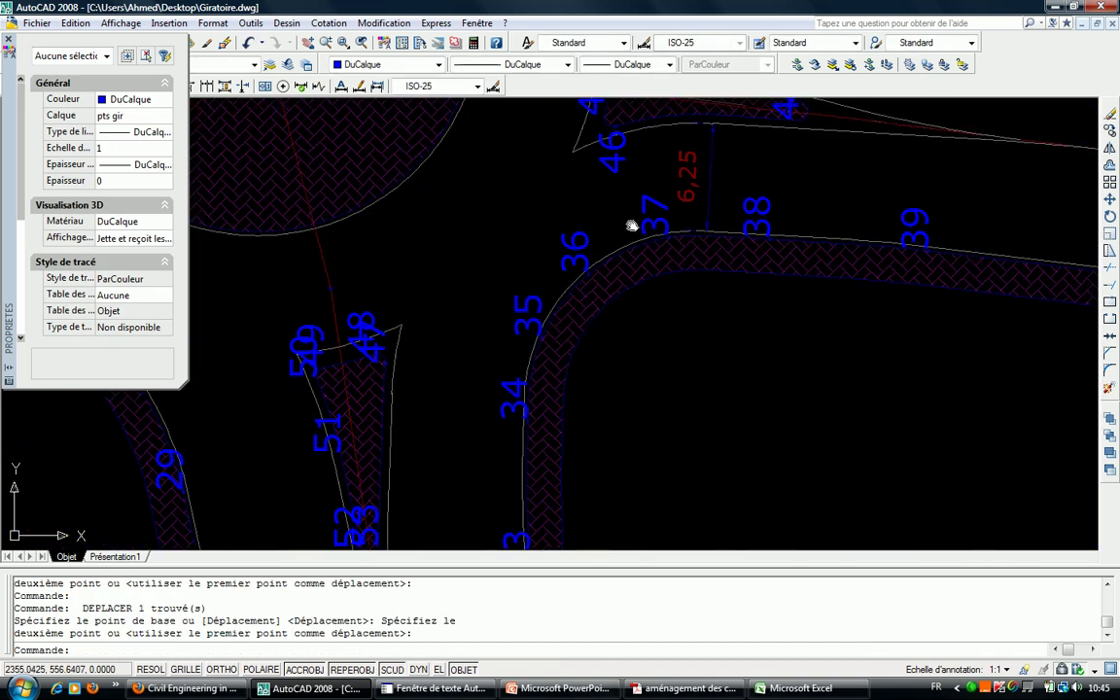
left_click(366, 324)
key("Return")
left_click(367, 323)
left_click(405, 336)
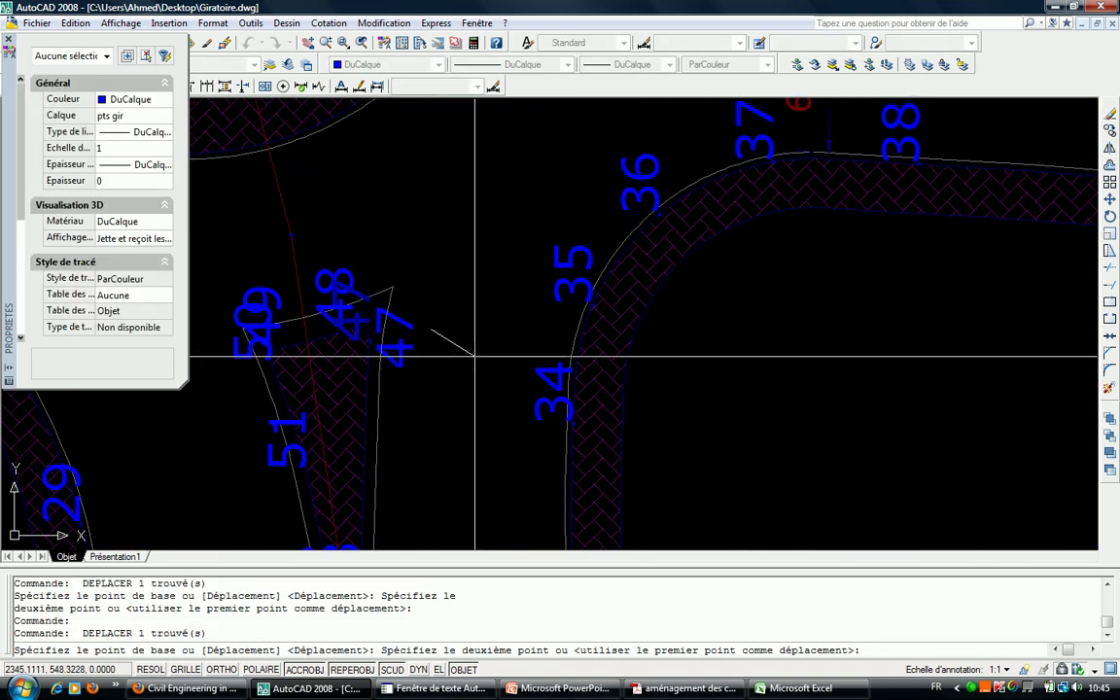
middle_click_drag(506, 350, 719, 228)
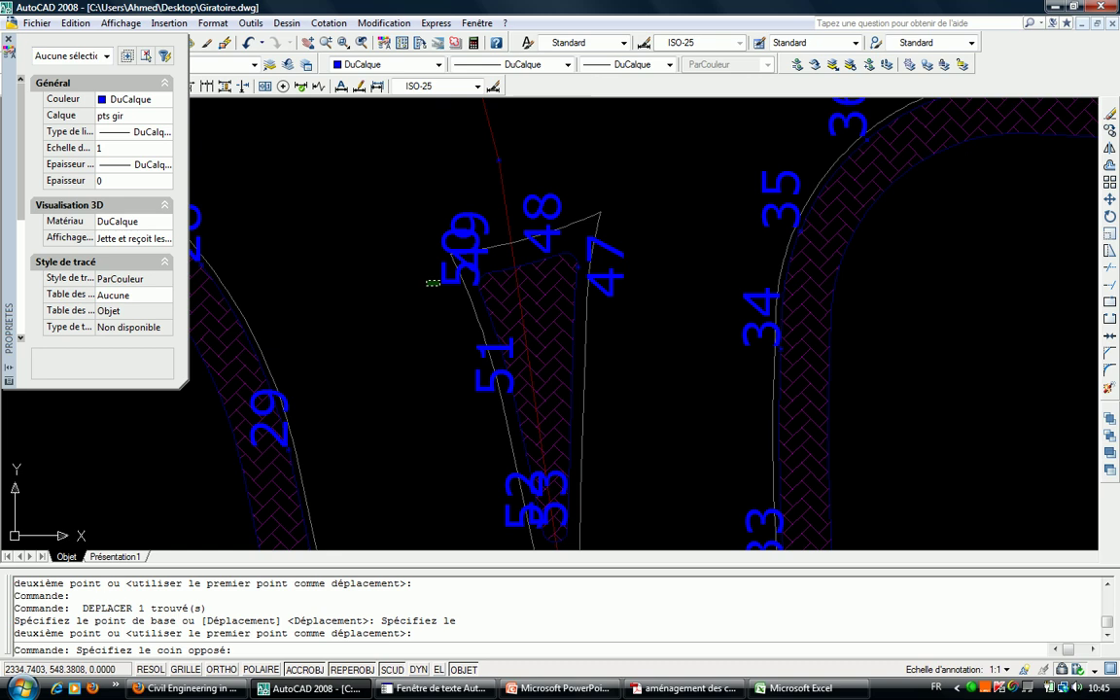
left_click(442, 348)
key("Return")
left_click(413, 333)
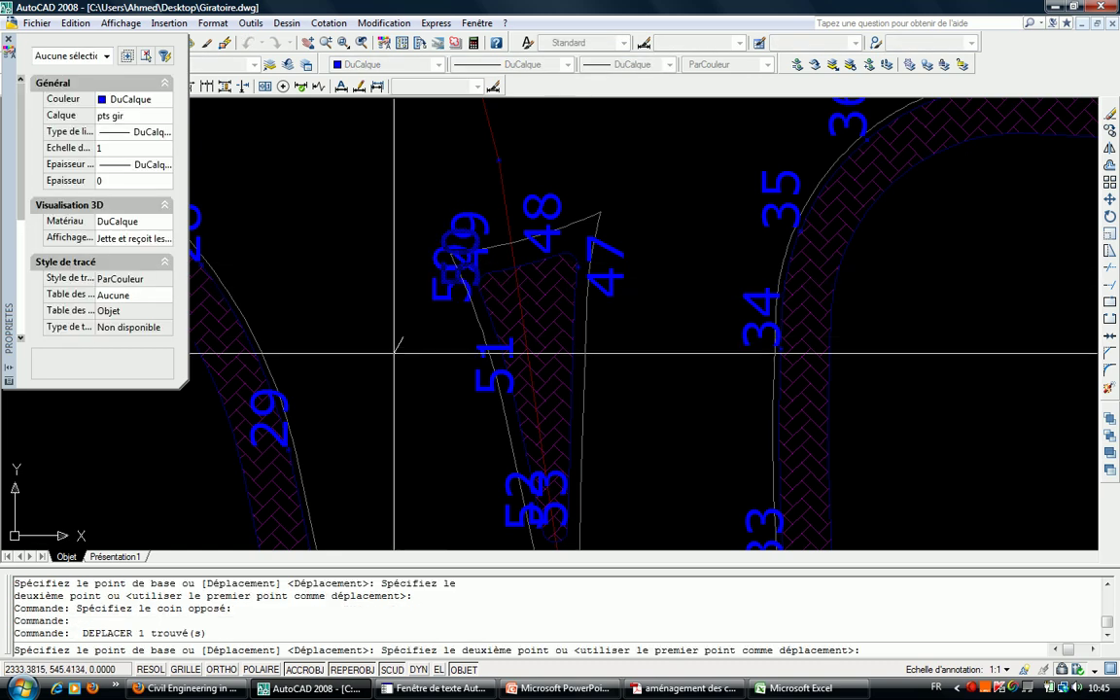
left_click(395, 360)
Move labels 56, 54 and 59 away from labels 57, 55 and 58.
middle_click_drag(392, 380, 544, 283)
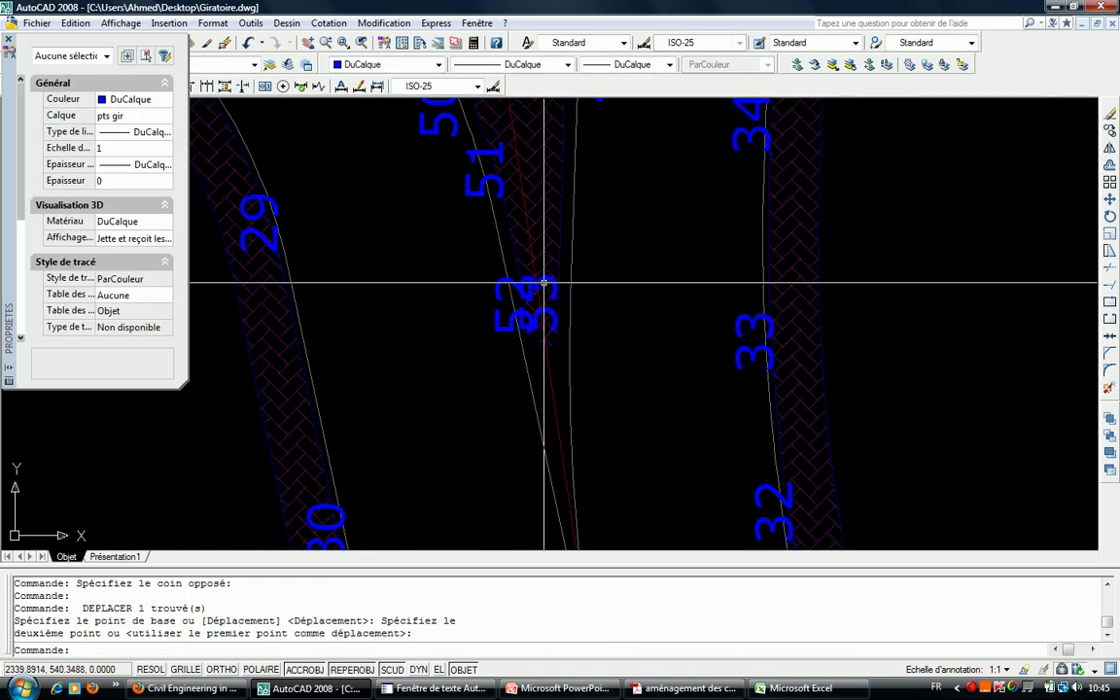
middle_click(613, 421)
middle_click(613, 421)
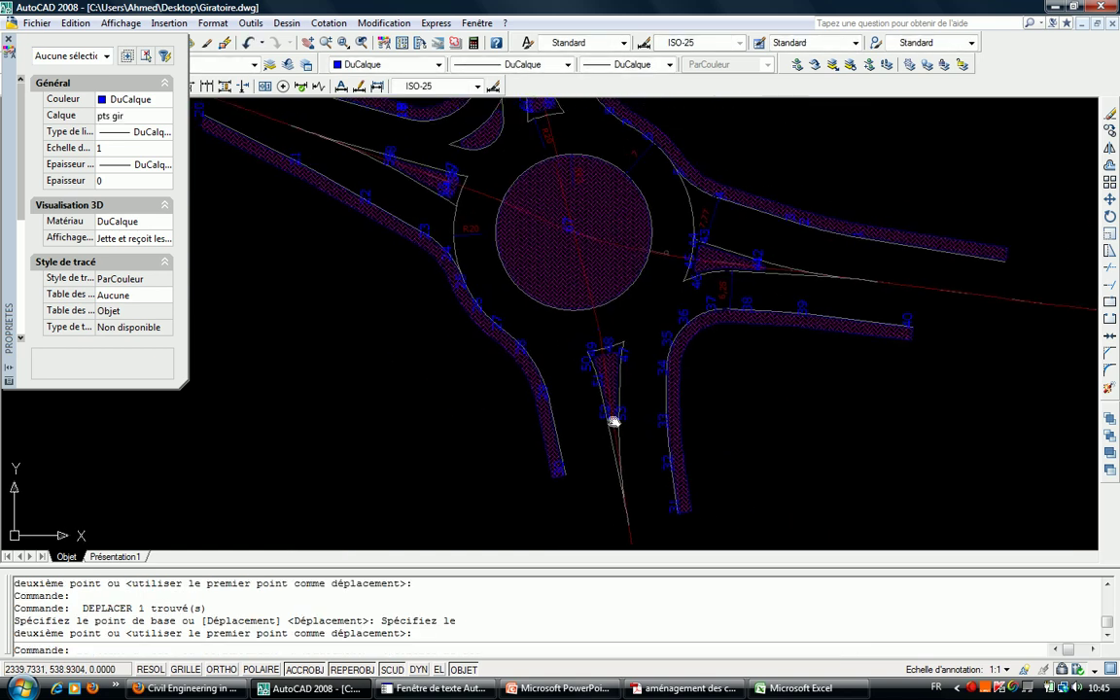
scroll(472, 161, "up", 8)
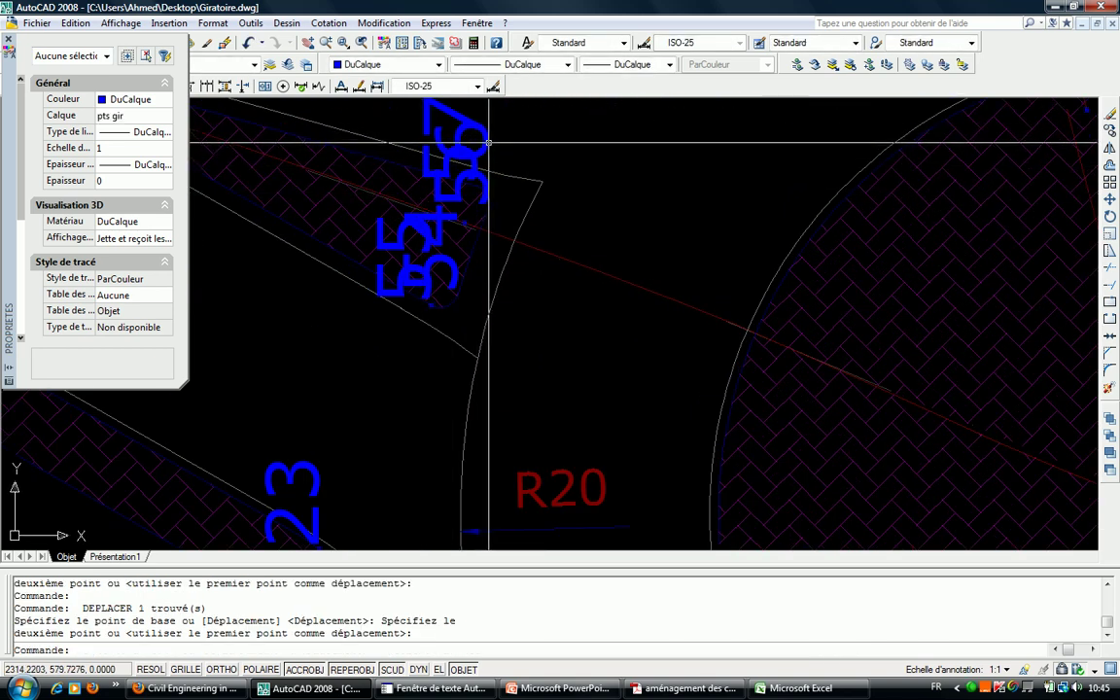
left_click_drag(488, 143, 554, 194)
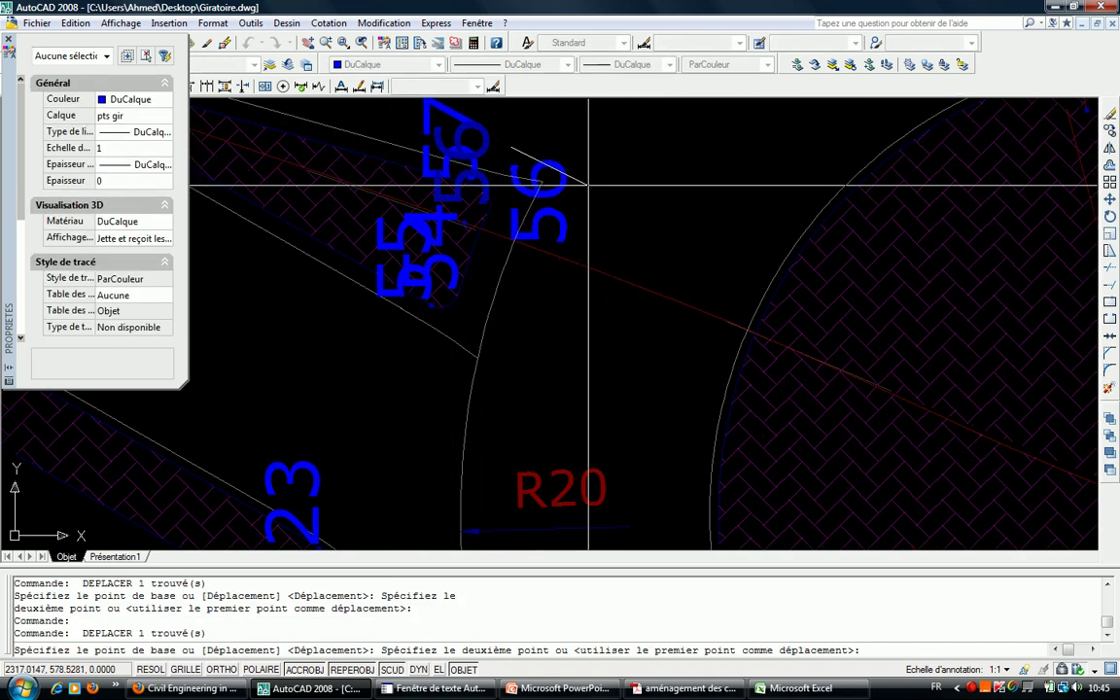
left_click(439, 251)
left_click_drag(444, 250, 497, 309)
scroll(496, 309, "down", 2)
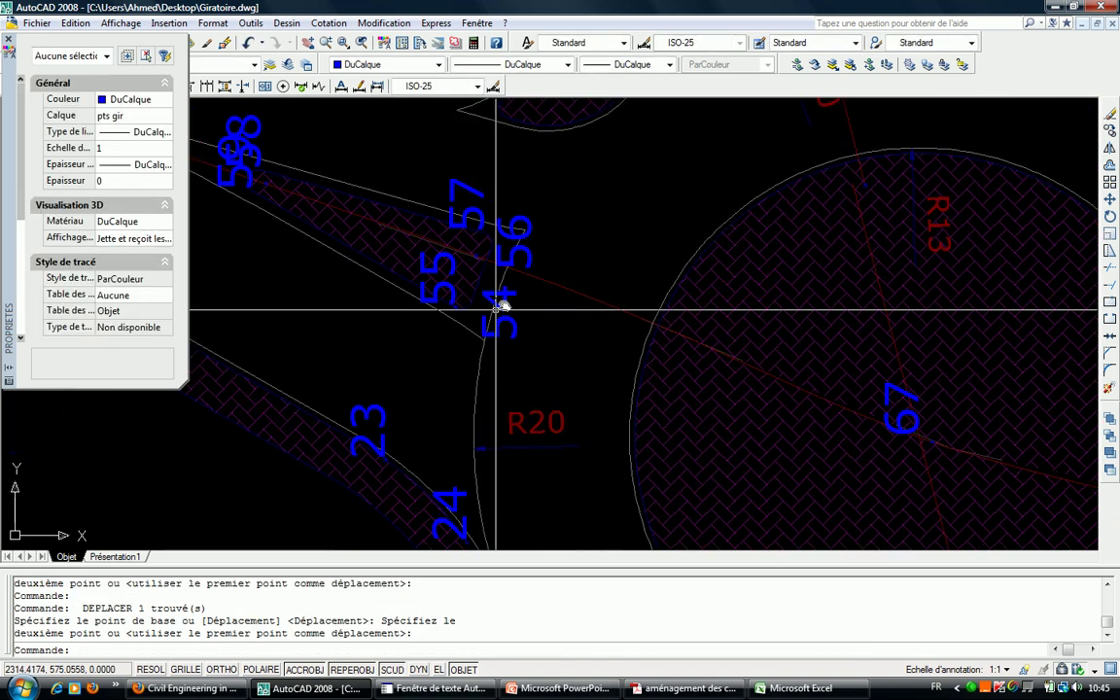
middle_click_drag(220, 241, 391, 251)
left_click(393, 163)
left_click_drag(393, 164, 392, 251)
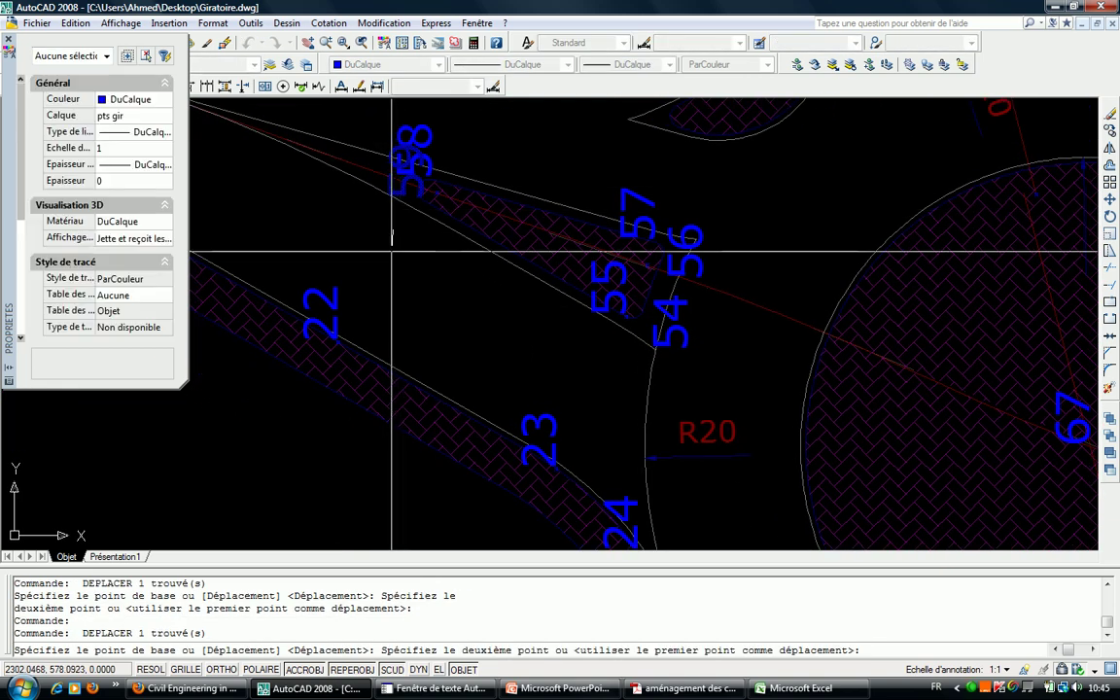
left_click(390, 218)
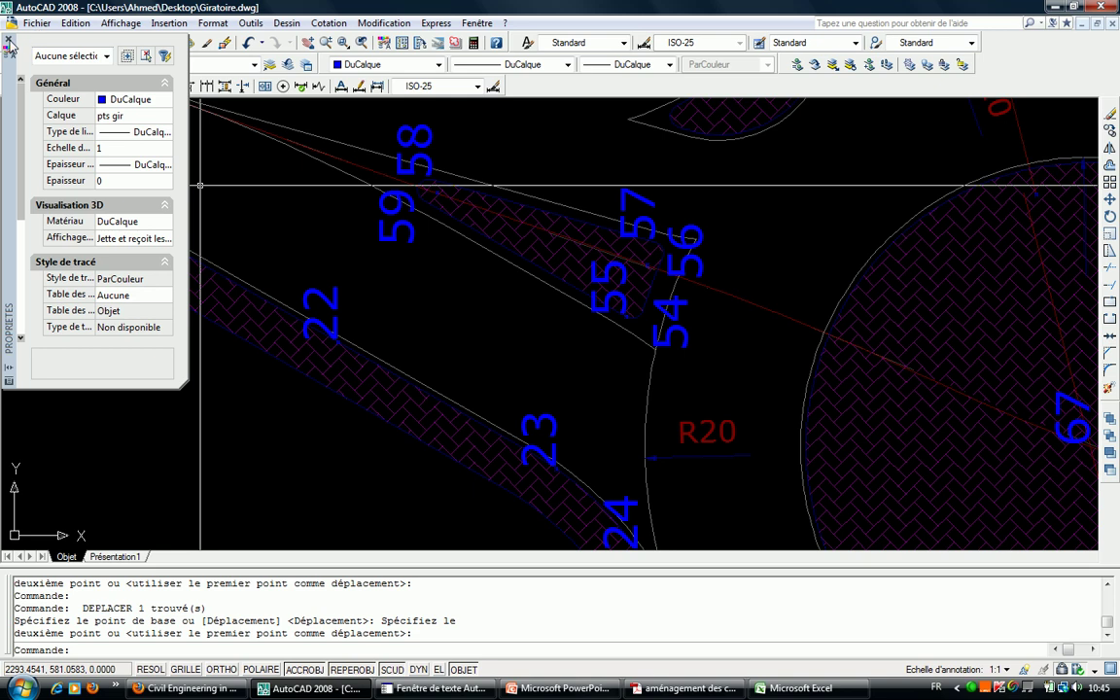
Close Properties and move label 63 off 62 and label 61 below 60.
left_click(9, 43)
scroll(275, 306, "down", 3)
scroll(292, 281, "up", 2)
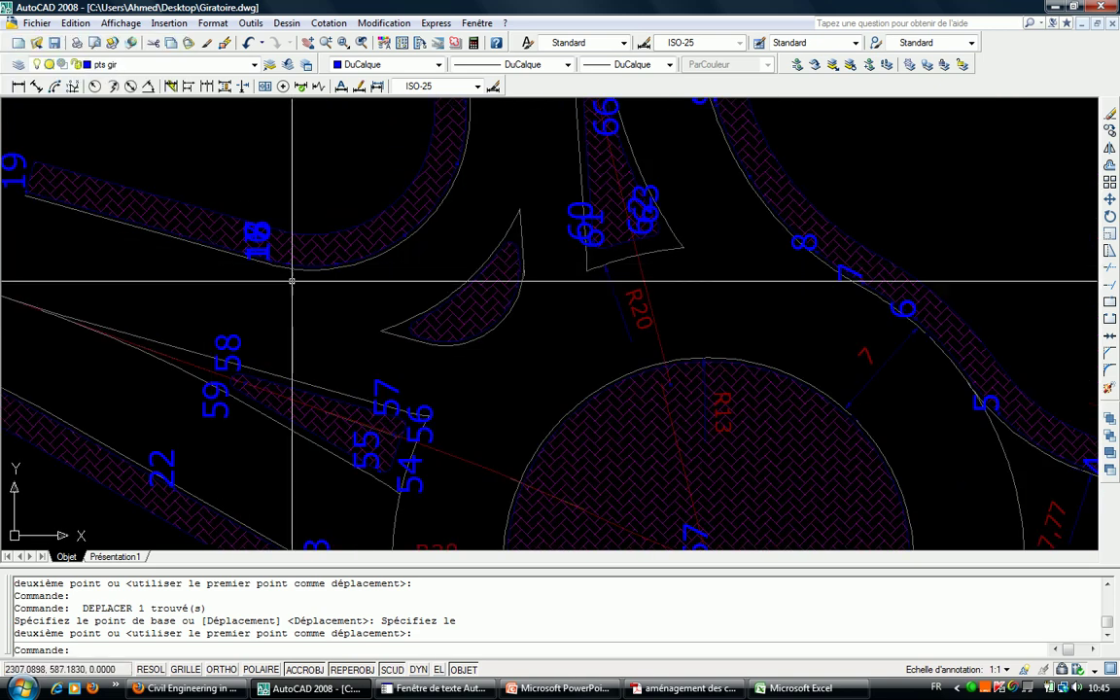
middle_click_drag(283, 295, 162, 293)
scroll(487, 240, "up", 3)
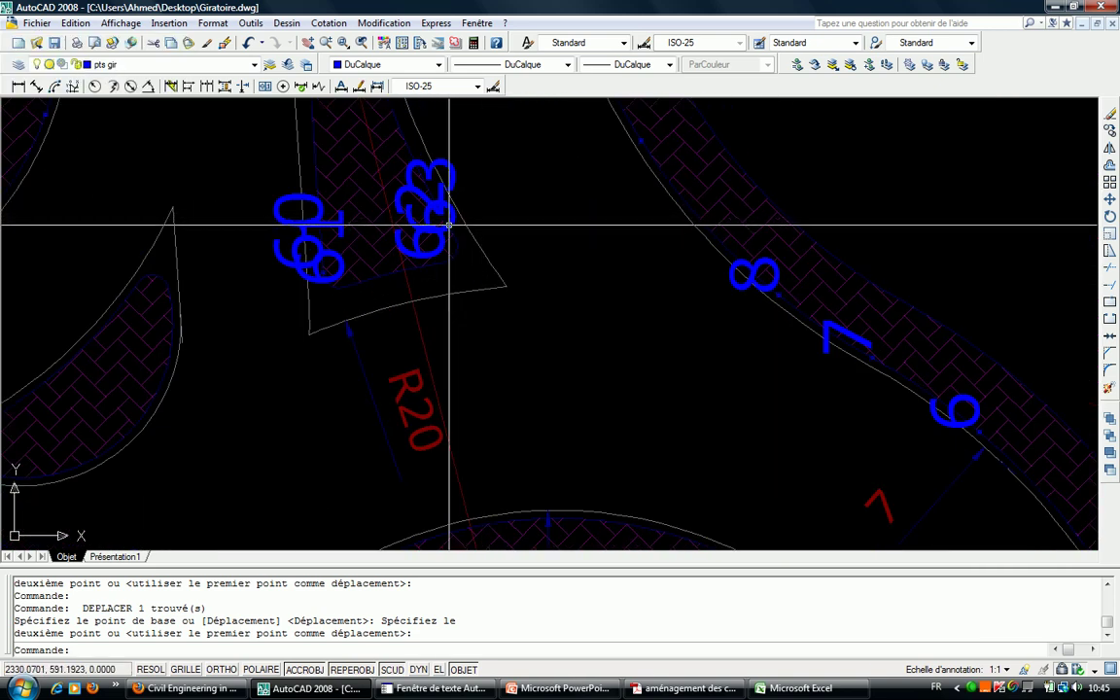
left_click(448, 224)
left_click_drag(448, 224, 497, 220)
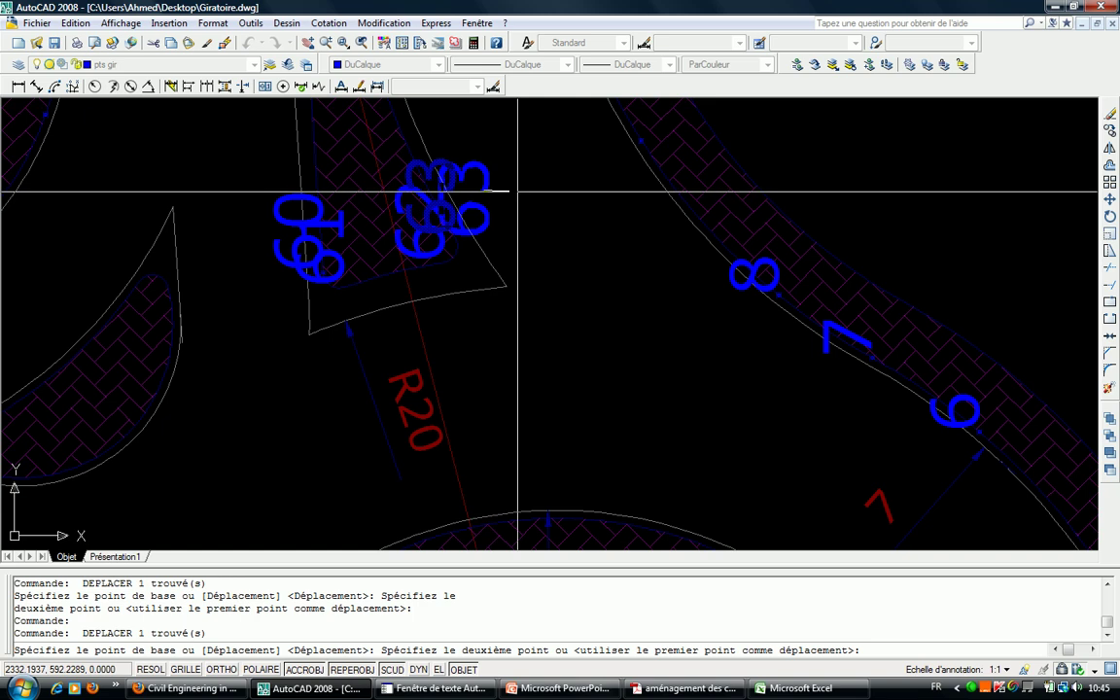
left_click(333, 240)
left_click_drag(343, 233, 378, 311)
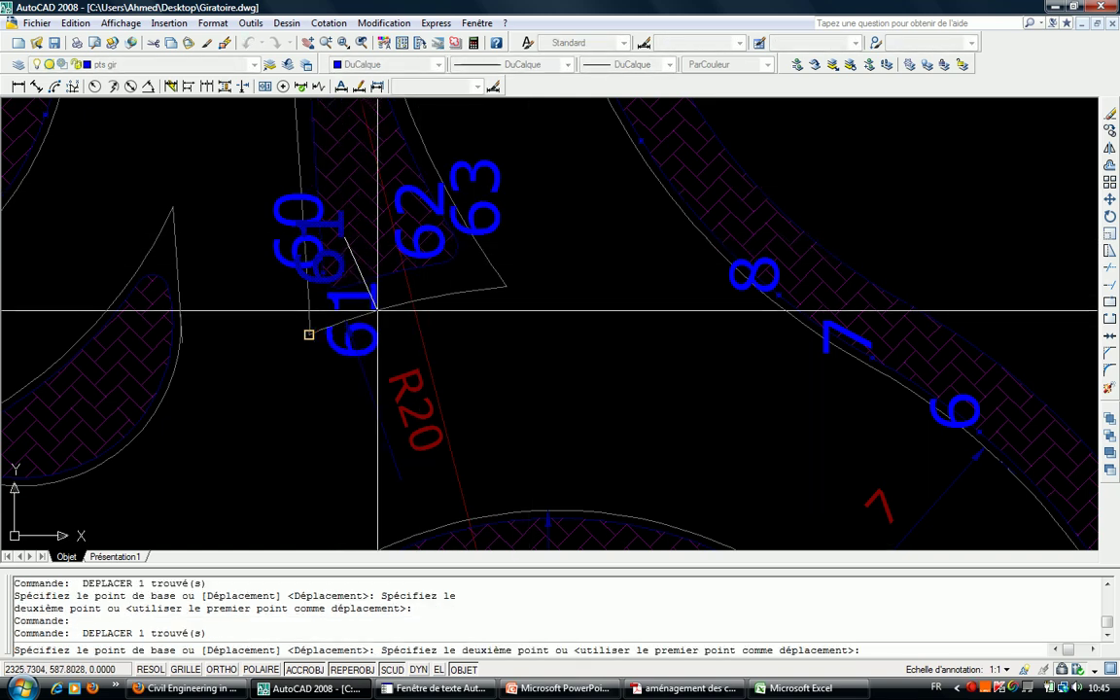
left_click(394, 296)
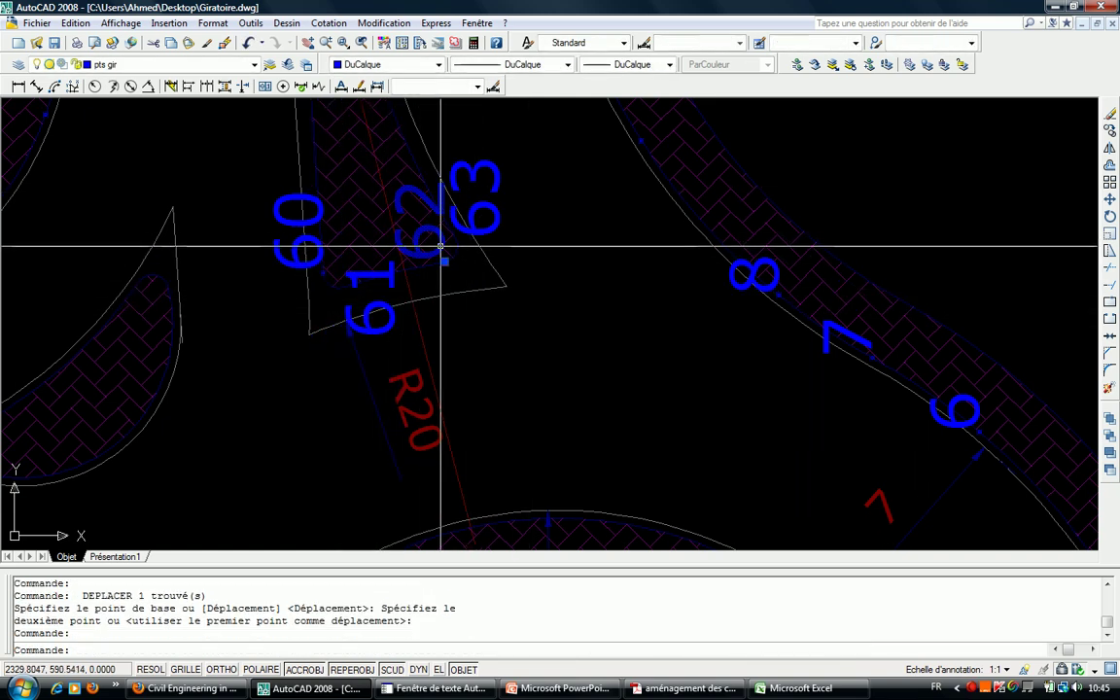
scroll(505, 370, "down", 5)
middle_click_drag(503, 272, 487, 136)
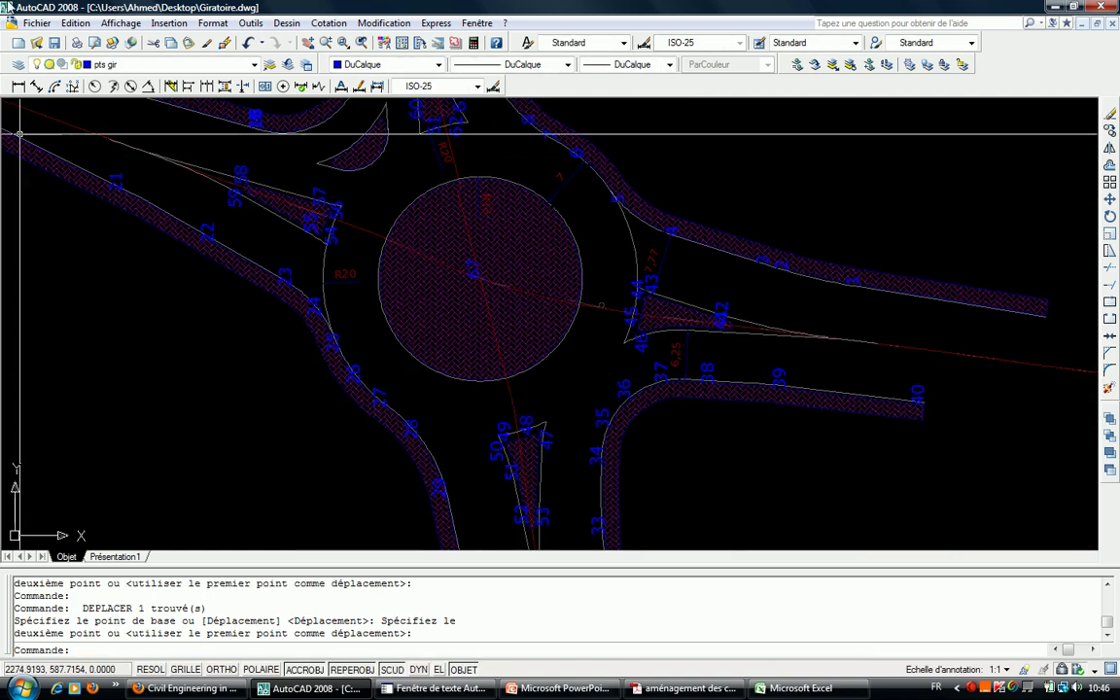
Select all layers in the Layer Properties Manager (PL), cancel without changes, and recentre the plan.
type("pl")
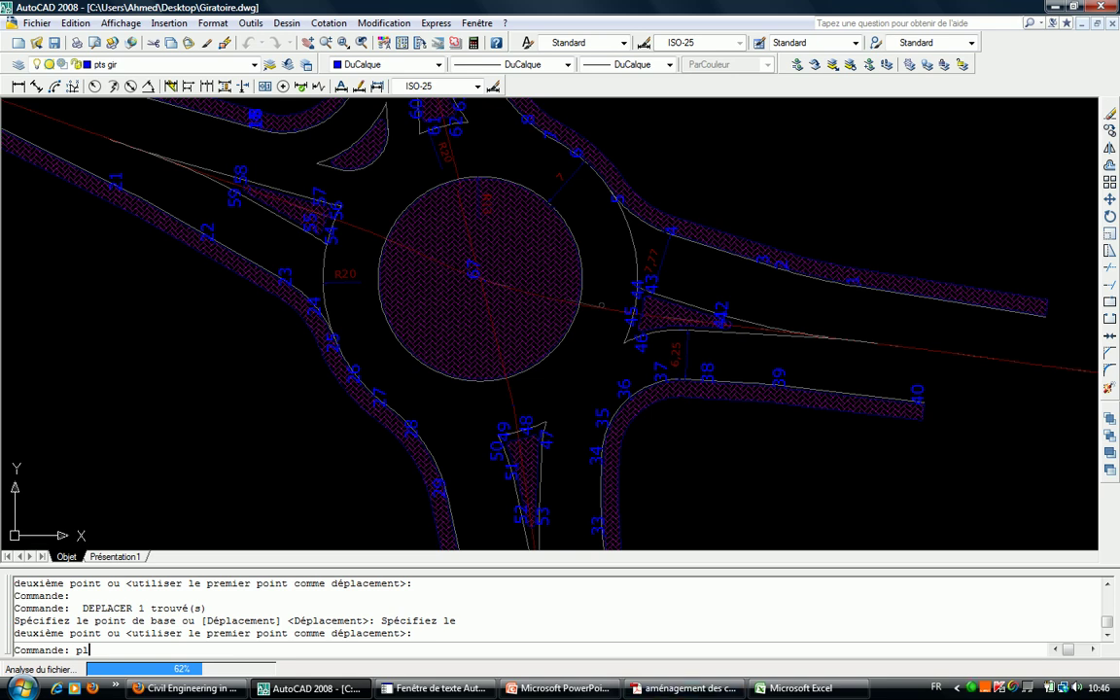
key("ctrl+a")
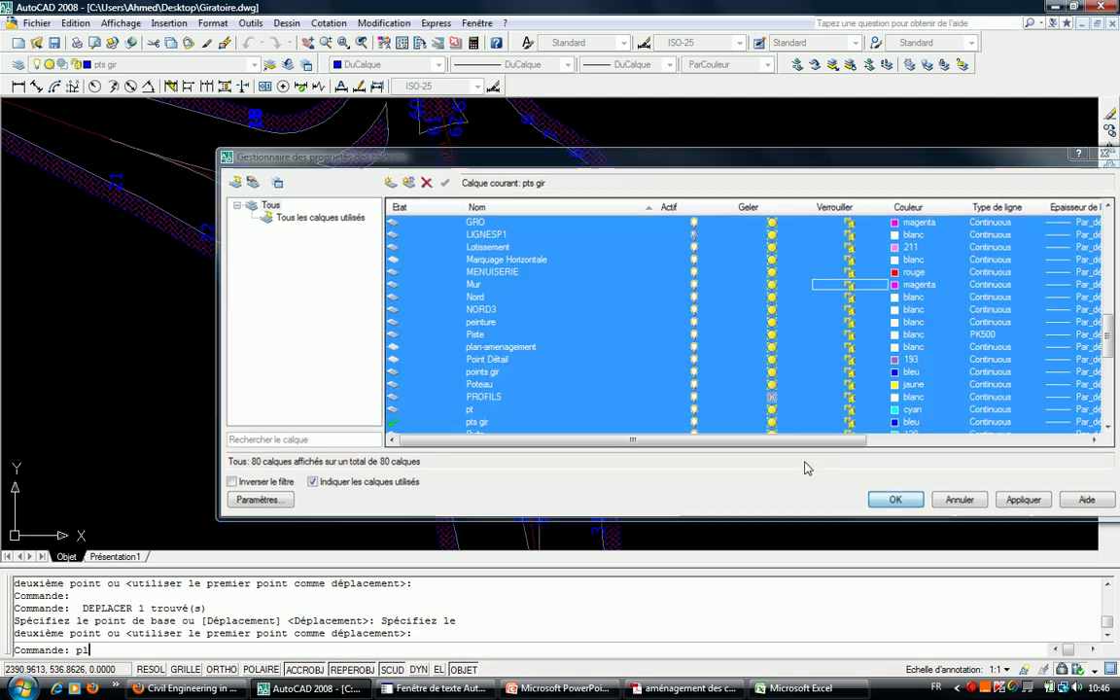
key("Escape")
scroll(515, 320, "down", 2)
scroll(516, 321, "up", 1)
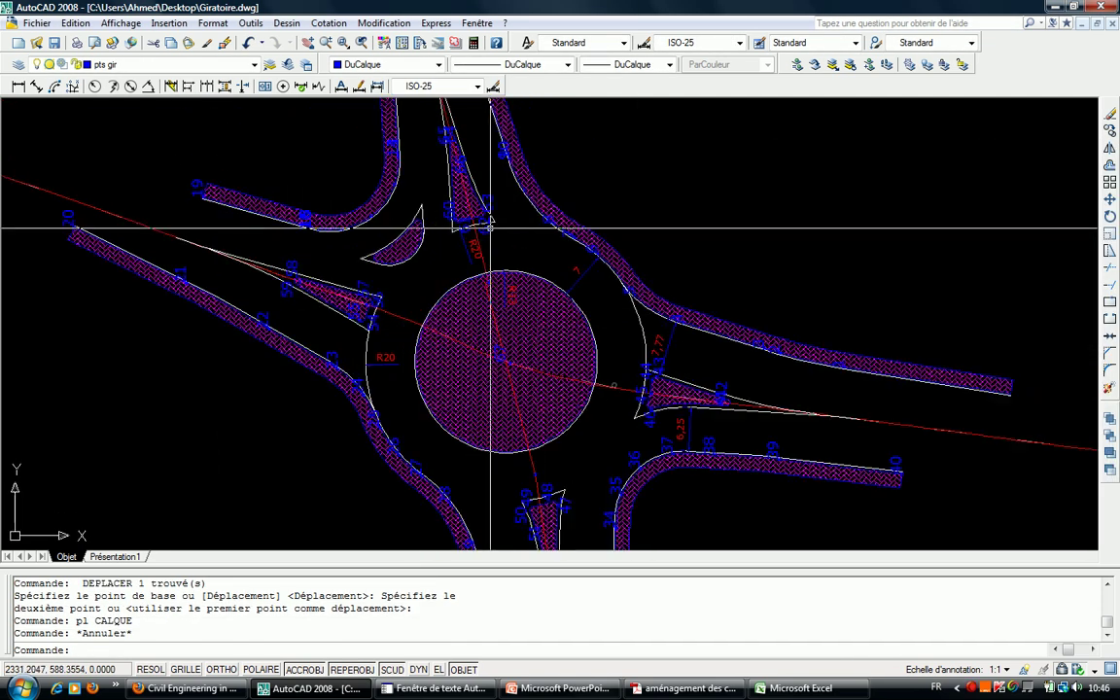
scroll(465, 230, "up", 1)
scroll(425, 208, "up", 1)
middle_click_drag(395, 307, 393, 331)
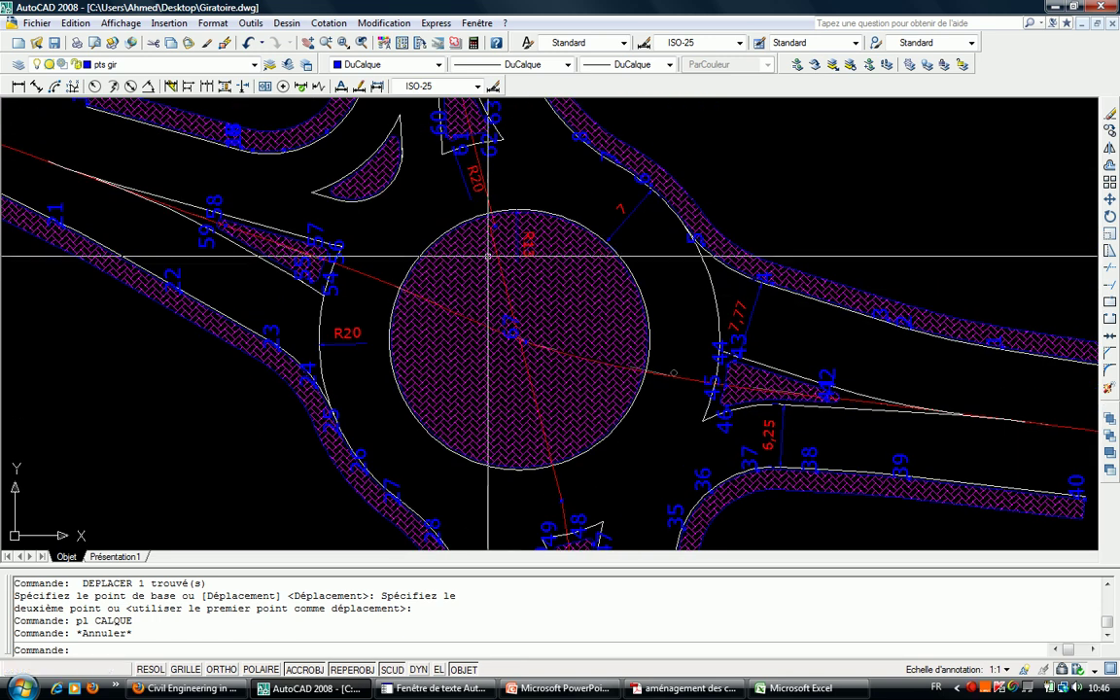
Erase the 86 old objects from the Présentation1 layout.
left_click(141, 556)
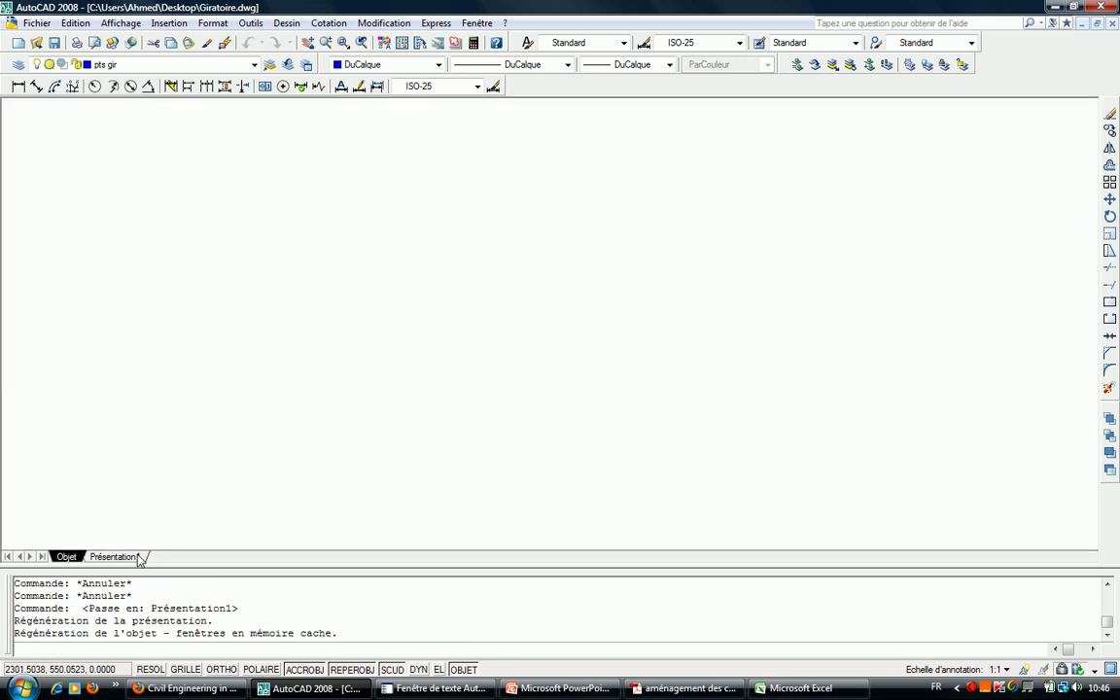
scroll(268, 255, "down", 5)
left_click(567, 204)
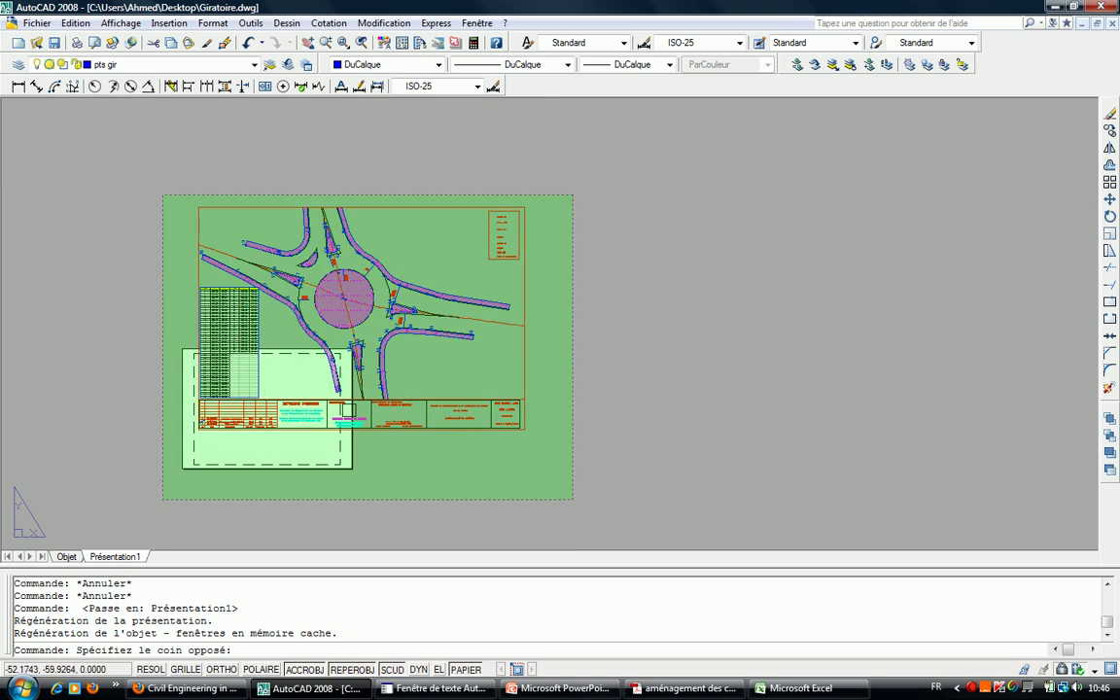
left_click(148, 506)
key("Delete")
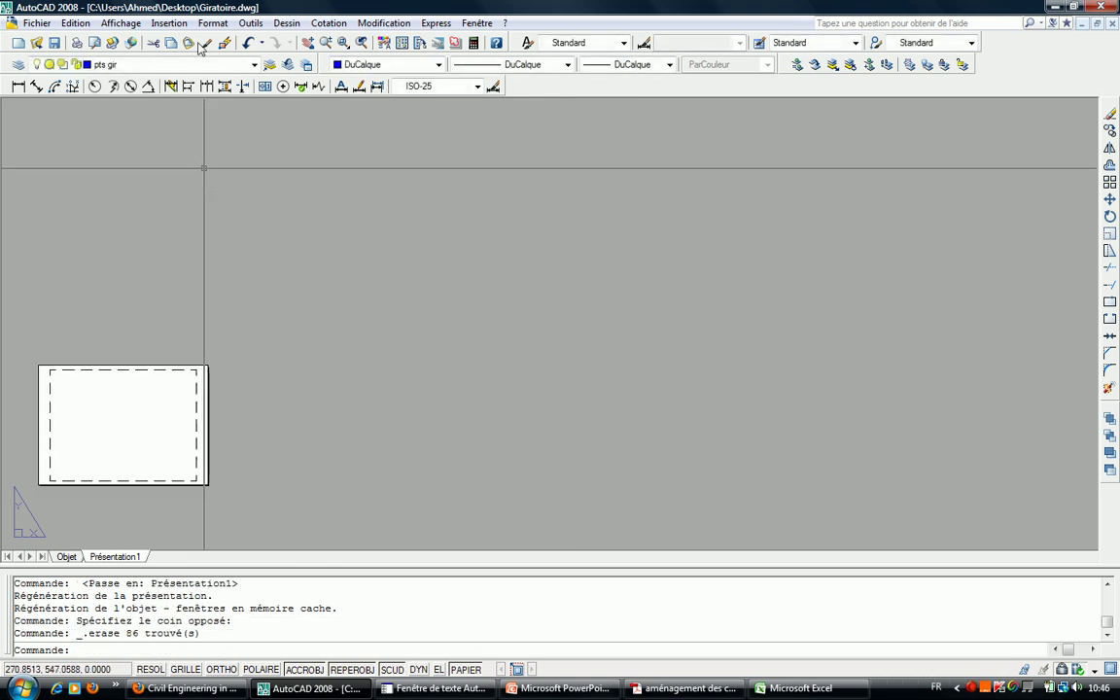
key("Escape")
Create a single viewport via Affichage > Fenêtres, then delete the misplaced one.
left_click(121, 23)
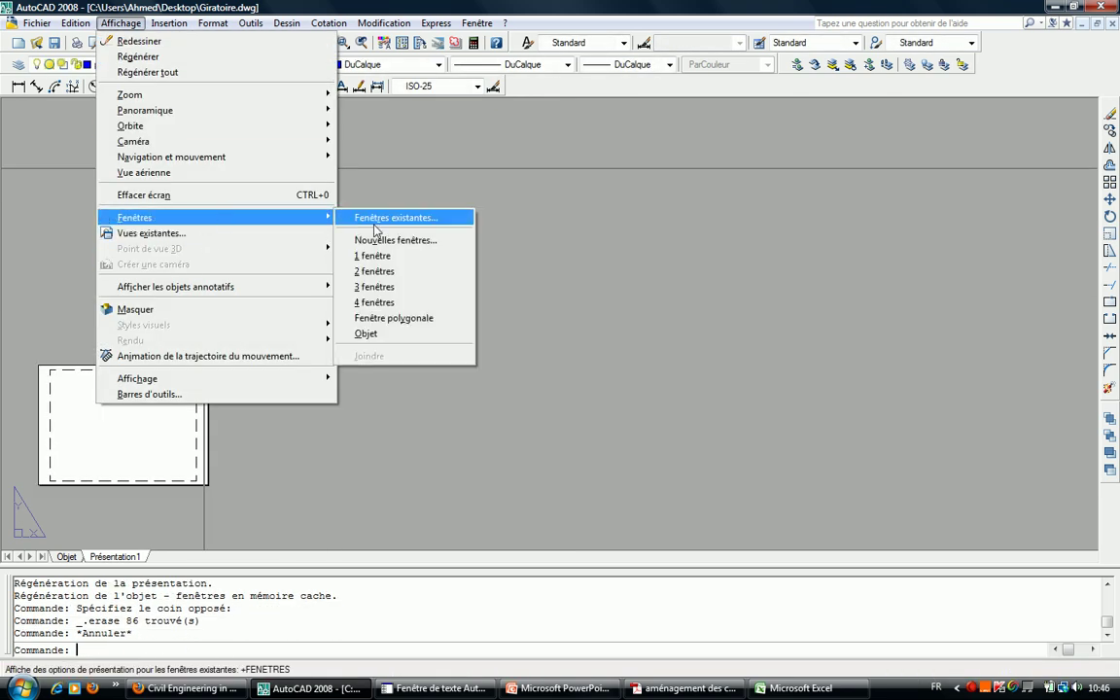
left_click(387, 255)
left_click(415, 399)
type("570,410")
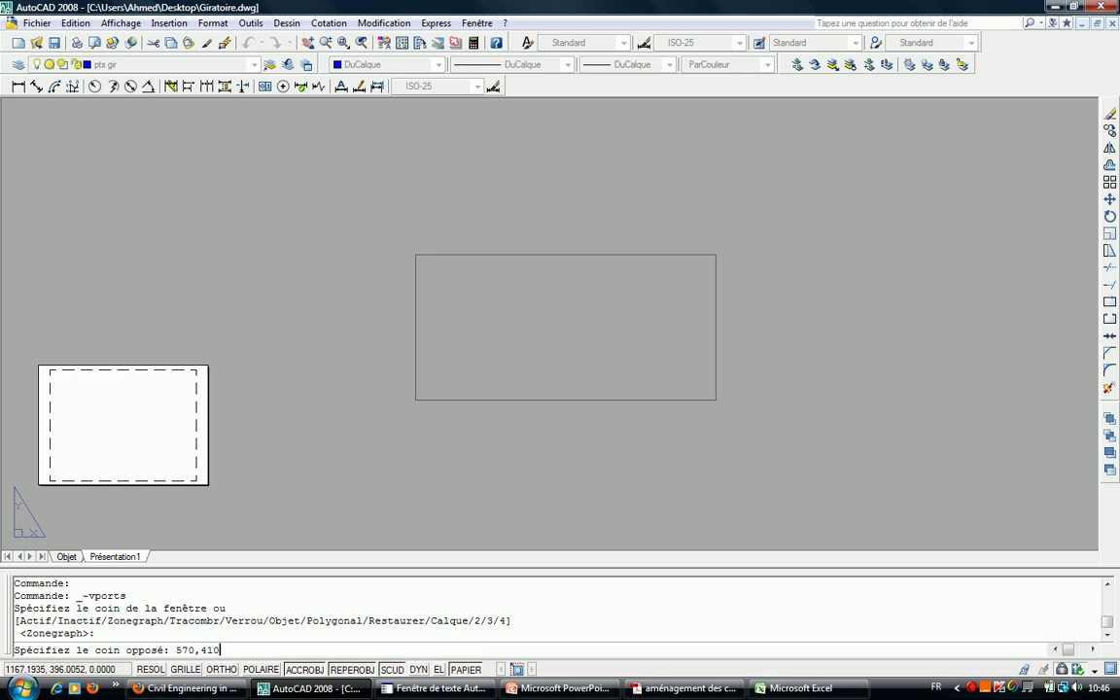
key("Return")
key("Escape")
left_click(560, 267)
left_click(351, 289)
key("Delete")
key("Escape")
key("Escape")
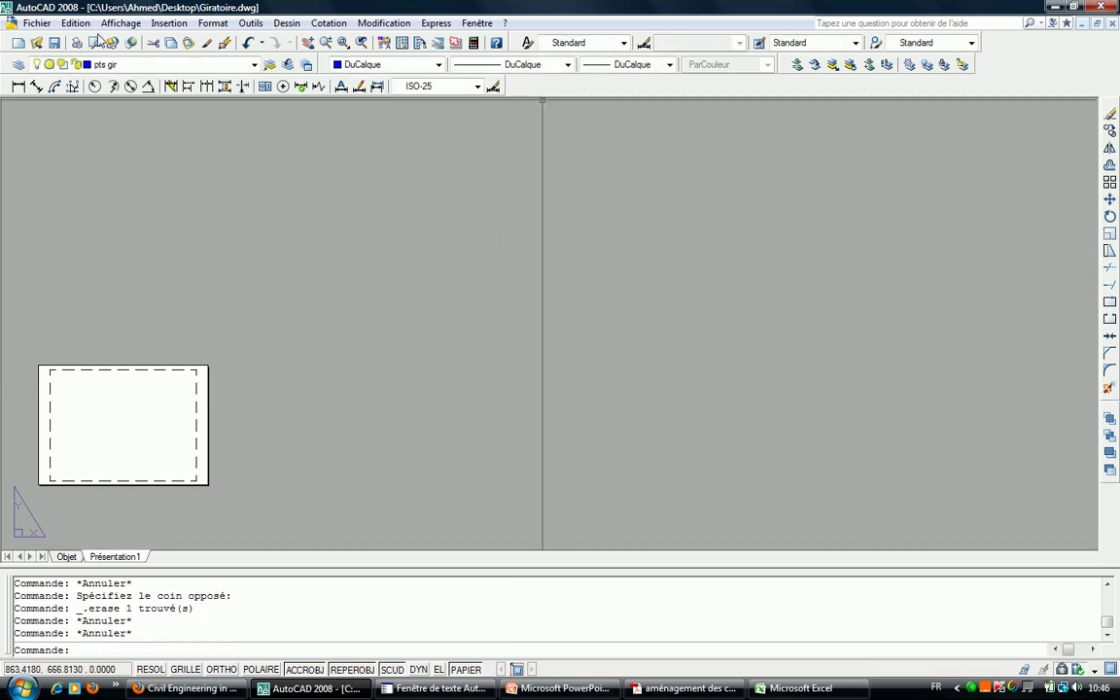
left_click(122, 24)
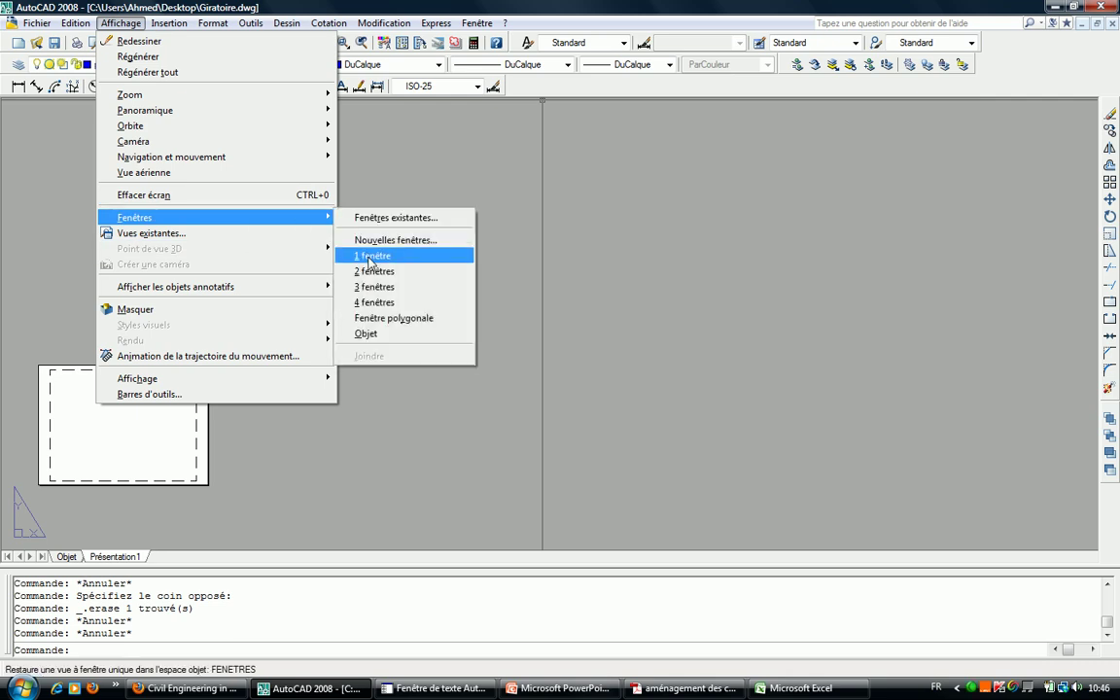
left_click(362, 255)
left_click(380, 300)
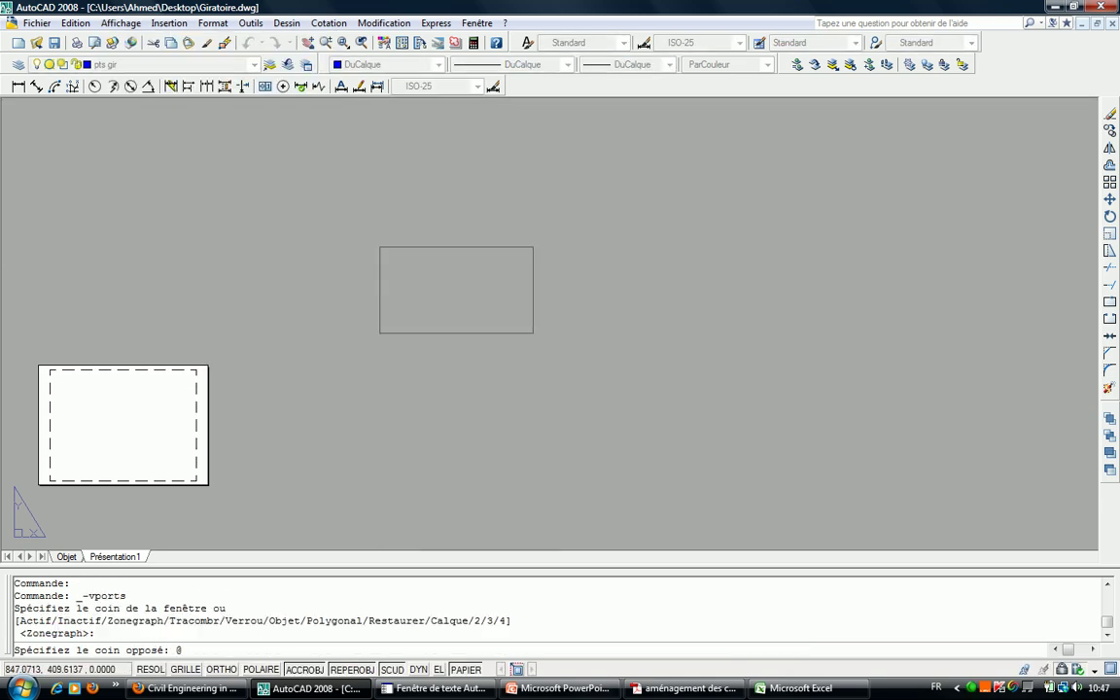
type("@570,410")
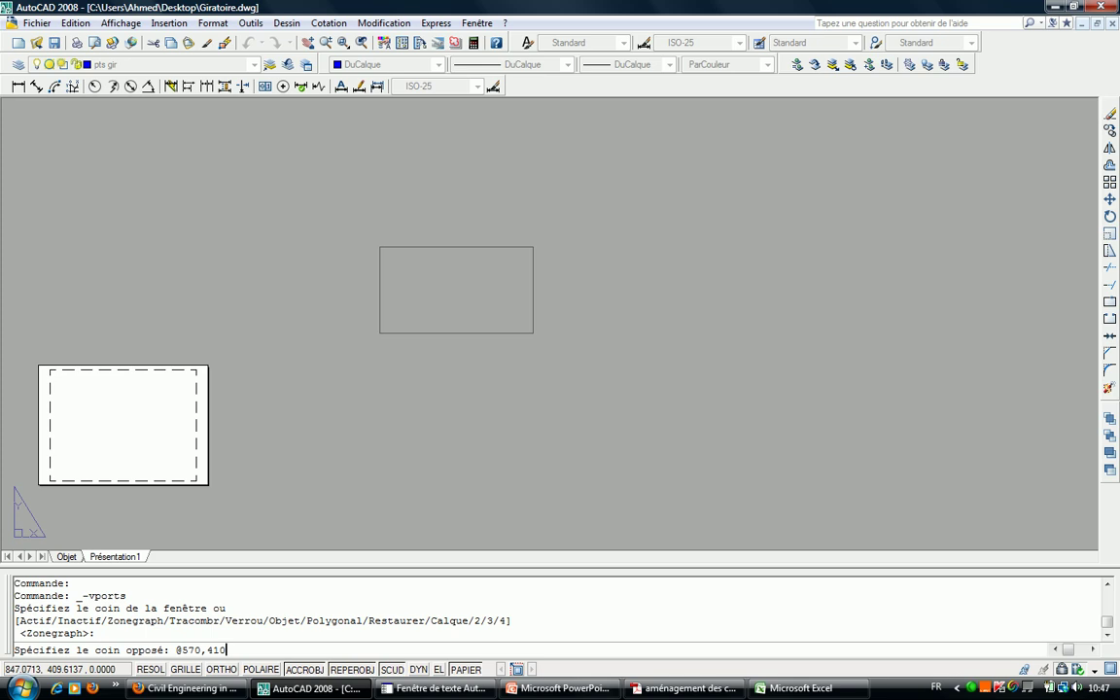
key("Return")
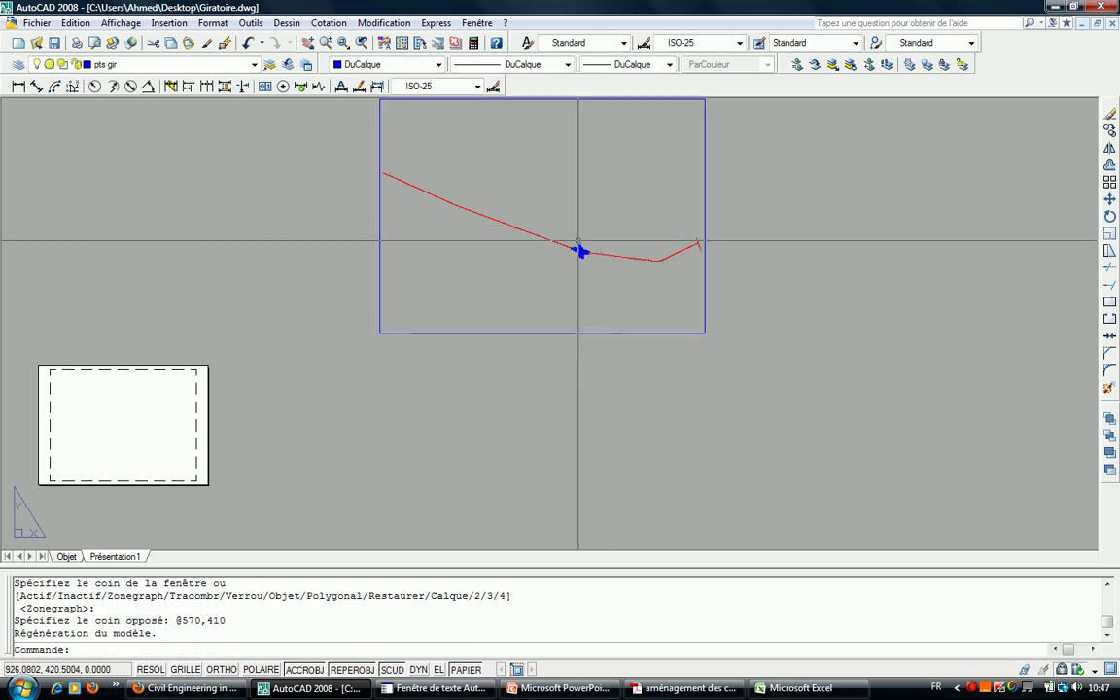
Activate the viewport and zoom it to 2xp, then 1xp.
scroll(583, 252, "up", 3)
scroll(480, 281, "down", 4)
scroll(627, 221, "up", 1)
double_click(469, 285)
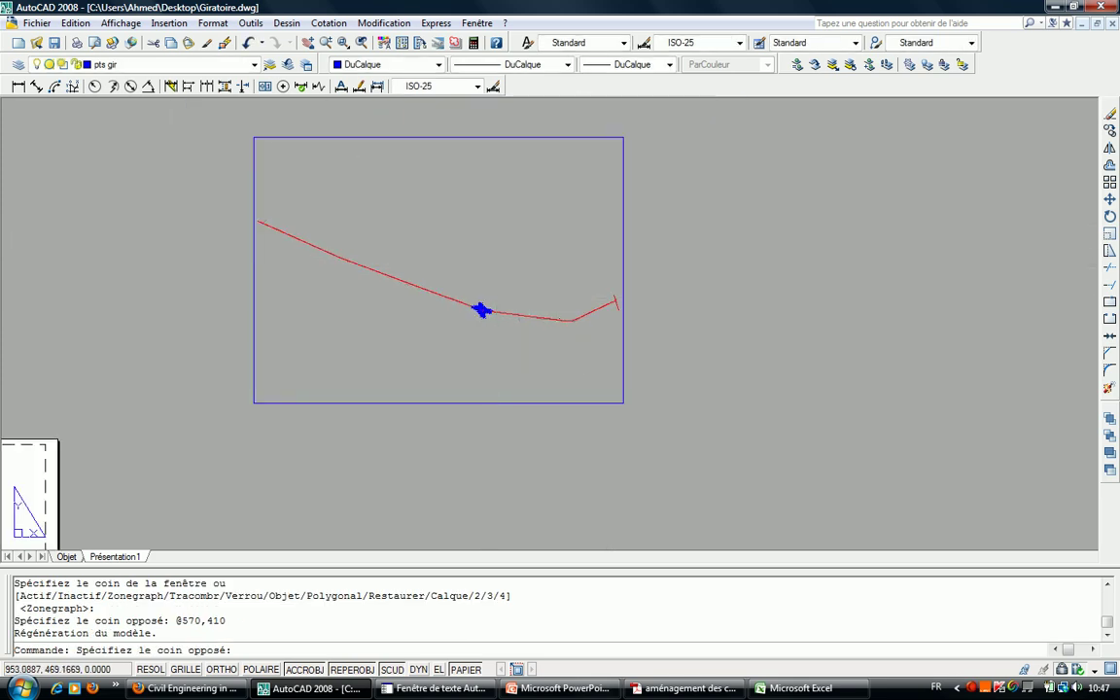
scroll(491, 302, "up", 3)
scroll(476, 317, "up", 3)
scroll(452, 306, "up", 3)
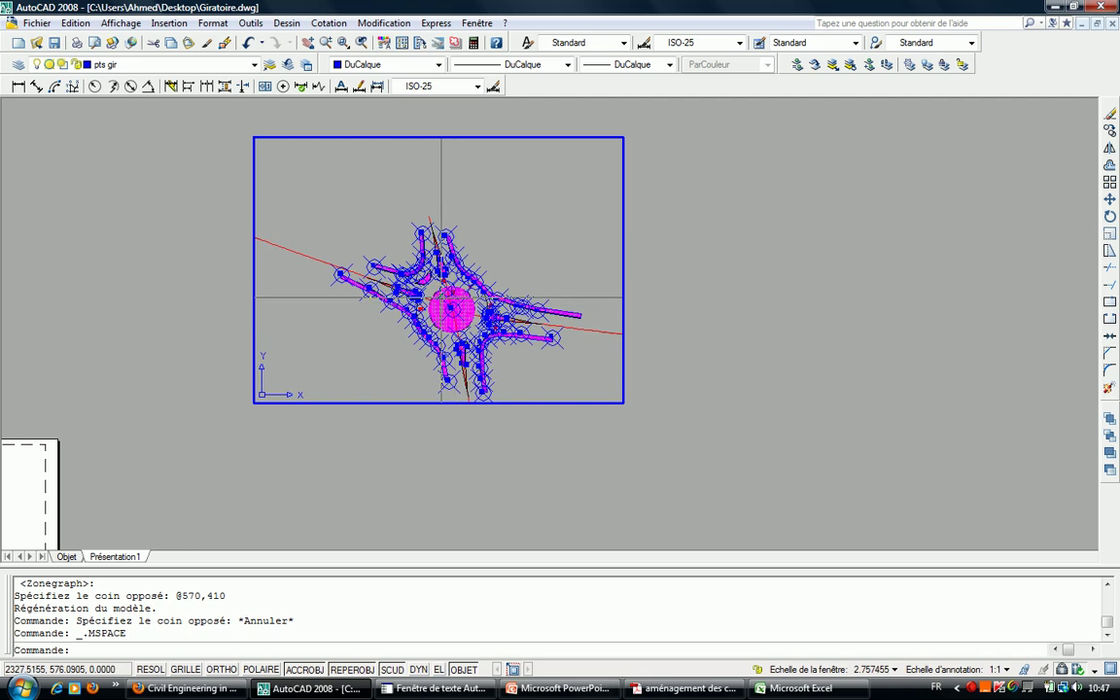
scroll(442, 292, "up", 3)
type("z")
key("Return")
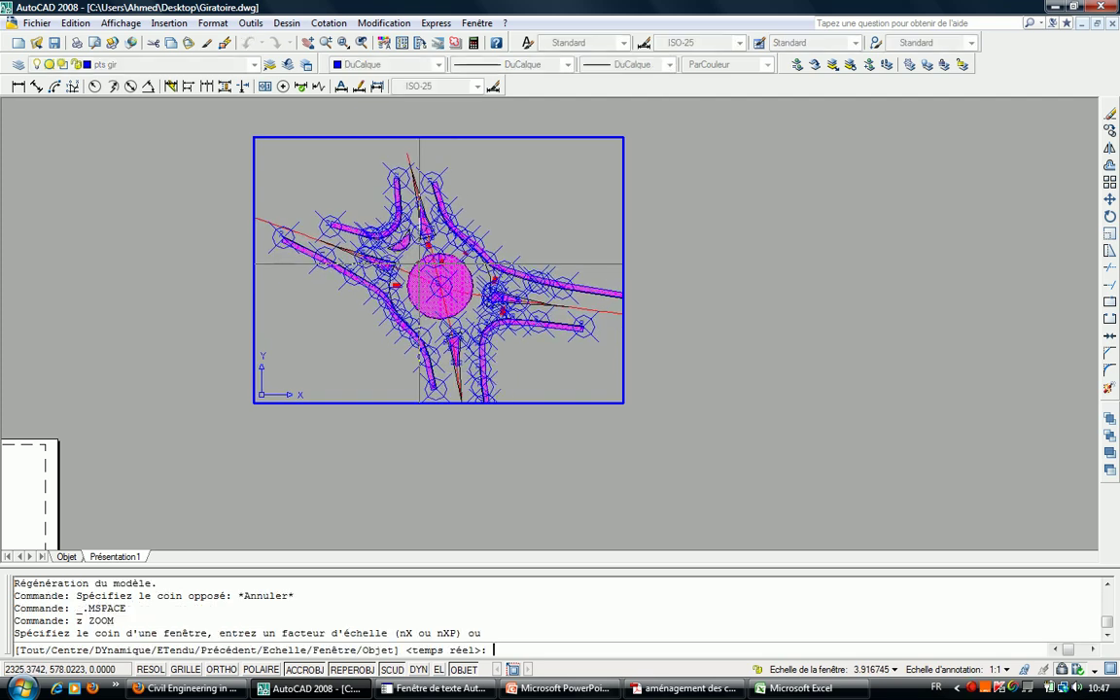
key("Return")
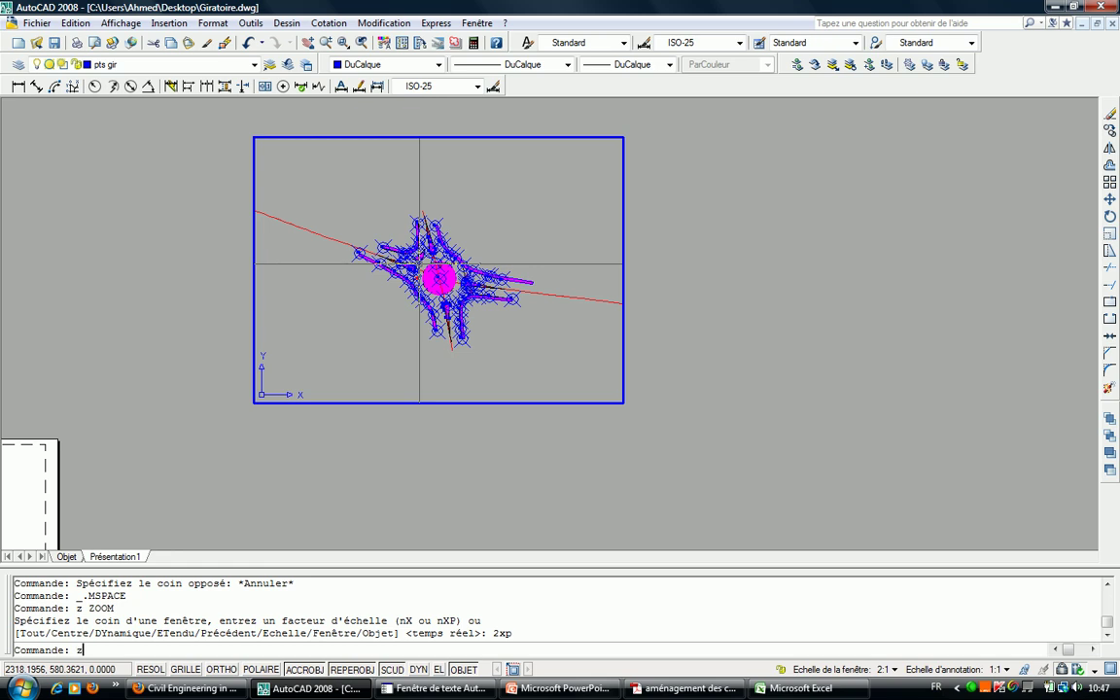
key("Return")
type("1")
key("Return")
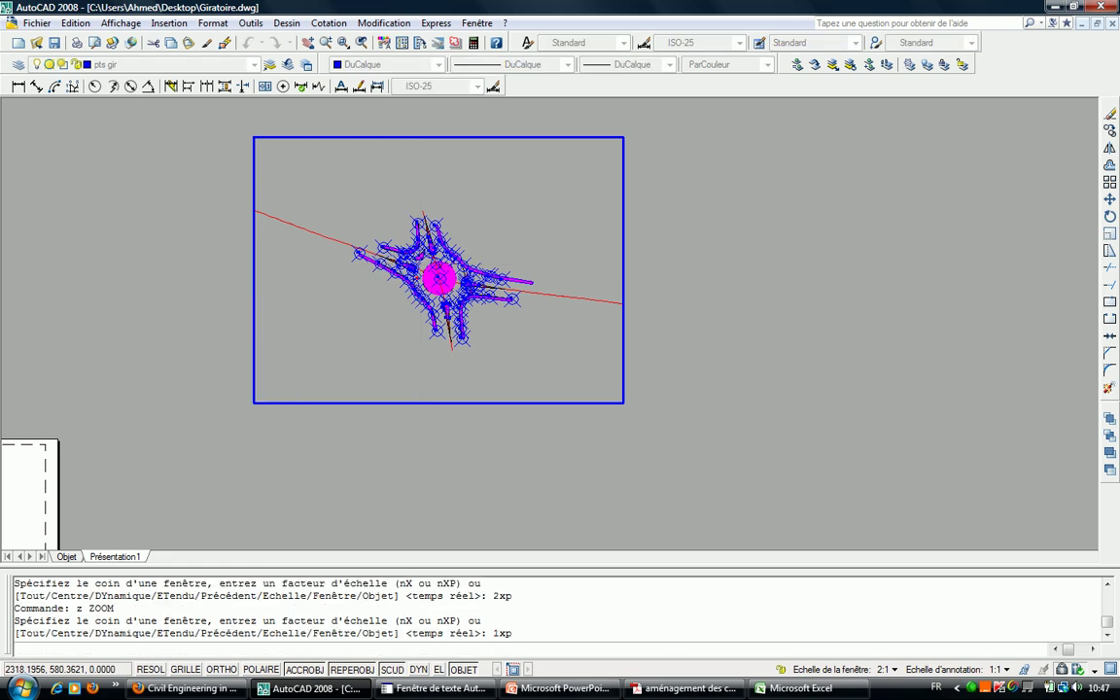
Zoom the viewport to 4xp, regenerate with REGNTOUT (gt), and return to paper space.
type("z")
key("Return")
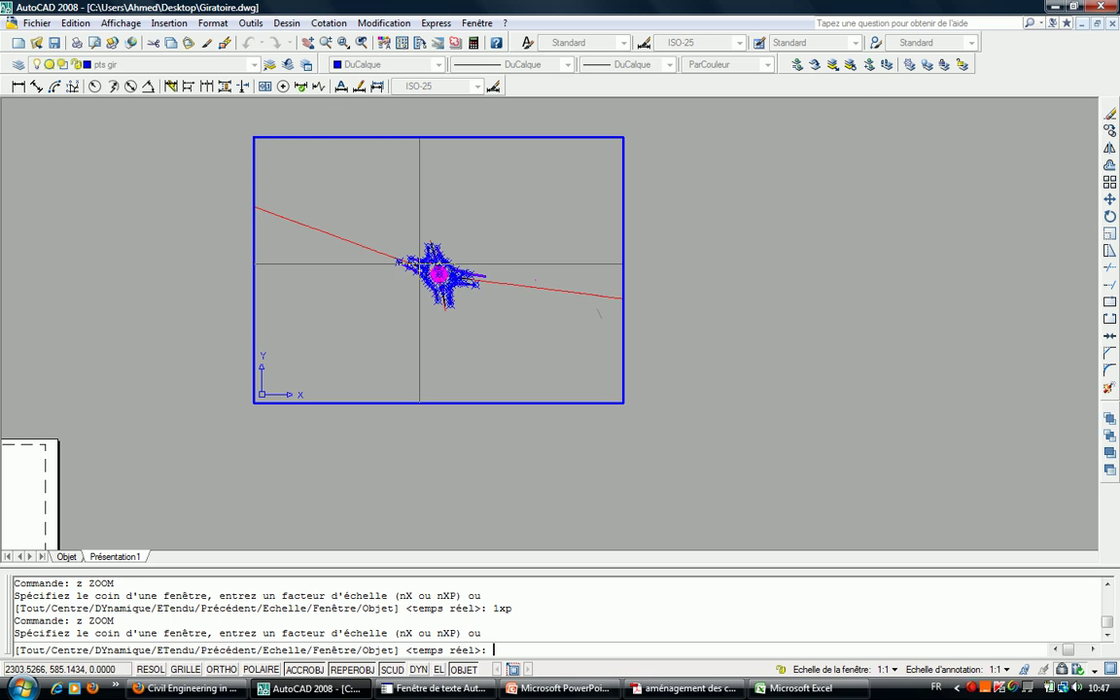
key("Return")
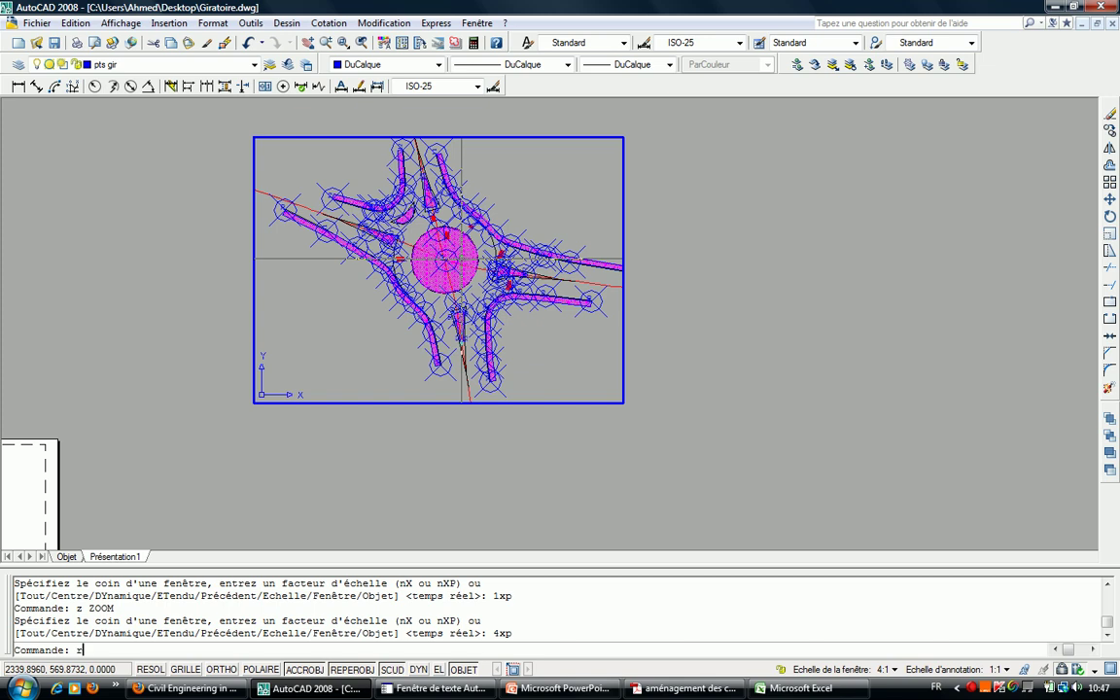
type("gt")
key("Return")
double_click(670, 215)
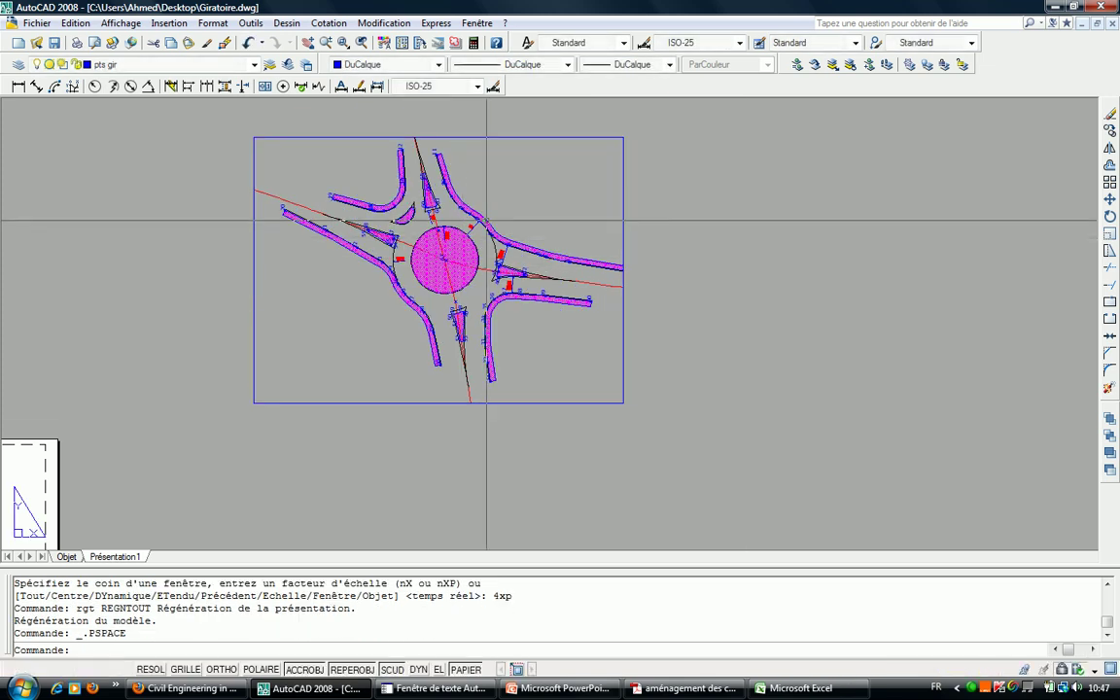
scroll(486, 222, "up", 5)
scroll(256, 197, "down", 3)
scroll(255, 198, "down", 2)
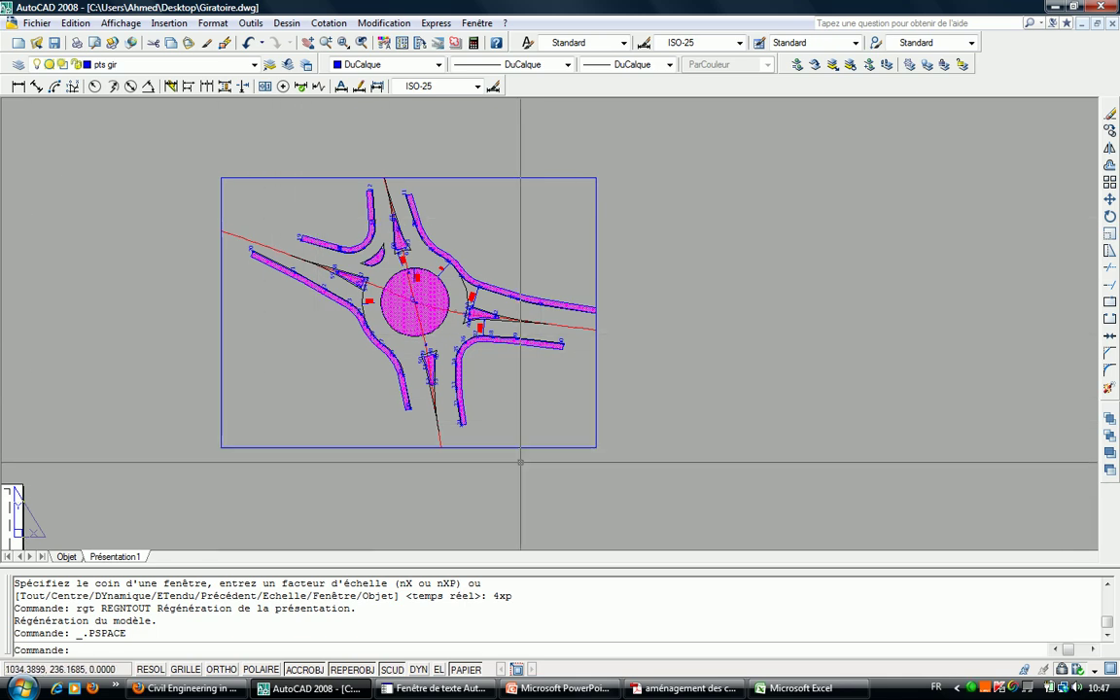
scroll(393, 323, "up", 3)
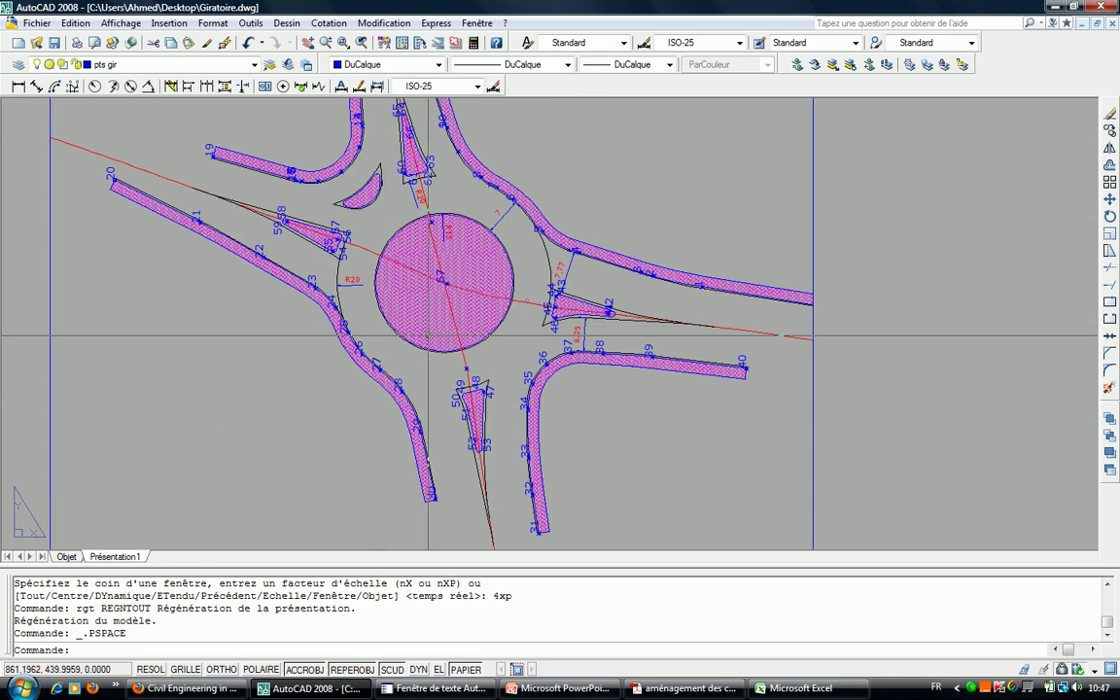
scroll(403, 347, "down", 5)
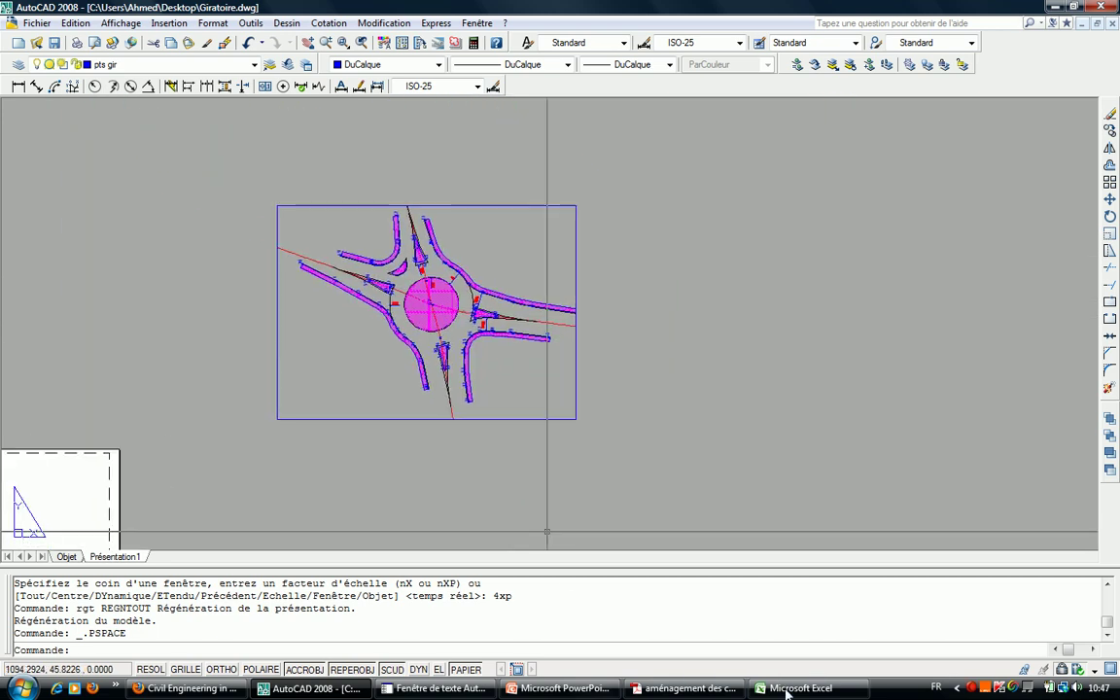
In Excel, browse to the Desktop in the Open dialog.
left_click(788, 688)
left_click(16, 22)
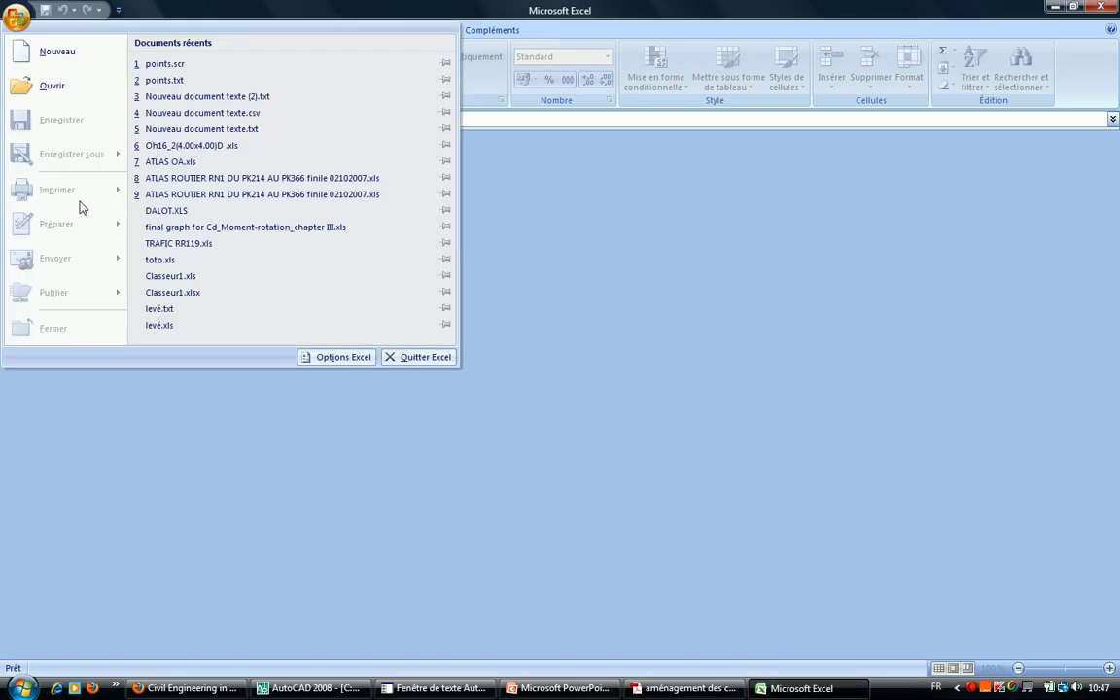
left_click(36, 84)
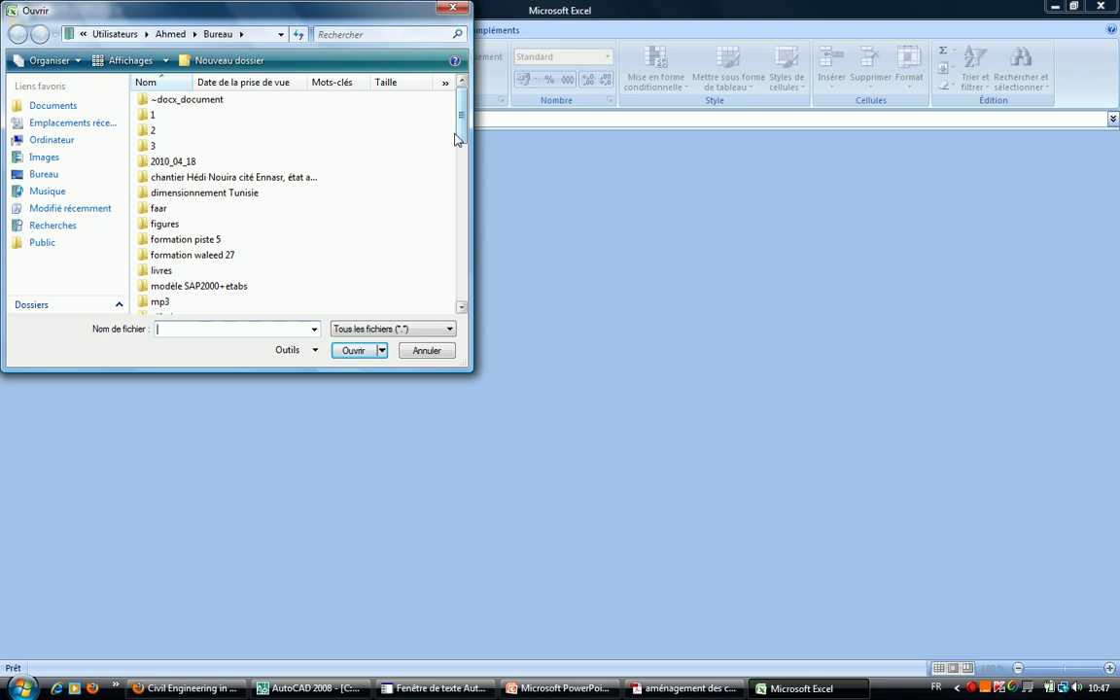
left_click_drag(455, 139, 457, 282)
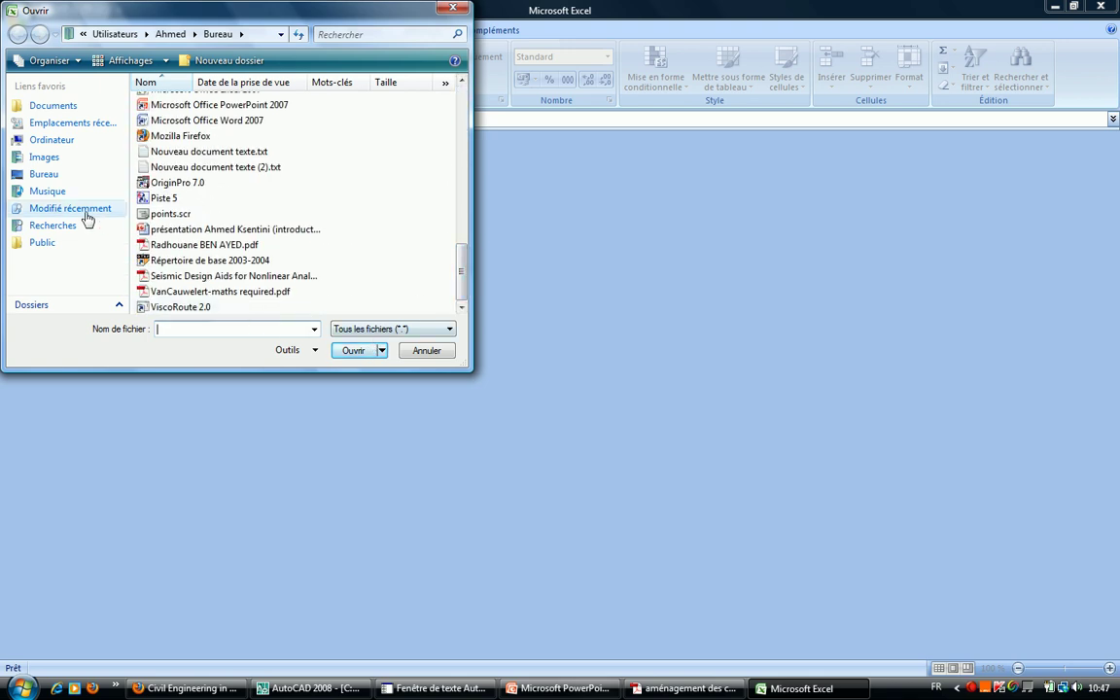
left_click(44, 174)
Open points.scr and finish the Text Import Wizard with its default separators.
left_click(218, 334)
type("s")
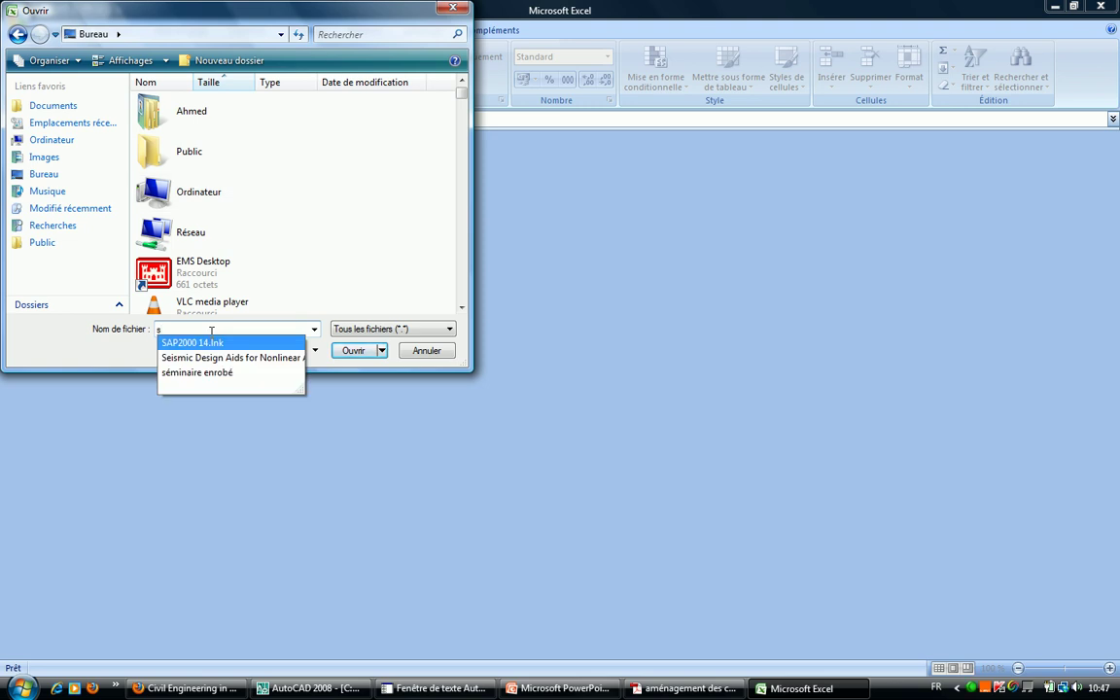
key("BackSpace")
type("p")
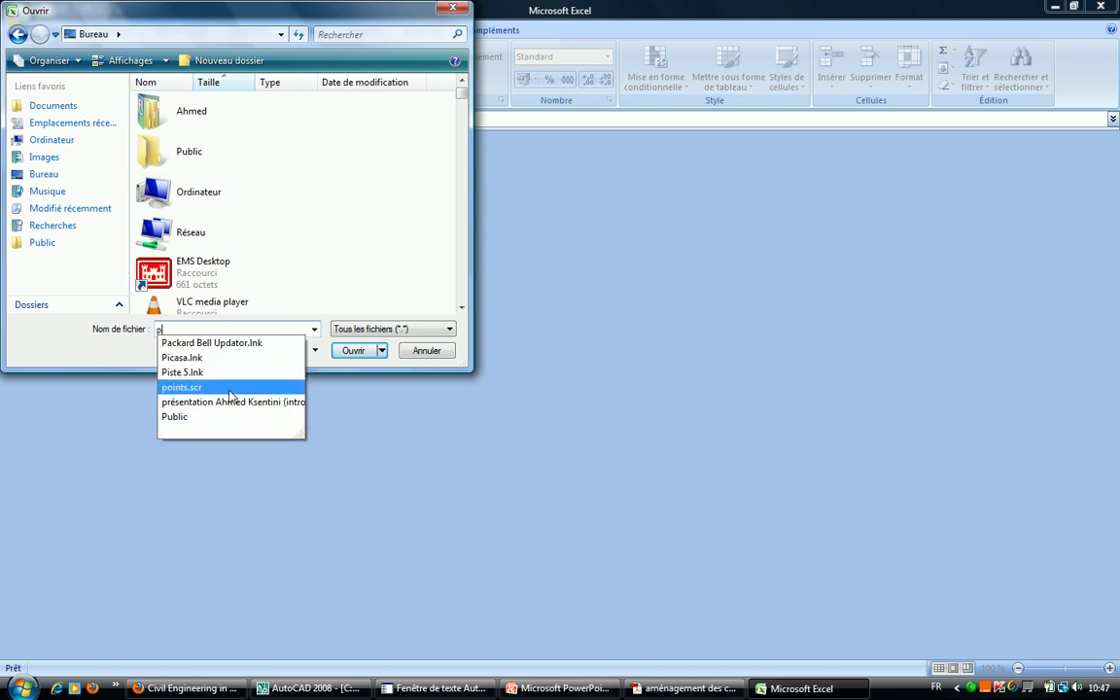
left_click(230, 388)
left_click(343, 353)
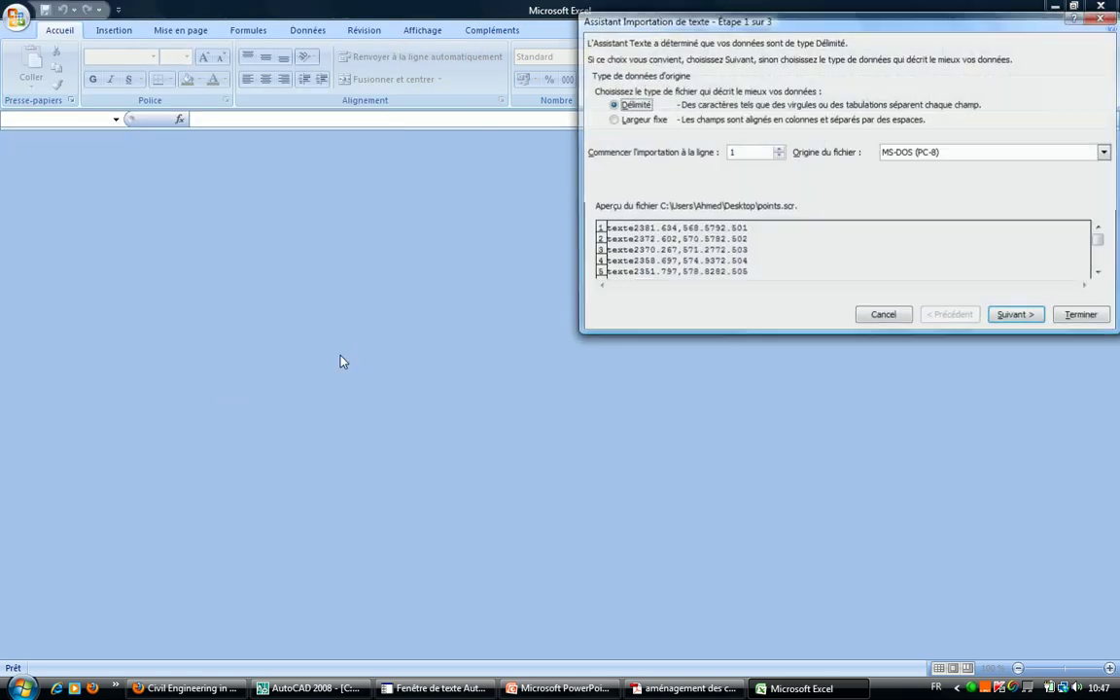
left_click(1031, 326)
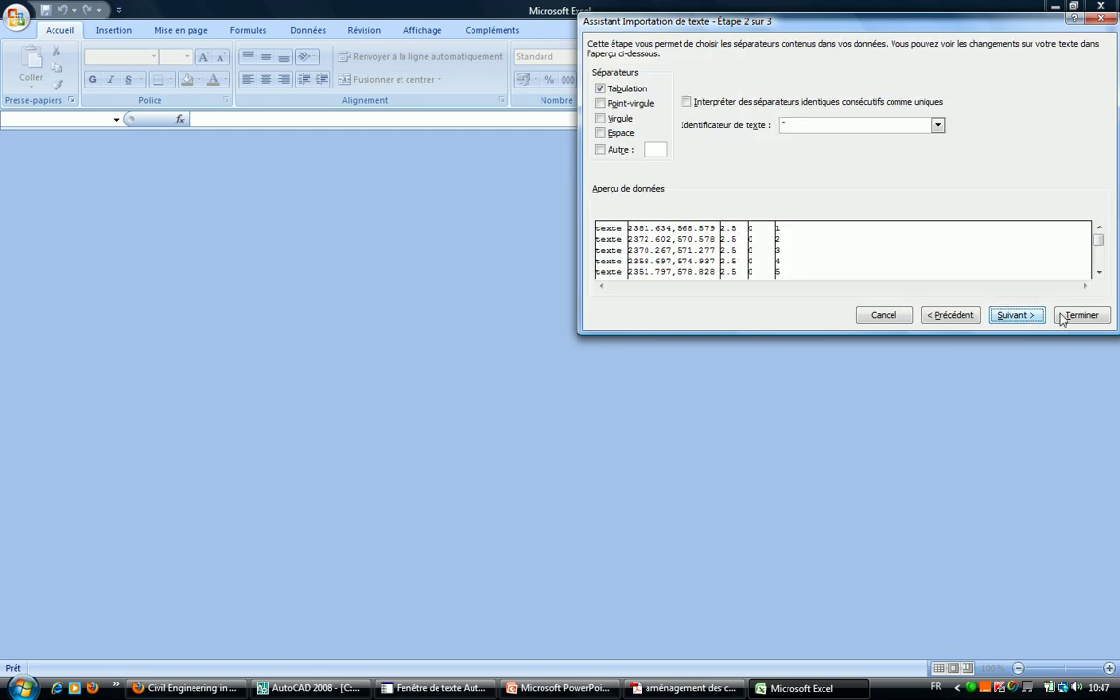
left_click(1064, 317)
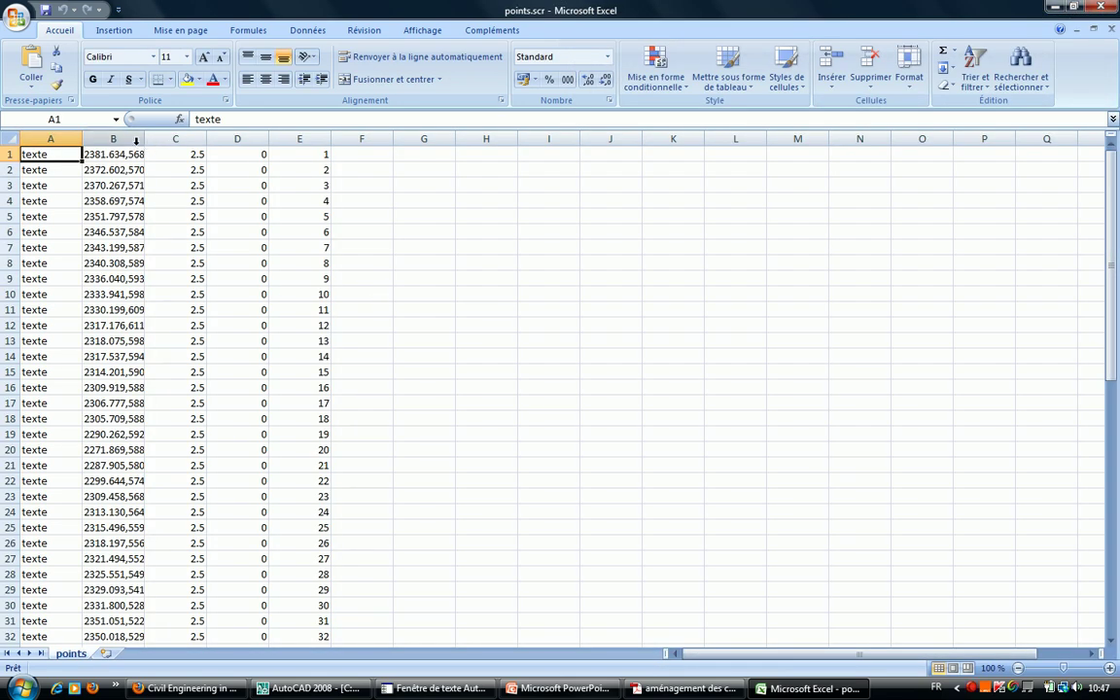
Close that workbook and re-import points.scr from the Desktop, adding Virgule as a separator.
left_click(1110, 30)
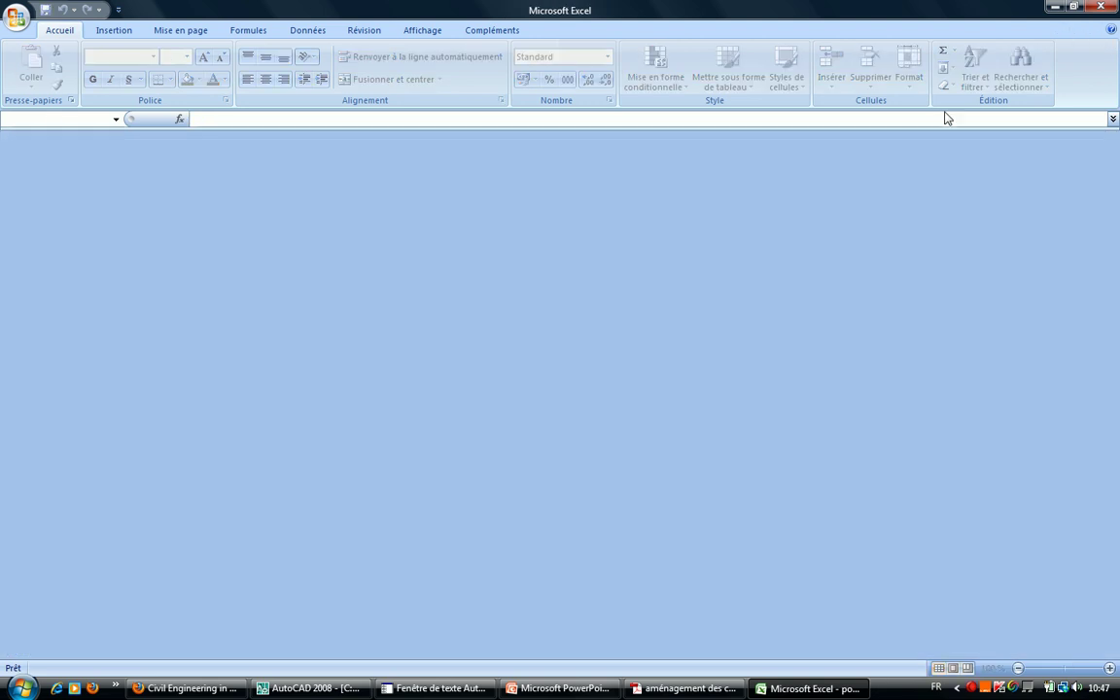
left_click(17, 18)
left_click(58, 90)
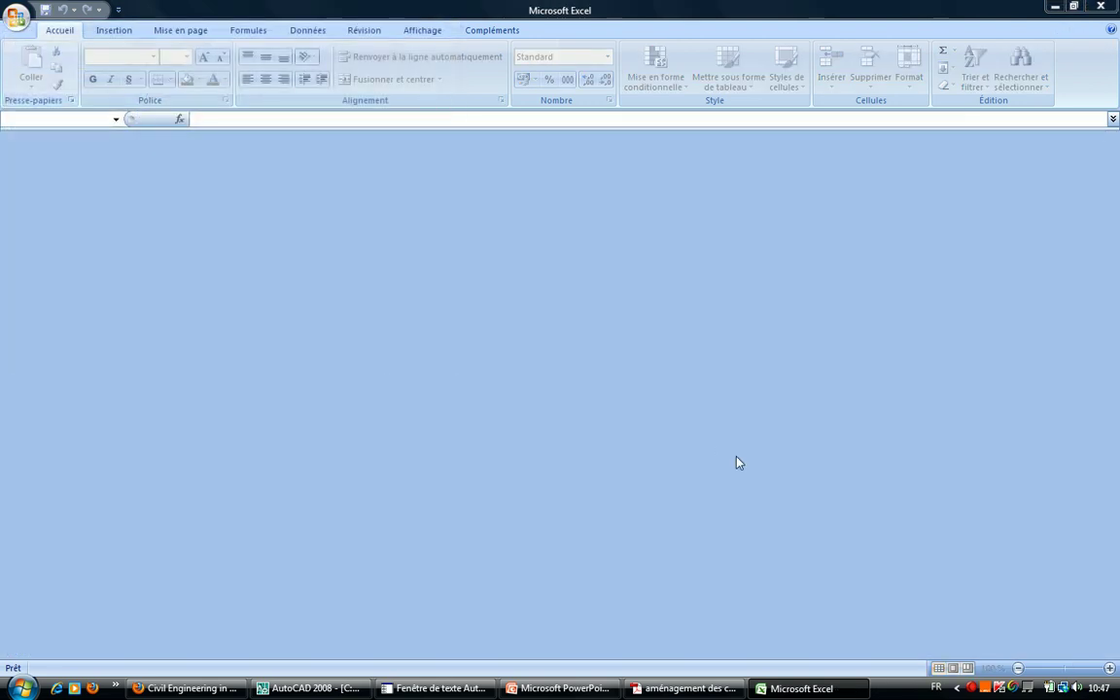
left_click(43, 174)
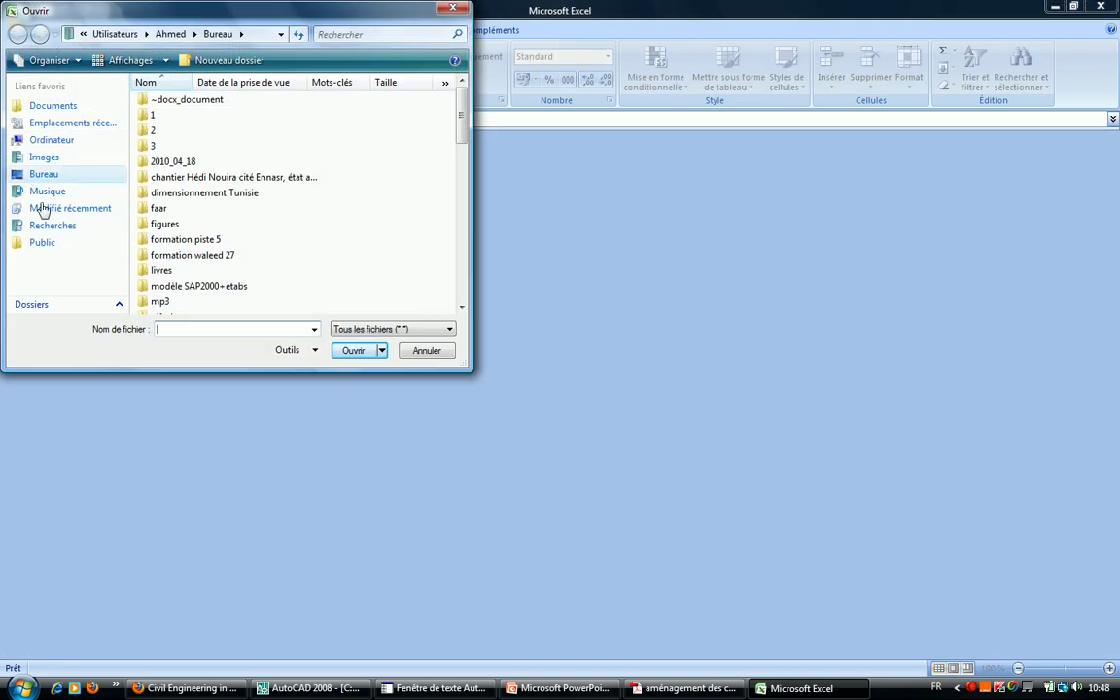
type("poi")
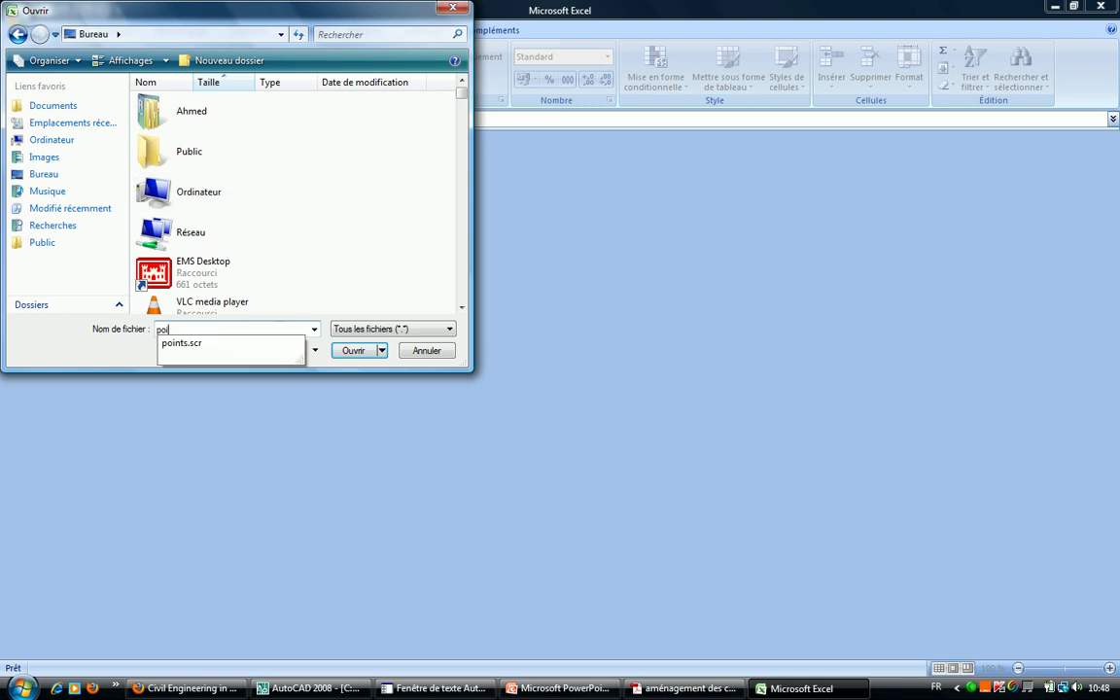
left_click(352, 357)
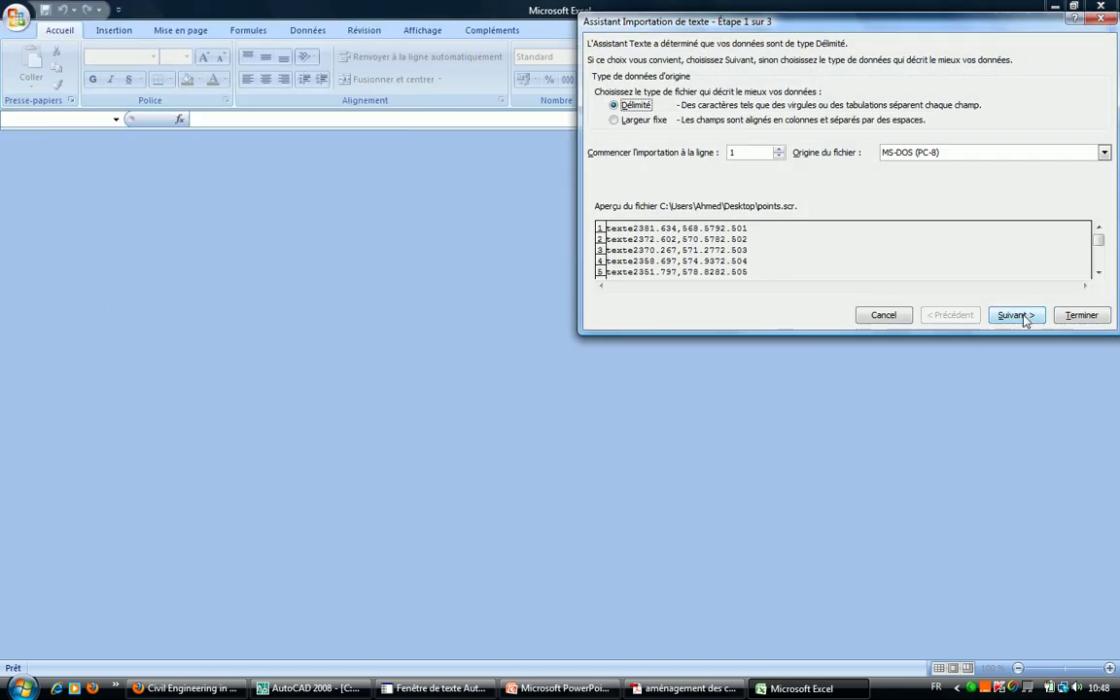
left_click(1027, 317)
left_click(609, 118)
left_click(1069, 317)
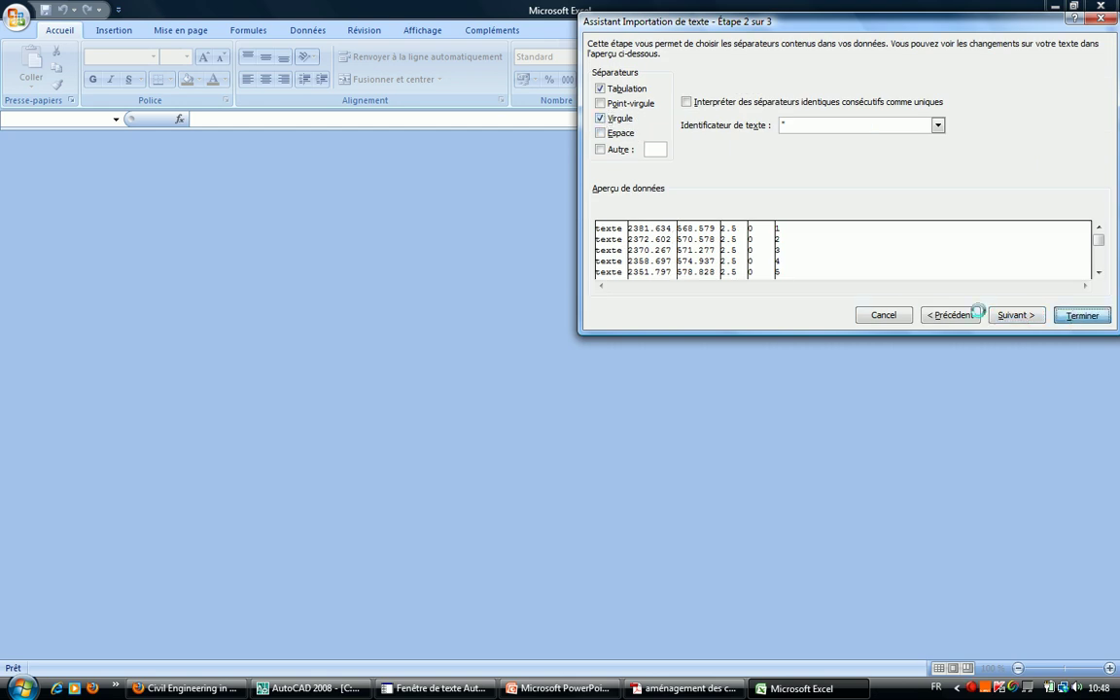
Delete the texte label column and the extra columns C to E, leaving only X and Y.
right_click(68, 140)
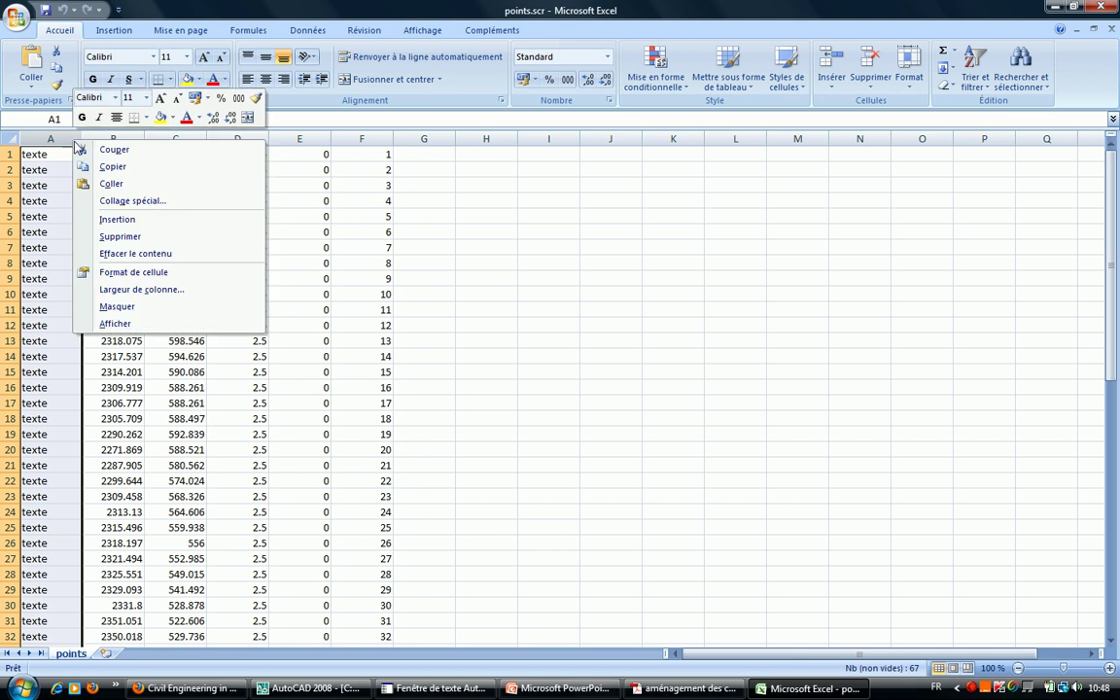
left_click(137, 237)
left_click_drag(175, 139, 362, 139)
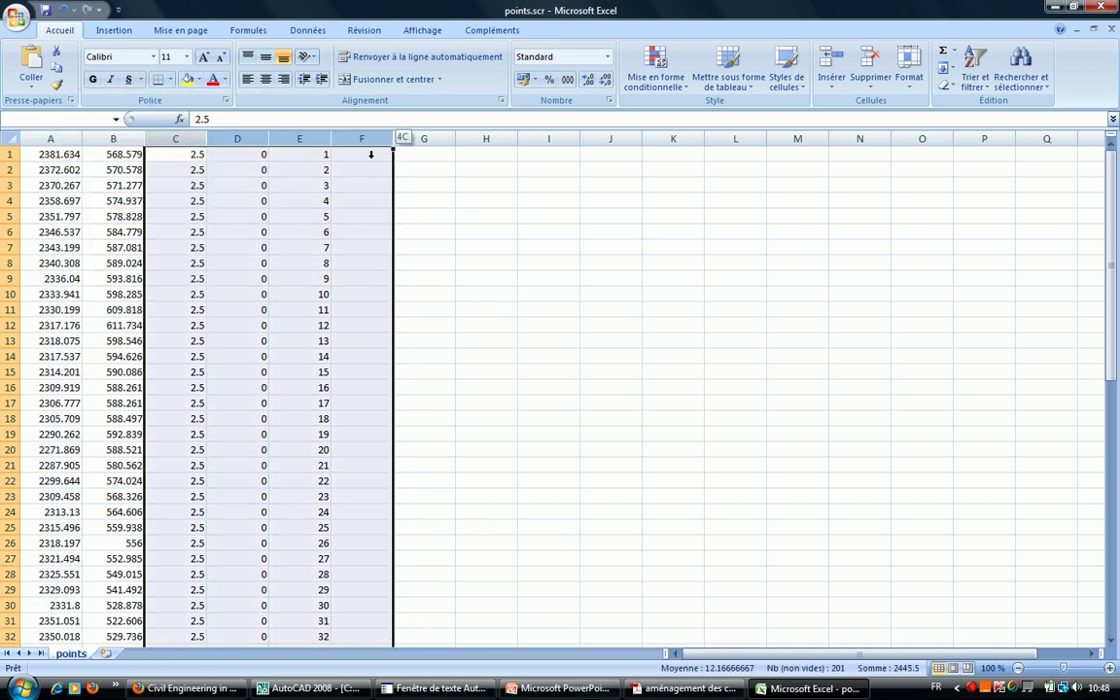
left_click(361, 154)
left_click_drag(198, 133, 287, 139)
right_click(287, 139)
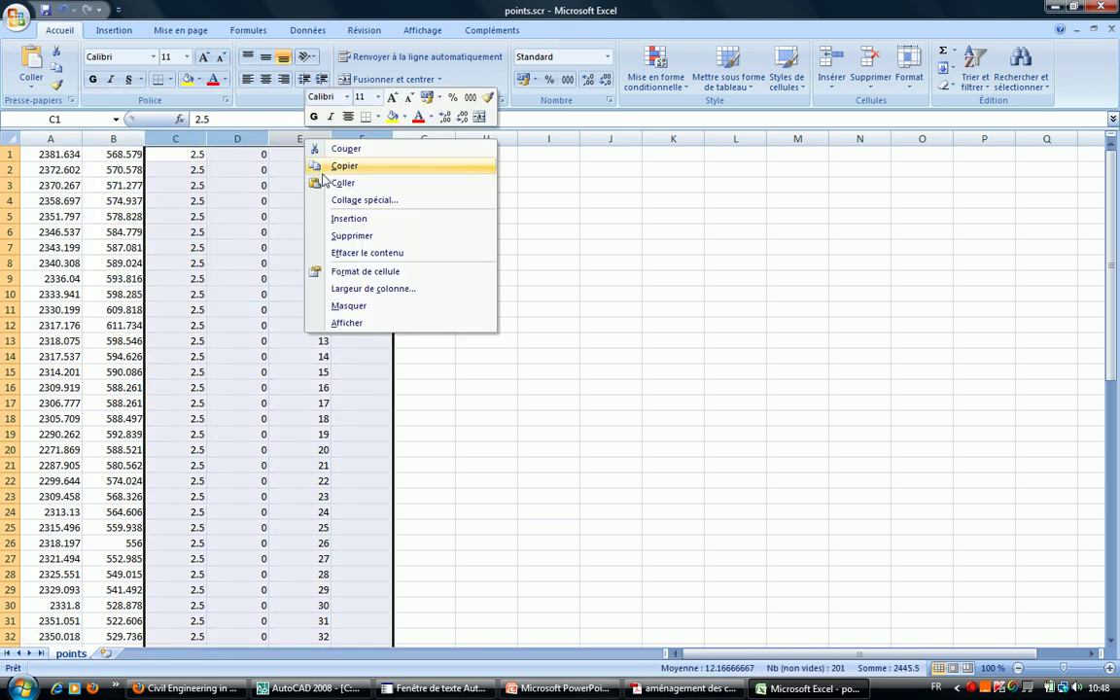
left_click(311, 230)
left_click(485, 280)
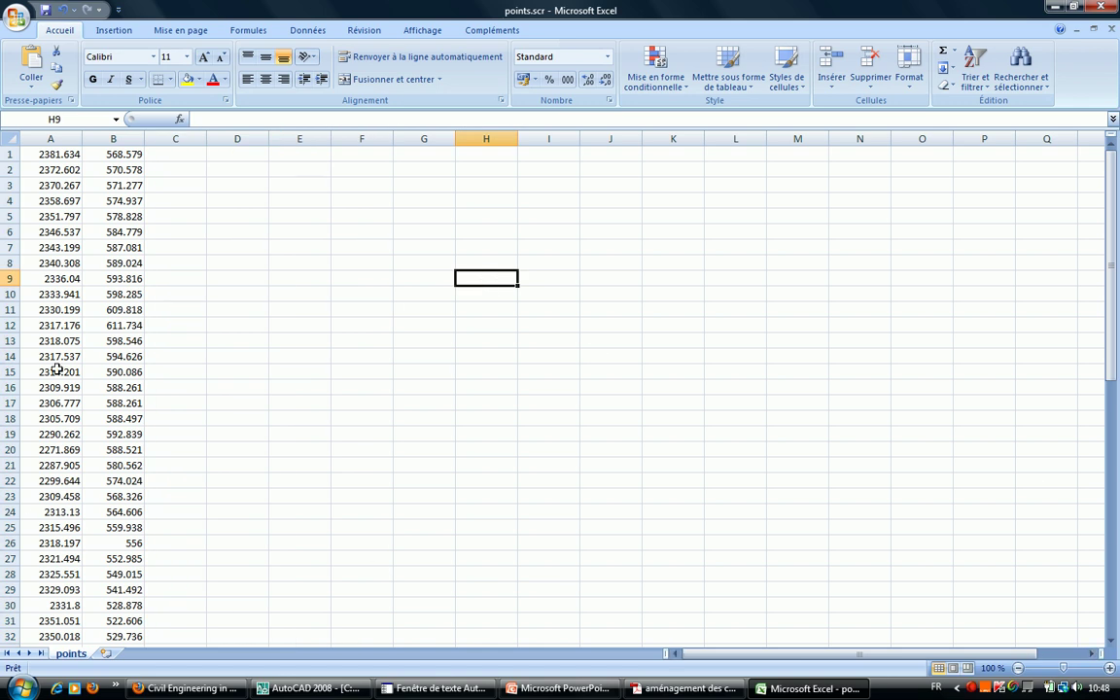
Insert an empty row above the coordinates and an empty column before them.
right_click(42, 142)
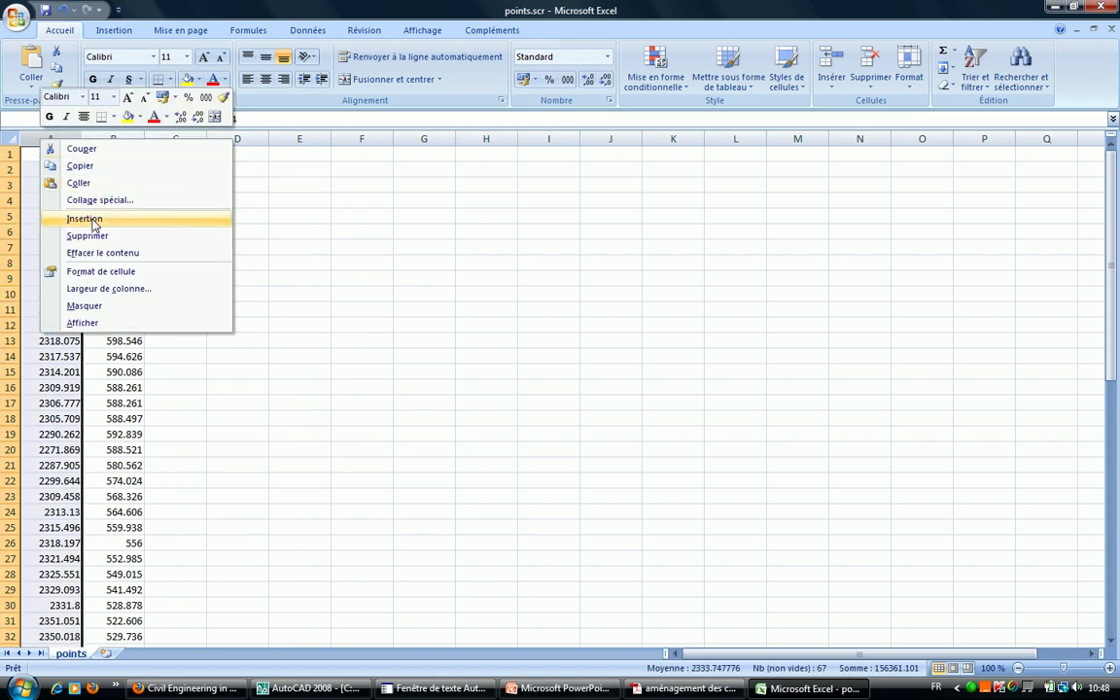
key("Escape")
right_click(11, 154)
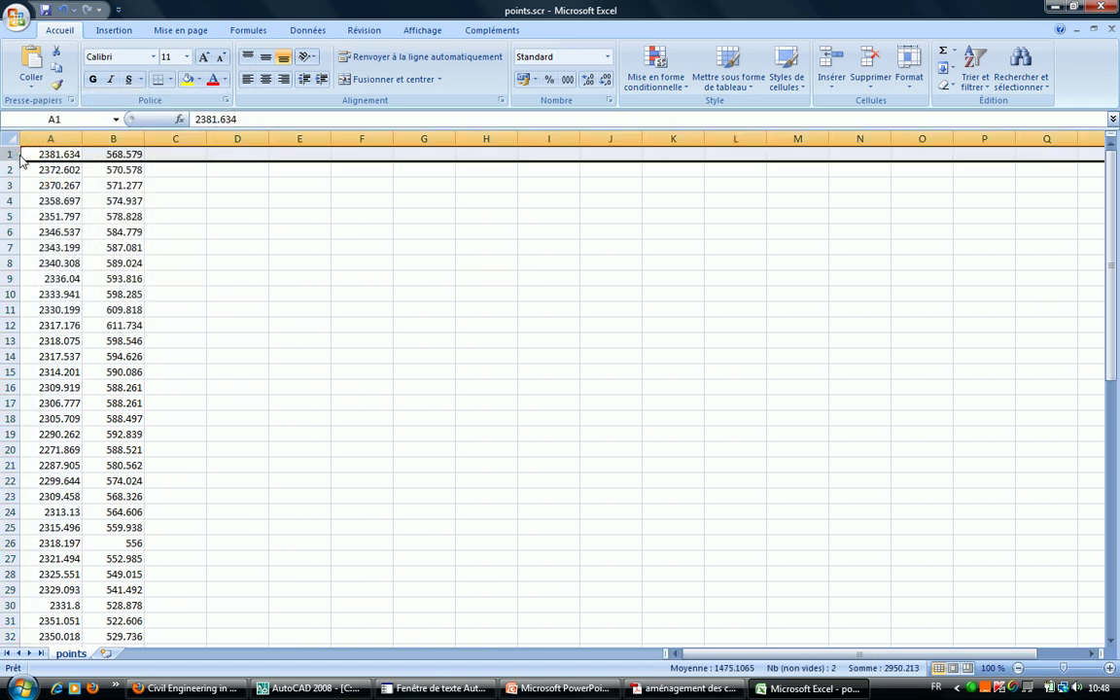
left_click(64, 234)
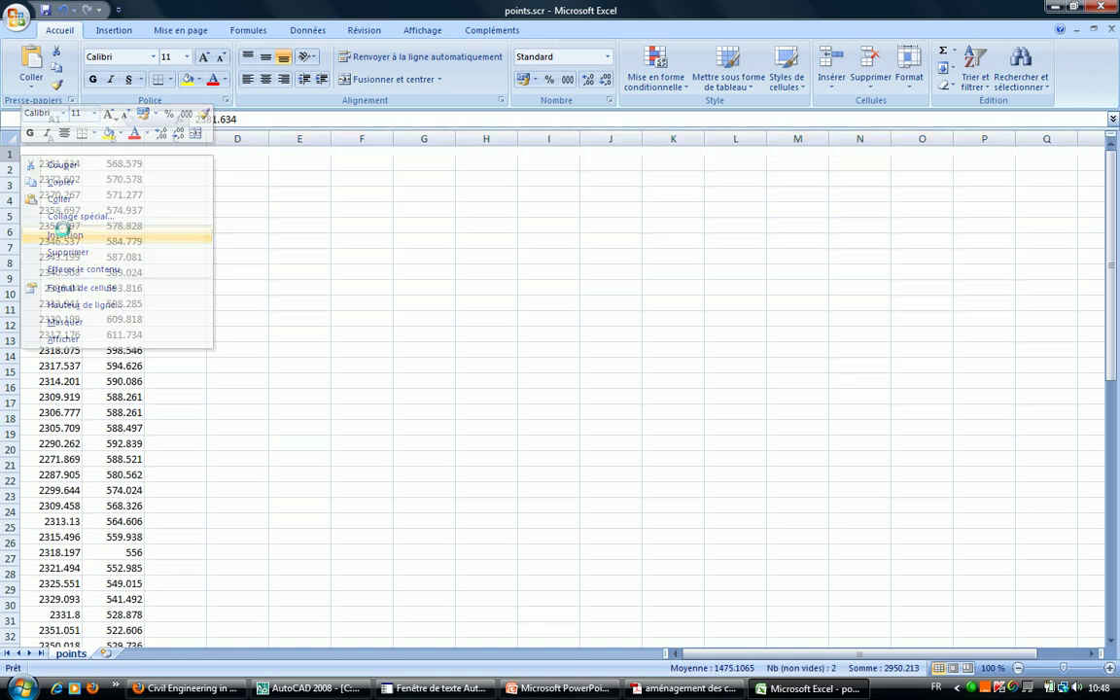
right_click(43, 138)
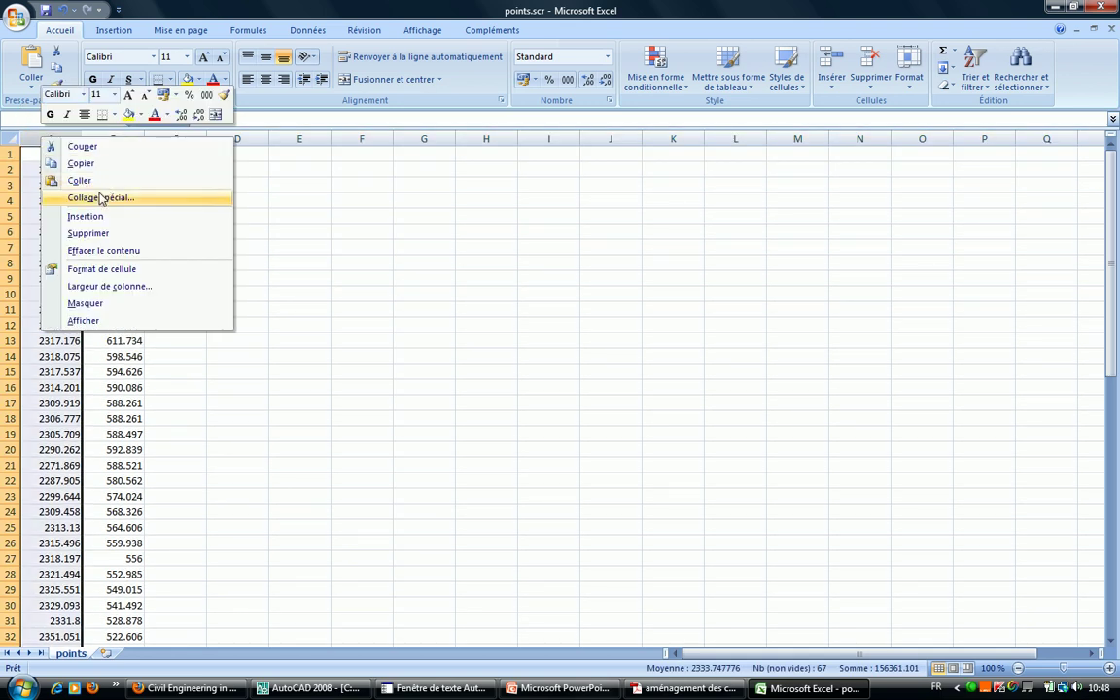
left_click(90, 218)
left_click(71, 154)
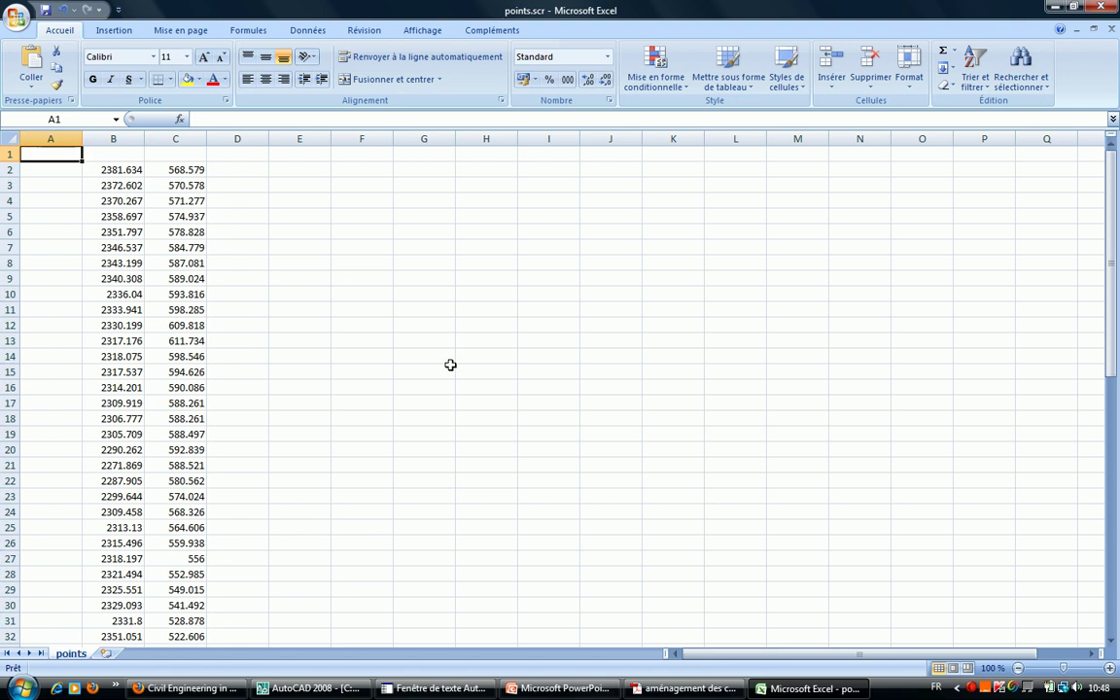
Enter the headings POINT, X and Y in cells A1 to C1.
type("OPIN")
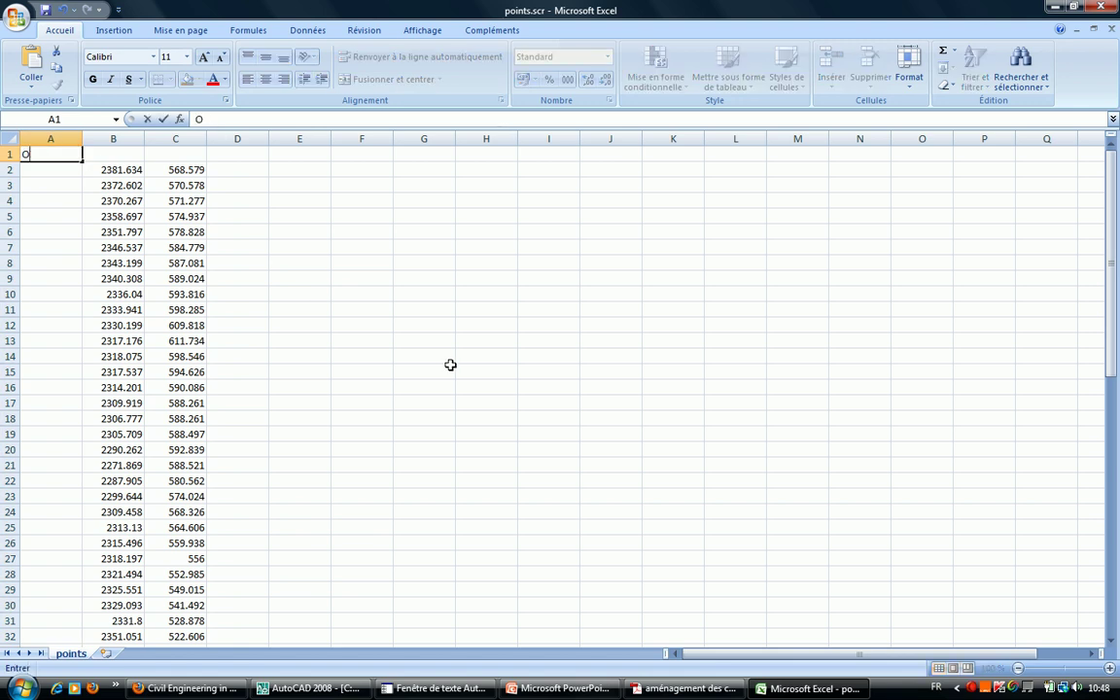
key("BackSpace")
key("BackSpace")
key("BackSpace")
type("OINT")
key("Return")
key("Up")
key("Right")
type("X")
key("Right")
type("Y")
key("Return")
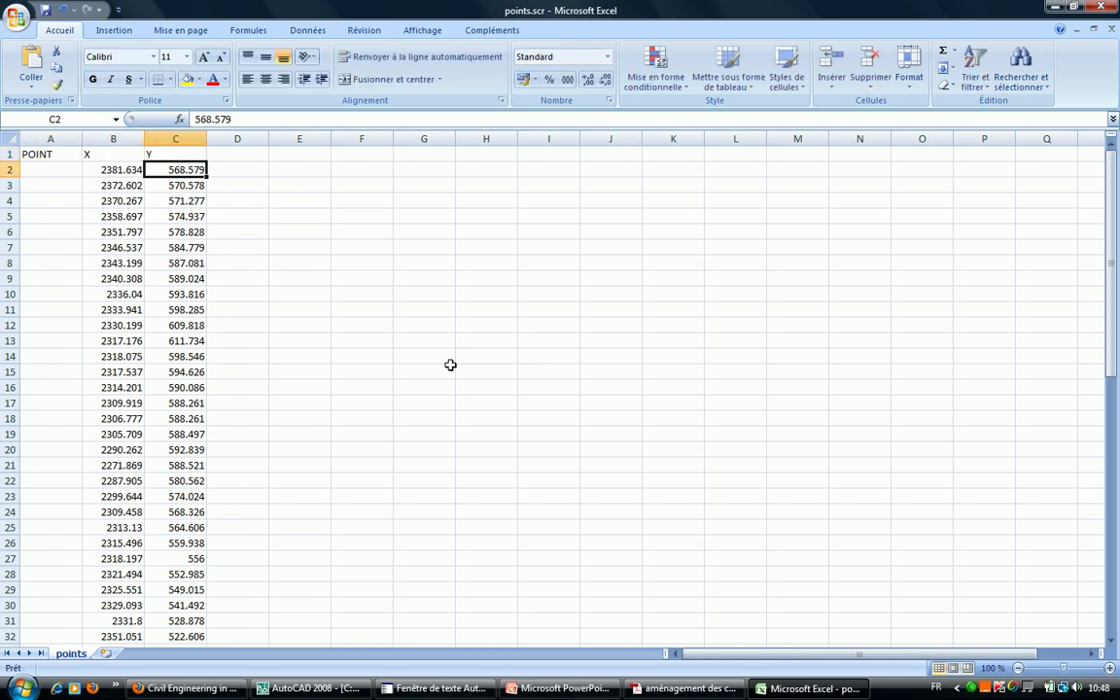
Number the points 1 to 67 down column A by filling from 1 and 2.
key("Home")
type("1")
key("Return")
type("2")
key("Return")
key("Return")
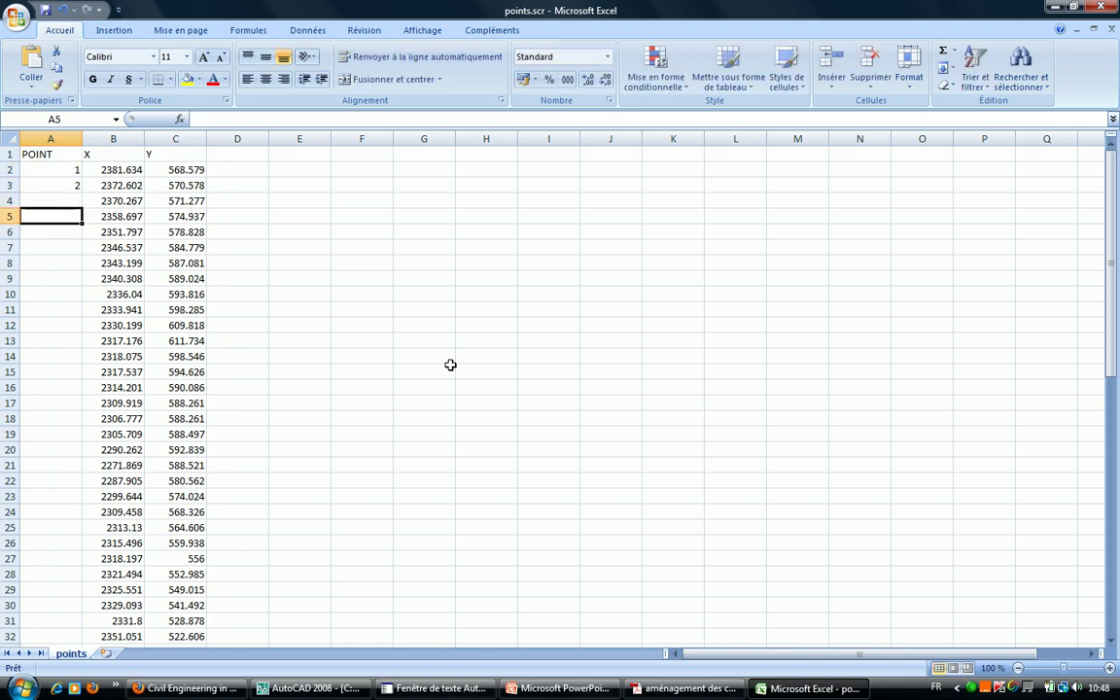
left_click_drag(54, 173, 53, 185)
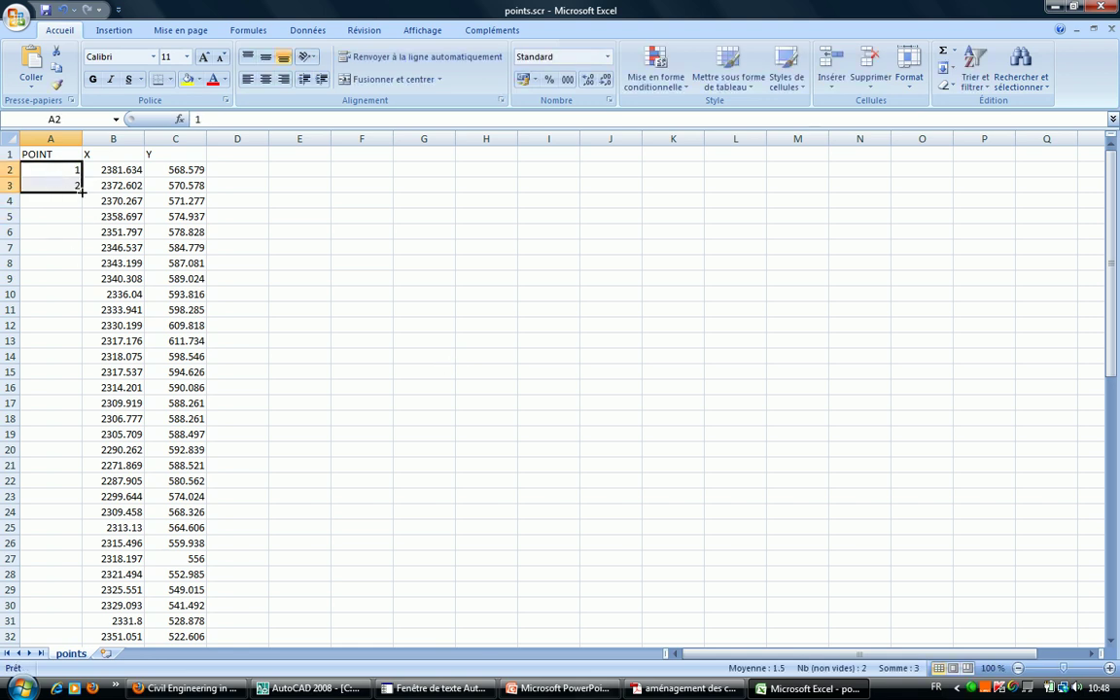
double_click(80, 193)
Centre the contents of the whole table A1:C68.
left_click(175, 154)
key("ctrl+shift+Down")
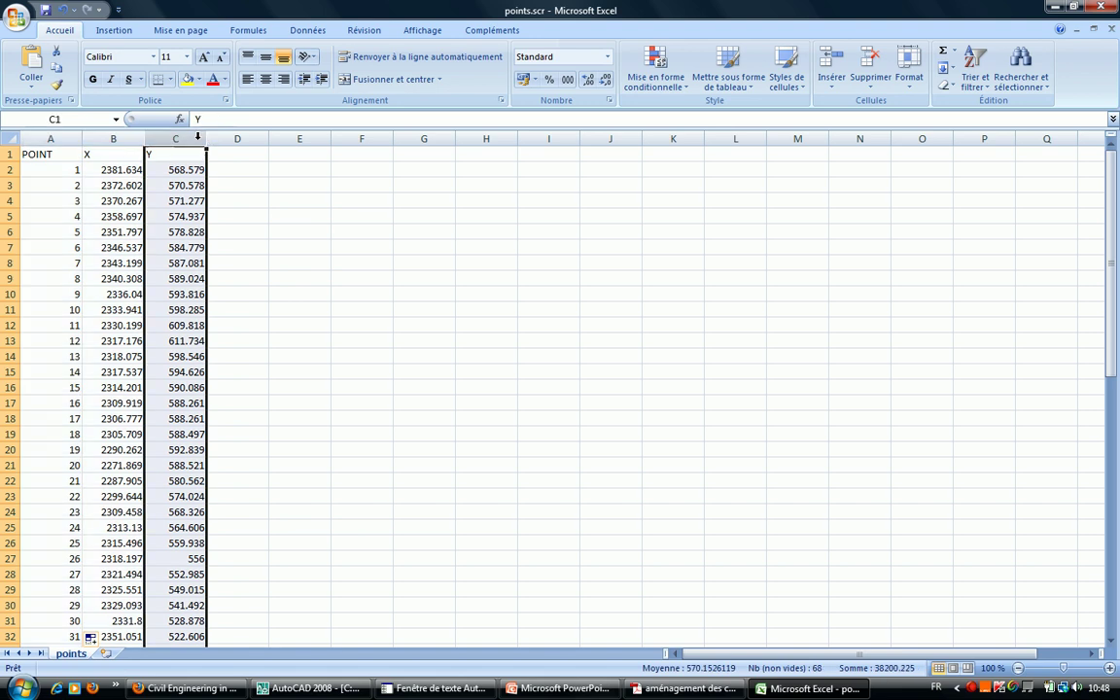
key("ctrl+shift+Left")
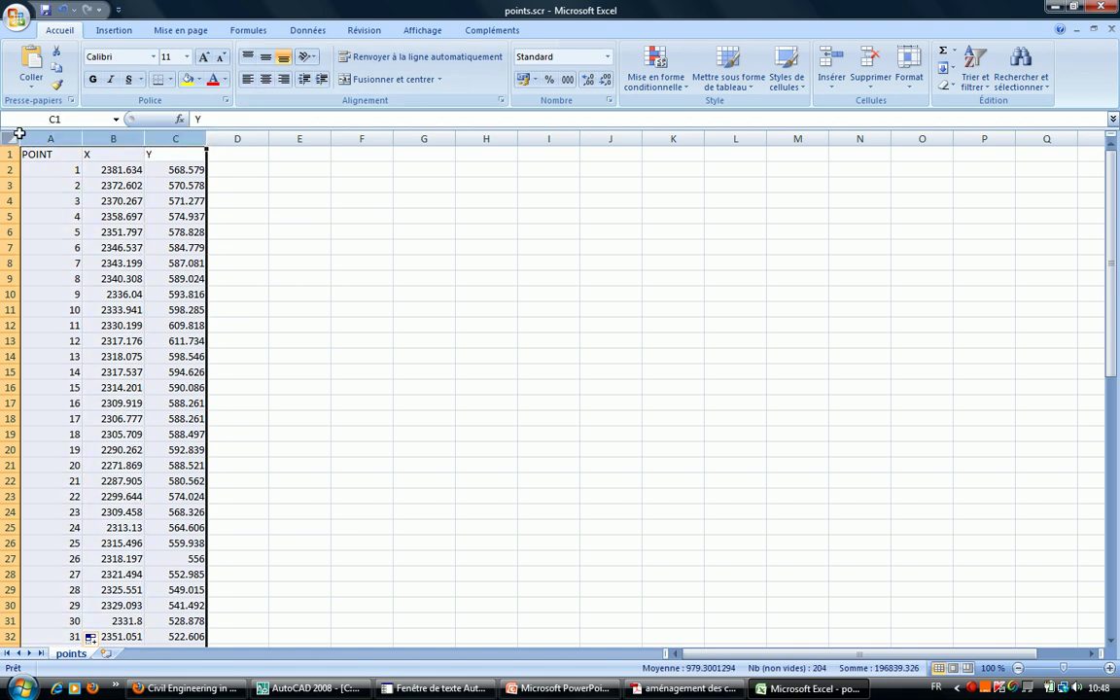
left_click(265, 84)
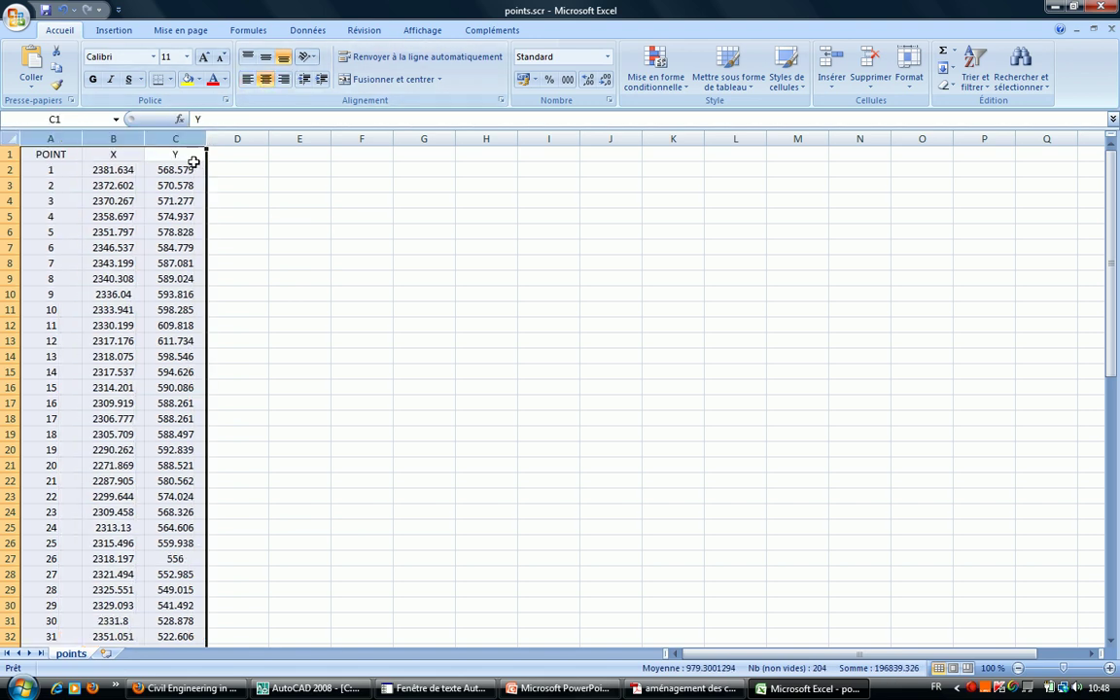
Apply Toutes les bordures to every cell of the table.
left_click(63, 154)
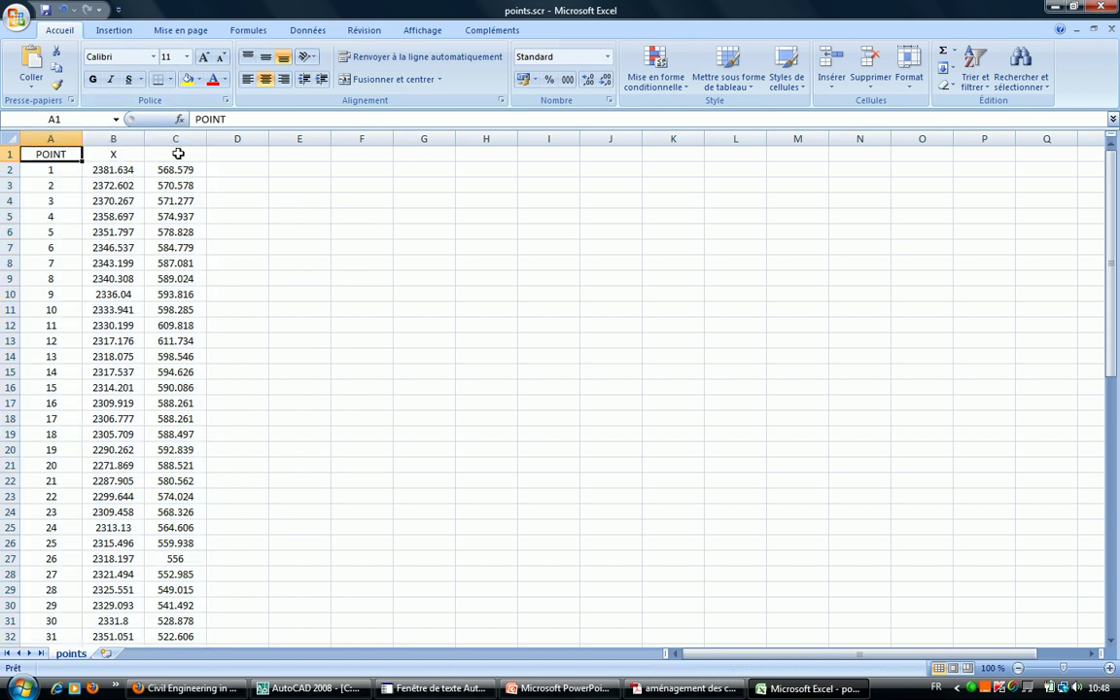
left_click_drag(63, 153, 179, 153)
key("ctrl+shift+Down")
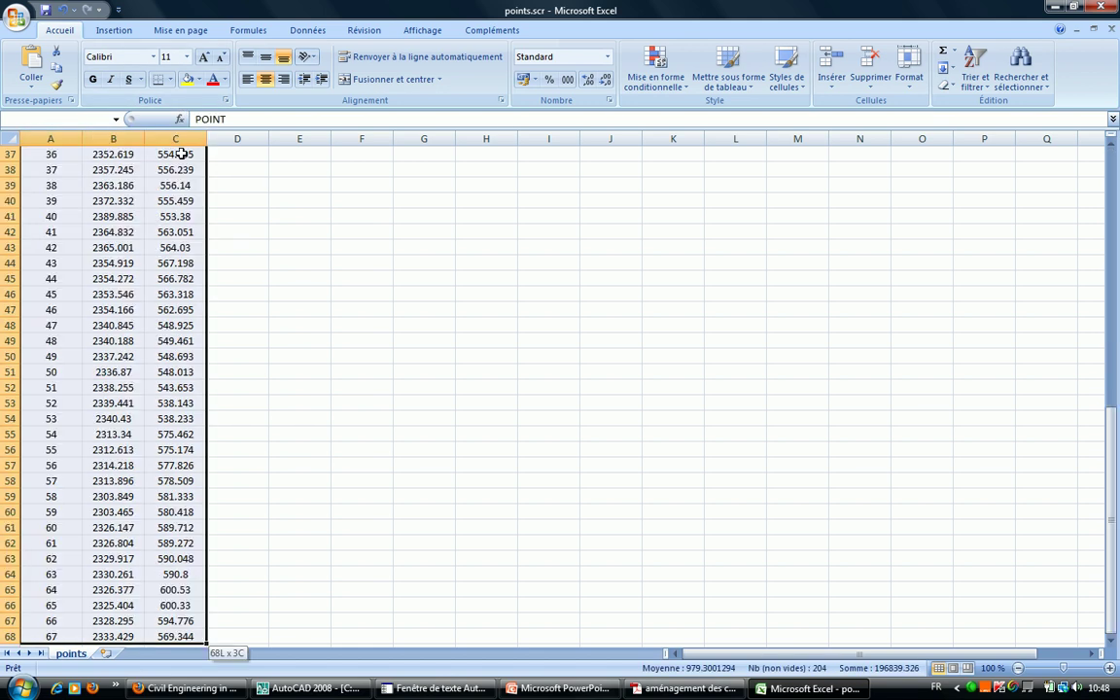
left_click(170, 84)
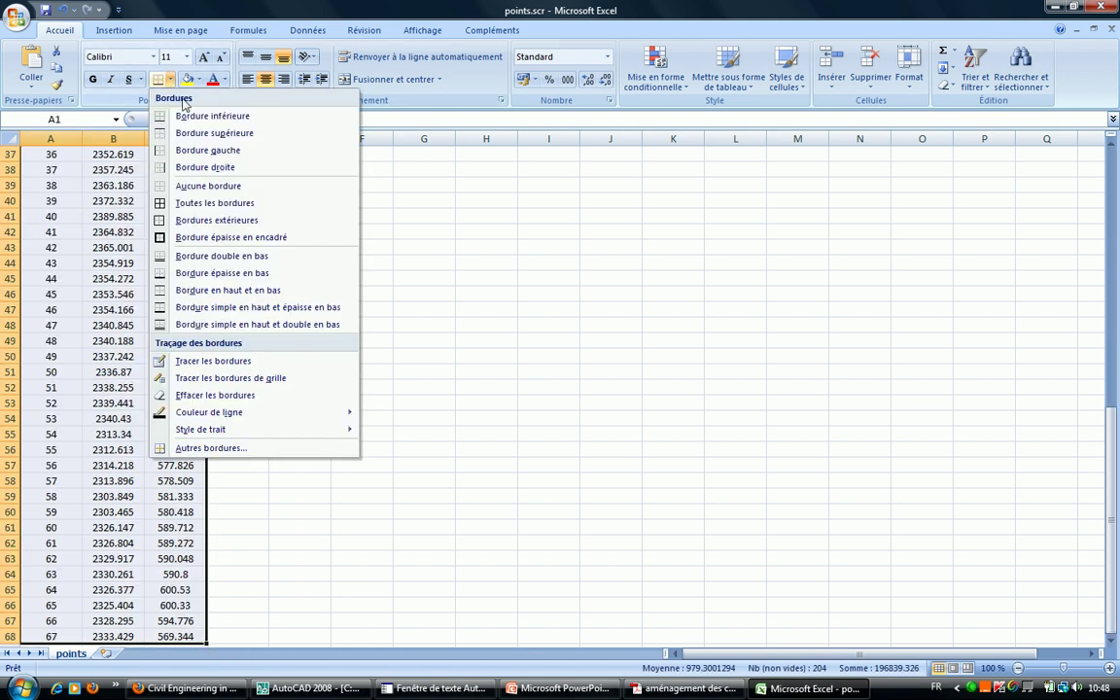
left_click(222, 207)
left_click(336, 262)
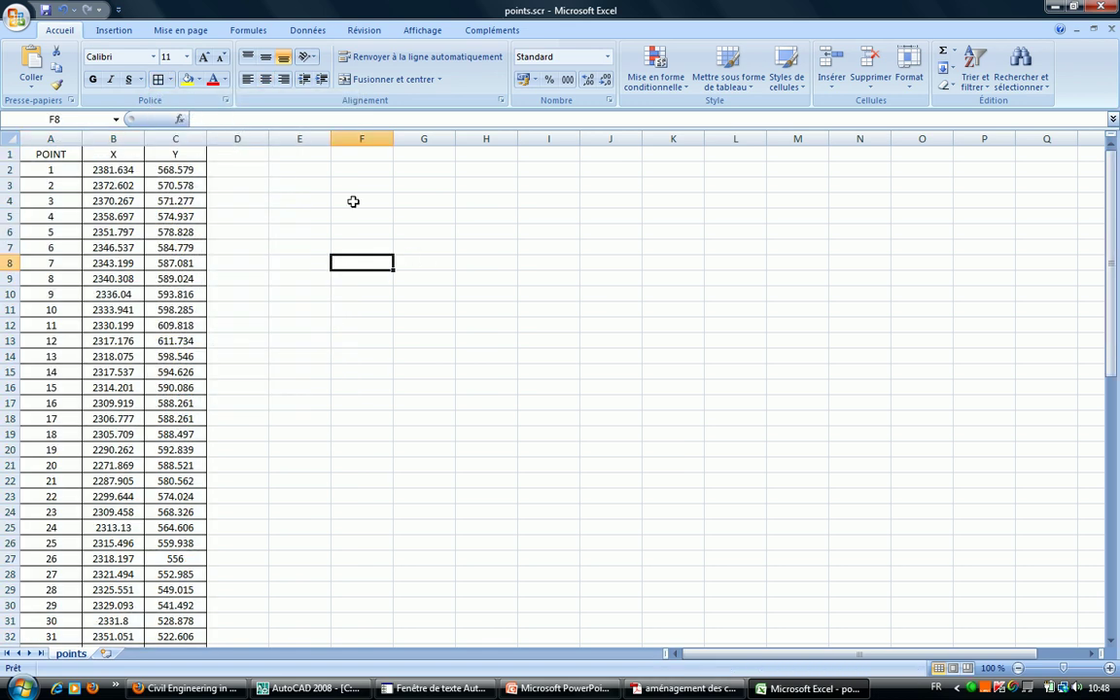
Make the POINT, X, Y headings bold.
left_click_drag(181, 156, 48, 154)
left_click(93, 79)
left_click(272, 234)
left_click(18, 18)
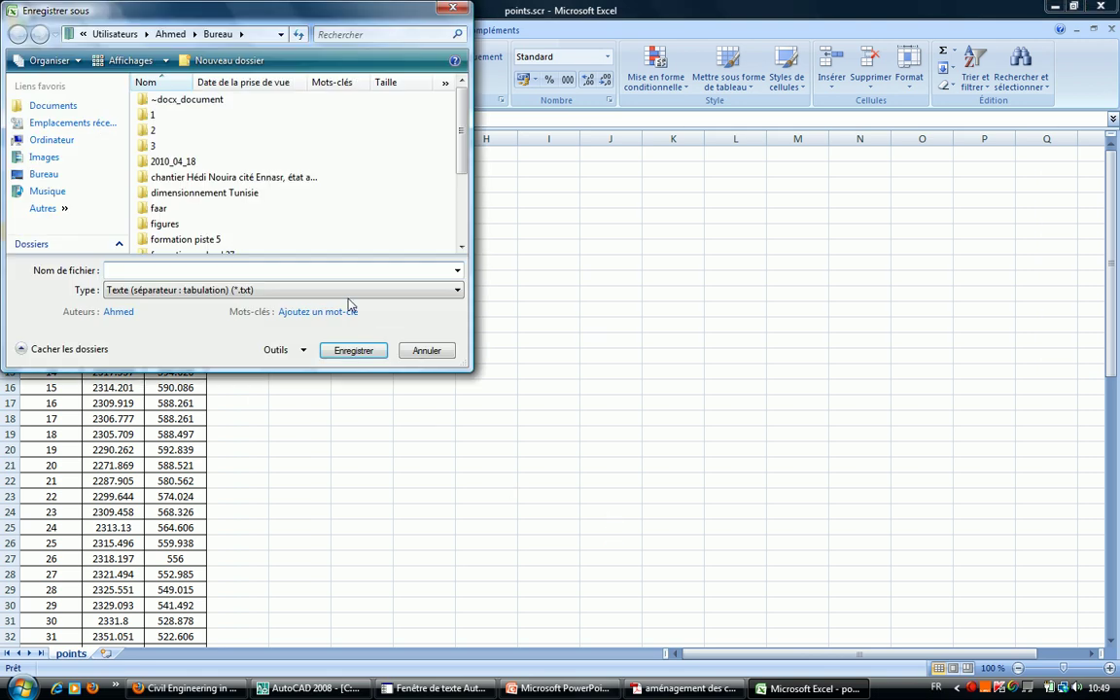
Save the table to the Desktop as Excel workbook tableau point.xlsx, then return to AutoCAD.
left_click(350, 290)
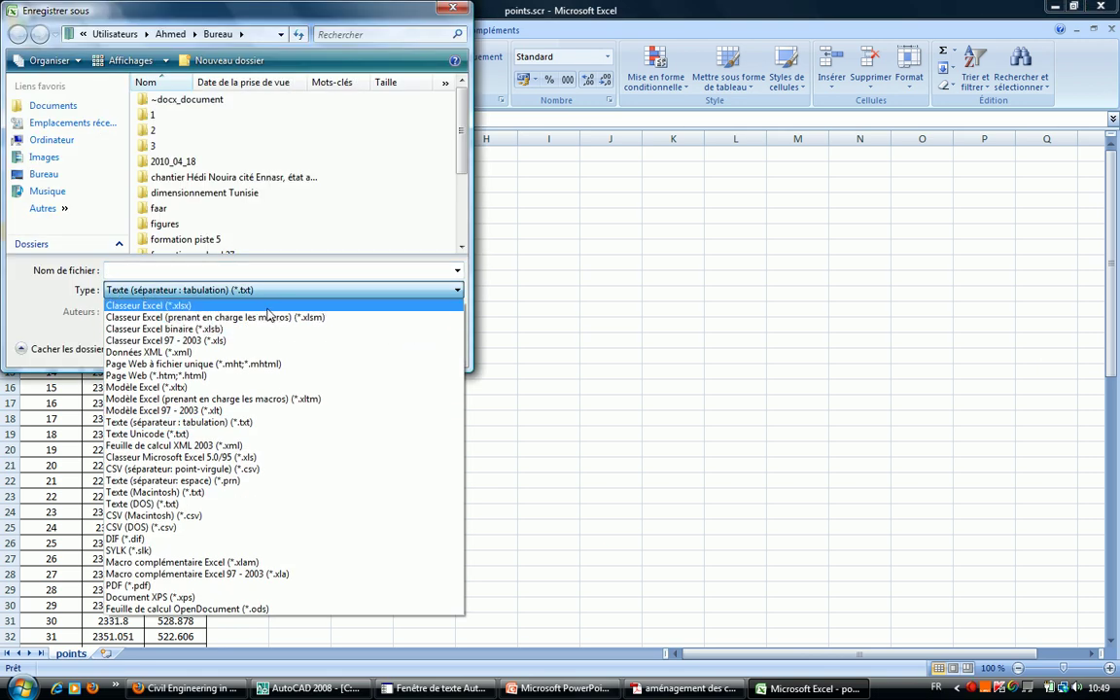
left_click(267, 305)
left_click(49, 175)
left_click(202, 272)
type("tableau point")
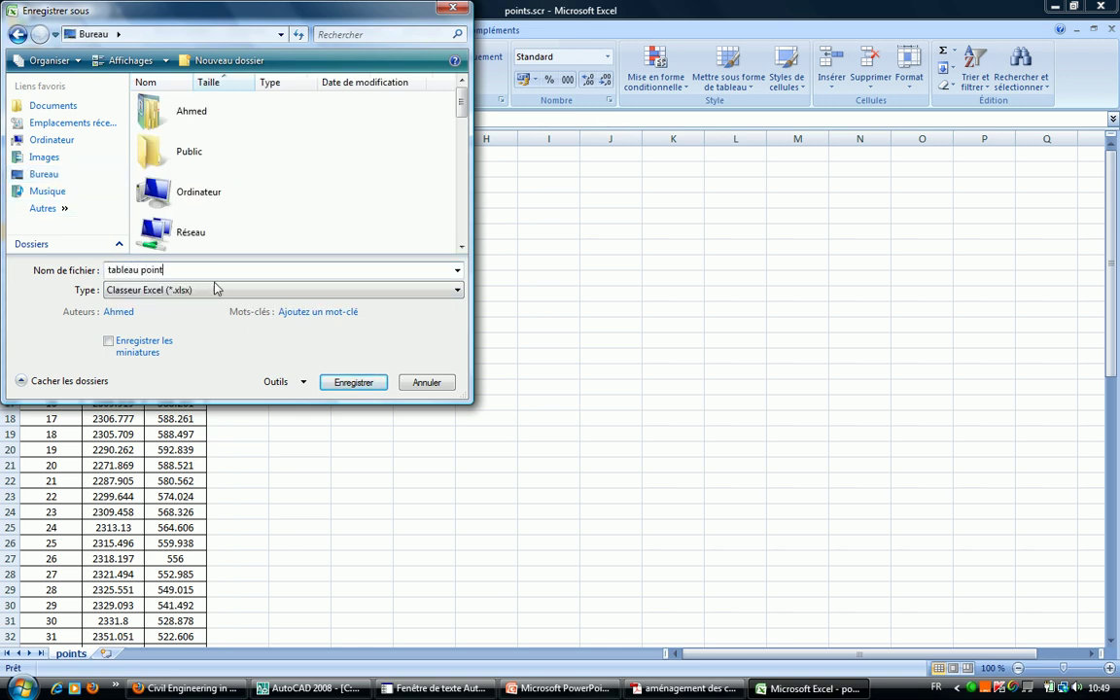
left_click(354, 382)
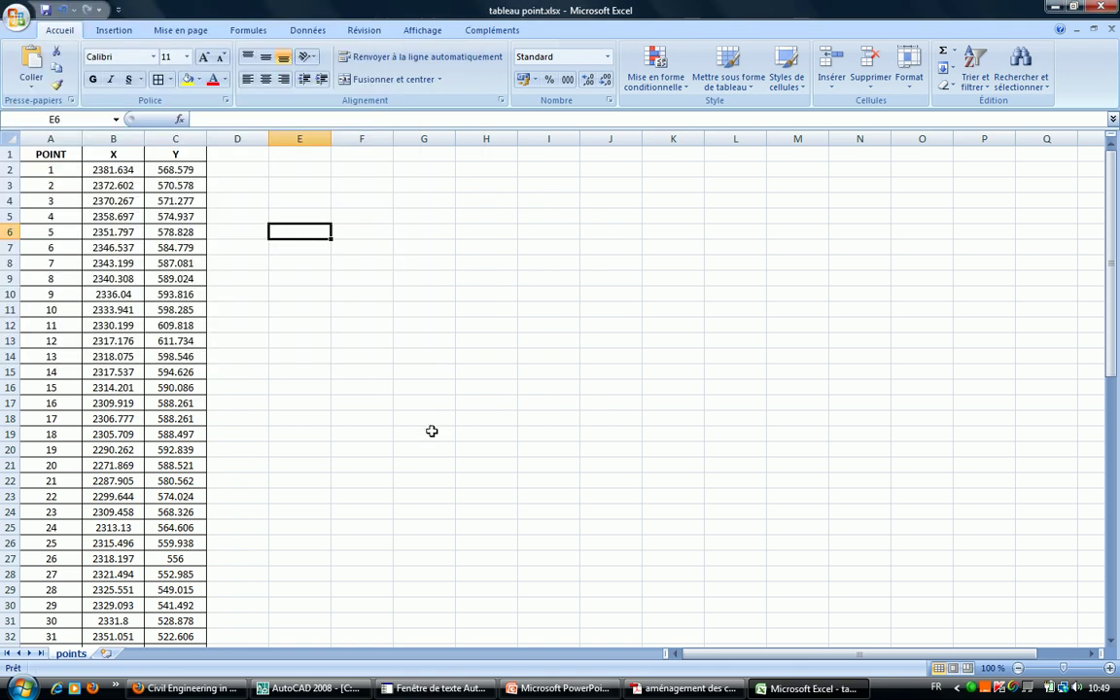
left_click(309, 689)
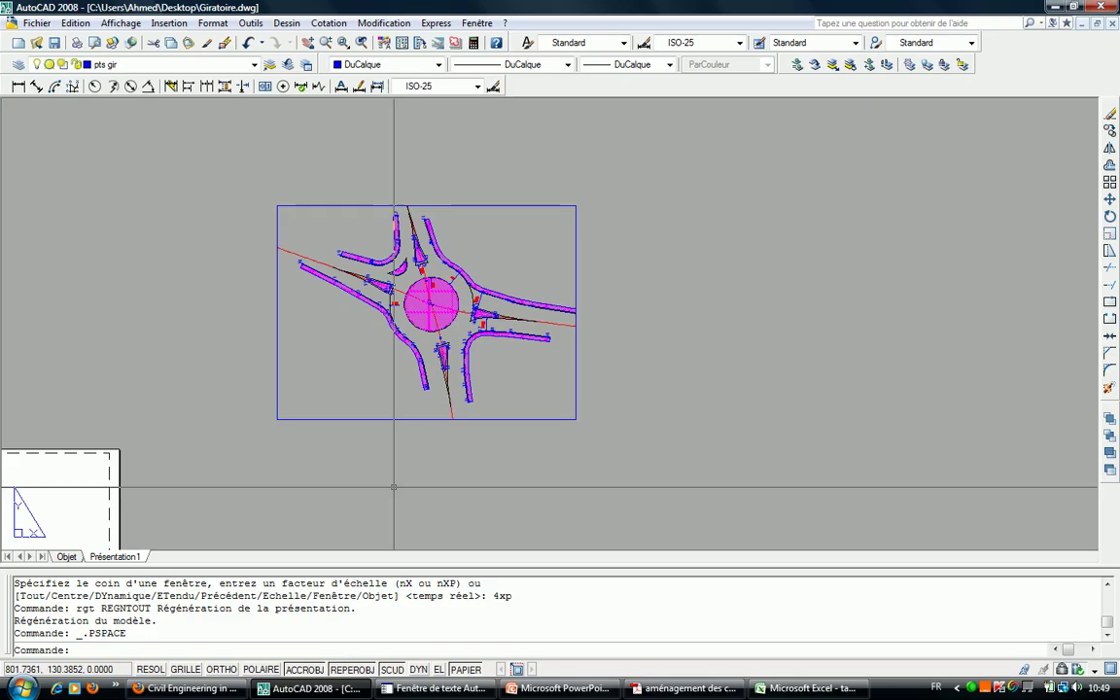
Embed tableau point.xlsx into the layout as an OLE object created from file.
left_click(158, 24)
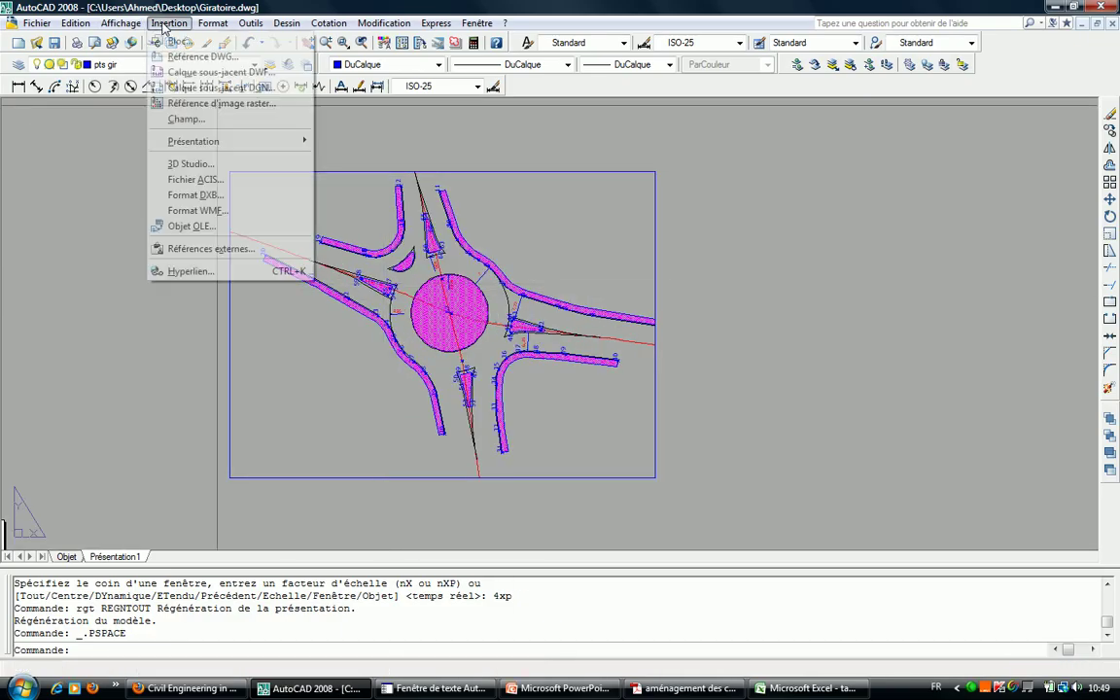
left_click(193, 226)
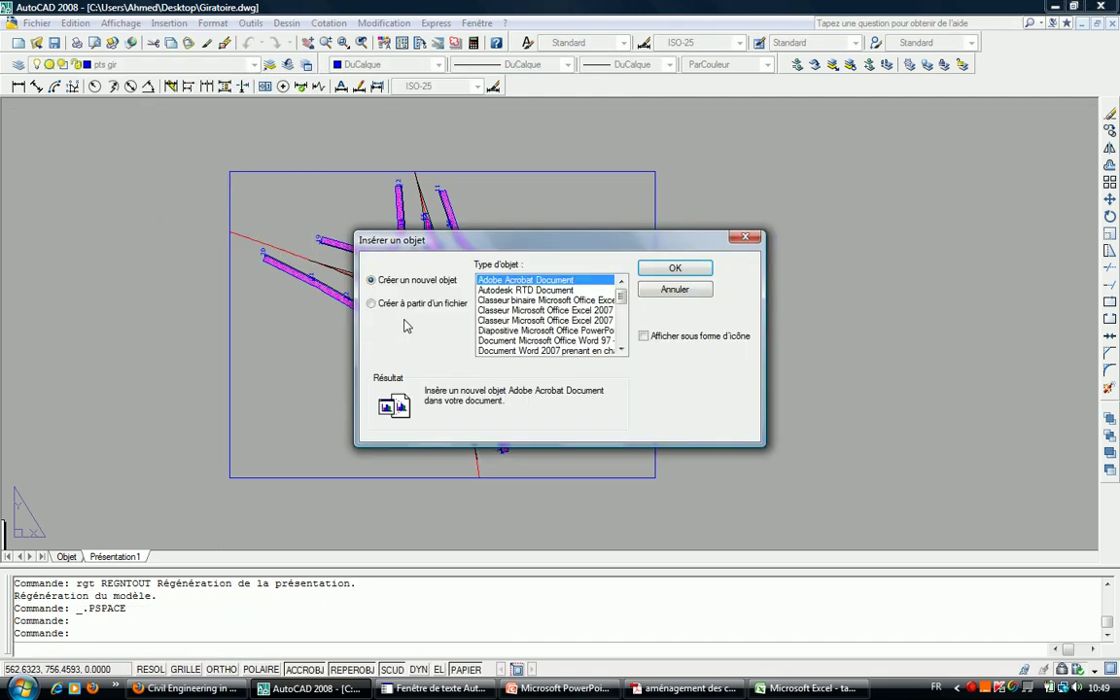
left_click(403, 305)
left_click(489, 330)
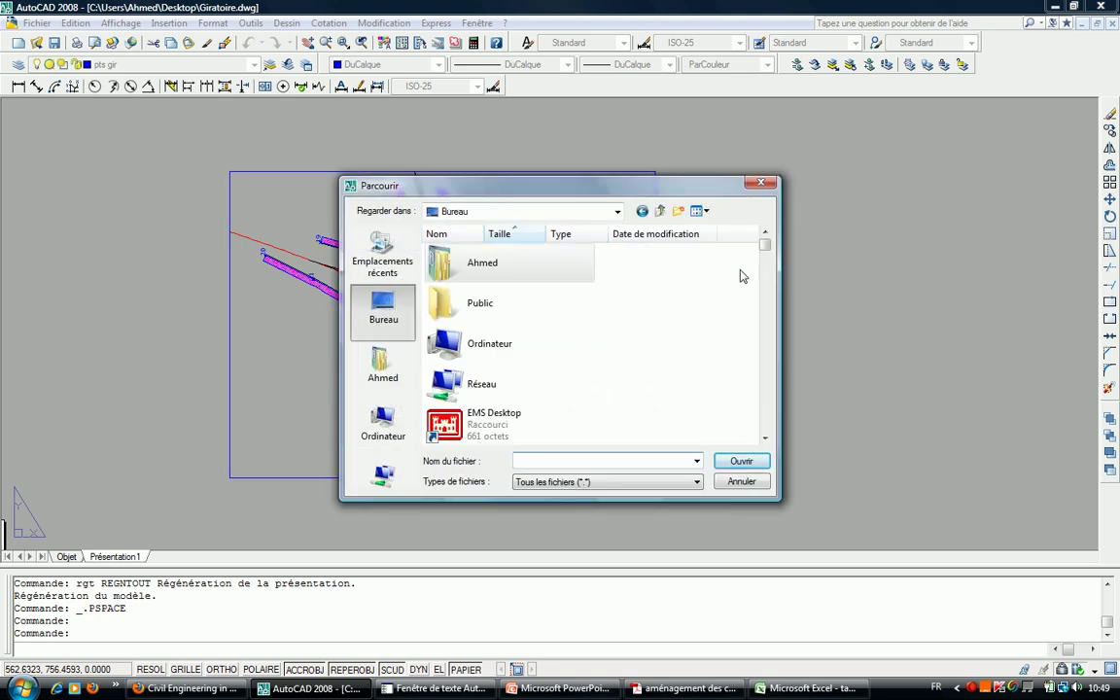
type("tableau point.xlsx")
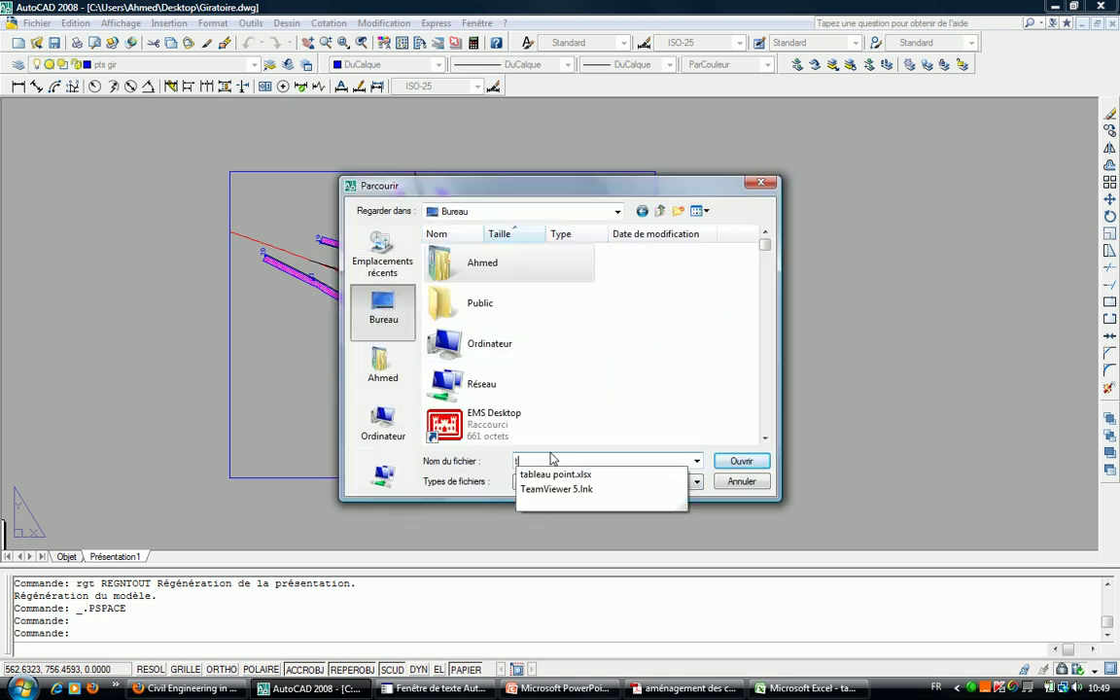
left_click(679, 476)
left_click(740, 461)
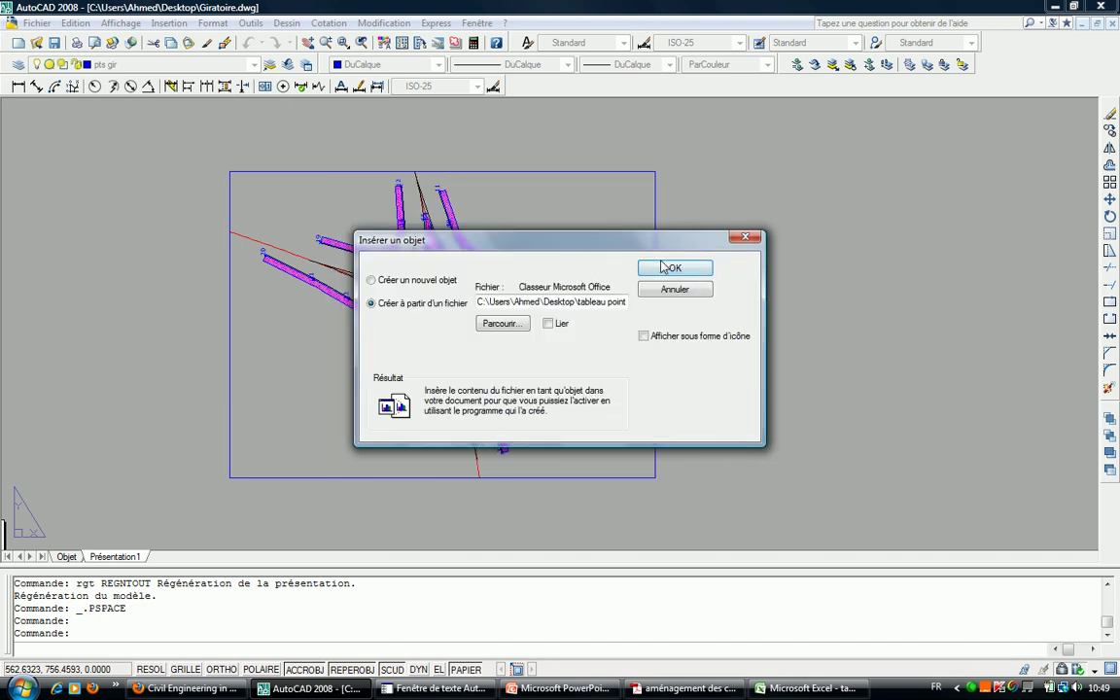
left_click(671, 267)
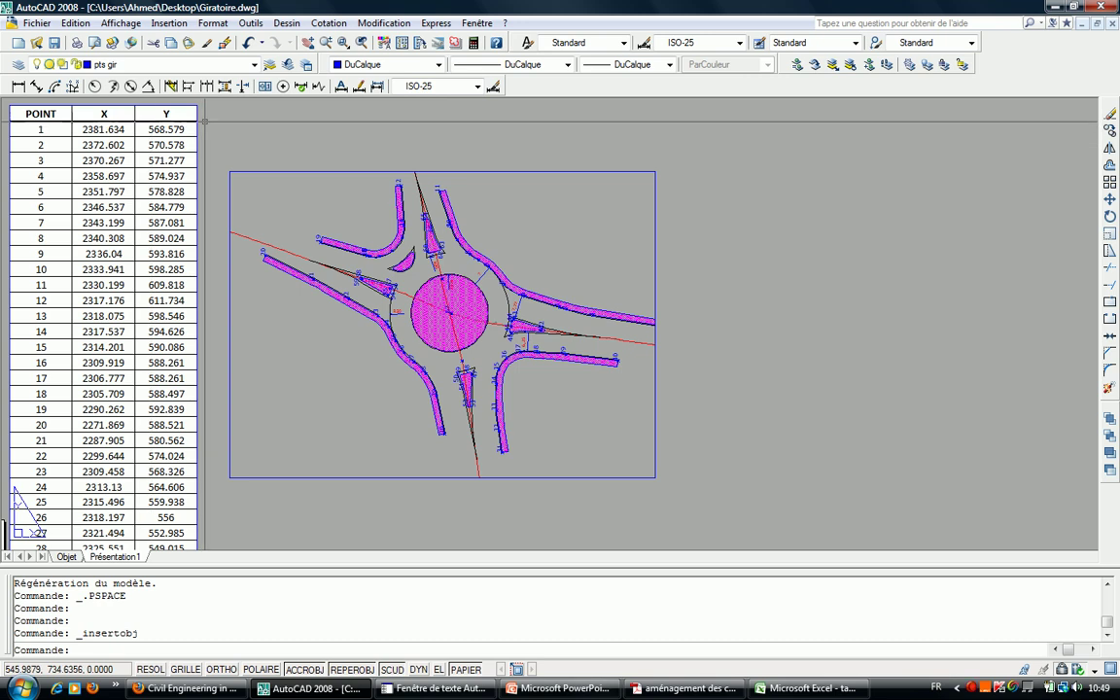
Shrink the embedded coordinate table into a small narrow block.
left_click(209, 122)
left_click(180, 141)
left_click(197, 105)
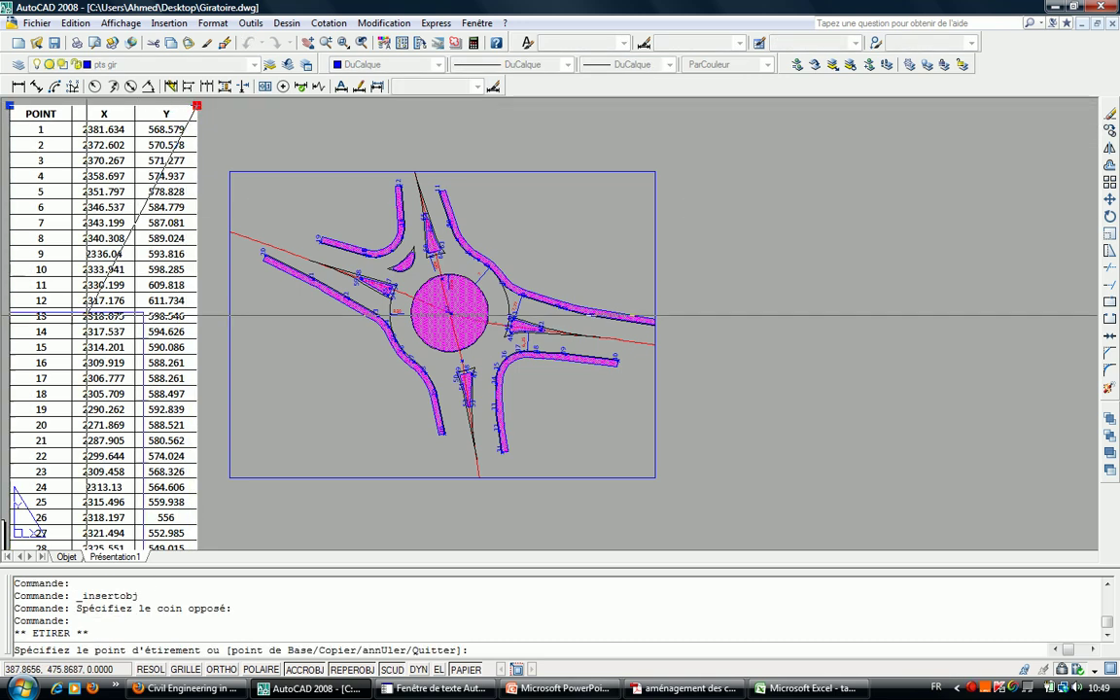
scroll(257, 245, "down", 2)
left_click(243, 225)
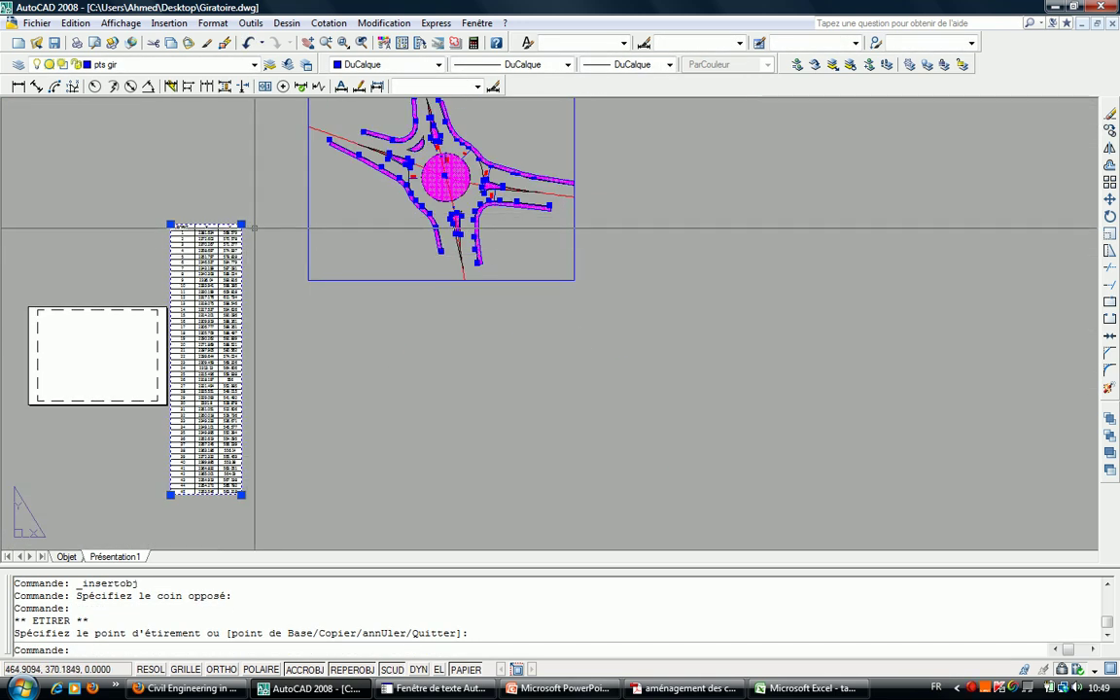
left_click(245, 260)
left_click(216, 221)
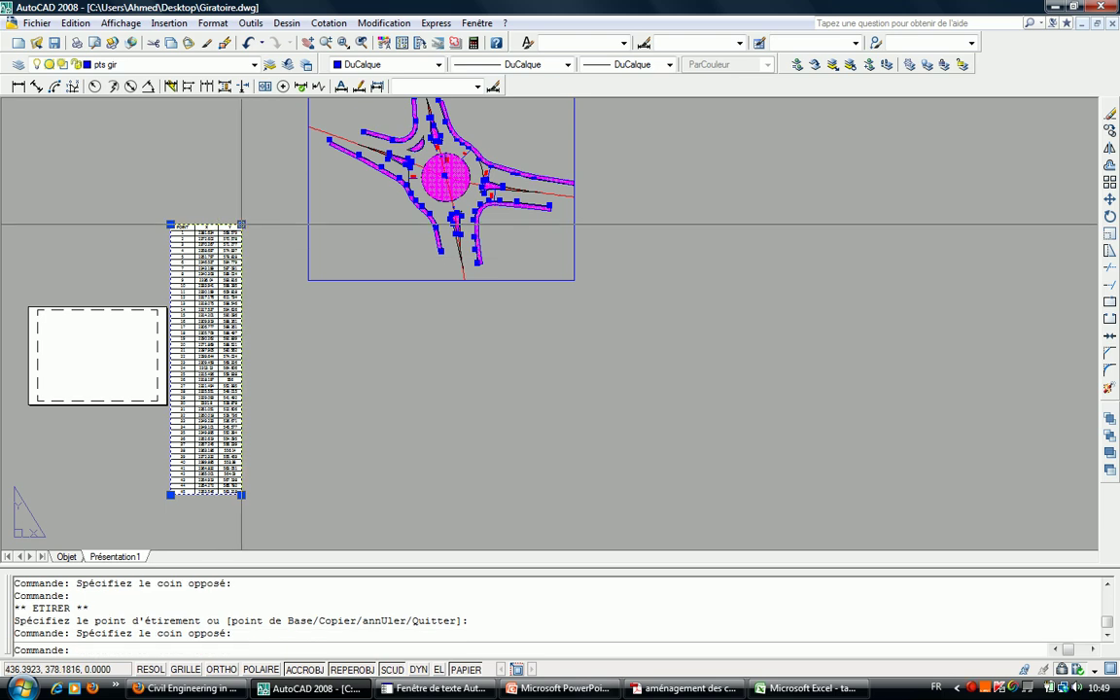
left_click(242, 225)
left_click(202, 374)
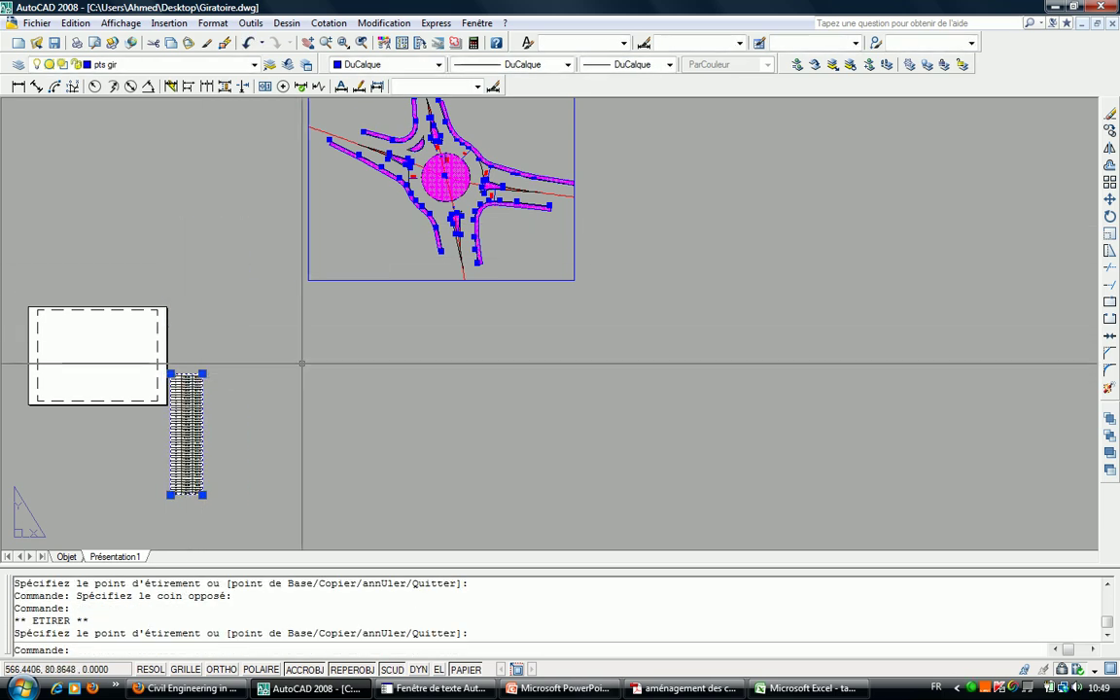
Start moving the table with DEPLACER, picking its base point.
type("dp")
key("Return")
left_click(462, 424)
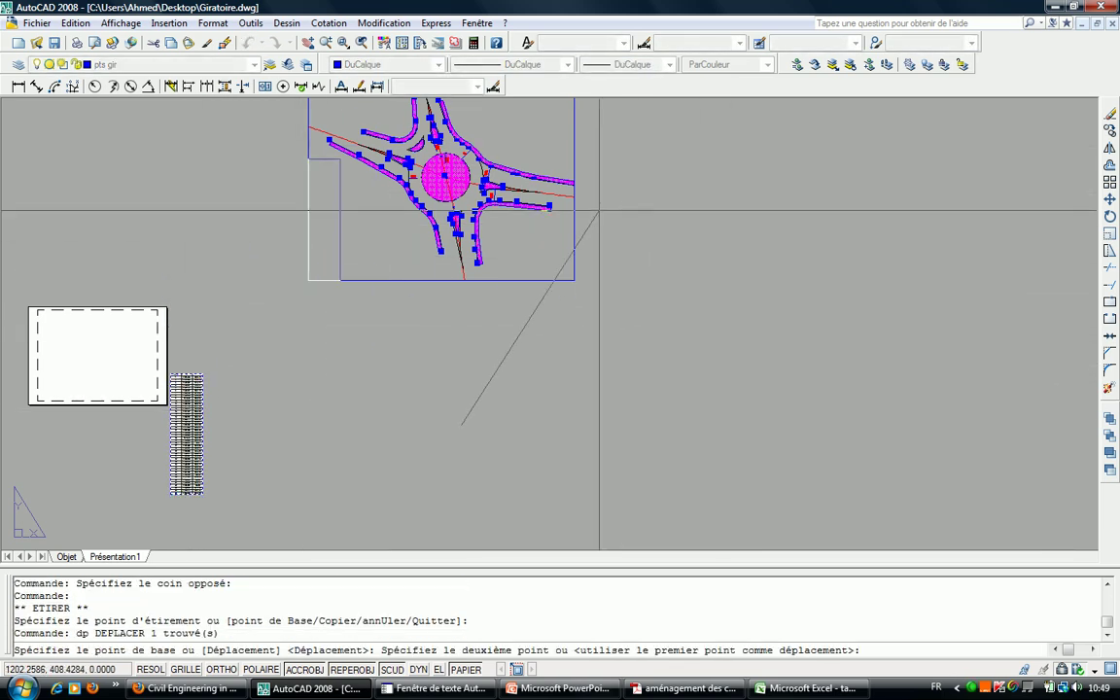
Drop the coordinate table inside the viewport beside the roundabout.
left_click(602, 207)
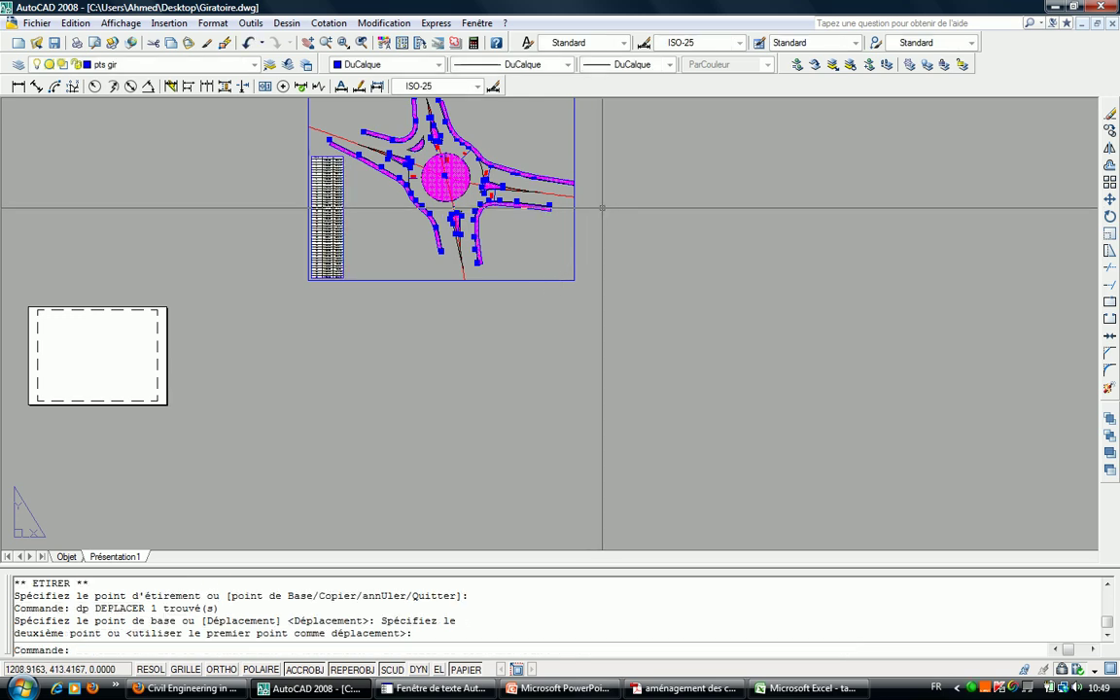
scroll(300, 166, "up", 3)
scroll(300, 165, "up", 3)
middle_click_drag(614, 123, 252, 309)
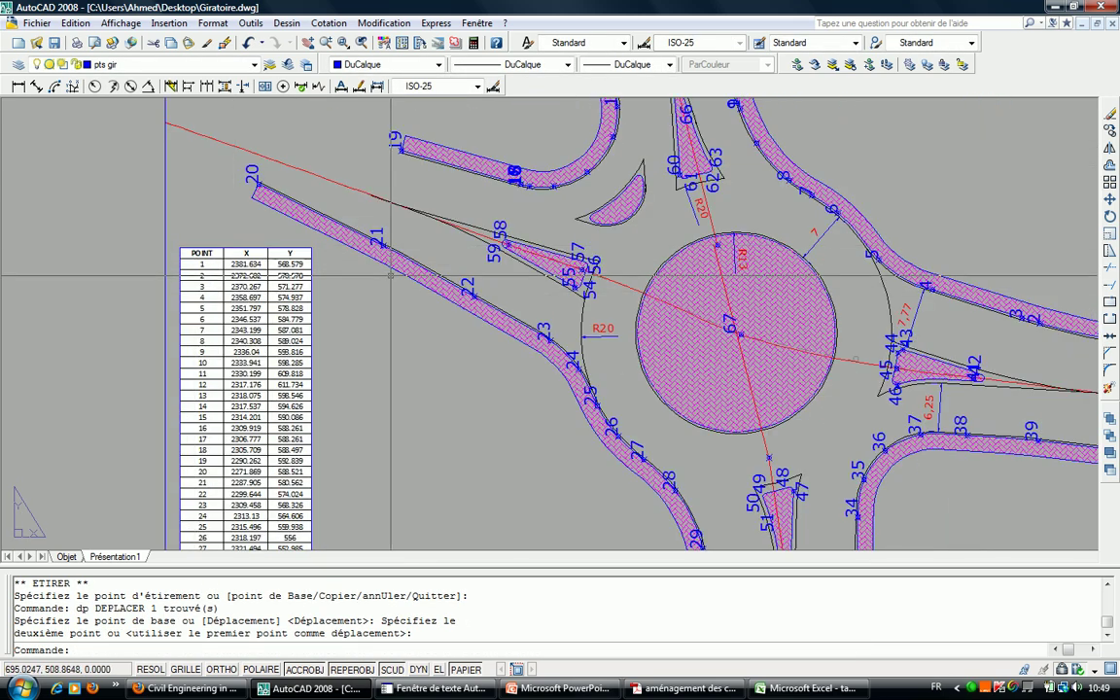
scroll(252, 310, "down", 4)
scroll(252, 309, "up", 2)
middle_click_drag(486, 389, 473, 277)
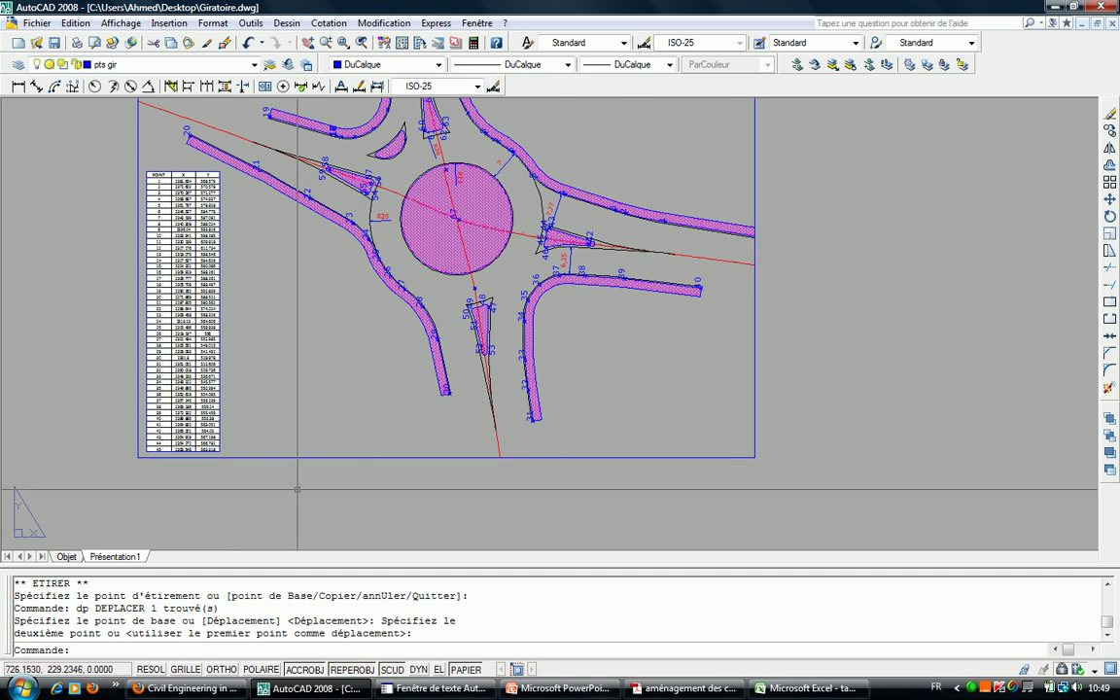
scroll(298, 488, "up", 2)
scroll(298, 488, "down", 2)
scroll(593, 527, "up", 2)
scroll(593, 527, "down", 2)
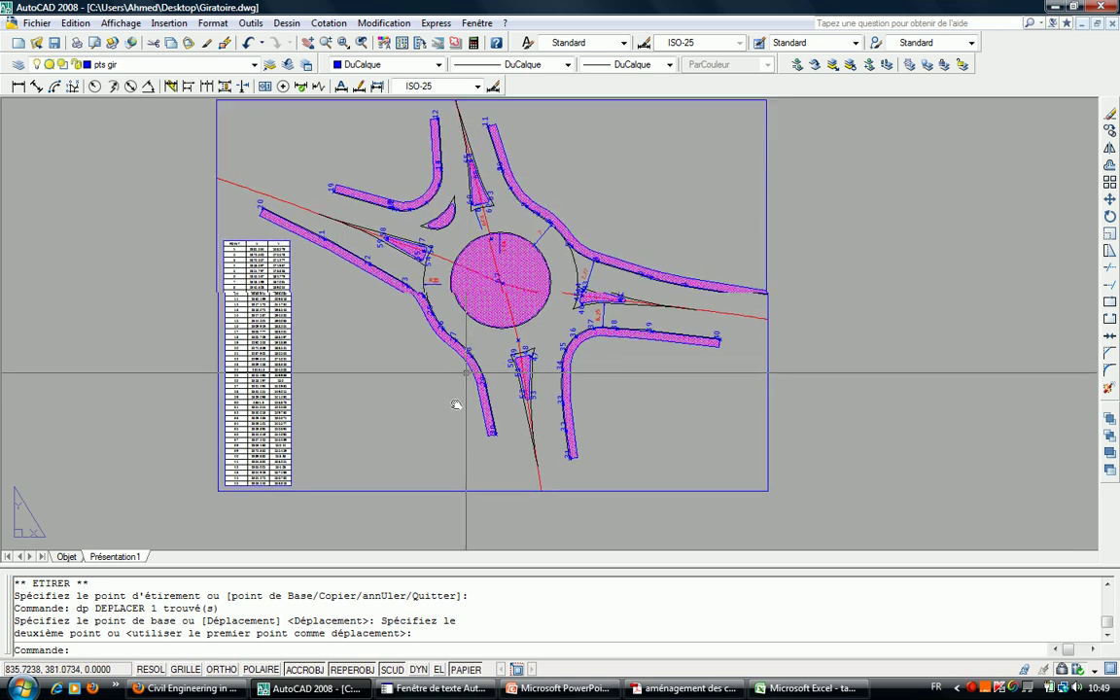
scroll(486, 421, "down", 1)
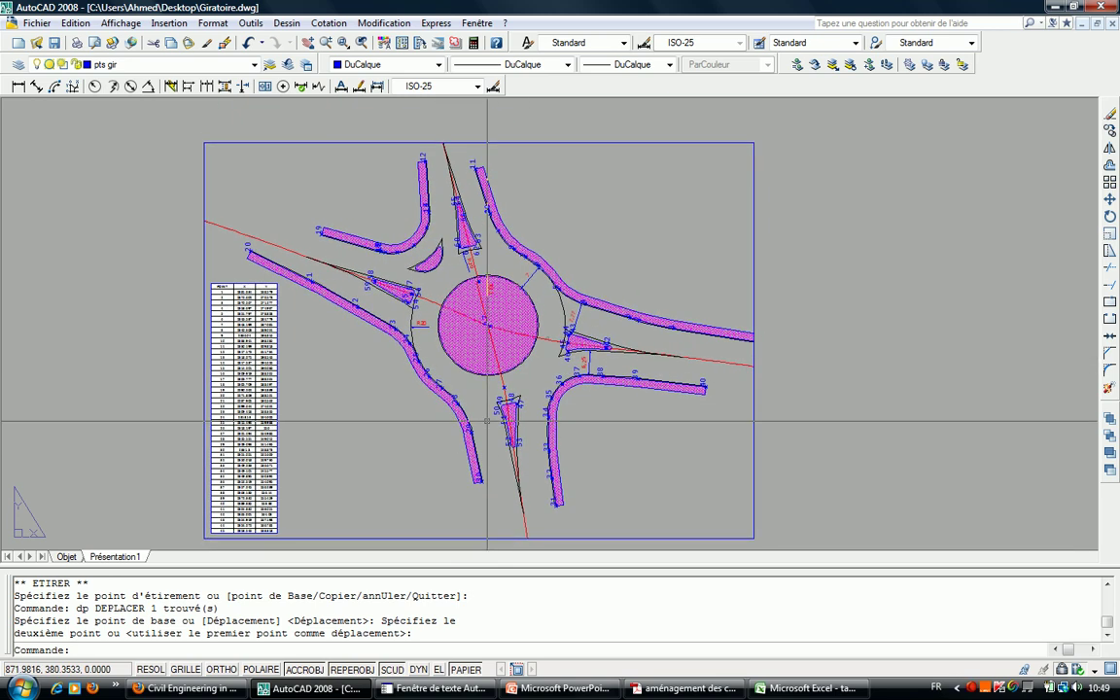
scroll(486, 421, "up", 2)
mouse_move(551, 385)
middle_mouse_down()
mouse_move(603, 279)
mouse_move(583, 152)
middle_mouse_up()
scroll(603, 280, "down", 1)
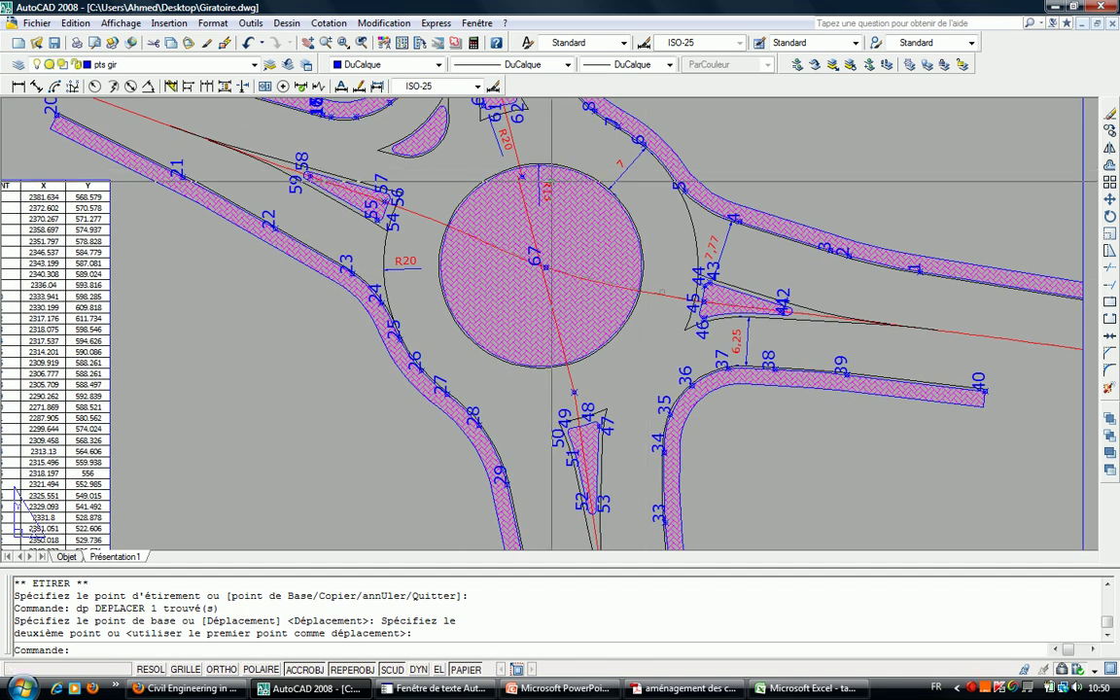
scroll(471, 236, "up", 3)
scroll(470, 236, "down", 1)
Review the table alongside the roundabout plan and begin the layer properties command.
middle_click_drag(470, 236, 439, 234)
mouse_move(545, 331)
middle_mouse_down()
mouse_move(568, 338)
mouse_move(340, 229)
middle_mouse_up()
scroll(569, 337, "down", 1)
scroll(340, 229, "up", 2)
scroll(340, 230, "down", 1)
scroll(340, 229, "down", 1)
scroll(340, 230, "up", 2)
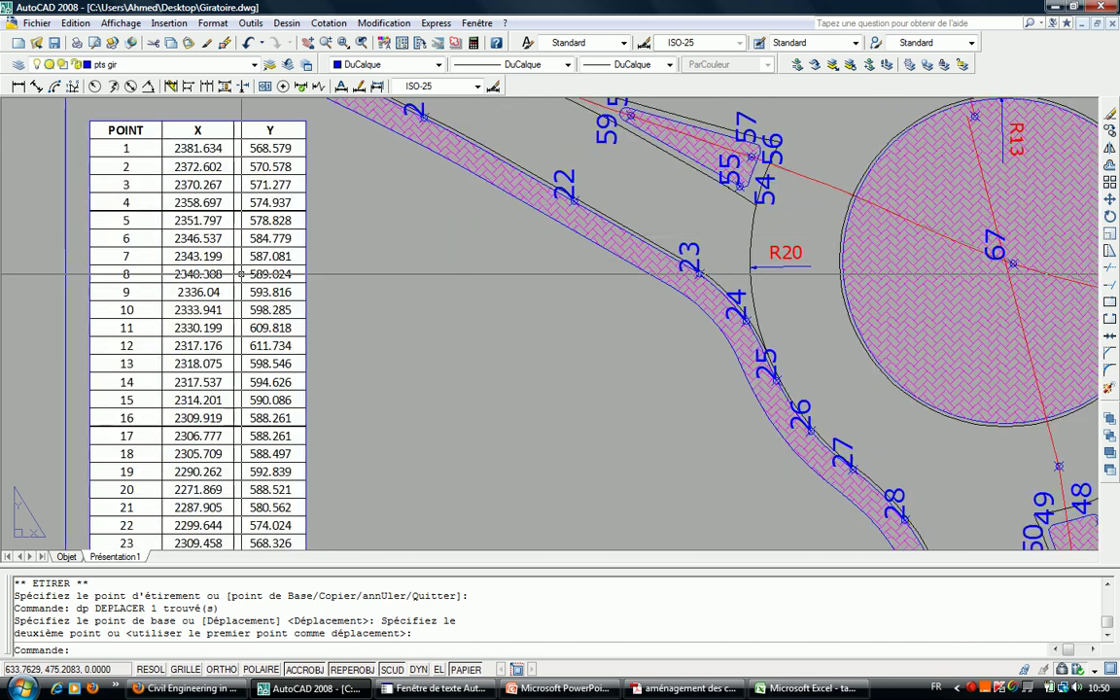
scroll(412, 314, "down", 2)
mouse_move(412, 314)
middle_mouse_down()
mouse_move(325, 255)
mouse_move(342, 200)
middle_mouse_up()
scroll(324, 254, "up", 2)
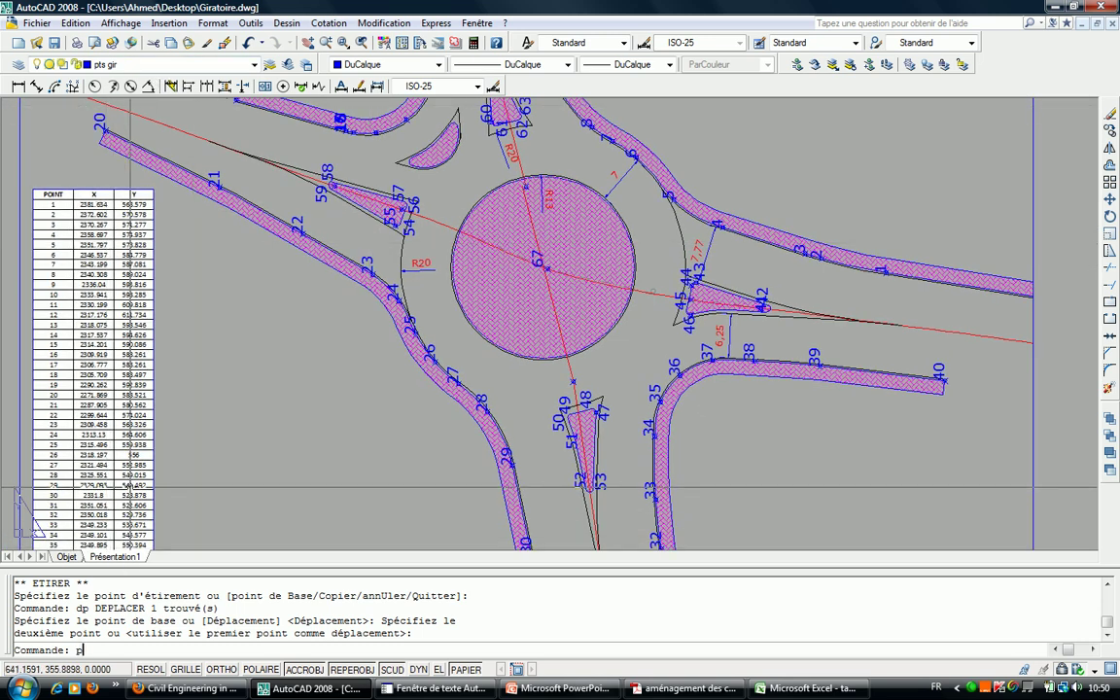
type("l")
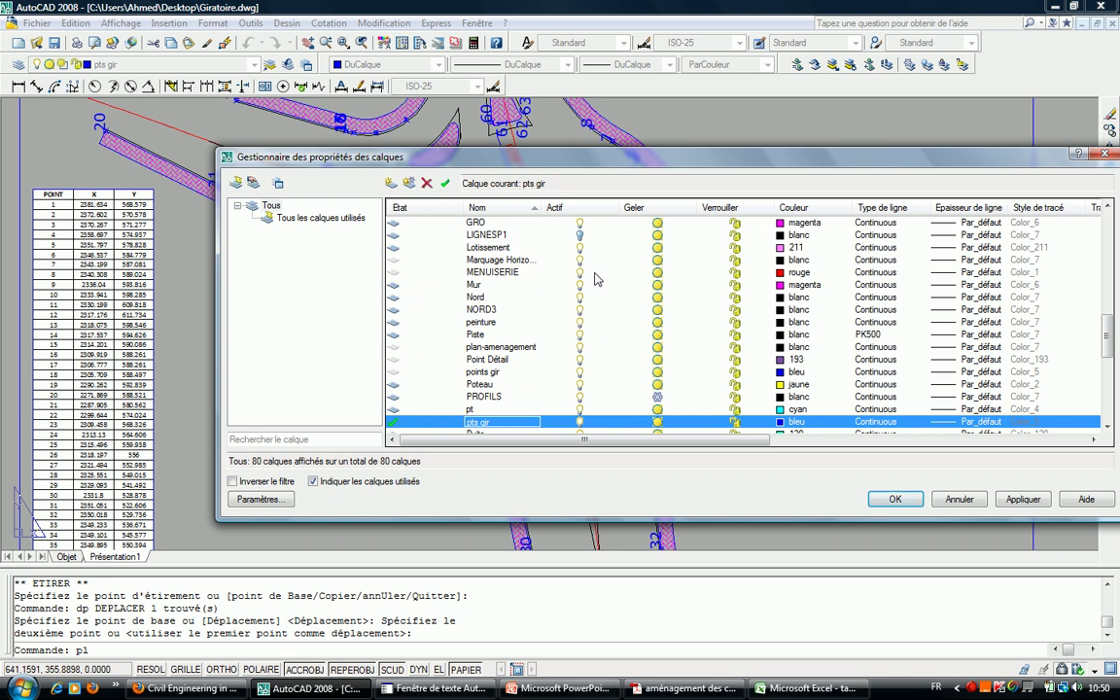
Select every layer in the Layer Properties Manager, turn them all on, and apply.
key("ctrl+a")
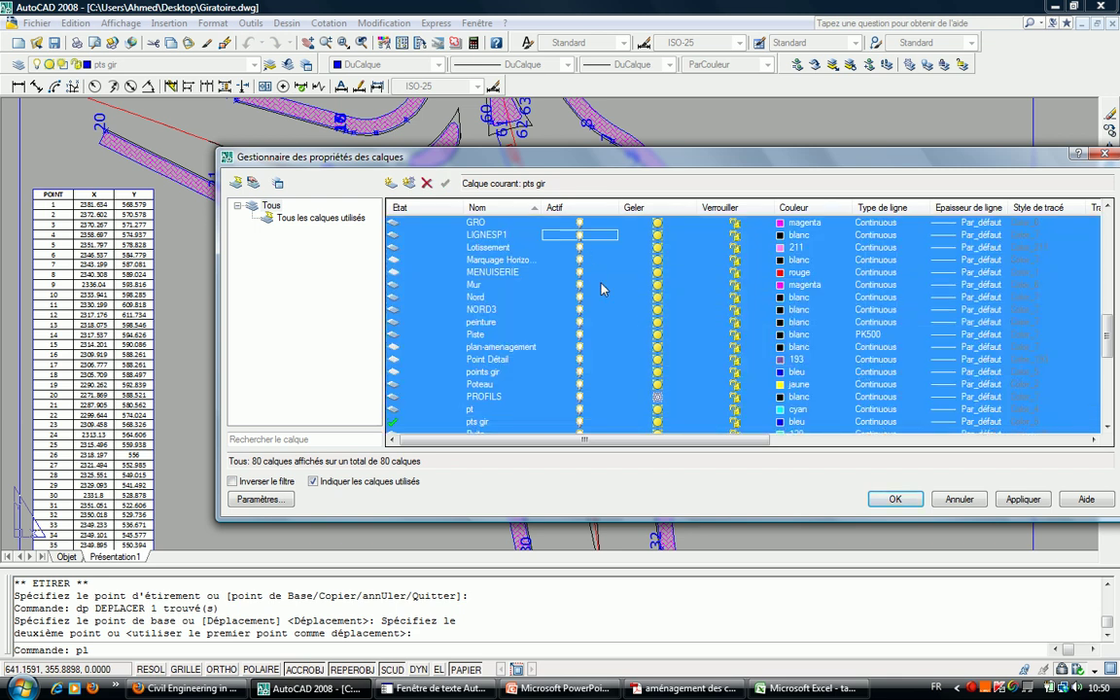
scroll(649, 361, "down", 5)
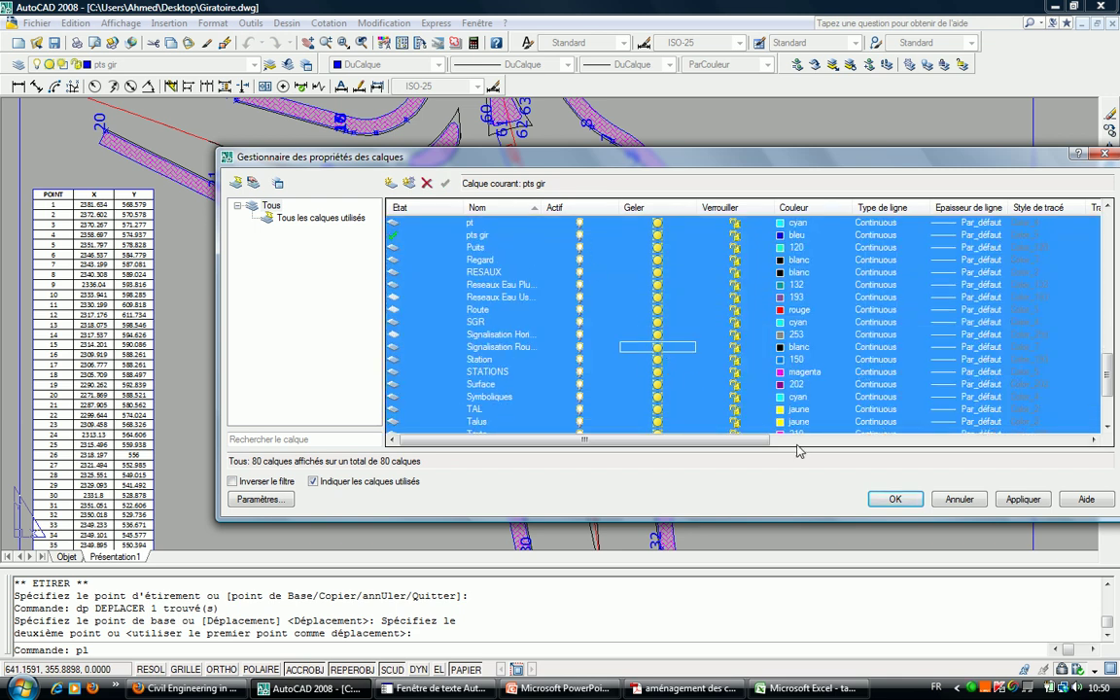
key("Escape")
key("Escape")
type("plk")
key("Return")
key("Escape")
type("pl")
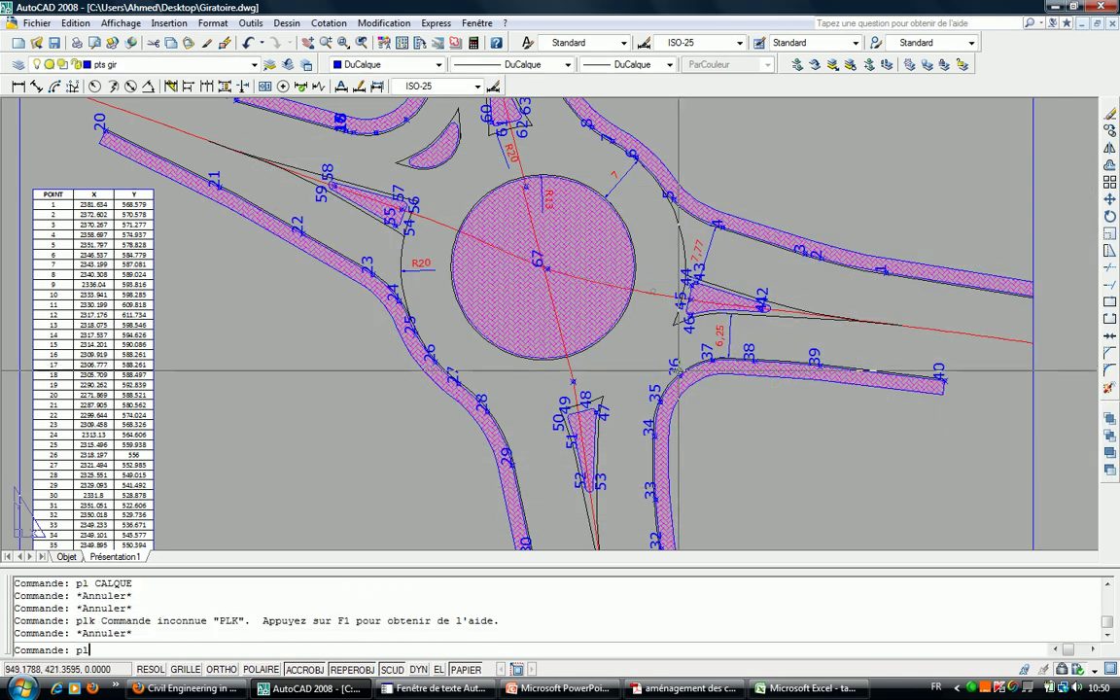
key("Return")
key("ctrl+a")
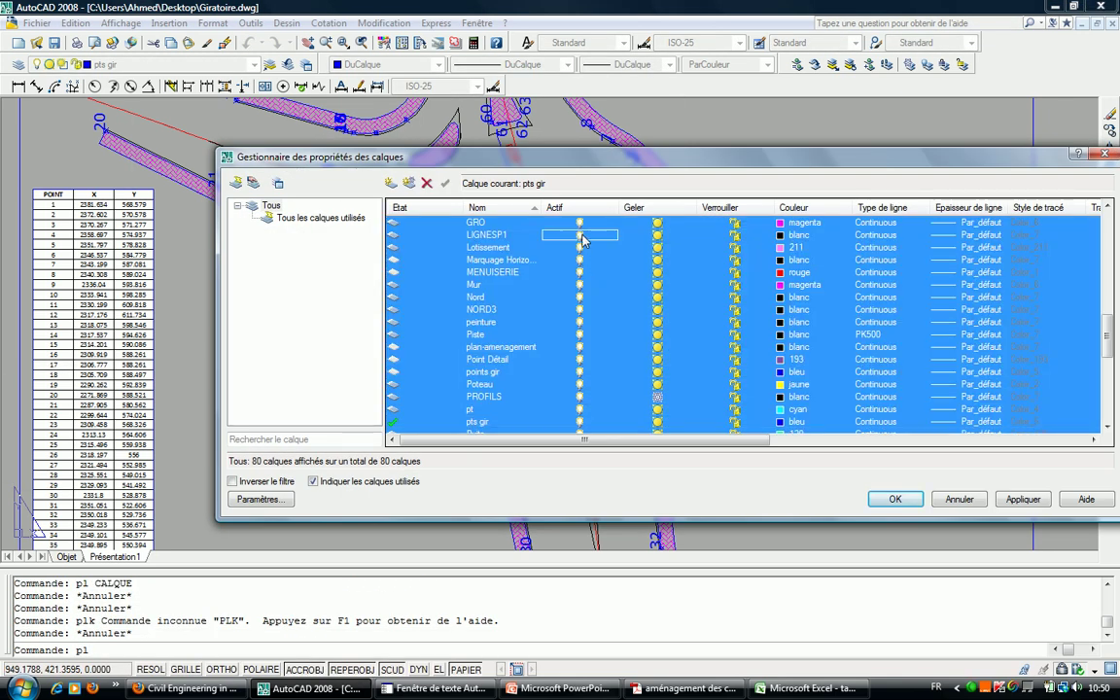
left_click(895, 499)
Zoom and pan around the roundabout to check the newly visible hatching and road lines.
scroll(585, 297, "down", 5)
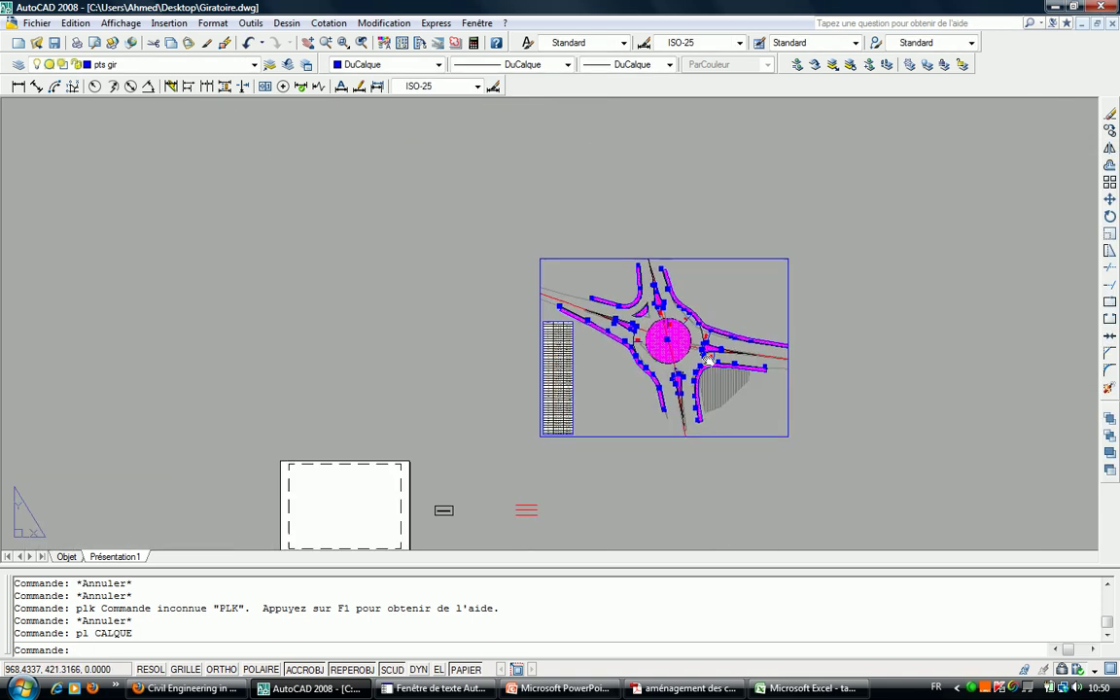
scroll(585, 298, "up", 4)
middle_click_drag(585, 298, 518, 374)
scroll(518, 374, "up", 3)
scroll(518, 374, "down", 3)
scroll(518, 374, "up", 2)
scroll(518, 375, "up", 1)
middle_click_drag(636, 275, 556, 231)
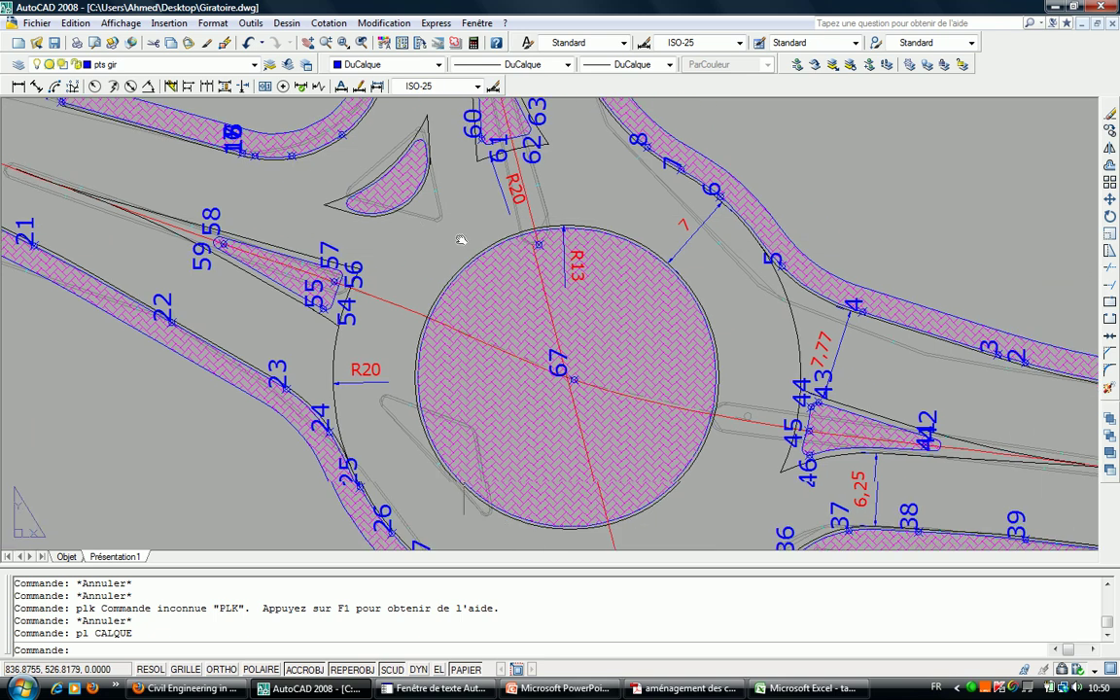
scroll(556, 231, "down", 2)
scroll(556, 230, "up", 1)
middle_click_drag(739, 408, 651, 212)
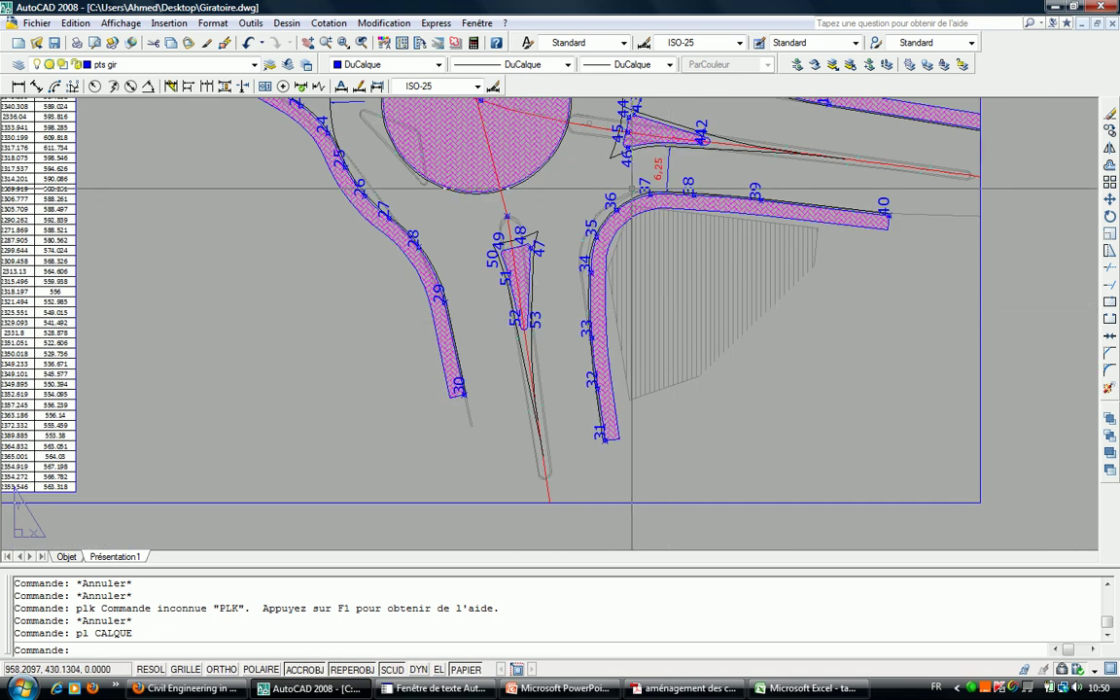
scroll(650, 212, "up", 3)
Drop down the layer list and scroll through the drawing's layers.
left_click(210, 64)
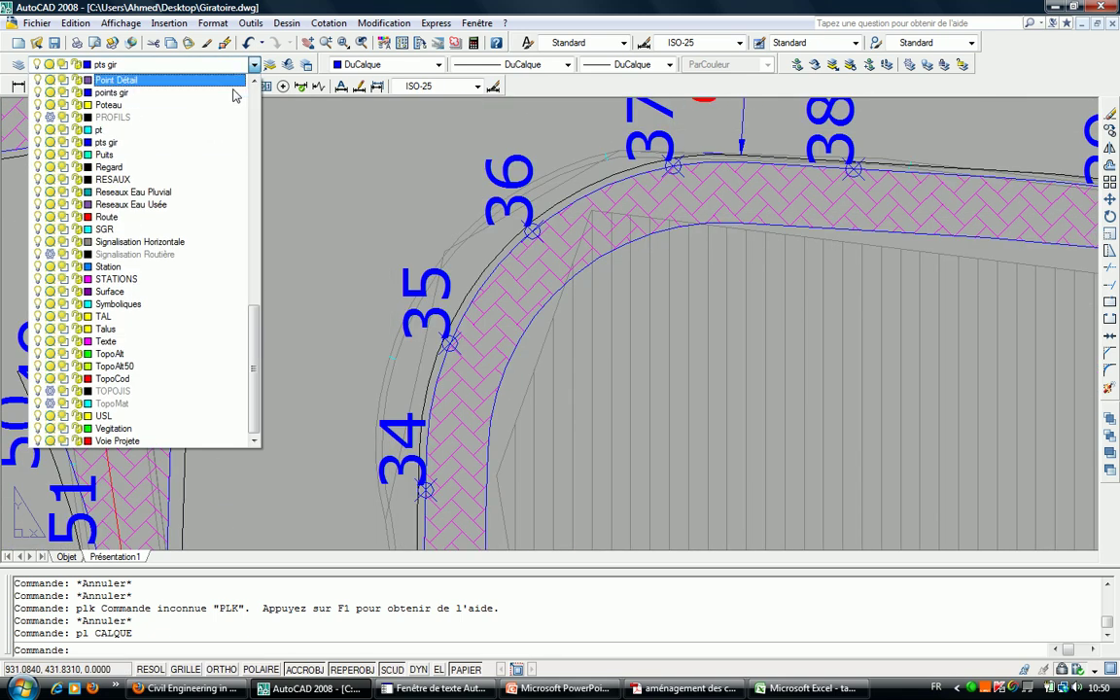
left_click_drag(255, 326, 253, 78)
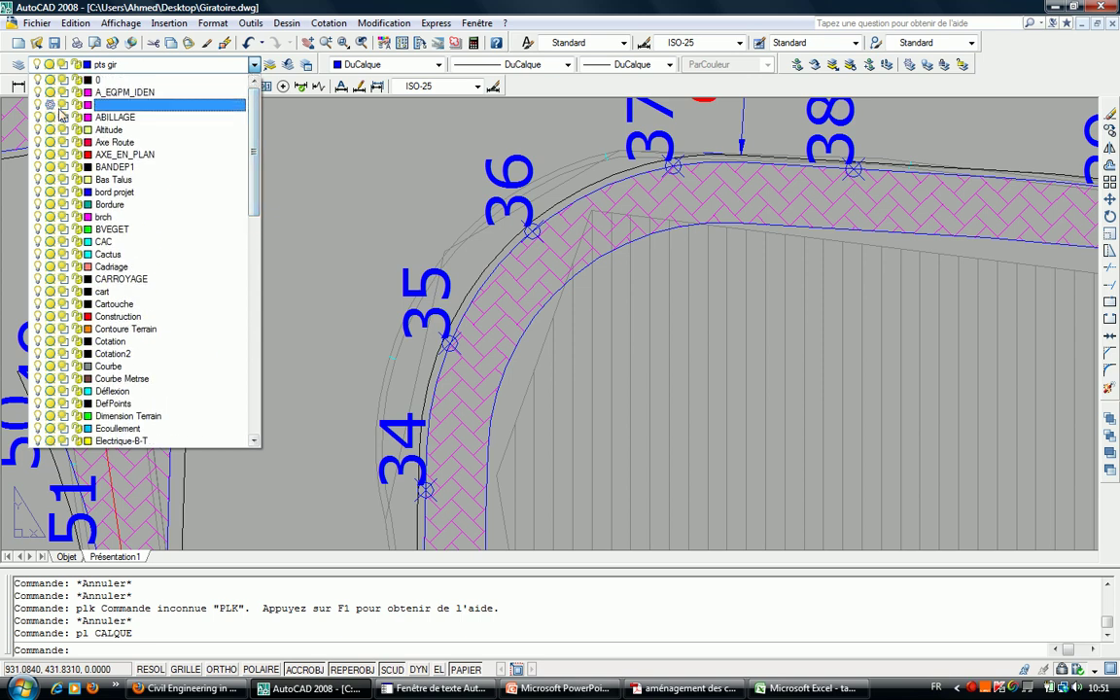
scroll(422, 211, "down", 1)
scroll(422, 211, "down", 3)
Zoom and pan inside the viewport to frame the roundabout plan and point table.
scroll(422, 211, "down", 2)
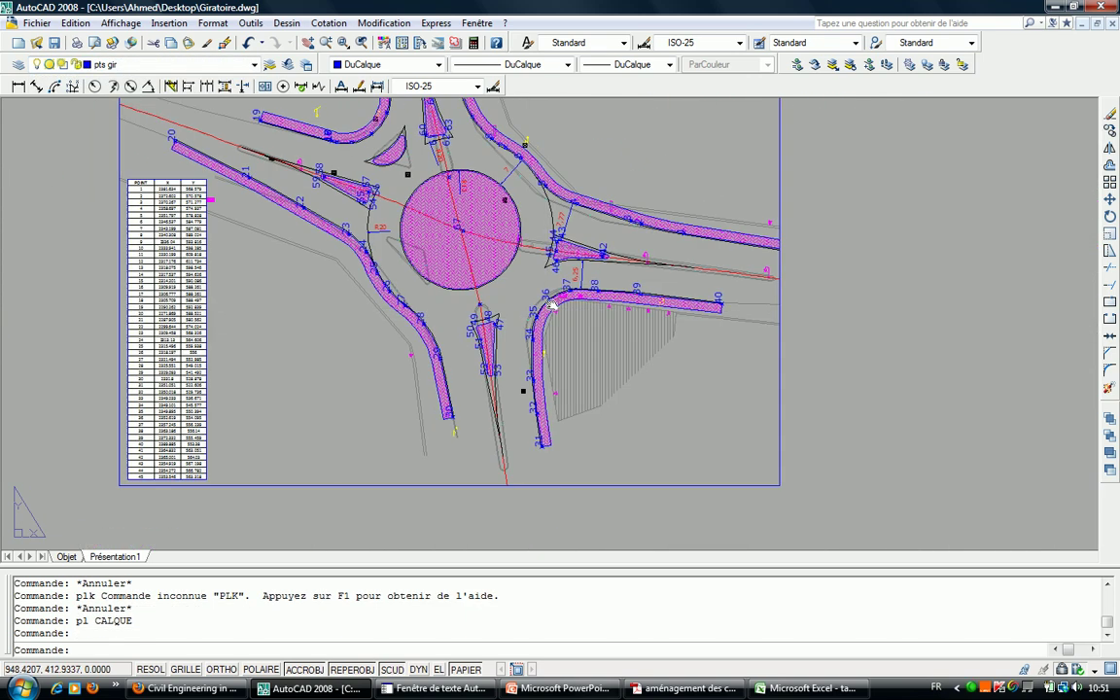
scroll(422, 211, "down", 1)
scroll(486, 284, "up", 3)
scroll(486, 284, "up", 1)
scroll(487, 281, "up", 1)
scroll(487, 282, "down", 3)
scroll(665, 285, "down", 1)
scroll(665, 285, "up", 4)
scroll(642, 301, "down", 2)
scroll(622, 316, "down", 2)
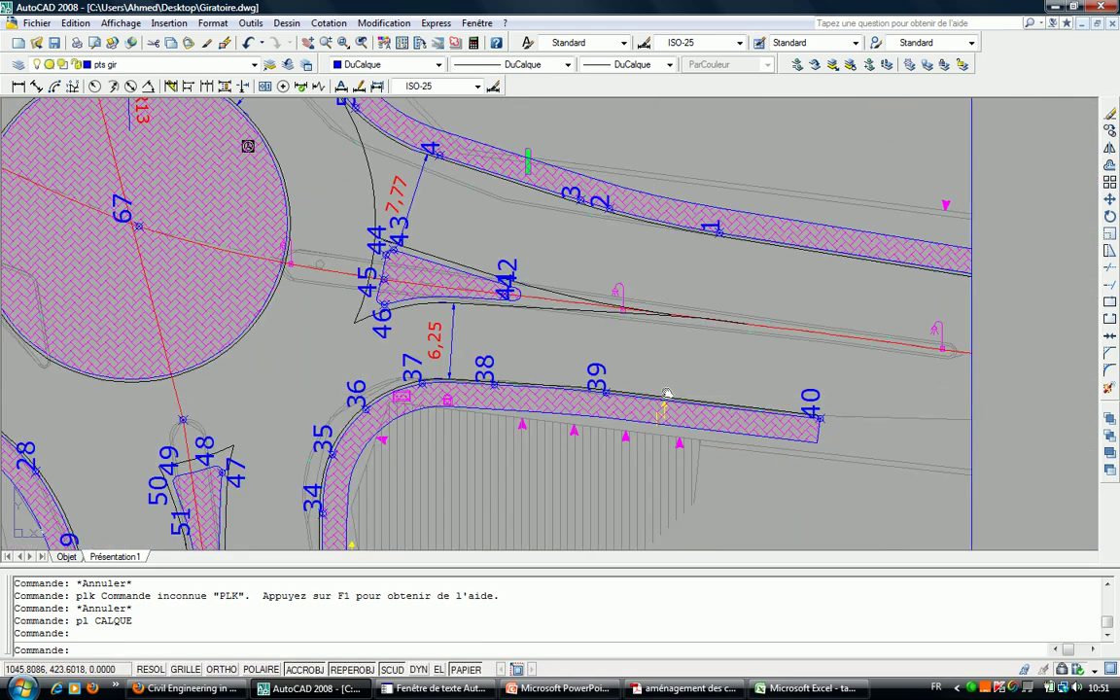
scroll(616, 324, "down", 2)
scroll(615, 324, "up", 4)
scroll(642, 336, "down", 1)
scroll(665, 347, "down", 1)
scroll(665, 347, "down", 1)
scroll(667, 379, "down", 1)
scroll(670, 418, "down", 2)
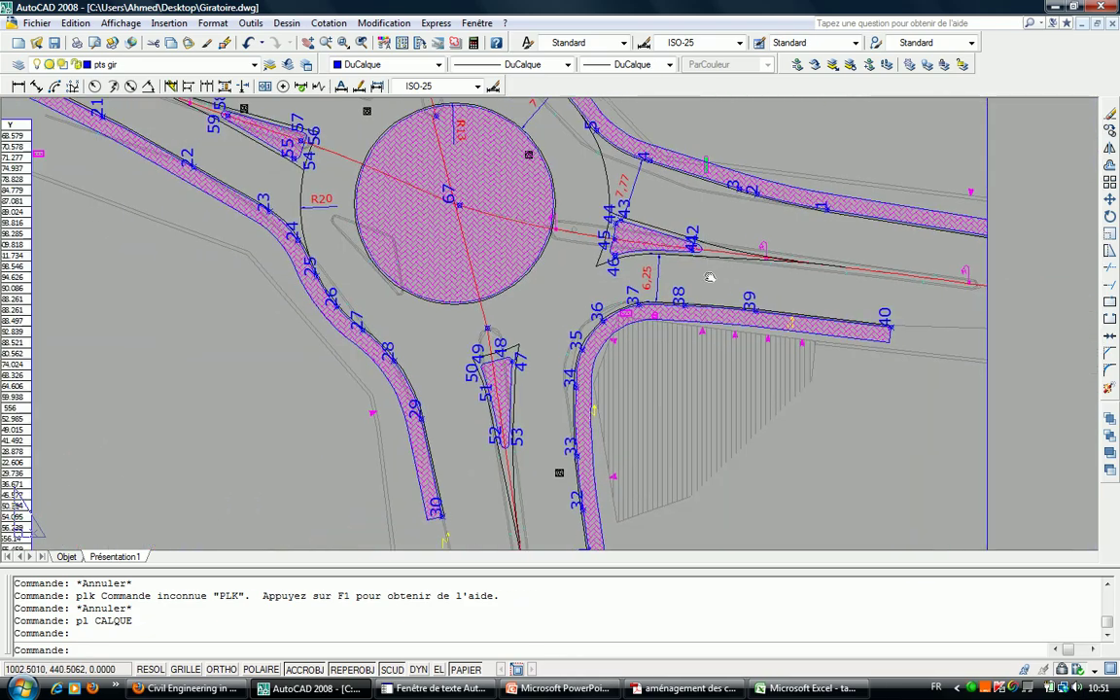
scroll(673, 467, "up", 1)
scroll(672, 466, "down", 1)
scroll(568, 347, "up", 1)
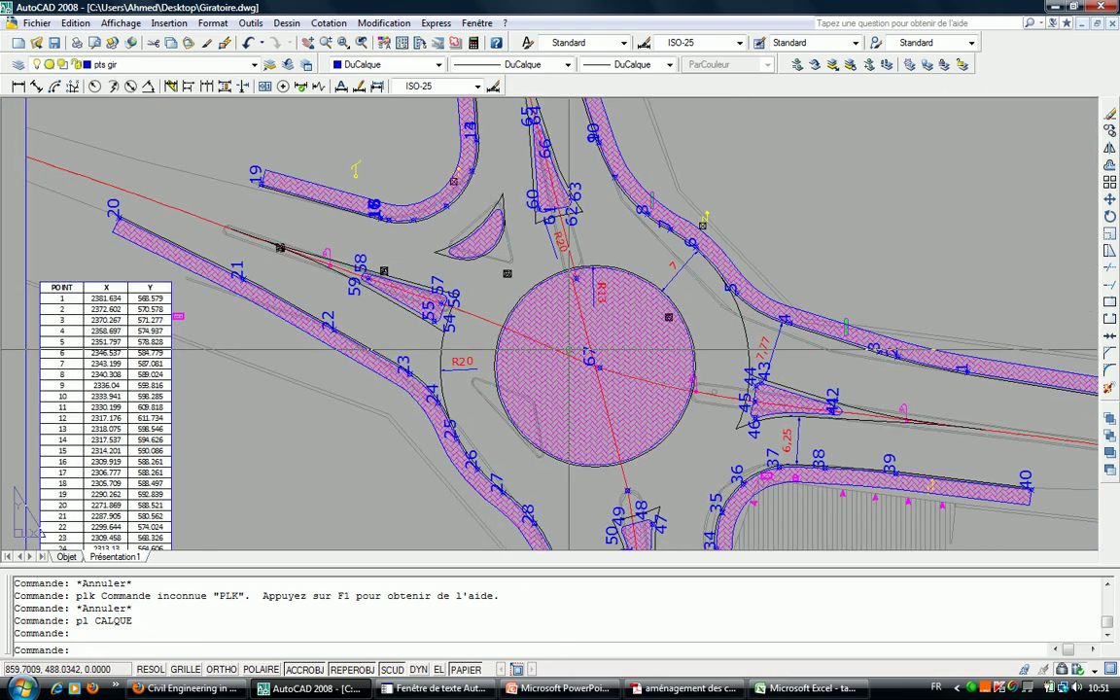
middle_click_drag(568, 347, 554, 289)
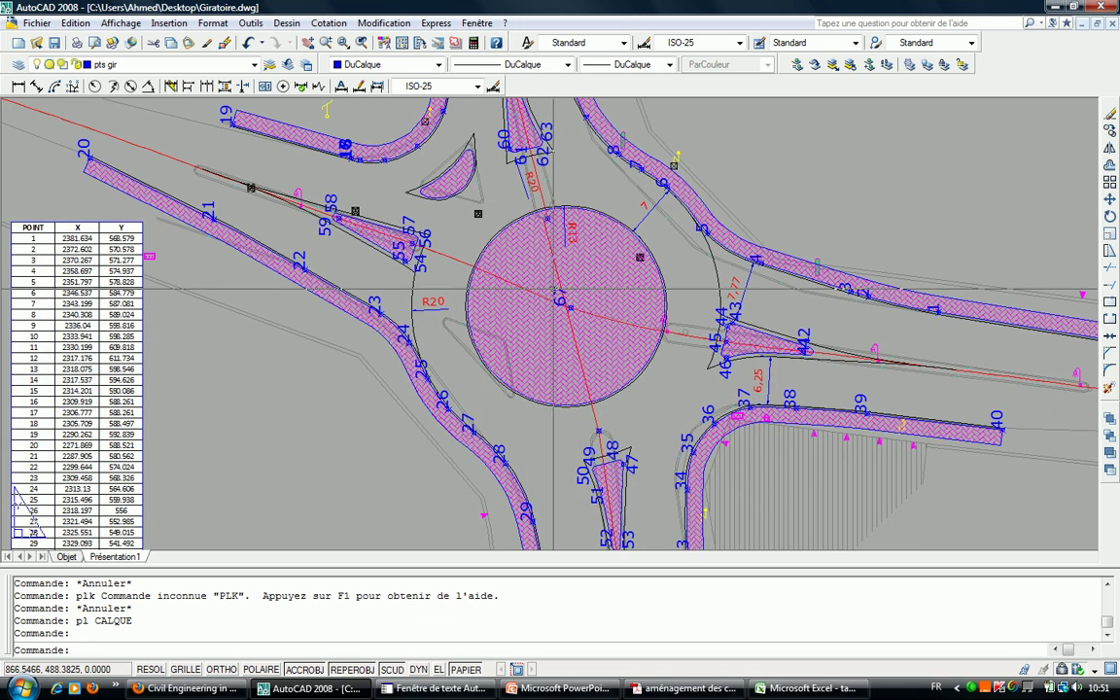
scroll(632, 155, "up", 1)
scroll(603, 194, "up", 5)
scroll(570, 277, "up", 3)
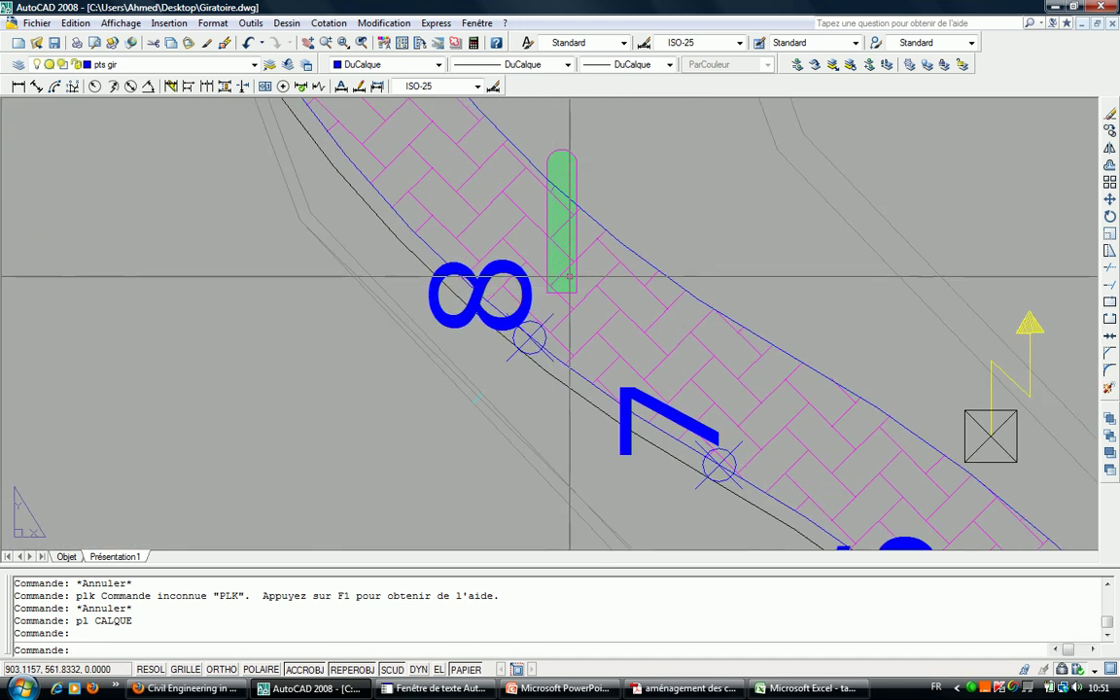
scroll(559, 282, "down", 3)
scroll(516, 299, "up", 1)
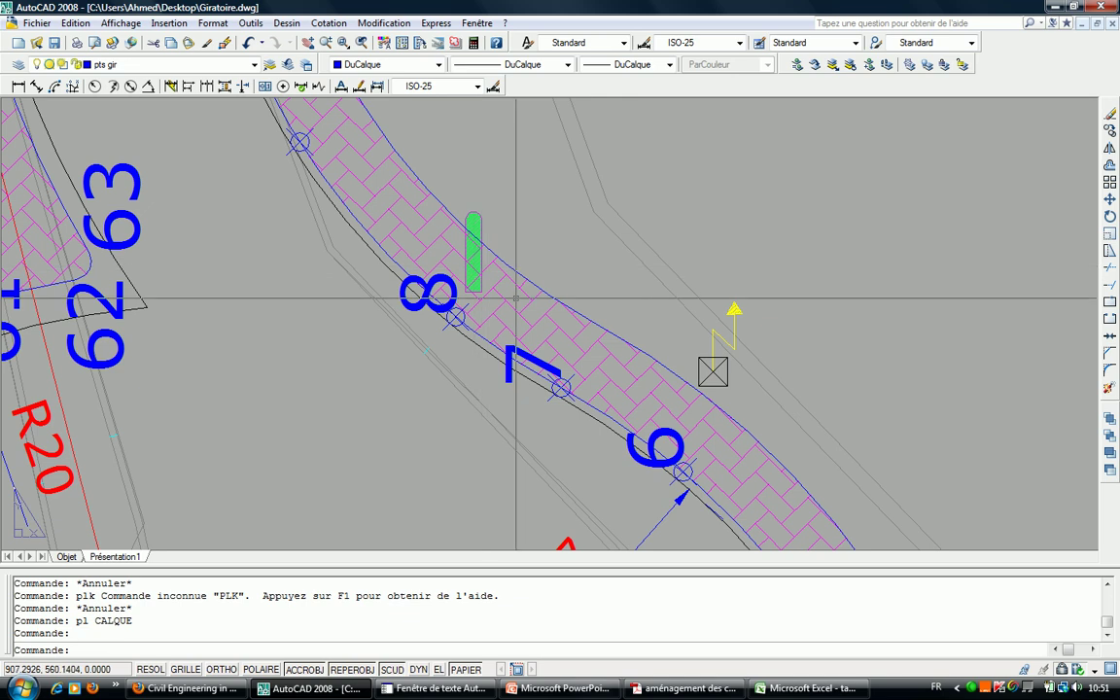
scroll(713, 368, "down", 2)
Move the plan up in the viewport and window-select the two stray objects below it.
middle_click_drag(686, 405, 695, 292)
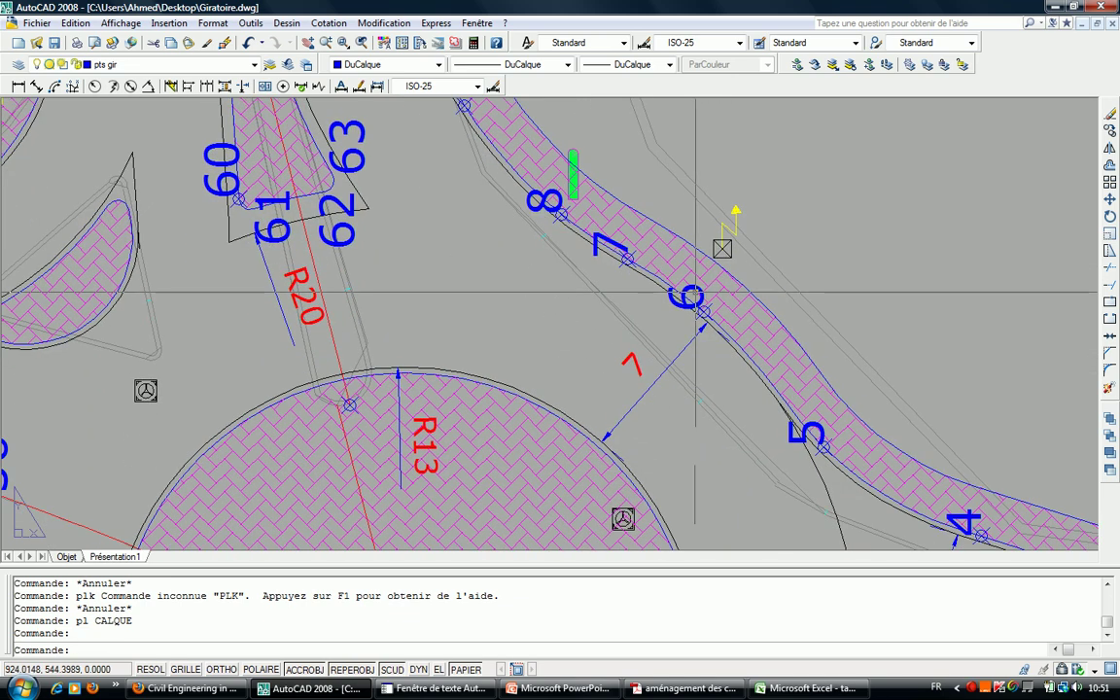
scroll(655, 300, "down", 3)
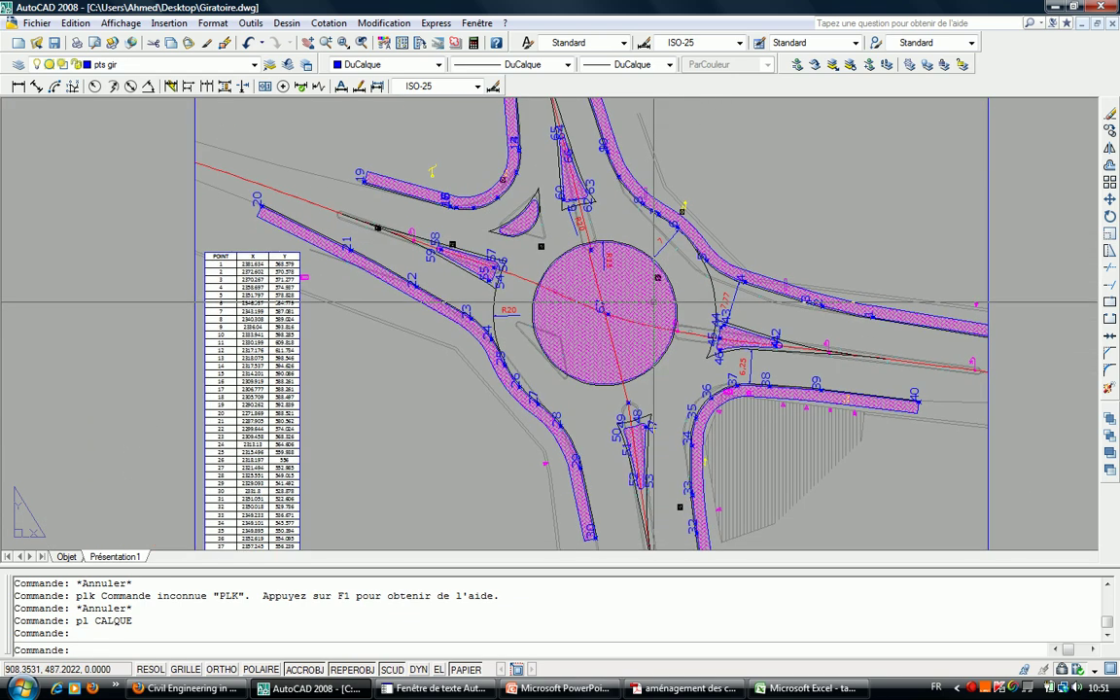
scroll(650, 243, "down", 4)
scroll(646, 240, "up", 3)
middle_click_drag(695, 417, 695, 280)
scroll(544, 302, "down", 3)
left_click(499, 514)
left_click(206, 449)
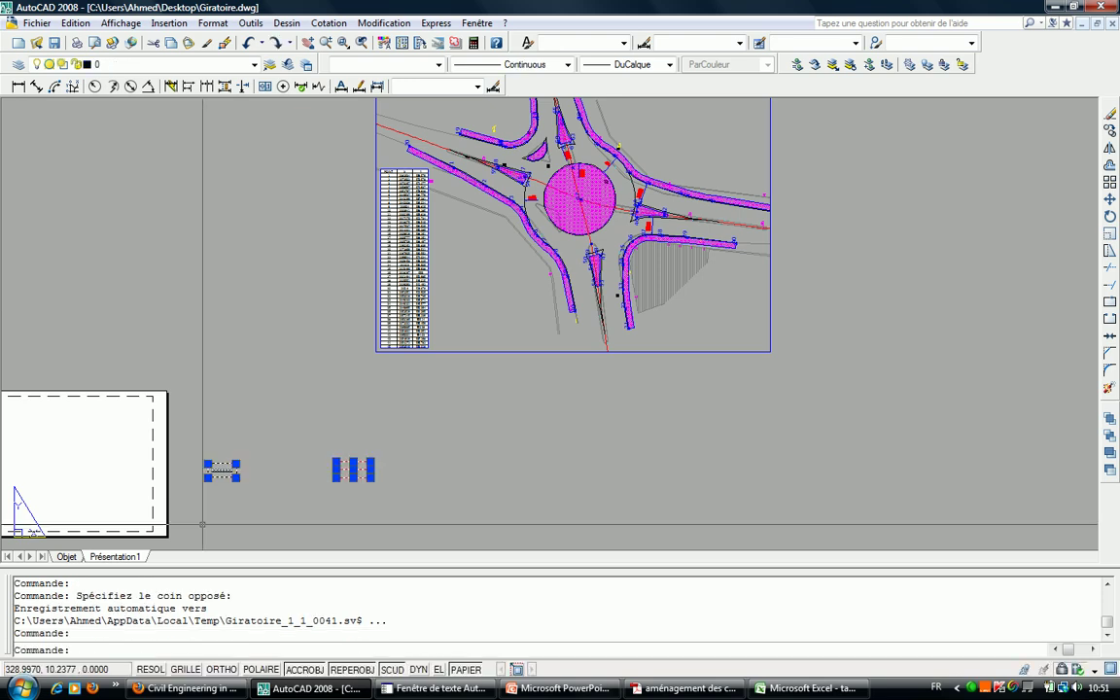
Erase the selected stray objects and recentre the plan in the viewport.
key("Delete")
middle_click_drag(563, 388, 454, 438)
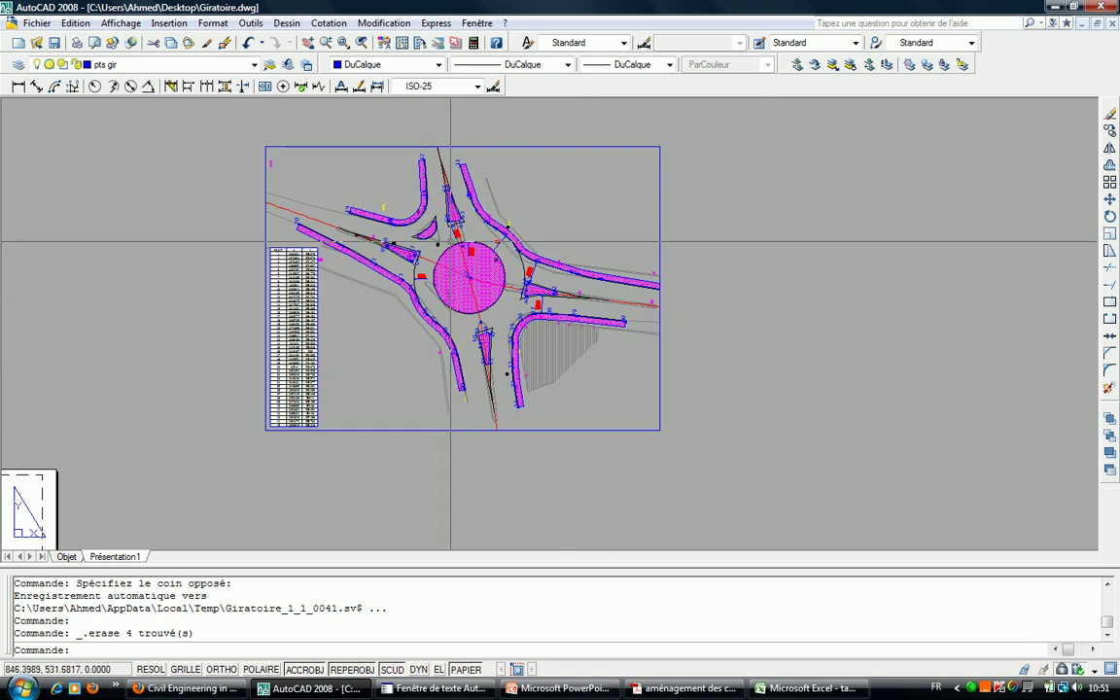
scroll(471, 321, "up", 6)
scroll(474, 321, "down", 2)
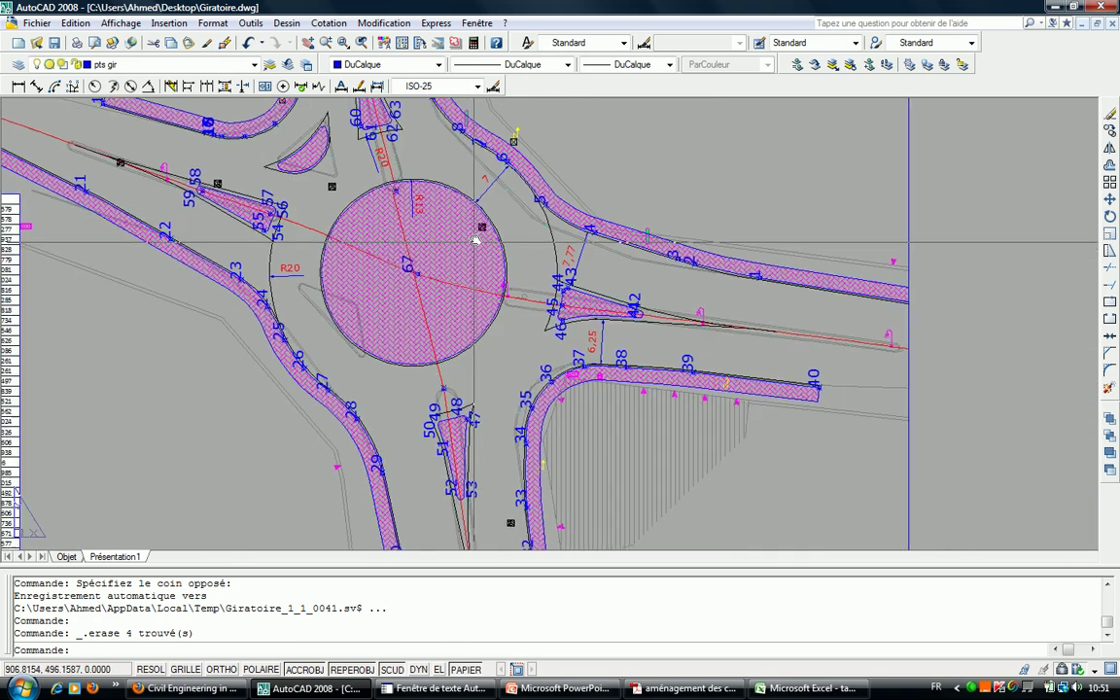
middle_click_drag(385, 294, 395, 268)
Zoom and pan until the whole roundabout and its POINT/X/Y table fit the viewport.
scroll(395, 269, "down", 4)
scroll(409, 253, "up", 3)
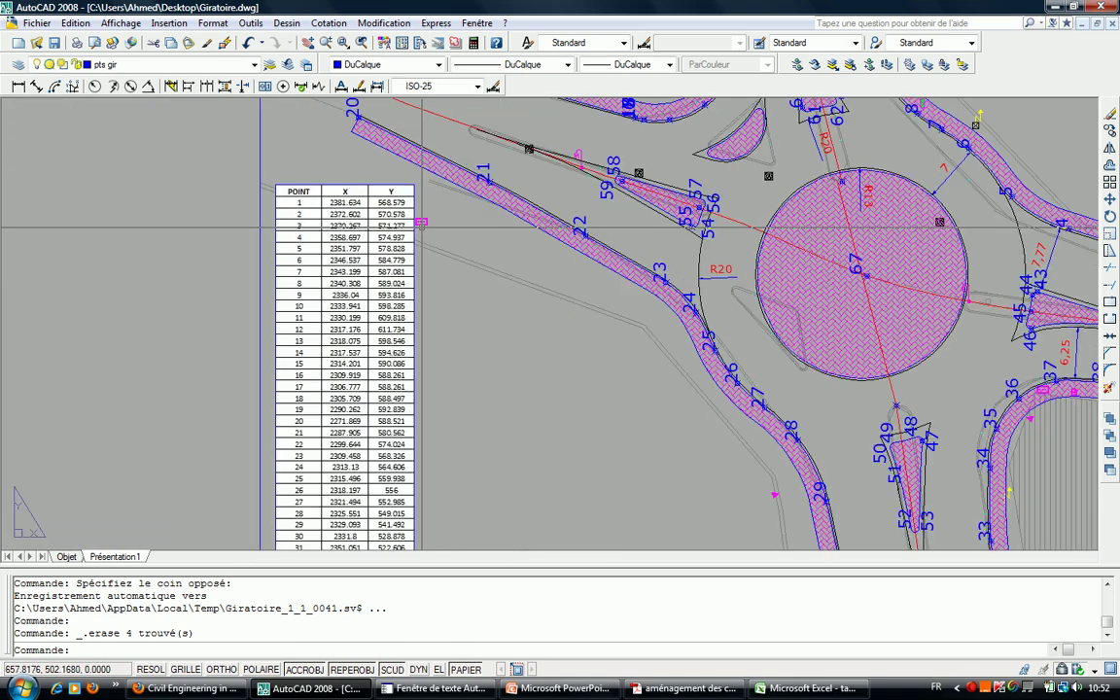
scroll(408, 253, "up", 2)
scroll(344, 268, "down", 3)
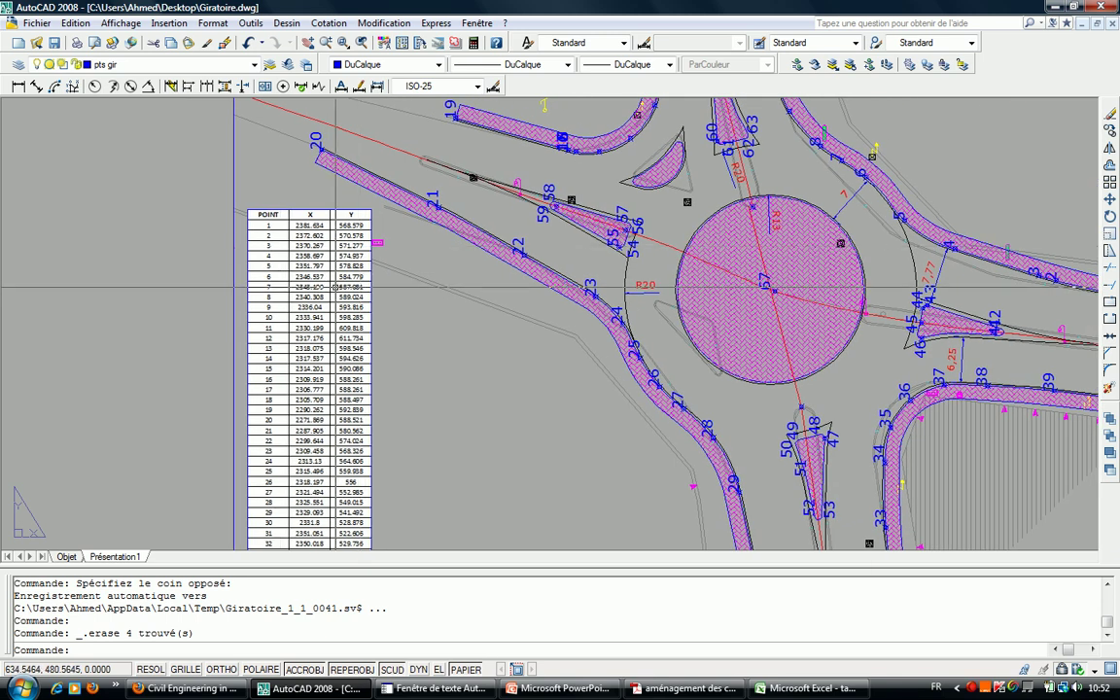
scroll(344, 268, "up", 1)
middle_click_drag(344, 269, 165, 107)
scroll(339, 296, "down", 2)
middle_click_drag(830, 283, 778, 307)
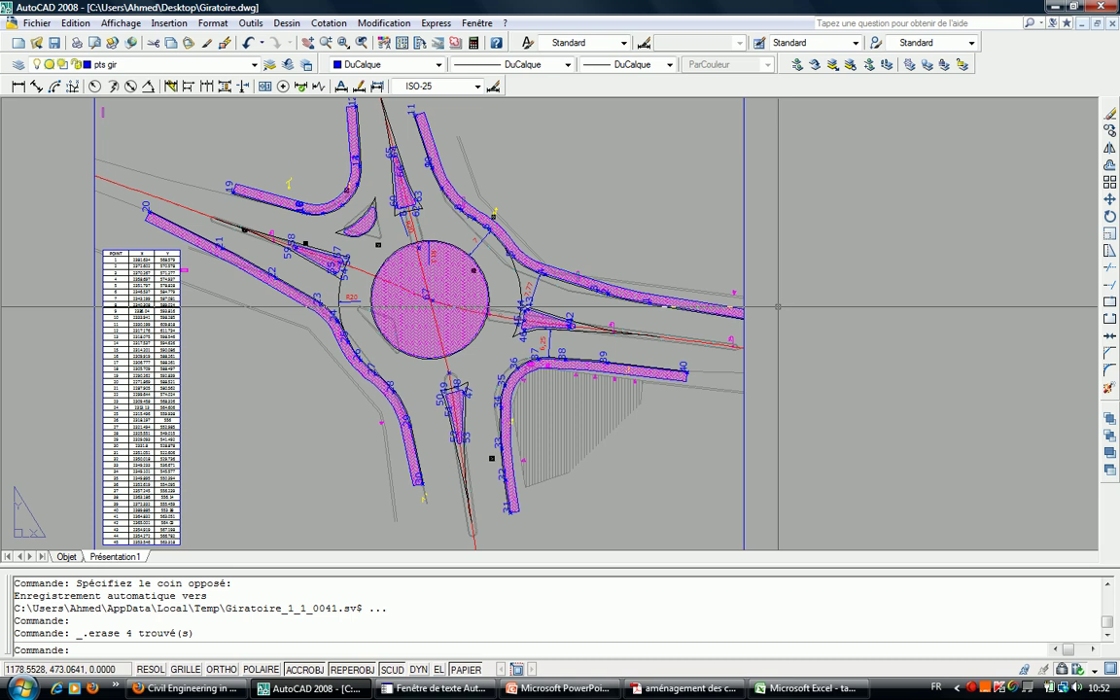
scroll(777, 307, "up", 1)
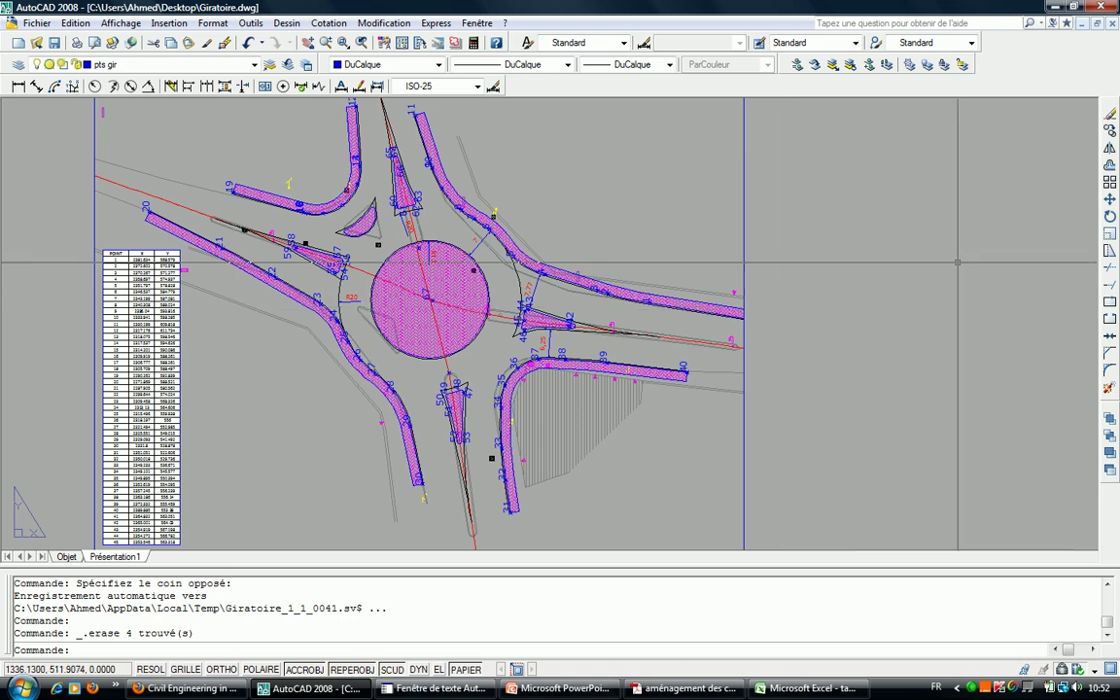
scroll(492, 280, "up", 2)
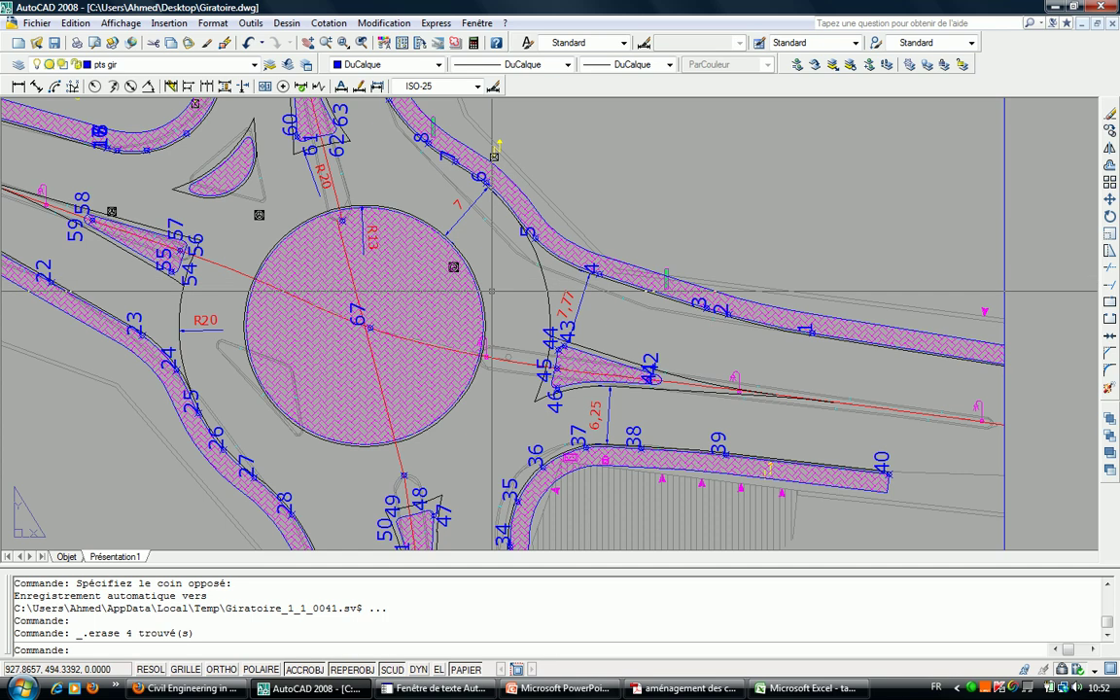
scroll(836, 166, "down", 4)
scroll(652, 209, "up", 3)
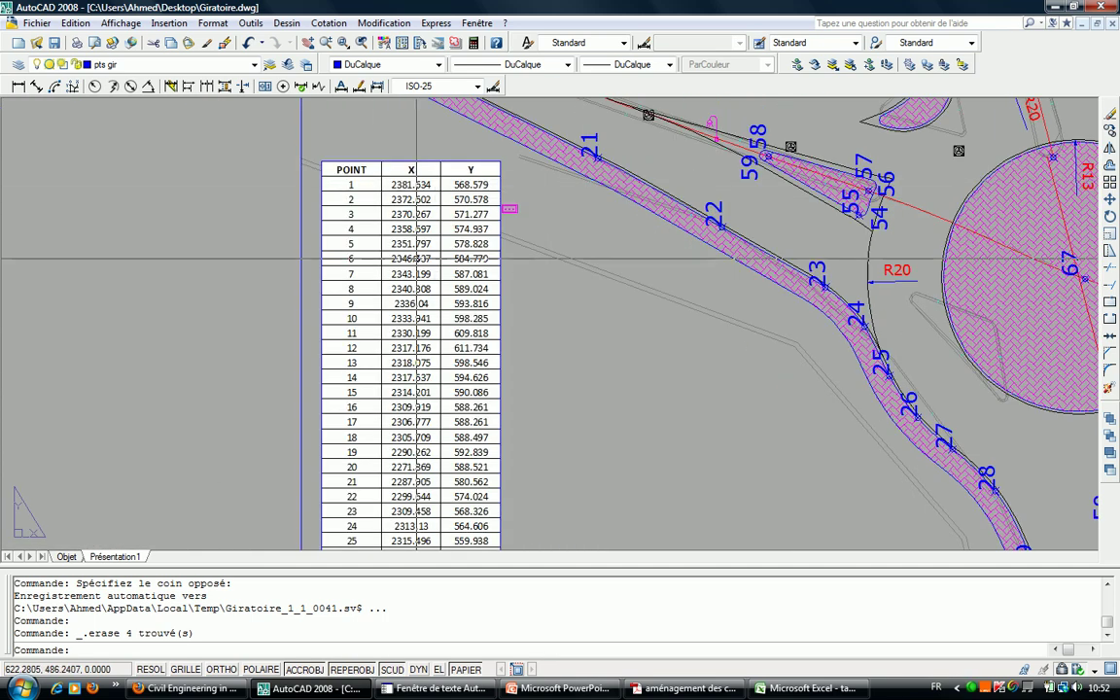
scroll(416, 325, "down", 1)
scroll(416, 324, "down", 3)
scroll(578, 301, "up", 1)
scroll(578, 301, "up", 3)
middle_click_drag(579, 301, 564, 398)
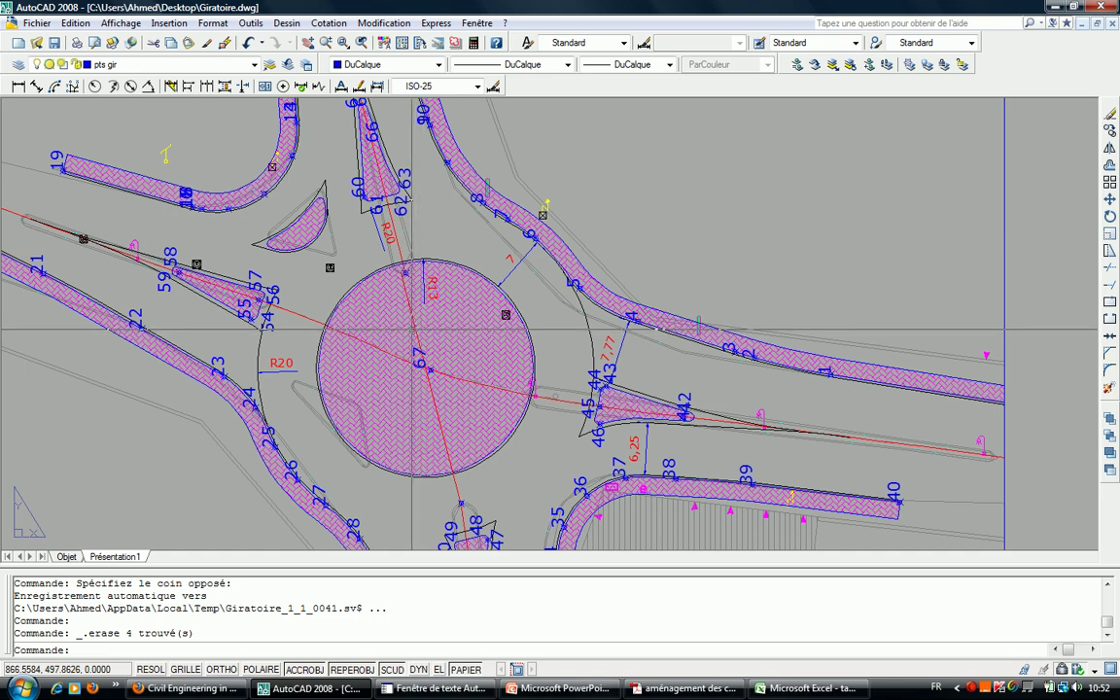
middle_click_drag(413, 331, 497, 312)
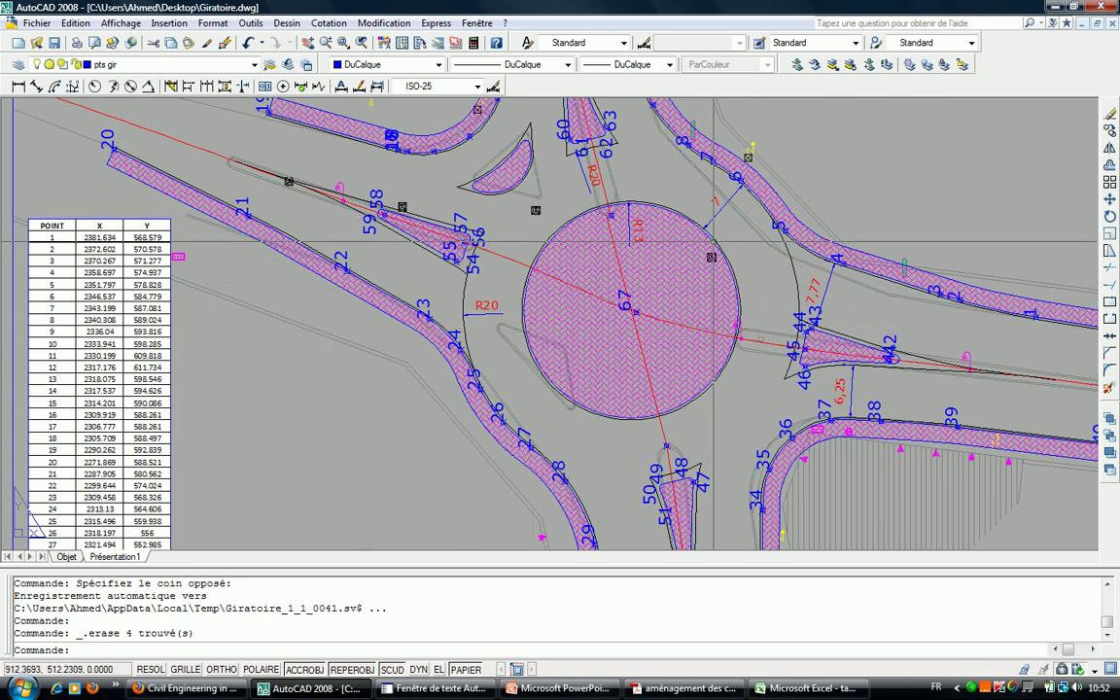
middle_click_drag(646, 298, 561, 314)
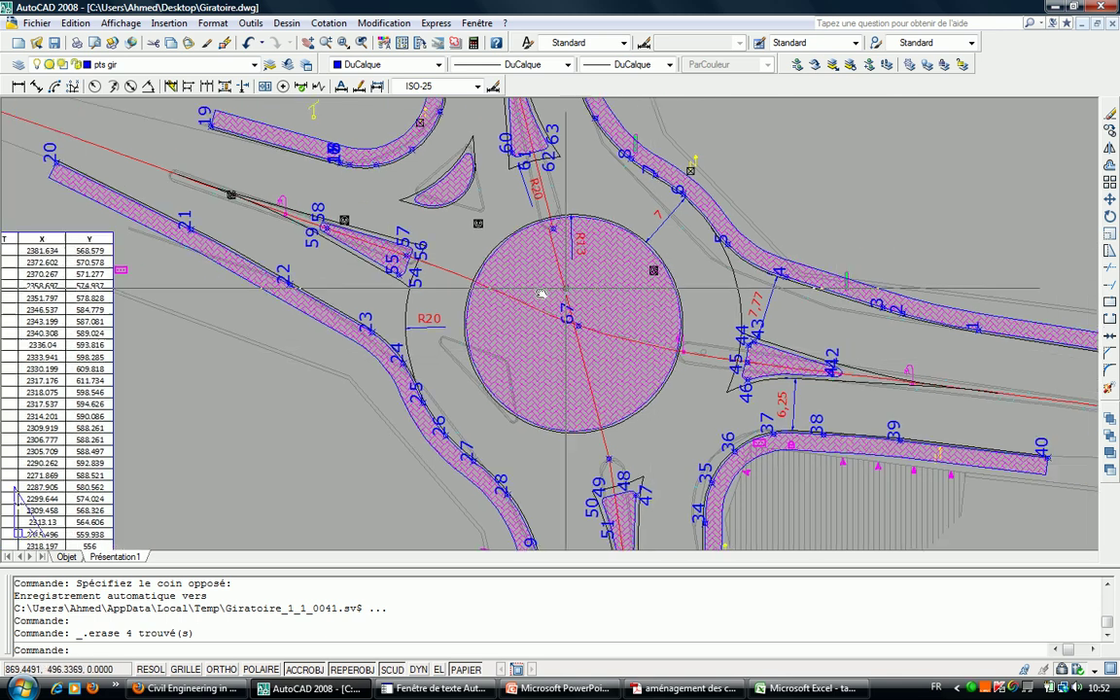
scroll(561, 314, "down", 2)
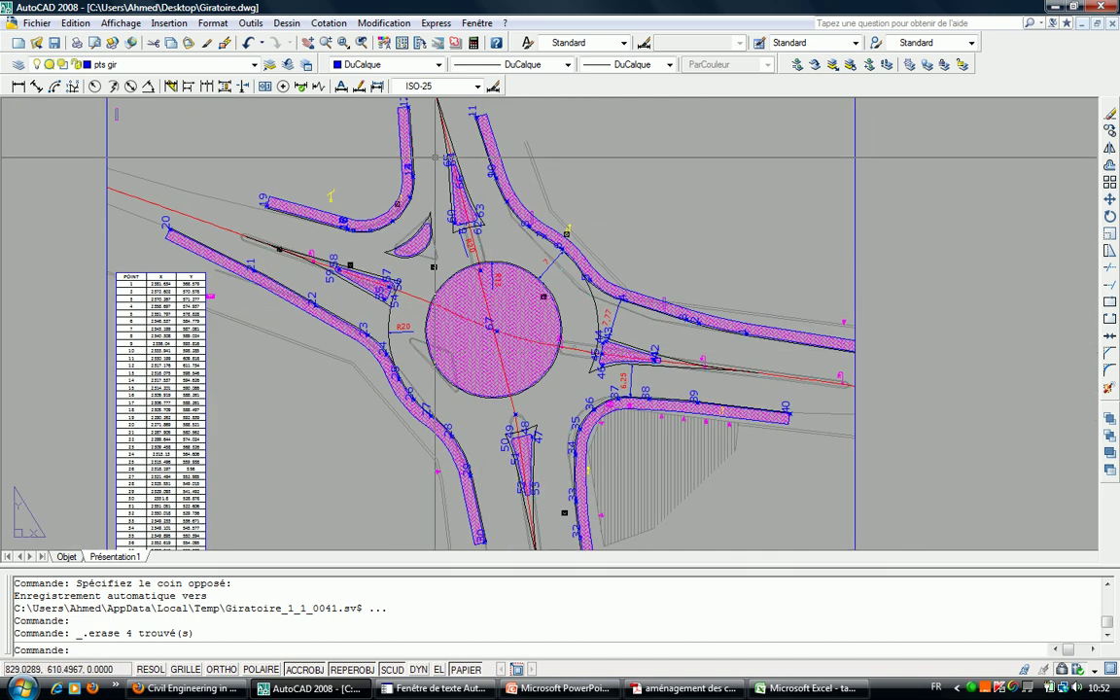
middle_click_drag(429, 418, 429, 202)
scroll(447, 264, "up", 1)
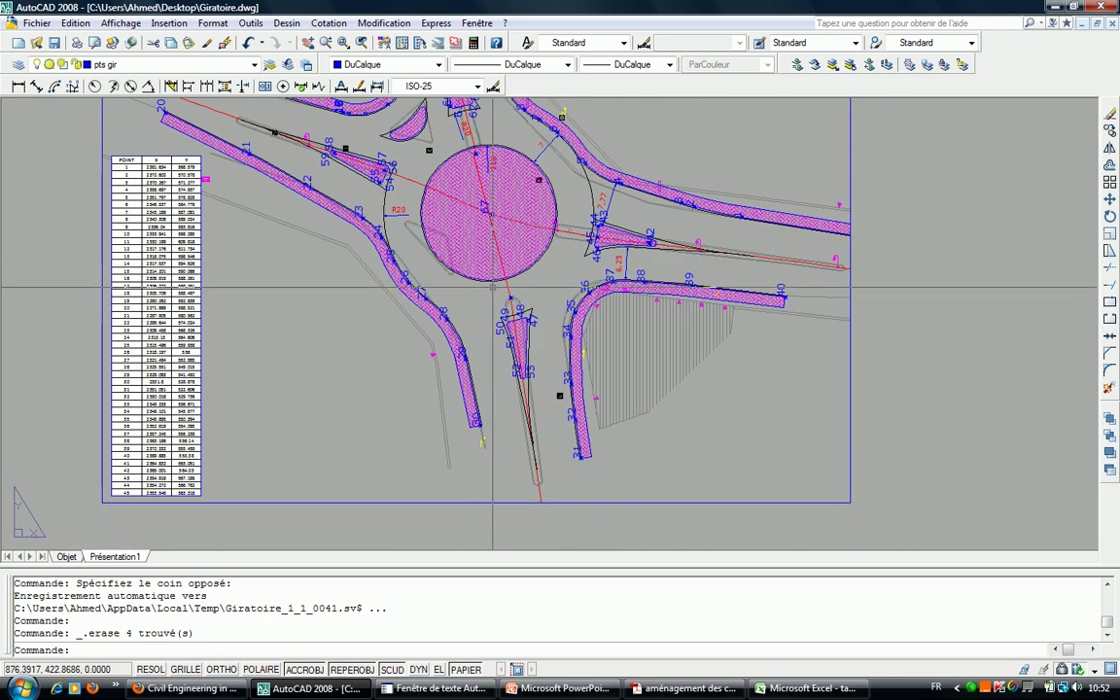
scroll(525, 282, "up", 1)
scroll(525, 322, "up", 5)
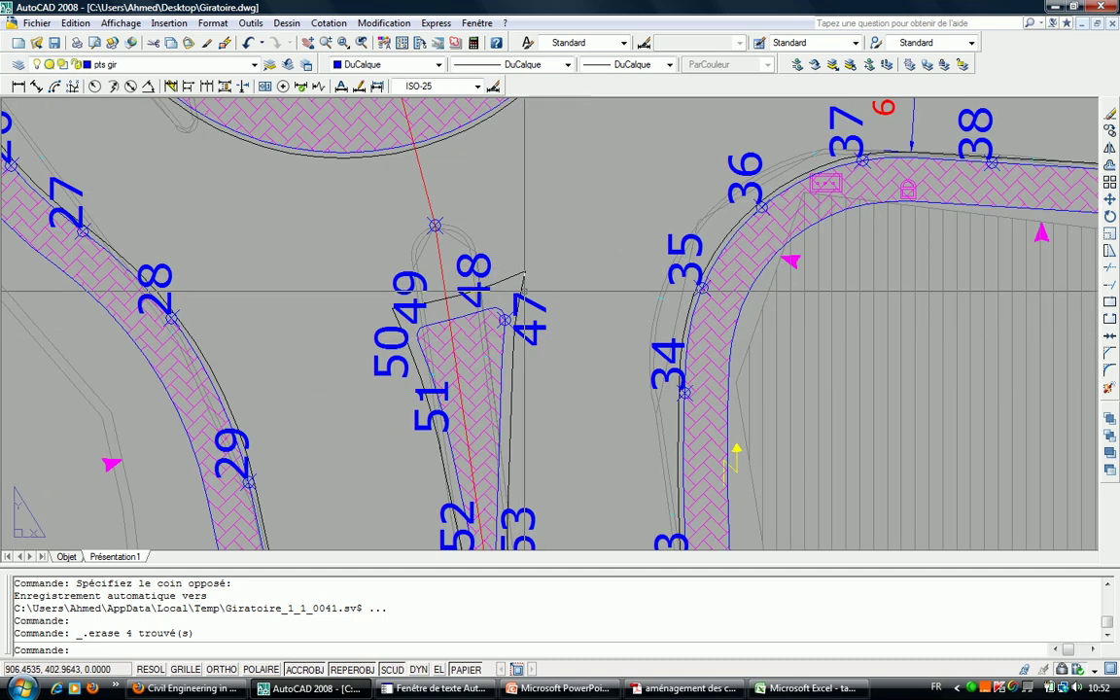
scroll(545, 442, "down", 4)
scroll(336, 306, "up", 3)
scroll(364, 269, "down", 5)
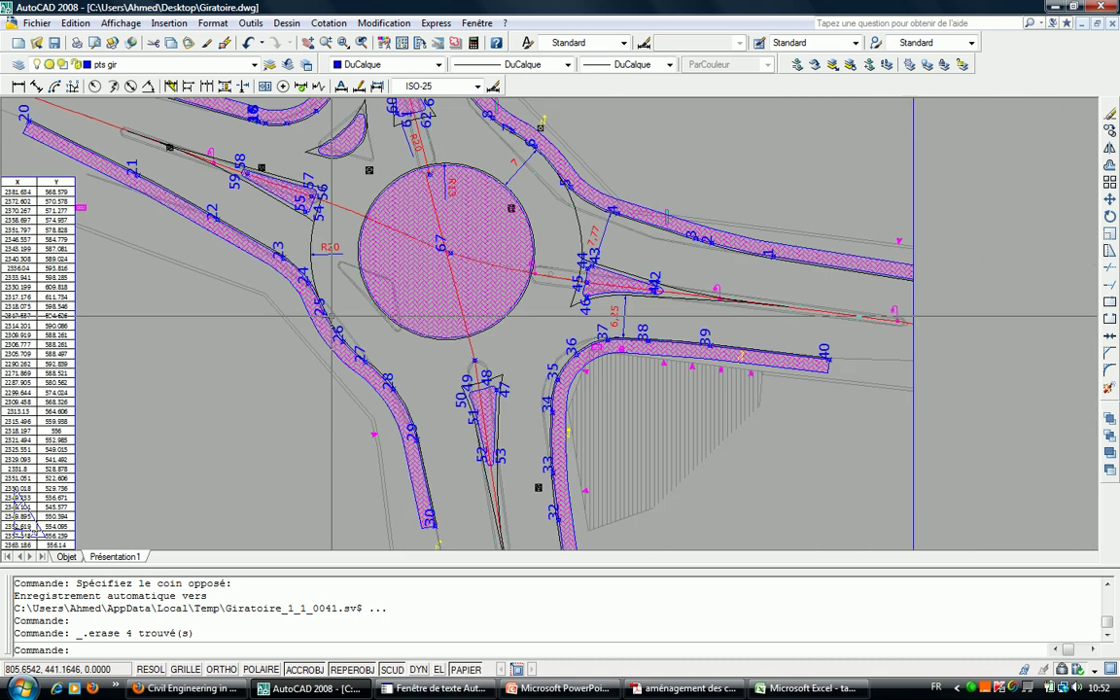
scroll(439, 239, "up", 1)
middle_click_drag(440, 239, 440, 332)
scroll(440, 333, "down", 3)
scroll(524, 312, "up", 1)
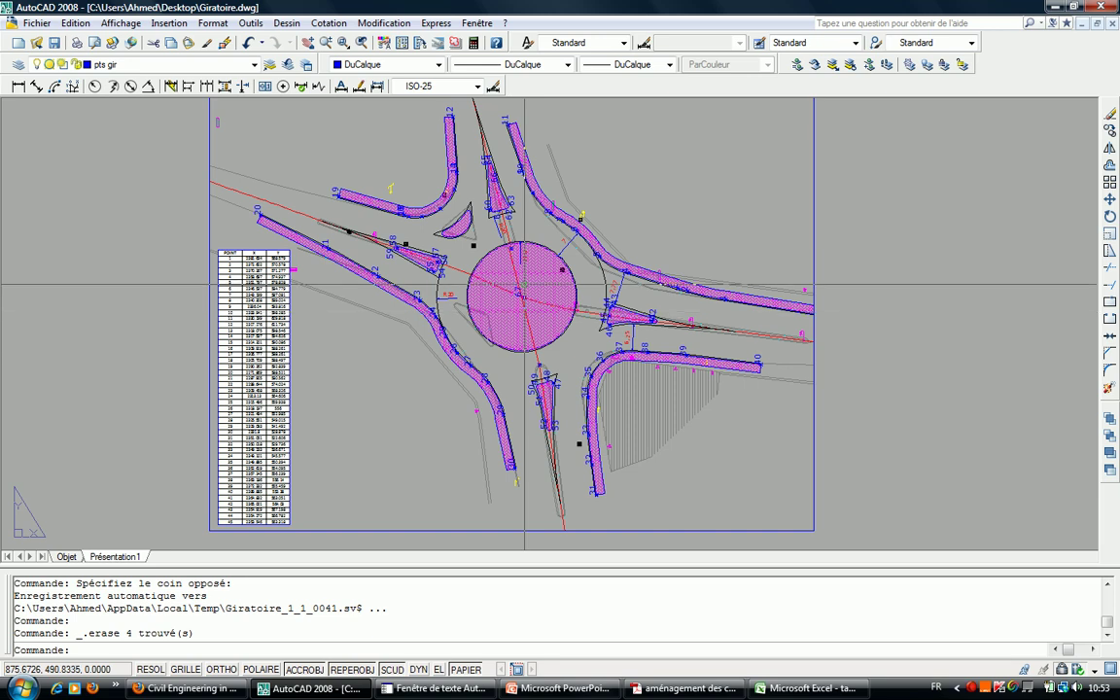
scroll(524, 312, "up", 1)
scroll(349, 360, "up", 1)
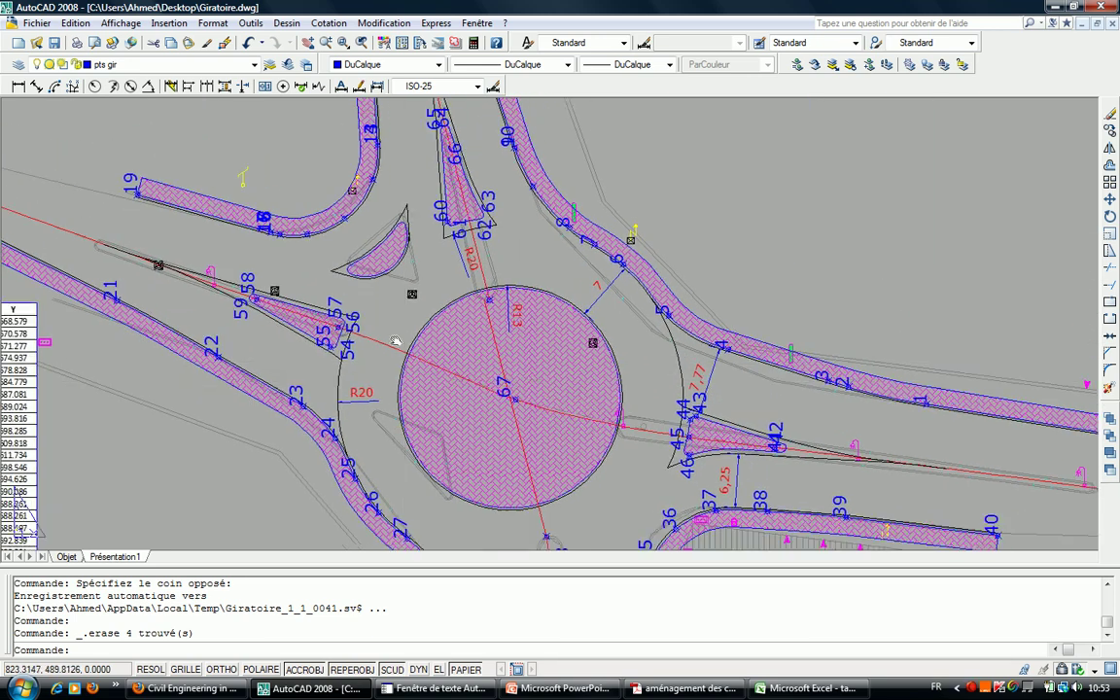
middle_click_drag(680, 438, 574, 322)
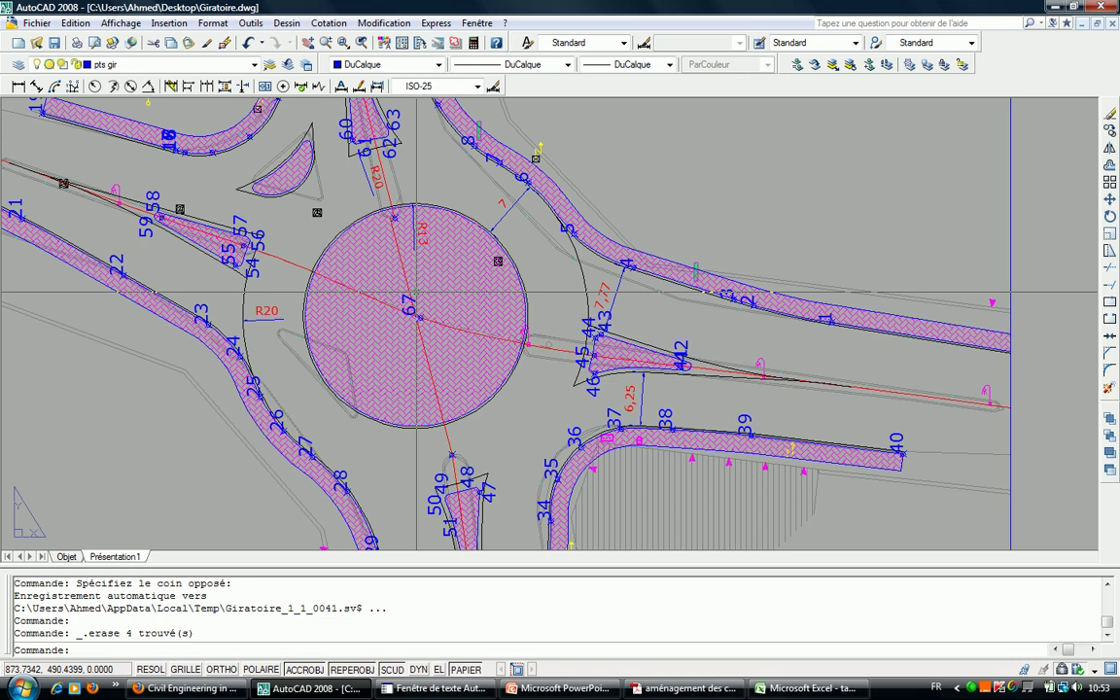
scroll(417, 292, "down", 2)
middle_click_drag(395, 304, 425, 253)
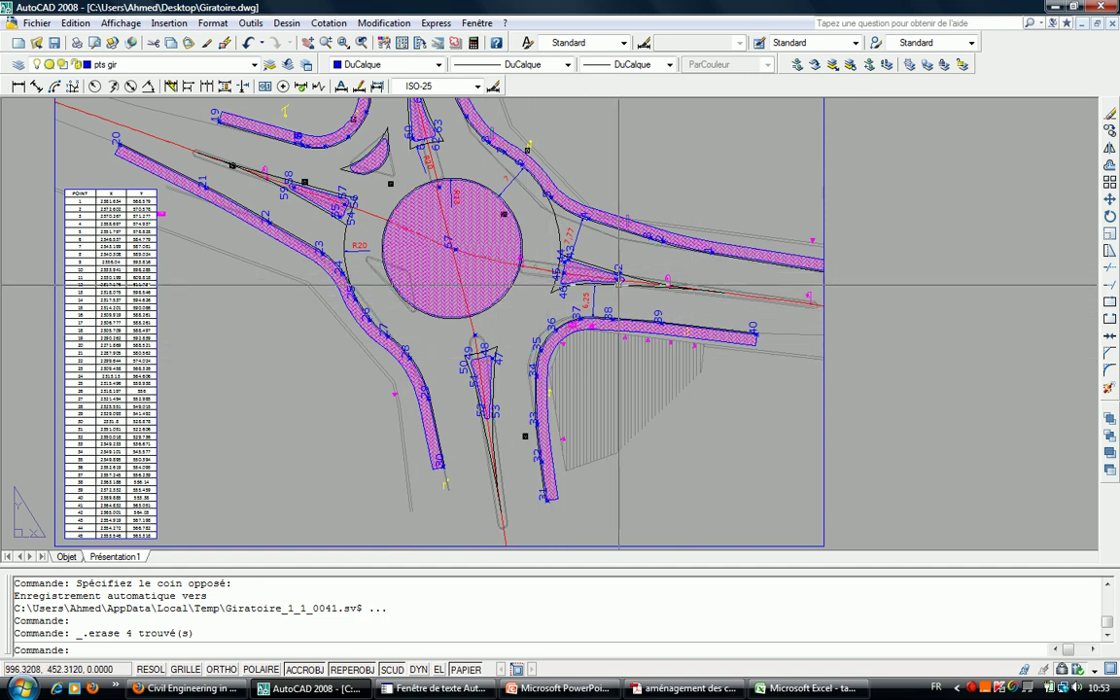
middle_click_drag(554, 317, 554, 313)
scroll(332, 217, "down", 3)
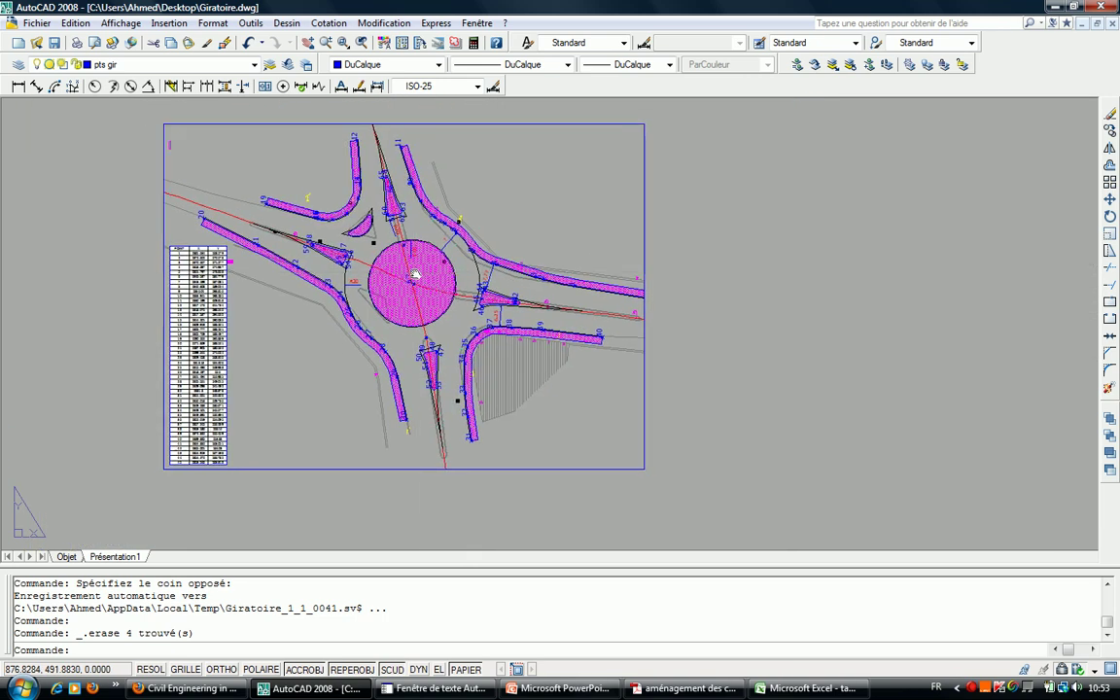
scroll(331, 216, "up", 3)
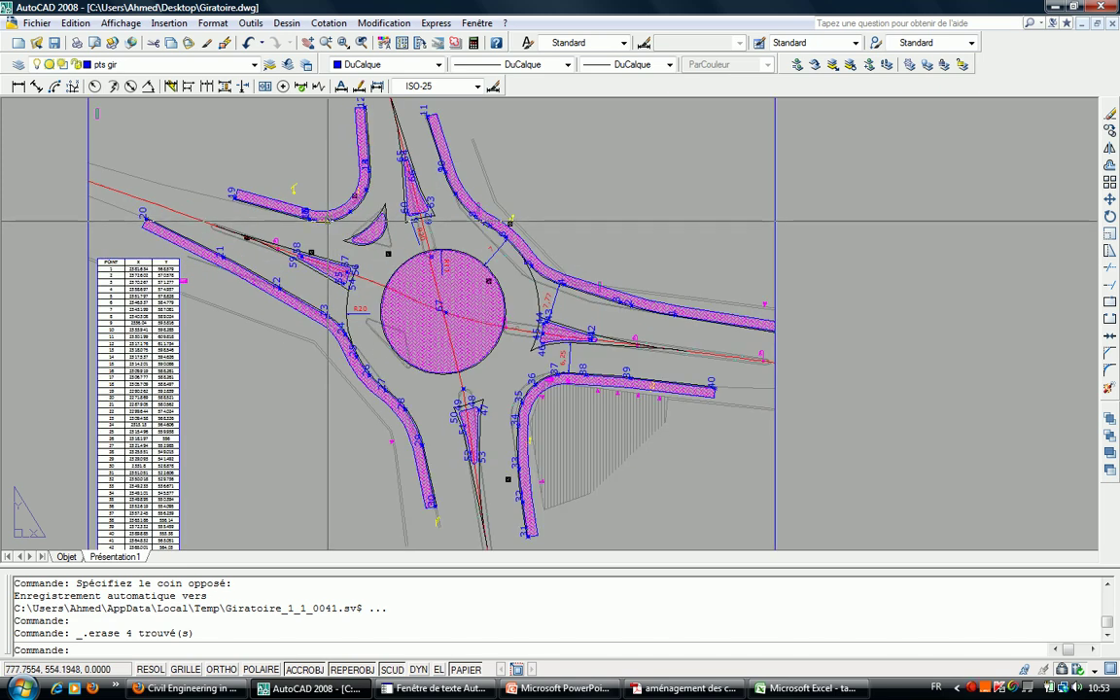